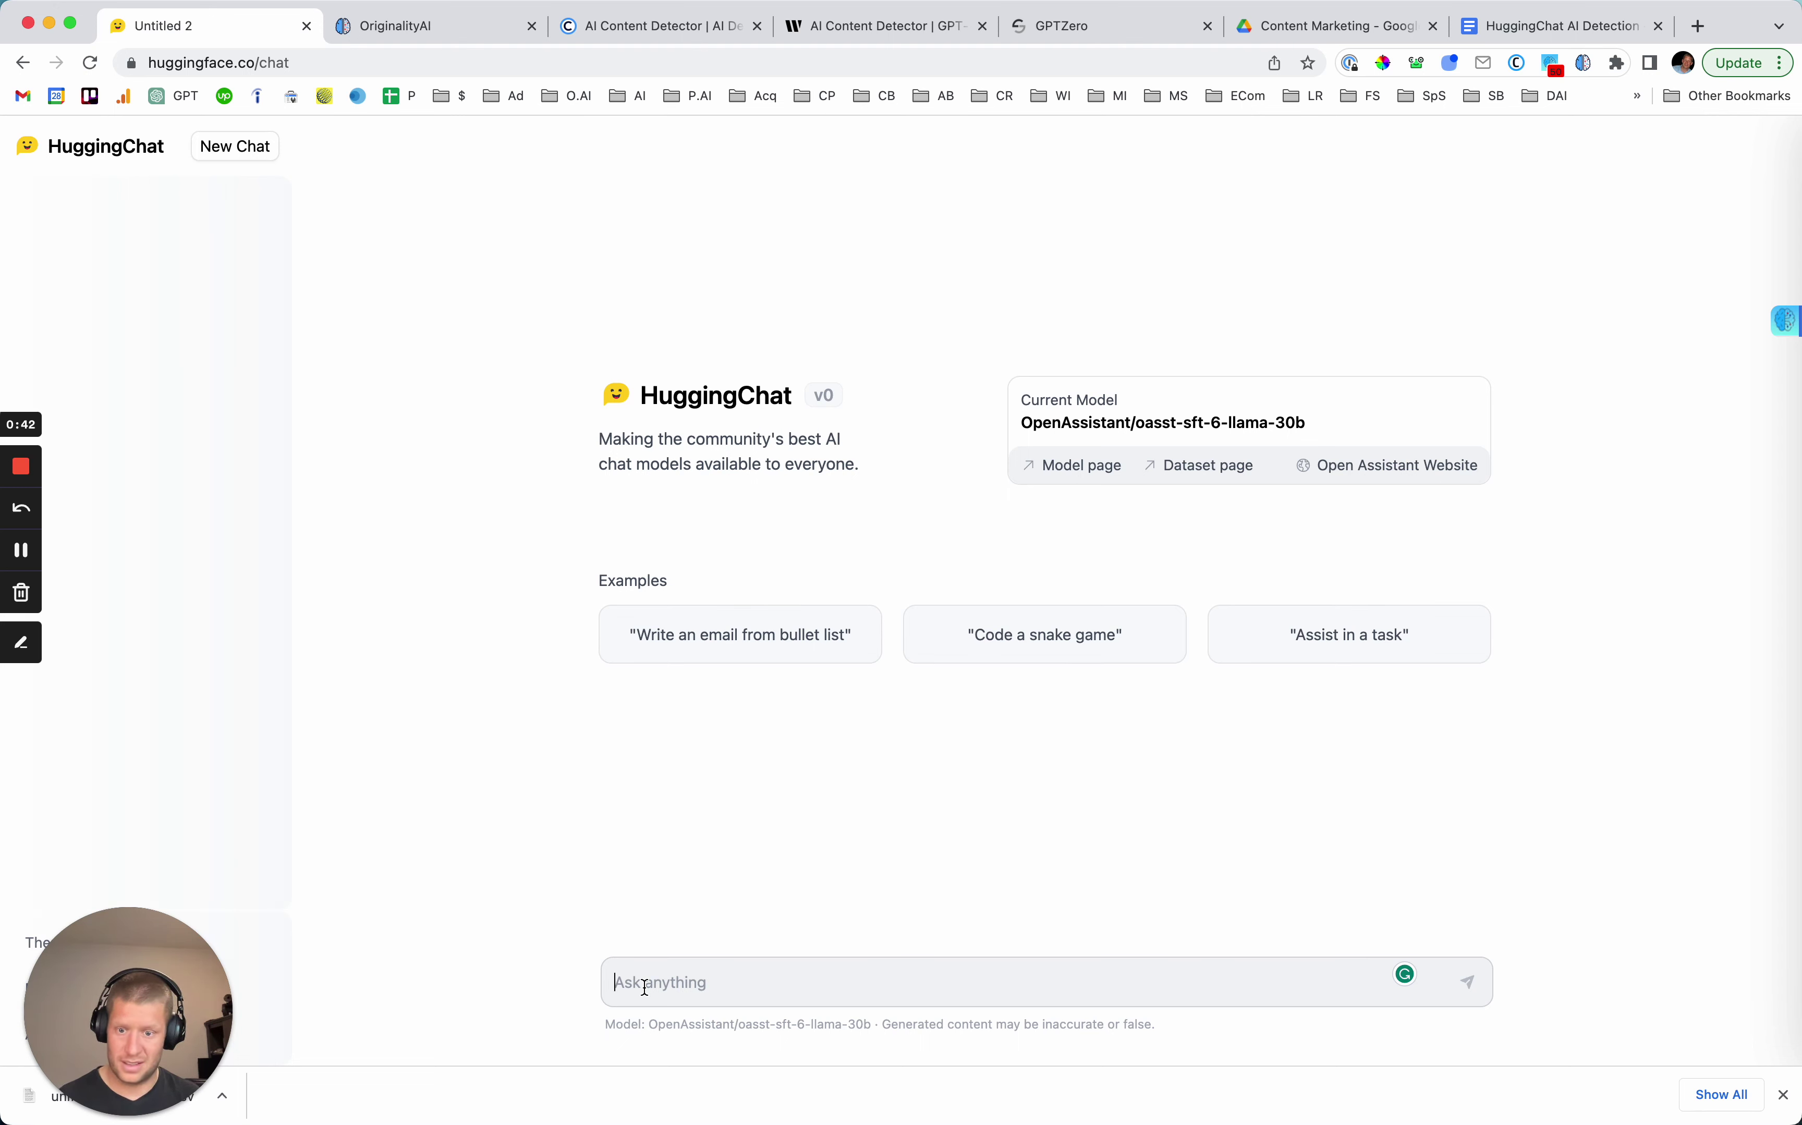
Try submitting the prompt "write a summary on the 10 benefits of open source communities" and reload the conversation.
{"action": "type", "text": "wr"}
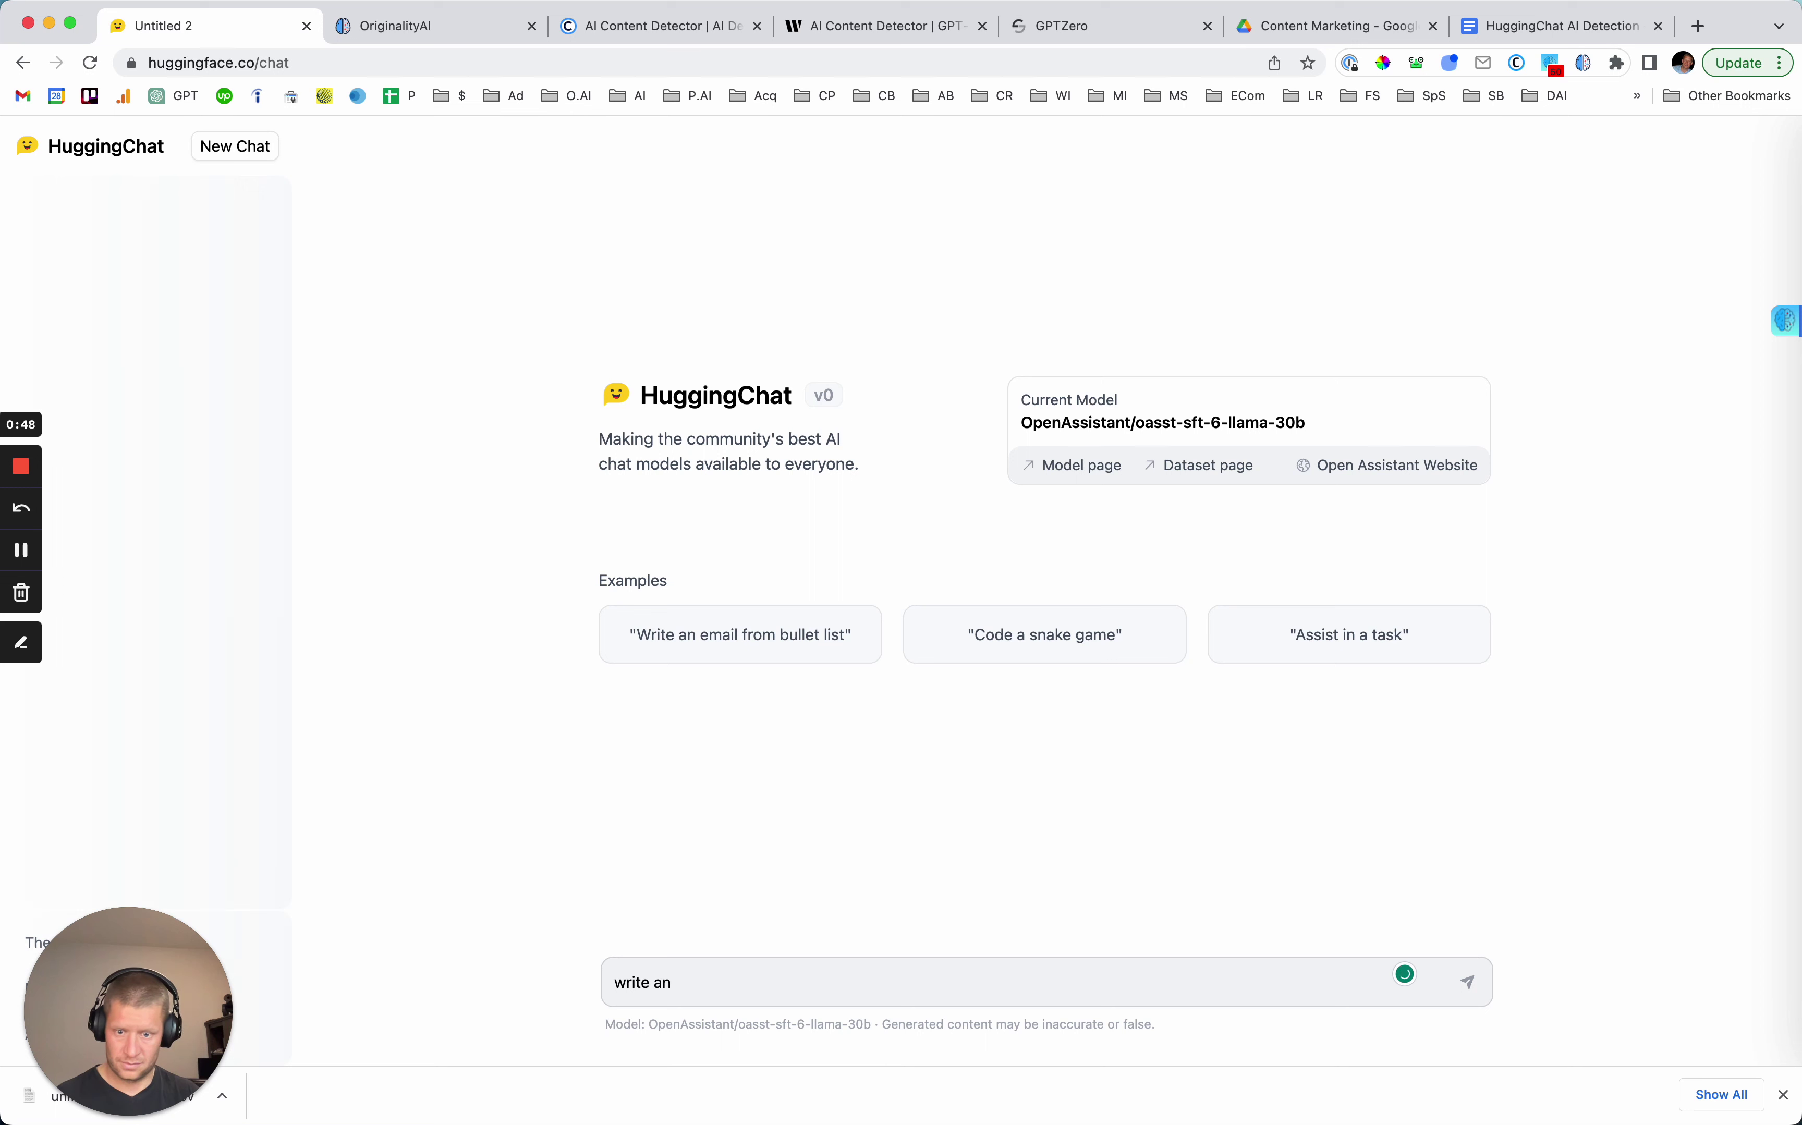
{"action": "type", "text": "ite a summary on "}
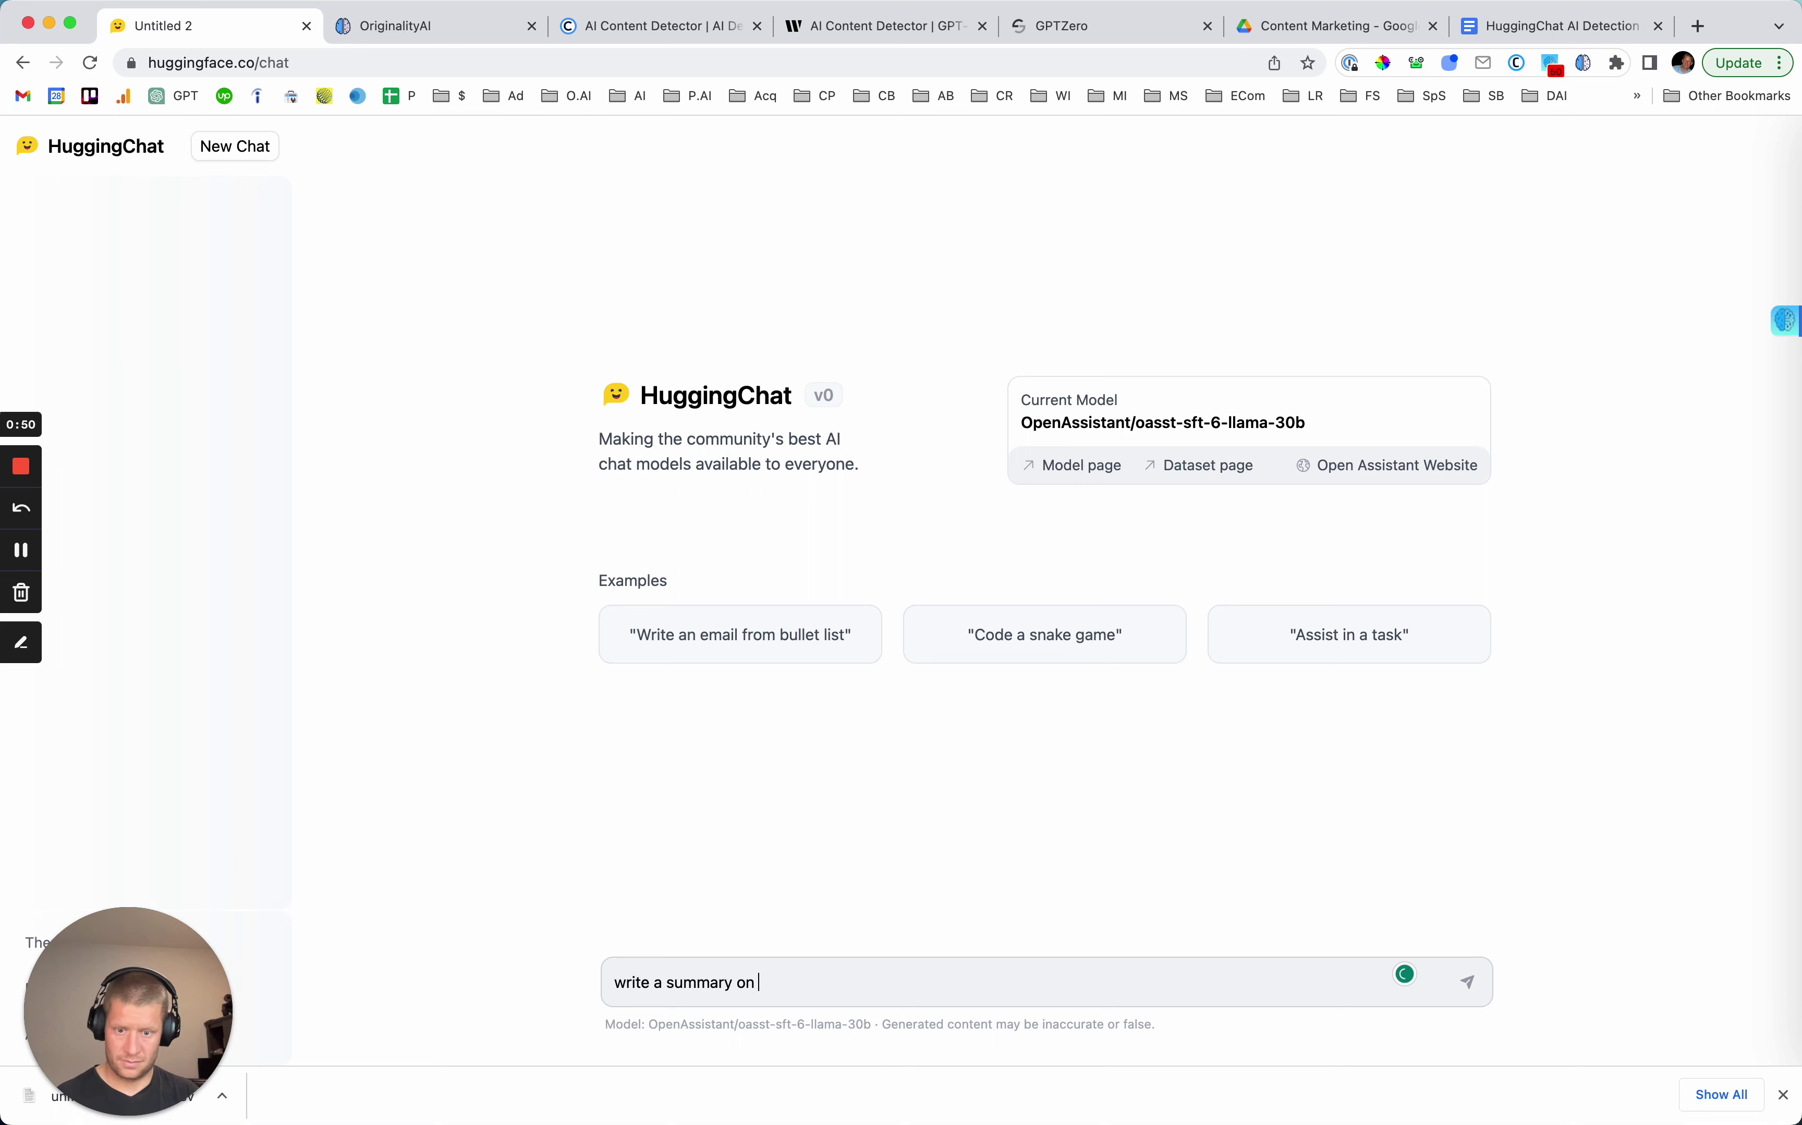
{"action": "type", "text": "the 10 benefits of open source"}
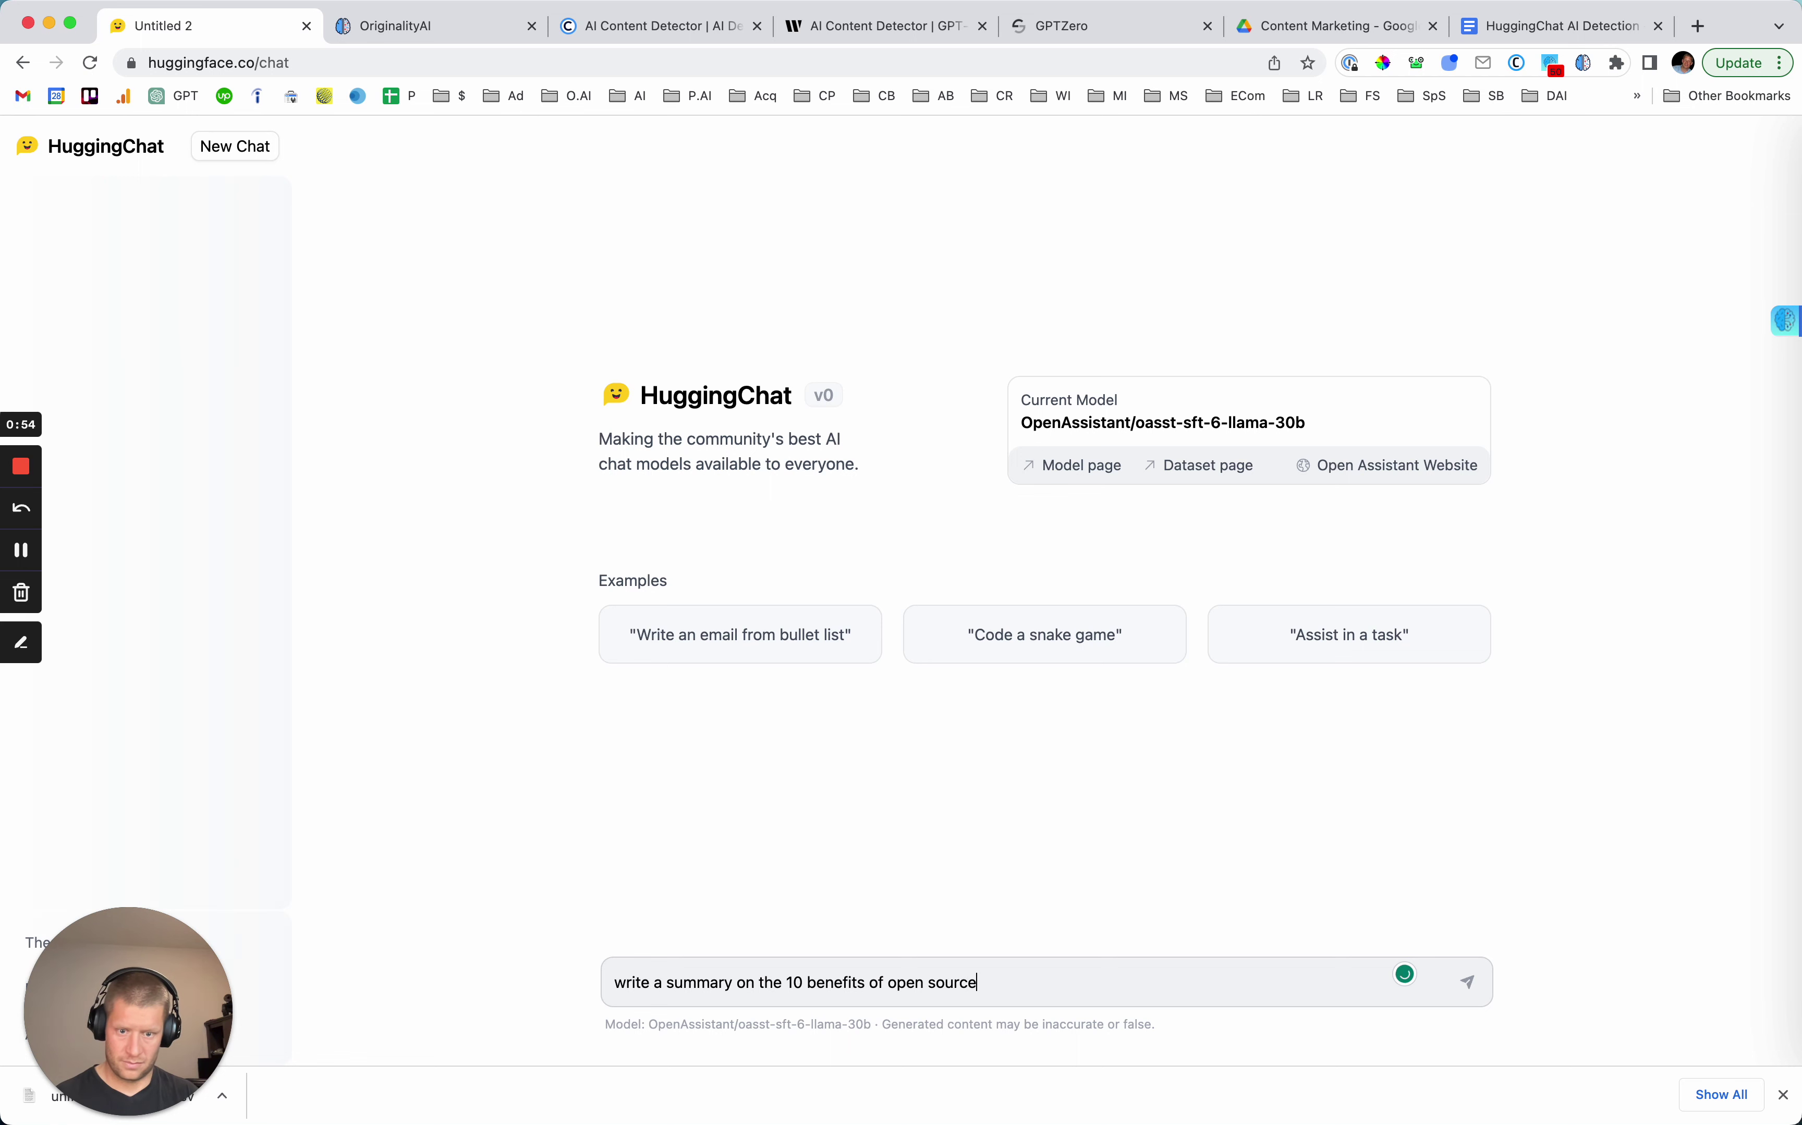
{"action": "type", "text": " communities"}
{"action": "key", "text": "Return"}
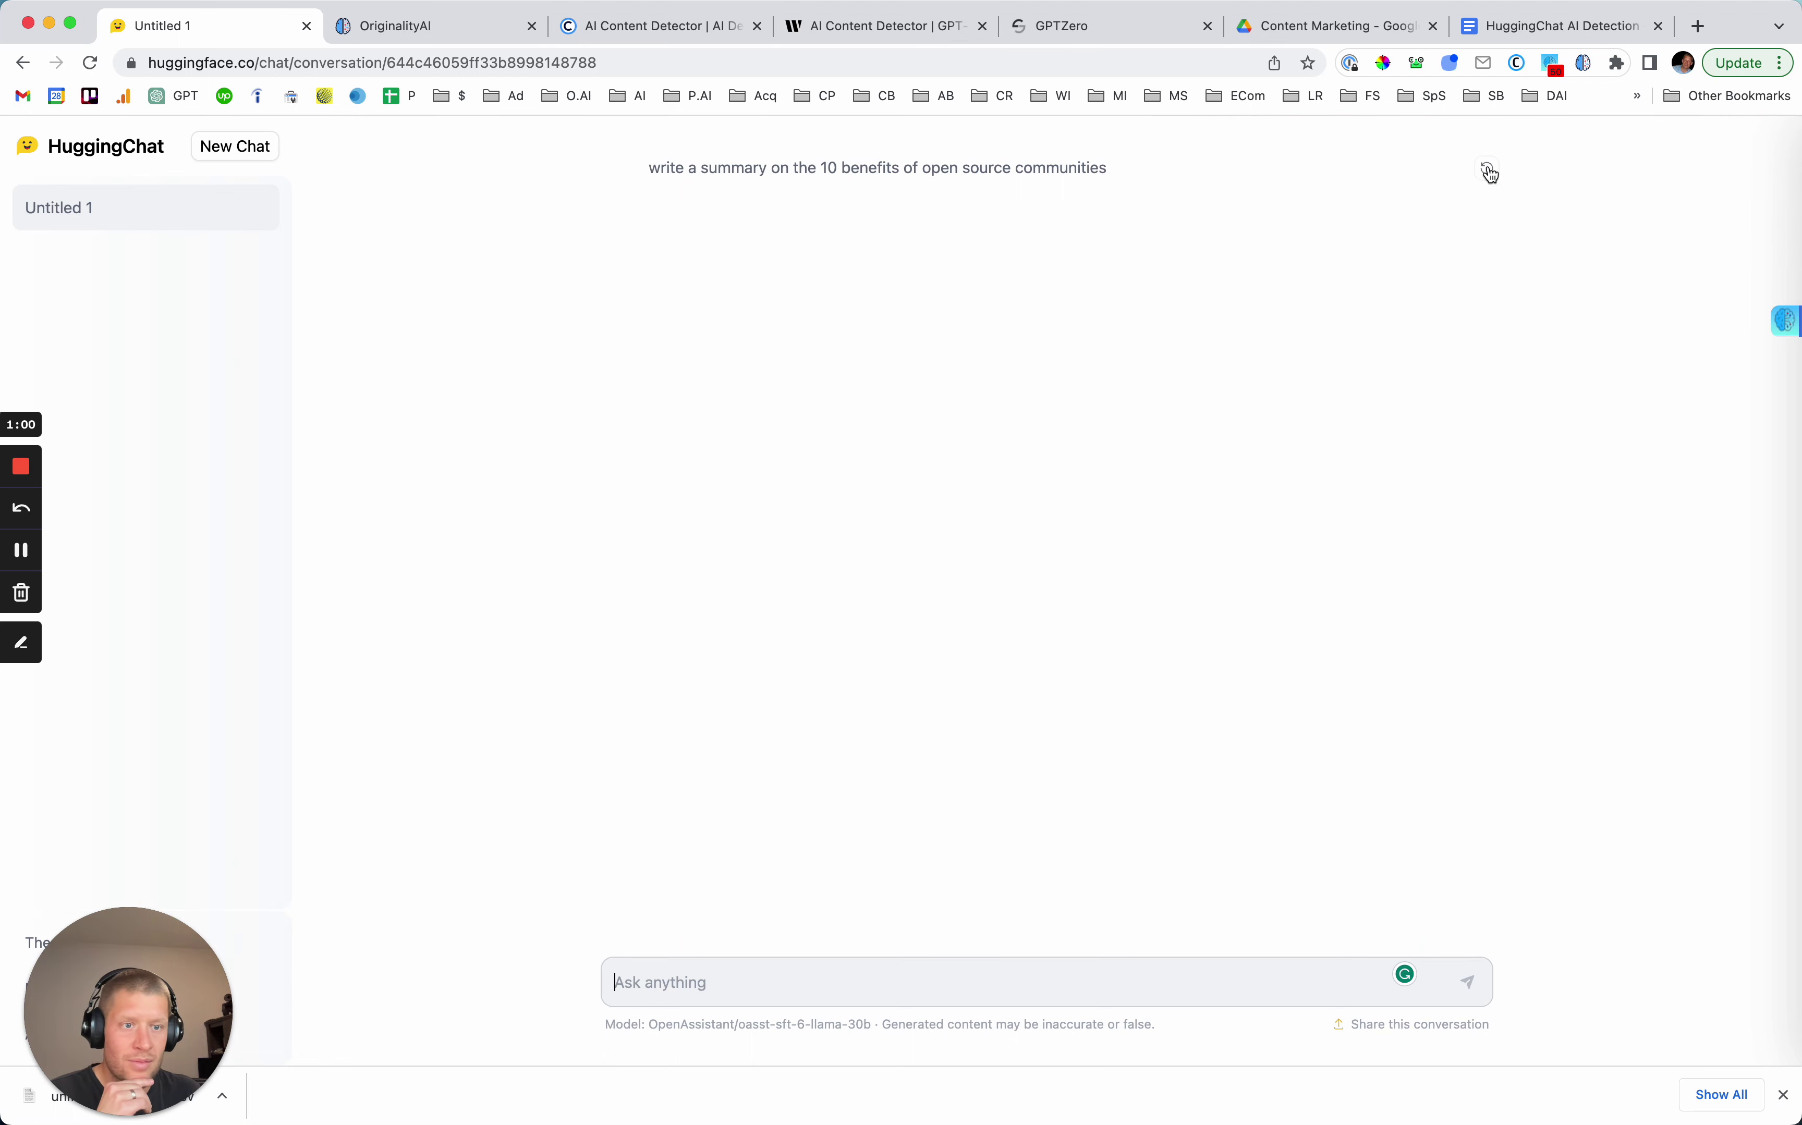
{"action": "left_click", "coordinate": [619, 66]}
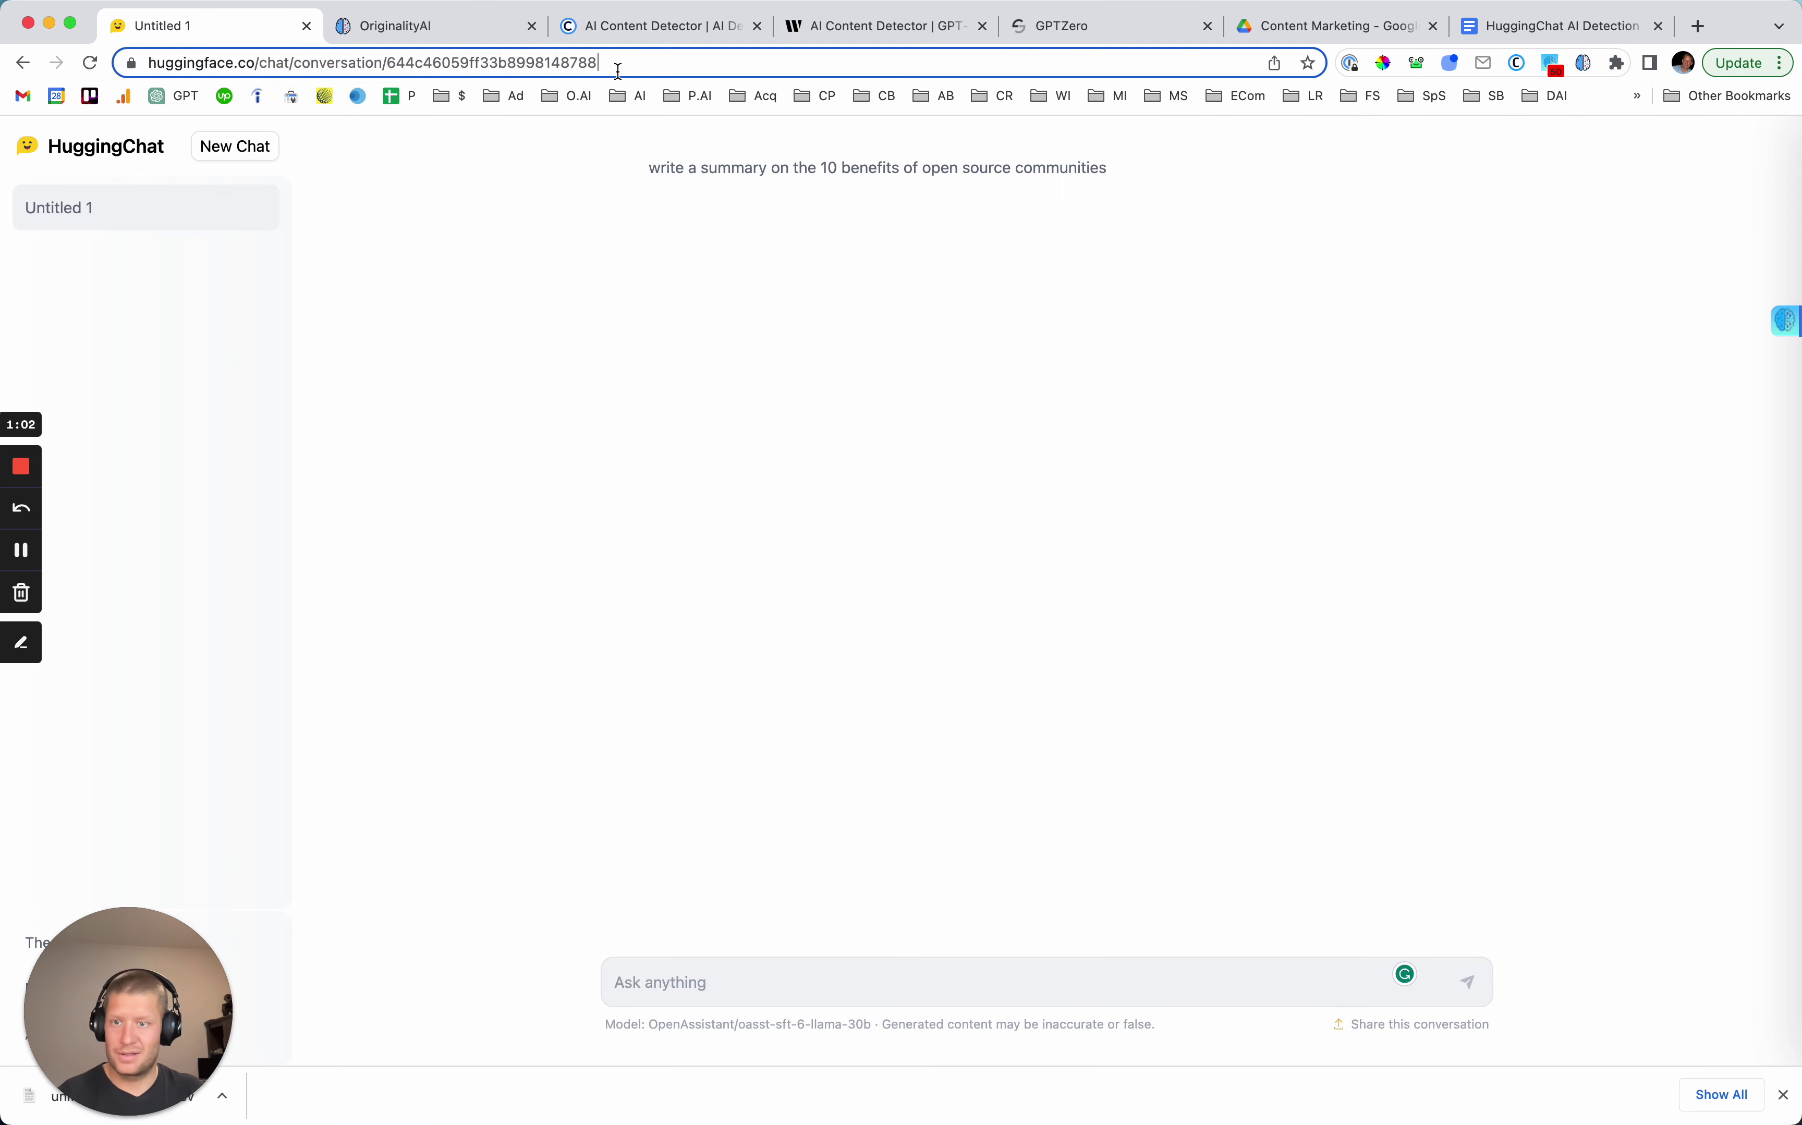
{"action": "key", "text": "Return"}
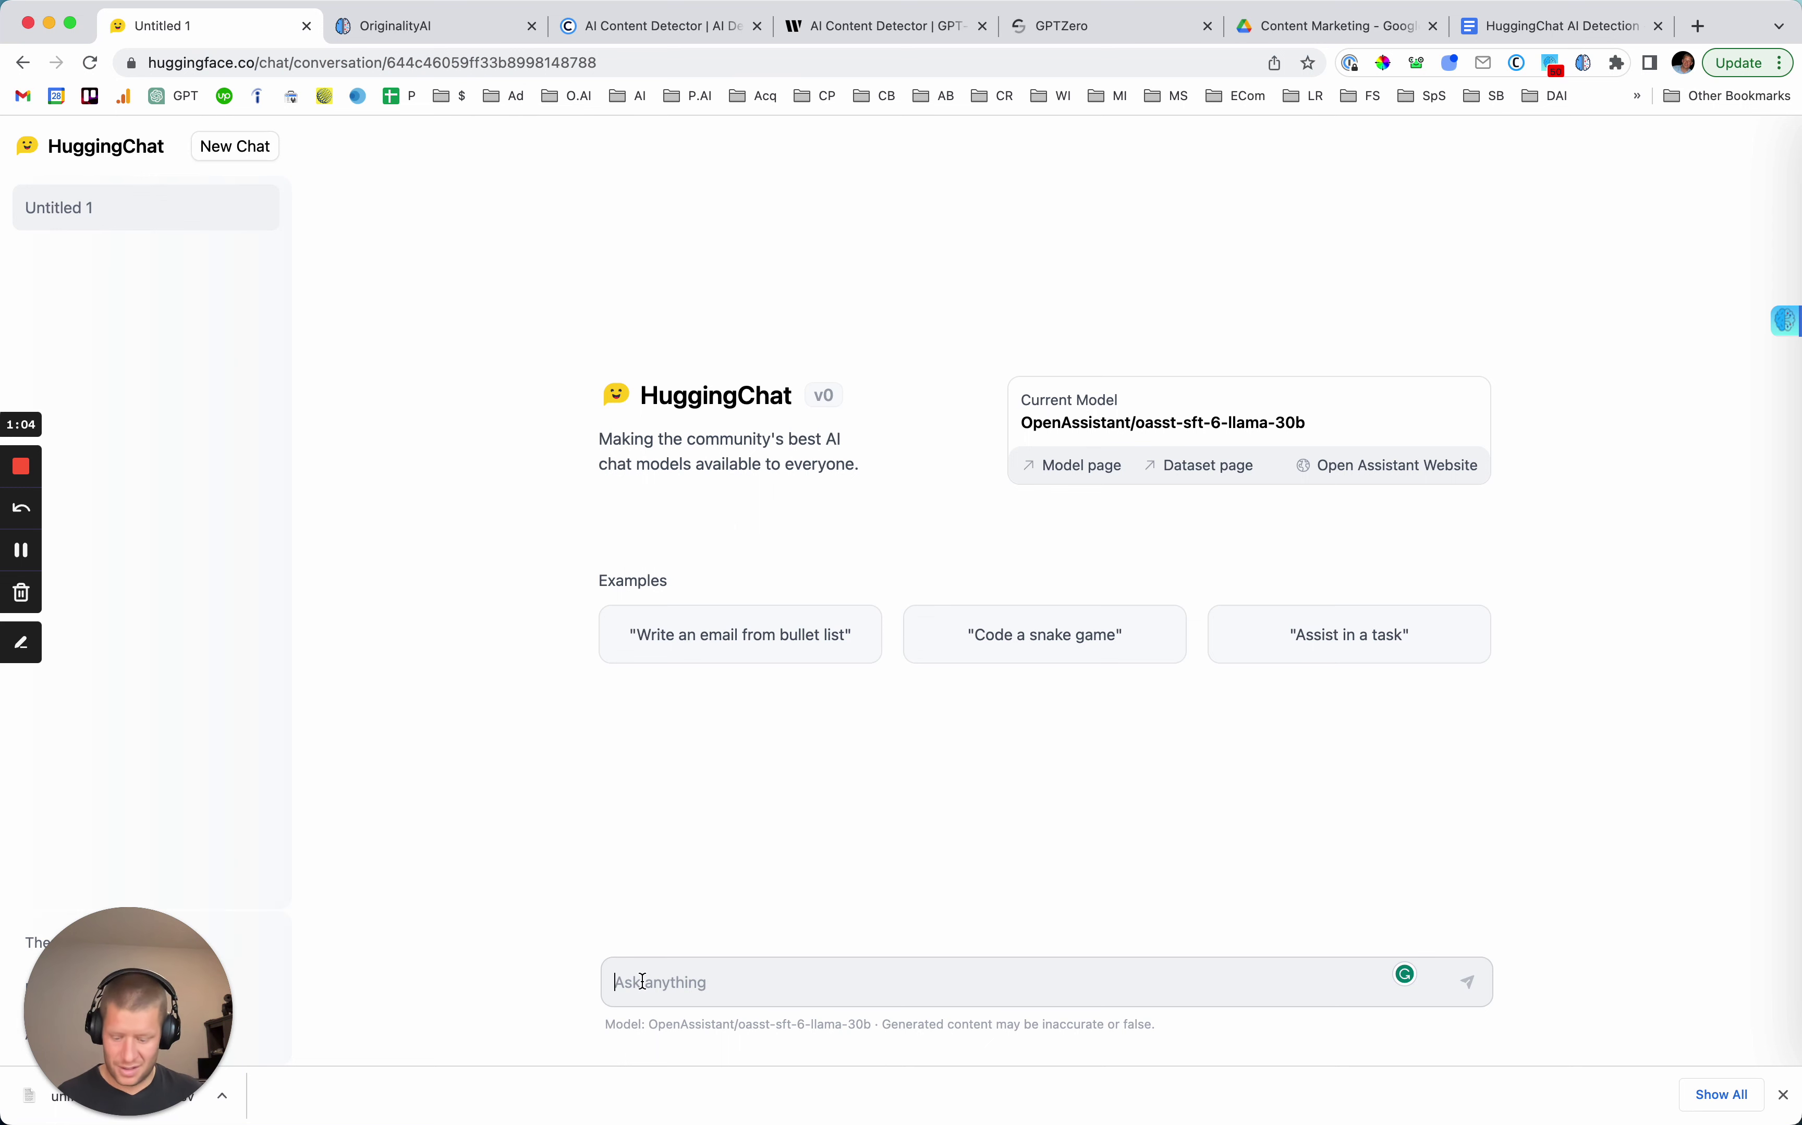
Submit the chat prompt "write the 10 benefits of open source development communities".
{"action": "type", "text": "write t"}
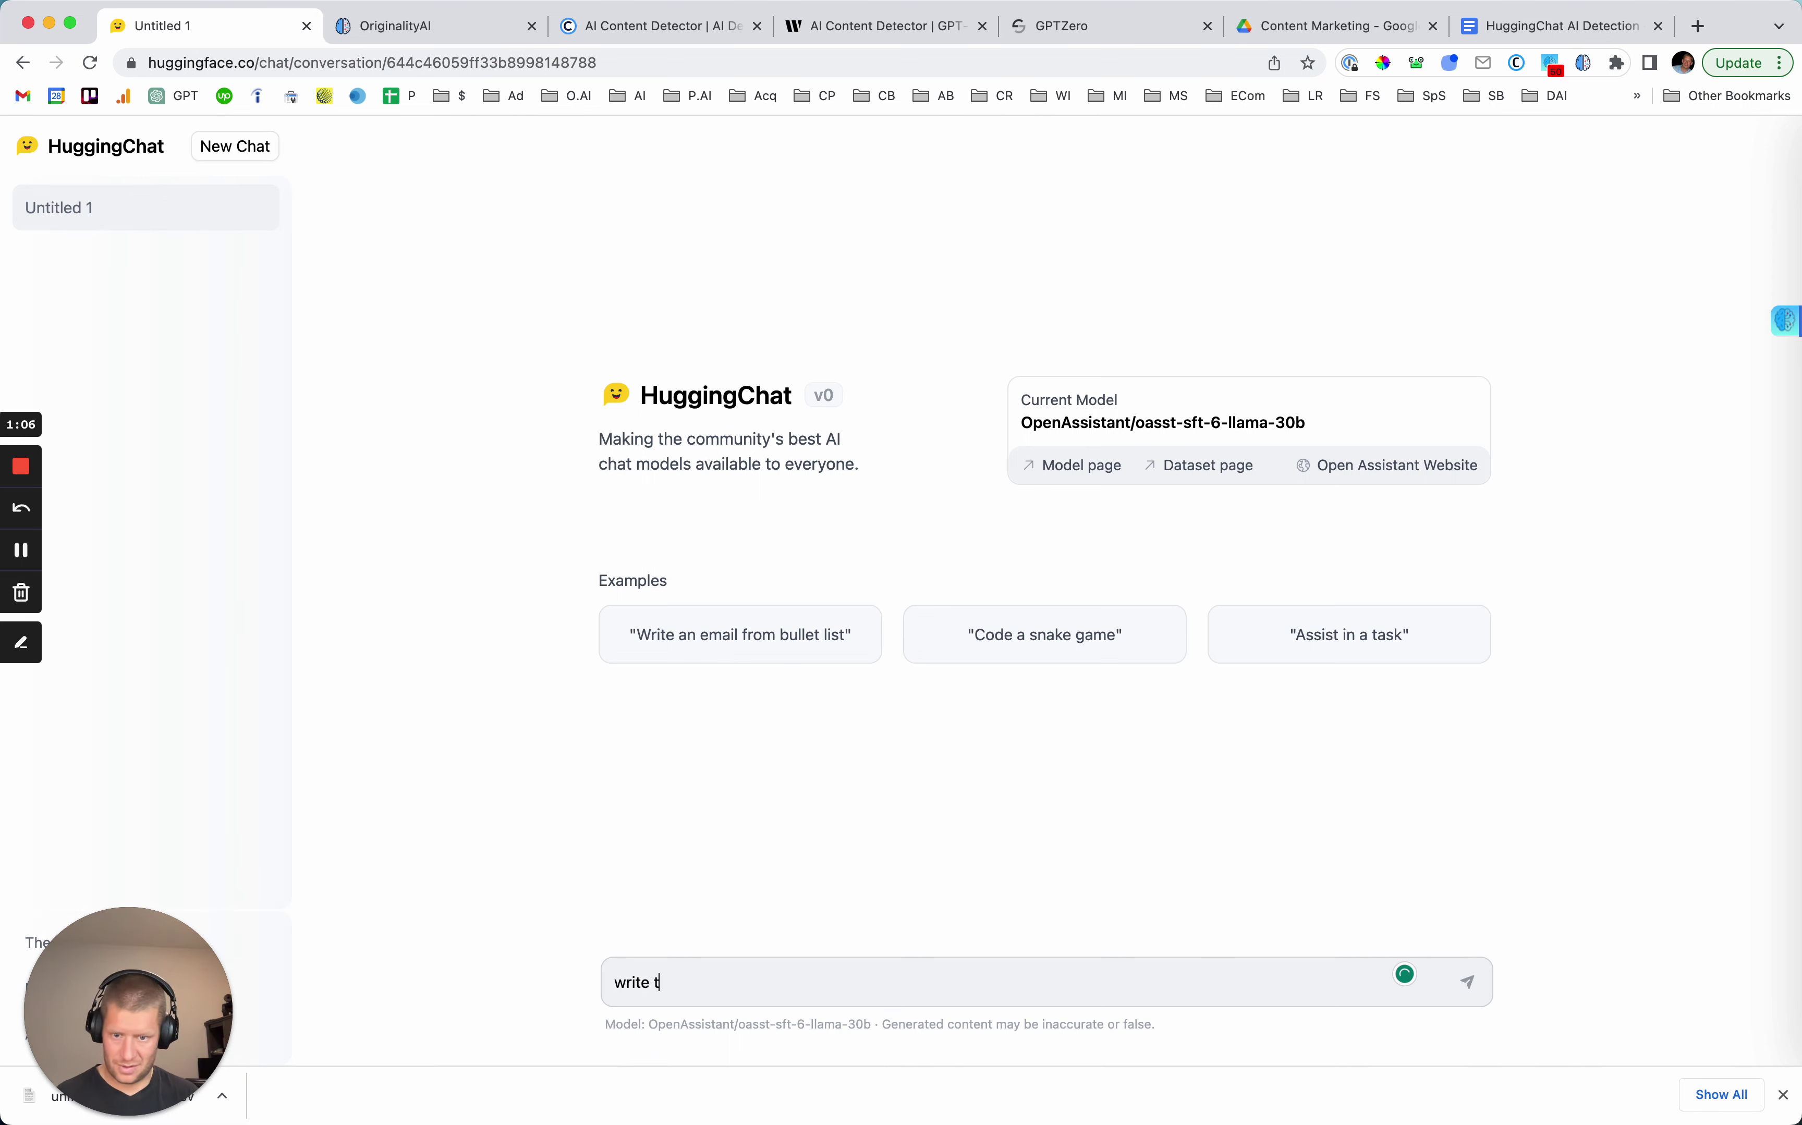
{"action": "type", "text": "he b10 ben"}
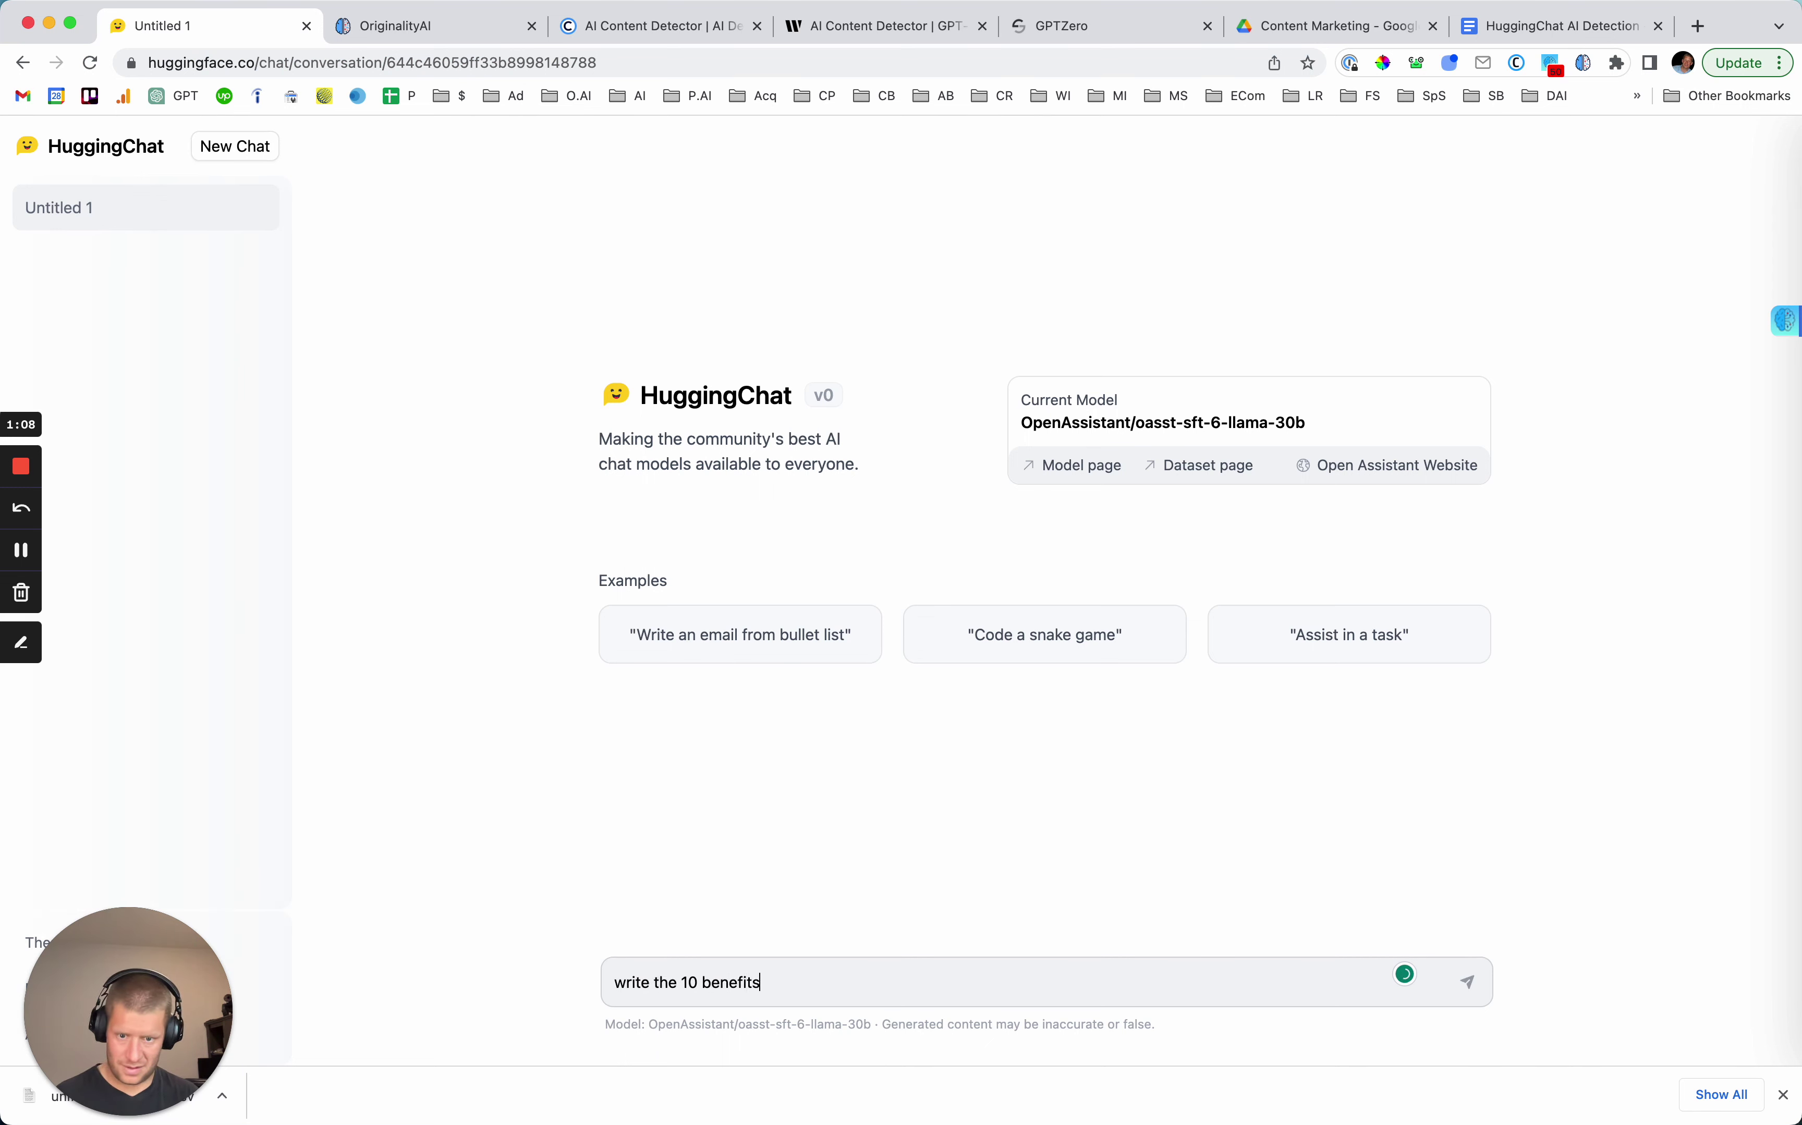
{"action": "type", "text": "efits of open source development com"}
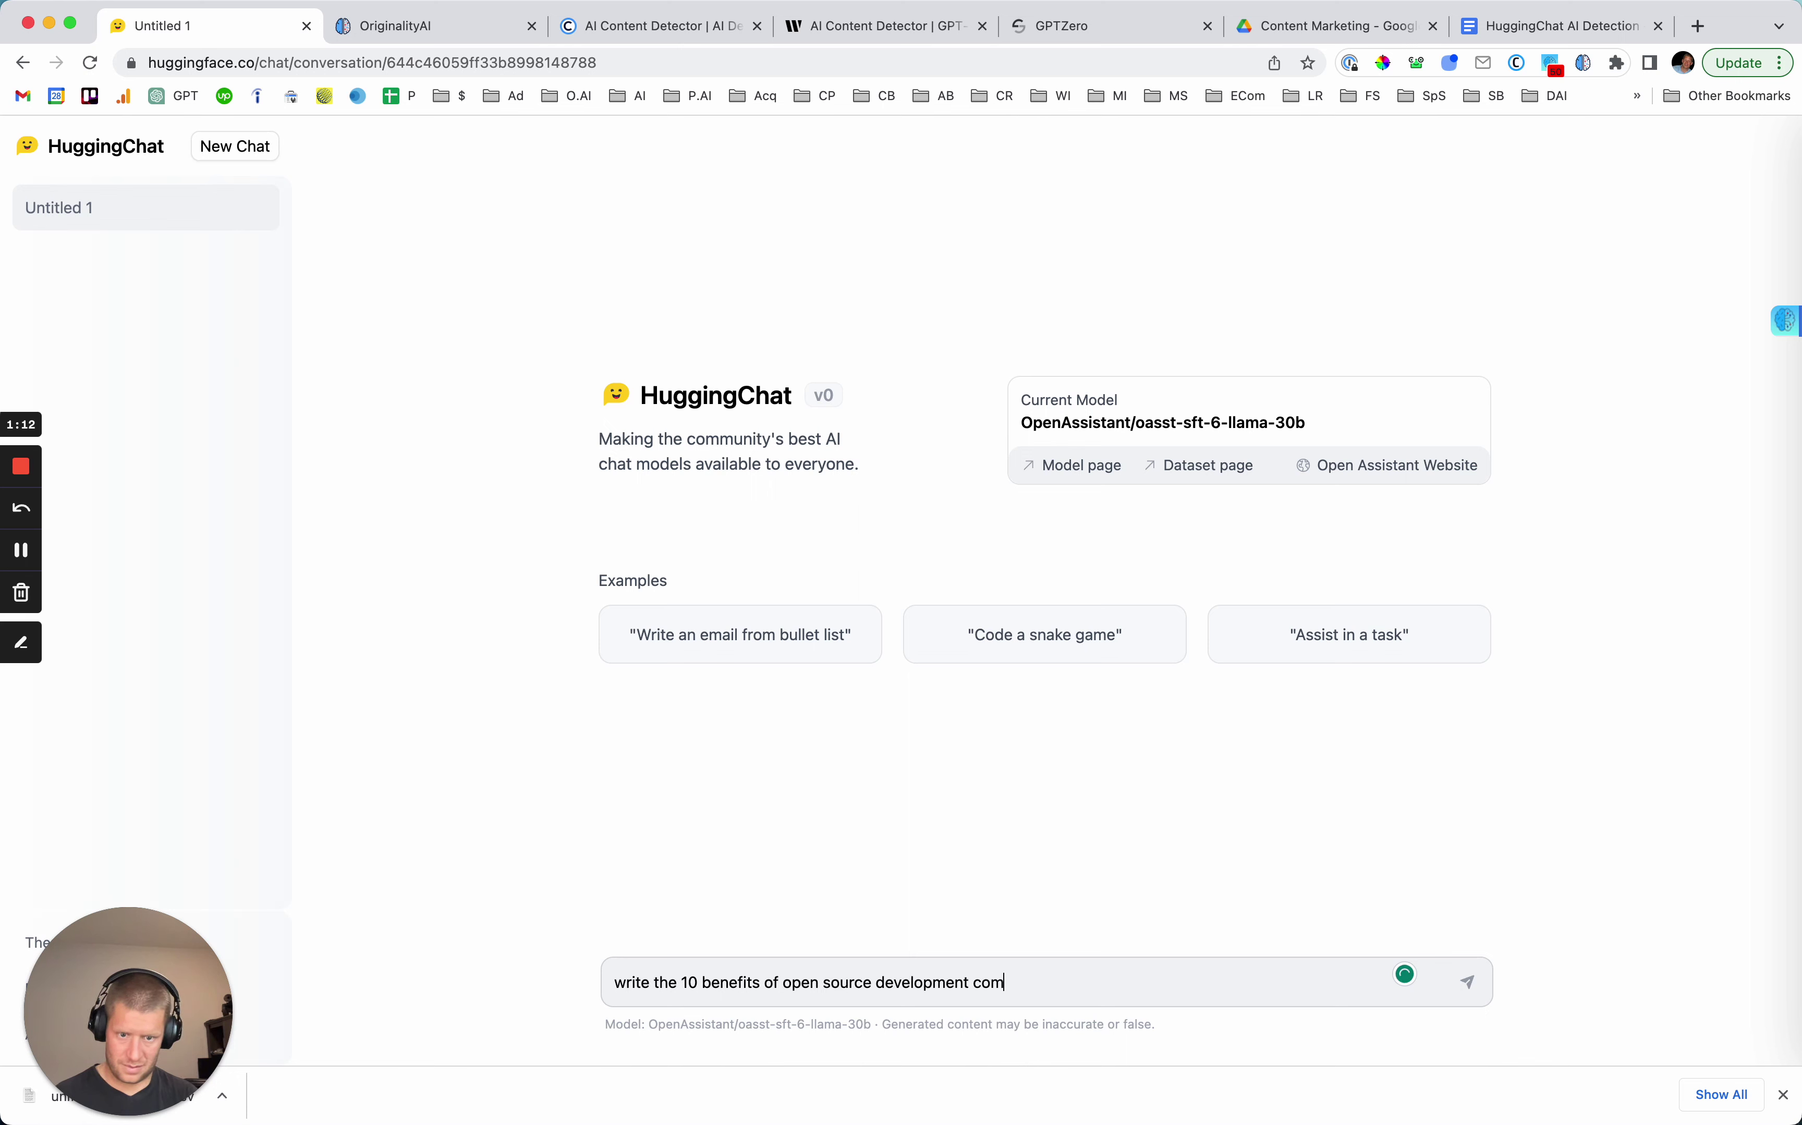
{"action": "type", "text": "munities"}
{"action": "key", "text": "Return"}
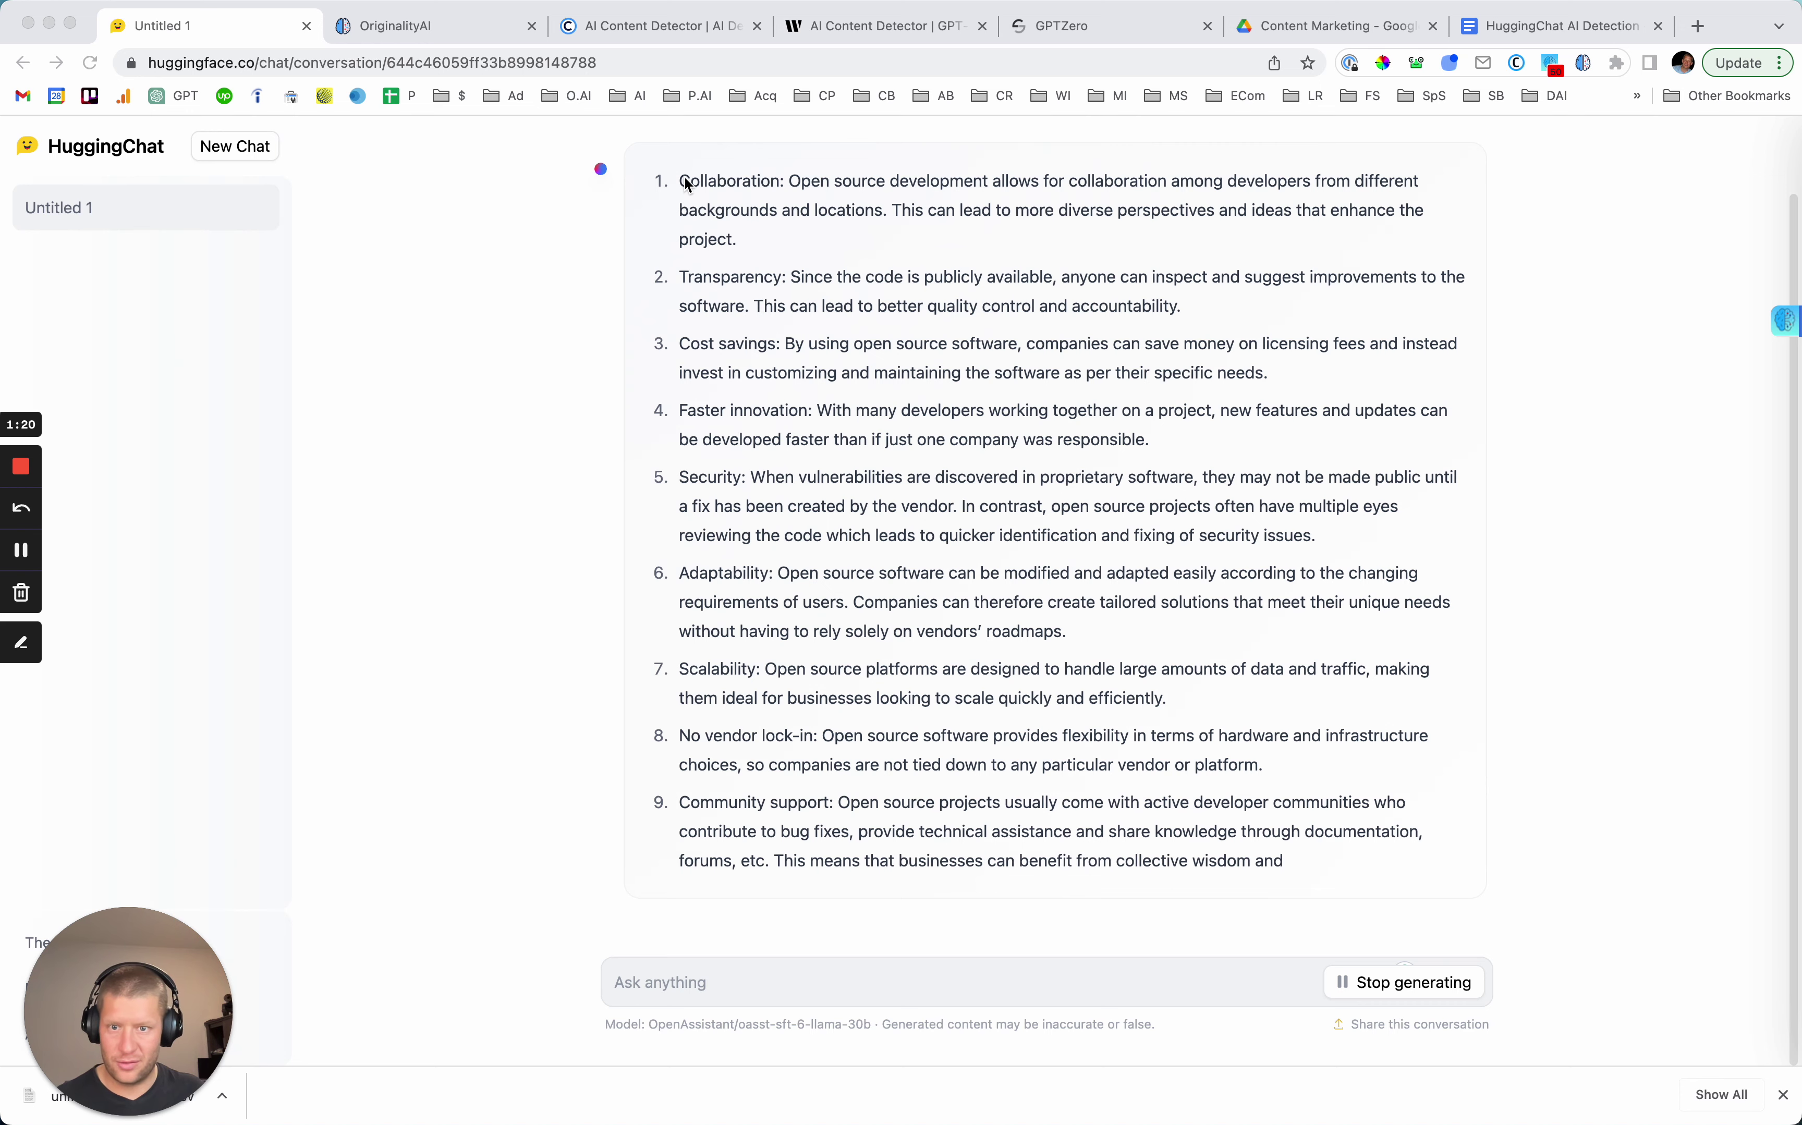
Copy the first nine benefits of the generated answer, from Collaboration through Community support.
{"action": "scroll", "coordinate": [744, 335], "scroll_direction": "up", "scroll_amount": 3}
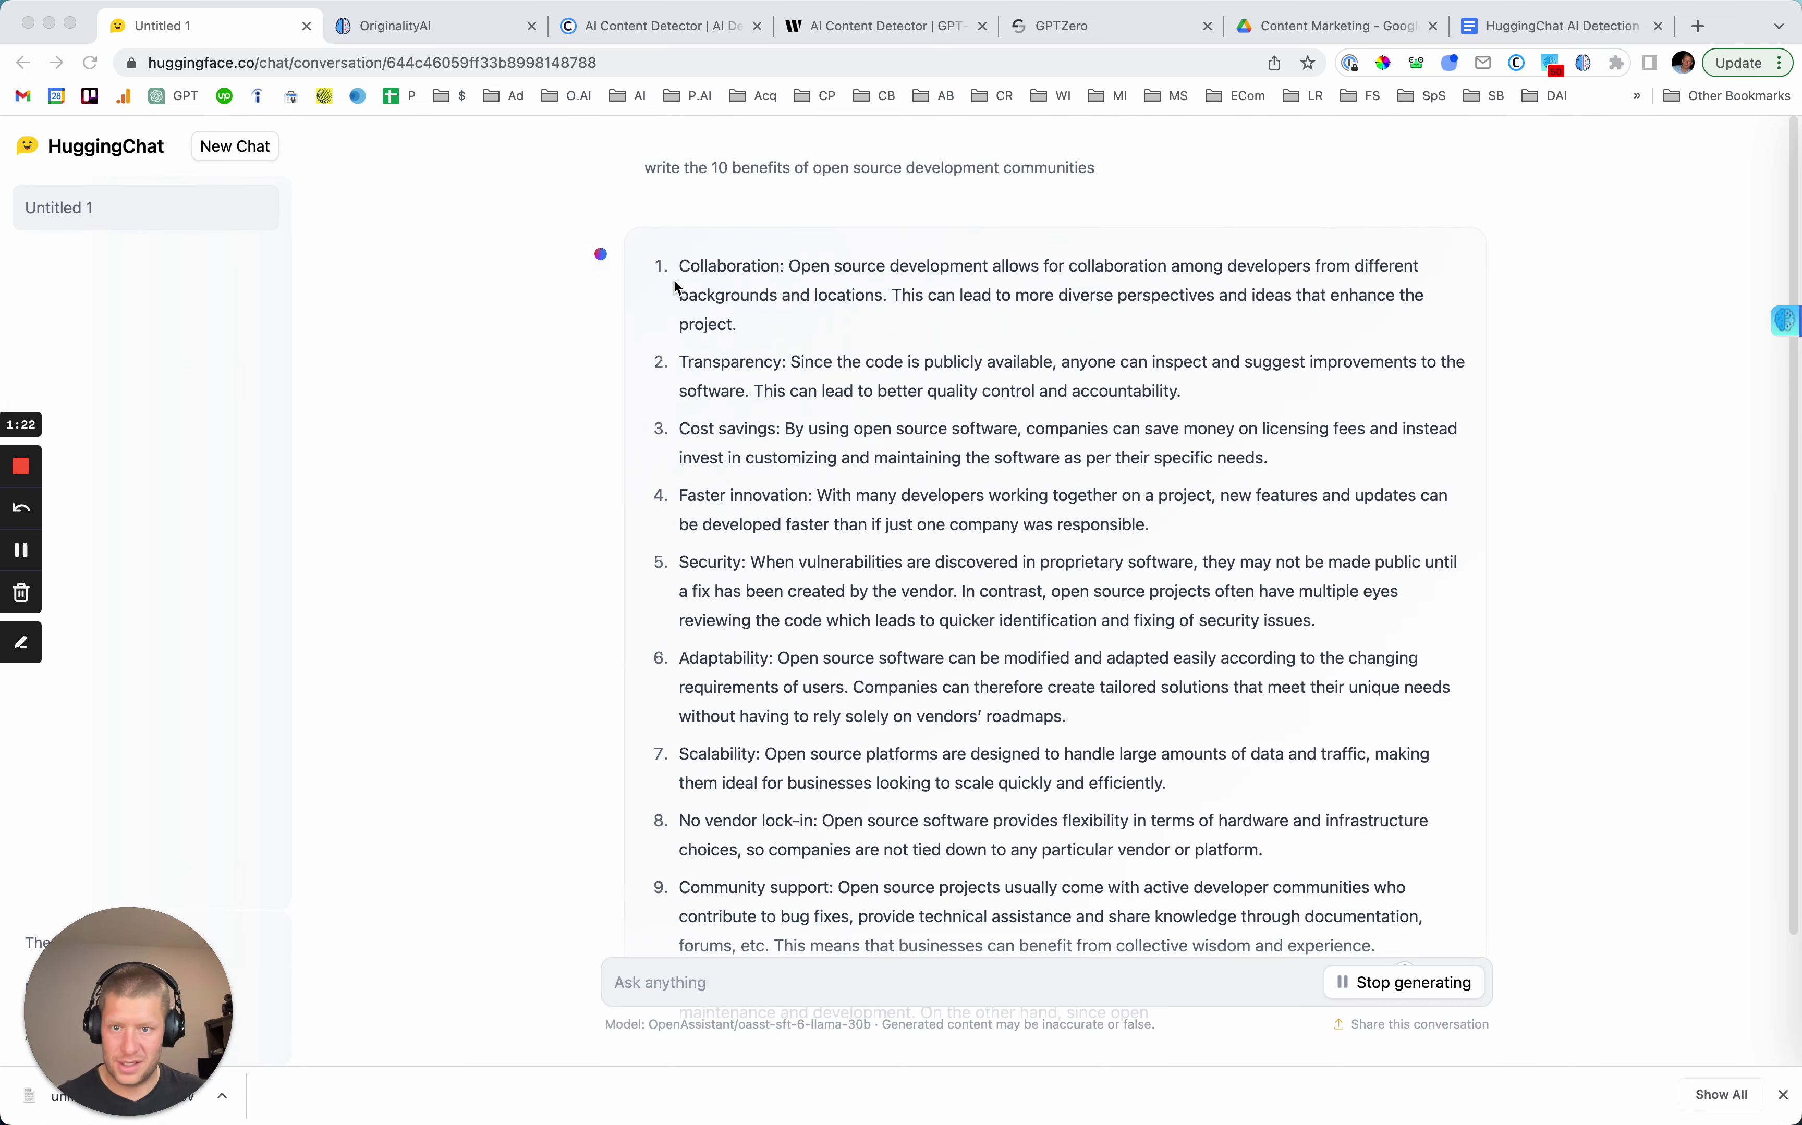
{"action": "left_click", "coordinate": [713, 273]}
{"action": "left_click_drag", "start_coordinate": [682, 266], "coordinate": [1404, 772]}
{"action": "key", "text": "super+c"}
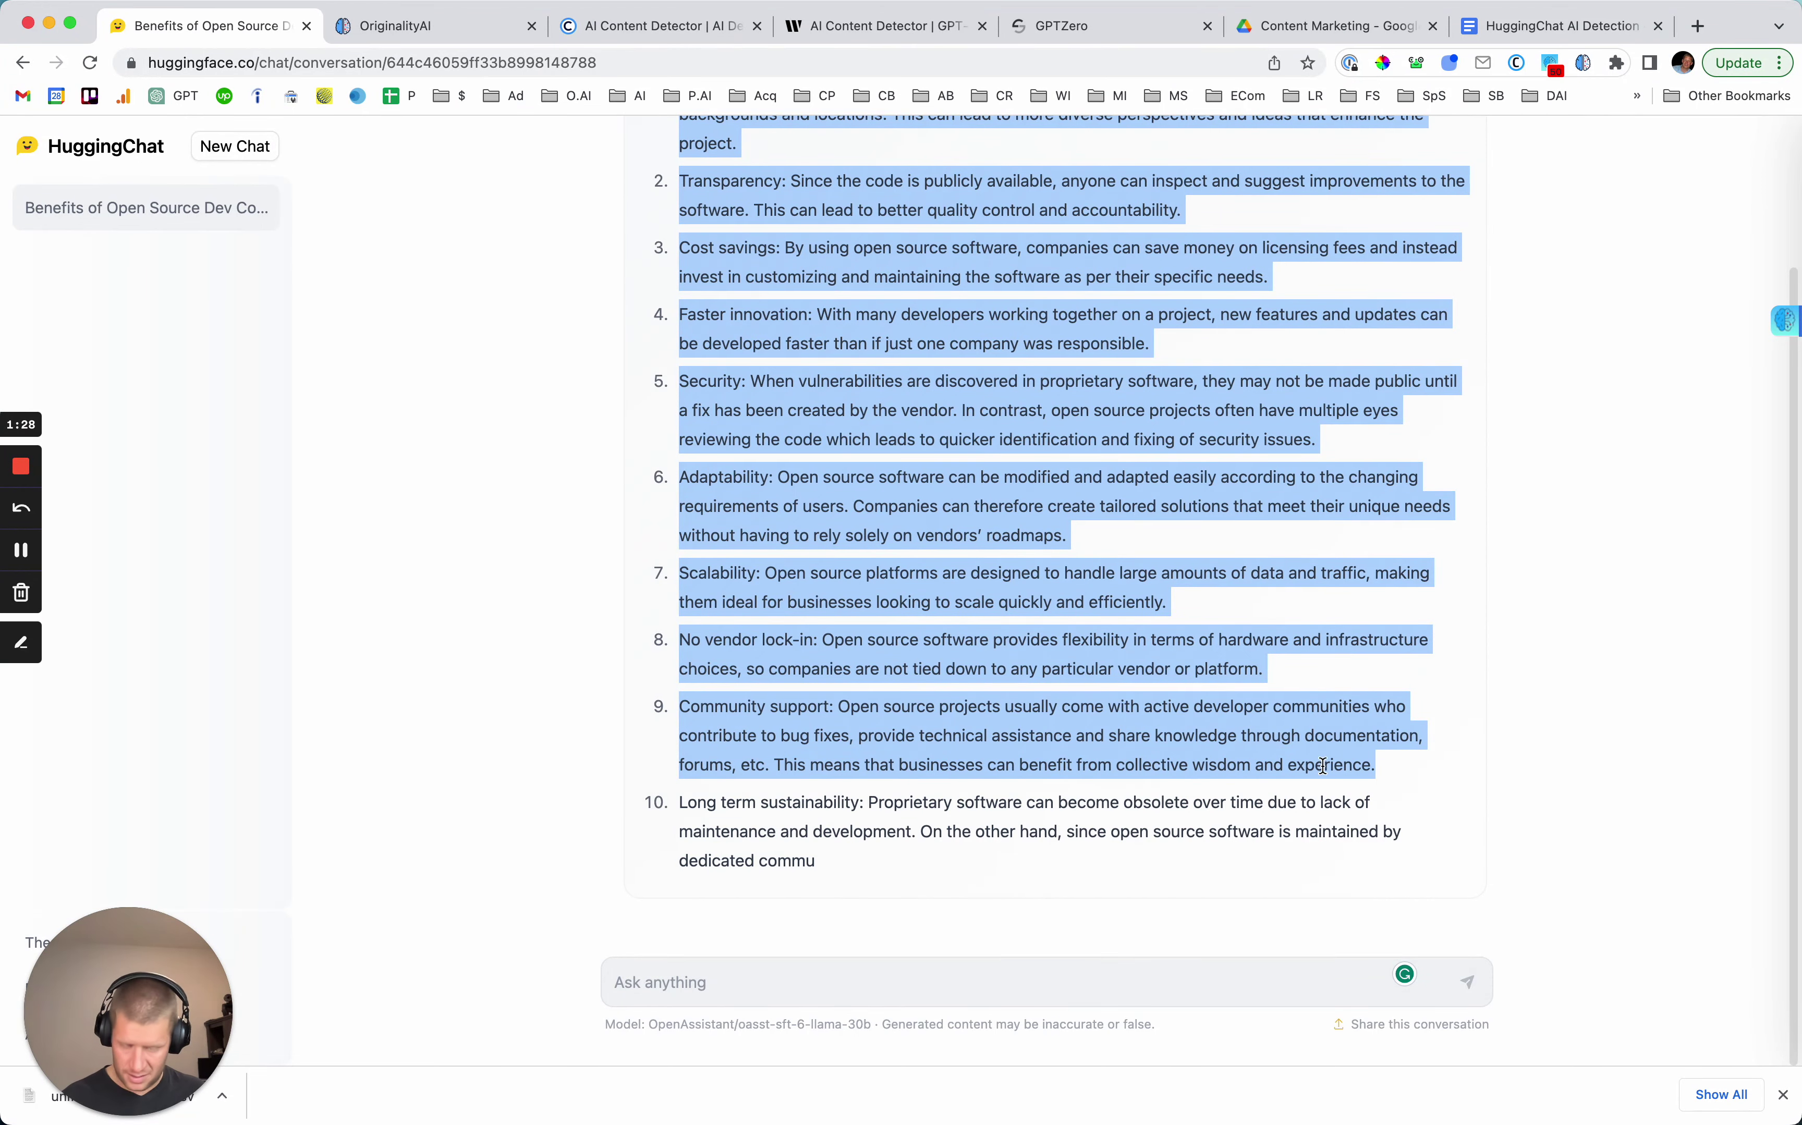
Switch to Originality.AI, paste the copied answer as the scan content and run the scan with Detect AI.
{"action": "left_click", "coordinate": [364, 29]}
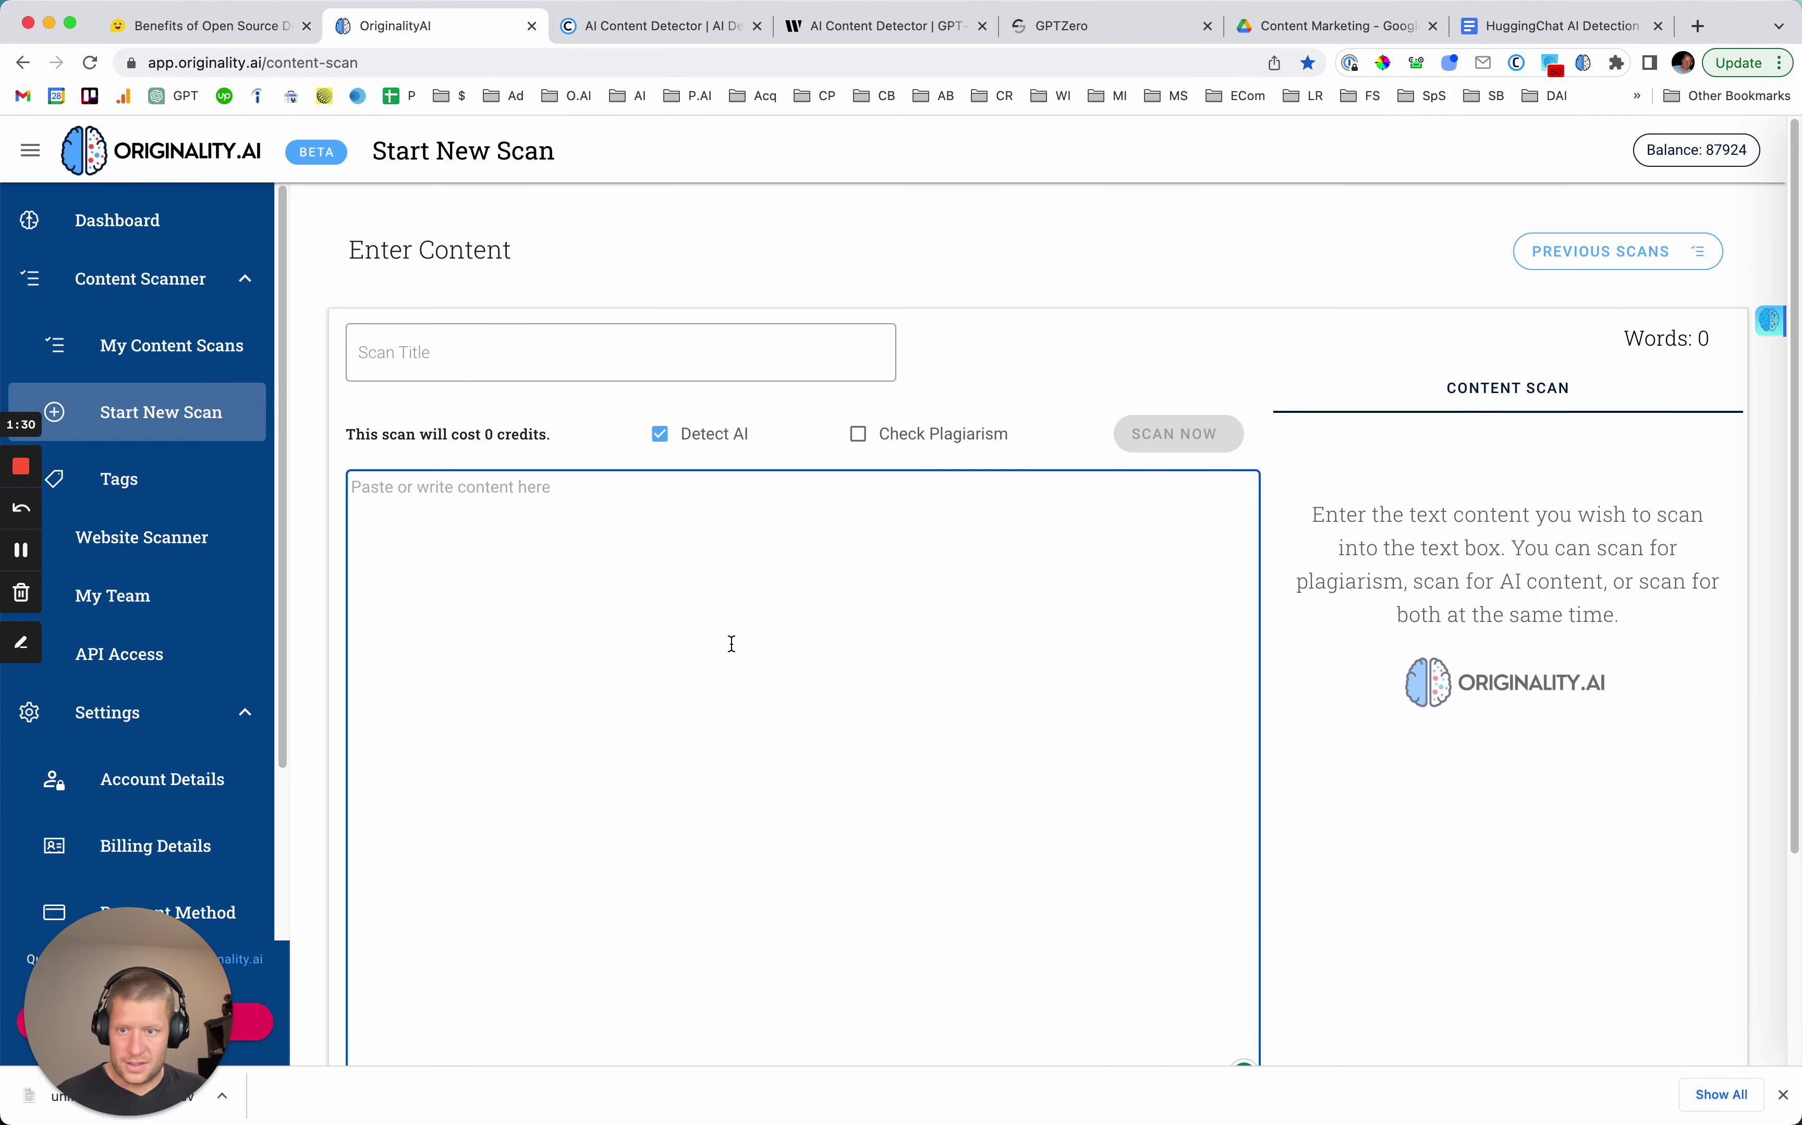
{"action": "key", "text": "super+v"}
{"action": "left_click", "coordinate": [1150, 423]}
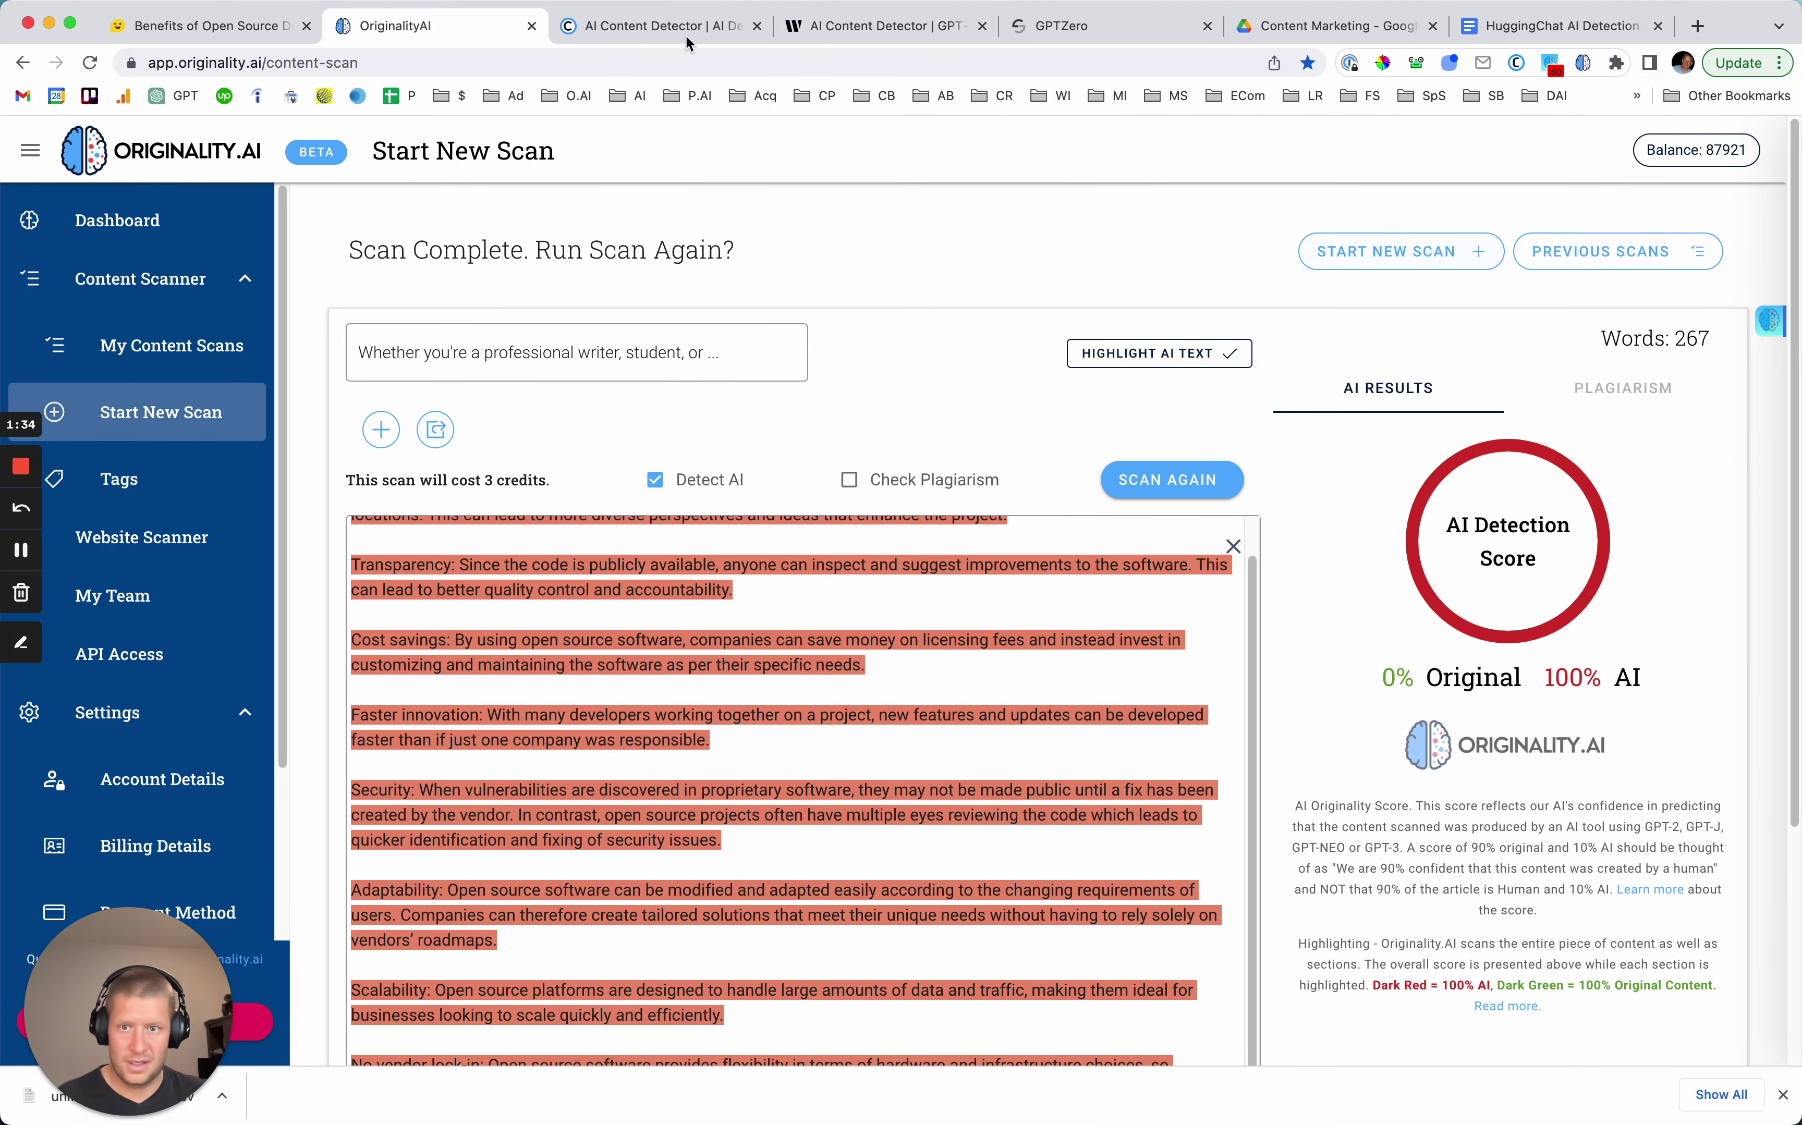
Switch to the HuggingChat AI Detection document and enter 100% under Originality.AI in the first AI row.
{"action": "left_click", "coordinate": [1447, 28]}
{"action": "left_click", "coordinate": [716, 432]}
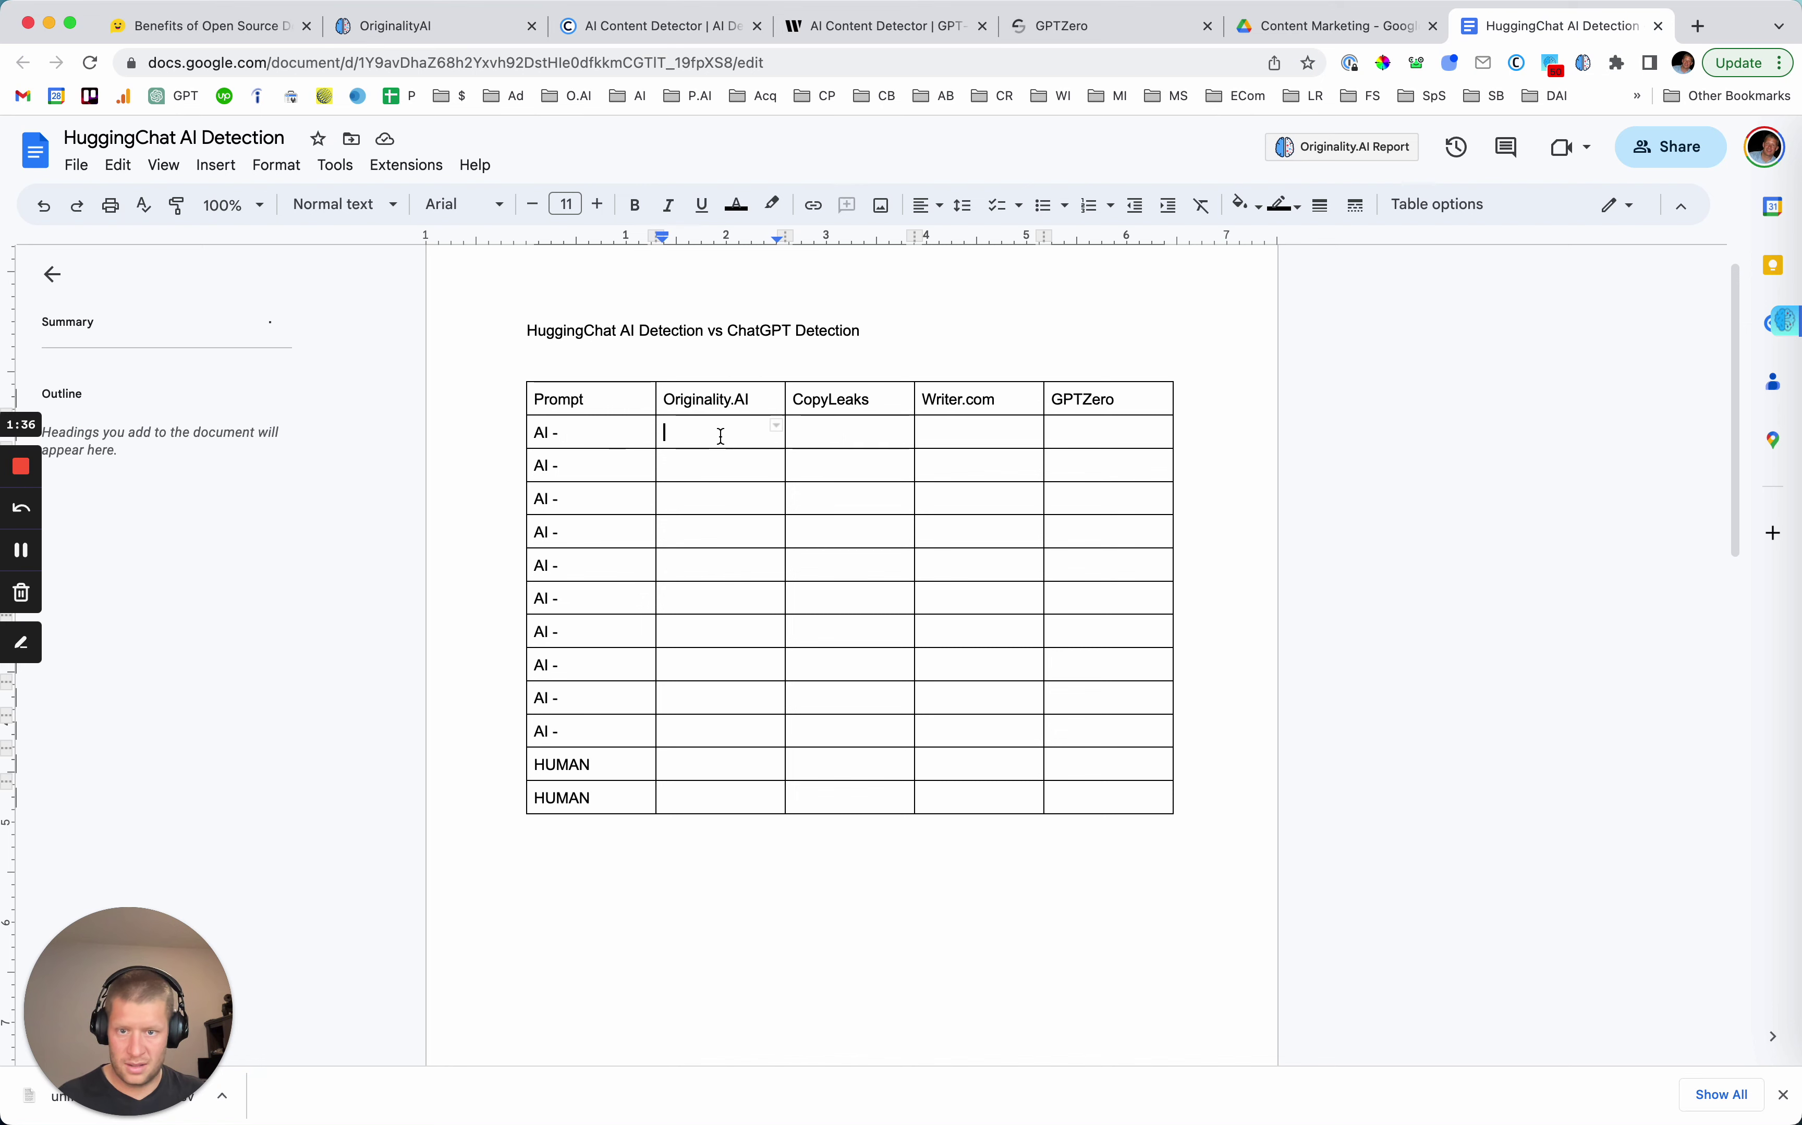
{"action": "type", "text": "100%"}
Switch to Copyleaks, check the copied answer for AI content and review the highlighted and unhighlighted passages.
{"action": "left_click", "coordinate": [639, 30]}
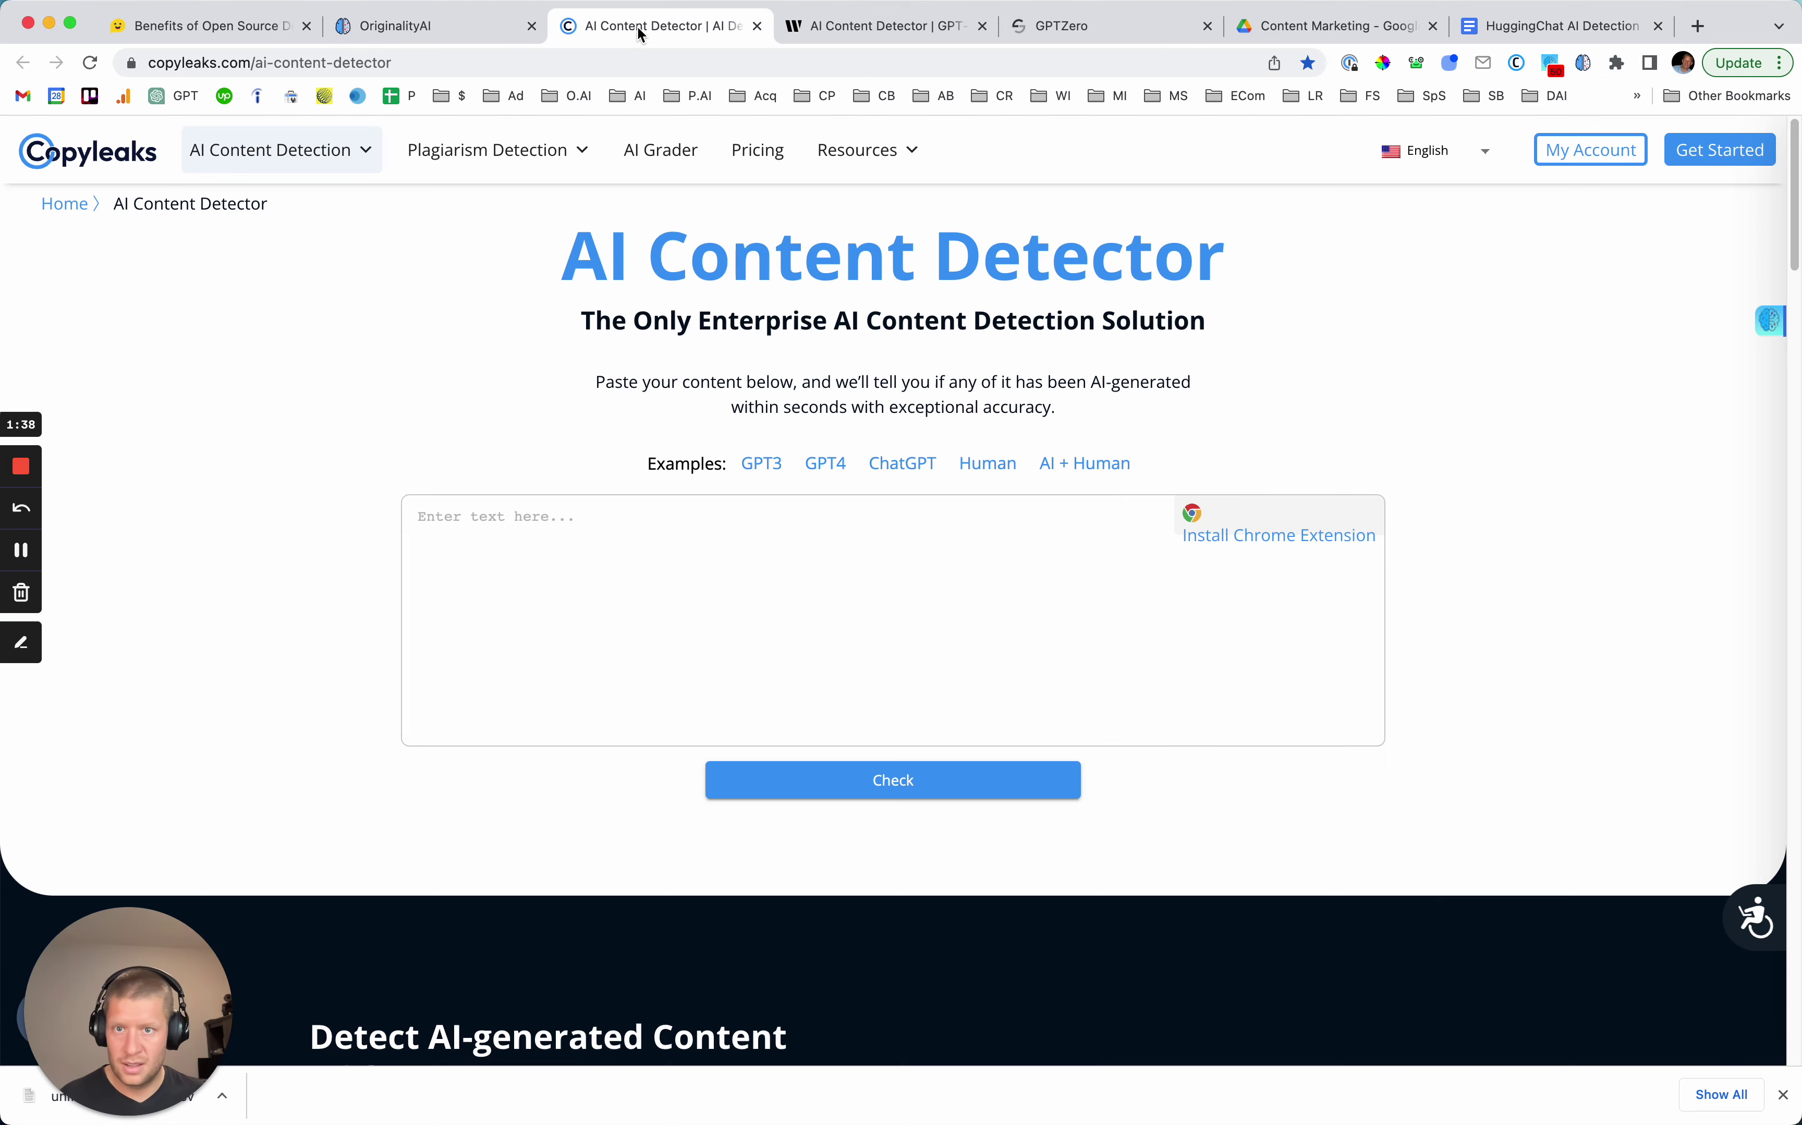
{"action": "left_click", "coordinate": [716, 535]}
{"action": "key", "text": "super+v"}
{"action": "left_click", "coordinate": [814, 782]}
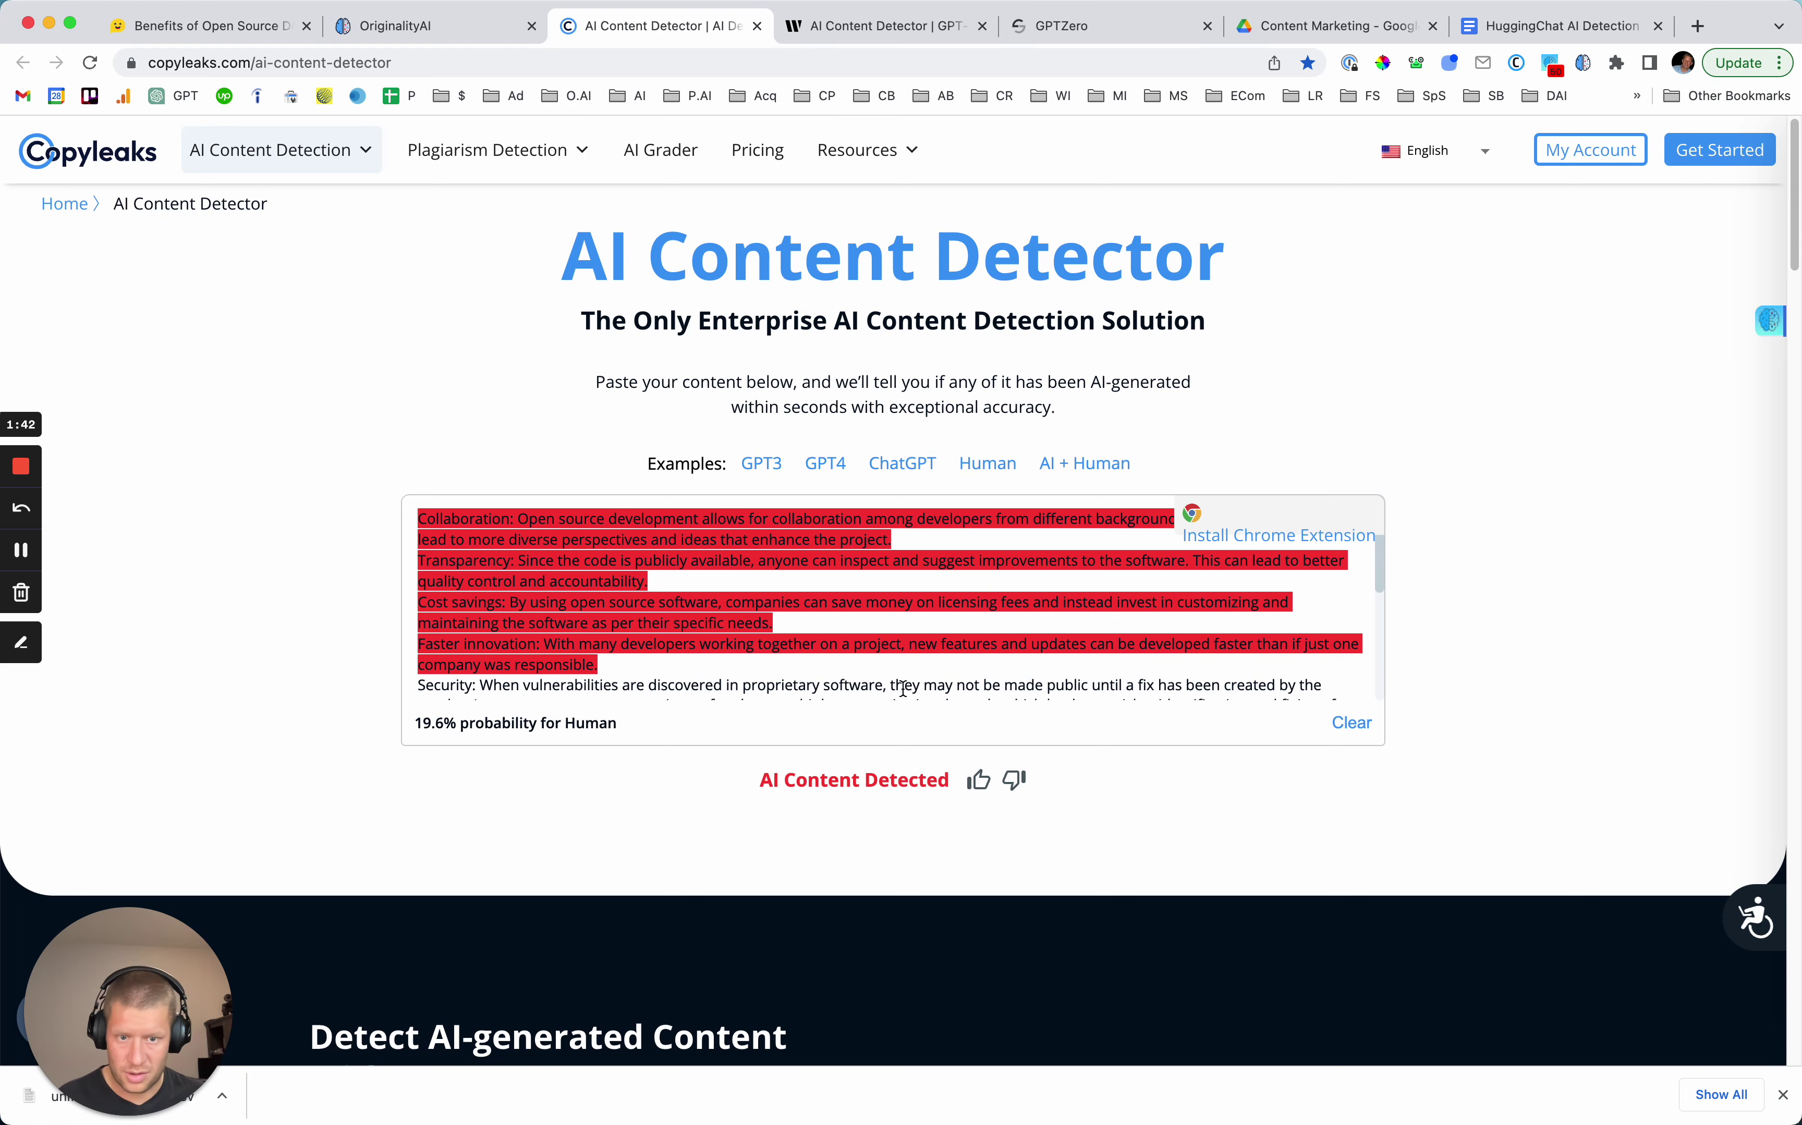
{"action": "left_click", "coordinate": [839, 631]}
{"action": "scroll", "coordinate": [840, 631], "scroll_direction": "down", "scroll_amount": 10}
{"action": "scroll", "coordinate": [1178, 201], "scroll_direction": "up", "scroll_amount": 10}
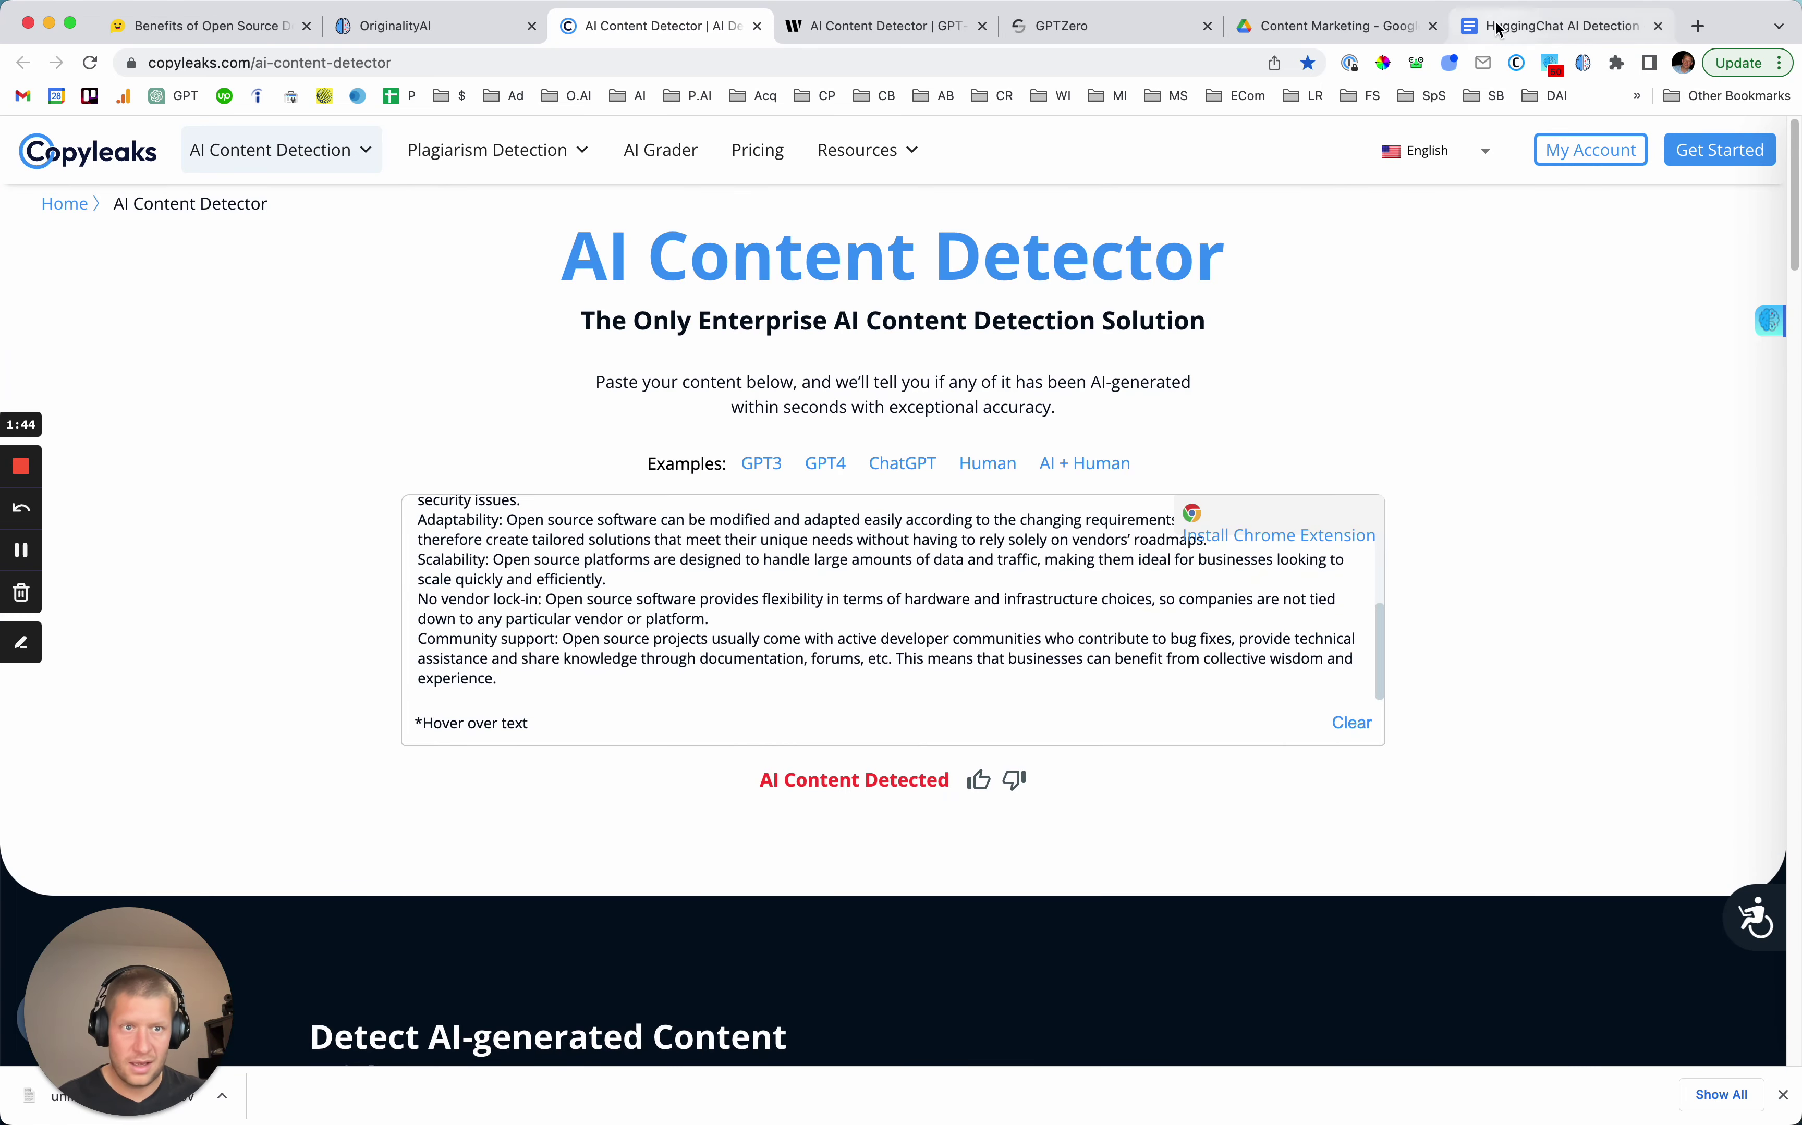
{"action": "scroll", "coordinate": [520, 615], "scroll_direction": "up", "scroll_amount": 5}
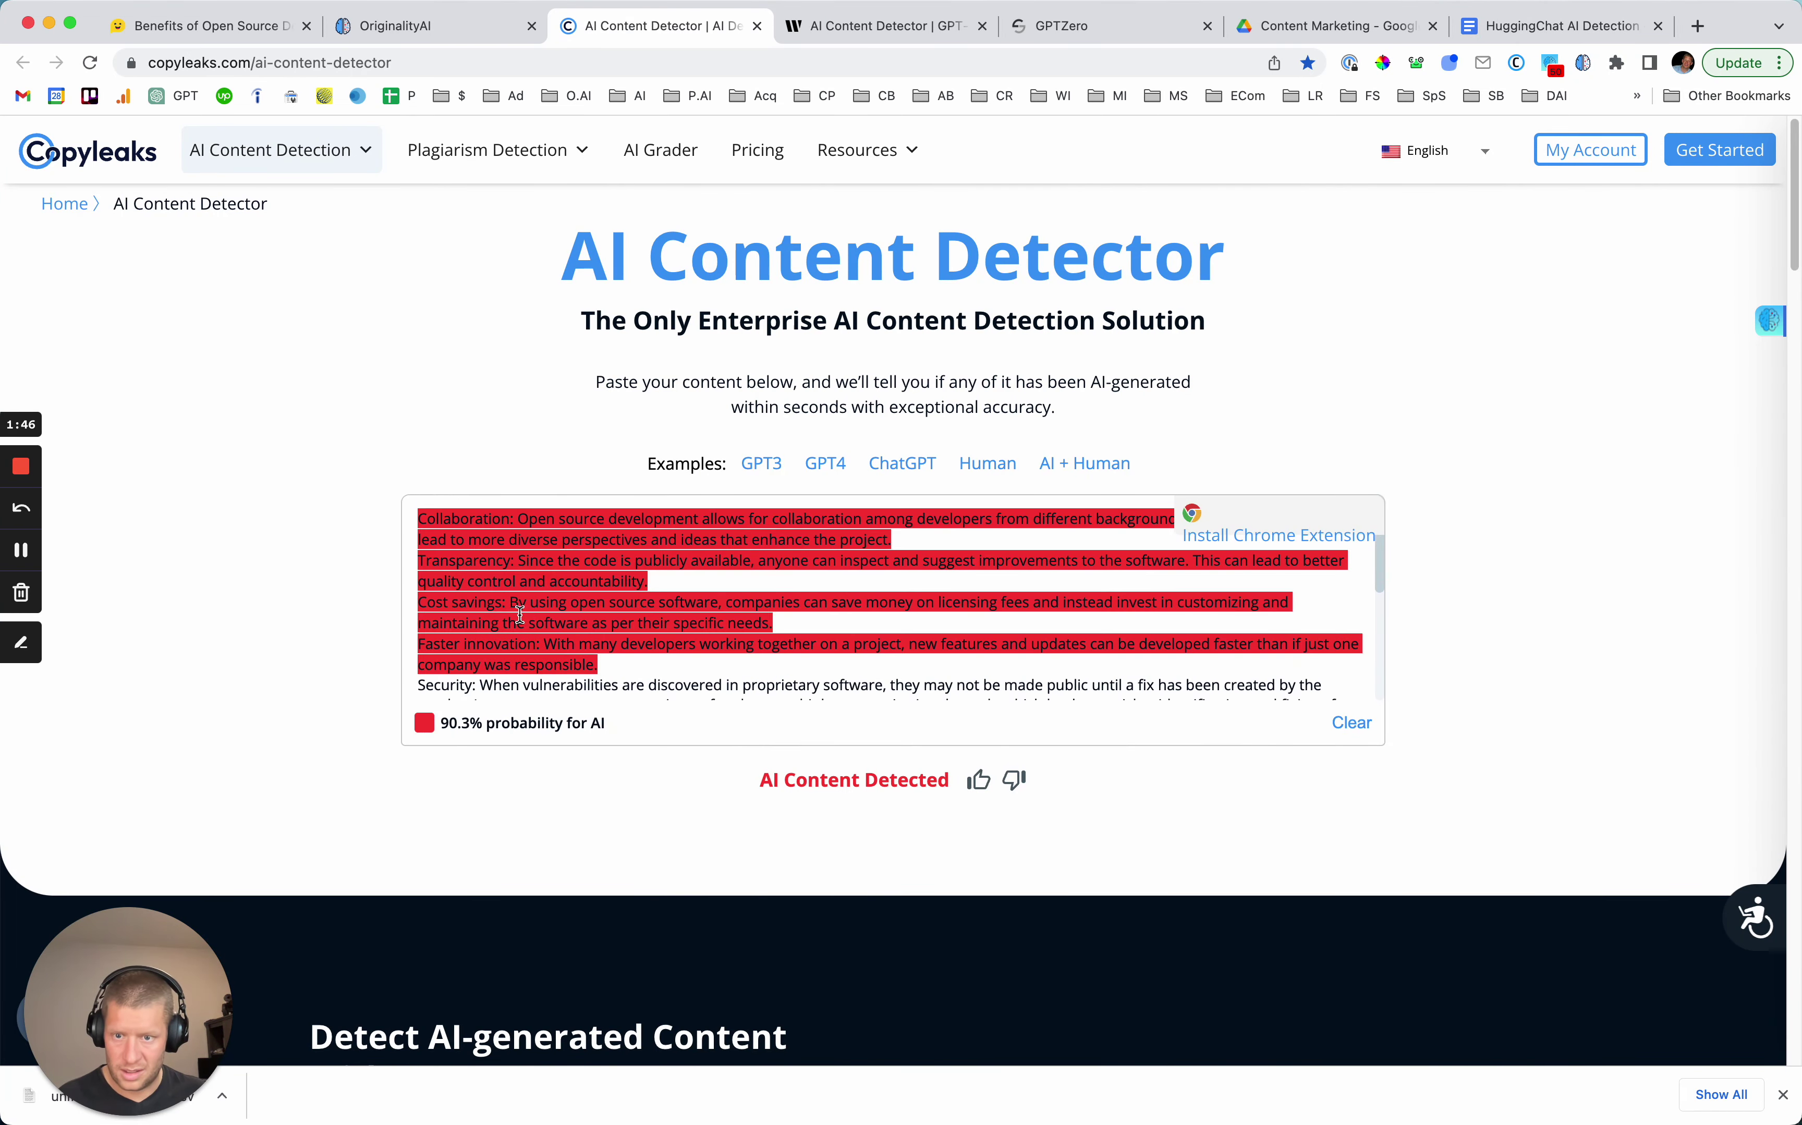
{"action": "scroll", "coordinate": [553, 644], "scroll_direction": "down", "scroll_amount": 5}
{"action": "scroll", "coordinate": [550, 585], "scroll_direction": "up", "scroll_amount": 5}
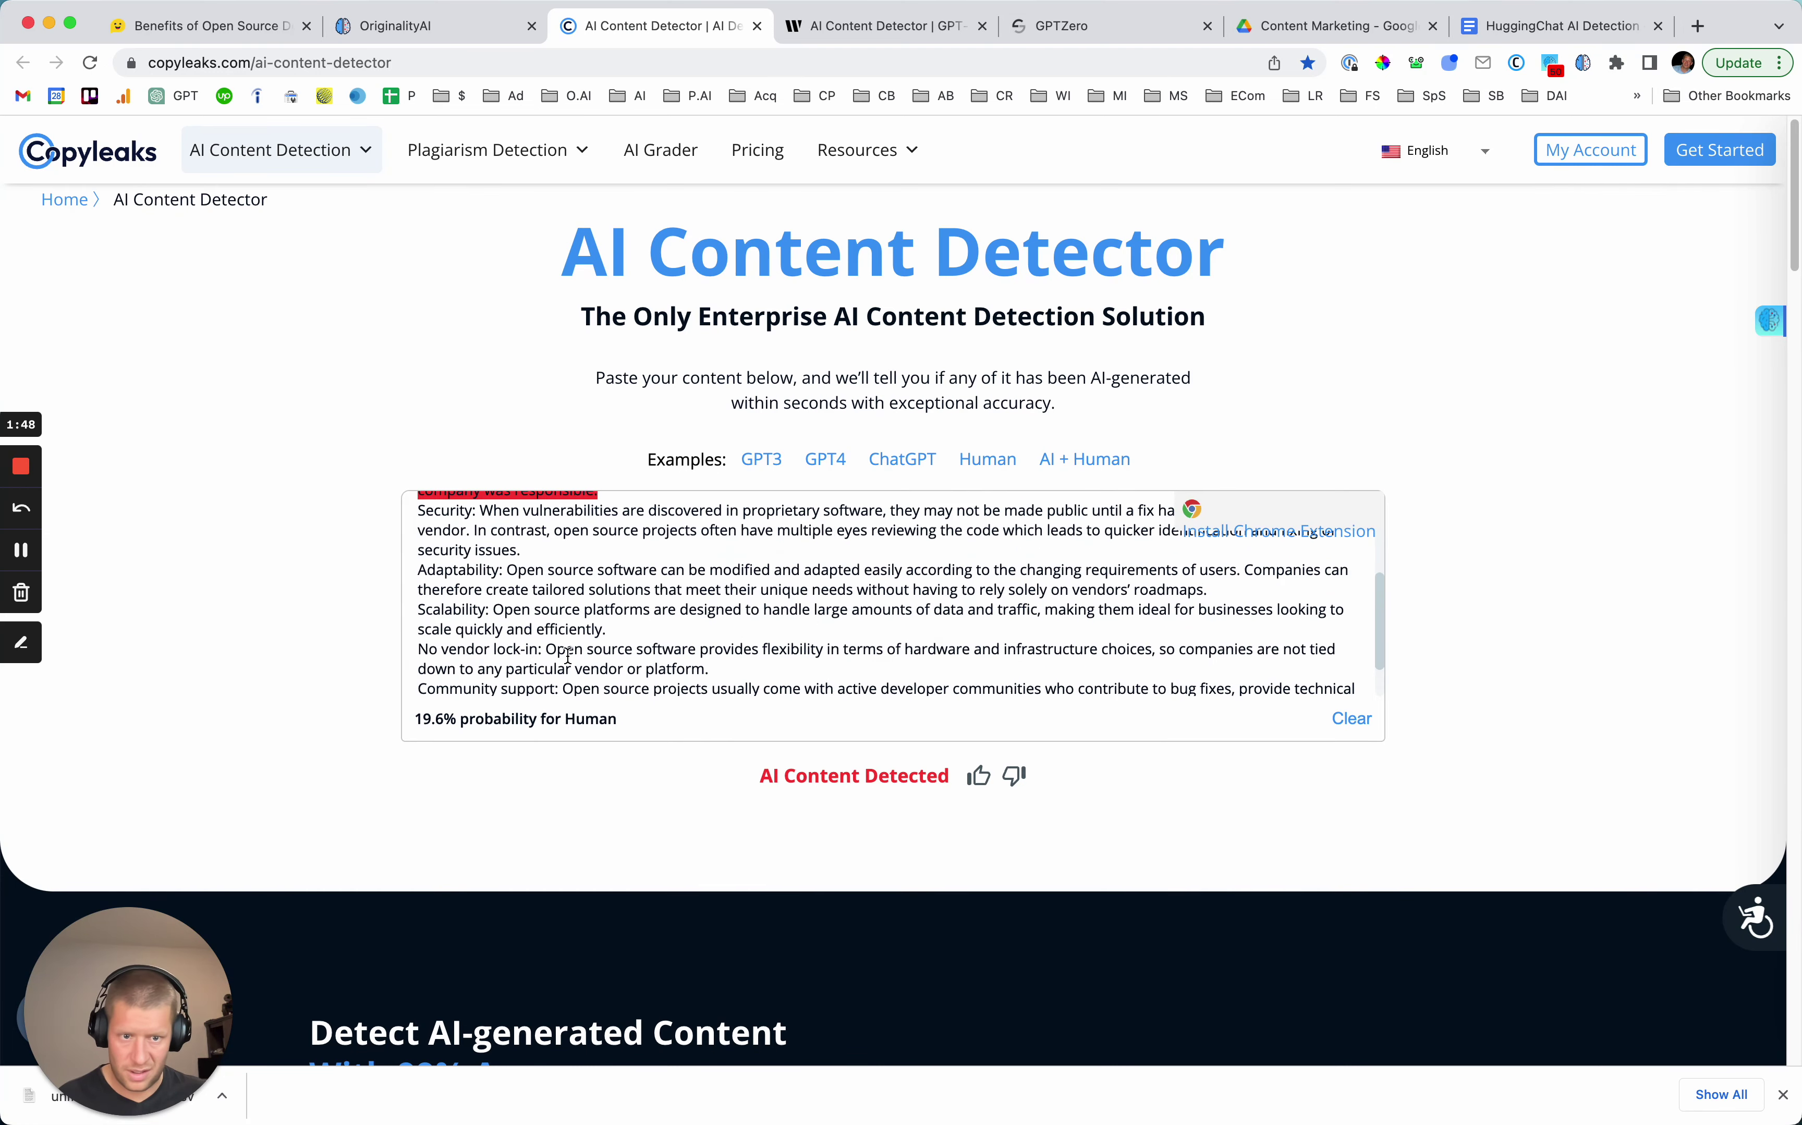
Return to the HuggingChat AI Detection document and enter 50% under CopyLeaks in the first AI row.
{"action": "left_click", "coordinate": [1563, 26]}
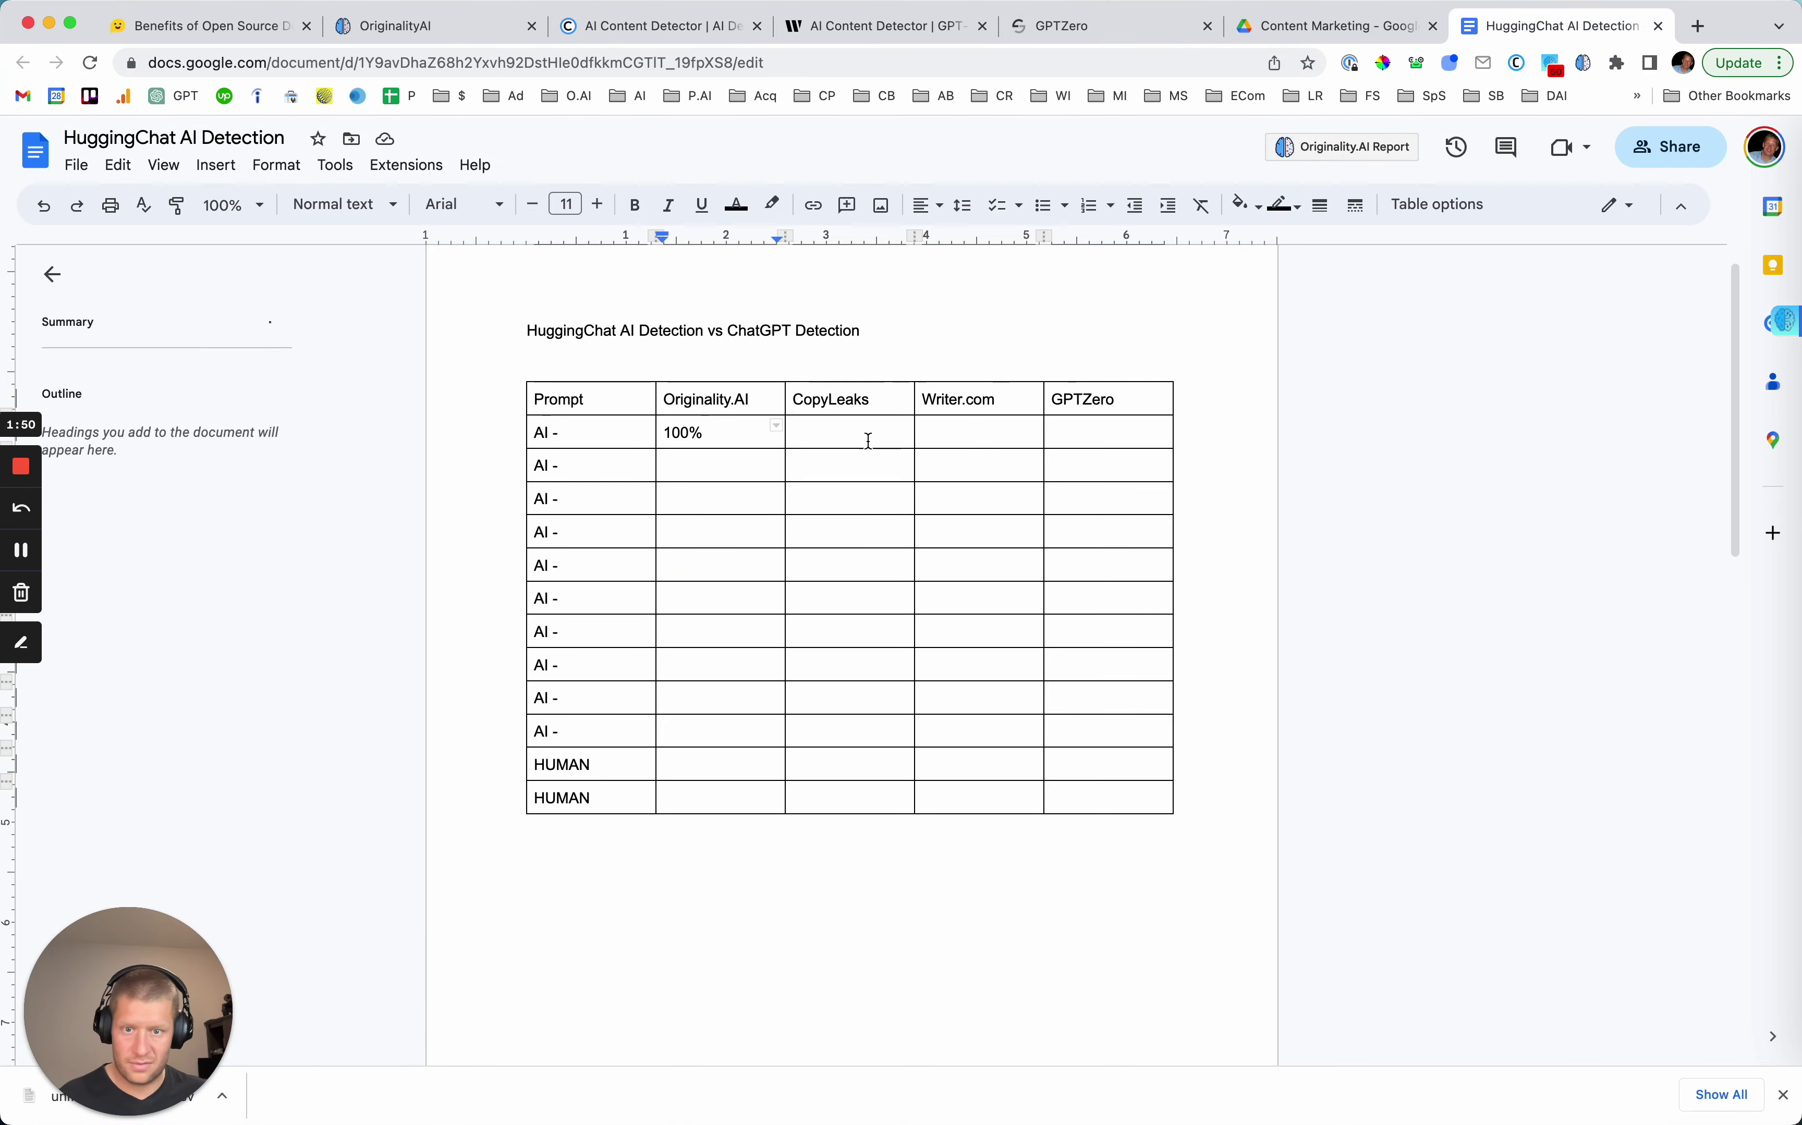
{"action": "double_click", "coordinate": [852, 434]}
{"action": "type", "text": "50"}
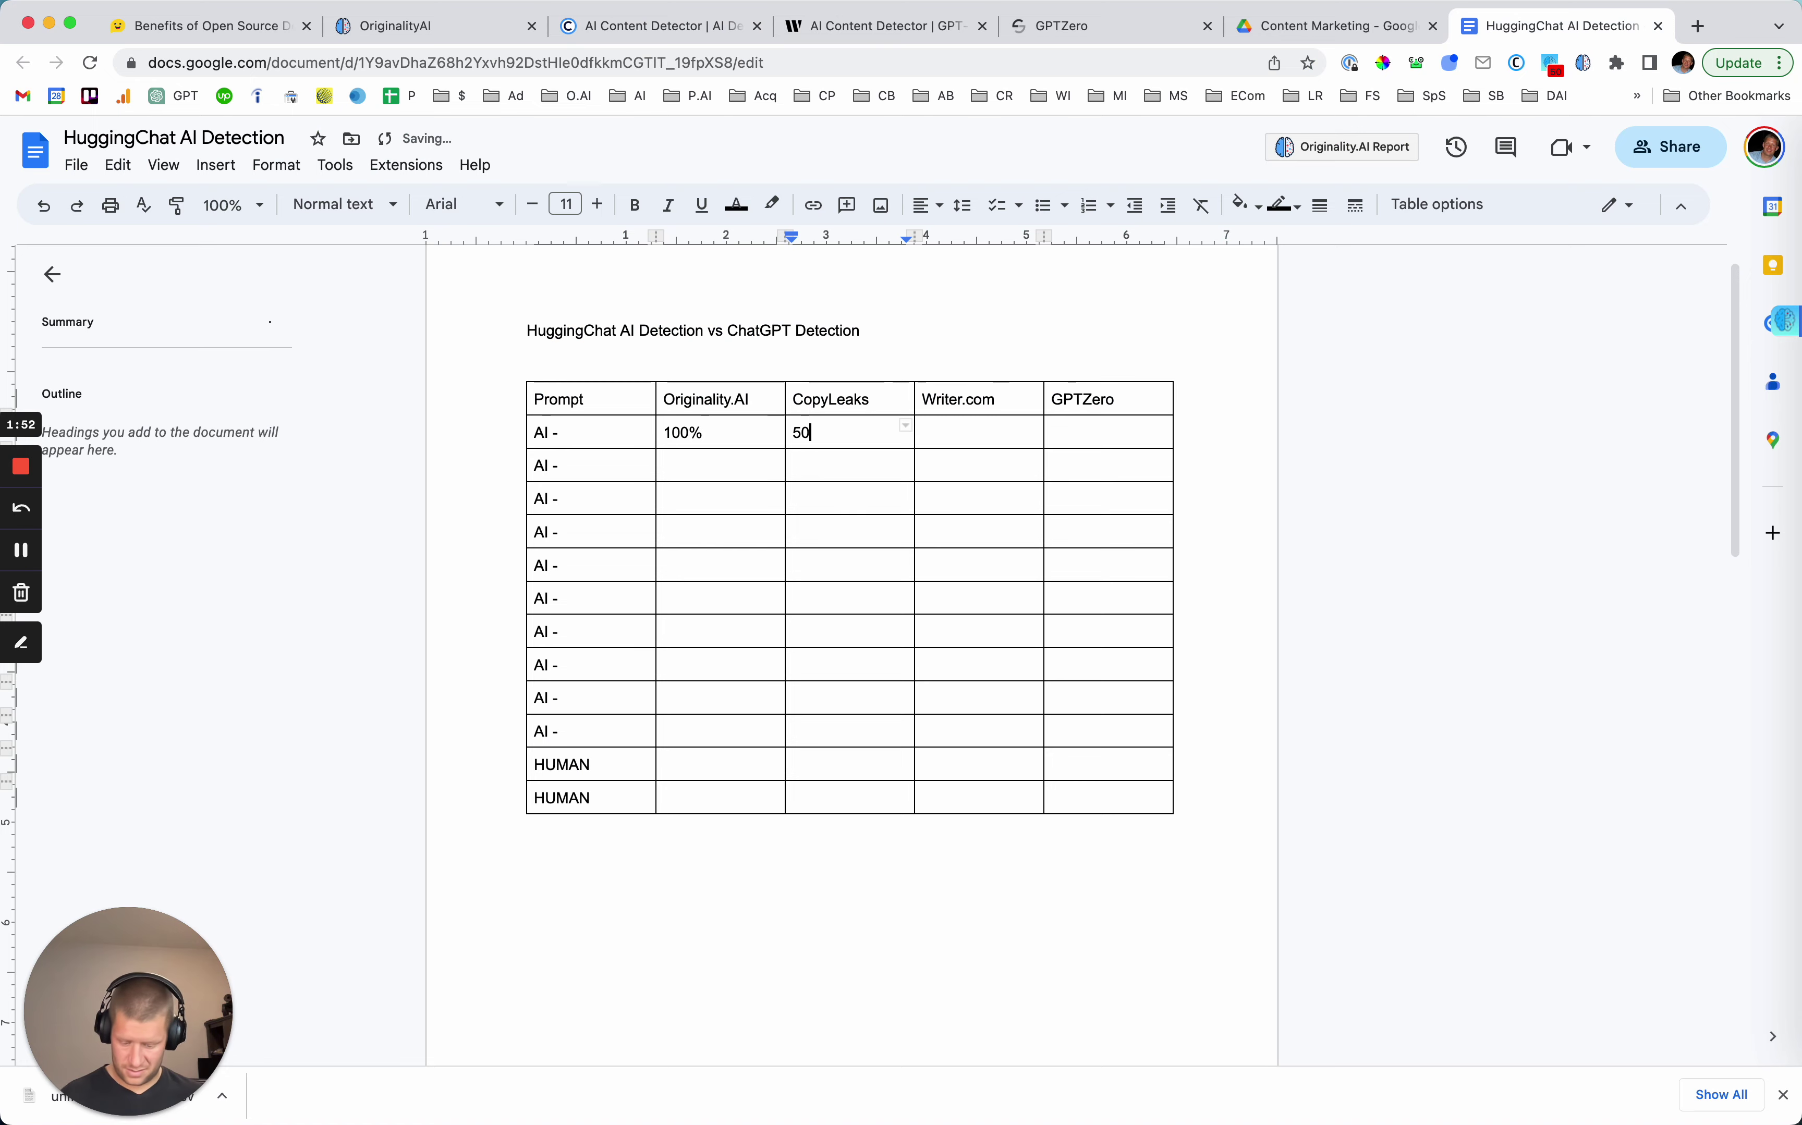
{"action": "type", "text": "%"}
Switch to Writer's AI Content Detector, paste the answer, cut everything after the Scalability point to fit 1,500 characters, and analyze it.
{"action": "left_click", "coordinate": [886, 26]}
{"action": "left_click", "coordinate": [653, 497]}
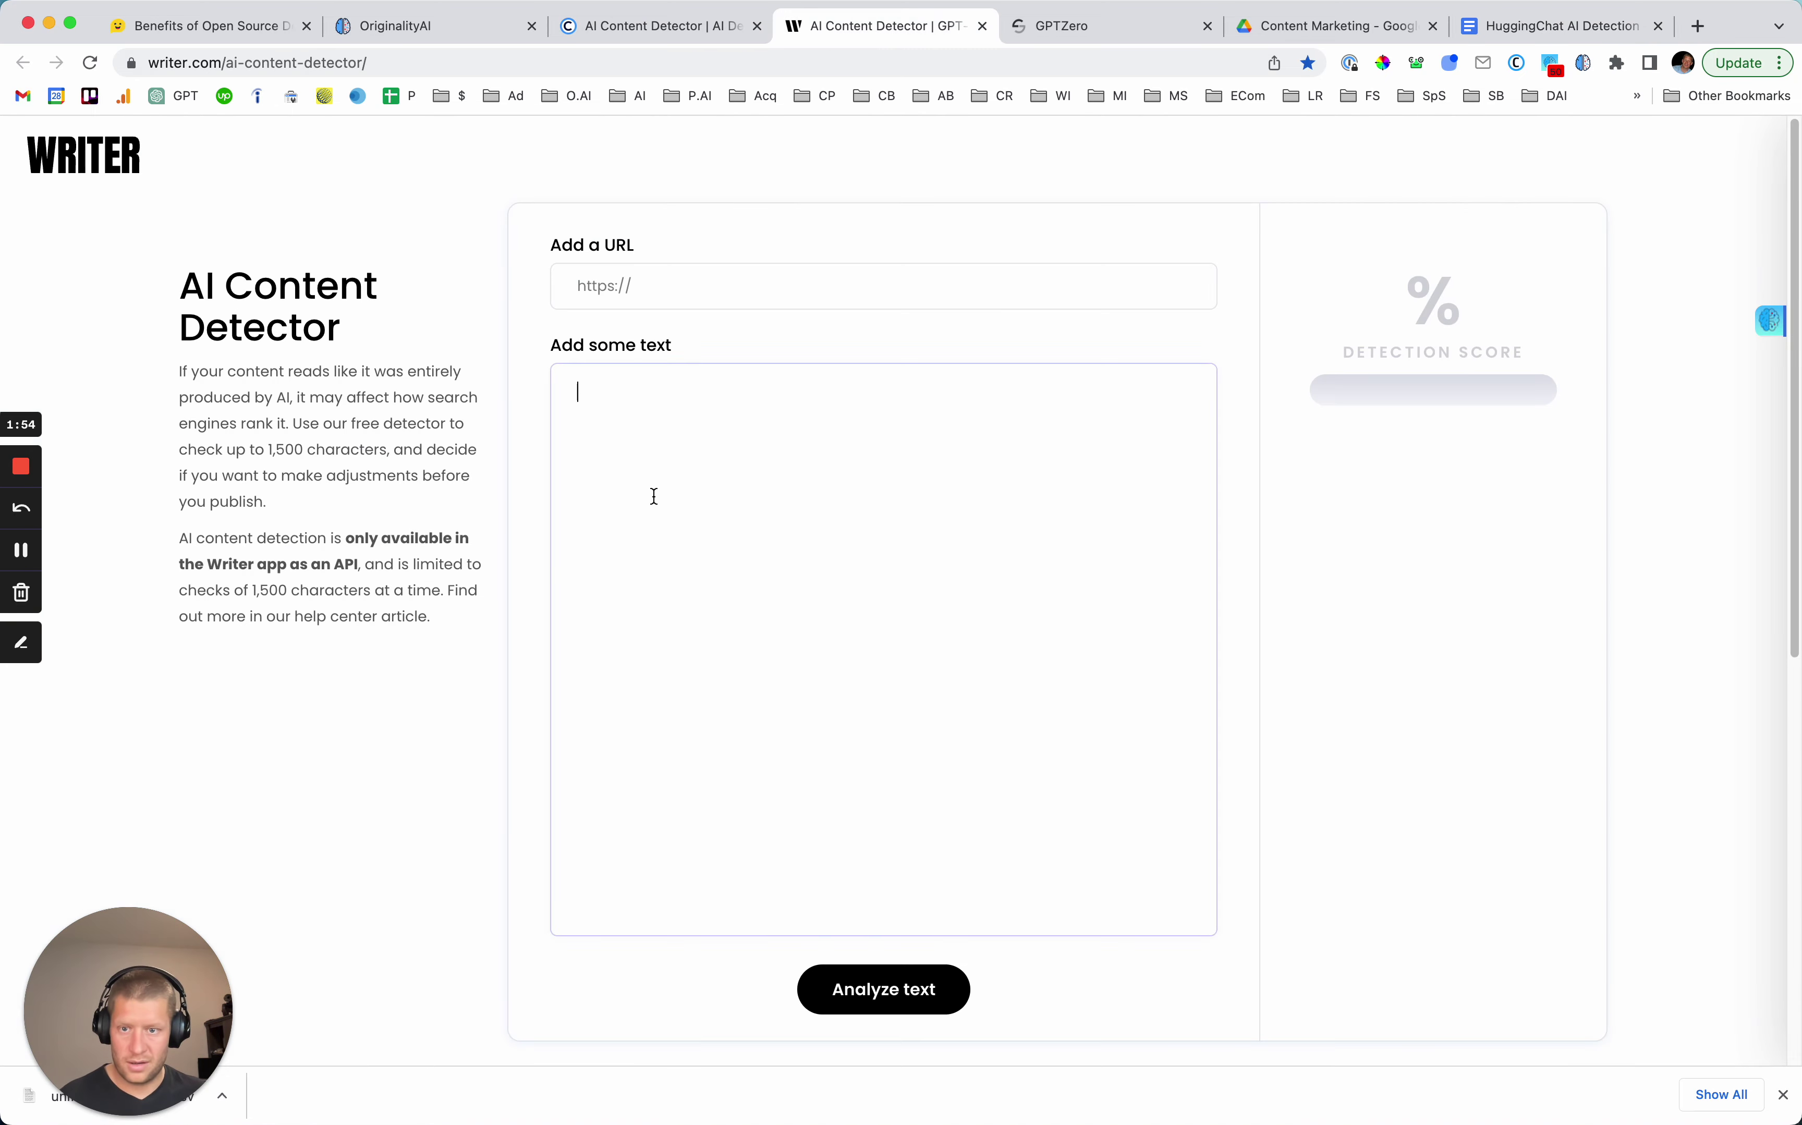
{"action": "key", "text": "super+v"}
{"action": "left_click_drag", "start_coordinate": [706, 756], "coordinate": [967, 1042]}
{"action": "key", "text": "BackSpace"}
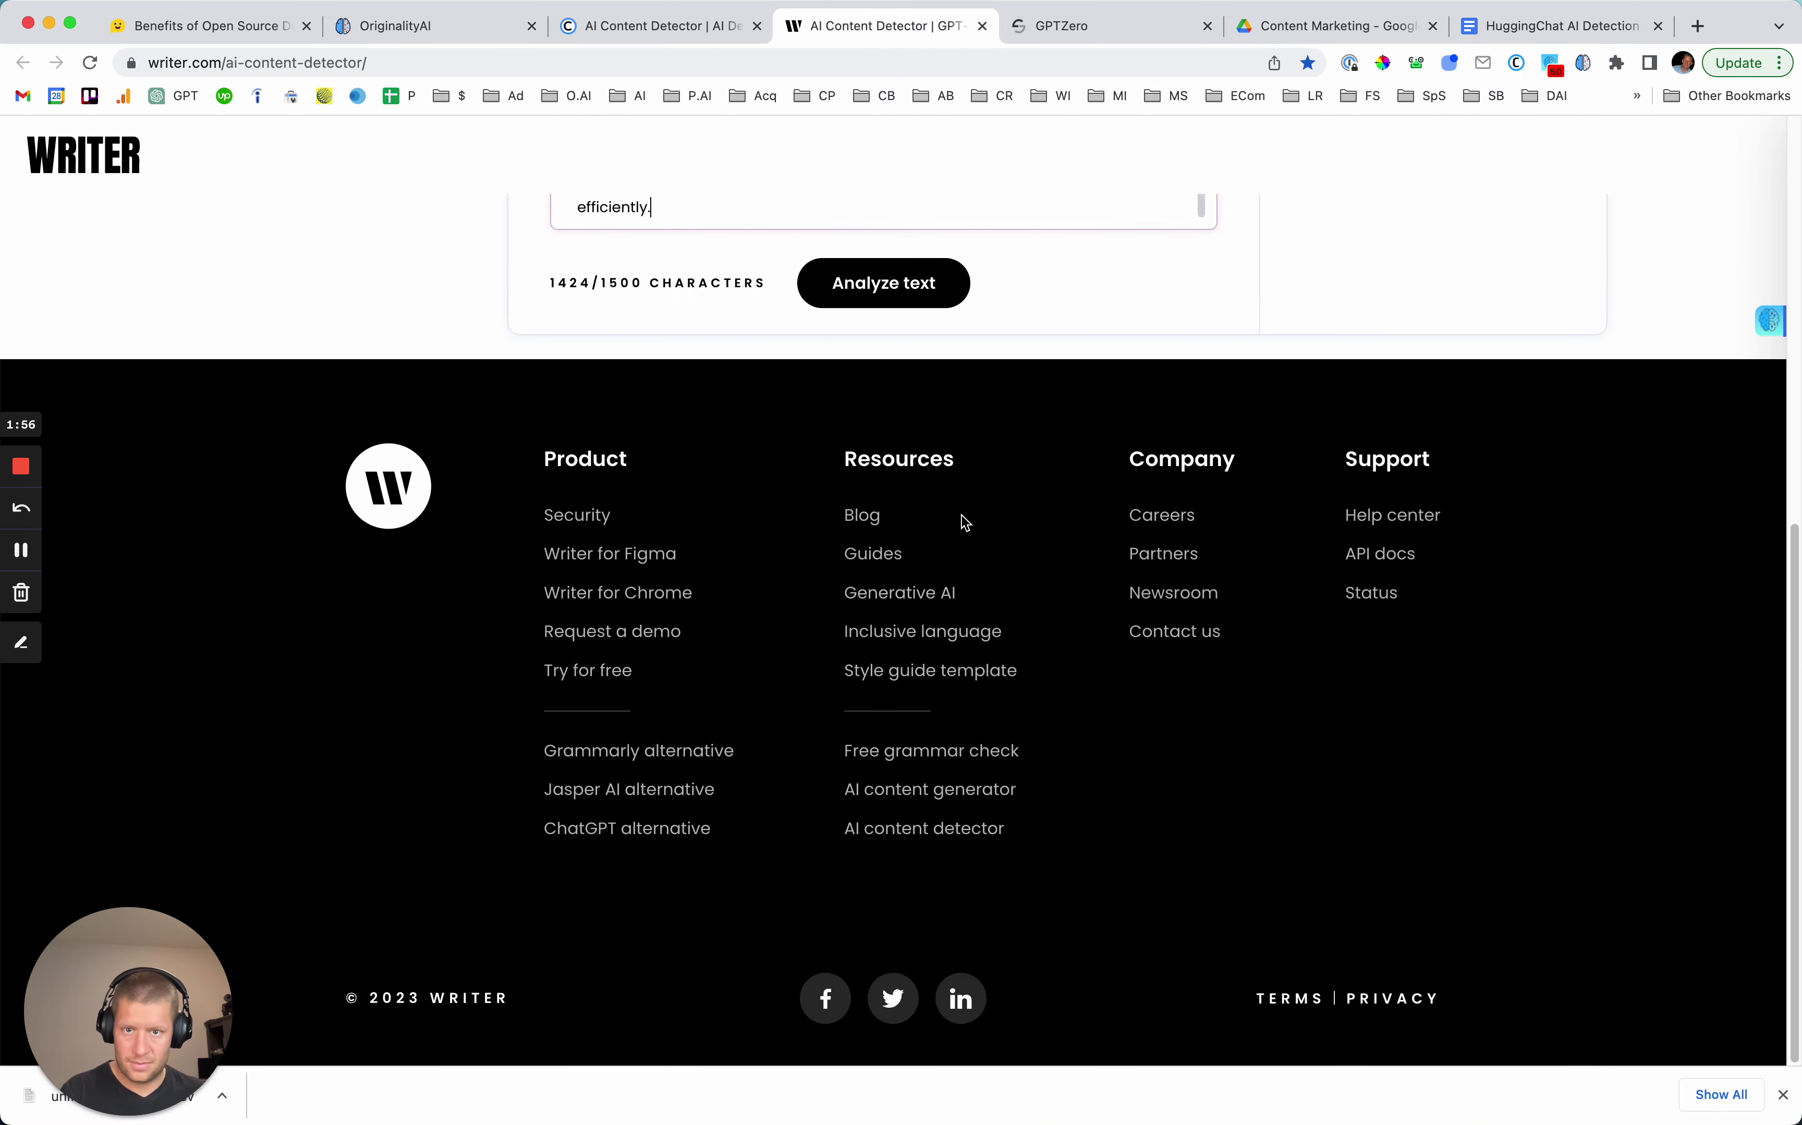
{"action": "scroll", "coordinate": [961, 519], "scroll_direction": "up", "scroll_amount": 5}
{"action": "left_click", "coordinate": [907, 674]}
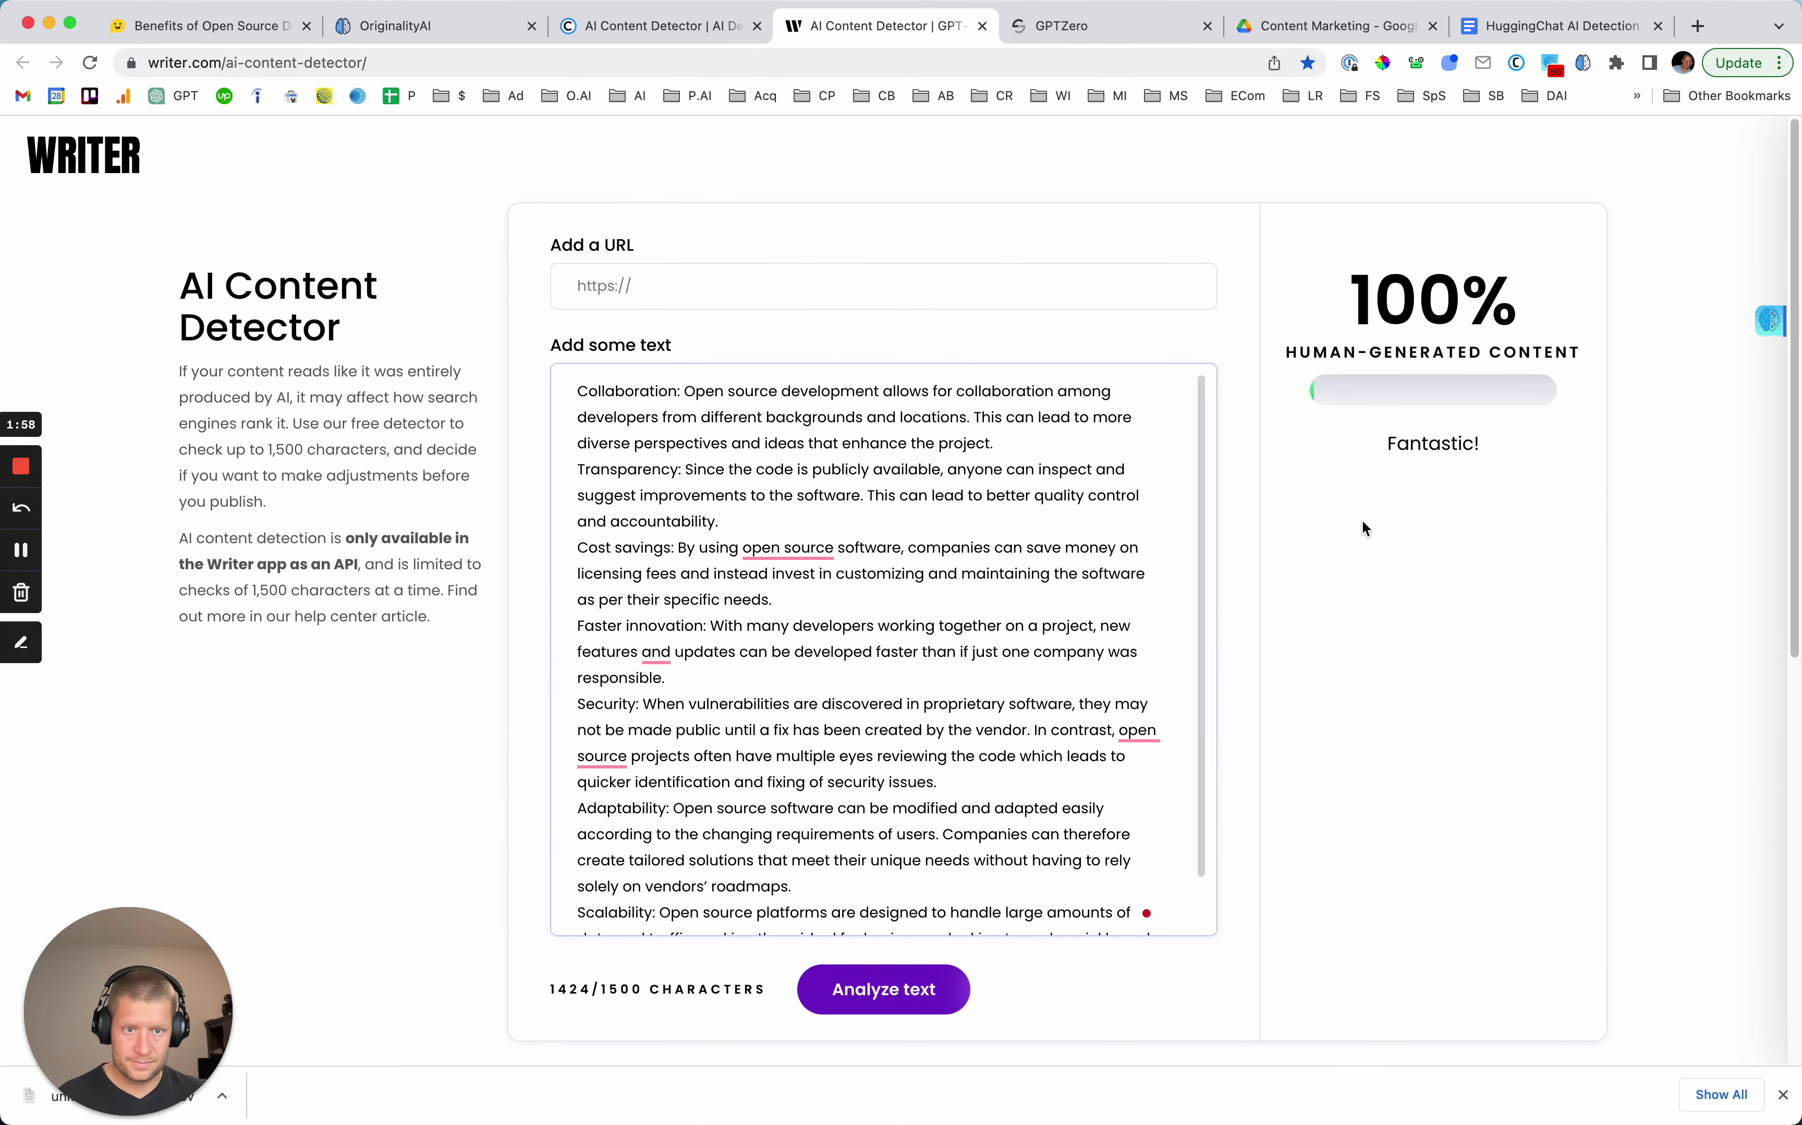
Return to the HuggingChat AI Detection document and enter 0% under Writer.com in the first AI row.
{"action": "left_click", "coordinate": [1524, 15]}
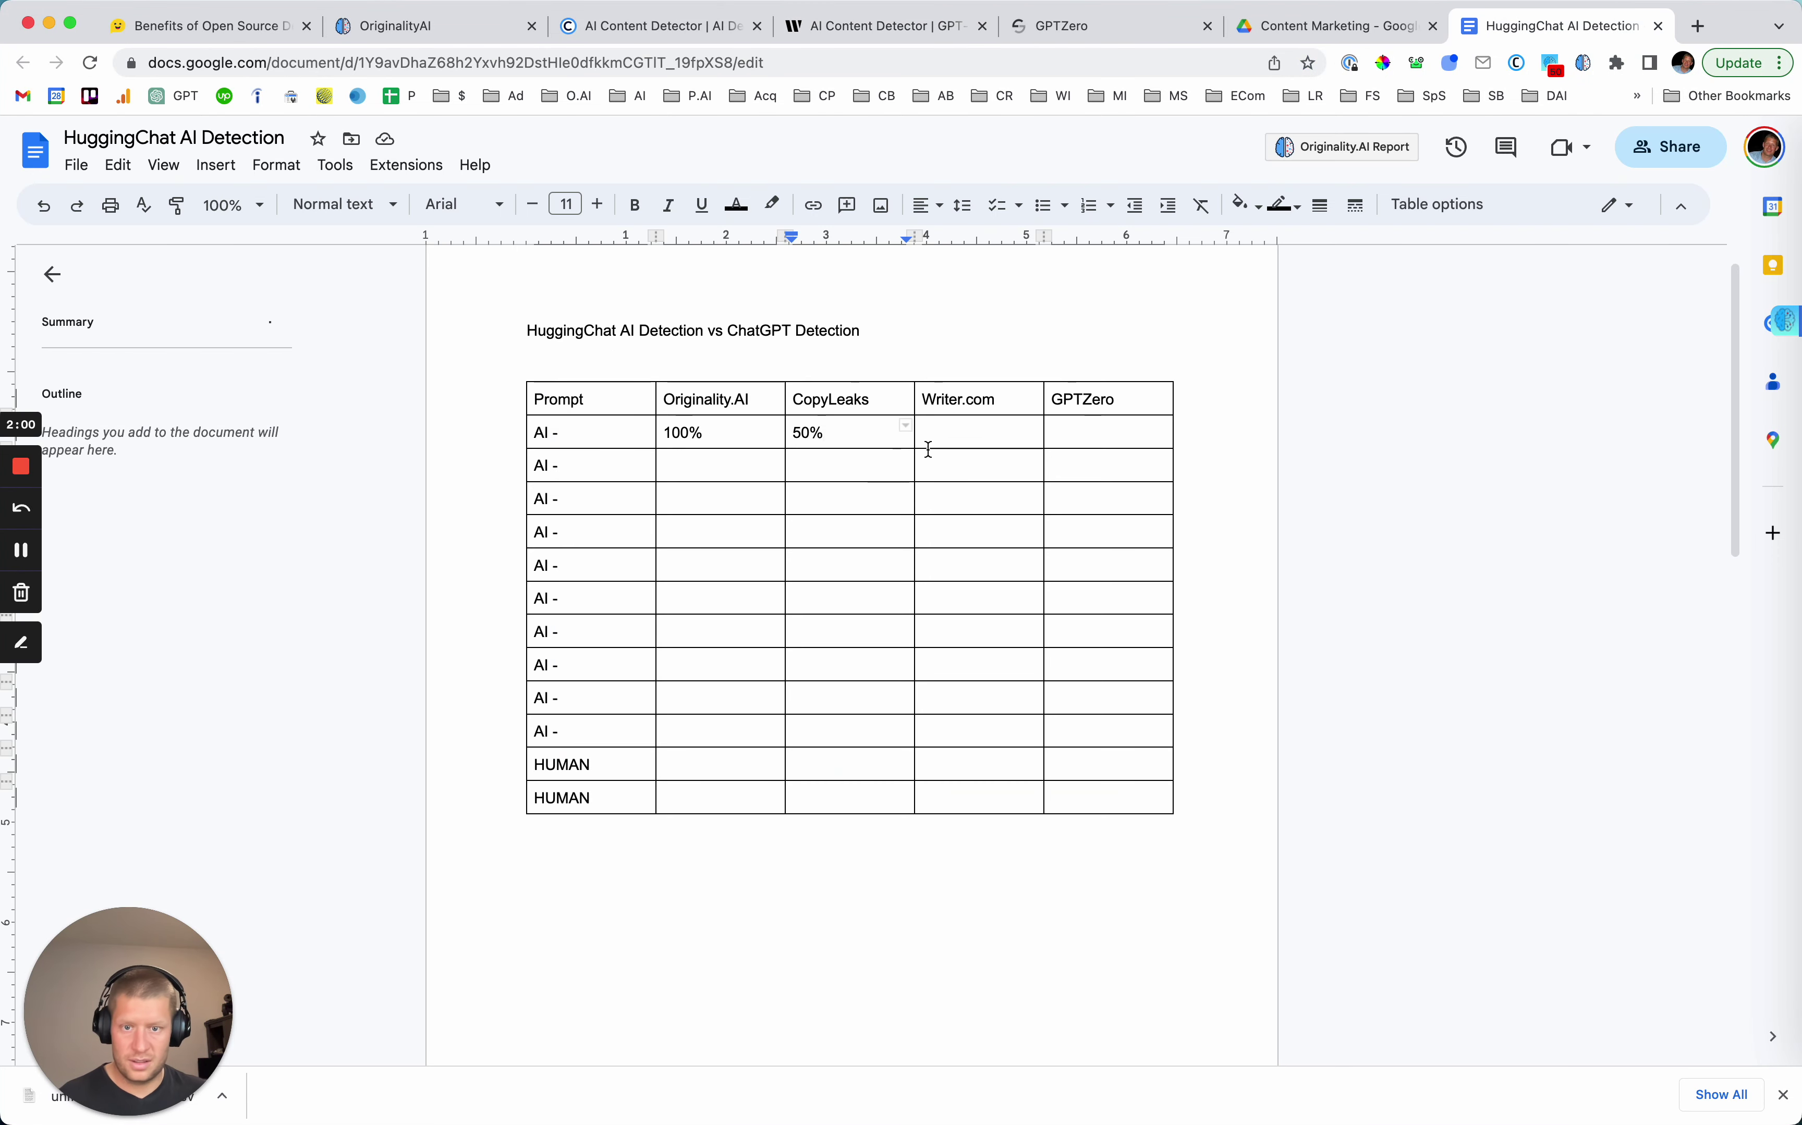
{"action": "double_click", "coordinate": [945, 428]}
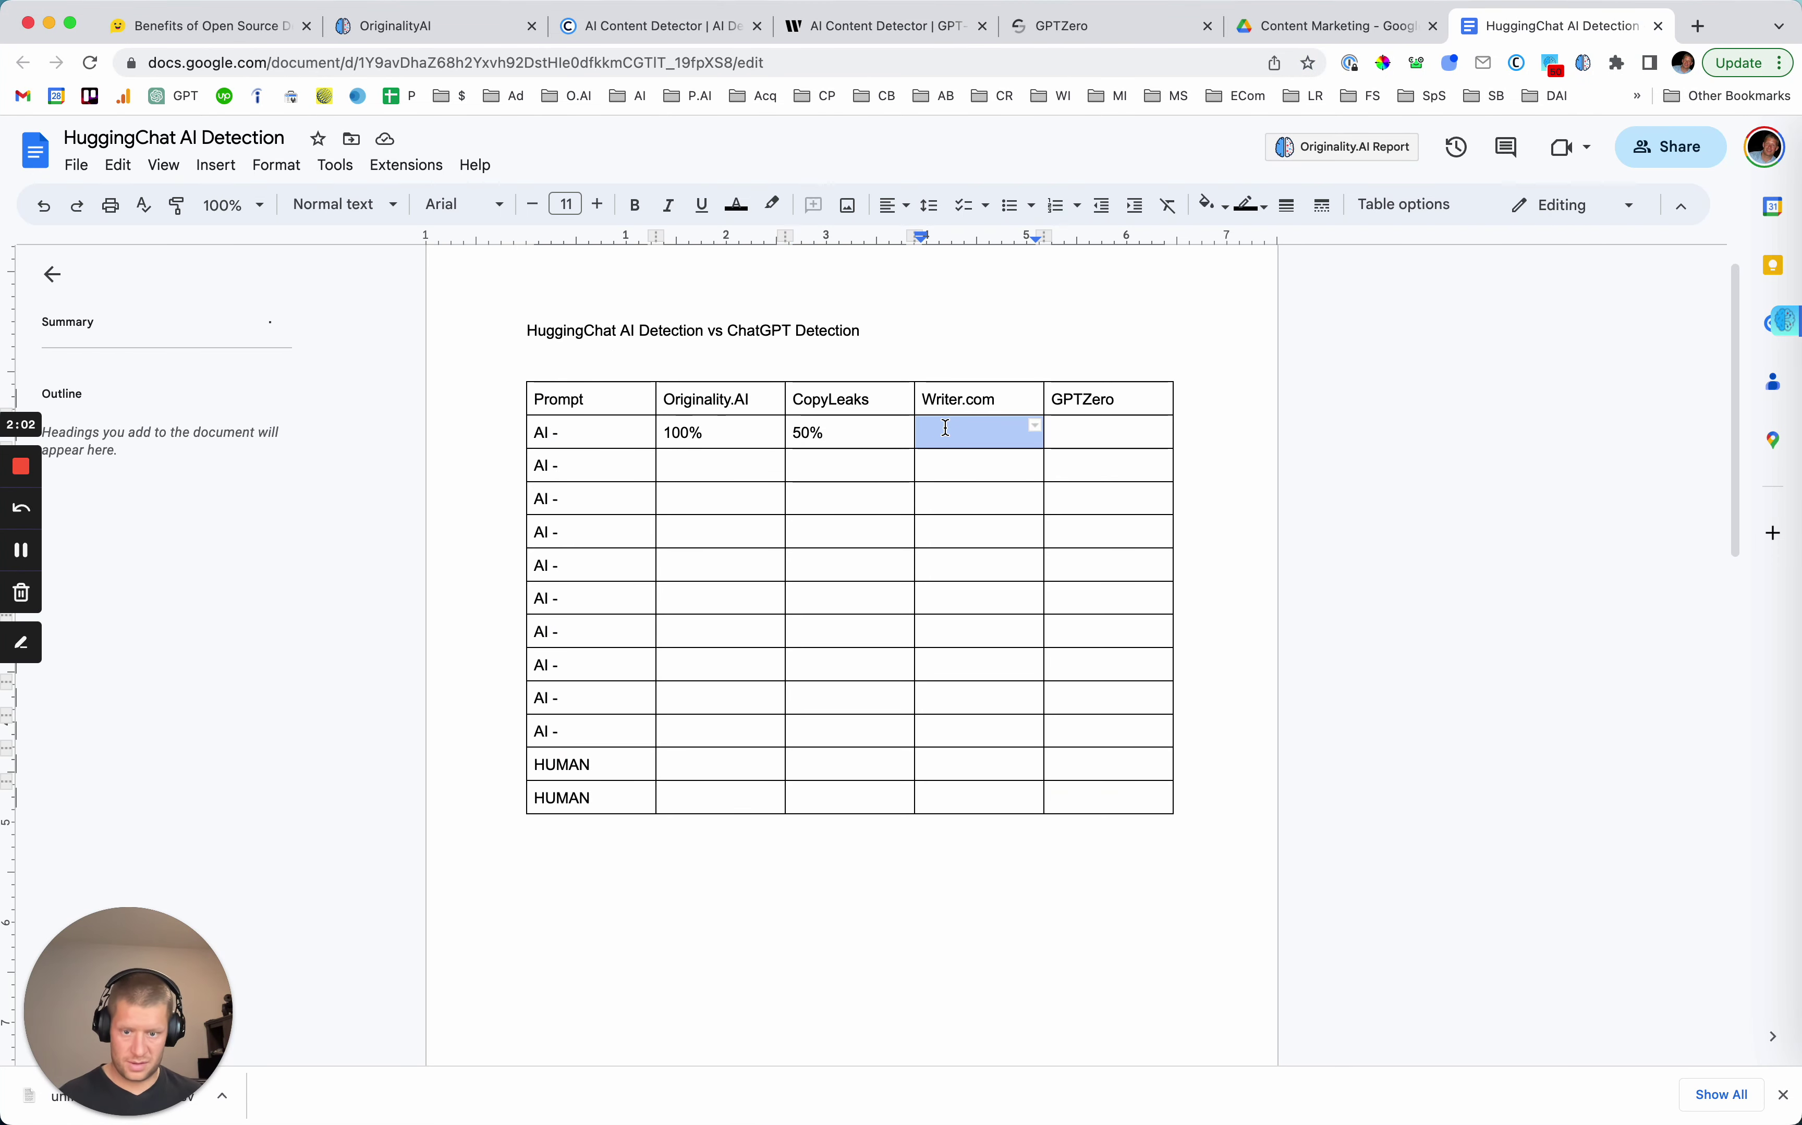
{"action": "type", "text": "0%"}
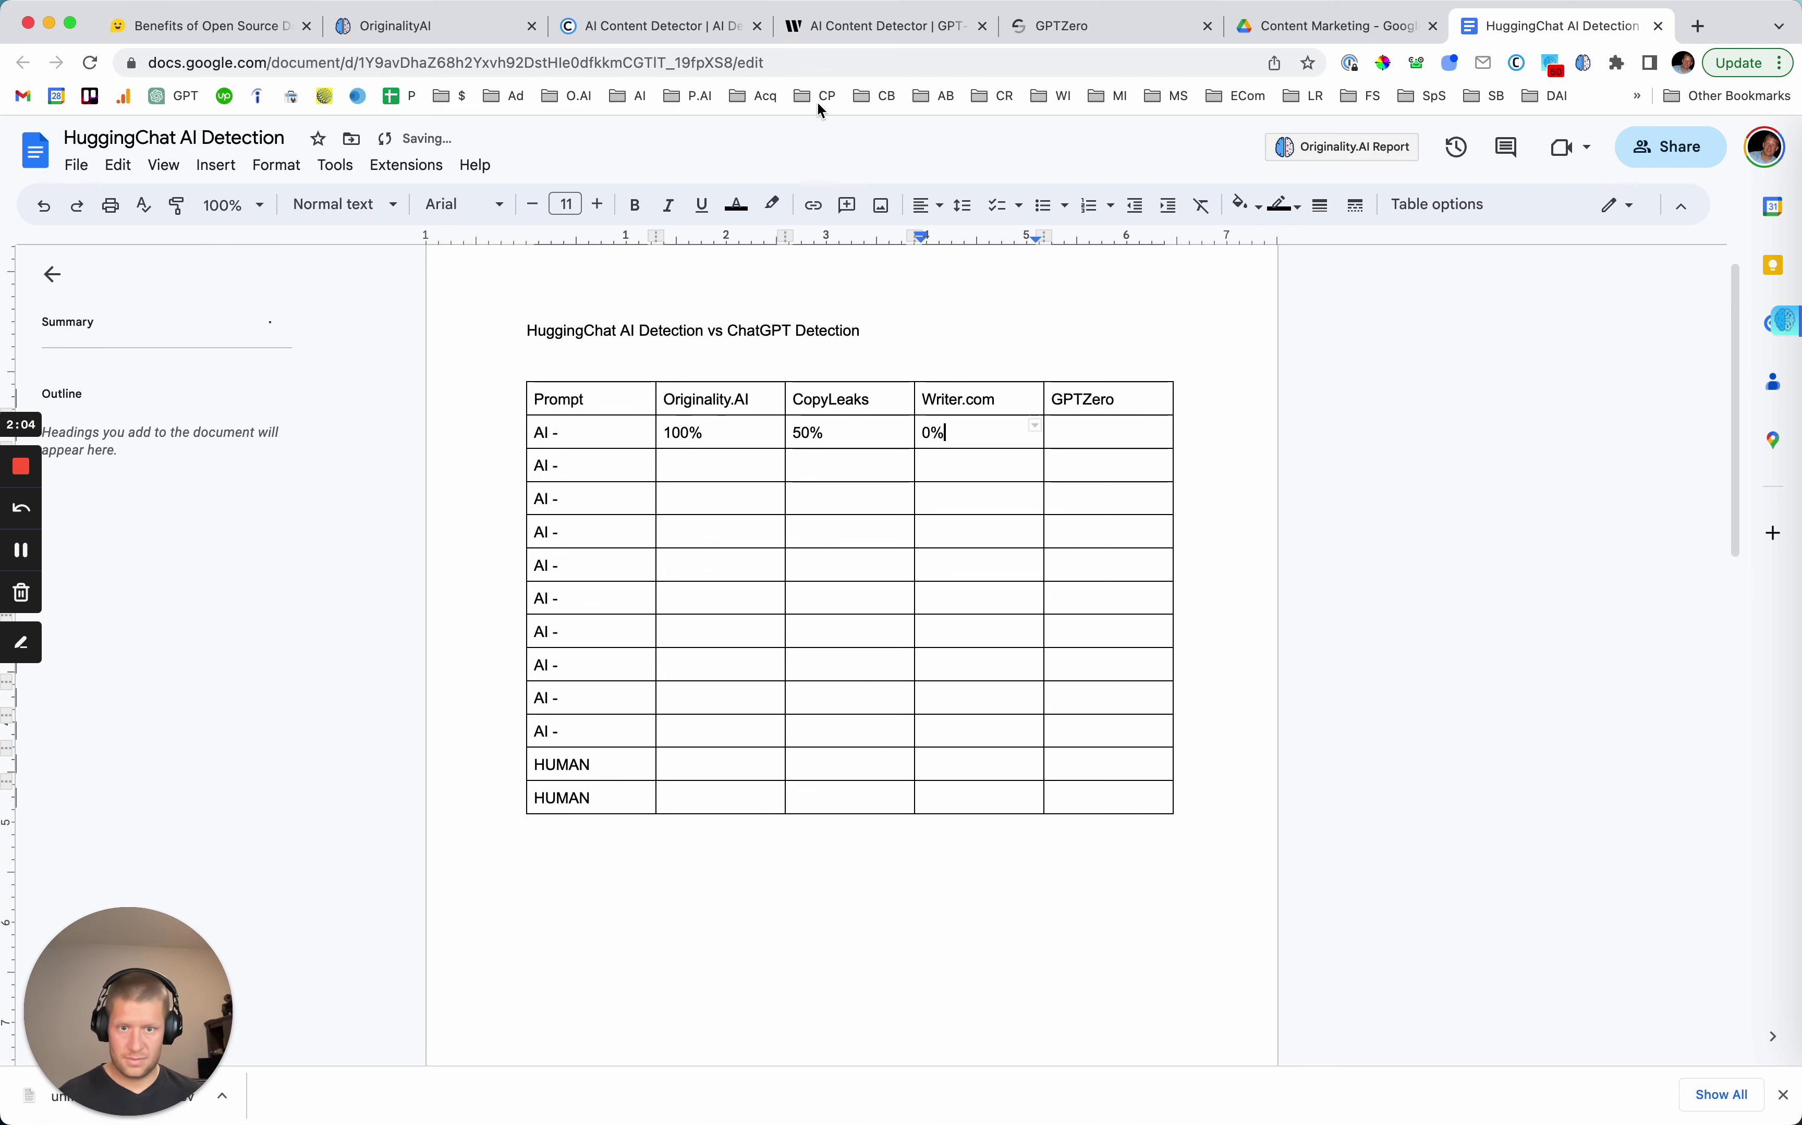
Switch to GPTZero, paste the copied answer and get the AI detection results.
{"action": "left_click", "coordinate": [1079, 25]}
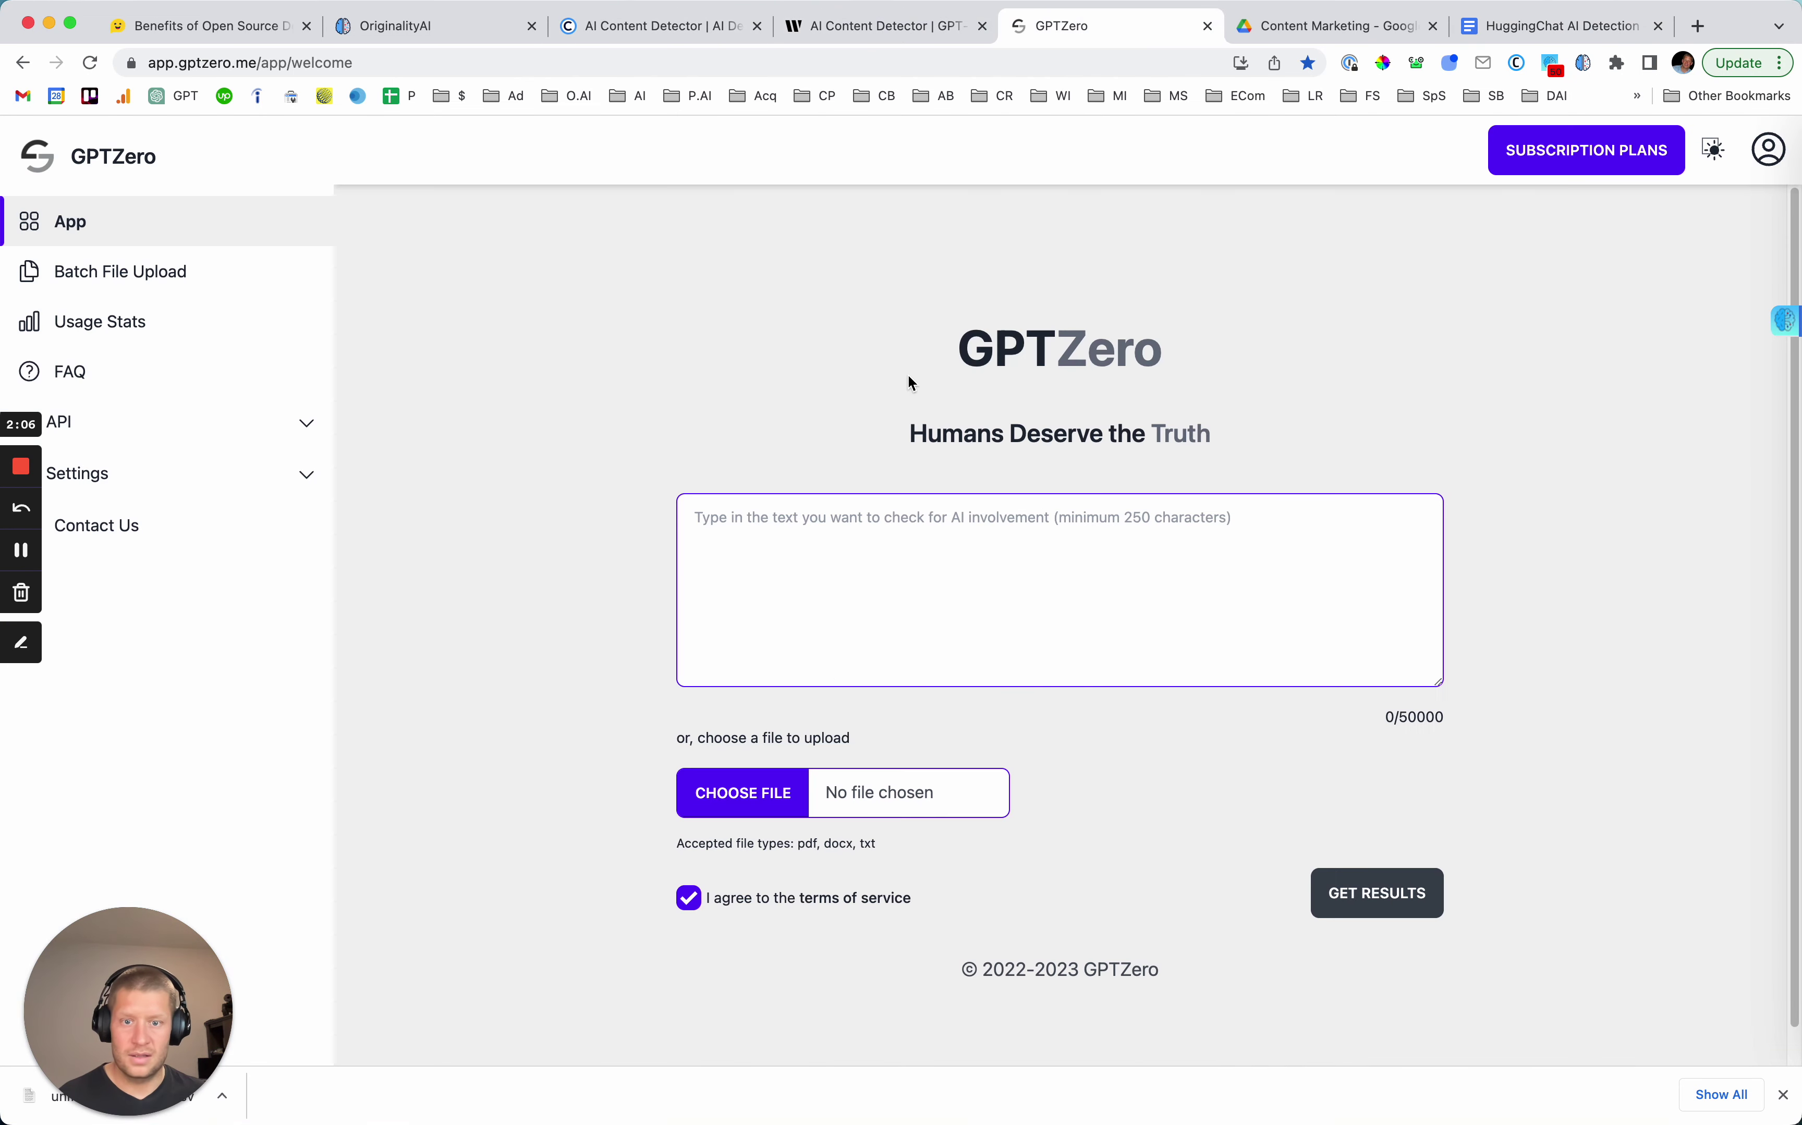
{"action": "left_click", "coordinate": [784, 575]}
{"action": "key", "text": "super+v"}
{"action": "left_click", "coordinate": [1336, 891]}
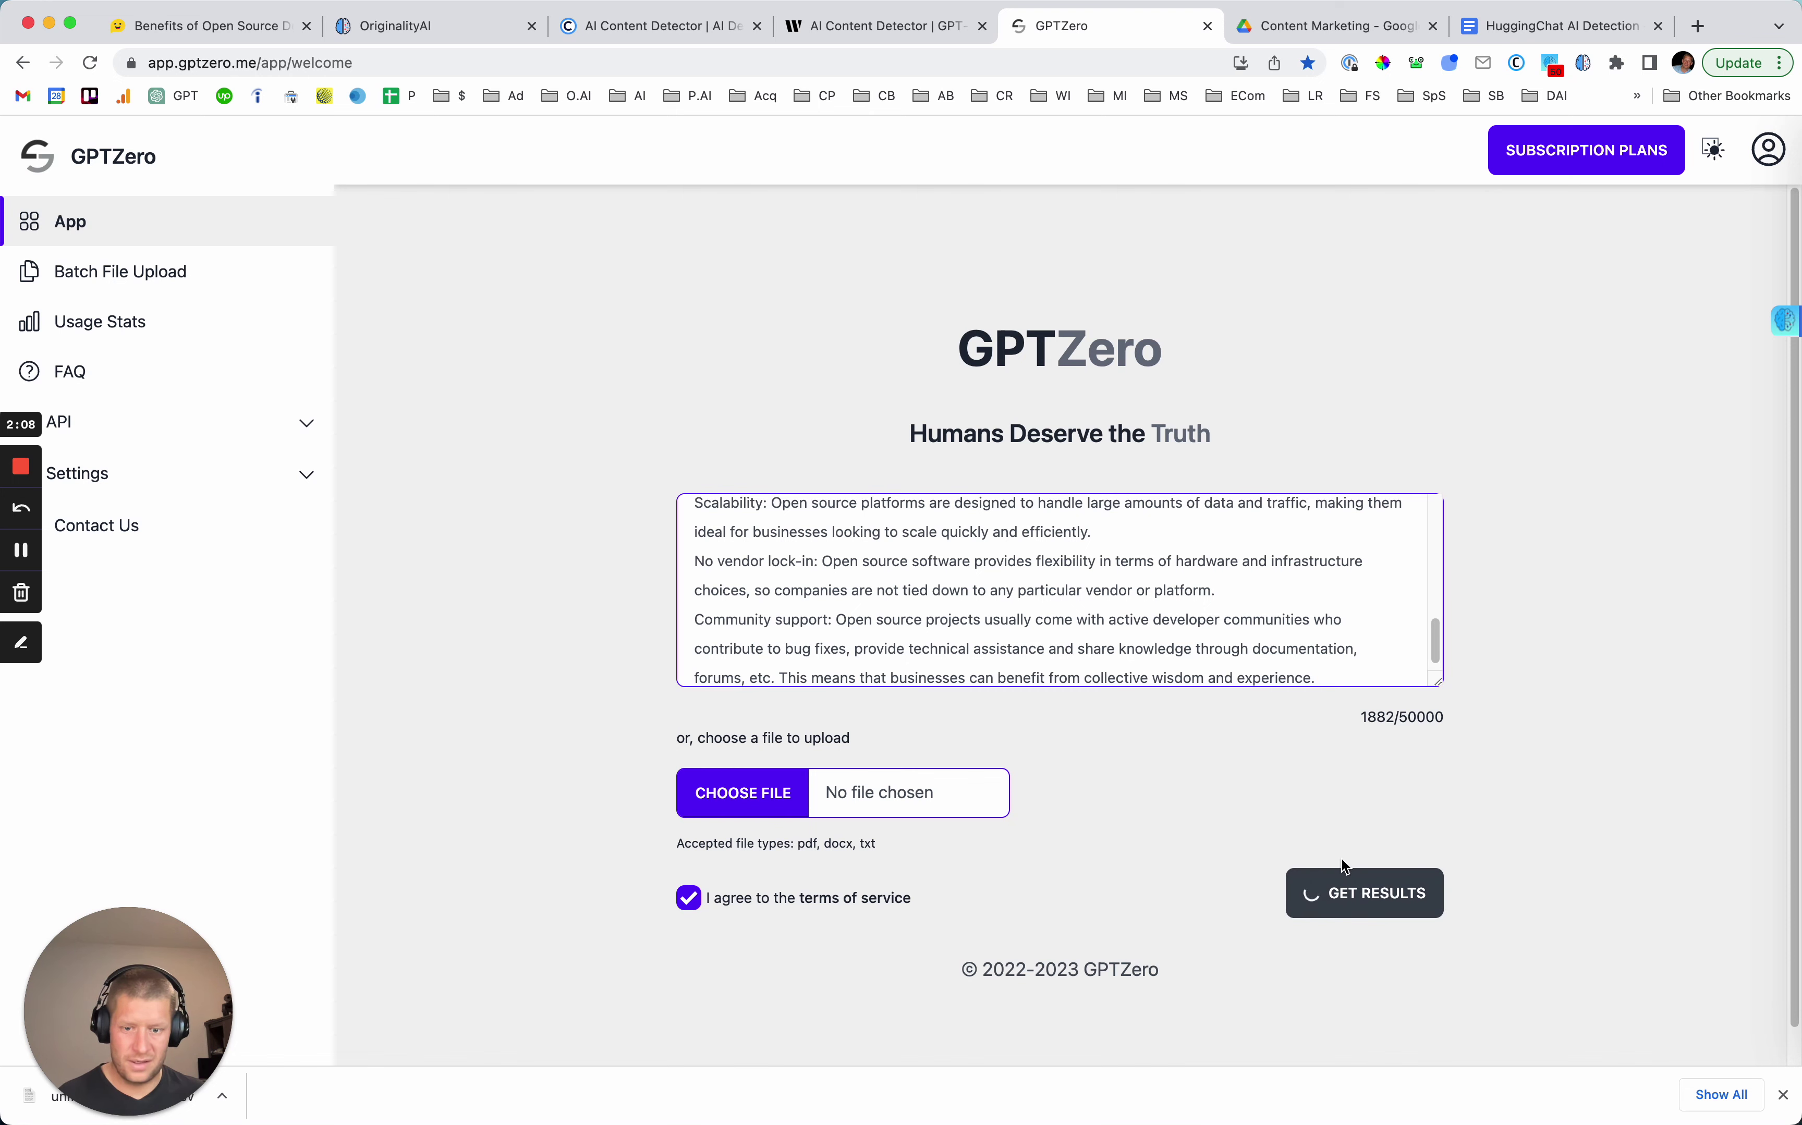
{"action": "scroll", "coordinate": [1234, 816], "scroll_direction": "down", "scroll_amount": 5}
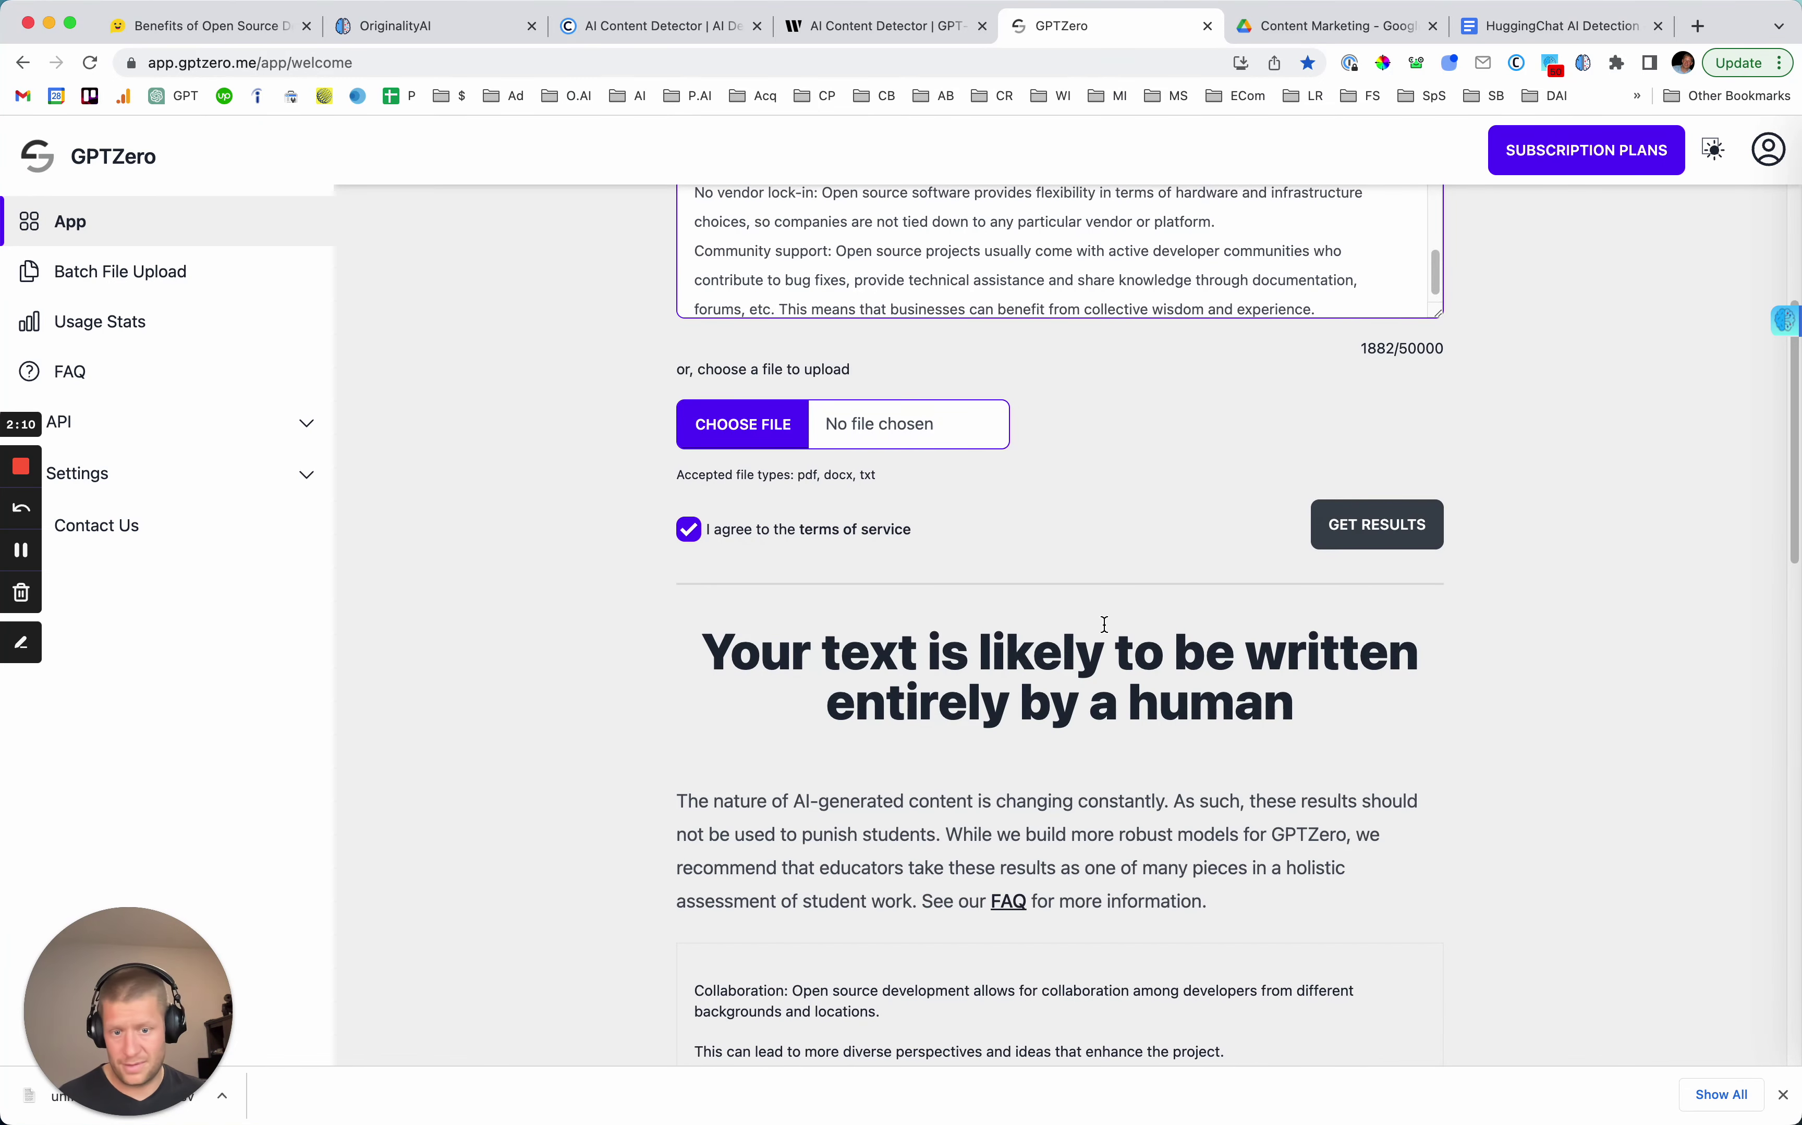
Return to the HuggingChat AI Detection document and enter 0% under GPTZero in the first AI row.
{"action": "left_click", "coordinate": [1555, 26]}
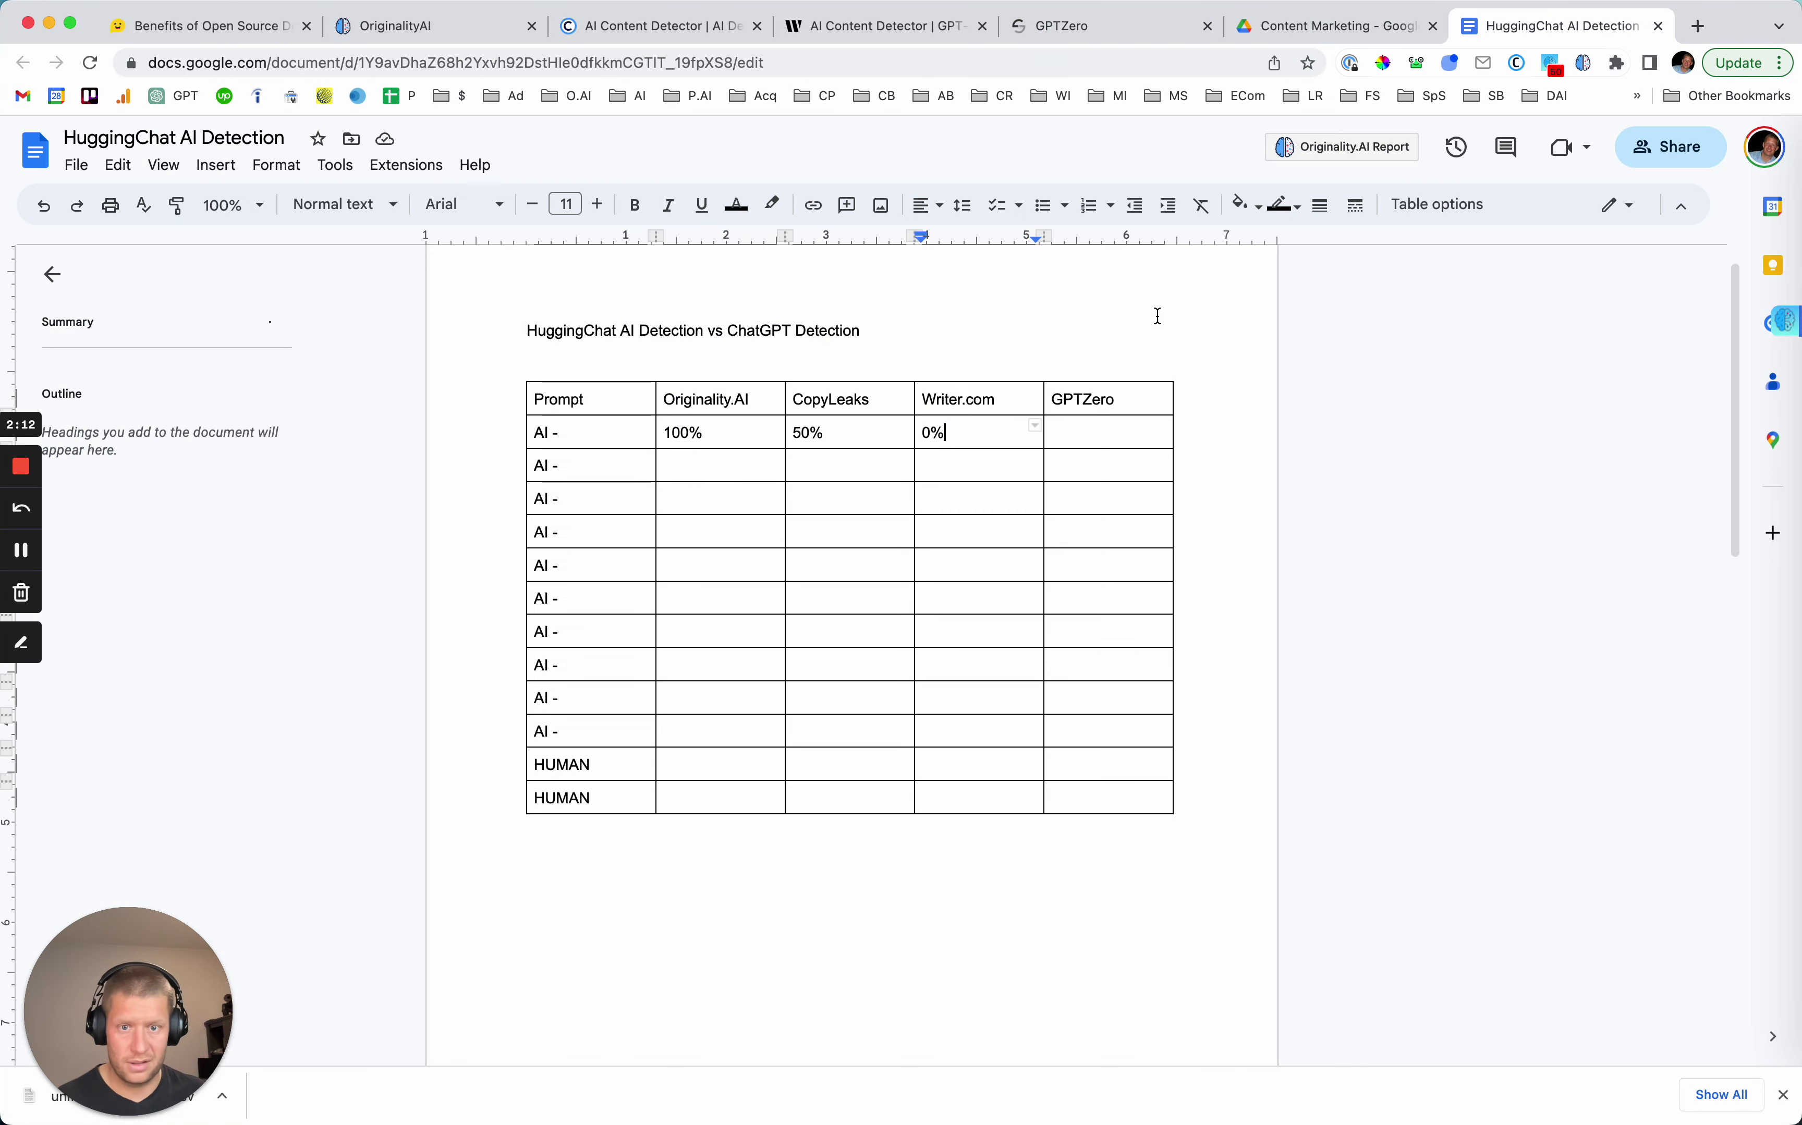
{"action": "left_click", "coordinate": [1098, 437]}
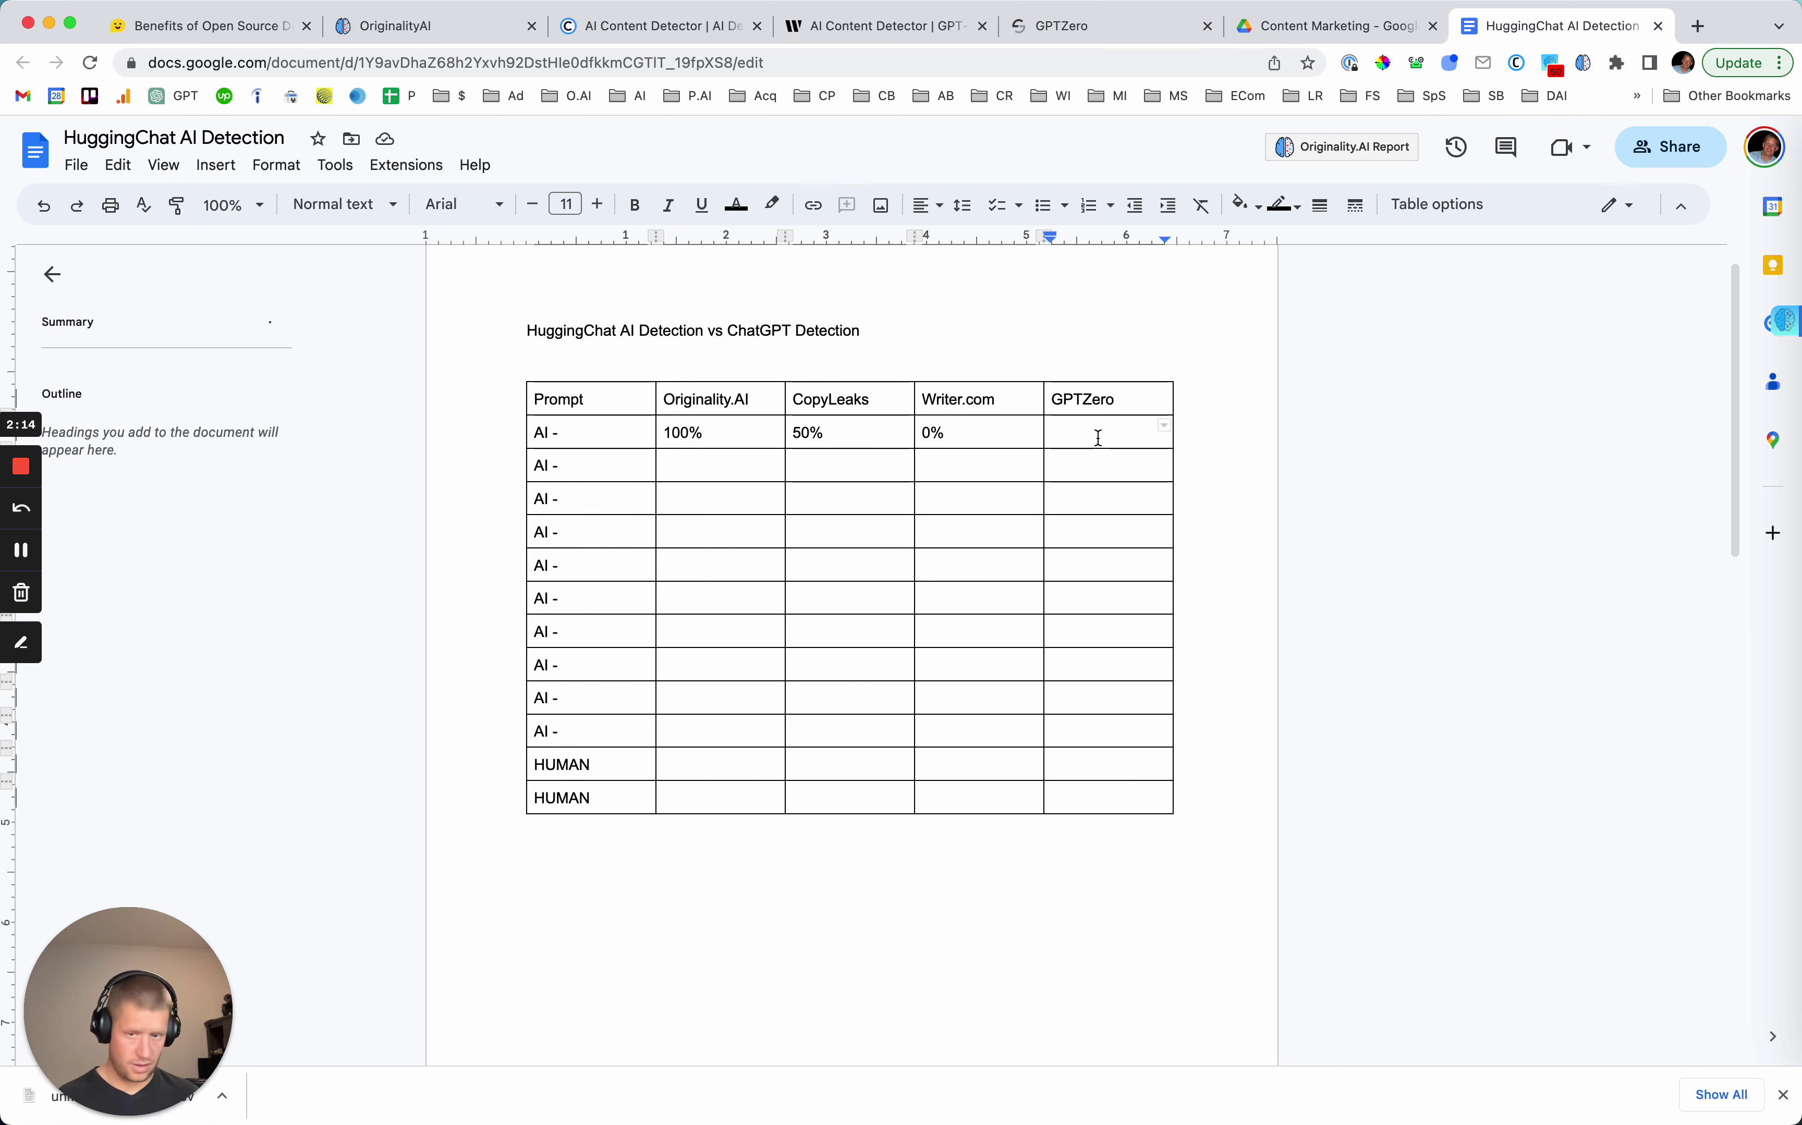
{"action": "type", "text": "0"}
{"action": "left_click", "coordinate": [825, 437]}
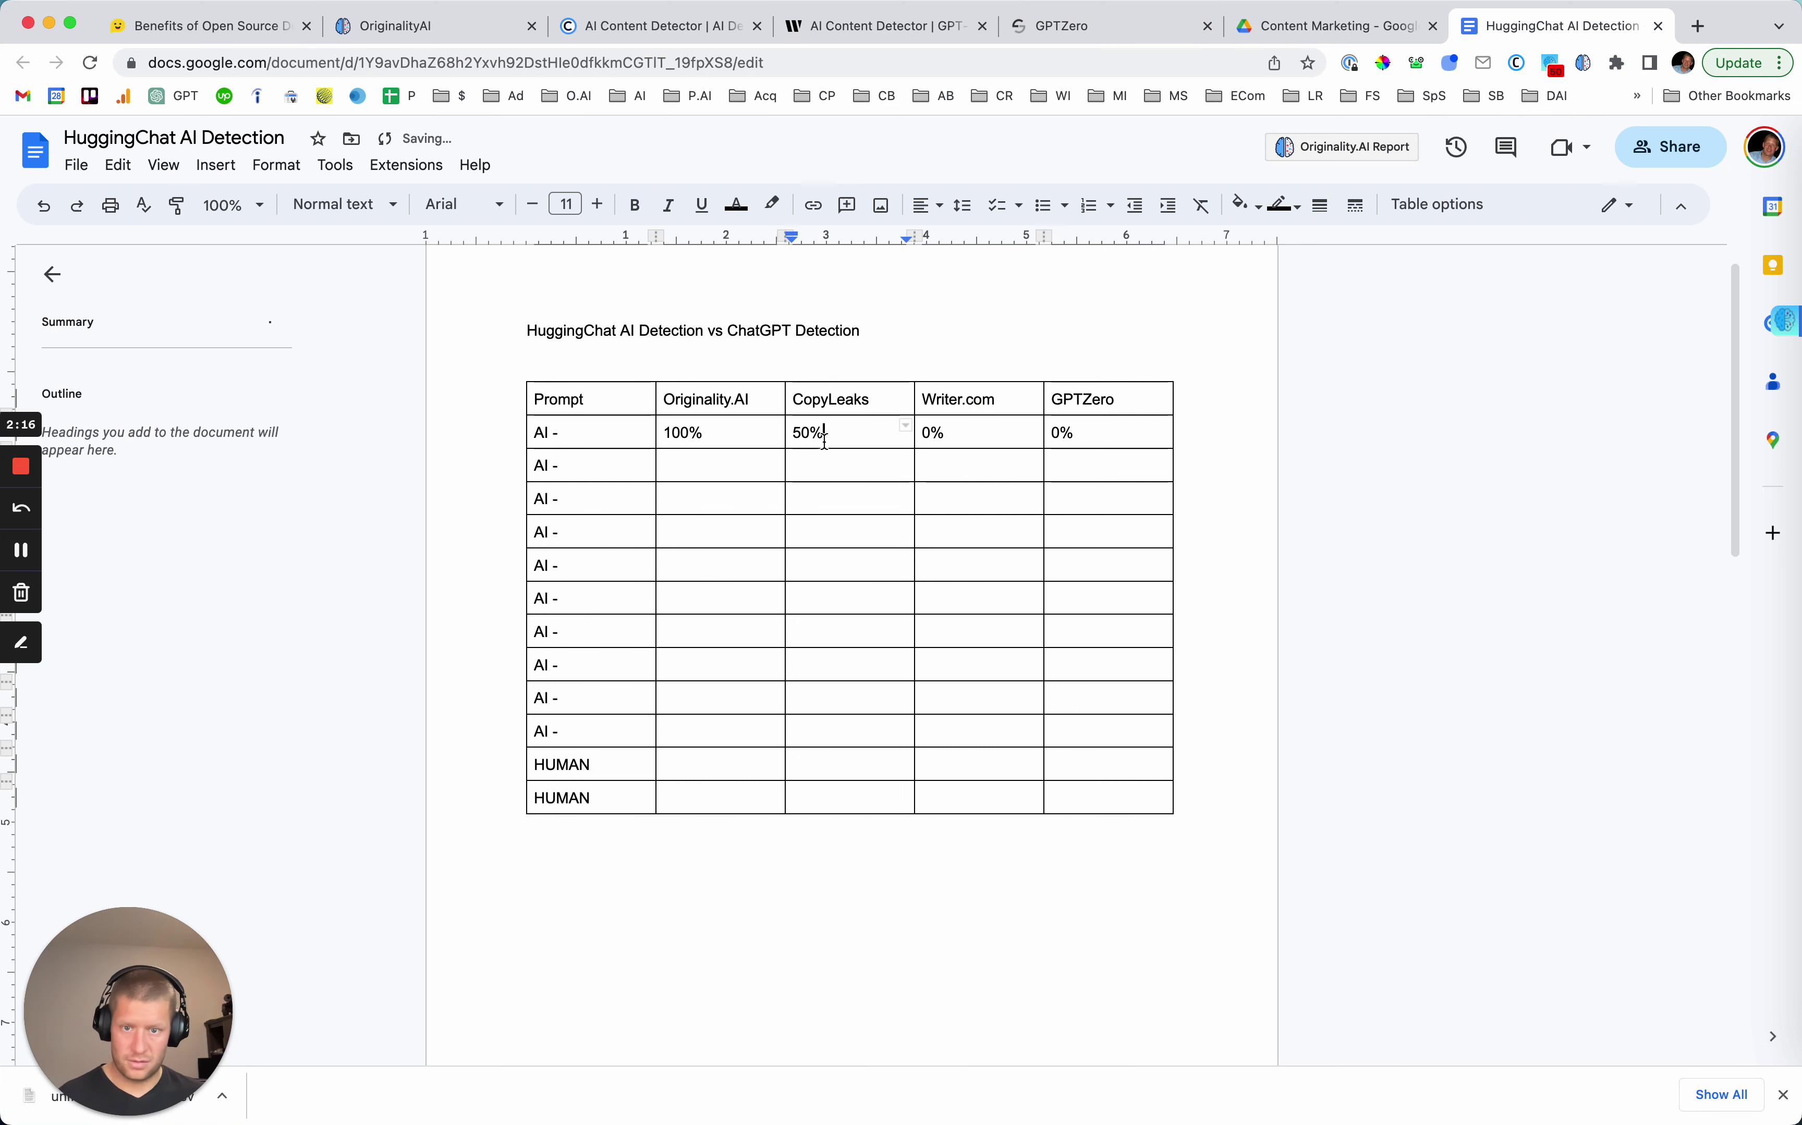
{"action": "left_click", "coordinate": [691, 433]}
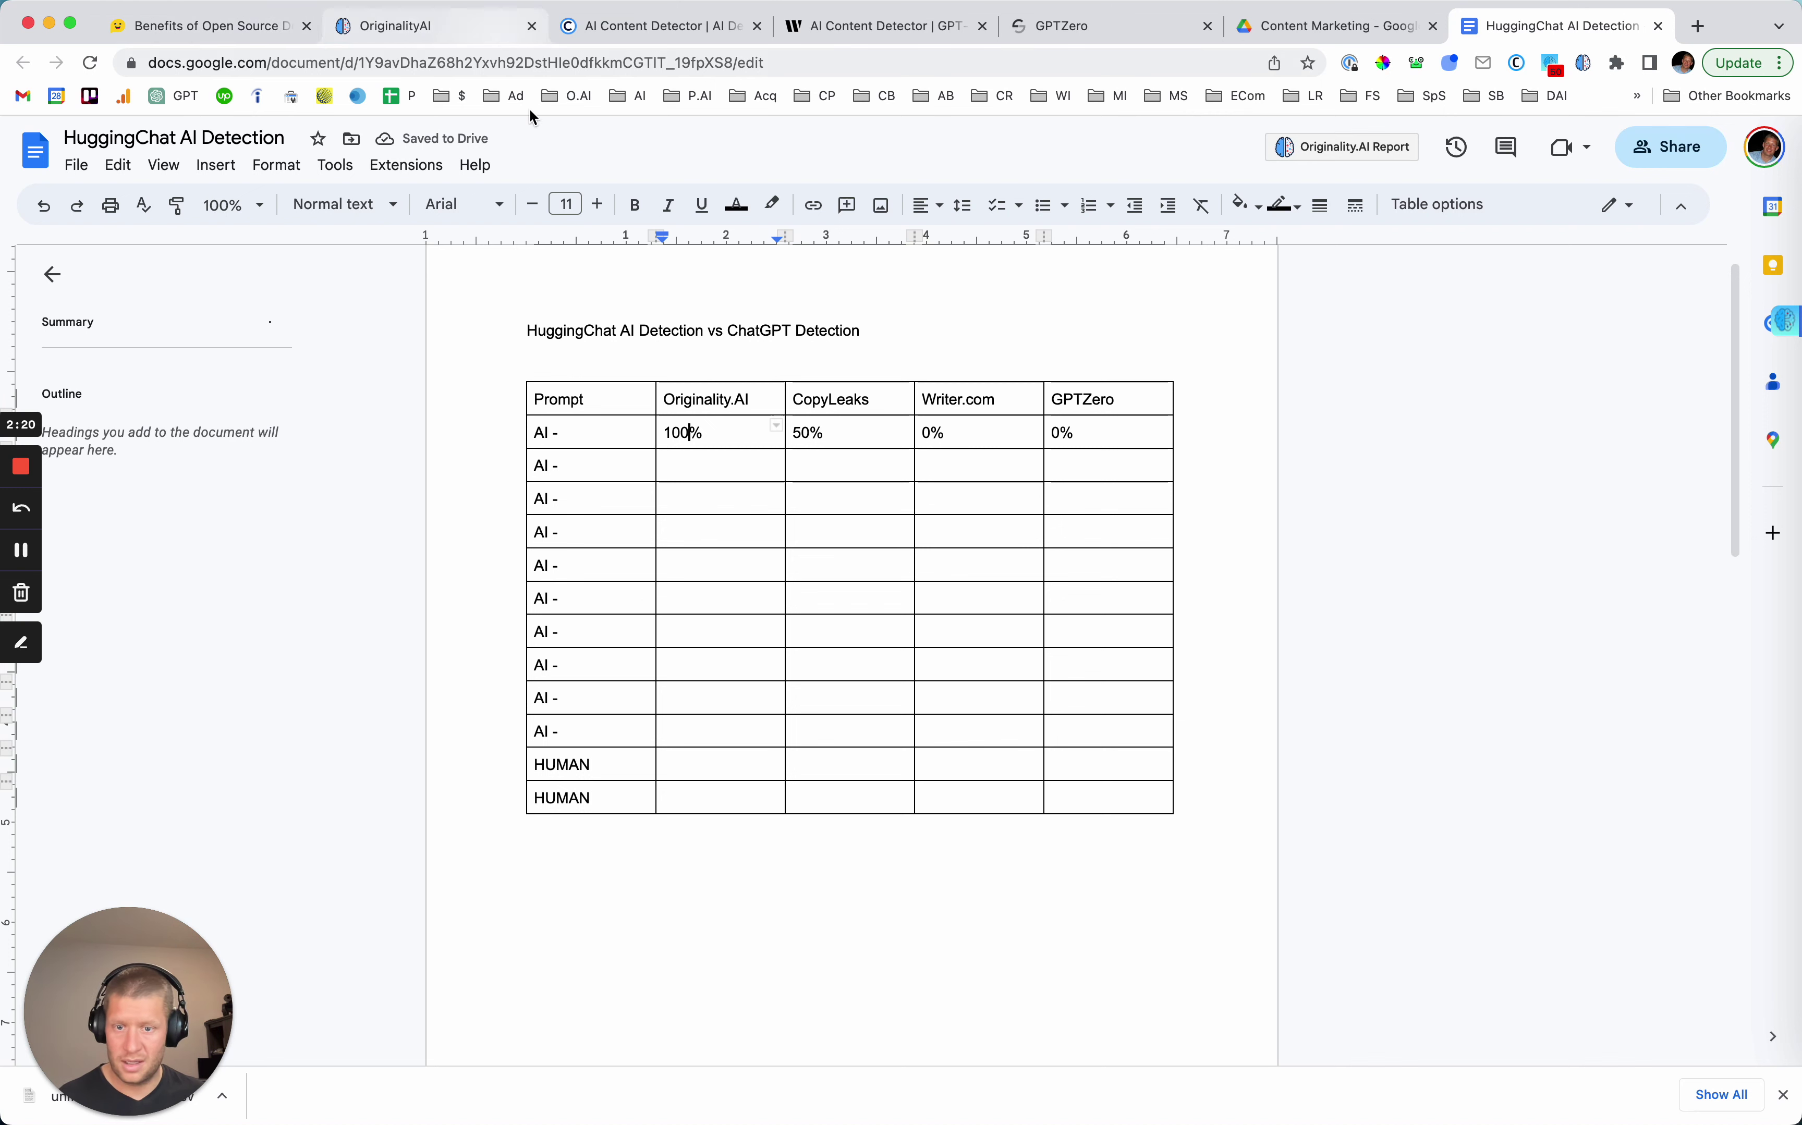
Place the cursor under Originality.AI in the second AI row, and switch to HuggingChat to start a new chat.
{"action": "left_click", "coordinate": [683, 474]}
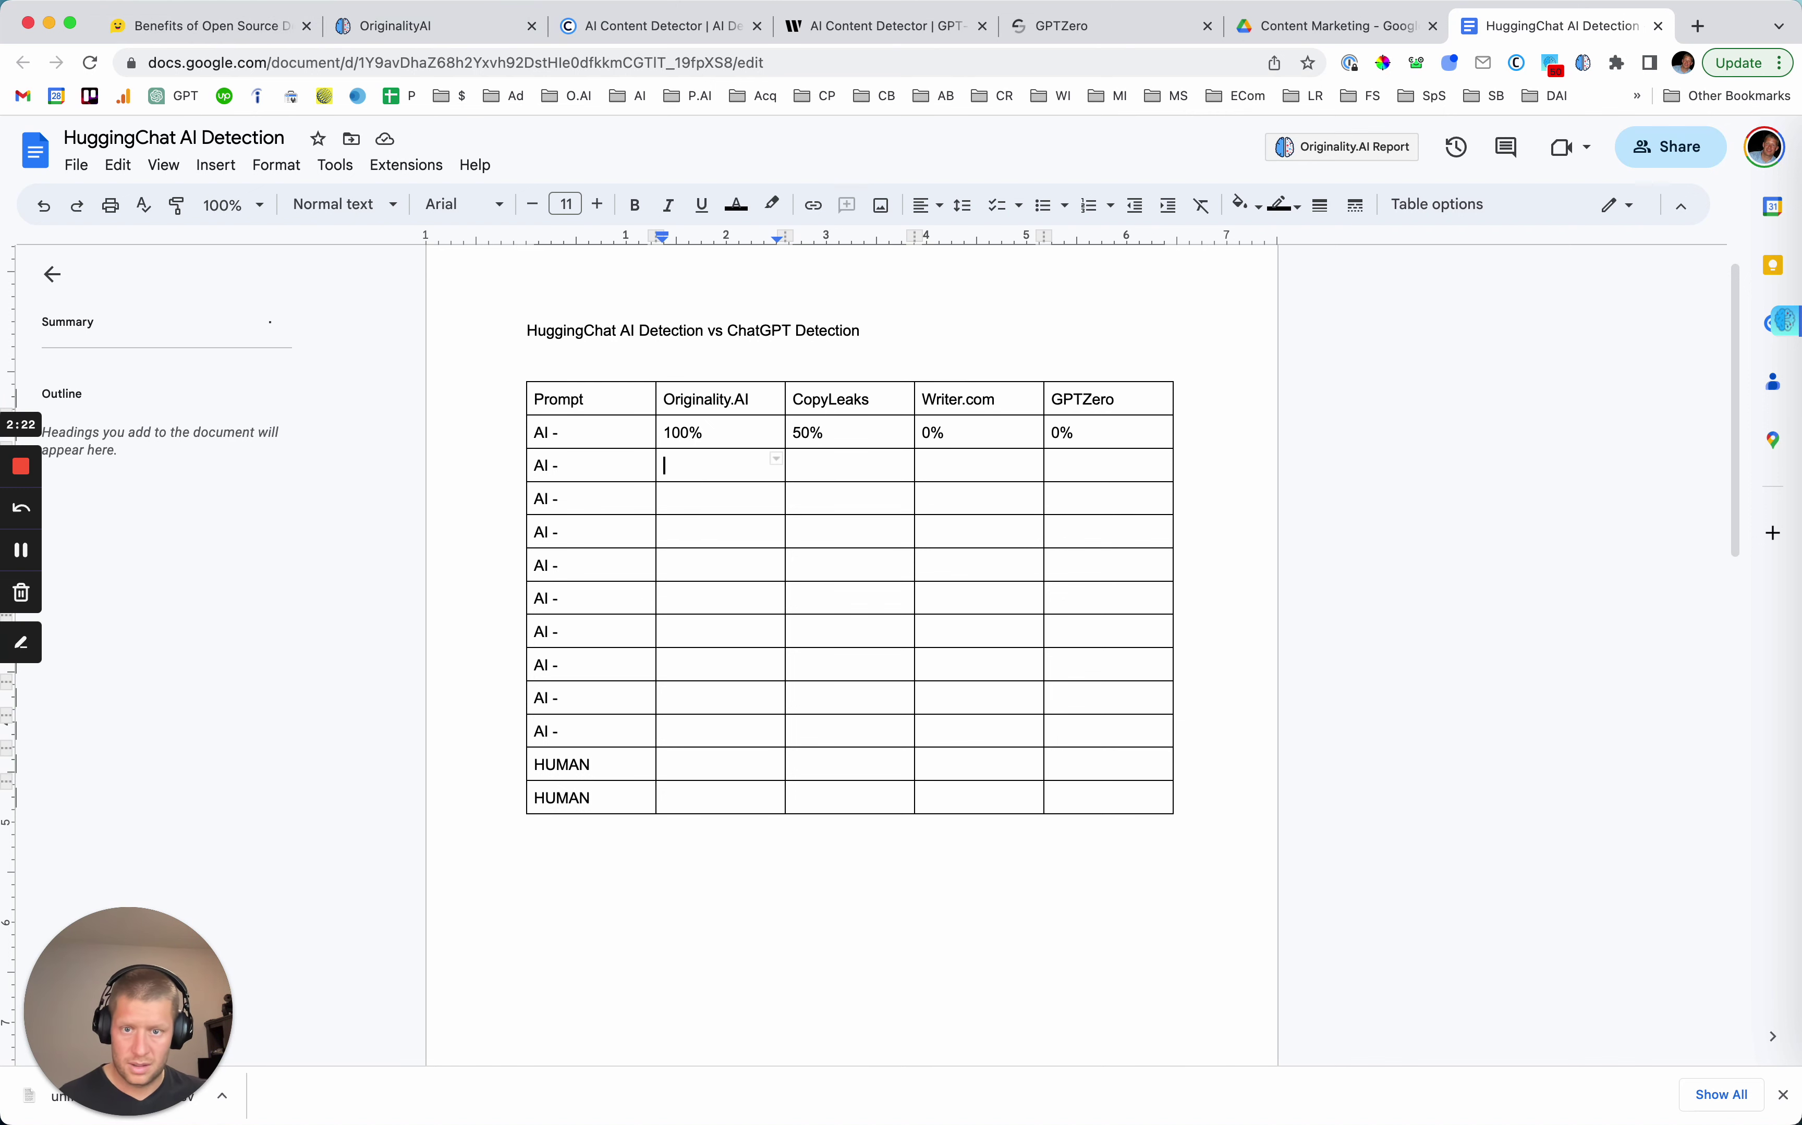
{"action": "left_click", "coordinate": [130, 39]}
{"action": "scroll", "coordinate": [599, 587], "scroll_direction": "up", "scroll_amount": 3}
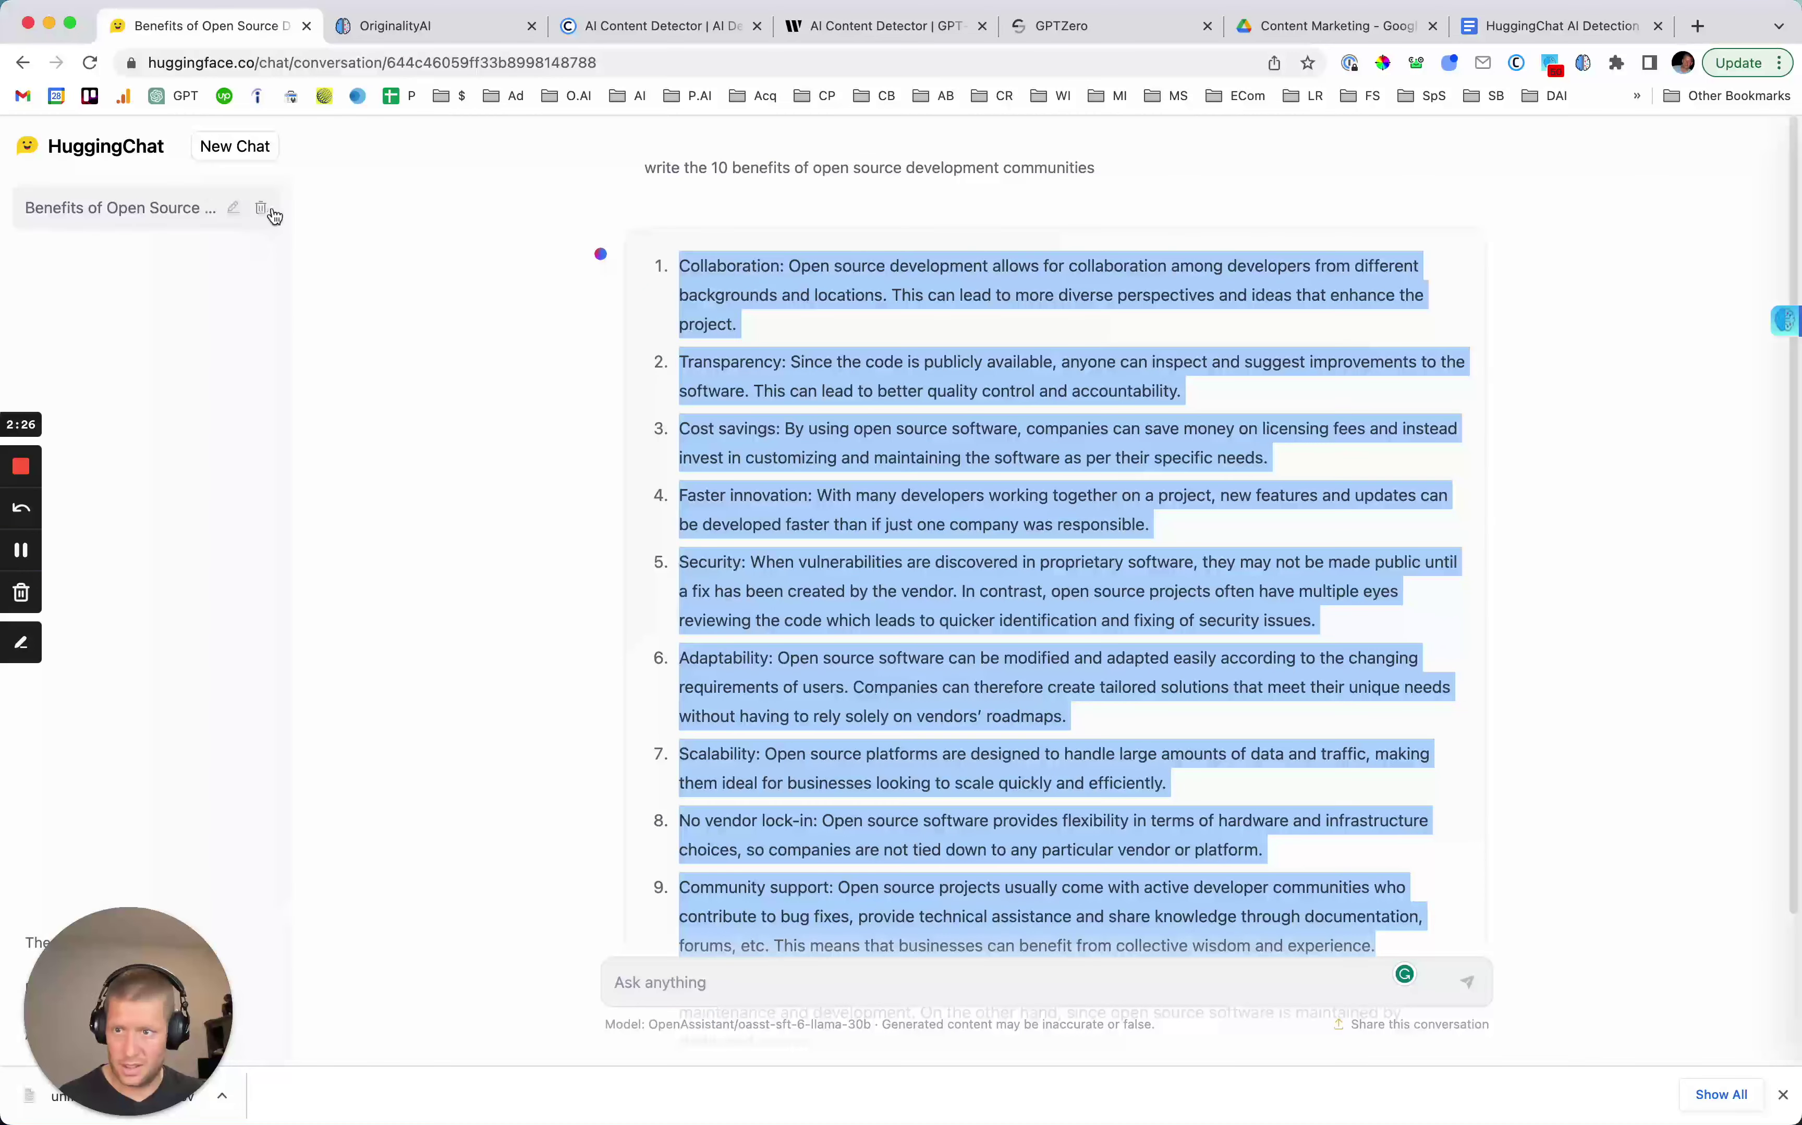
{"action": "left_click", "coordinate": [222, 158]}
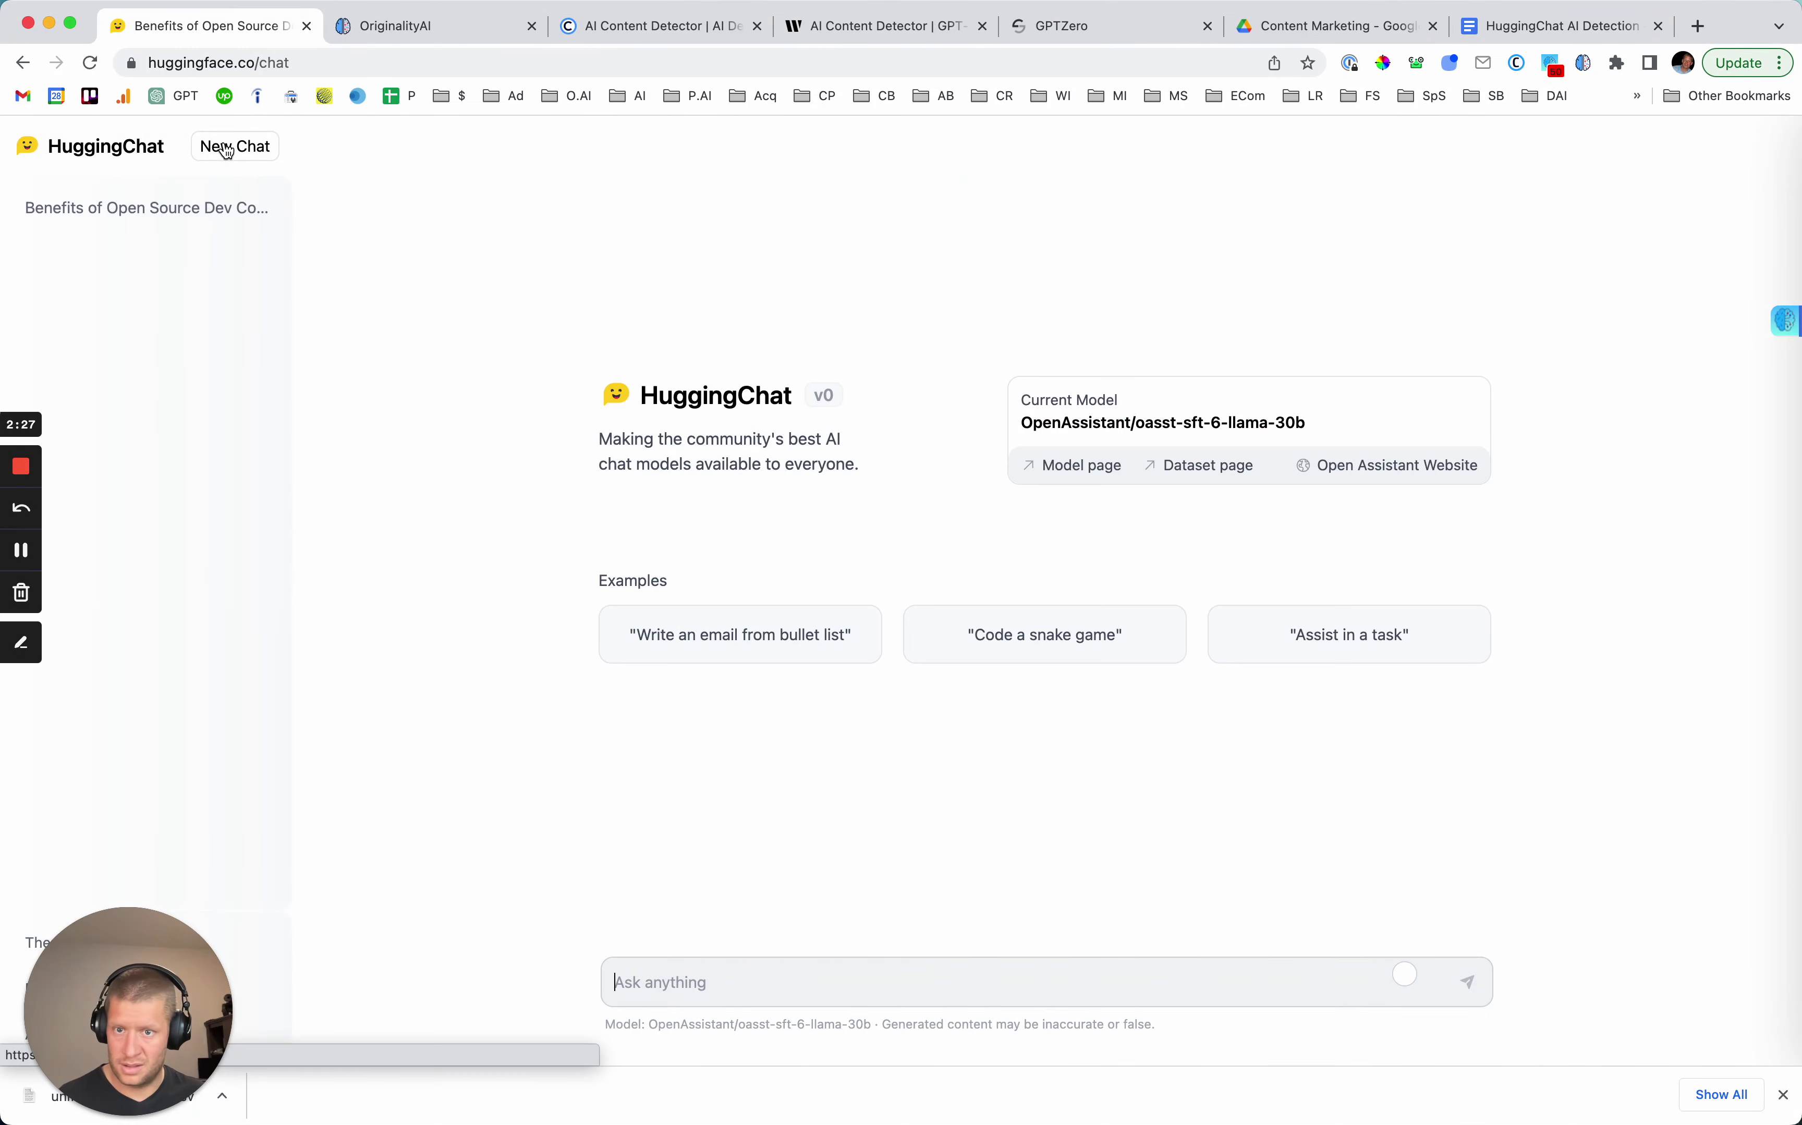
{"action": "left_click", "coordinate": [634, 975]}
{"action": "type", "text": "you are"}
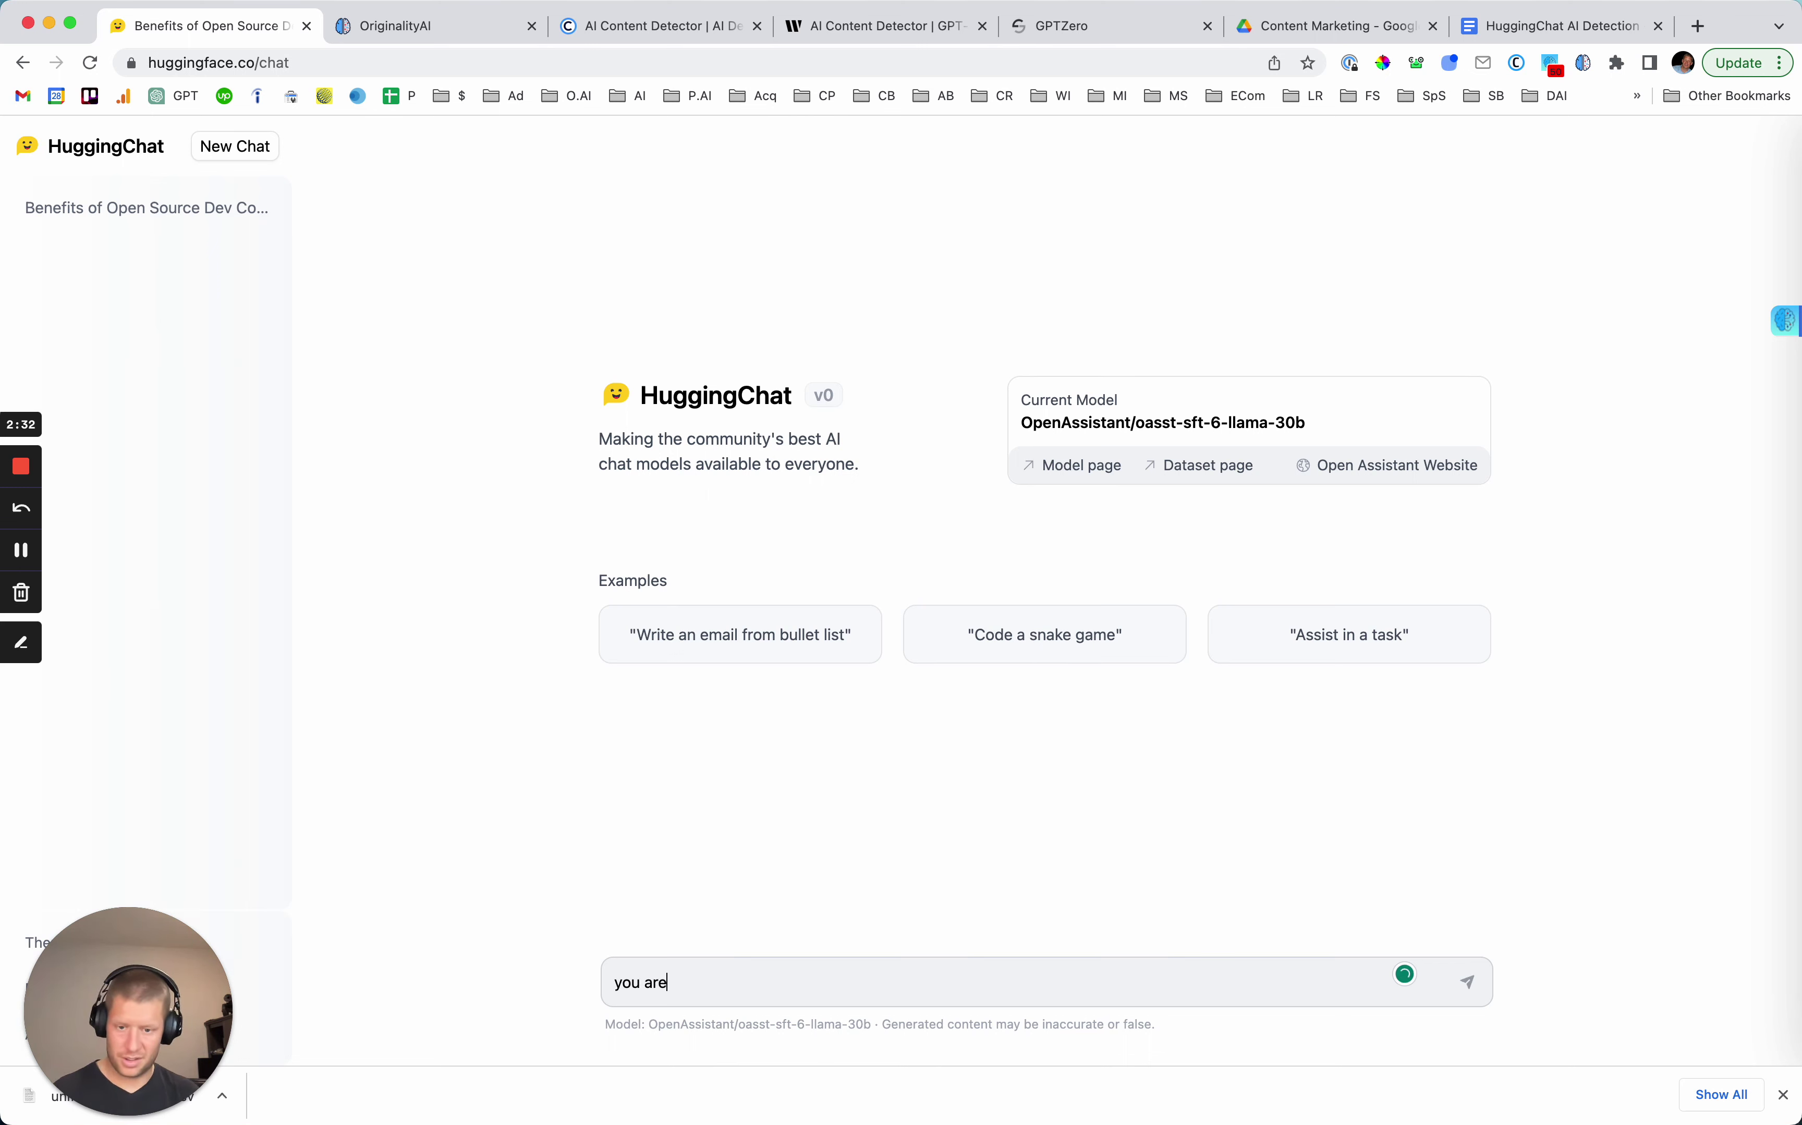
{"action": "key", "text": "BackSpace"}
{"action": "key", "text": "BackSpace"}
{"action": "key", "text": "BackSpace"}
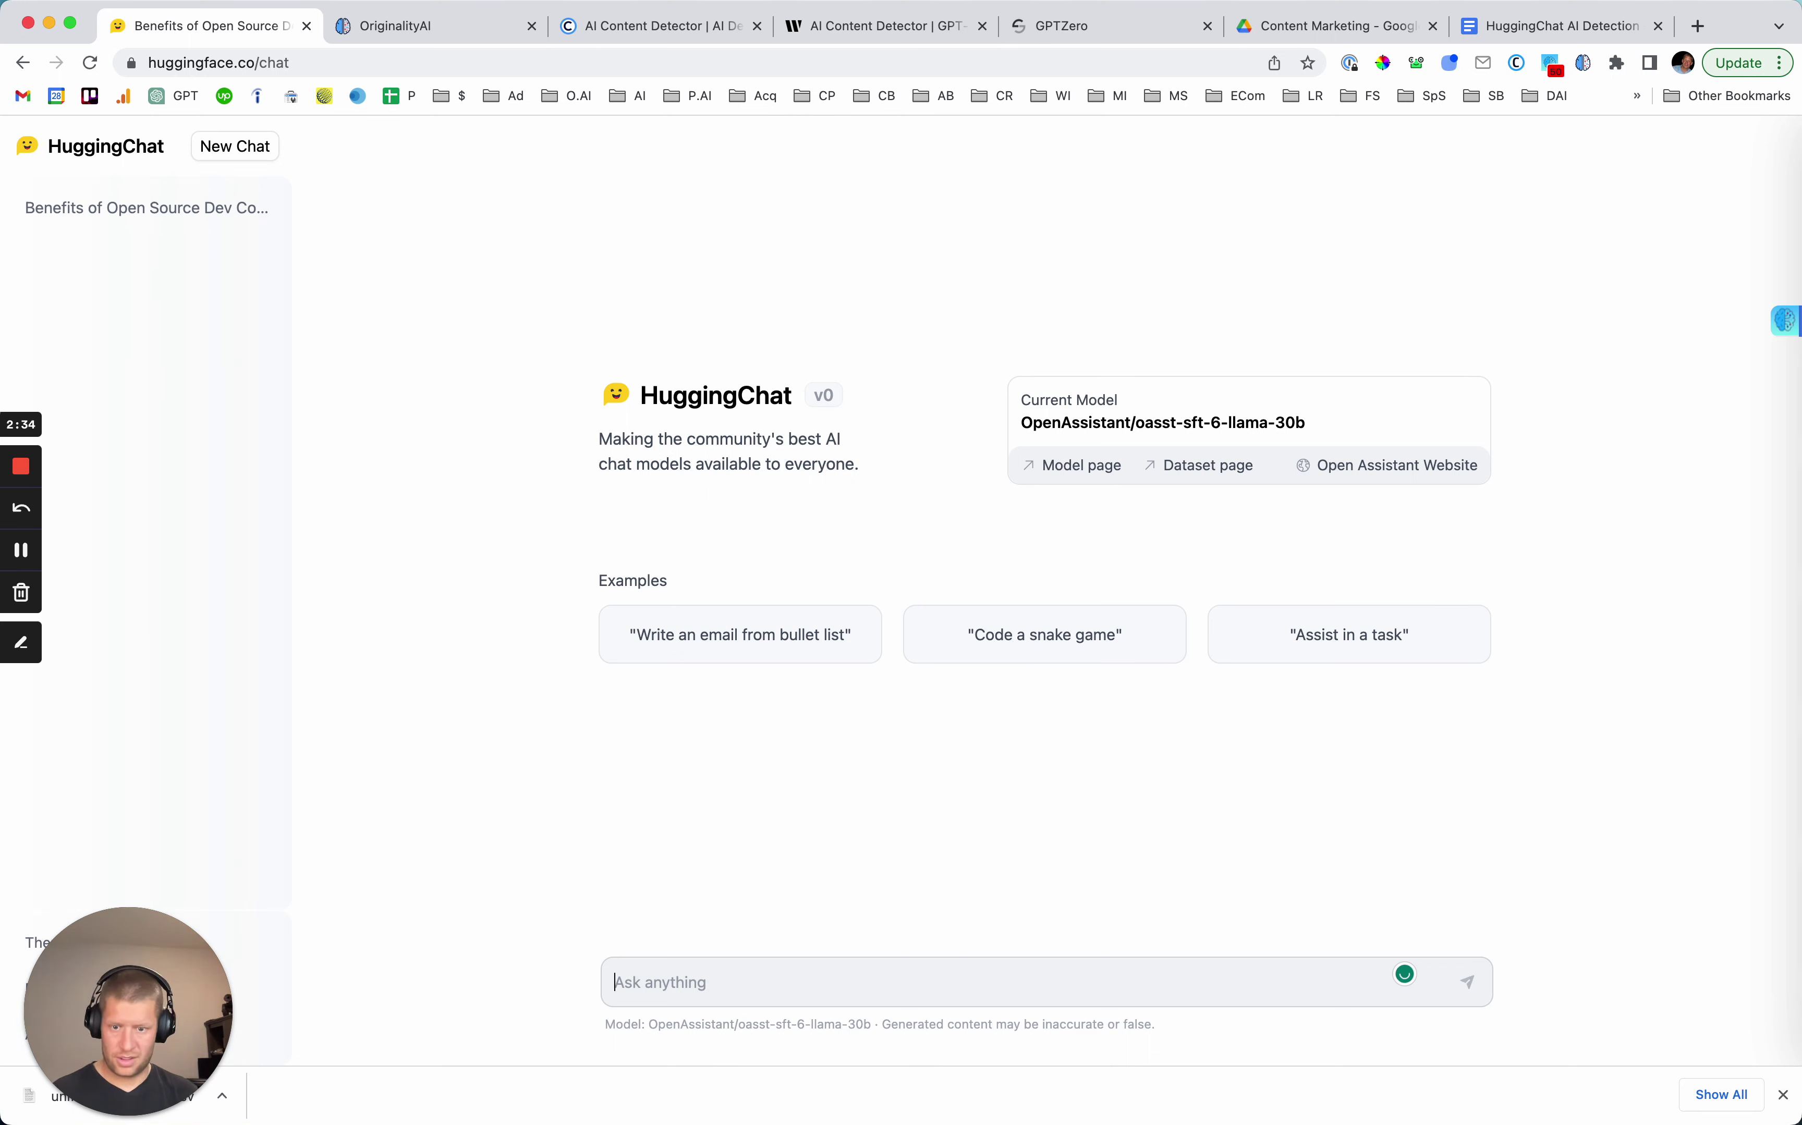
Send HuggingChat the prompt "write an essay on the tale of two cities".
{"action": "type", "text": "write an ess"}
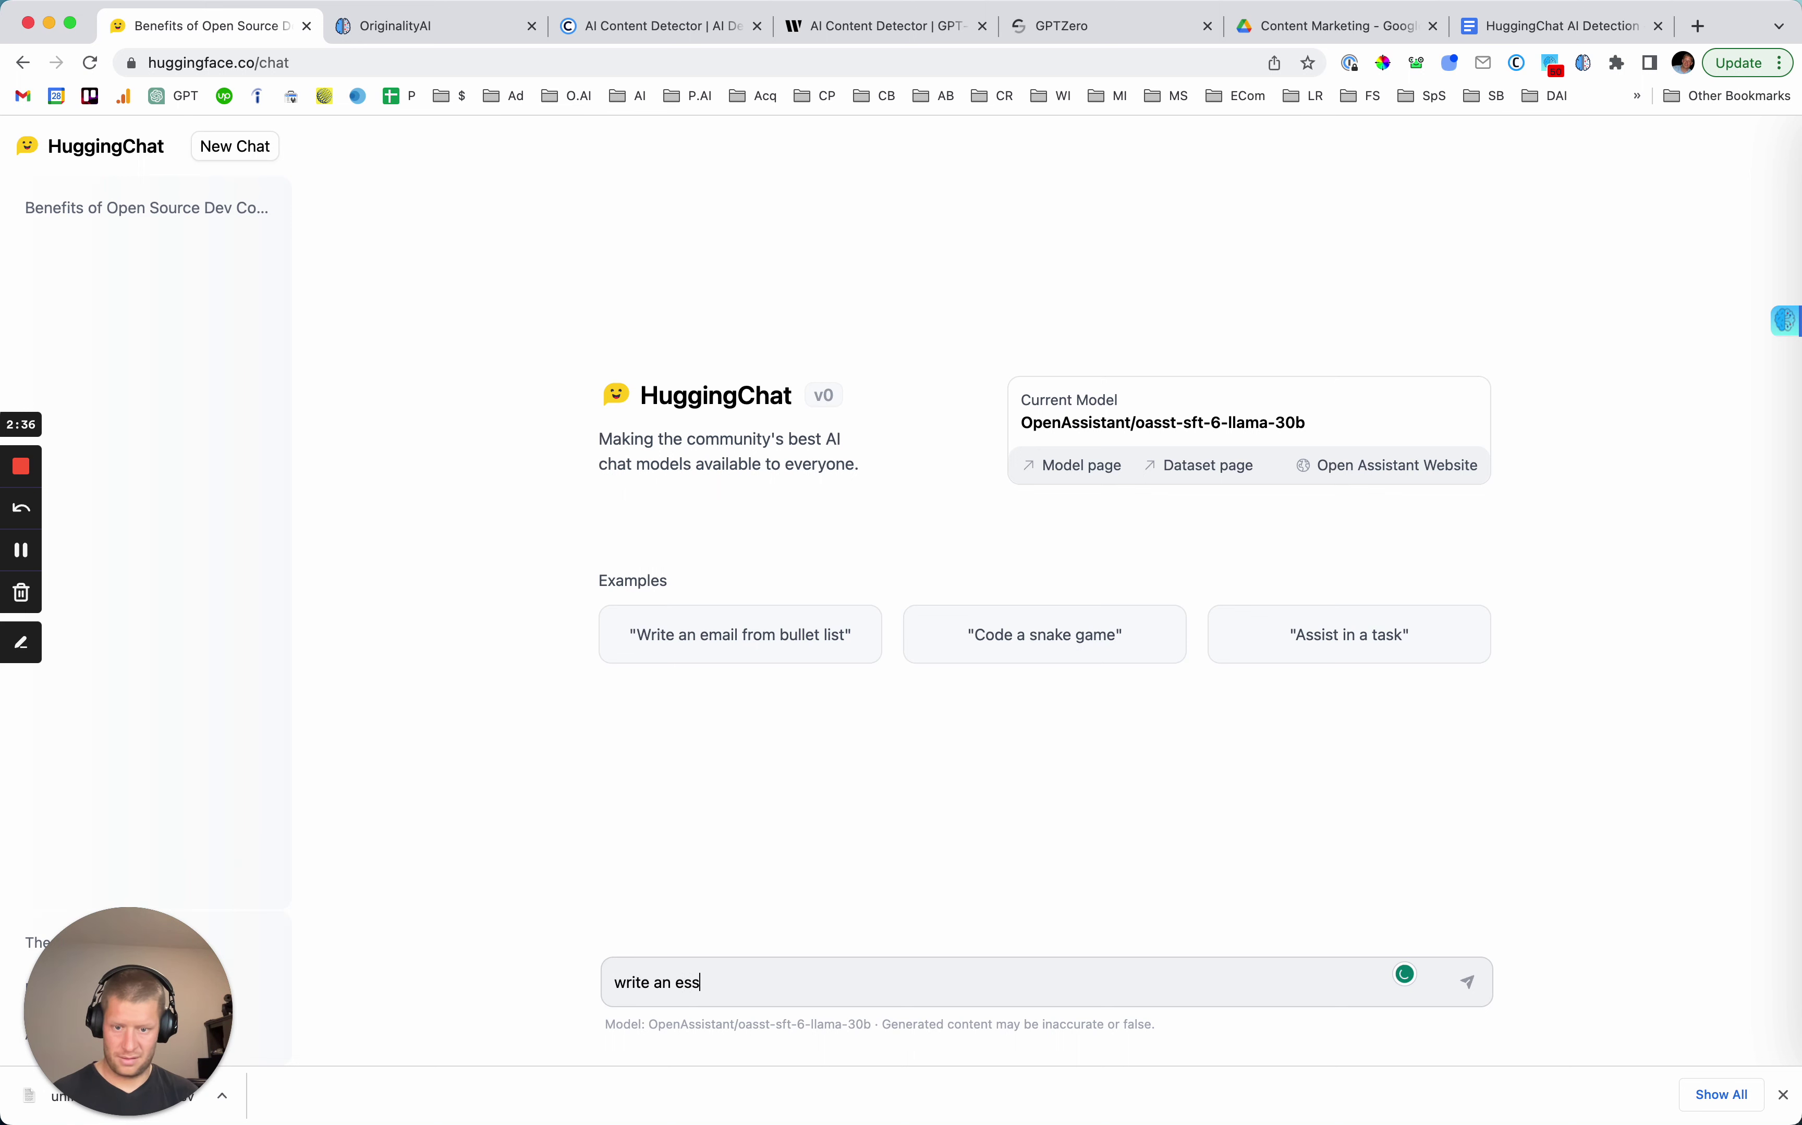
{"action": "type", "text": "ay on the tal"}
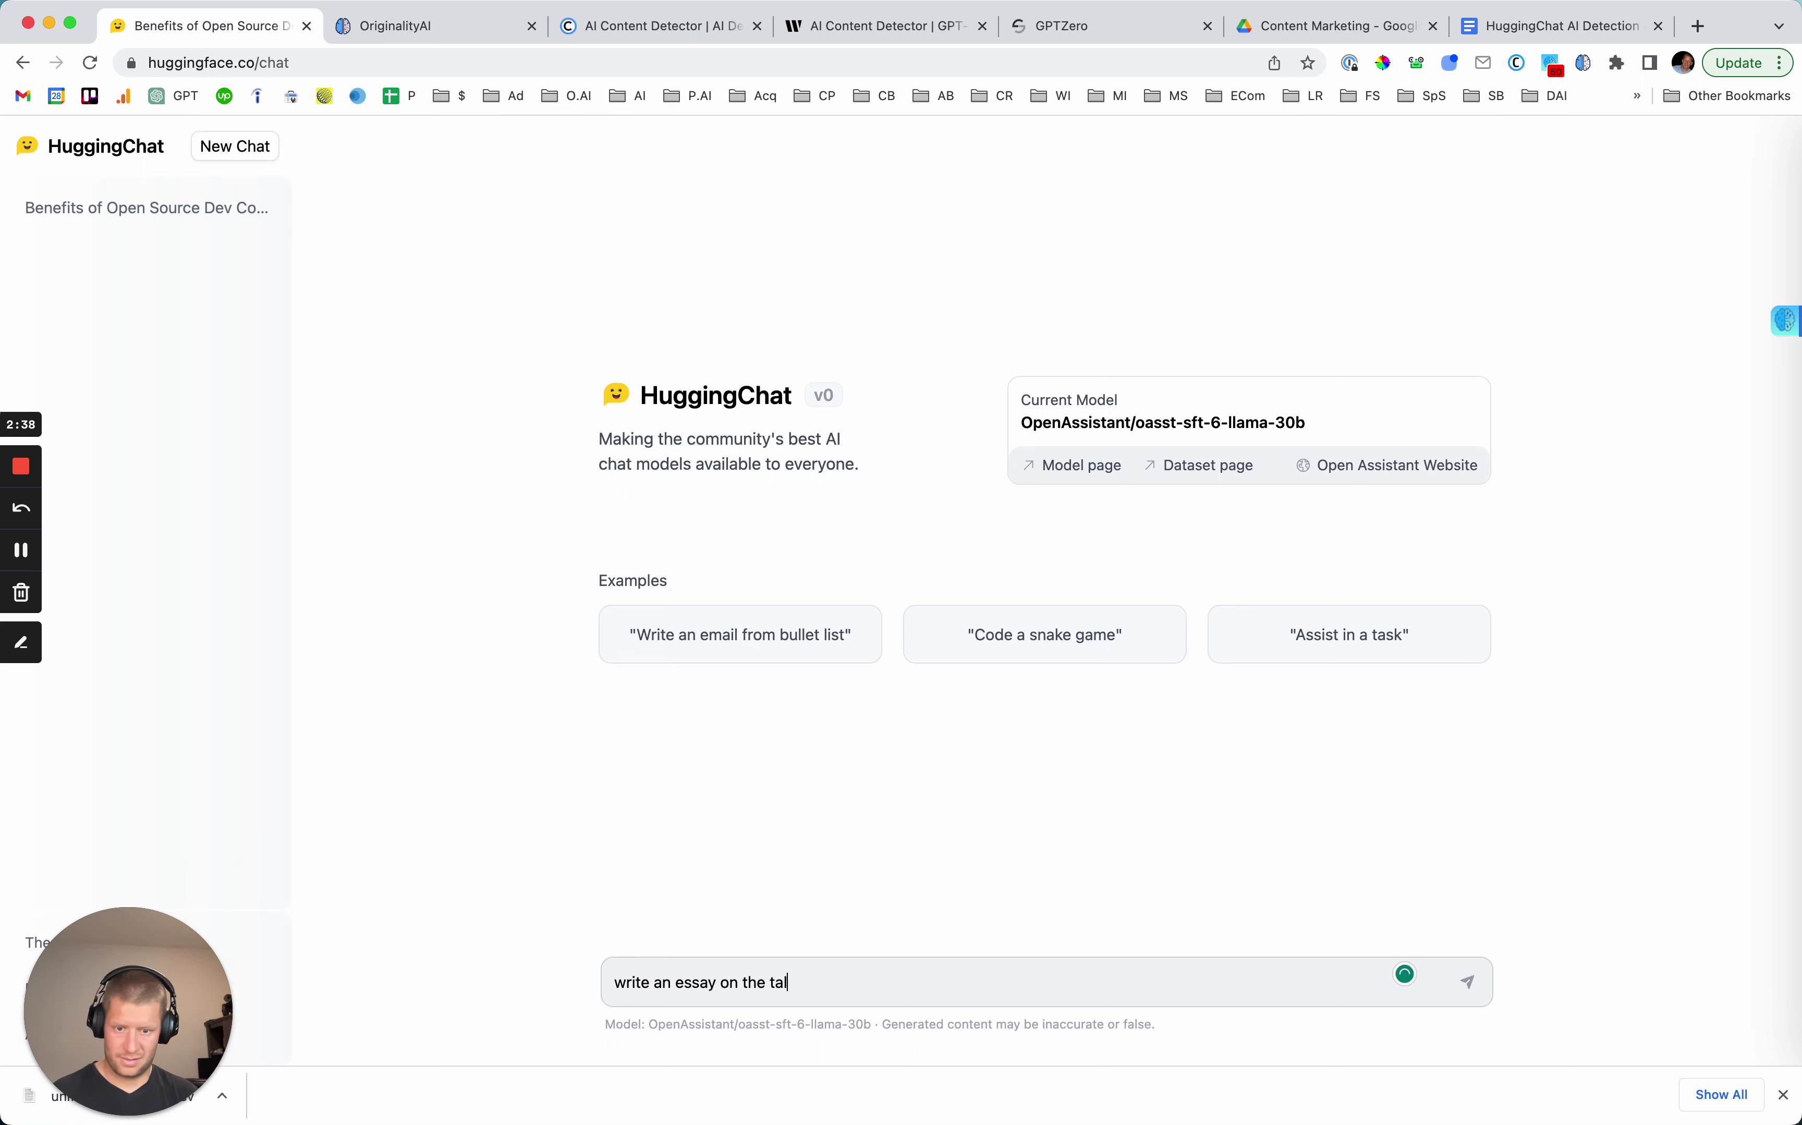
{"action": "type", "text": "e of two cities"}
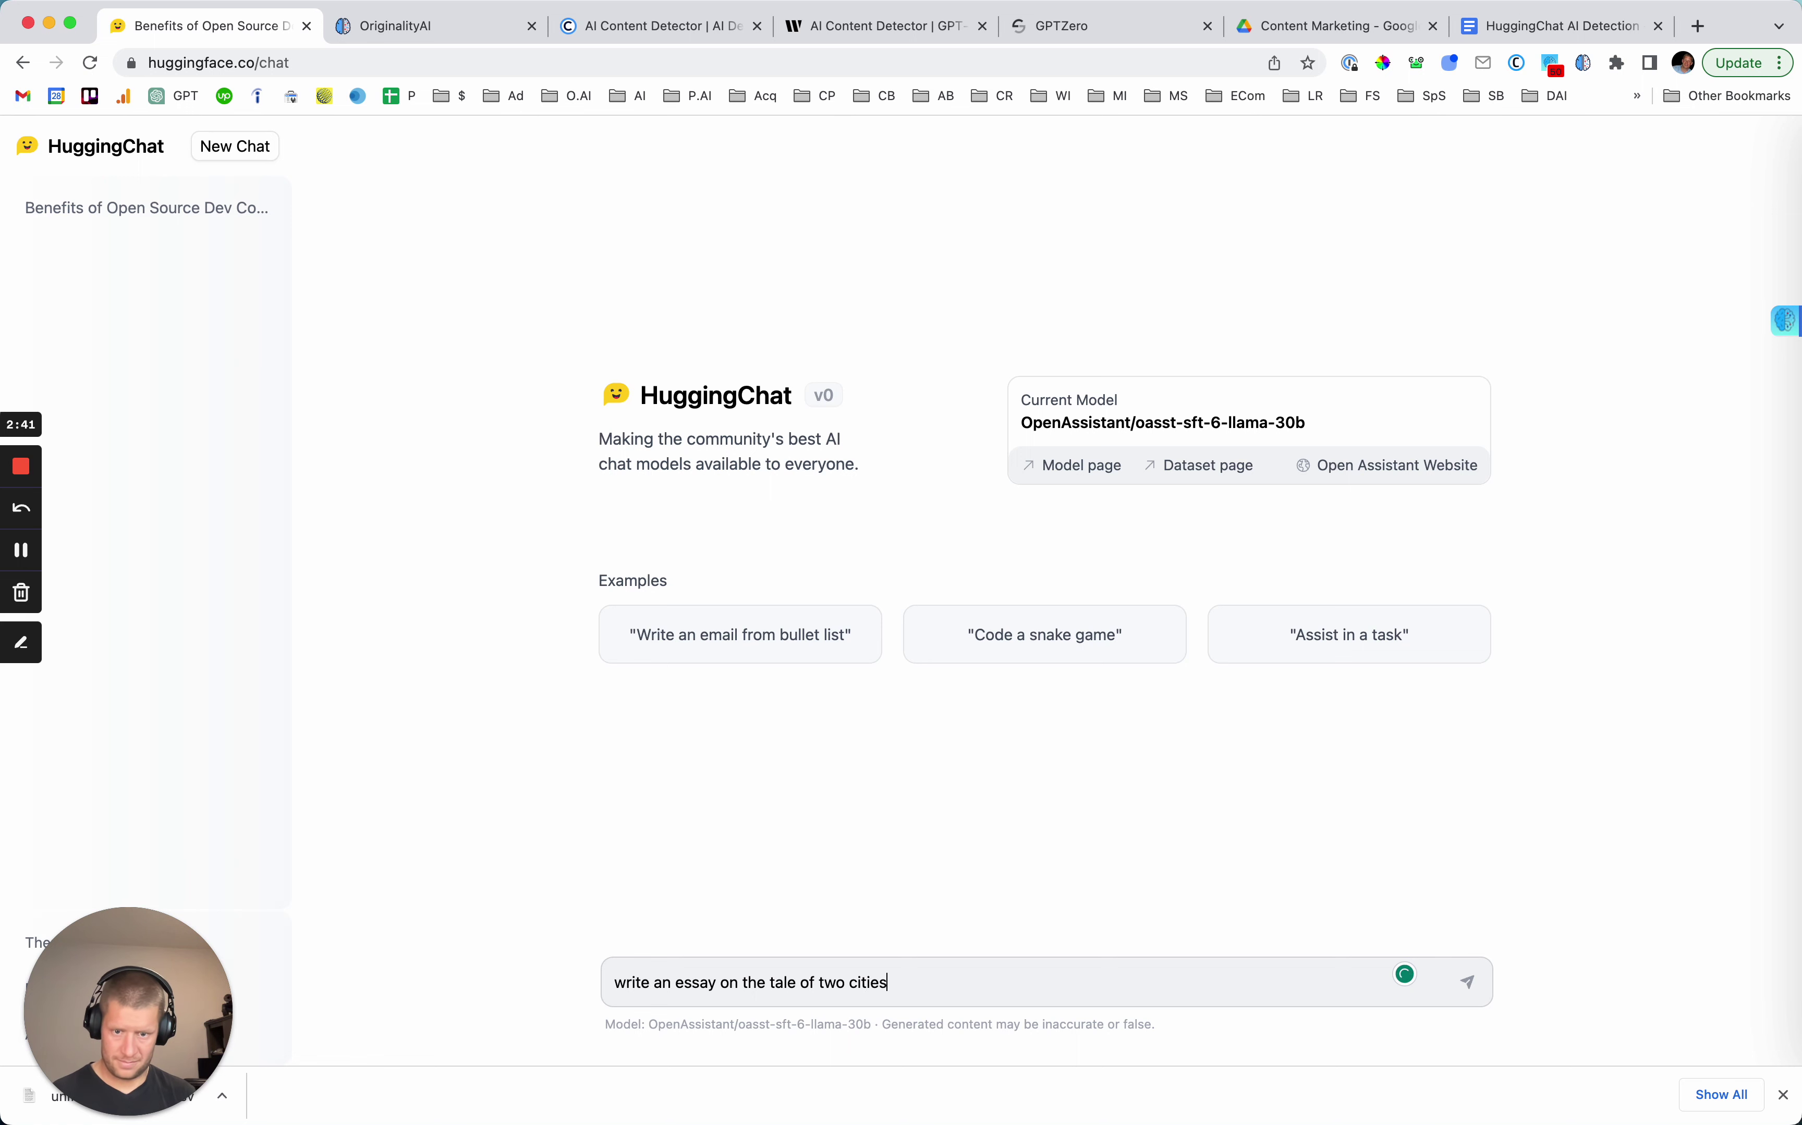
{"action": "key", "text": "Return"}
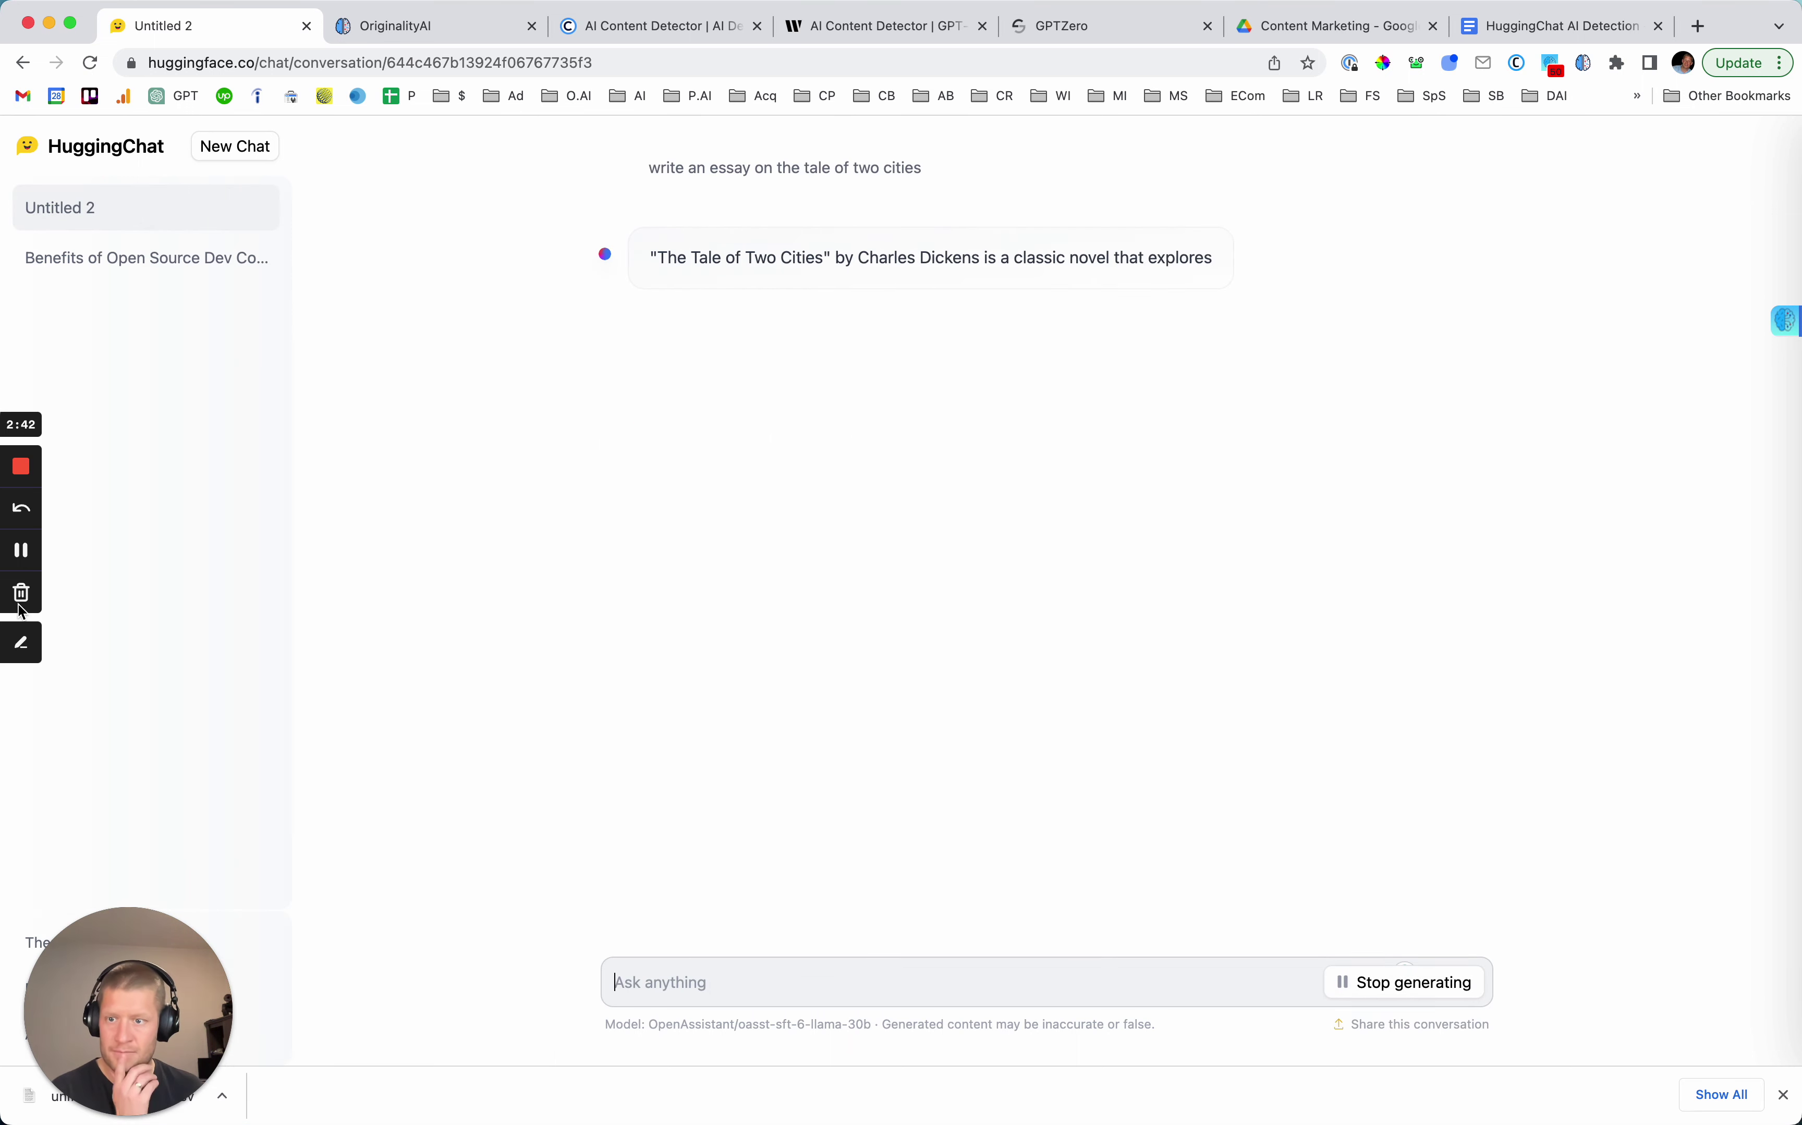
{"action": "left_click", "coordinate": [21, 557]}
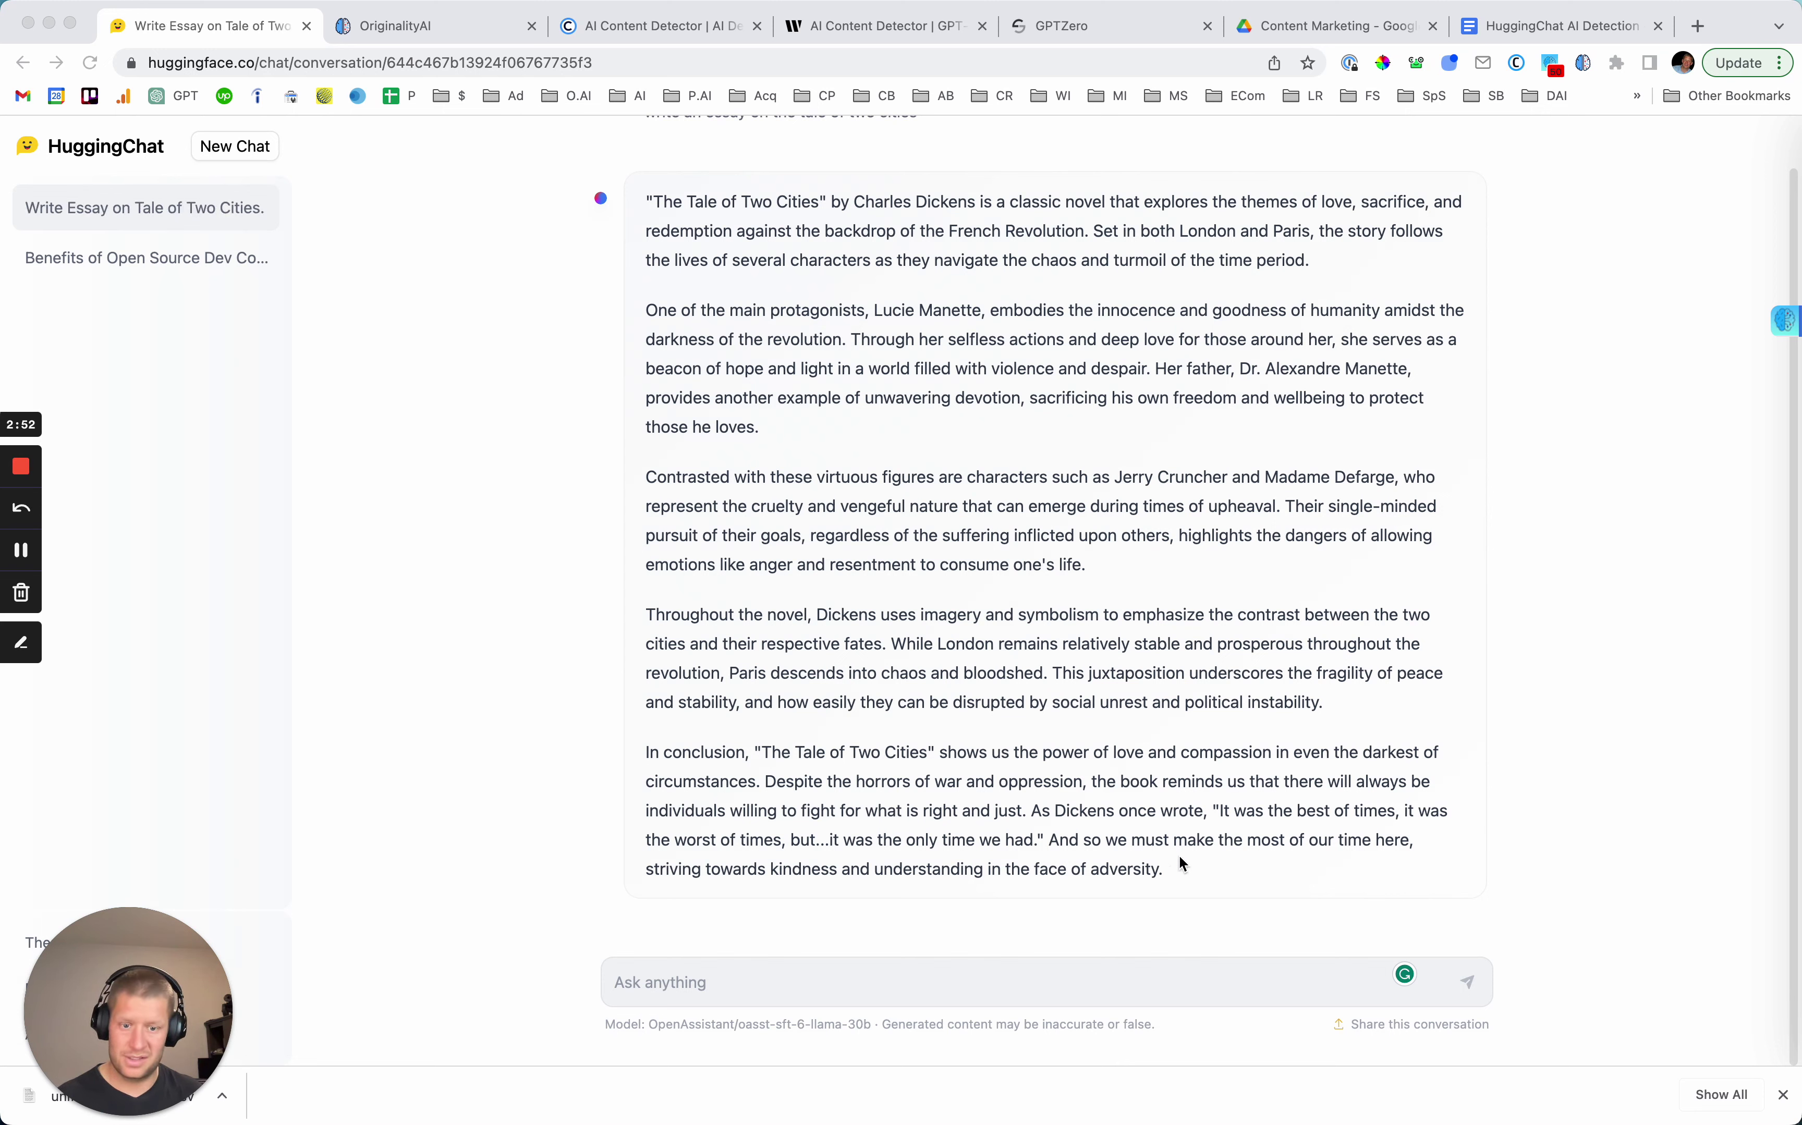
Copy the whole generated essay, switch to Originality.AI and run it through a new AI detection scan.
{"action": "left_click", "coordinate": [835, 612]}
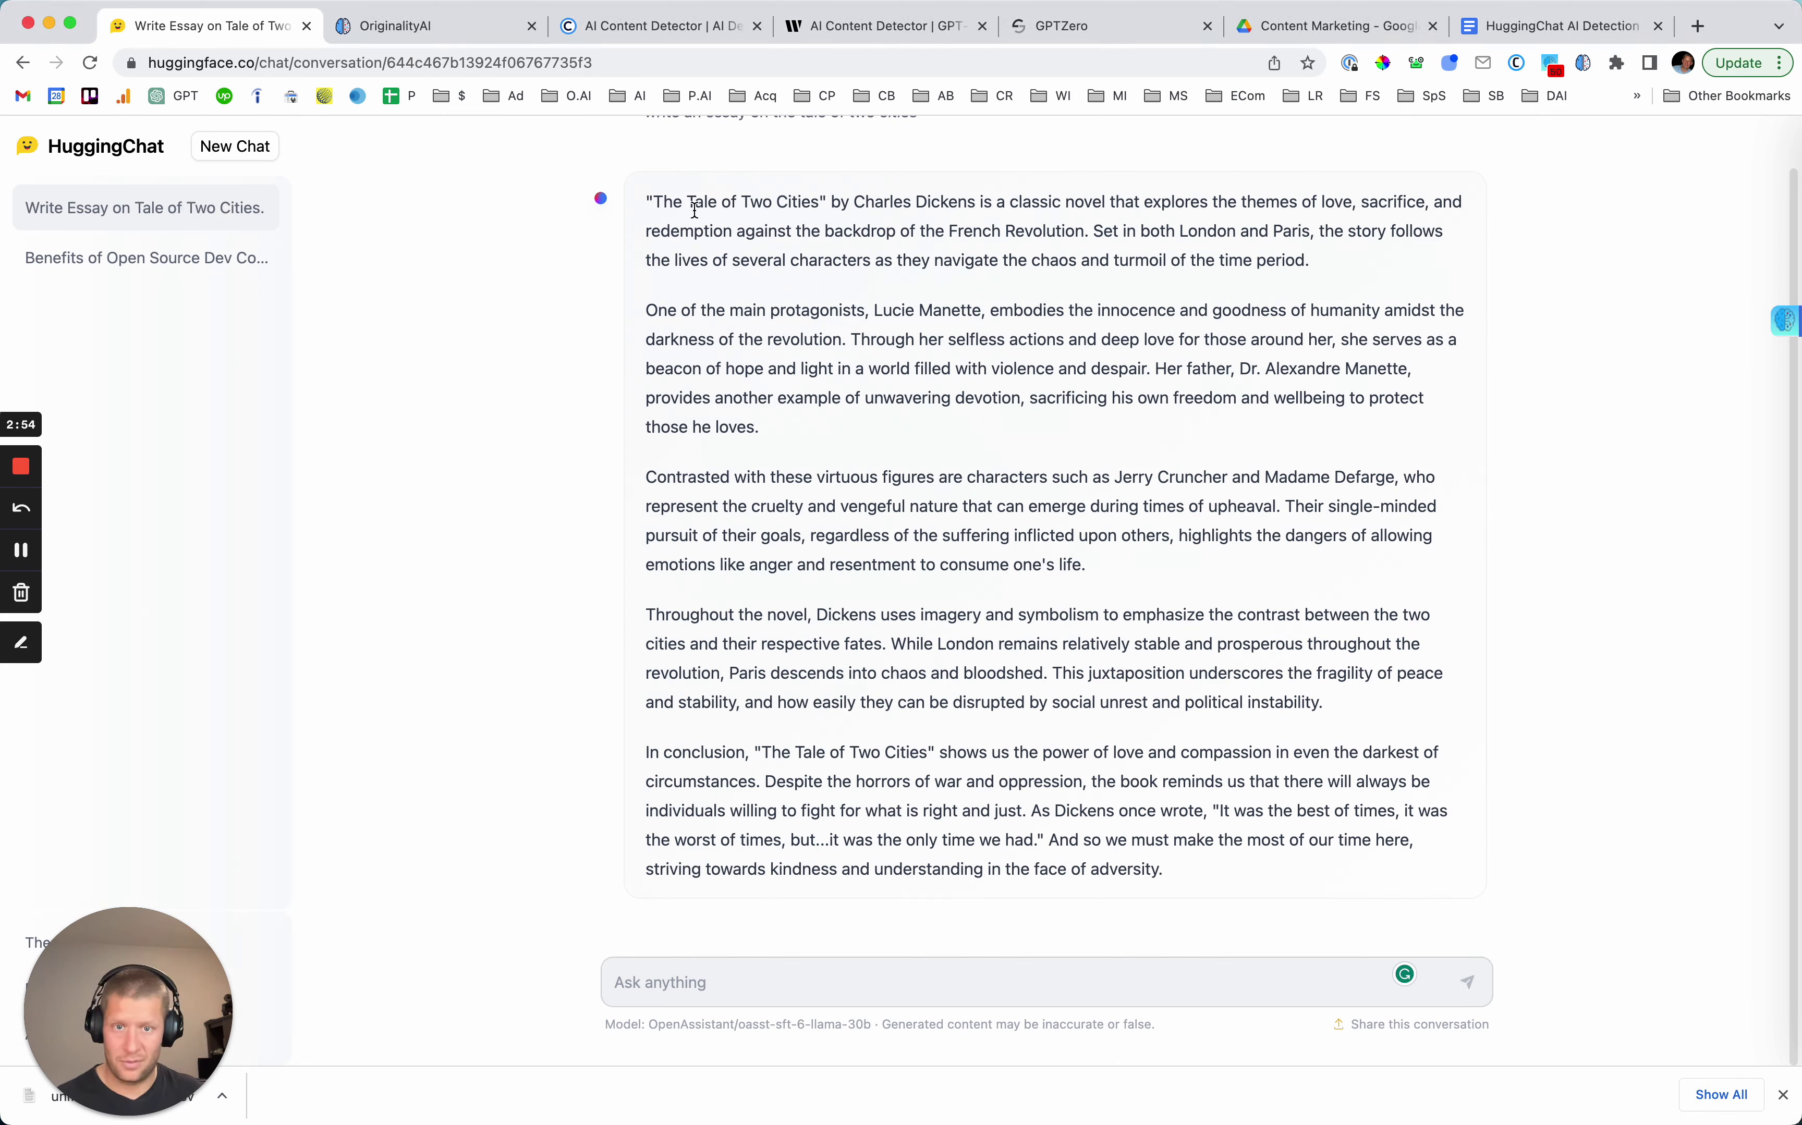
{"action": "left_click_drag", "start_coordinate": [648, 200], "coordinate": [1185, 897]}
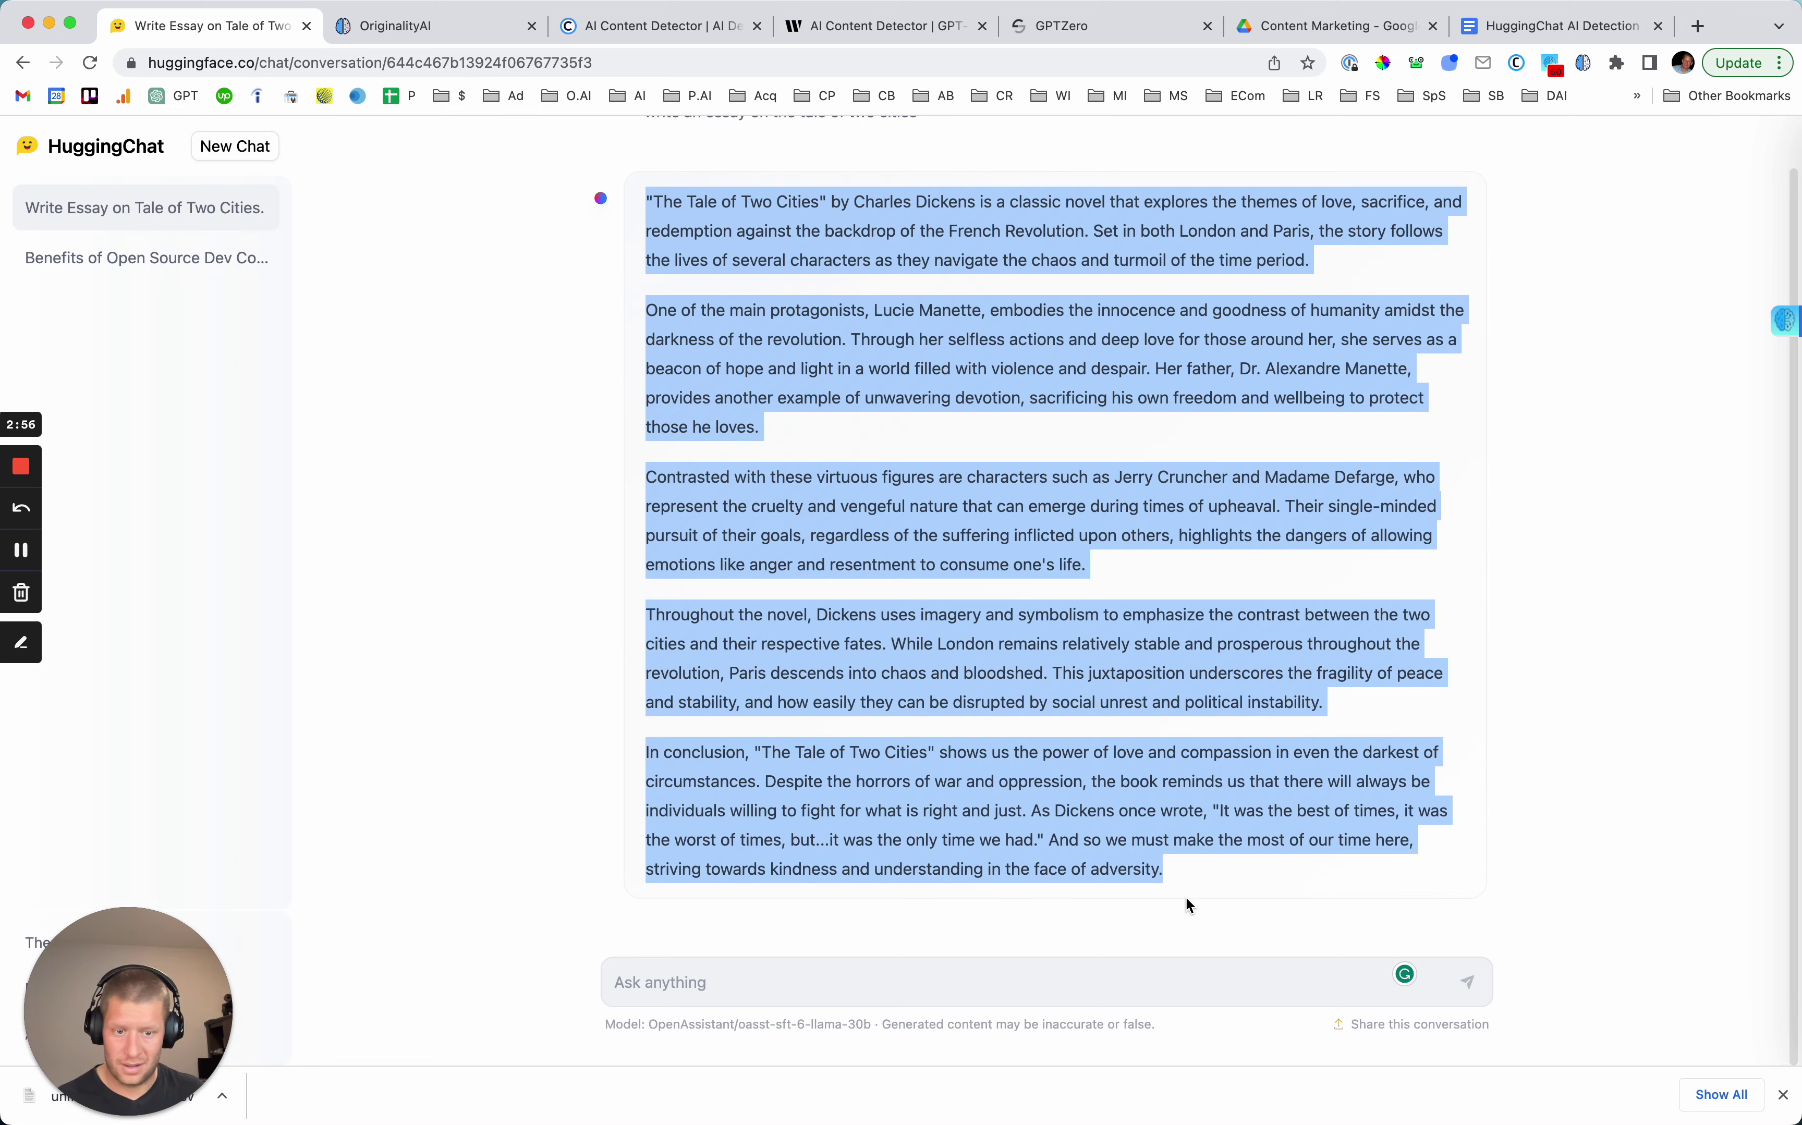
{"action": "left_click", "coordinate": [446, 26]}
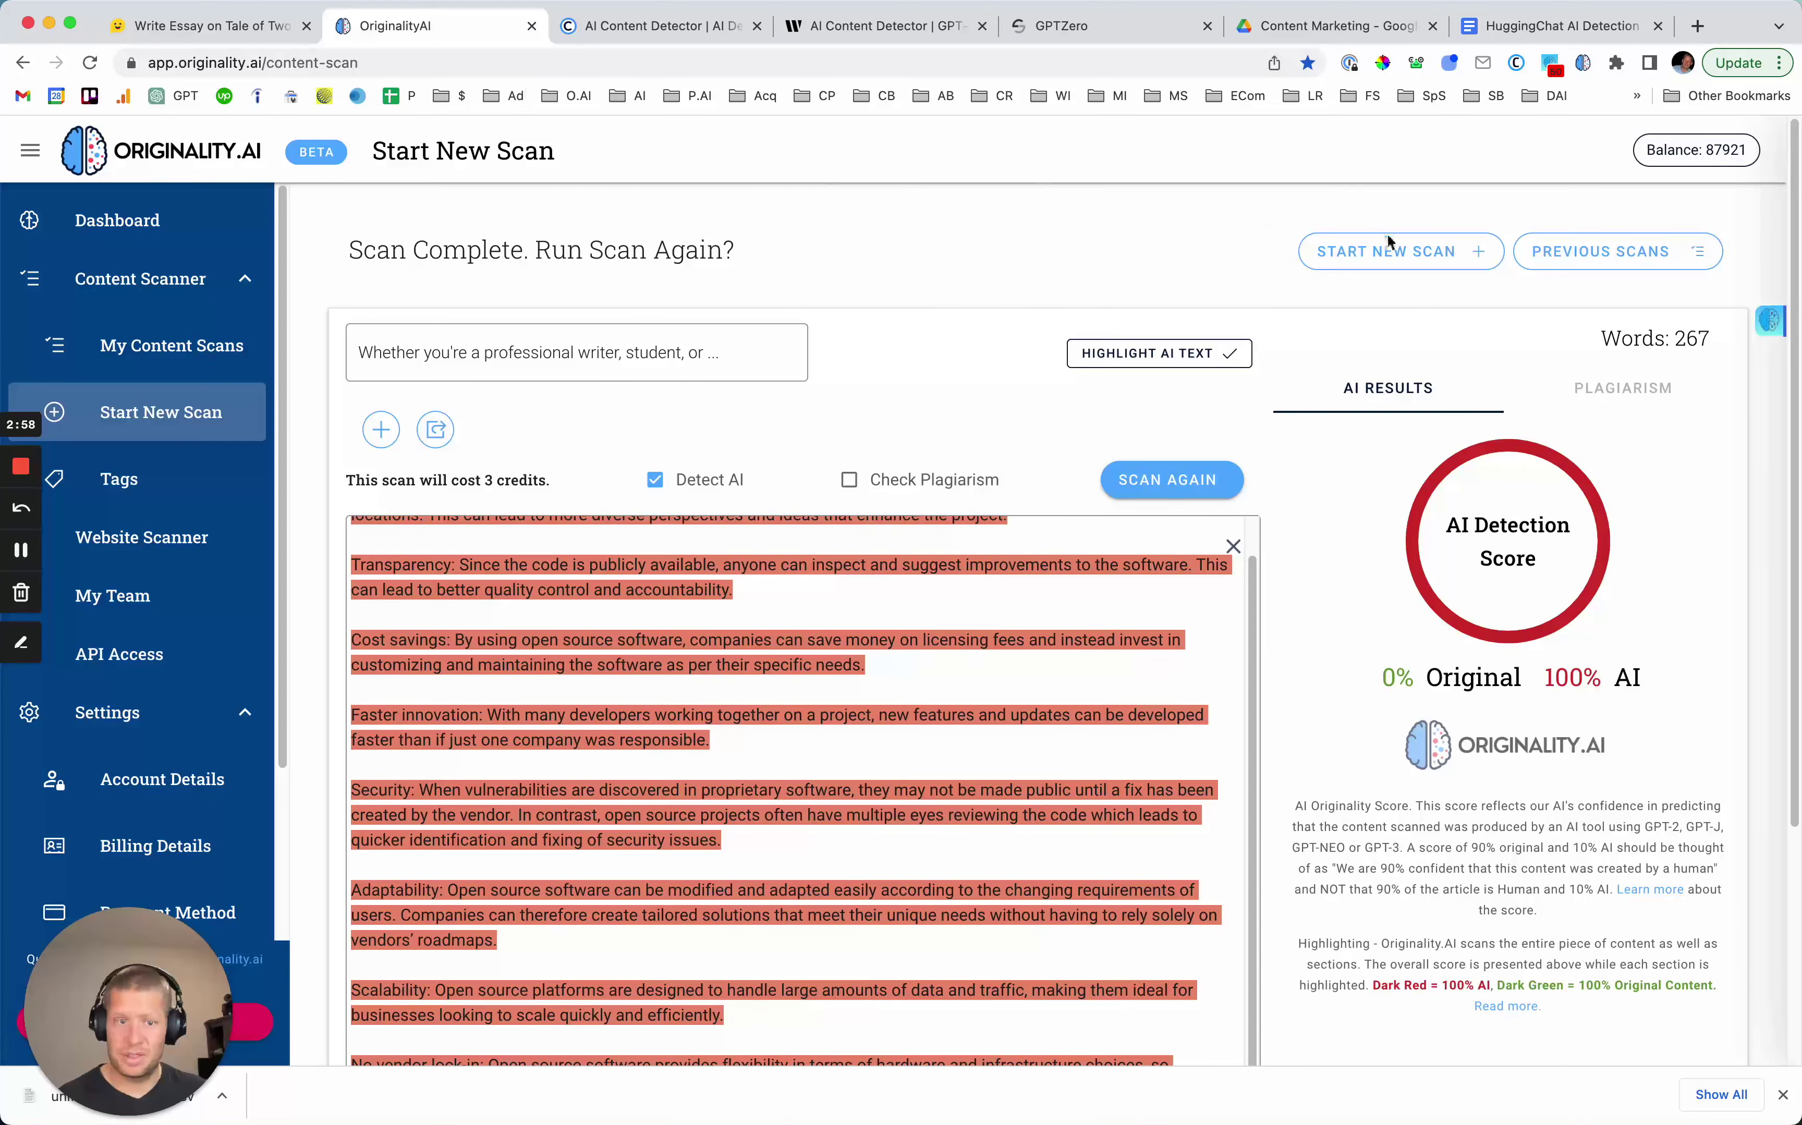
{"action": "left_click", "coordinate": [1391, 248]}
{"action": "left_click", "coordinate": [413, 589]}
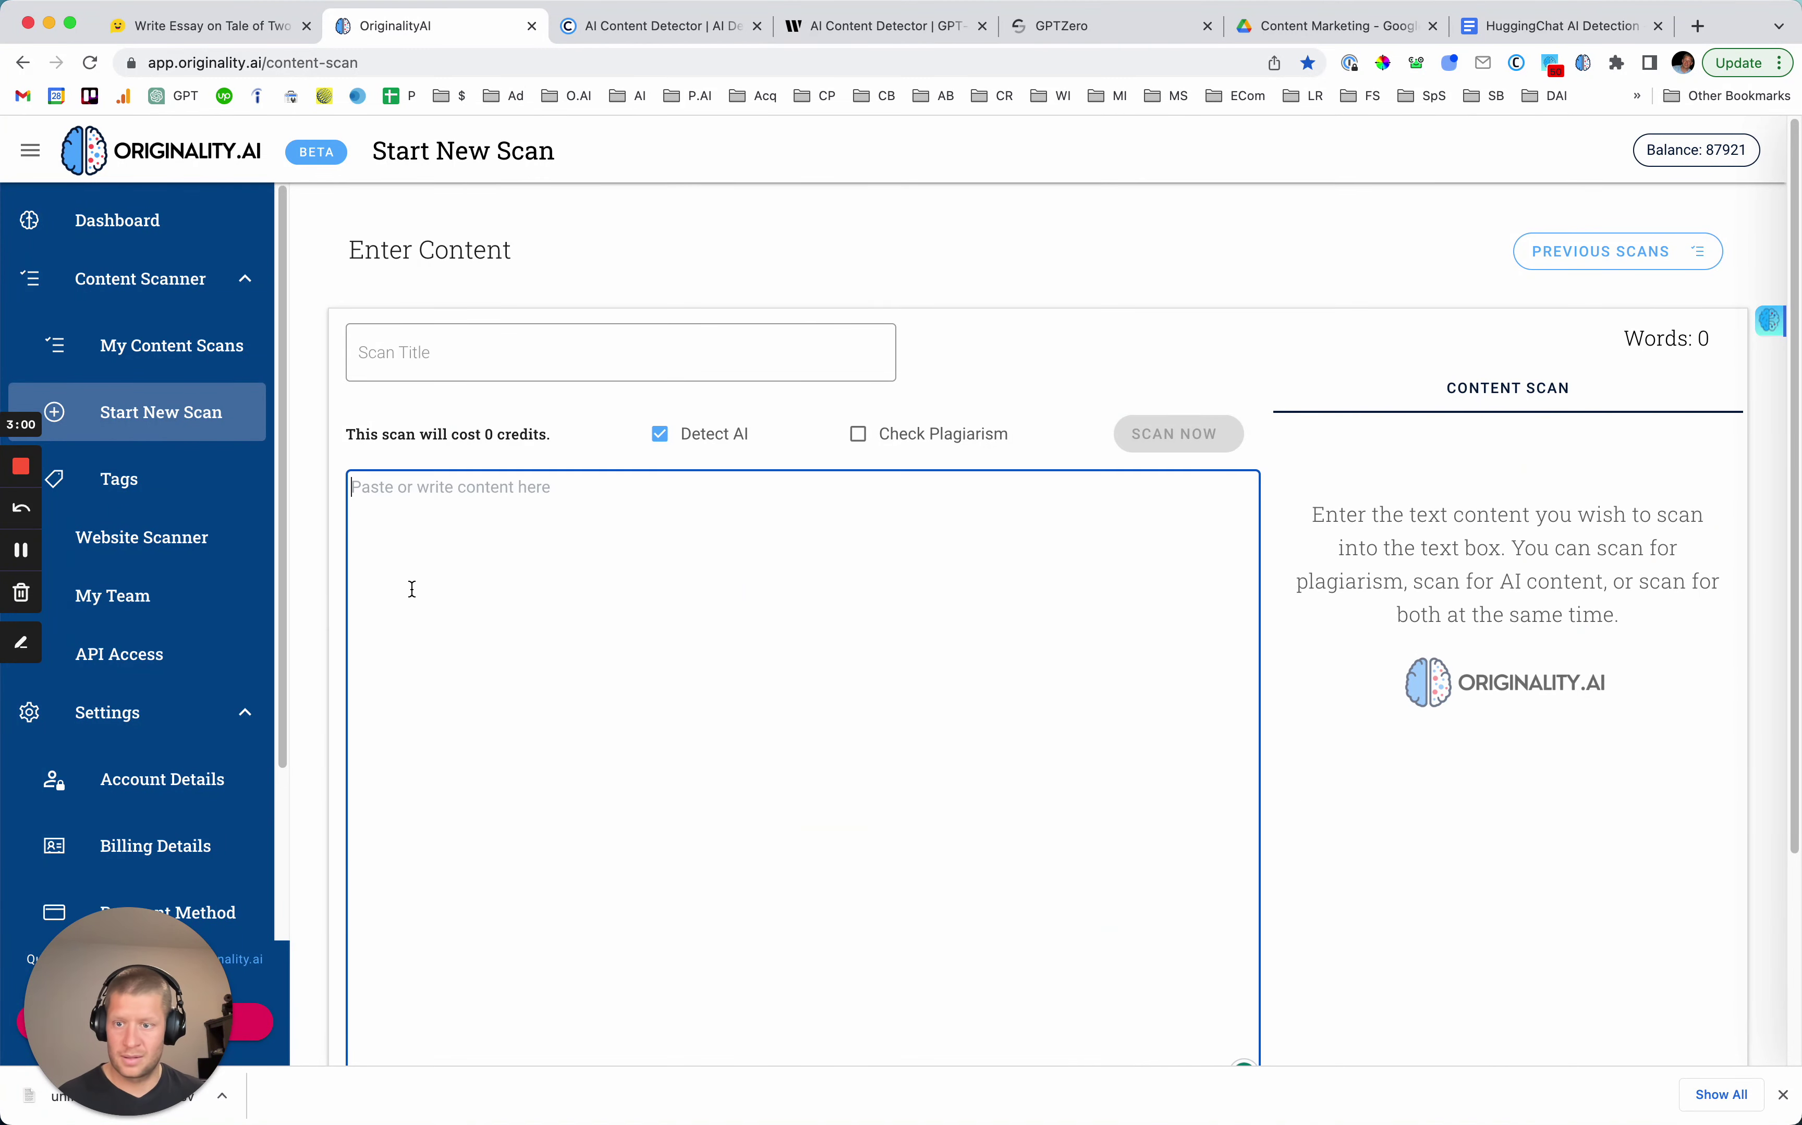
{"action": "key", "text": "super+v"}
{"action": "left_click", "coordinate": [1154, 439]}
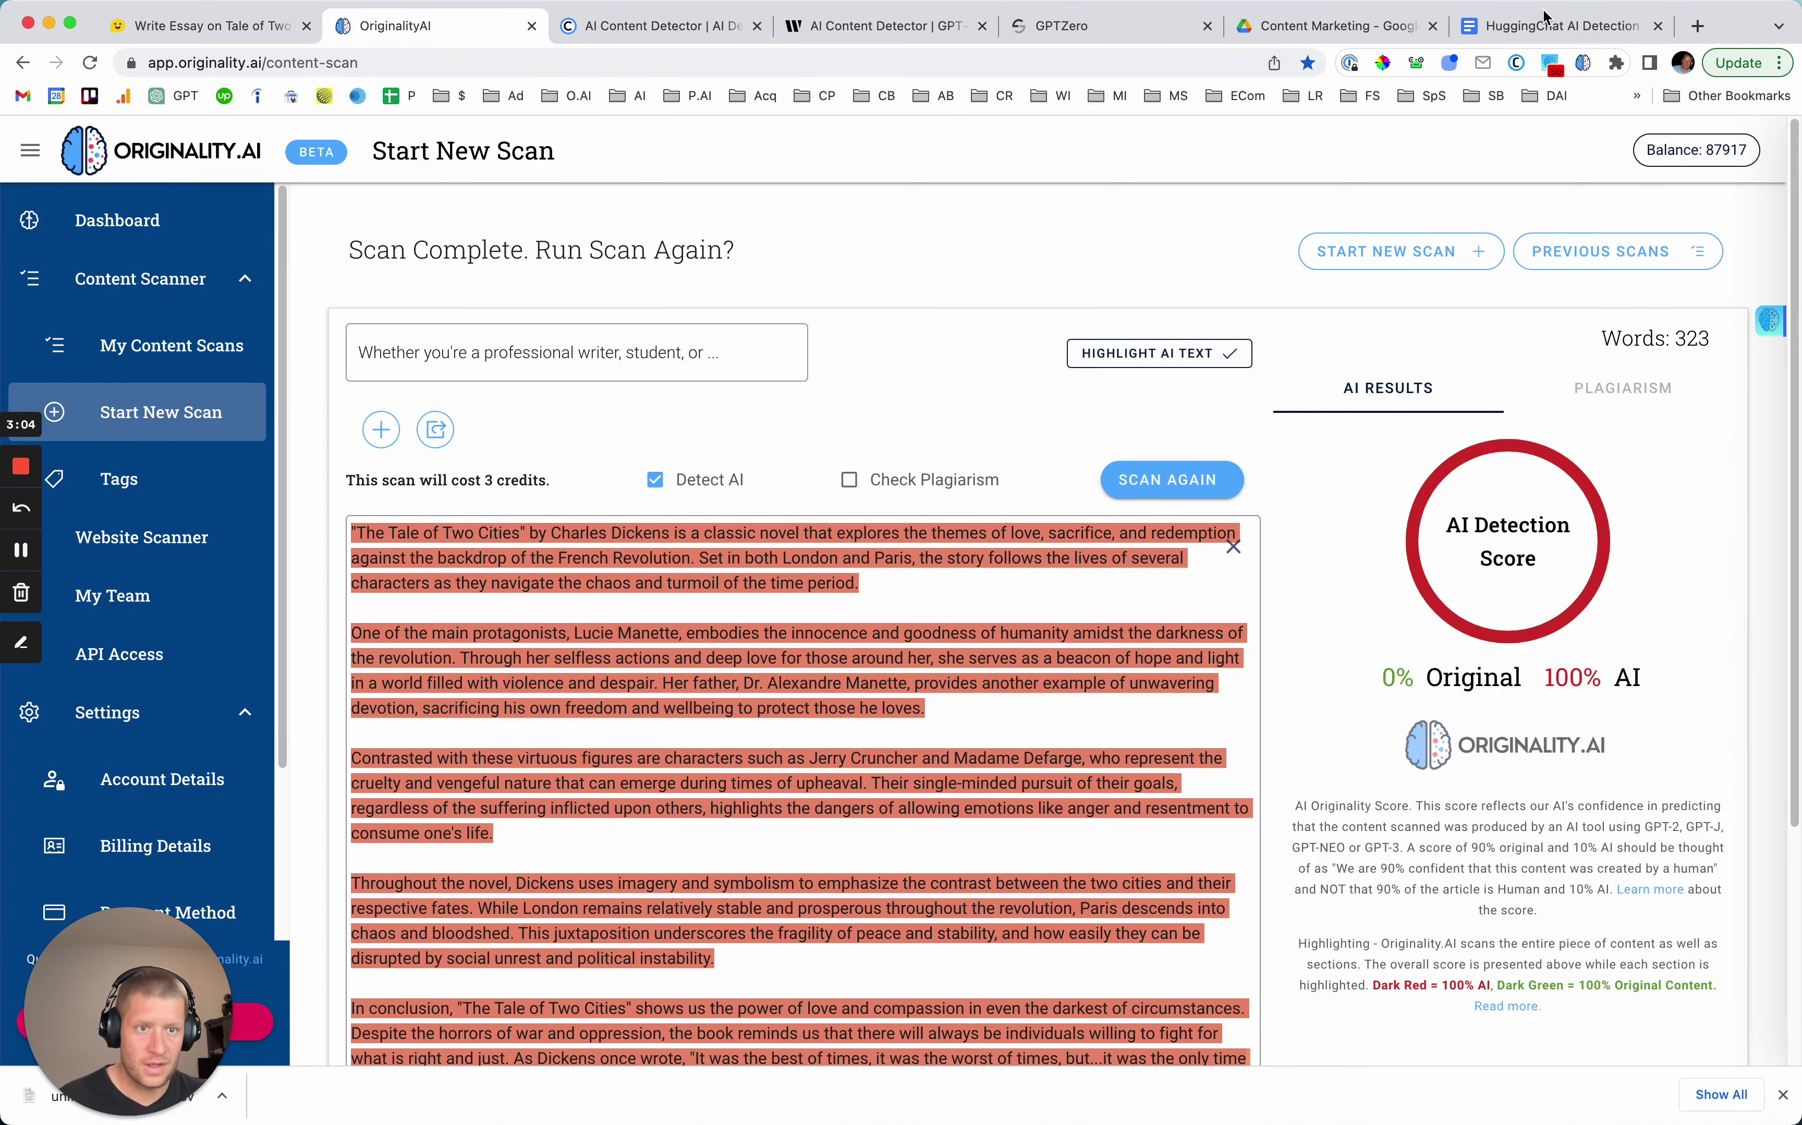
Return to the HuggingChat AI Detection document and enter 100% under Originality.AI in the second AI row.
{"action": "left_click", "coordinate": [1559, 26]}
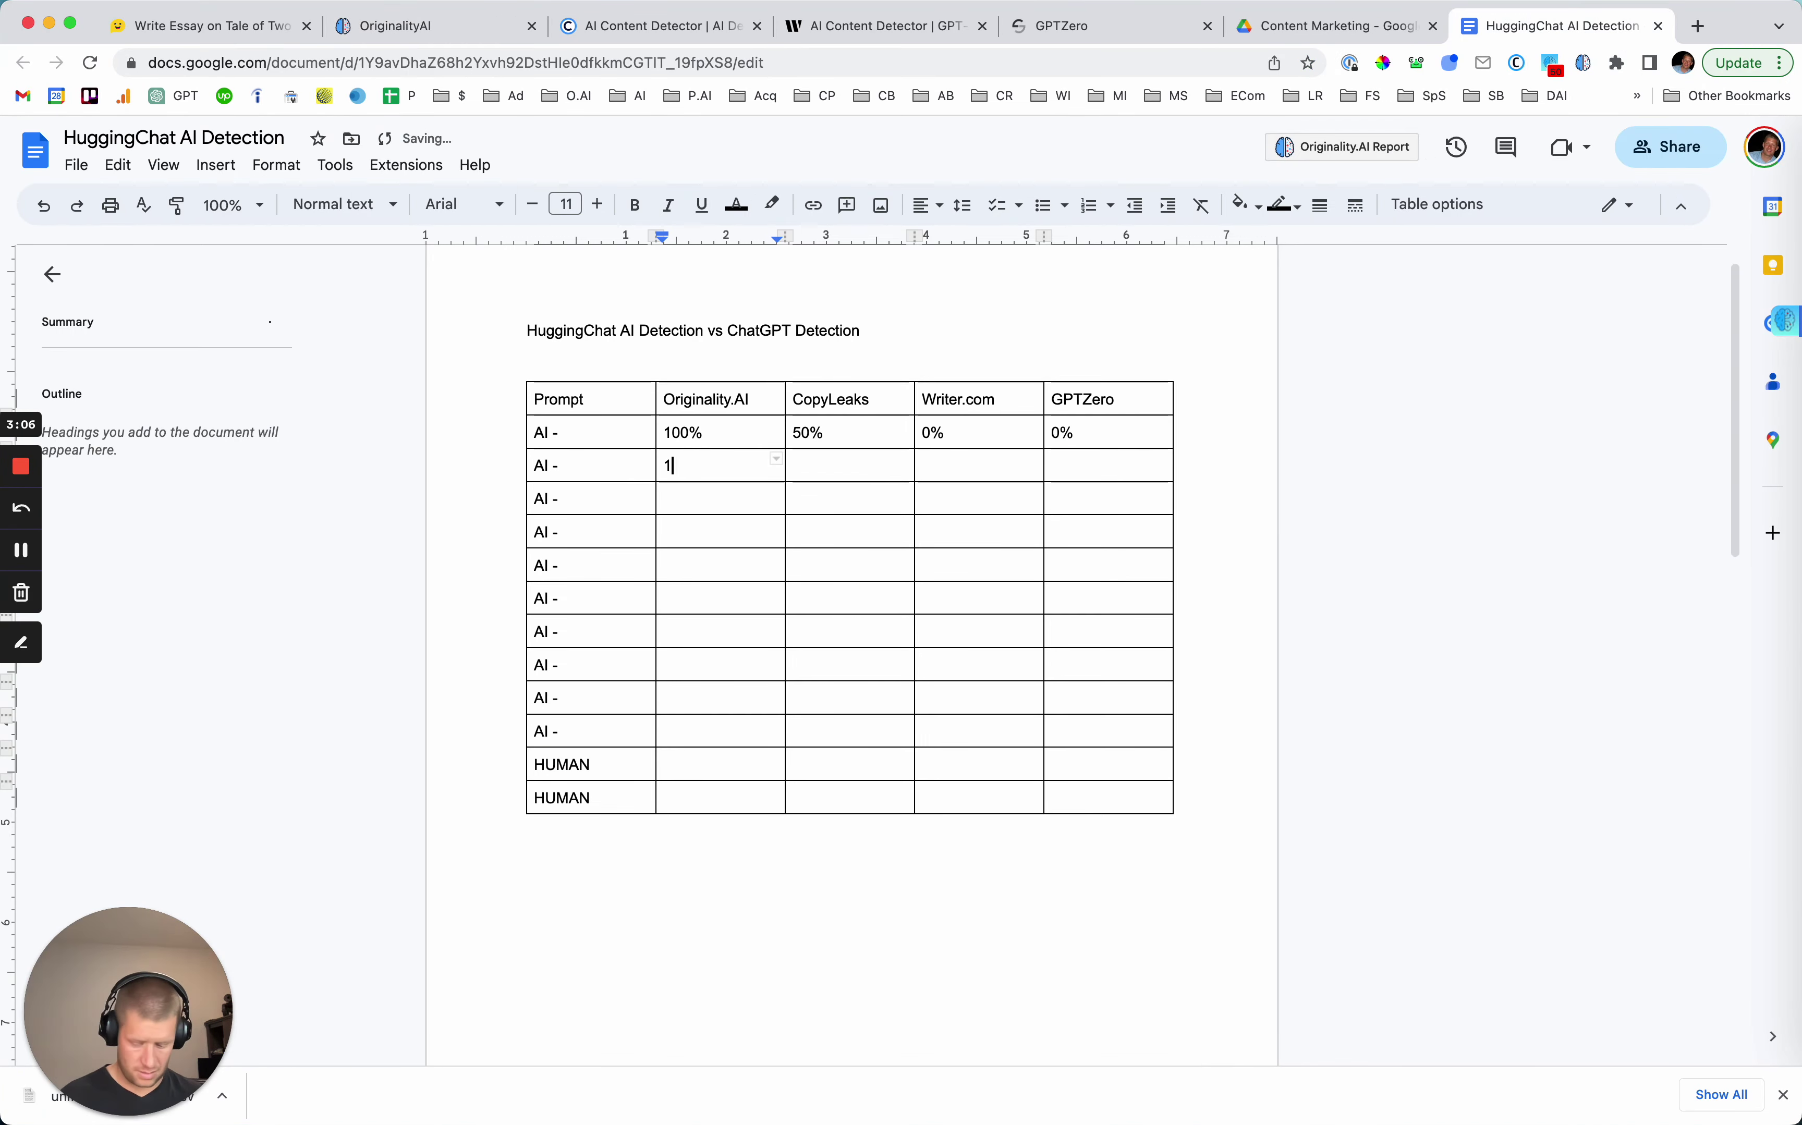
{"action": "type", "text": "100%"}
Switch to Copyleaks, clear the old text, check the pasted essay for AI content and review the highlighted passages.
{"action": "left_click", "coordinate": [658, 25]}
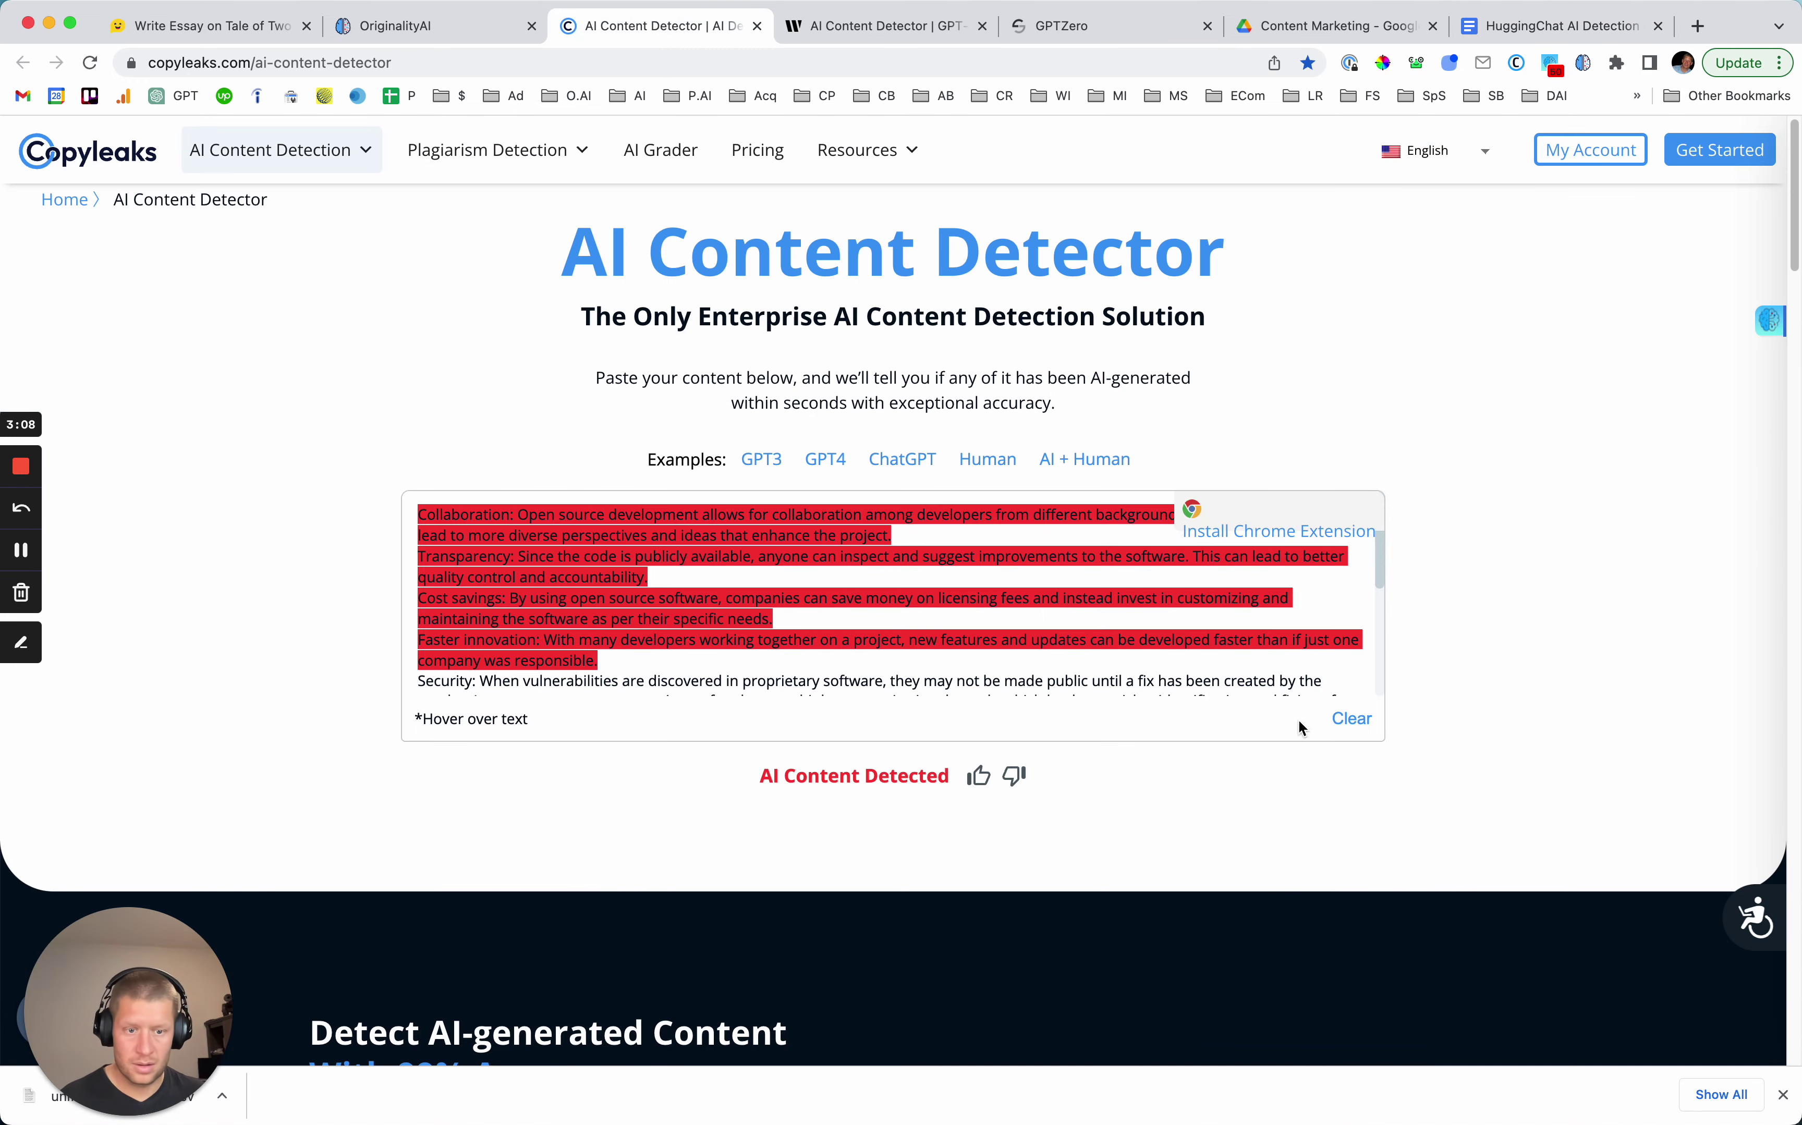
{"action": "left_click", "coordinate": [1351, 719]}
{"action": "left_click", "coordinate": [809, 563]}
{"action": "key", "text": "super+v"}
{"action": "left_click", "coordinate": [867, 795]}
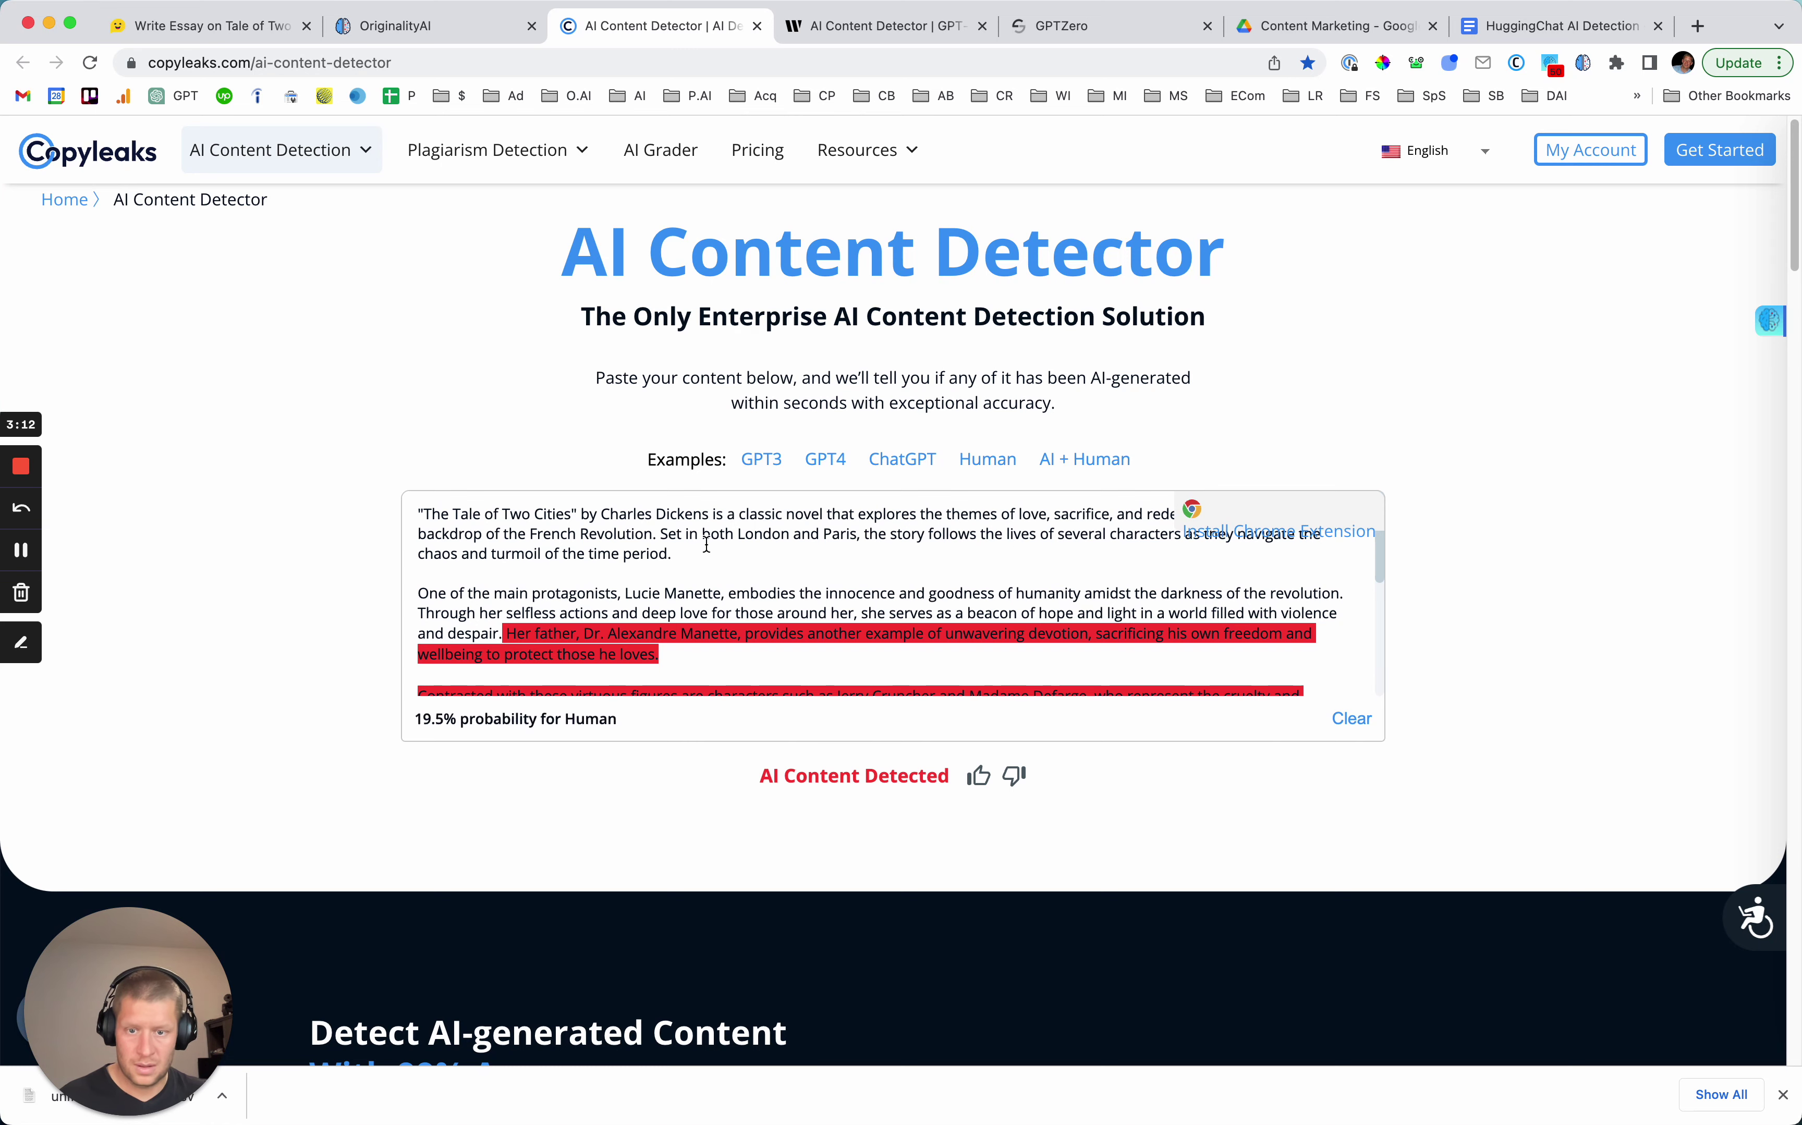
{"action": "scroll", "coordinate": [745, 595], "scroll_direction": "down", "scroll_amount": 10}
{"action": "scroll", "coordinate": [716, 429], "scroll_direction": "up", "scroll_amount": 10}
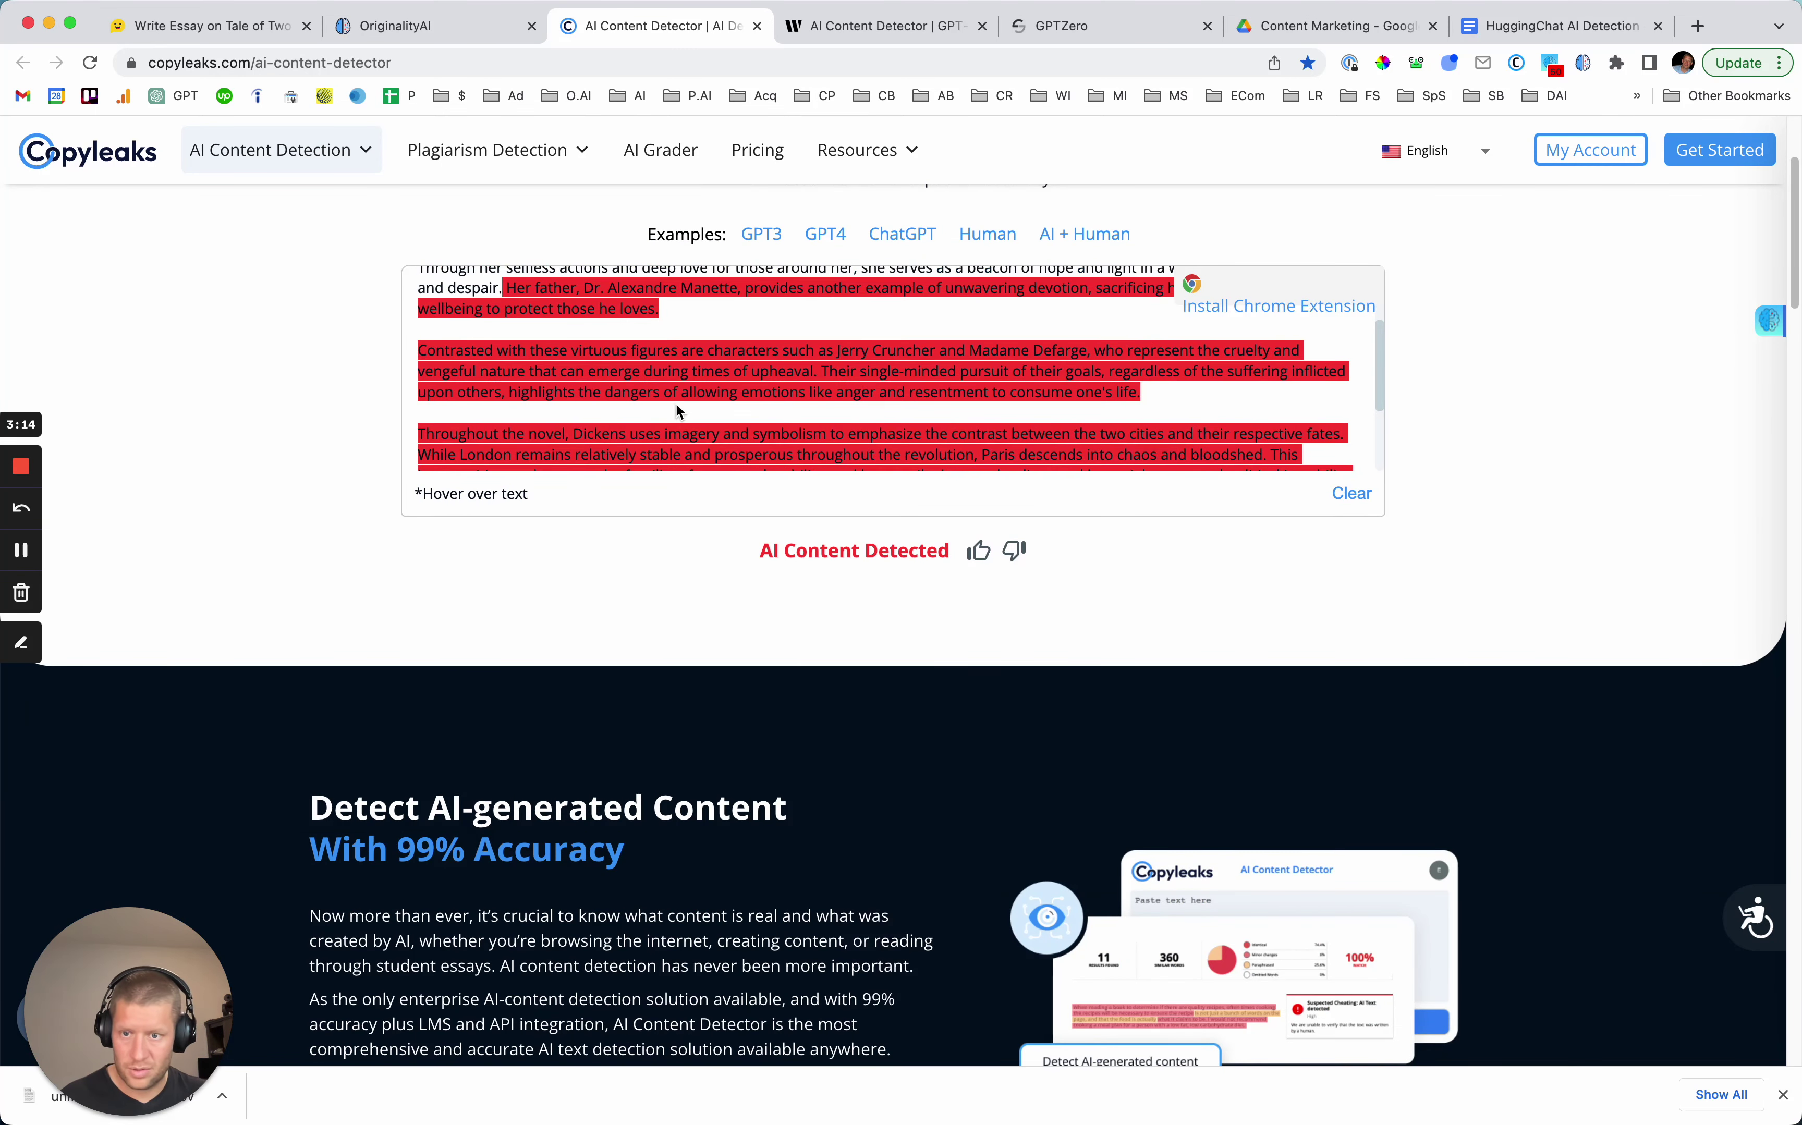
Return to the HuggingChat AI Detection document and place the cursor under CopyLeaks in the second AI row.
{"action": "left_click", "coordinate": [1533, 26]}
{"action": "left_click", "coordinate": [833, 466]}
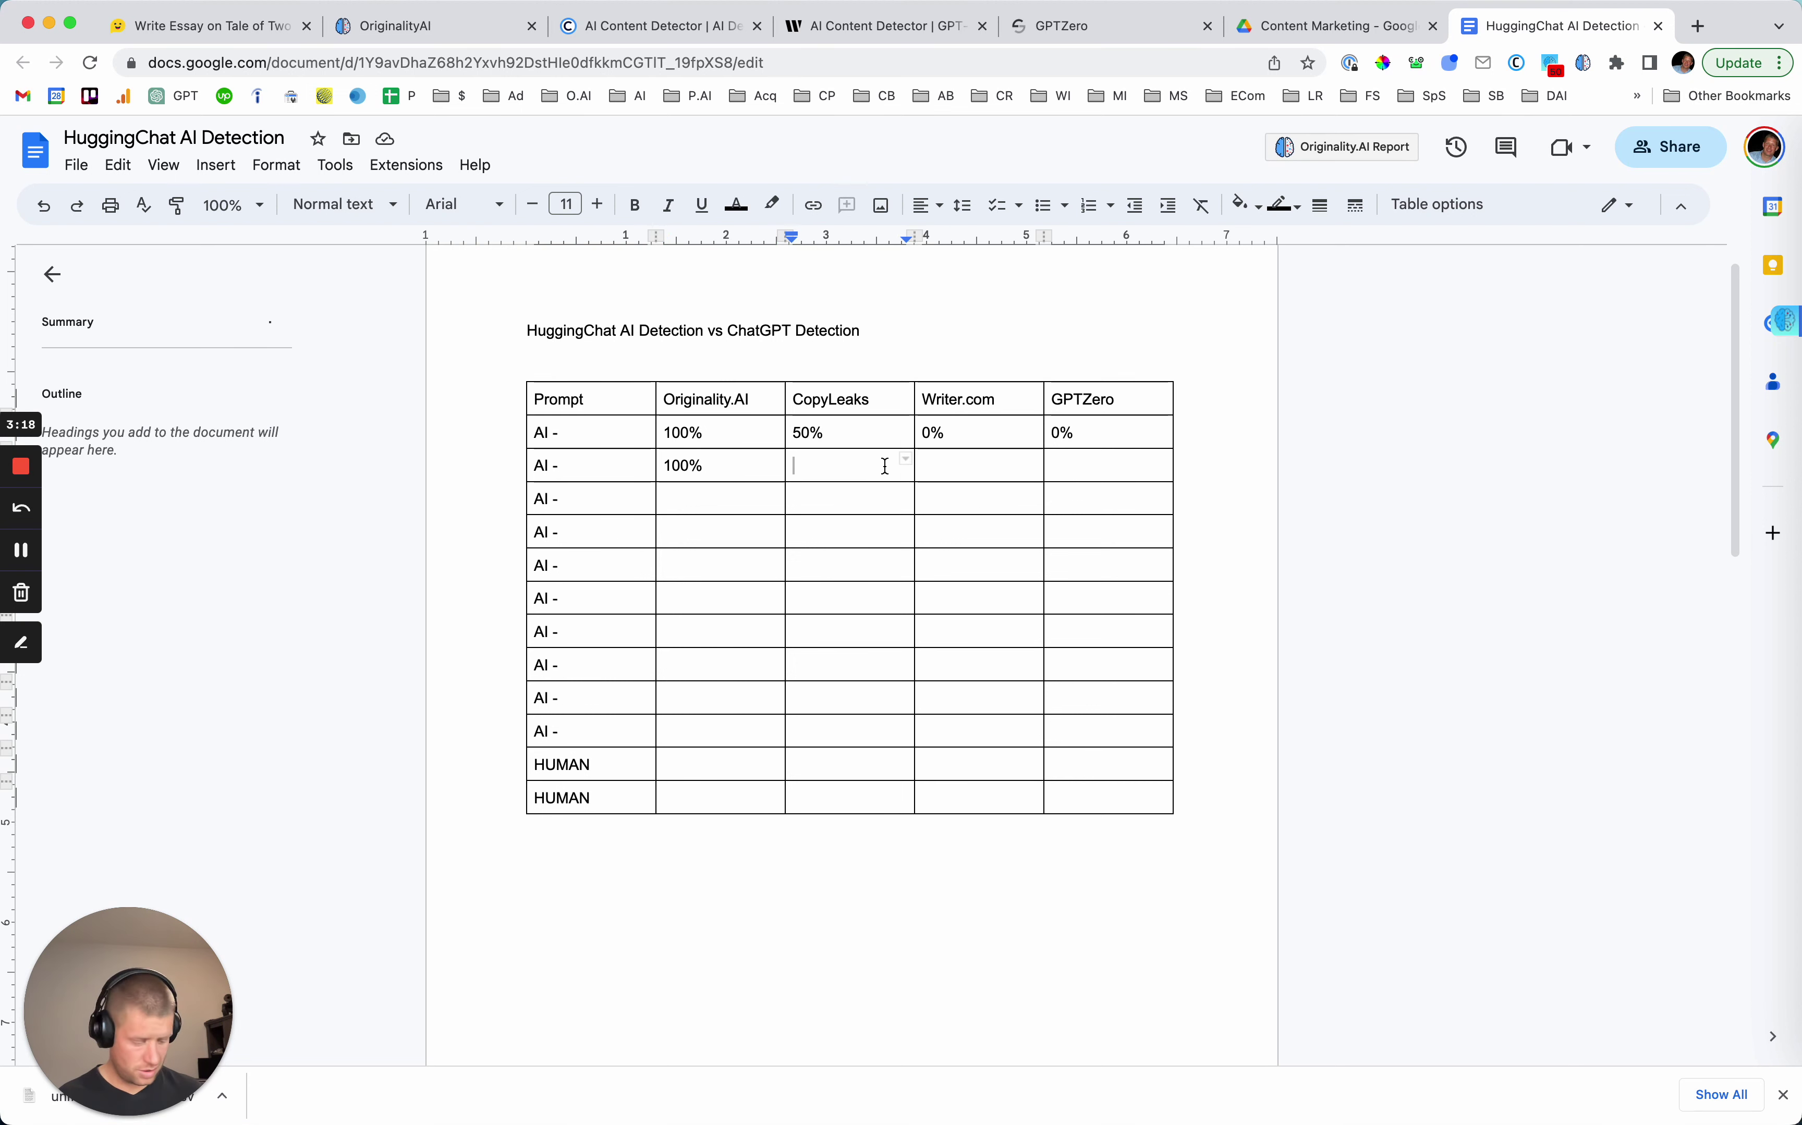
{"action": "type", "text": "AI"}
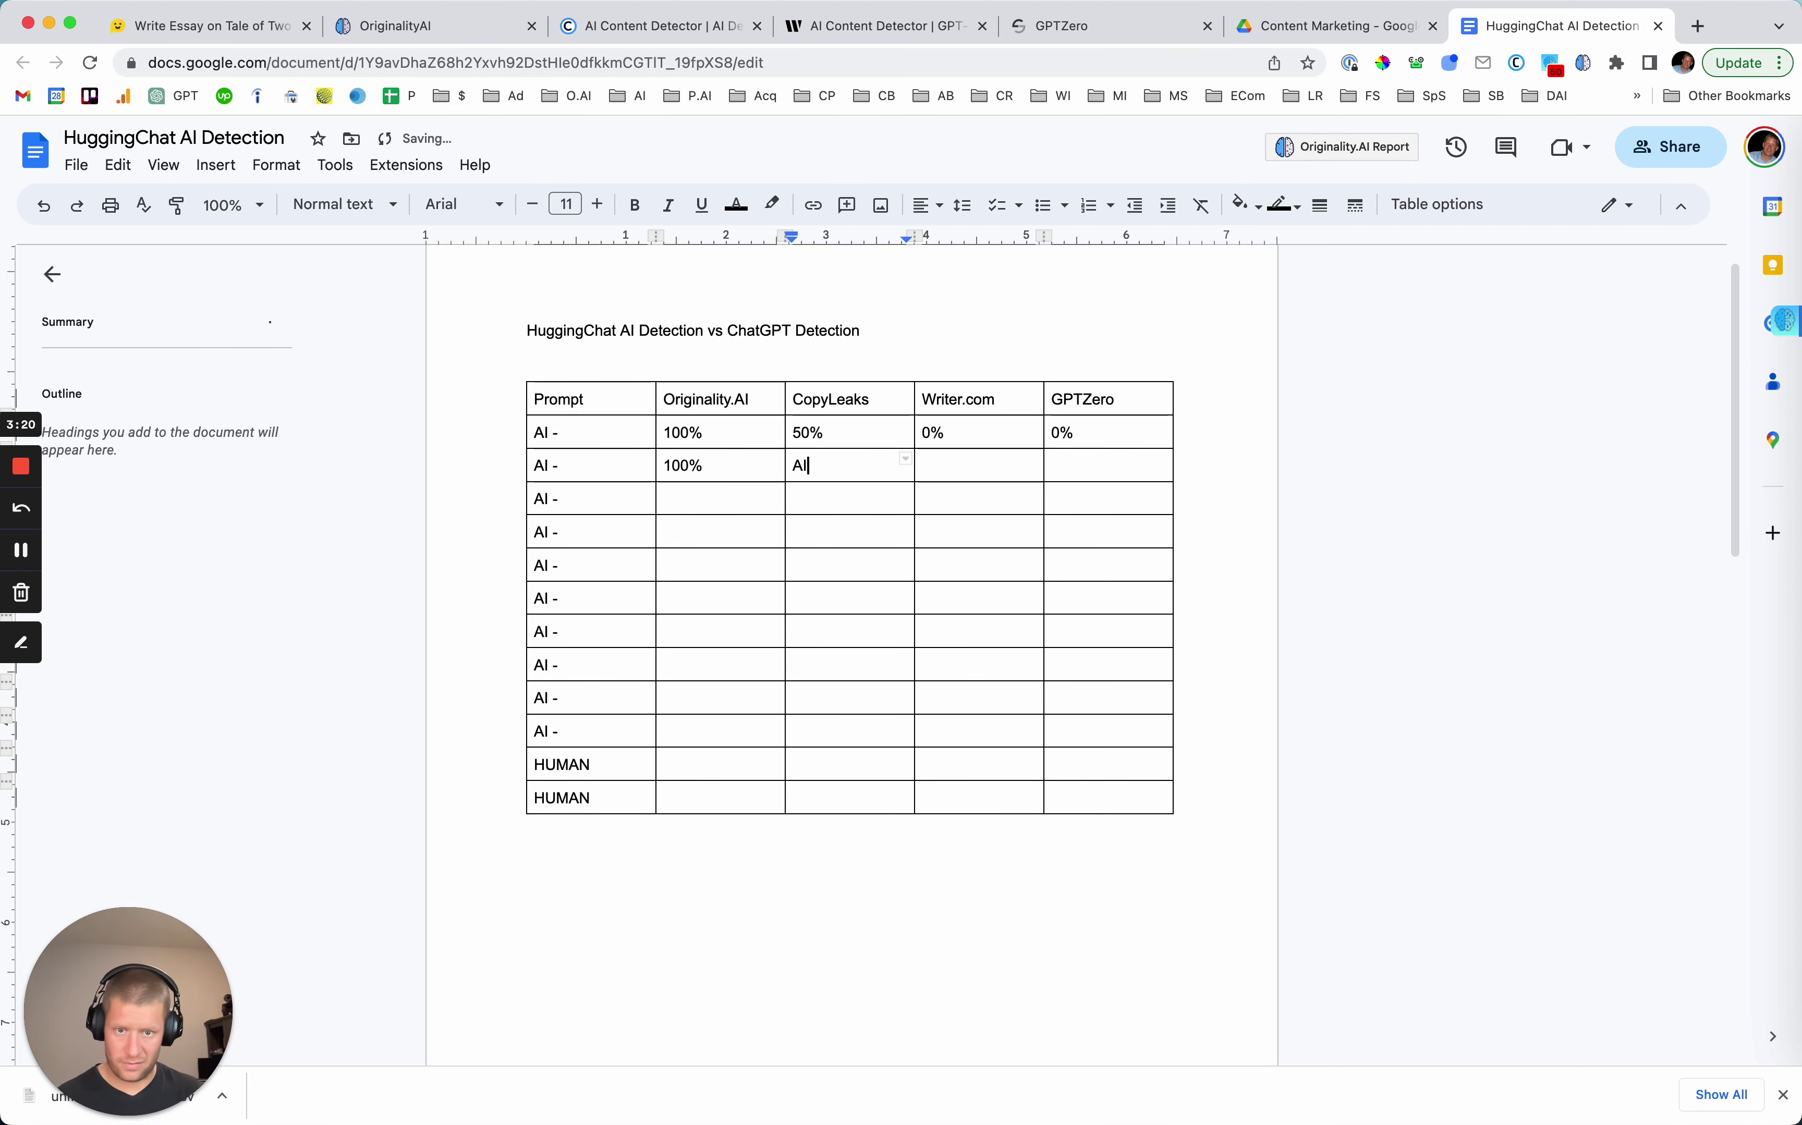
{"action": "key", "text": "BackSpace"}
{"action": "key", "text": "BackSpace"}
Enter 90% under CopyLeaks in the second AI row and move to the adjacent Writer.com cell.
{"action": "type", "text": "90%"}
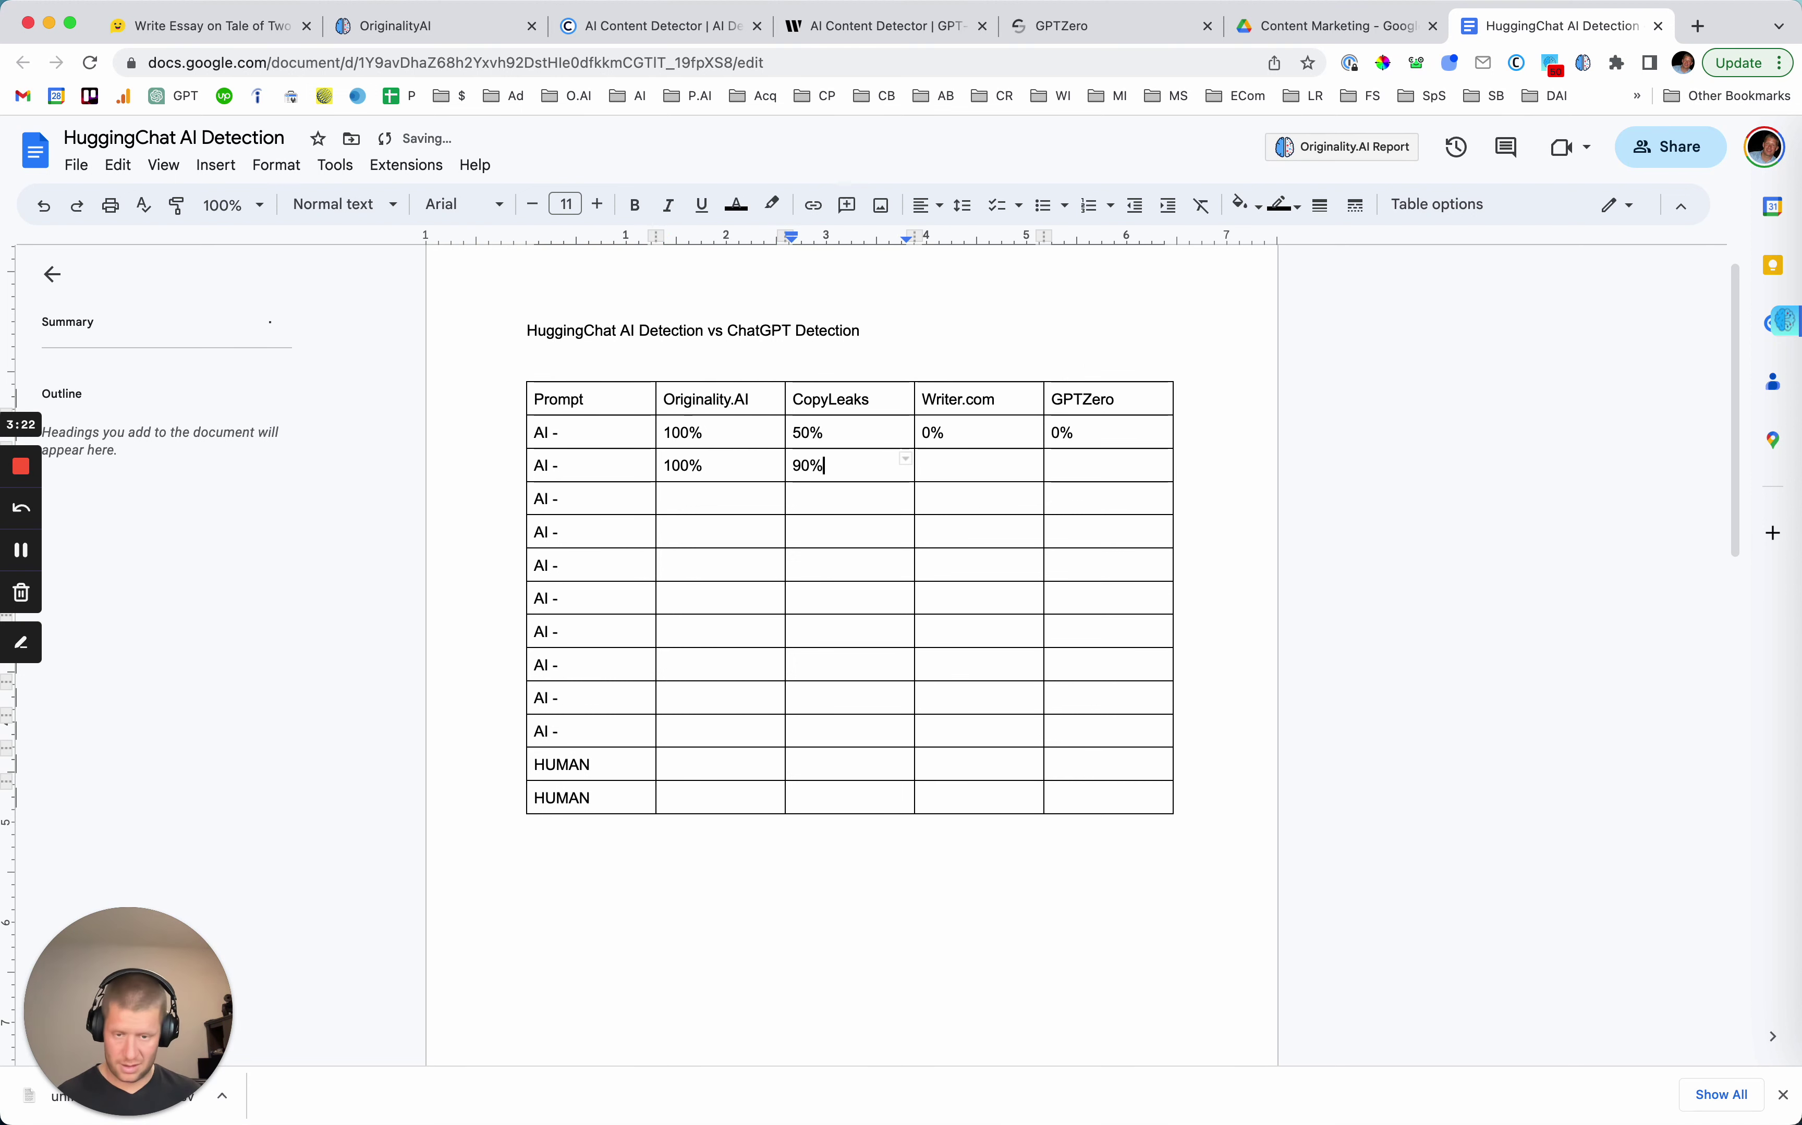
{"action": "key", "text": "Tab"}
Switch to Writer's AI Content Detector and replace the previous text with the copied essay.
{"action": "left_click", "coordinate": [863, 27]}
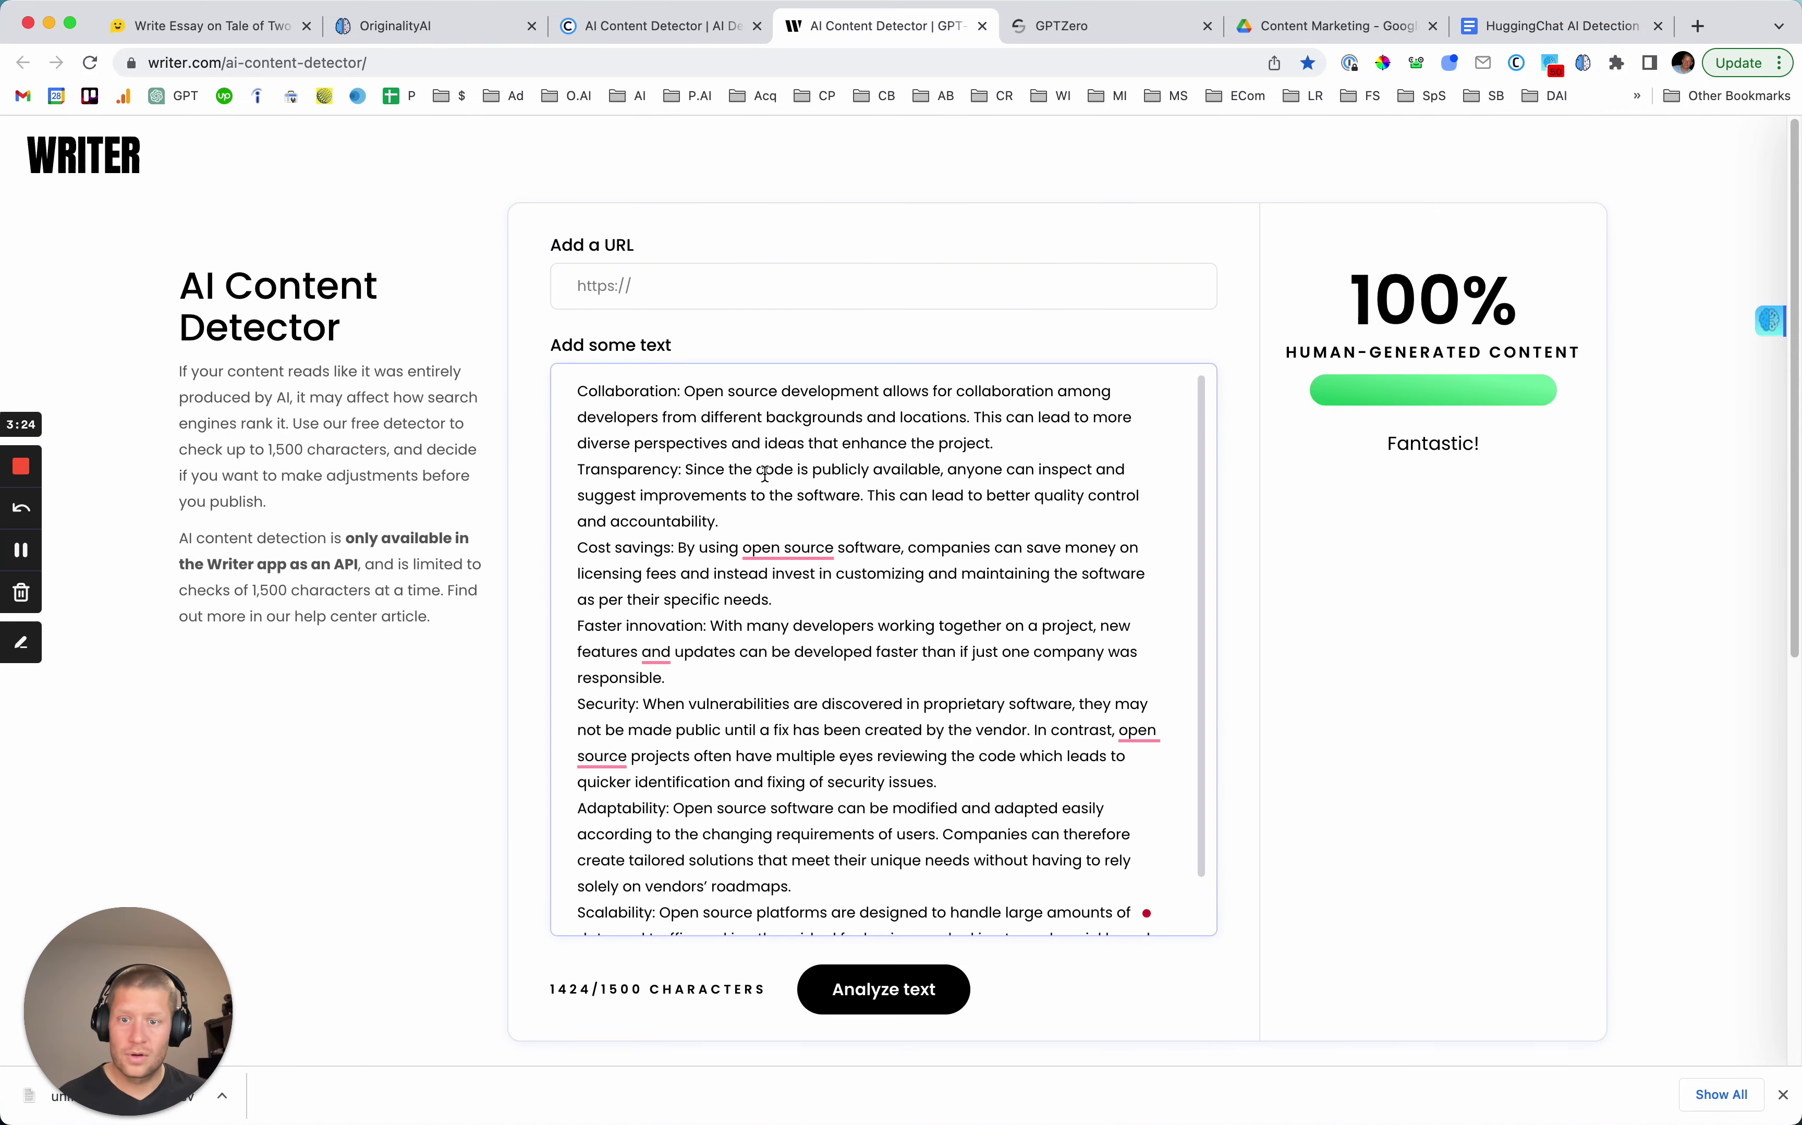
{"action": "scroll", "coordinate": [1008, 783], "scroll_direction": "down", "scroll_amount": 2}
{"action": "key", "text": "super+a"}
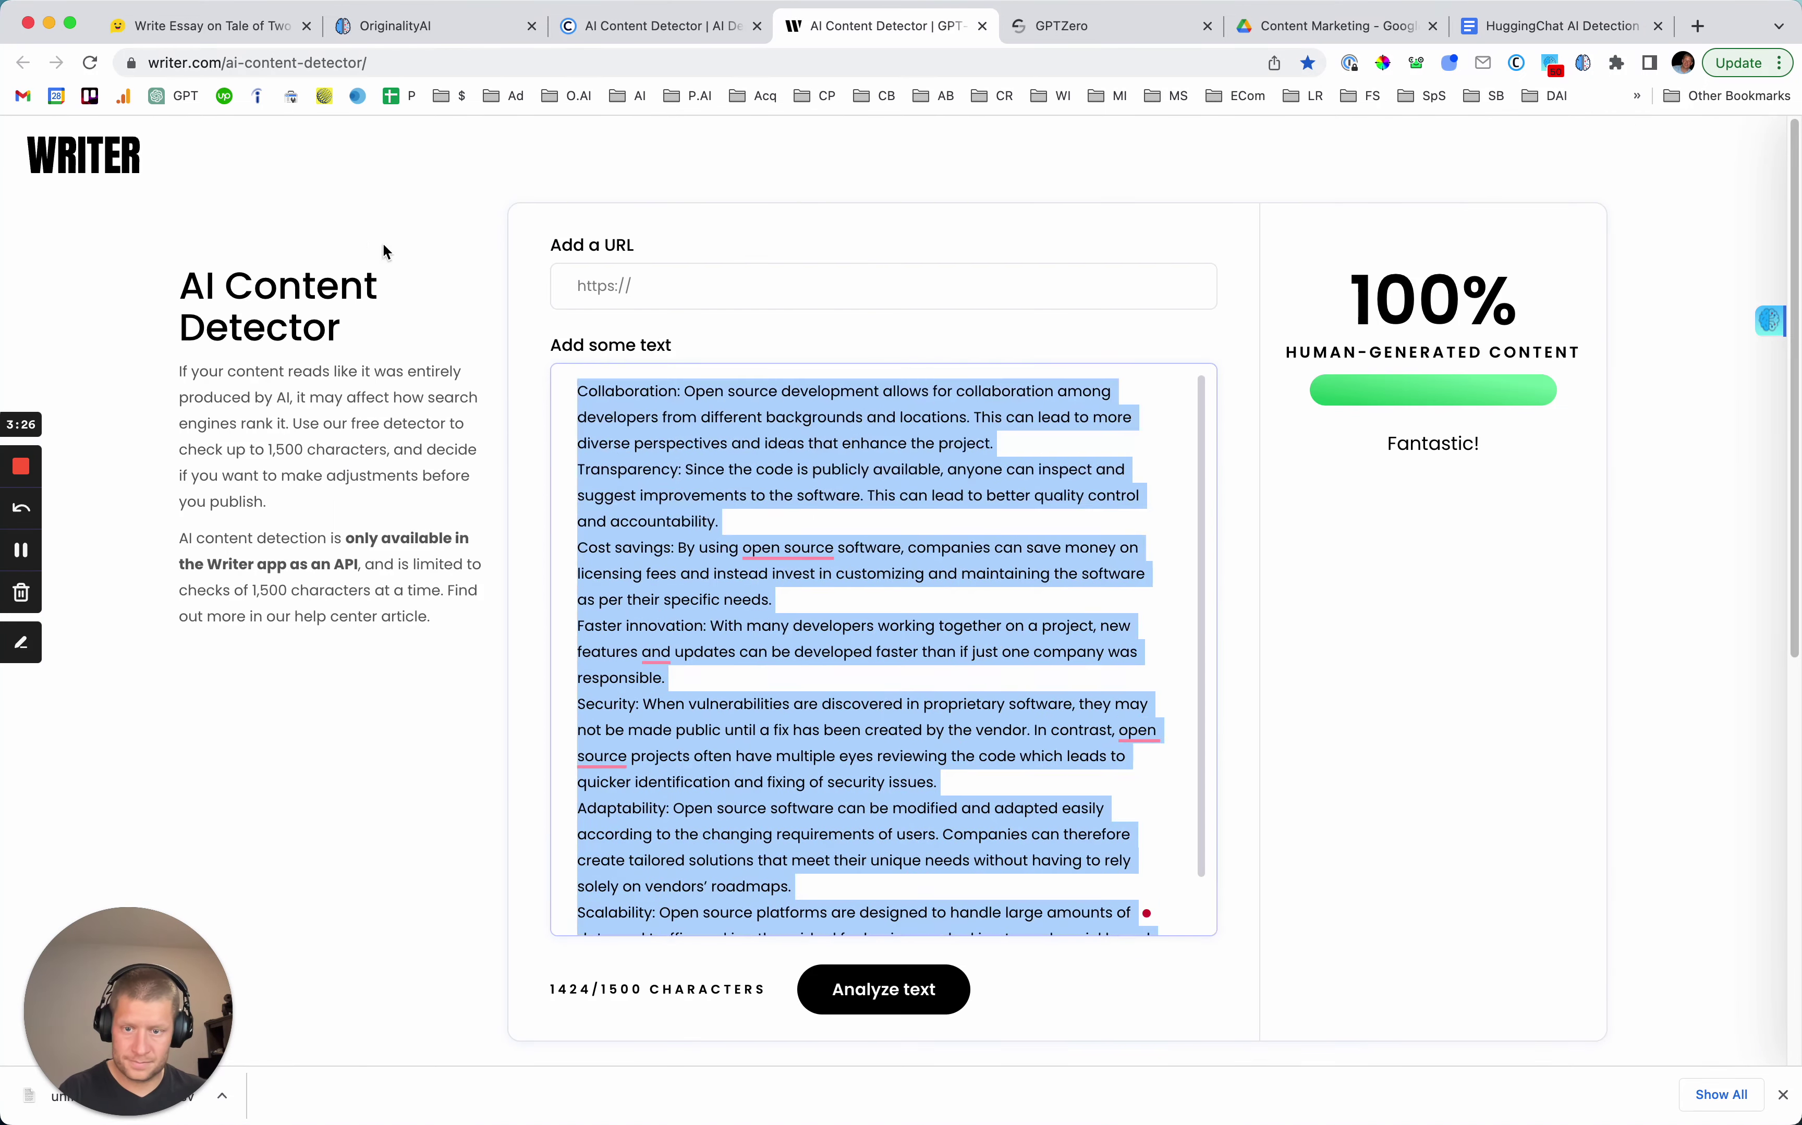
{"action": "key", "text": "BackSpace"}
{"action": "key", "text": "super+v"}
Delete the essay's last two paragraphs to fit the 1,500-character limit and analyze the remaining text.
{"action": "left_click_drag", "start_coordinate": [647, 735], "coordinate": [953, 998]}
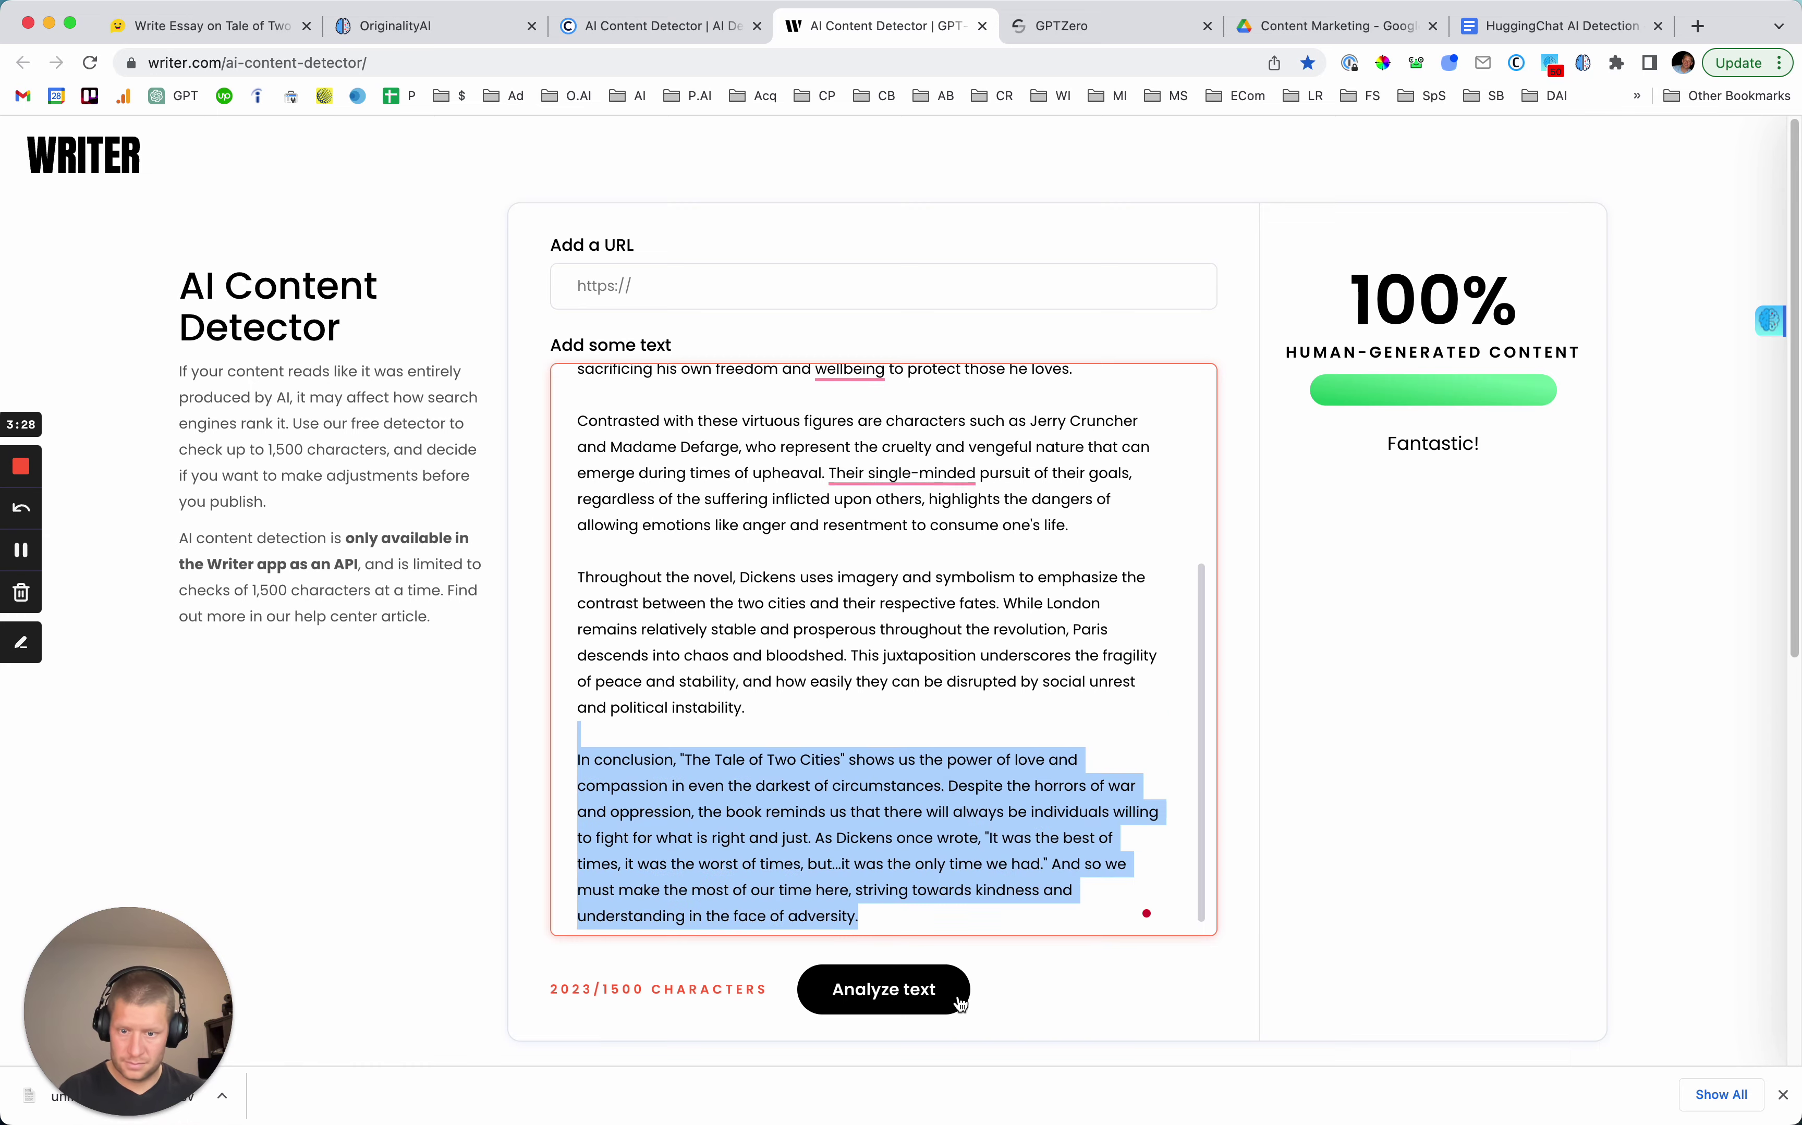
{"action": "key", "text": "BackSpace"}
{"action": "scroll", "coordinate": [836, 781], "scroll_direction": "down", "scroll_amount": 2}
{"action": "left_click_drag", "start_coordinate": [759, 797], "coordinate": [577, 667]}
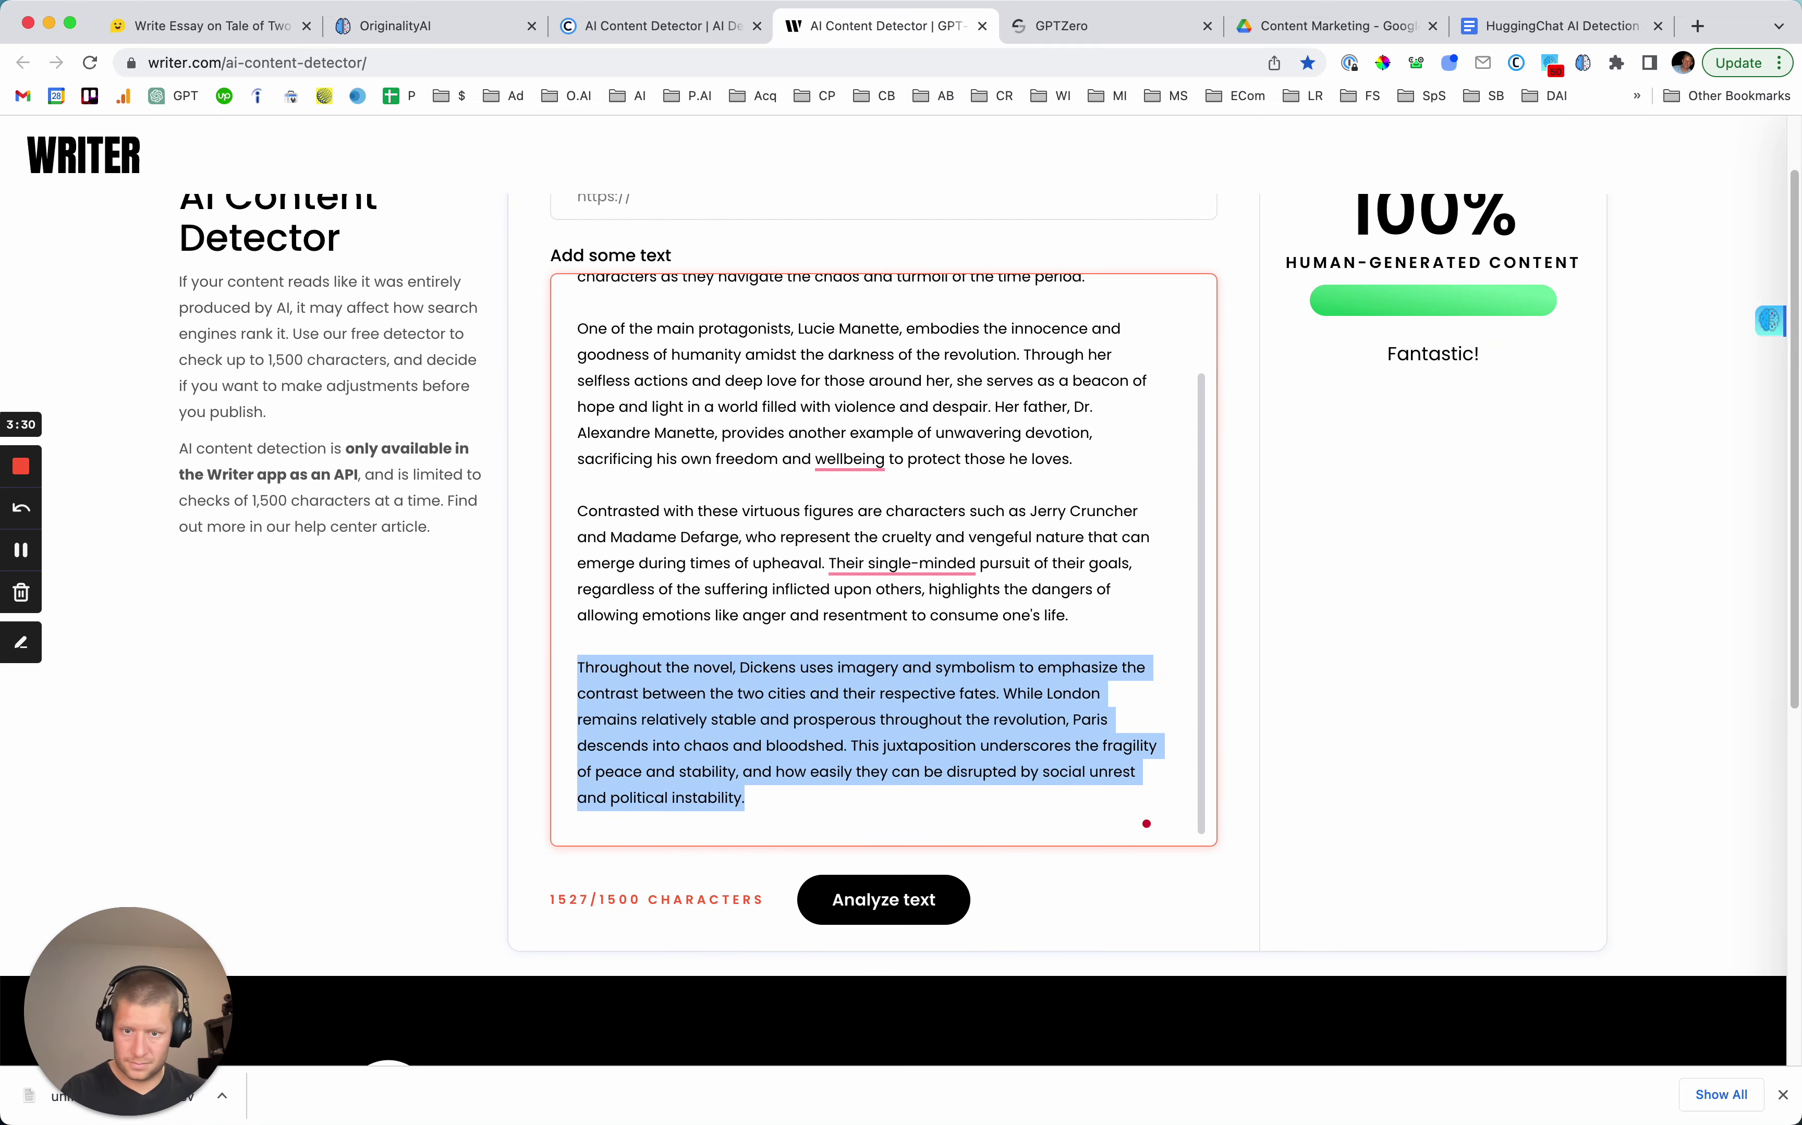
{"action": "key", "text": "BackSpace"}
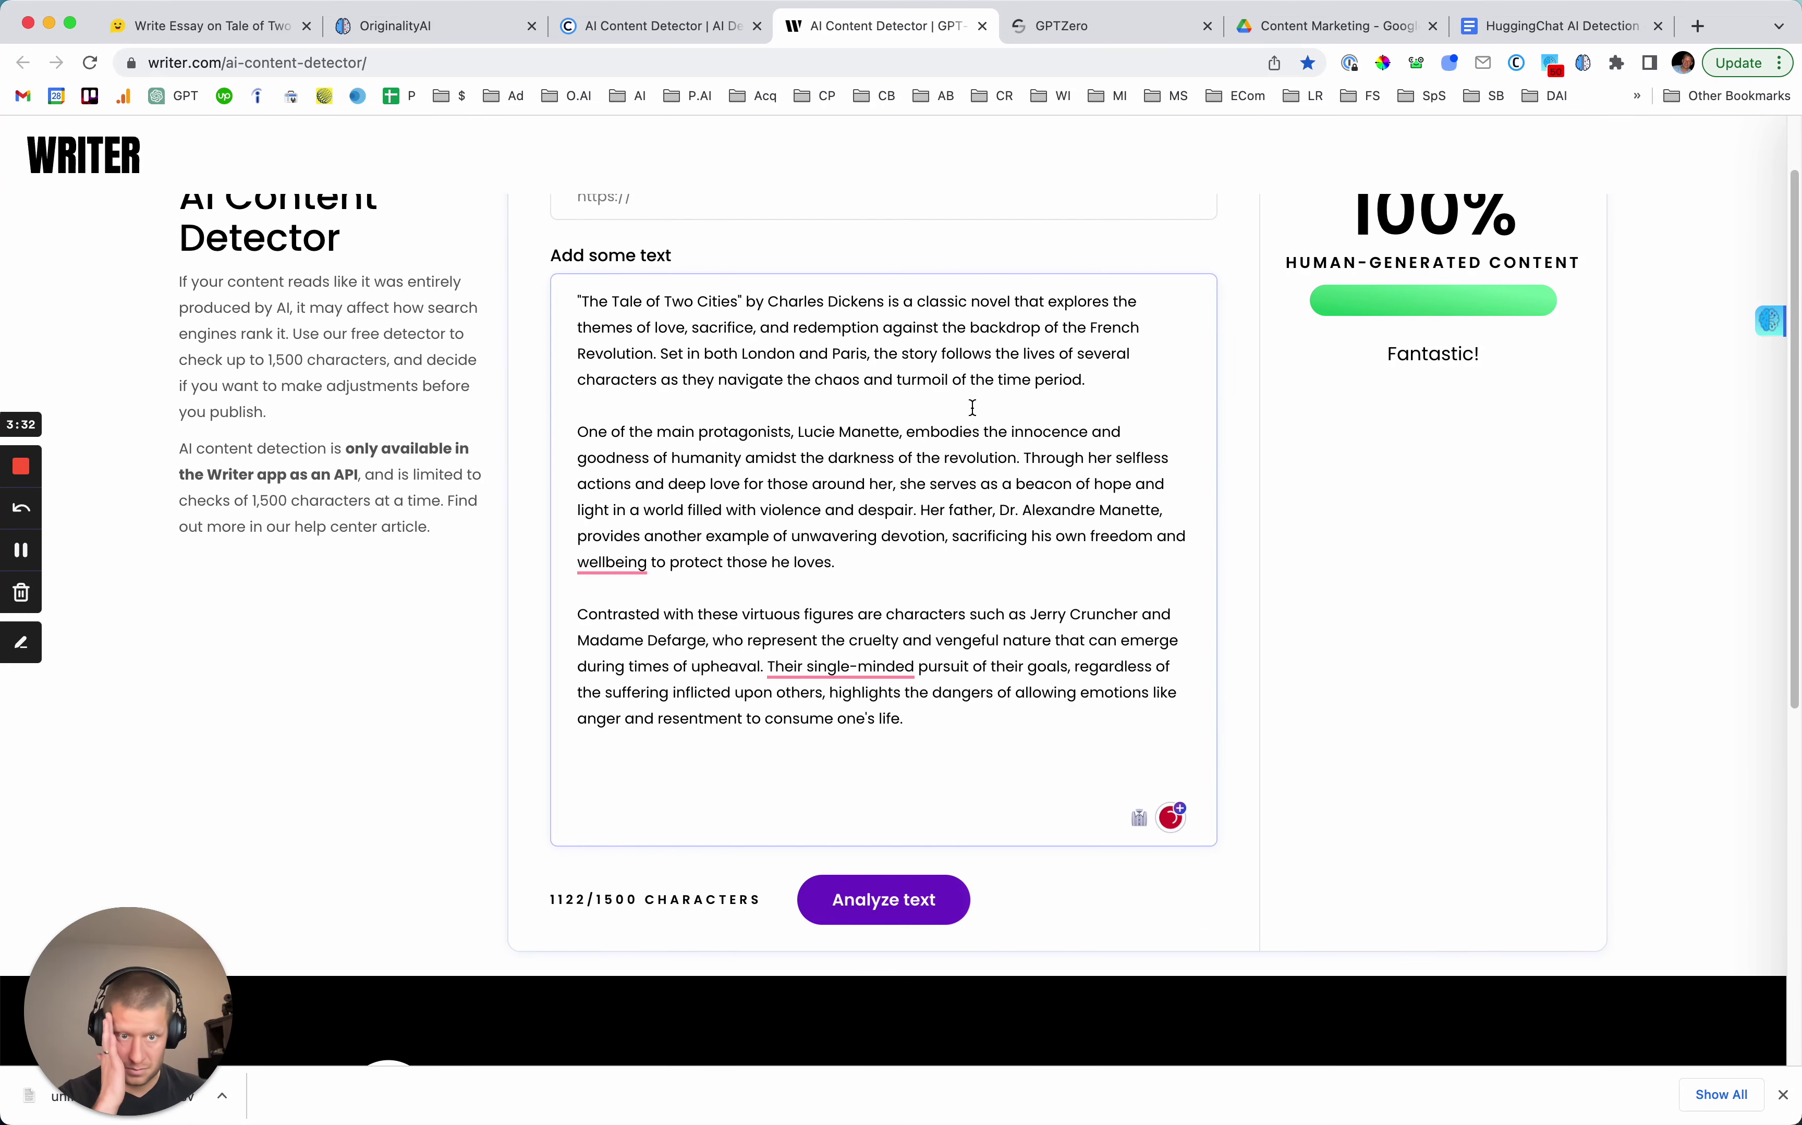
{"action": "left_click", "coordinate": [845, 900]}
{"action": "scroll", "coordinate": [925, 784], "scroll_direction": "up", "scroll_amount": 2}
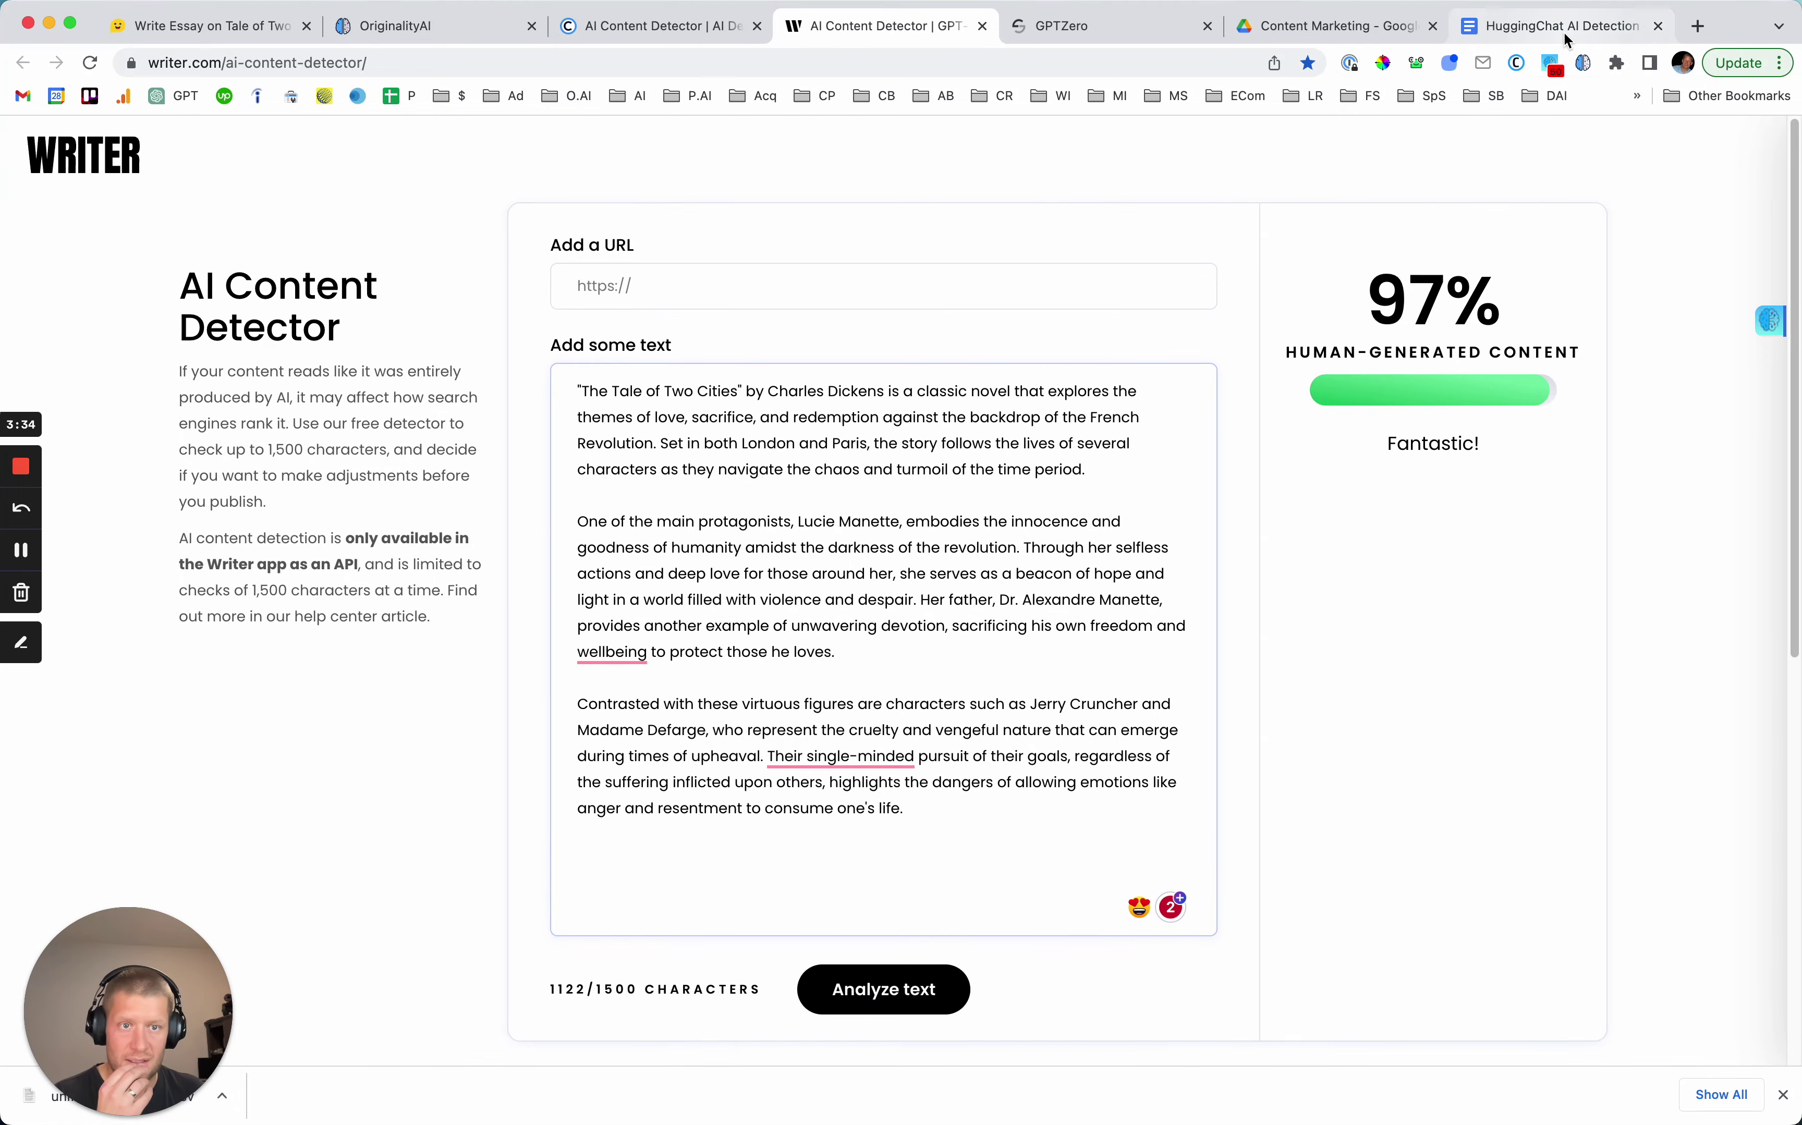
Return to the HuggingChat AI Detection document and enter 3% under Writer.com in the second AI row.
{"action": "left_click", "coordinate": [1563, 31]}
{"action": "type", "text": "3"}
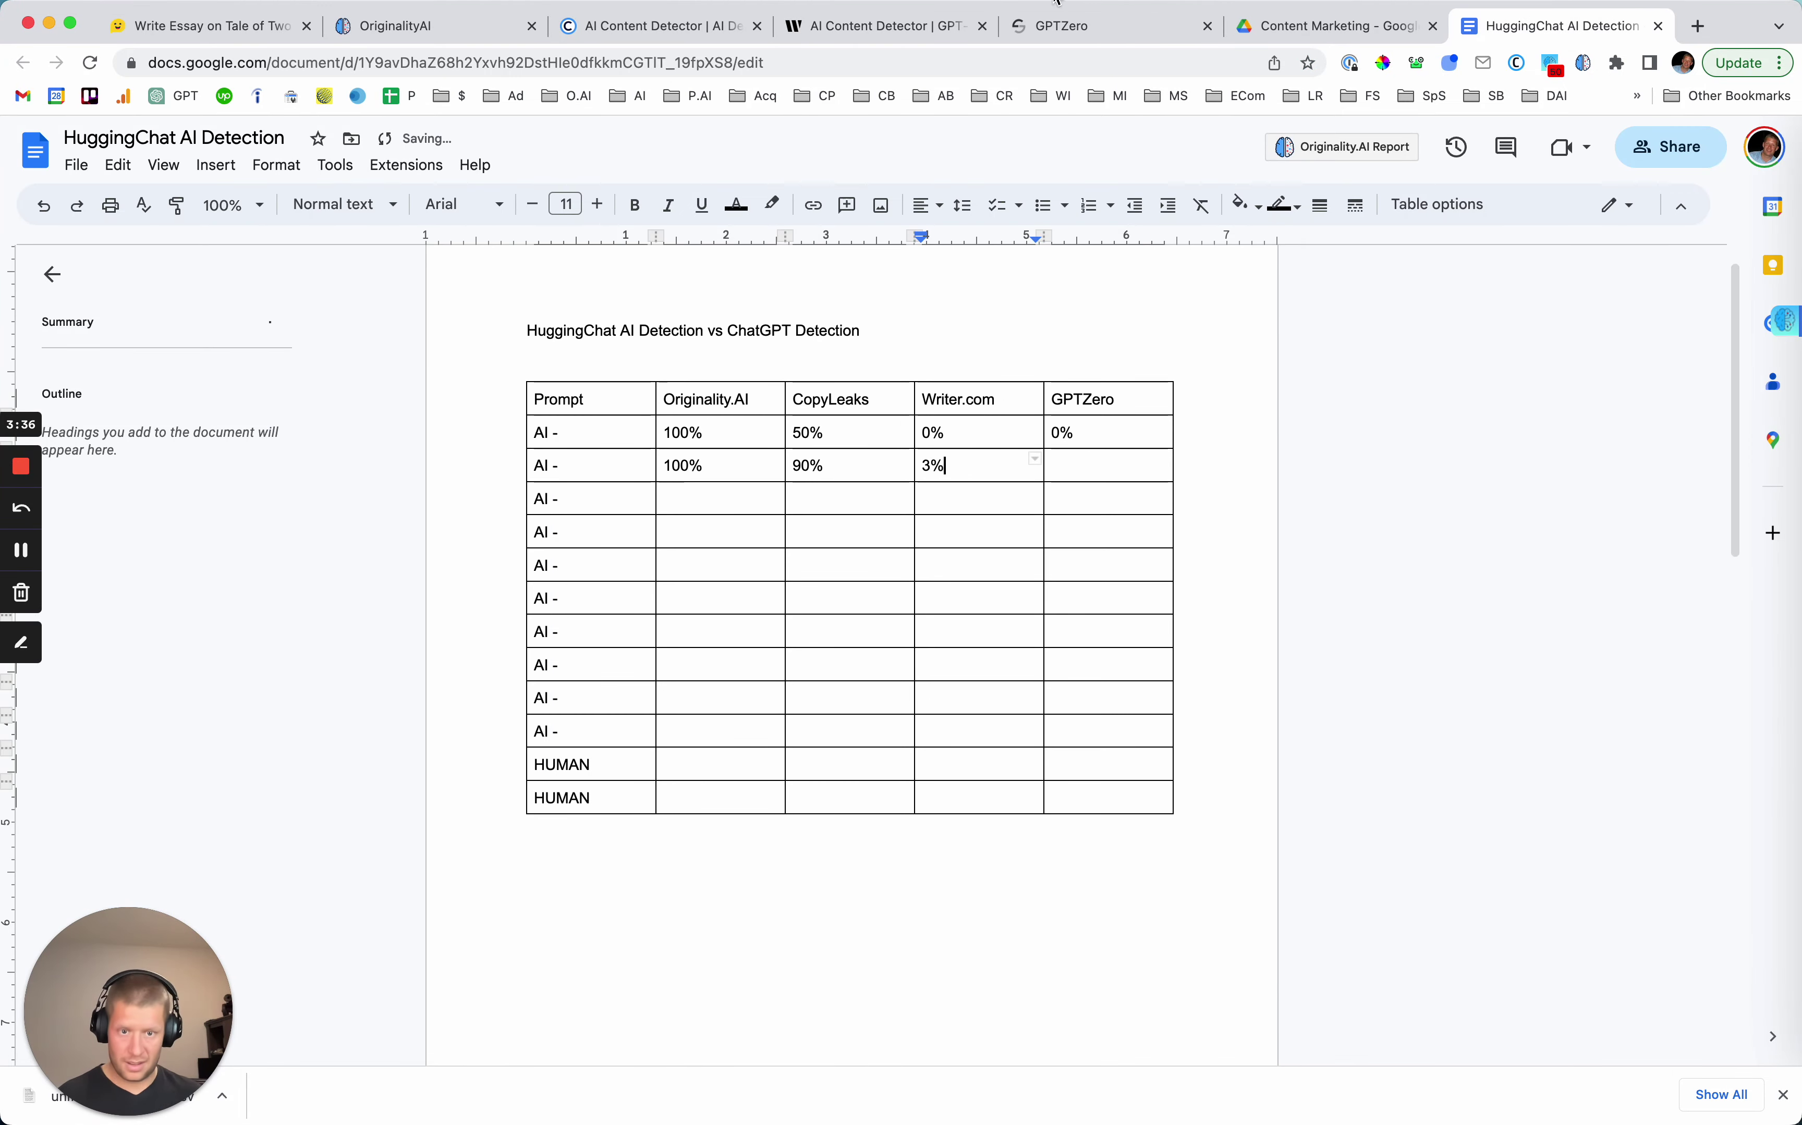
{"action": "type", "text": "%"}
Switch to GPTZero, replace the previous text with the full copied essay and get the AI detection results.
{"action": "left_click", "coordinate": [1055, 26]}
{"action": "scroll", "coordinate": [954, 366], "scroll_direction": "up", "scroll_amount": 5}
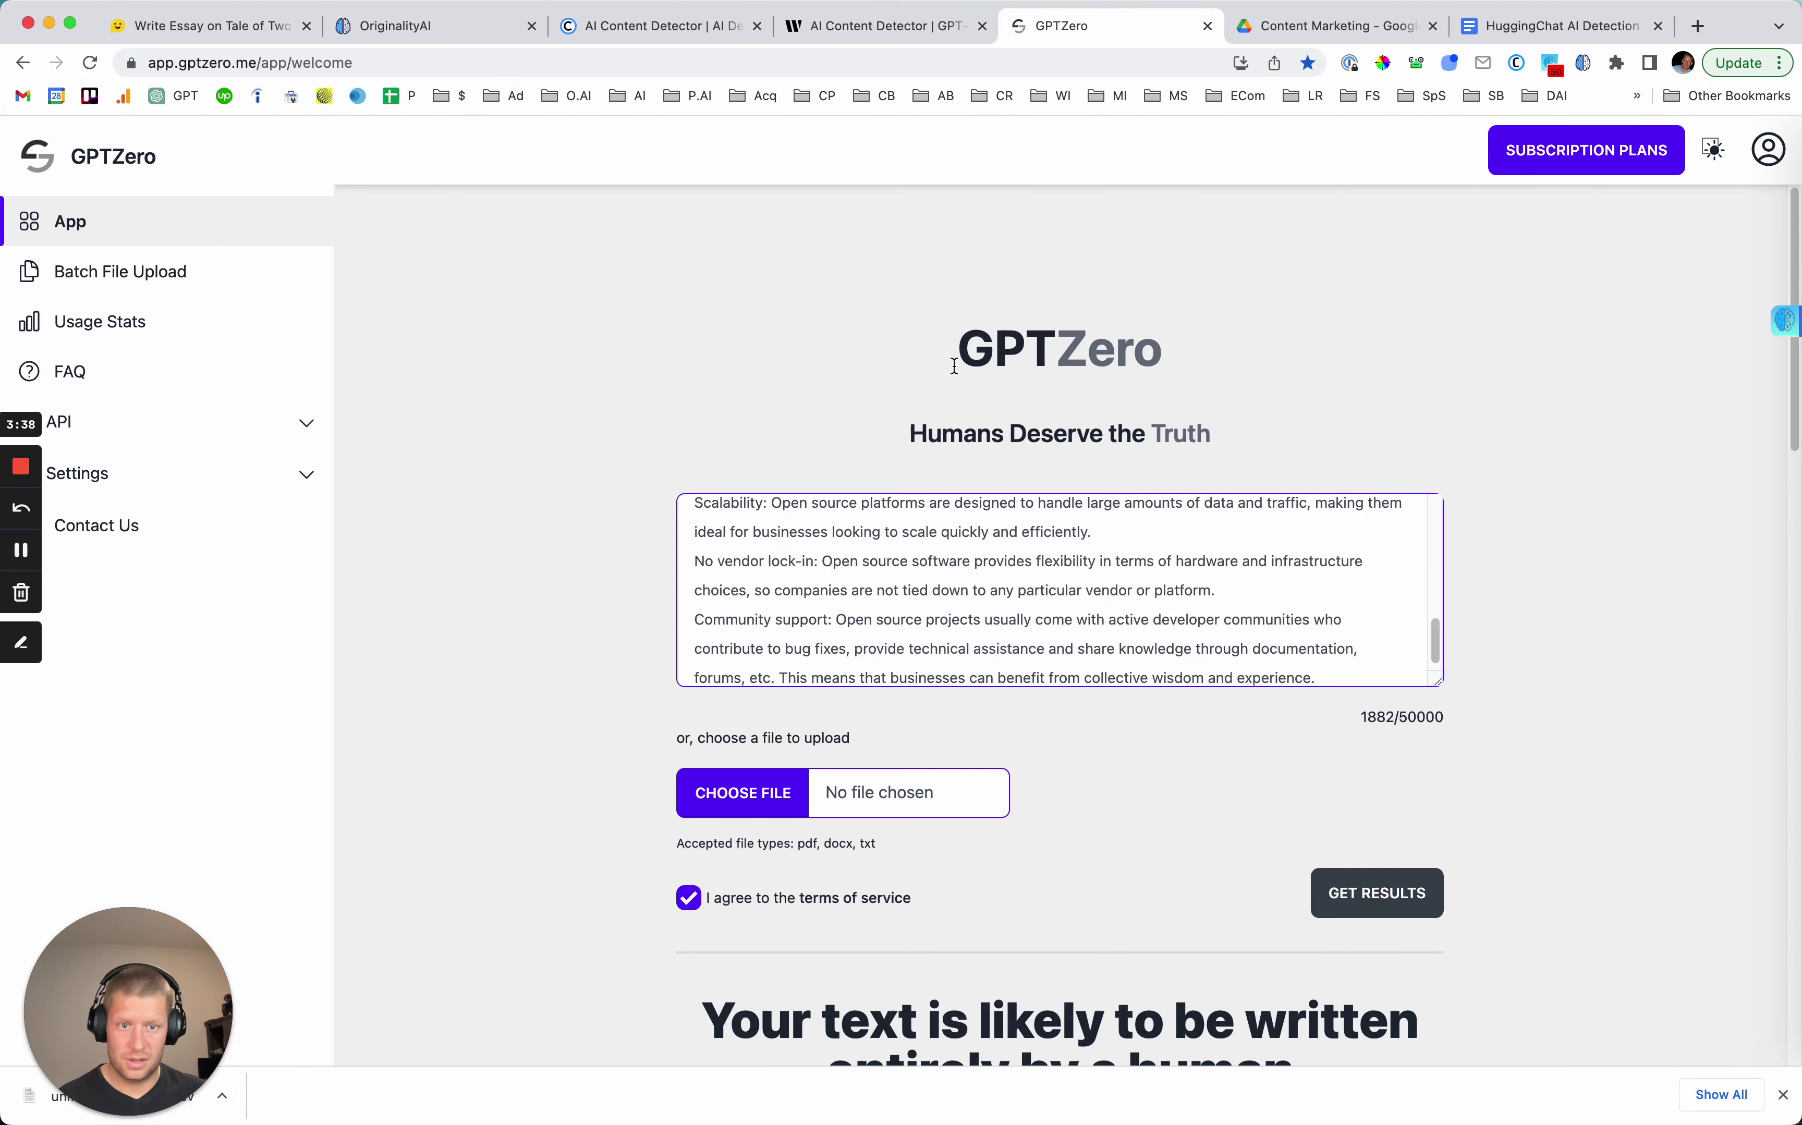
{"action": "left_click", "coordinate": [748, 531]}
{"action": "key", "text": "super+a"}
{"action": "key", "text": "BackSpace"}
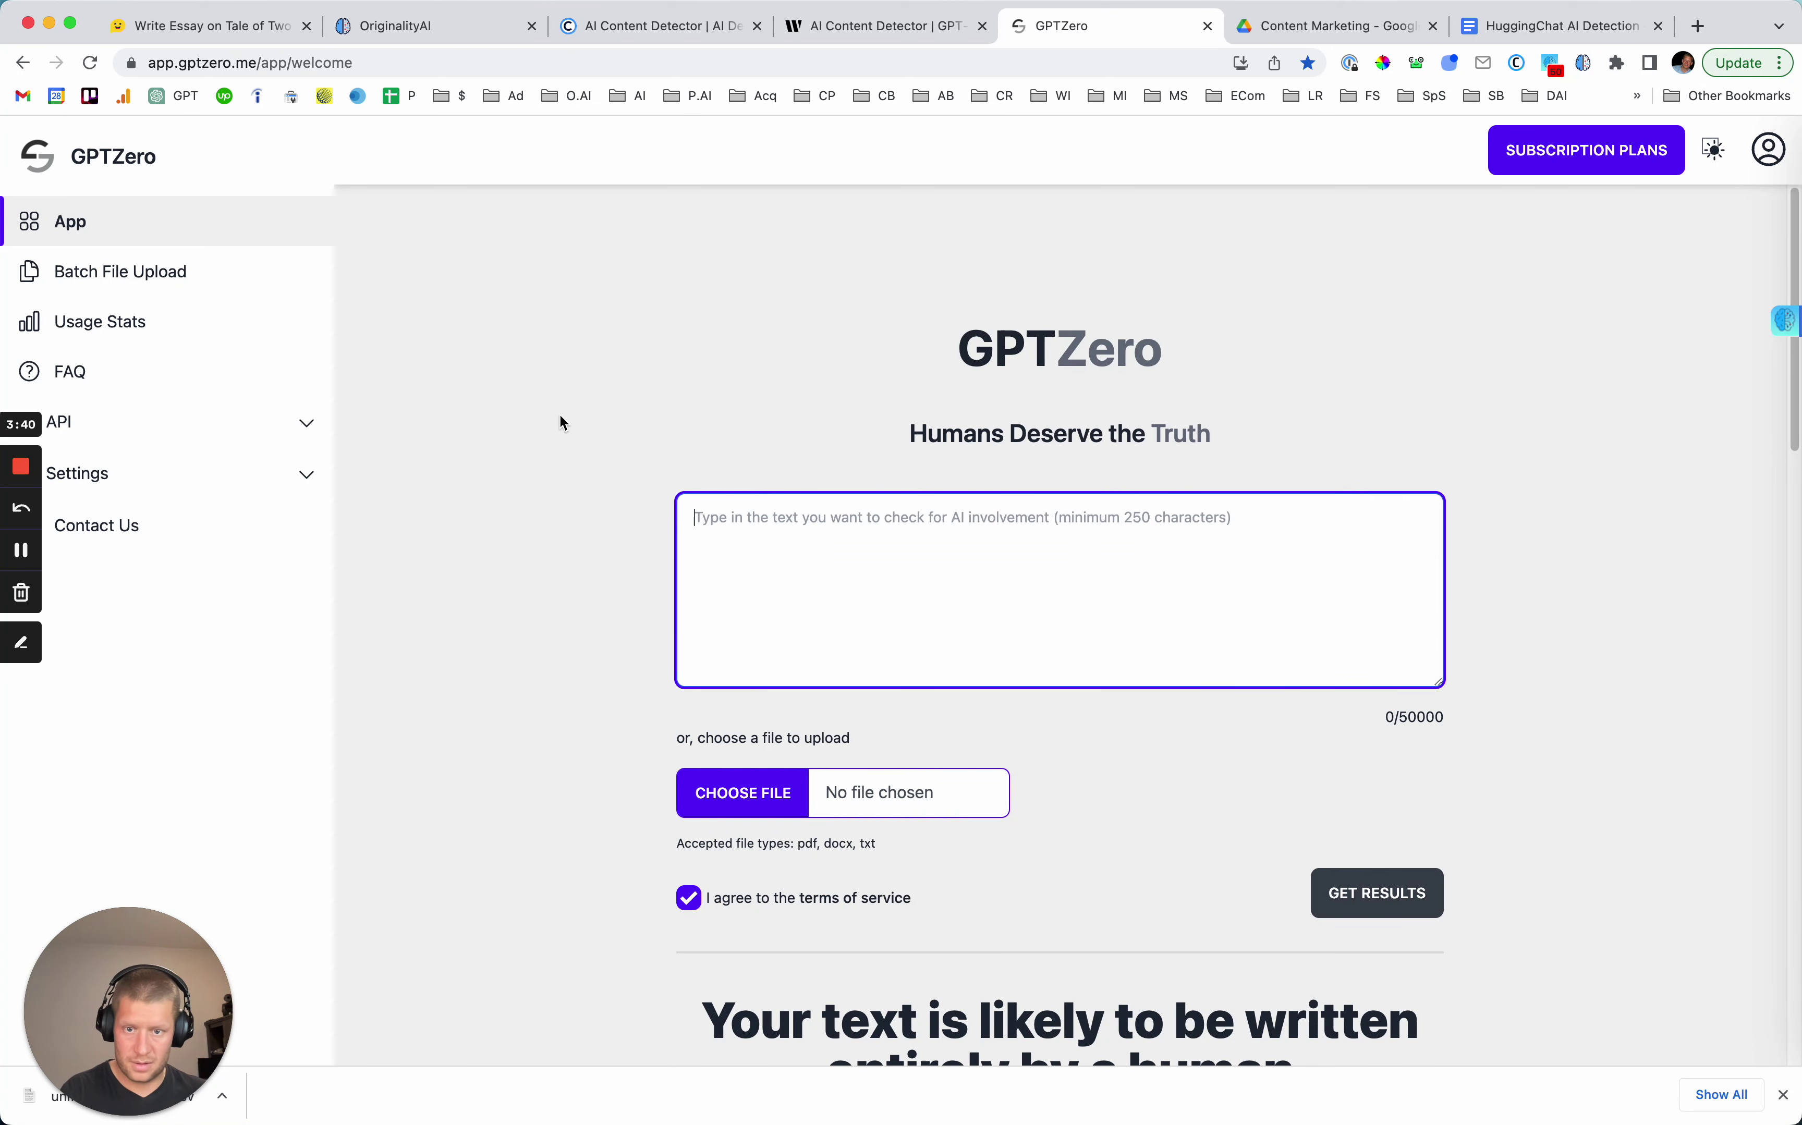
{"action": "key", "text": "super+v"}
{"action": "left_click", "coordinate": [1362, 892]}
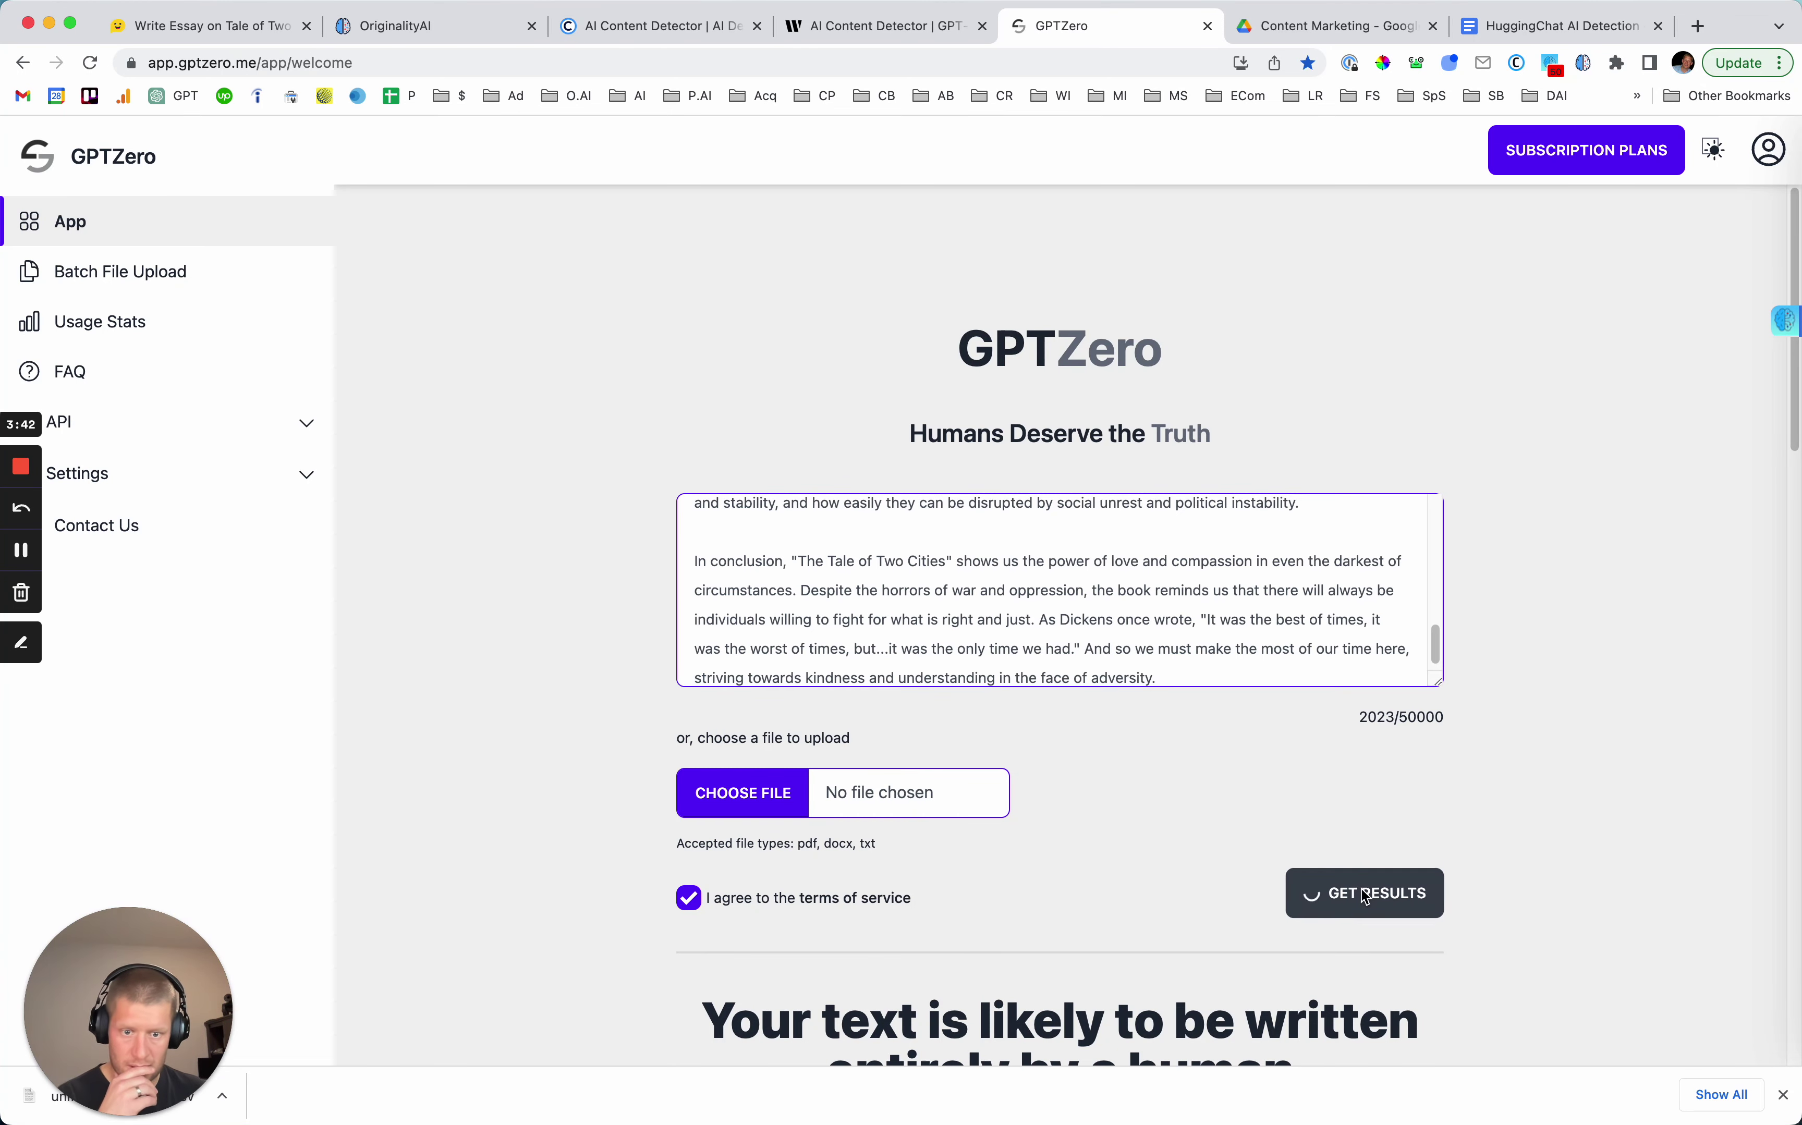
{"action": "scroll", "coordinate": [1176, 872], "scroll_direction": "down", "scroll_amount": 3}
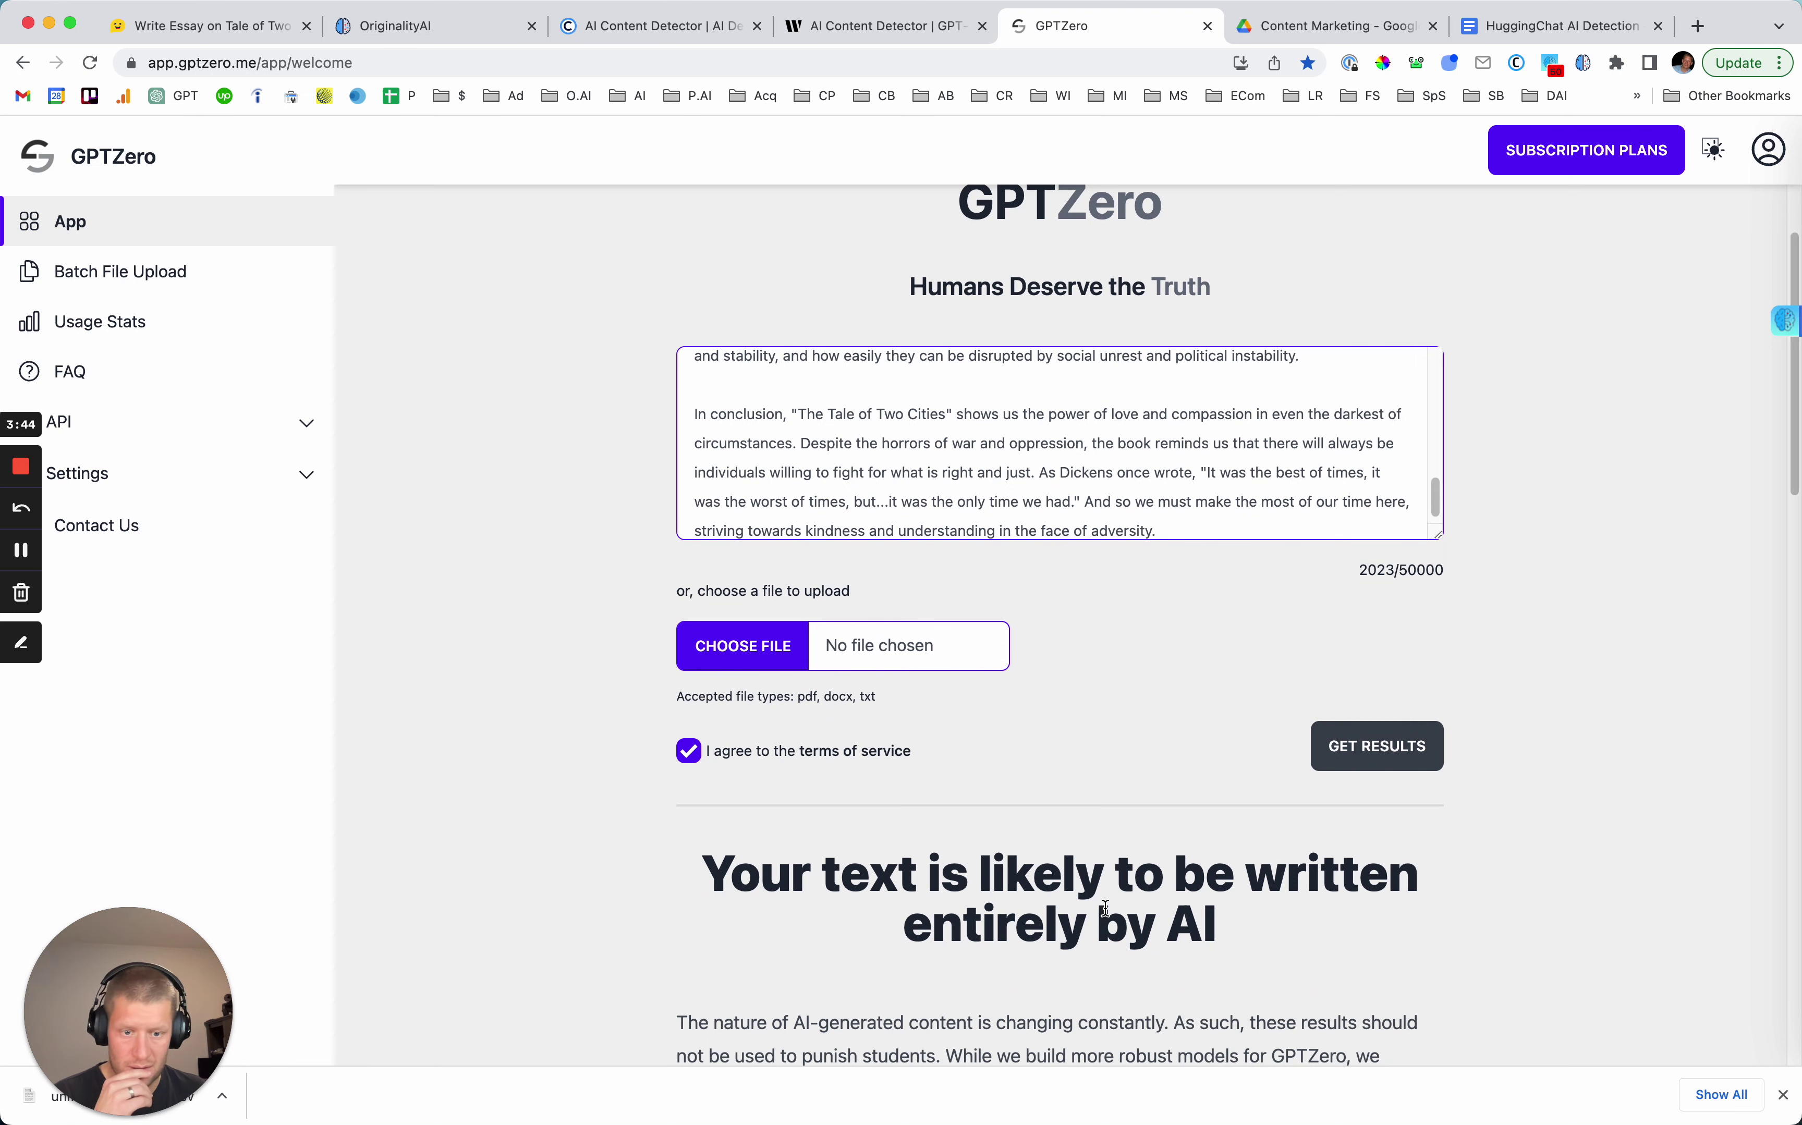
Return to the HuggingChat AI Detection document, enter 100% under GPTZero in the second AI row and move to the third row's Originality.AI cell.
{"action": "left_click", "coordinate": [1514, 27]}
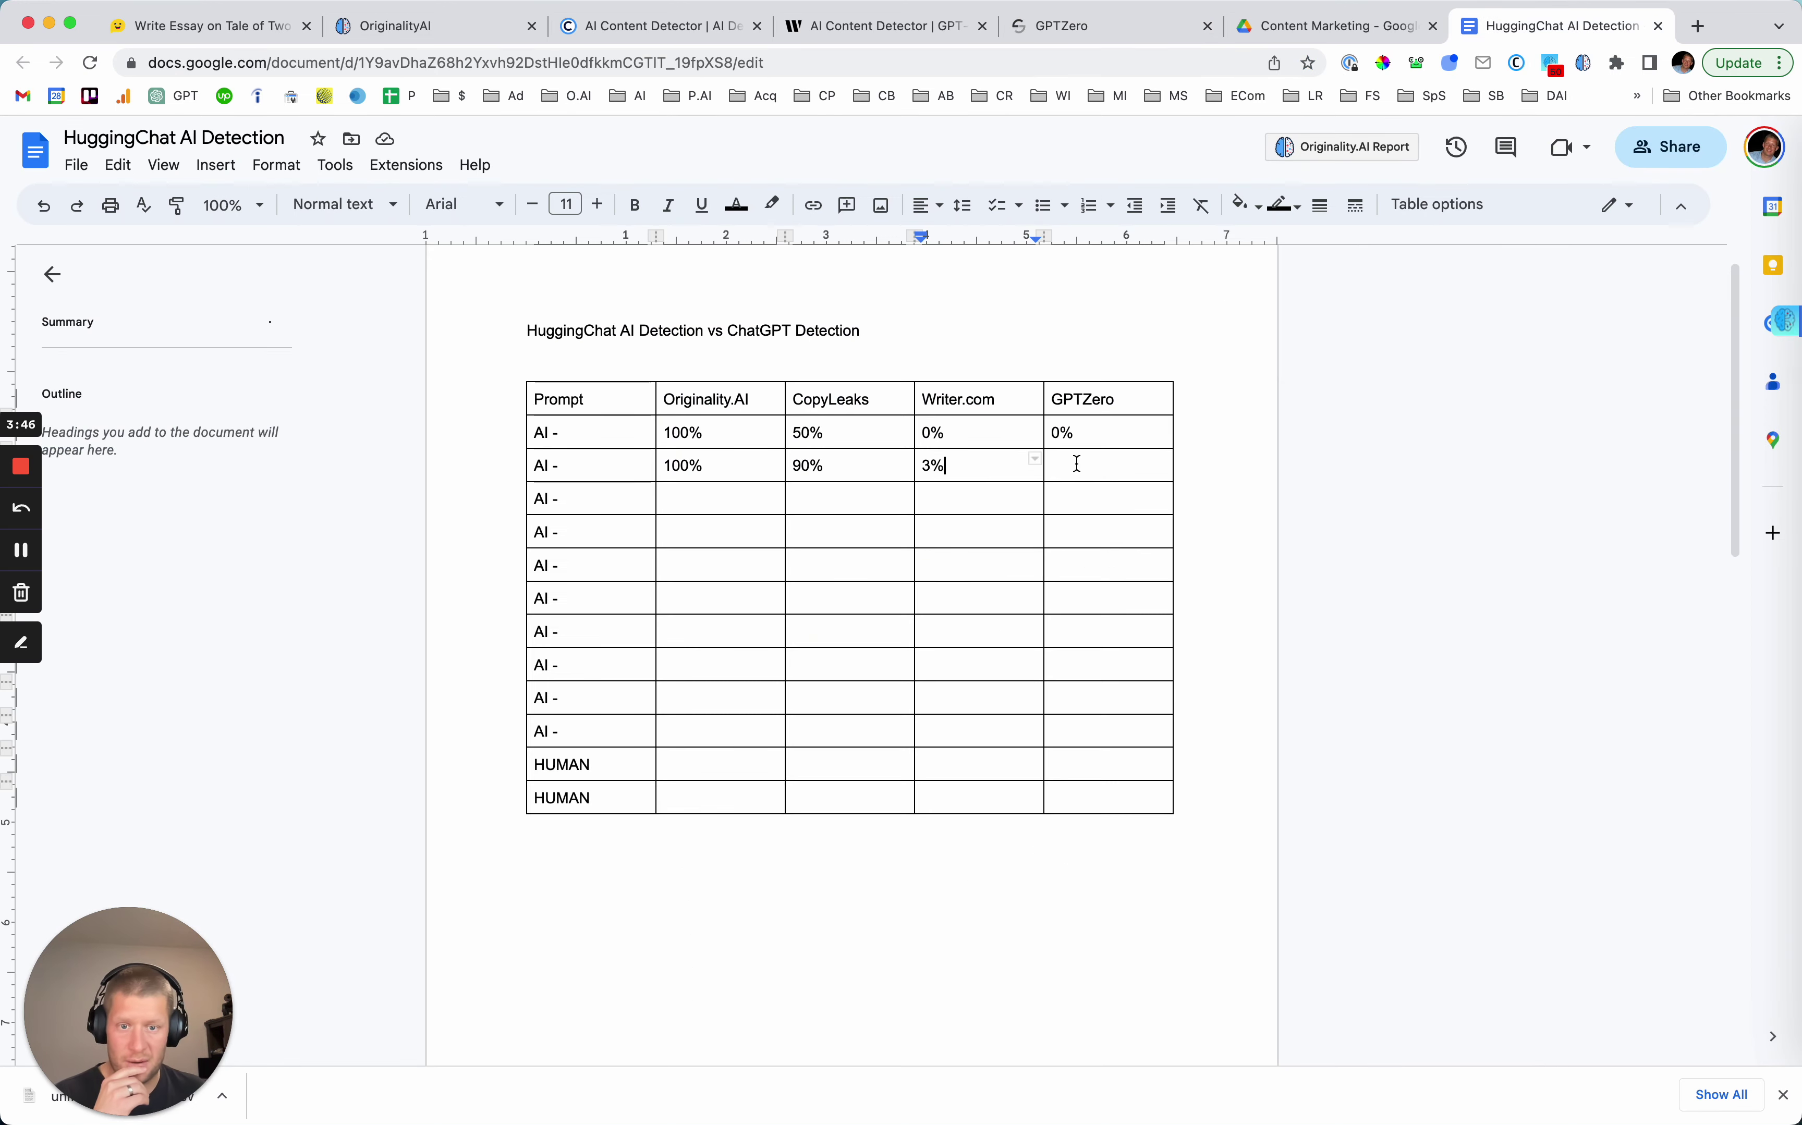
{"action": "double_click", "coordinate": [1086, 469]}
{"action": "left_click", "coordinate": [1086, 469]}
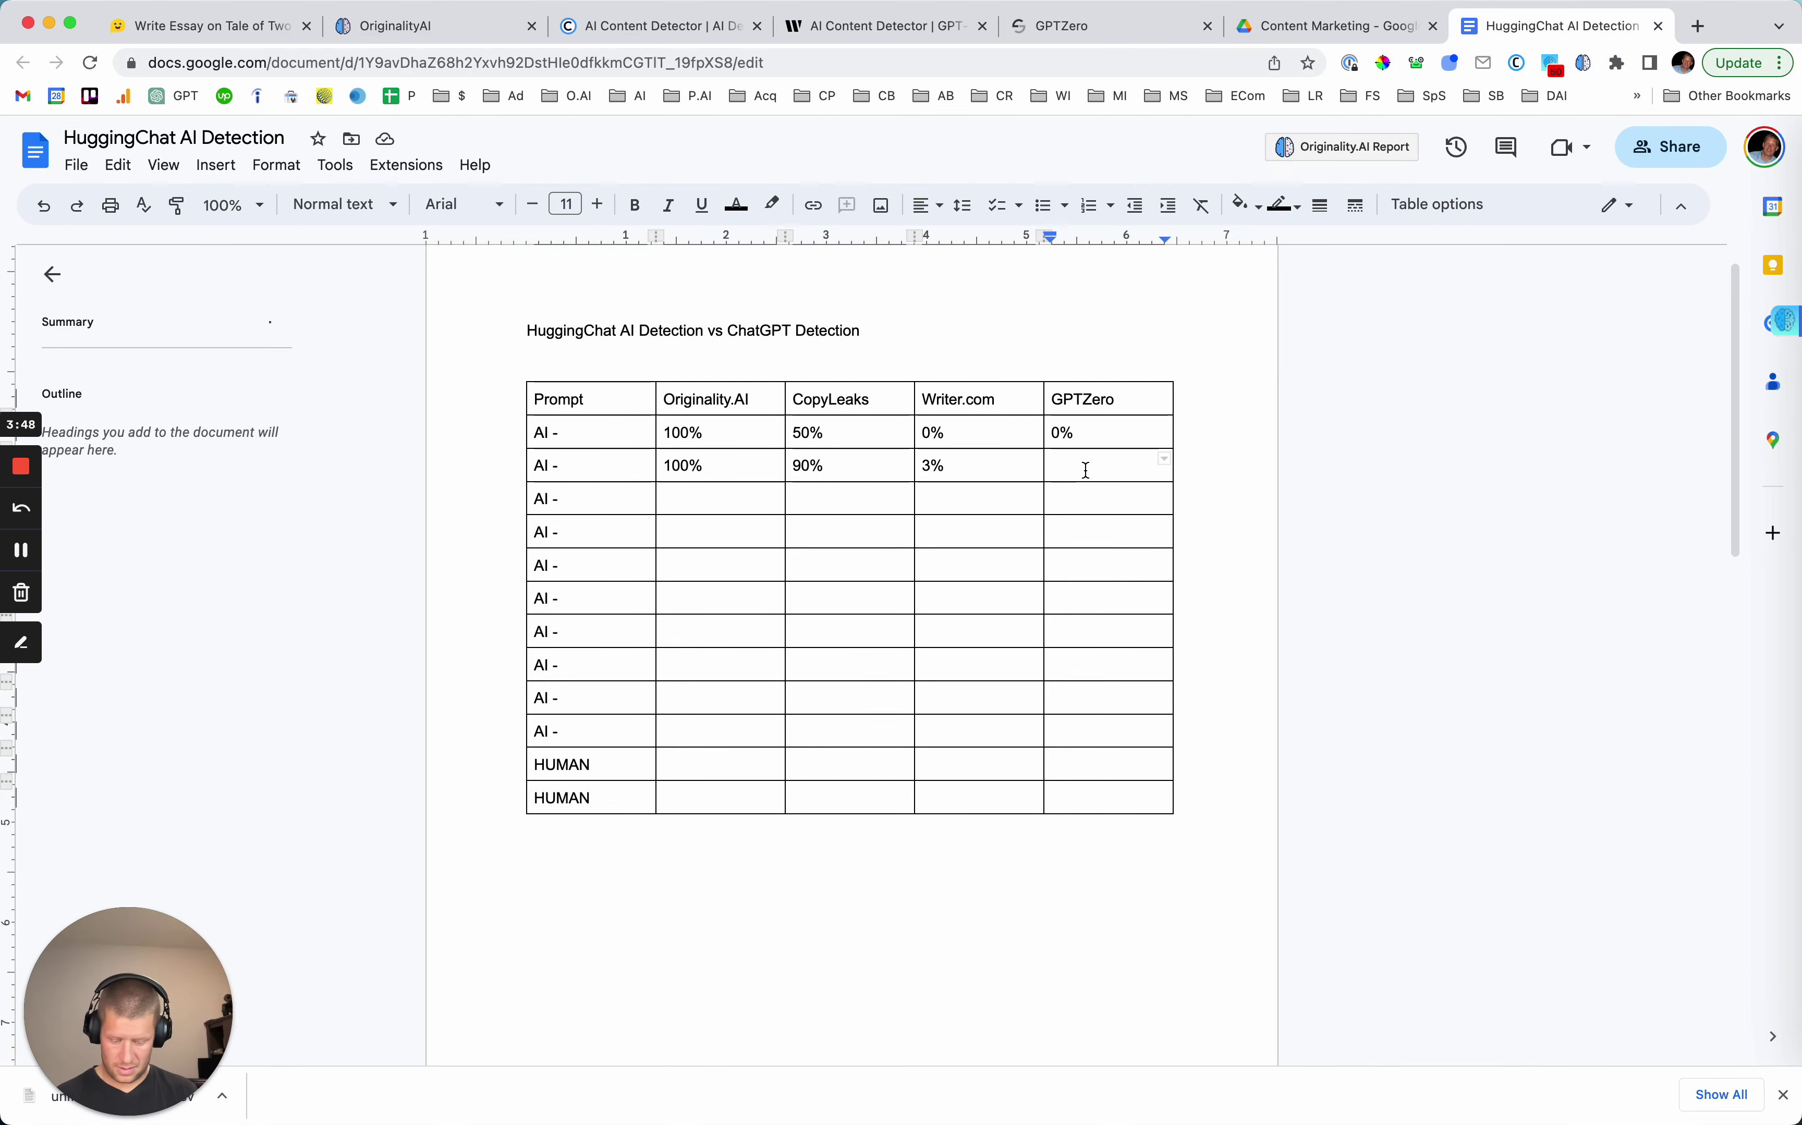
{"action": "type", "text": "100%"}
{"action": "key", "text": "Down"}
{"action": "key", "text": "Left"}
{"action": "key", "text": "Left"}
{"action": "key", "text": "Left"}
{"action": "key", "text": "Left"}
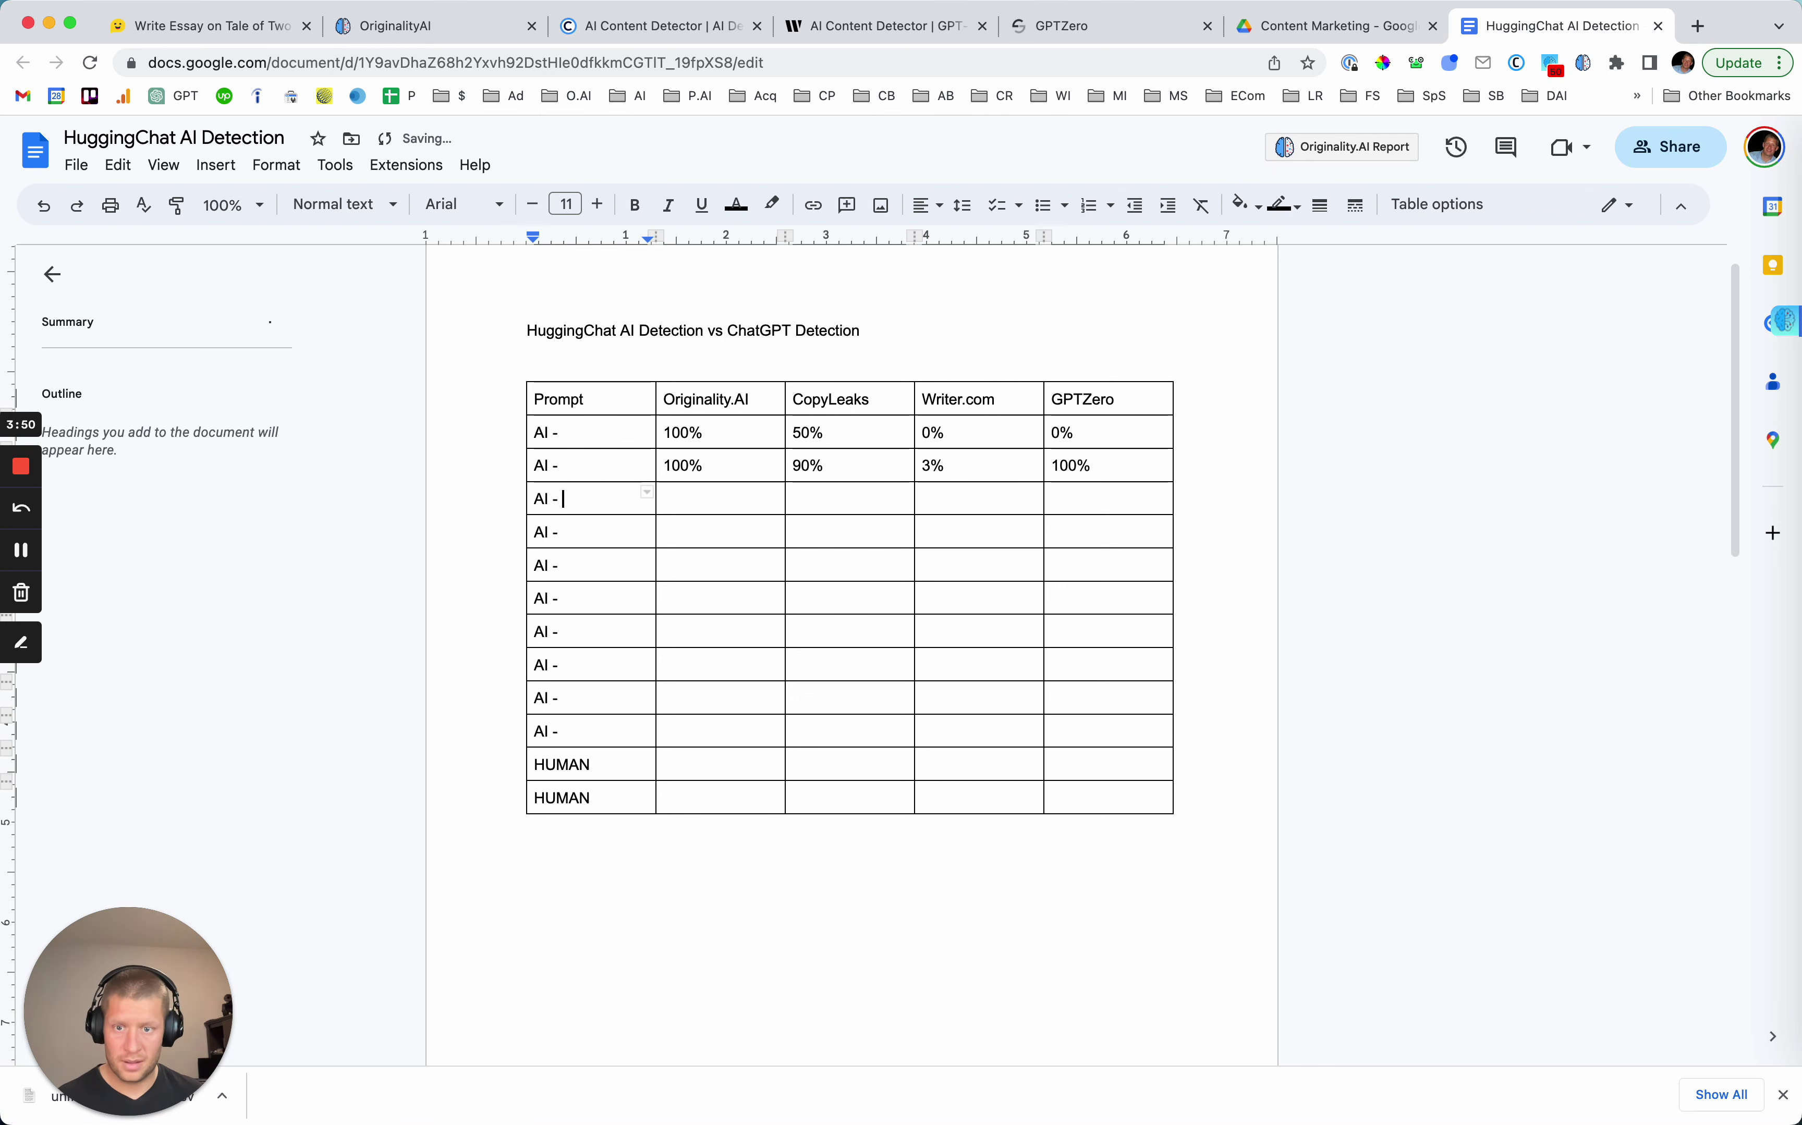
{"action": "key", "text": "Right"}
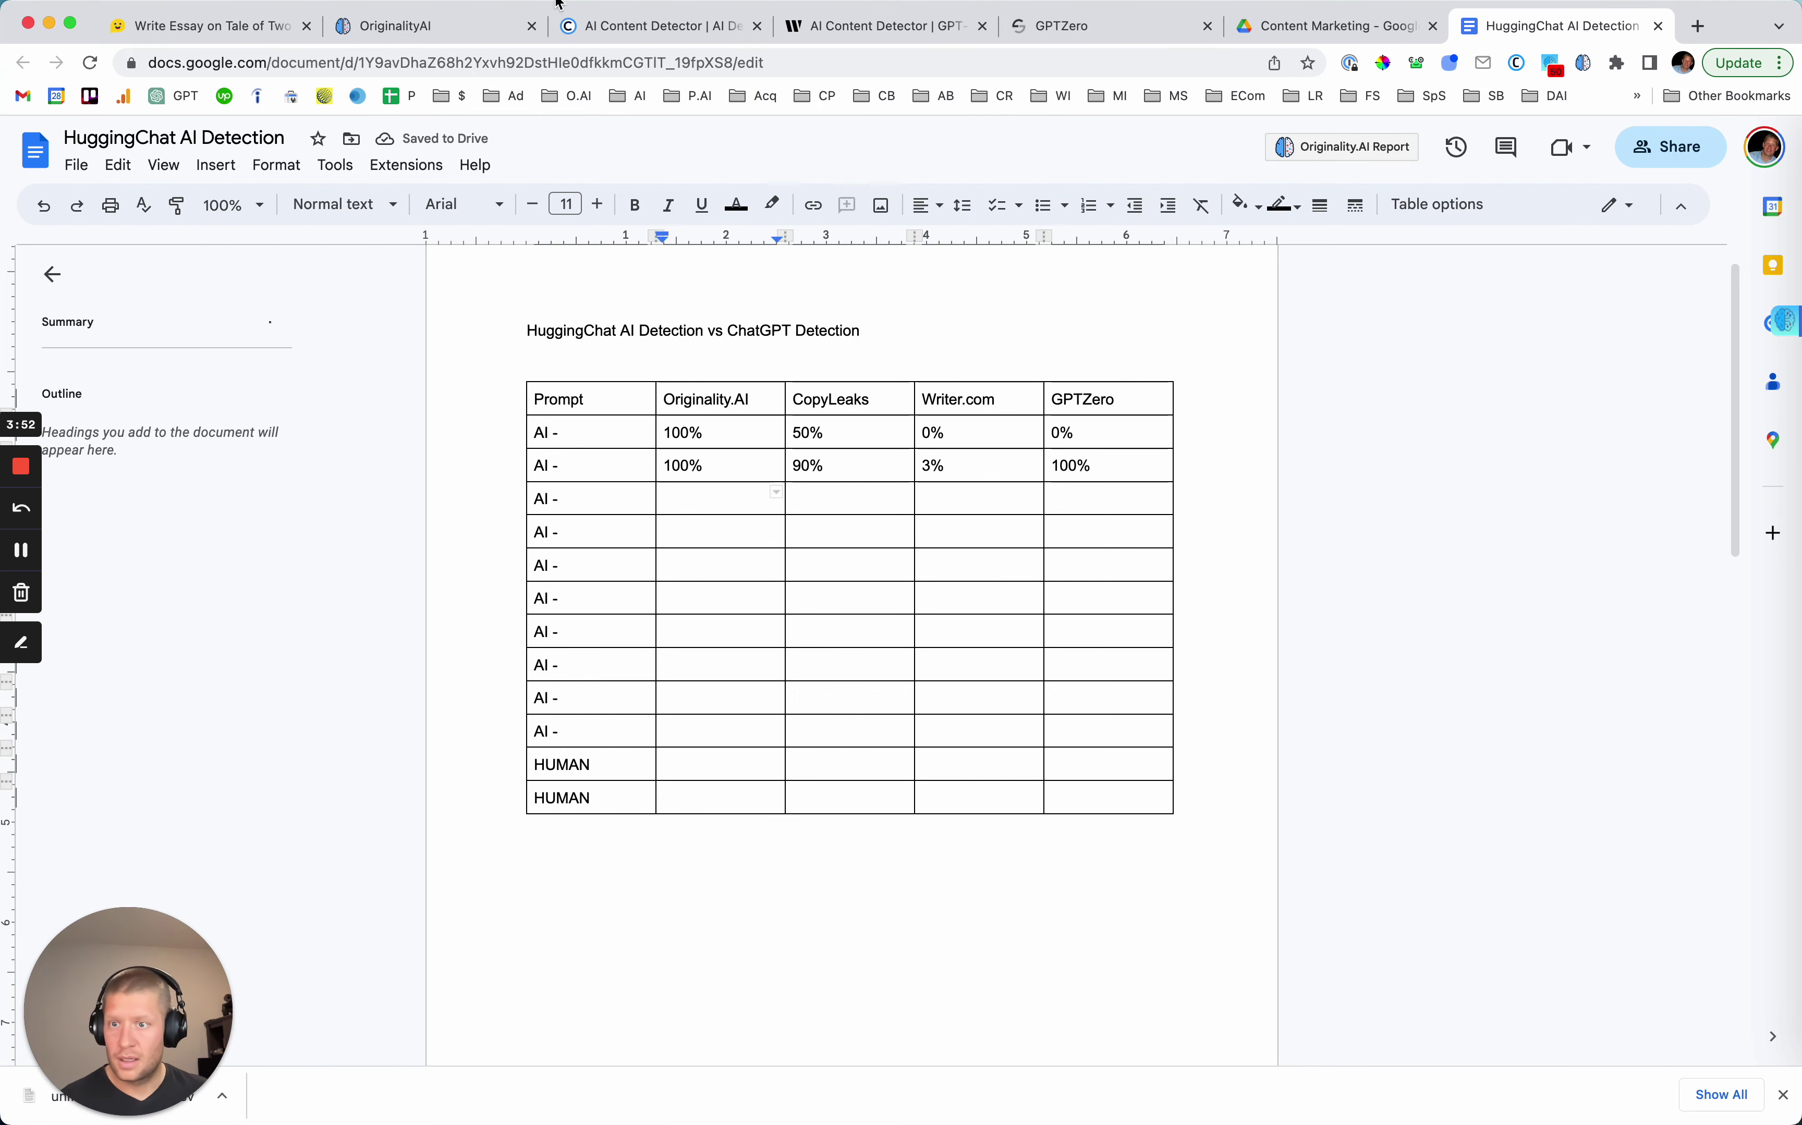
In a new HuggingChat conversation, submit "you are a venturebeat journalist. Create an article about your personal experience with examples of learning how to become a better writer".
{"action": "left_click", "coordinate": [261, 29]}
{"action": "left_click", "coordinate": [211, 149]}
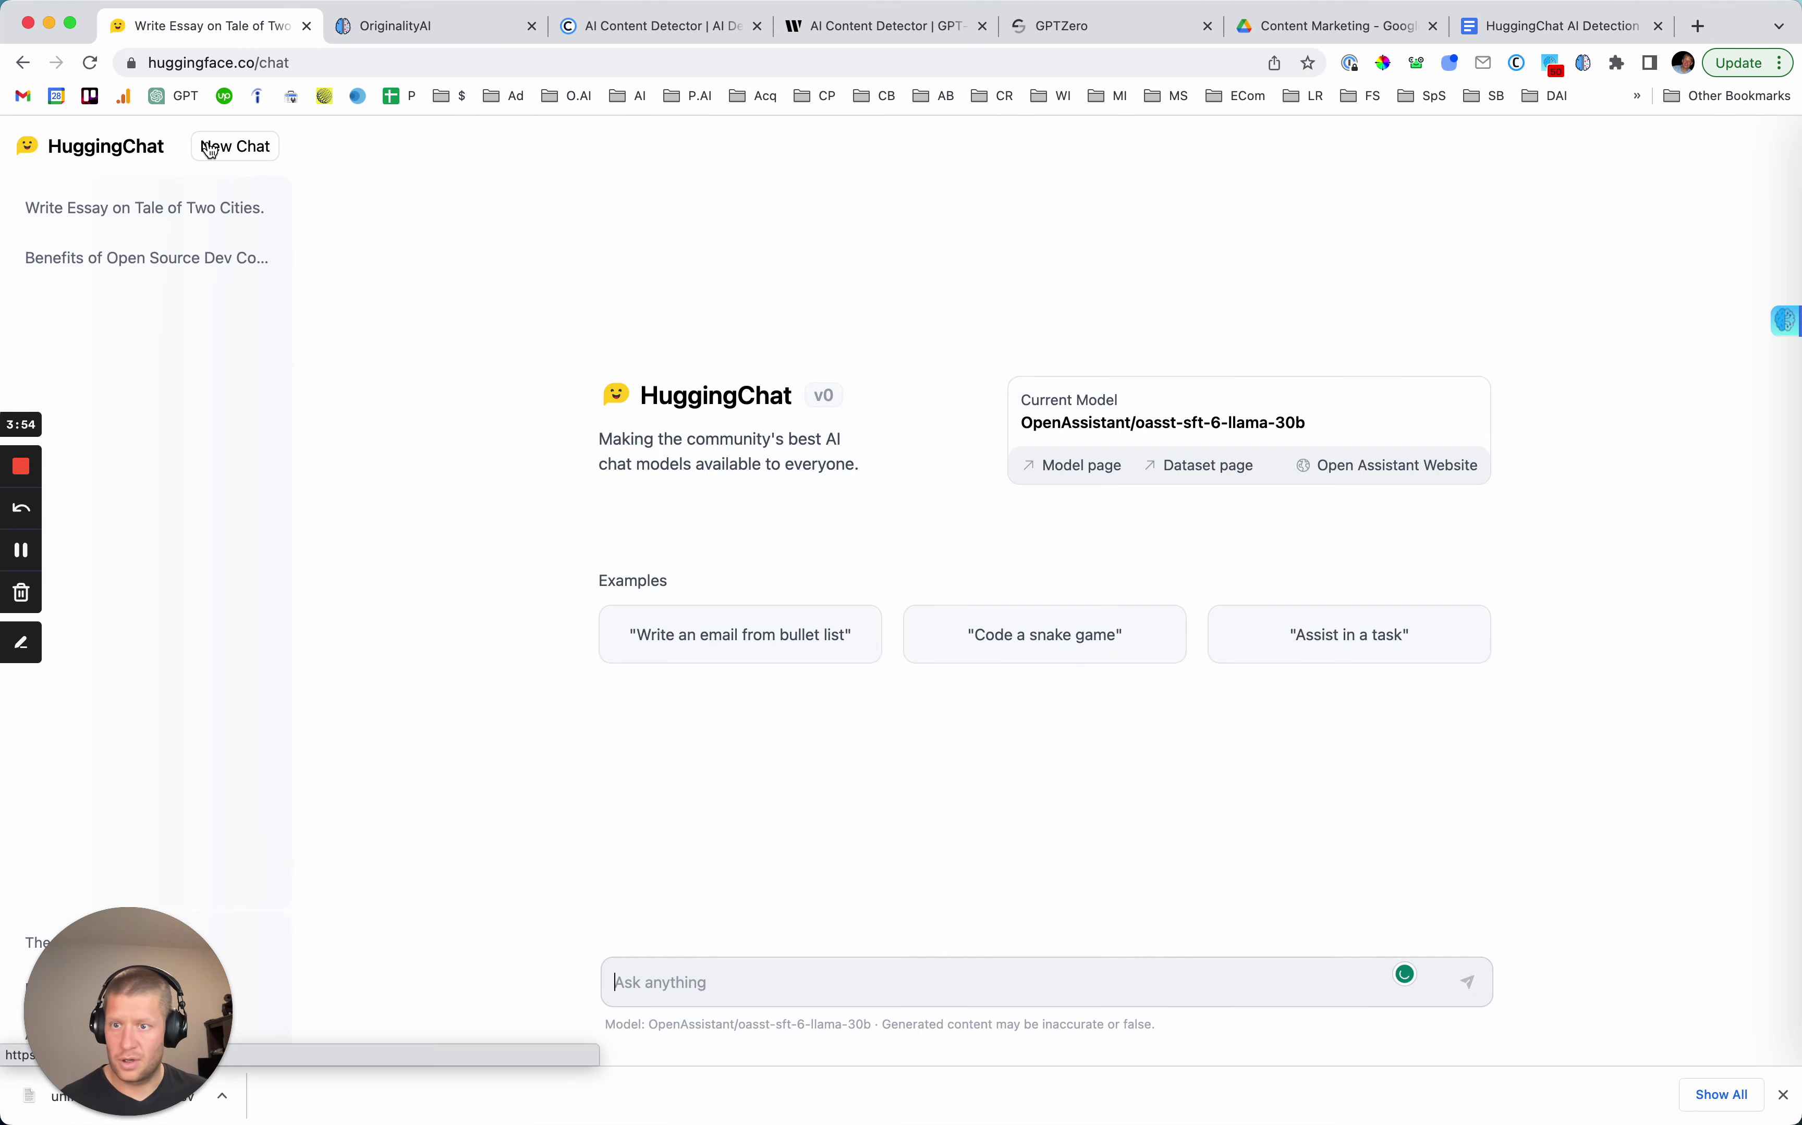
{"action": "left_click", "coordinate": [646, 978]}
{"action": "type", "text": "you "}
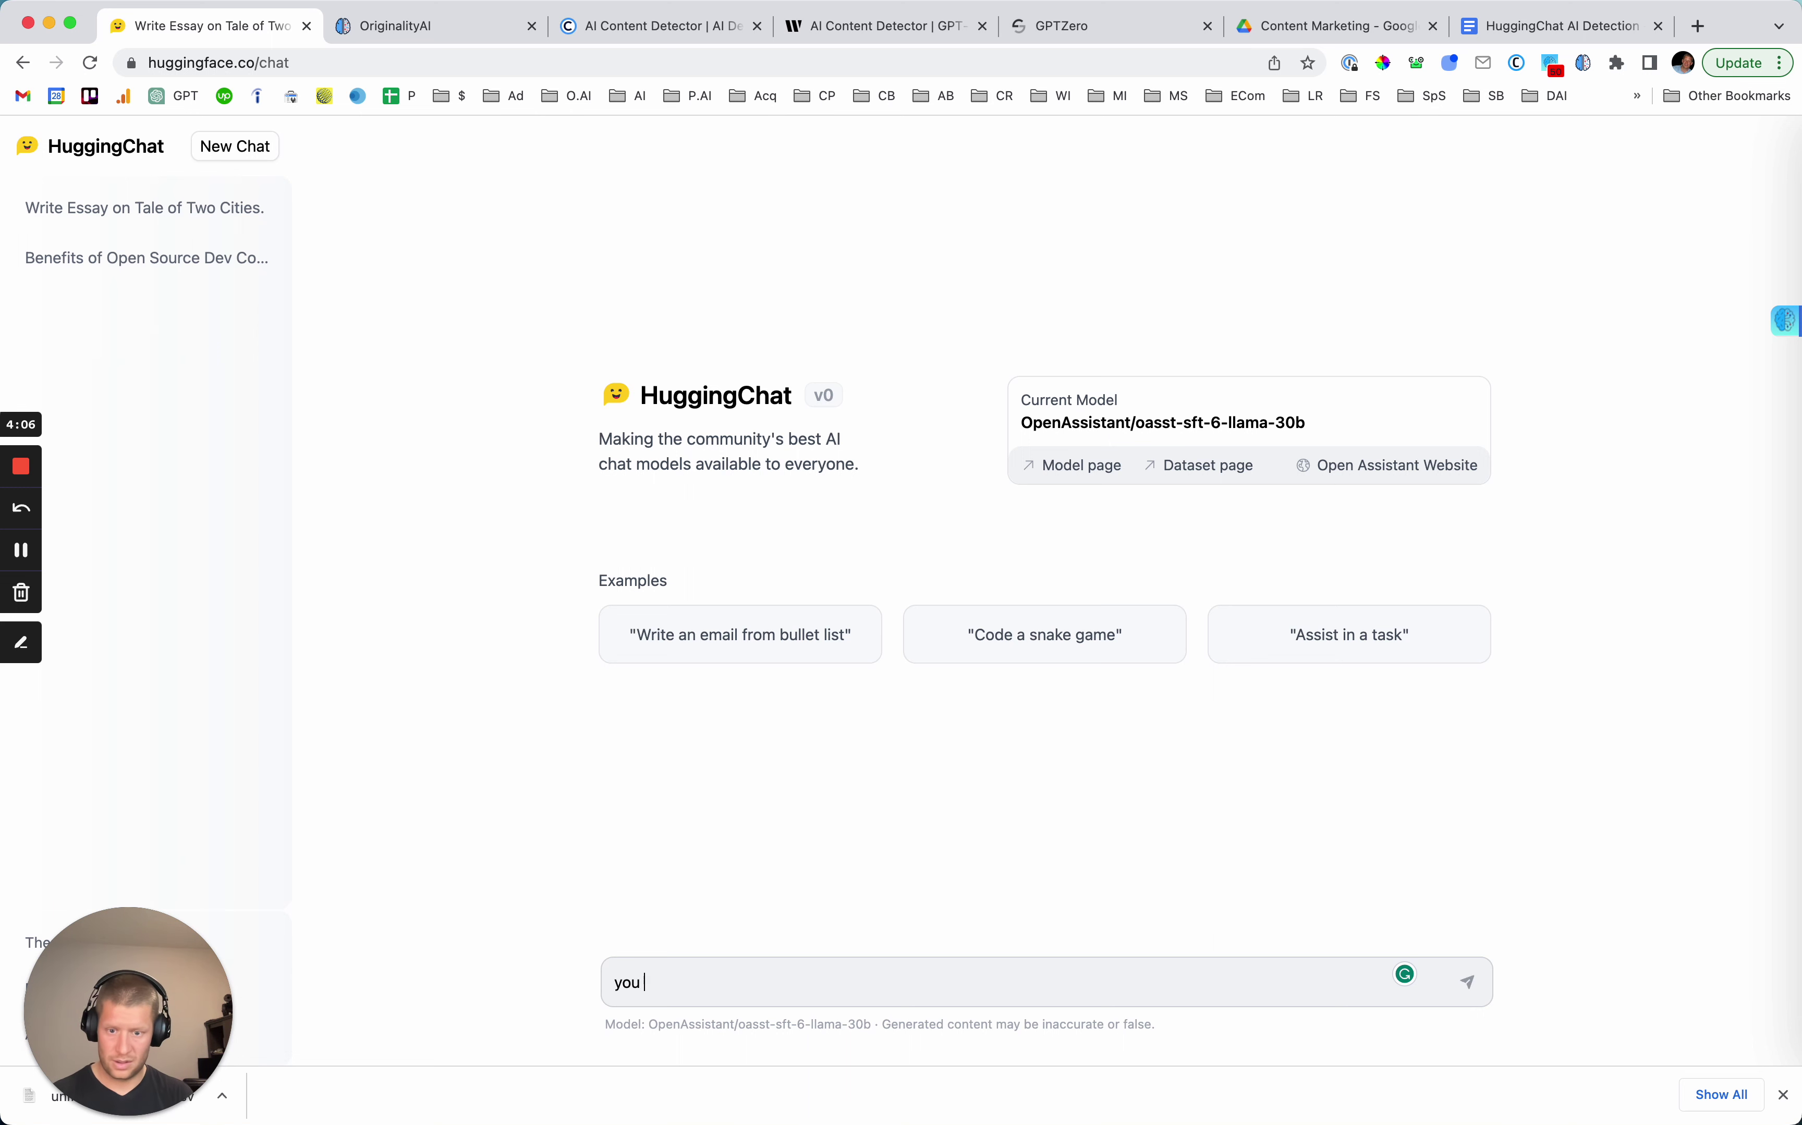
{"action": "type", "text": "are a ven"}
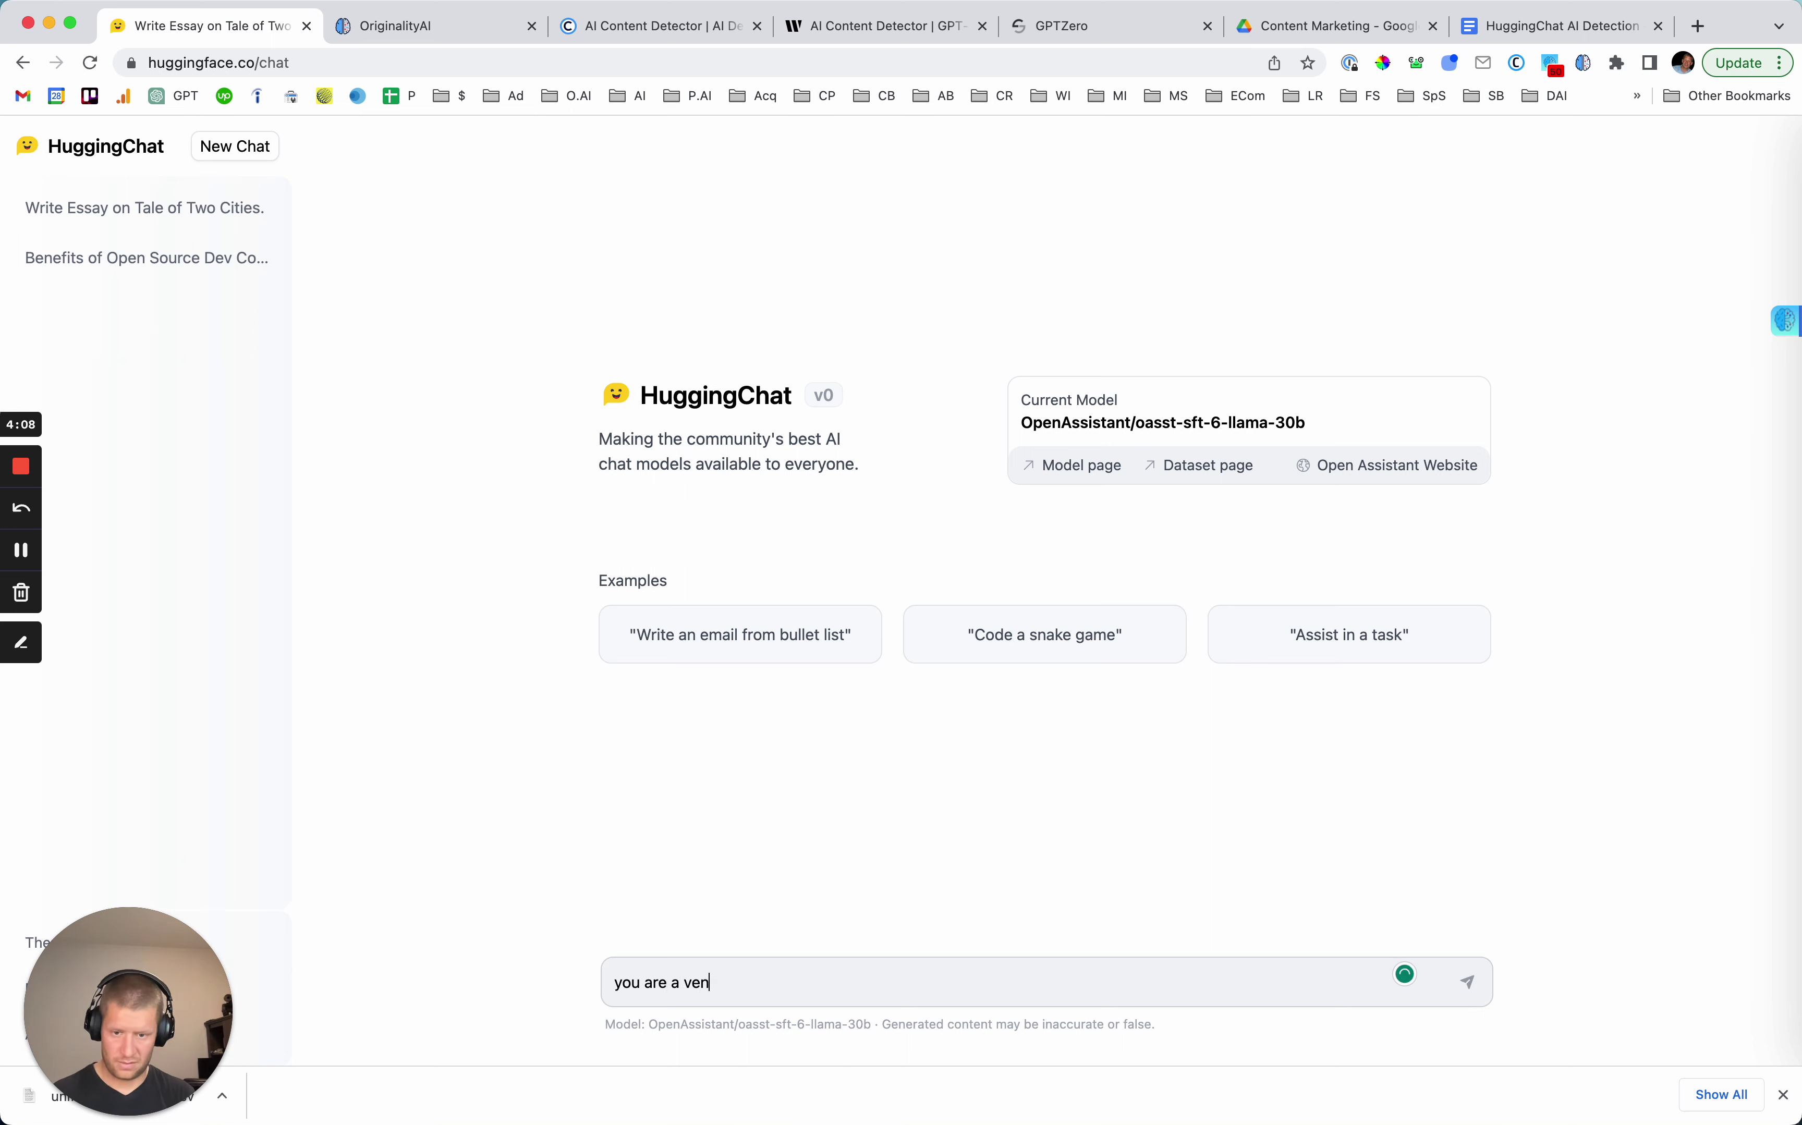
{"action": "type", "text": "turebeat journa"}
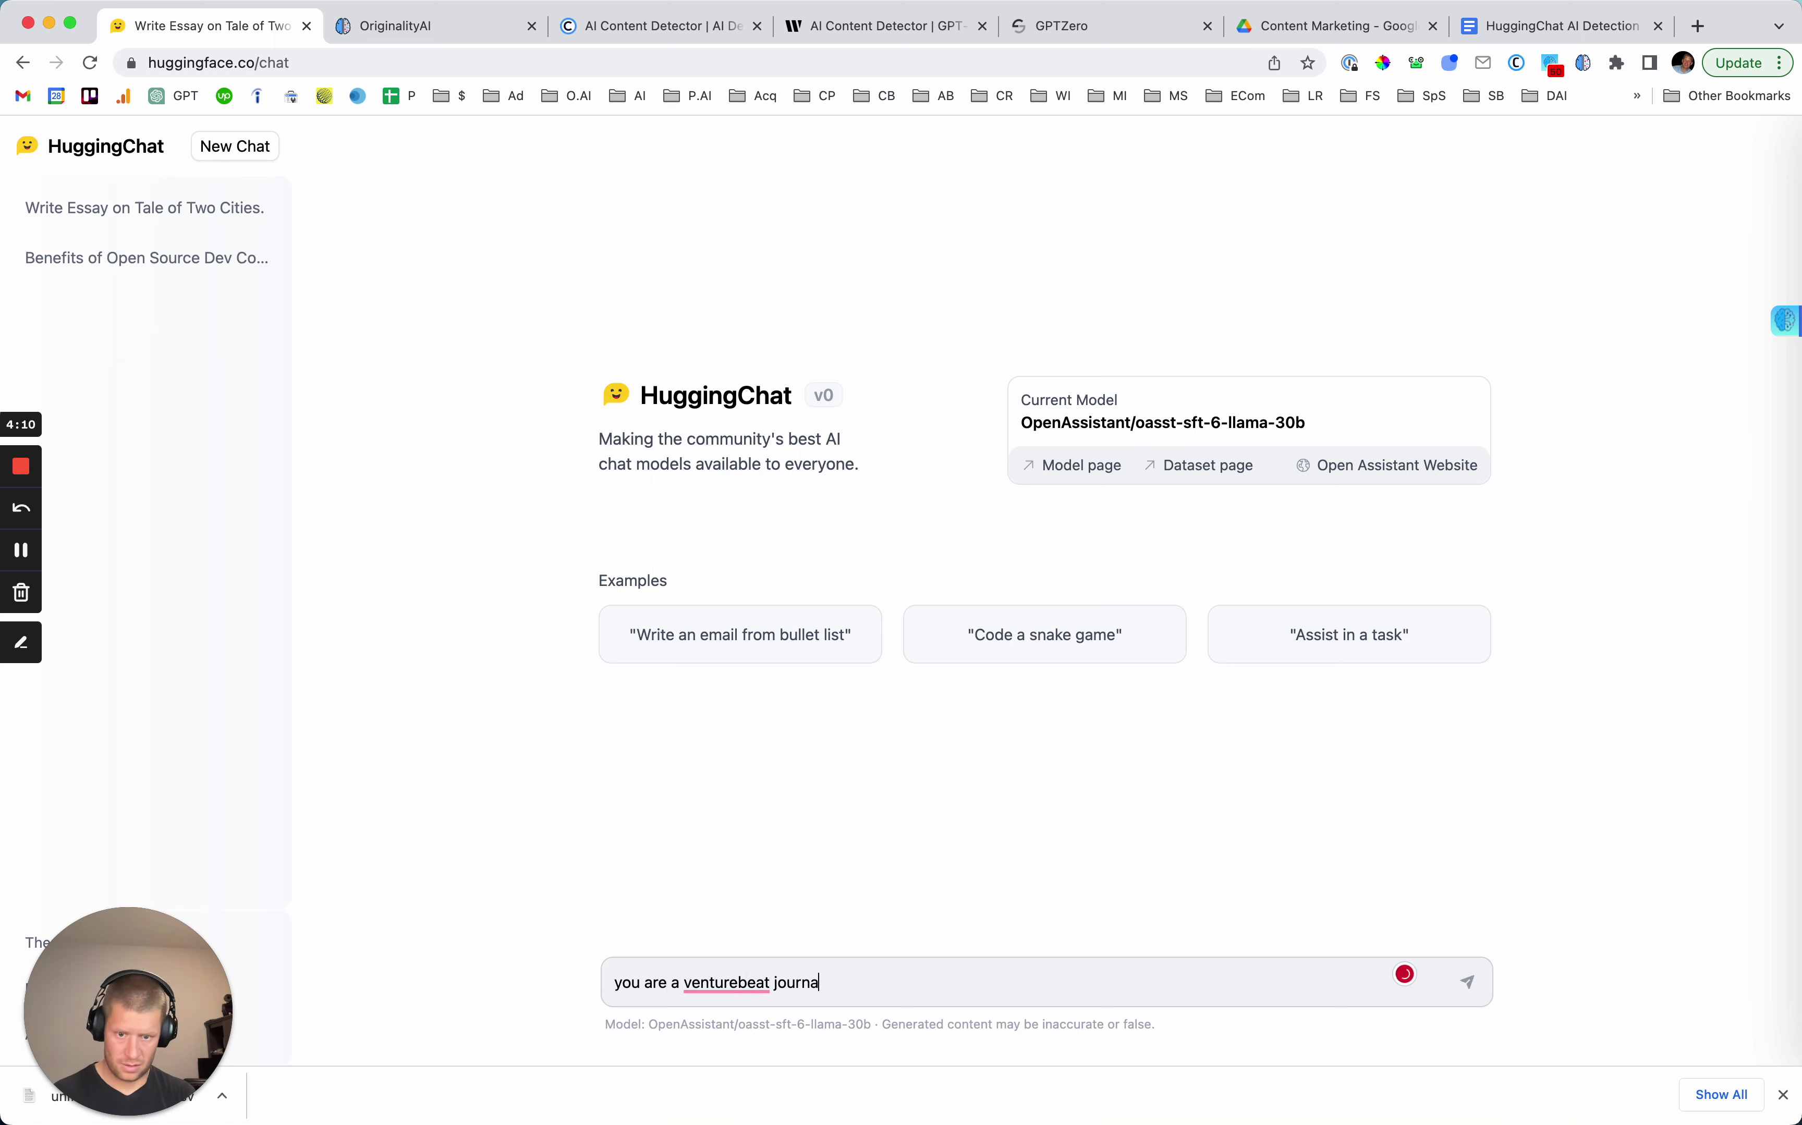
{"action": "type", "text": "list. Create a"}
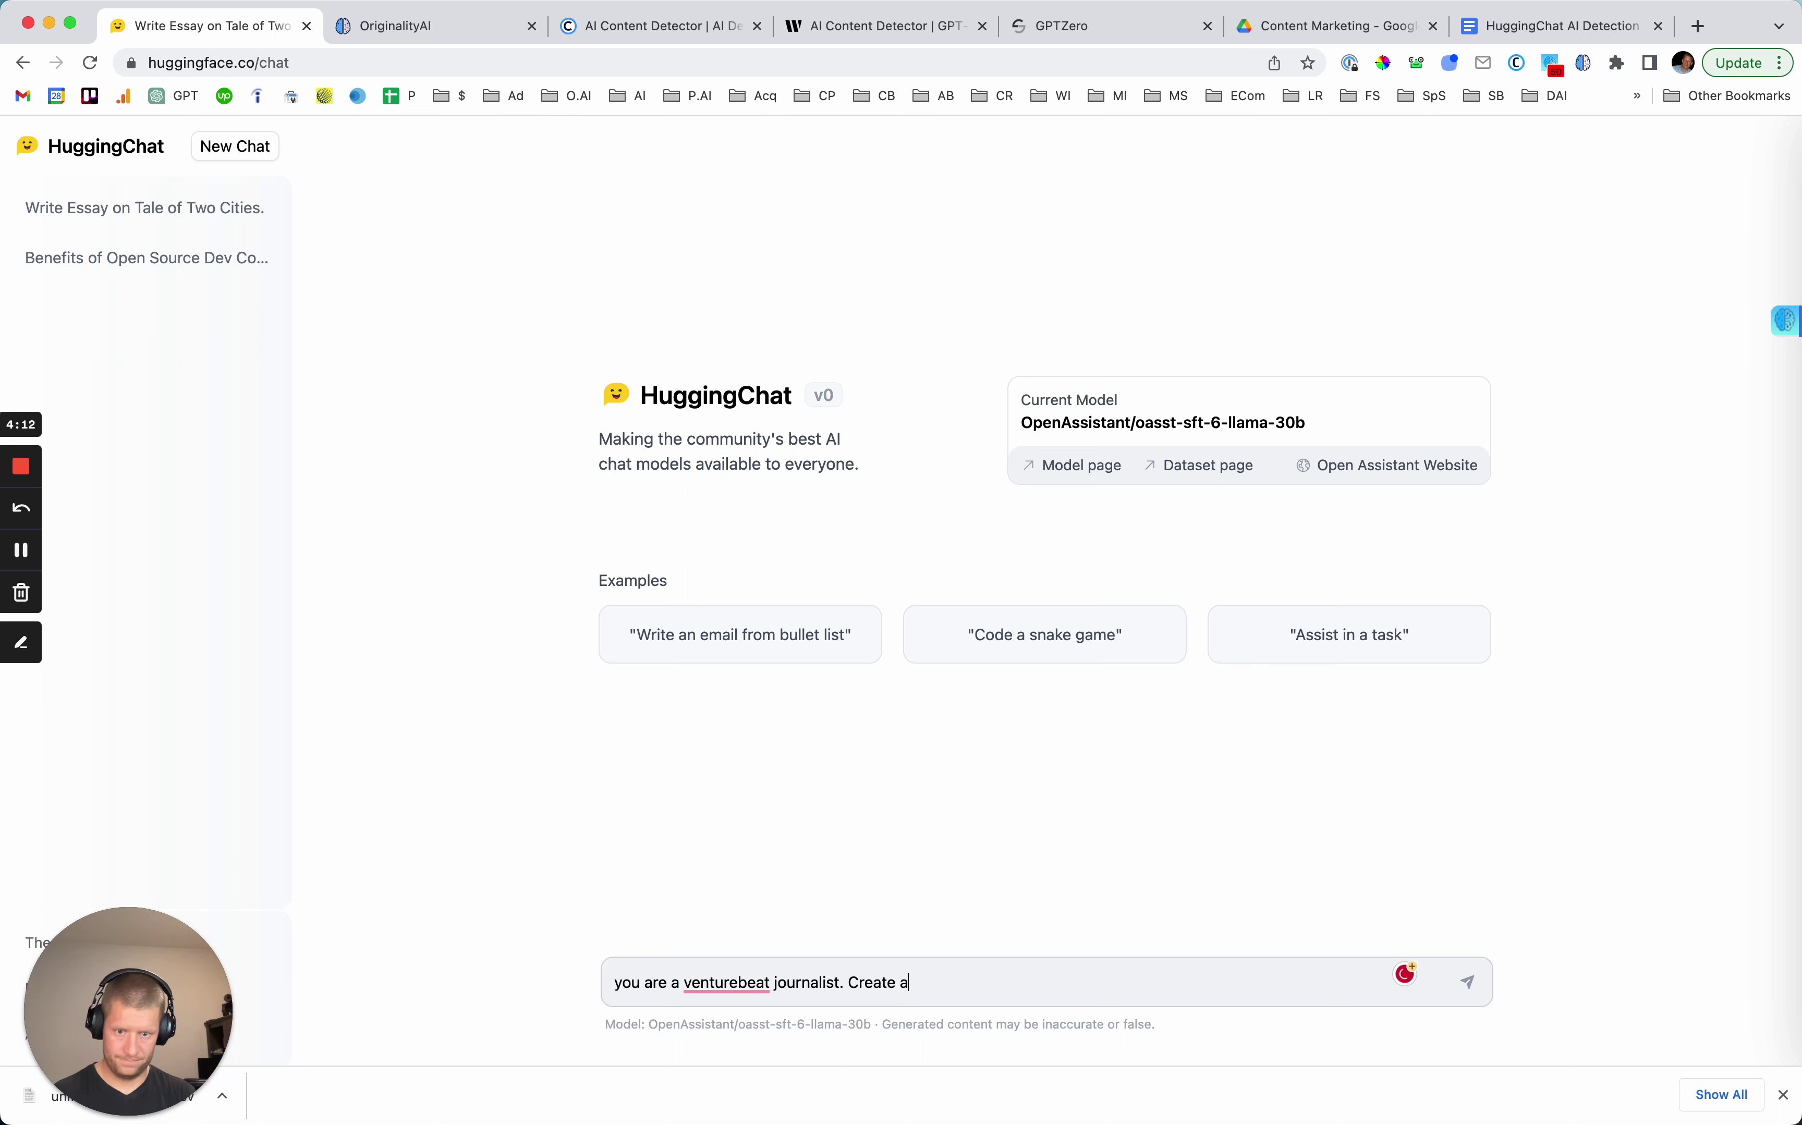
{"action": "type", "text": "n articles "}
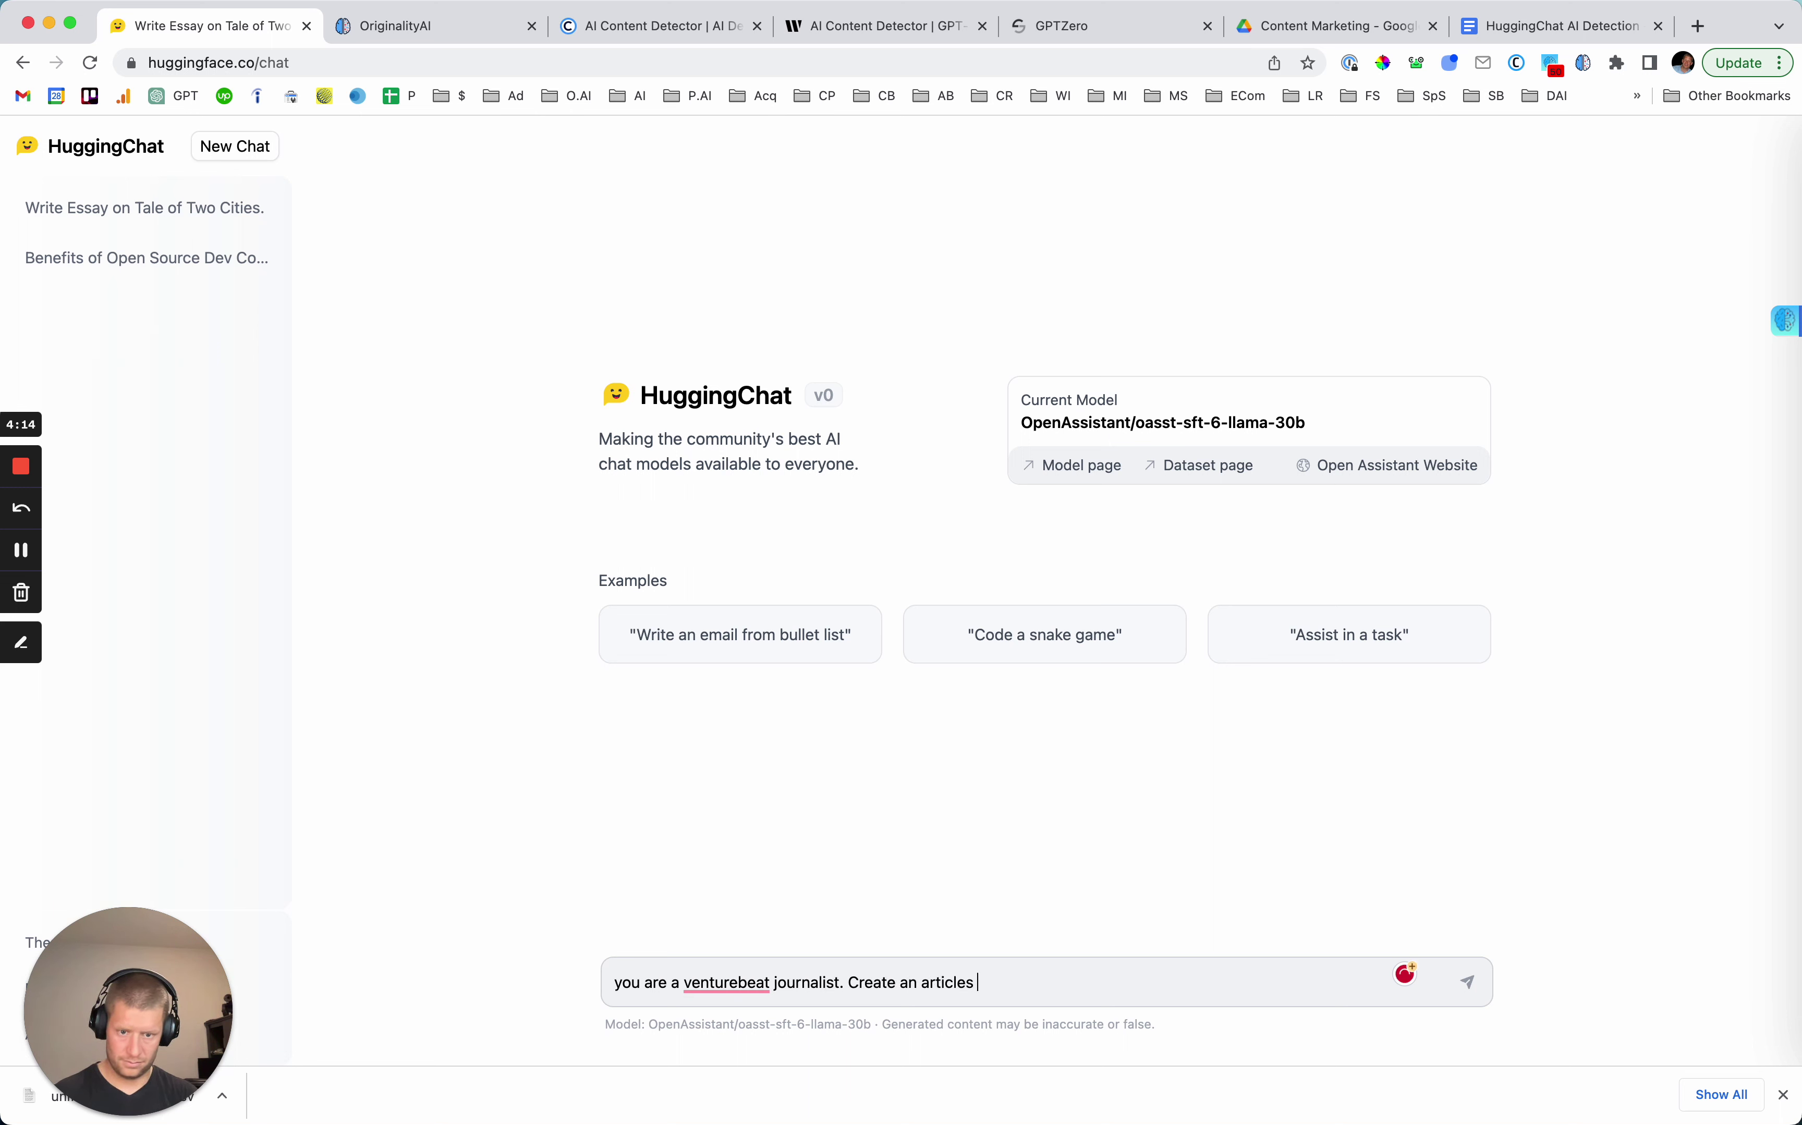
{"action": "key", "text": "BackSpace"}
{"action": "key", "text": "BackSpace"}
{"action": "type", "text": " about your p"}
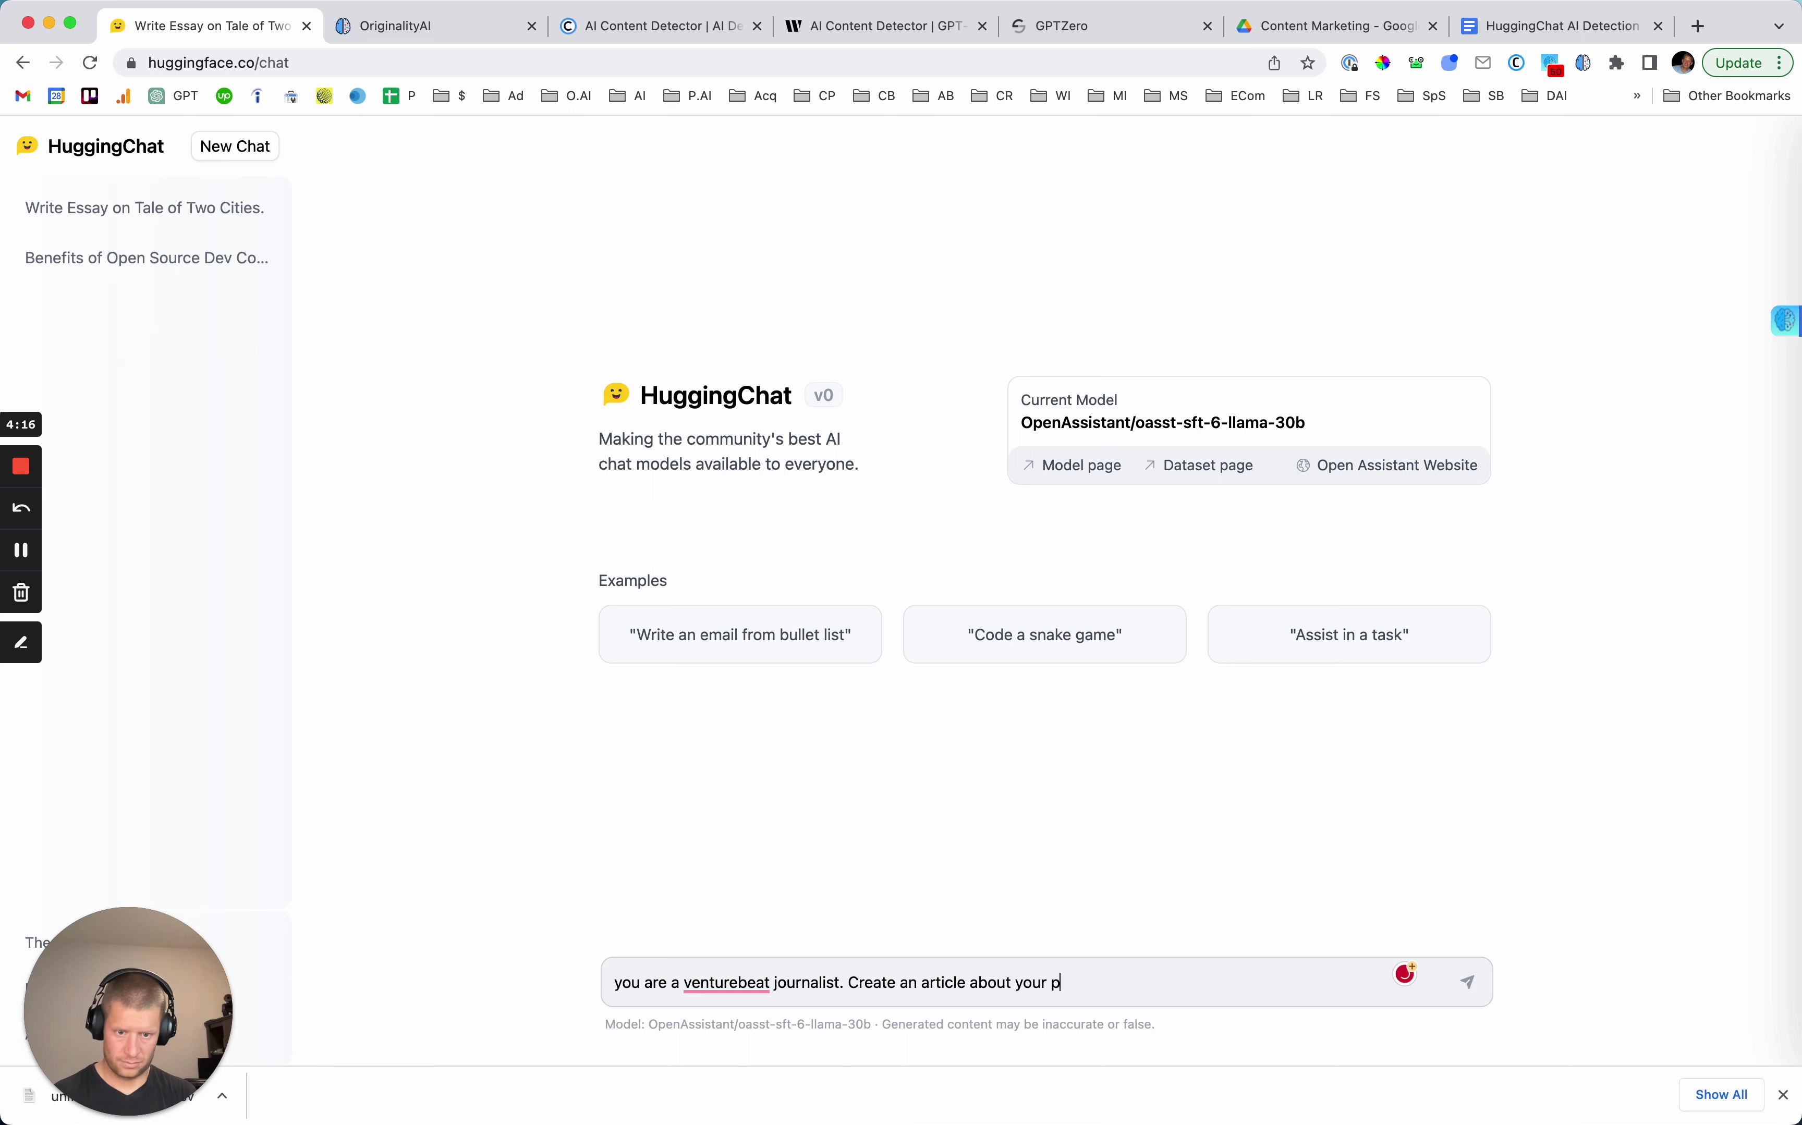
{"action": "type", "text": "ersonal experience "}
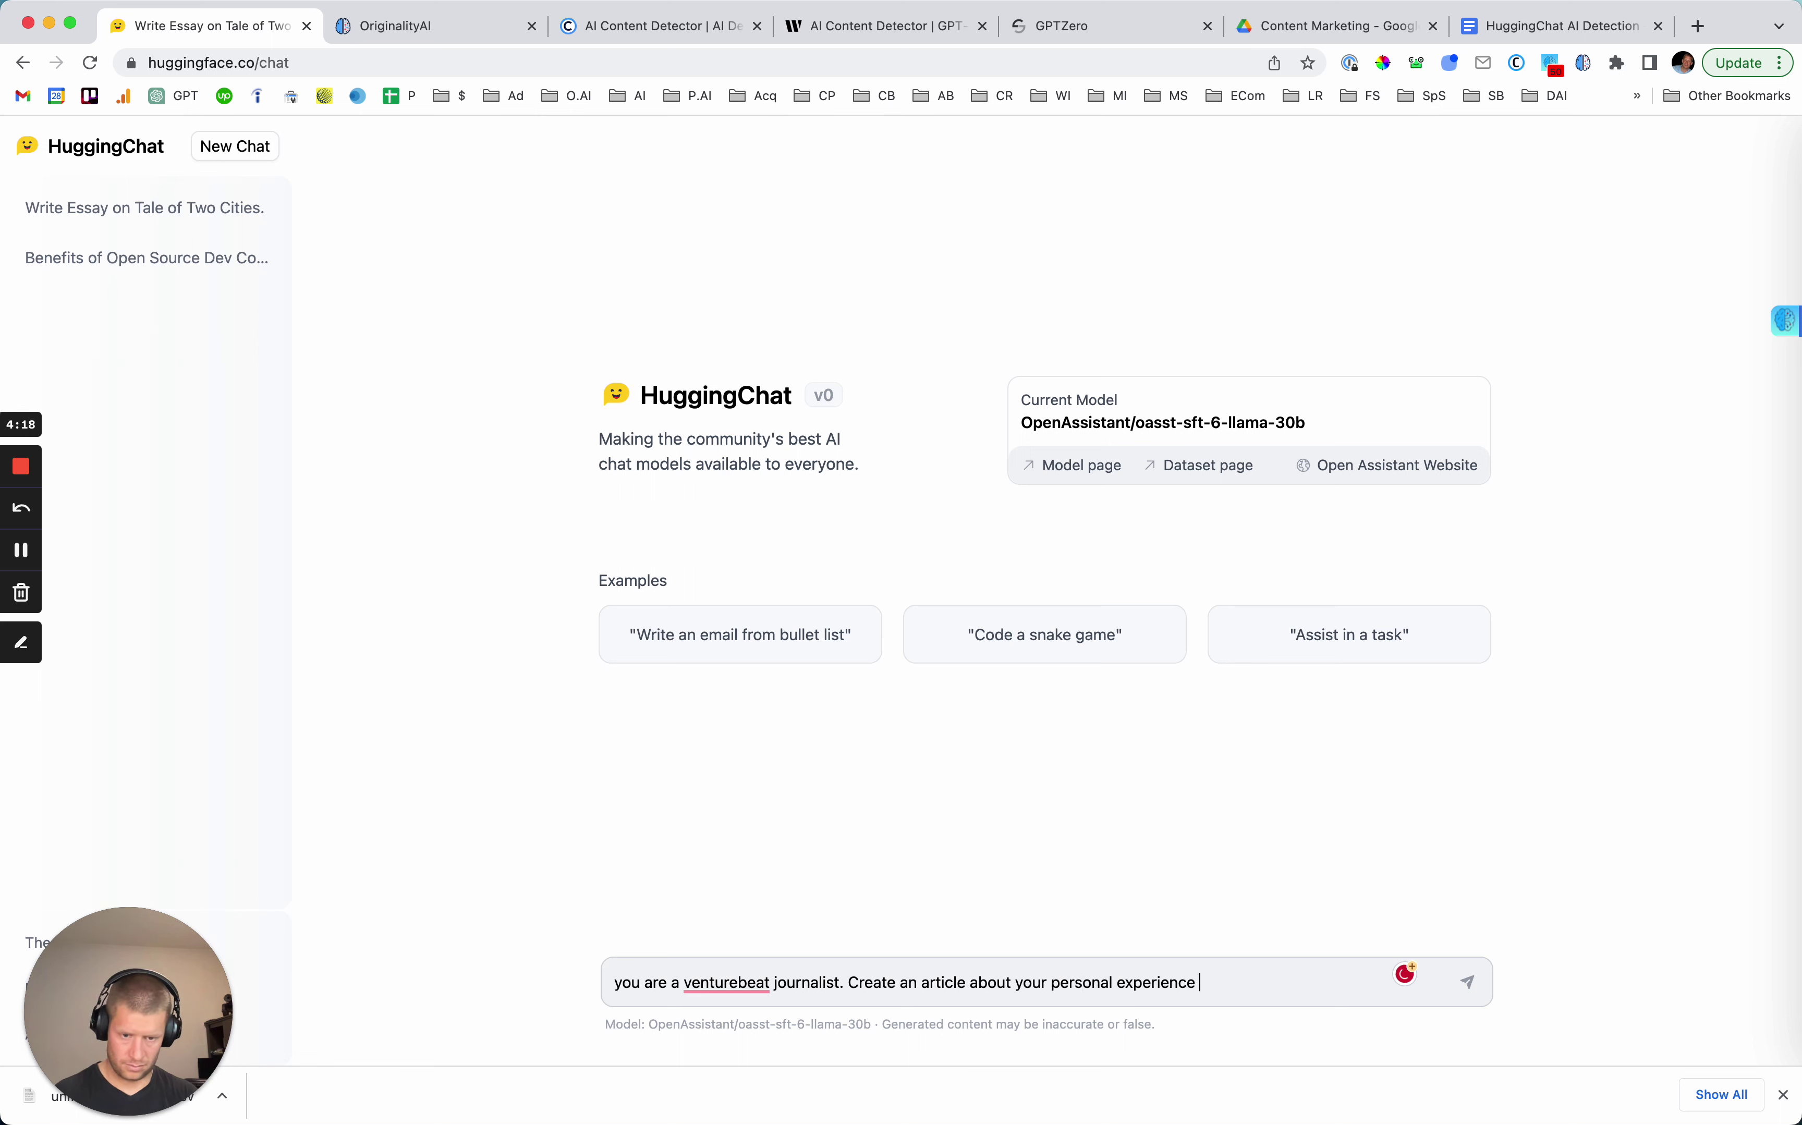
{"action": "type", "text": "with "}
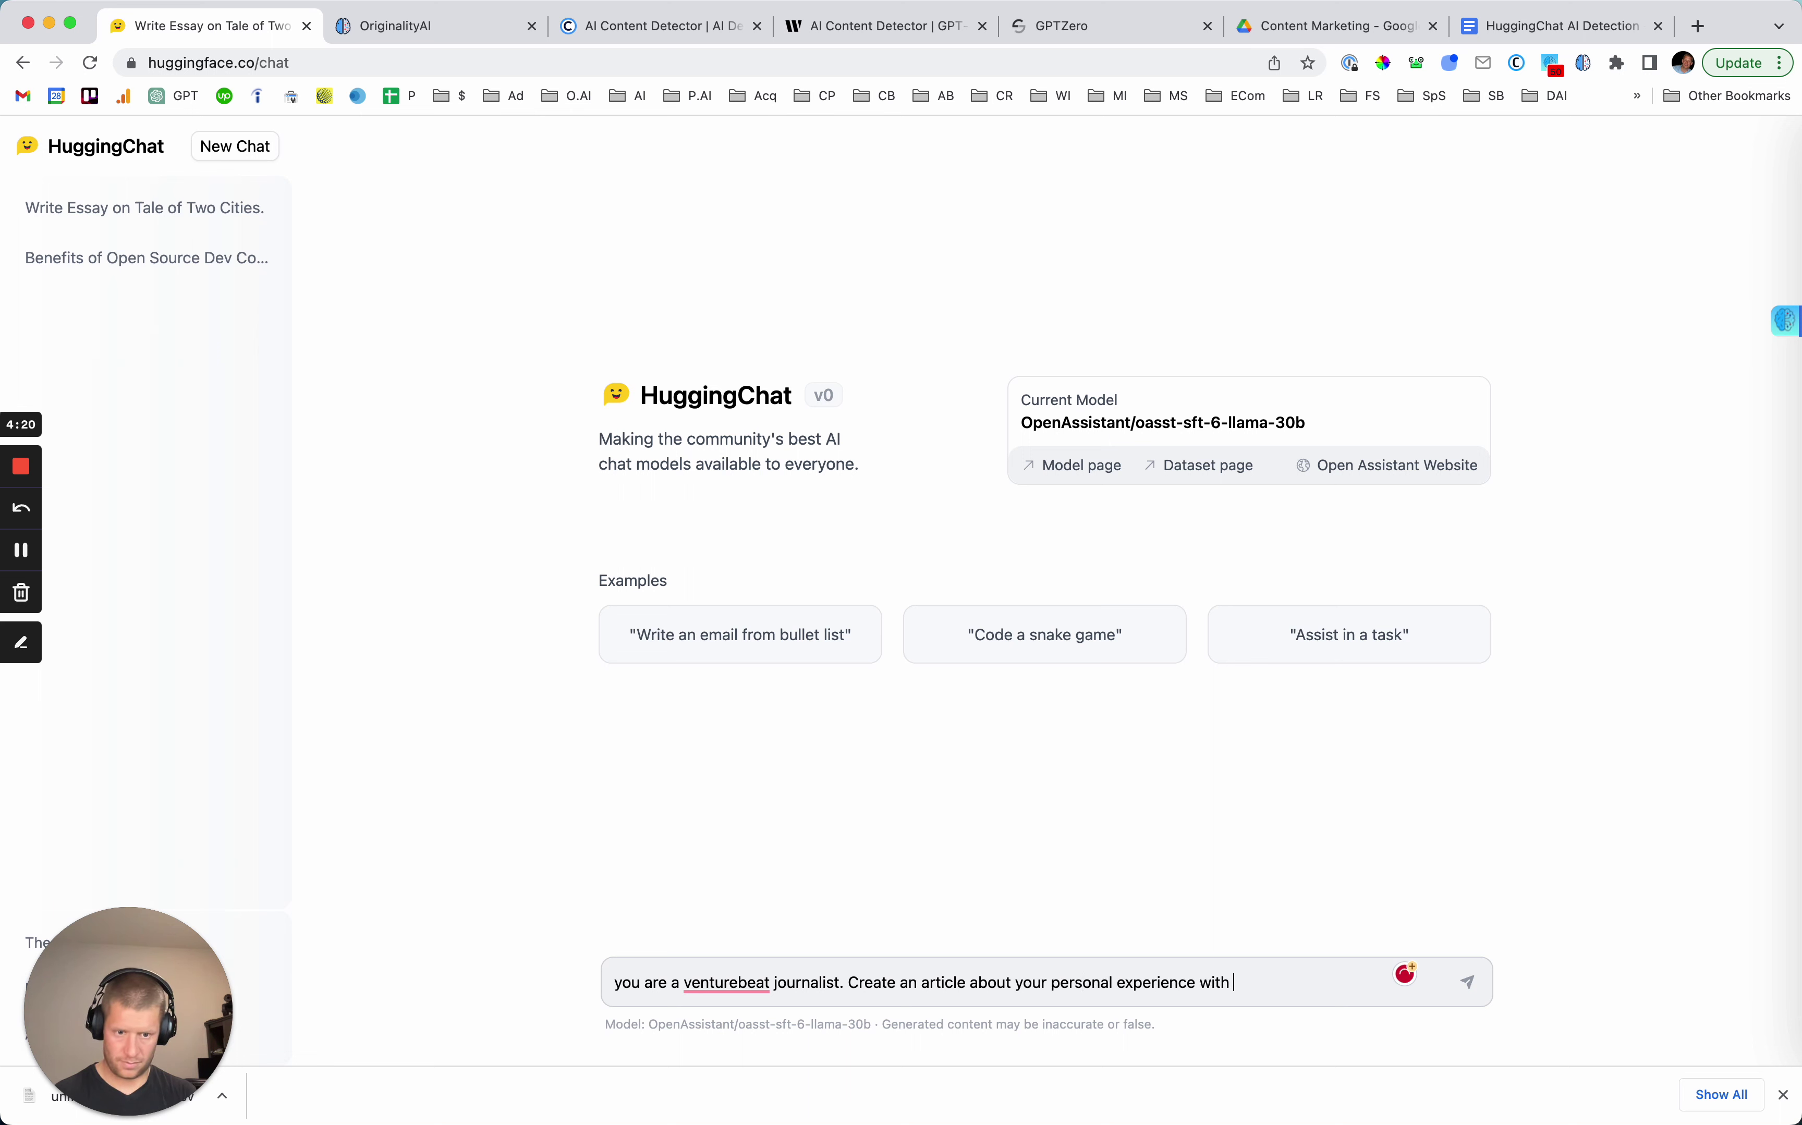
{"action": "type", "text": "examples"}
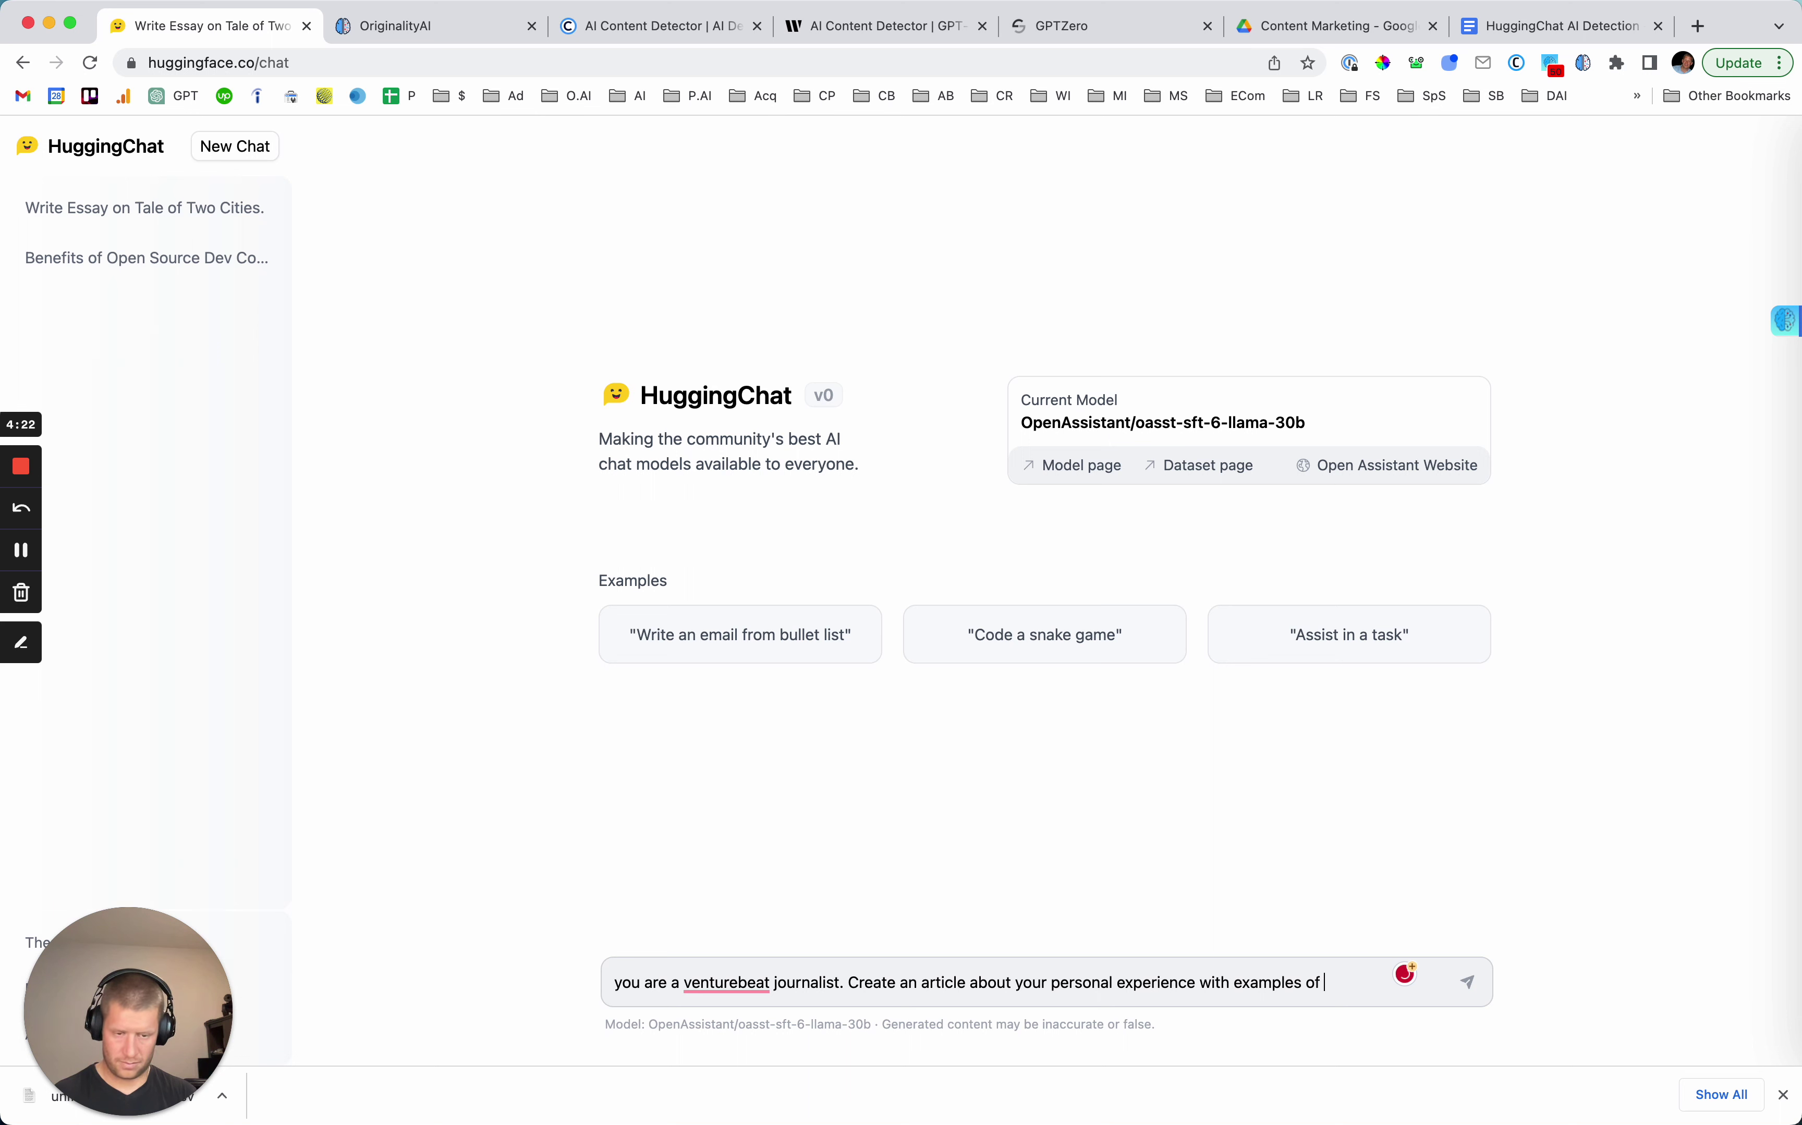
{"action": "type", "text": " of "}
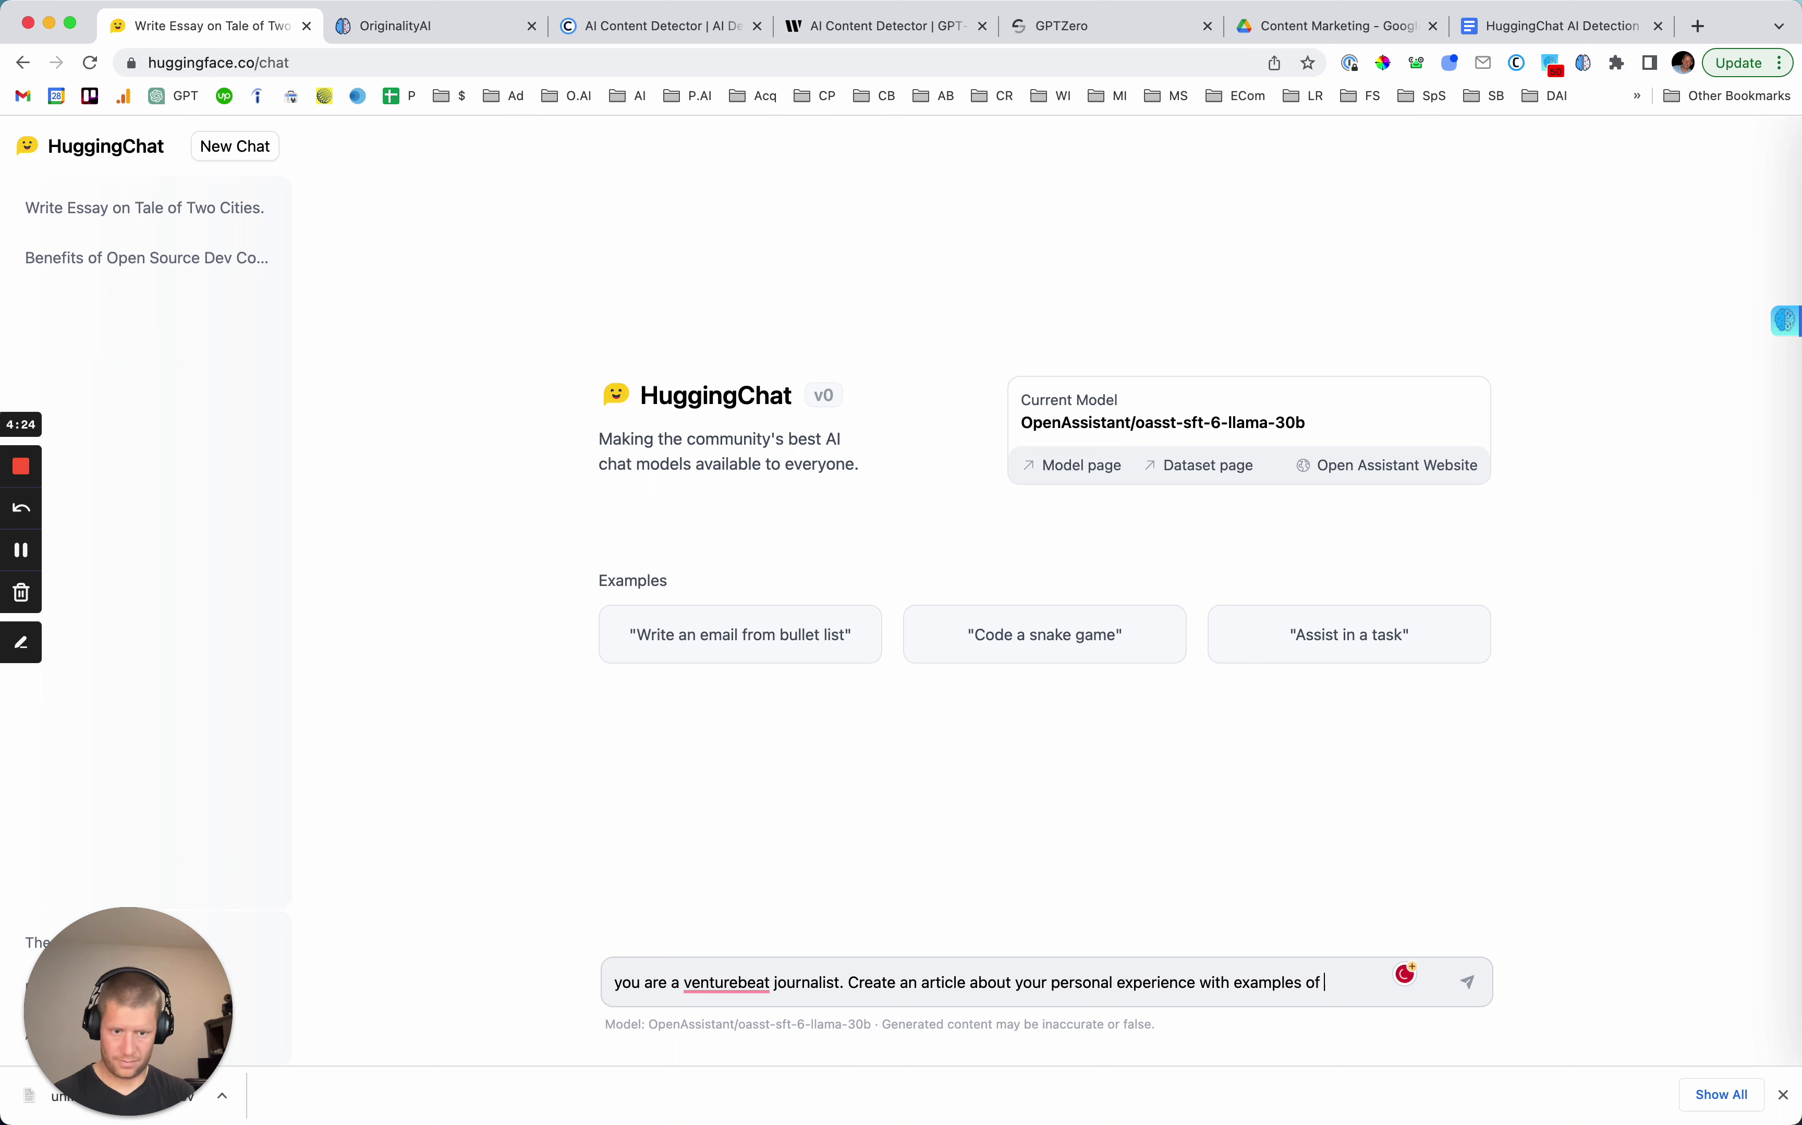
{"action": "type", "text": "learning how to be"}
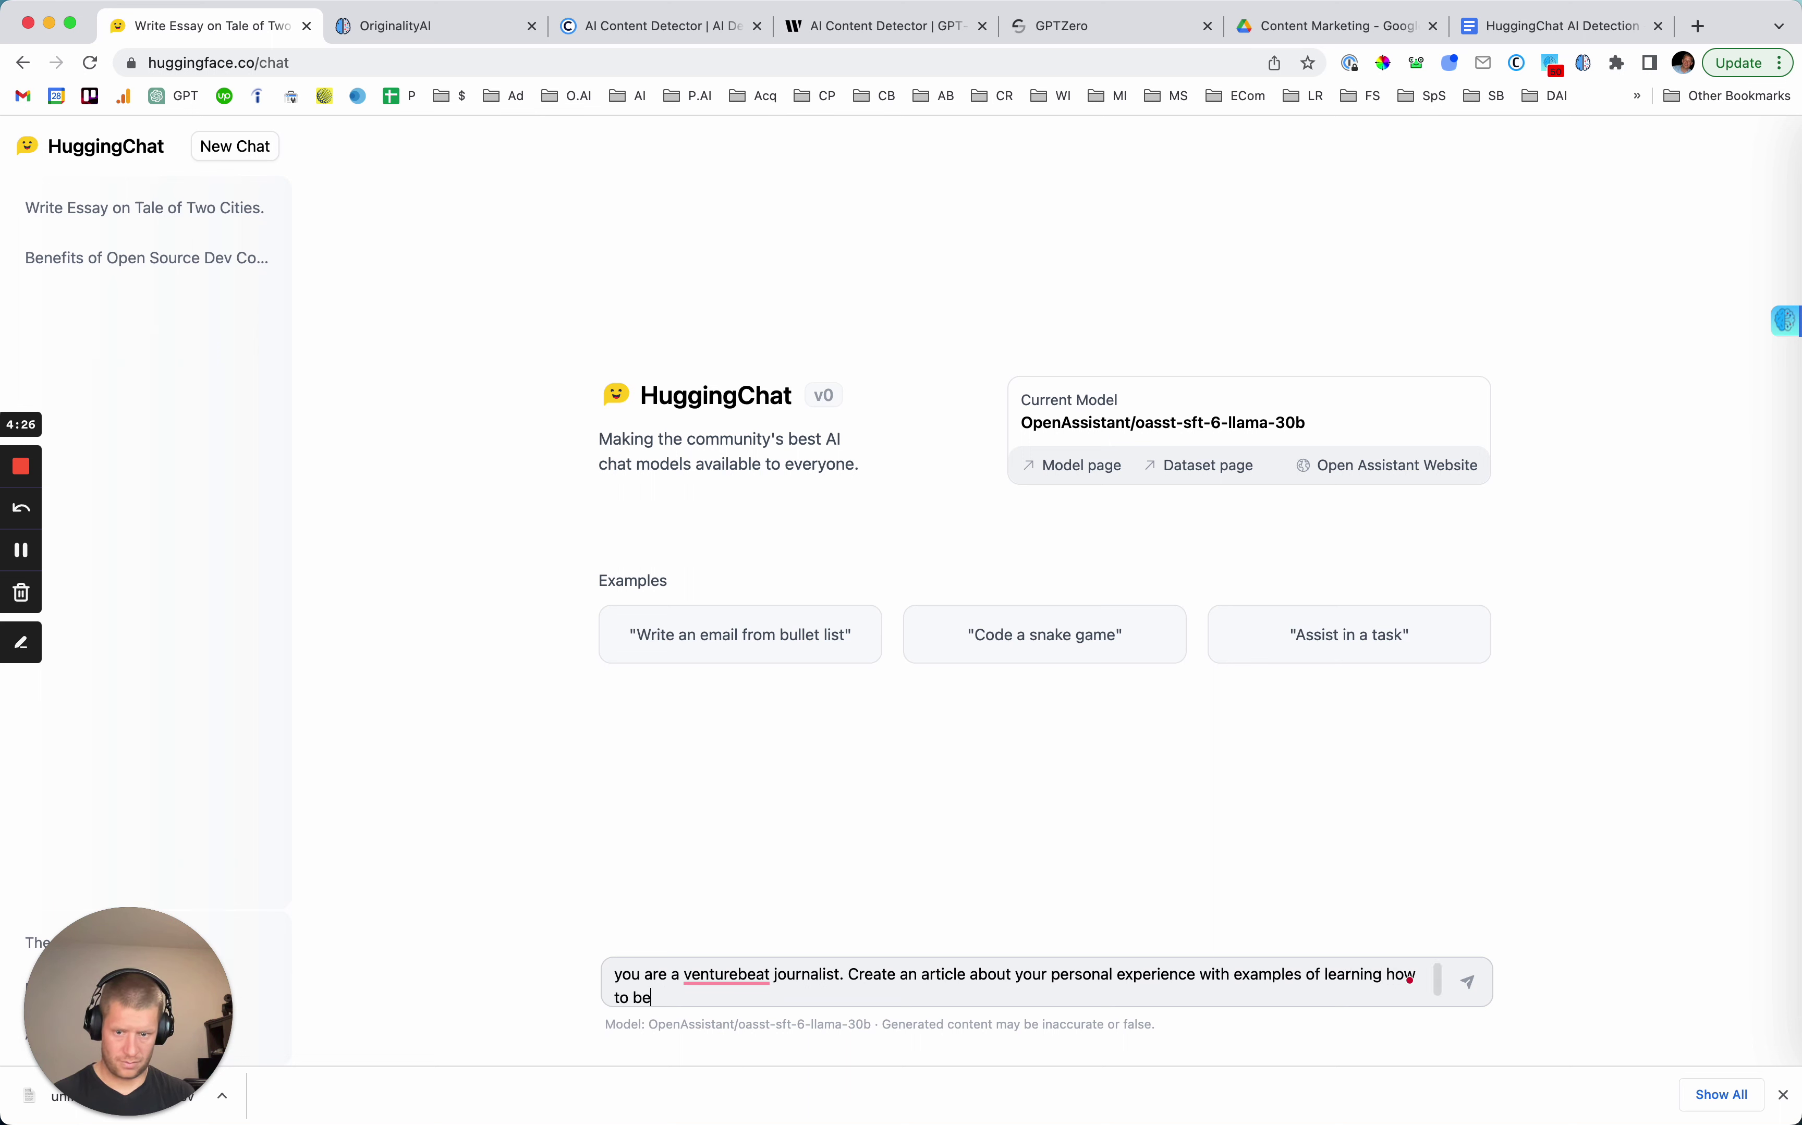
{"action": "type", "text": "come a better wri"}
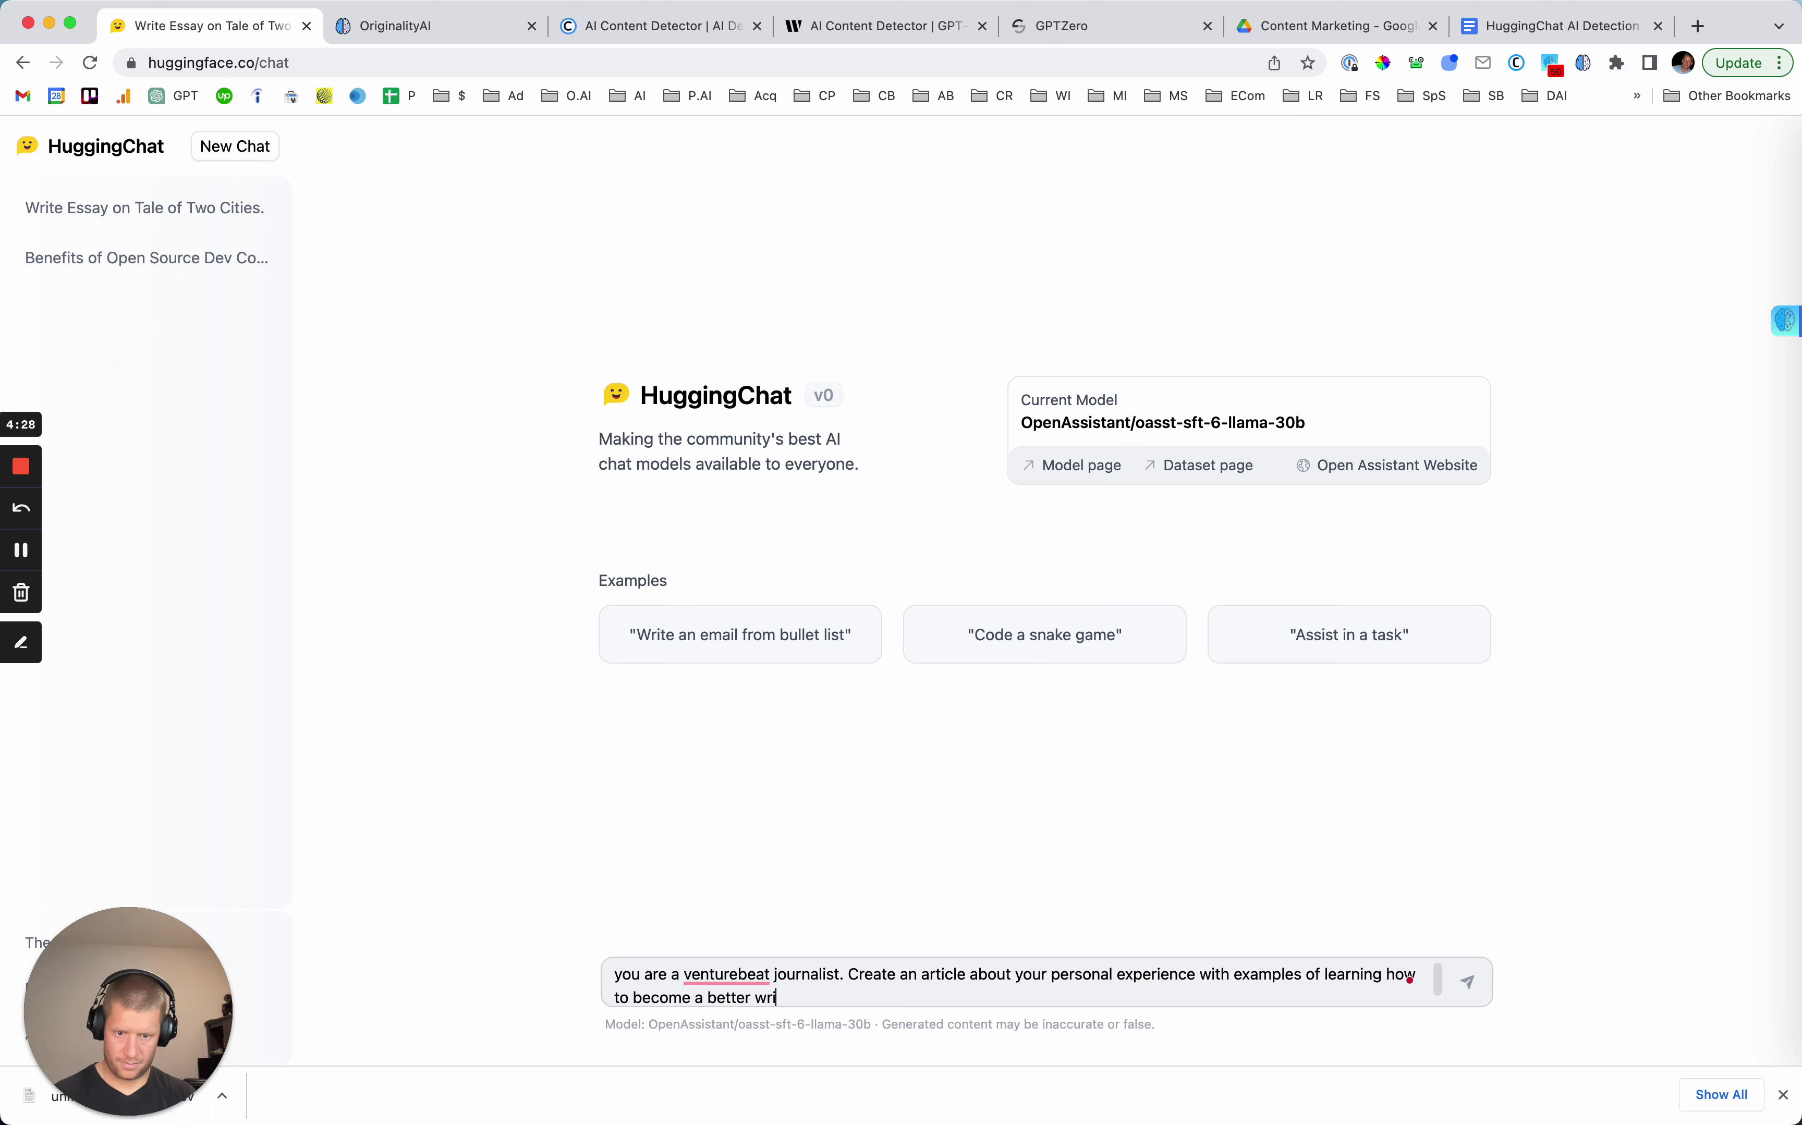
{"action": "type", "text": "ter"}
{"action": "key", "text": "Return"}
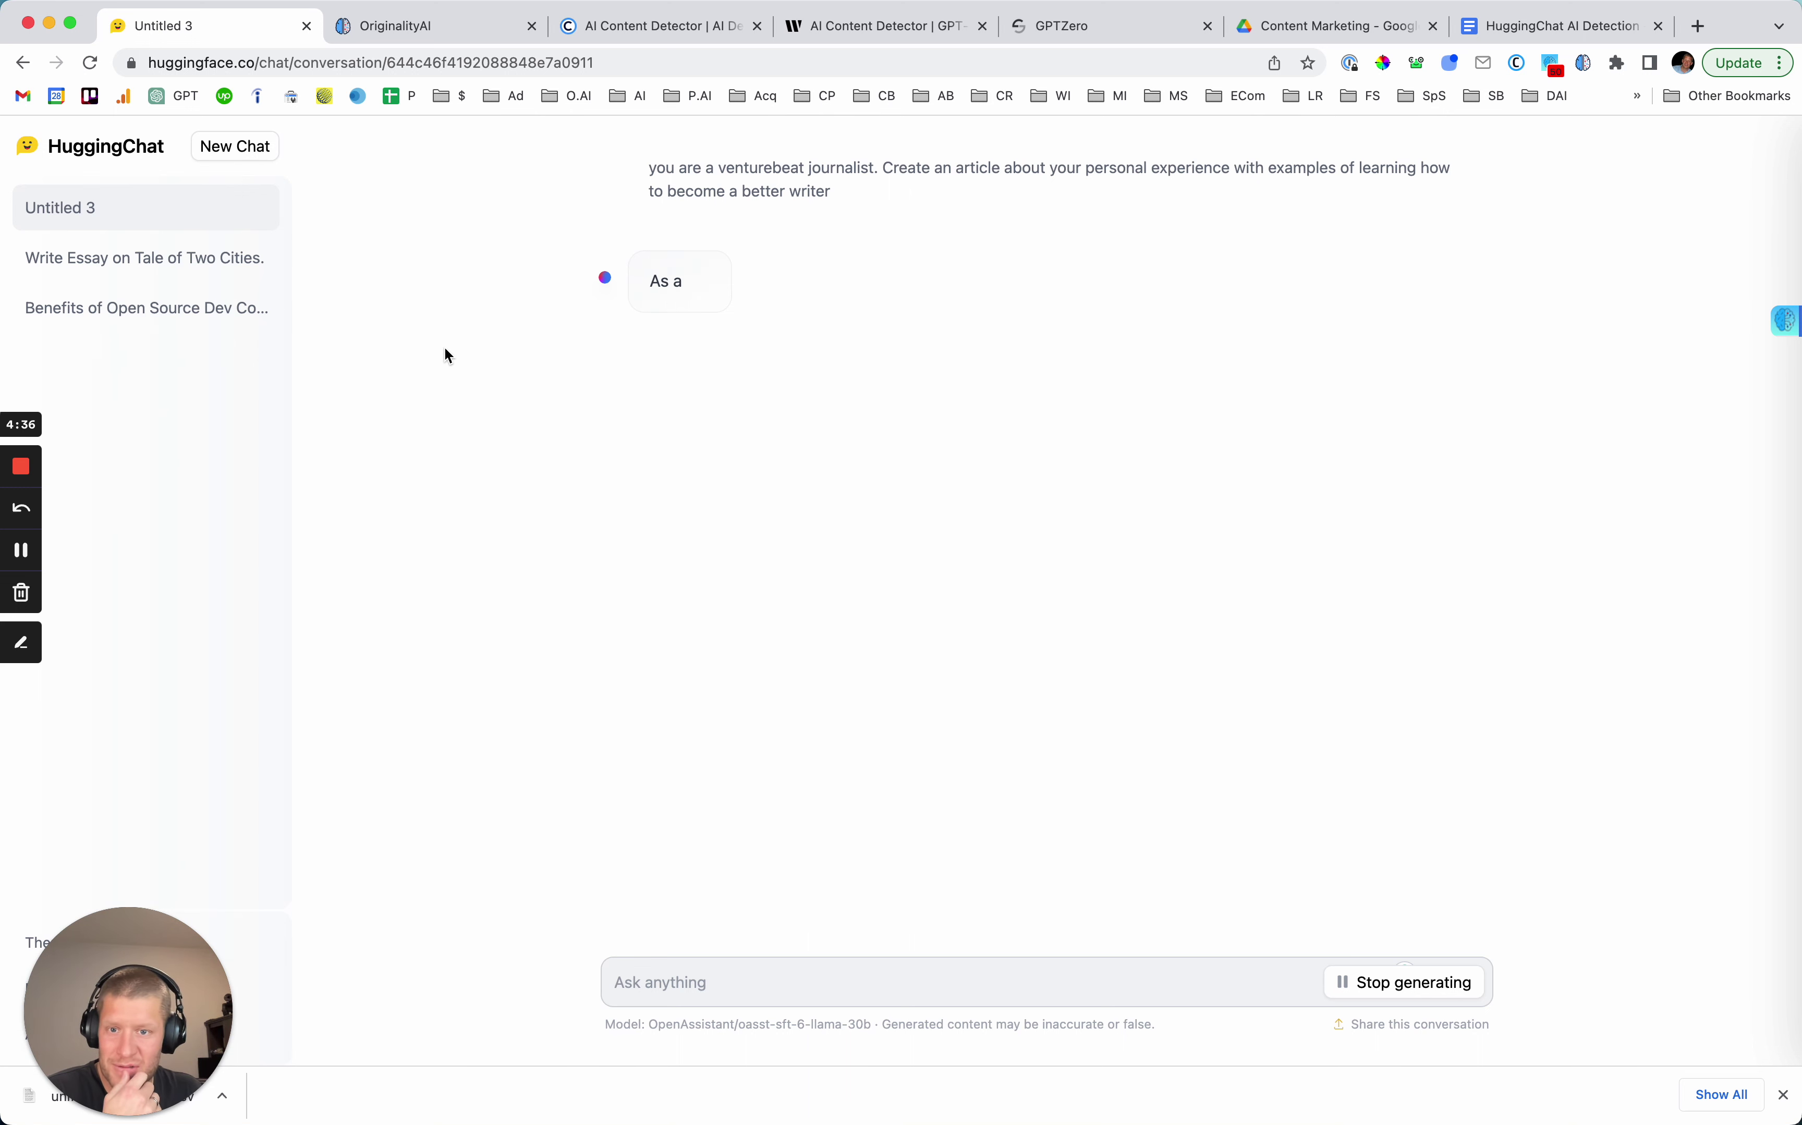
Copy the generated VentureBeat journalist article from its opening through the sentence ending "asking surface-level queries.".
{"action": "left_click", "coordinate": [23, 555]}
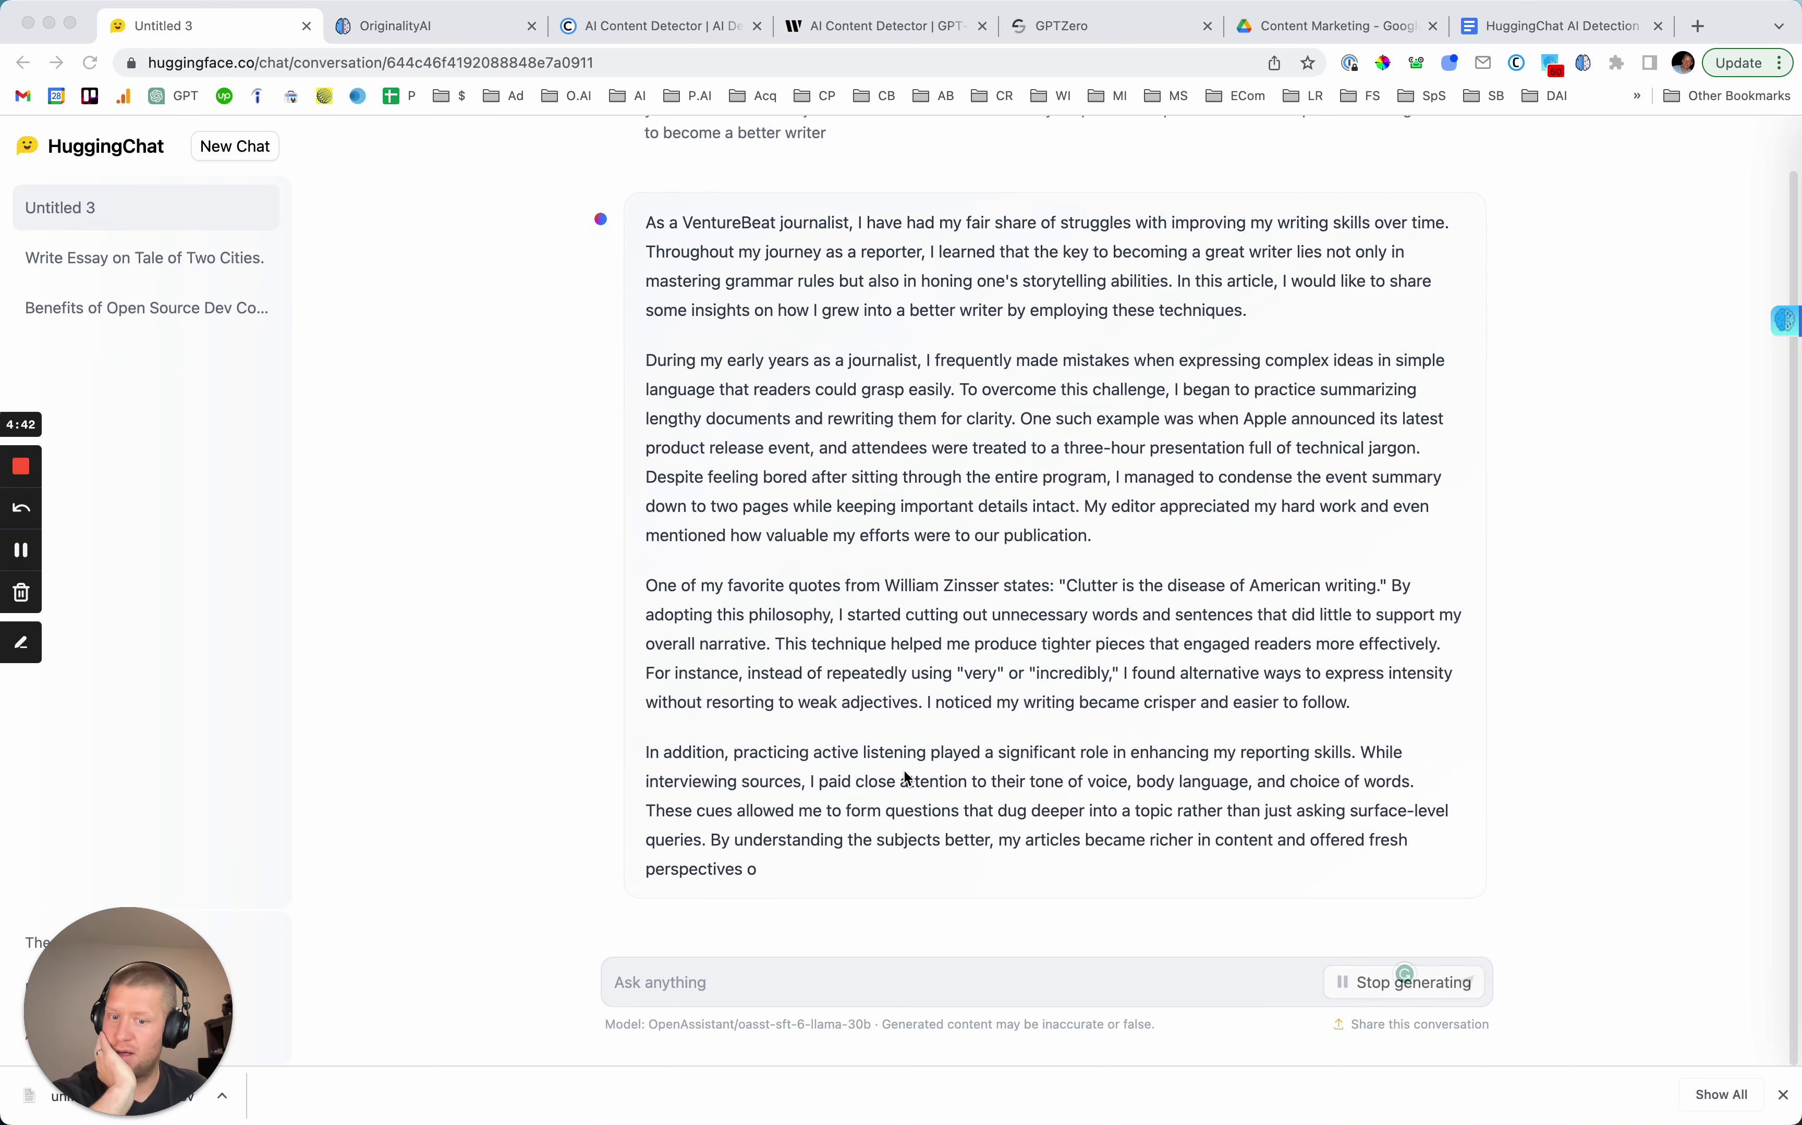
{"action": "left_click", "coordinate": [774, 880]}
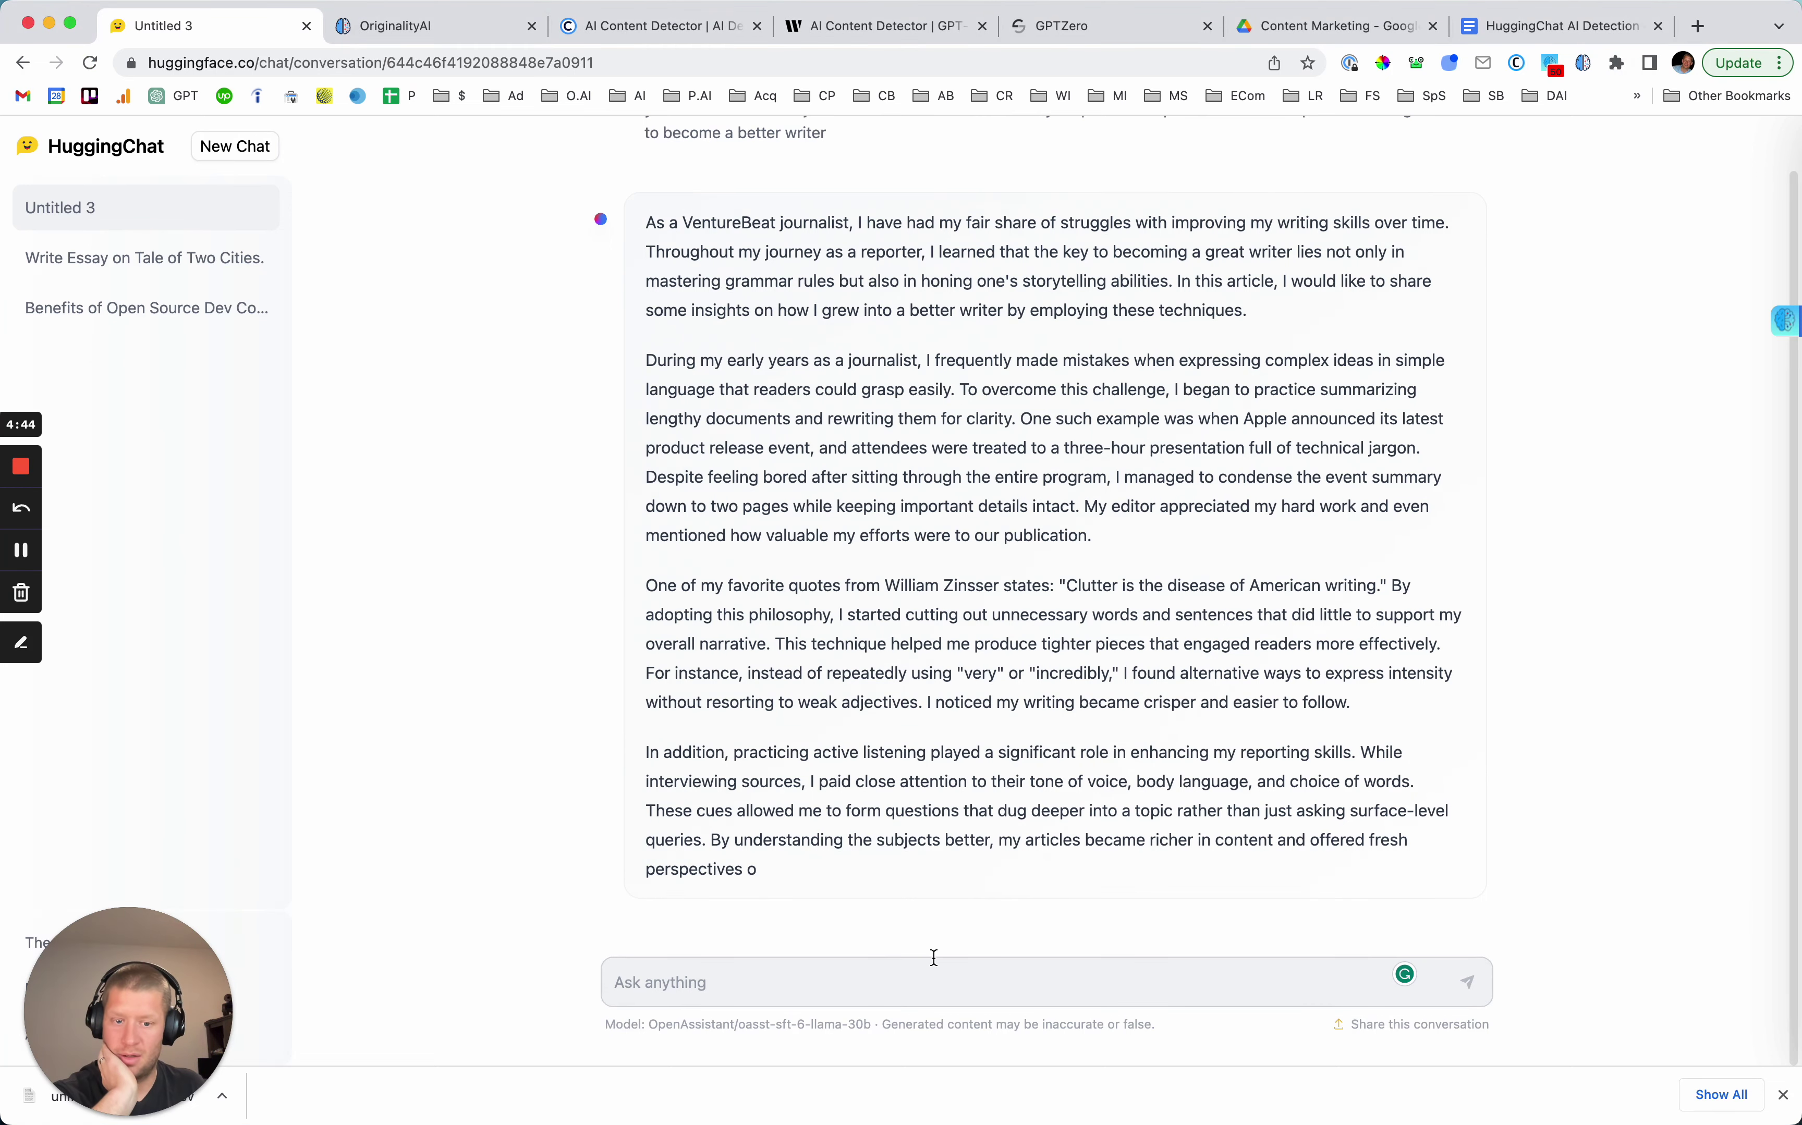
{"action": "left_click_drag", "start_coordinate": [712, 843], "coordinate": [650, 214]}
{"action": "key", "text": "cmd+c"}
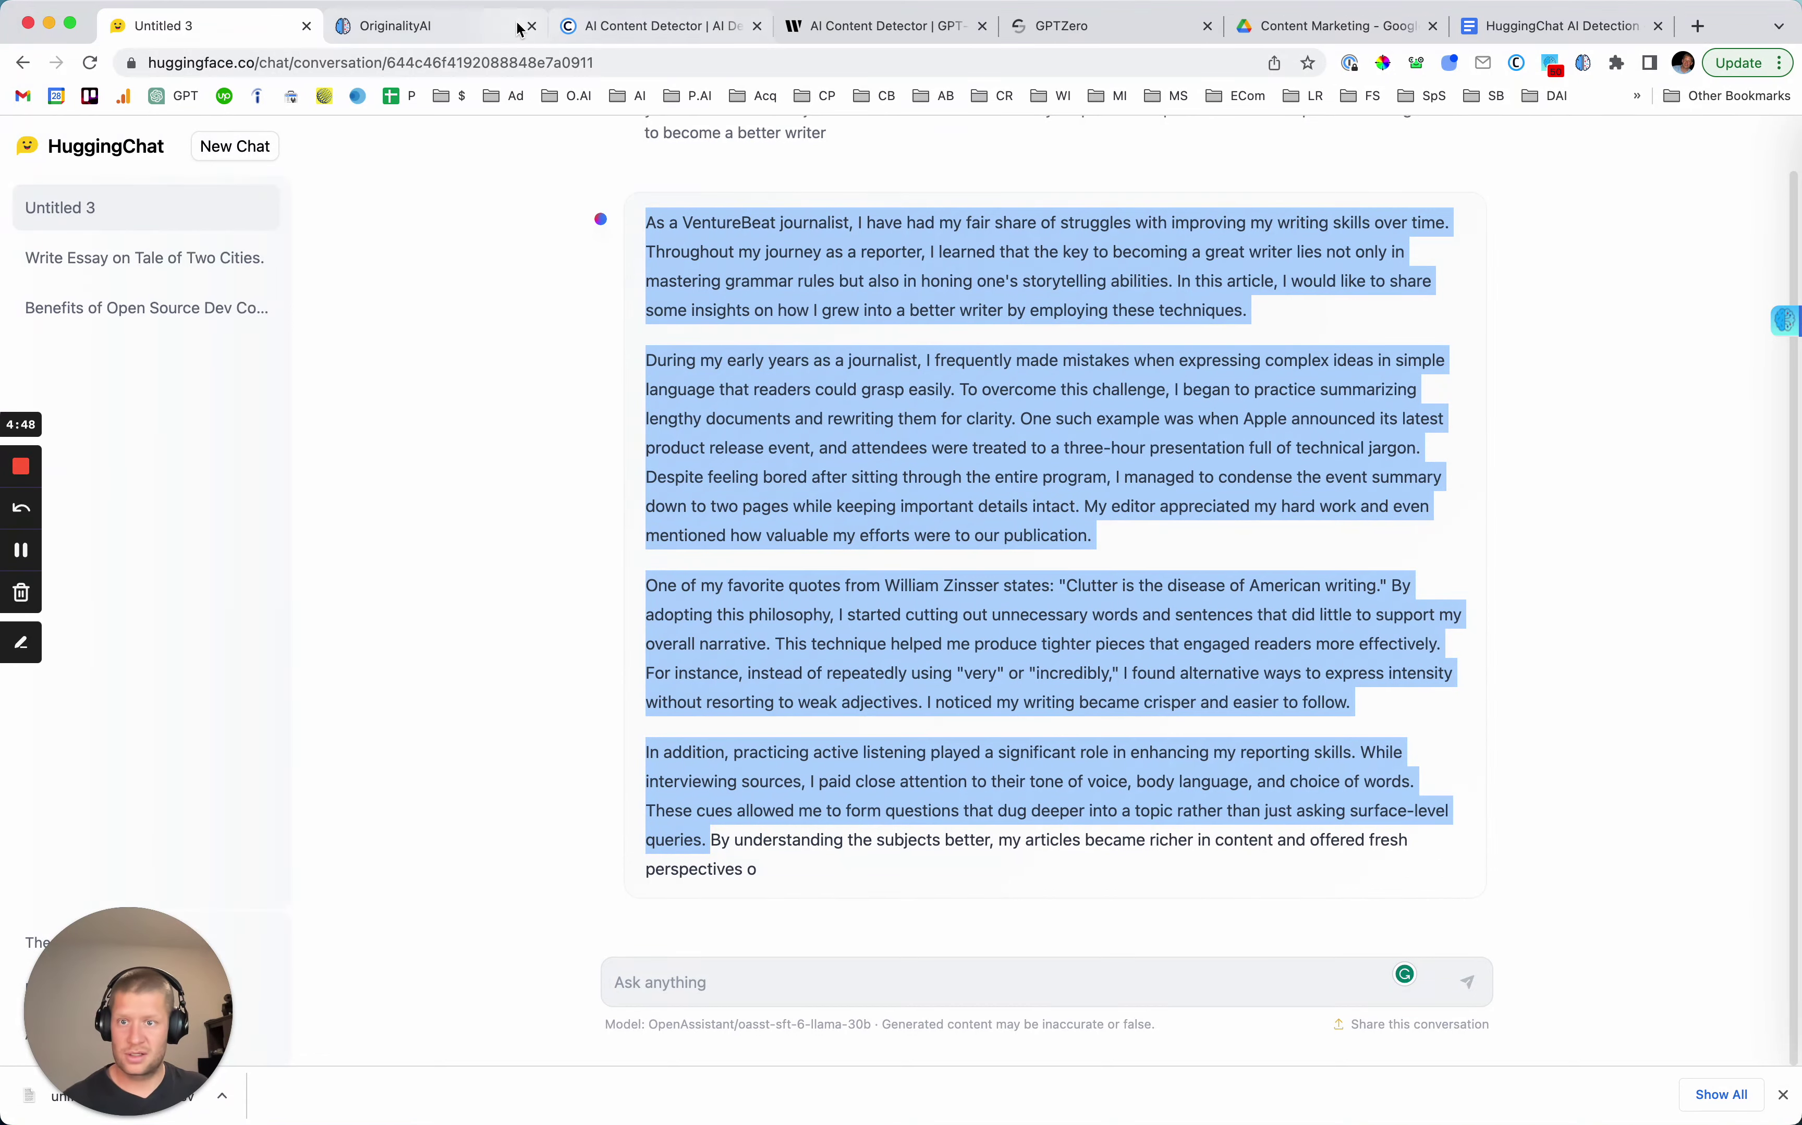
Switch to Originality.AI, paste the copied article into a new scan and run the AI detection.
{"action": "left_click", "coordinate": [439, 26]}
{"action": "left_click", "coordinate": [1413, 253]}
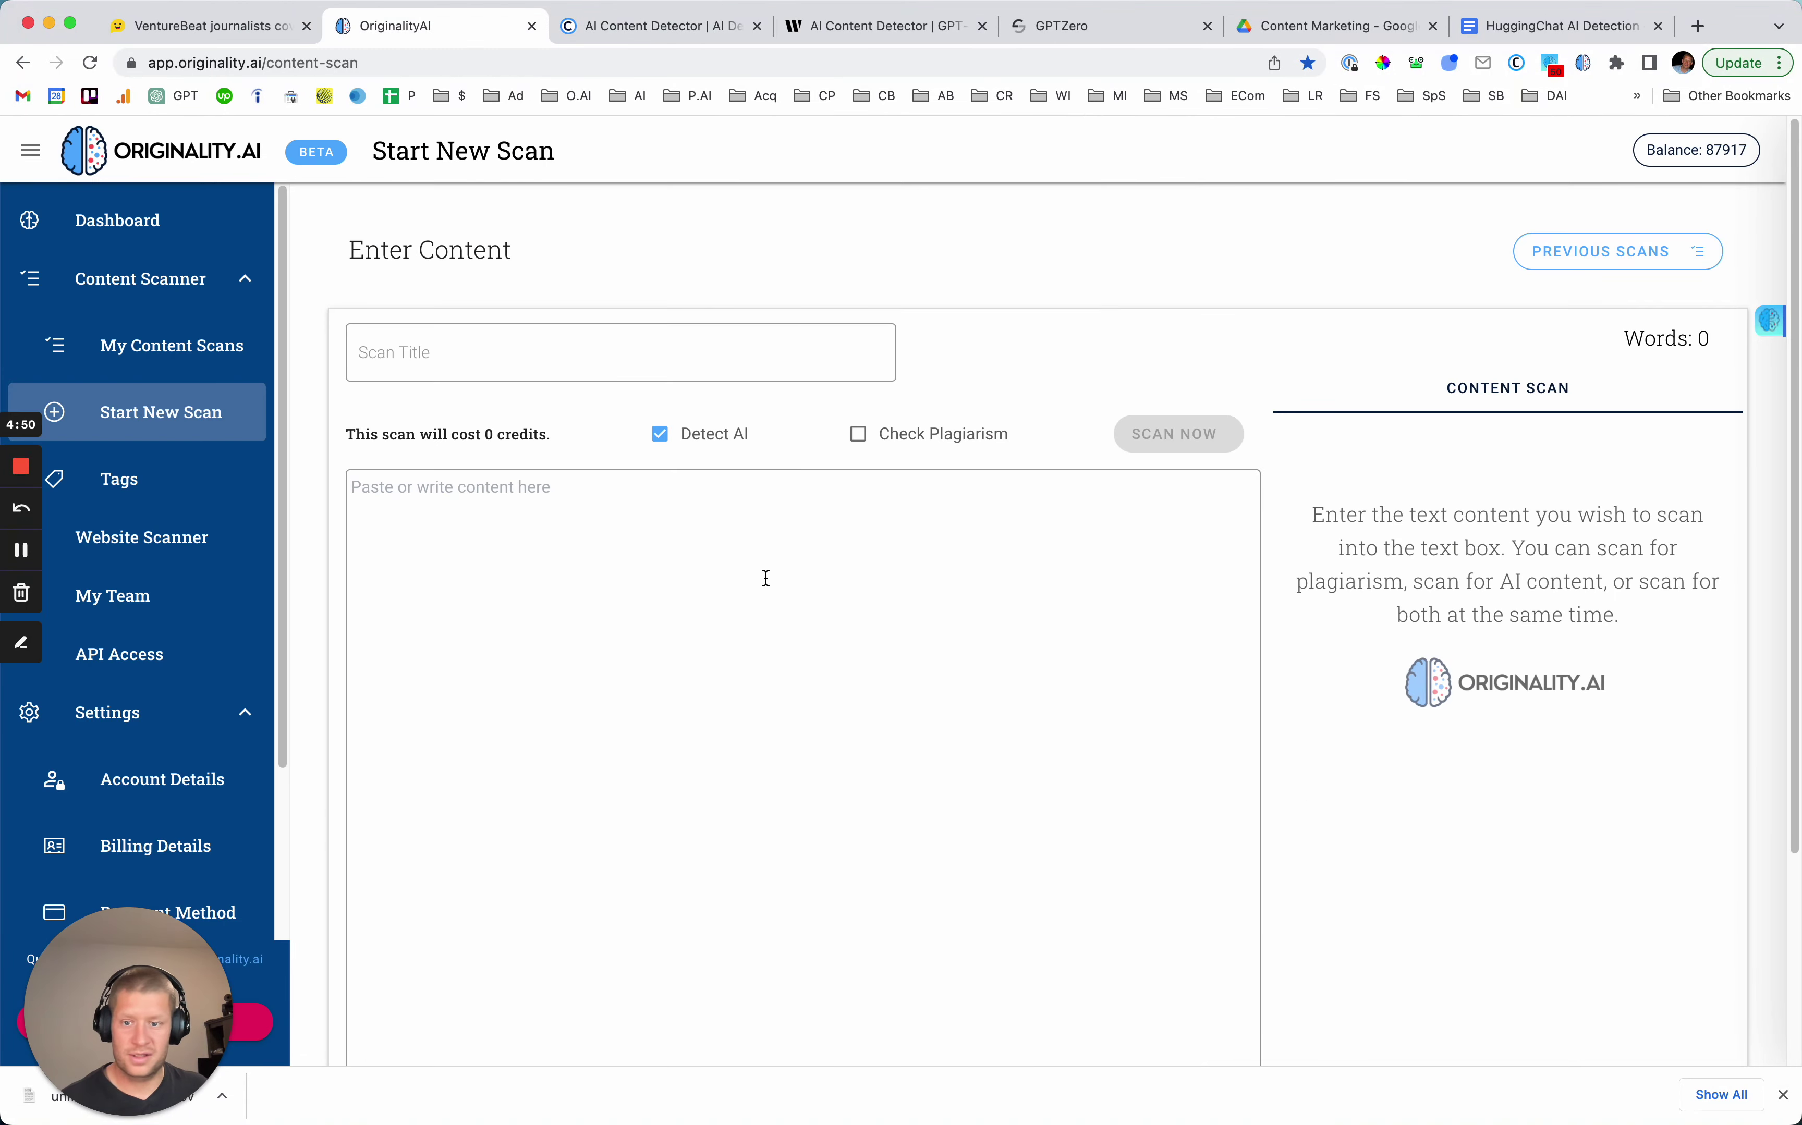
{"action": "left_click", "coordinate": [764, 575]}
{"action": "key", "text": "cmd+v"}
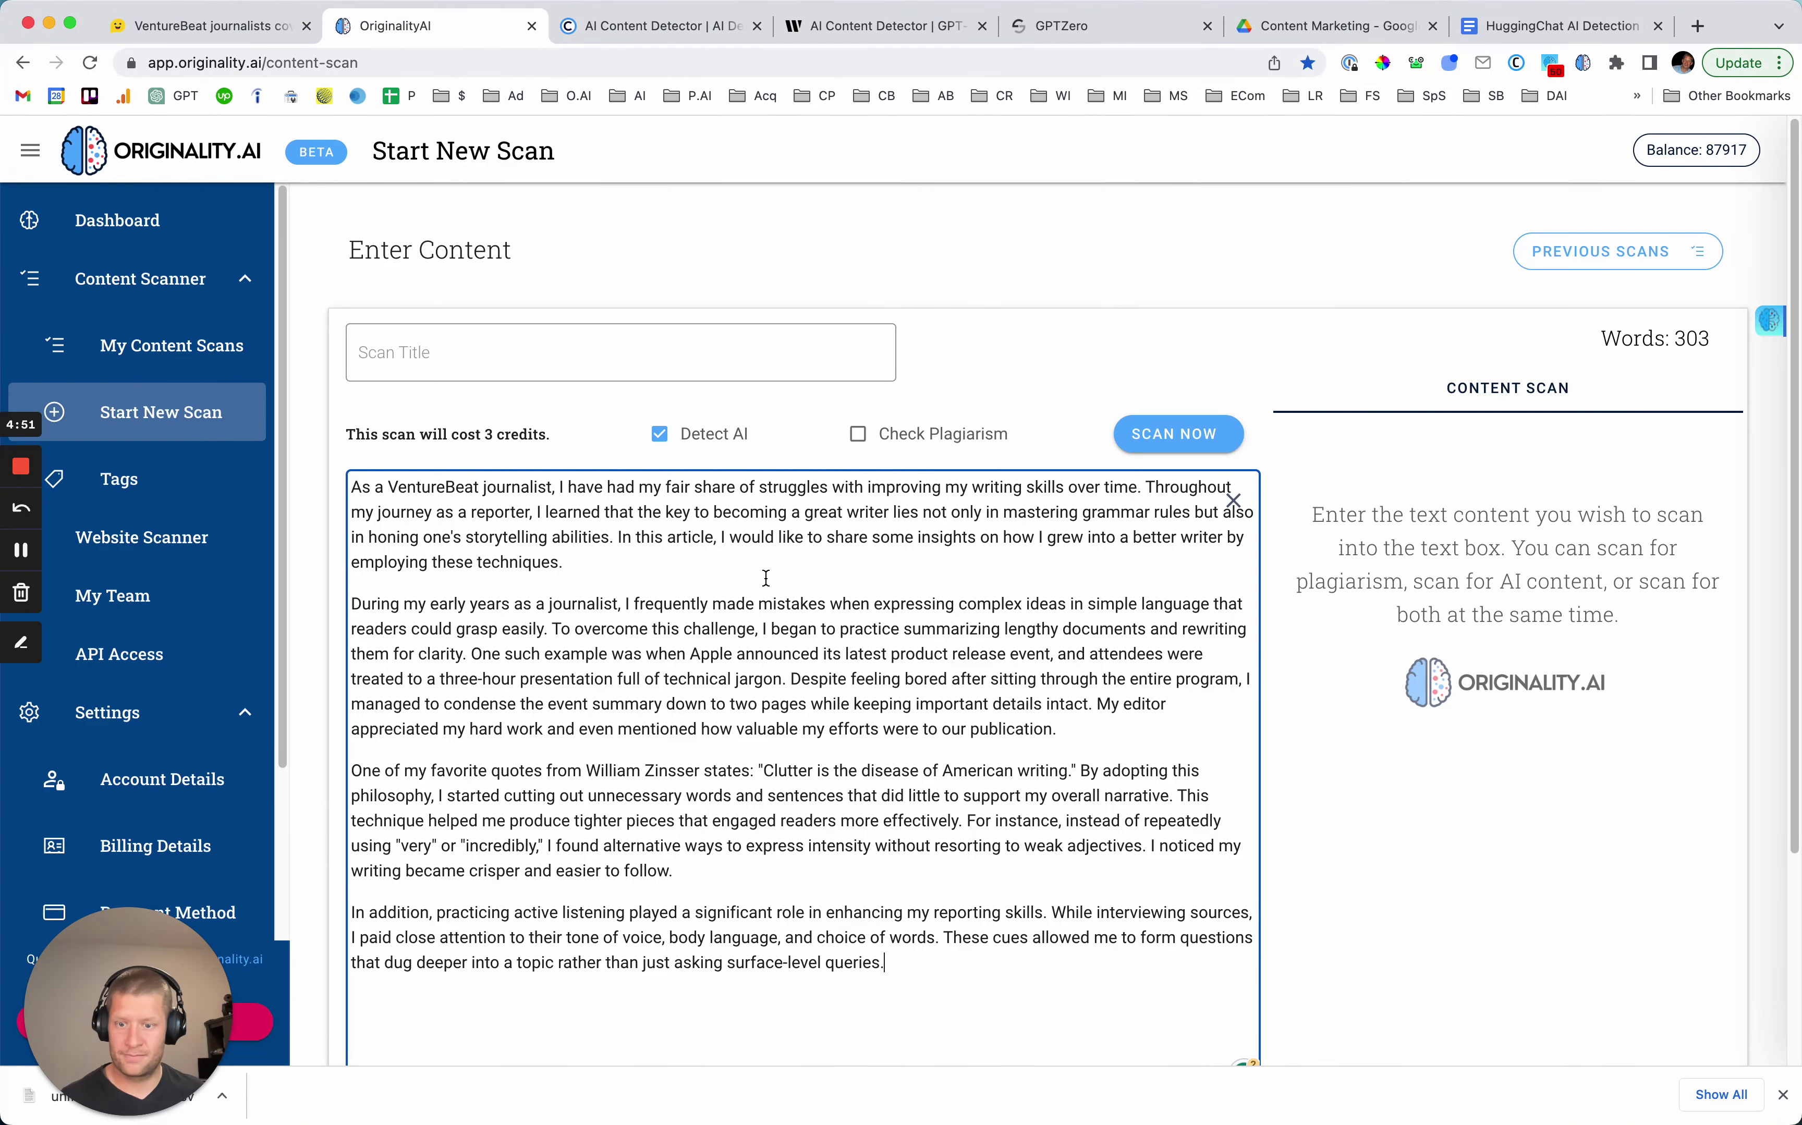
{"action": "left_click", "coordinate": [1131, 430]}
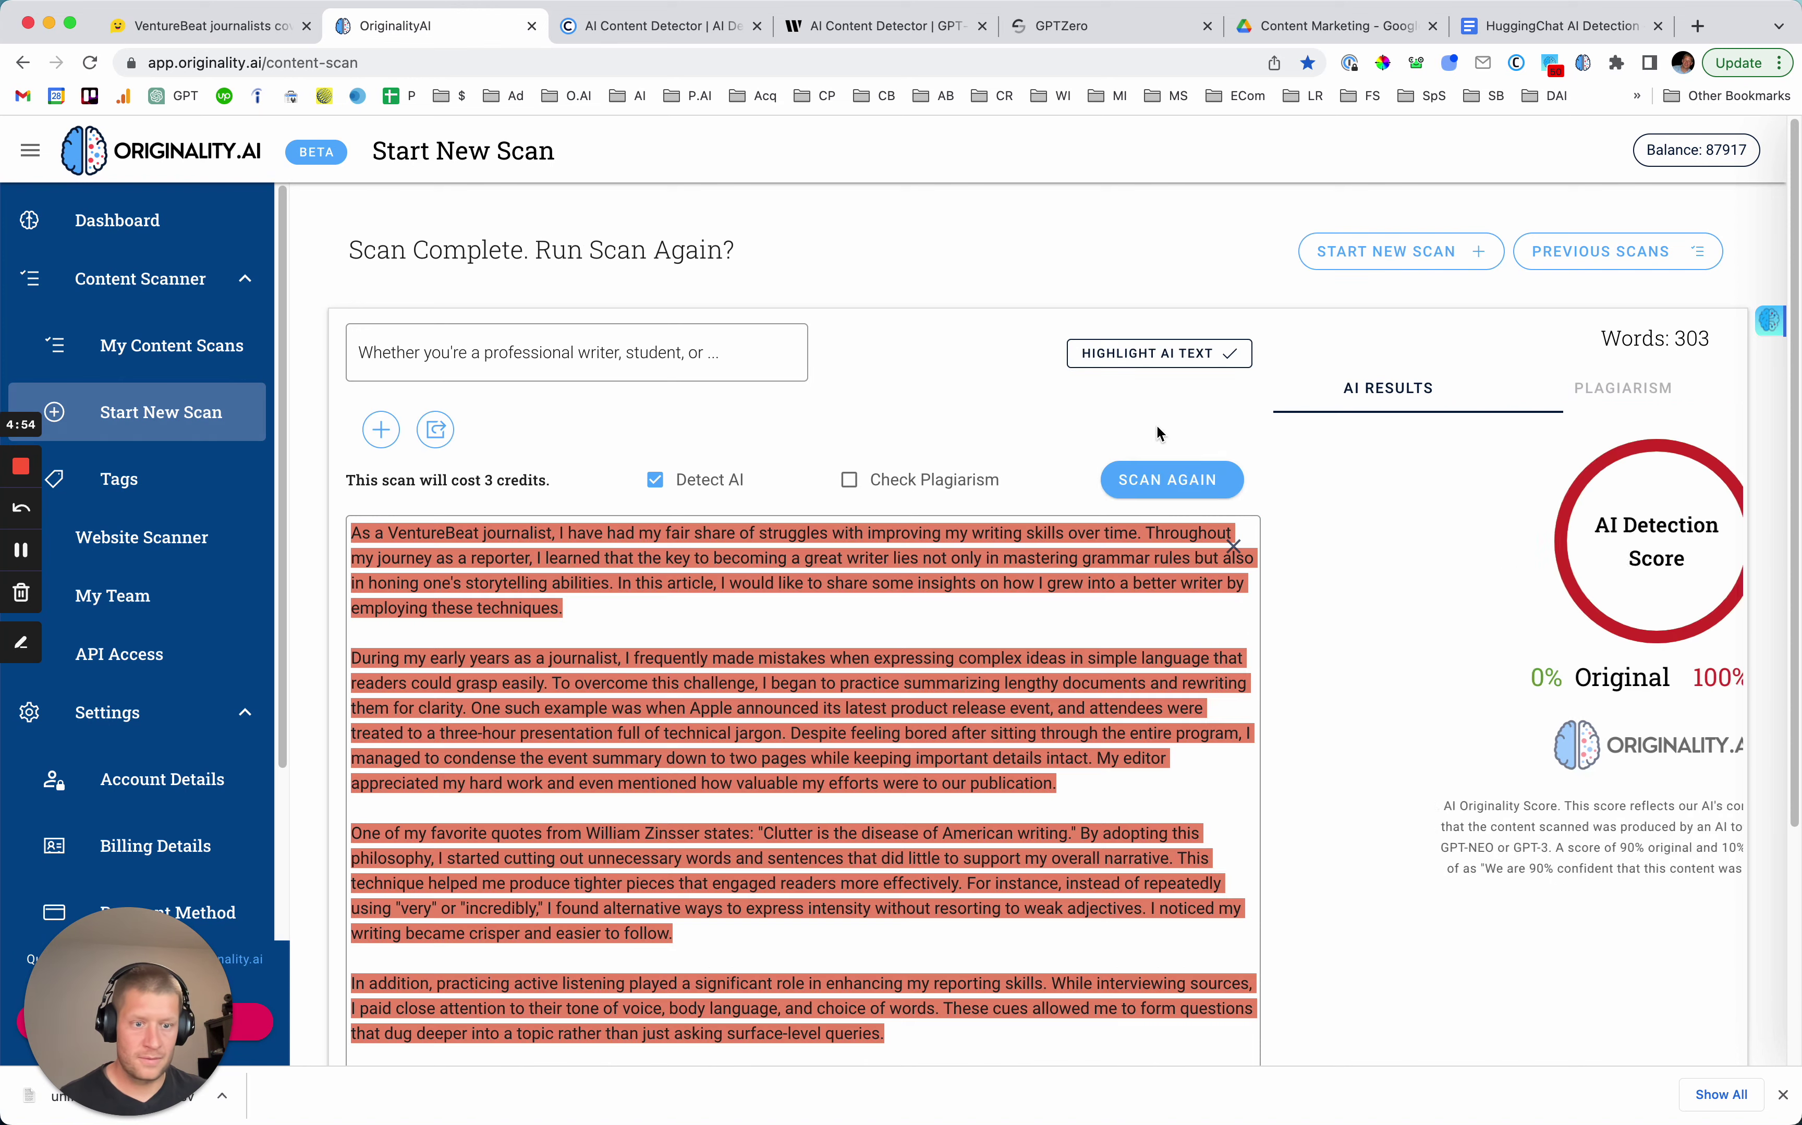
Return to the HuggingChat AI Detection document and enter 100% under Originality.AI in the third AI row.
{"action": "left_click", "coordinate": [1499, 28]}
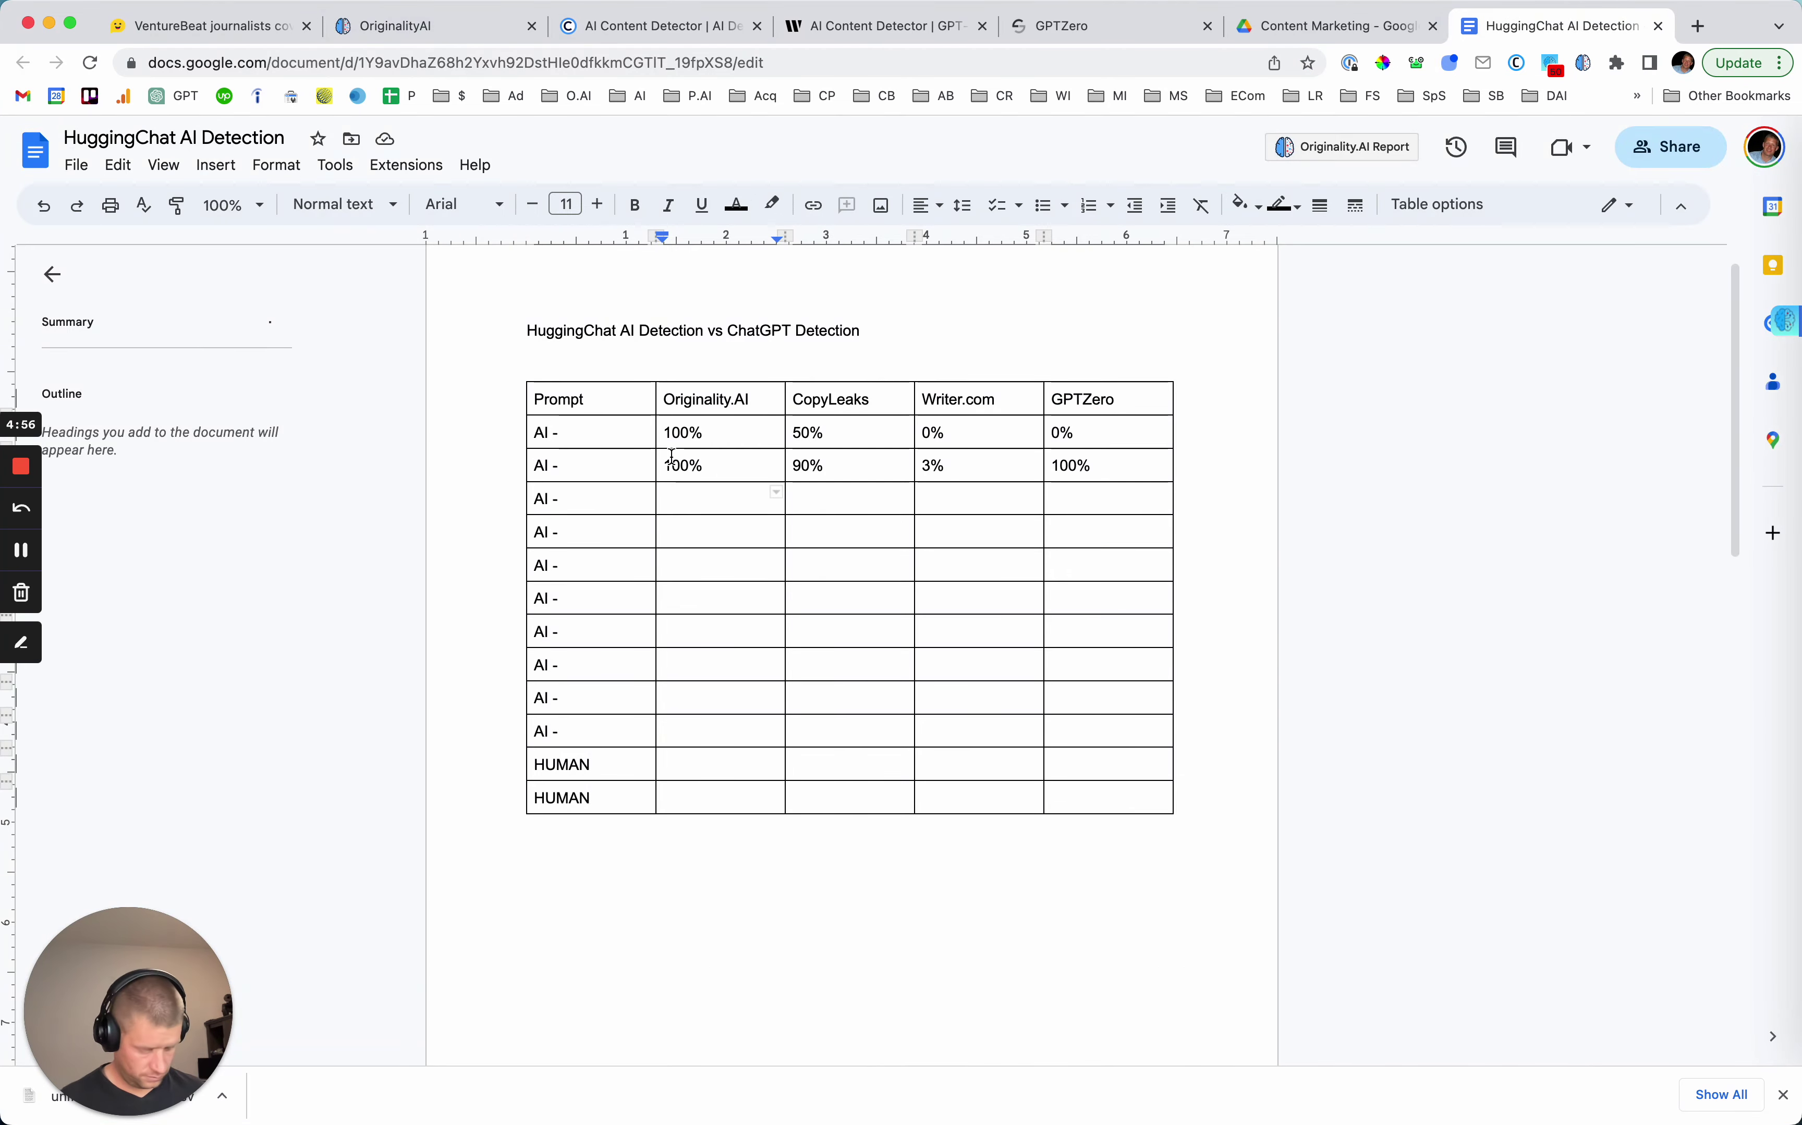
{"action": "type", "text": "100%"}
{"action": "key", "text": "Tab"}
Switch to the Copyleaks AI Content Detector, replace the previous essay with the copied article and check it.
{"action": "left_click", "coordinate": [599, 26]}
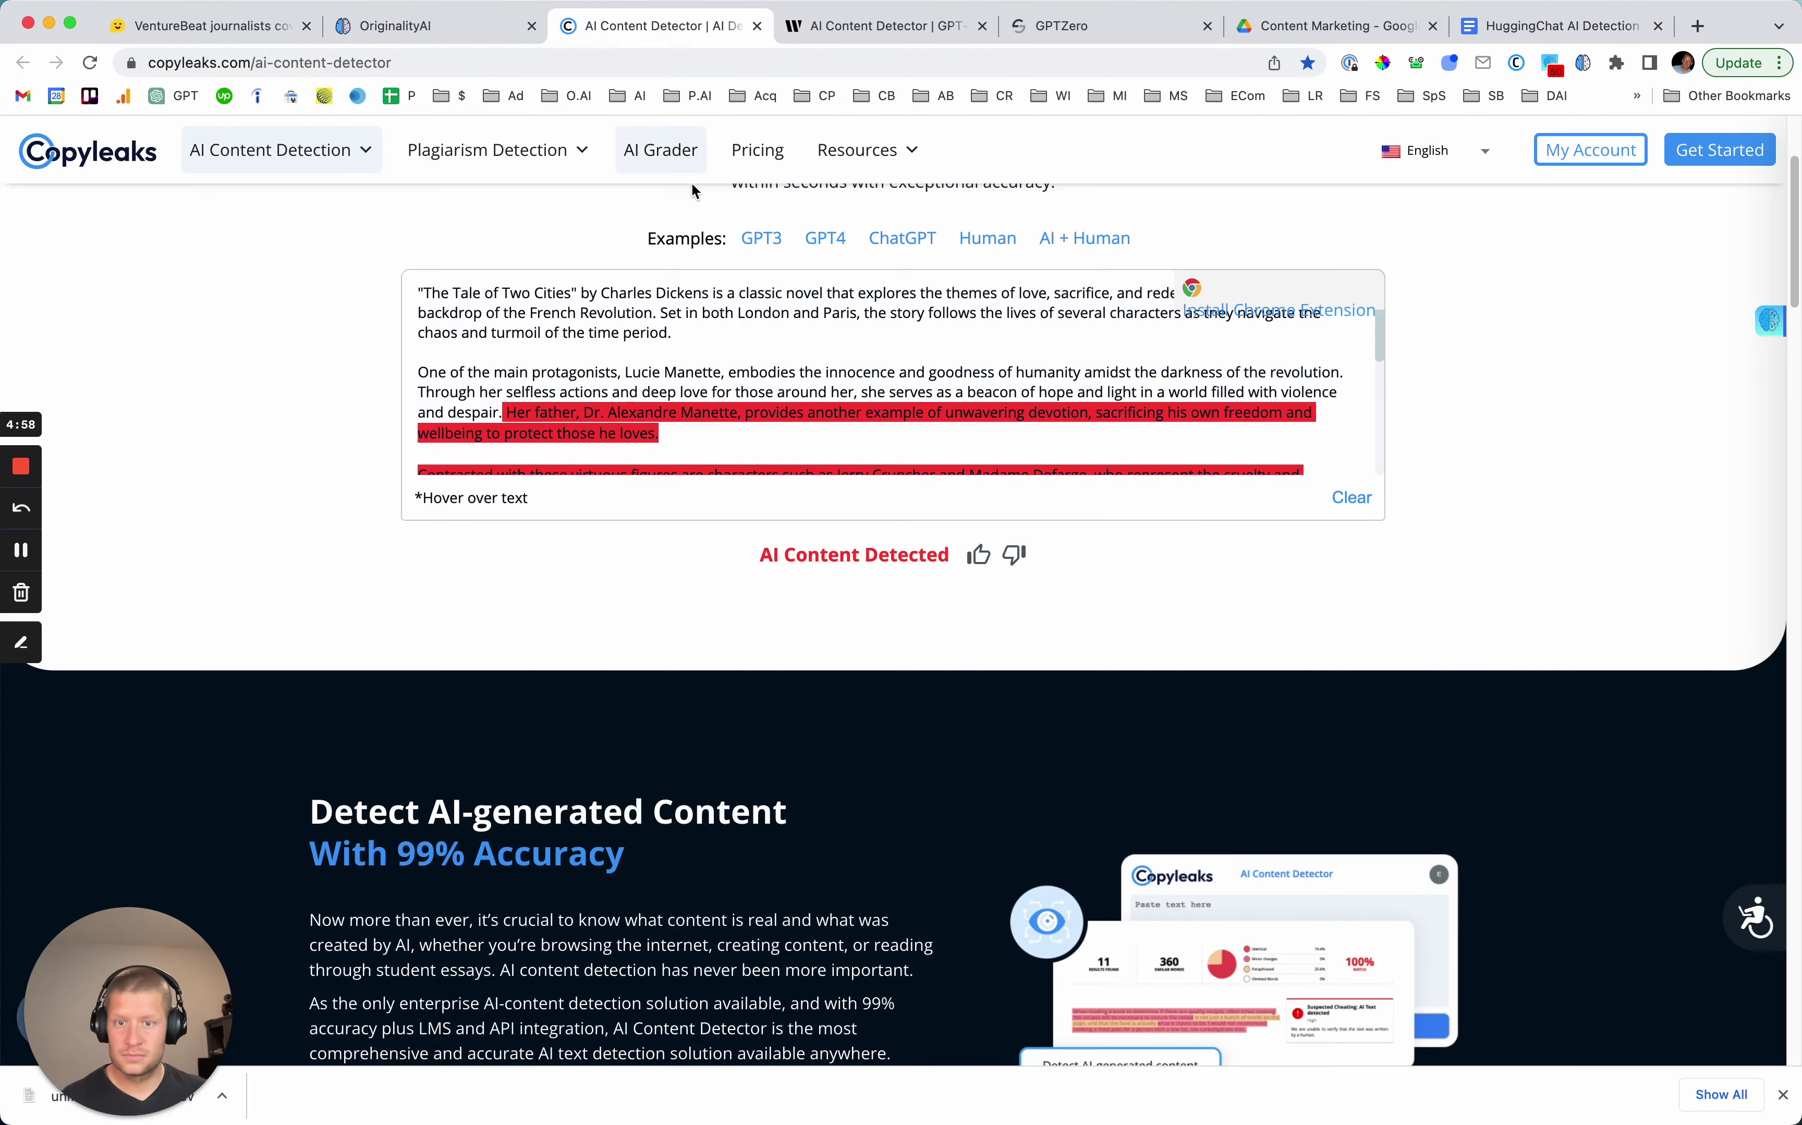
{"action": "left_click", "coordinate": [1352, 496]}
{"action": "left_click", "coordinate": [842, 359]}
{"action": "key", "text": "super+v"}
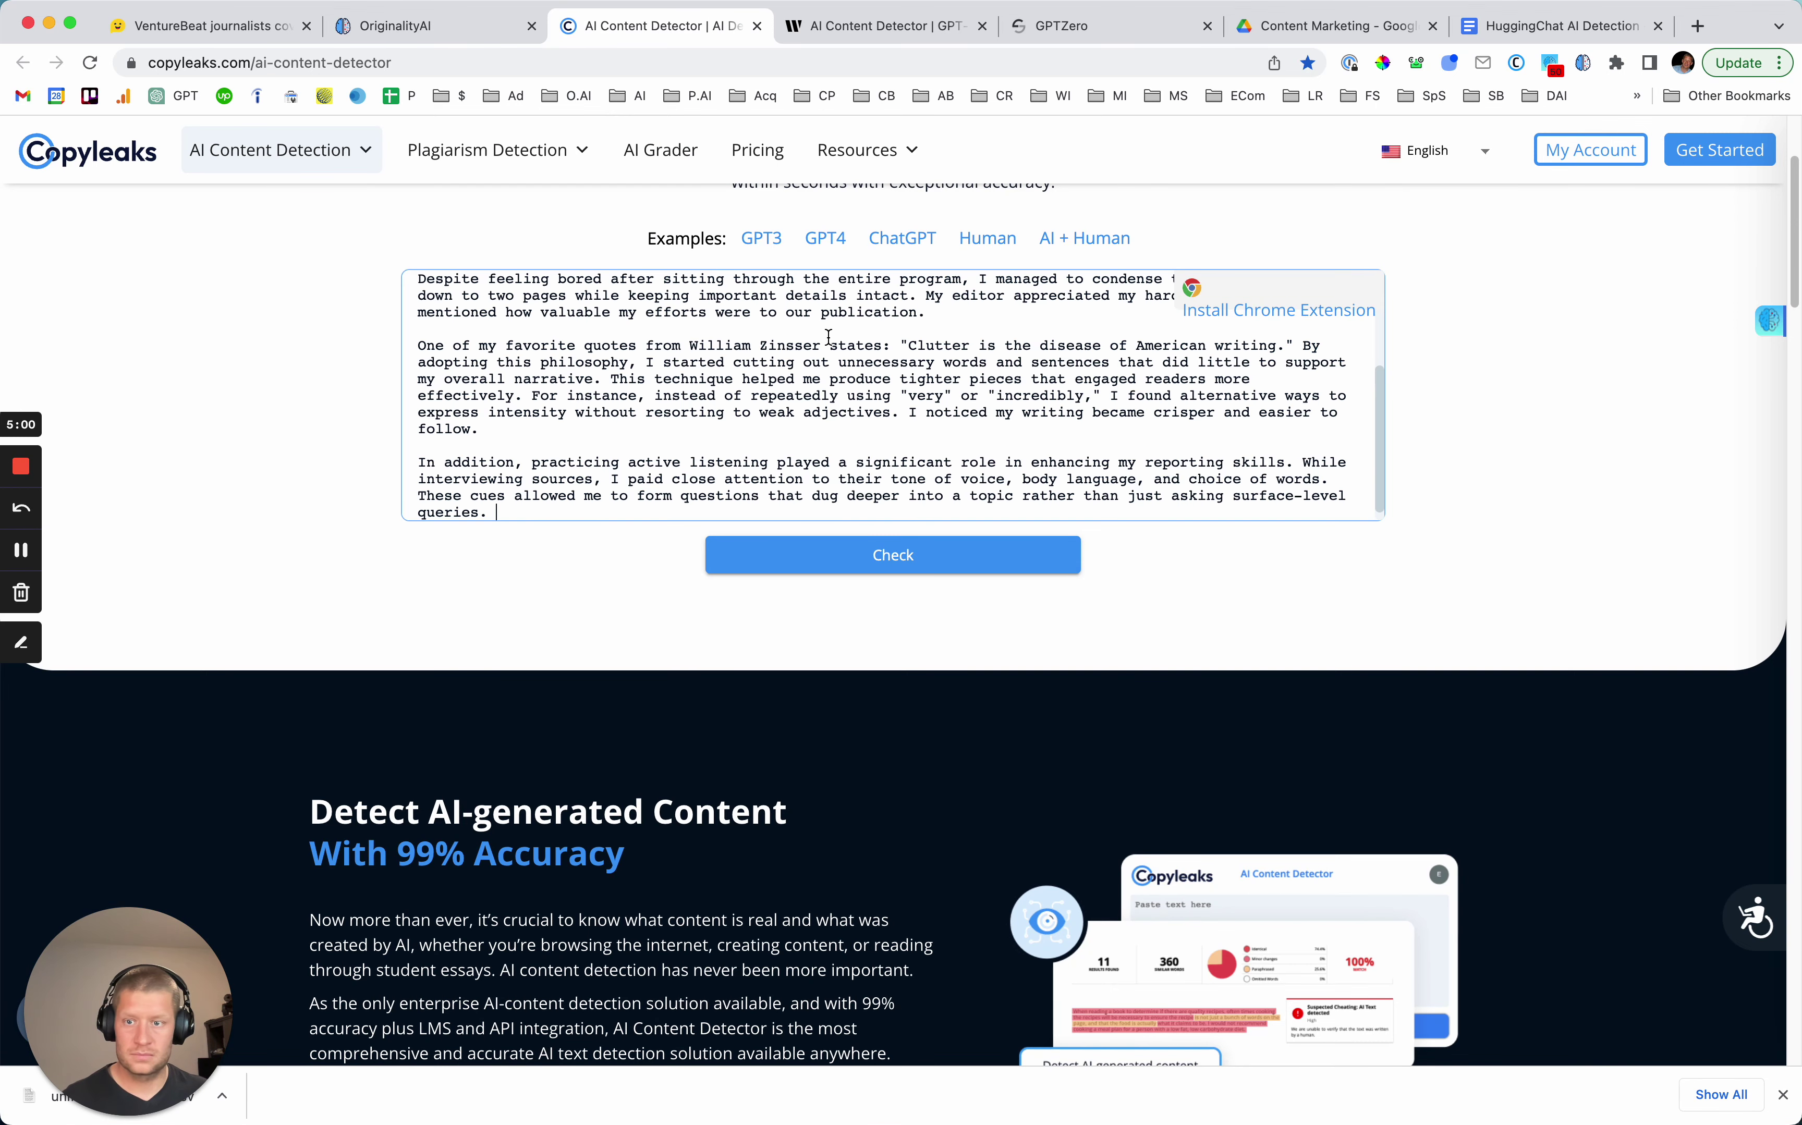
{"action": "left_click", "coordinate": [900, 569]}
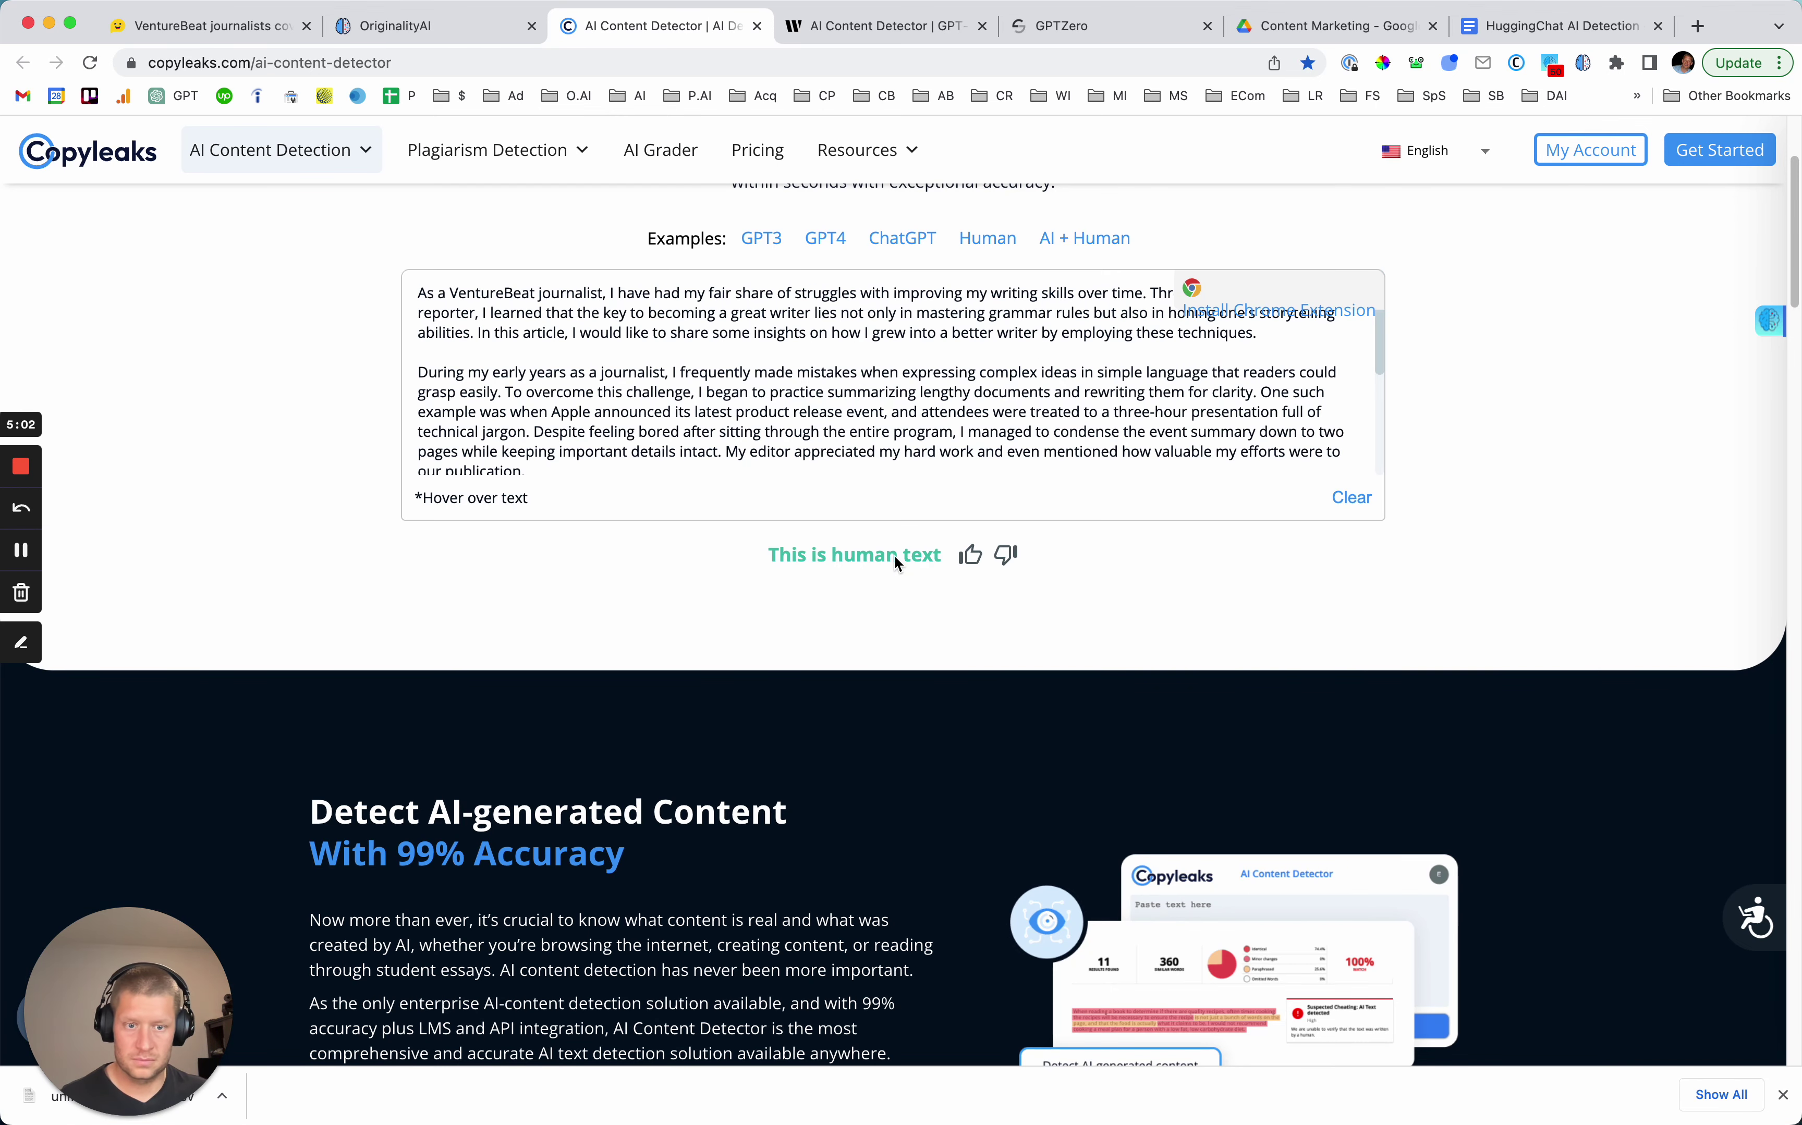
Return to the HuggingChat AI Detection document and enter 0% under CopyLeaks in the third AI row.
{"action": "left_click", "coordinate": [1559, 26]}
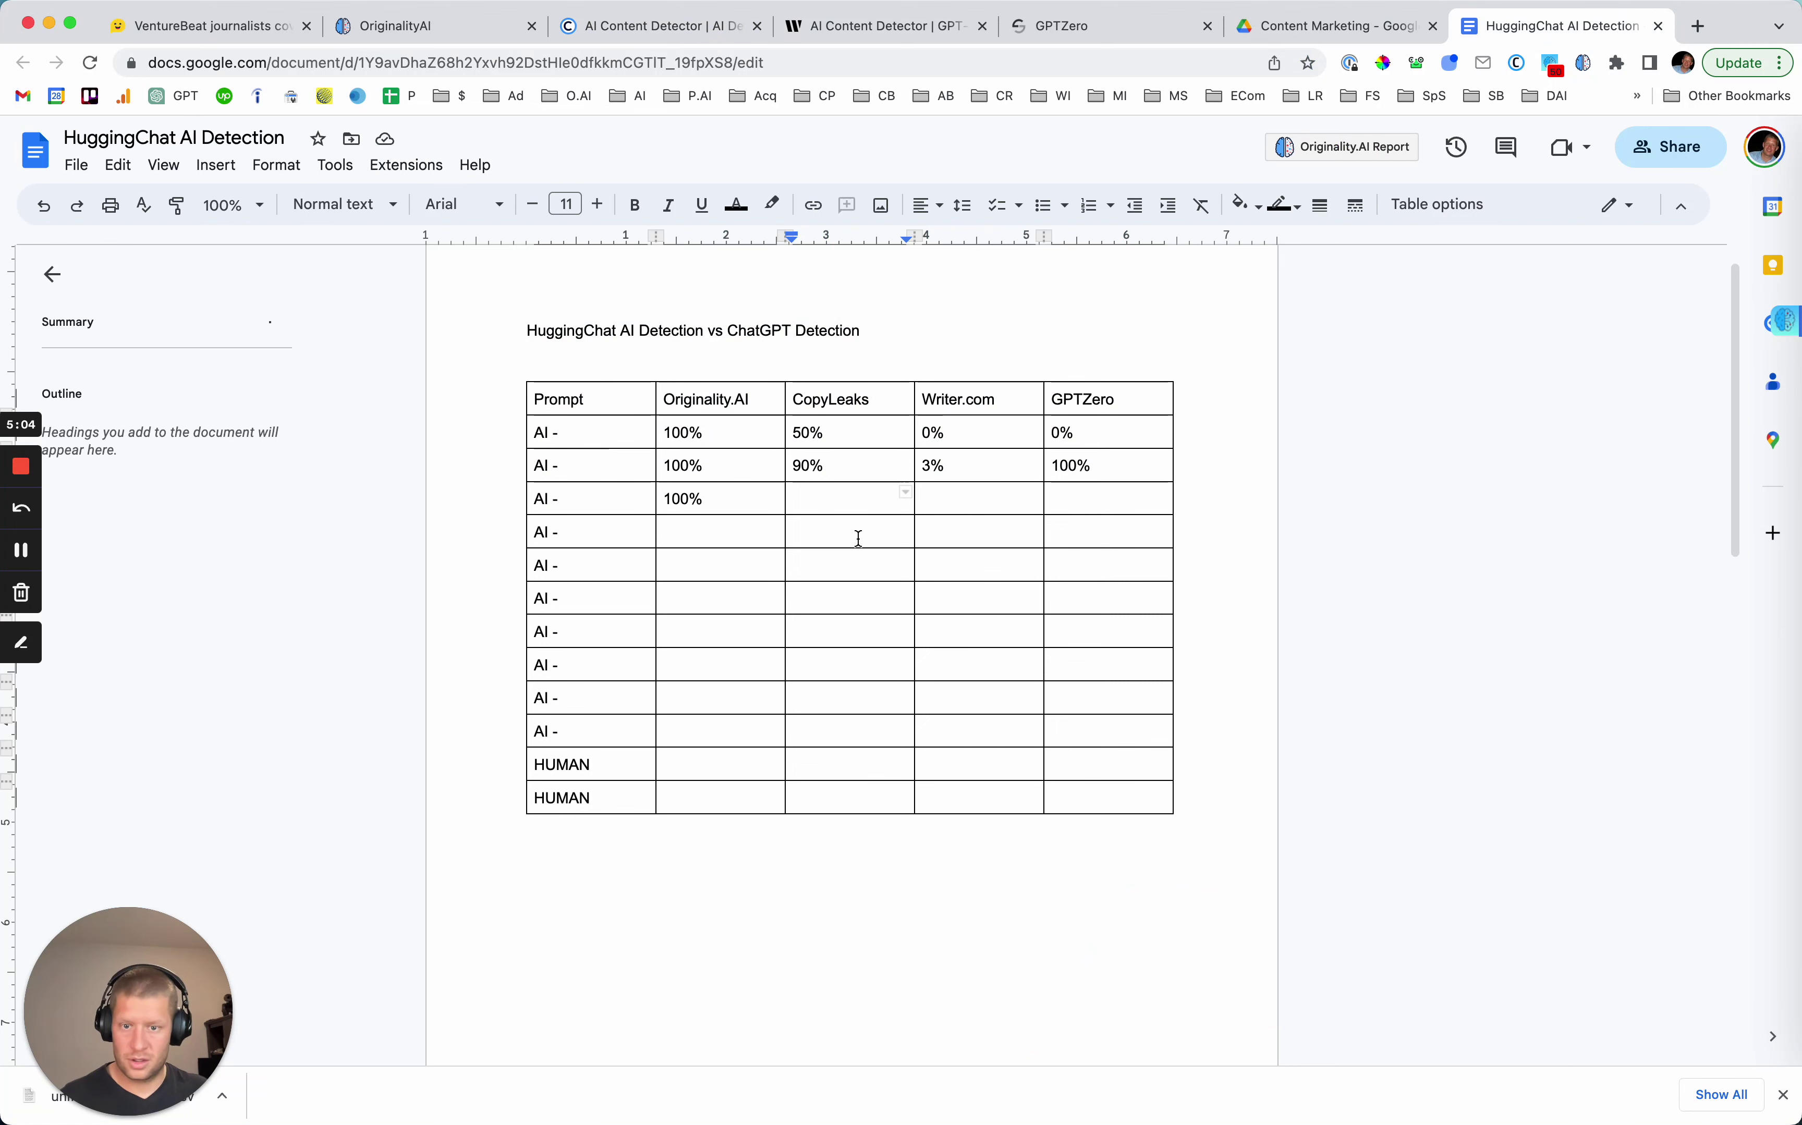
{"action": "type", "text": "0%"}
{"action": "key", "text": "Tab"}
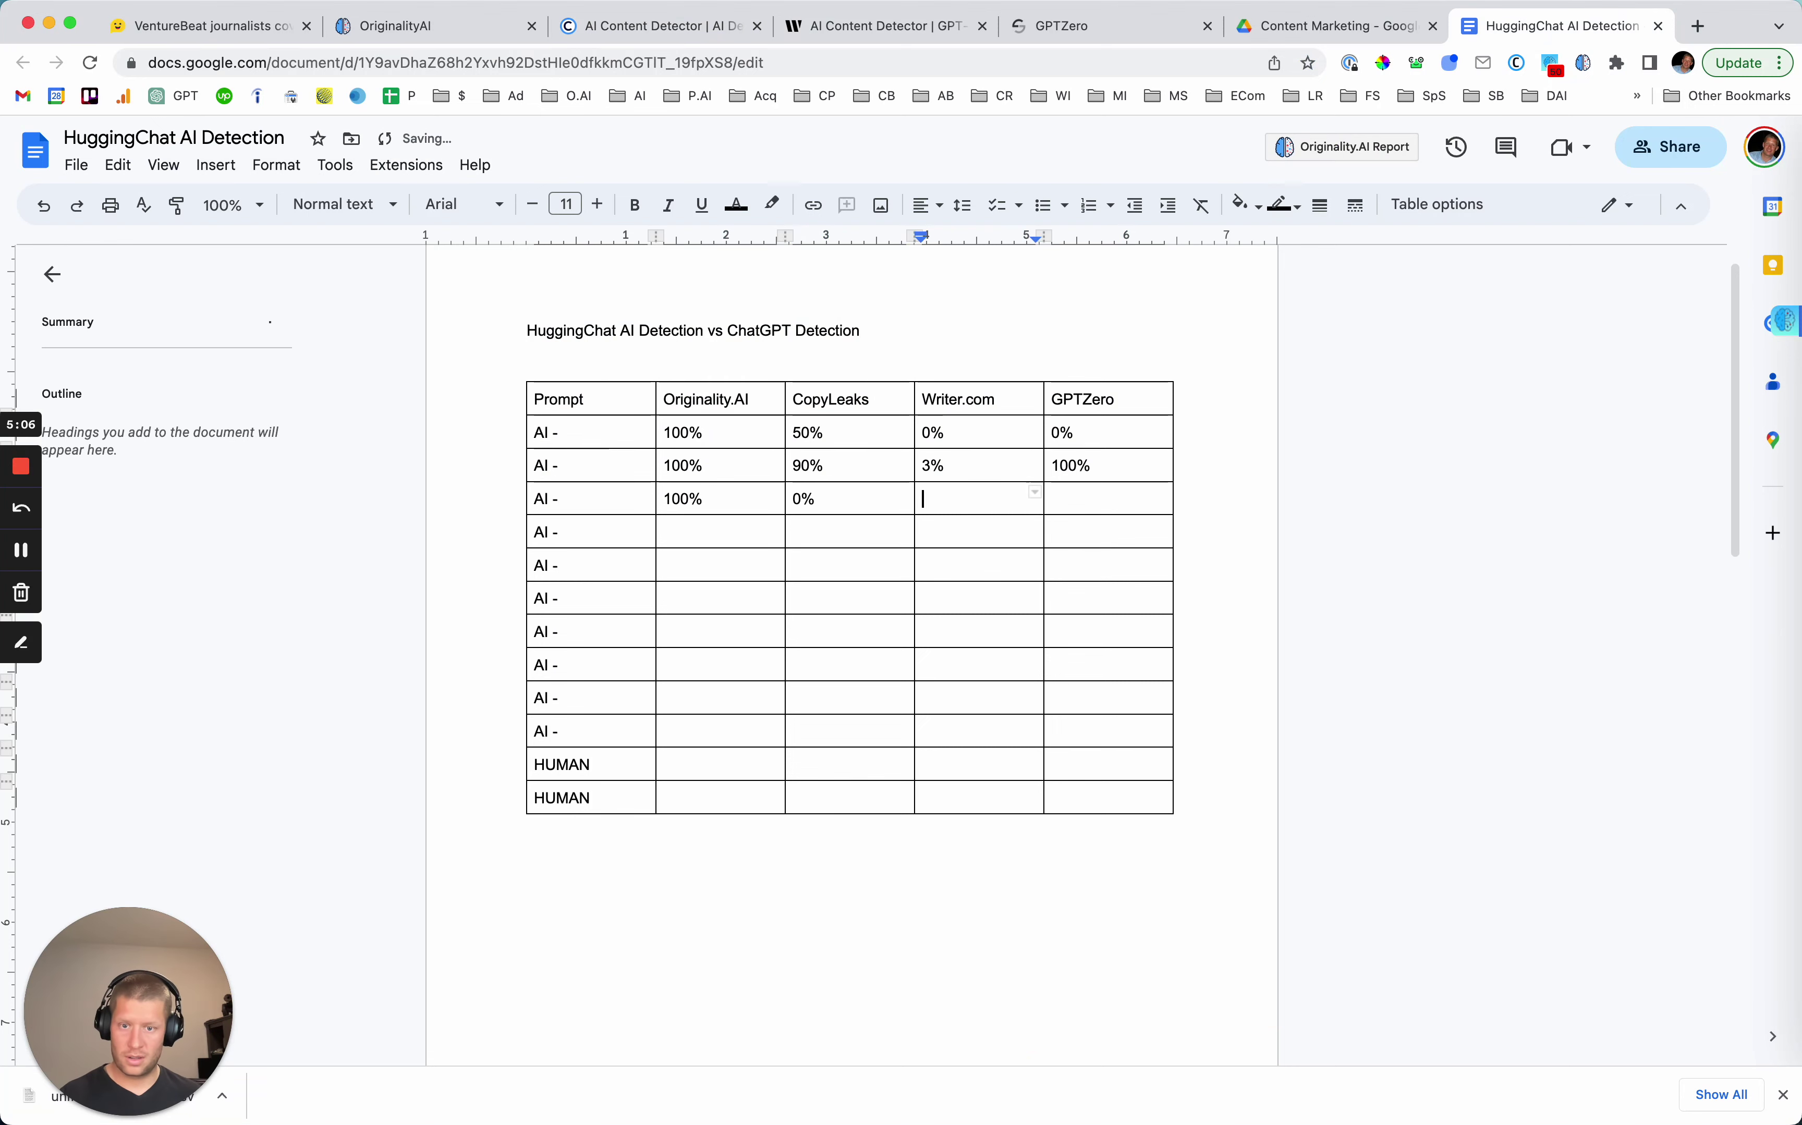
Switch to Writer's AI Content Detector and replace the previous essay with the copied article.
{"action": "left_click", "coordinate": [882, 26]}
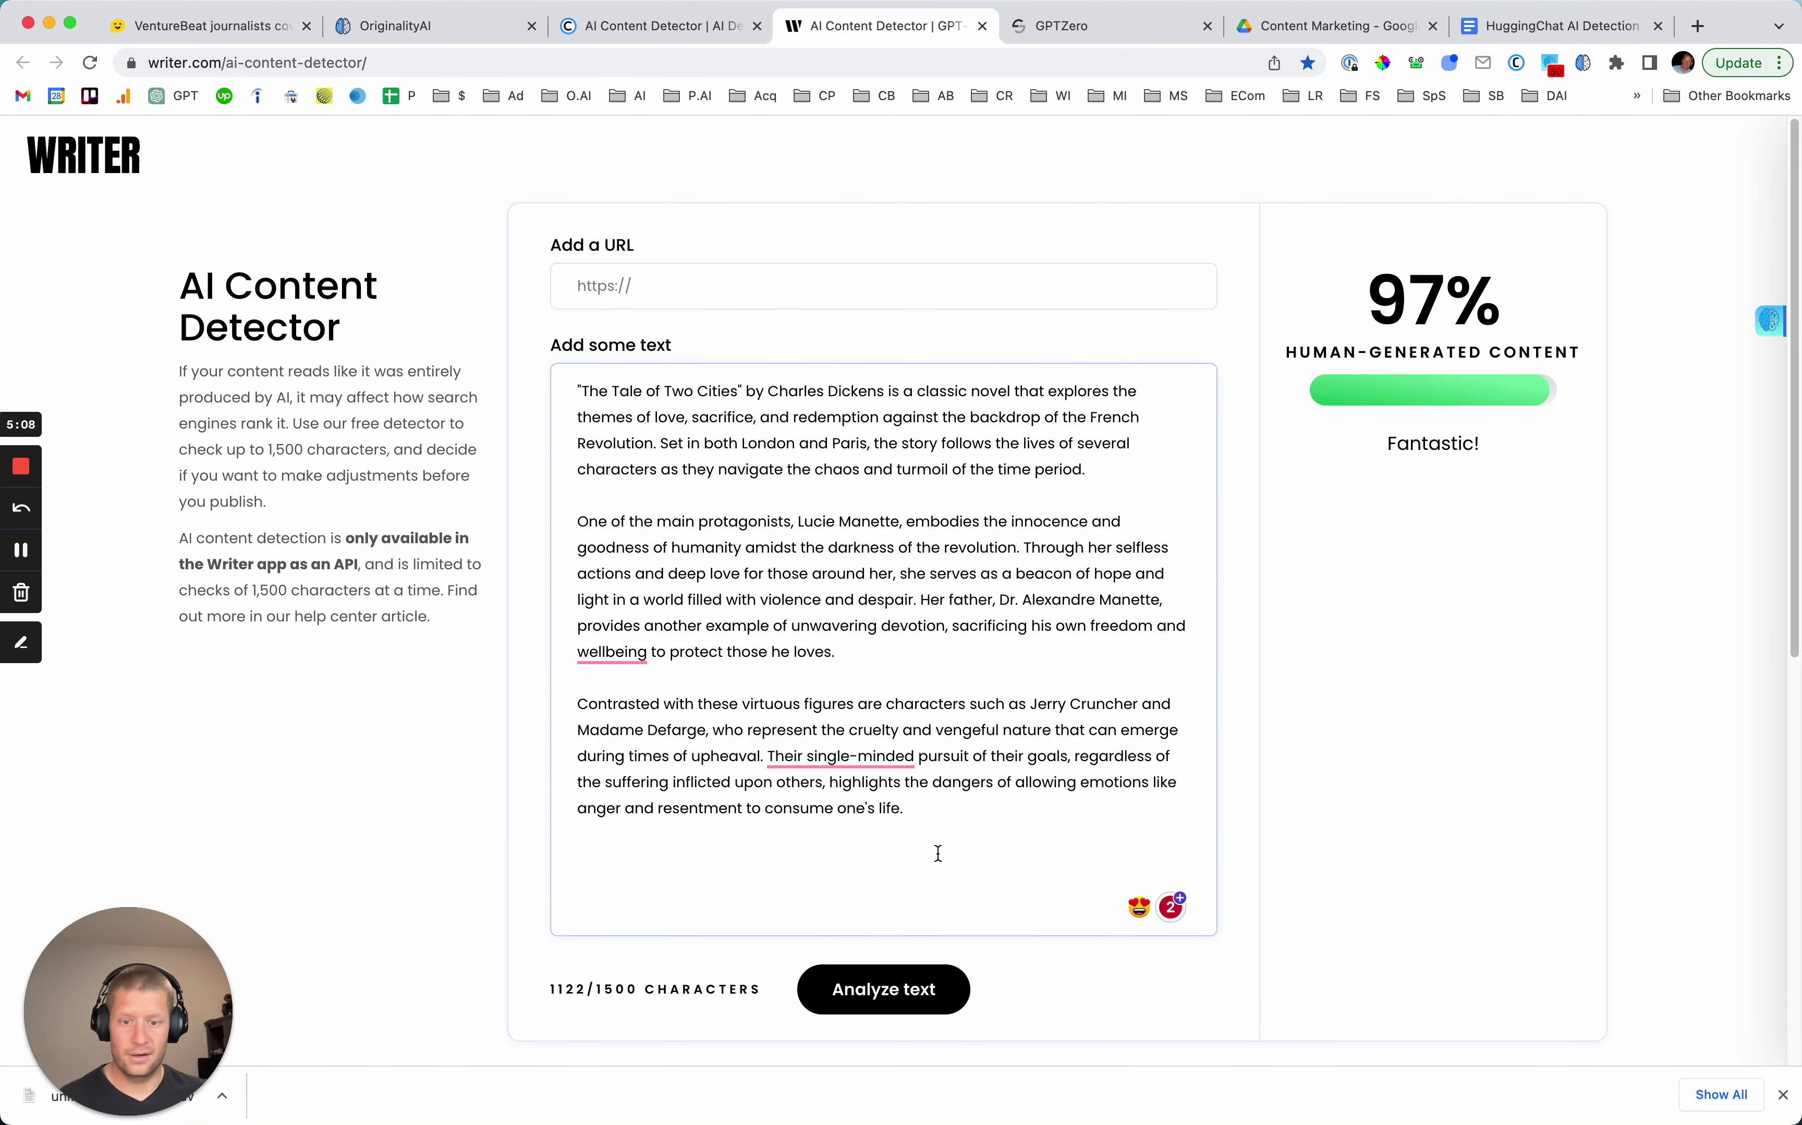
{"action": "key", "text": "super+a"}
{"action": "key", "text": "BackSpace"}
{"action": "key", "text": "super+v"}
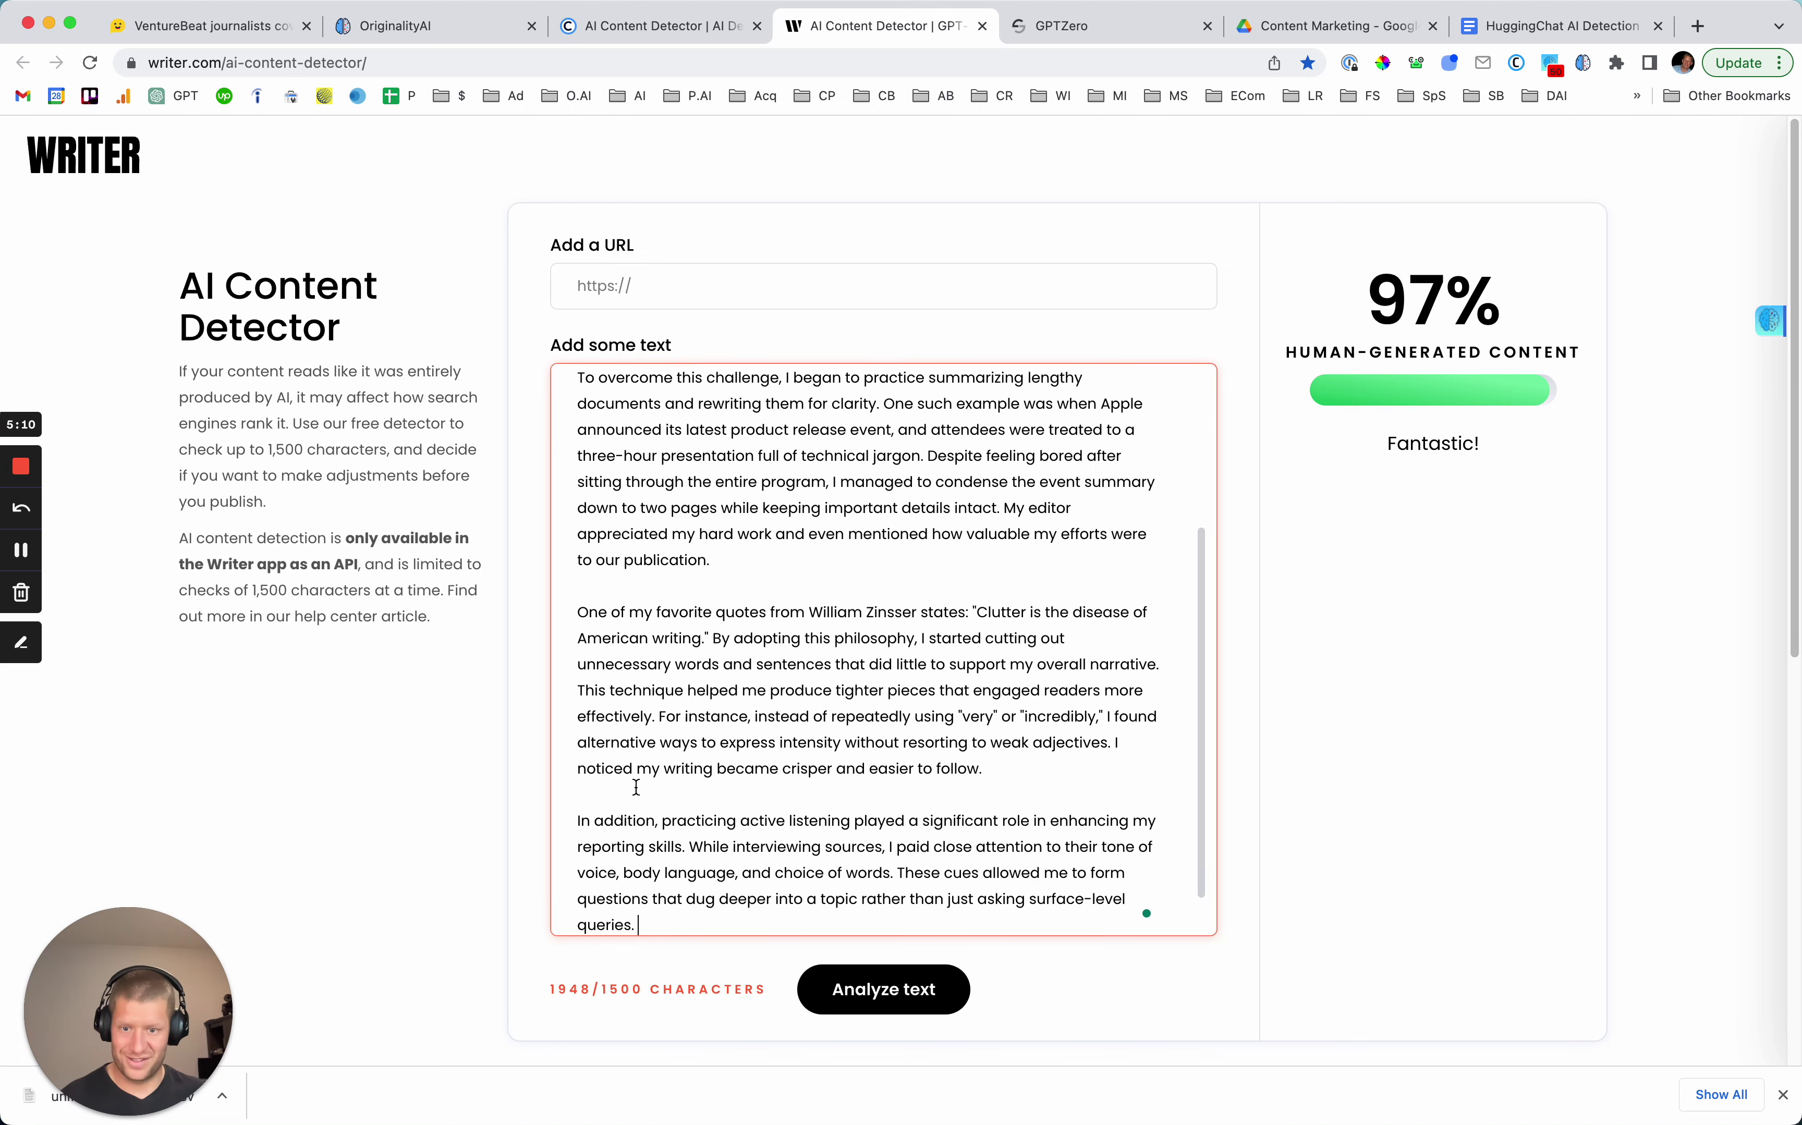
Delete the article's last two paragraphs to fit the 1,500-character limit and analyze the remaining text.
{"action": "left_click_drag", "start_coordinate": [605, 793], "coordinate": [655, 923]}
{"action": "key", "text": "BackSpace"}
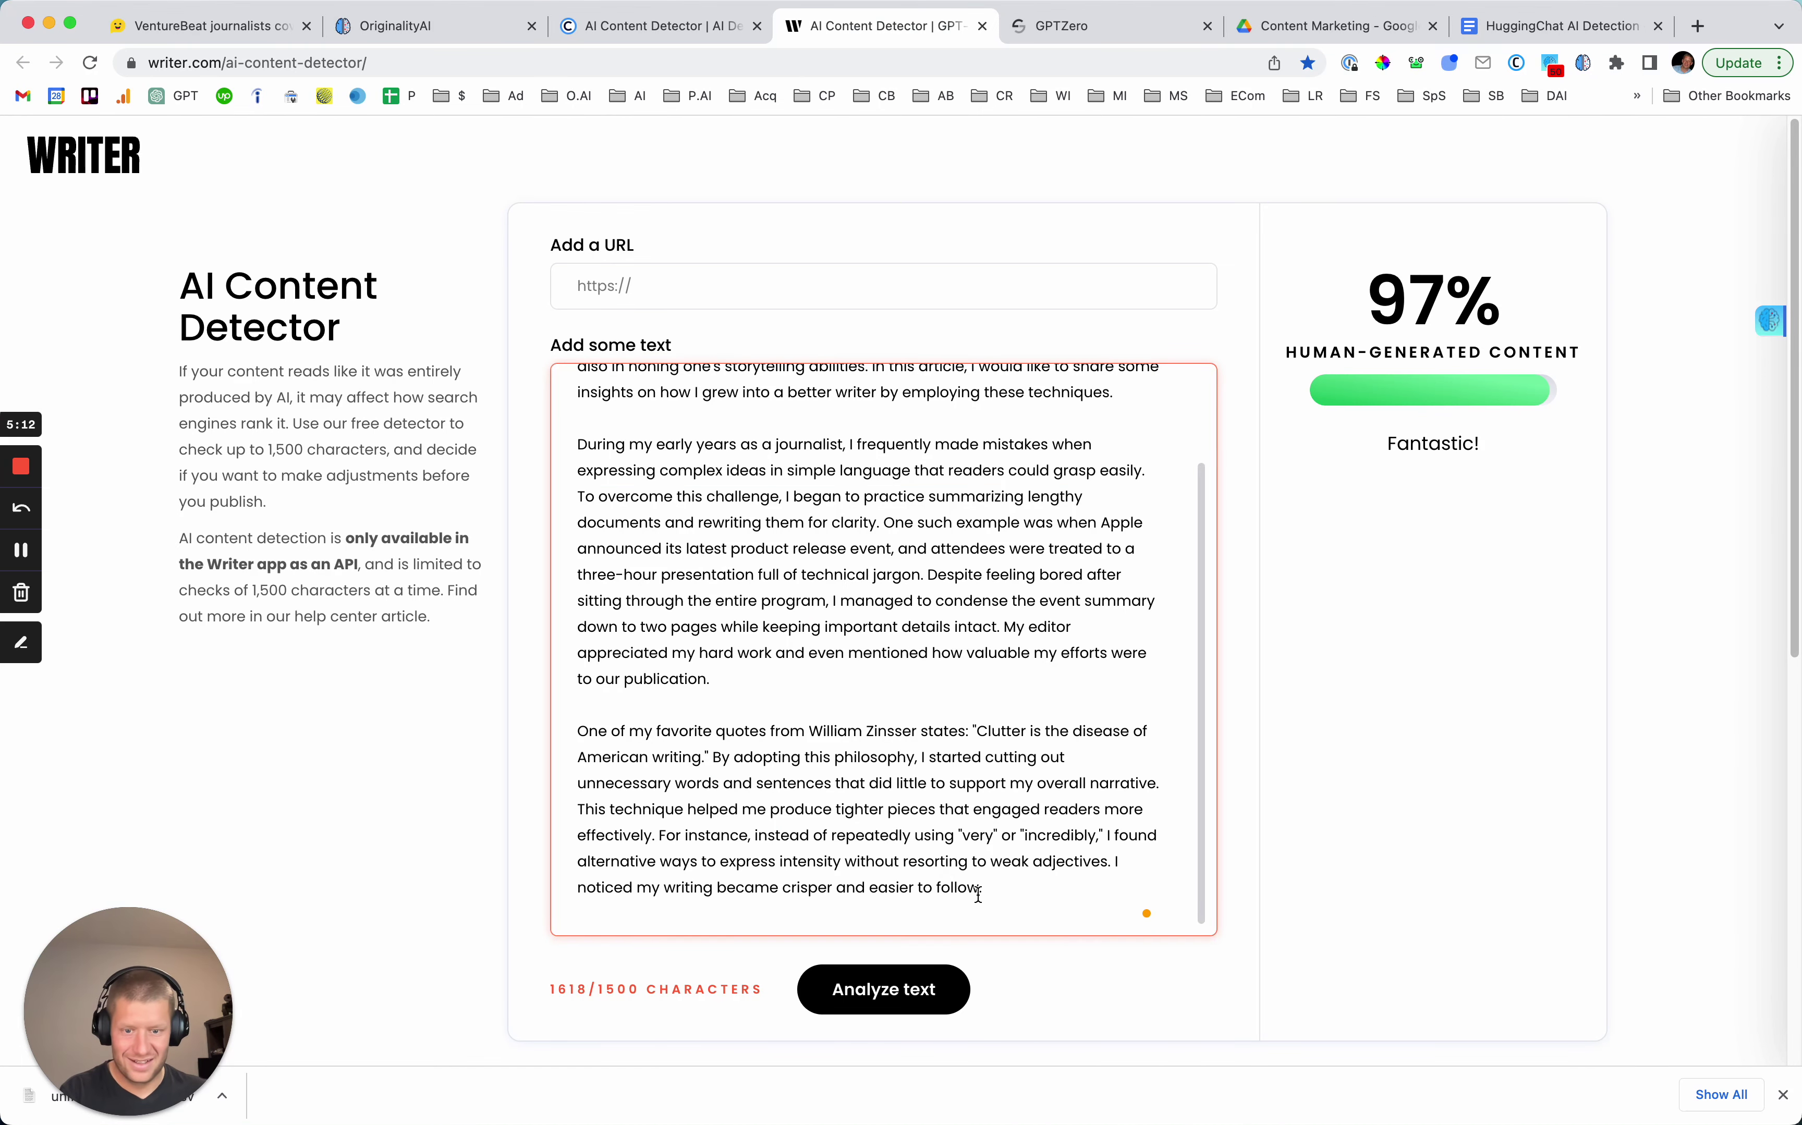
{"action": "left_click_drag", "start_coordinate": [979, 893], "coordinate": [473, 718]}
{"action": "key", "text": "BackSpace"}
{"action": "left_click", "coordinate": [885, 989]}
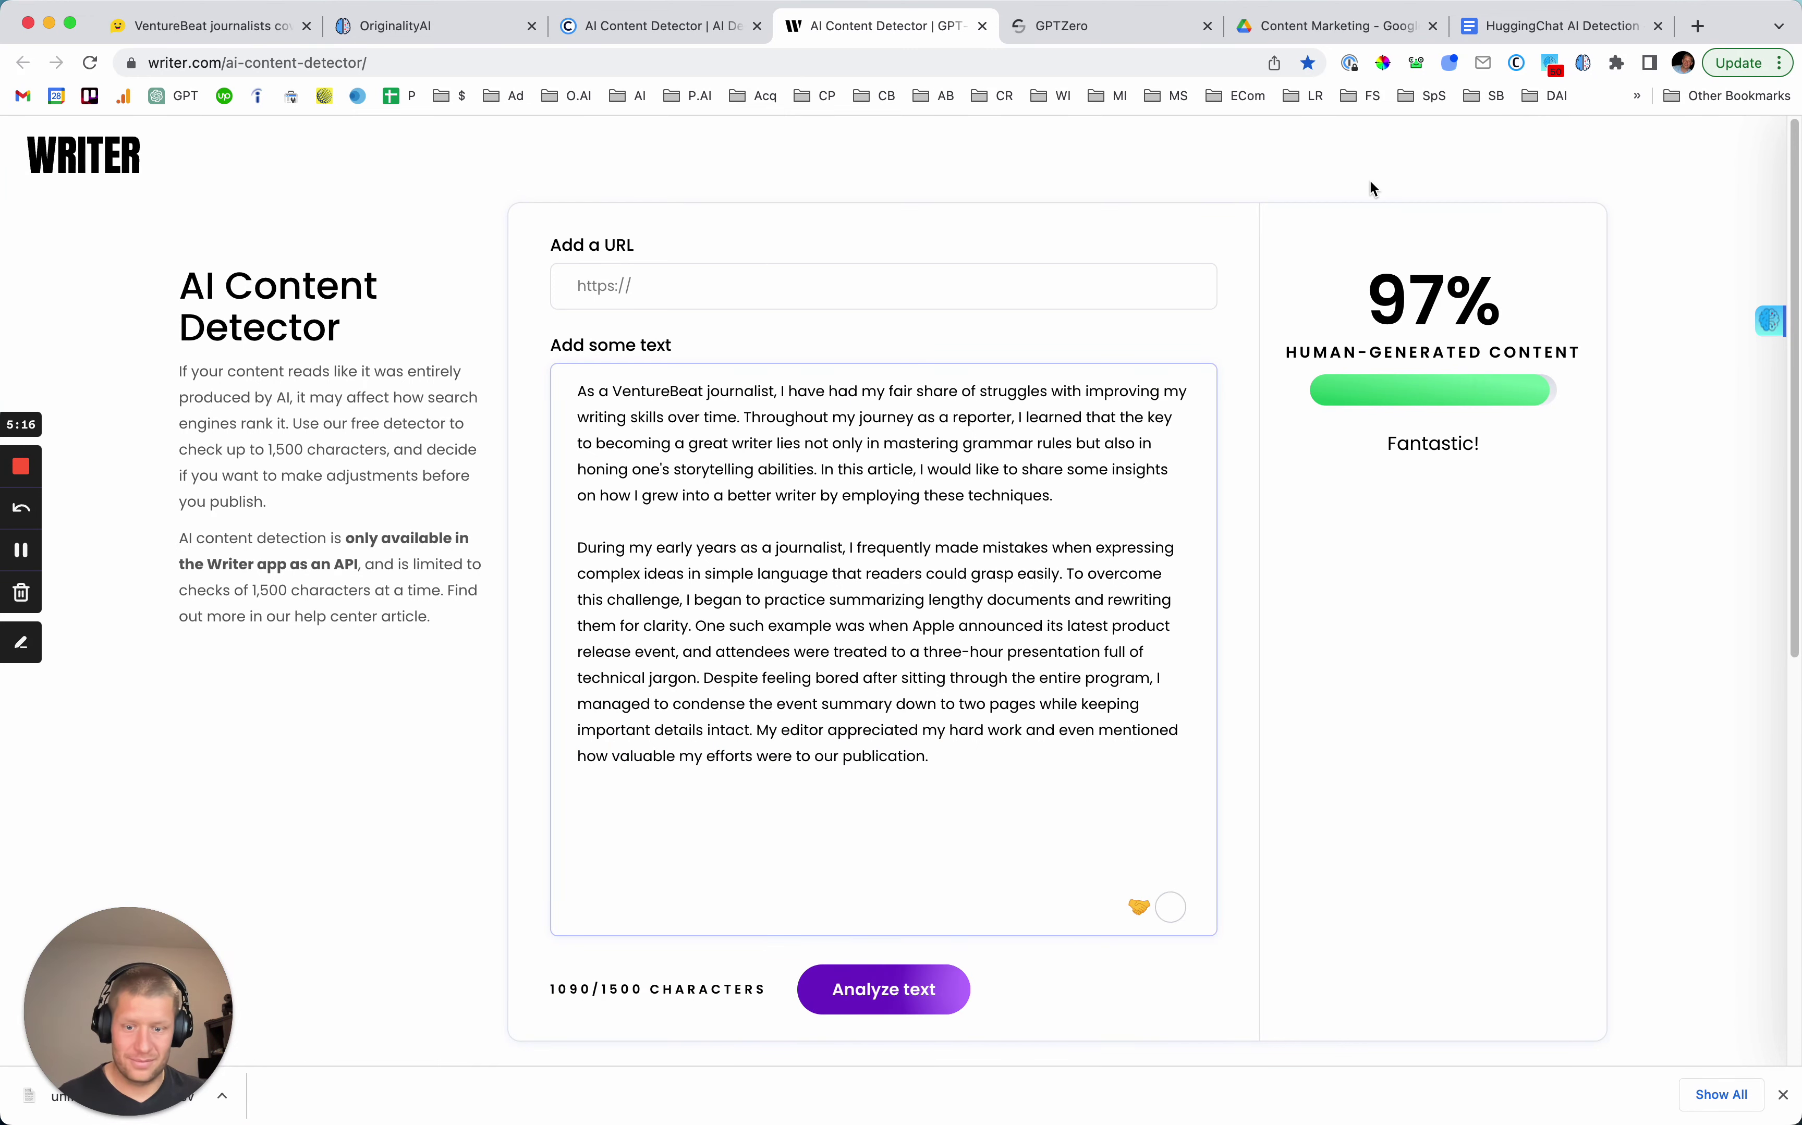
{"action": "left_click", "coordinate": [863, 1006]}
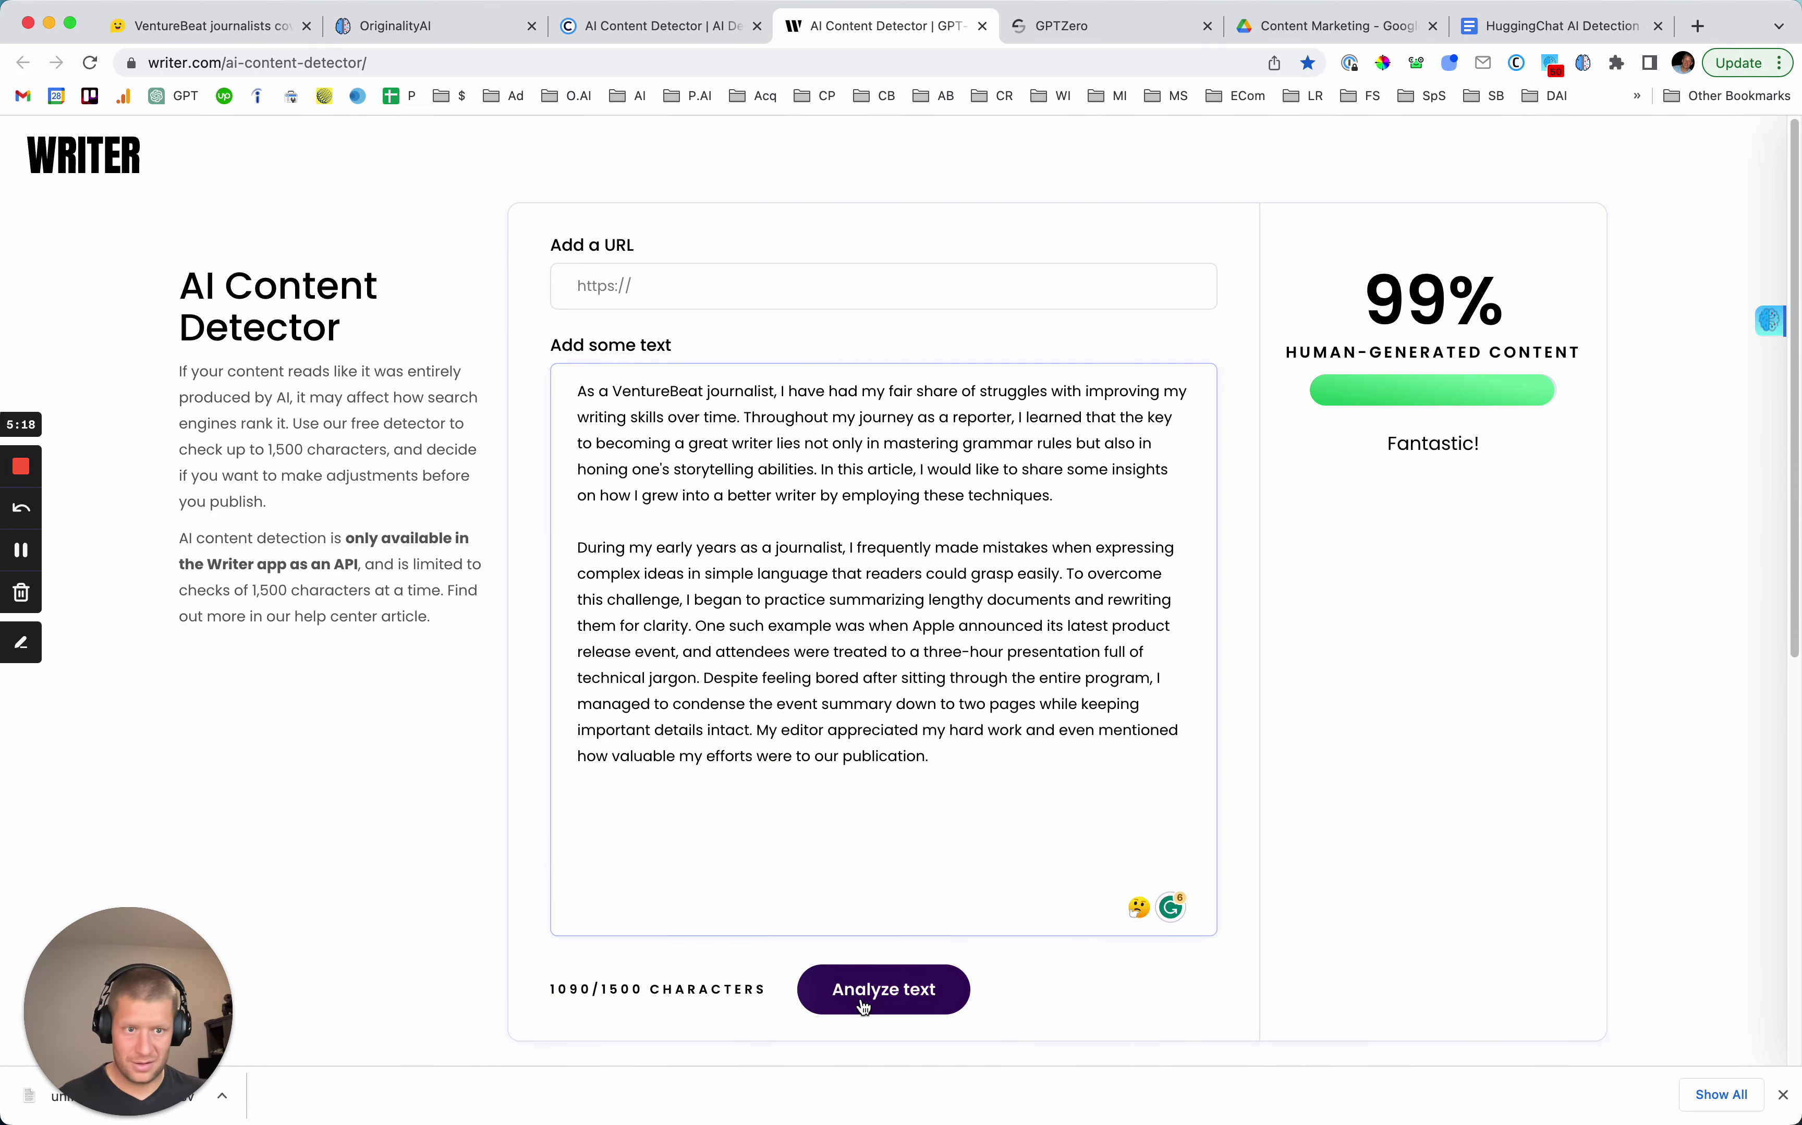
Return to the HuggingChat AI Detection document and enter 1% under Writer.com in the third AI row.
{"action": "left_click", "coordinate": [1563, 26]}
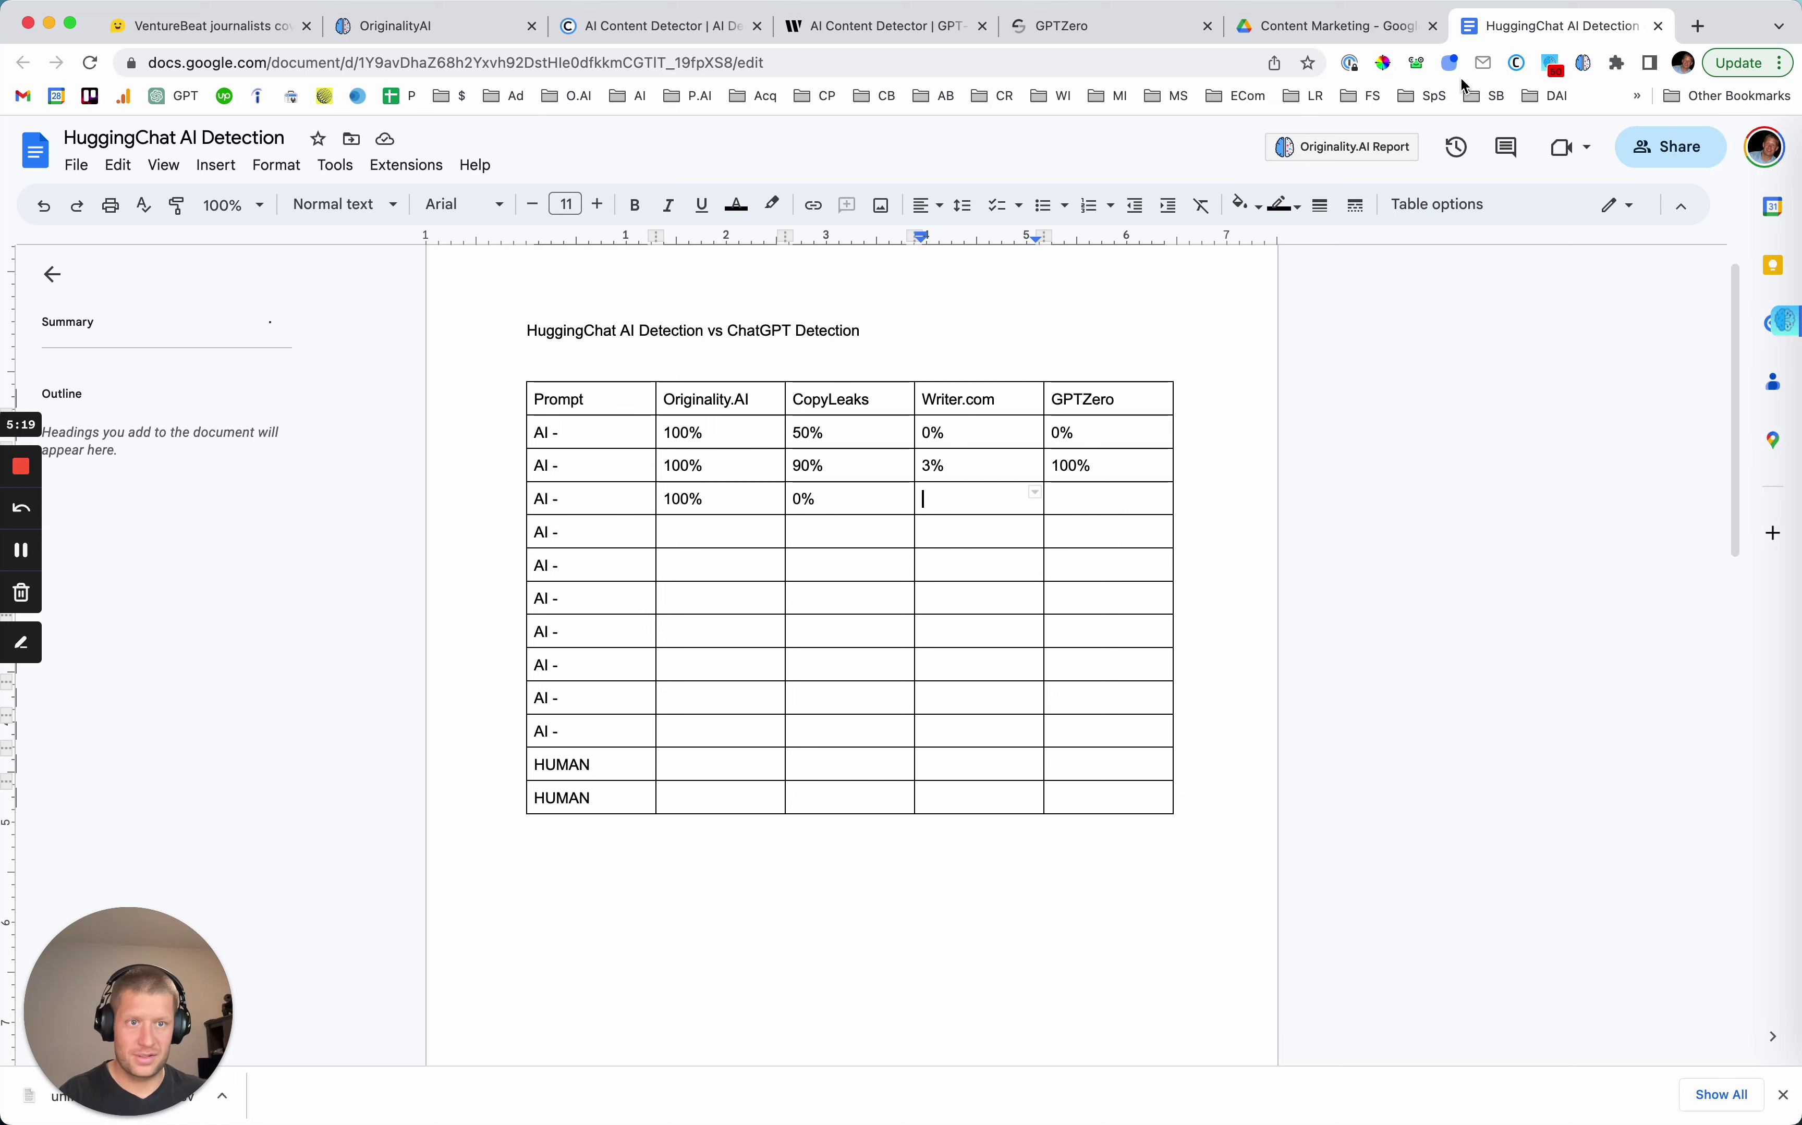
{"action": "type", "text": "1%"}
{"action": "left_click", "coordinate": [1063, 496]}
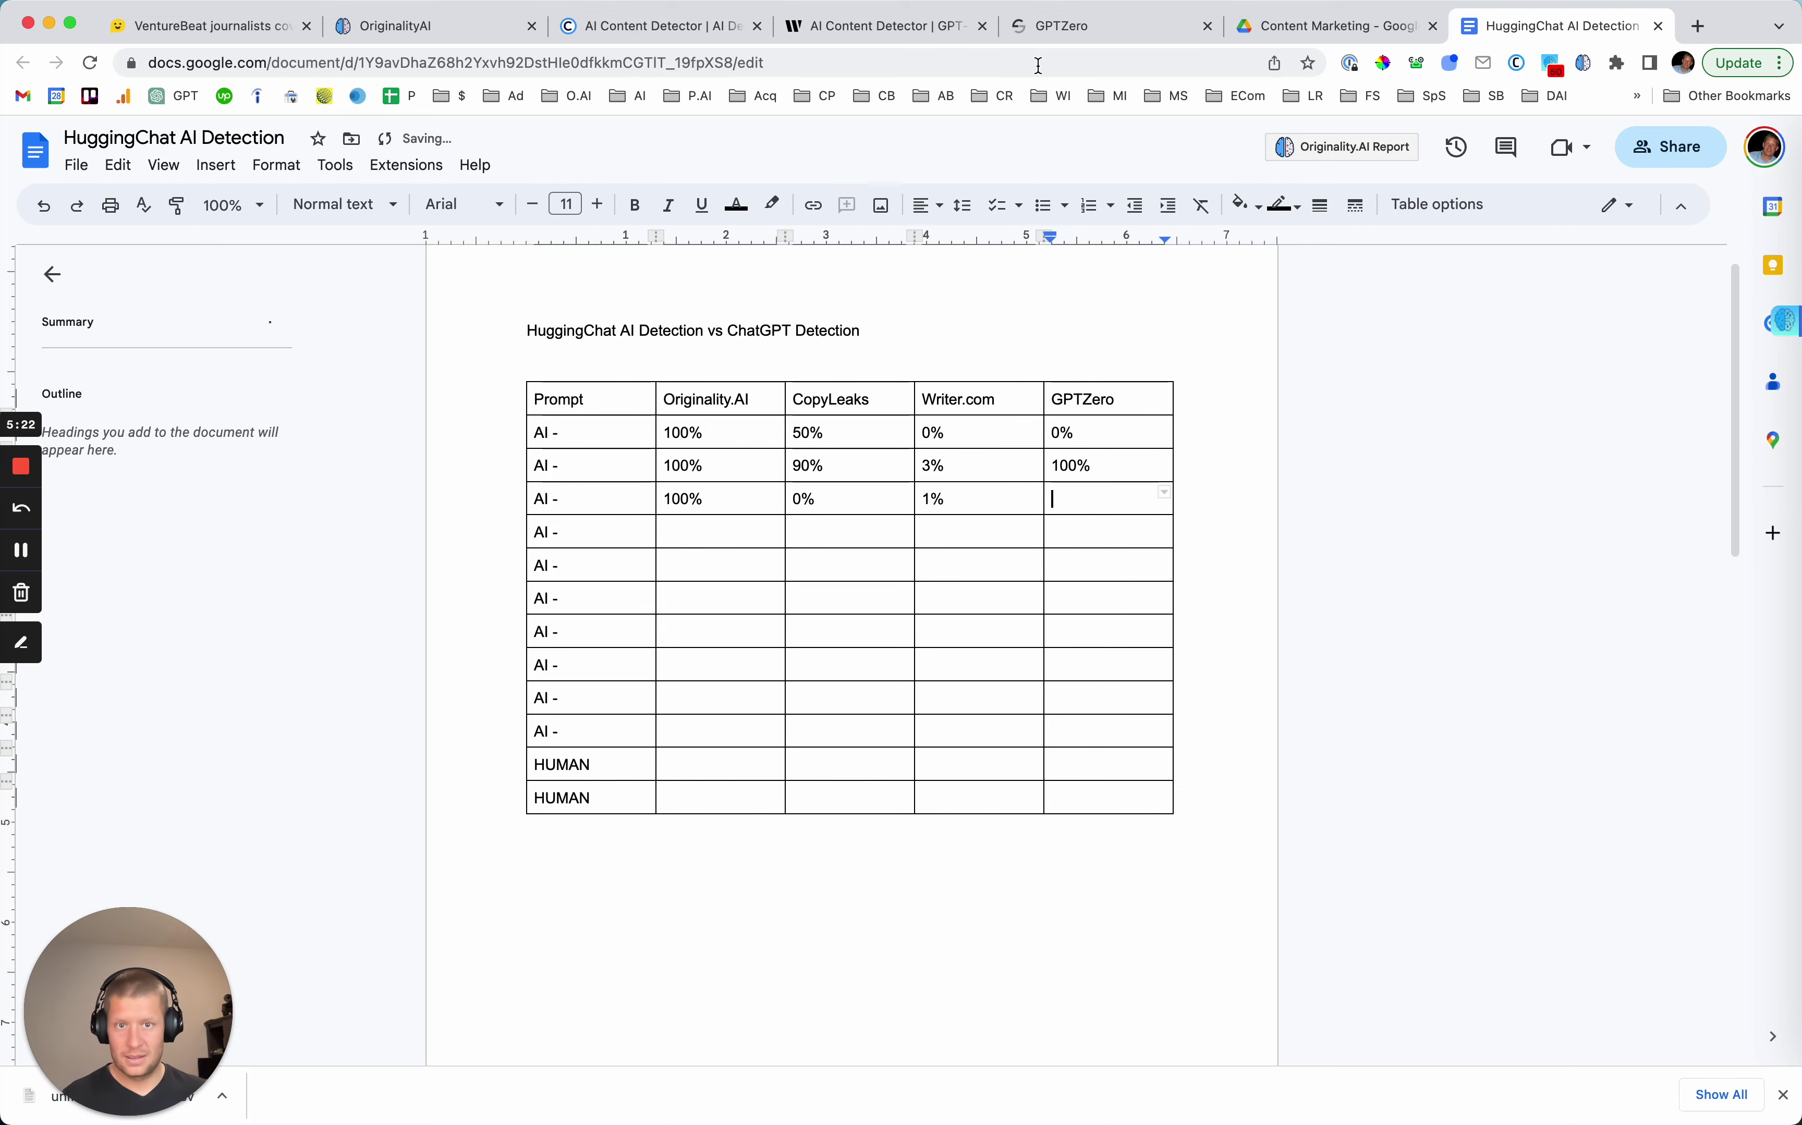
Switch to GPTZero, replace the previous text with the copied VentureBeat article and get the results.
{"action": "left_click", "coordinate": [1064, 26]}
{"action": "key", "text": "super+a"}
{"action": "key", "text": "BackSpace"}
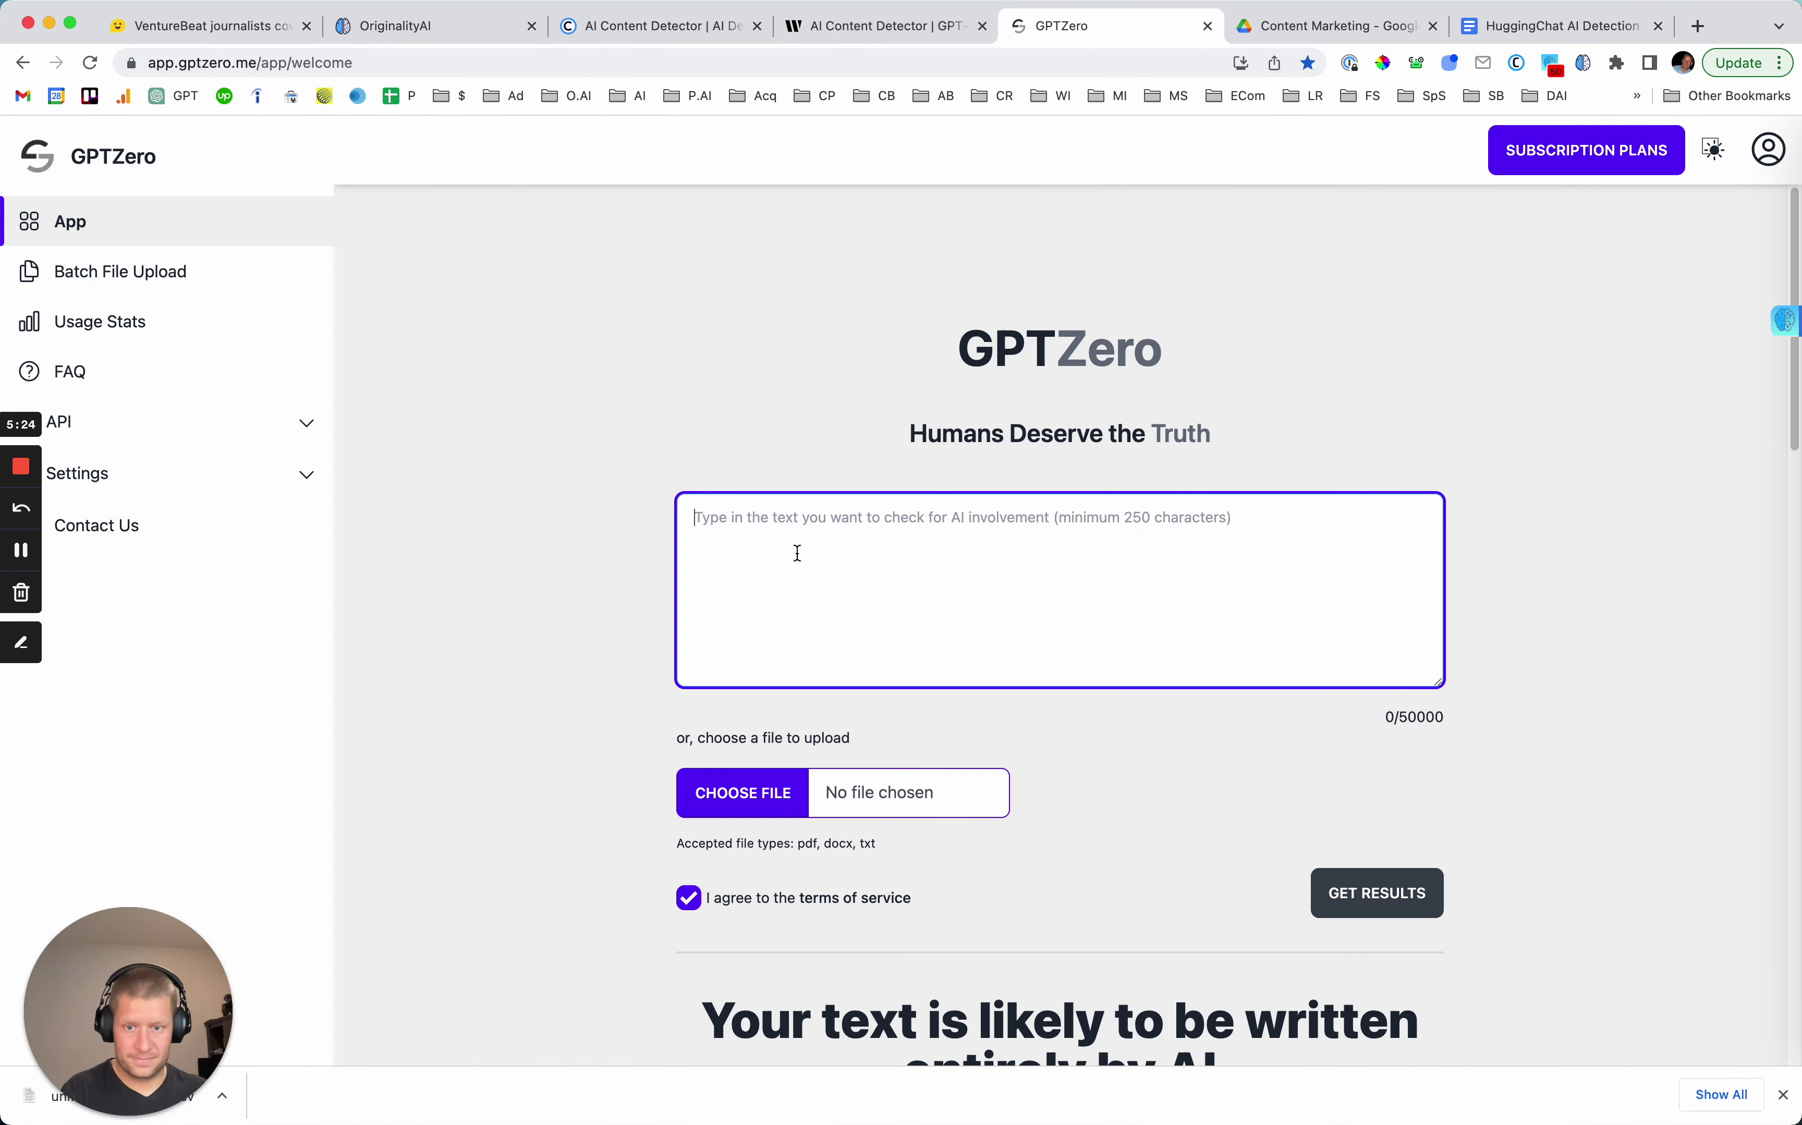
{"action": "key", "text": "super+v"}
{"action": "left_click", "coordinate": [1382, 893]}
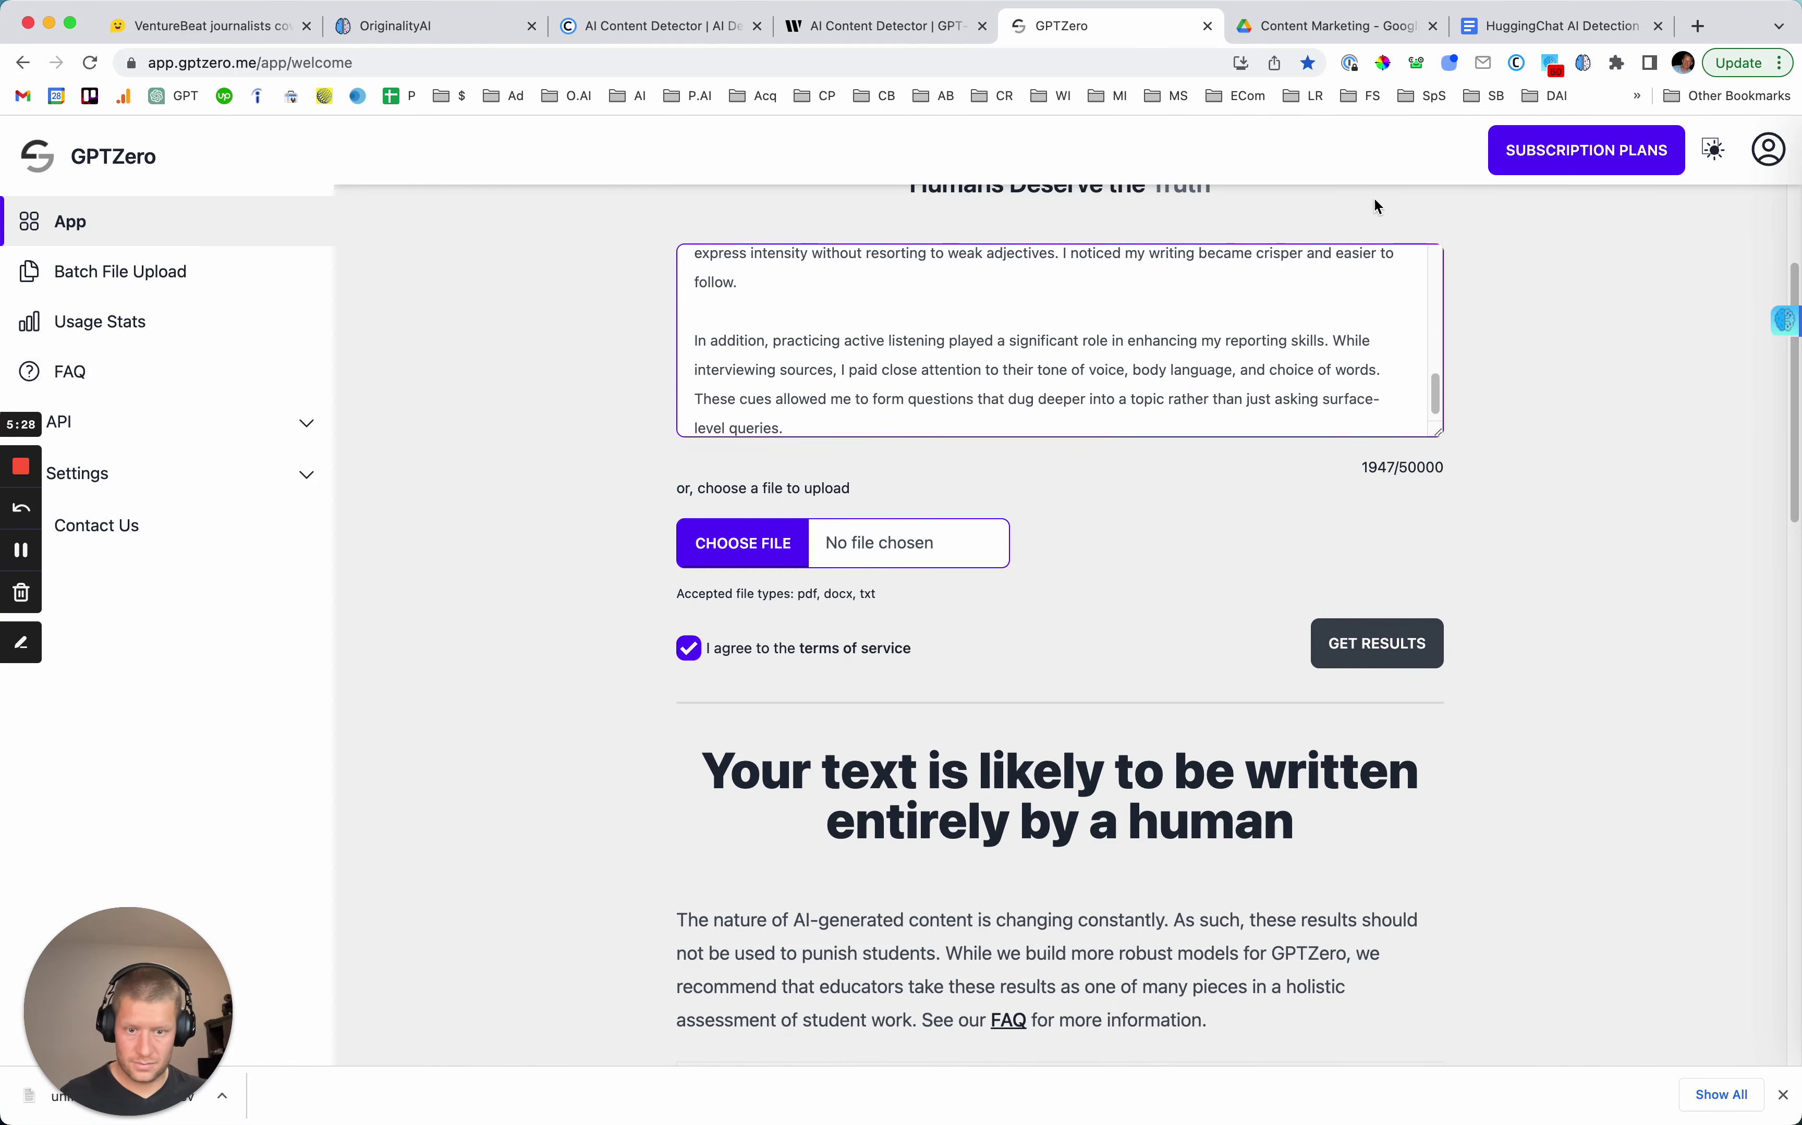
Return to the HuggingChat AI Detection document and enter 0% under GPTZero in the third AI row.
{"action": "left_click", "coordinate": [1544, 28]}
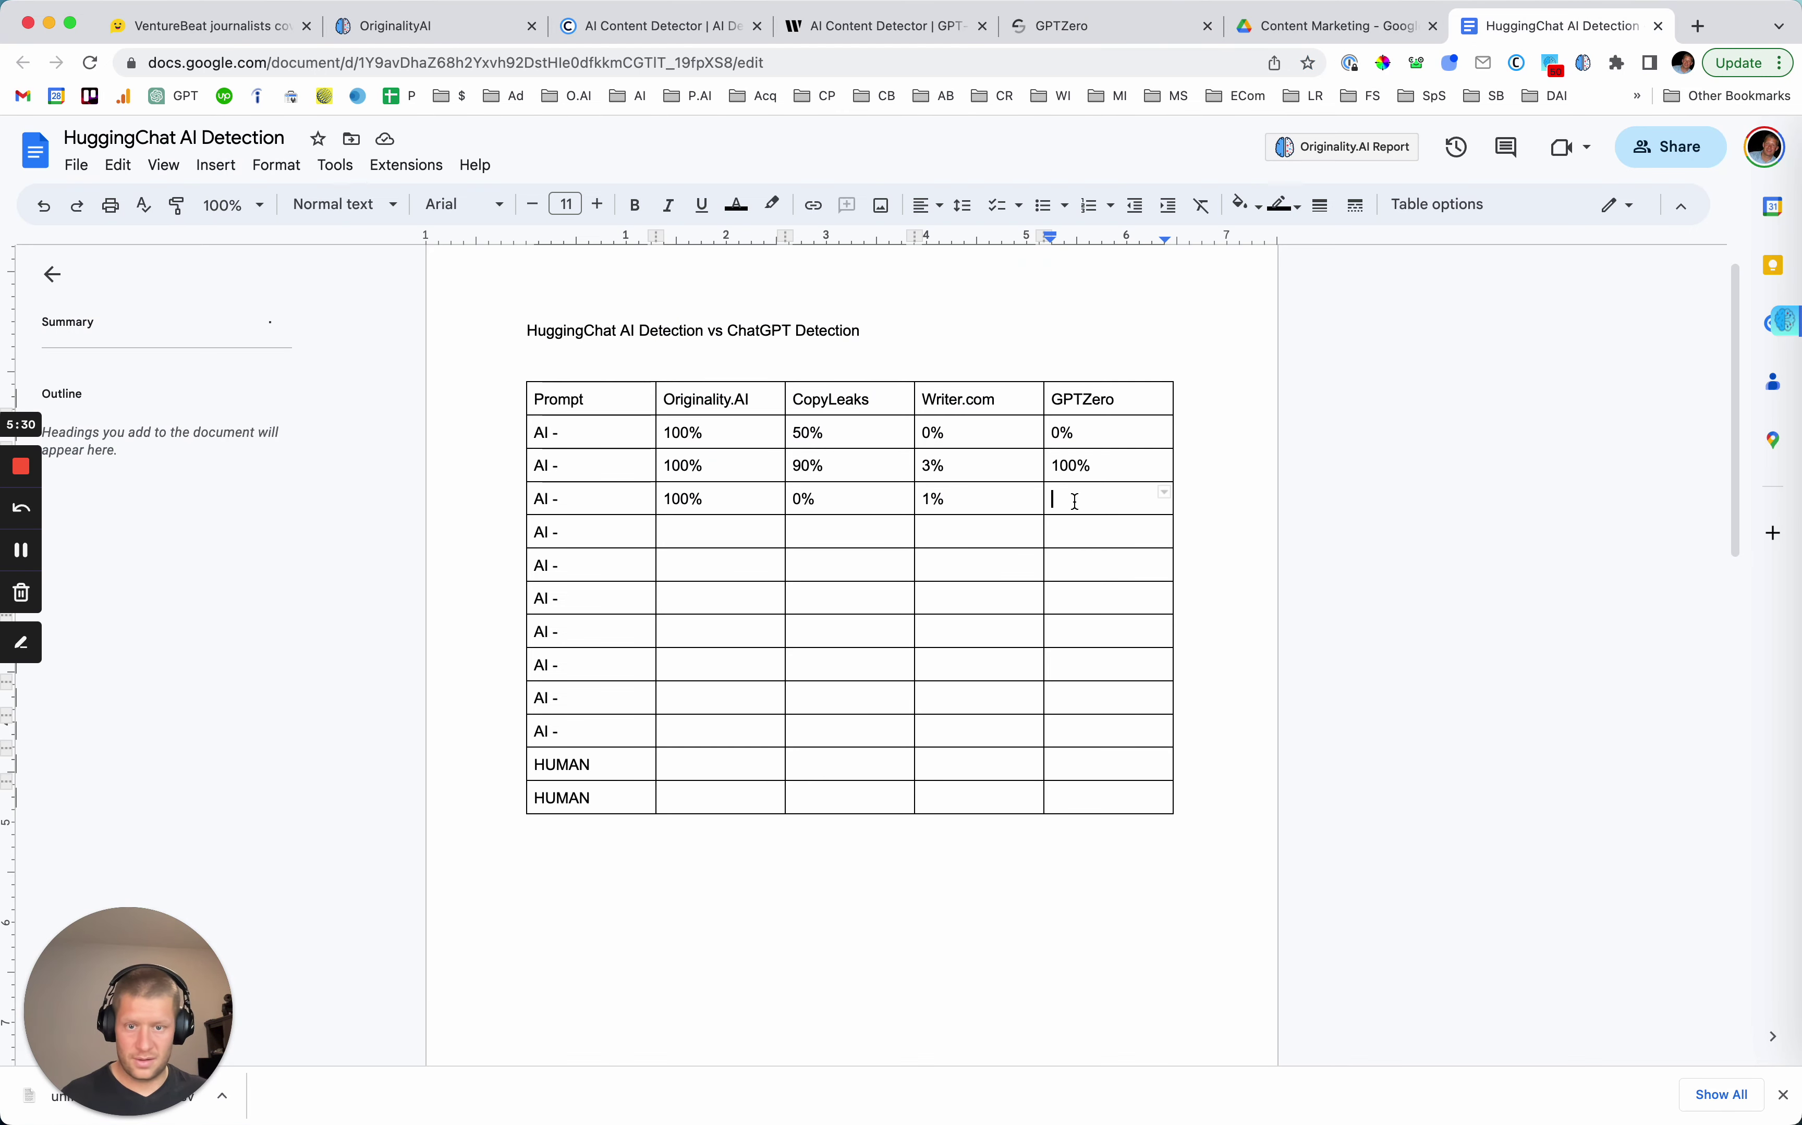
{"action": "type", "text": "0"}
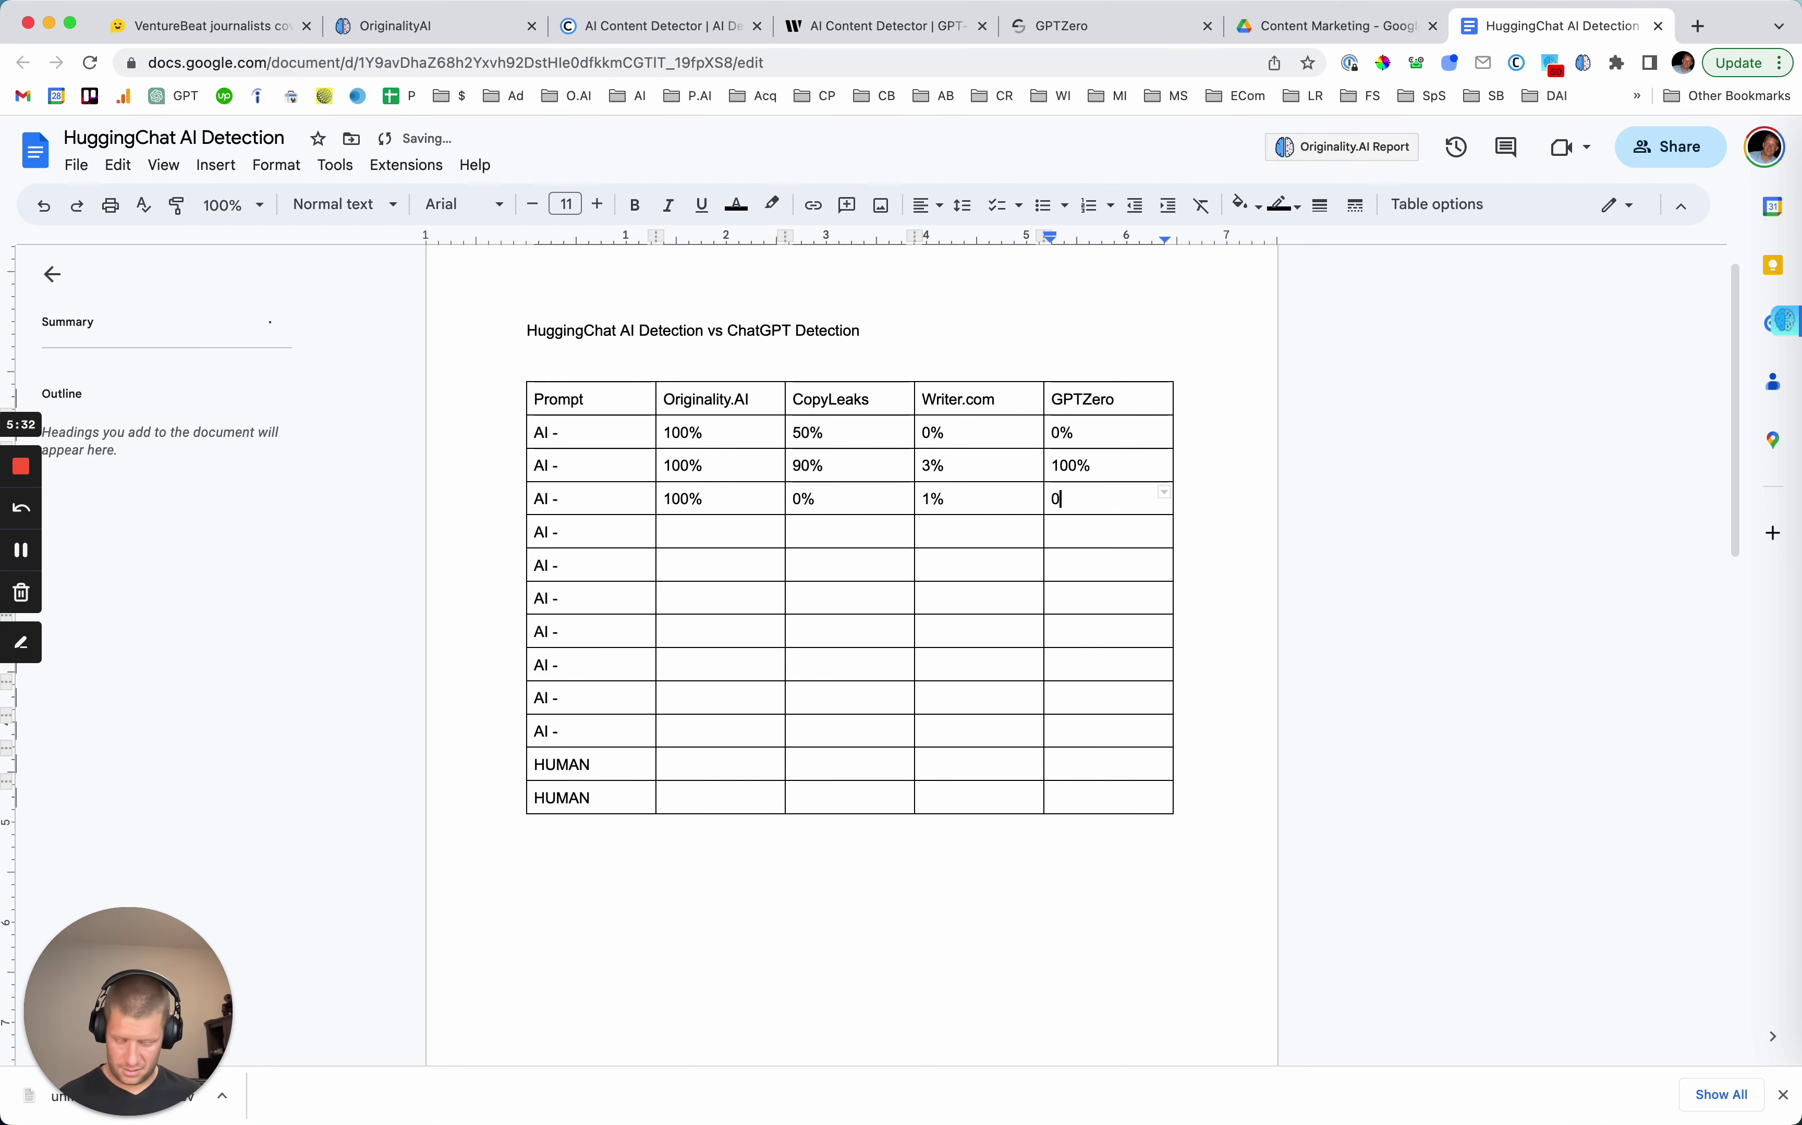
{"action": "left_click", "coordinate": [801, 499]}
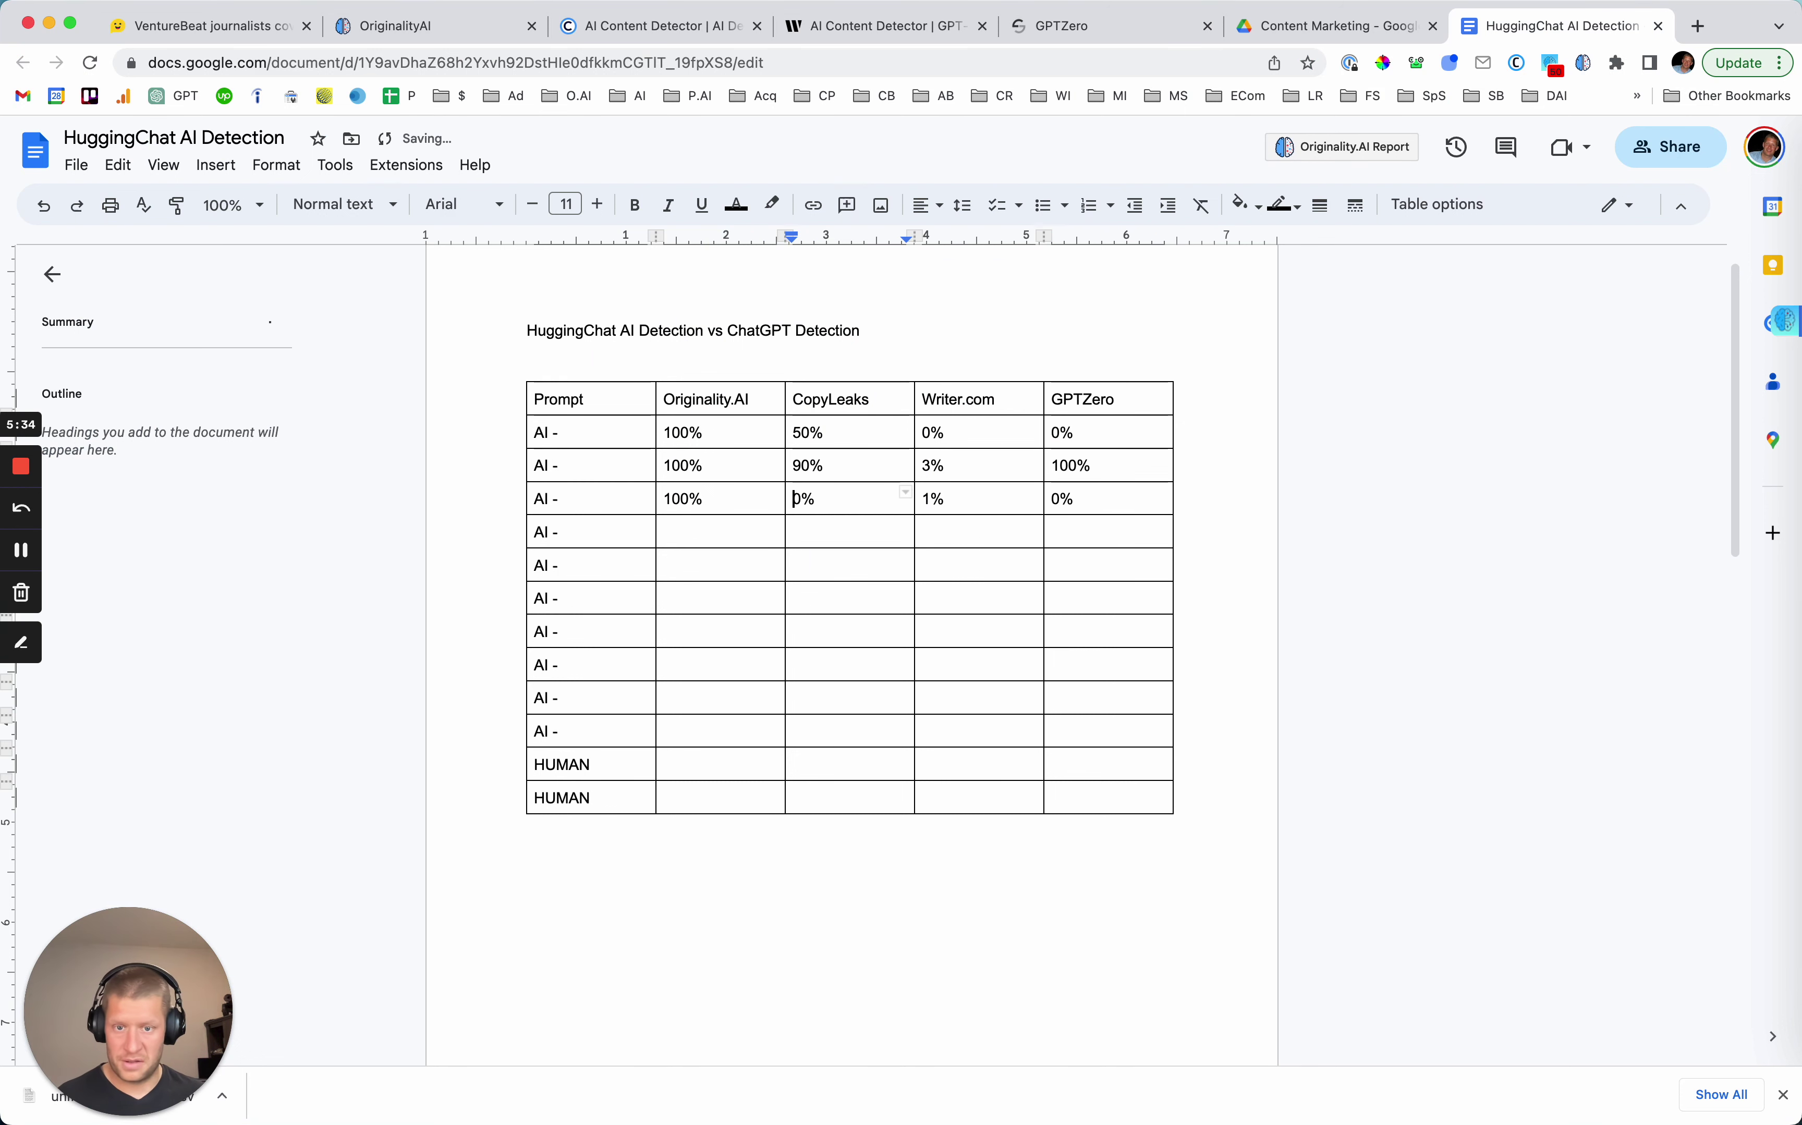
{"action": "left_click", "coordinate": [703, 498]}
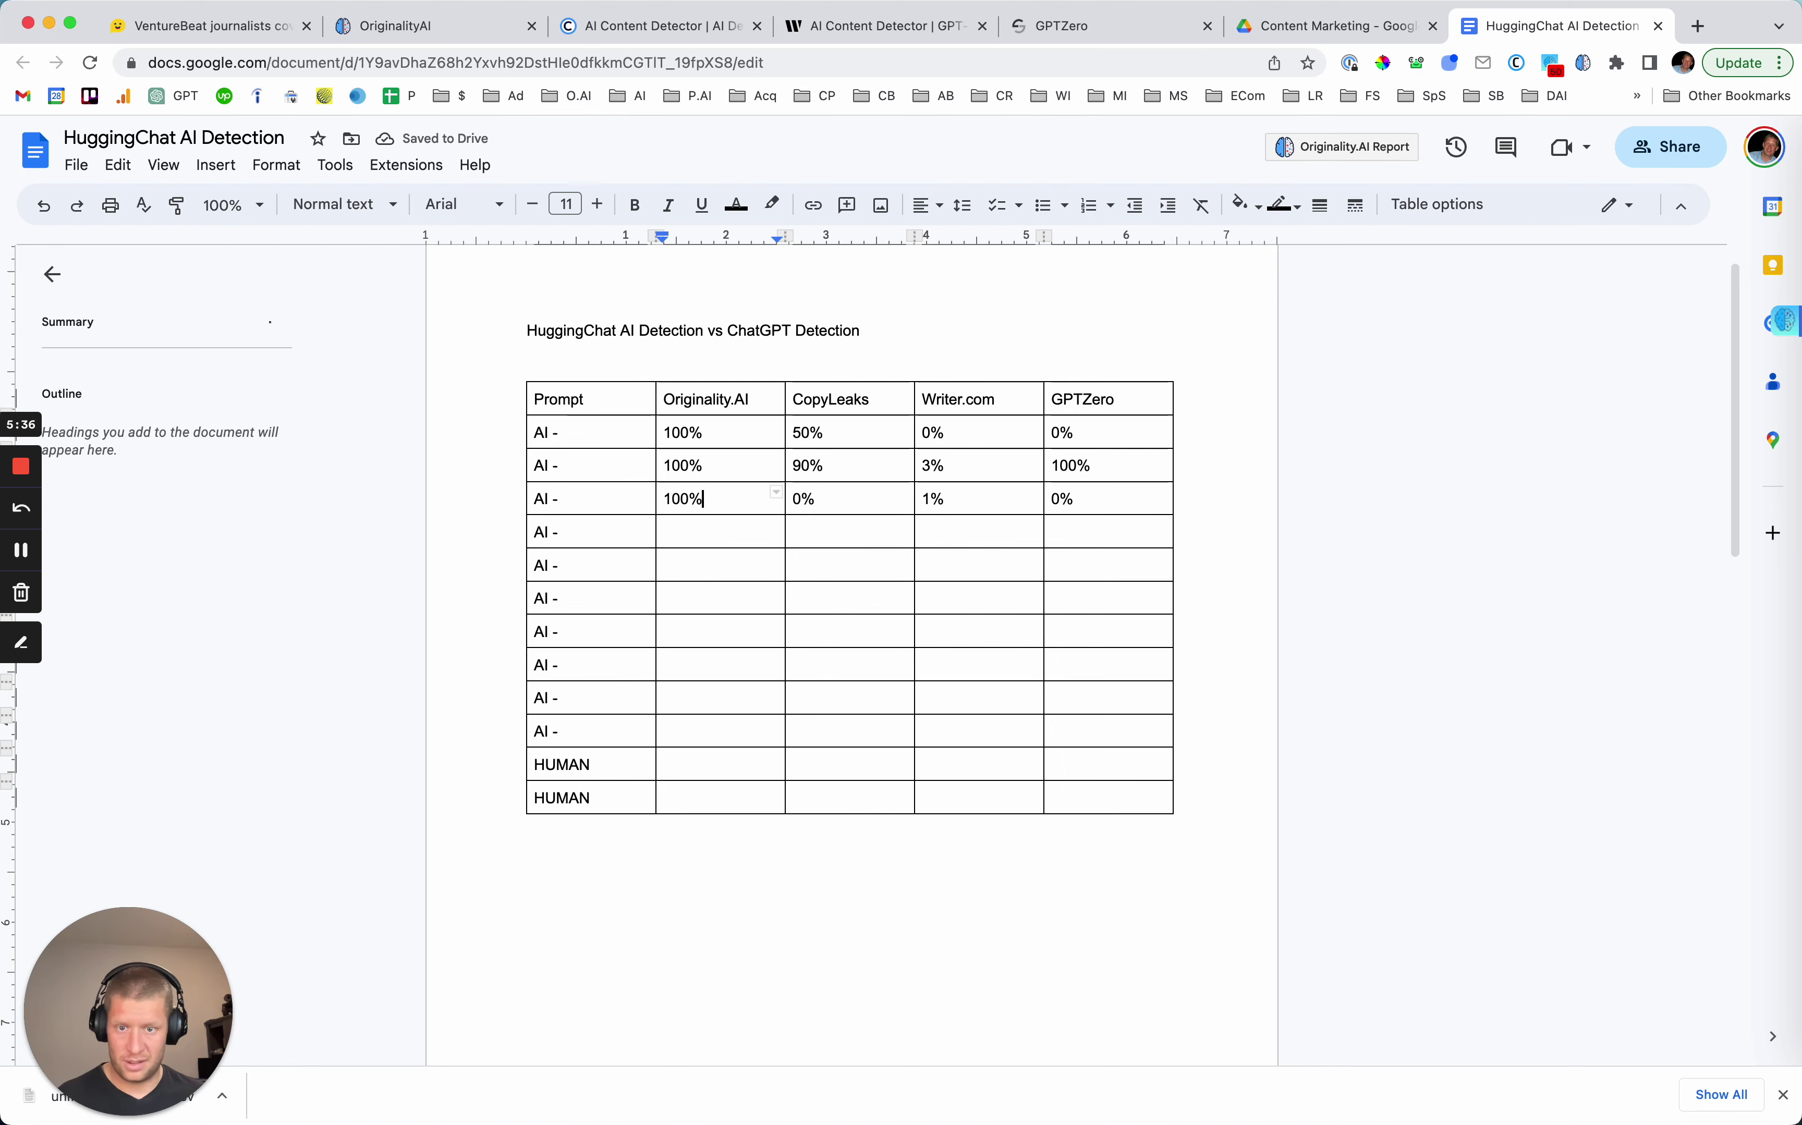
{"action": "left_click", "coordinate": [666, 532]}
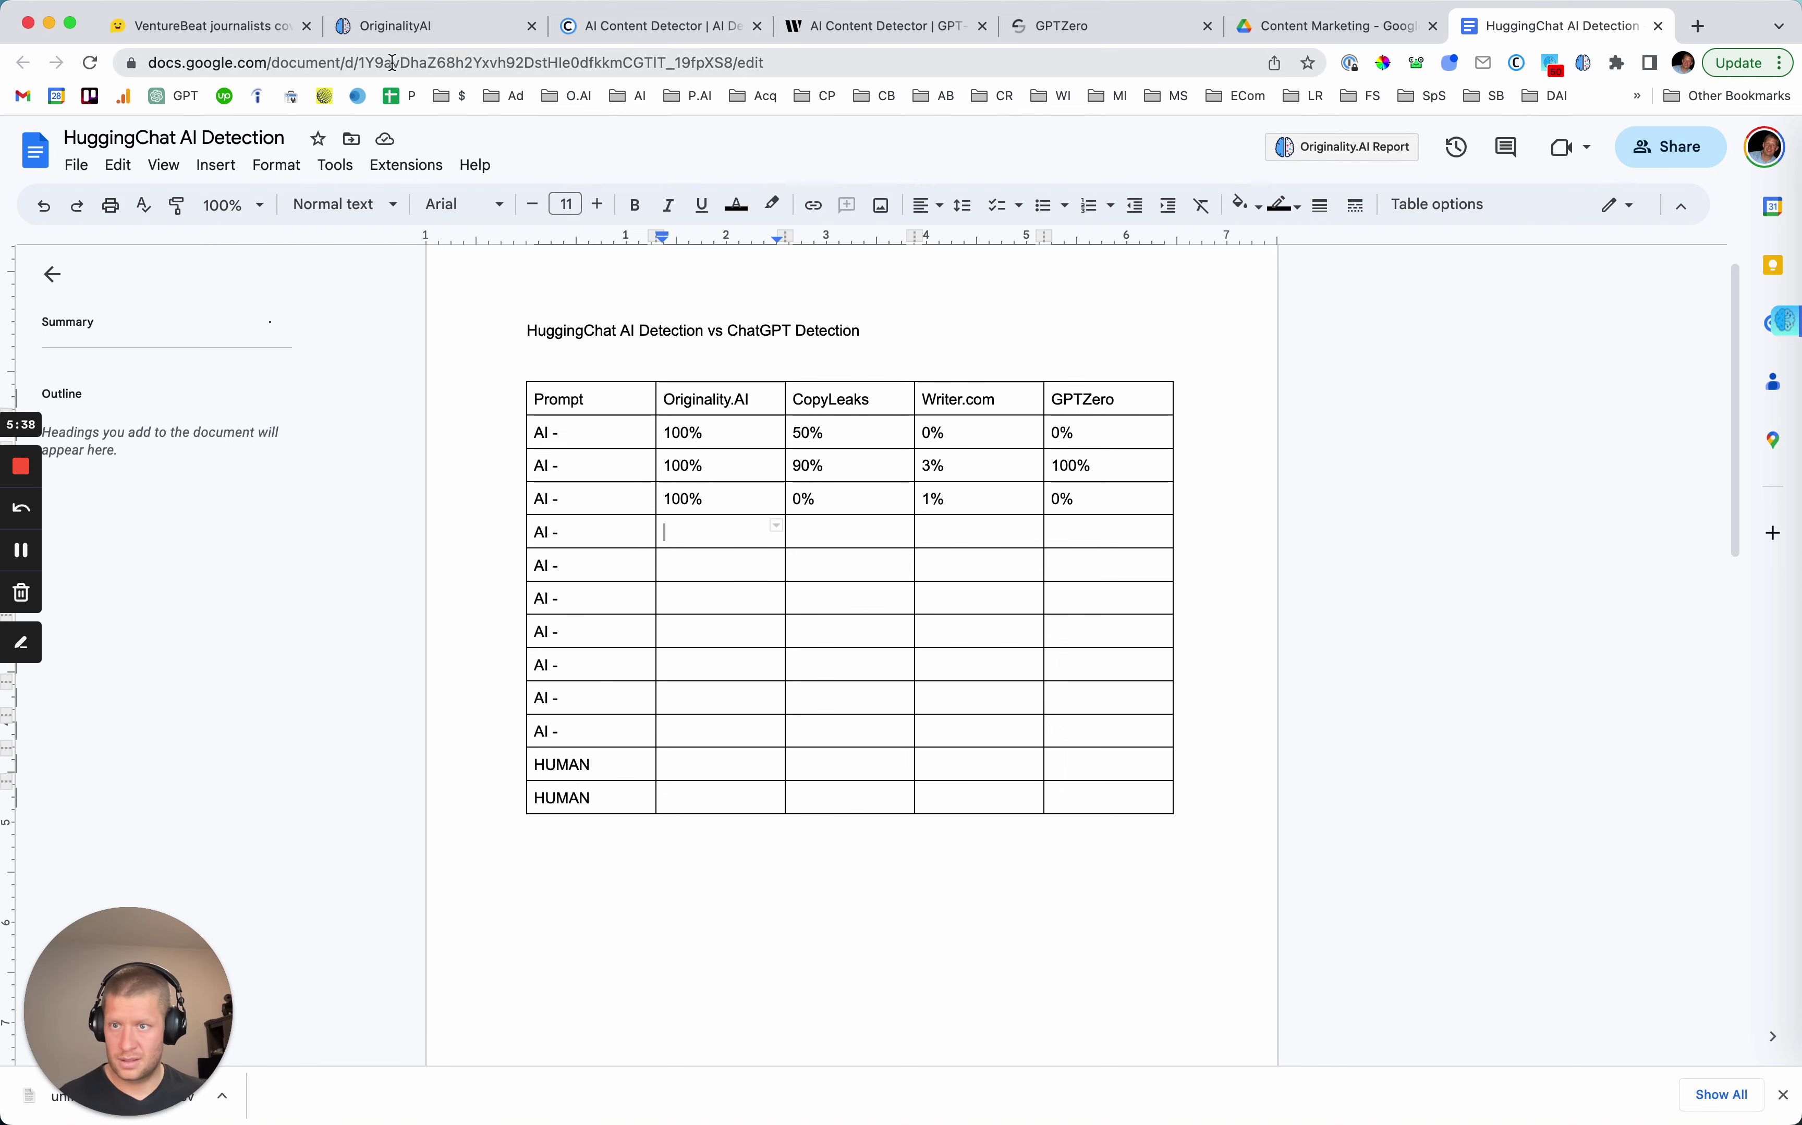
Start a new HuggingChat conversation and submit "write as a teacher an editorial article talking about the impact of plagiarism in your classroom.".
{"action": "left_click", "coordinate": [238, 37]}
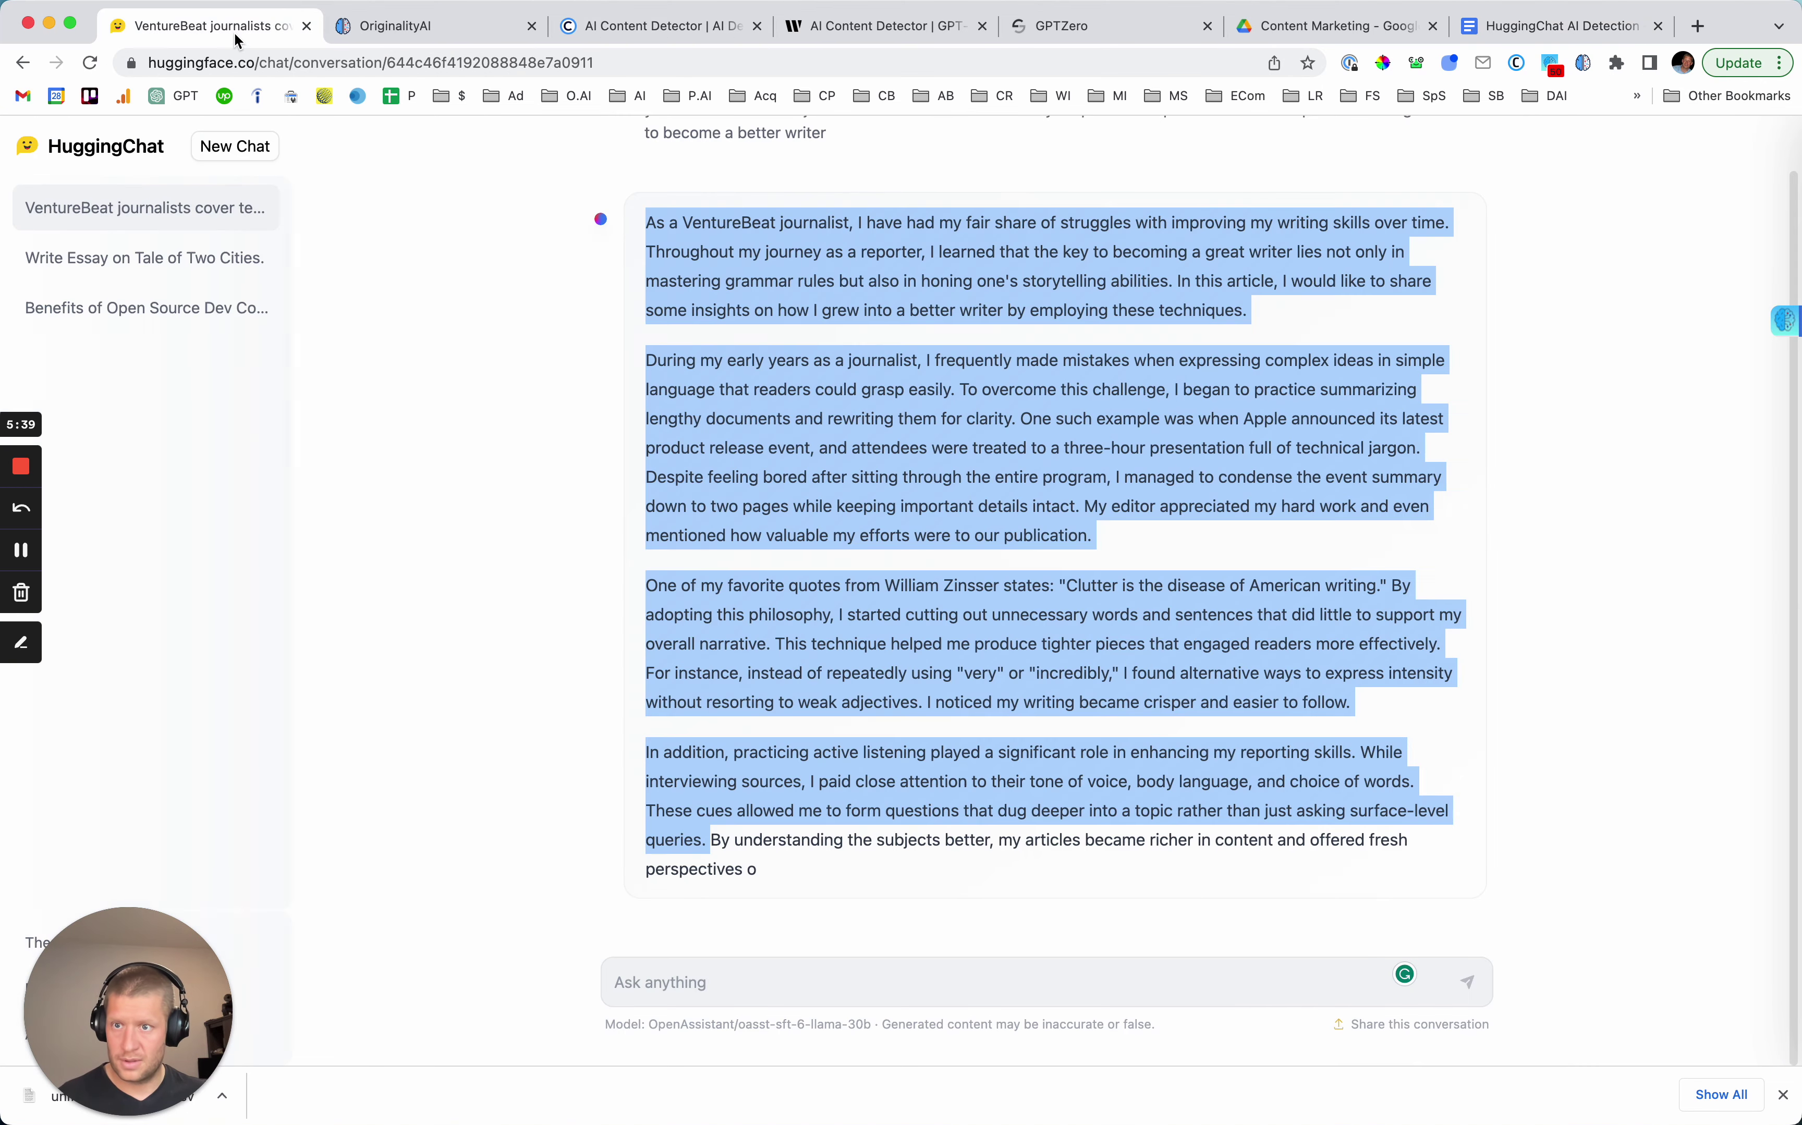
{"action": "left_click", "coordinate": [234, 149]}
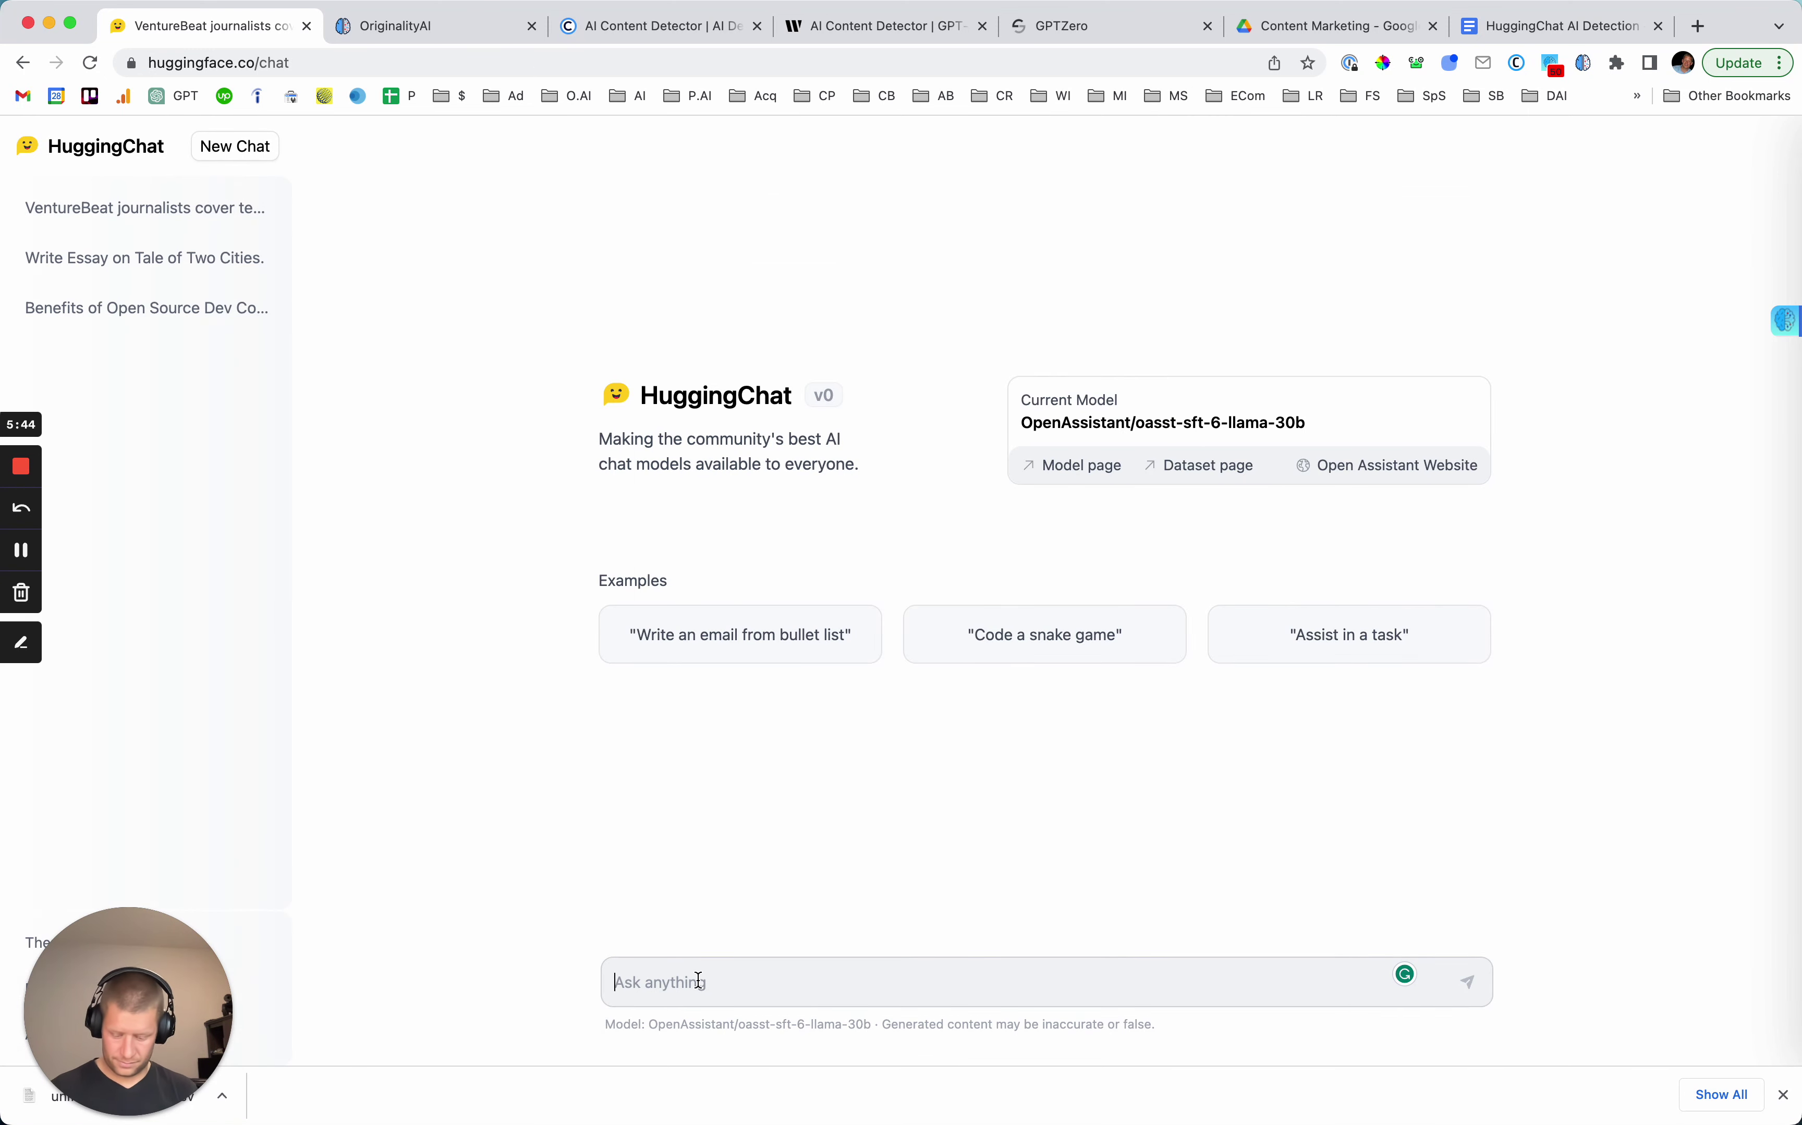
{"action": "type", "text": "write"}
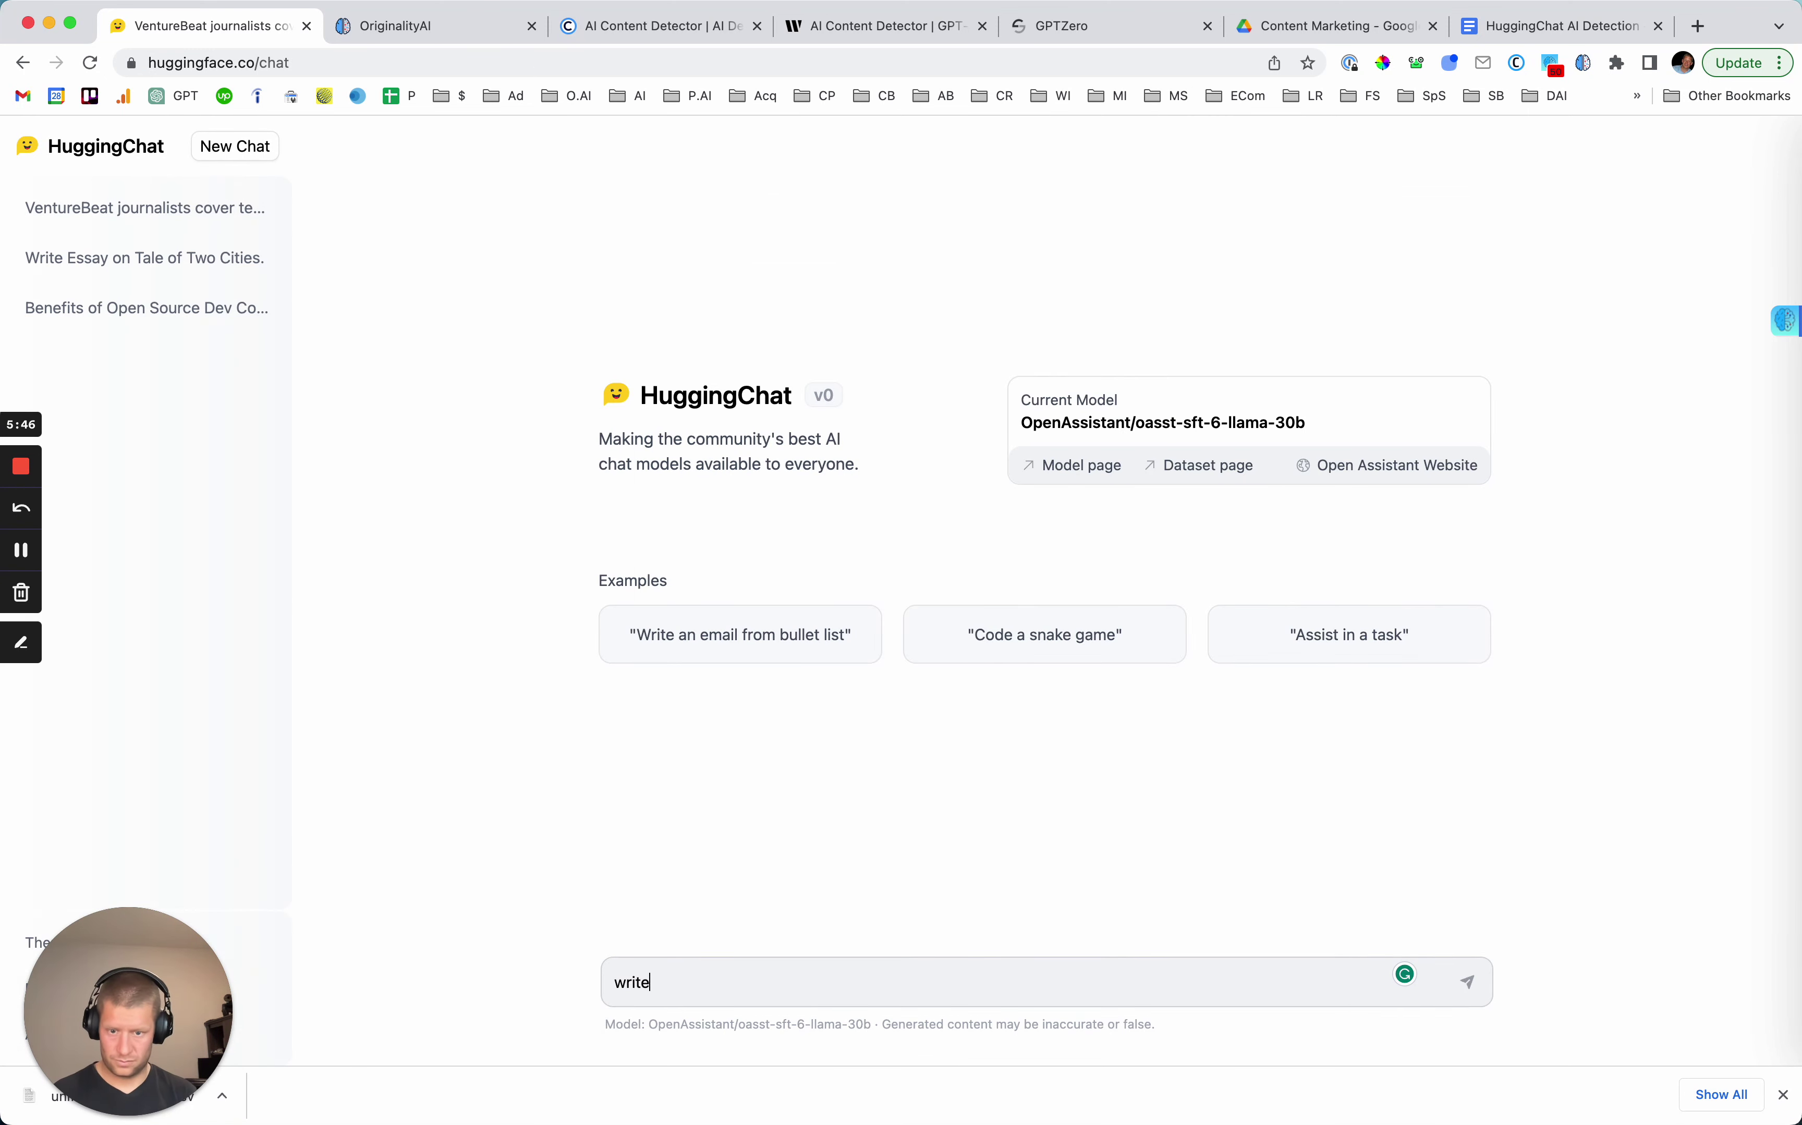
{"action": "type", "text": " as a teacher a"}
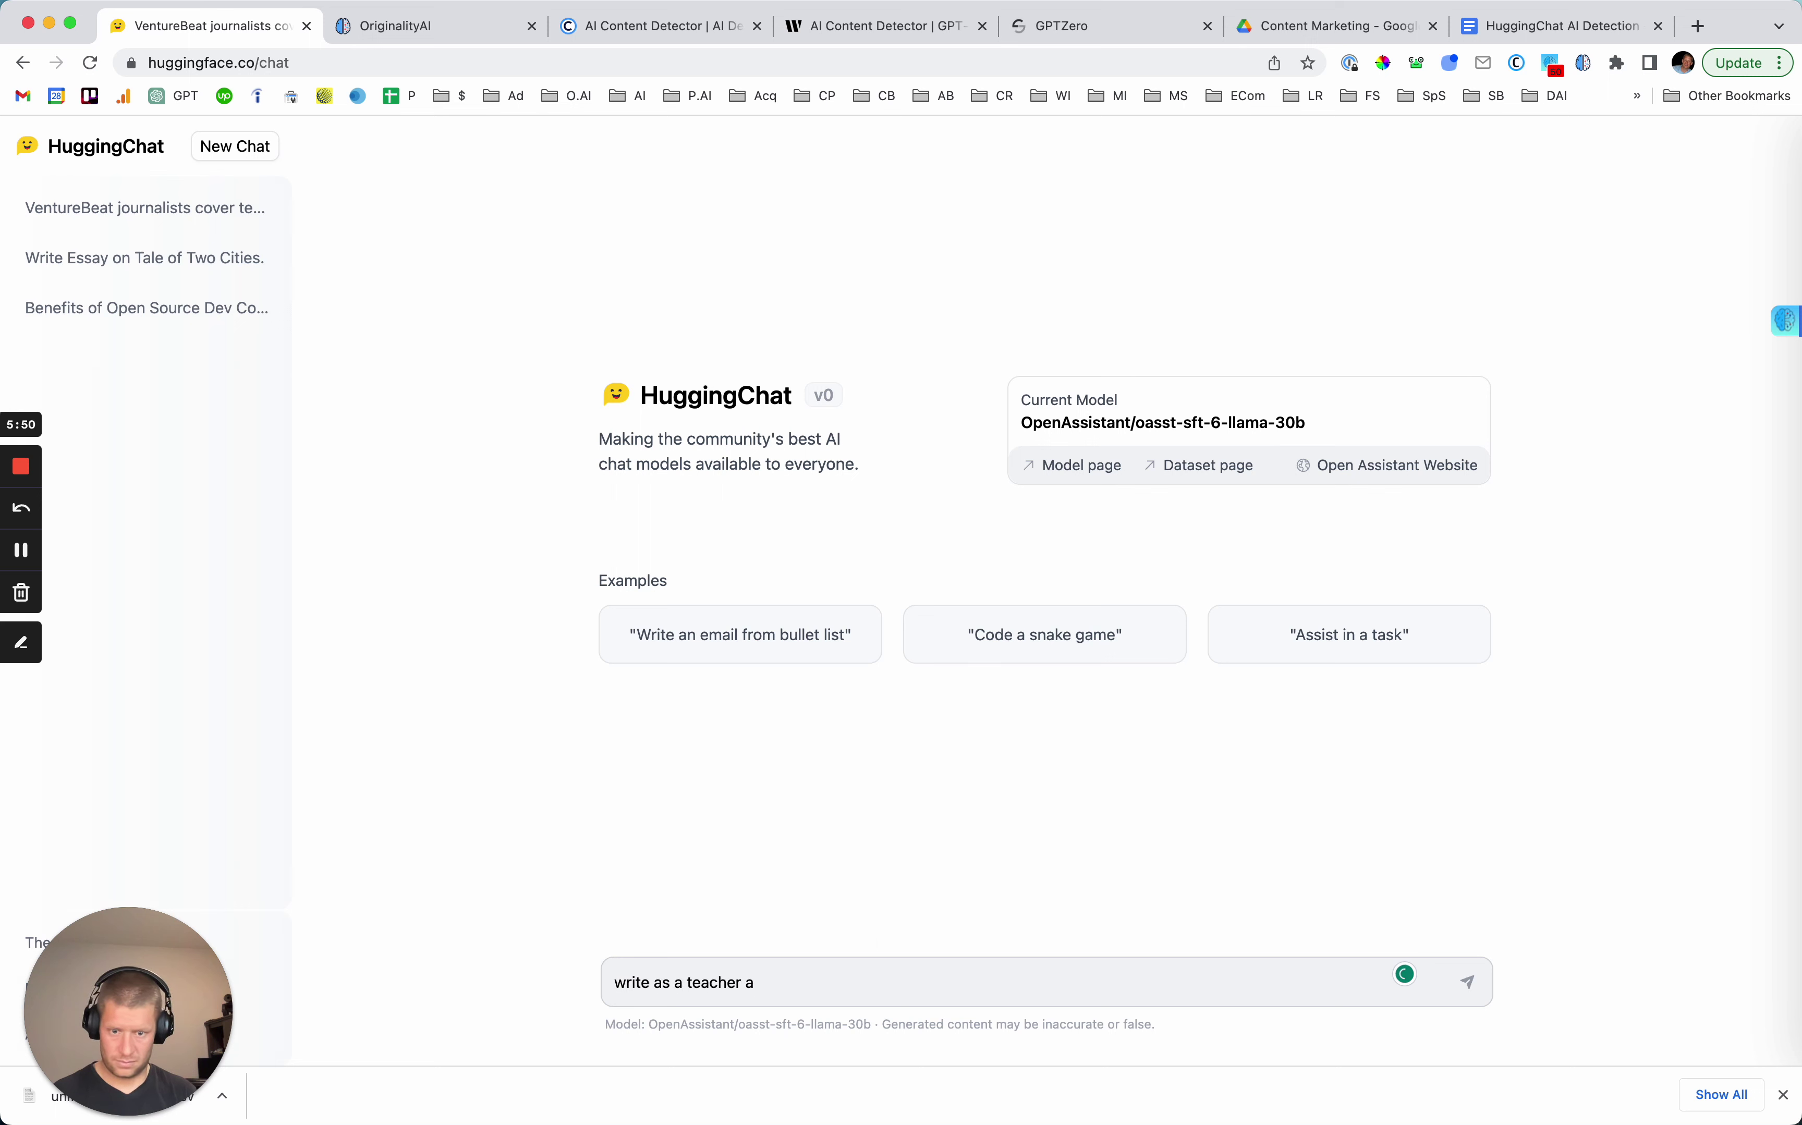
{"action": "key", "text": "BackSpace"}
{"action": "type", "text": "talking about the impact of plagiarism"}
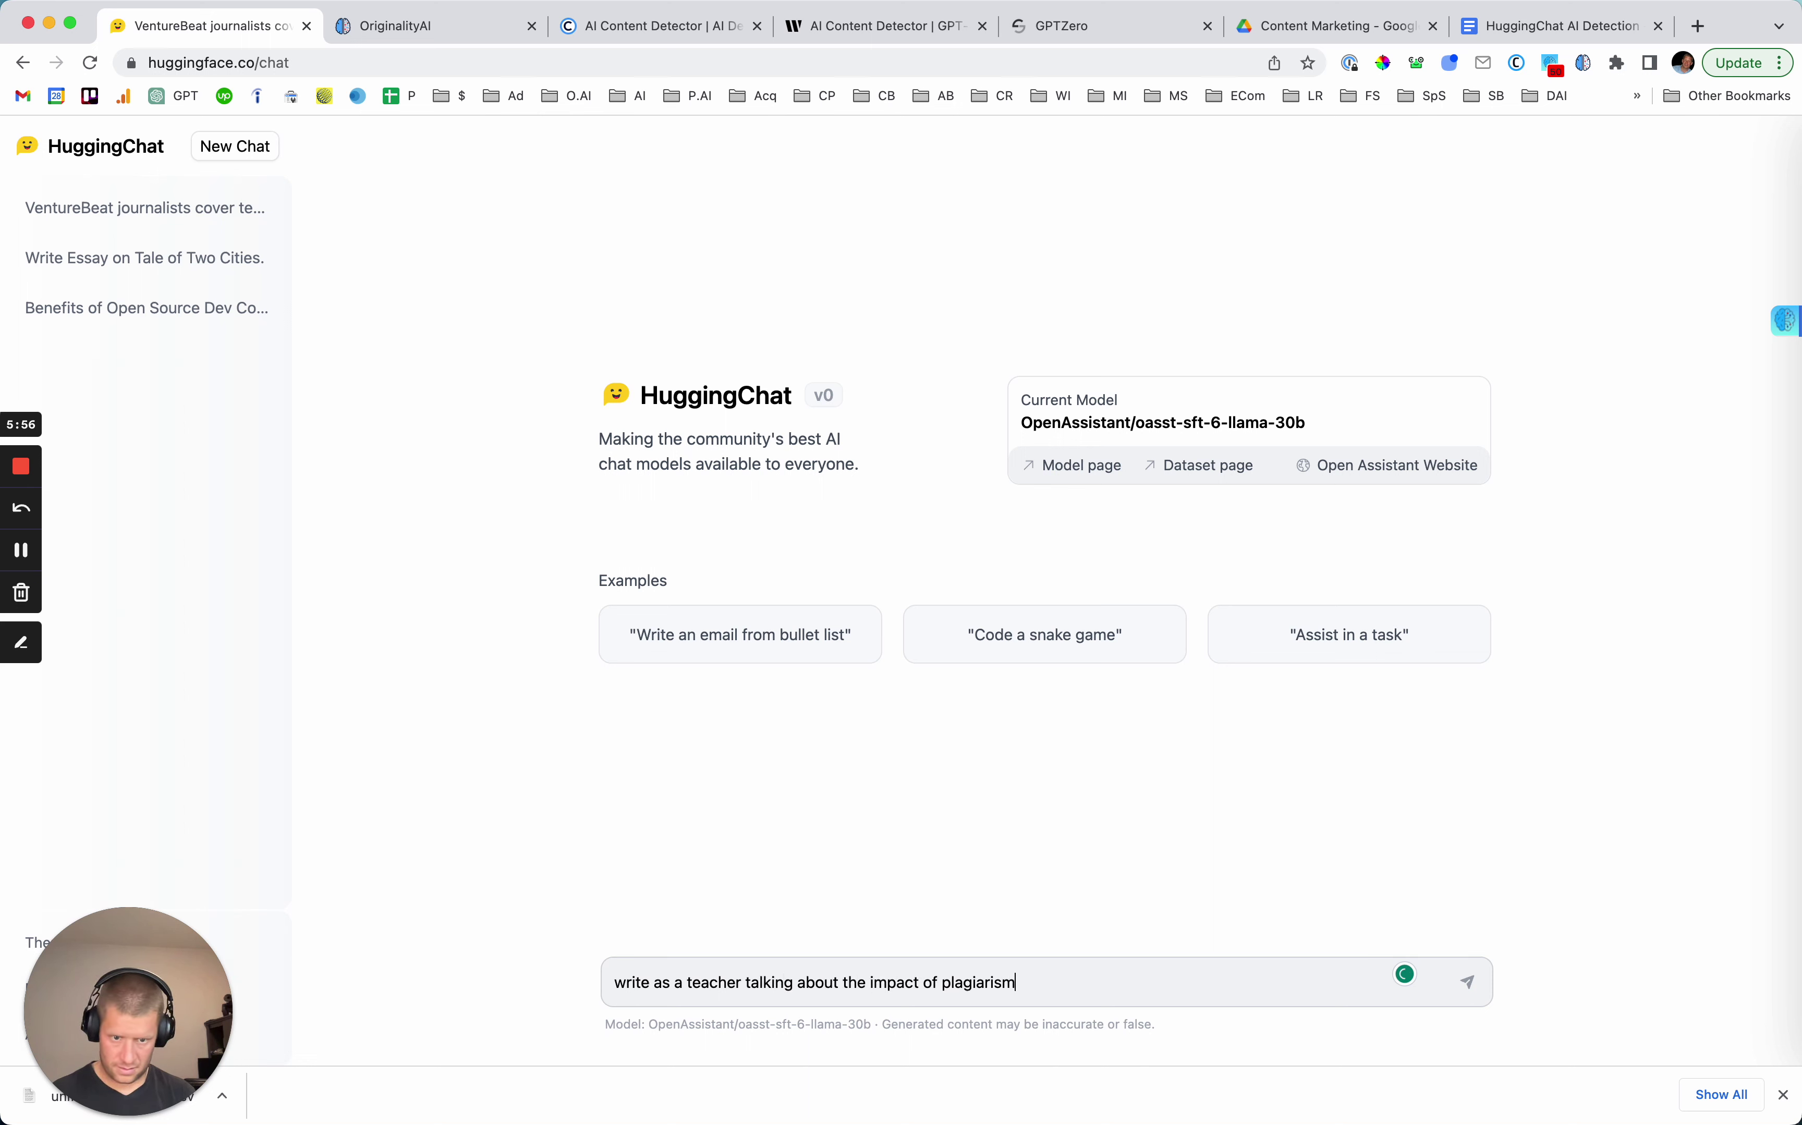
{"action": "type", "text": " in your "}
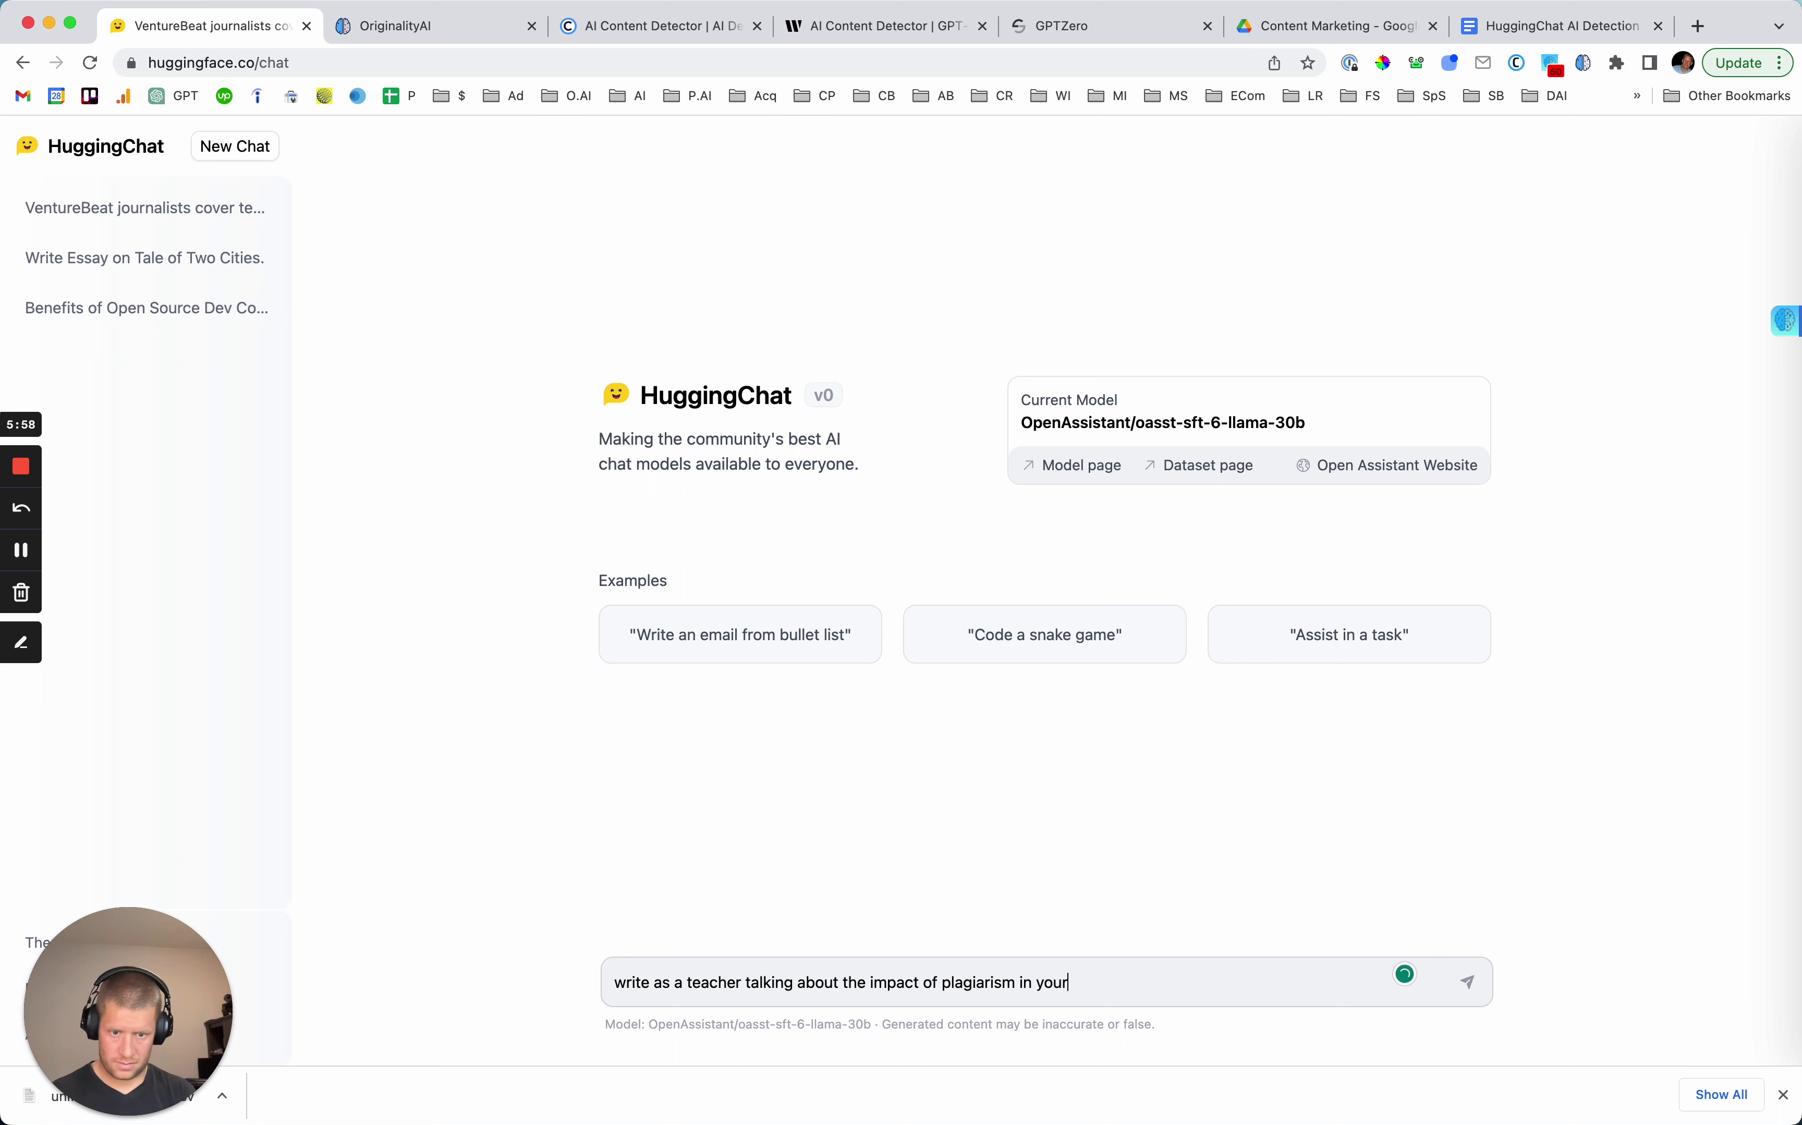
{"action": "type", "text": "classroom."}
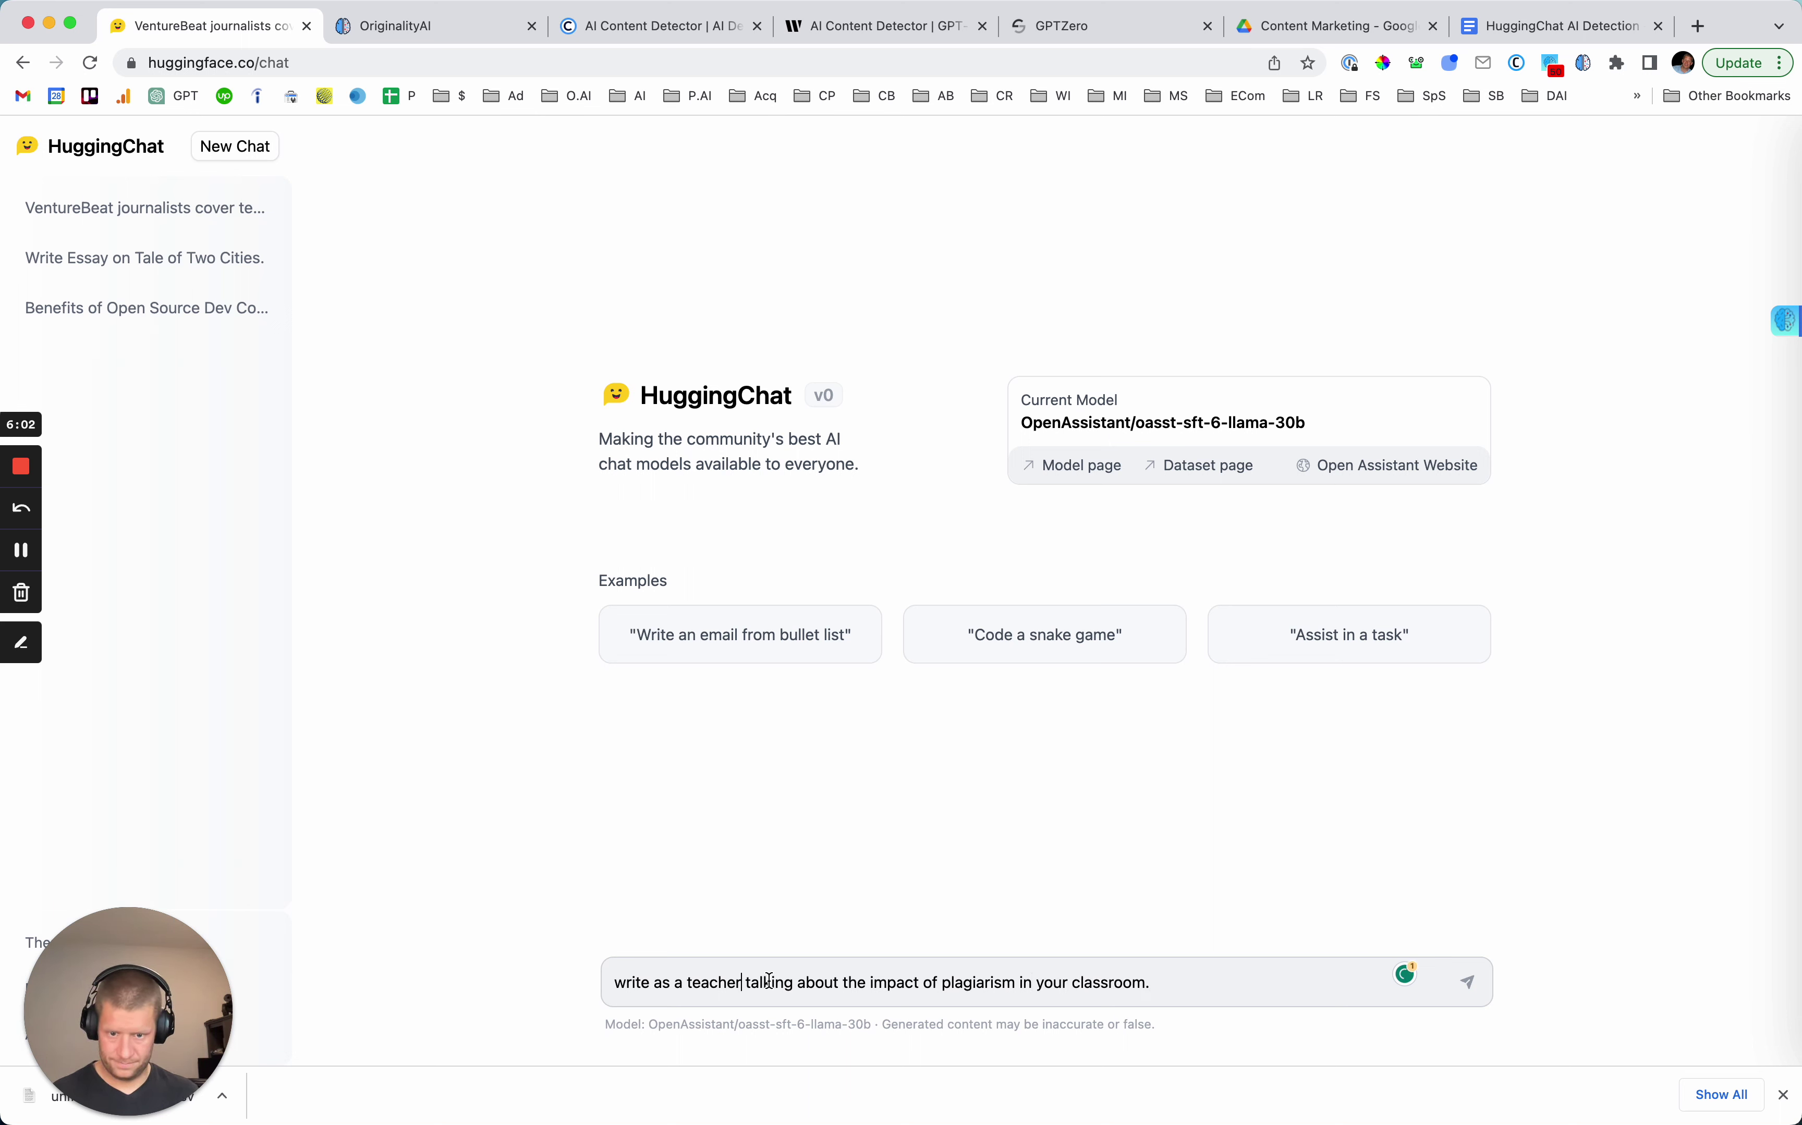
{"action": "type", "text": " an edito"}
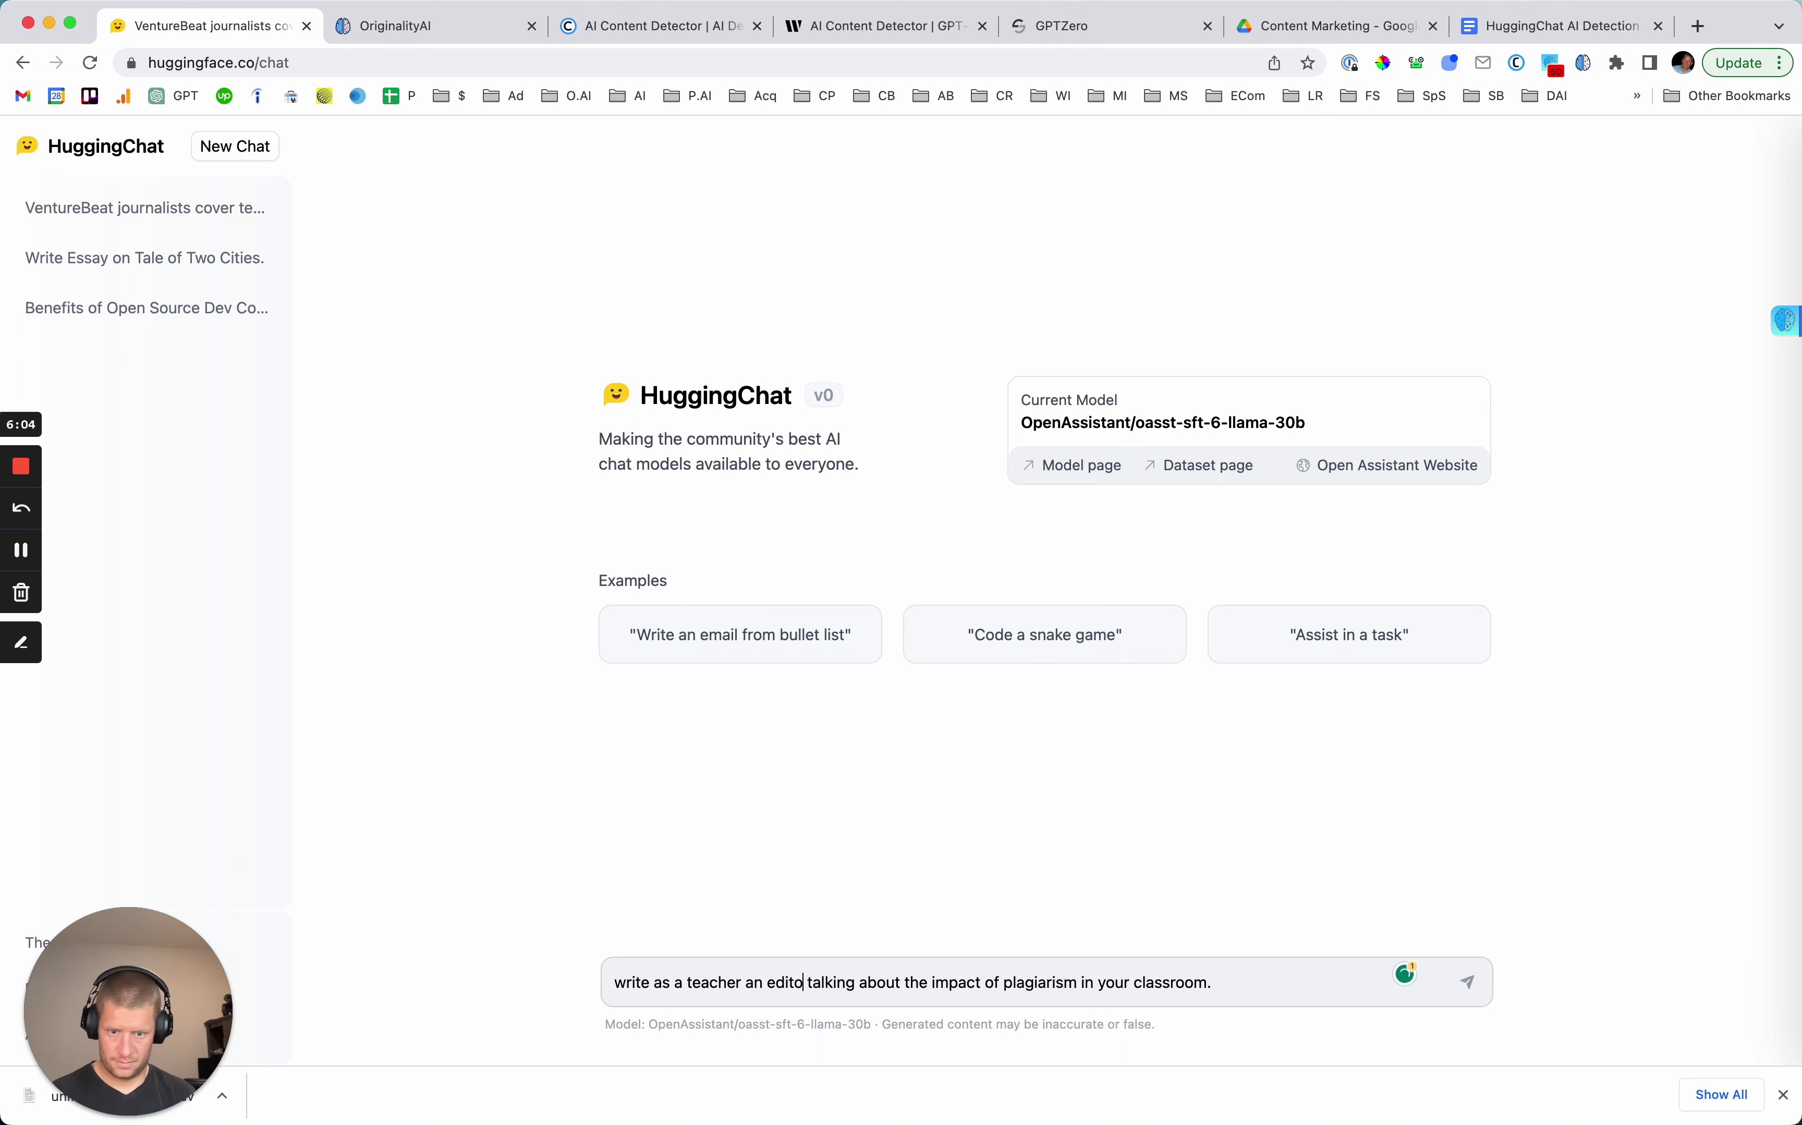
{"action": "type", "text": "rial article"}
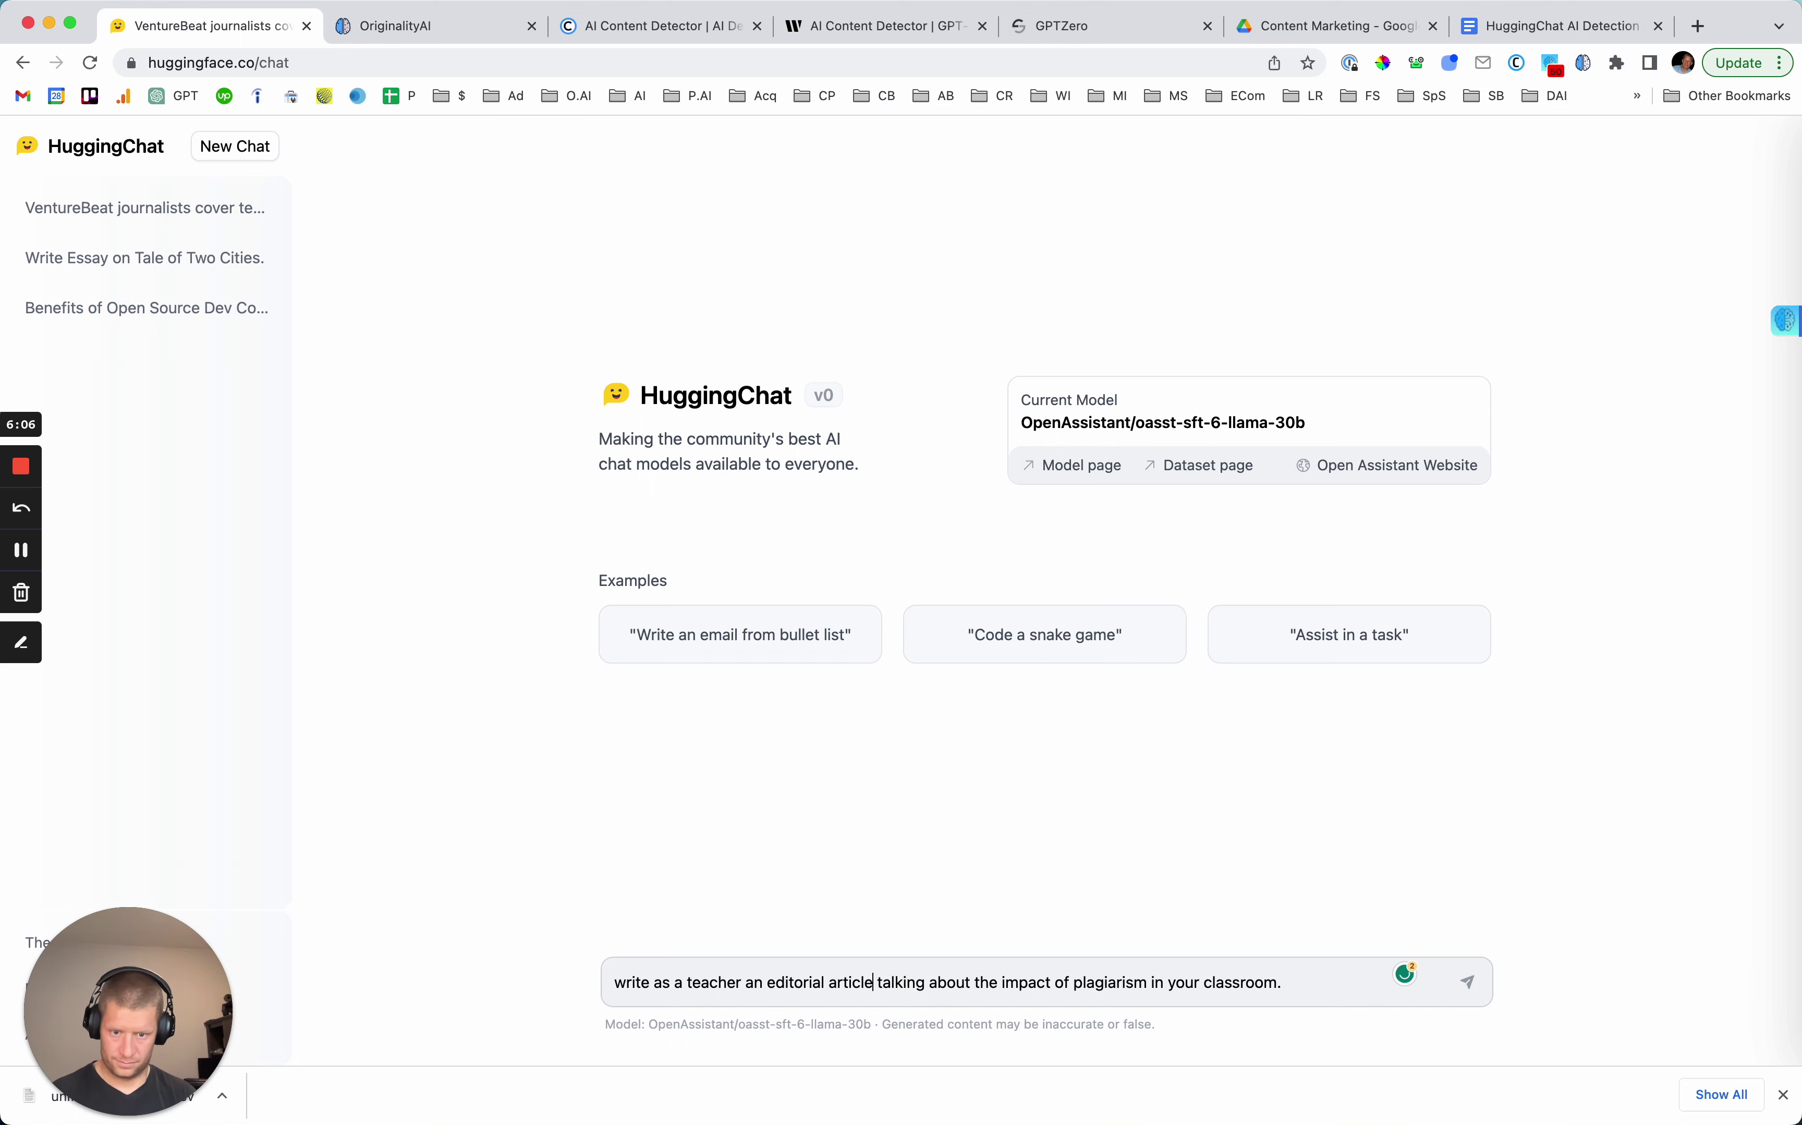
{"action": "key", "text": "Return"}
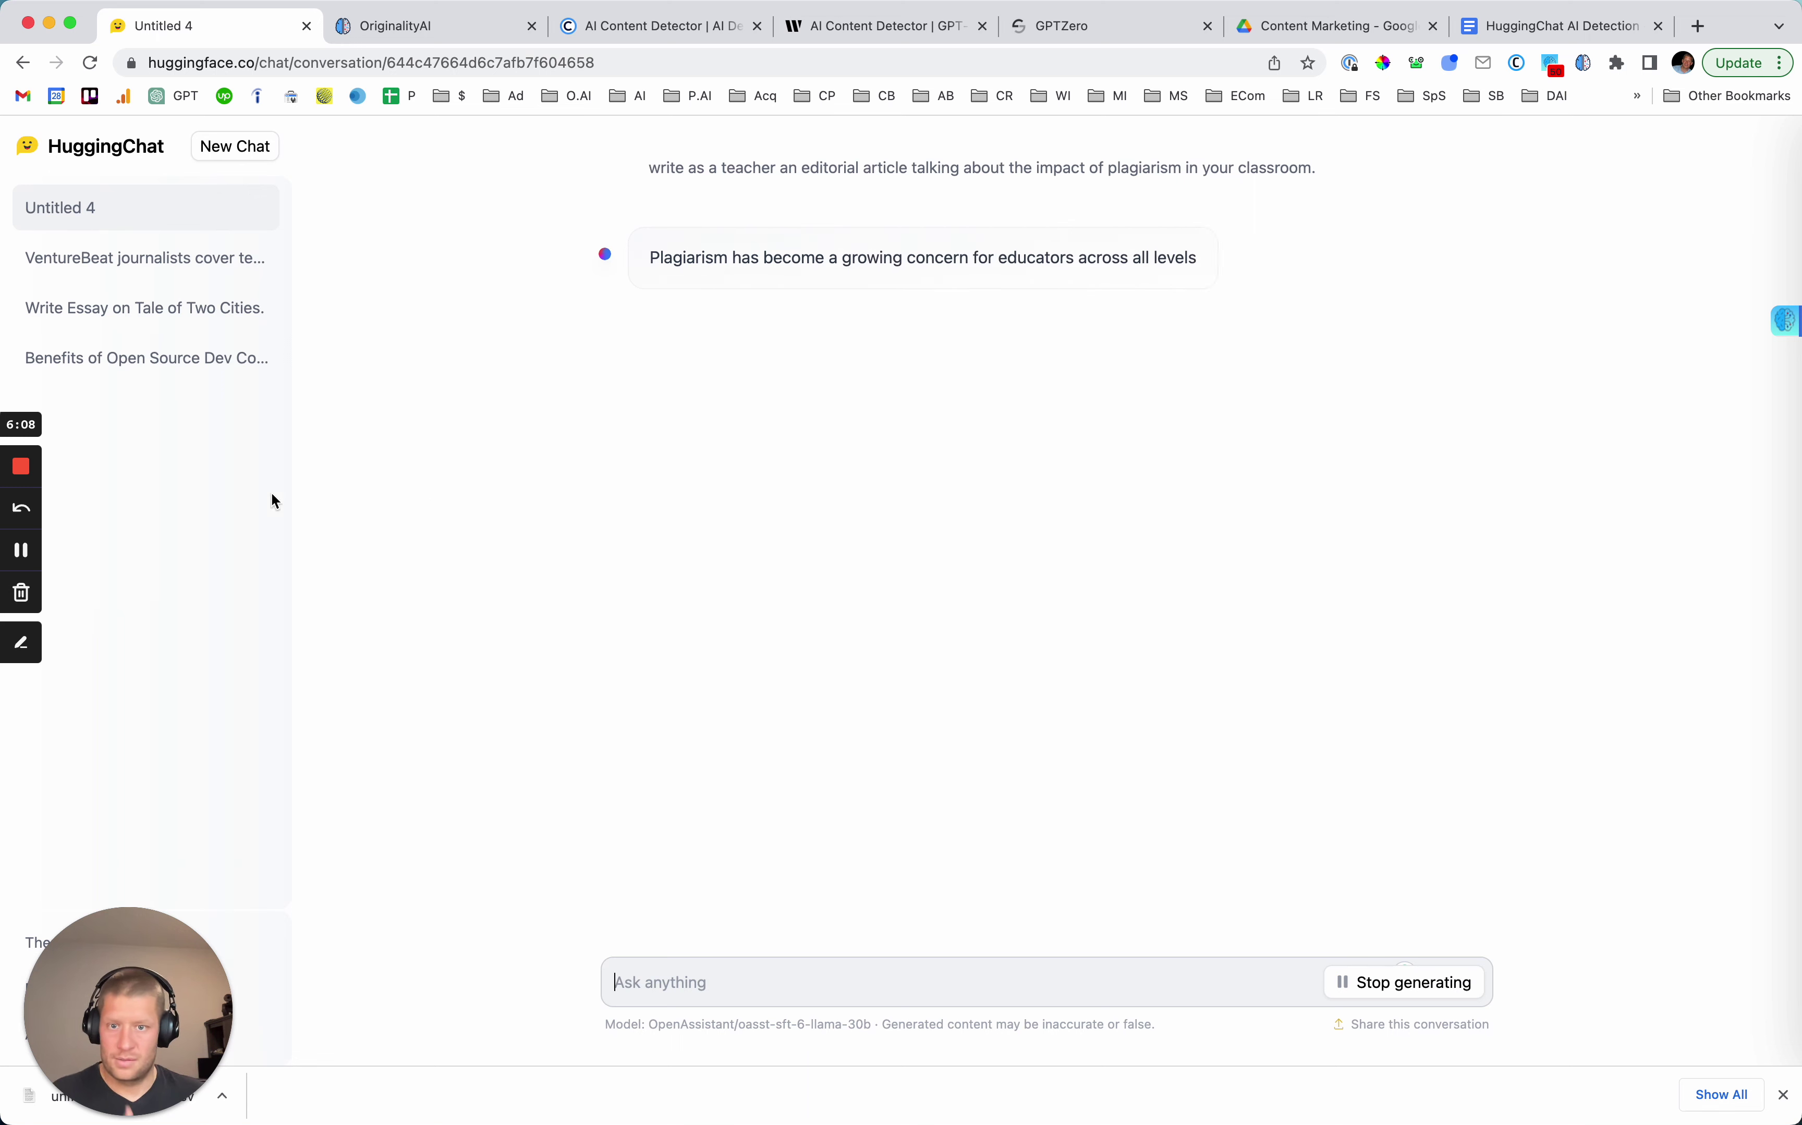
Copy the generated plagiarism article from its beginning through "curved grading scales", leaving out the cut-off last sentence.
{"action": "left_click", "coordinate": [21, 552]}
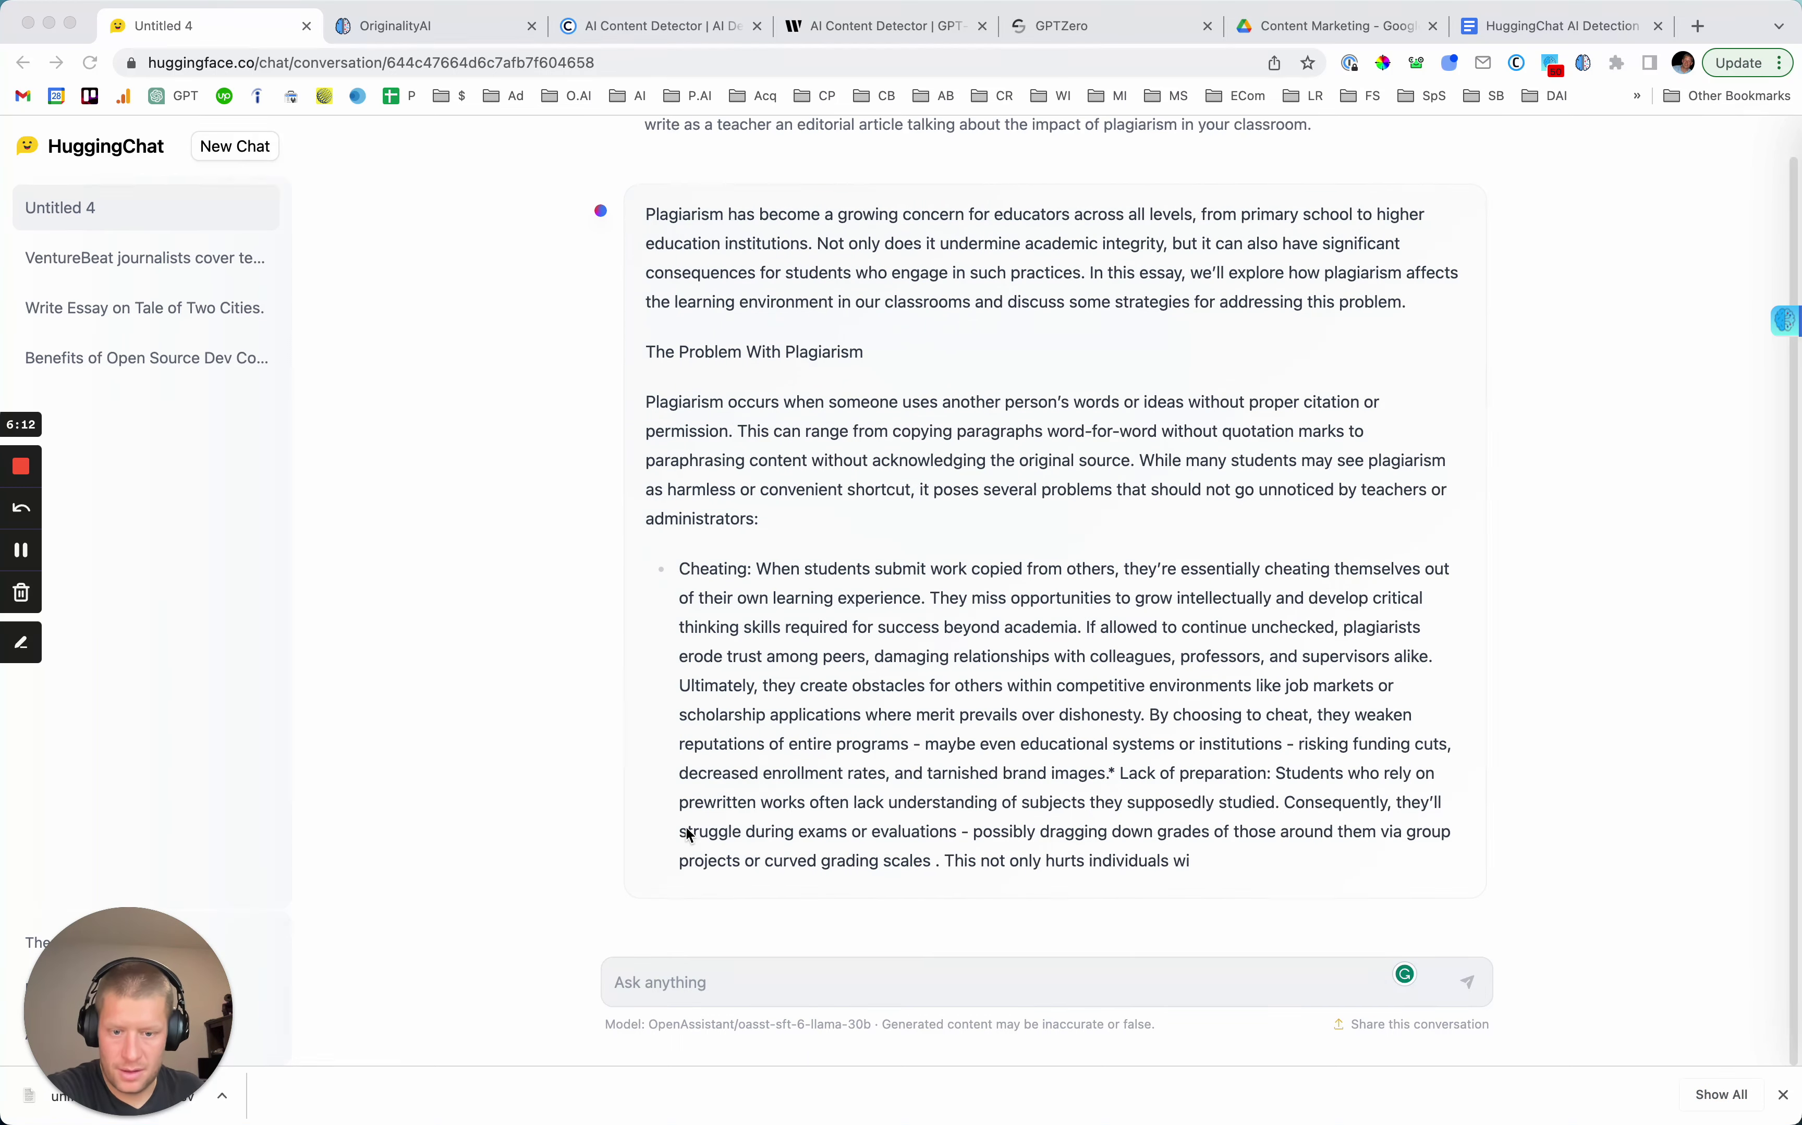
{"action": "left_click", "coordinate": [944, 863]}
{"action": "left_click_drag", "start_coordinate": [943, 864], "coordinate": [601, 563]}
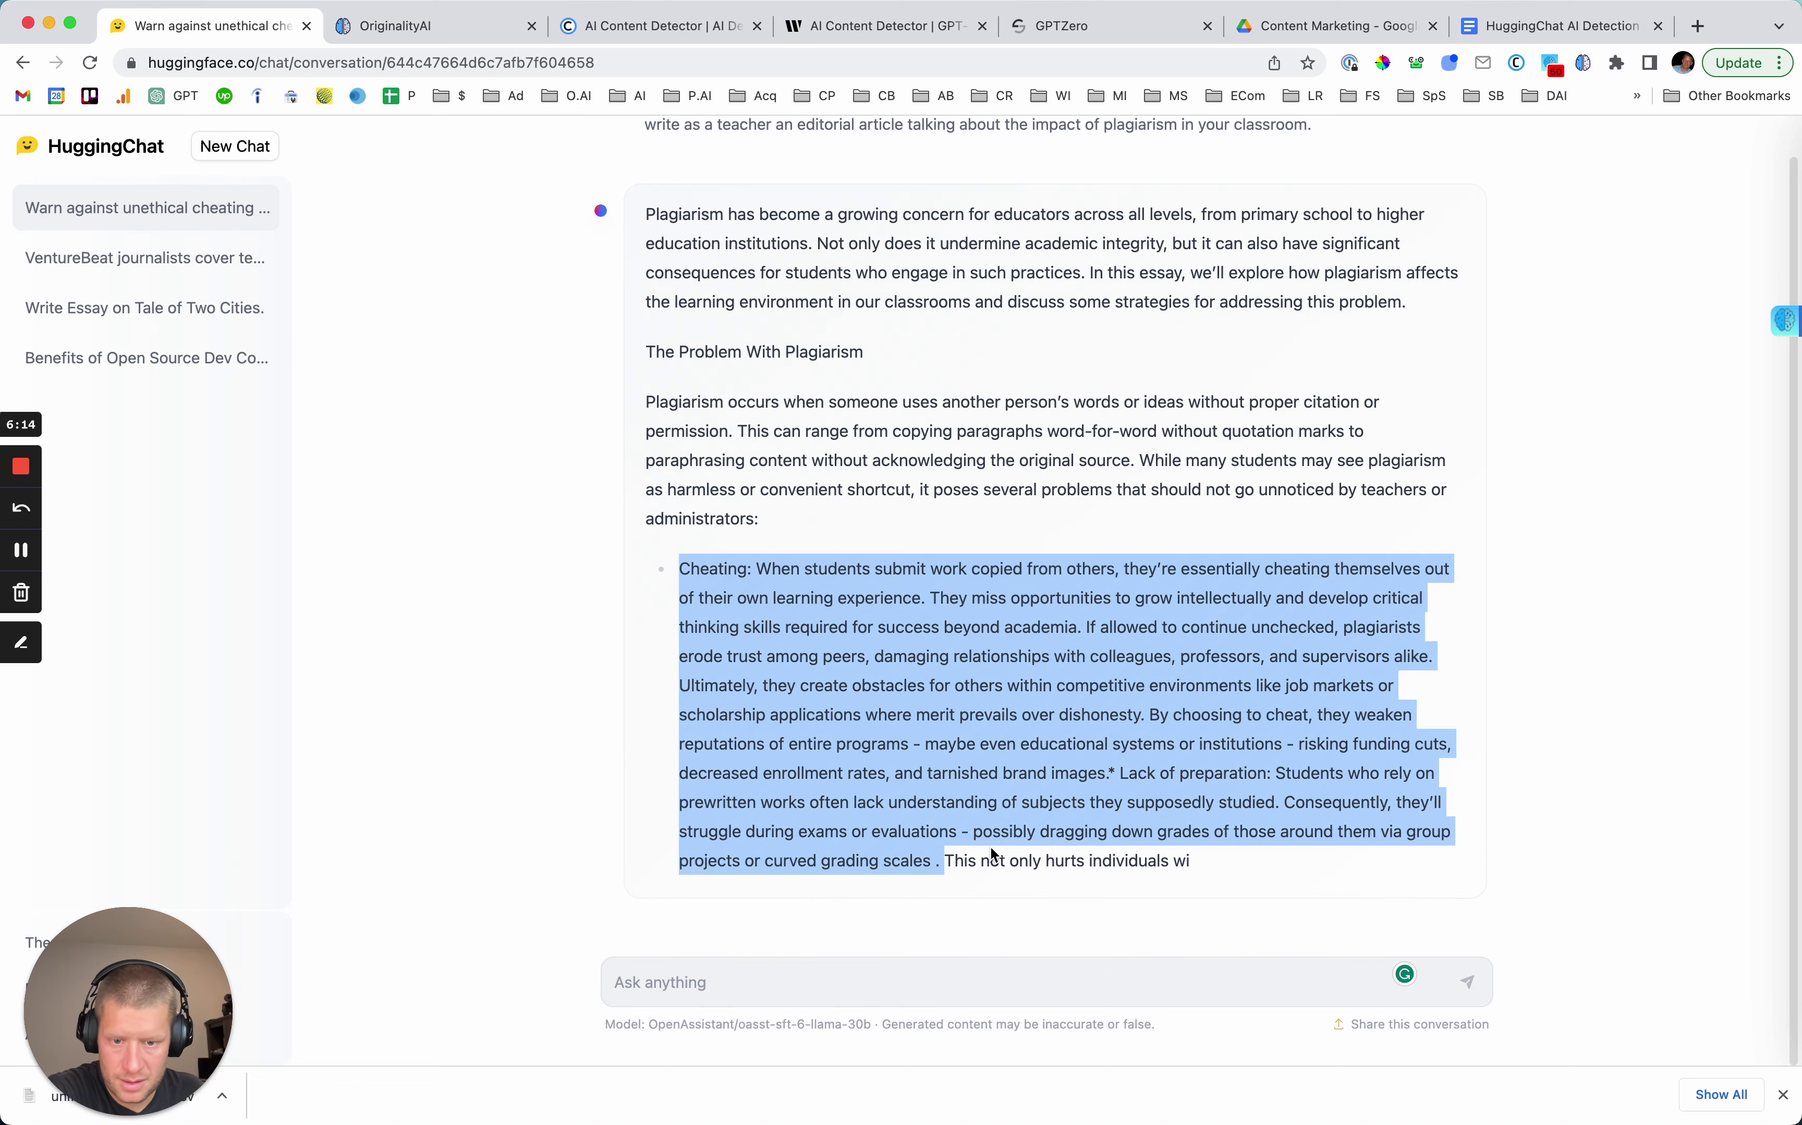
{"action": "left_click", "coordinate": [945, 862]}
{"action": "left_click_drag", "start_coordinate": [933, 863], "coordinate": [572, 240]}
{"action": "key", "text": "super+c"}
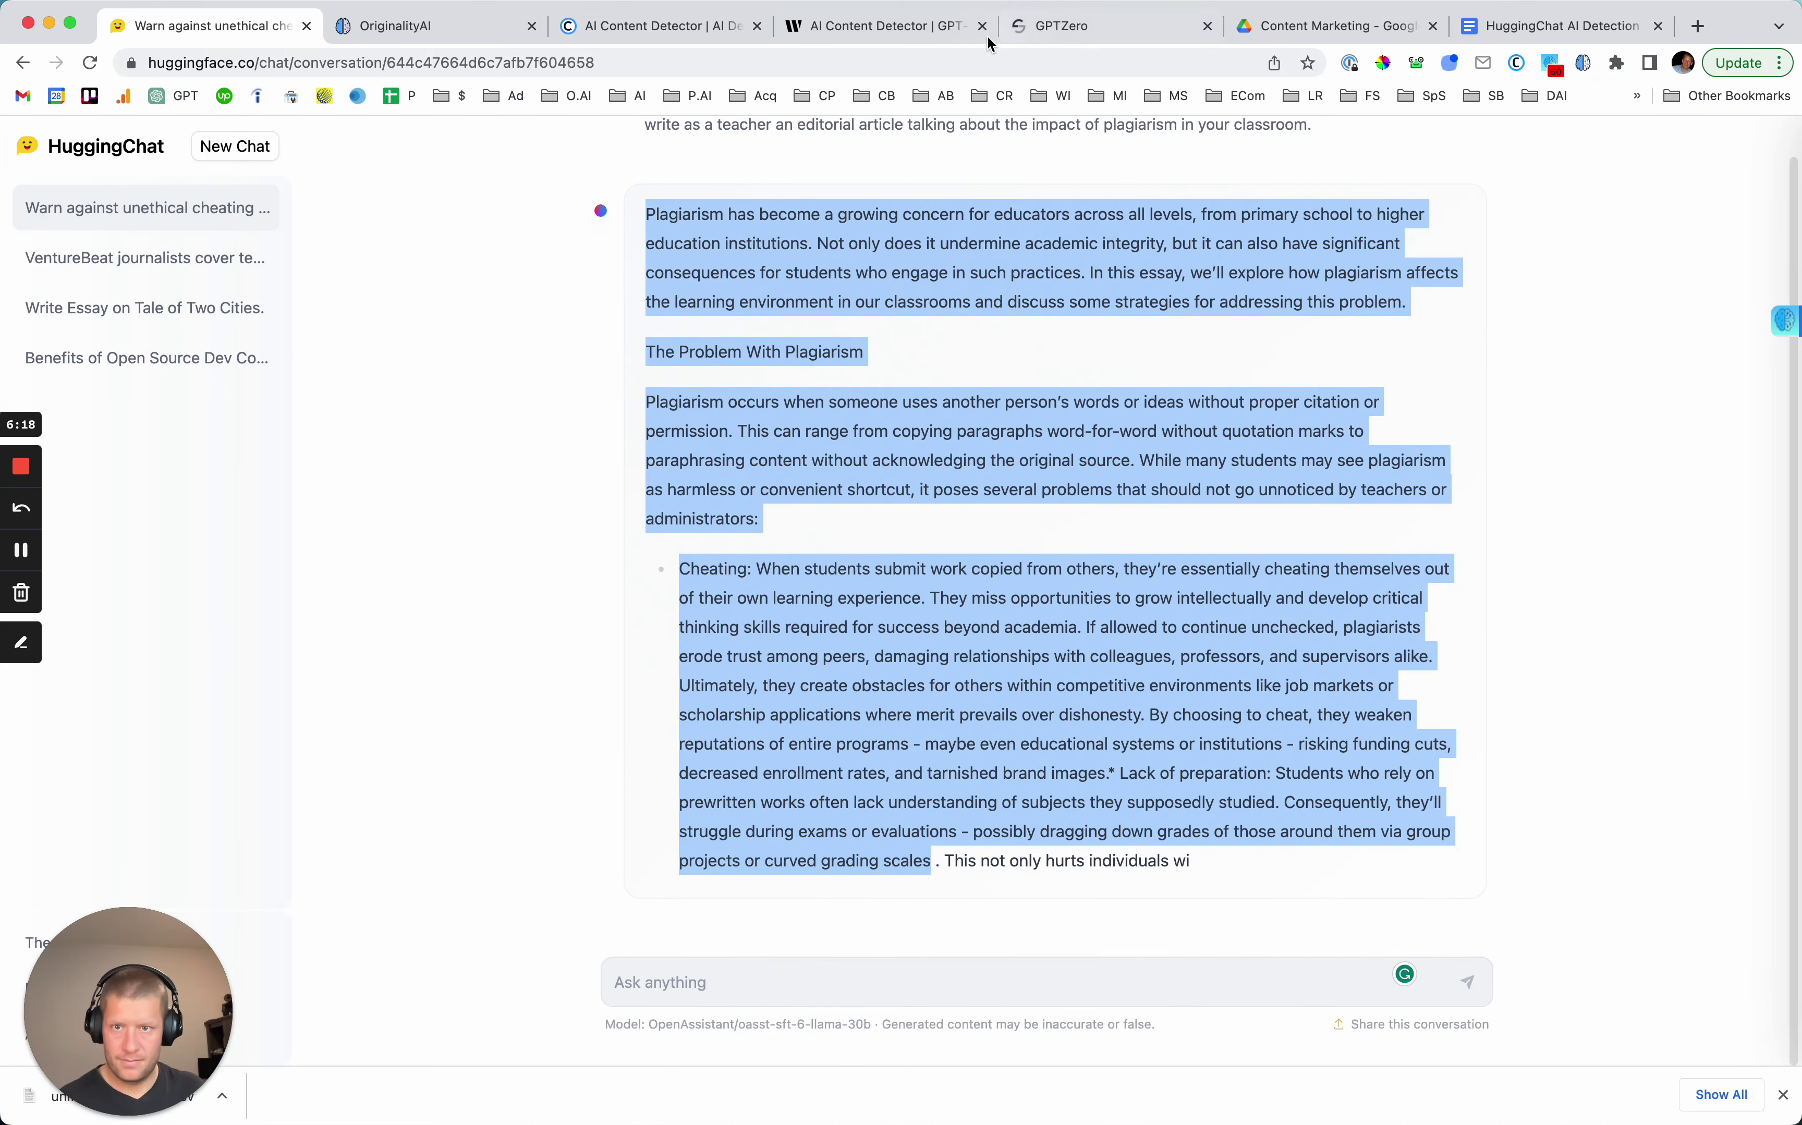
Switch to Originality.AI, start a new scan with the copied plagiarism article and run the AI detection.
{"action": "left_click", "coordinate": [446, 25]}
{"action": "left_click", "coordinate": [1343, 258]}
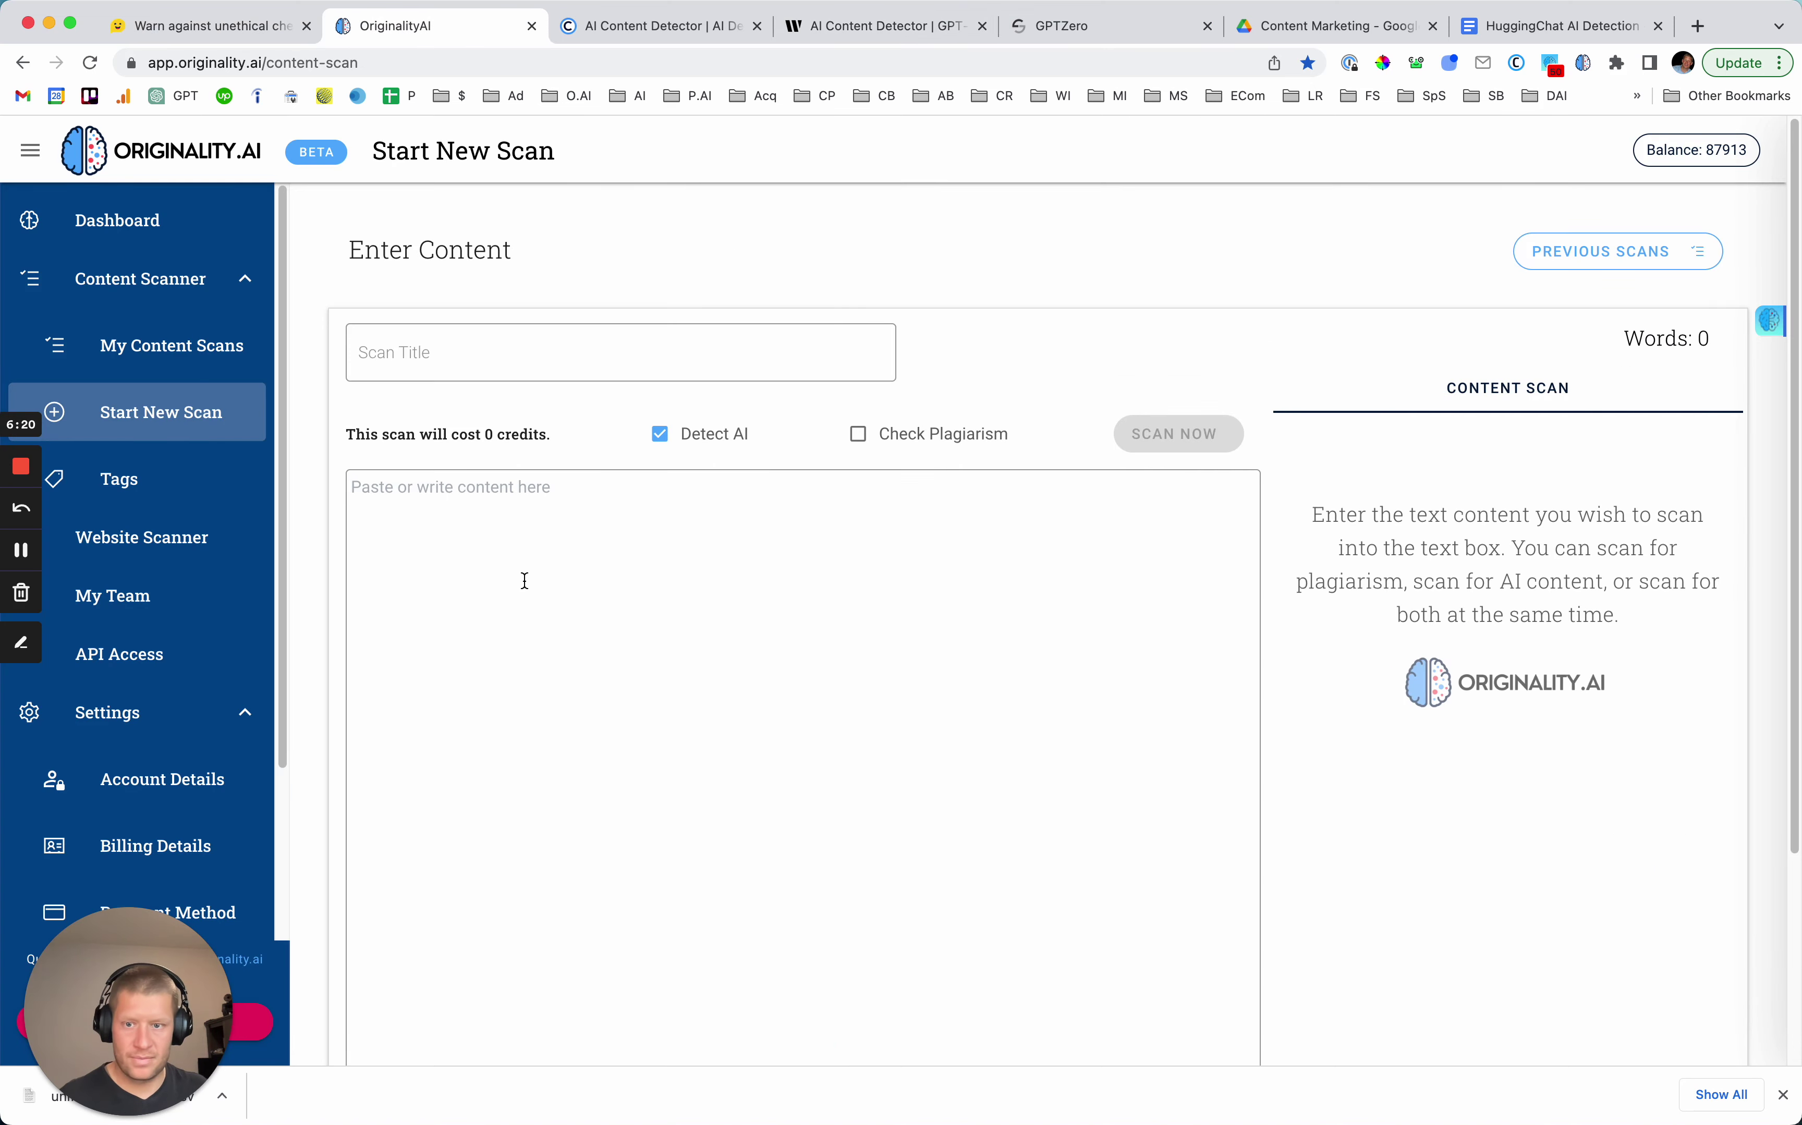
{"action": "left_click", "coordinate": [523, 579]}
{"action": "key", "text": "super+v"}
{"action": "left_click", "coordinate": [1150, 447]}
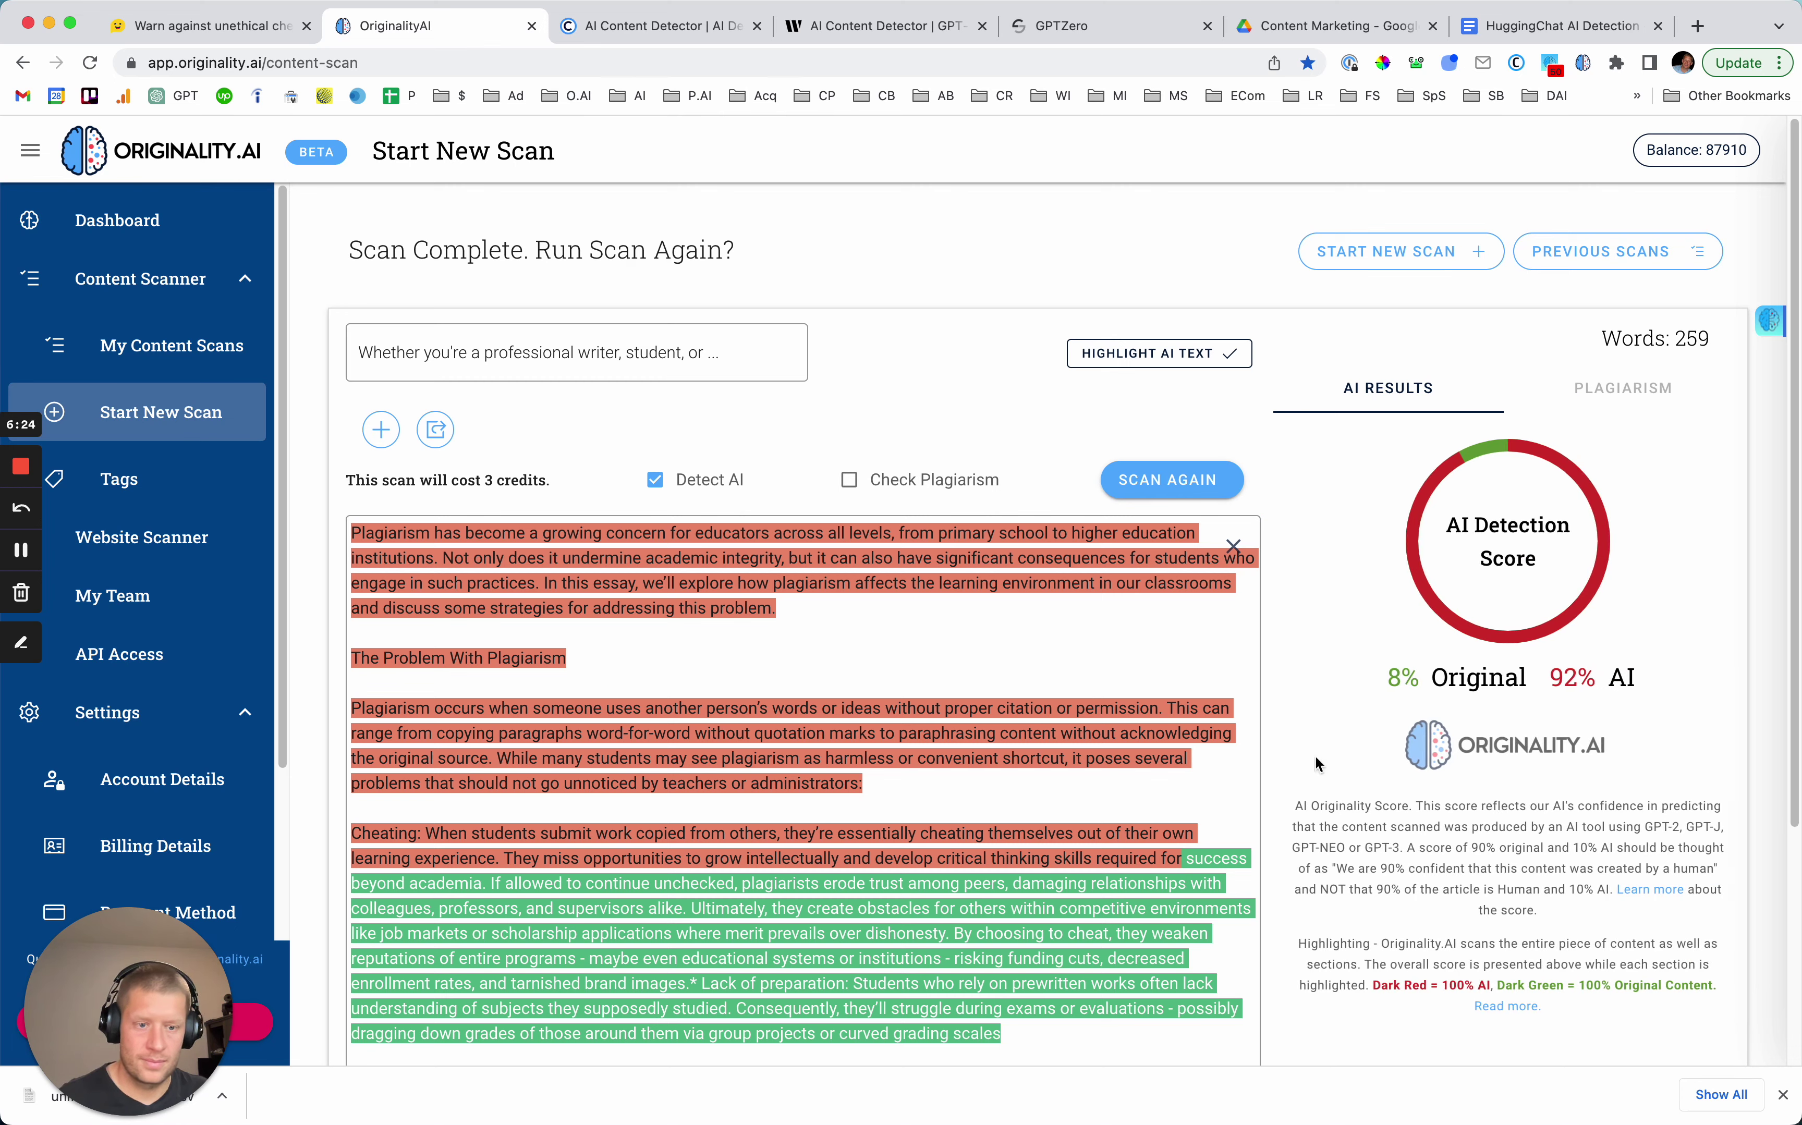
Return to the HuggingChat AI Detection document and enter 92% under Originality.AI in the fourth AI row.
{"action": "left_click", "coordinate": [1510, 25]}
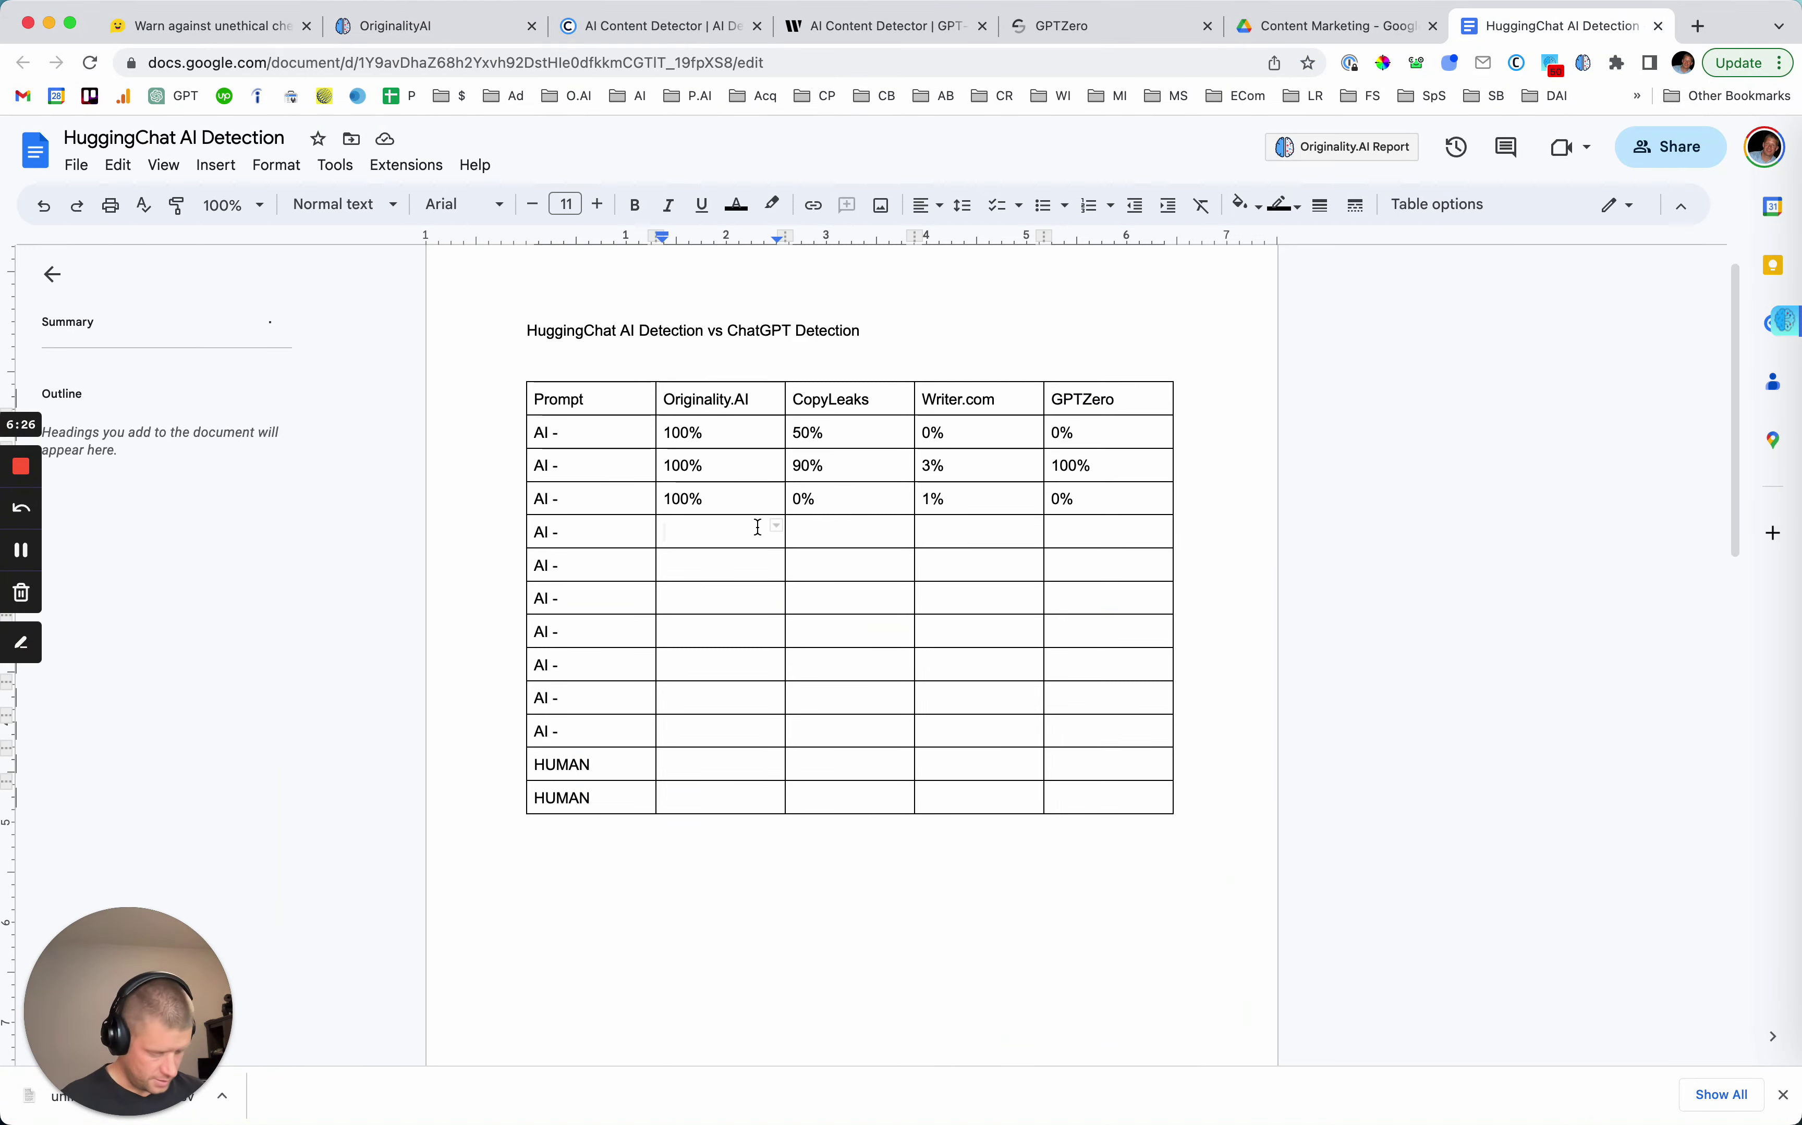
{"action": "type", "text": "92%"}
{"action": "key", "text": "Tab"}
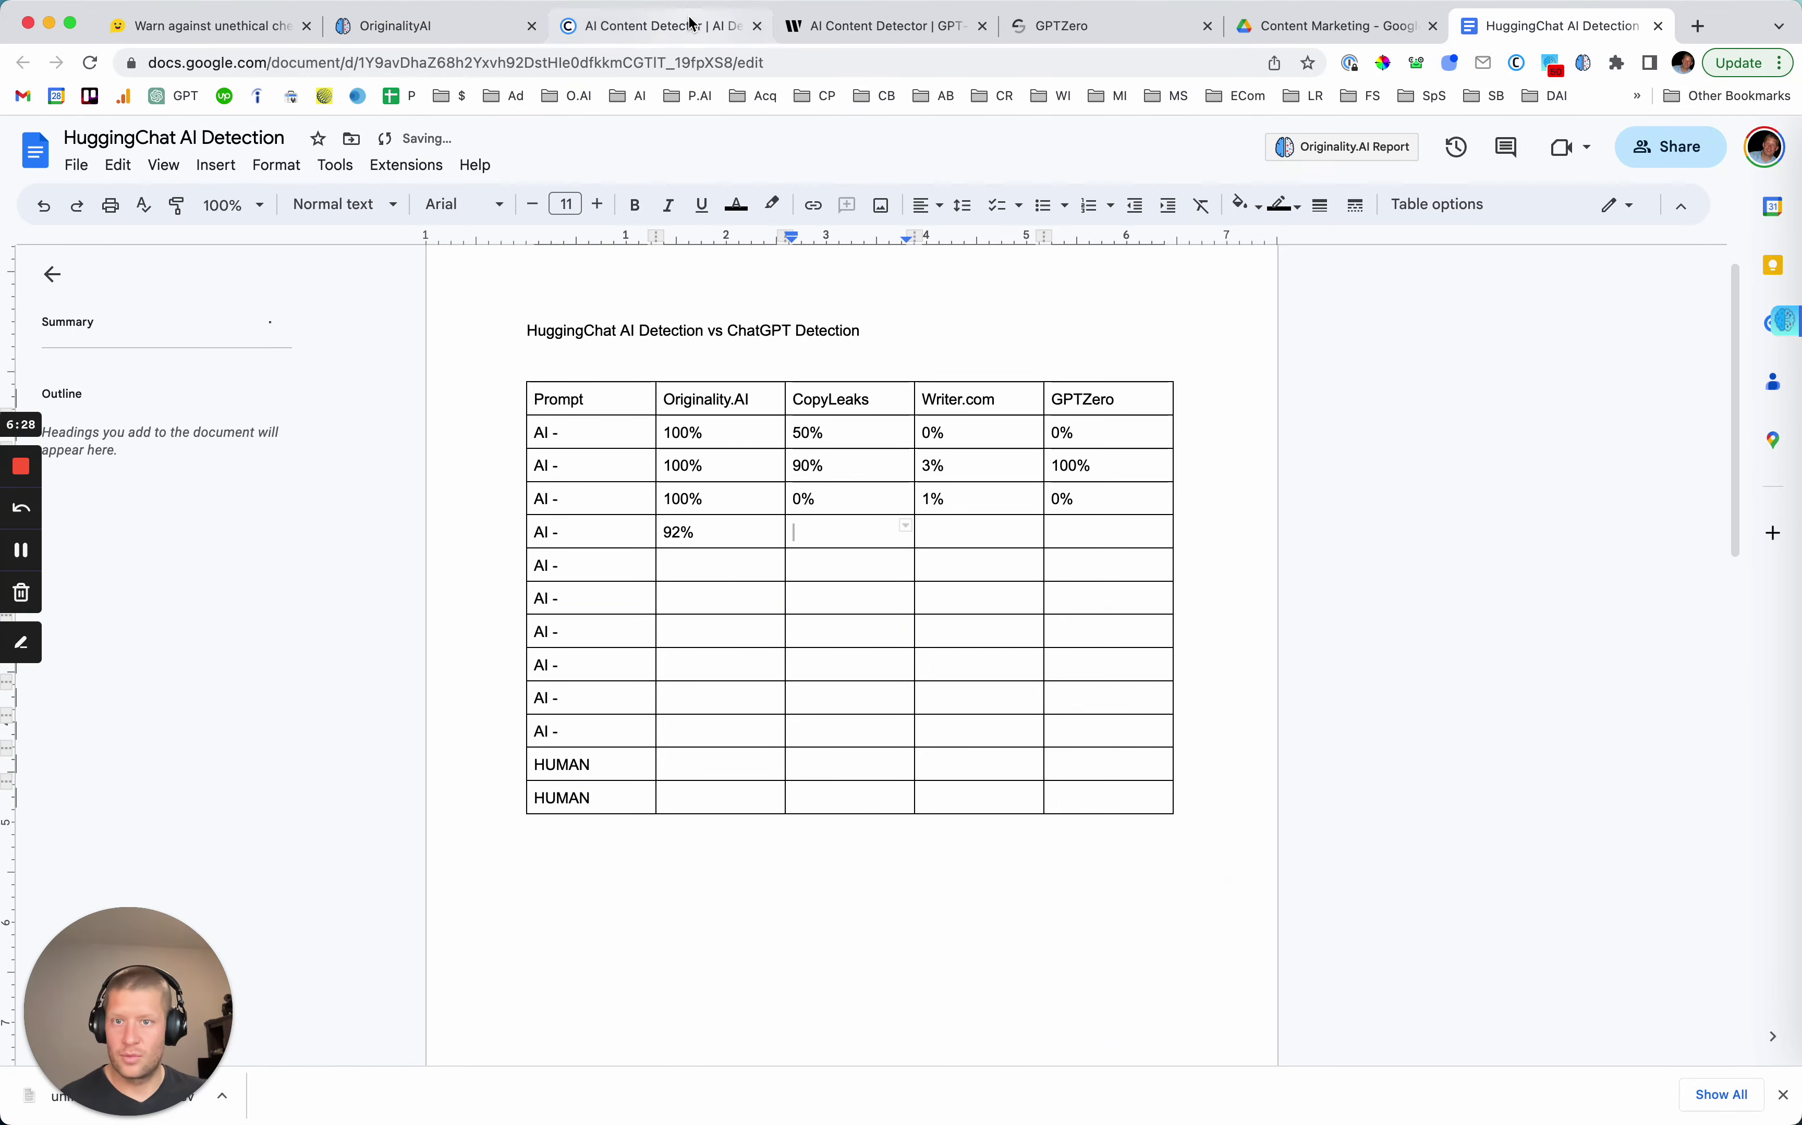
Switch to the Copyleaks AI Content Detector, clear the previous text and check the copied plagiarism article.
{"action": "left_click", "coordinate": [655, 26]}
{"action": "left_click", "coordinate": [1362, 500]}
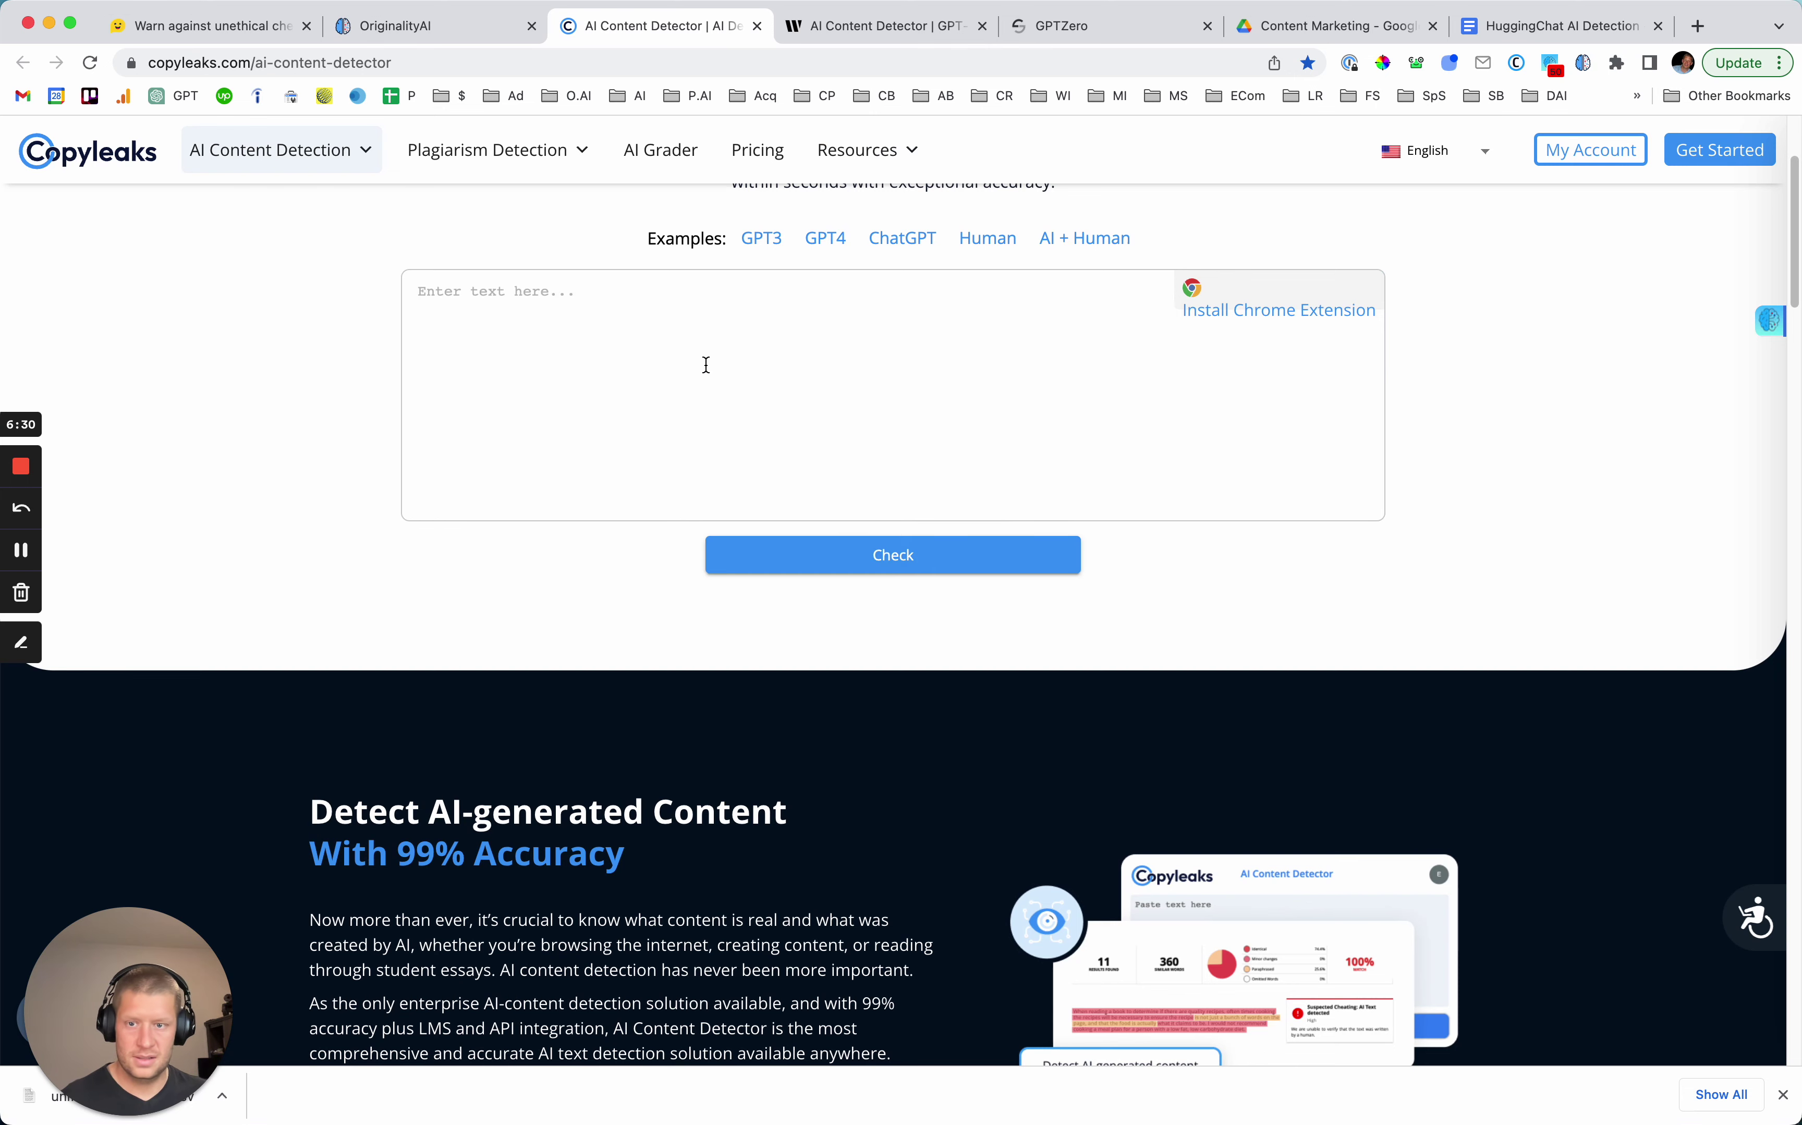
{"action": "left_click", "coordinate": [704, 364]}
{"action": "key", "text": "super+v"}
{"action": "left_click", "coordinate": [860, 562]}
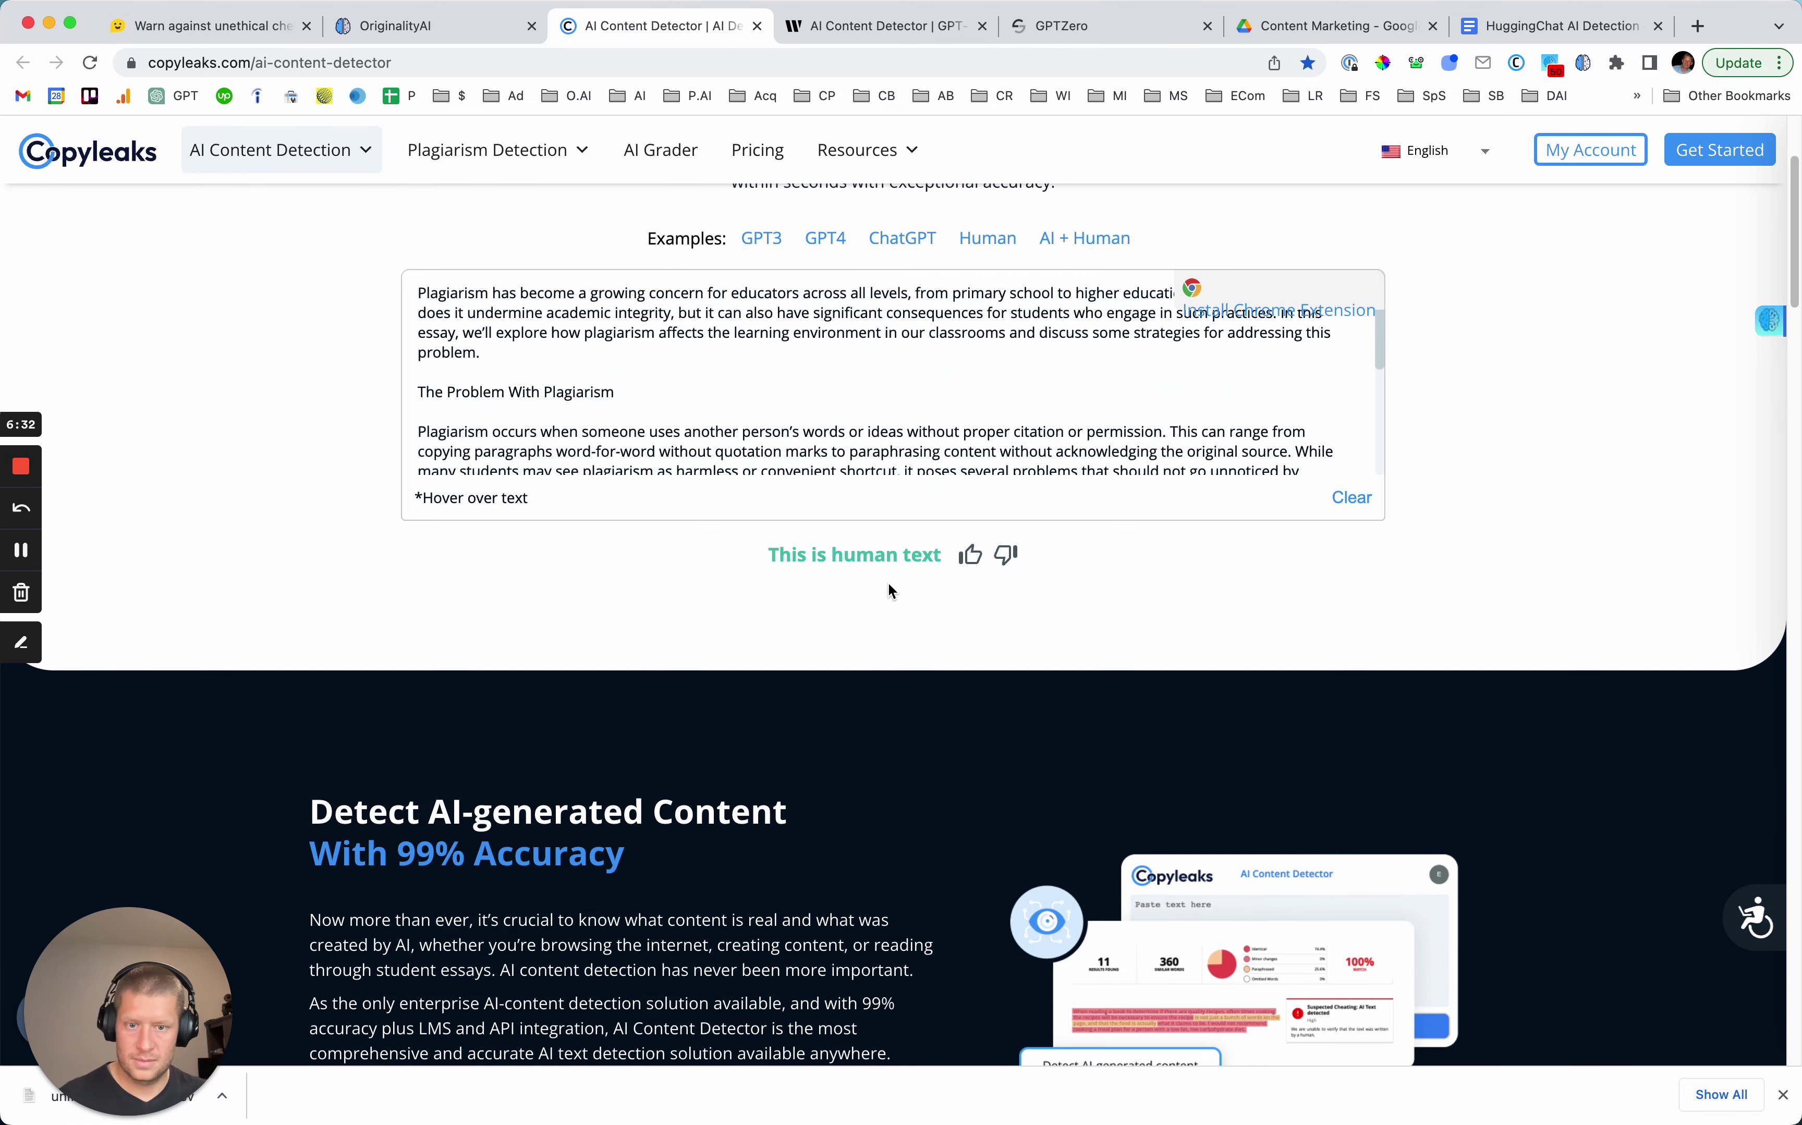
Return to the HuggingChat AI Detection document and enter 0% under CopyLeaks in the fourth AI row.
{"action": "left_click", "coordinate": [1479, 33]}
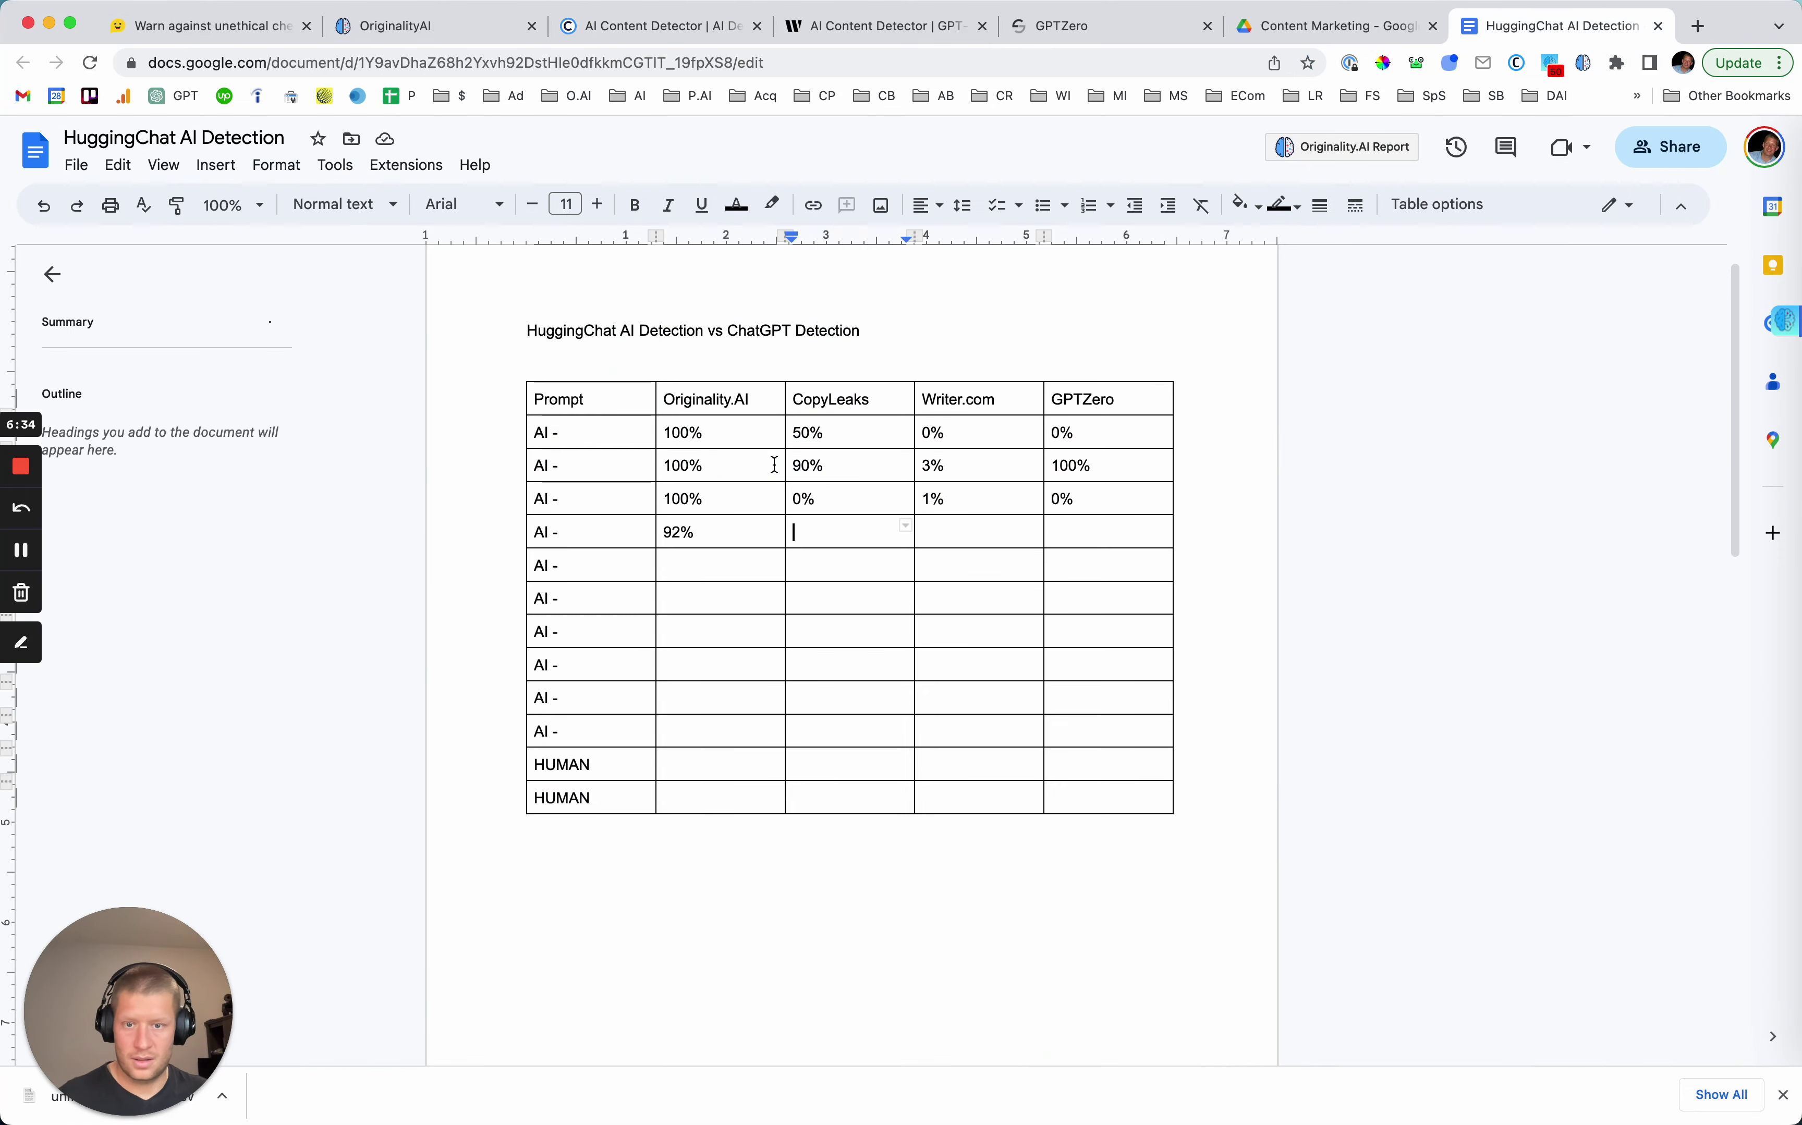
{"action": "double_click", "coordinate": [829, 535]}
{"action": "type", "text": "0"}
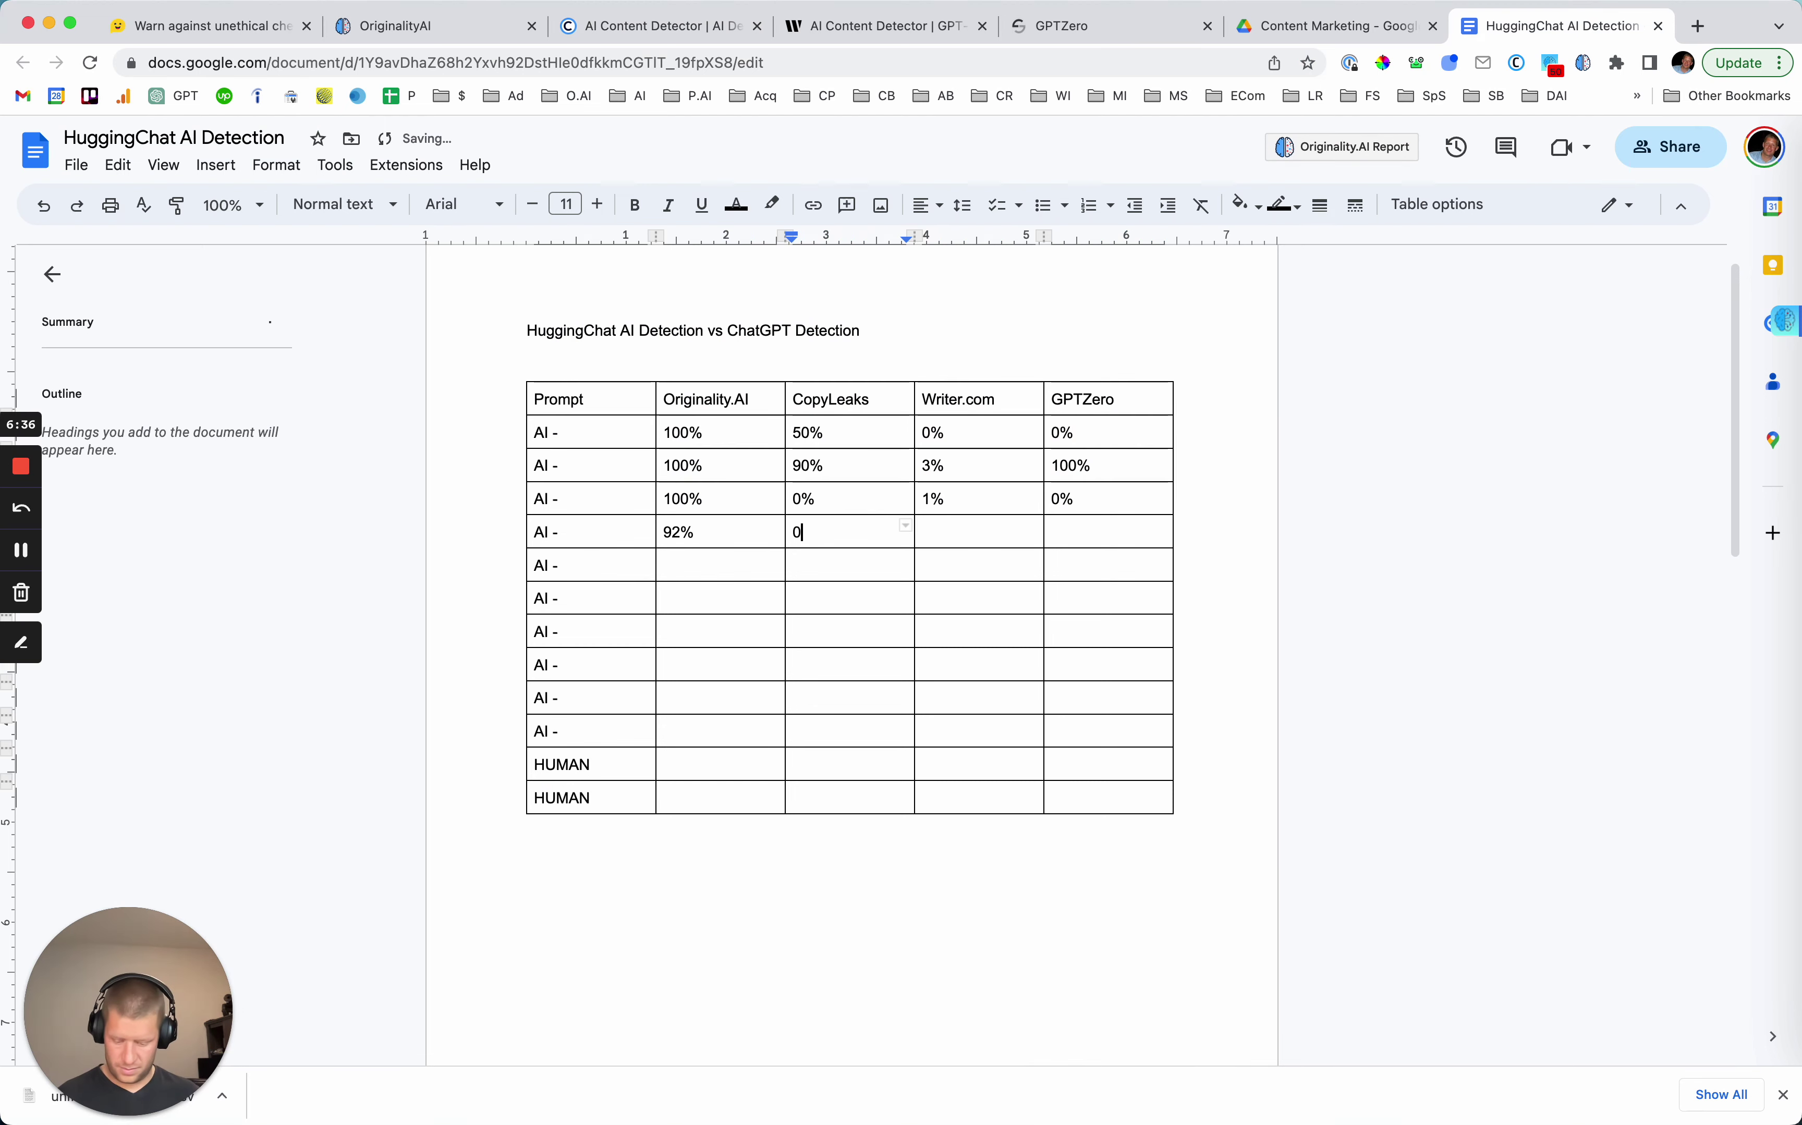
{"action": "type", "text": "%"}
{"action": "key", "text": "Tab"}
In Writer's AI Content Detector, replace the text with the copied article, delete everything from "By choosing to cheat" onward and analyze it.
{"action": "left_click", "coordinate": [885, 26]}
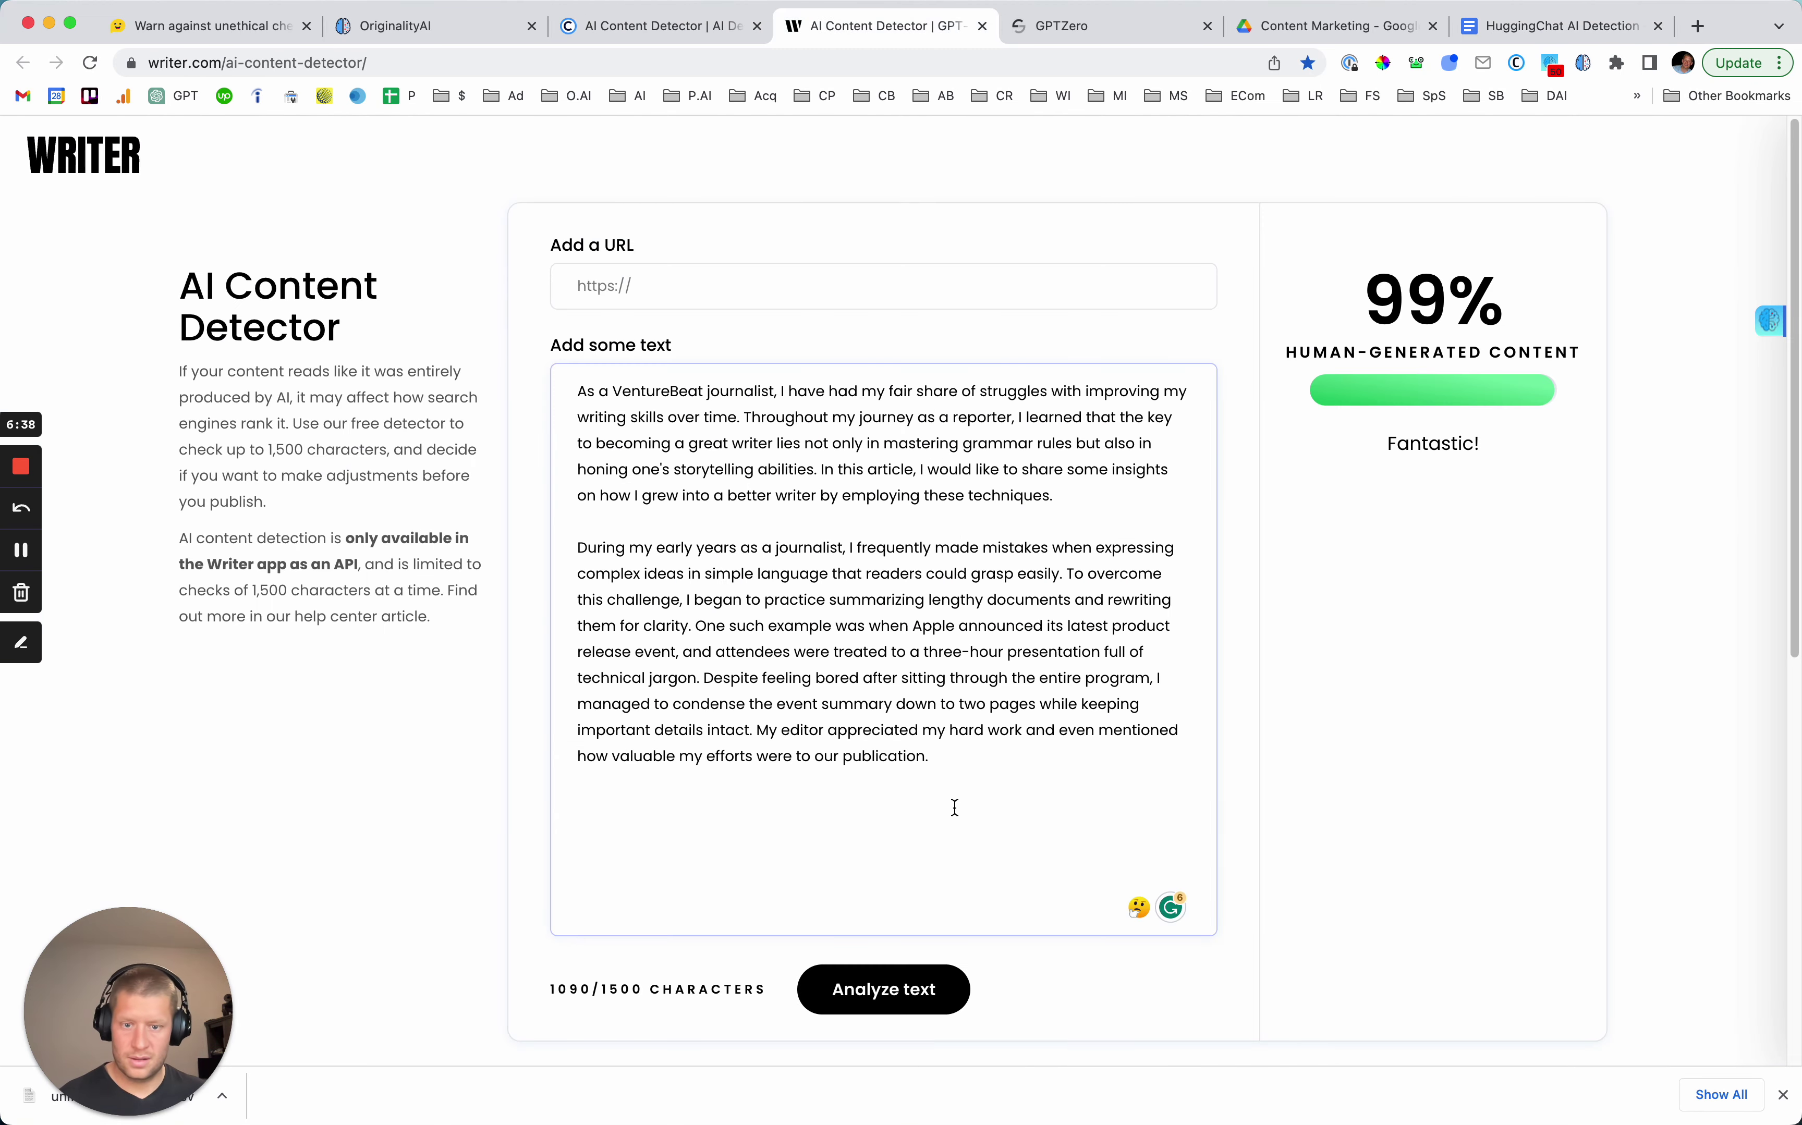
{"action": "key", "text": "ctrl+a"}
{"action": "key", "text": "ctrl+v"}
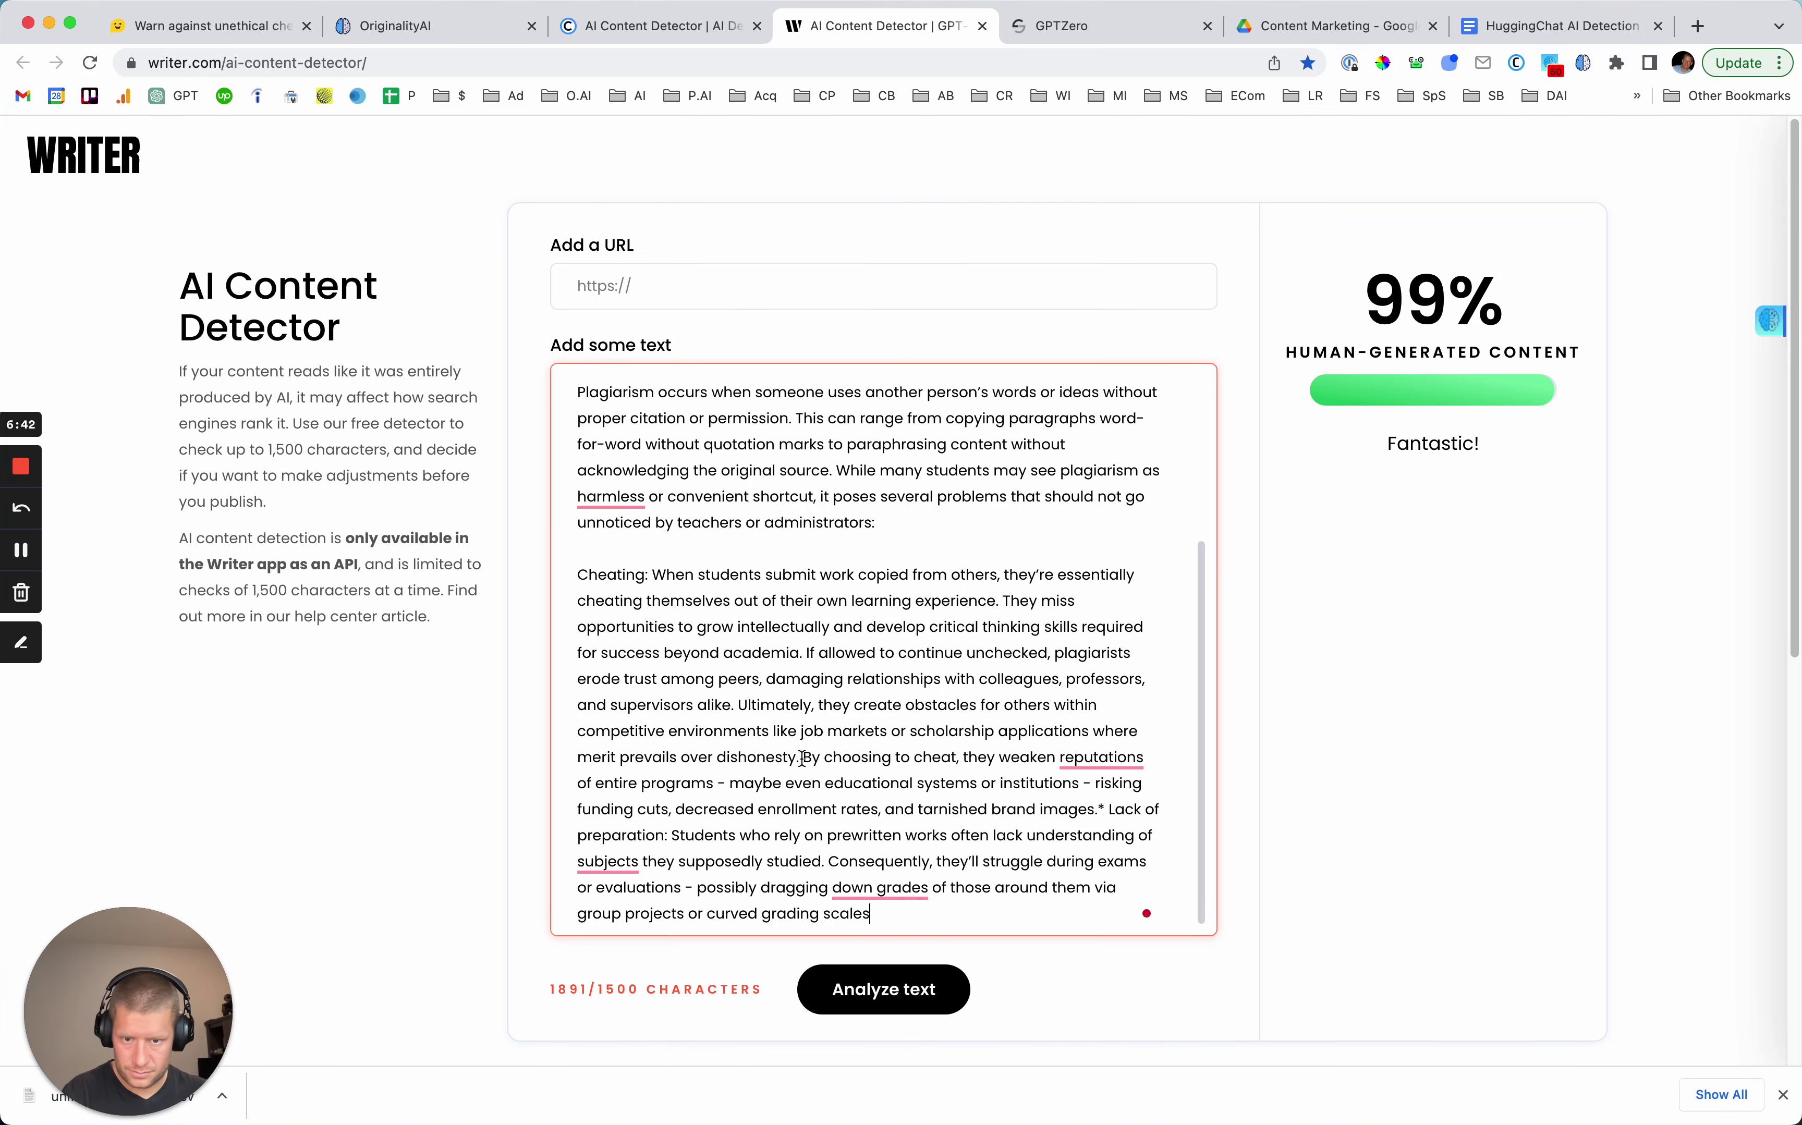
{"action": "left_click_drag", "start_coordinate": [803, 758], "coordinate": [950, 939]}
{"action": "key", "text": "BackSpace"}
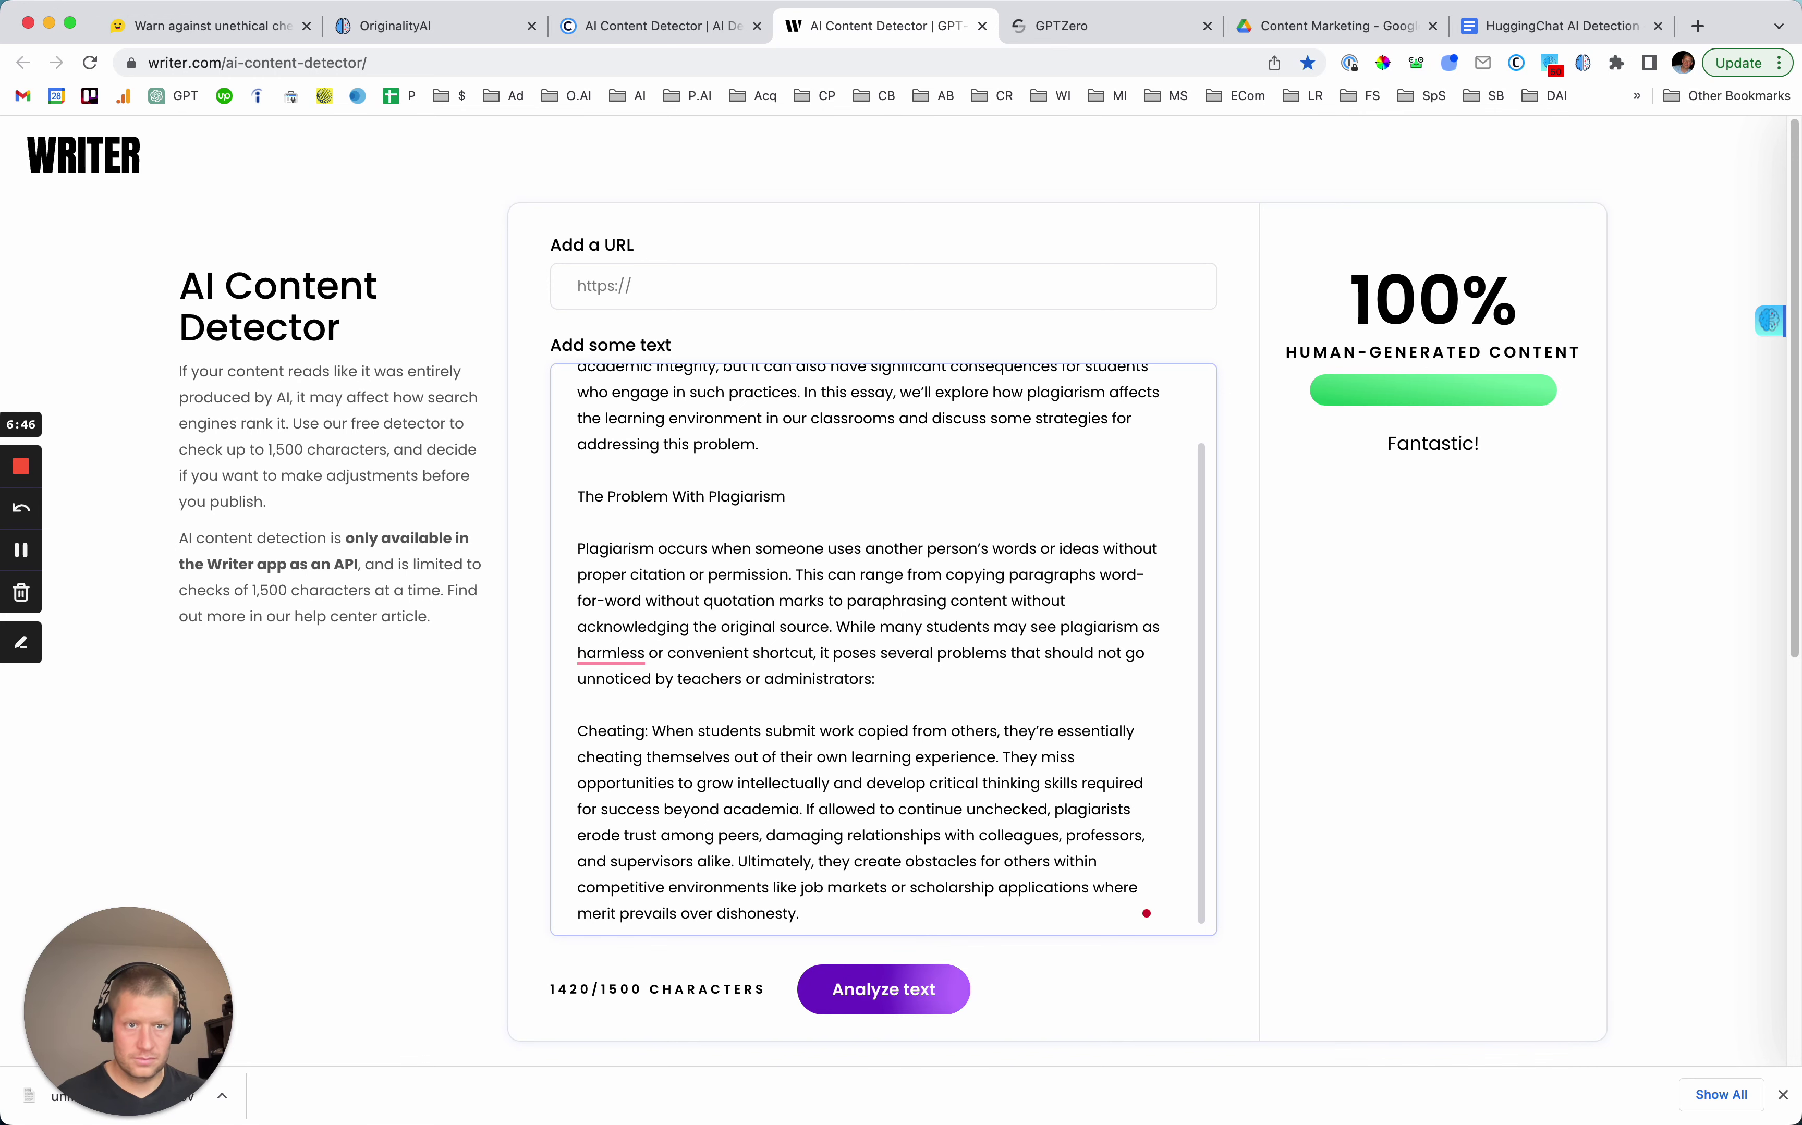
Return to the HuggingChat AI Detection document and enter 0% under Writer.com in the fourth AI row.
{"action": "left_click", "coordinate": [1561, 25]}
{"action": "type", "text": "0"}
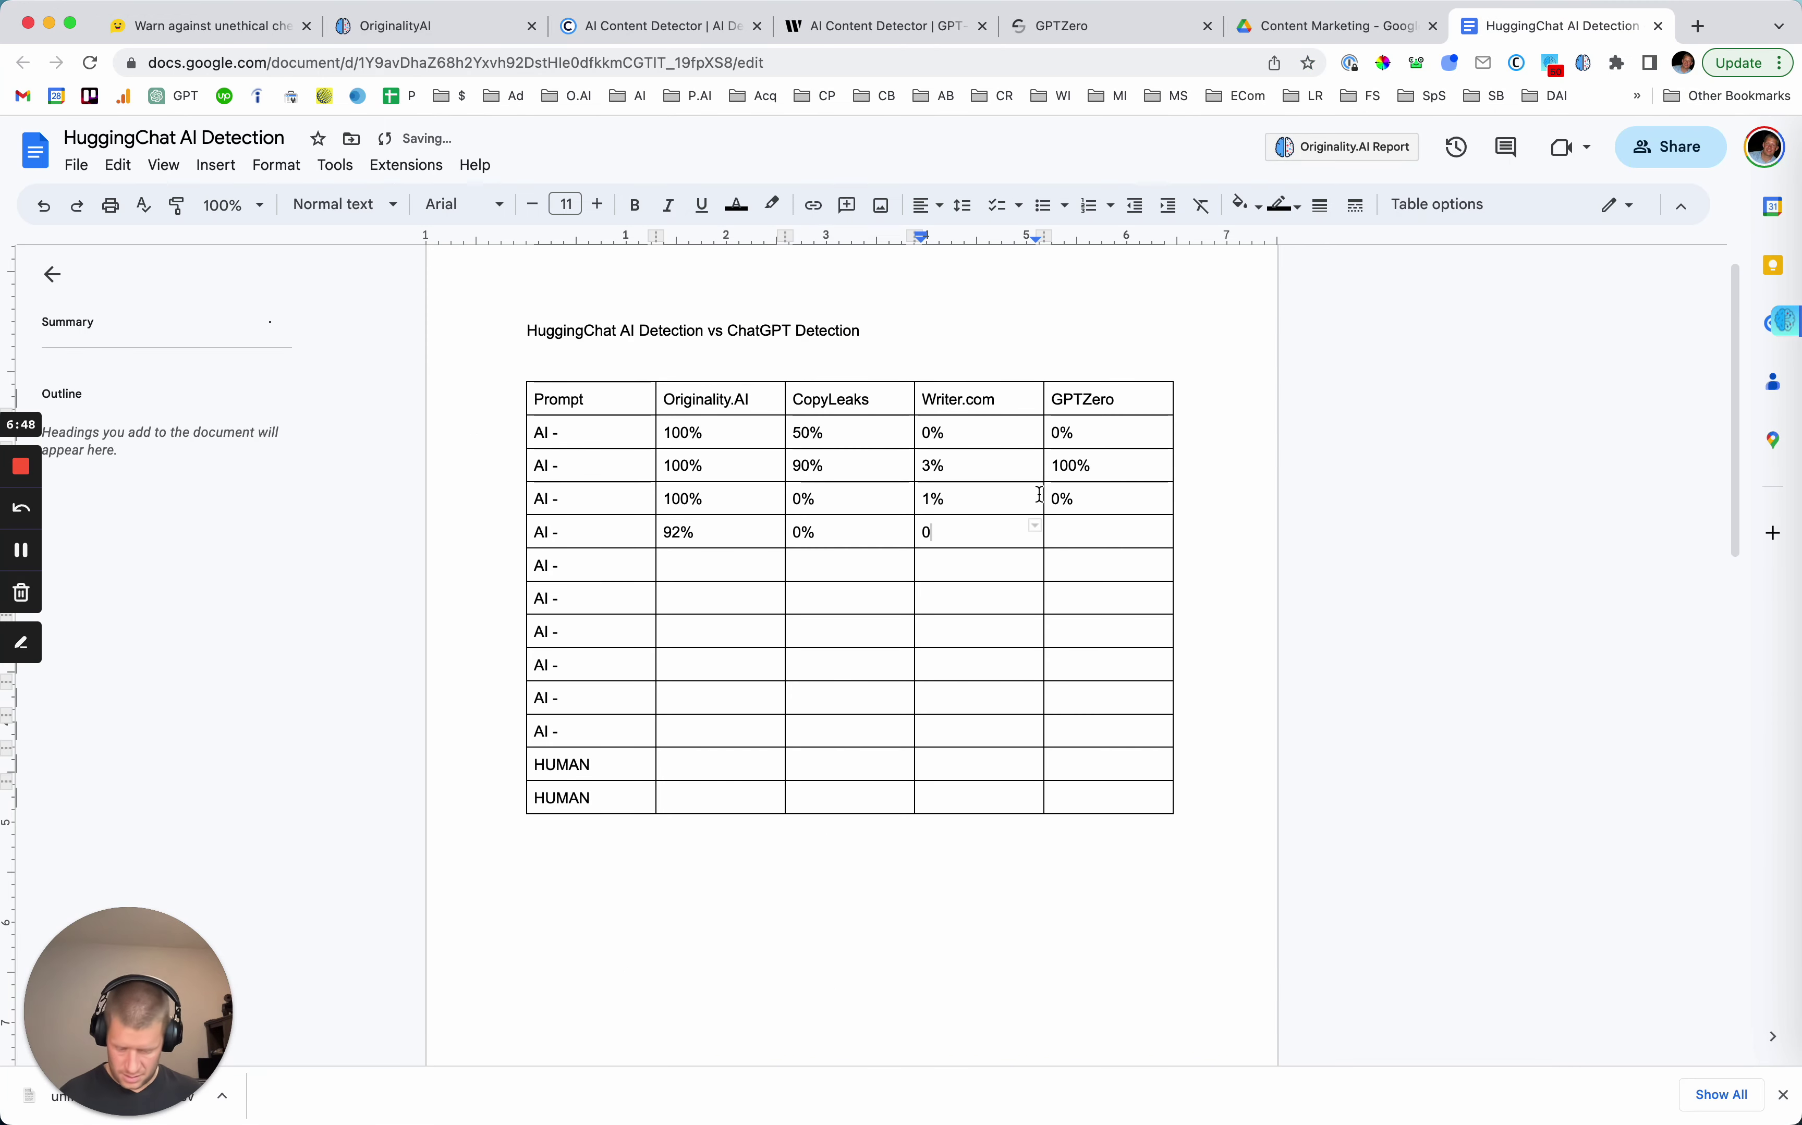
{"action": "type", "text": "%"}
{"action": "key", "text": "Tab"}
Switch to GPTZero, replace the previous text with the copied plagiarism article and get its results.
{"action": "left_click", "coordinate": [1057, 26]}
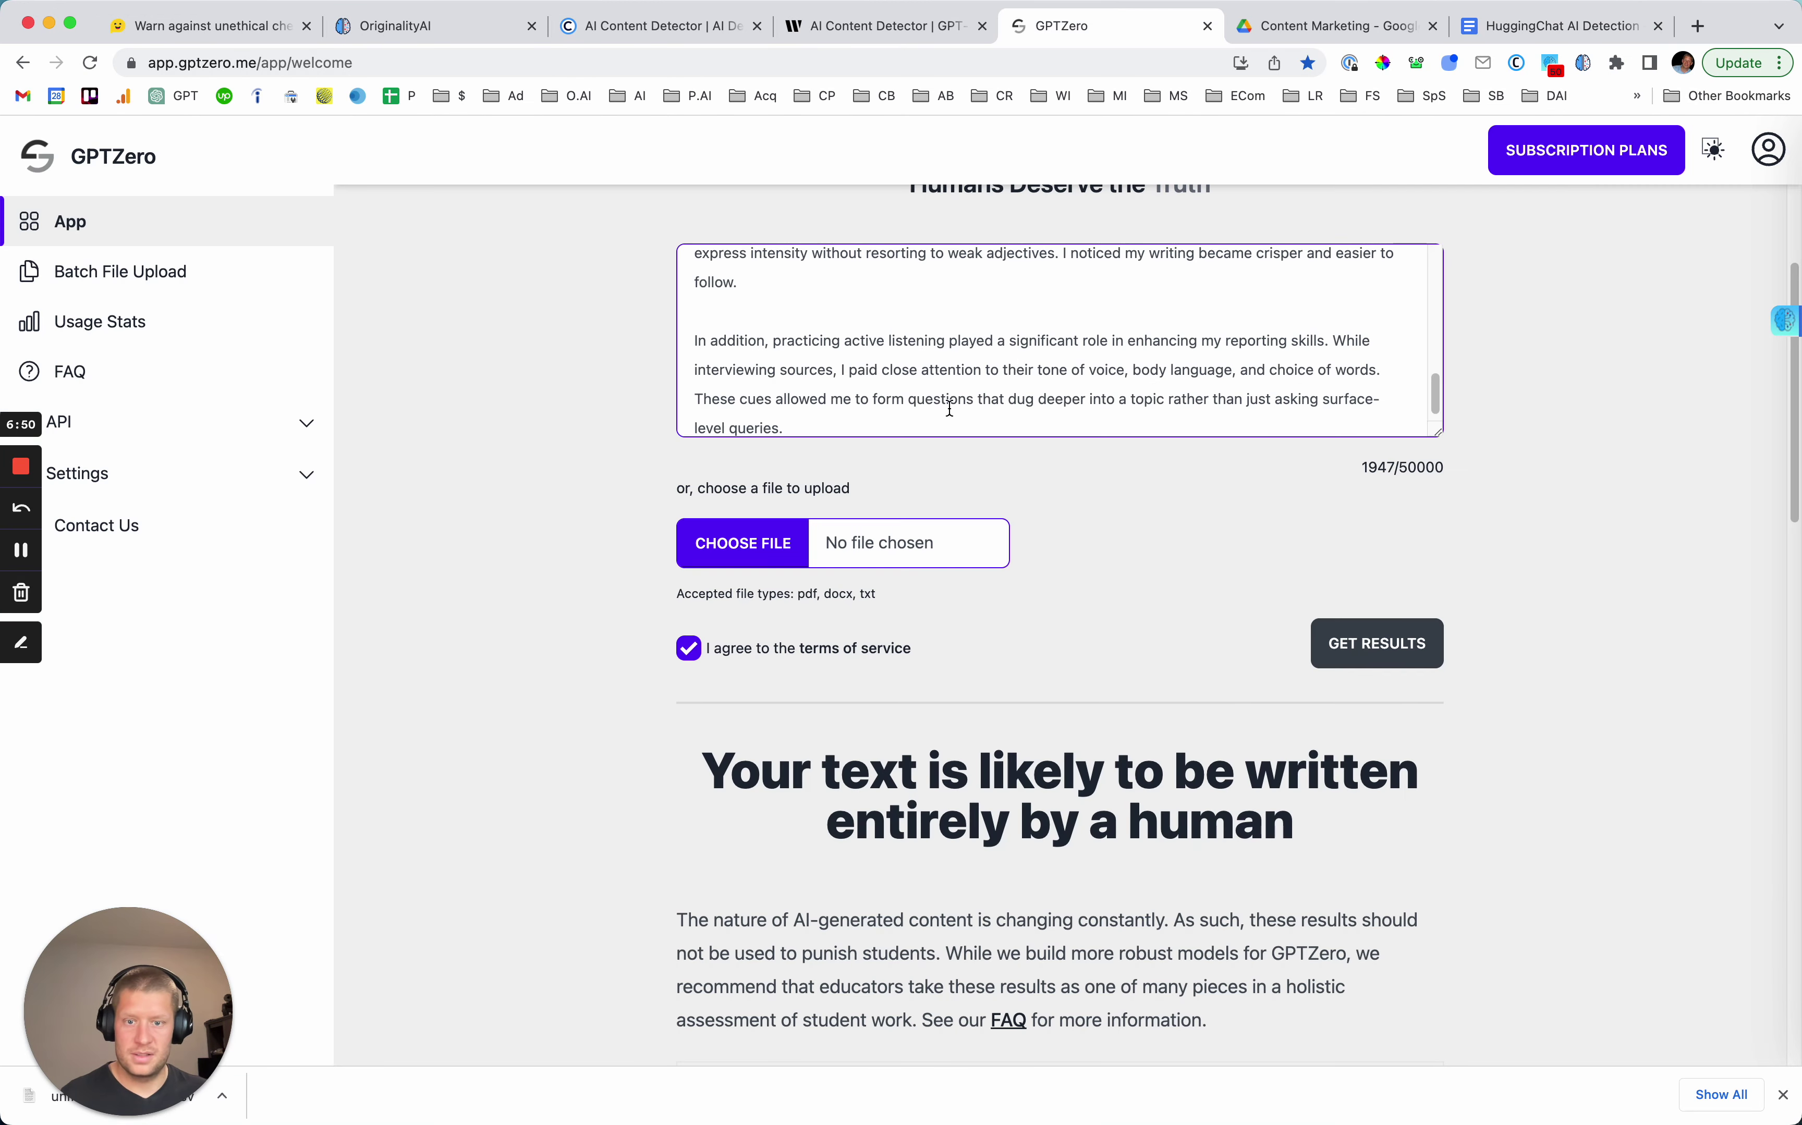
{"action": "key", "text": "super+a"}
{"action": "type", "text": "m questions that dug deeper into a topic rather than just asking surface-level queries."}
{"action": "key", "text": "super+a"}
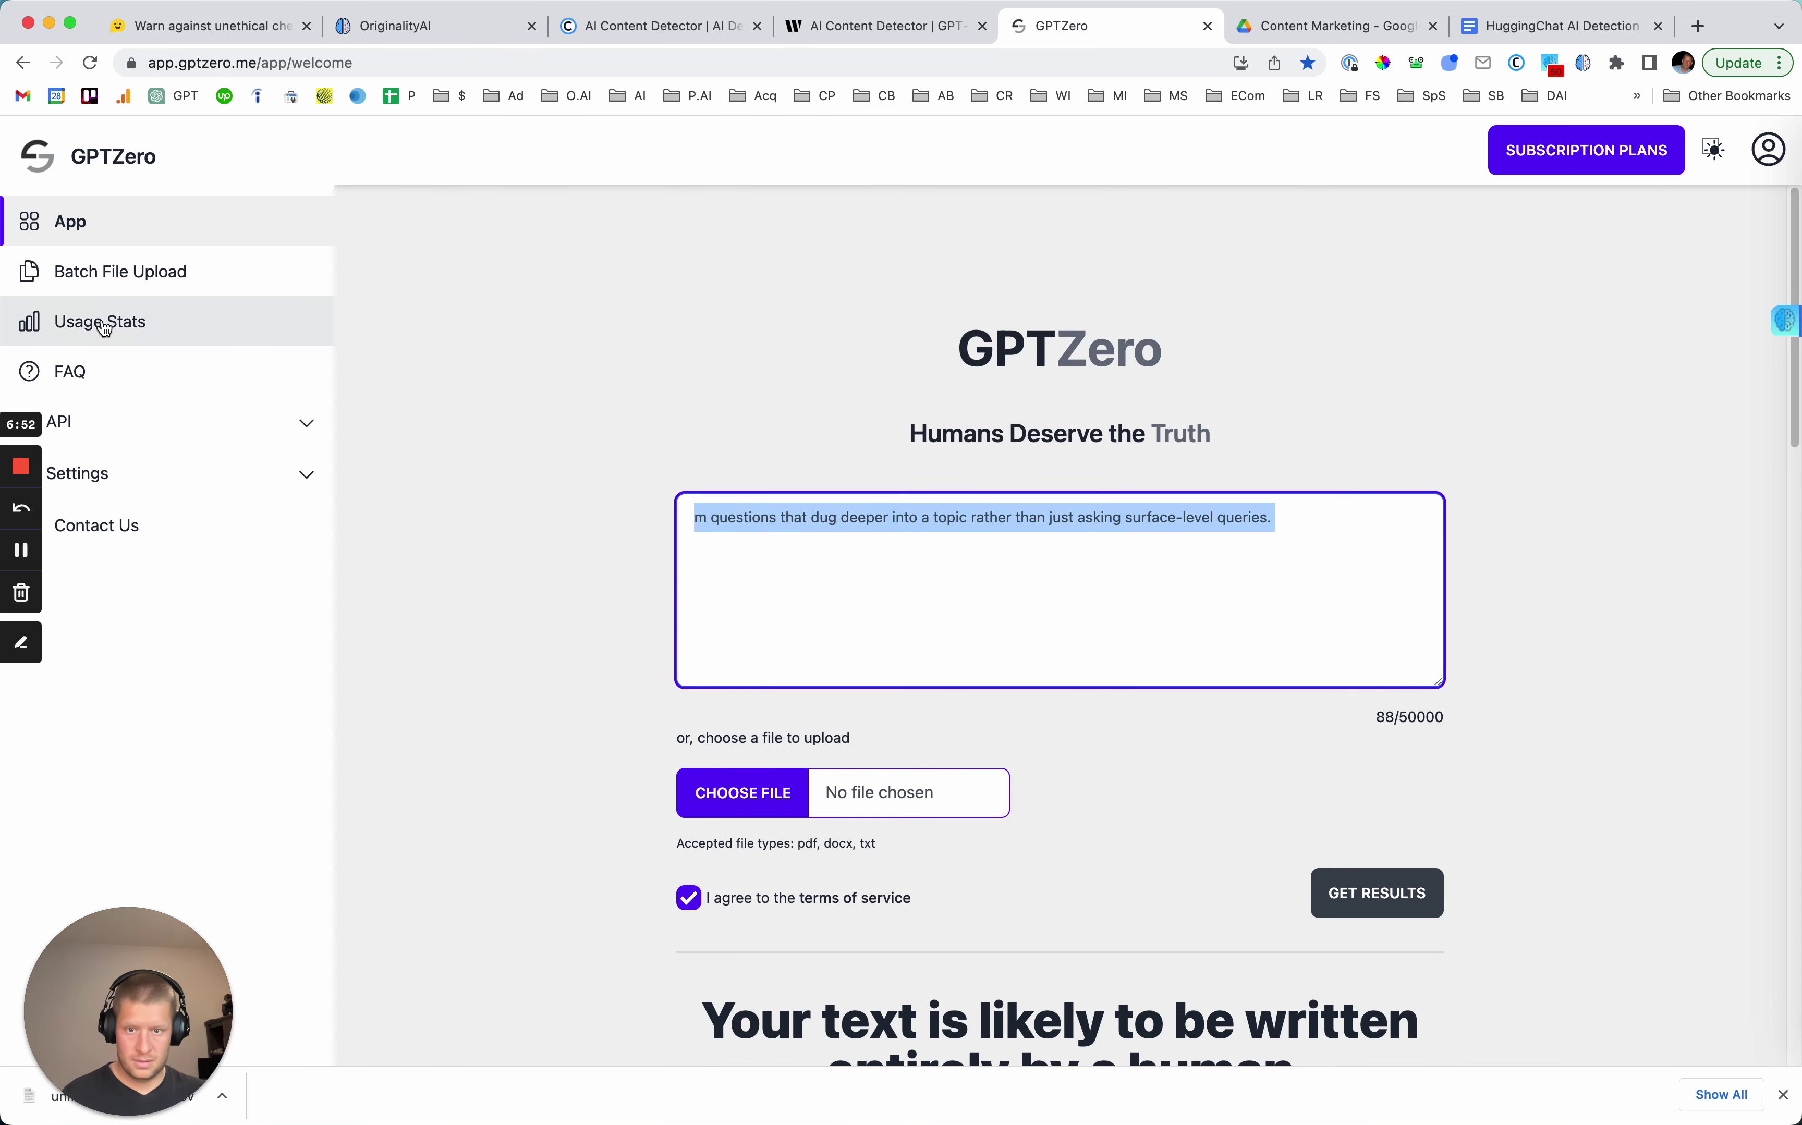
{"action": "key", "text": "super+v"}
{"action": "left_click", "coordinate": [1358, 902]}
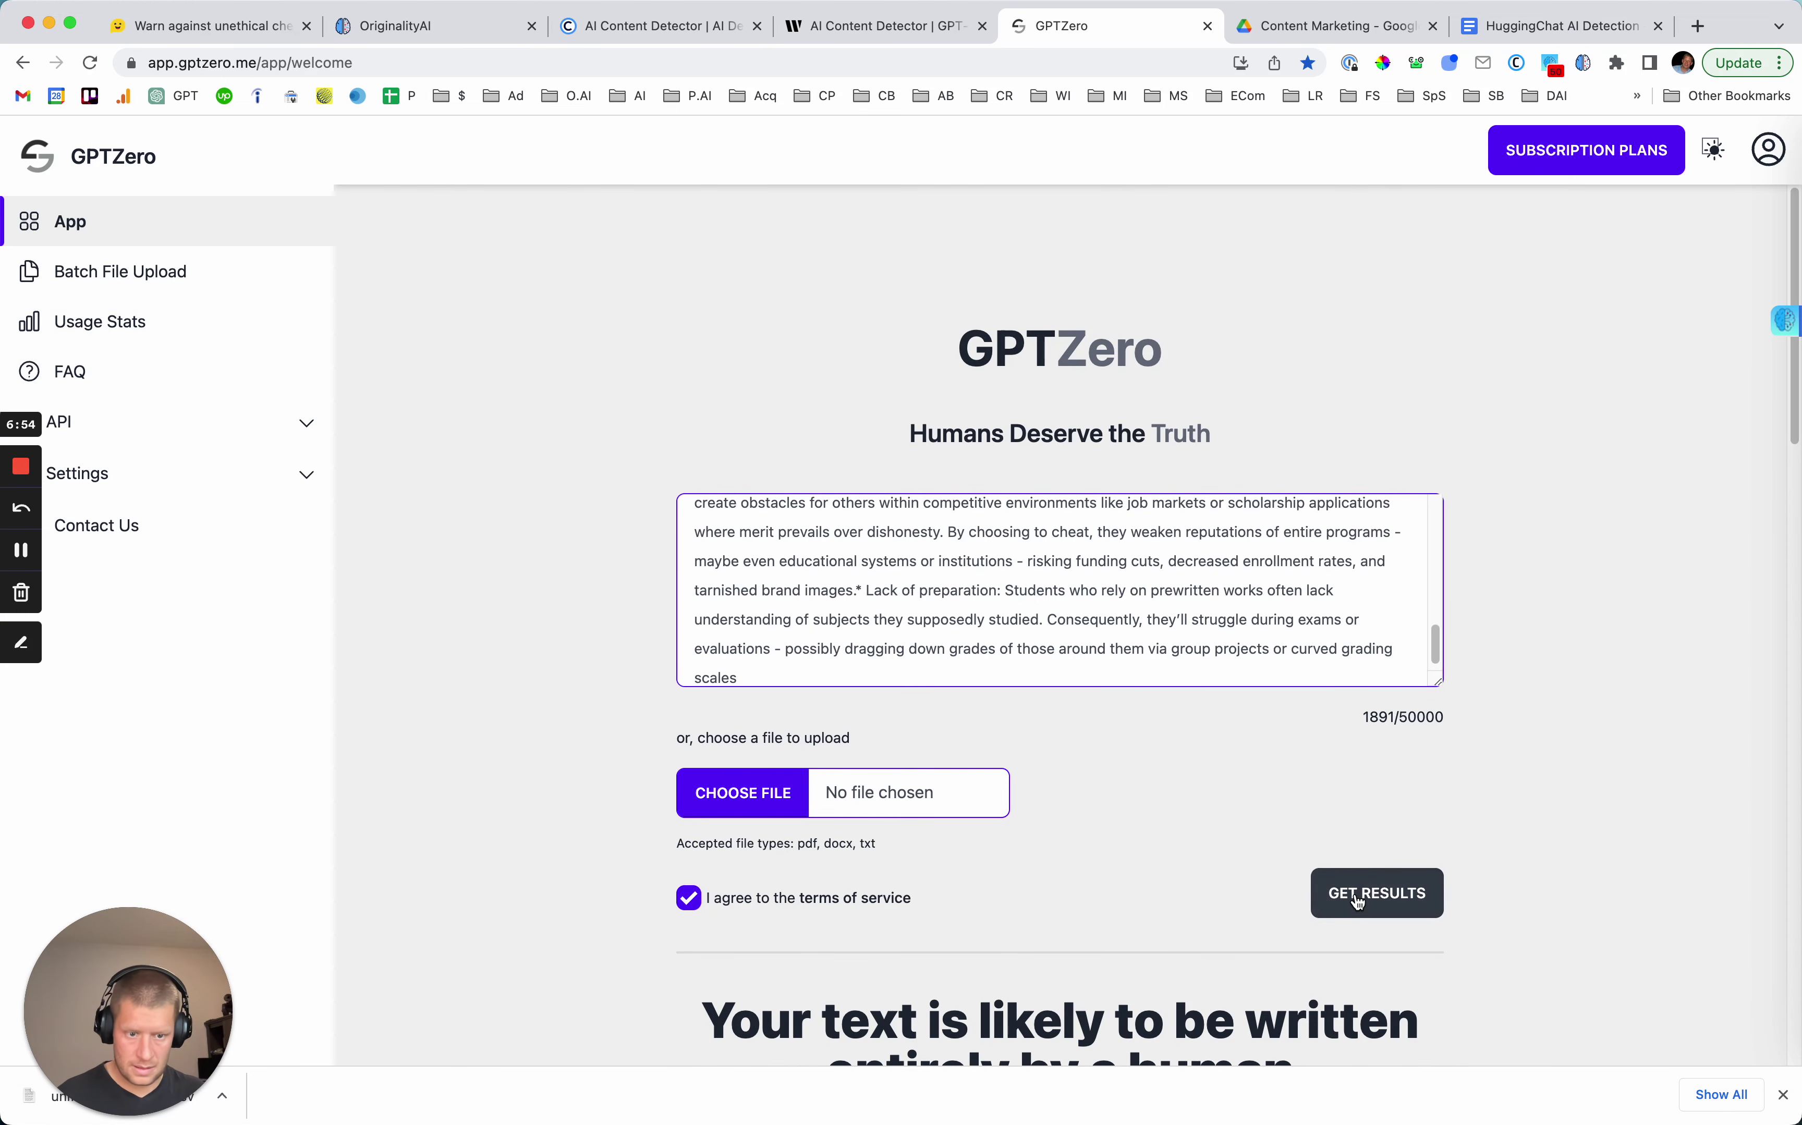
{"action": "scroll", "coordinate": [1057, 870], "scroll_direction": "down", "scroll_amount": 3}
Return to the HuggingChat AI Detection document and enter 0% under GPTZero in the fourth AI row.
{"action": "left_click", "coordinate": [1513, 24]}
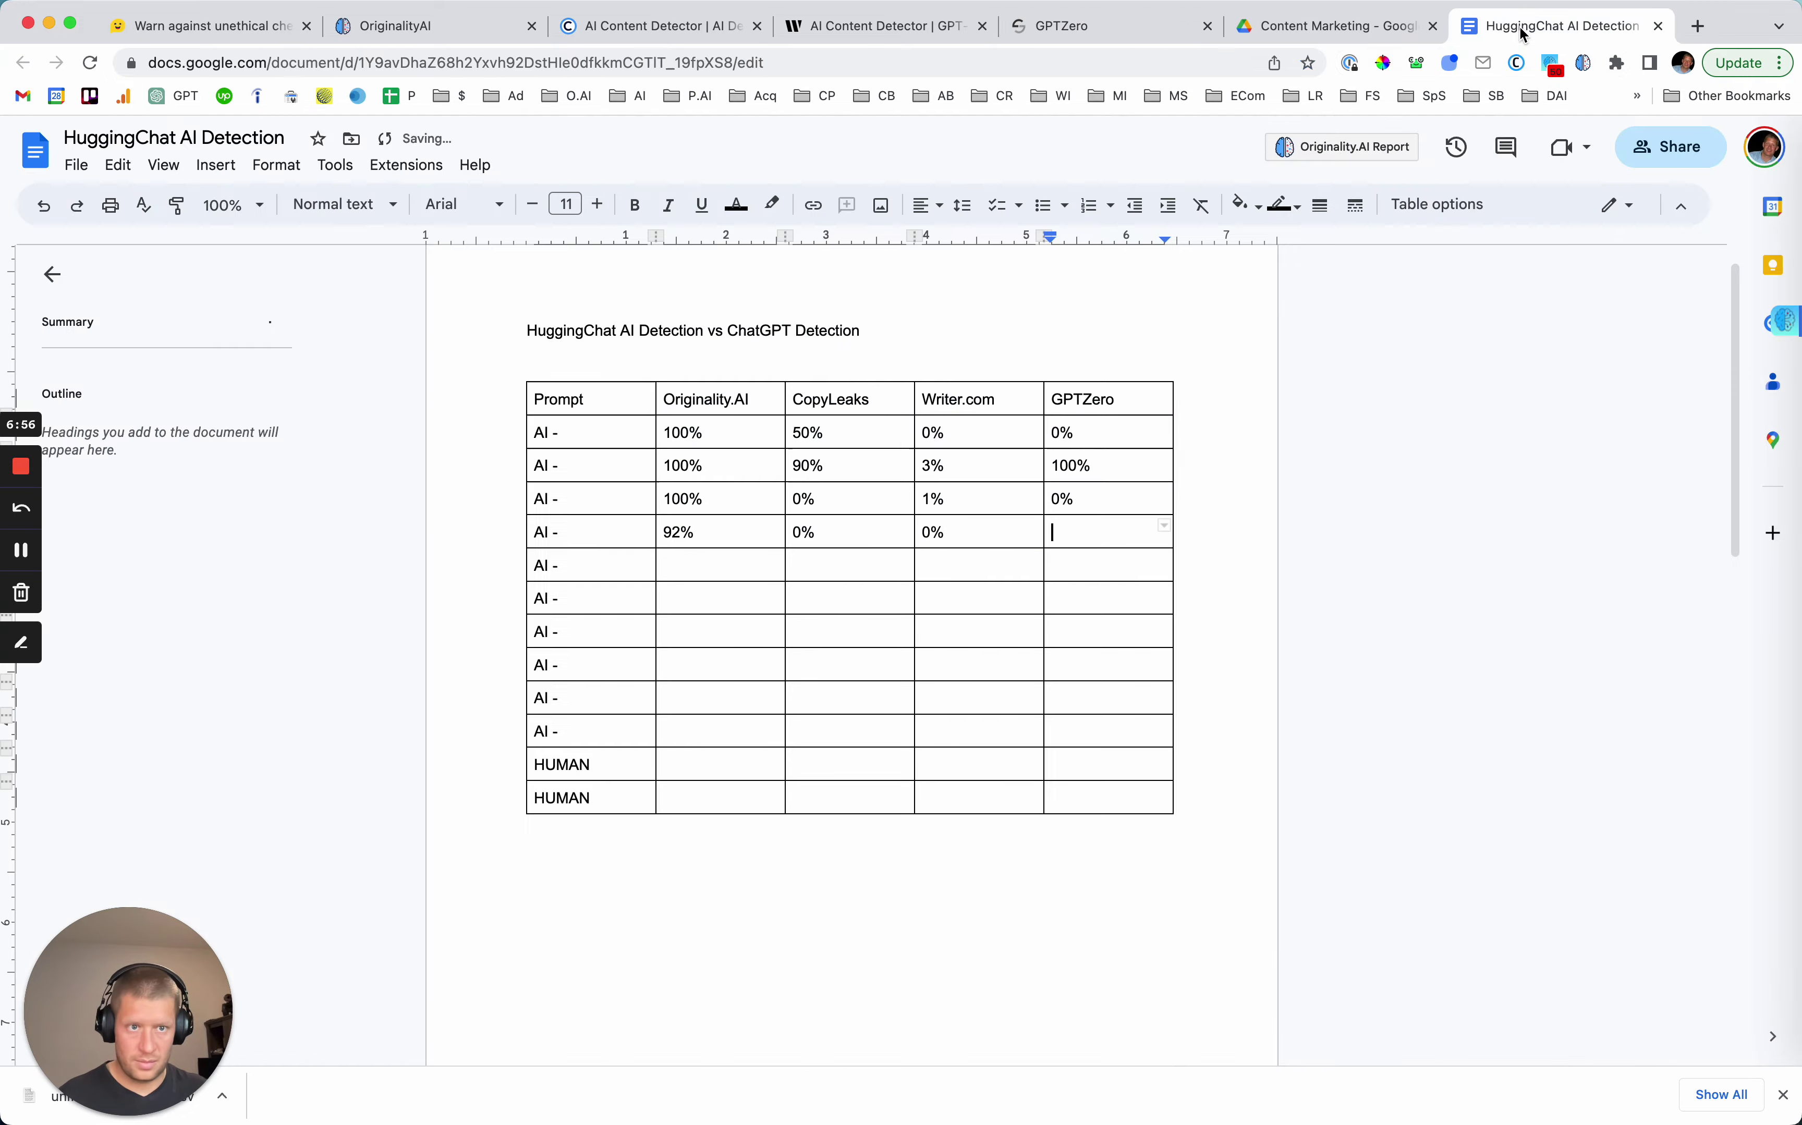
{"action": "type", "text": "0%"}
{"action": "key", "text": "Down"}
{"action": "key", "text": "Left"}
{"action": "key", "text": "Left"}
{"action": "key", "text": "Left"}
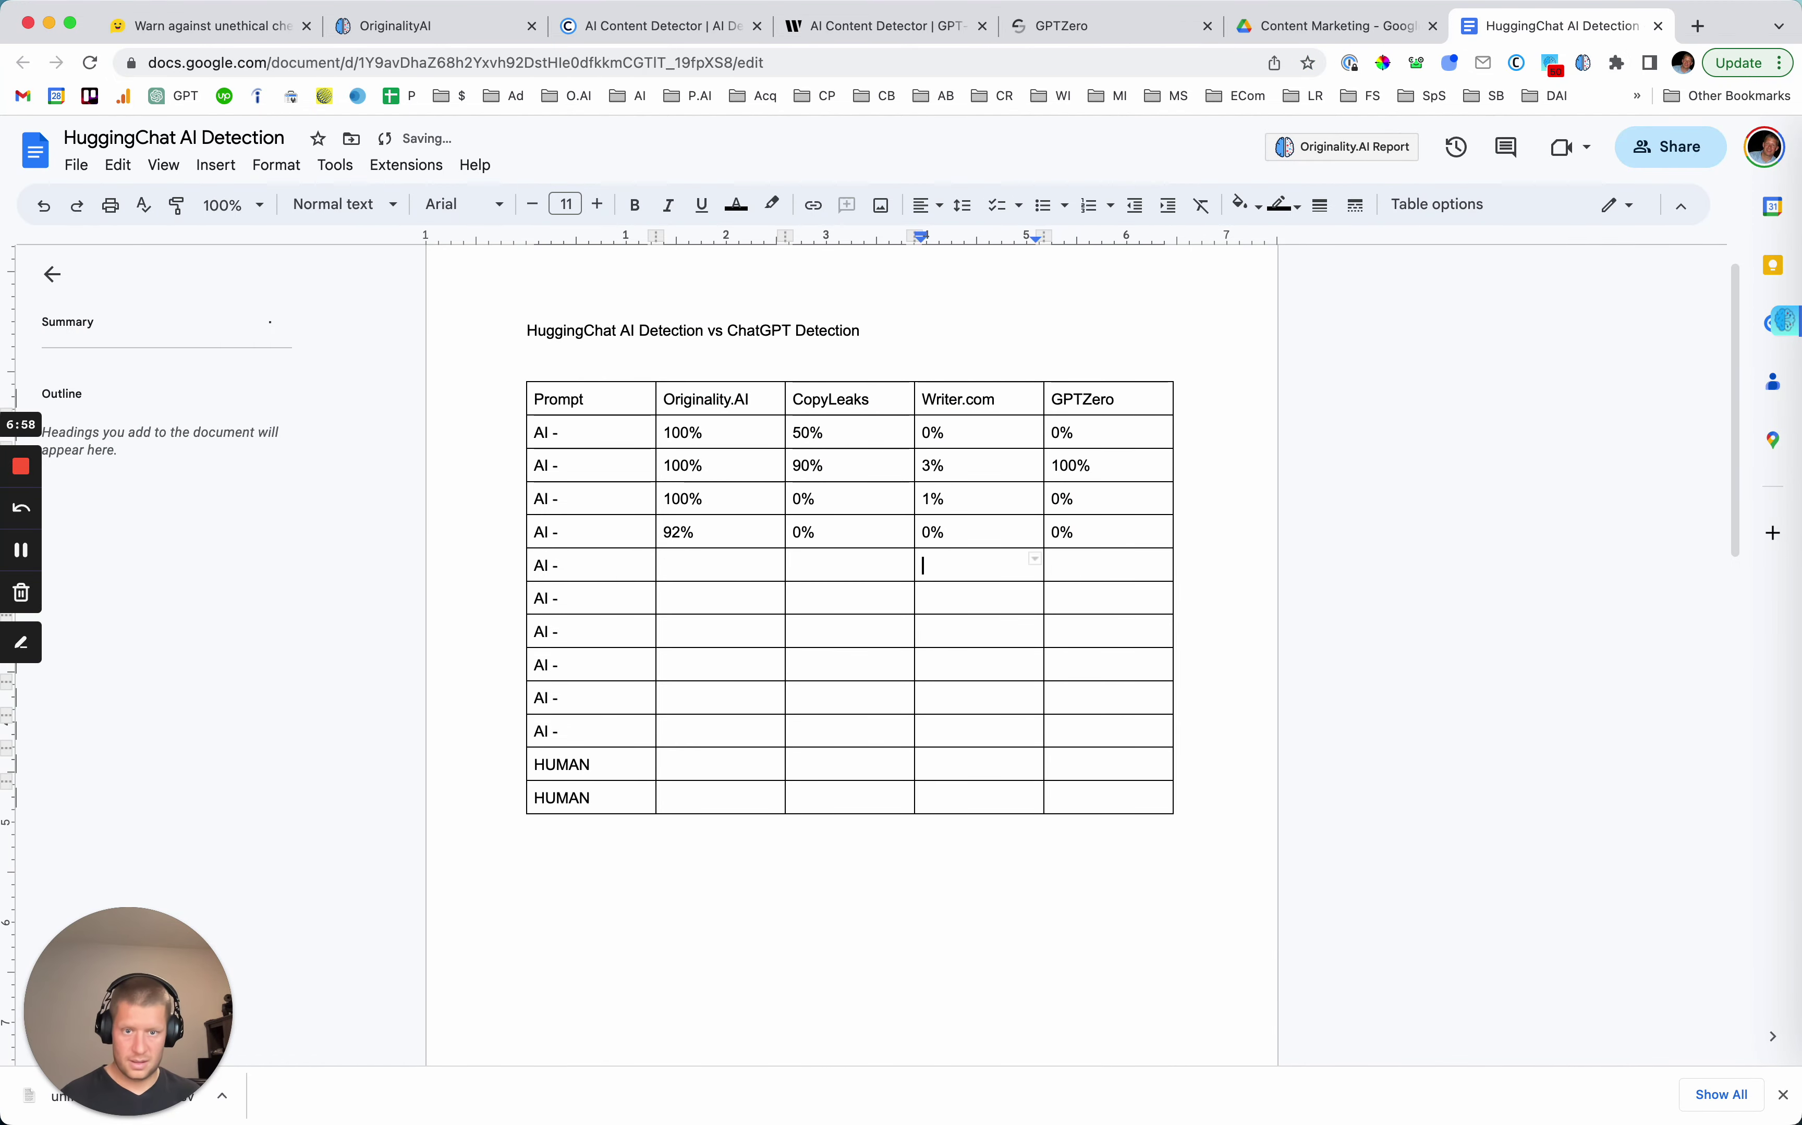
In a new HuggingChat chat, submit "you are writer for the new yorker. Create an article on the impact of cell phones for teenagers".
{"action": "left_click", "coordinate": [185, 28]}
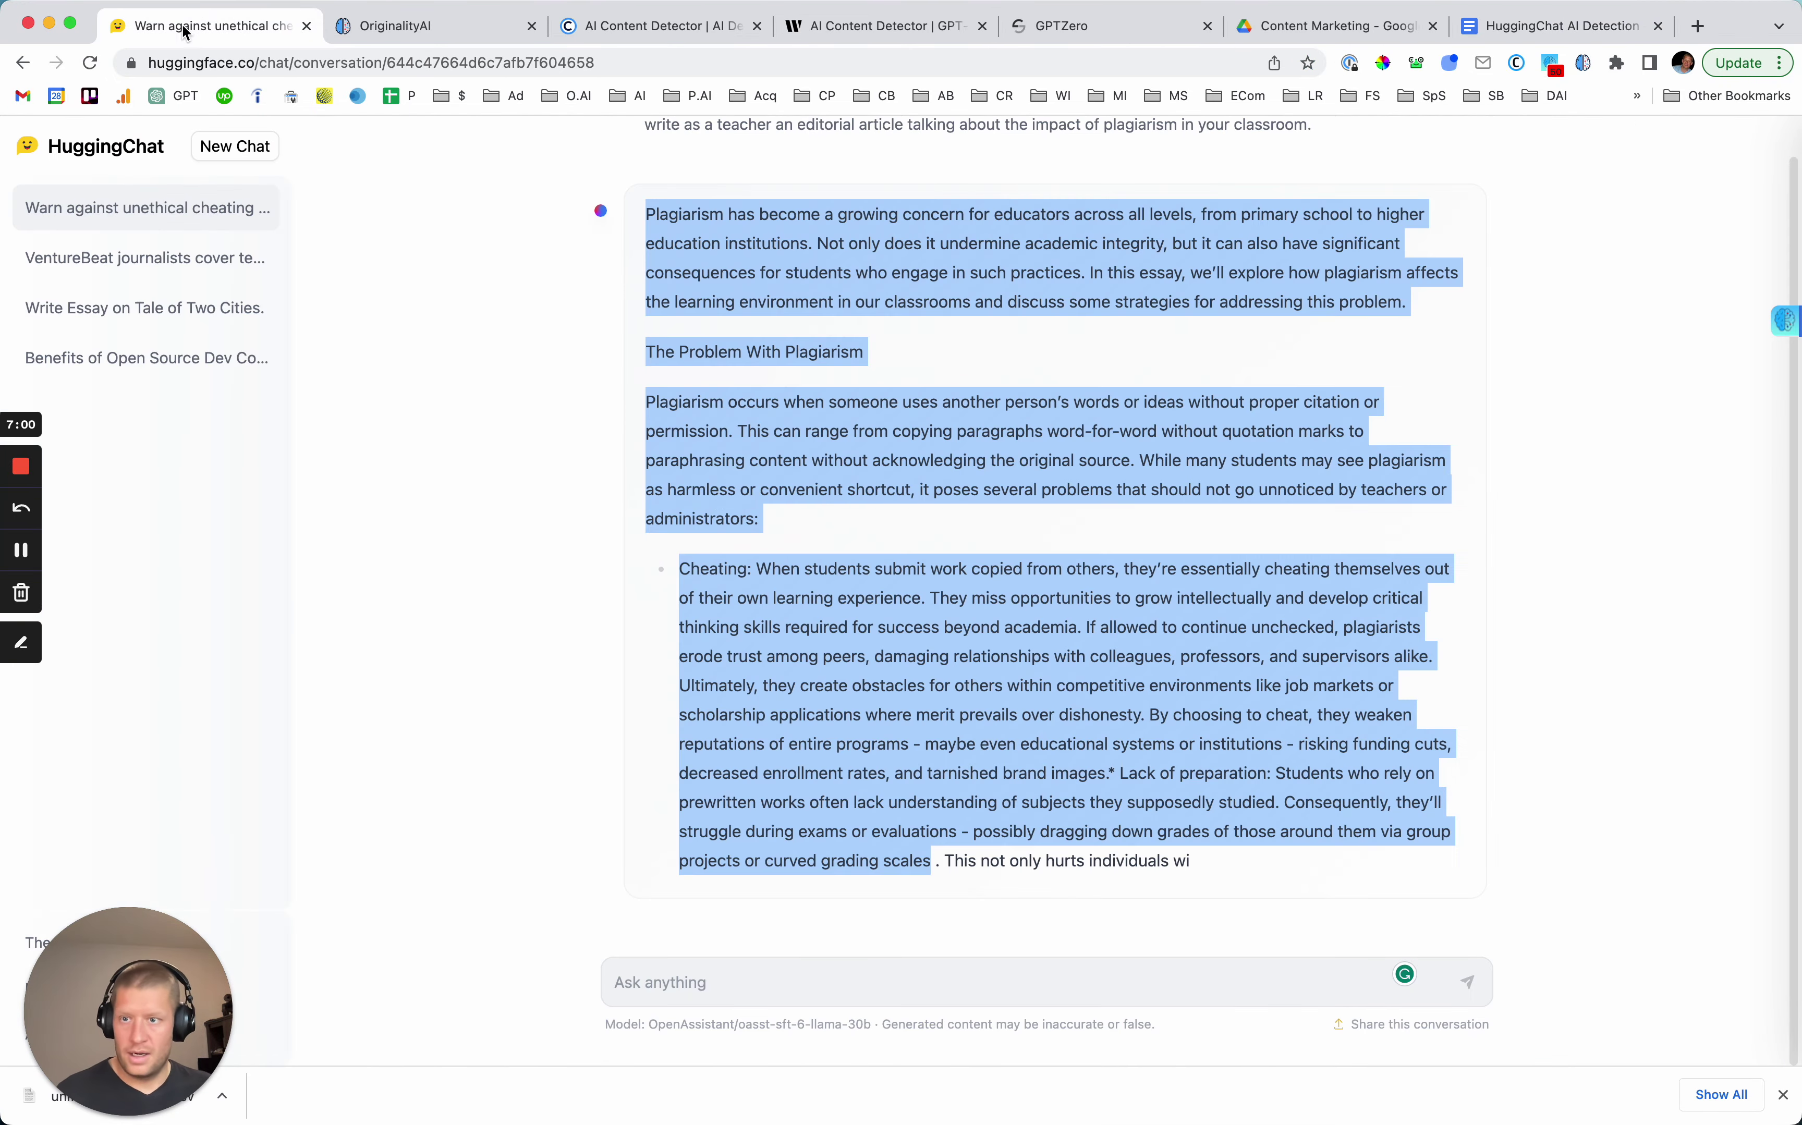
{"action": "left_click", "coordinate": [216, 141]}
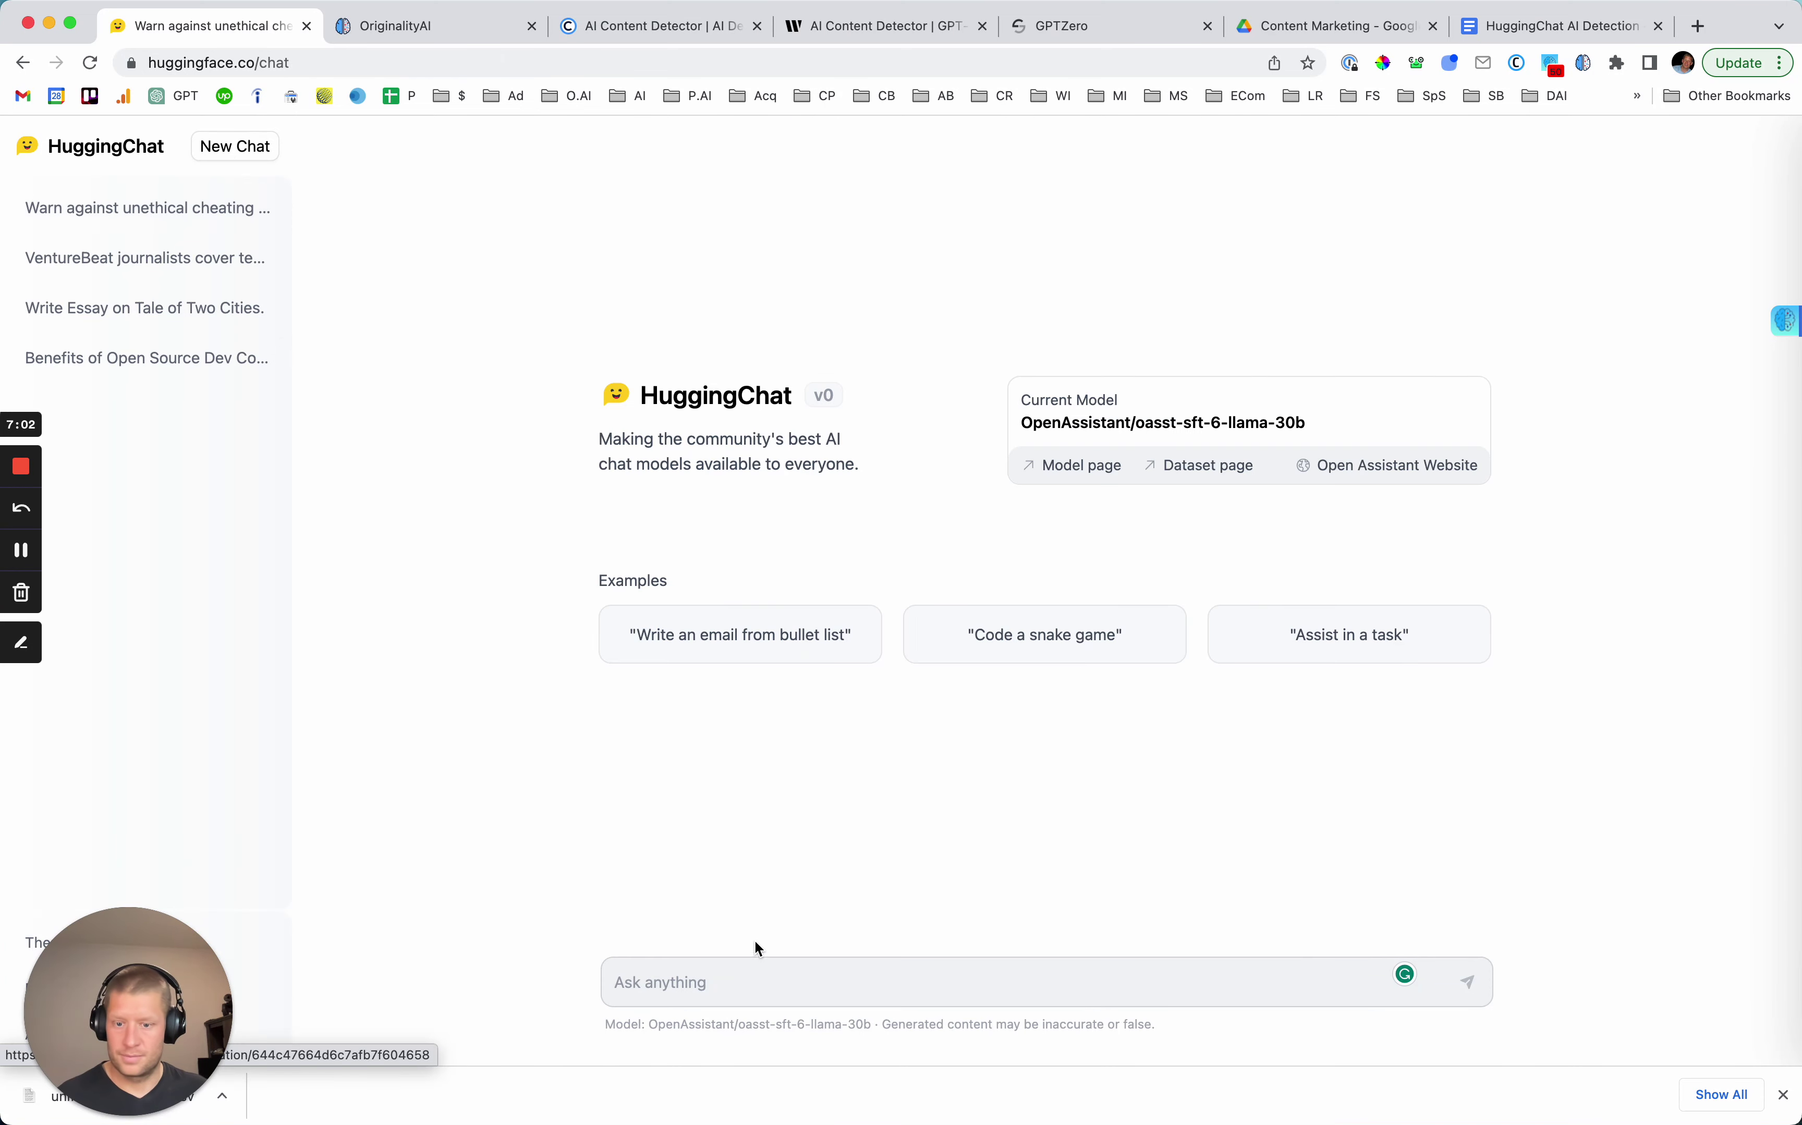
{"action": "type", "text": "you are w"}
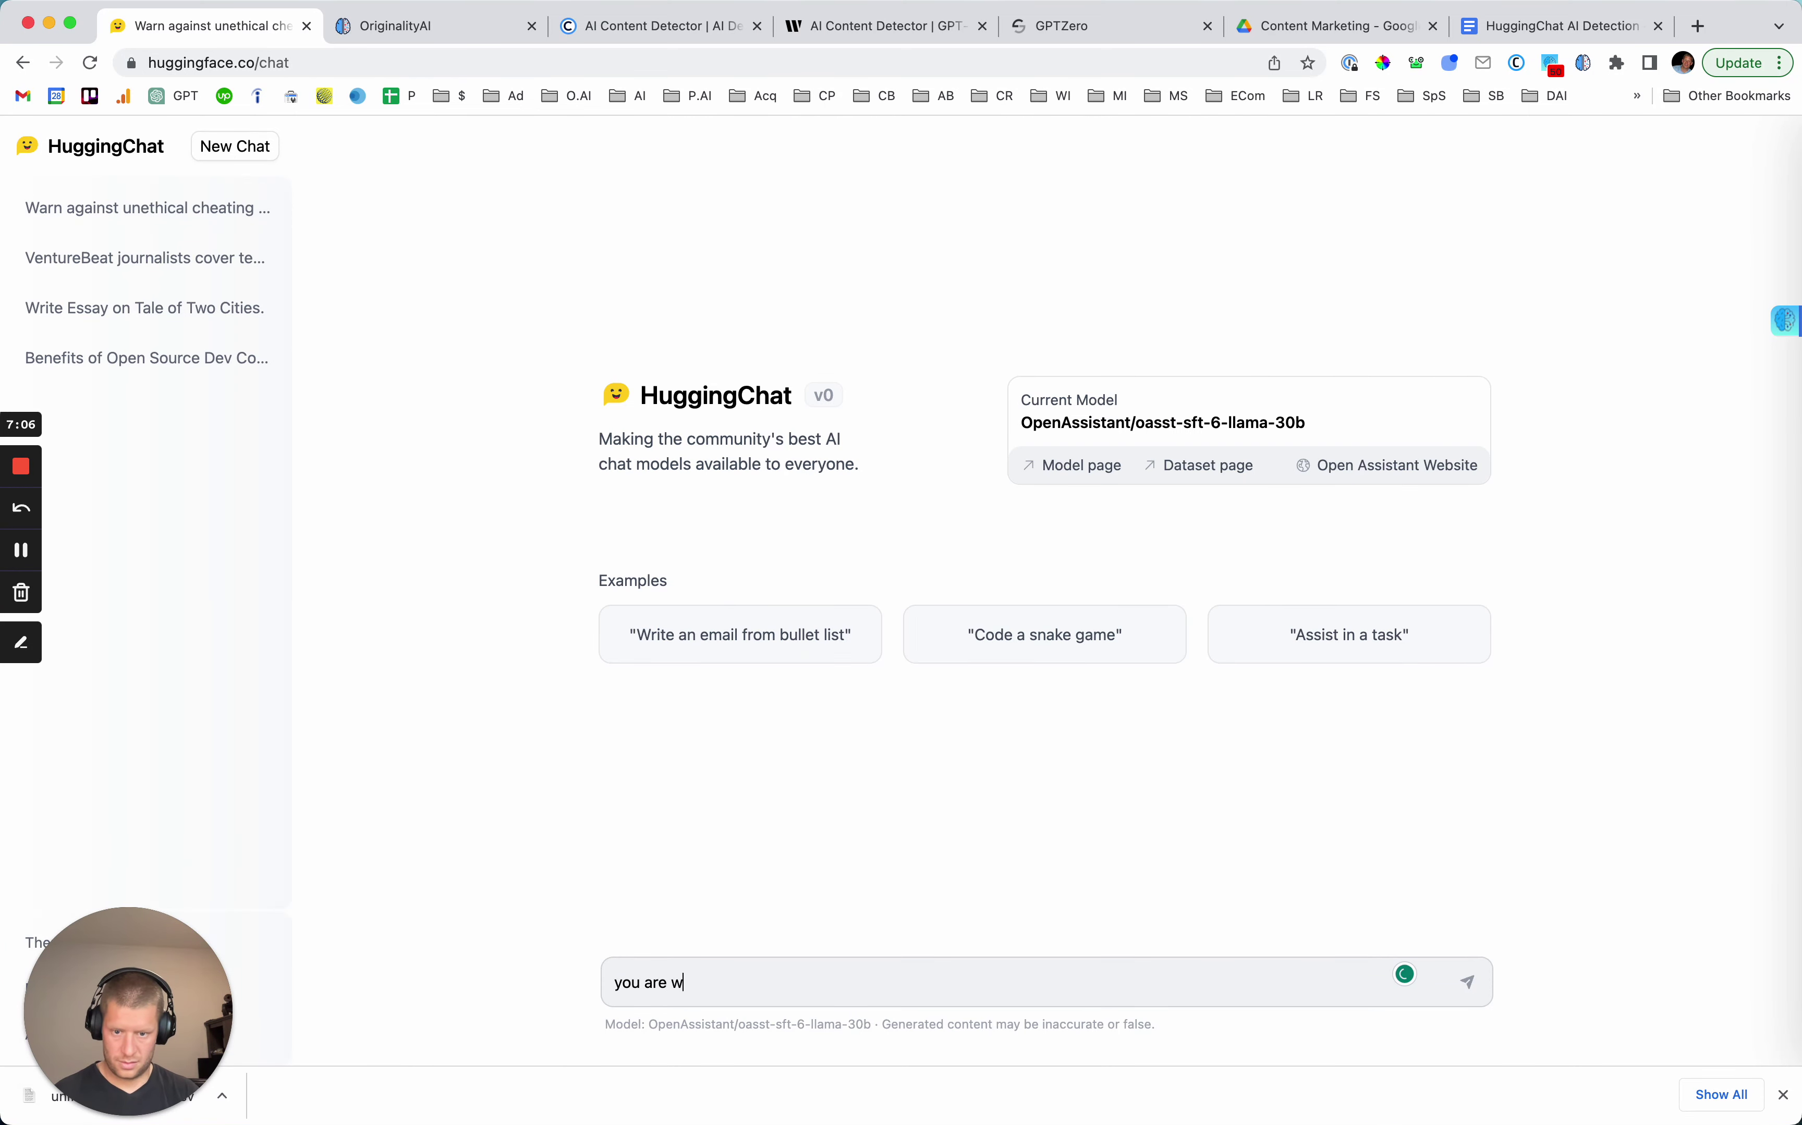
{"action": "type", "text": "riter for the"}
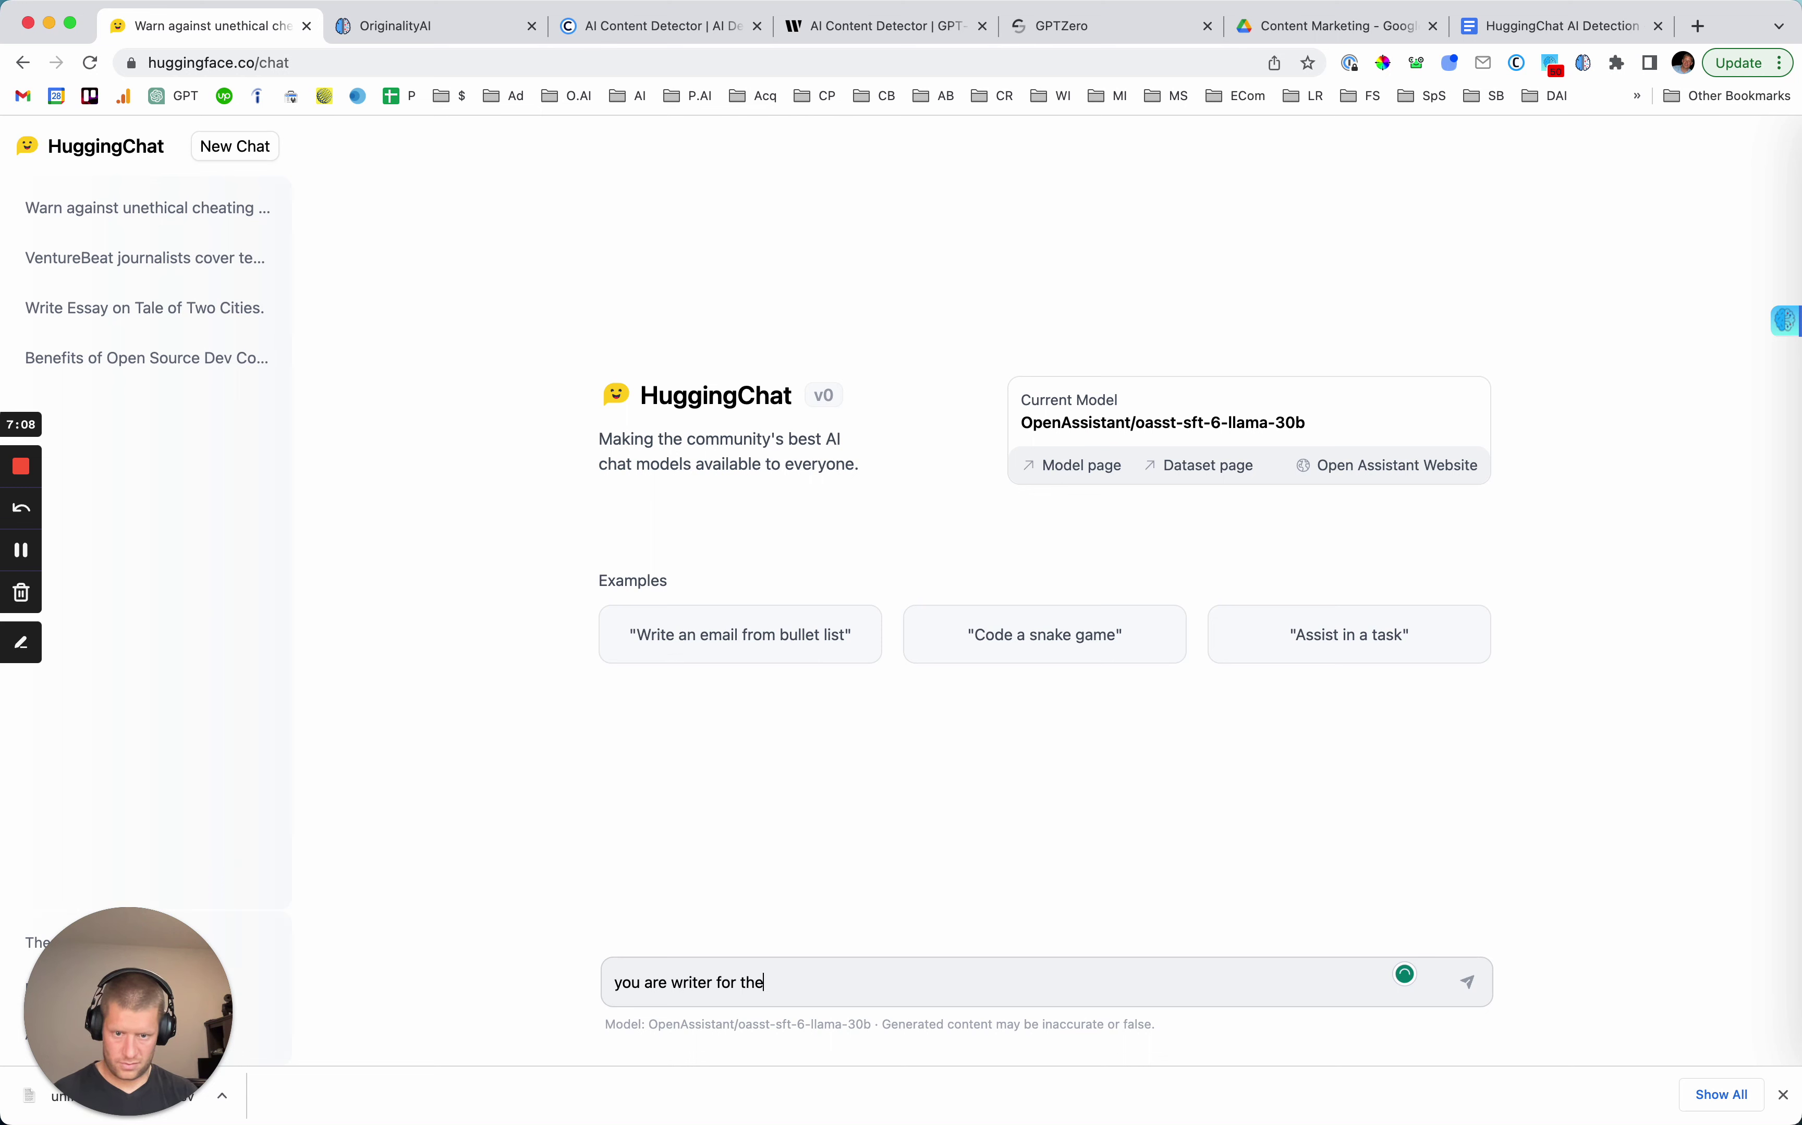
{"action": "type", "text": " new yorker. "}
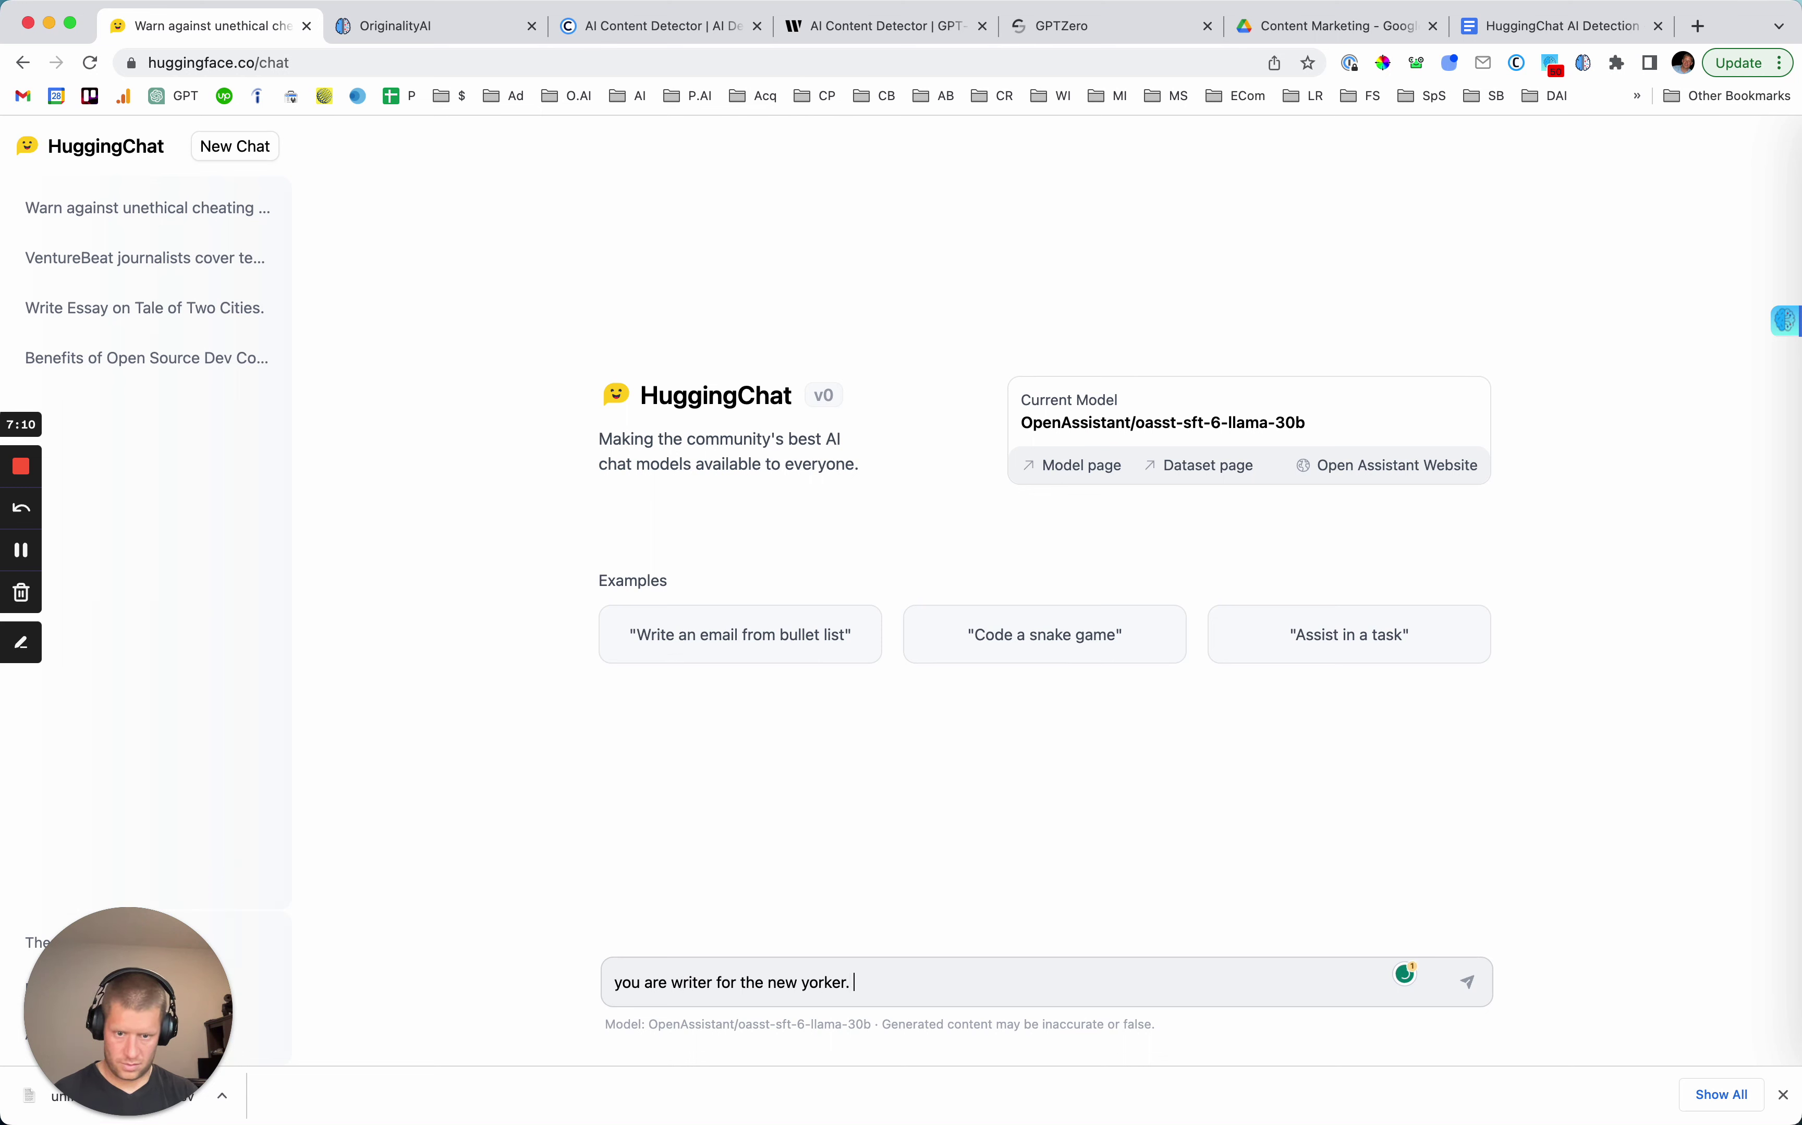
{"action": "type", "text": "Create an article"}
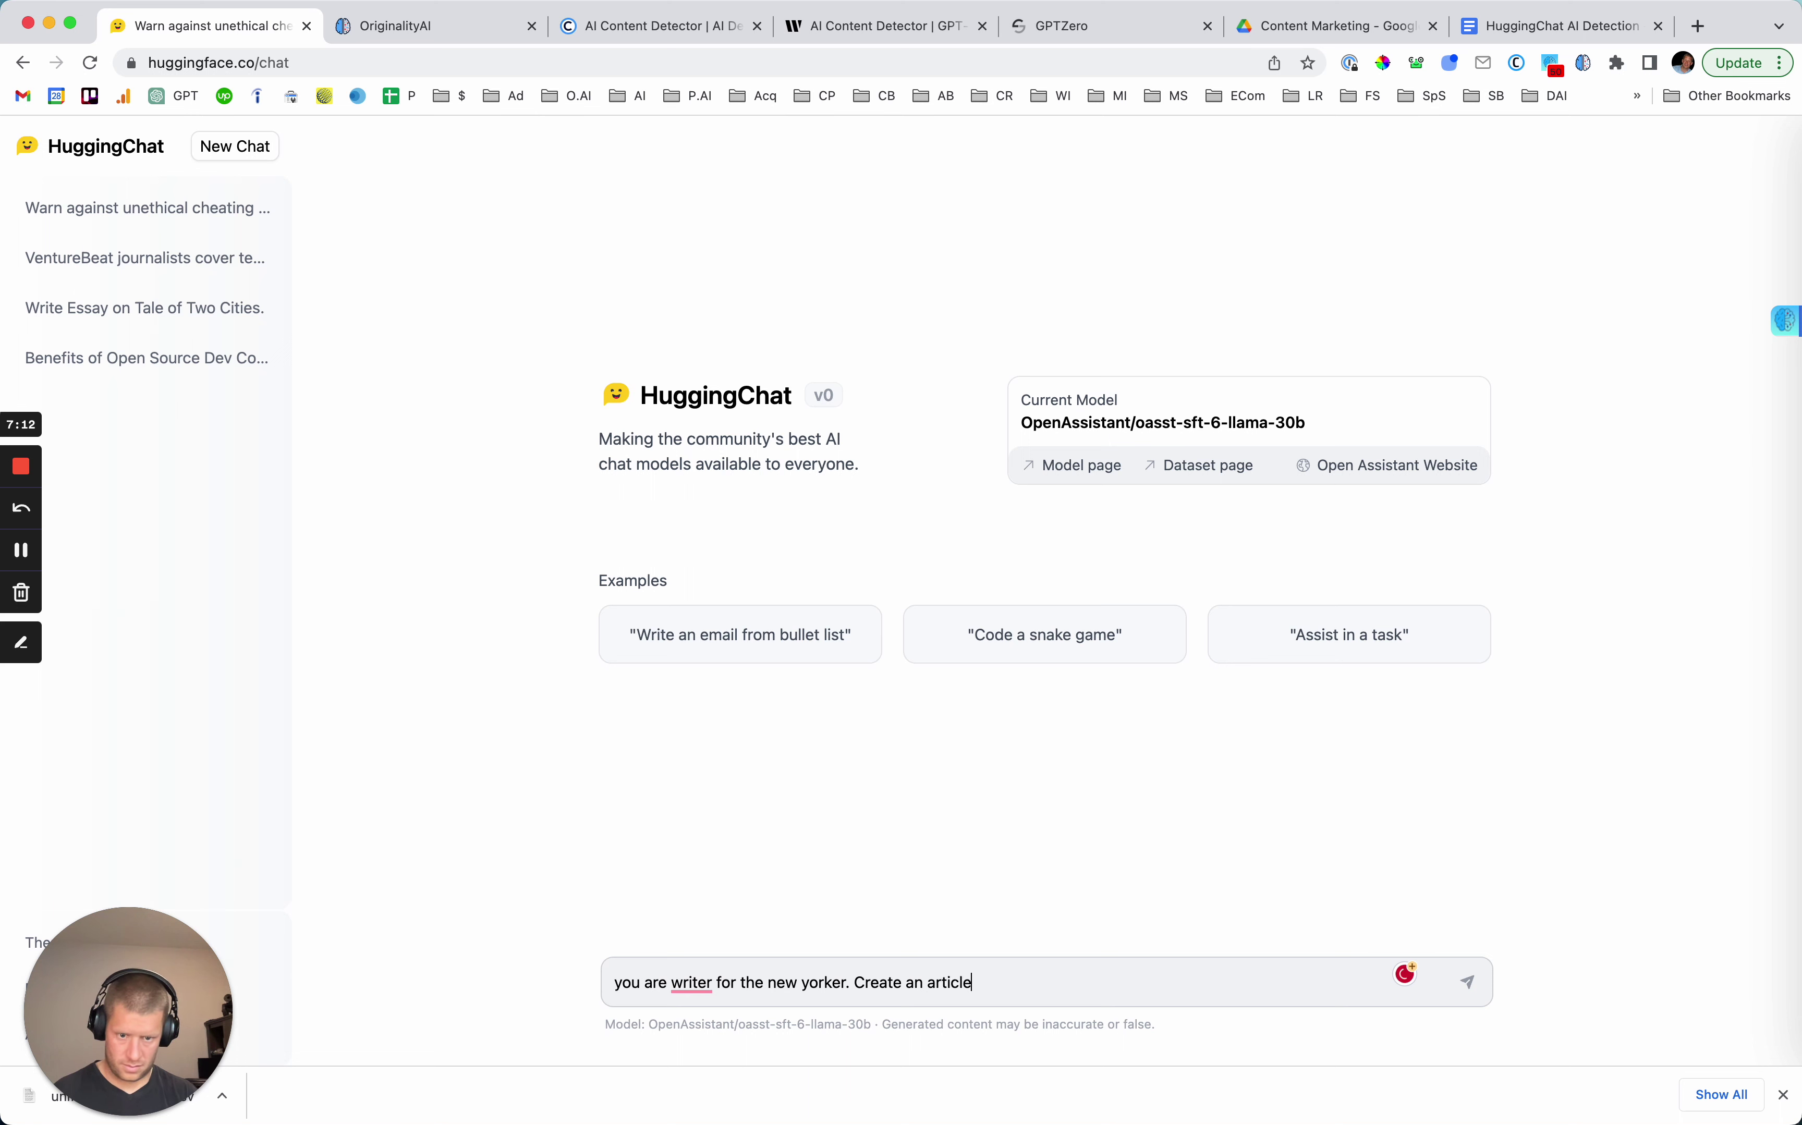
{"action": "type", "text": "impact of cell phones for teenagers"}
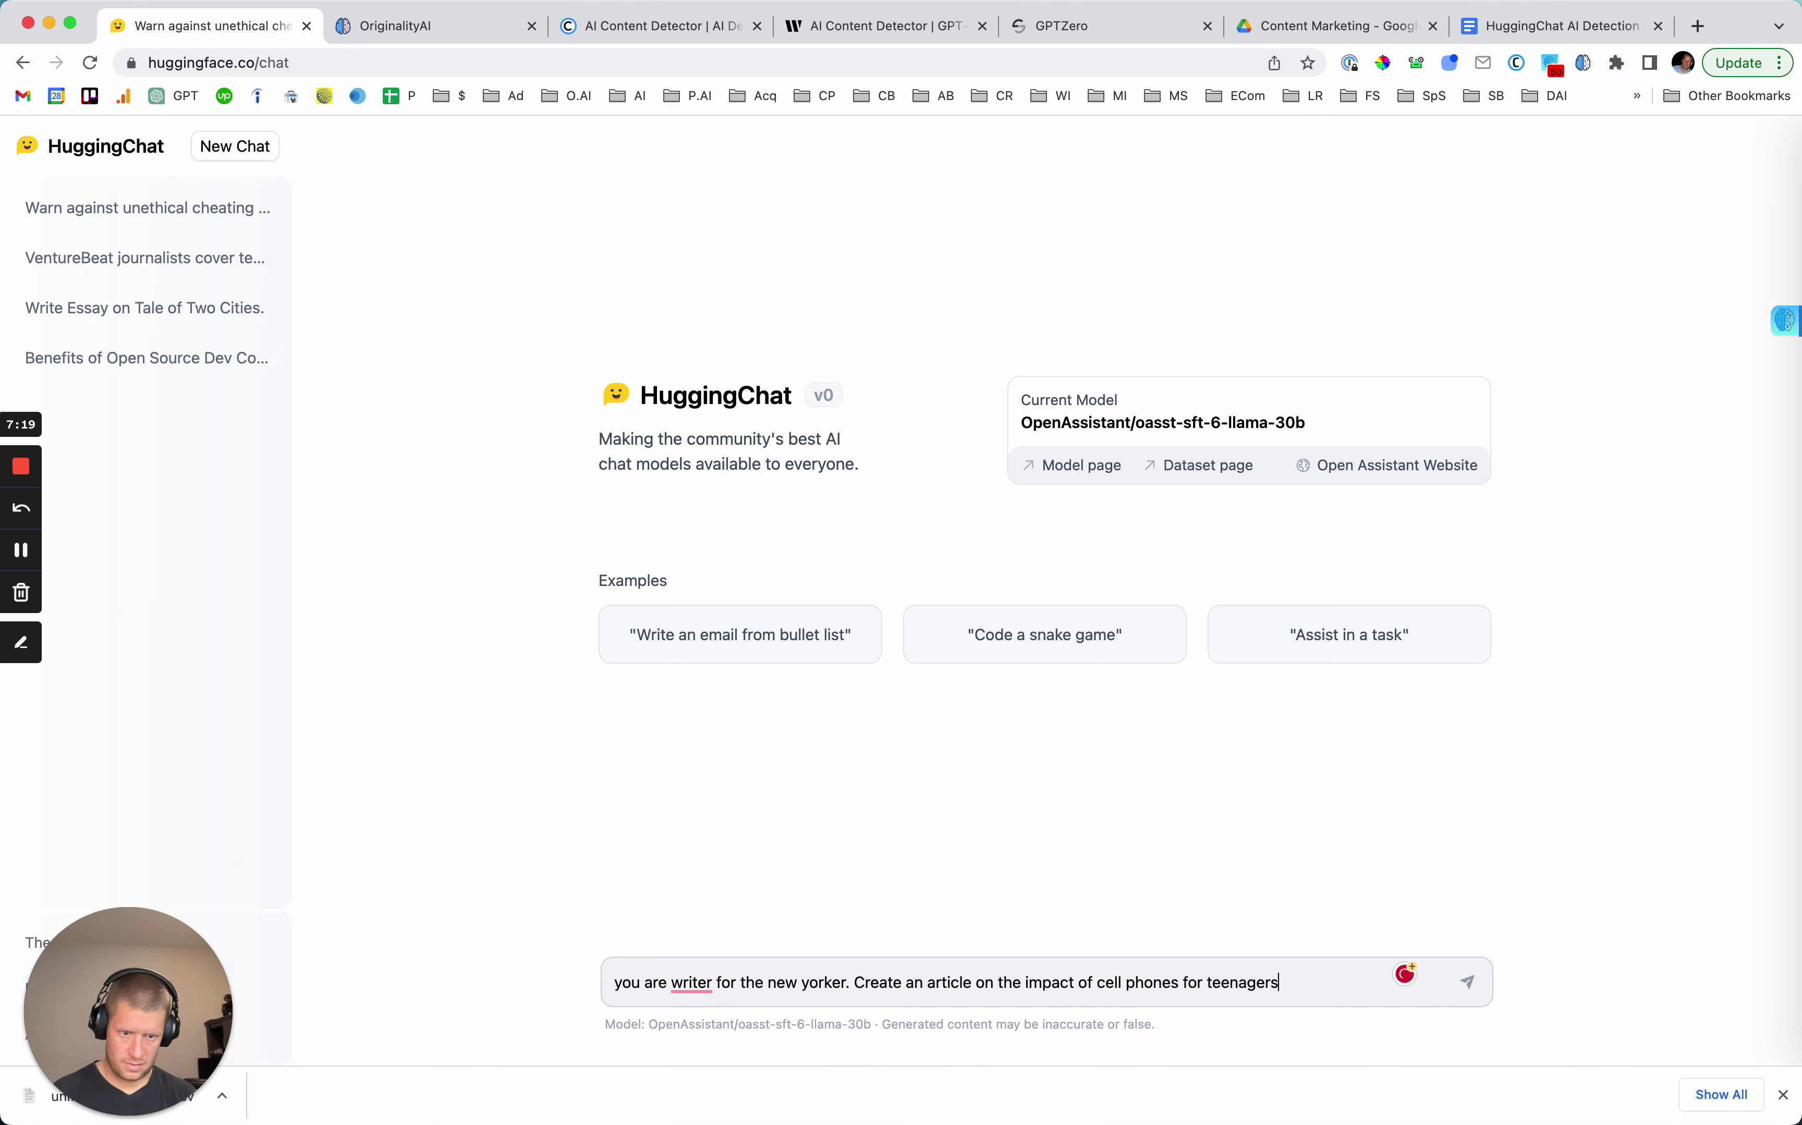
{"action": "key", "text": "Return"}
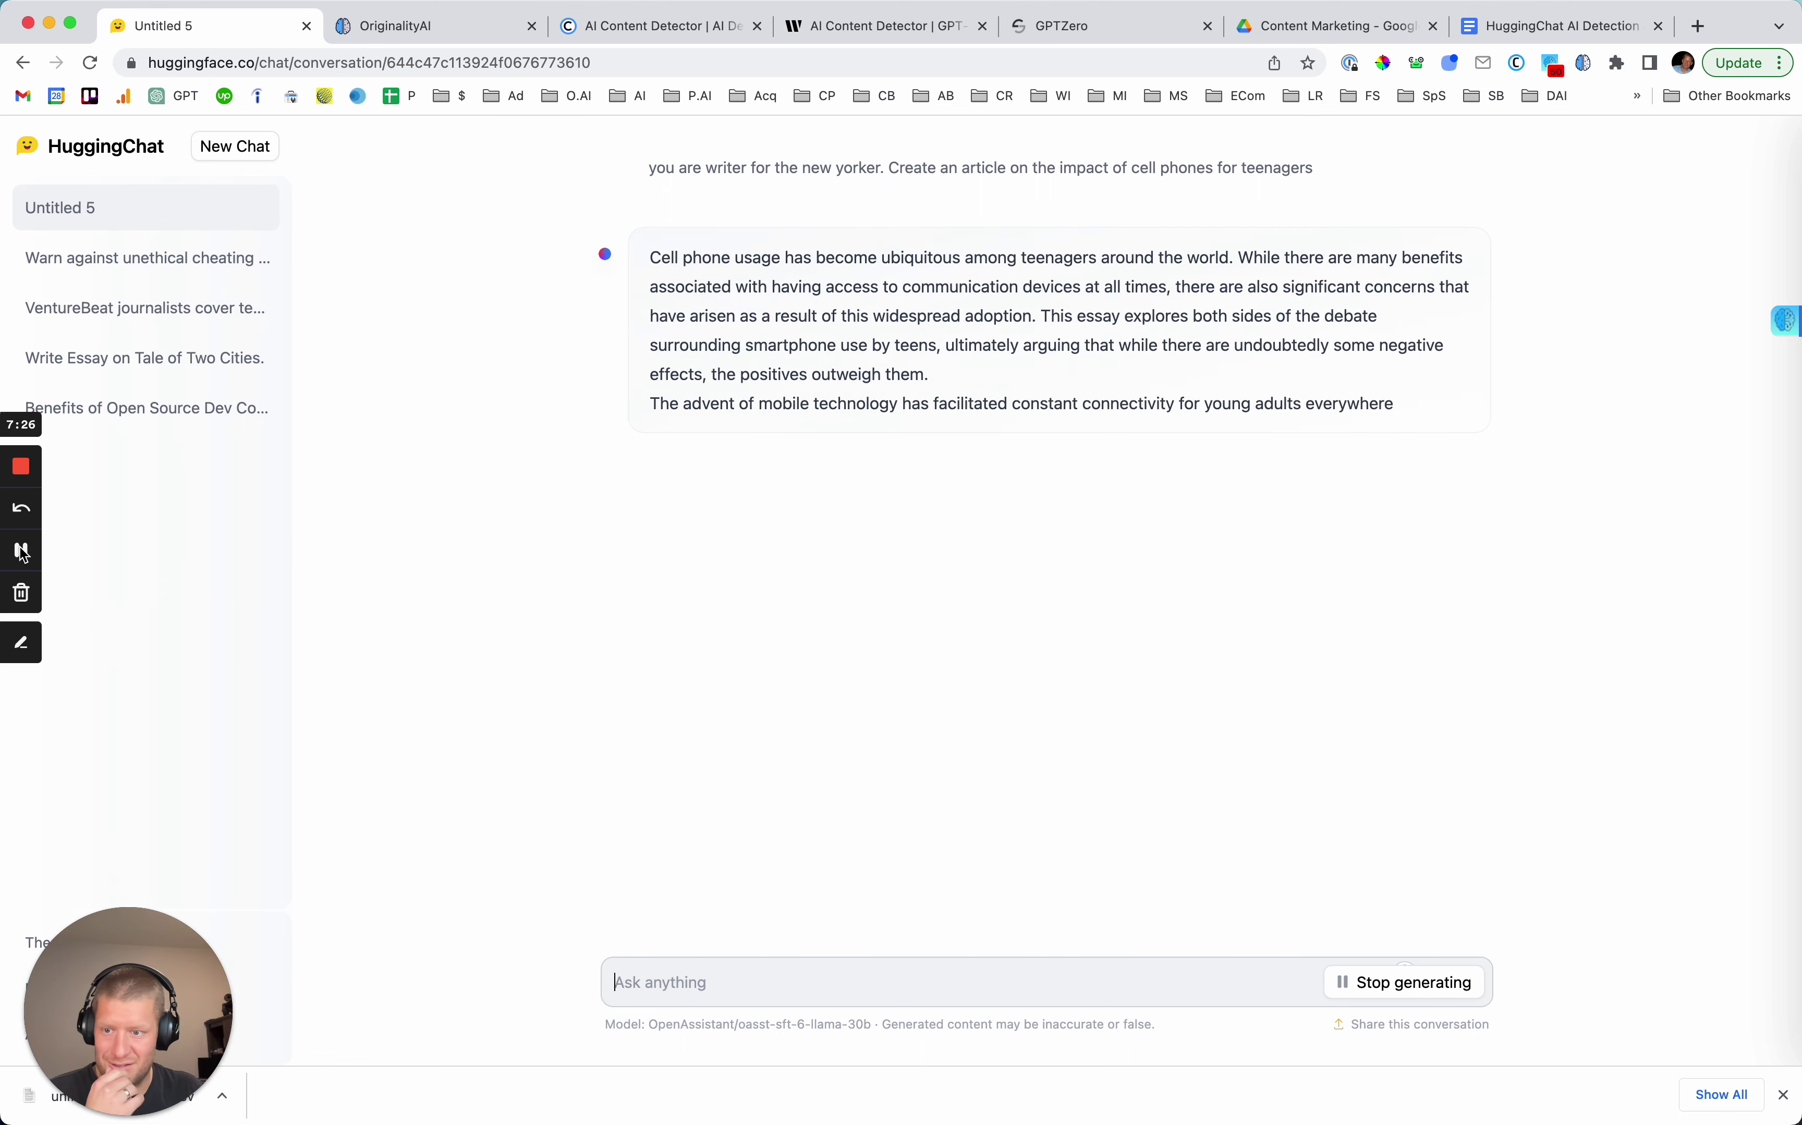
{"action": "left_click", "coordinate": [23, 559]}
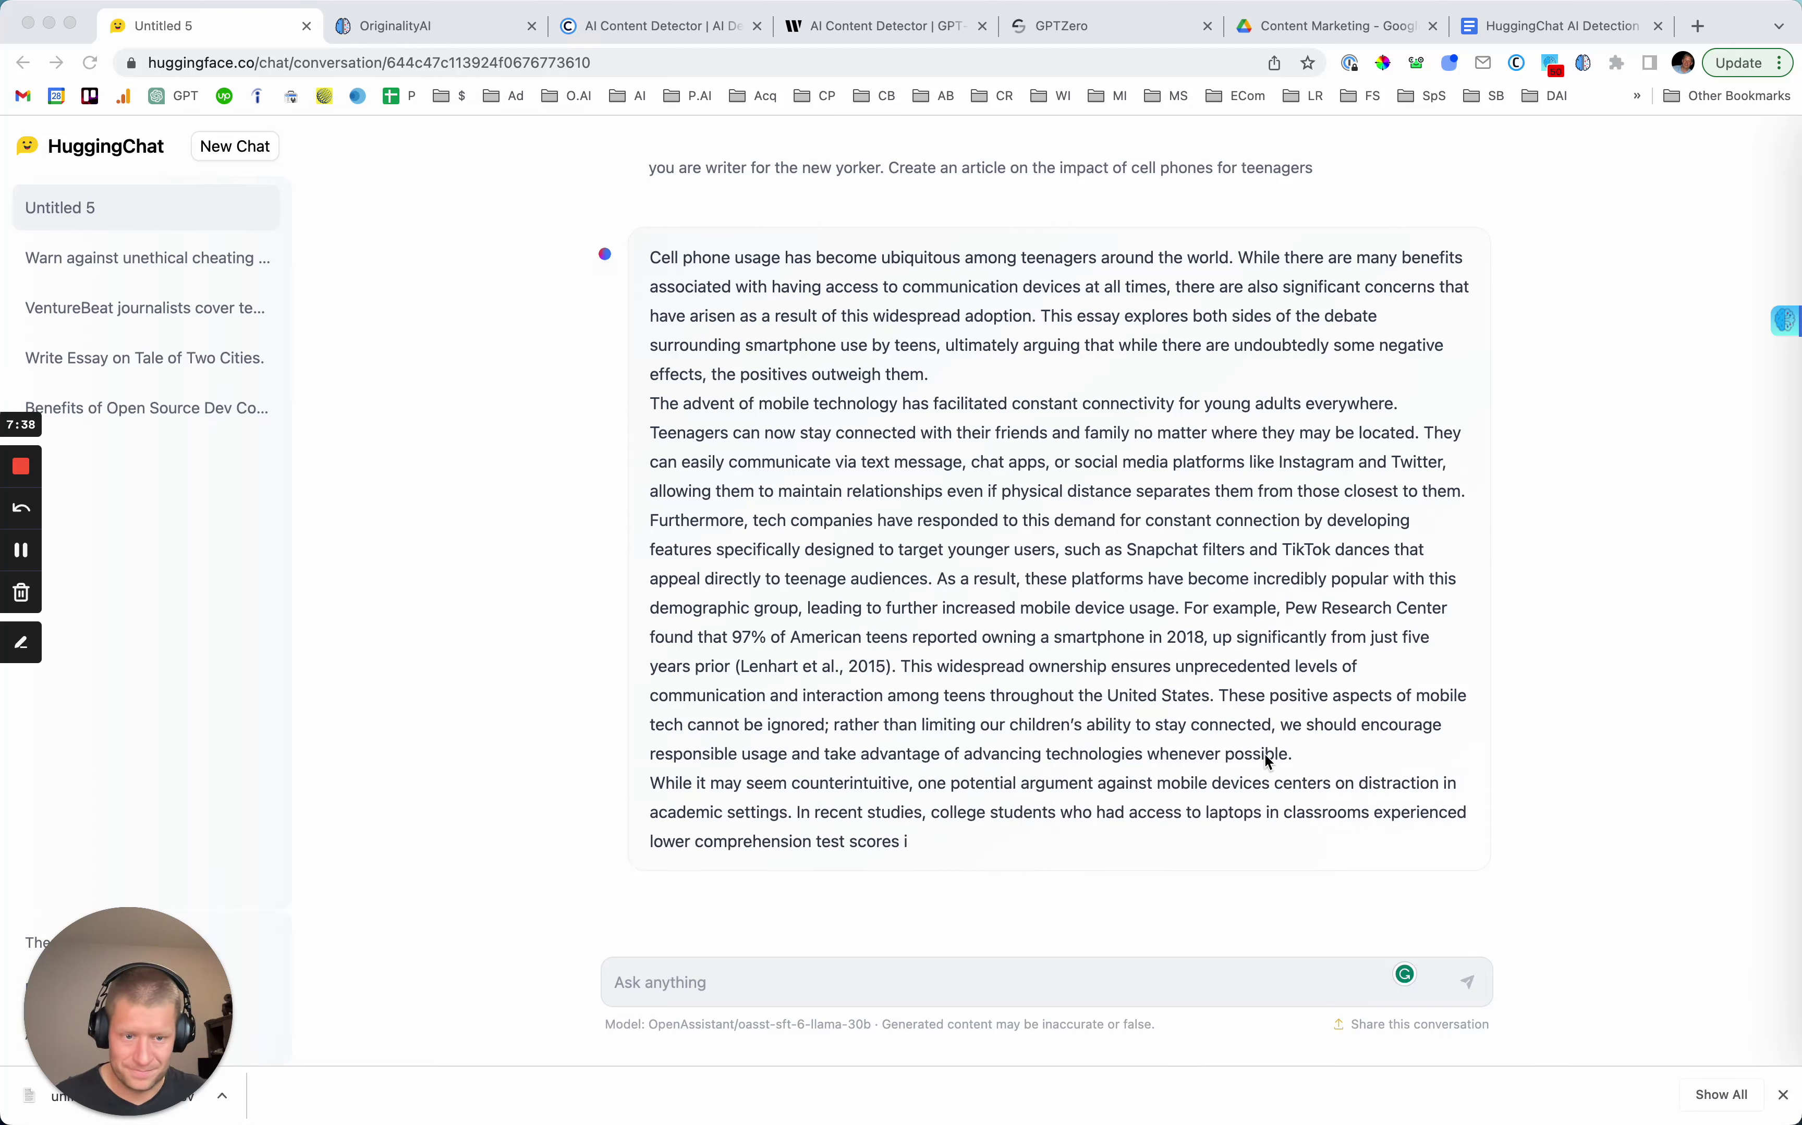
Copy the generated cell phone article from its beginning through "advancing technologies whenever possible.".
{"action": "left_click", "coordinate": [1206, 725]}
{"action": "left_click_drag", "start_coordinate": [1308, 755], "coordinate": [641, 258]}
{"action": "key", "text": "super+c"}
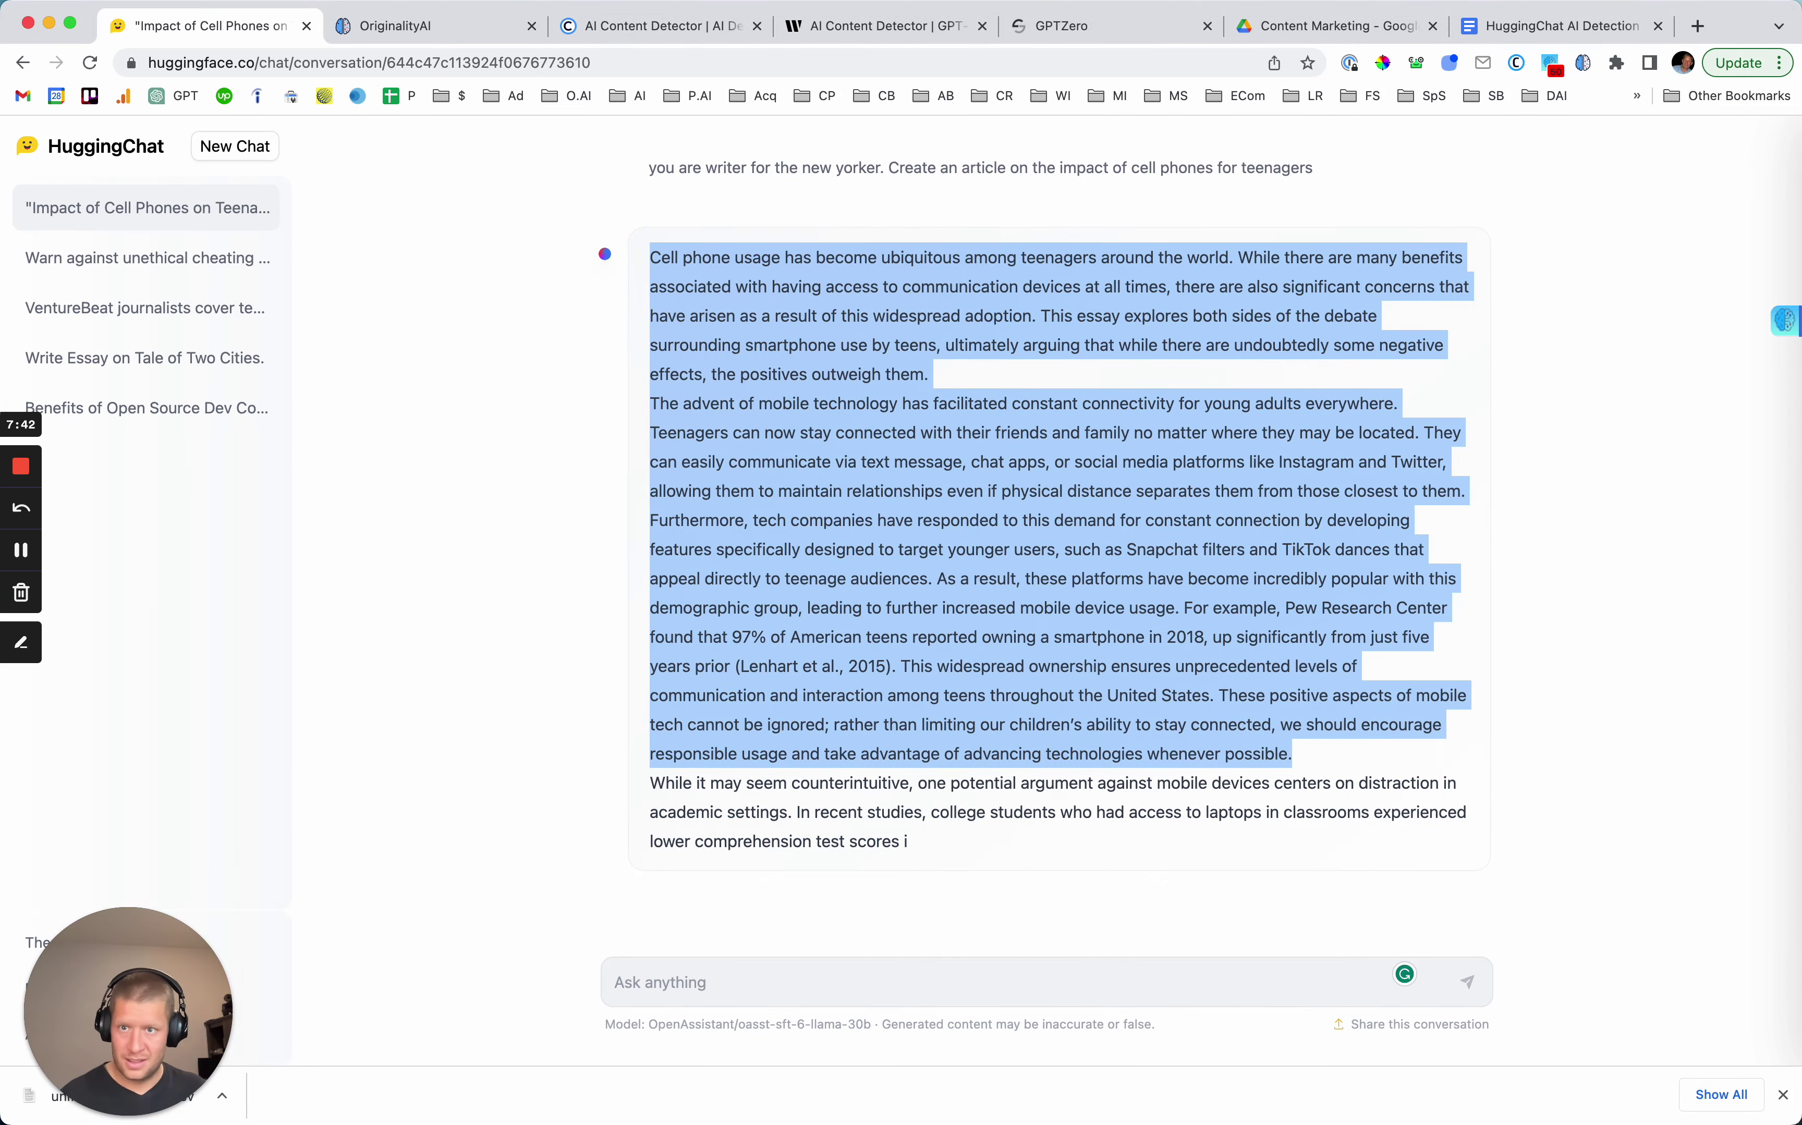
Switch to Originality.AI, start a new scan and scan the copied cell phone article for AI content.
{"action": "key", "text": "ctrl+Tab"}
{"action": "left_click", "coordinate": [1375, 253]}
{"action": "left_click", "coordinate": [572, 600]}
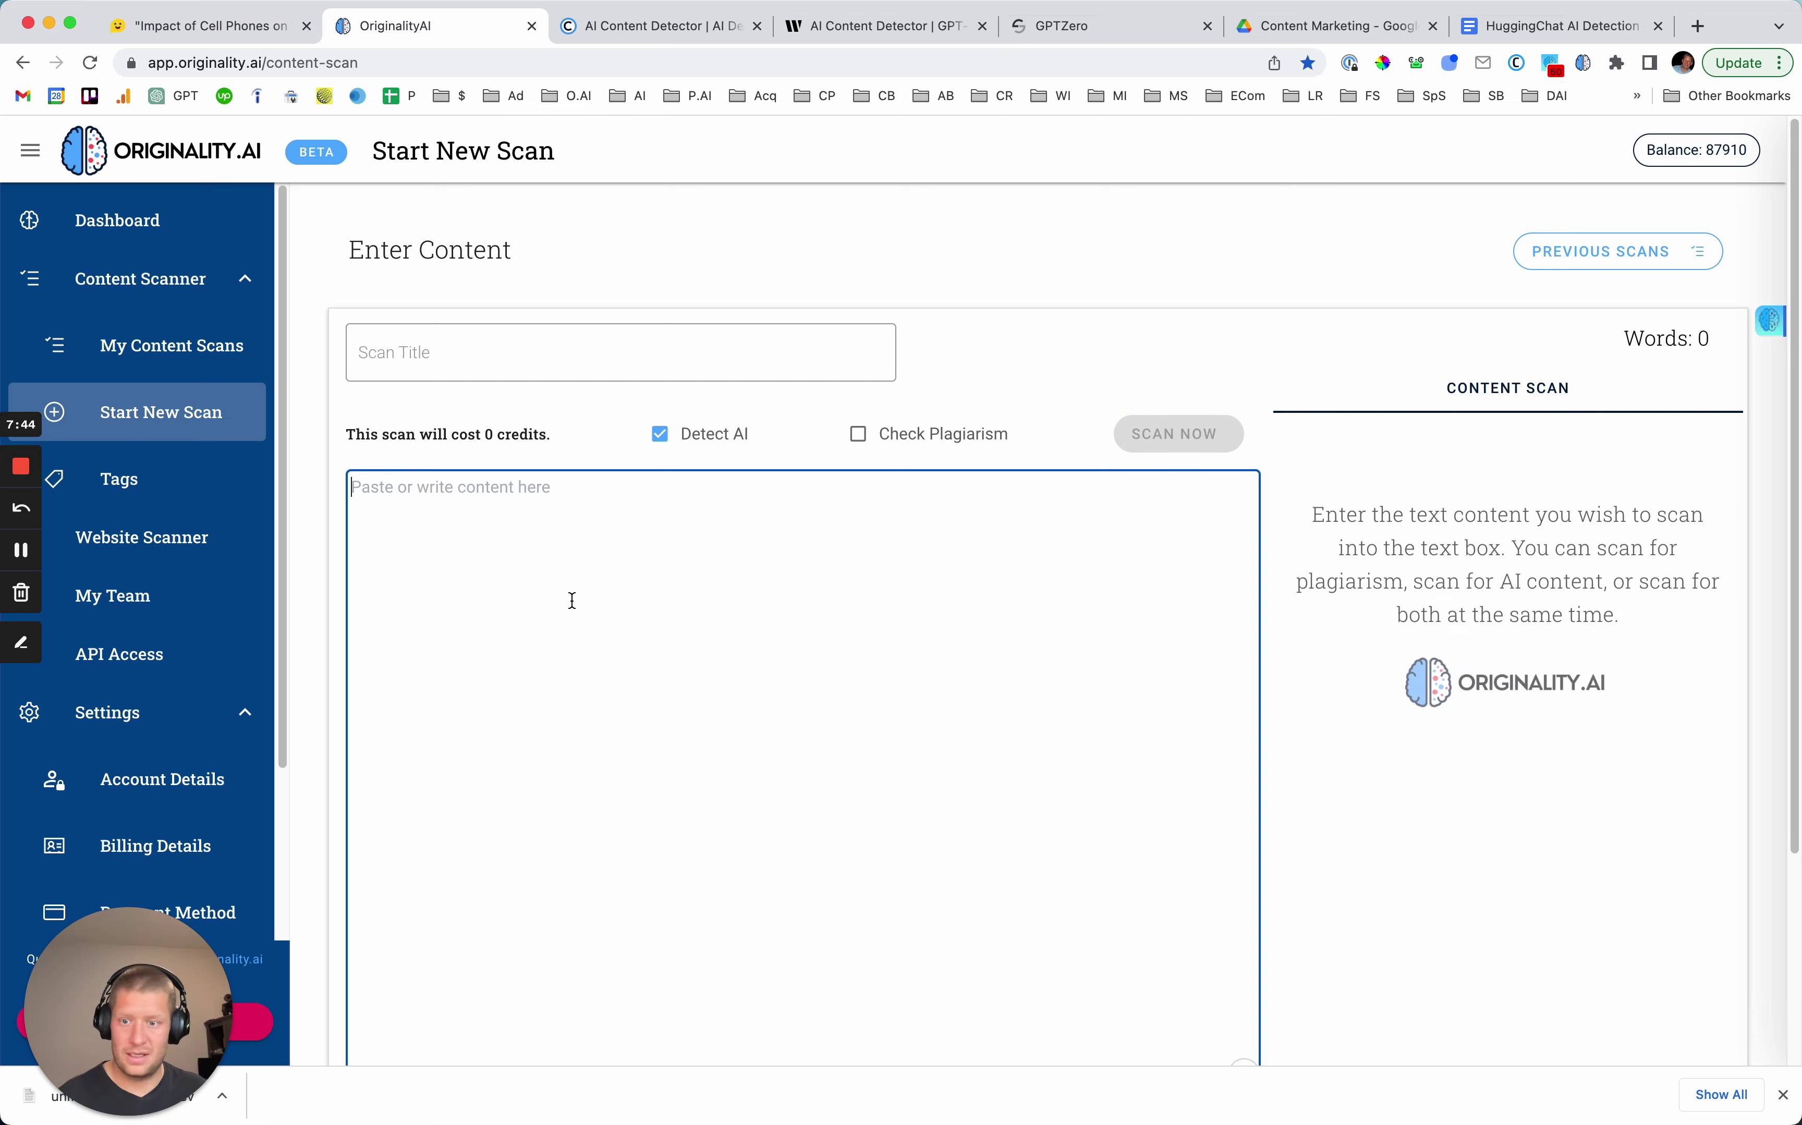
{"action": "key", "text": "super+v"}
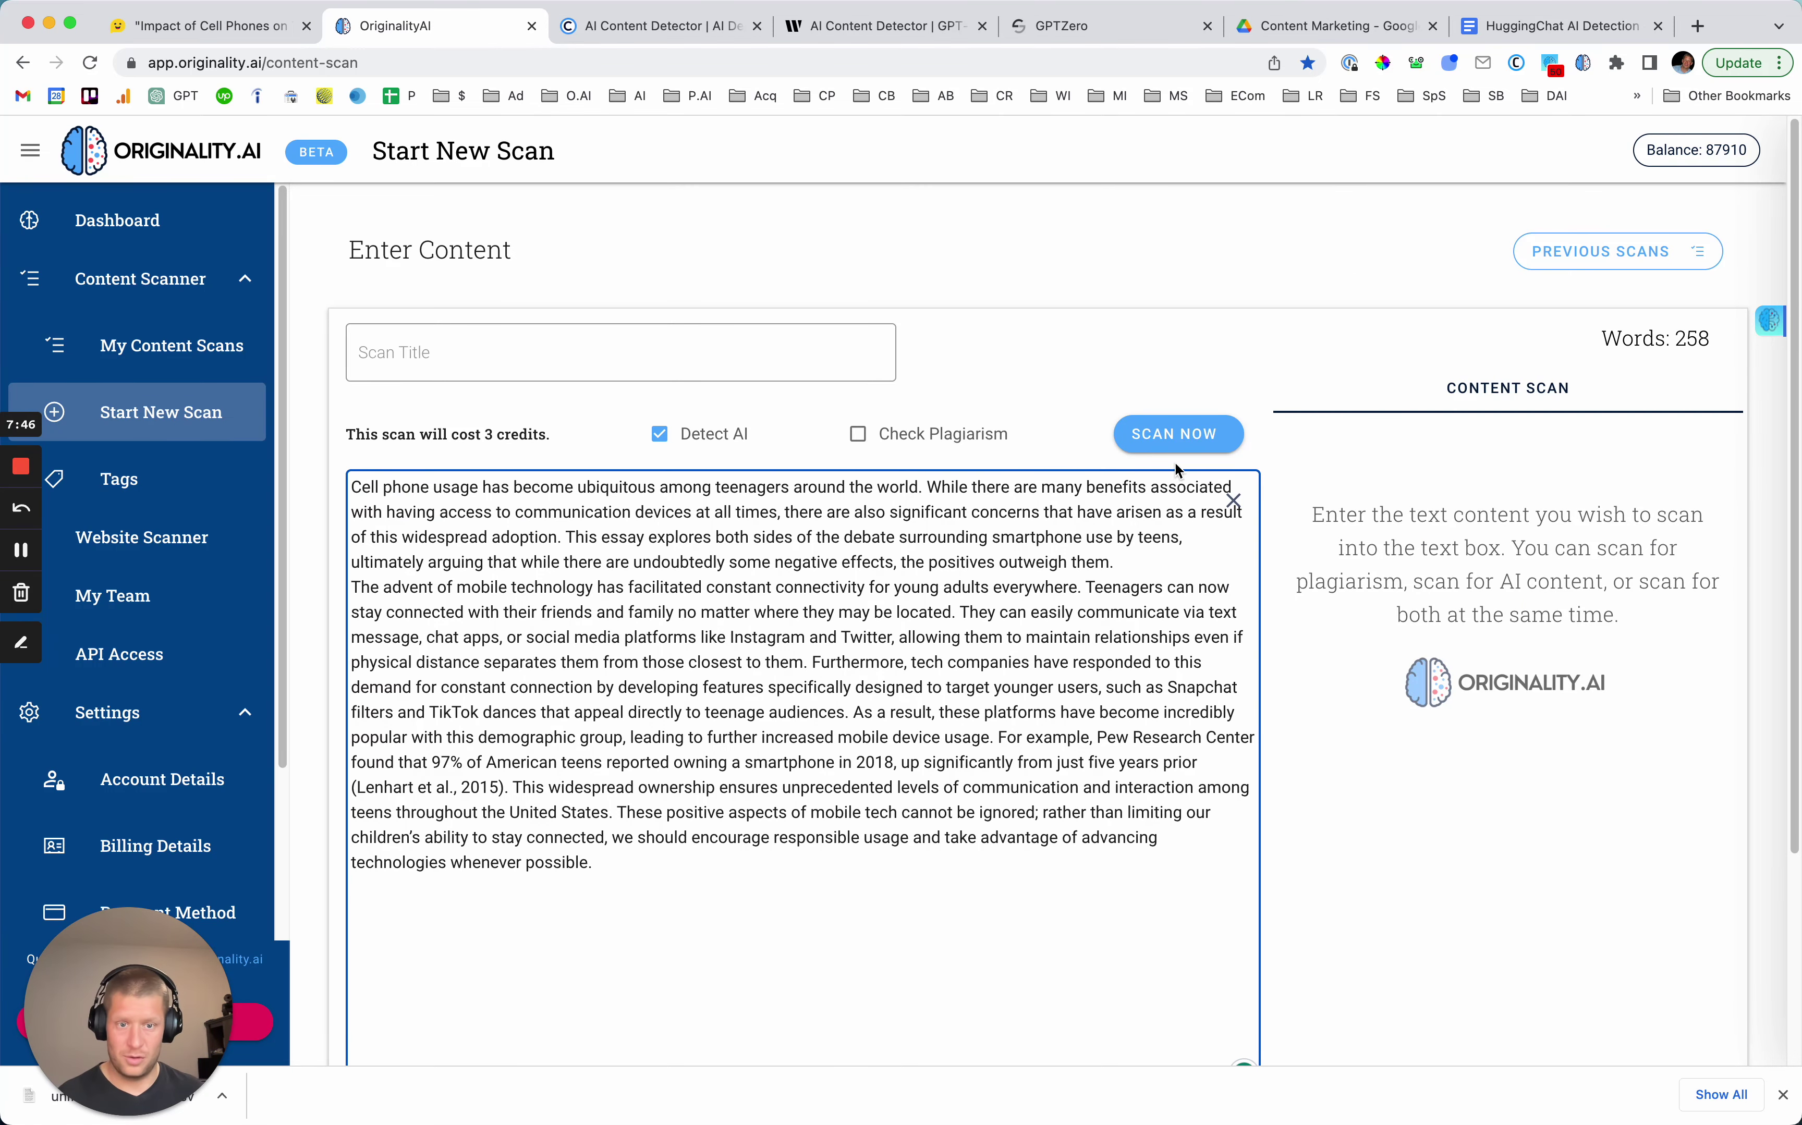
{"action": "left_click", "coordinate": [1184, 435]}
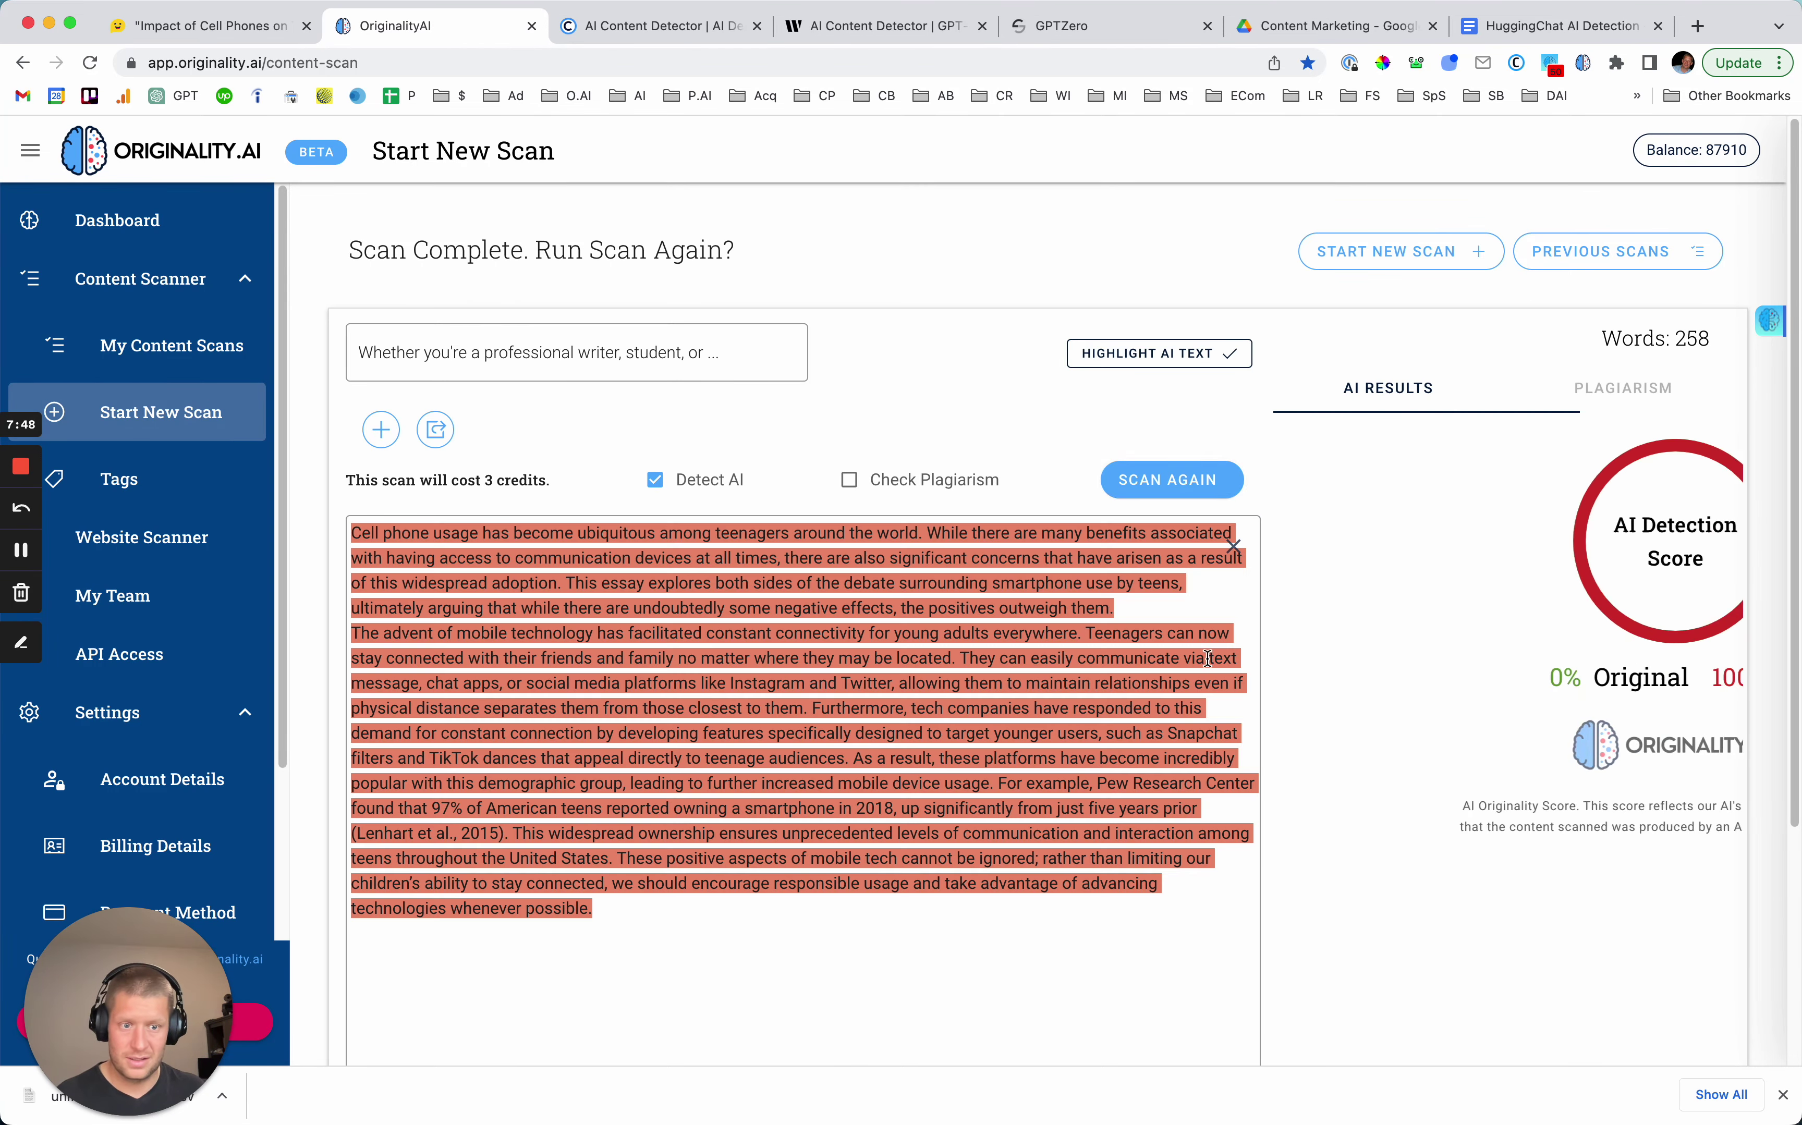
Return to the HuggingChat AI Detection document and enter 100% under Originality.AI in the fifth AI row.
{"action": "left_click", "coordinate": [1555, 26]}
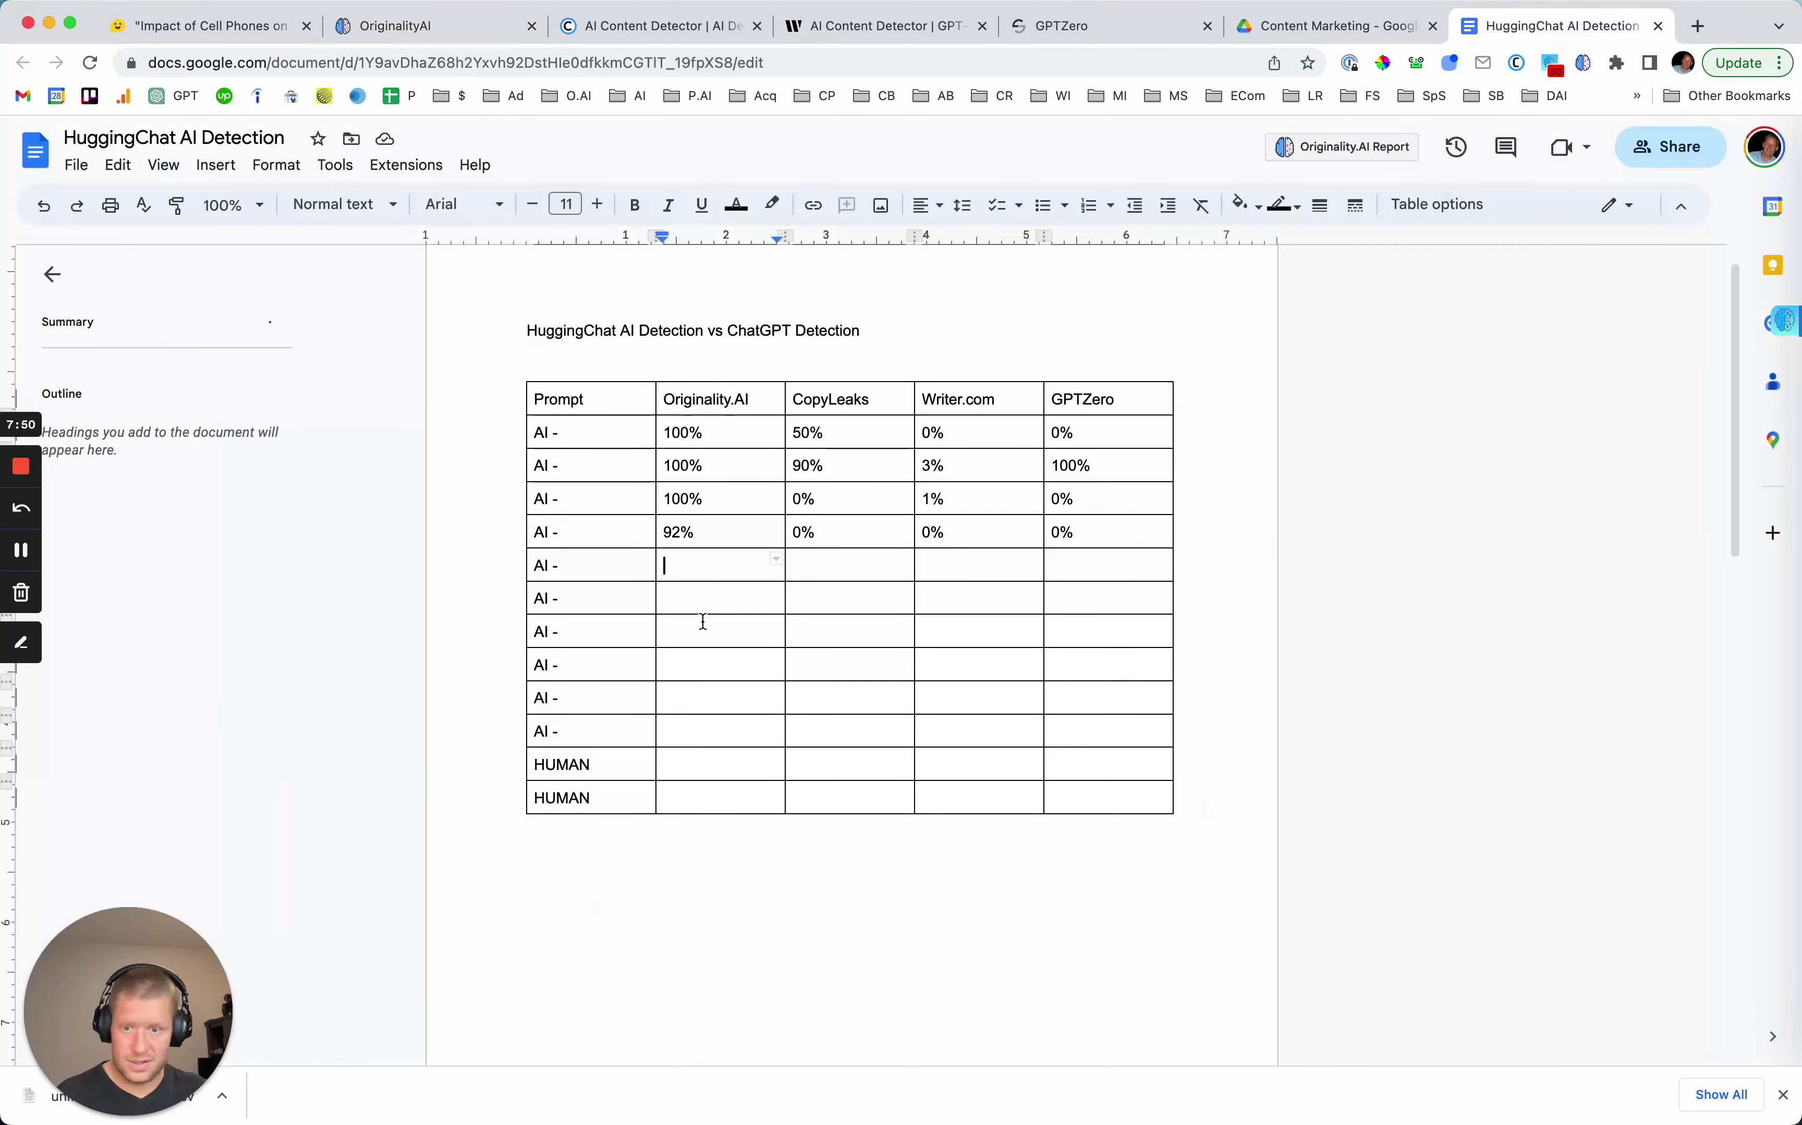
{"action": "double_click", "coordinate": [695, 569]}
{"action": "type", "text": "100%"}
{"action": "key", "text": "Tab"}
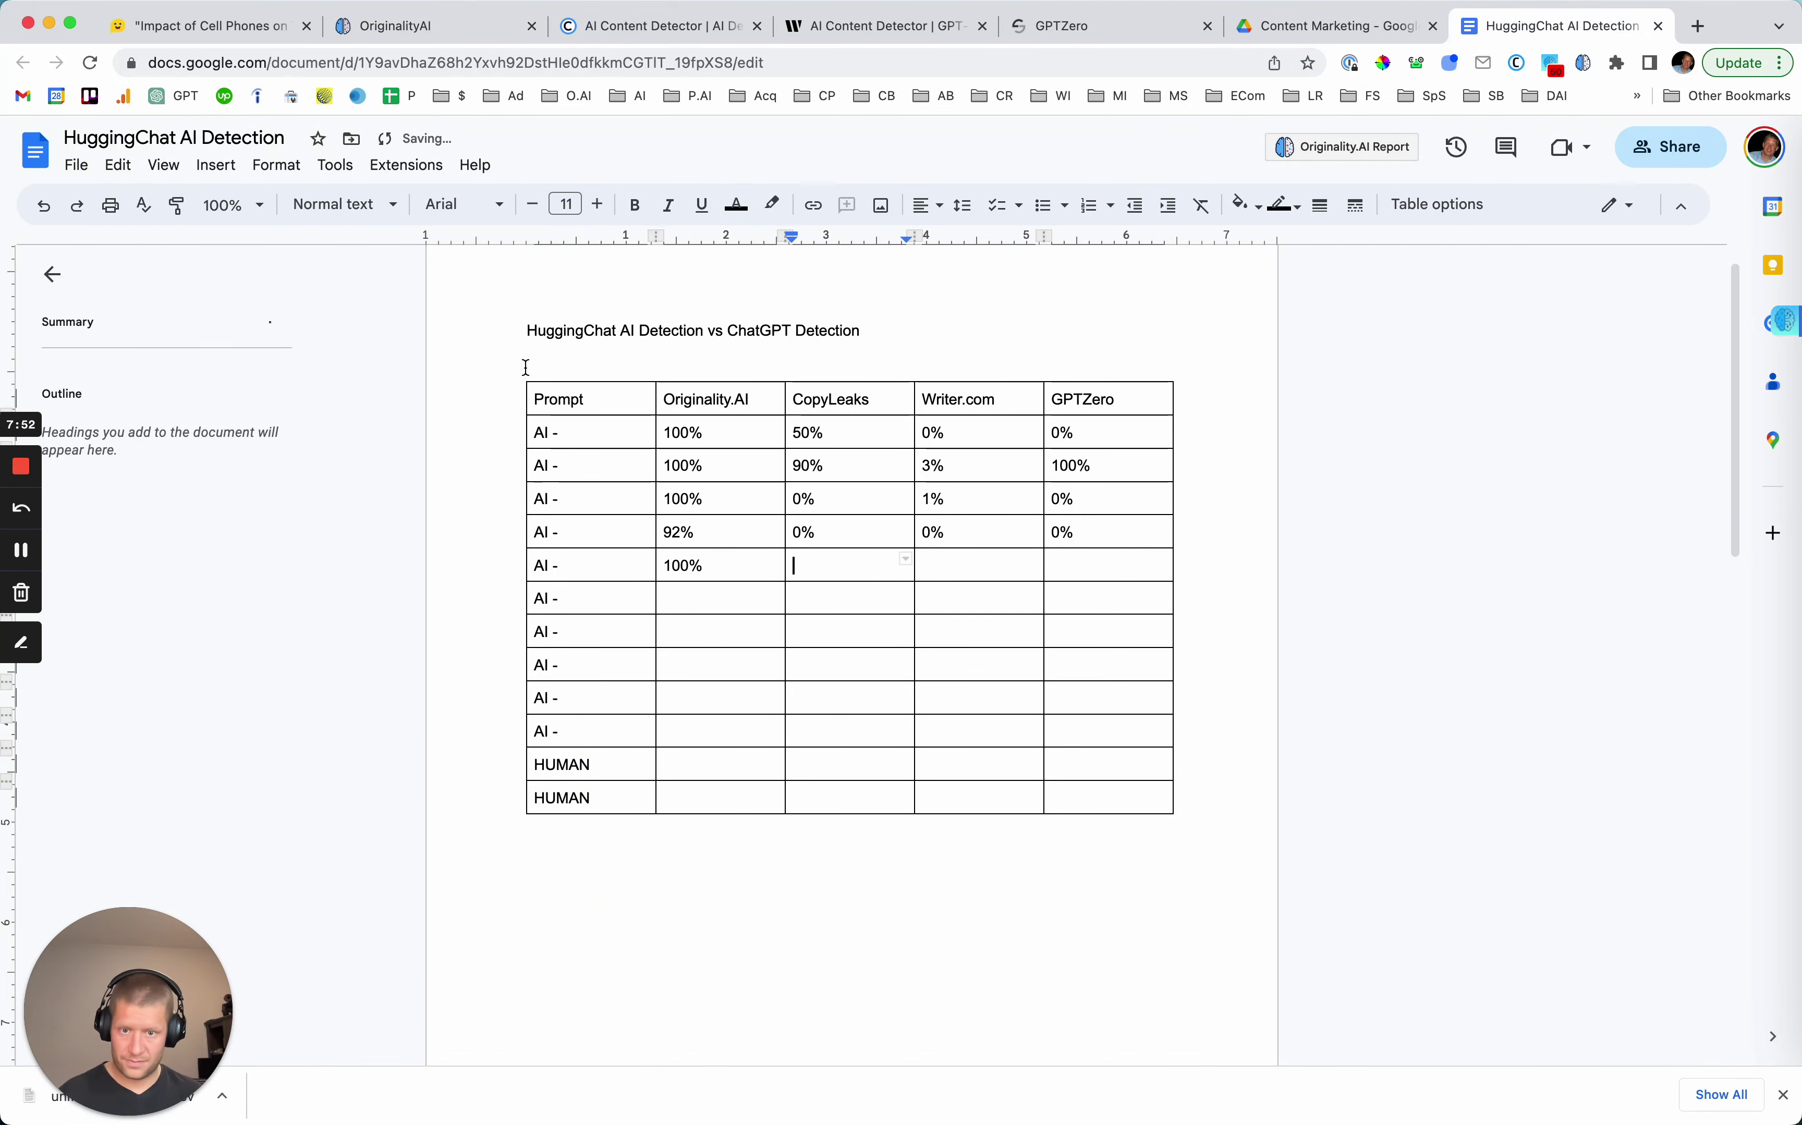
Switch to the Copyleaks AI Content Detector, clear the previous text and check the copied cell phone article.
{"action": "left_click", "coordinate": [662, 26]}
{"action": "left_click", "coordinate": [1351, 498]}
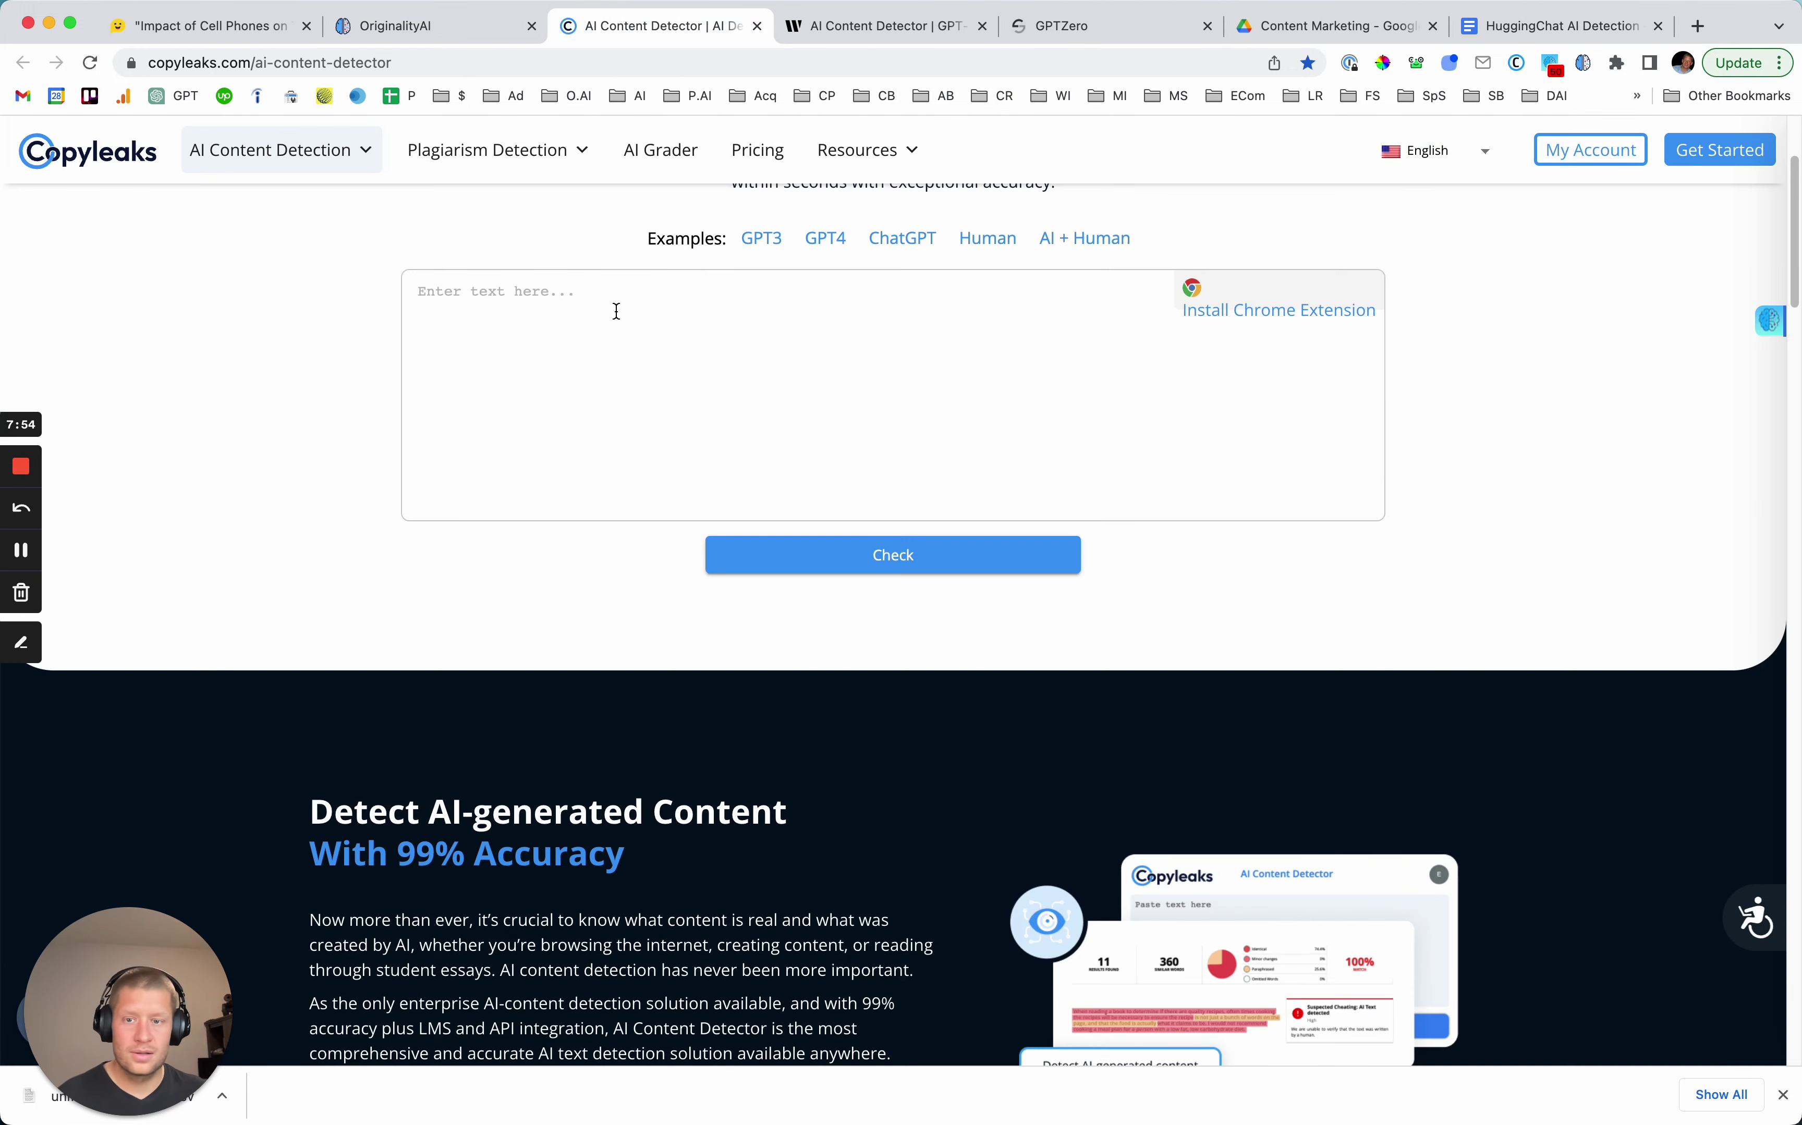
{"action": "left_click", "coordinate": [615, 310]}
{"action": "key", "text": "super+v"}
{"action": "left_click", "coordinate": [847, 569]}
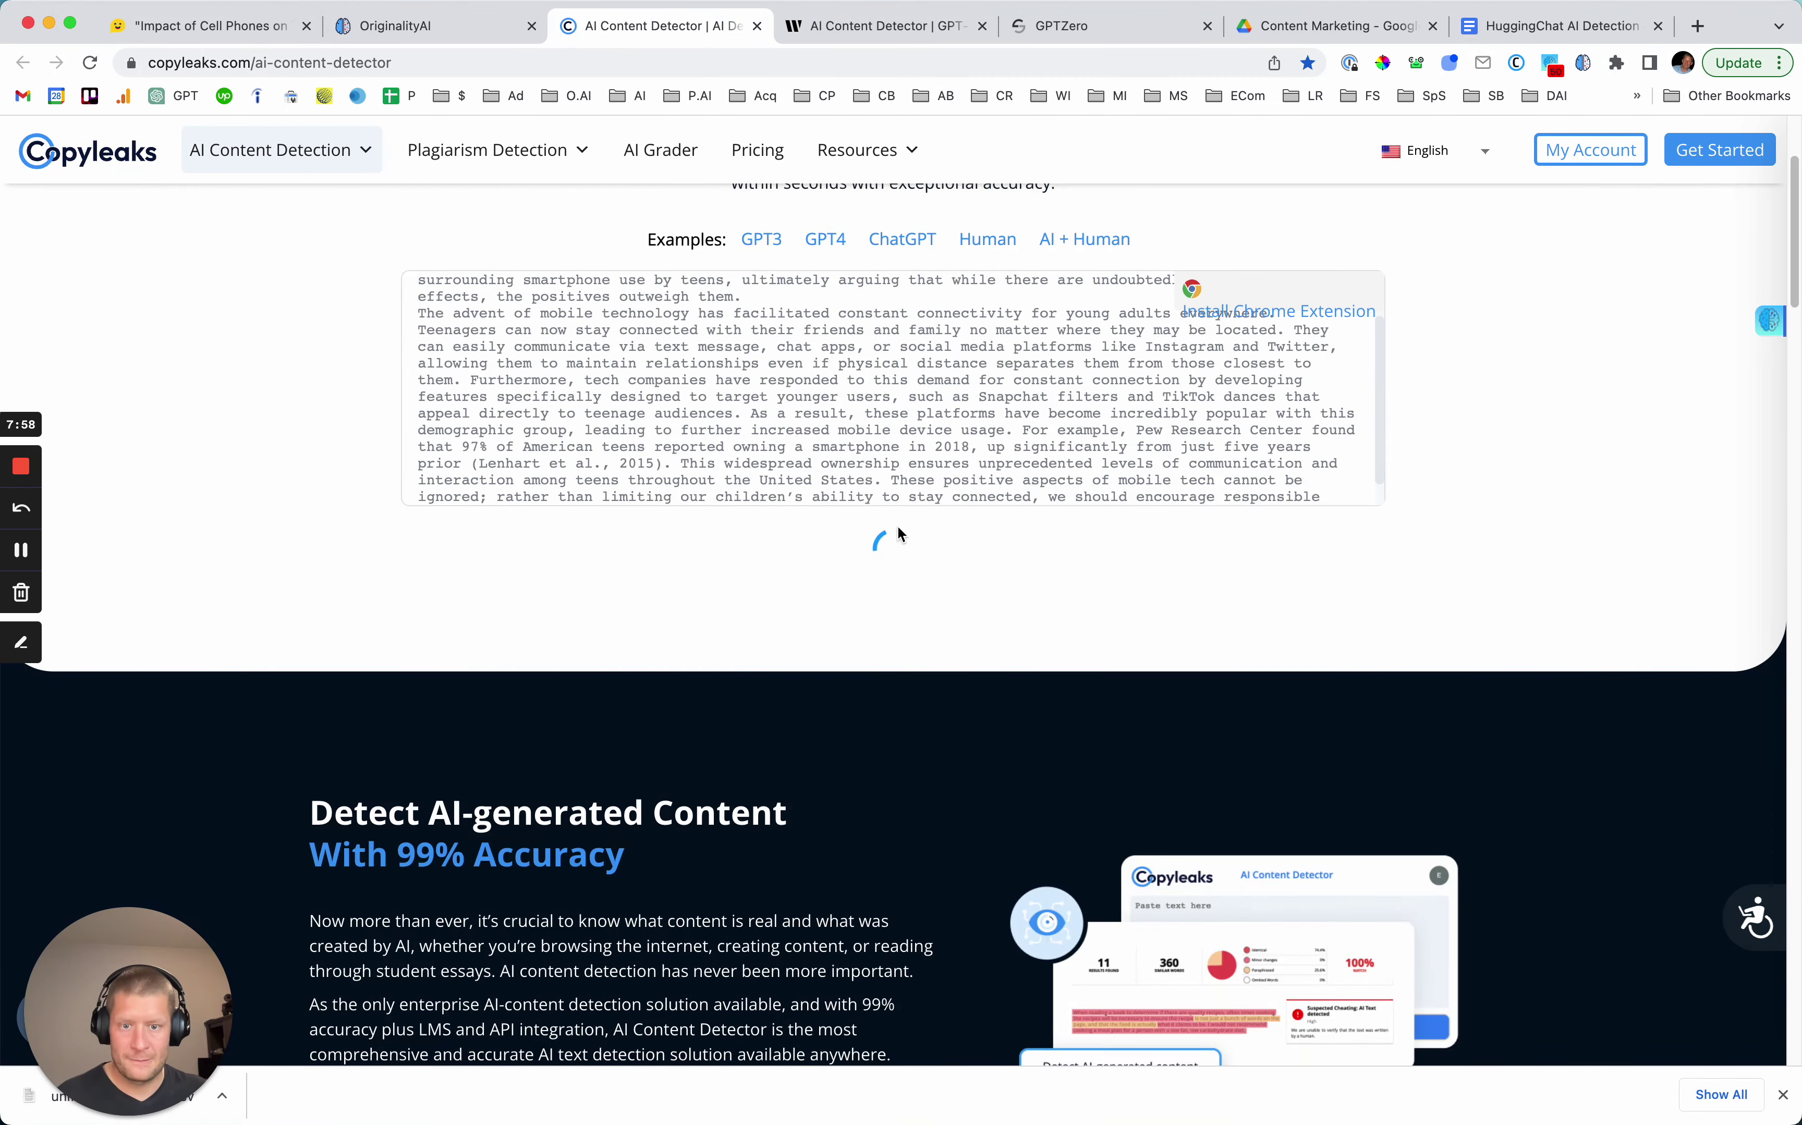
{"action": "scroll", "coordinate": [1060, 517], "scroll_direction": "up", "scroll_amount": 3}
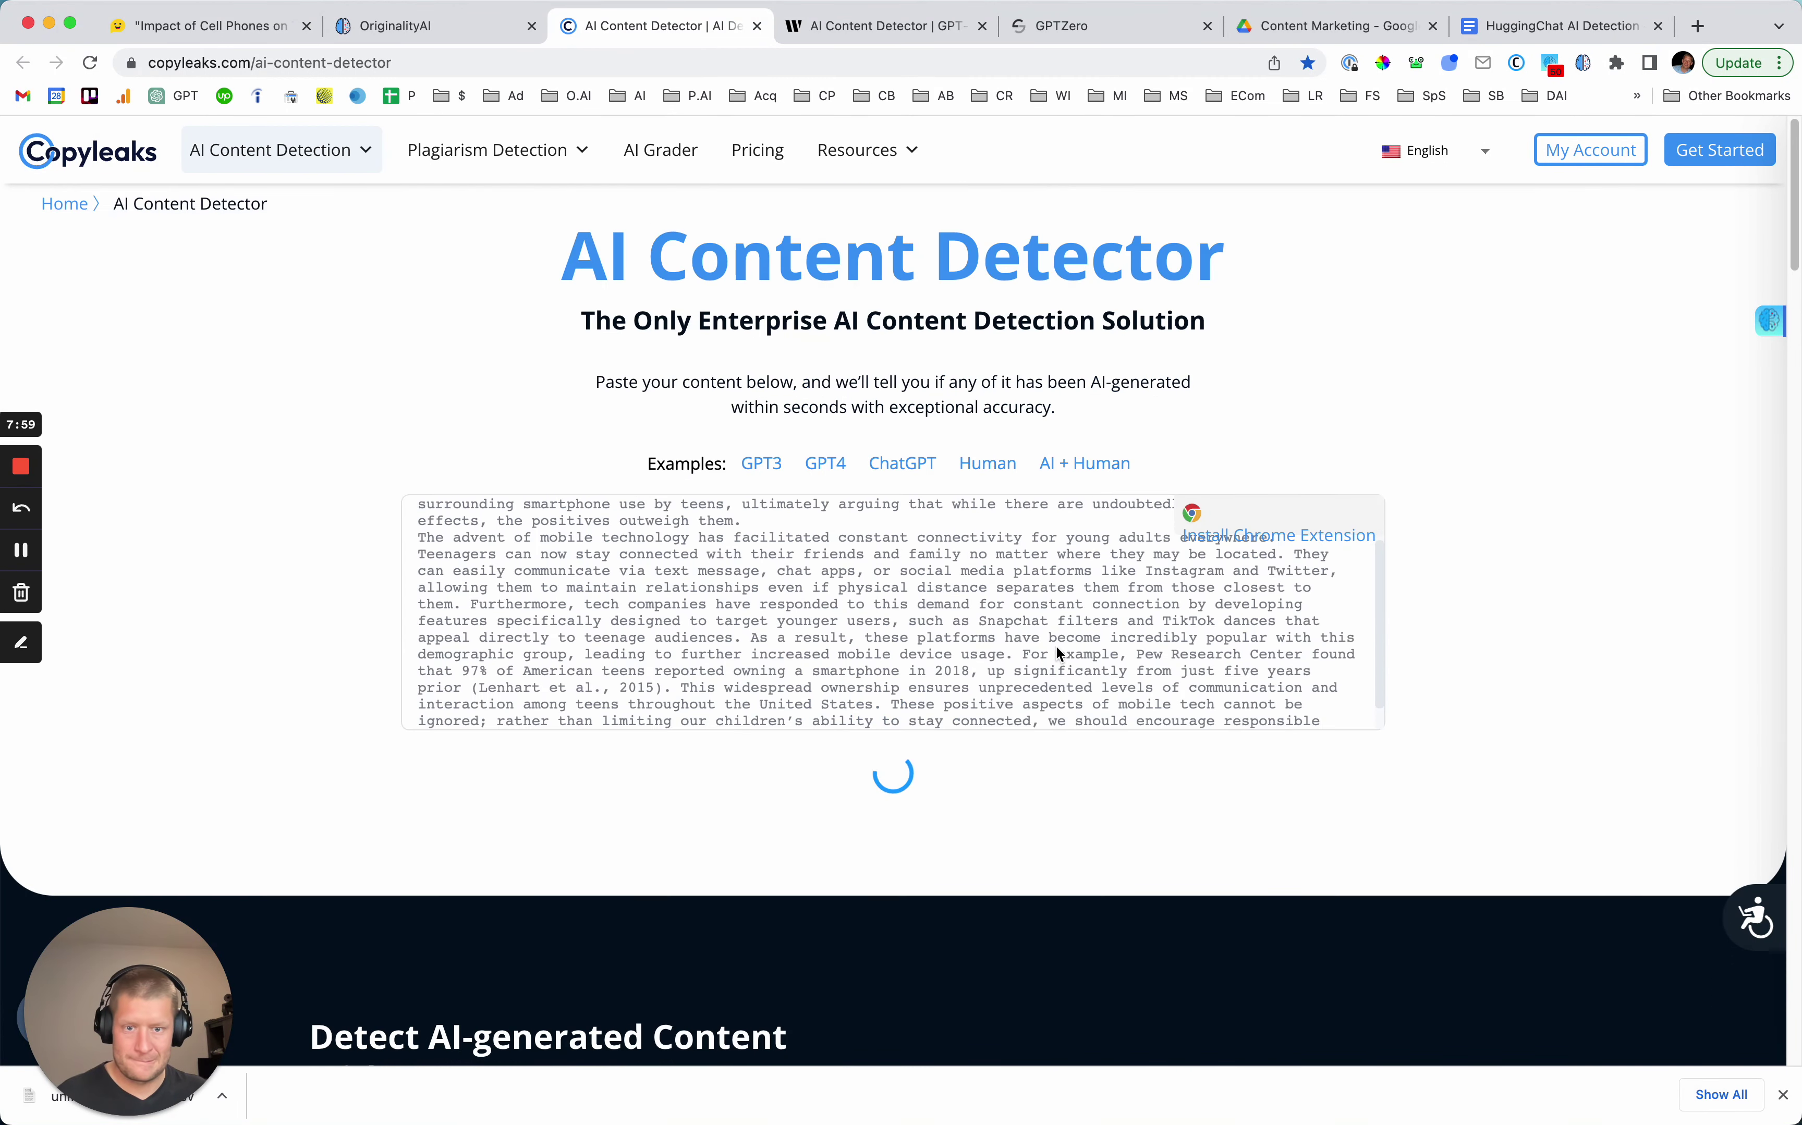
In Writer's AI Content Detector, replace the text with the copied article, delete everything after "mobile device usa" and analyze it.
{"action": "left_click", "coordinate": [866, 30]}
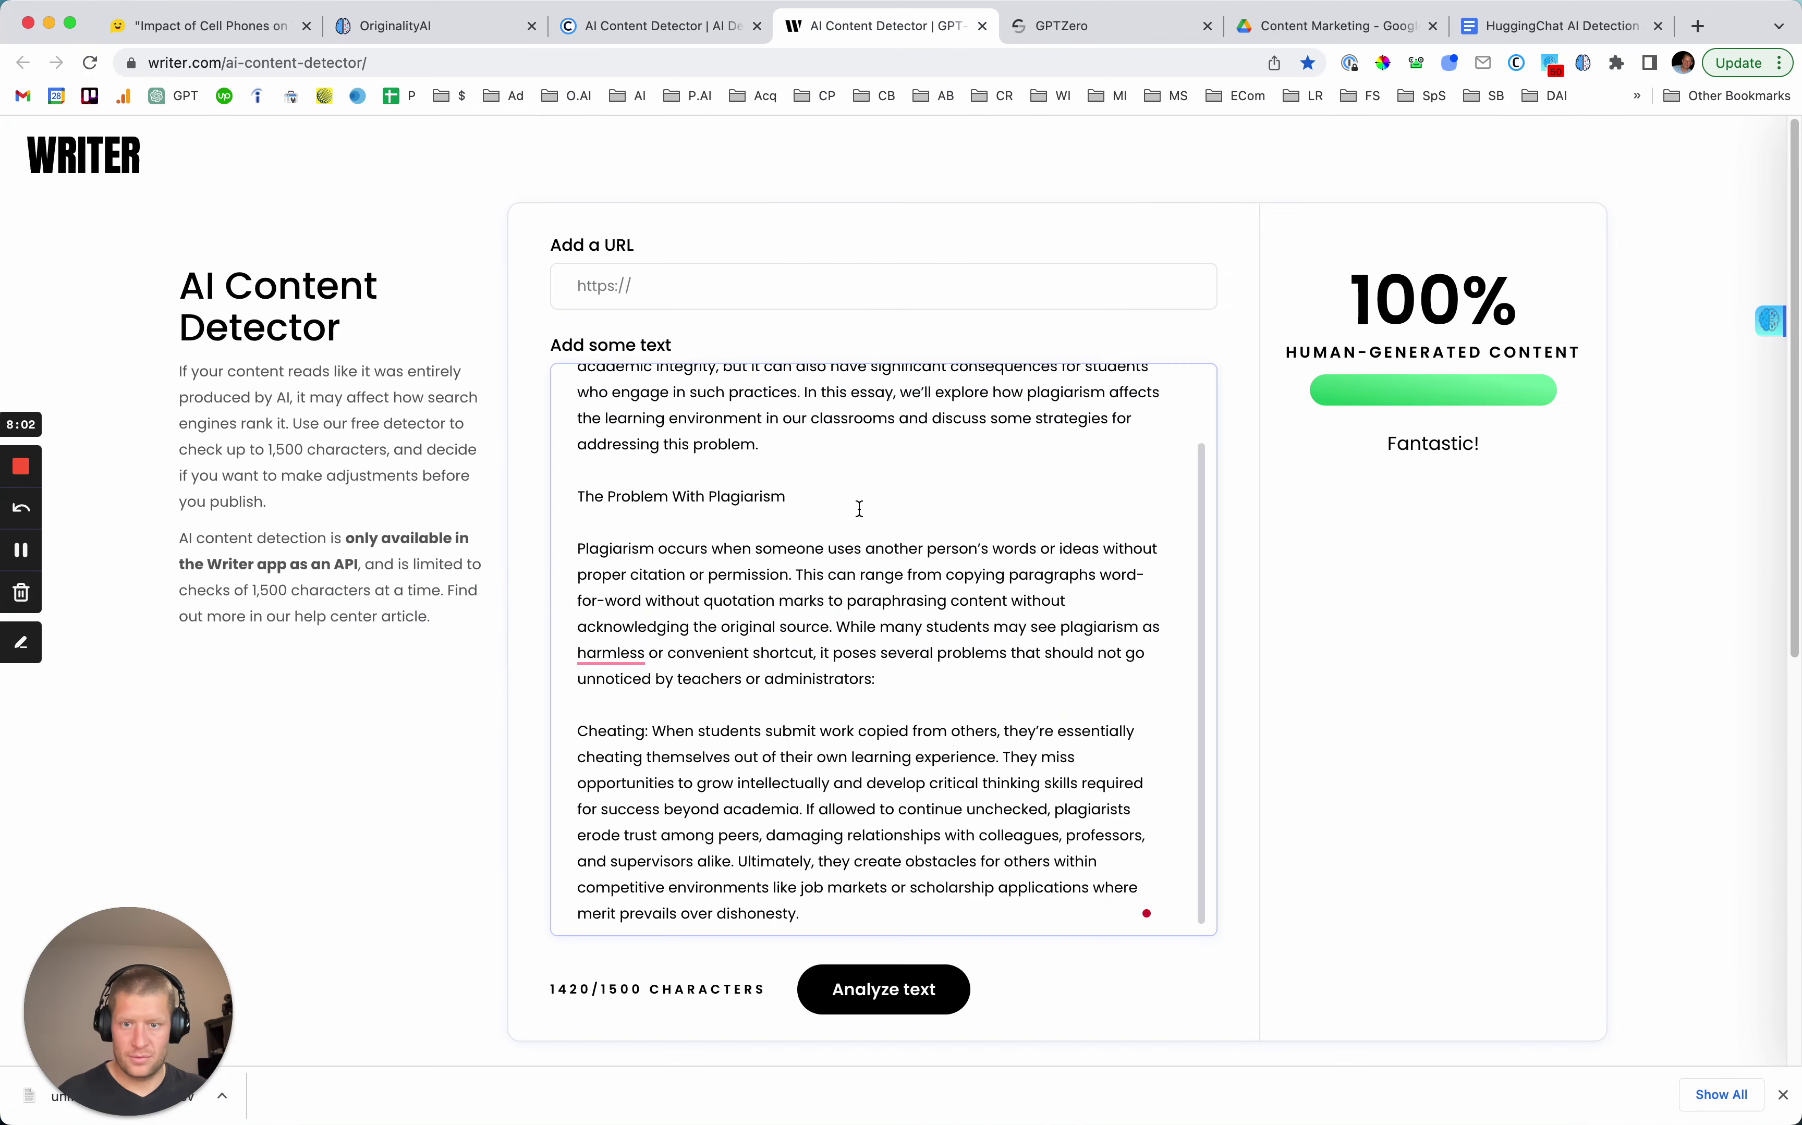
{"action": "left_click_drag", "start_coordinate": [898, 951], "coordinate": [599, 724]}
{"action": "key", "text": "super+a"}
{"action": "key", "text": "BackSpace"}
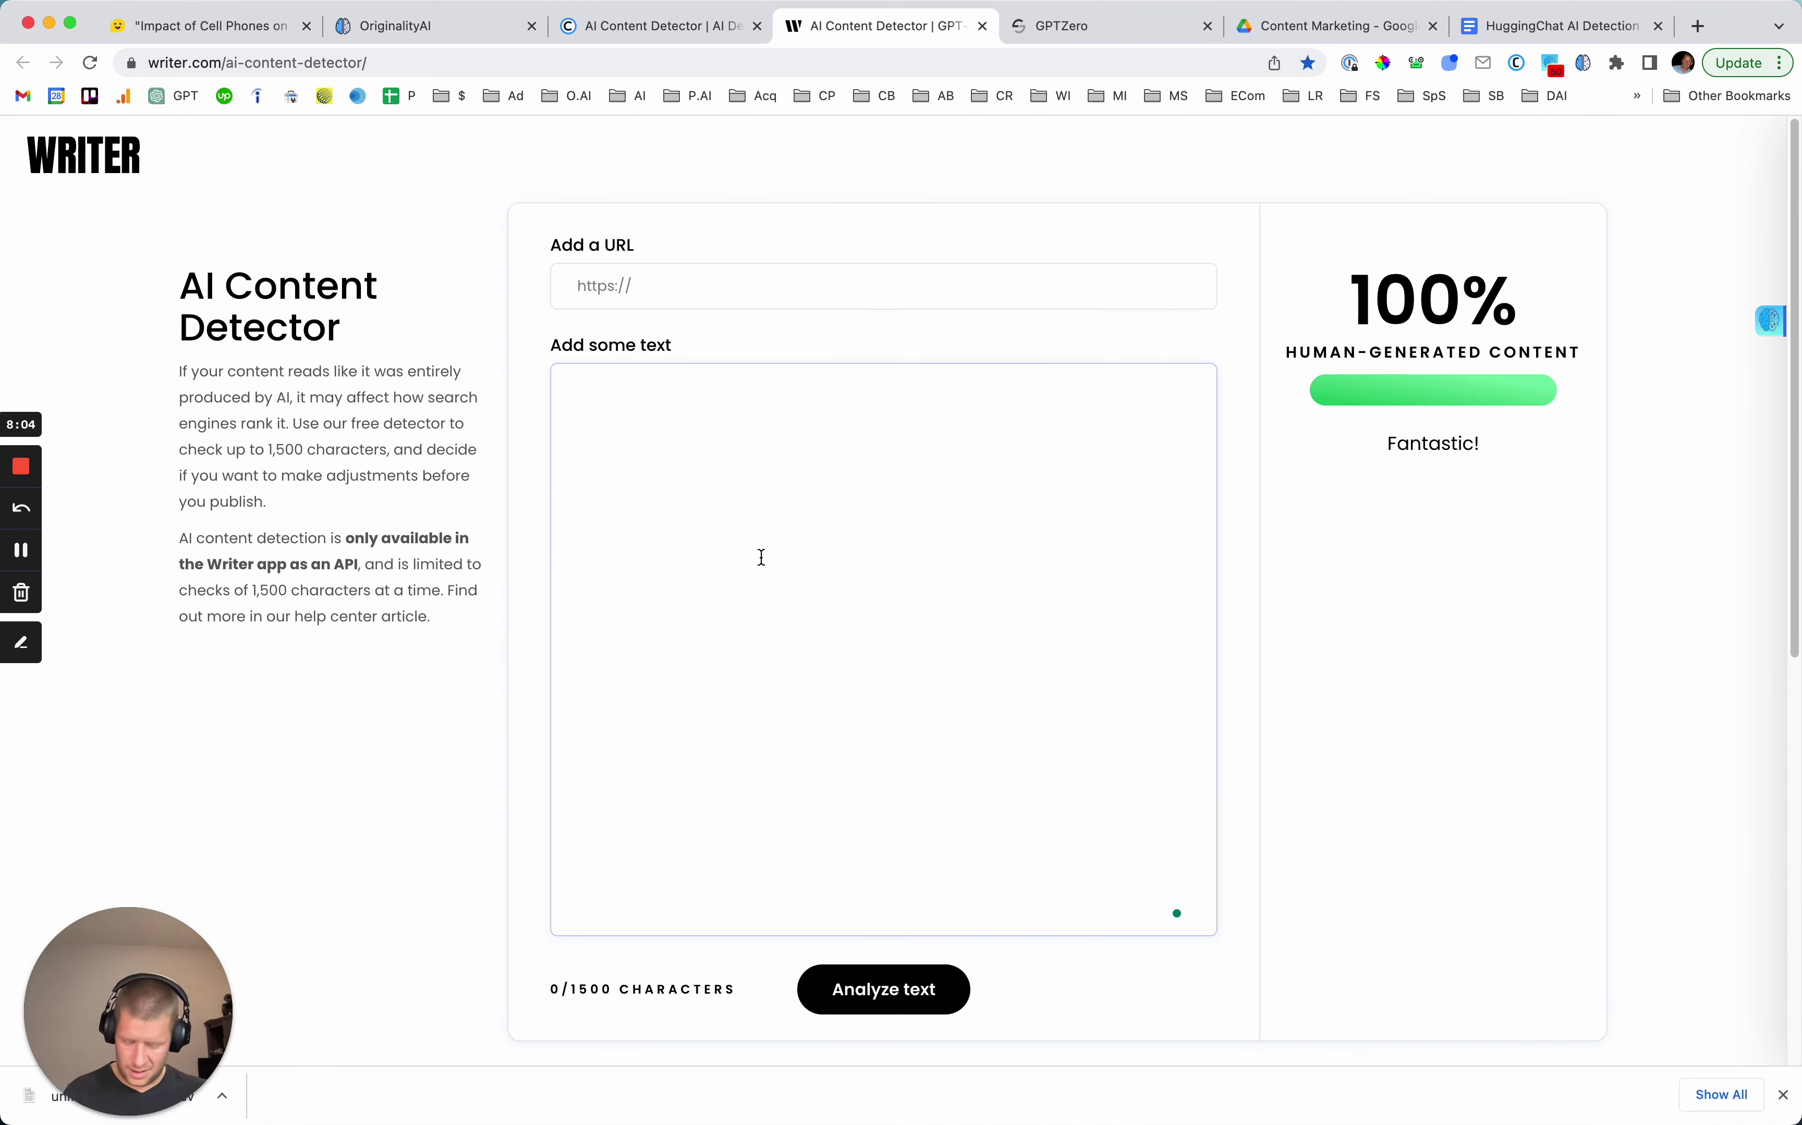
{"action": "key", "text": "super+v"}
{"action": "left_click", "coordinate": [1073, 752], "text": "shift"}
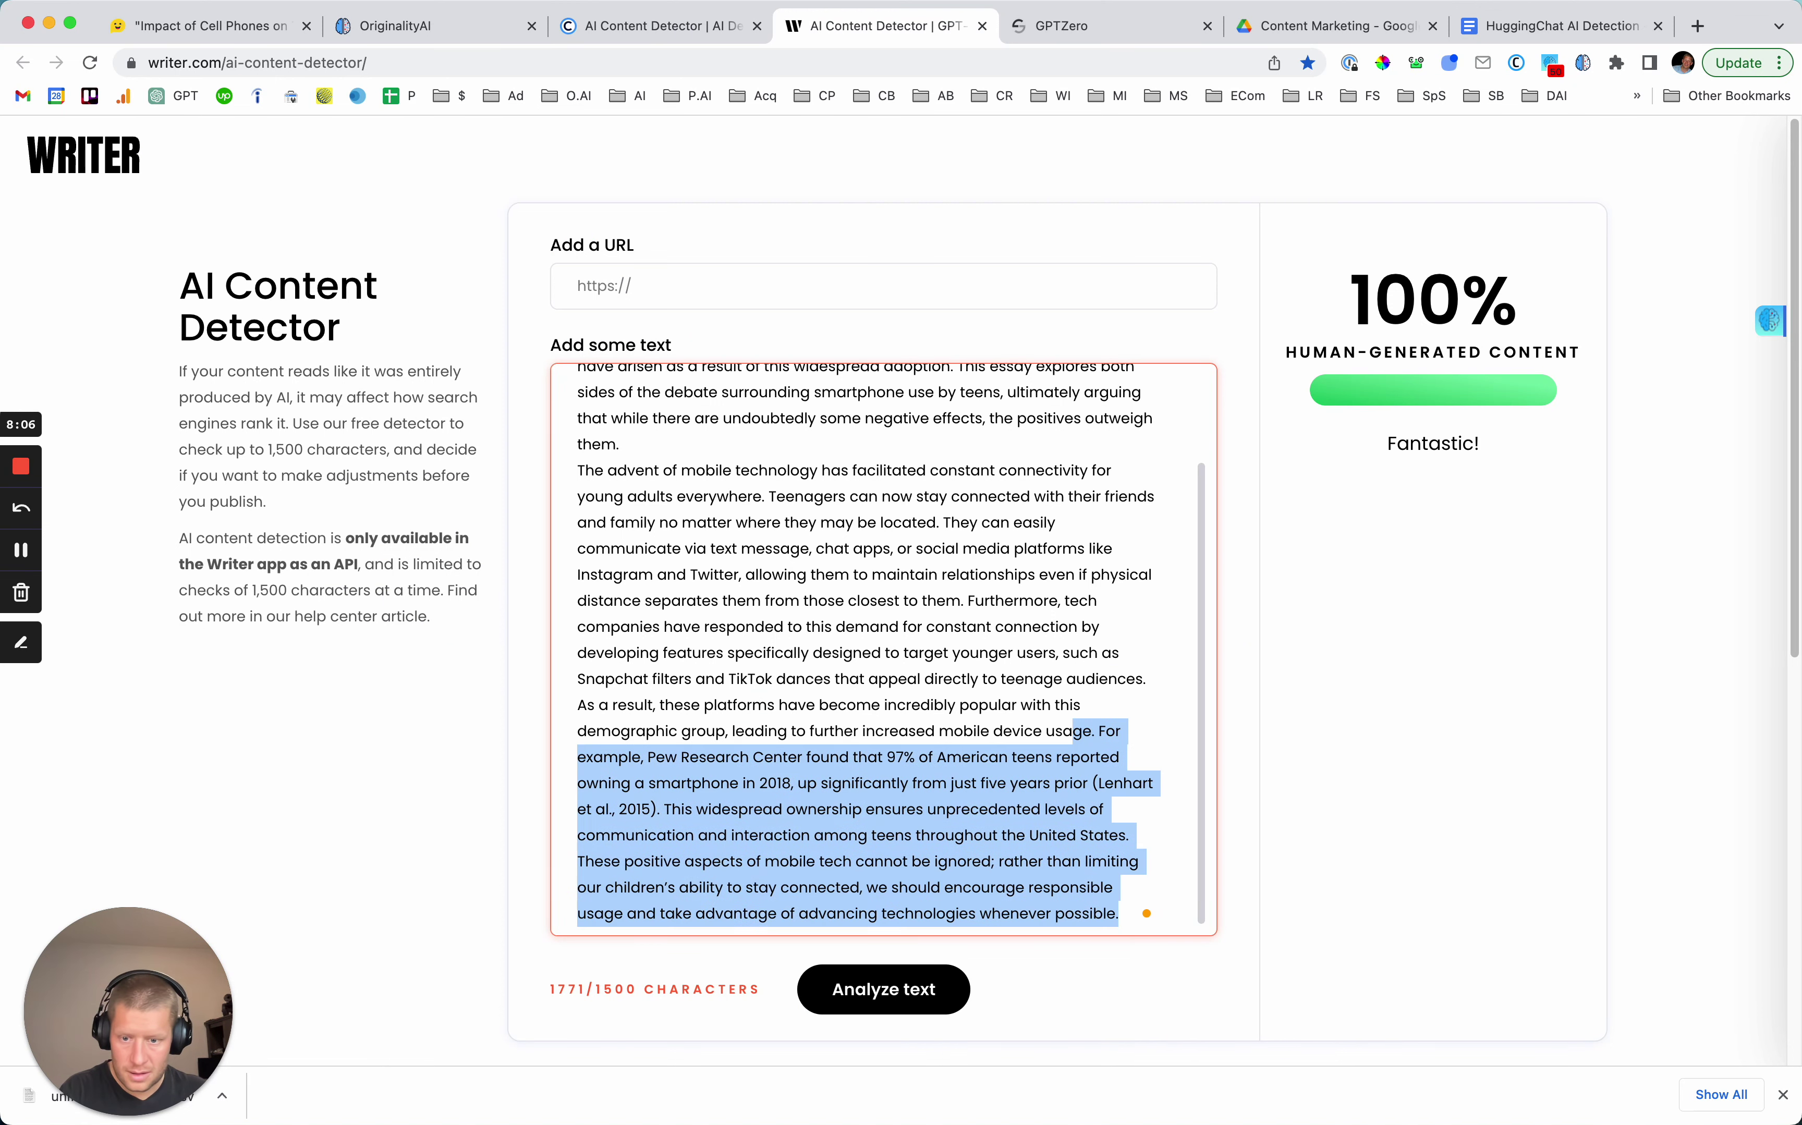
{"action": "key", "text": "BackSpace"}
{"action": "left_click", "coordinate": [892, 979]}
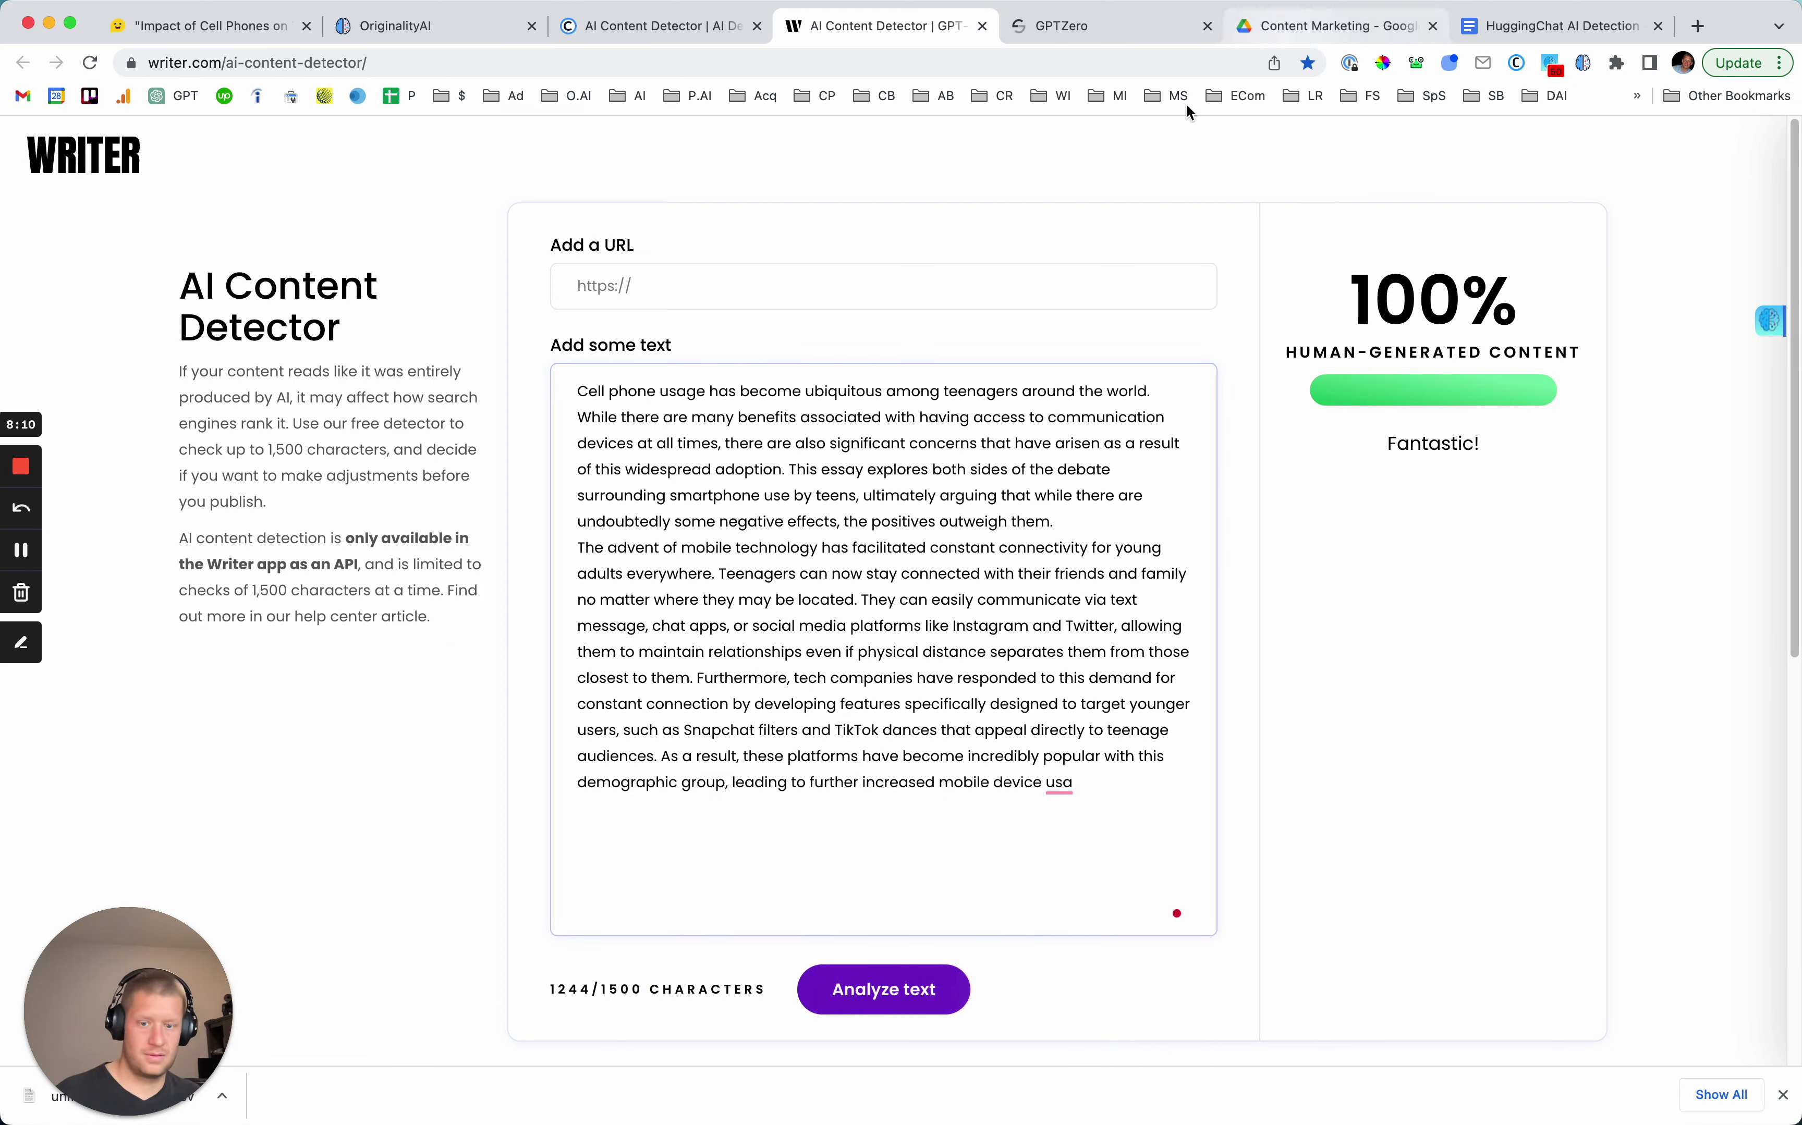
Return to the HuggingChat AI Detection document and enter 0% under Writer.com in the fifth AI row.
{"action": "left_click", "coordinate": [1554, 25]}
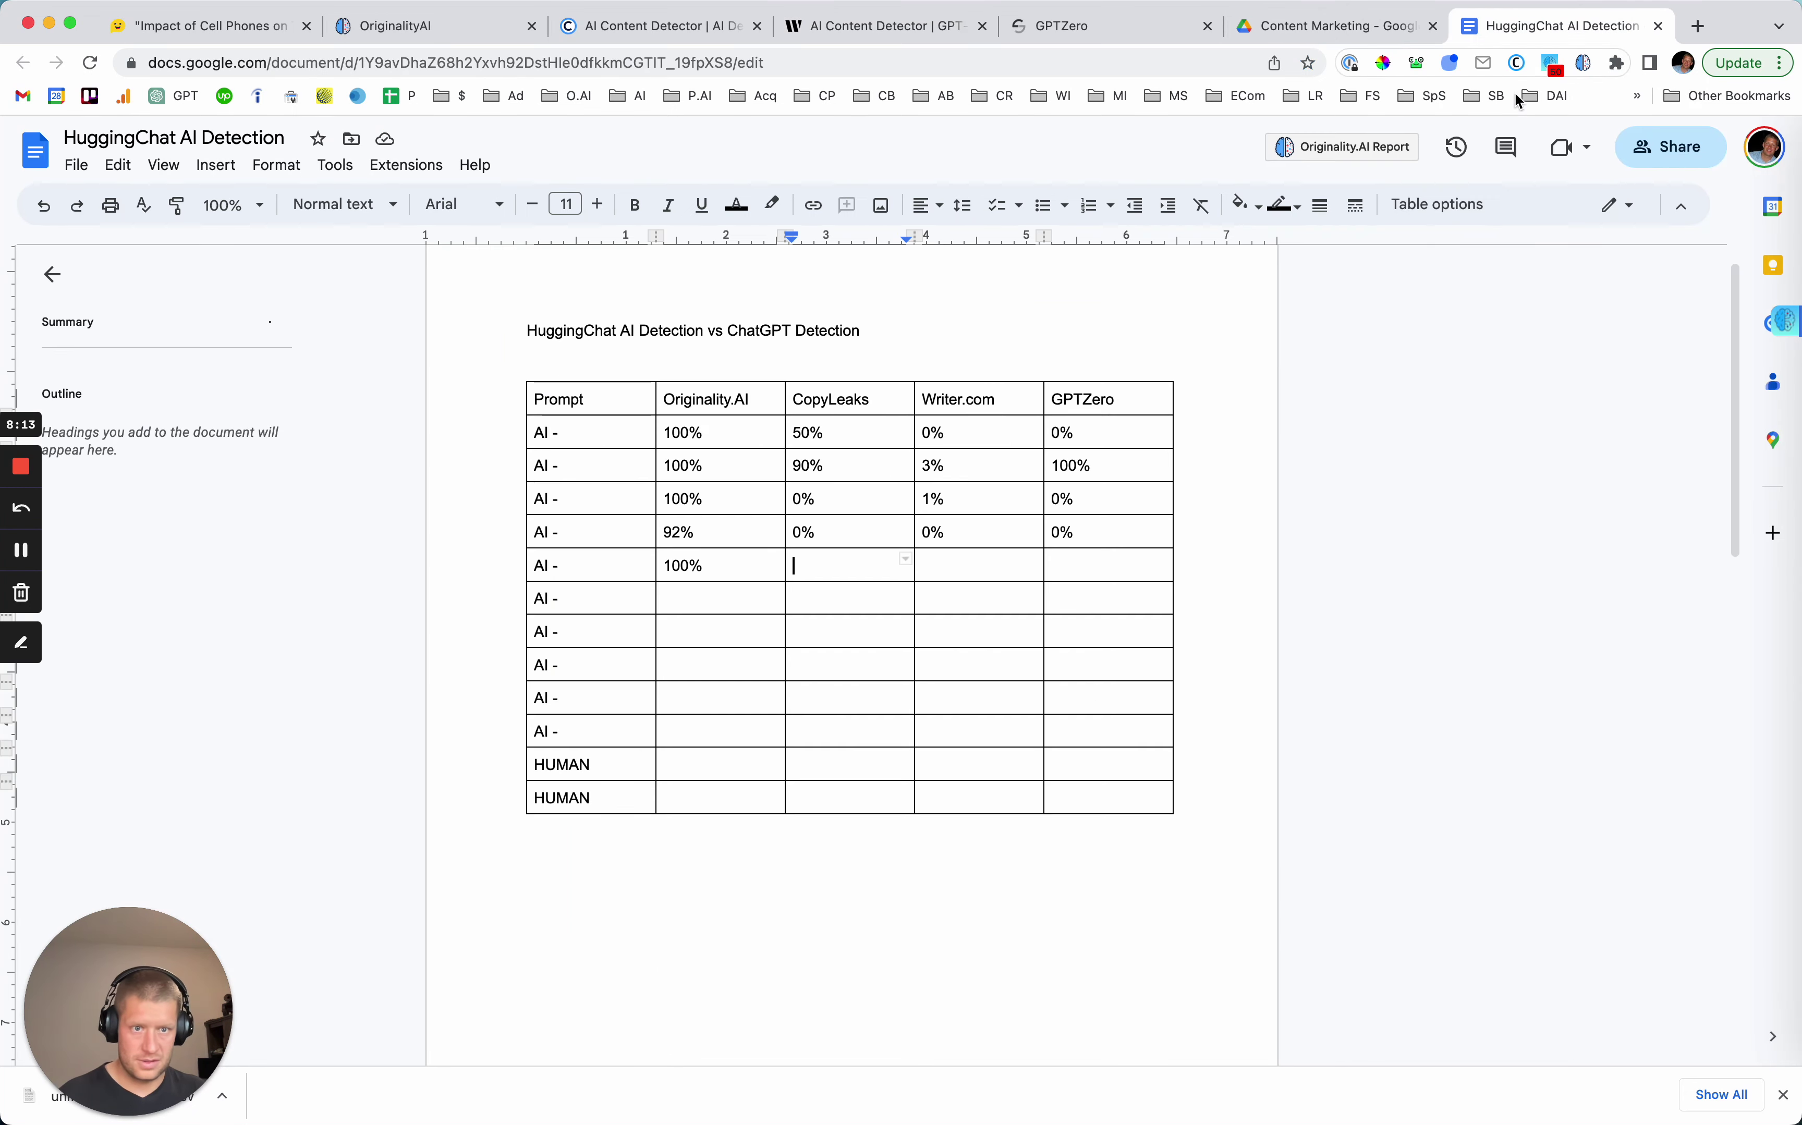
{"action": "left_click", "coordinate": [946, 570]}
{"action": "type", "text": "0%"}
{"action": "key", "text": "Tab"}
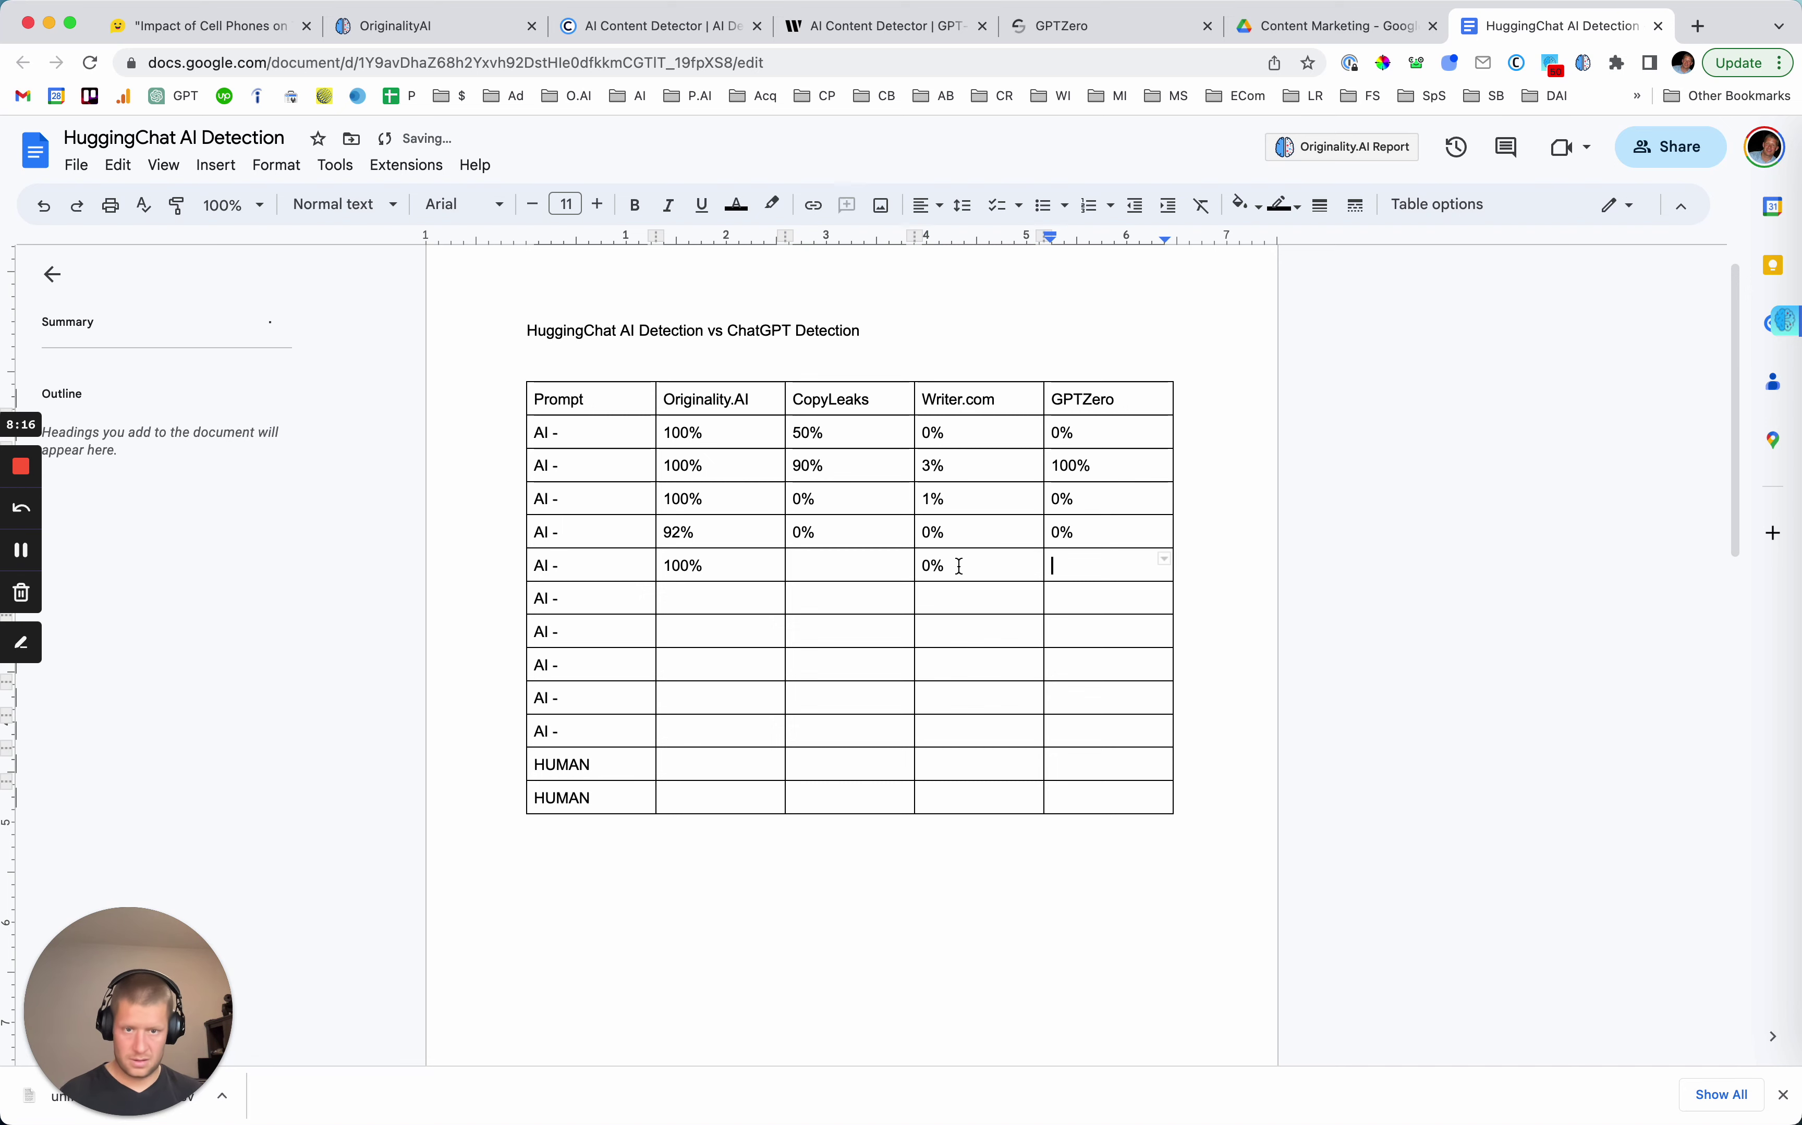
Switch to GPTZero, replace the plagiarism text with the copied cell phone article and get its results.
{"action": "left_click", "coordinate": [1082, 26]}
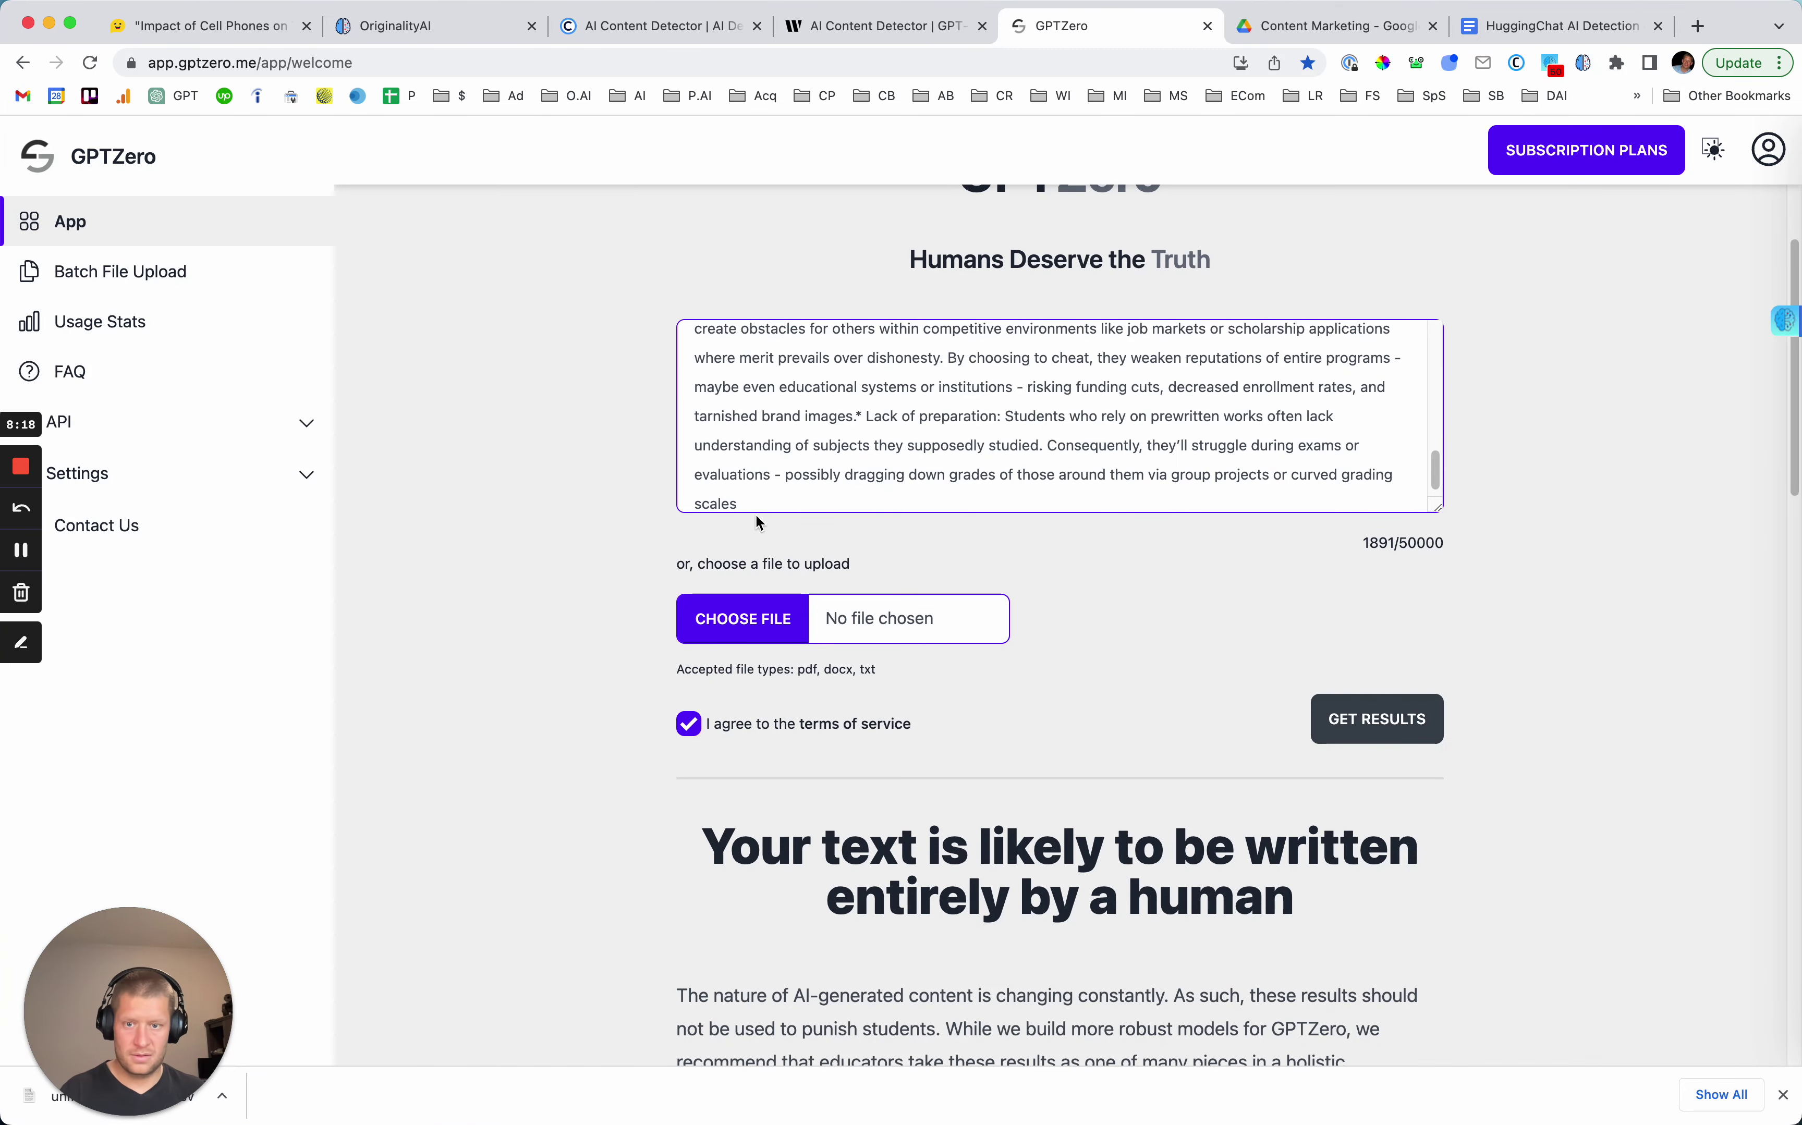
{"action": "key", "text": "super+a"}
{"action": "key", "text": "BackSpace"}
{"action": "key", "text": "super+v"}
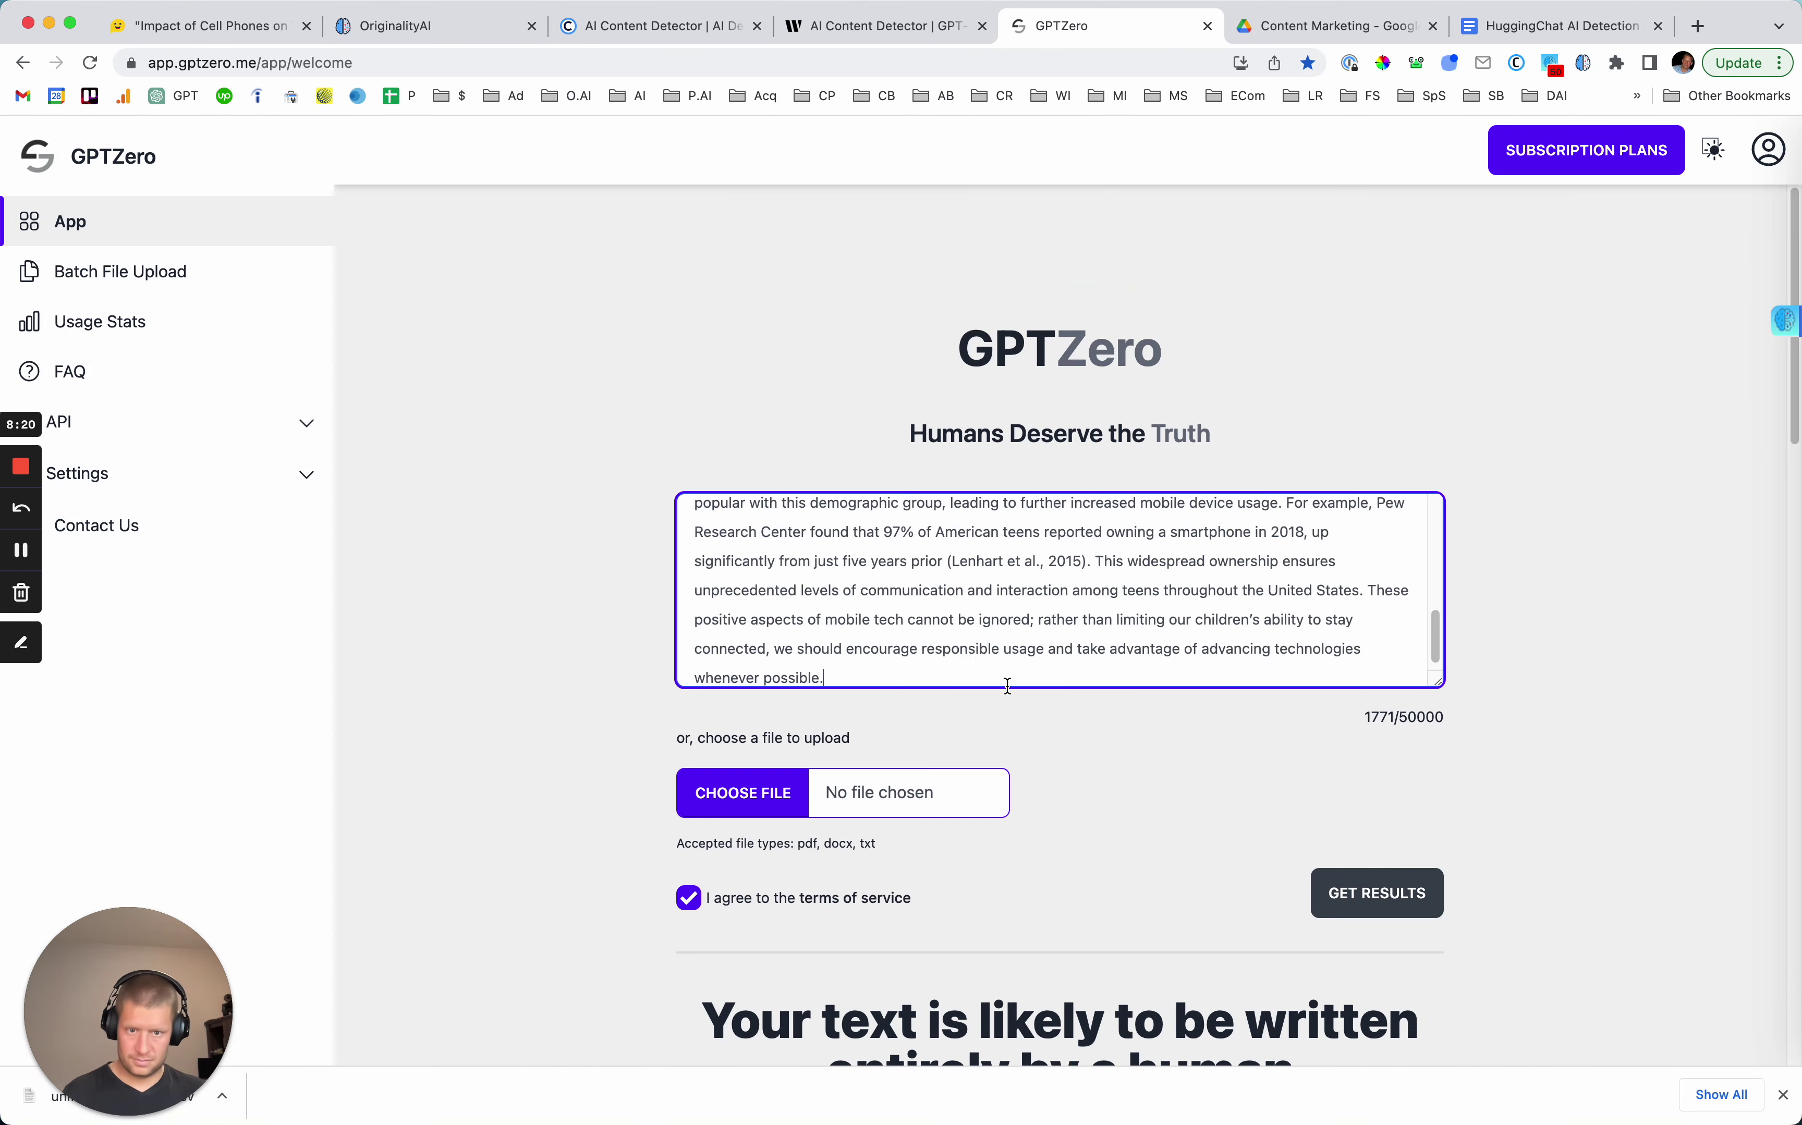
{"action": "left_click", "coordinate": [1377, 903]}
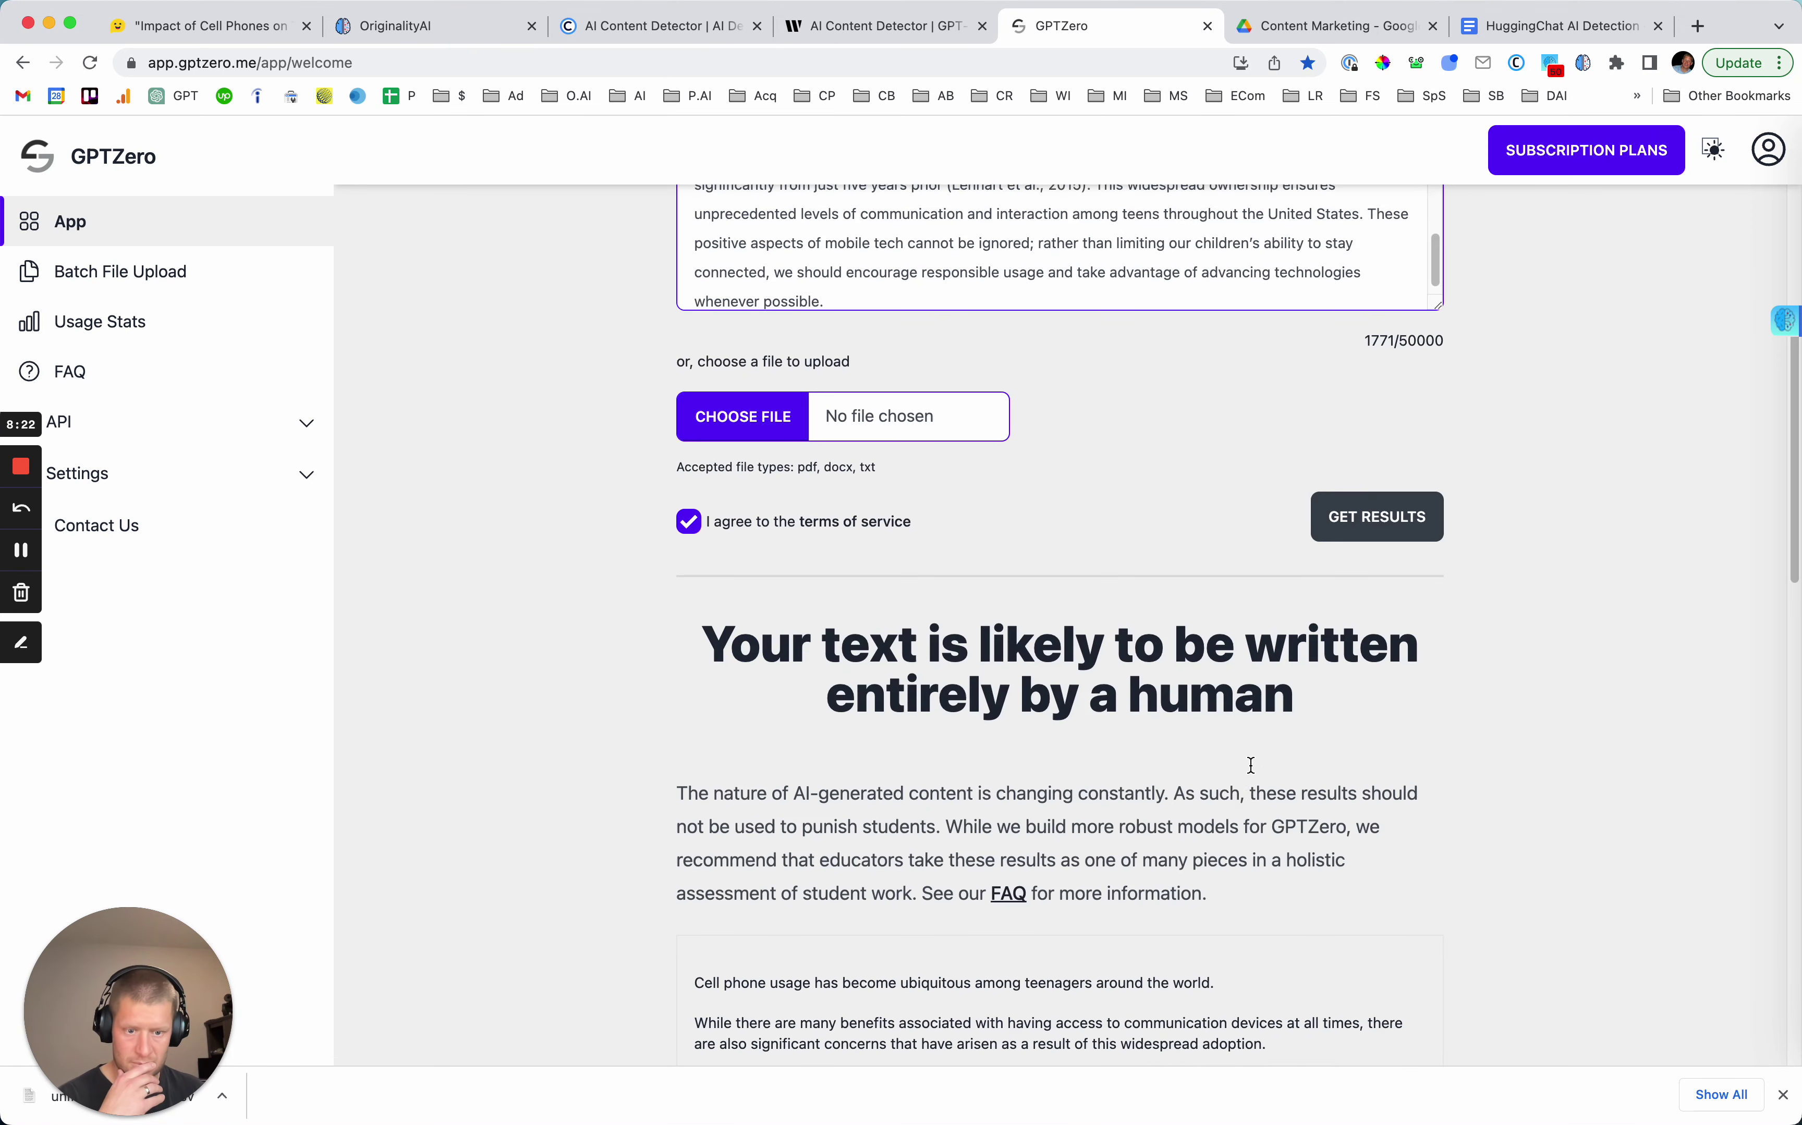
{"action": "scroll", "coordinate": [953, 476], "scroll_direction": "up", "scroll_amount": 5}
Reload the GPTZero page and check the copied cell phone article again from an empty text box.
{"action": "left_click", "coordinate": [522, 54]}
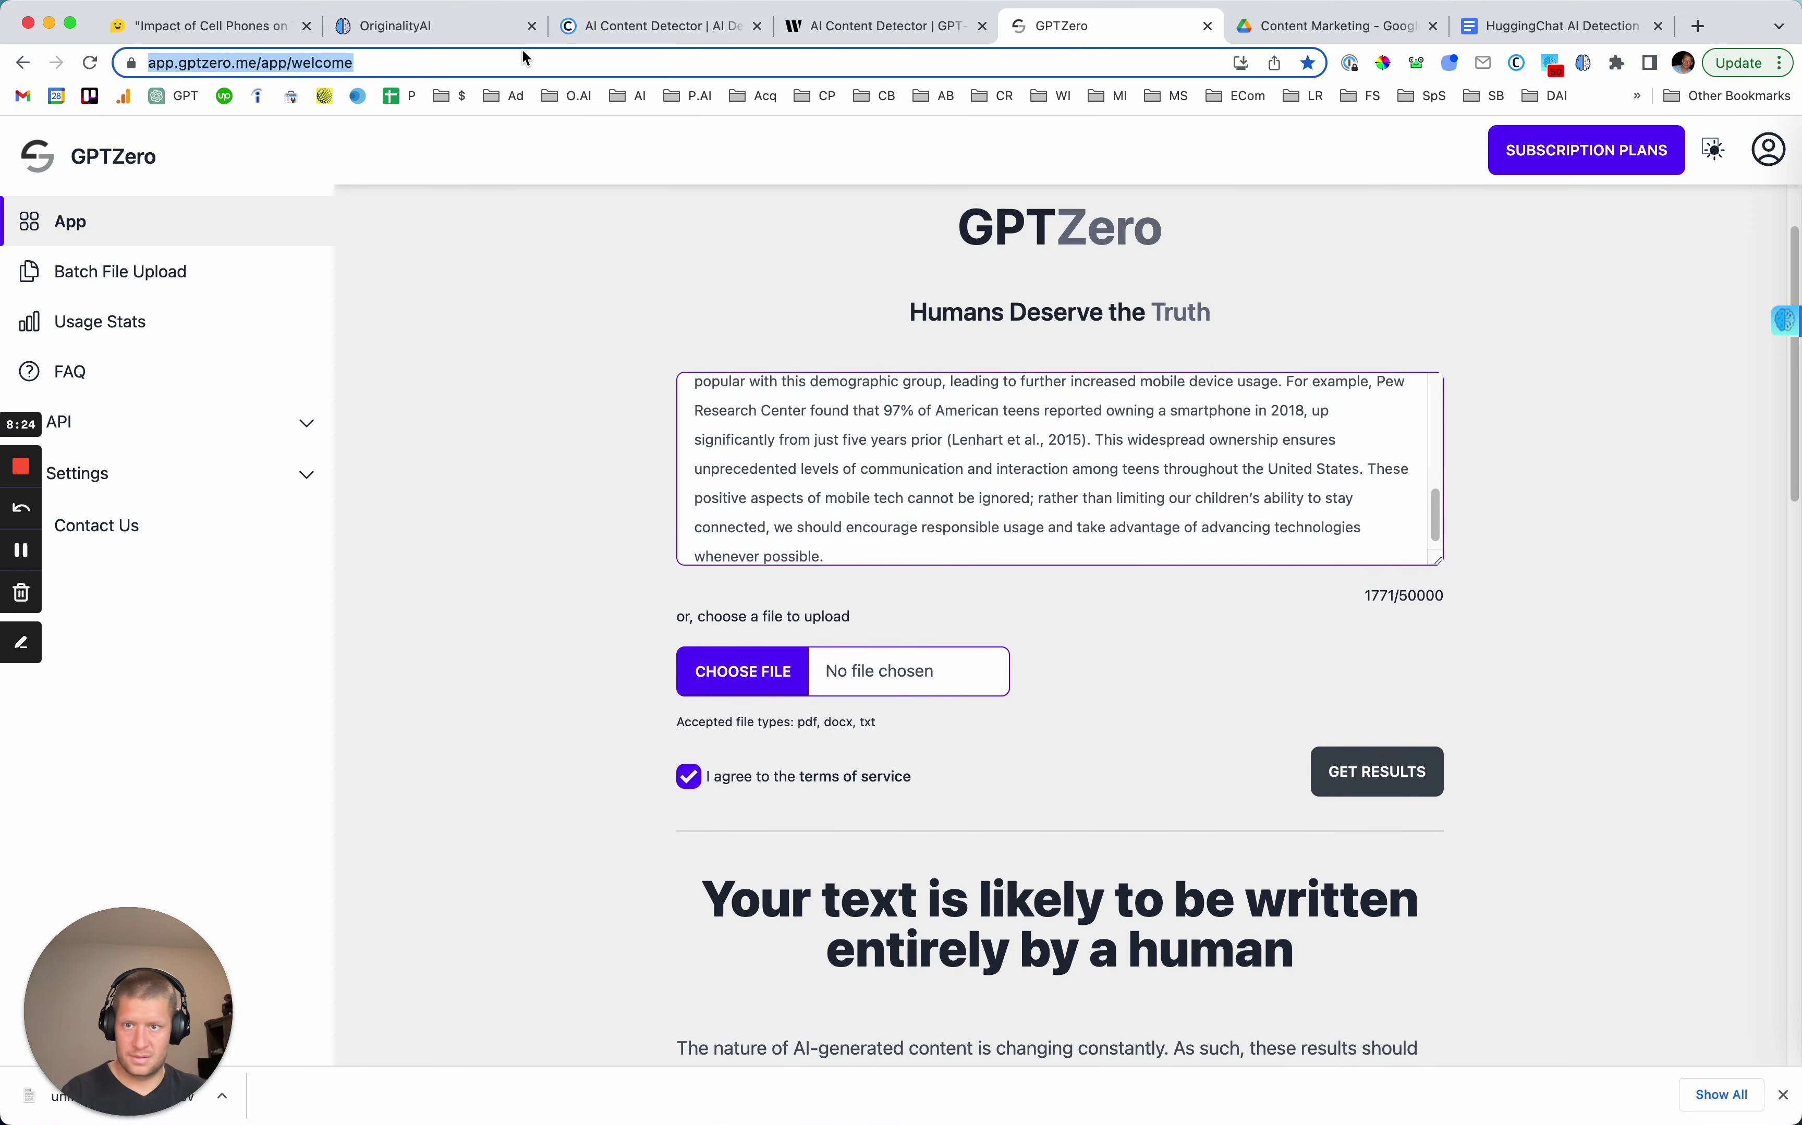
{"action": "key", "text": "Return"}
{"action": "left_click", "coordinate": [809, 543]}
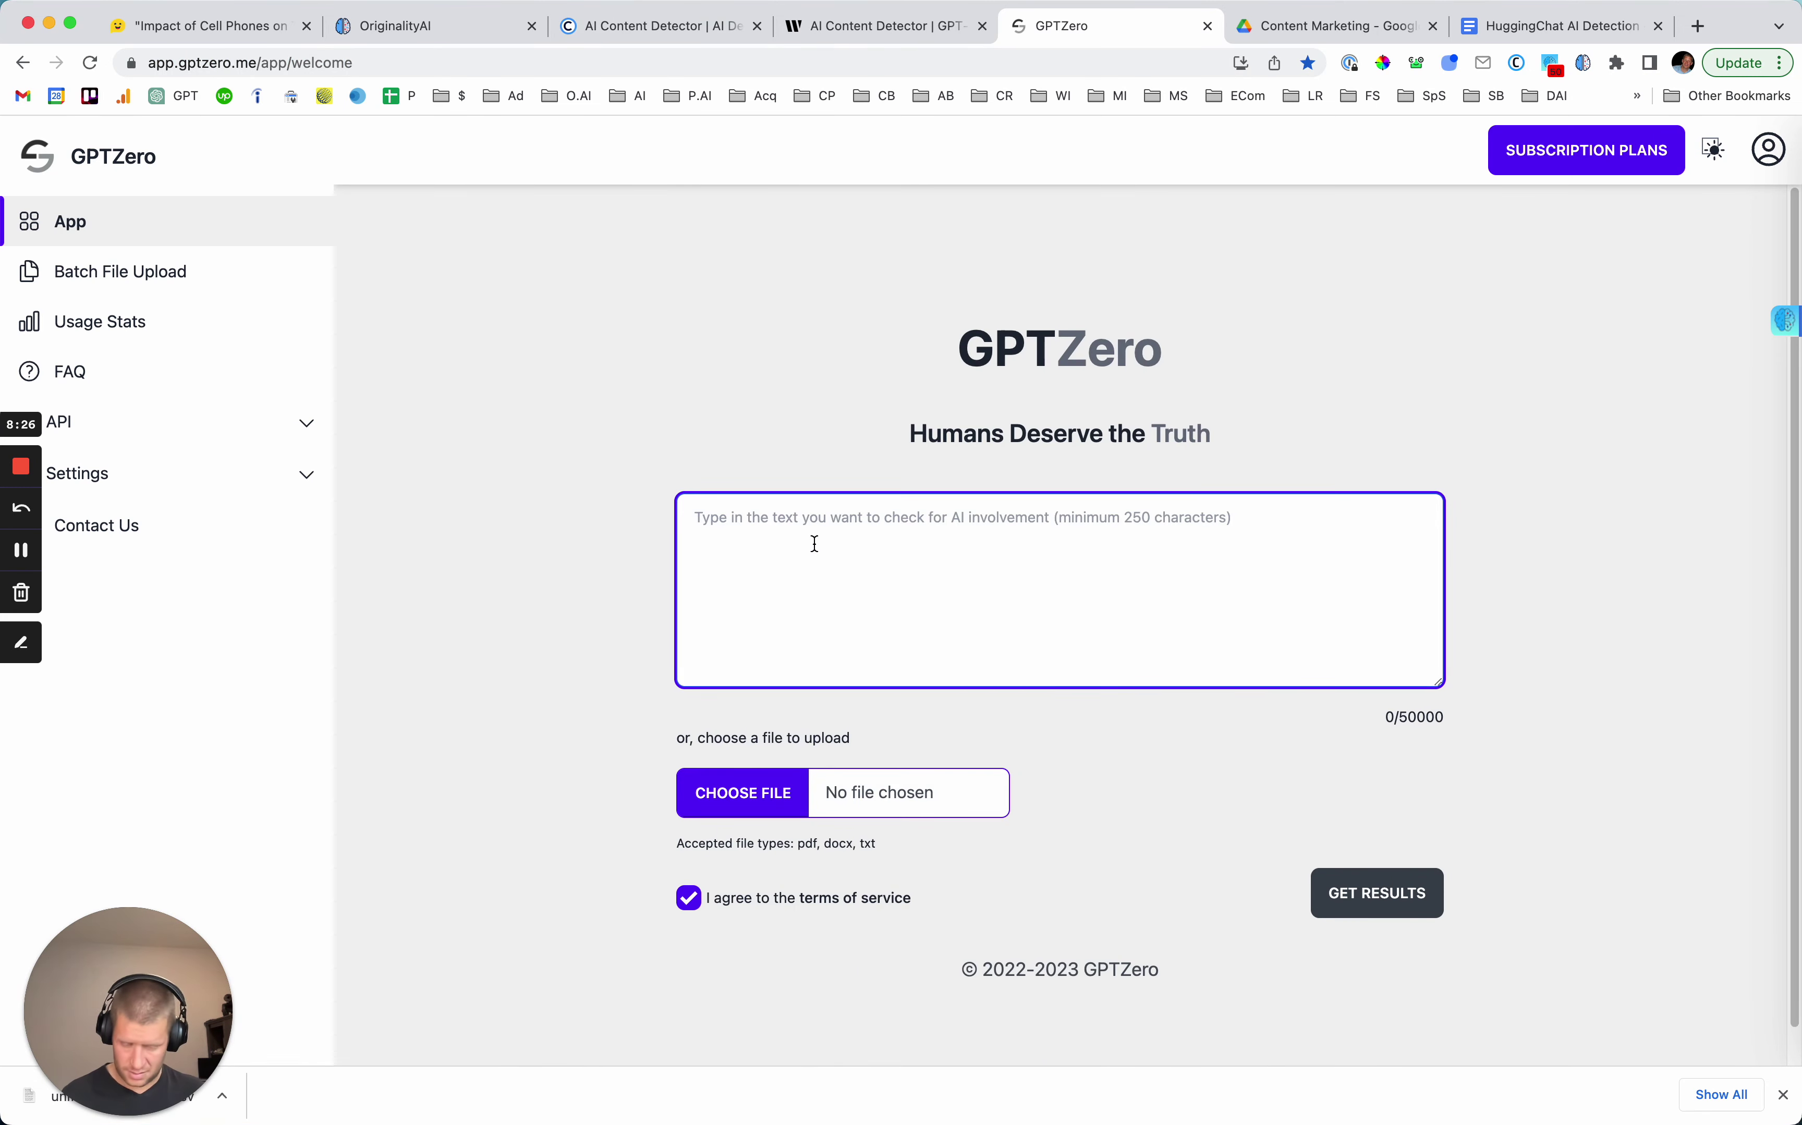
{"action": "key", "text": "super+v"}
{"action": "left_click", "coordinate": [1376, 892]}
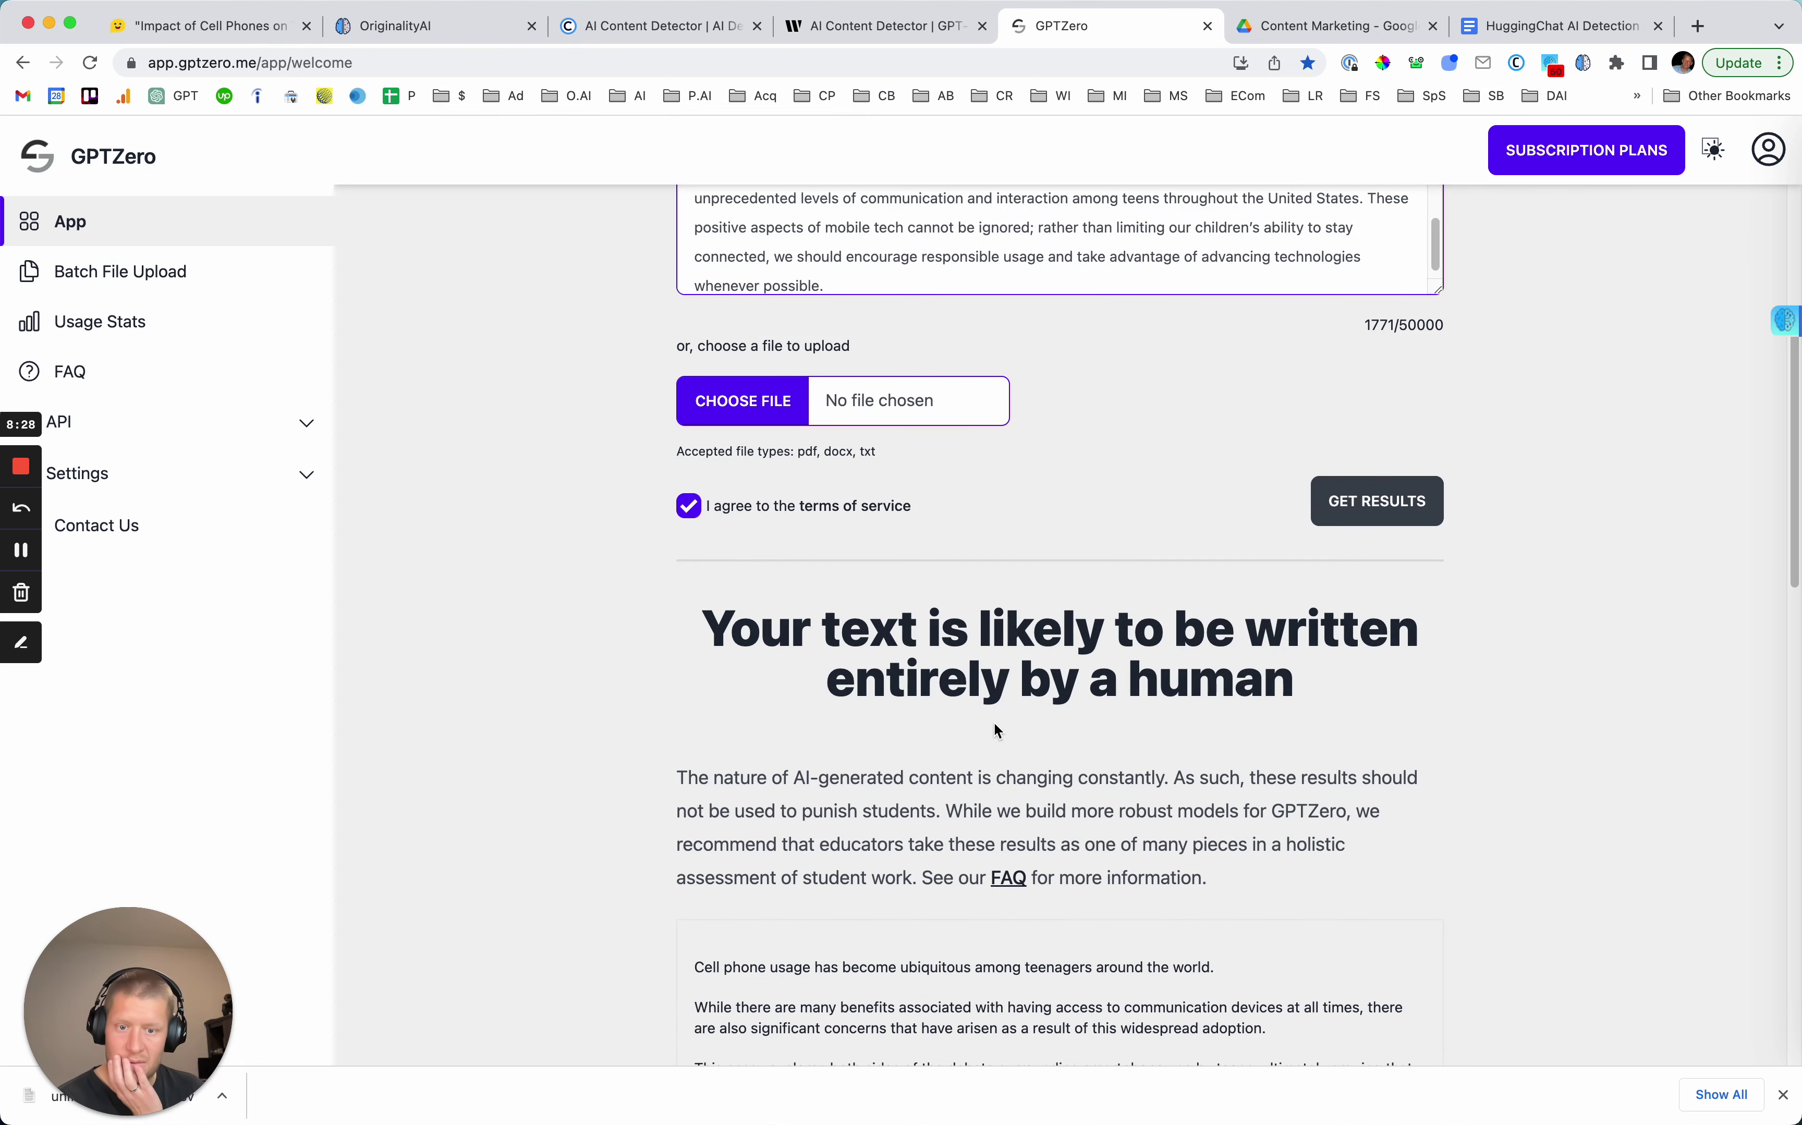
Return to the HuggingChat AI Detection document and enter 0% under GPTZero in the fifth AI row.
{"action": "left_click", "coordinate": [1546, 26]}
{"action": "double_click", "coordinate": [1079, 567]}
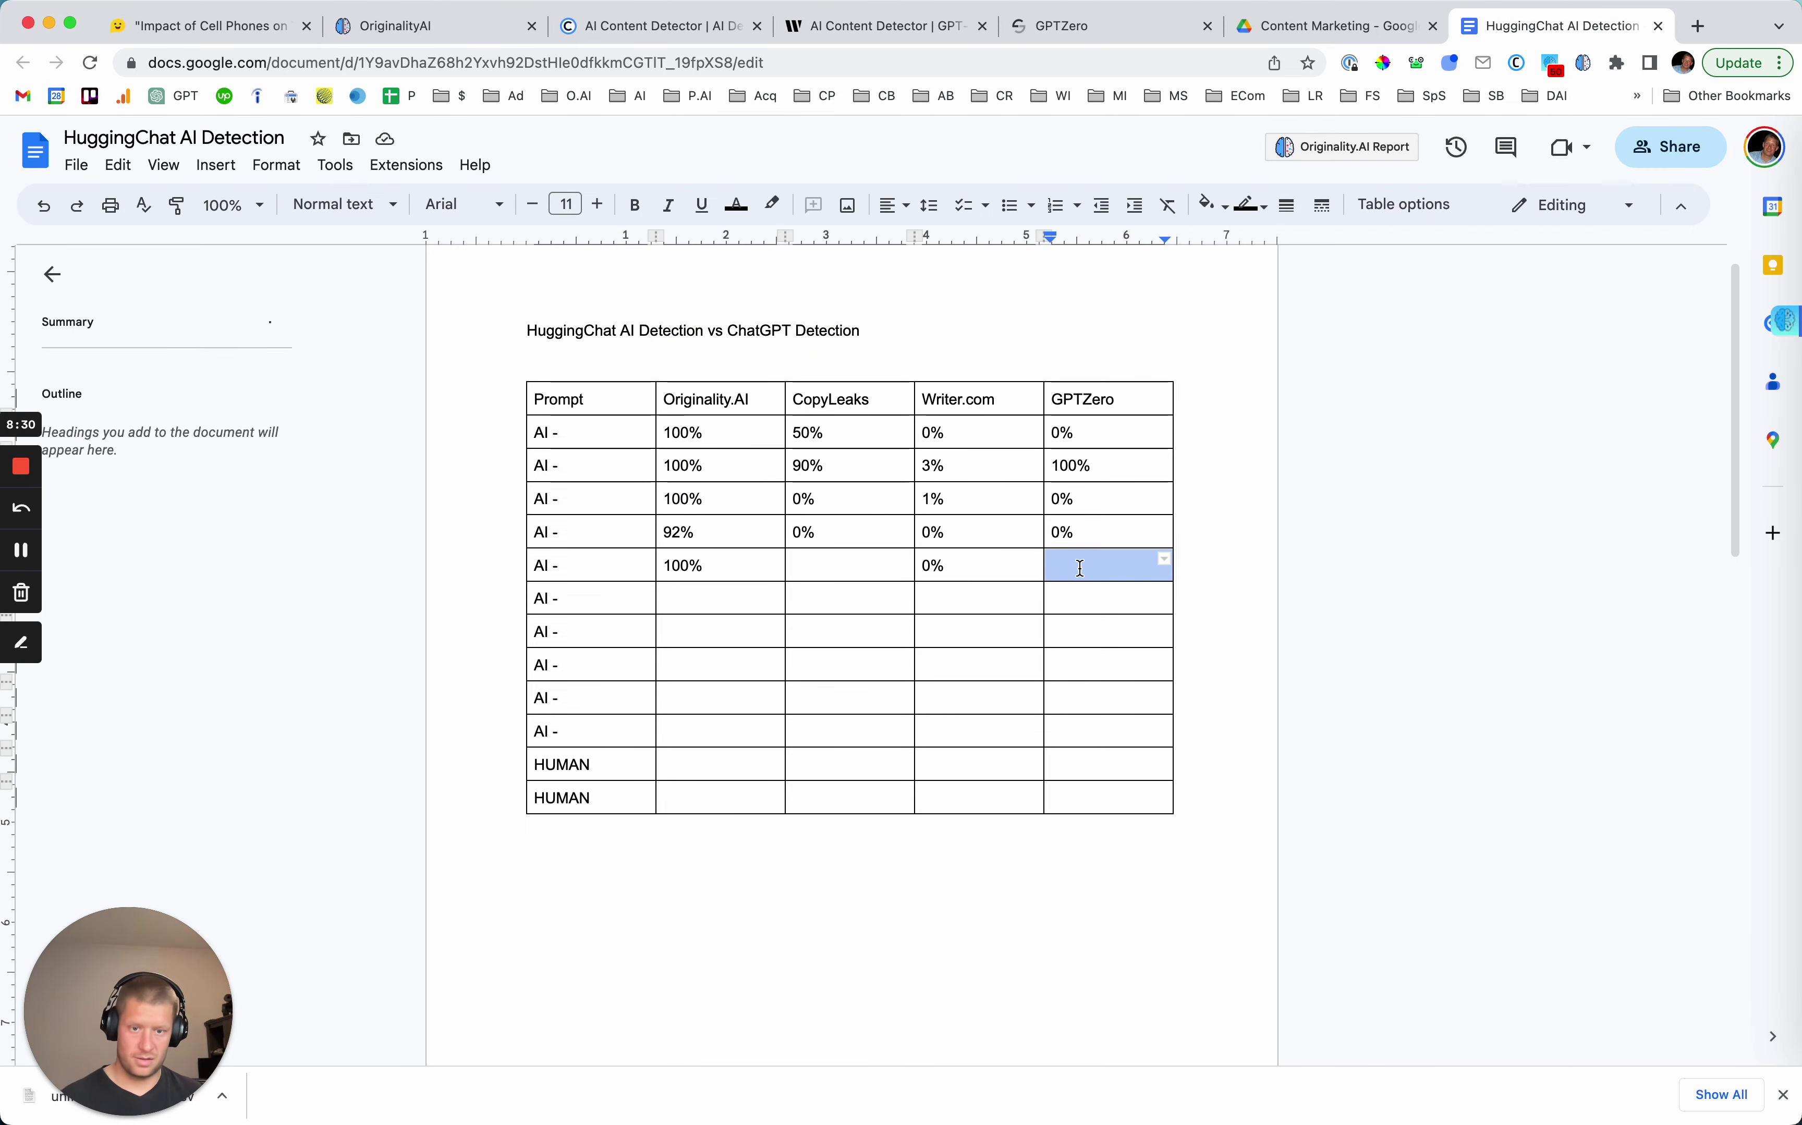
{"action": "type", "text": "."}
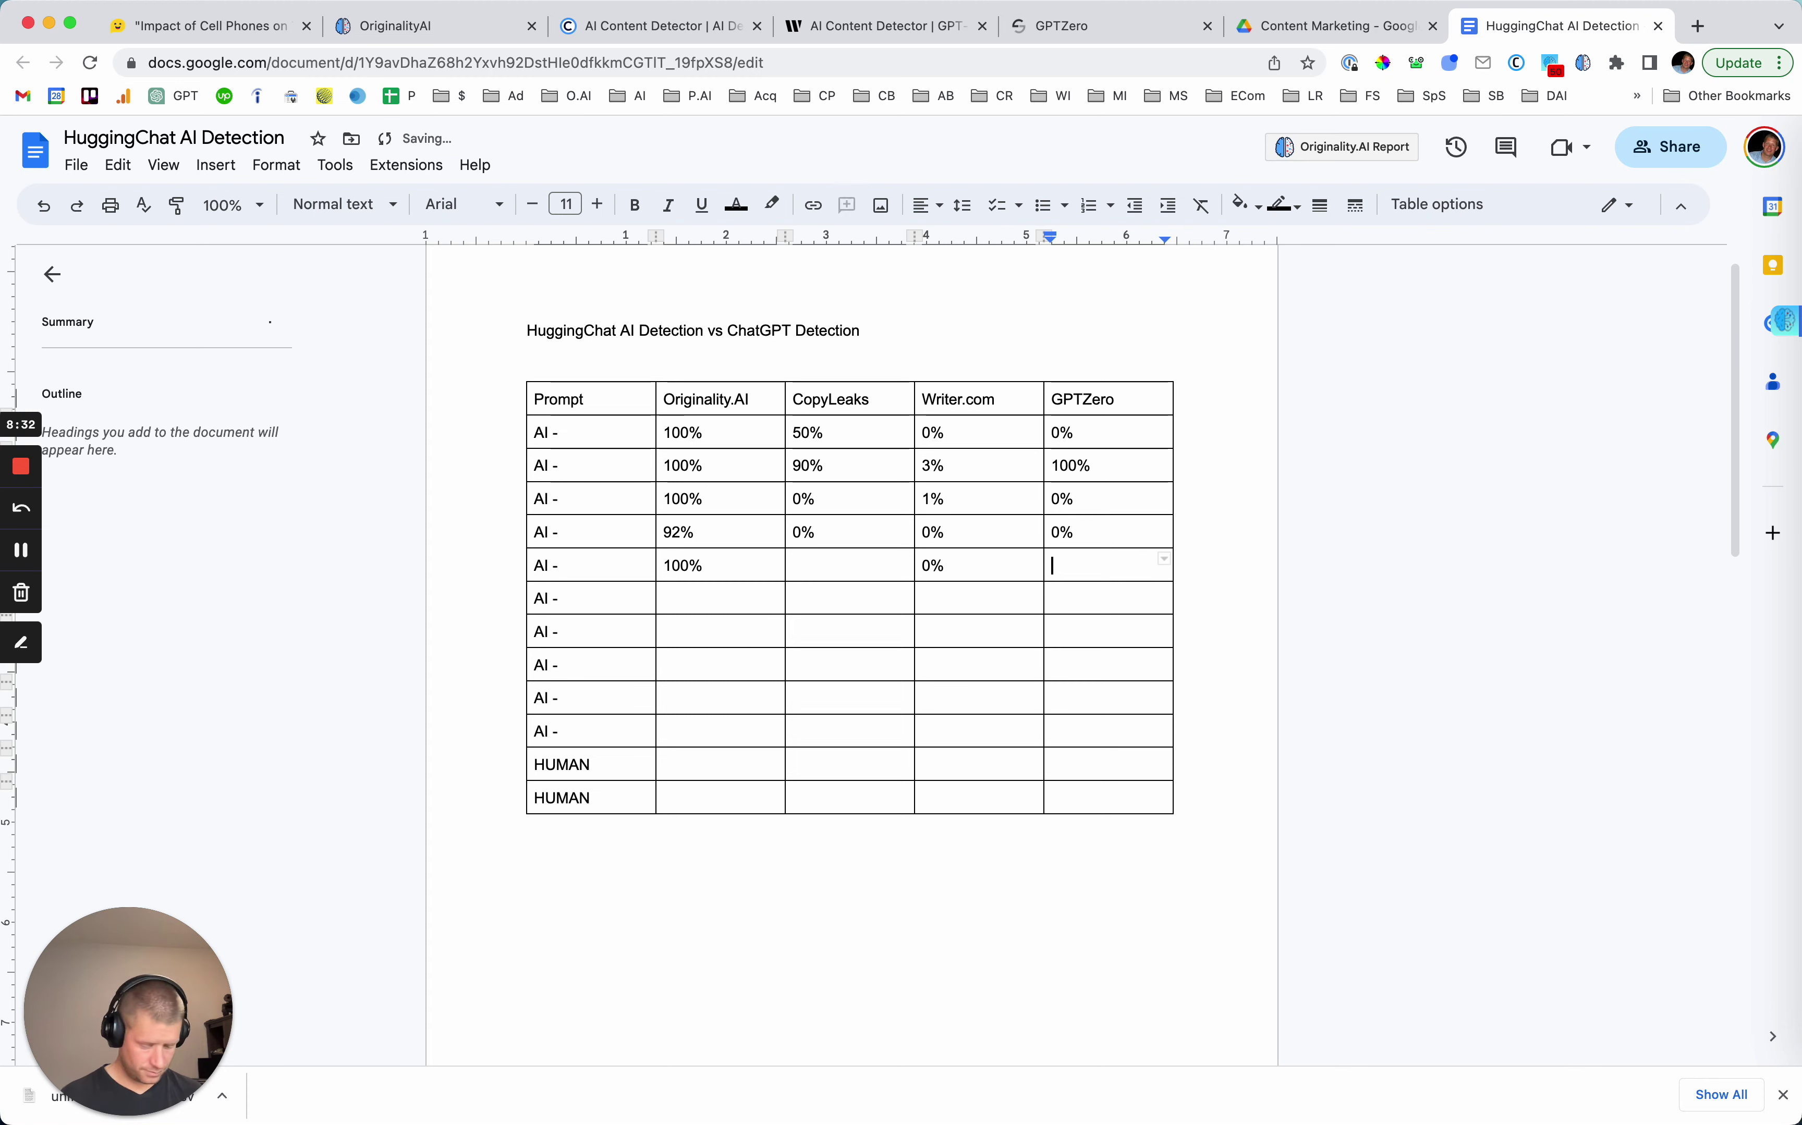
Review the Copyleaks result for the cell phone article and record 0% under CopyLeaks in the document's fifth AI row.
{"action": "left_click", "coordinate": [661, 16]}
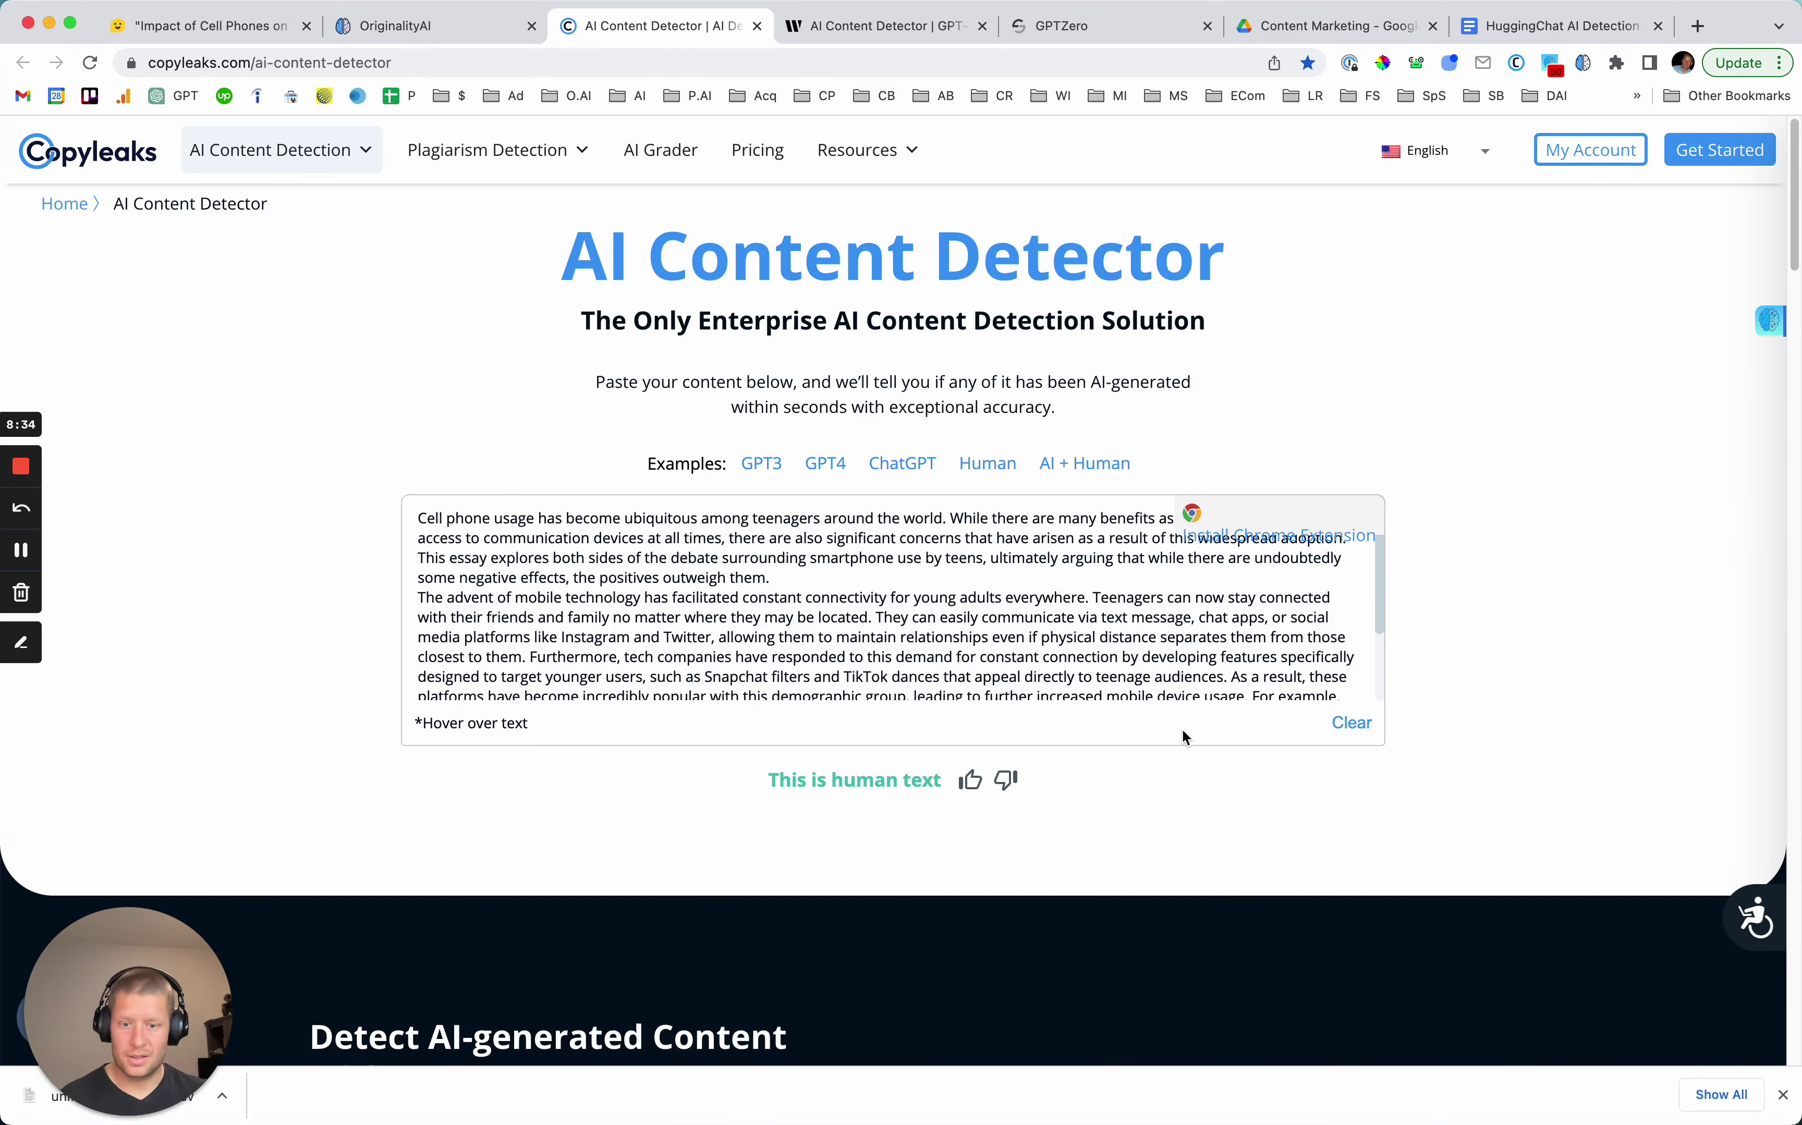
{"action": "scroll", "coordinate": [1018, 517], "scroll_direction": "down", "scroll_amount": 5}
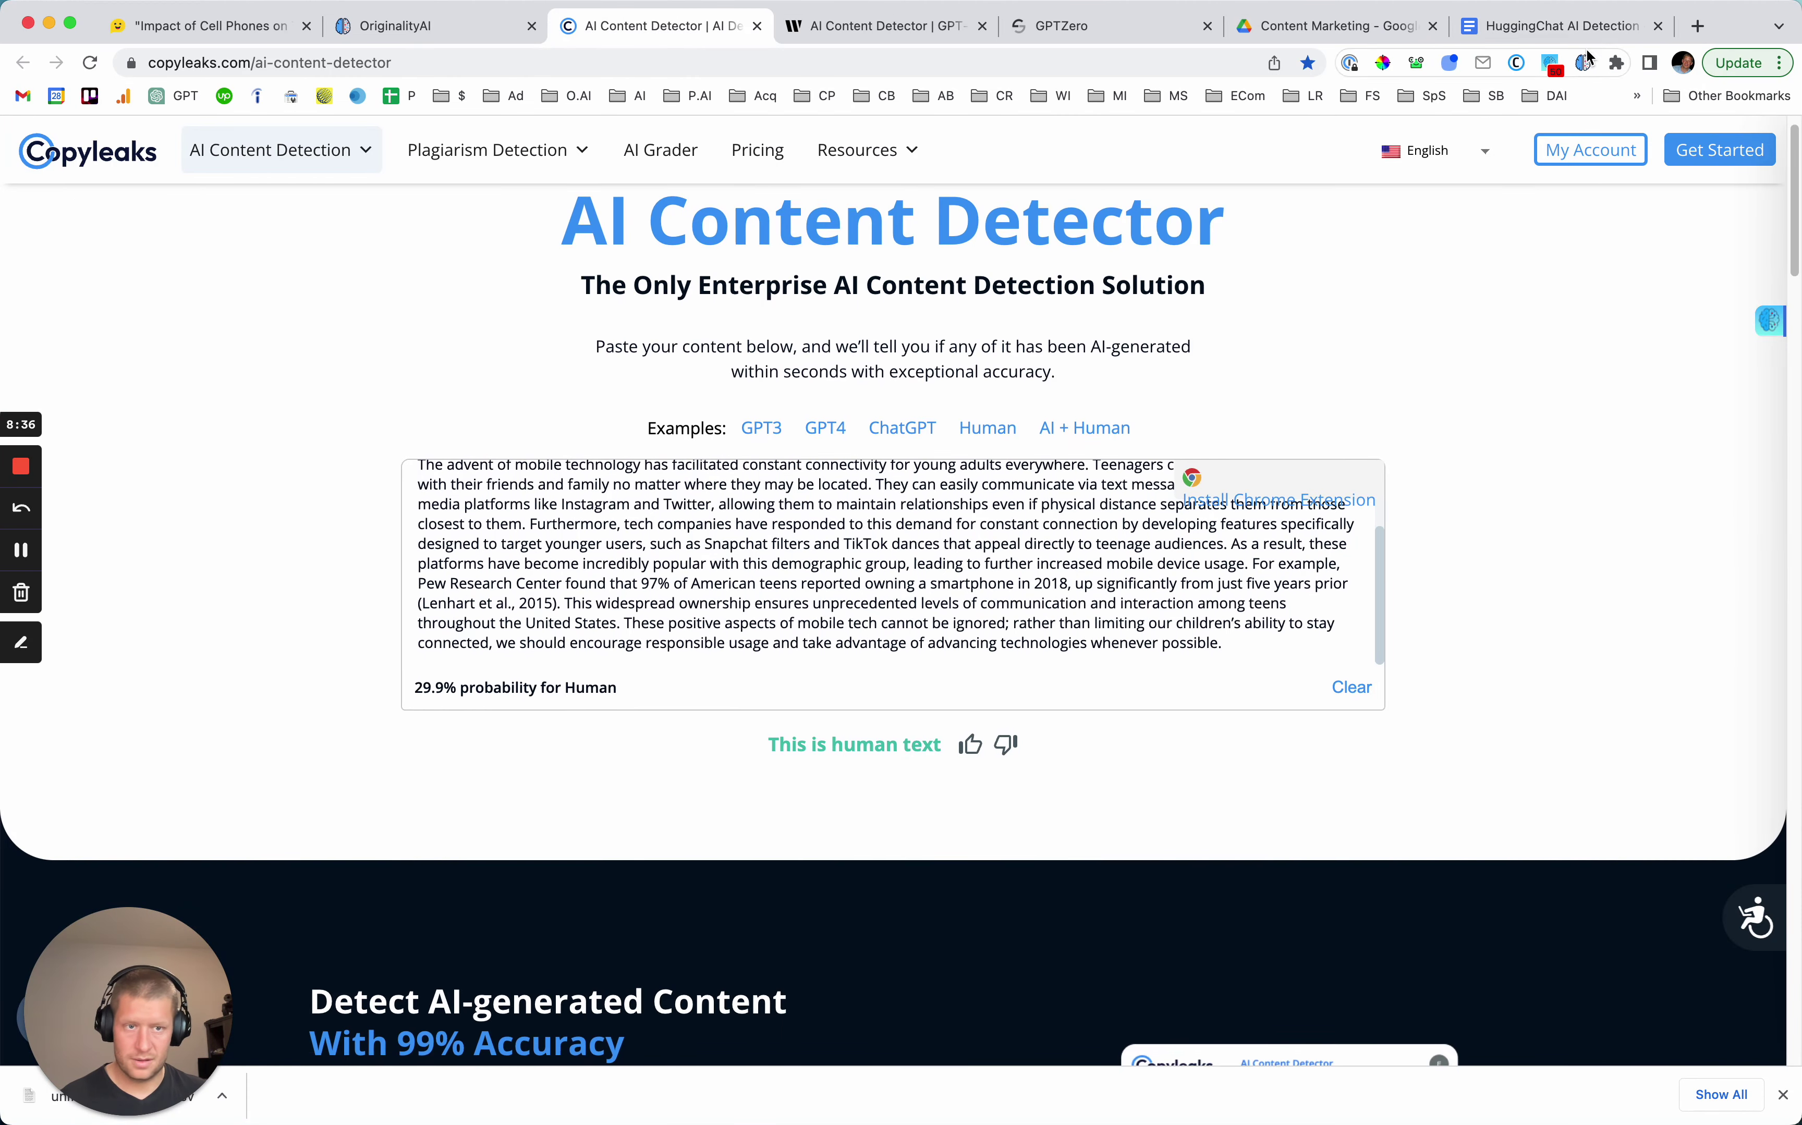
{"action": "left_click", "coordinate": [1562, 26]}
{"action": "double_click", "coordinate": [828, 565]}
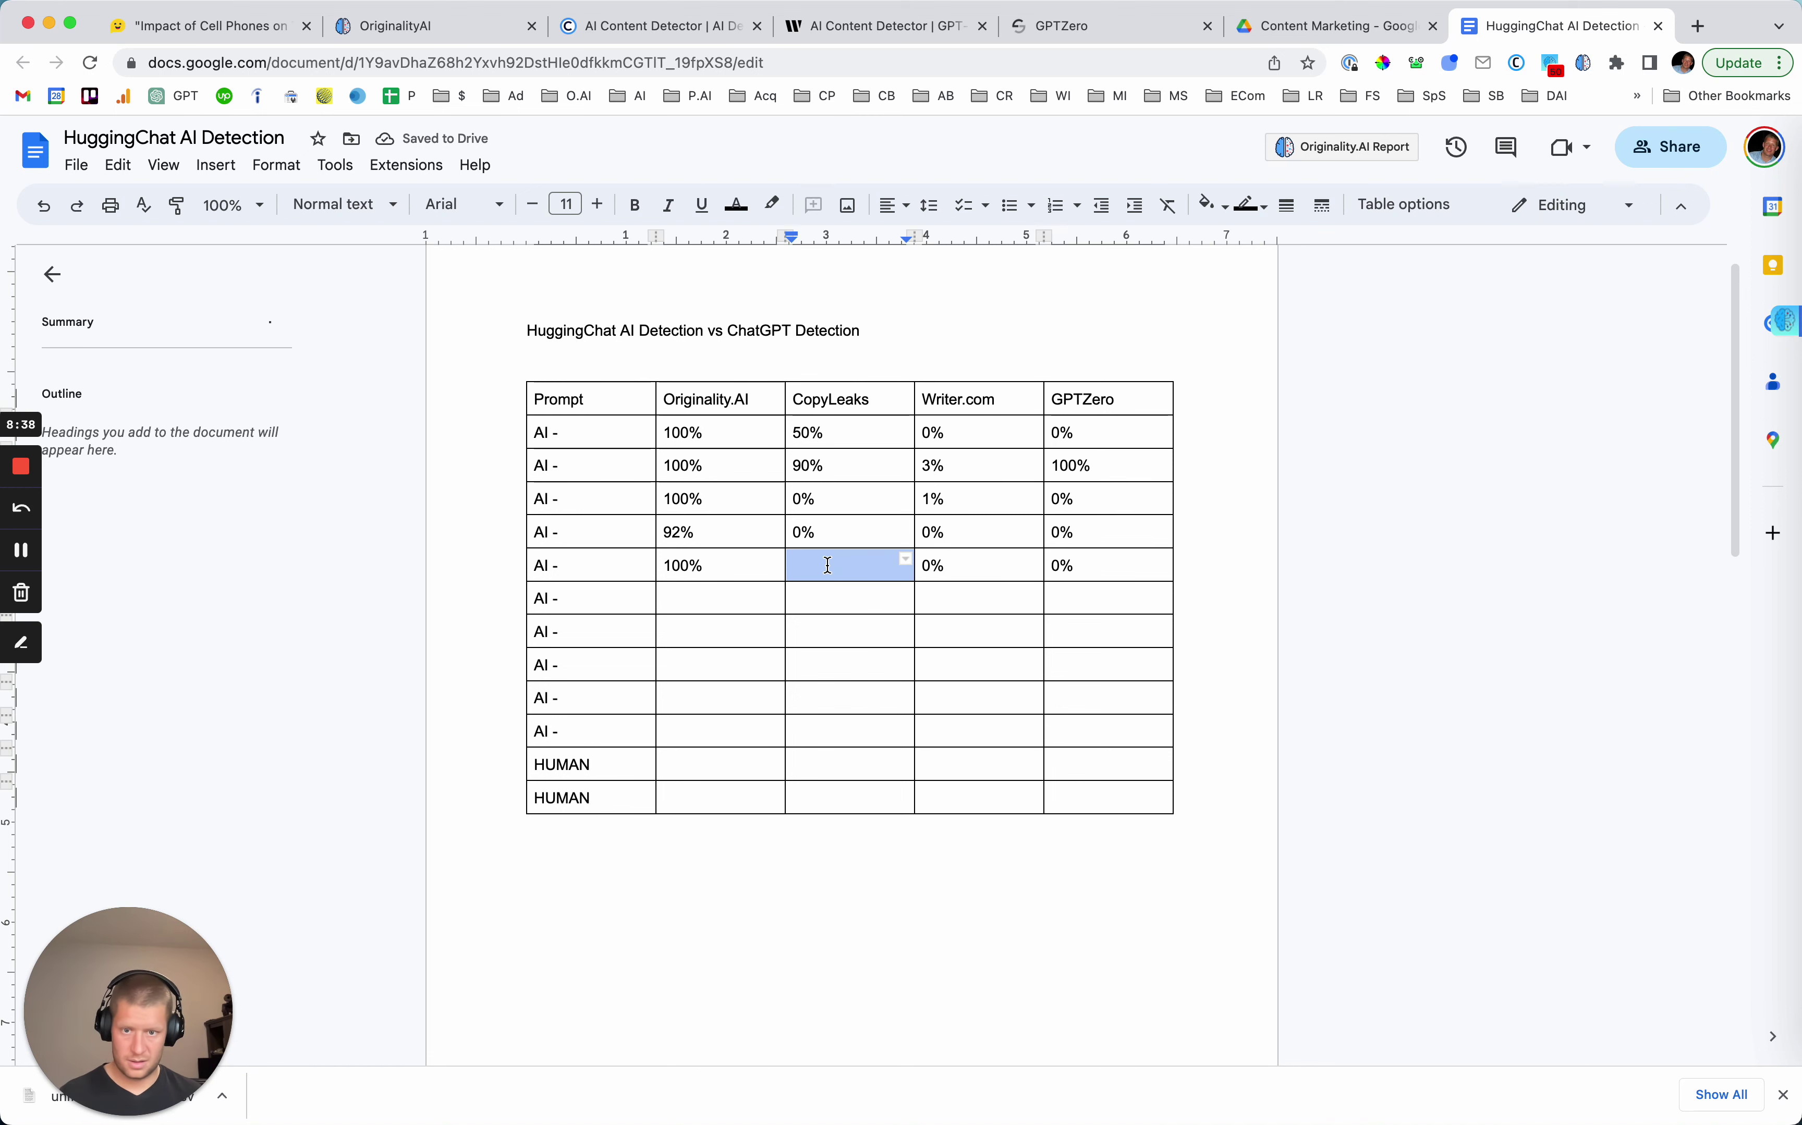
{"action": "left_click", "coordinate": [828, 566]}
{"action": "type", "text": "0"}
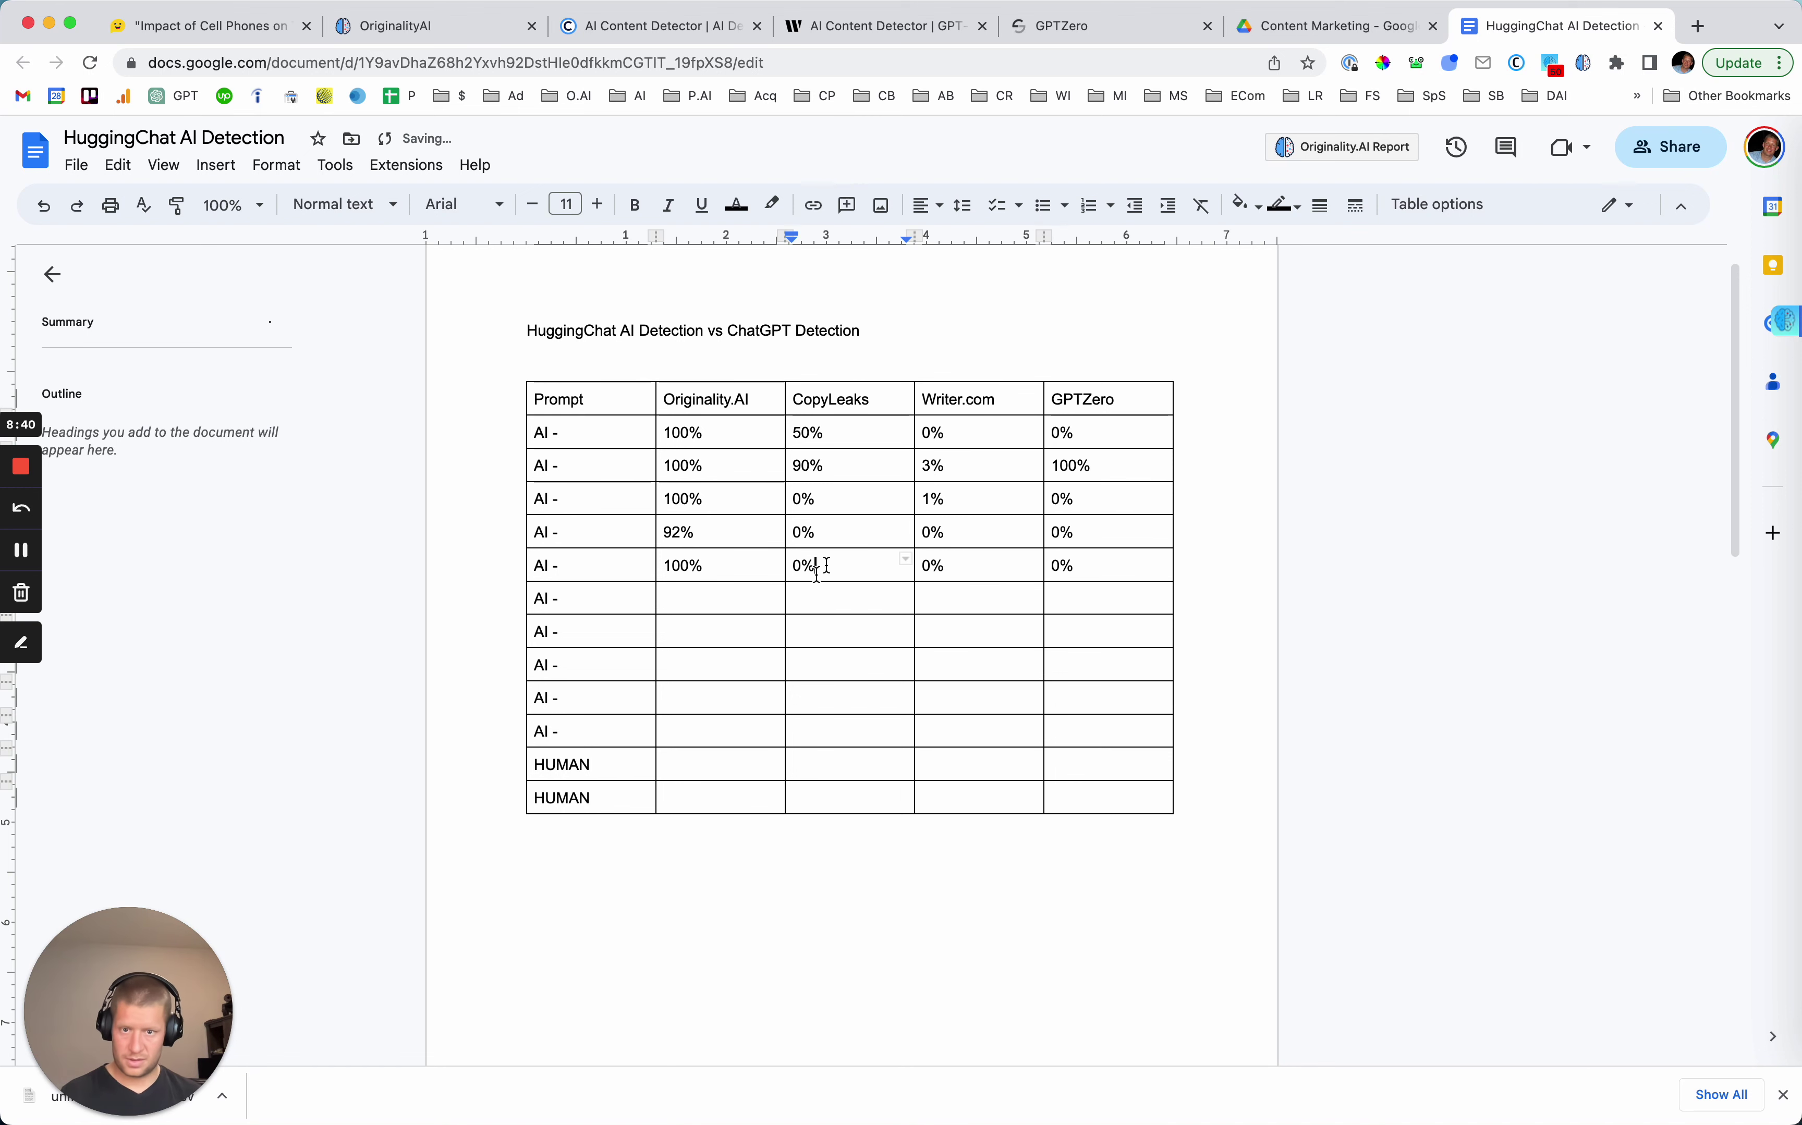
{"action": "type", "text": "%"}
{"action": "left_click", "coordinate": [714, 599]}
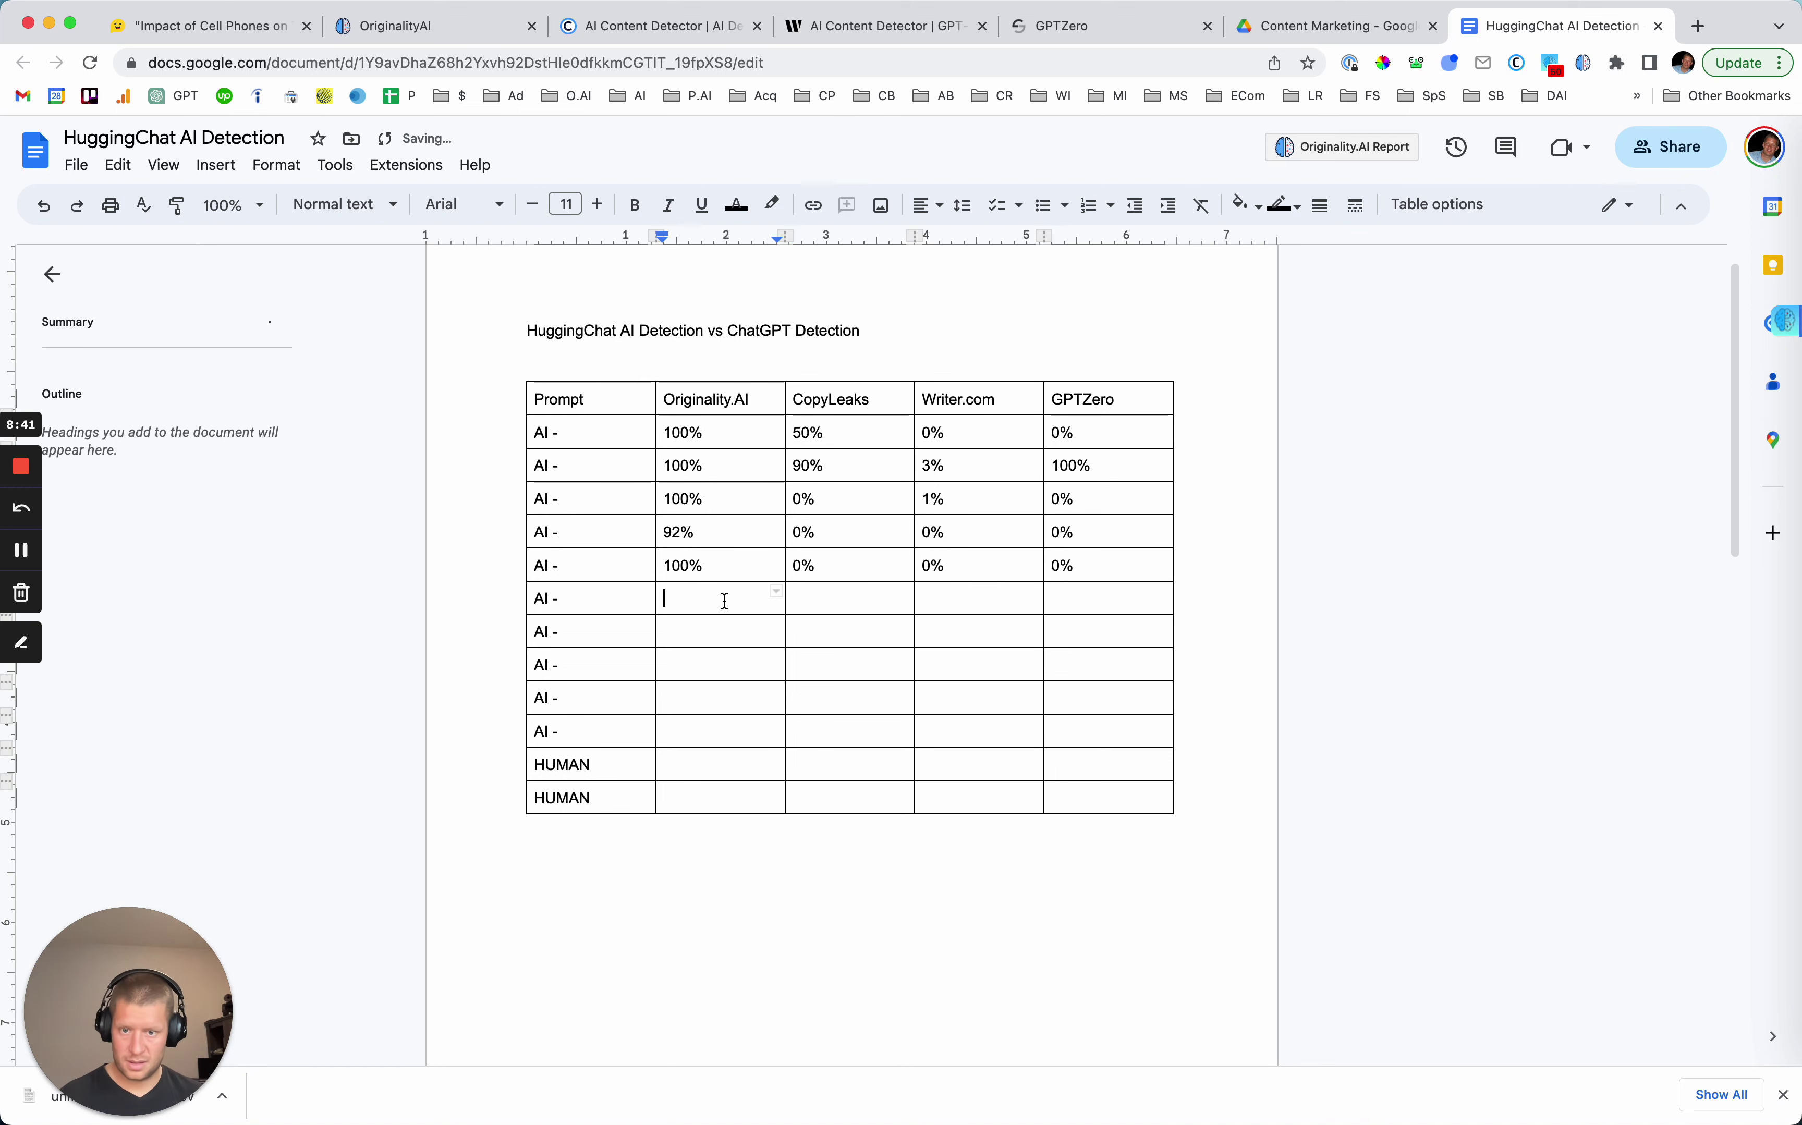
In a new HuggingChat conversation, submit "write an article that doesn't sound like an AI wrote it. Make this article sound human. Write an article about 10 tips for productivity.".
{"action": "left_click", "coordinate": [244, 28]}
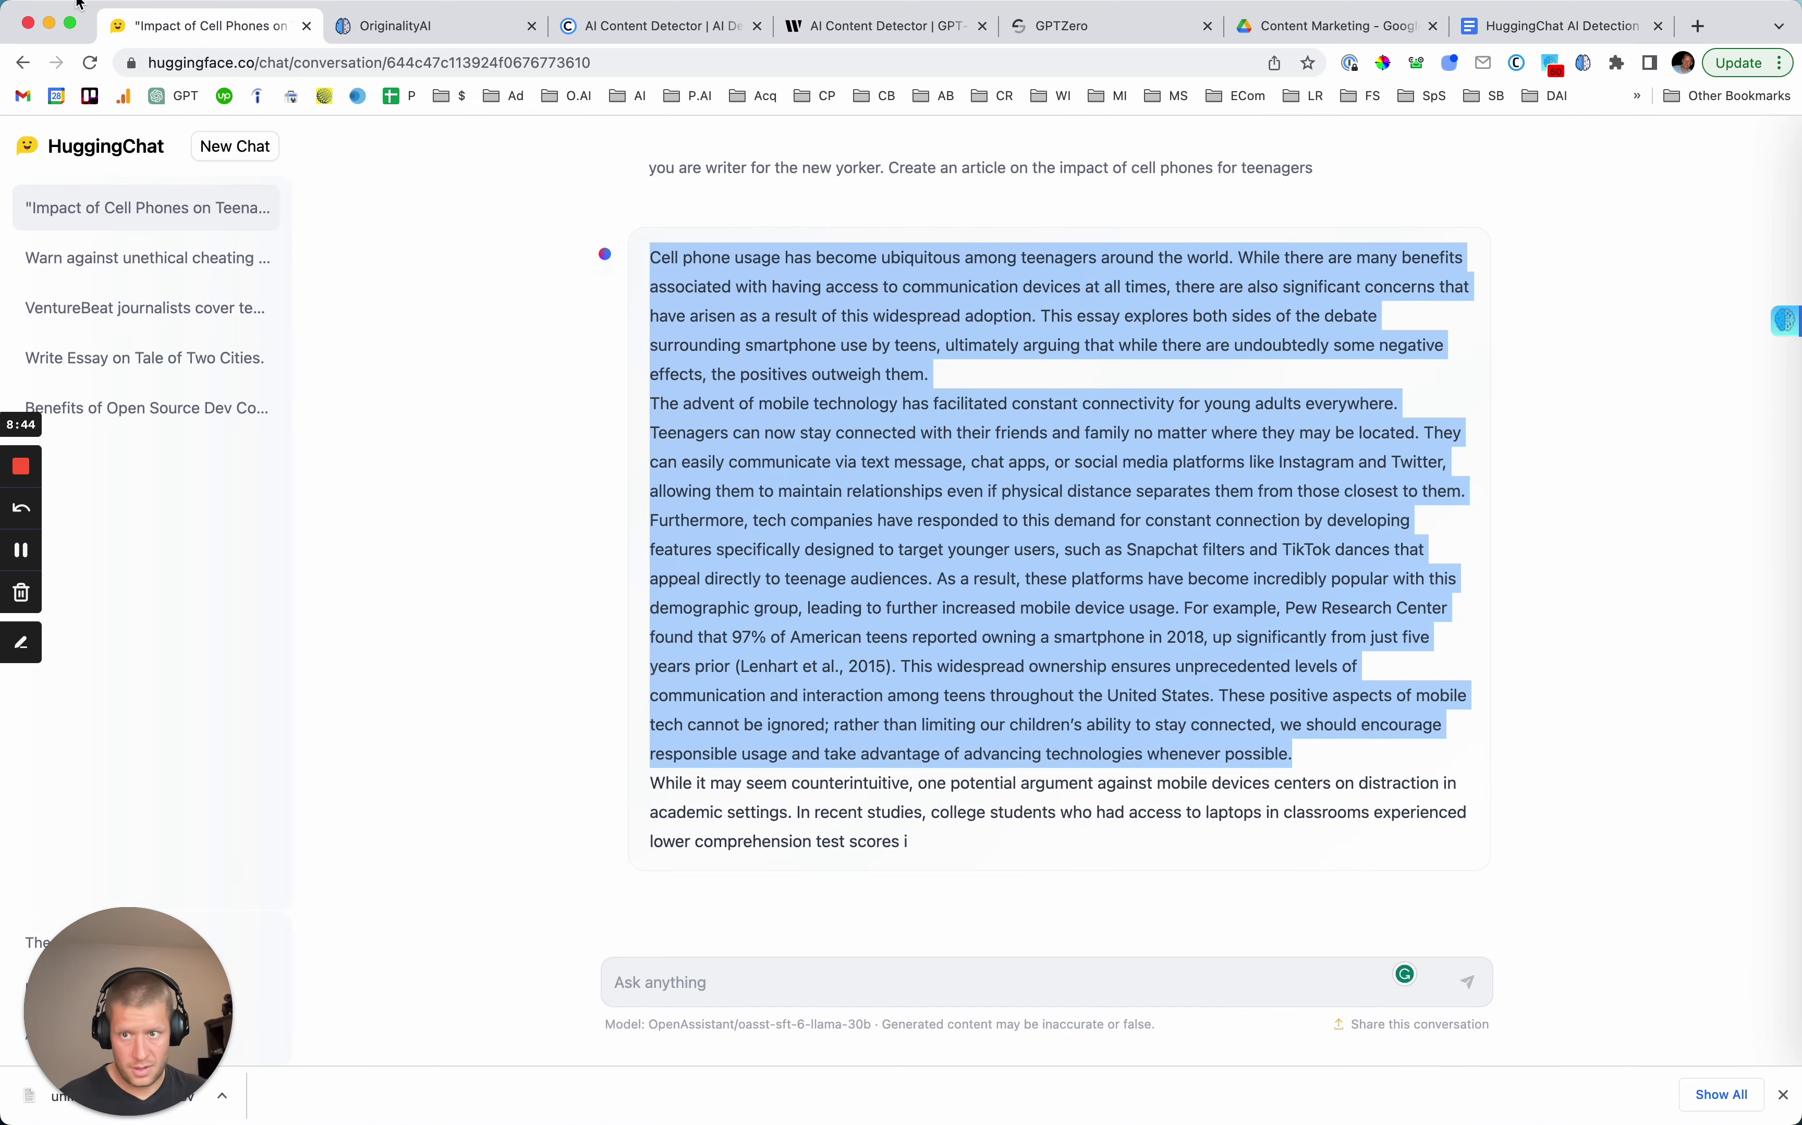
{"action": "left_click", "coordinate": [231, 148]}
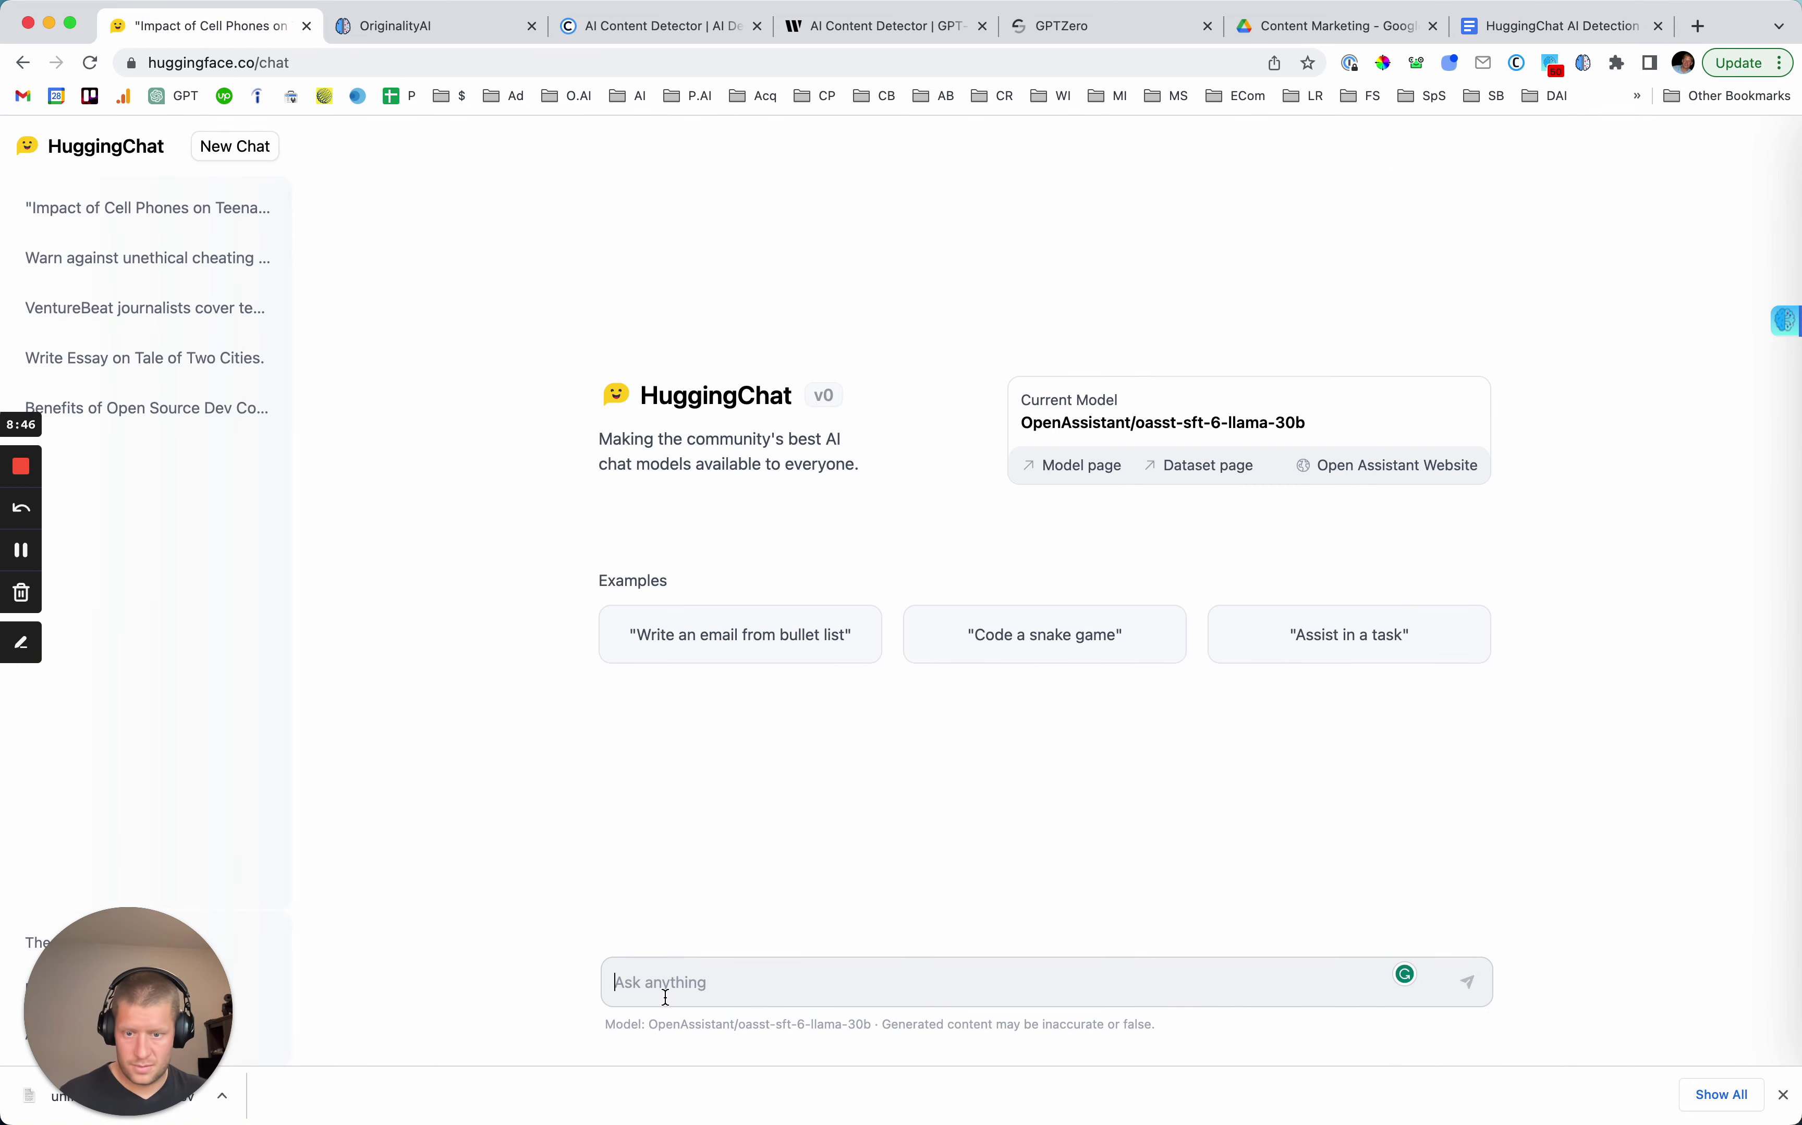
{"action": "type", "text": "wr"}
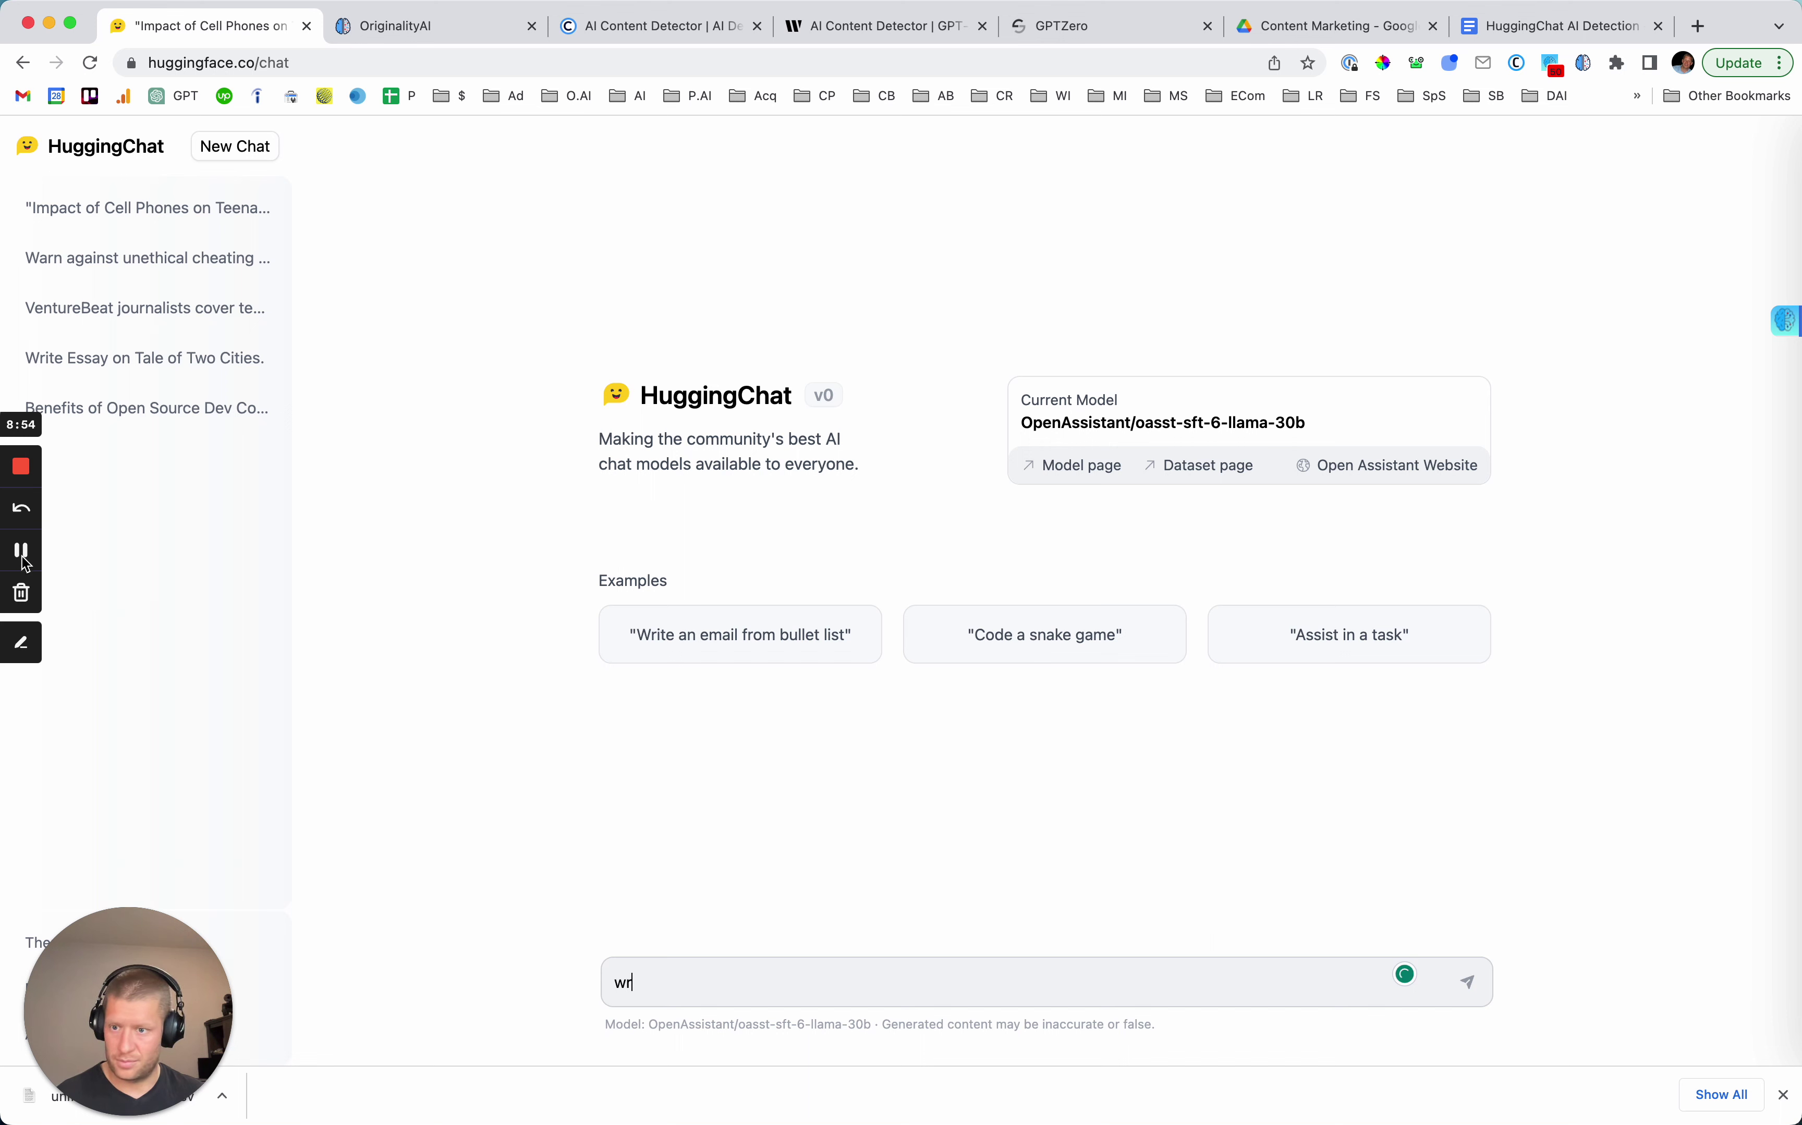
{"action": "type", "text": "ite an article that doesn't sound like an AI wrote it. Make this article sound human. Write an article about 10 tips for productivity."}
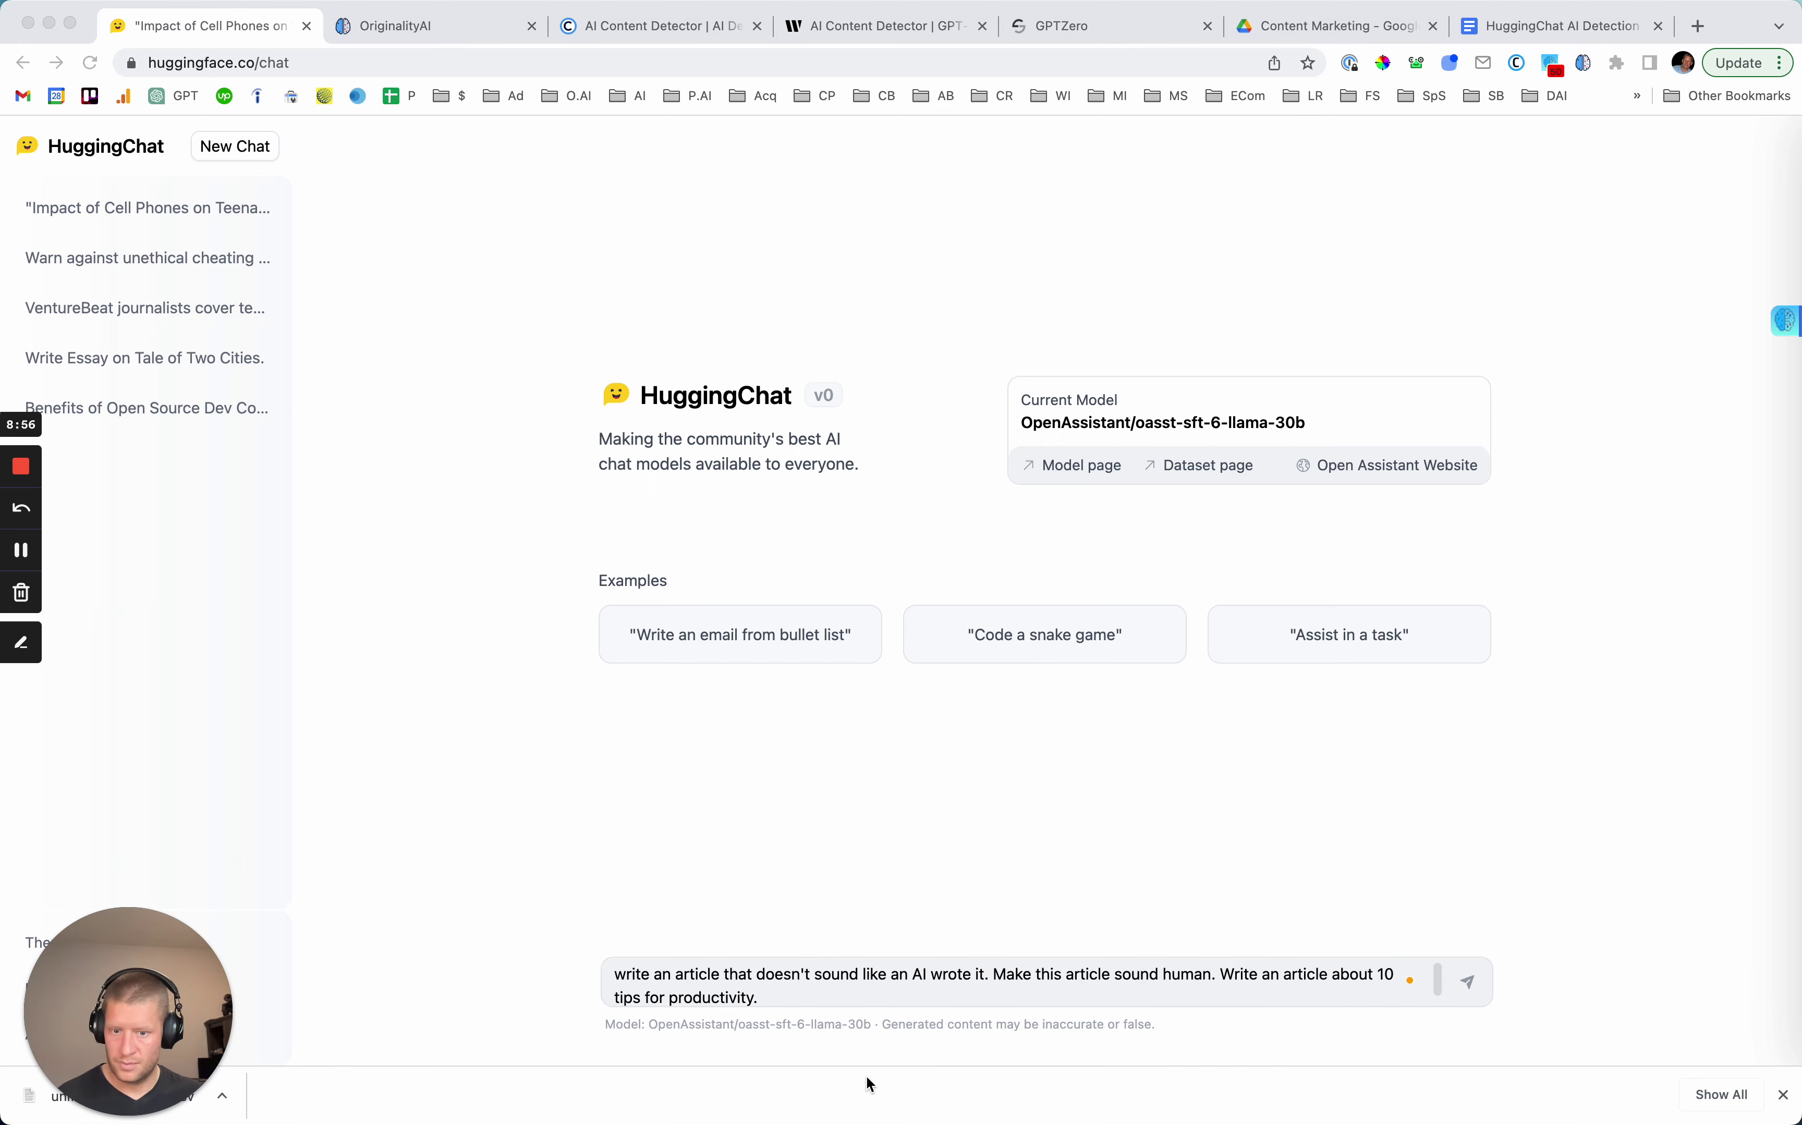
{"action": "left_click", "coordinate": [785, 1009]}
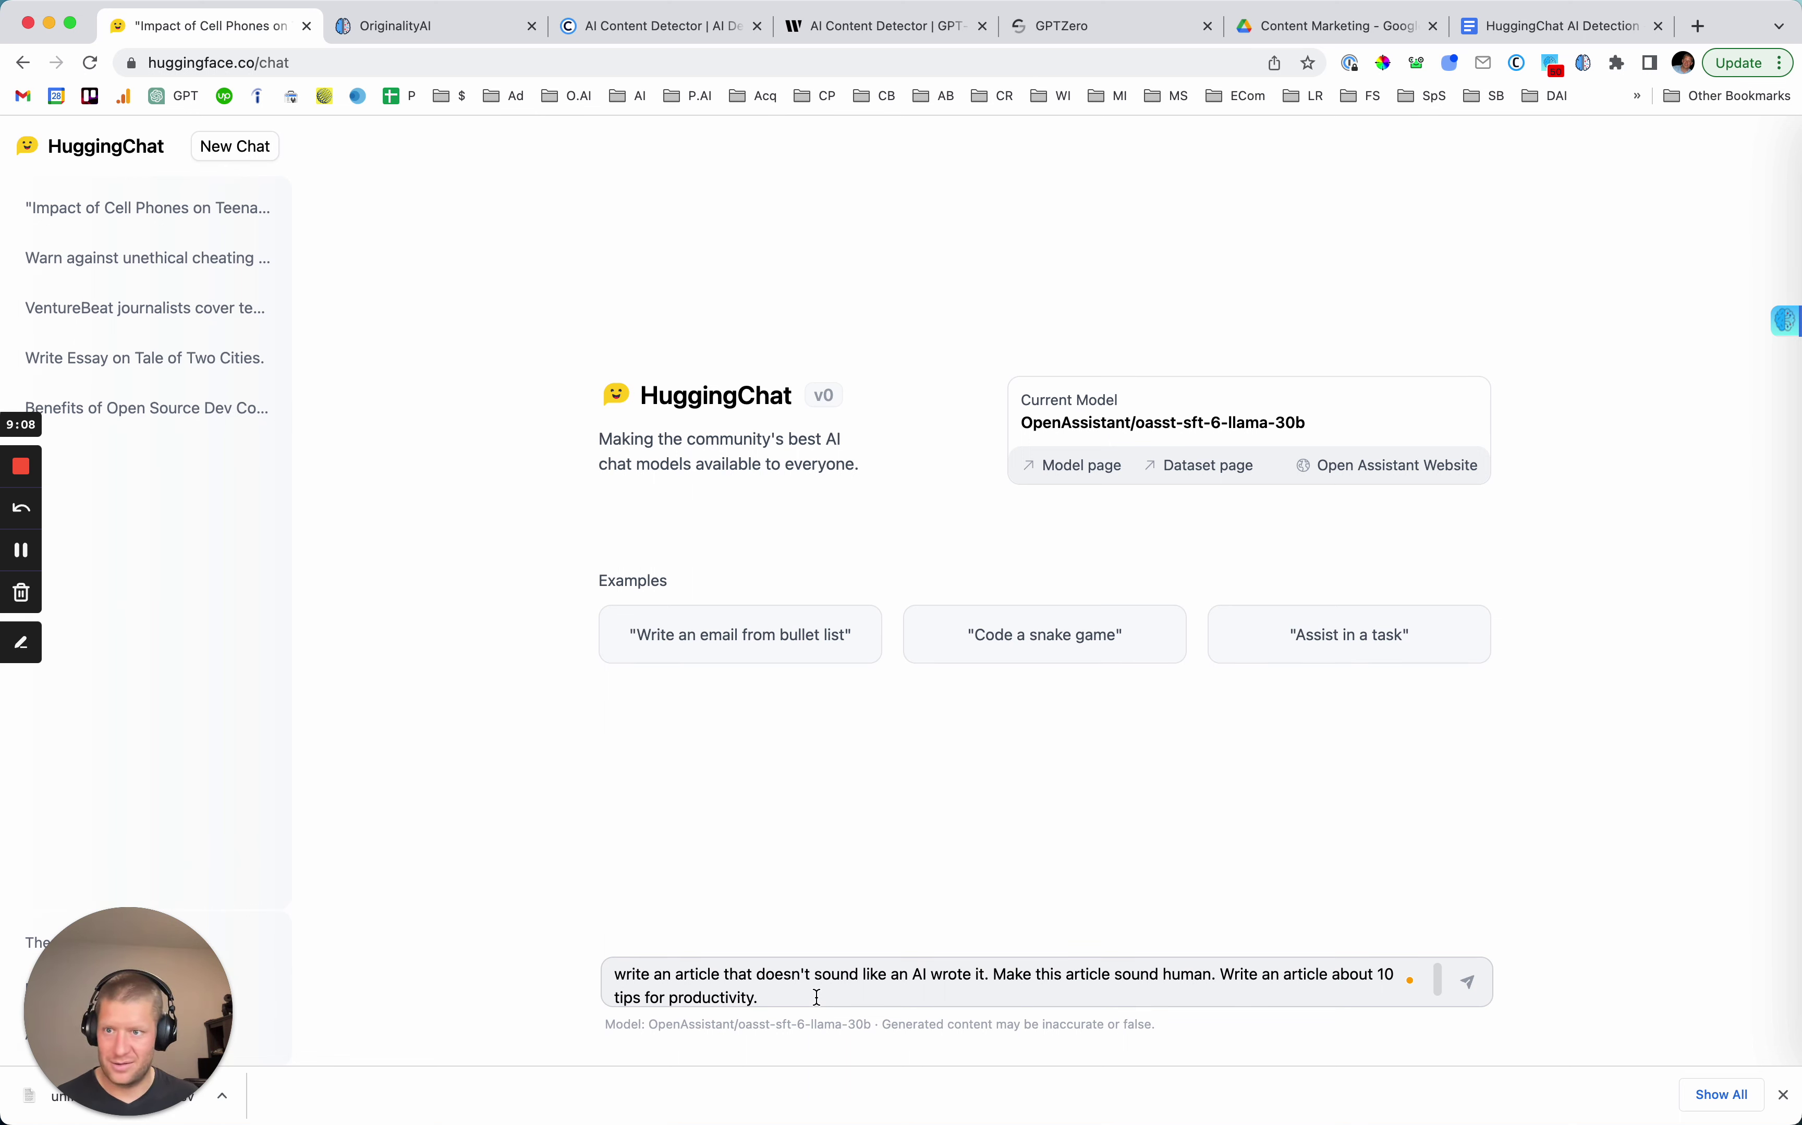
{"action": "key", "text": "Return"}
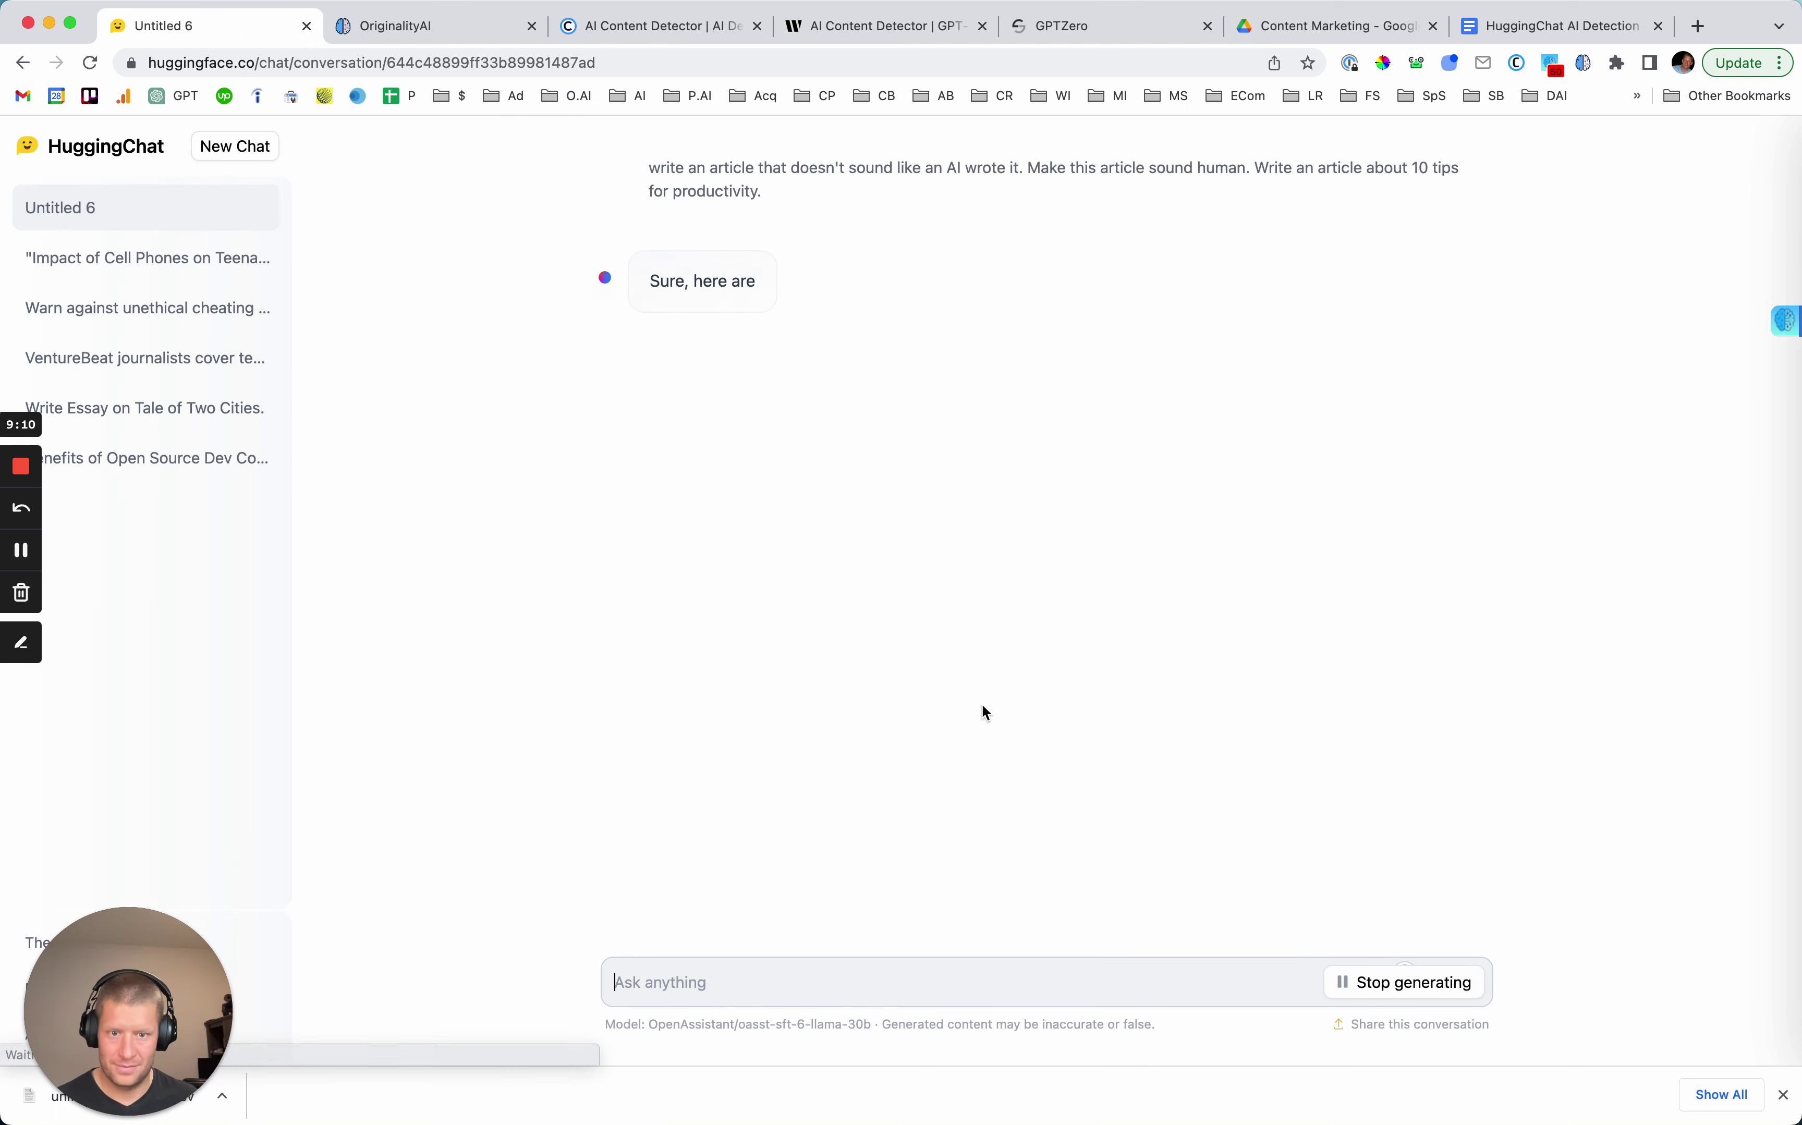
Copy the first nine productivity tips from HuggingChat's answer, leaving out the intro line and the cut-off tenth tip.
{"action": "left_click", "coordinate": [25, 554]}
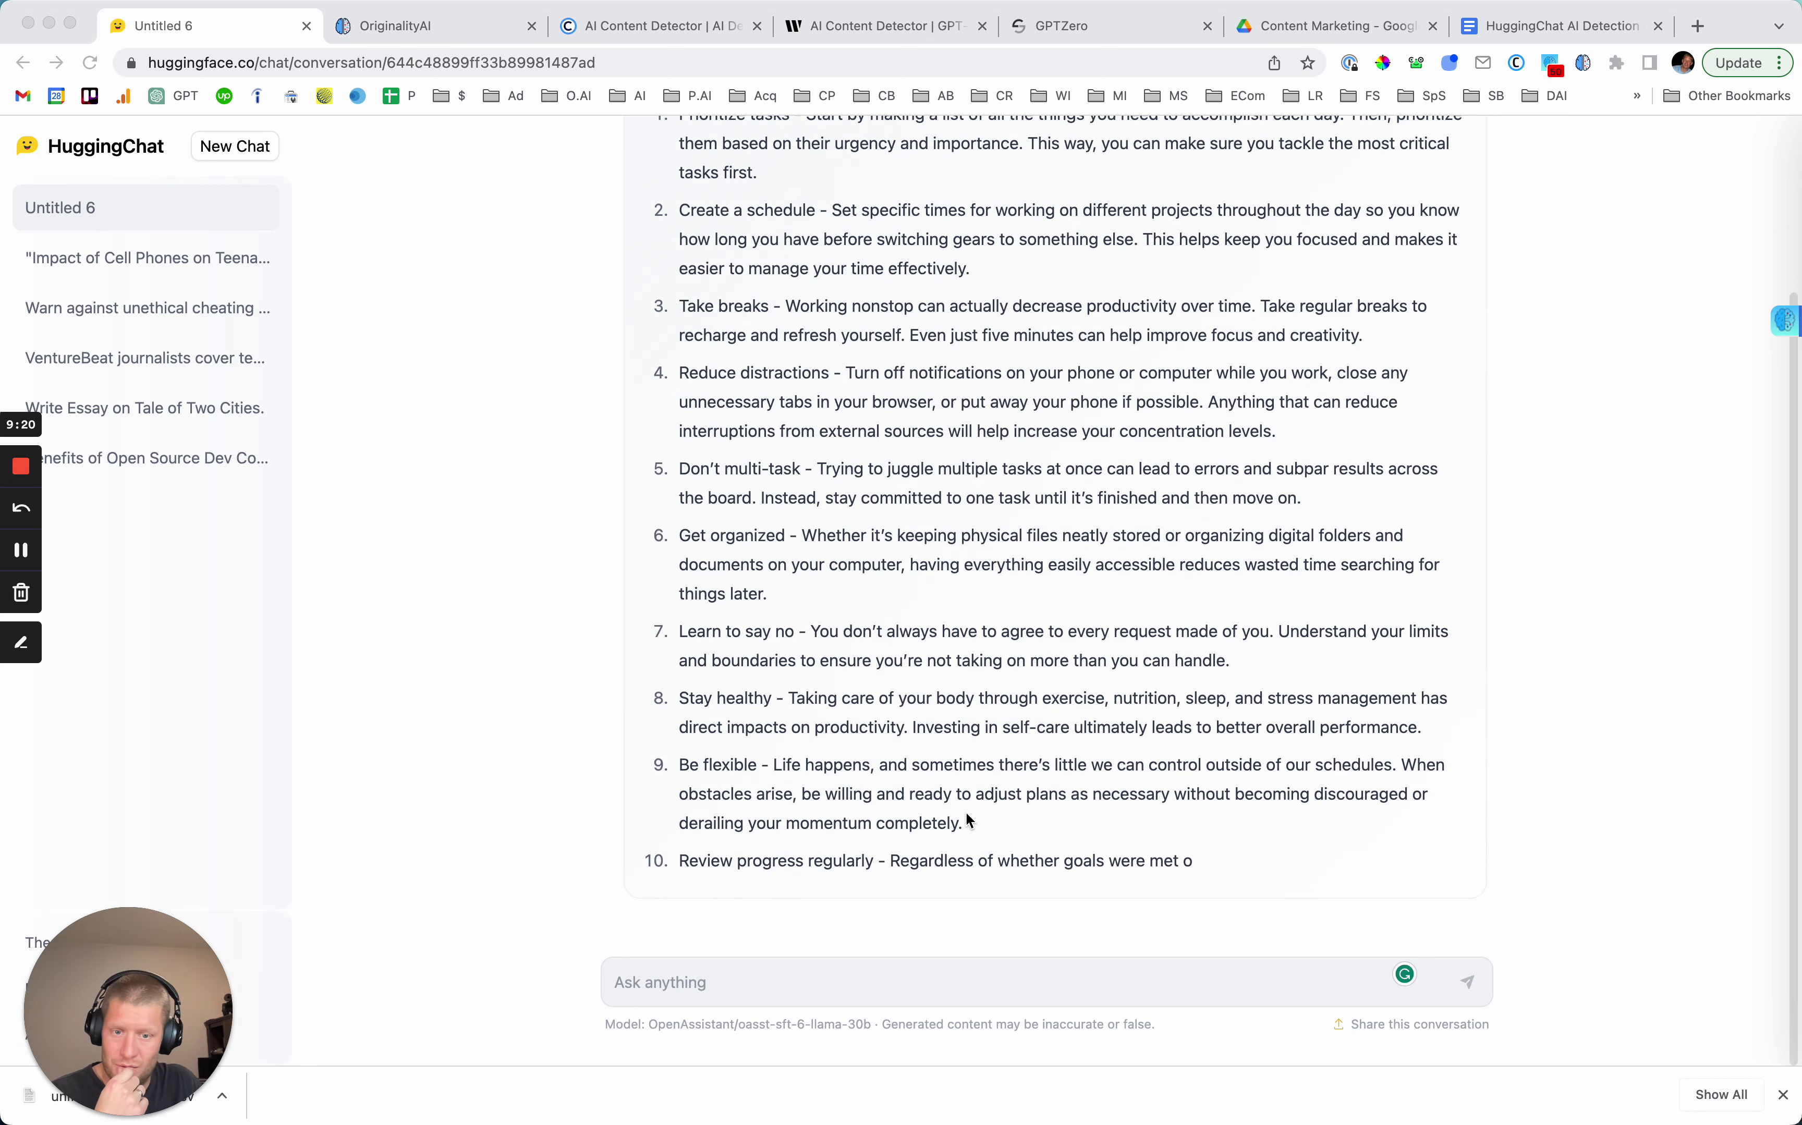
{"action": "key", "text": "super+Tab"}
{"action": "left_click_drag", "start_coordinate": [943, 826], "coordinate": [657, 343]}
{"action": "key", "text": "super+c"}
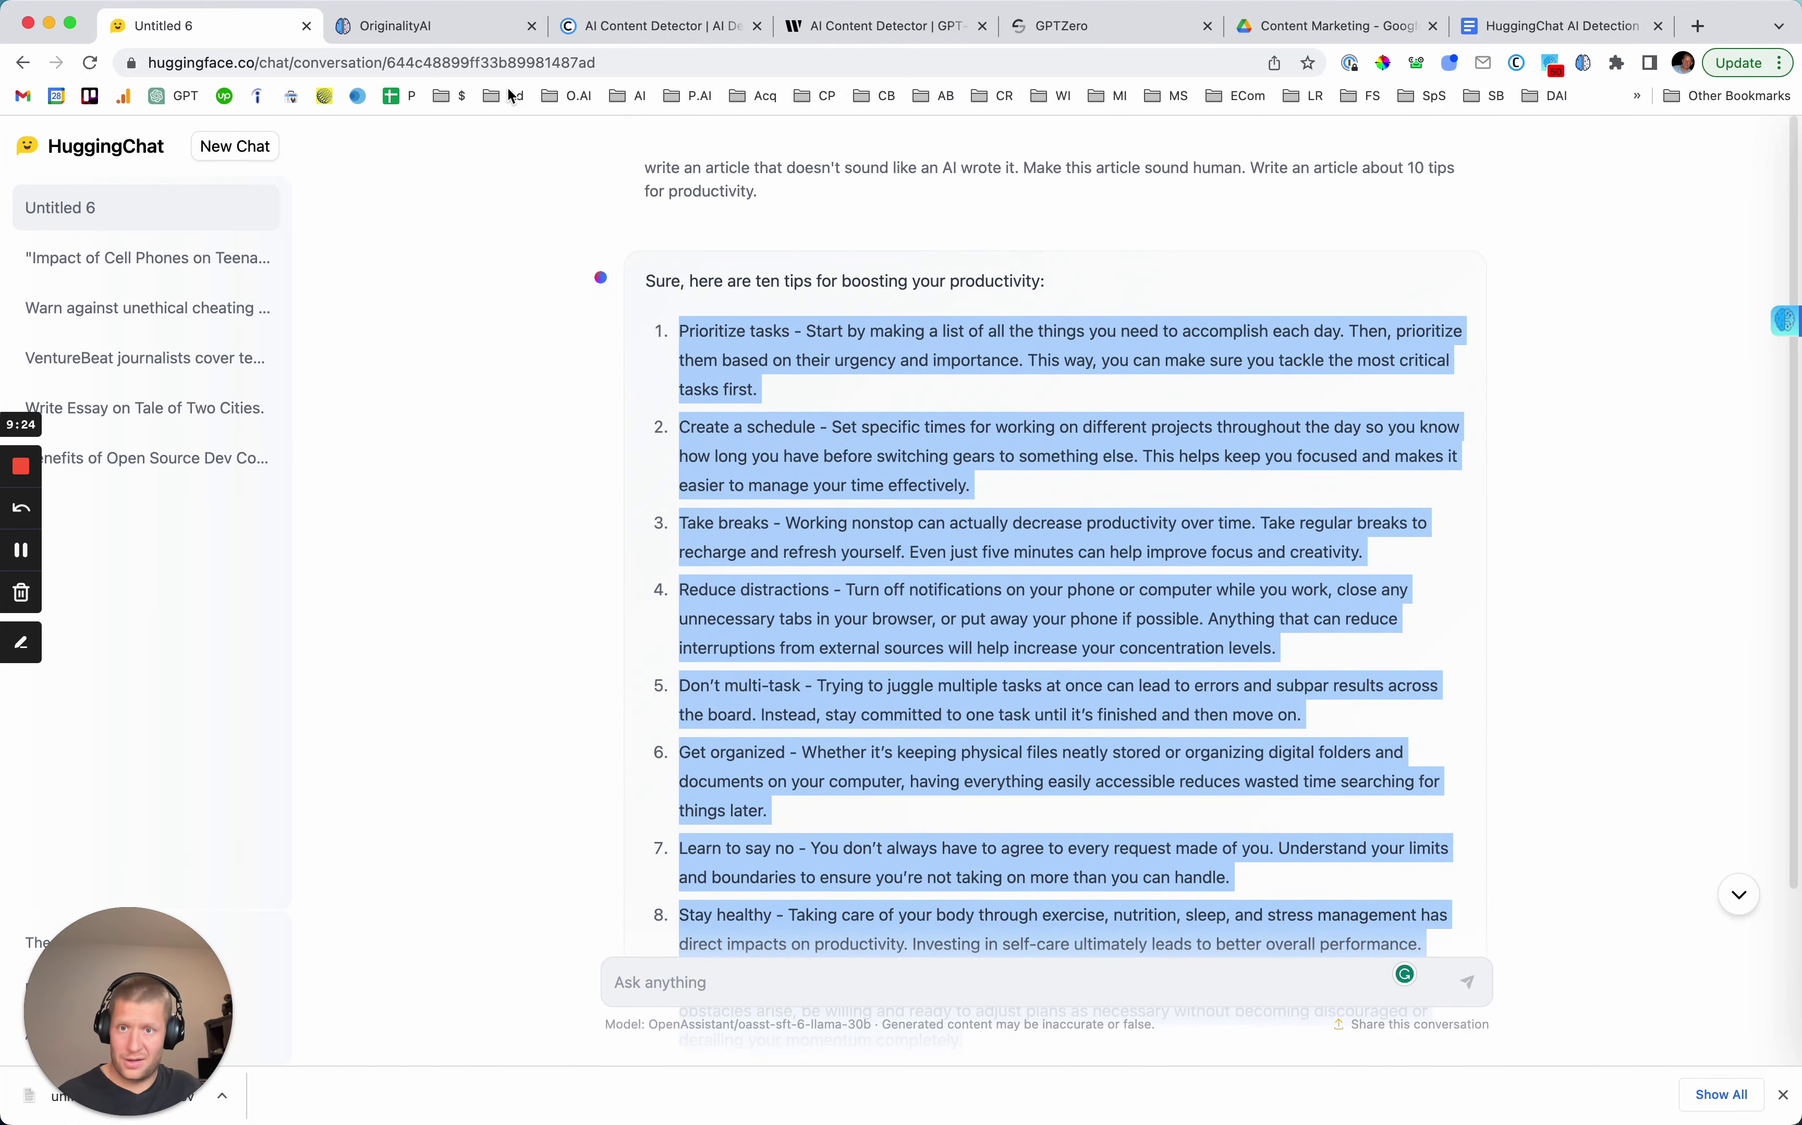
Switch to Originality.AI, start a new scan, paste the copied productivity tips and scan them for AI.
{"action": "left_click", "coordinate": [434, 37]}
{"action": "left_click", "coordinate": [1401, 254]}
{"action": "left_click", "coordinate": [603, 526]}
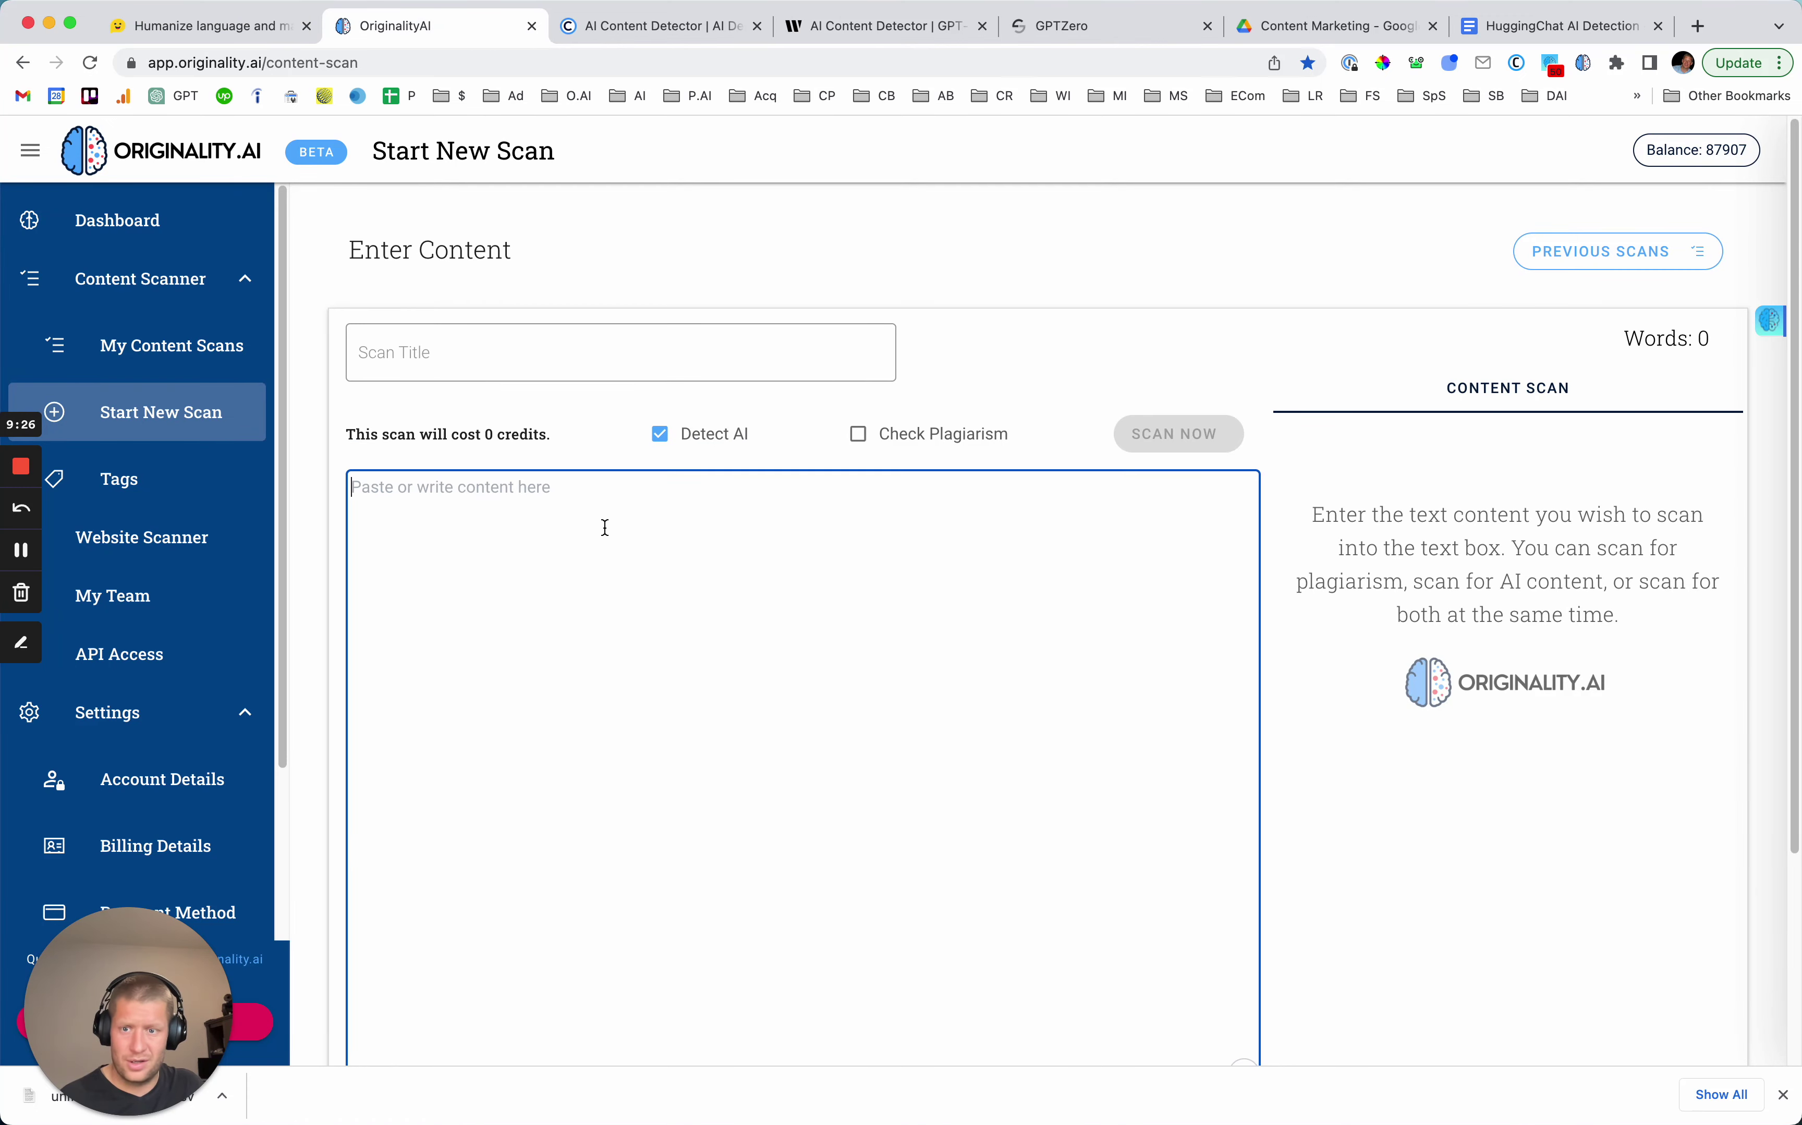
{"action": "key", "text": "super+v"}
{"action": "left_click", "coordinate": [1169, 409]}
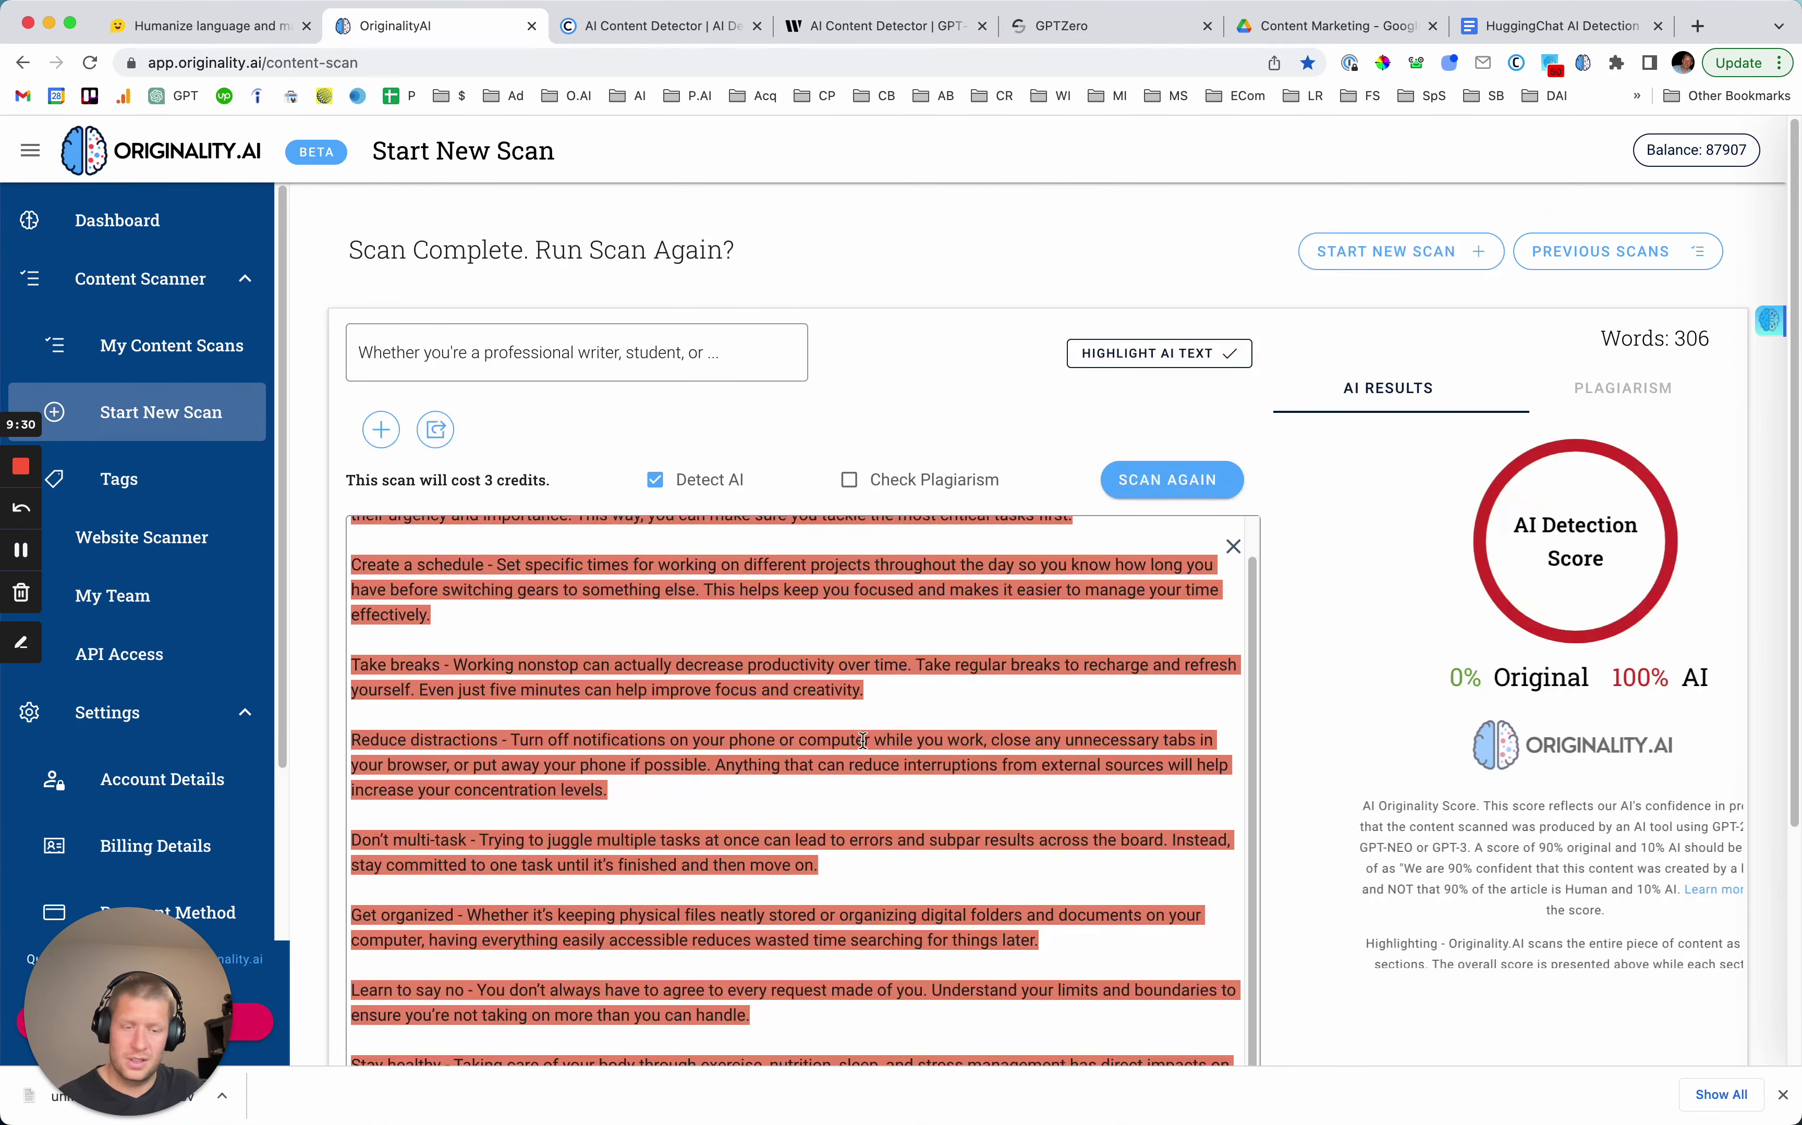
Return to the HuggingChat AI Detection document and enter 100% under Originality.AI in the sixth AI row.
{"action": "left_click", "coordinate": [1555, 26]}
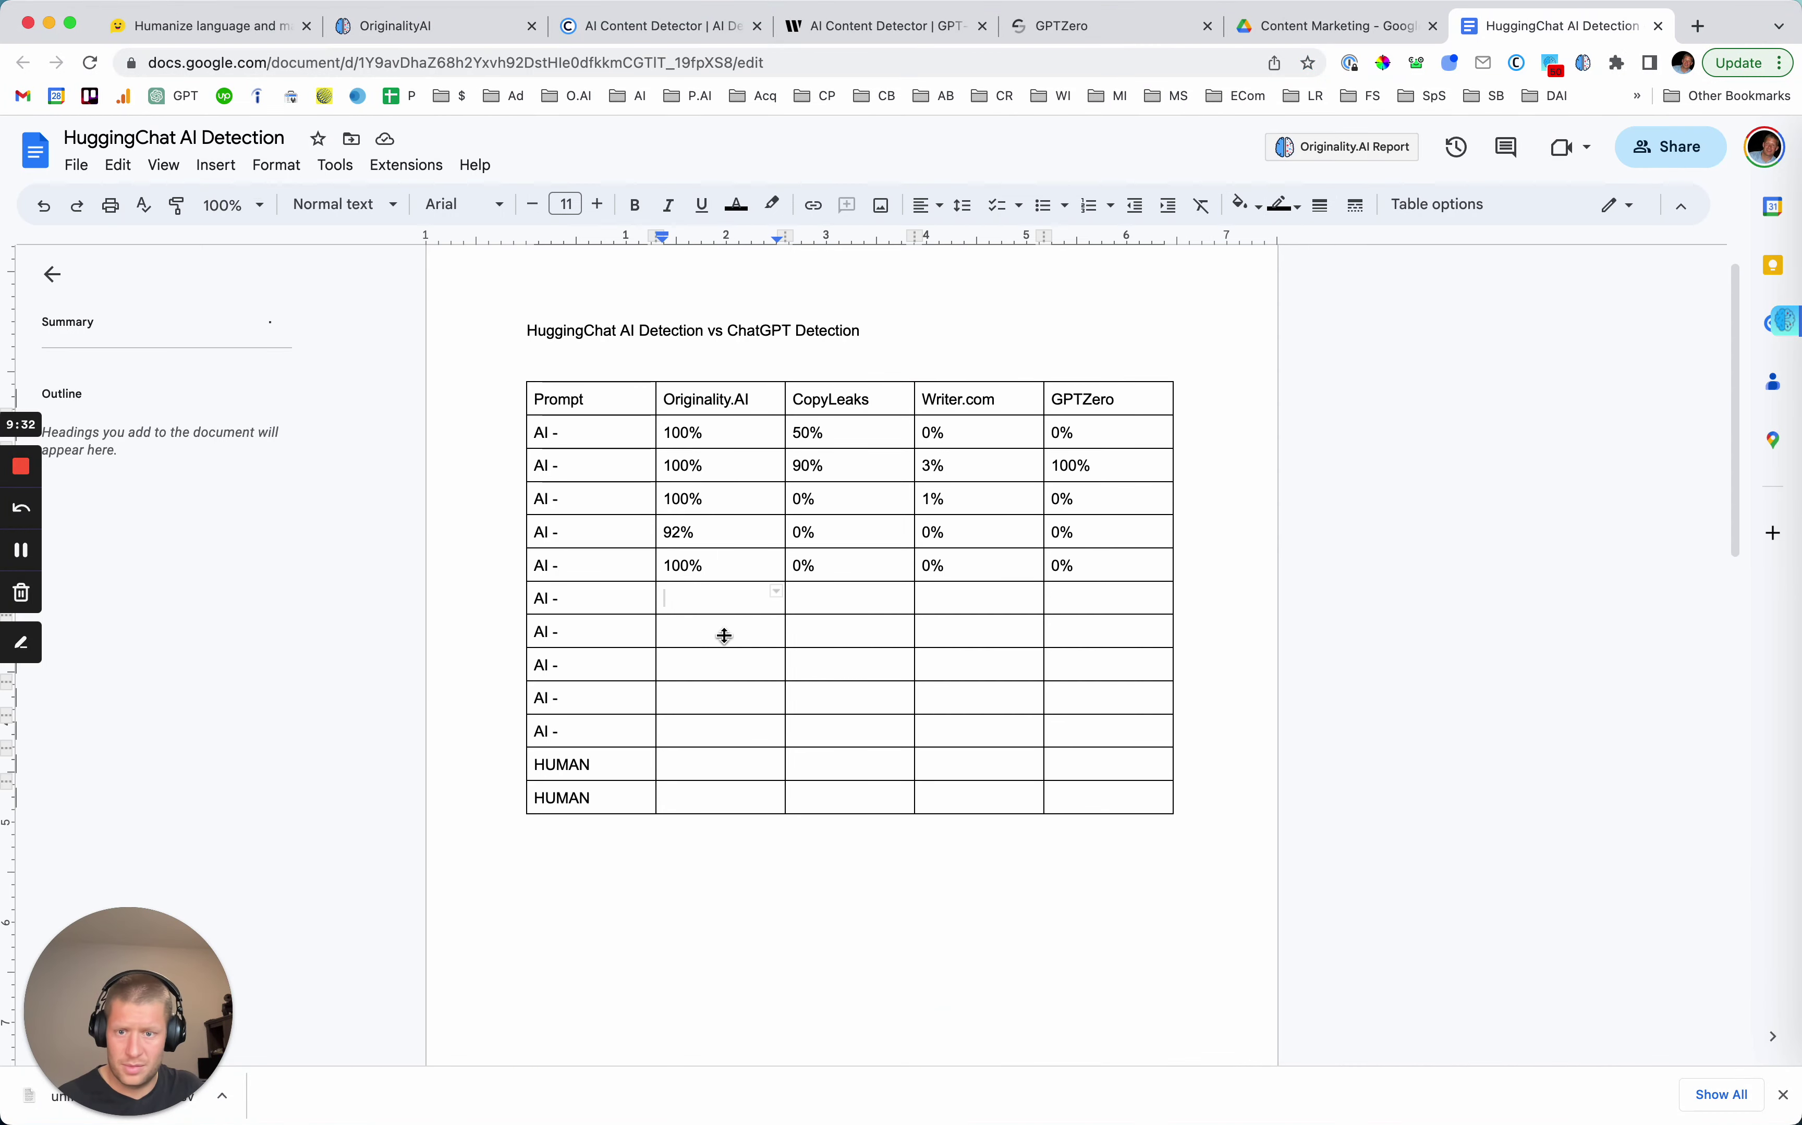
{"action": "type", "text": "100%"}
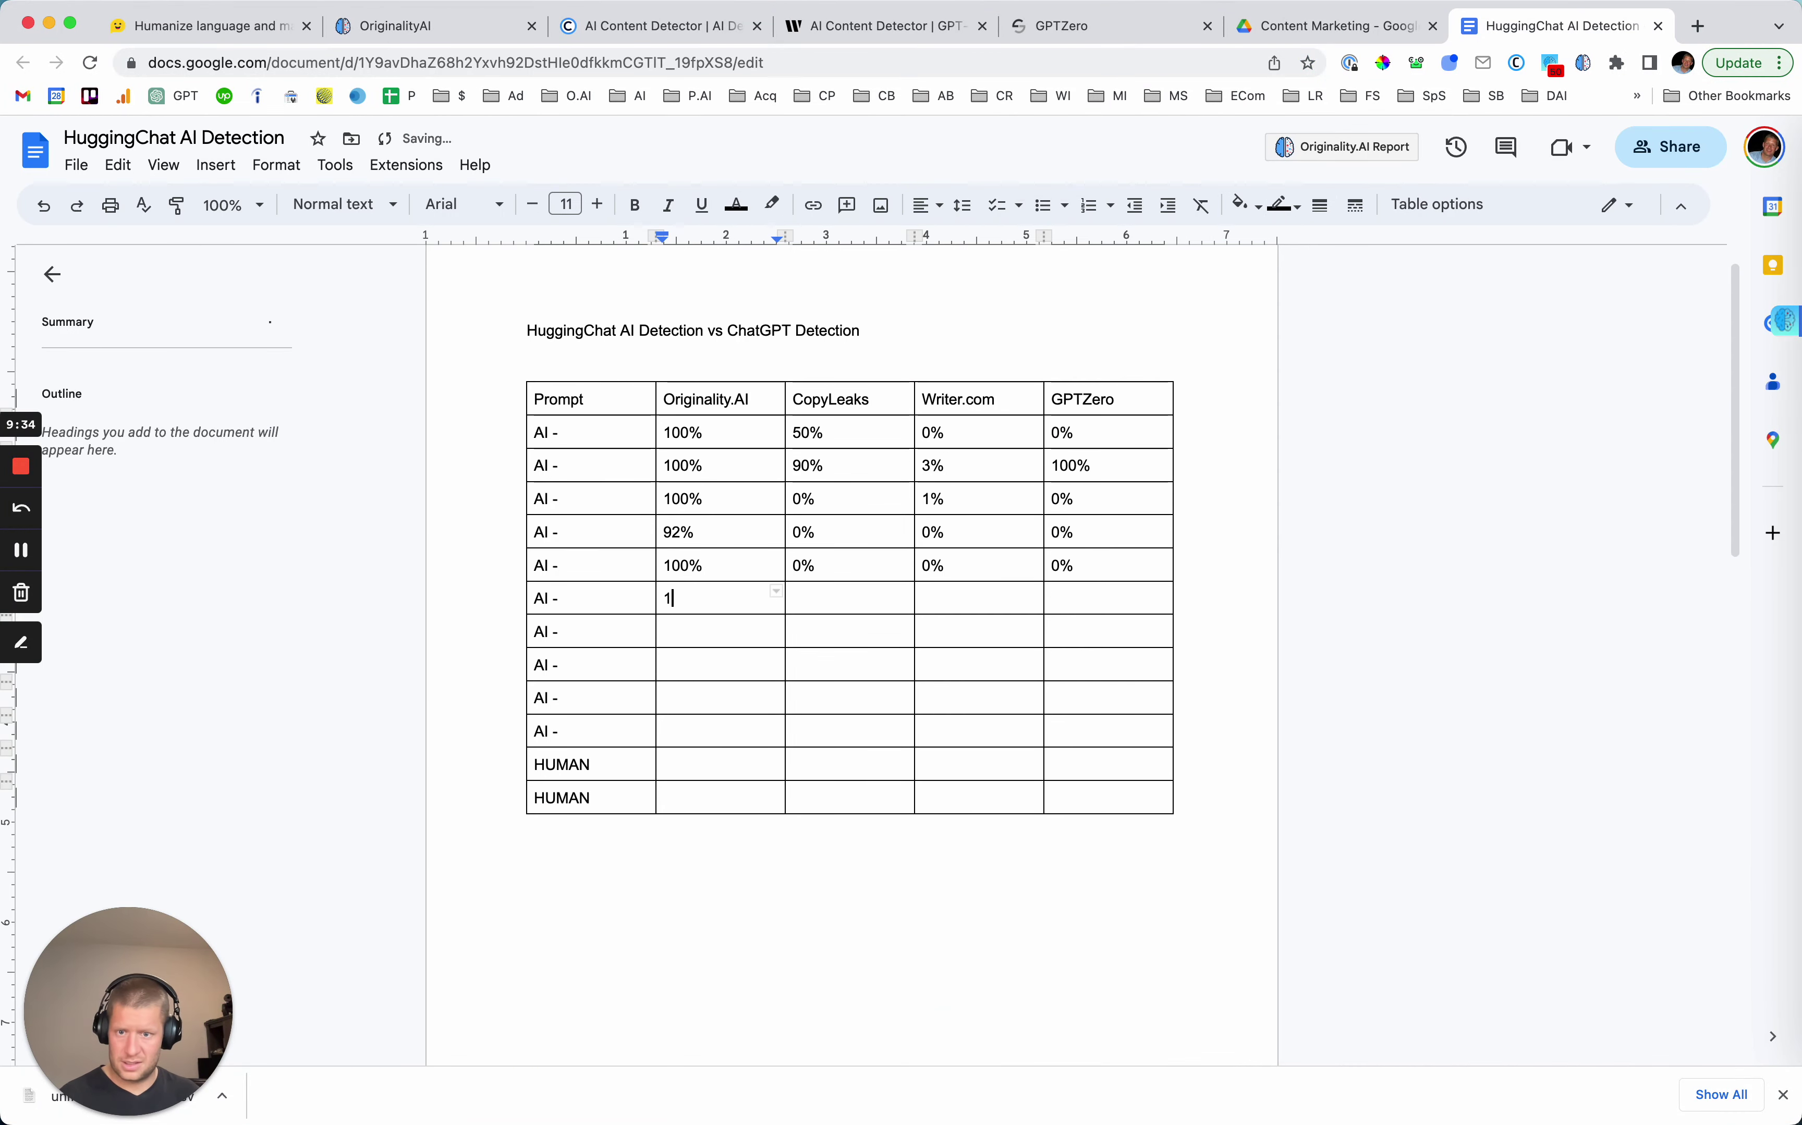
{"action": "key", "text": "Tab"}
Switch to Copyleaks, clear the cell phone article, paste the copied productivity tips and check them.
{"action": "left_click", "coordinate": [638, 26]}
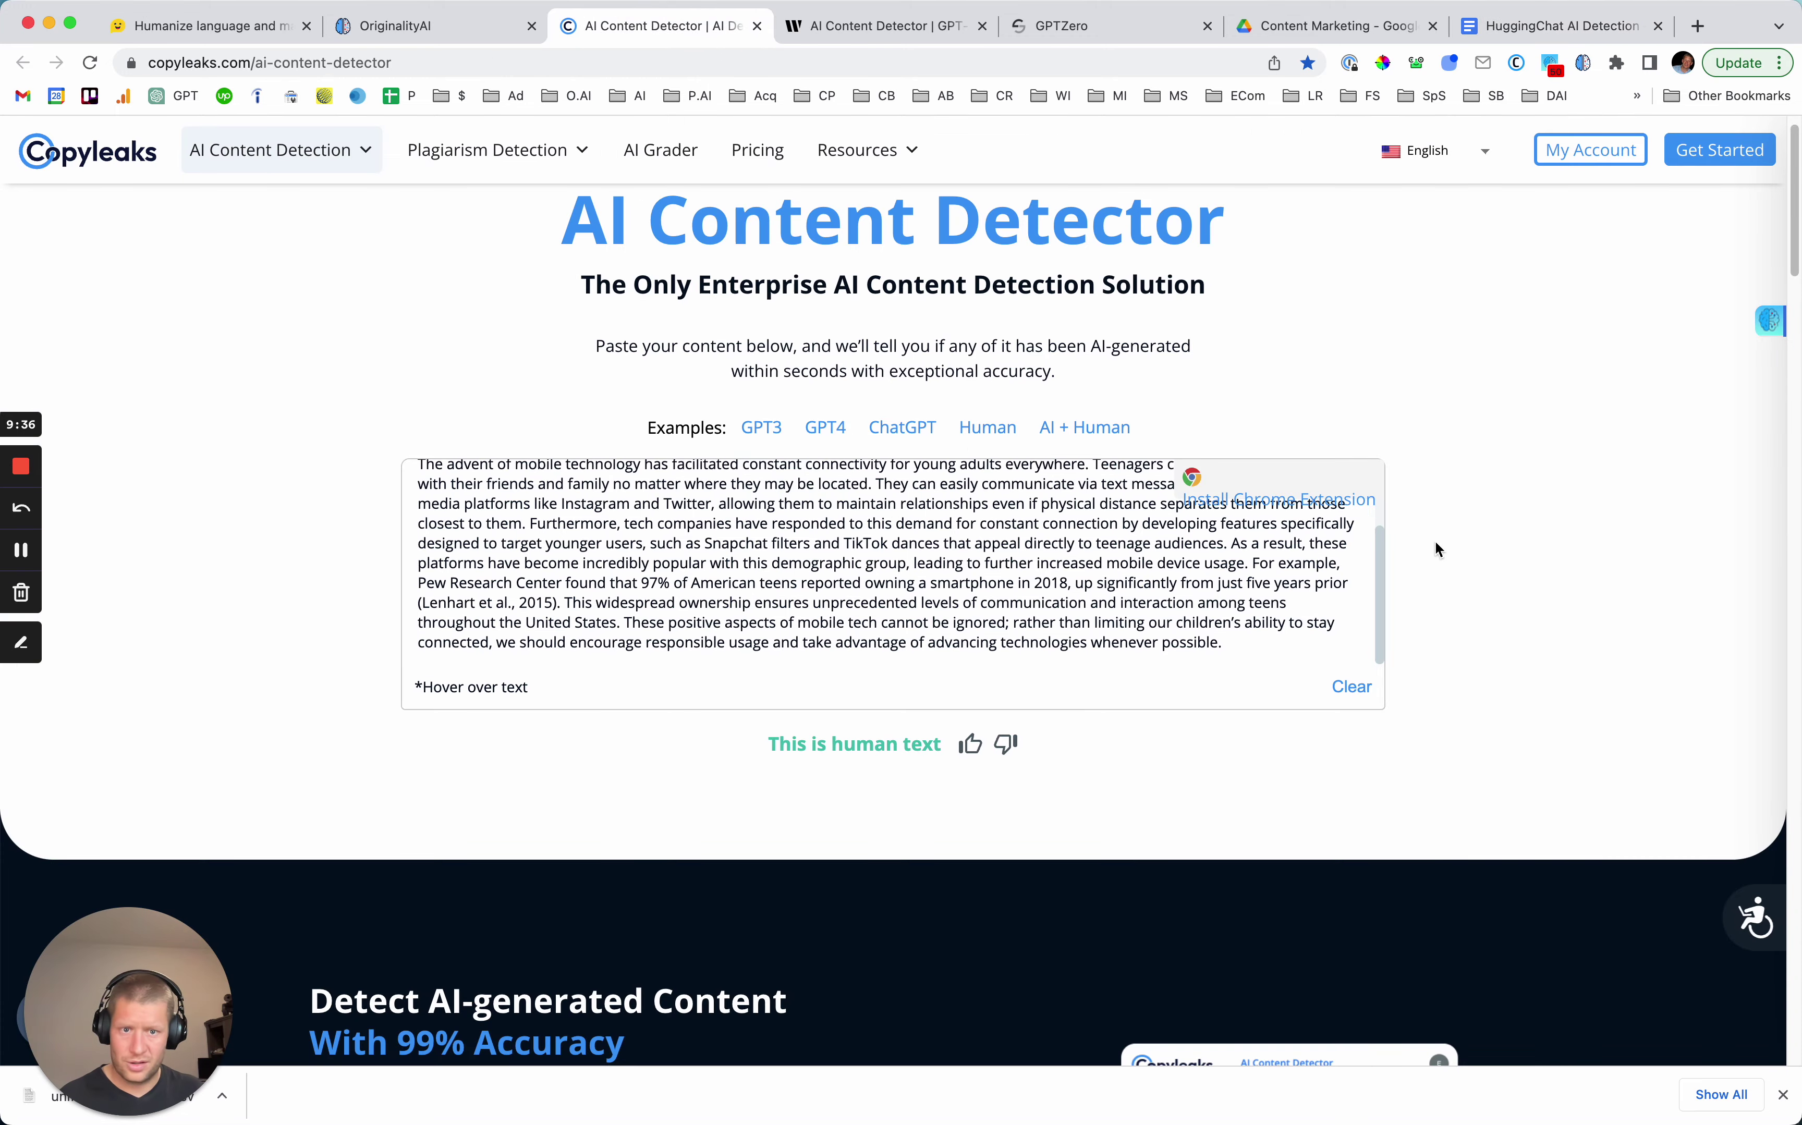
{"action": "left_click", "coordinate": [1352, 687]}
{"action": "left_click", "coordinate": [672, 483]}
{"action": "key", "text": "super+v"}
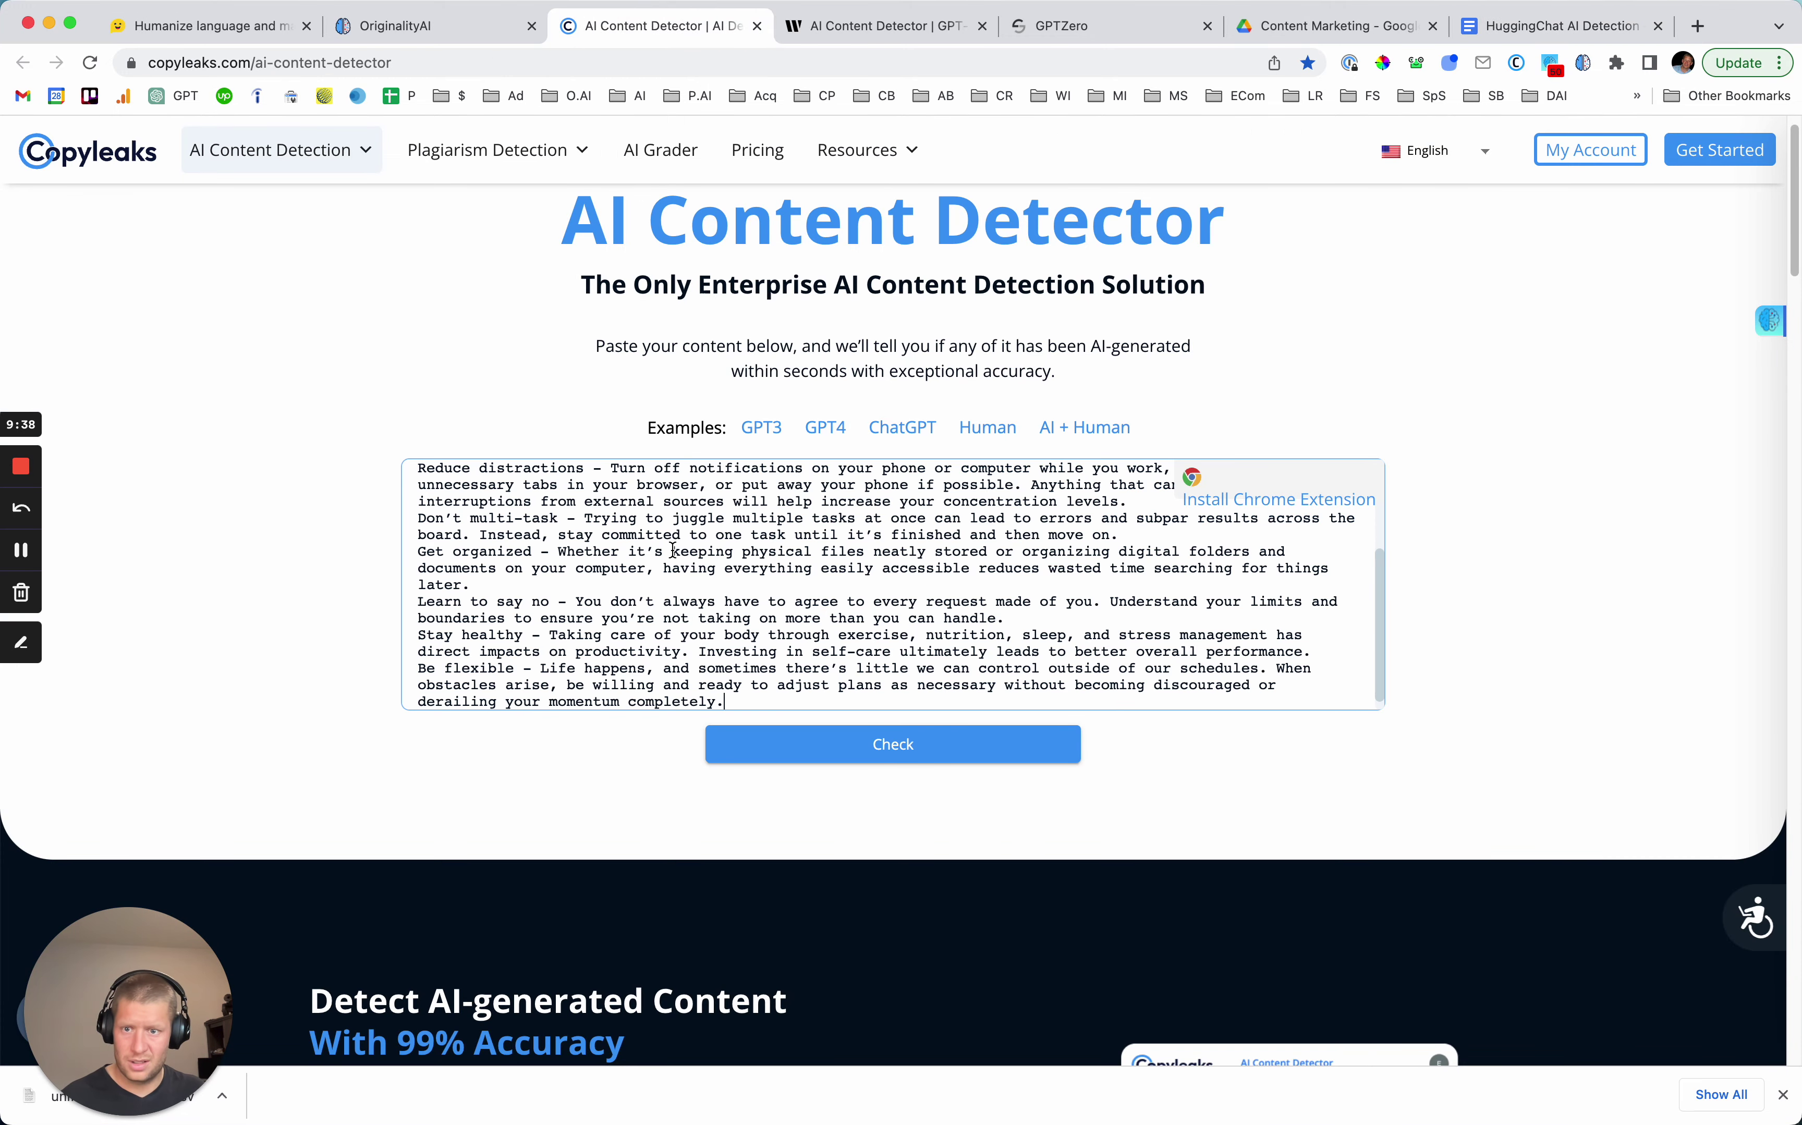
{"action": "left_click", "coordinate": [816, 756]}
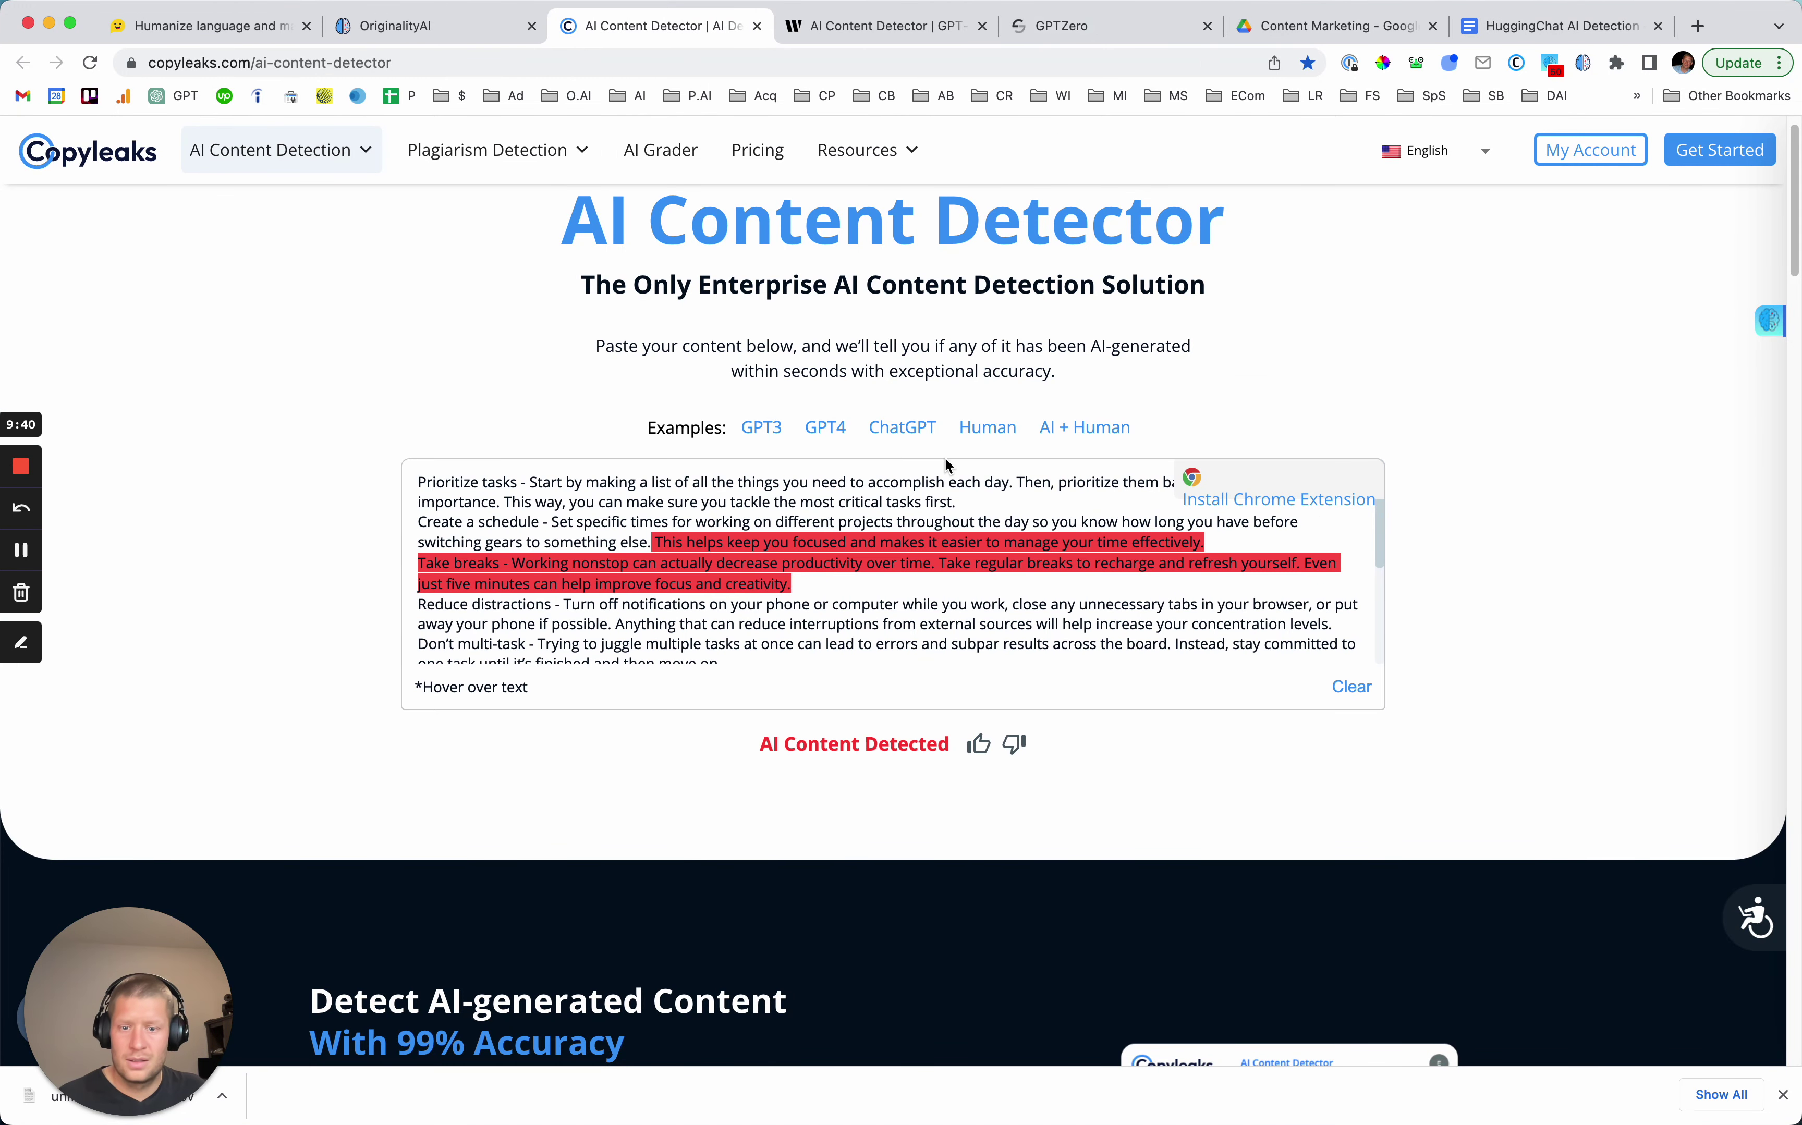
Examine the Copyleaks highlighting across the productivity tips and record 50% under CopyLeaks in the document's sixth AI row.
{"action": "scroll", "coordinate": [884, 644], "scroll_direction": "down", "scroll_amount": 10}
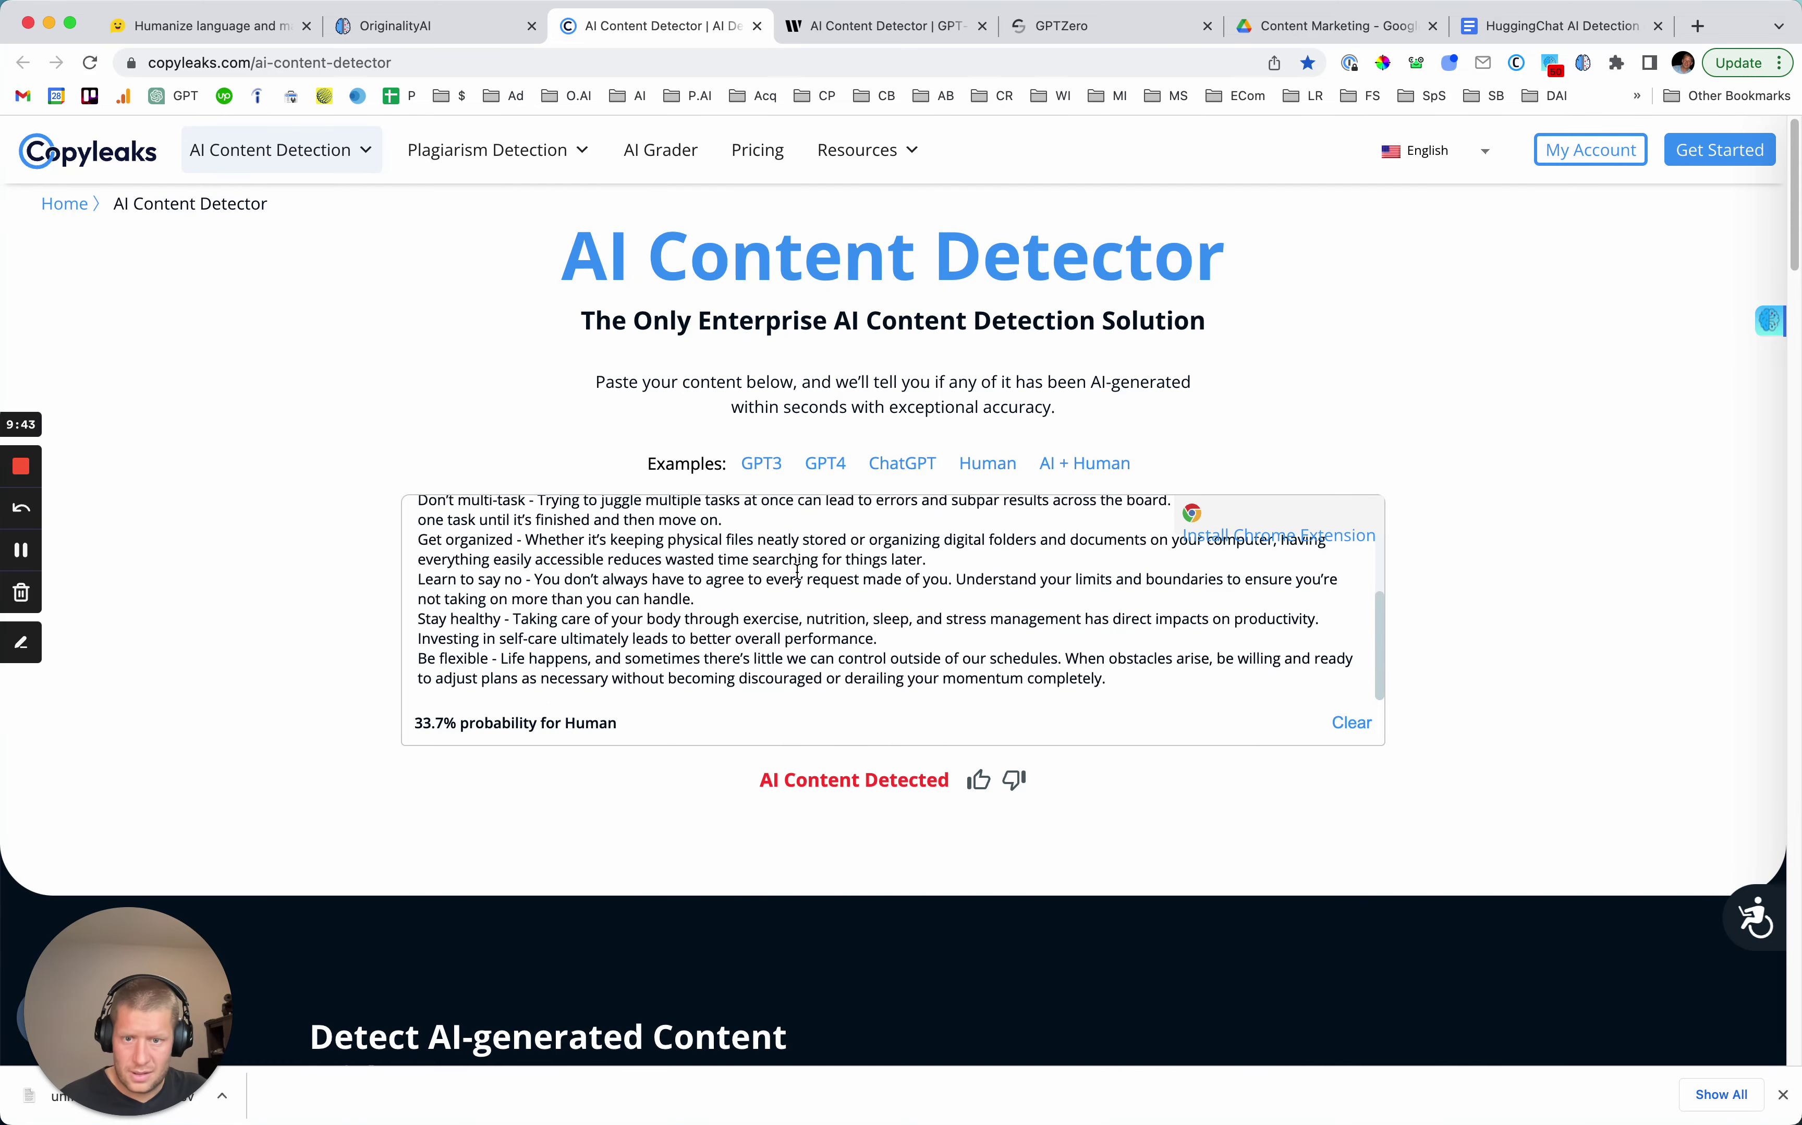
{"action": "scroll", "coordinate": [682, 463], "scroll_direction": "up", "scroll_amount": 8}
{"action": "scroll", "coordinate": [593, 575], "scroll_direction": "up", "scroll_amount": 4}
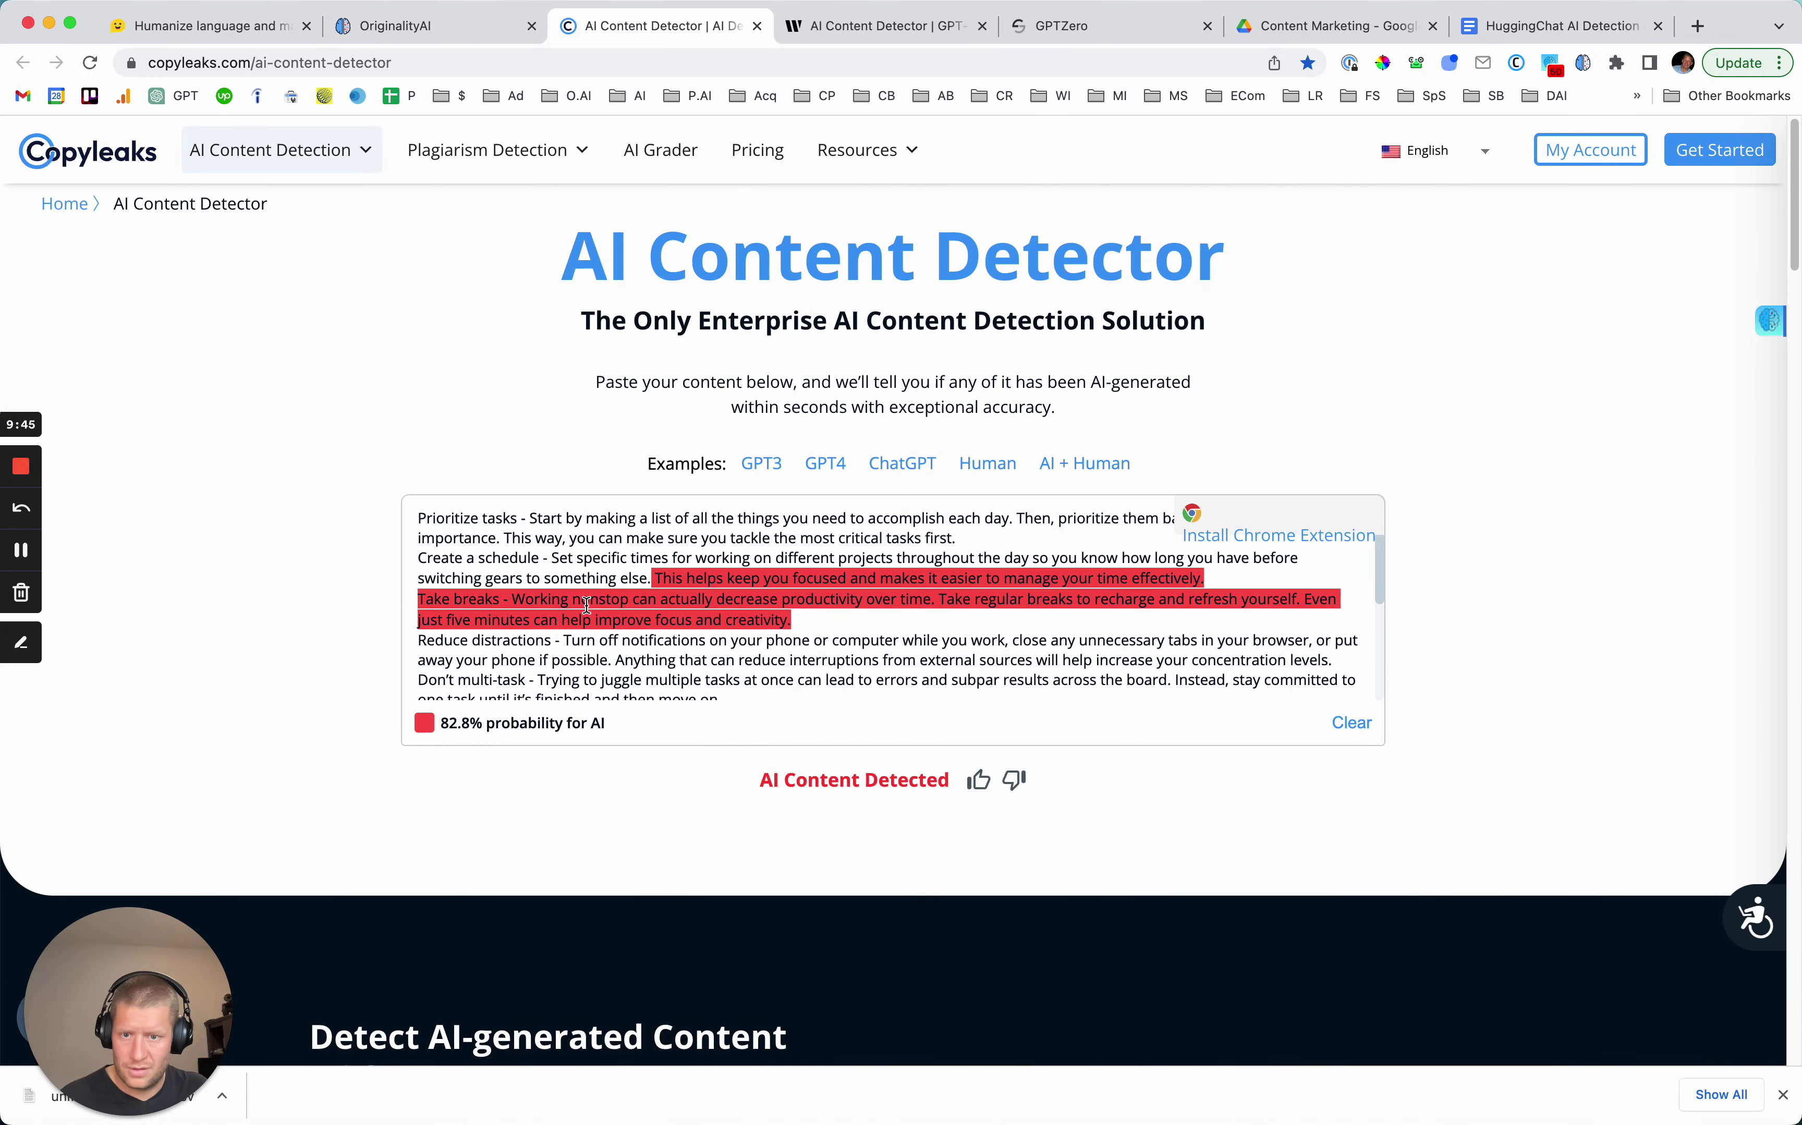
{"action": "scroll", "coordinate": [655, 606], "scroll_direction": "down", "scroll_amount": 5}
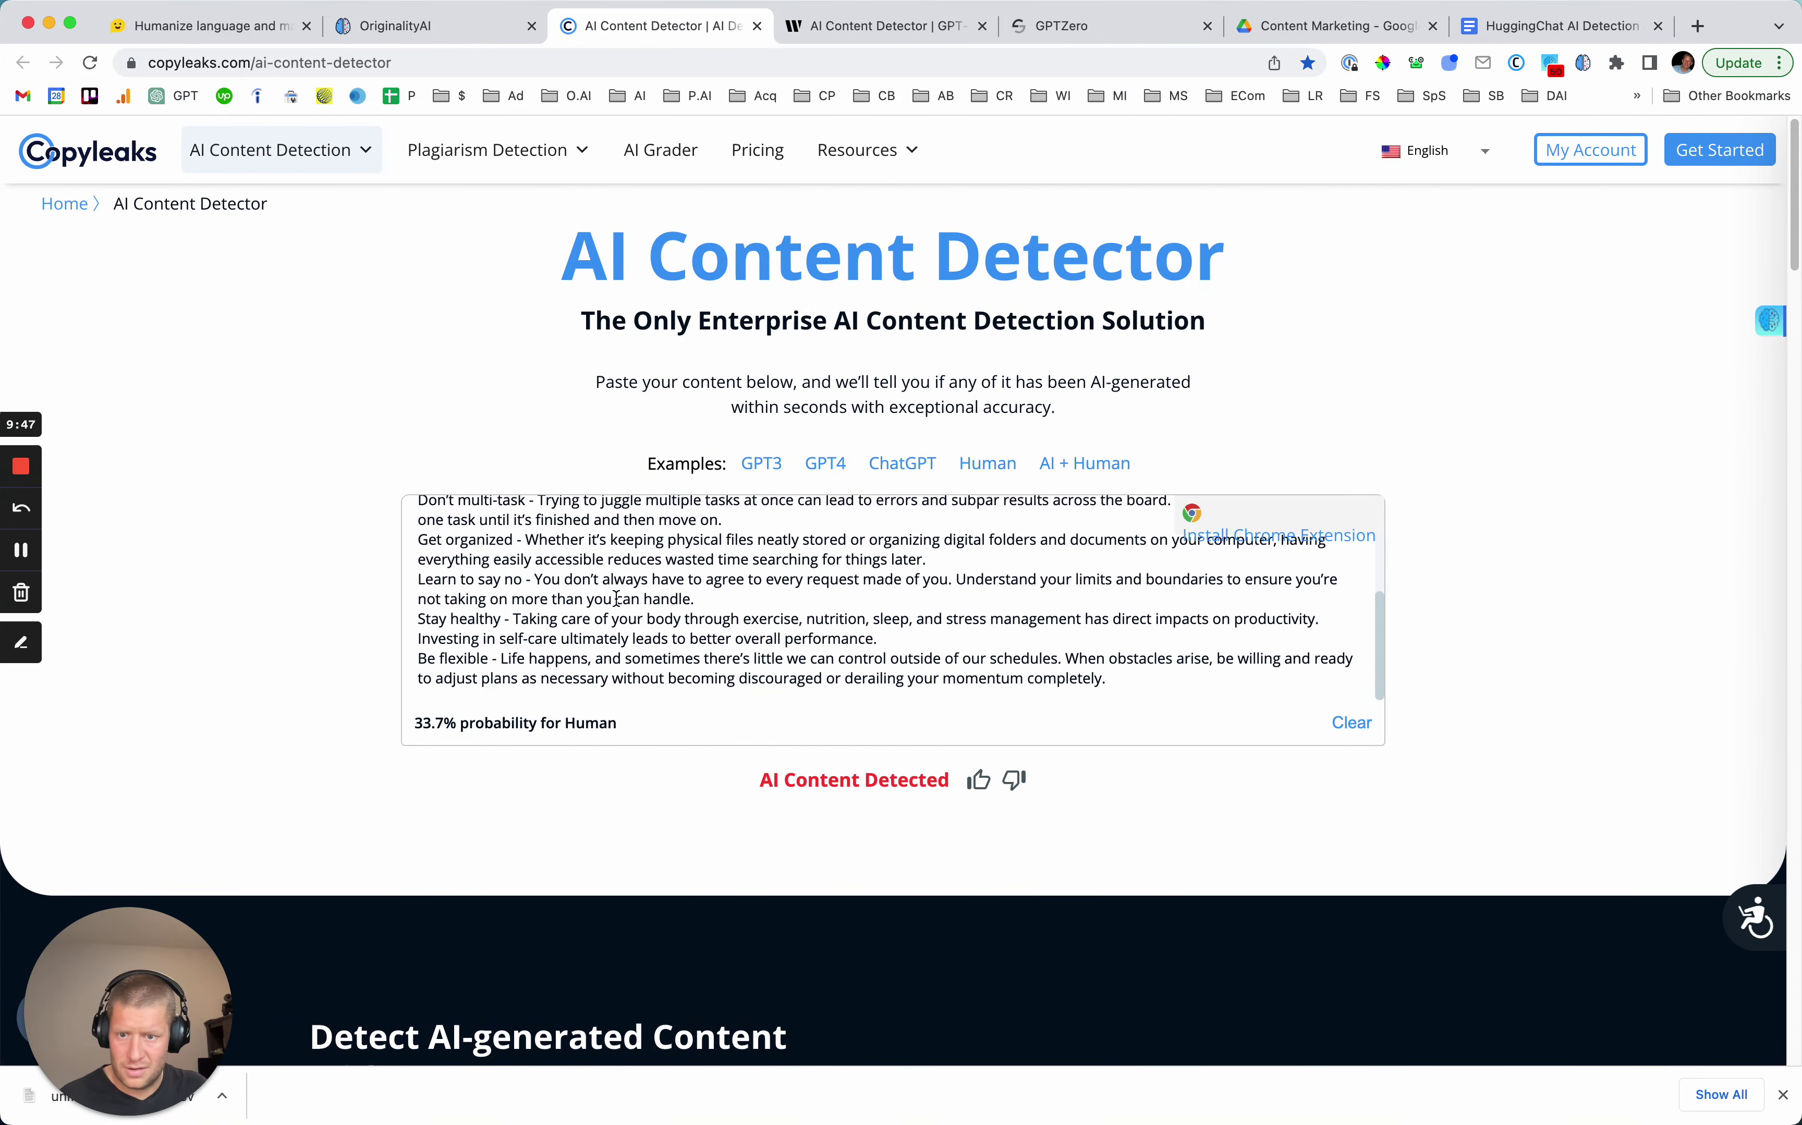
{"action": "scroll", "coordinate": [647, 591], "scroll_direction": "up", "scroll_amount": 5}
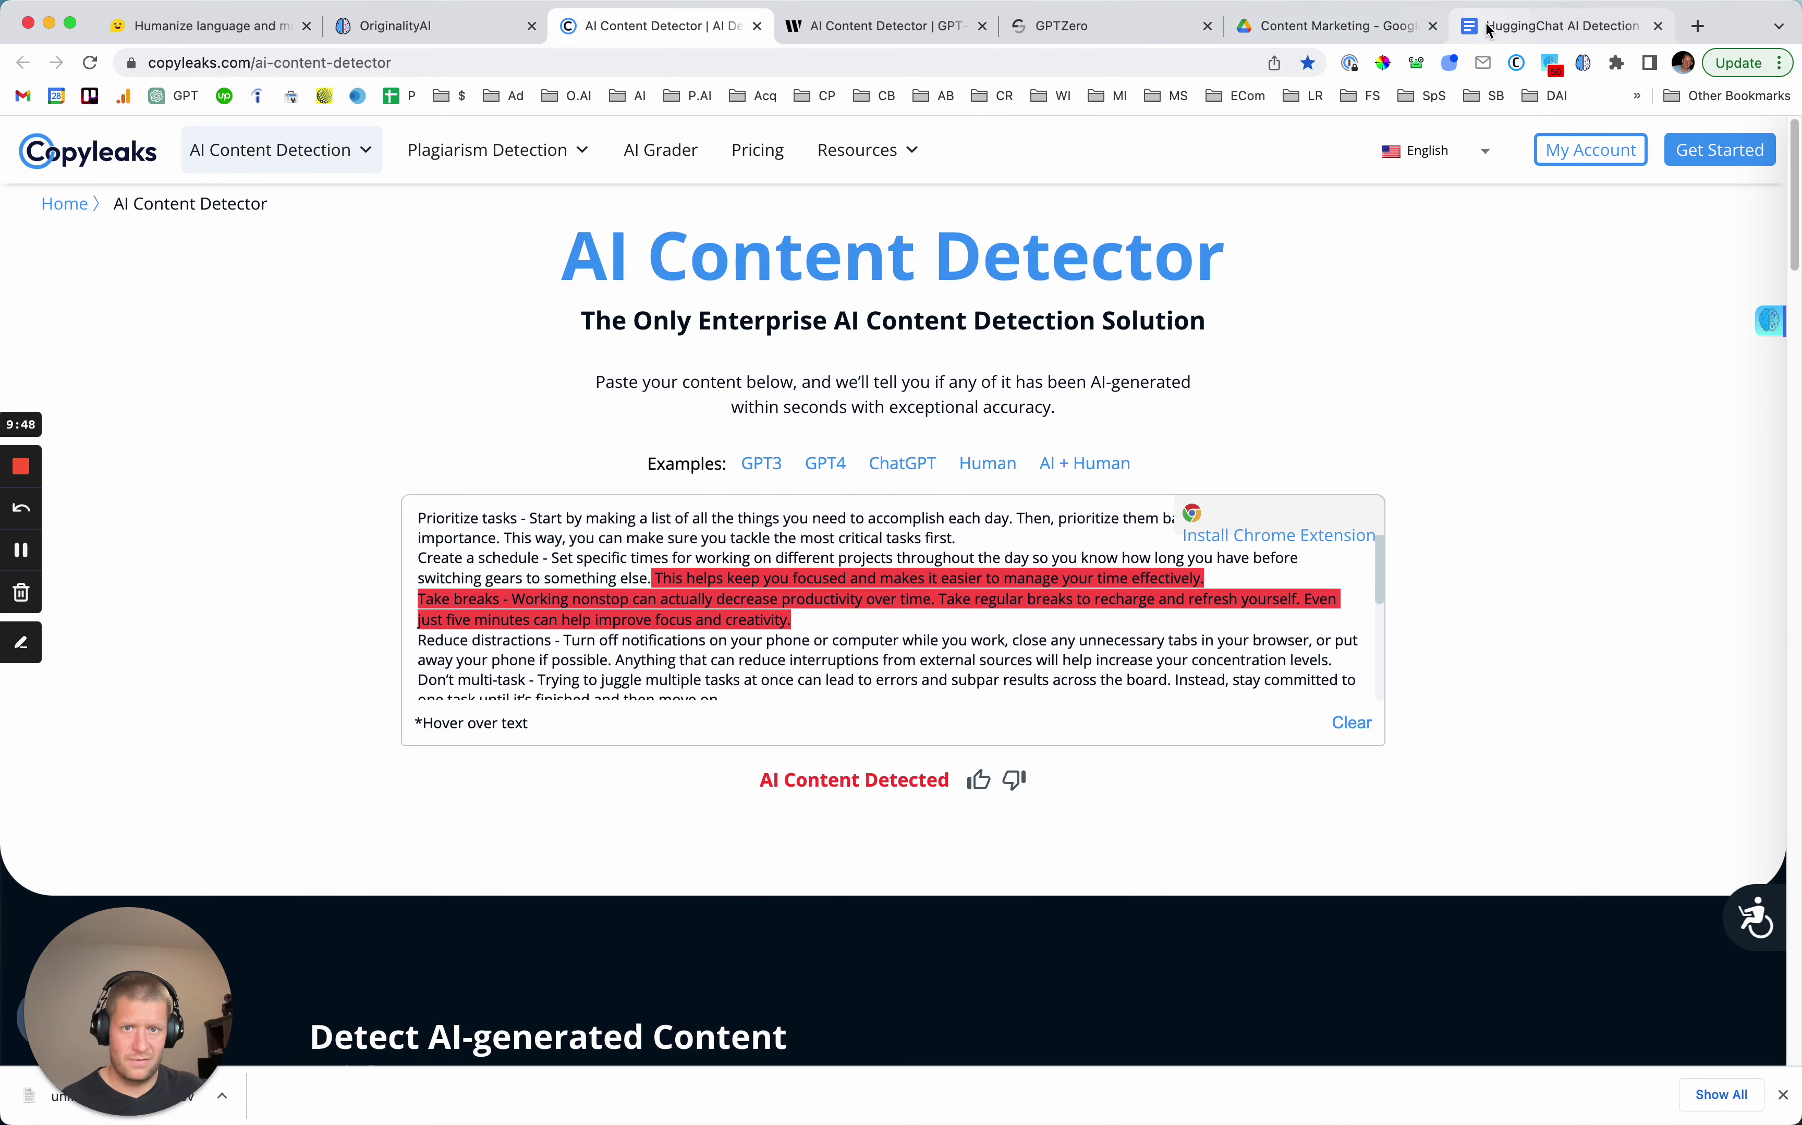
{"action": "left_click", "coordinate": [1561, 26]}
{"action": "left_click", "coordinate": [817, 594]}
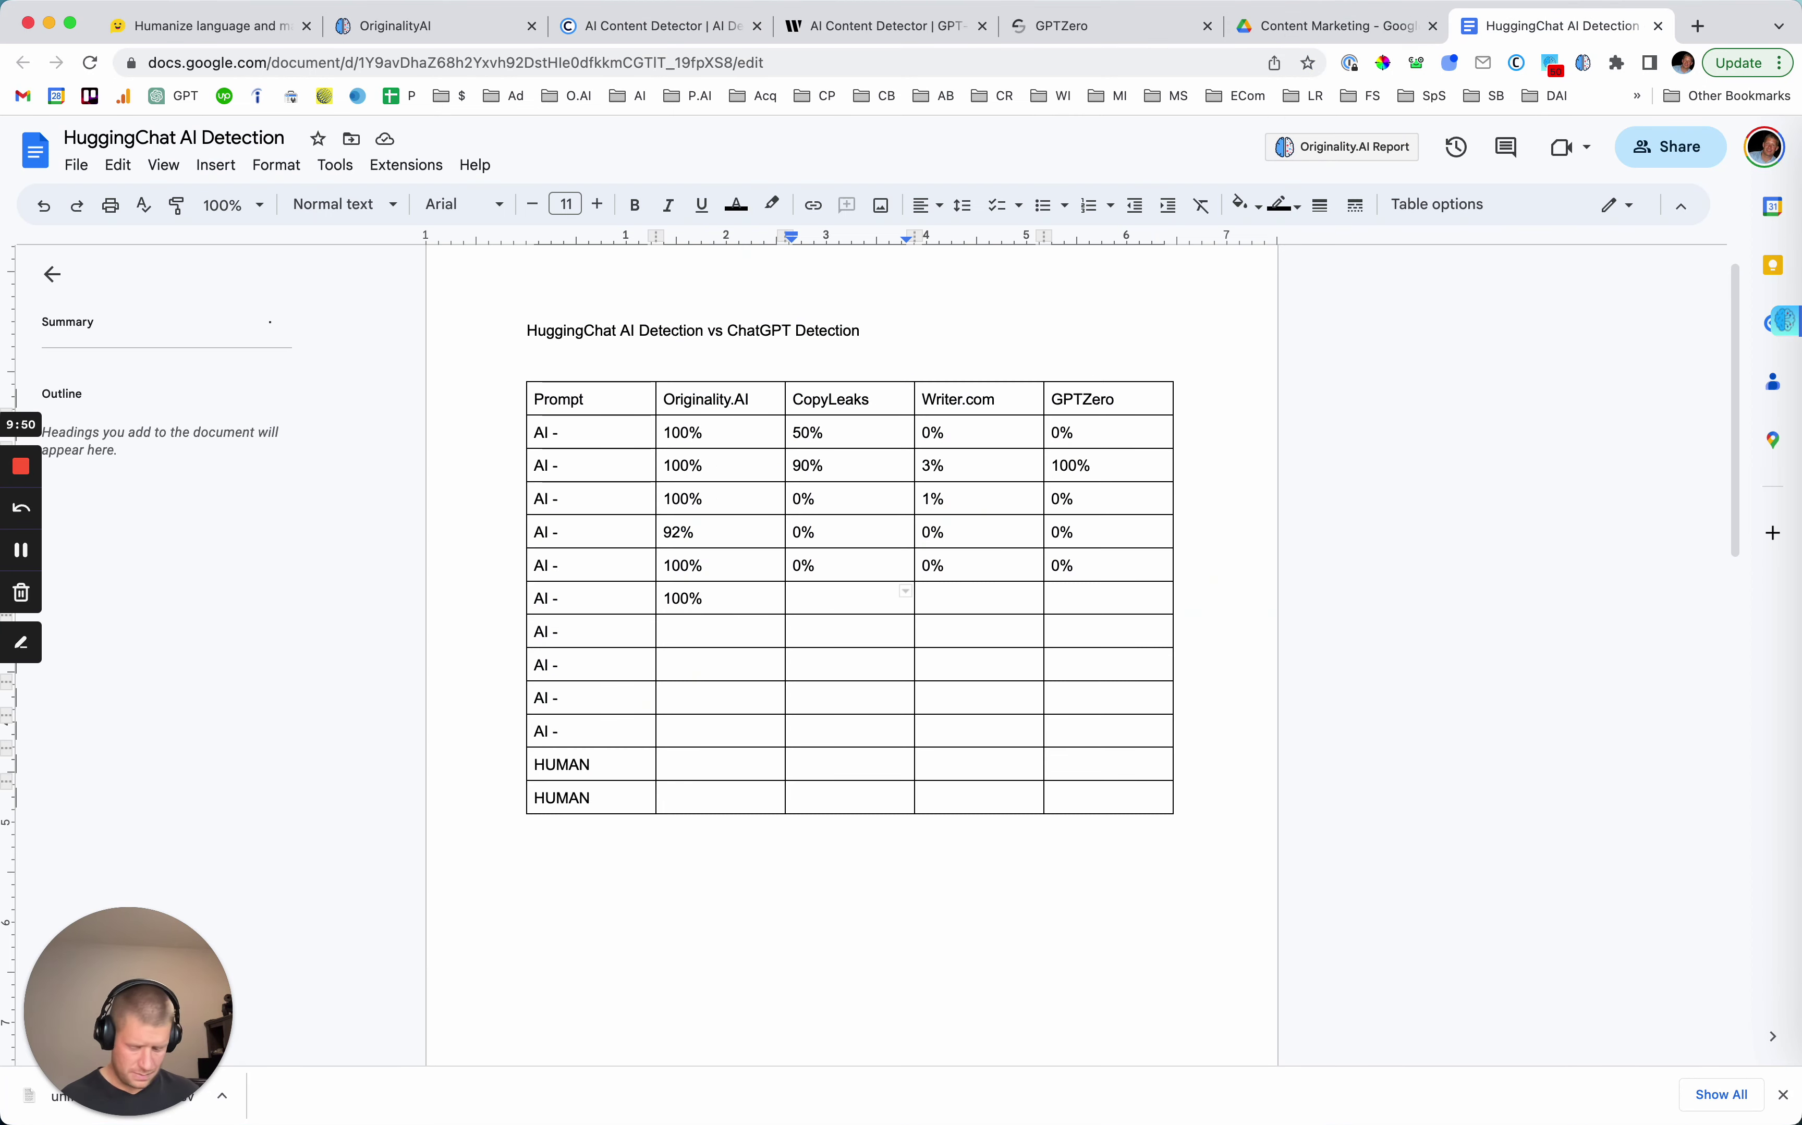
{"action": "type", "text": "50%"}
{"action": "key", "text": "Tab"}
In Writer's AI Content Detector, replace the text with the productivity tips through the "Get organized" tip and analyze it.
{"action": "left_click", "coordinate": [885, 26]}
{"action": "key", "text": "super+a"}
{"action": "type", "text": "Prioritize tasks - Start by making a list of all the things you need to accomplish each day. Then, prioritize them based on their urgency and importance. This way, you can make sure you tackle the most critical tasks first. Create a schedule - Set specific times for working on different projects throughout the day so you know how long you have before switching gears to something else. This helps keep you focused and makes it easier to manage your time effectively. Take breaks - Working nonstop can actually decrease productivity over time. Take regular breaks to recharge and refresh yourself. Even just five minutes can help improve focus and creativity. Reduce distractions - Turn off notifications on your phone or computer while you work, close any unnecessary tabs in your browser, or put away your phone if possible. Anything that can reduce interruptions from external sources will help increase your concentration levels. Don’t multi-task - Trying to juggle multiple tasks at once can lead to errors and subpar results across the board. Instead, stay committed to one task until it’s finished and then move on. Get organized - Whether it’s keeping physical files neatly stored or organizing digital folders and documents on your computer, having everything easily accessible reduces wasted time searching for things later."}
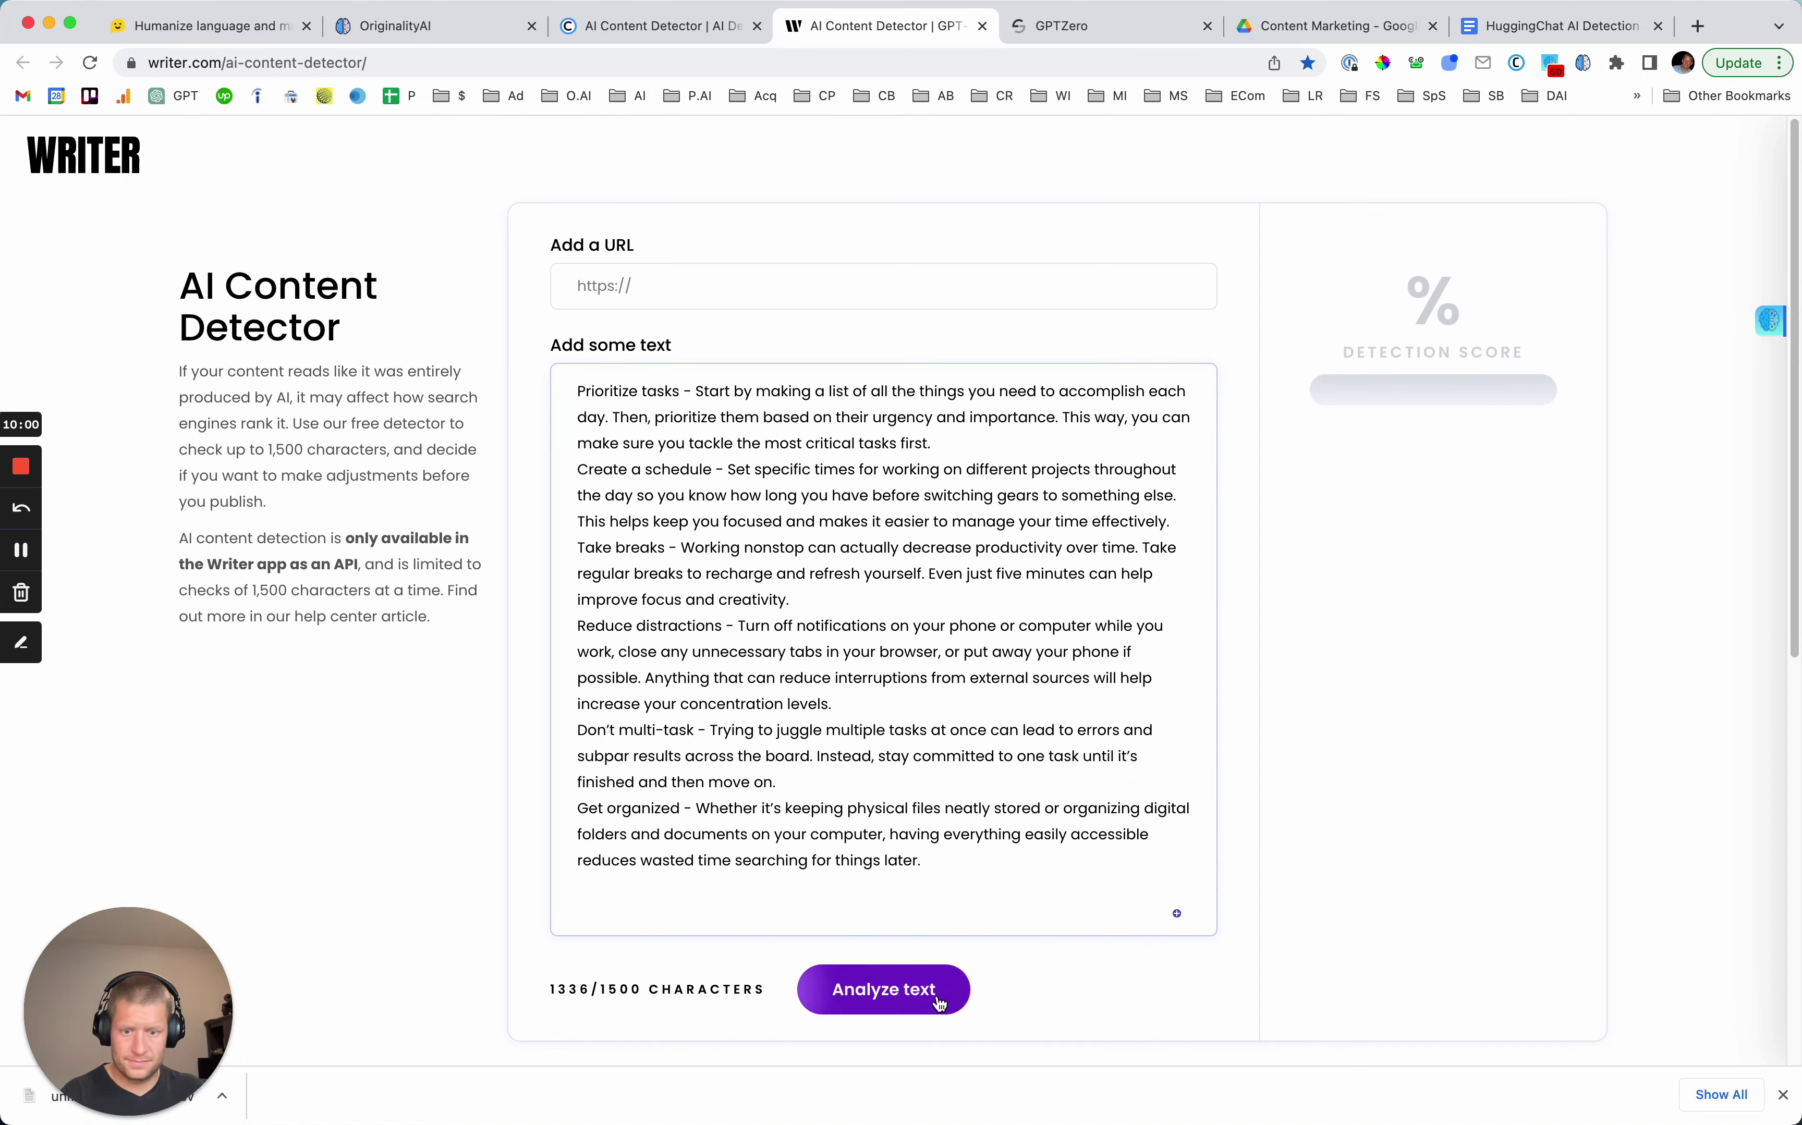
{"action": "left_click", "coordinate": [895, 992]}
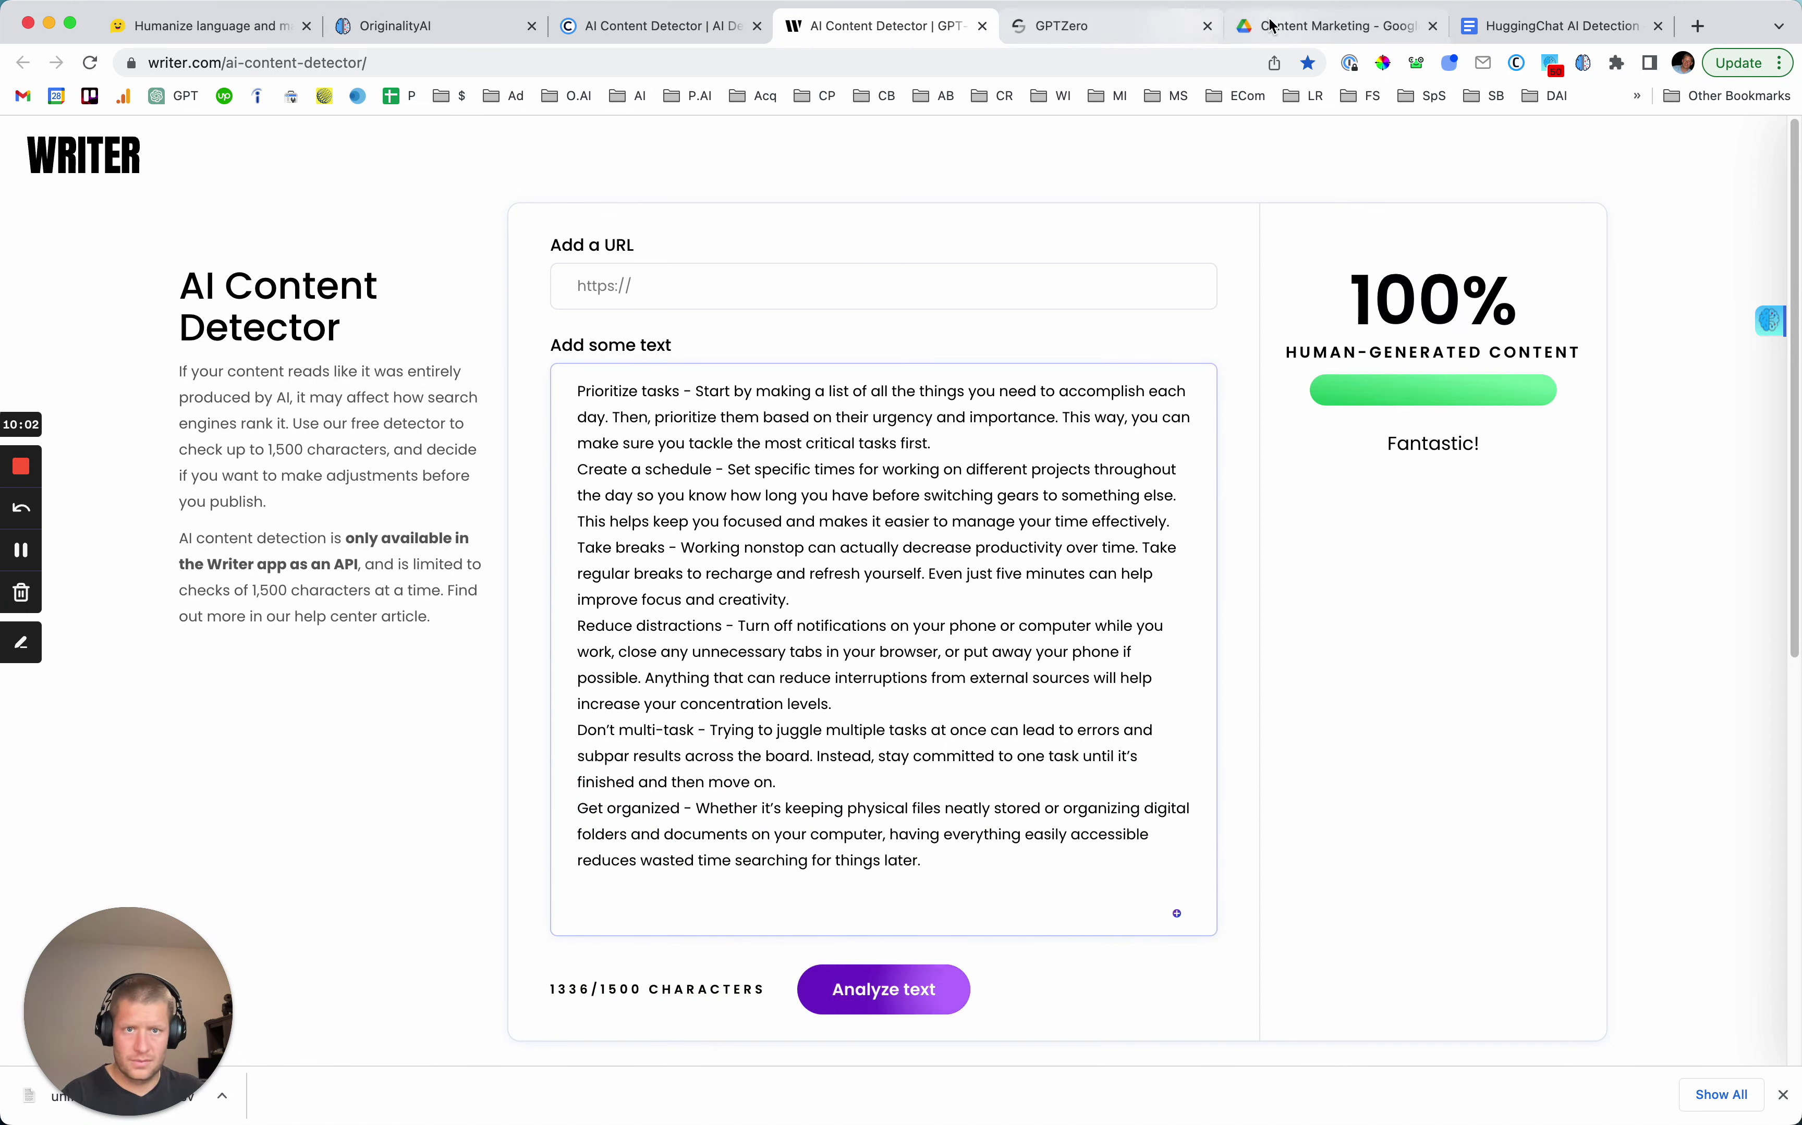
Return to the HuggingChat AI Detection document and enter 0% under Writer.com in the sixth AI row.
{"action": "left_click", "coordinate": [1502, 29]}
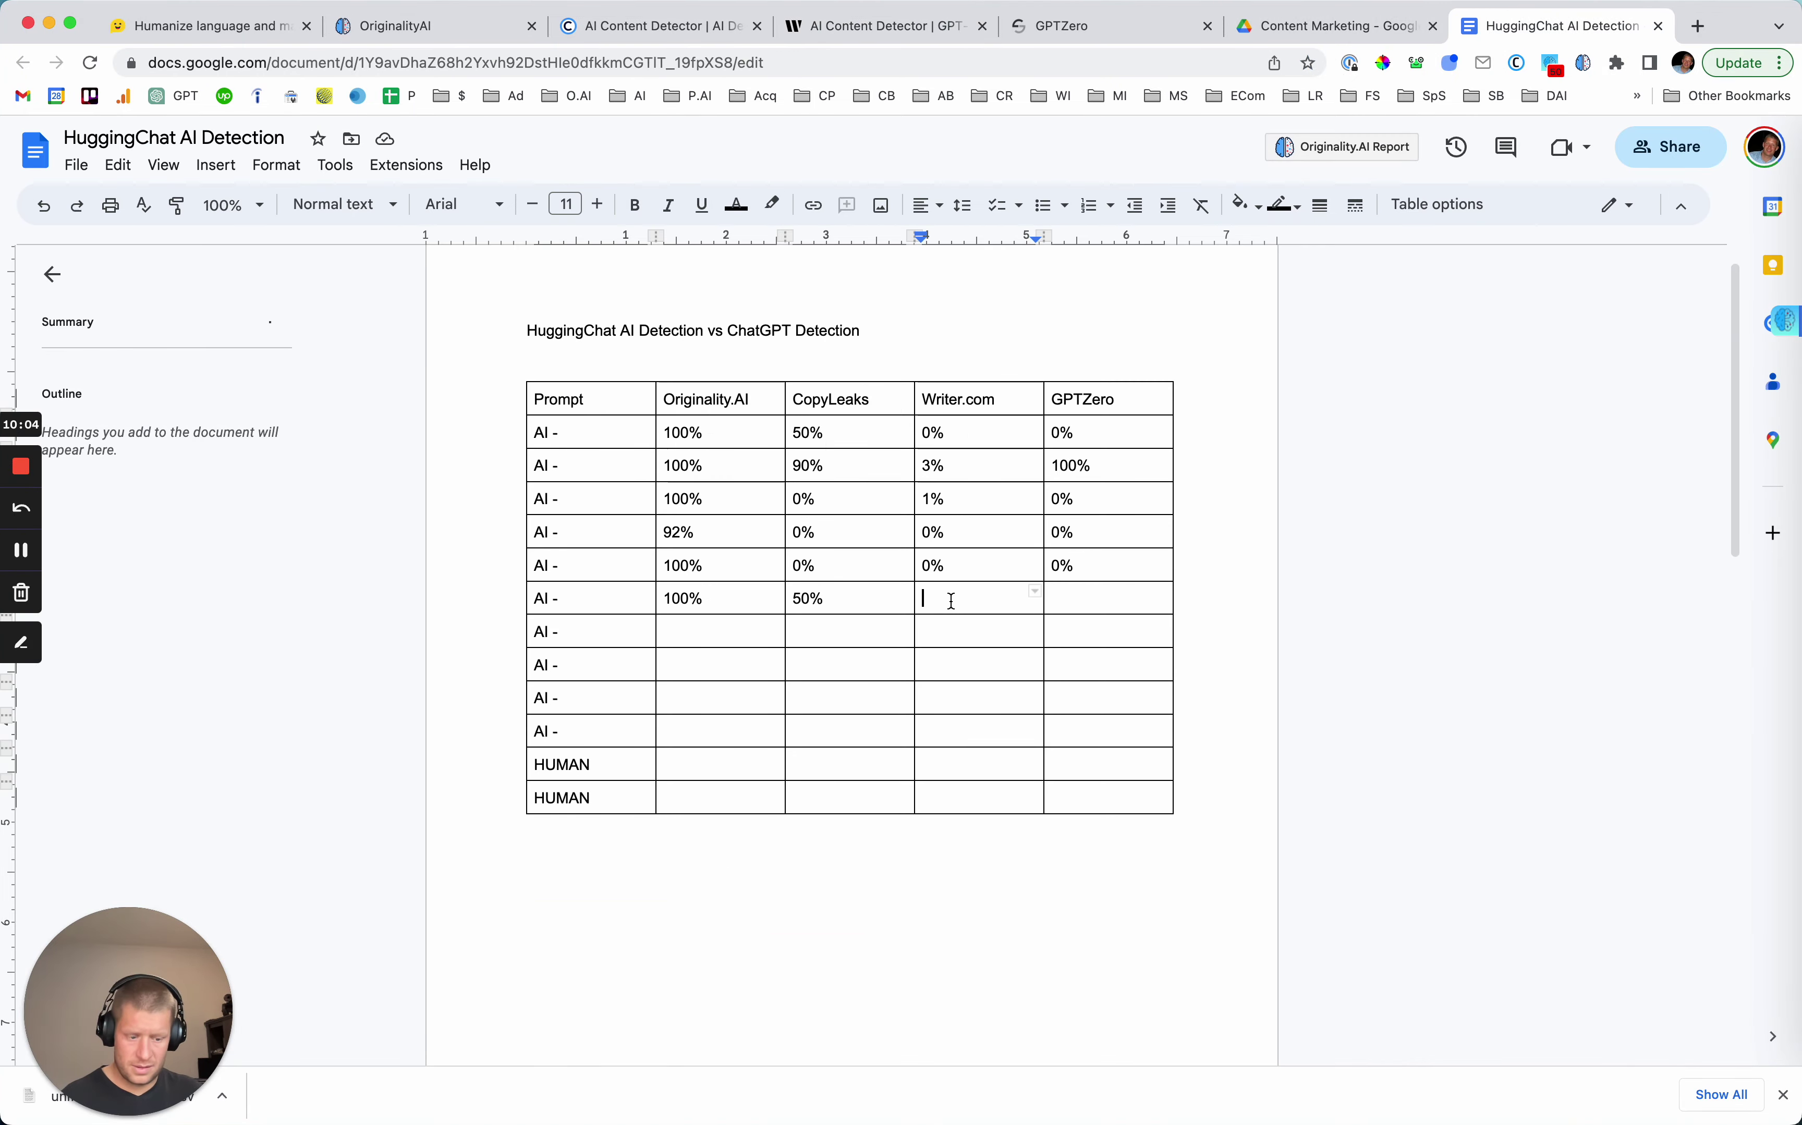
{"action": "type", "text": "0%"}
{"action": "left_click", "coordinate": [1052, 598]}
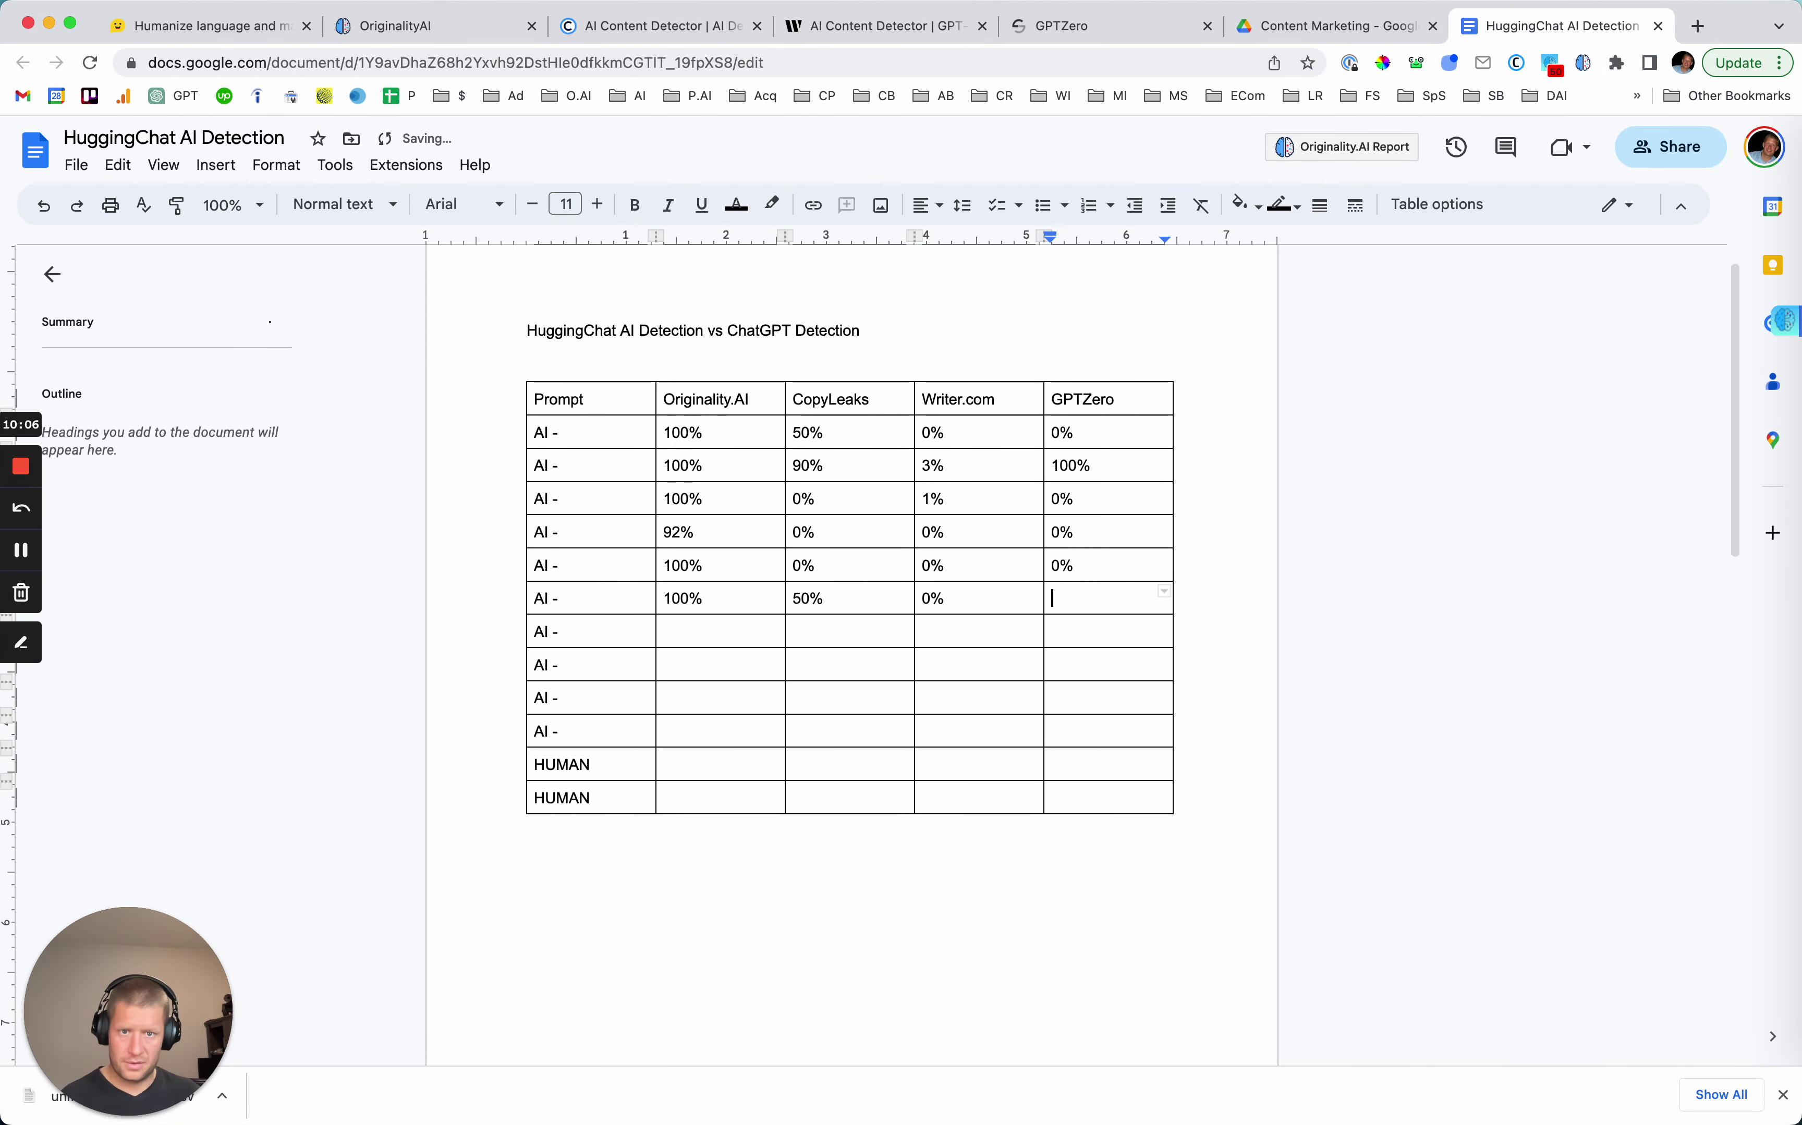
Reload GPTZero, get results for the copied productivity tips and return to the HuggingChat AI Detection document.
{"action": "left_click", "coordinate": [1006, 23]}
{"action": "scroll", "coordinate": [1102, 569], "scroll_direction": "up", "scroll_amount": 5}
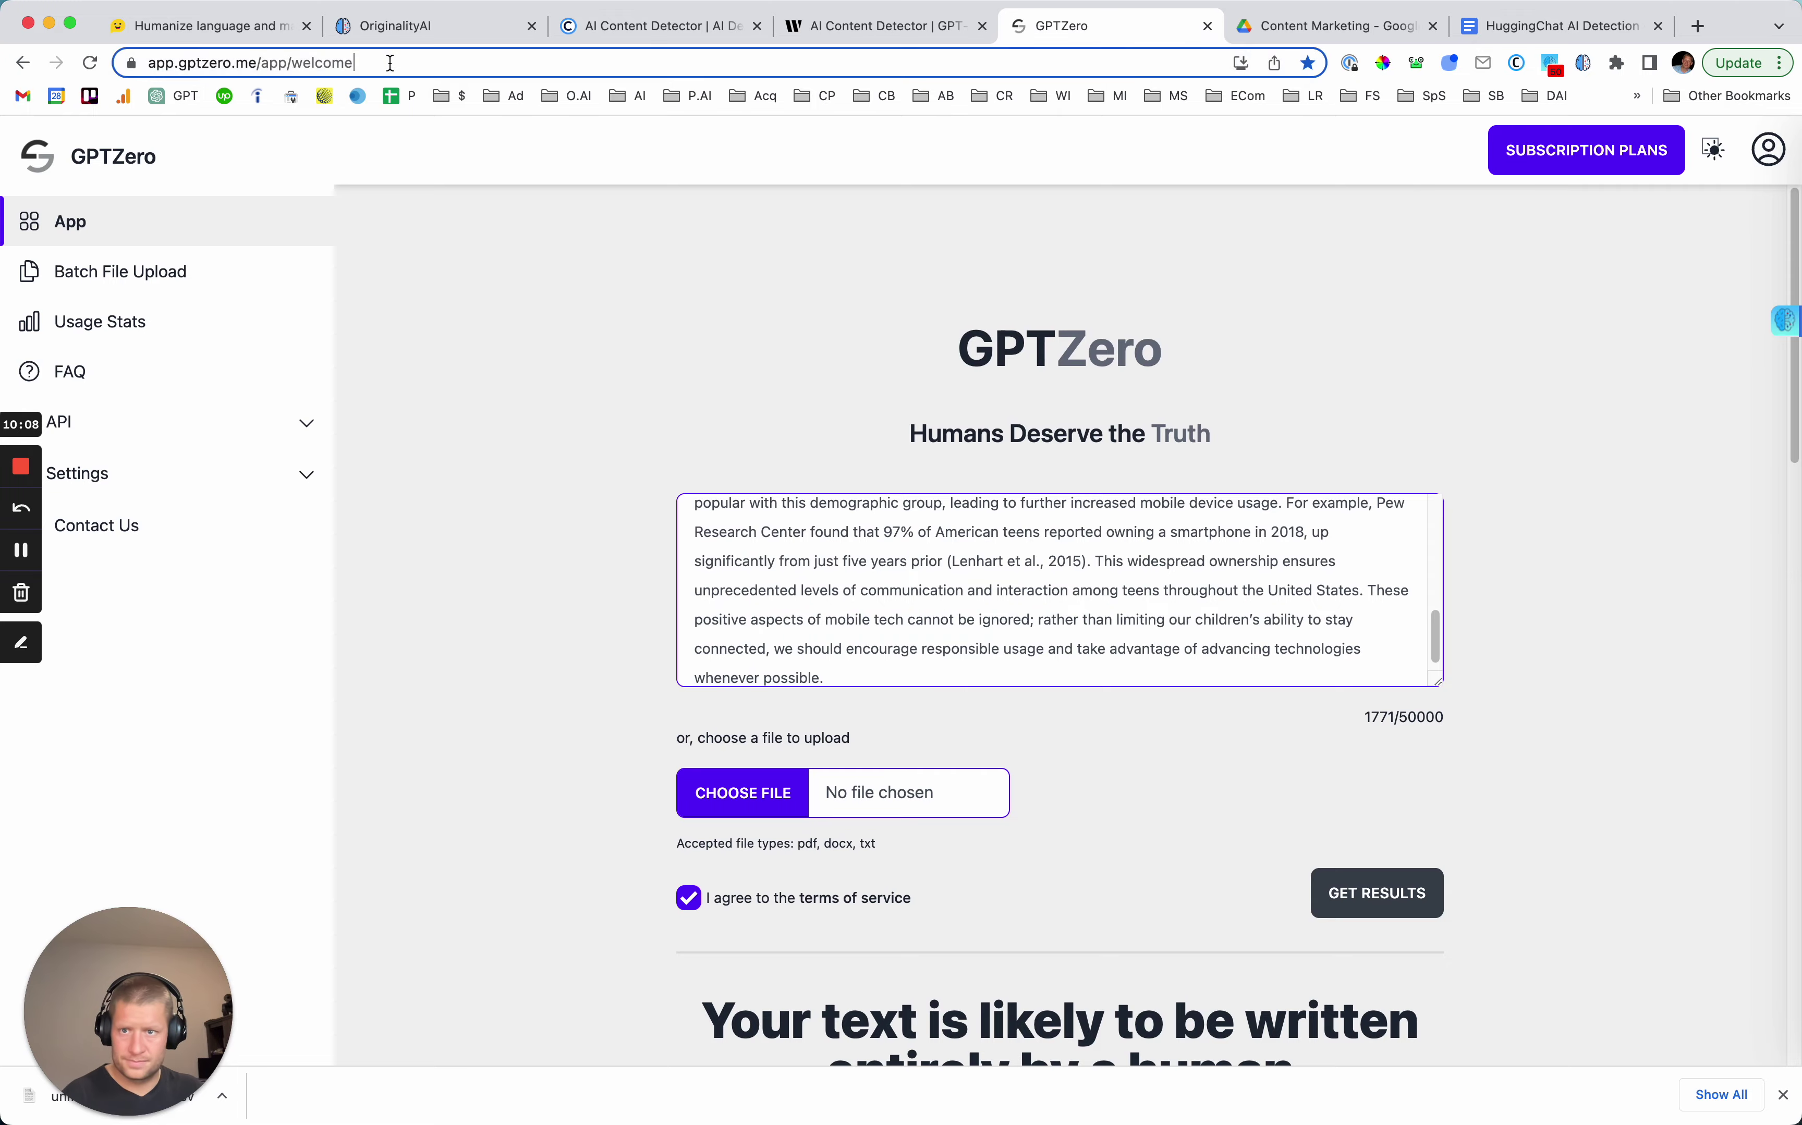
{"action": "key", "text": "super+r"}
{"action": "left_click", "coordinate": [849, 644]}
{"action": "key", "text": "super+v"}
{"action": "left_click", "coordinate": [1377, 893]}
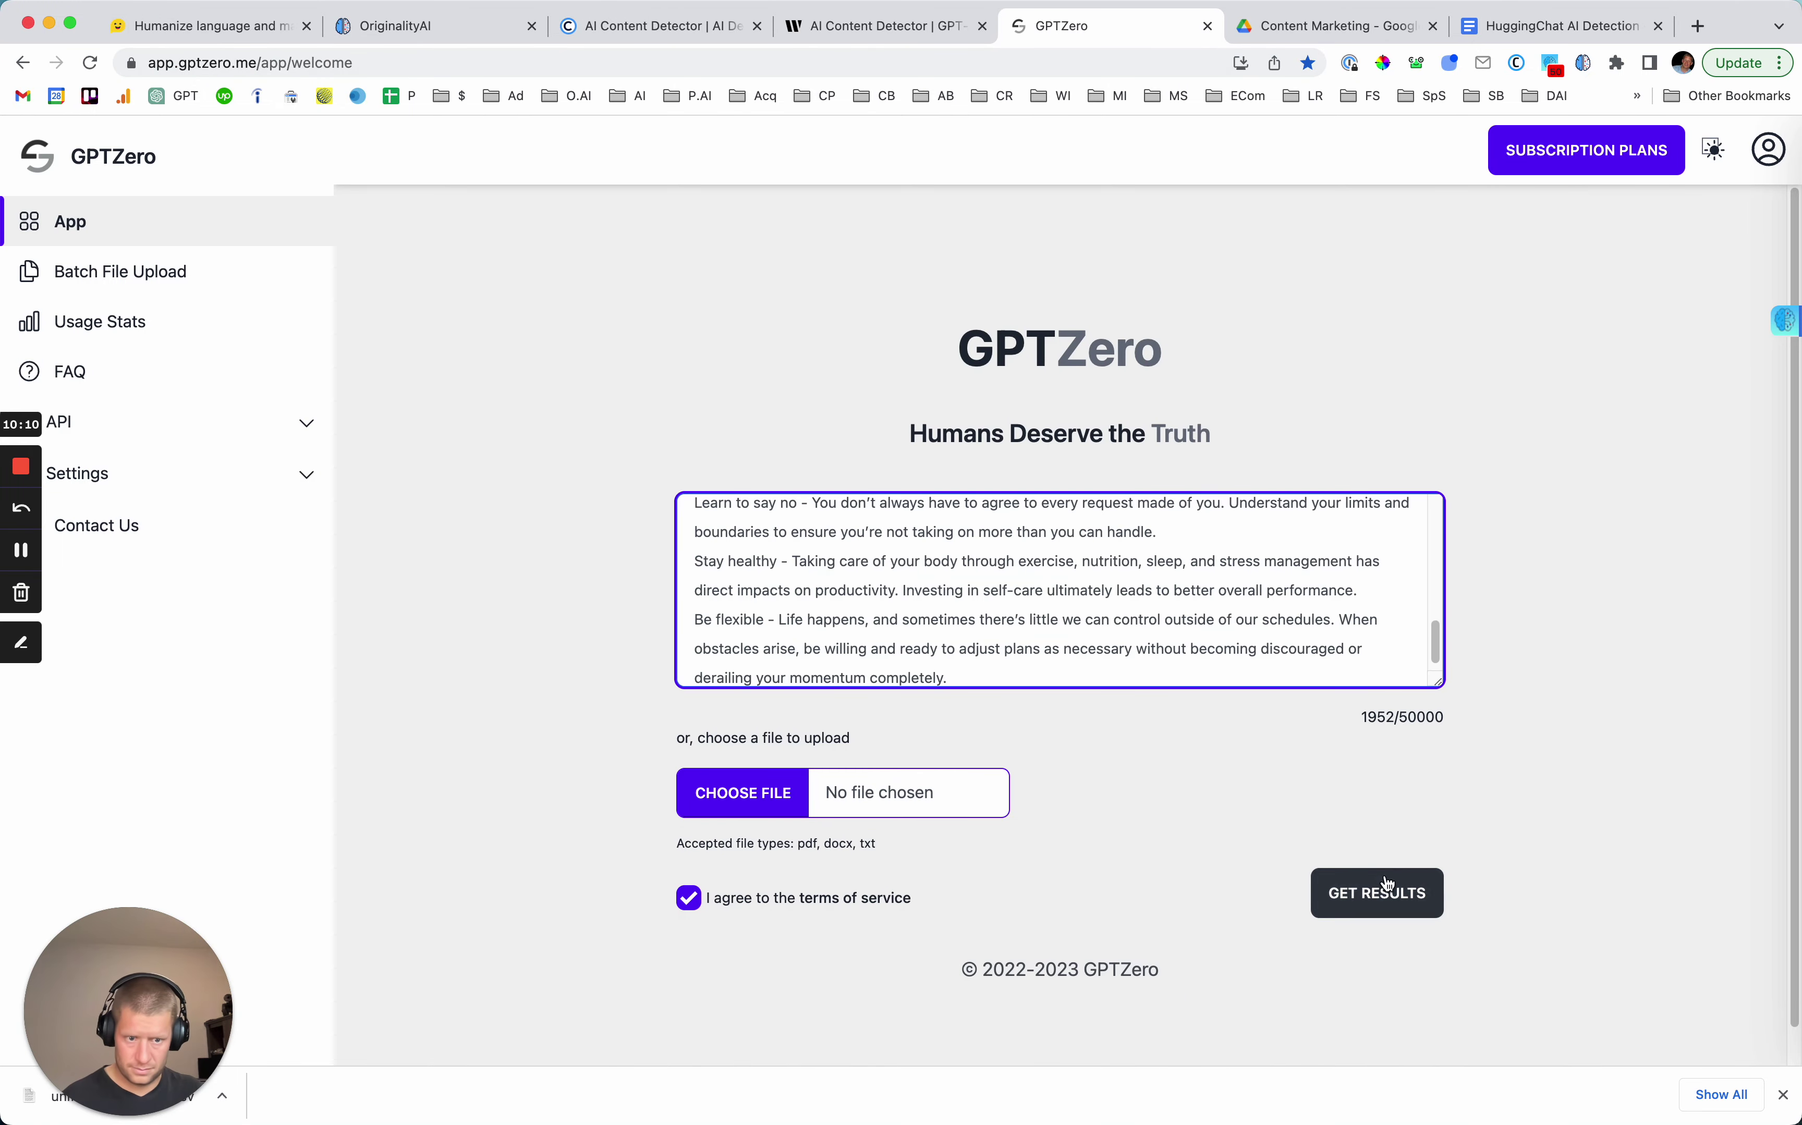
{"action": "scroll", "coordinate": [1161, 904], "scroll_direction": "down", "scroll_amount": 2}
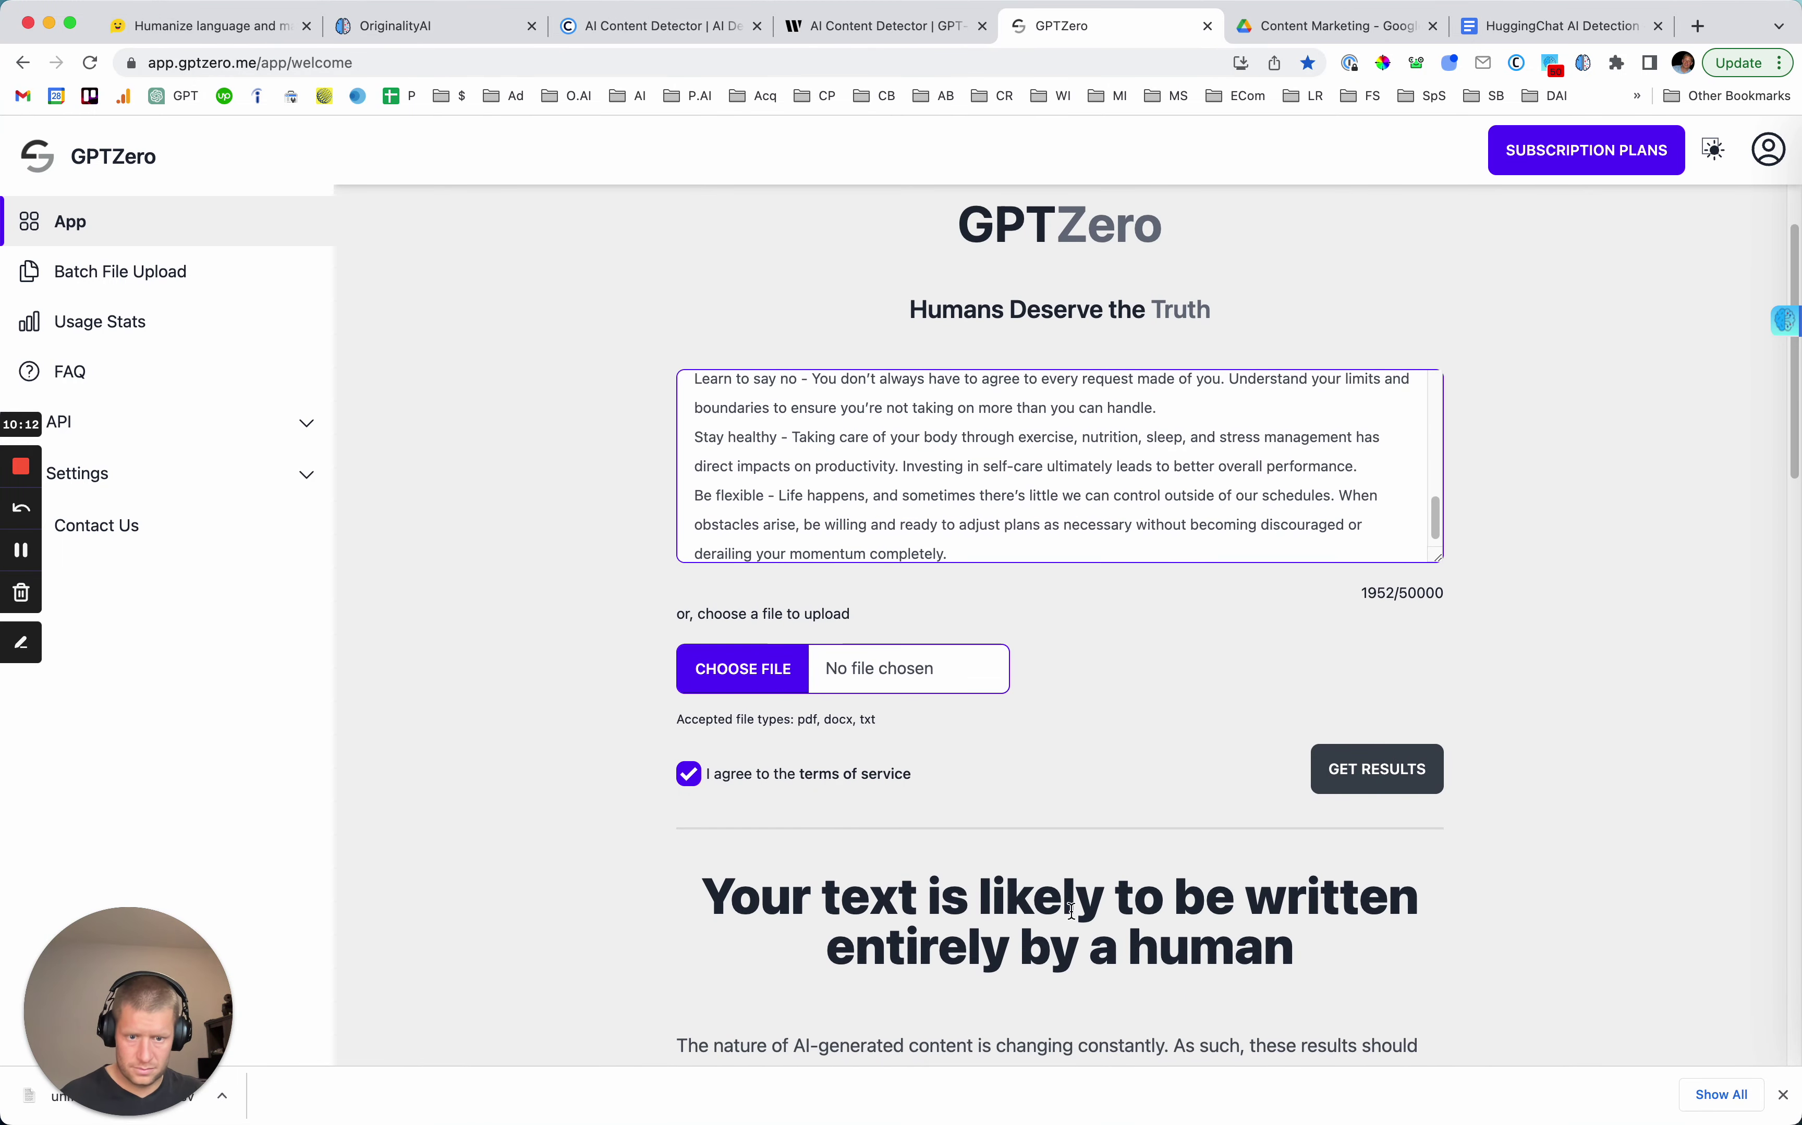
{"action": "left_click", "coordinate": [1585, 23]}
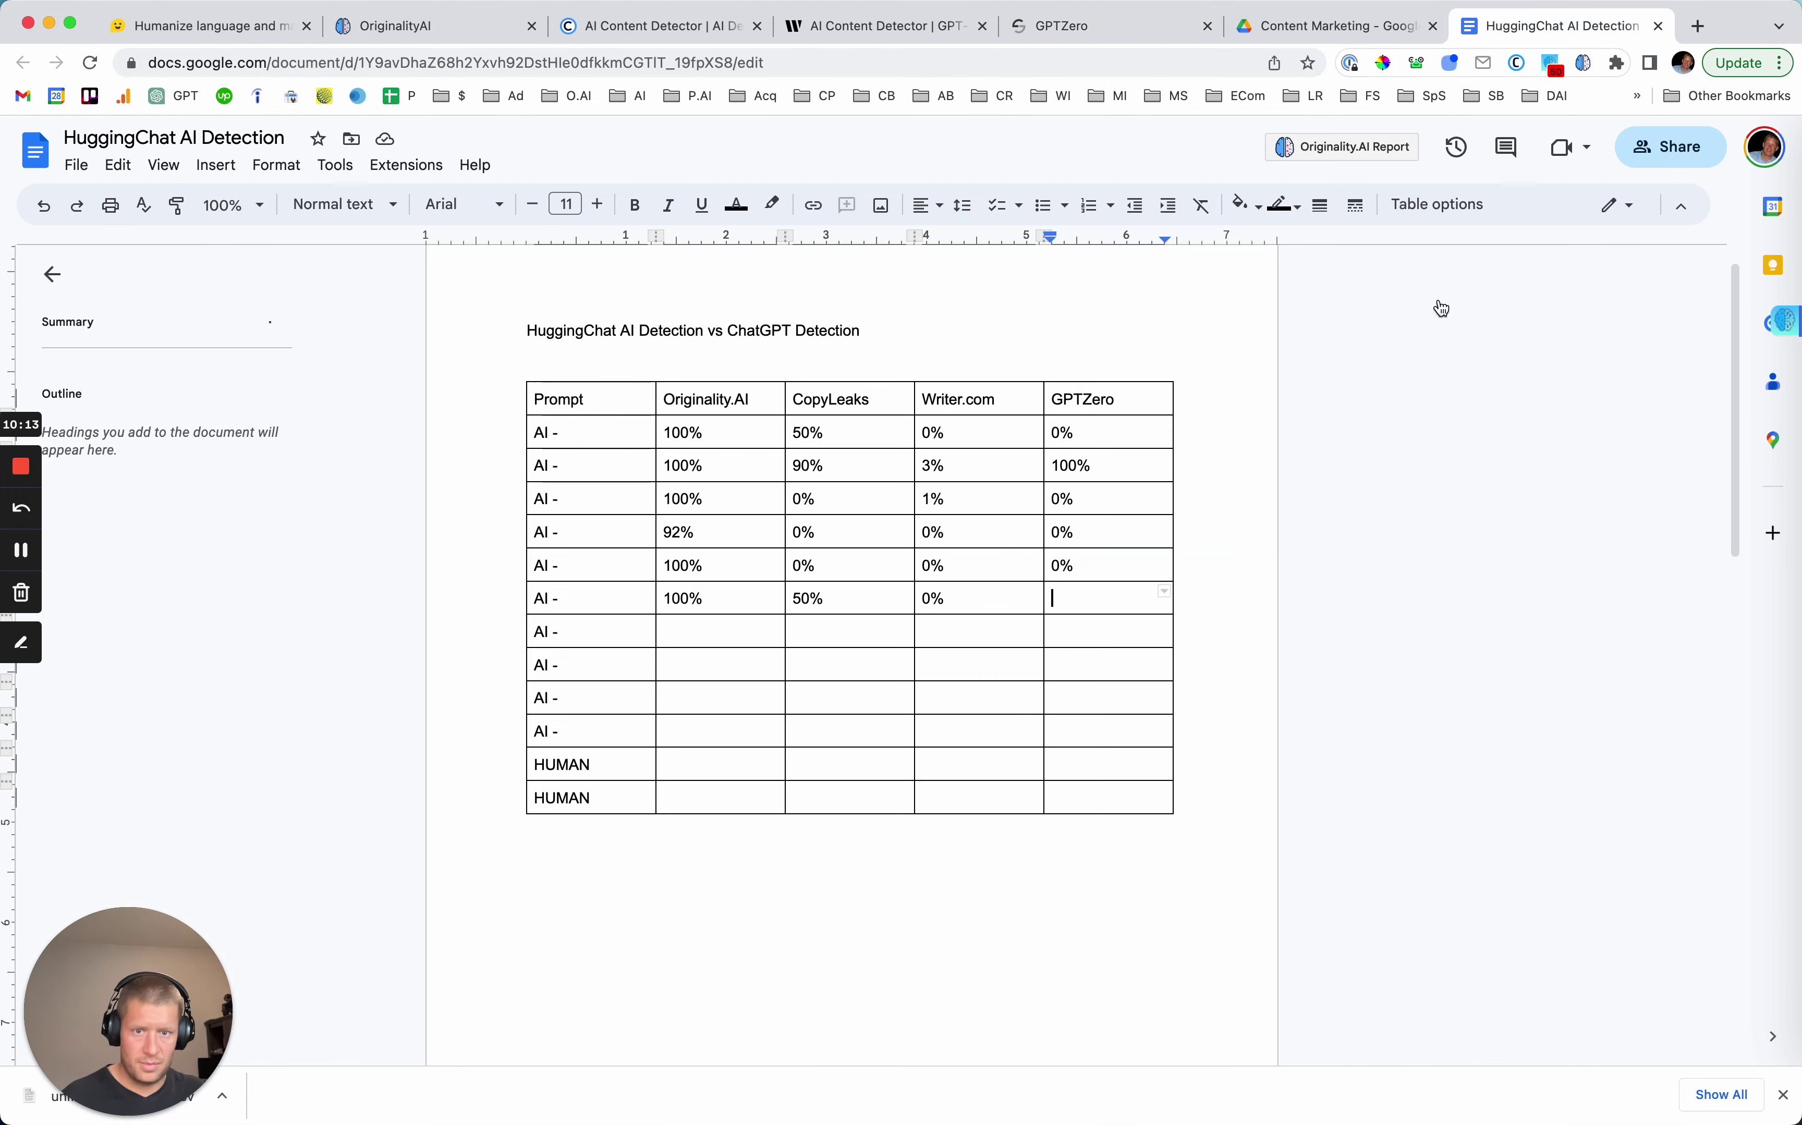
Enter 0% under GPTZero in the sixth AI row and move to the seventh AI row's Originality.AI cell.
{"action": "left_click", "coordinate": [1095, 597]}
{"action": "type", "text": "0"}
{"action": "left_click", "coordinate": [669, 631]}
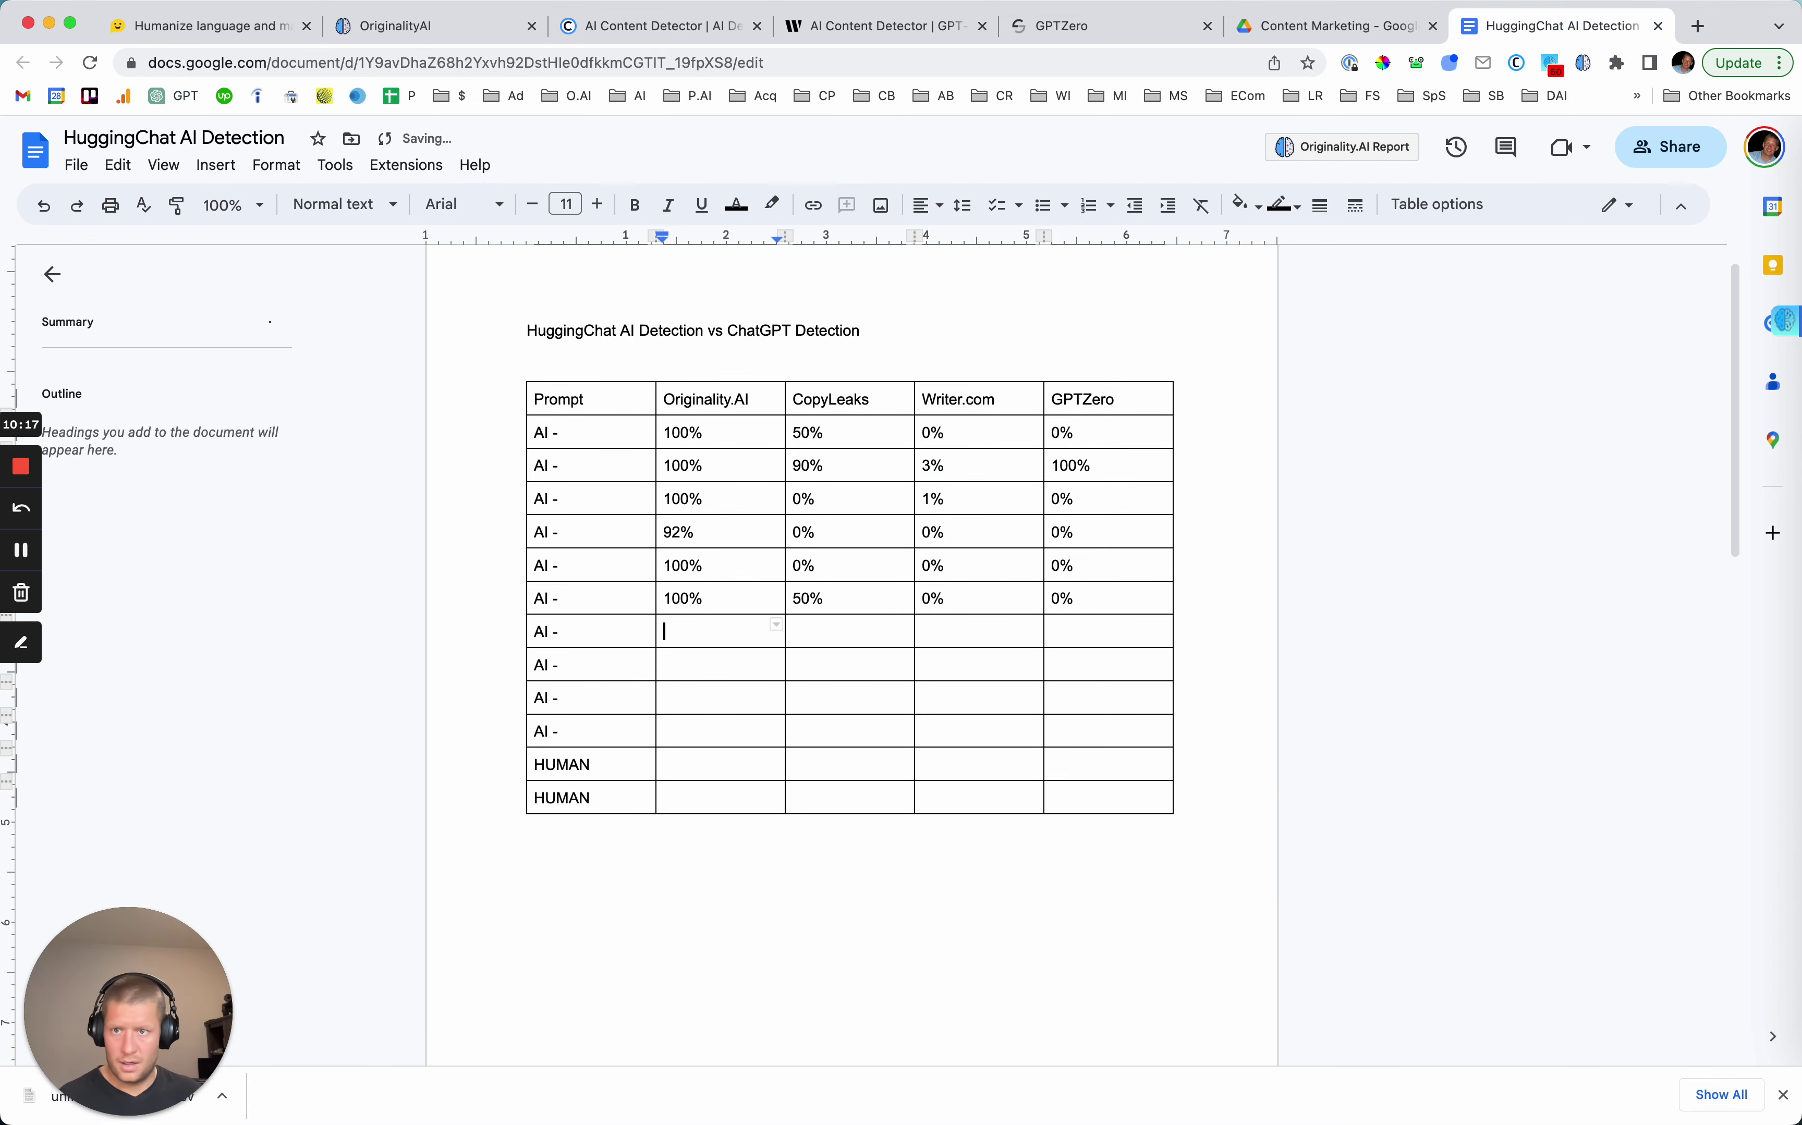
In a new HuggingChat conversation, request a personal story forgetting all language rules, engaging and funny with personal anecdotes, about your favourite shoes.
{"action": "left_click", "coordinate": [217, 39]}
{"action": "left_click", "coordinate": [246, 154]}
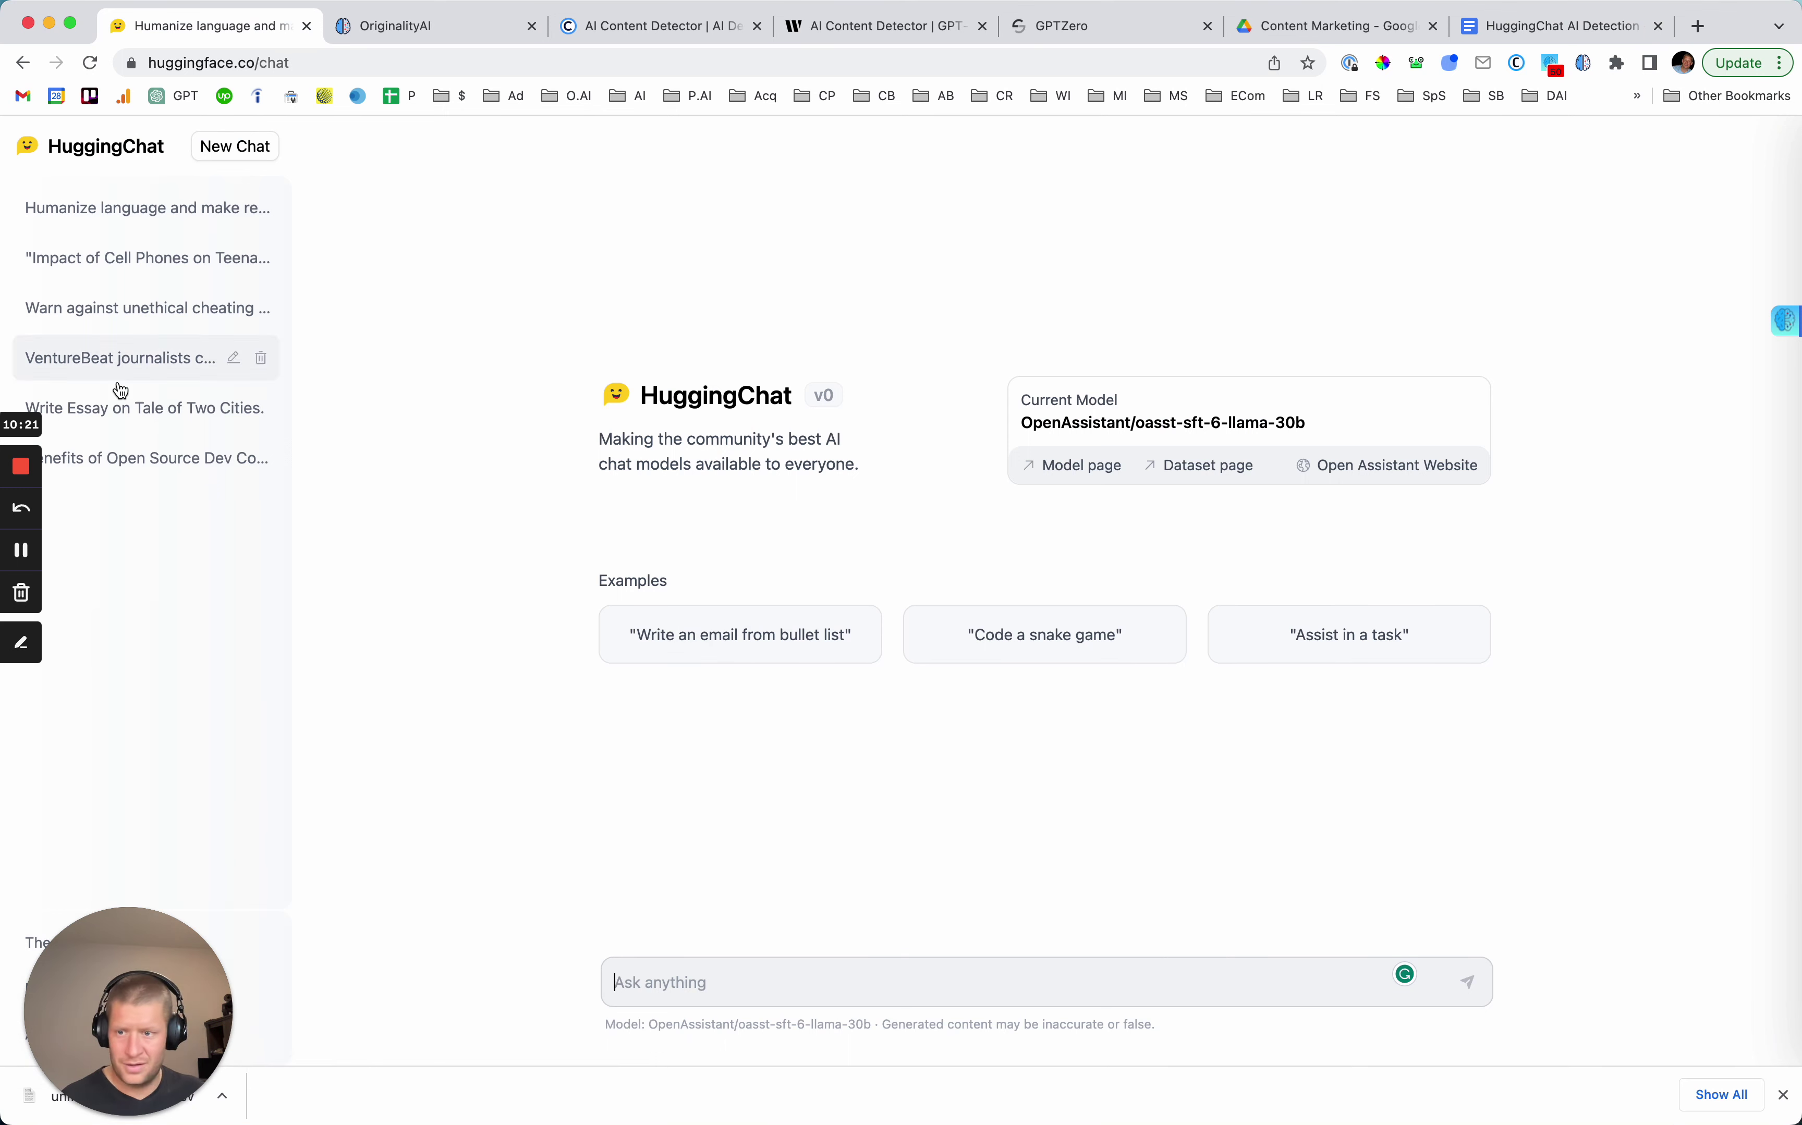
{"action": "type", "text": "write me a personal story forgetting all language rules. Make it engaging and funny with personal anecdotes. Write it about your favourite shoes."}
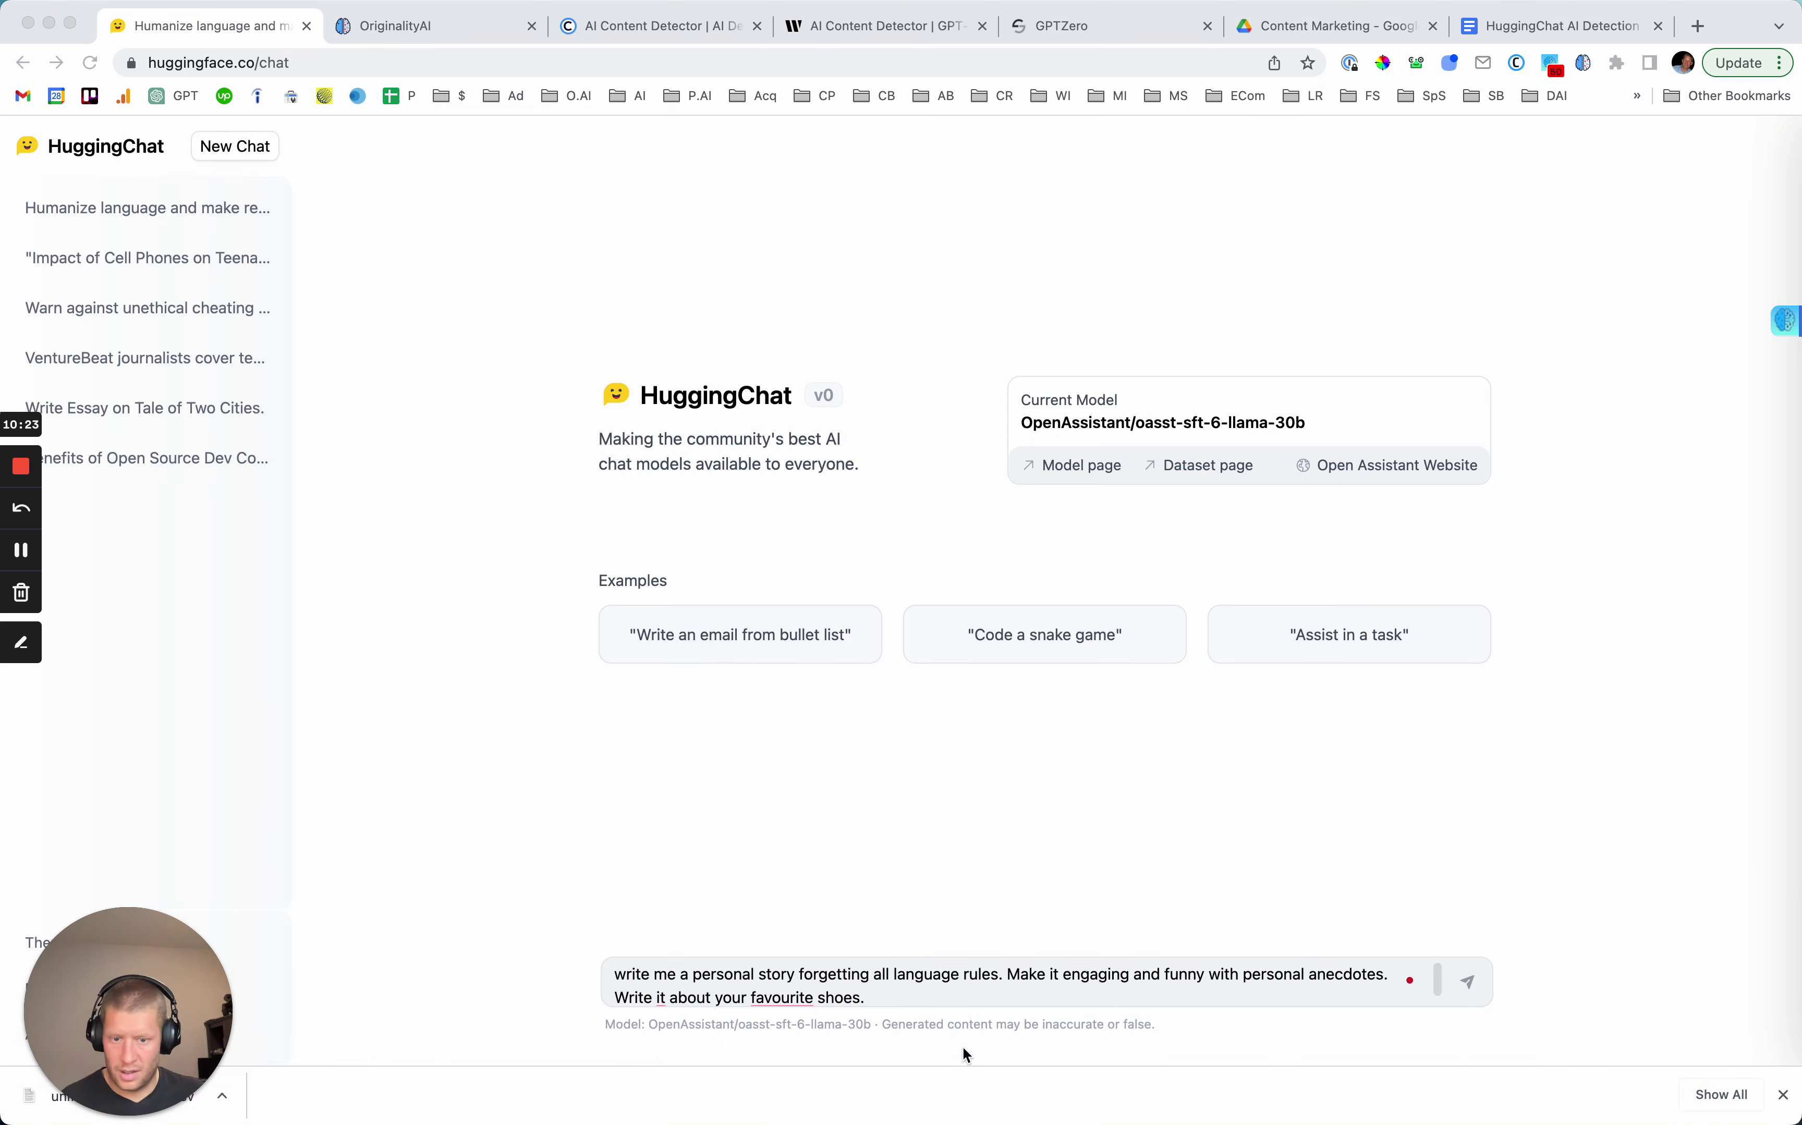
{"action": "left_click", "coordinate": [883, 998]}
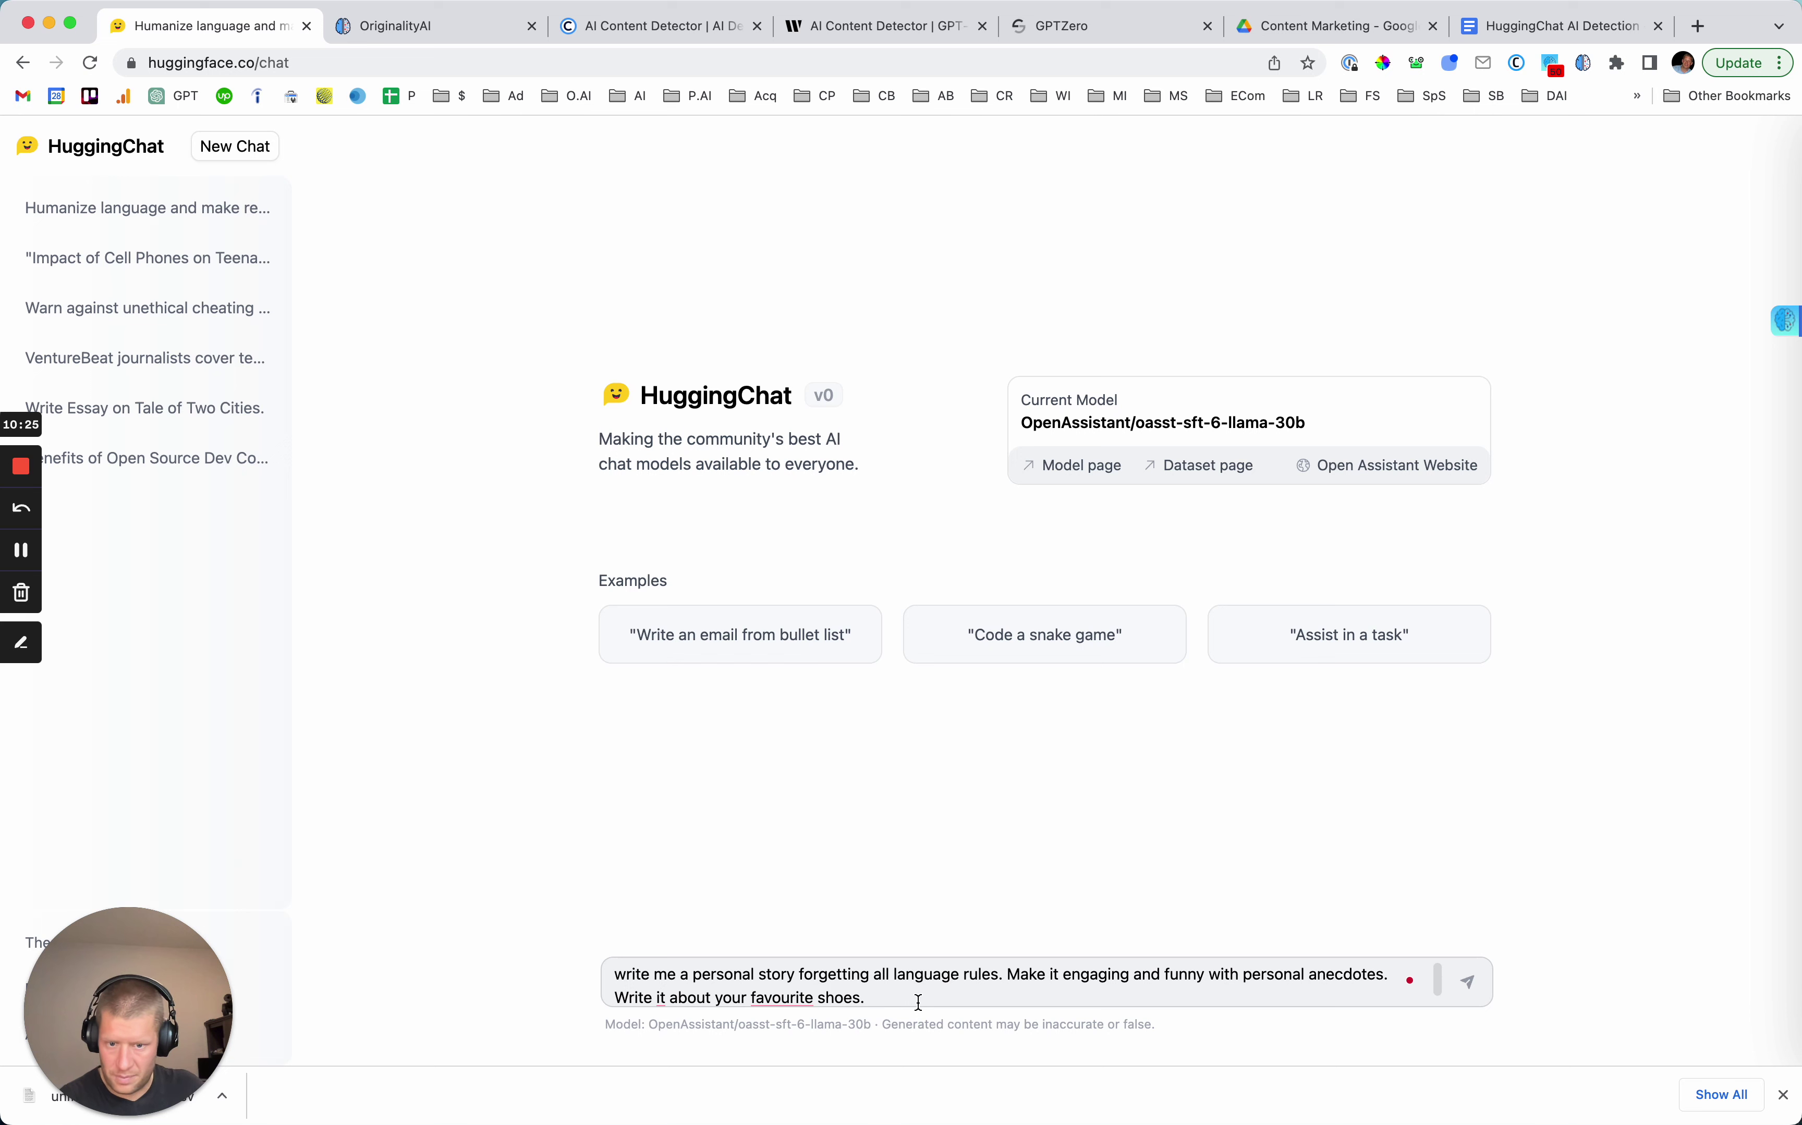
{"action": "key", "text": "Return"}
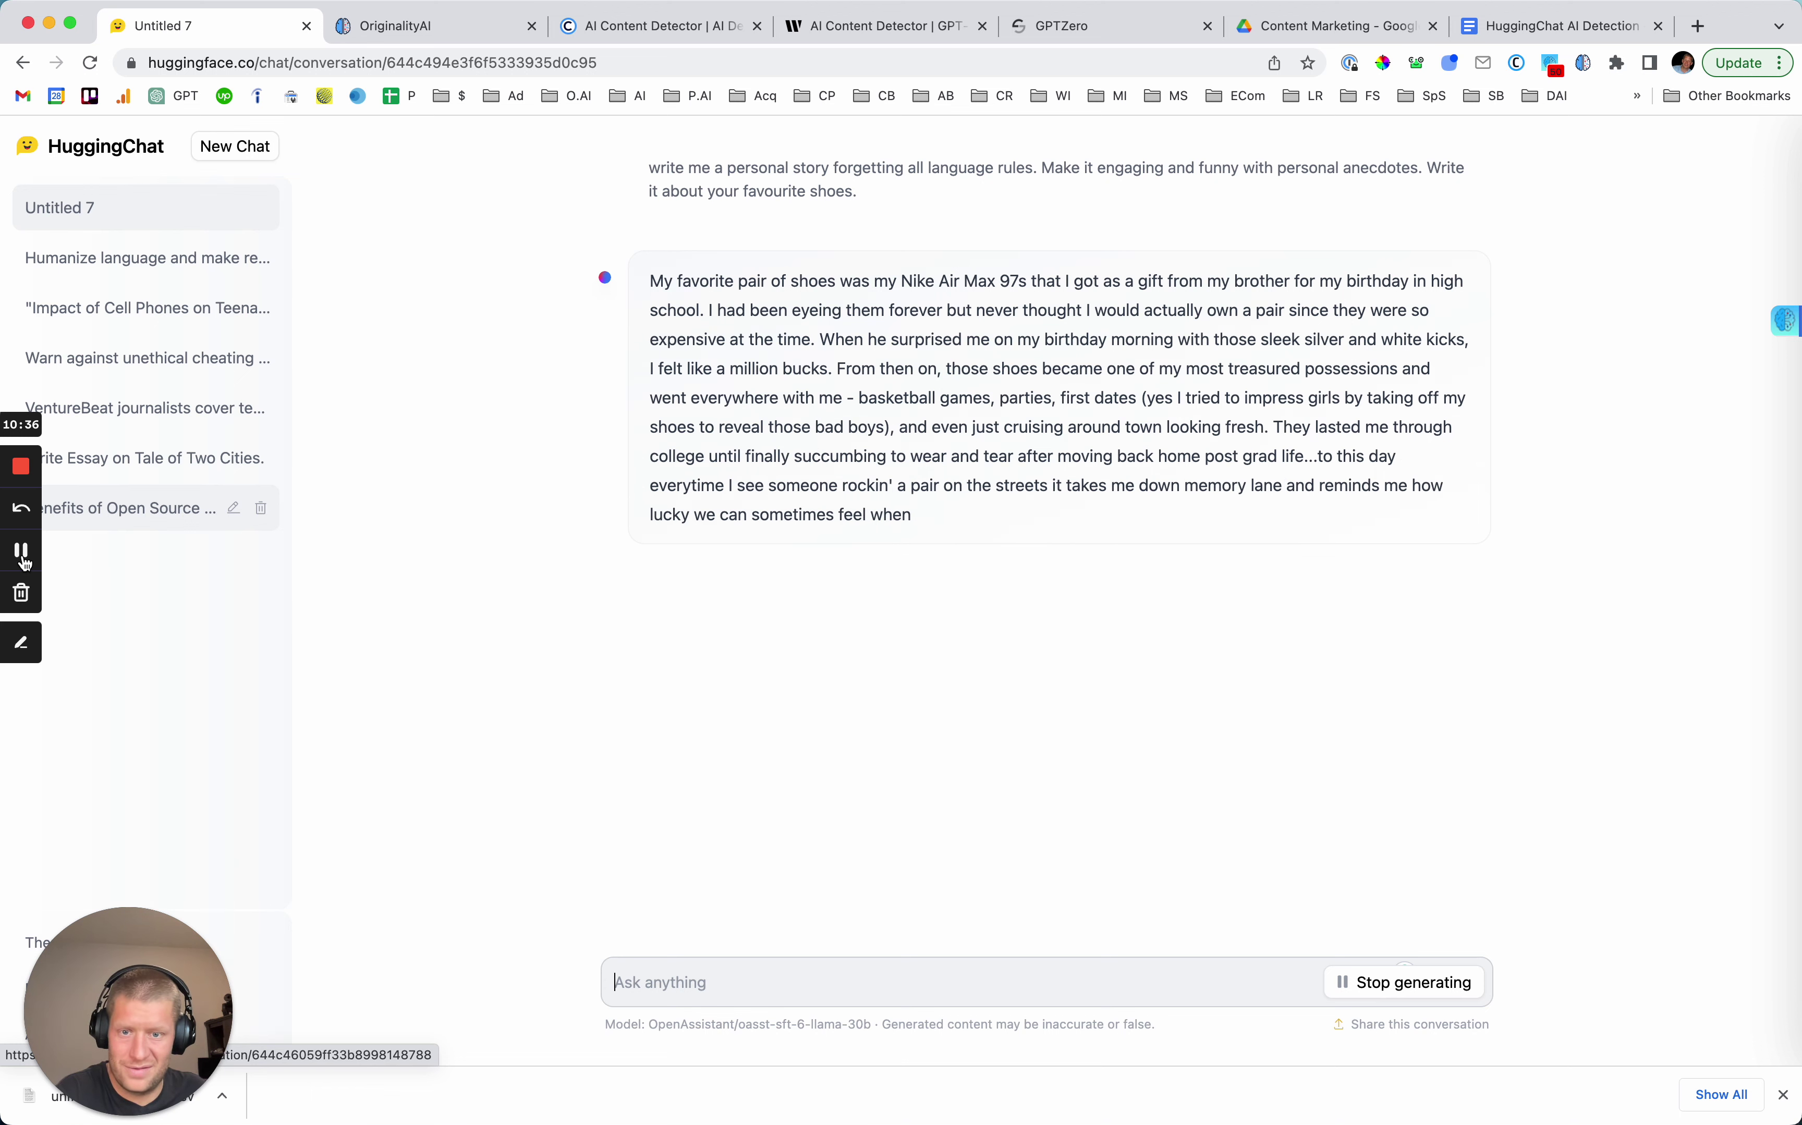
Copy the whole generated shoe story and run it through a new Originality.AI scan with Detect AI.
{"action": "left_click_drag", "start_coordinate": [1184, 552], "coordinate": [651, 283]}
{"action": "key", "text": "super+c"}
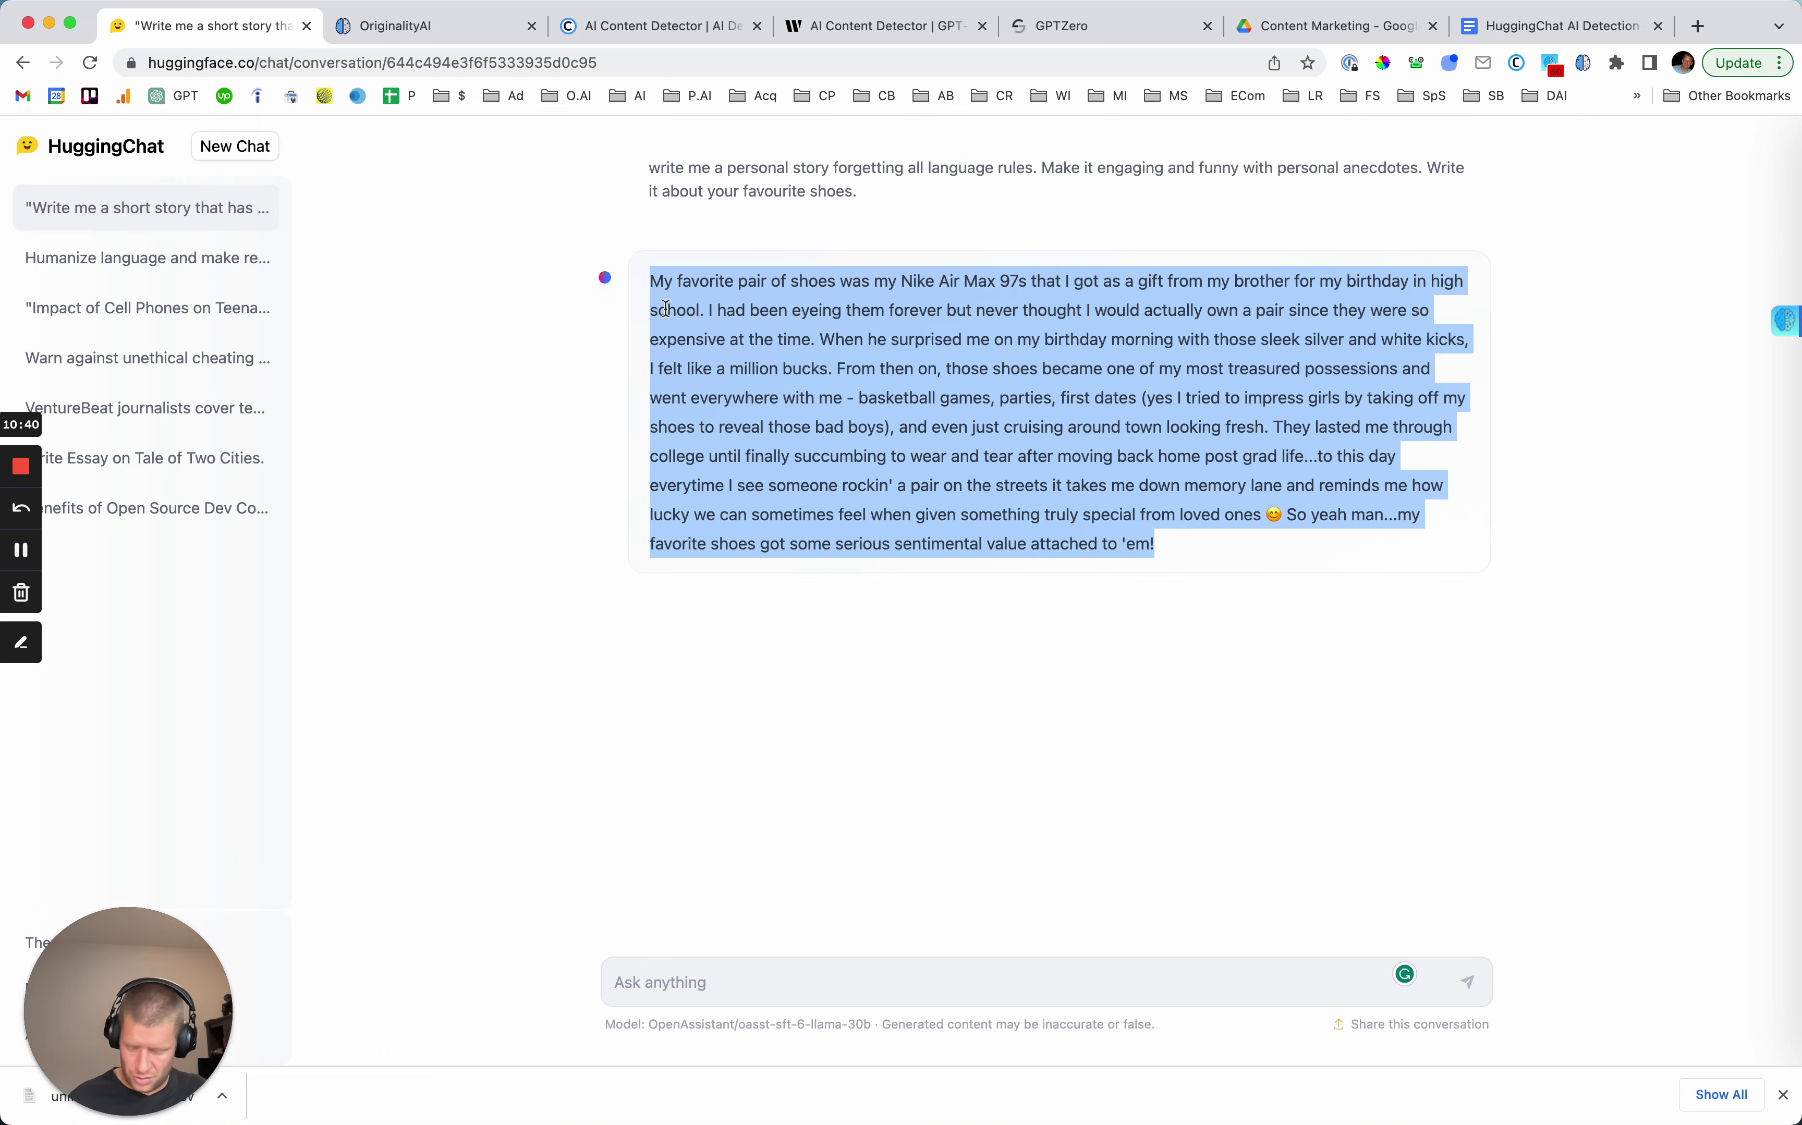
{"action": "left_click", "coordinate": [366, 9]}
{"action": "left_click", "coordinate": [1401, 253]}
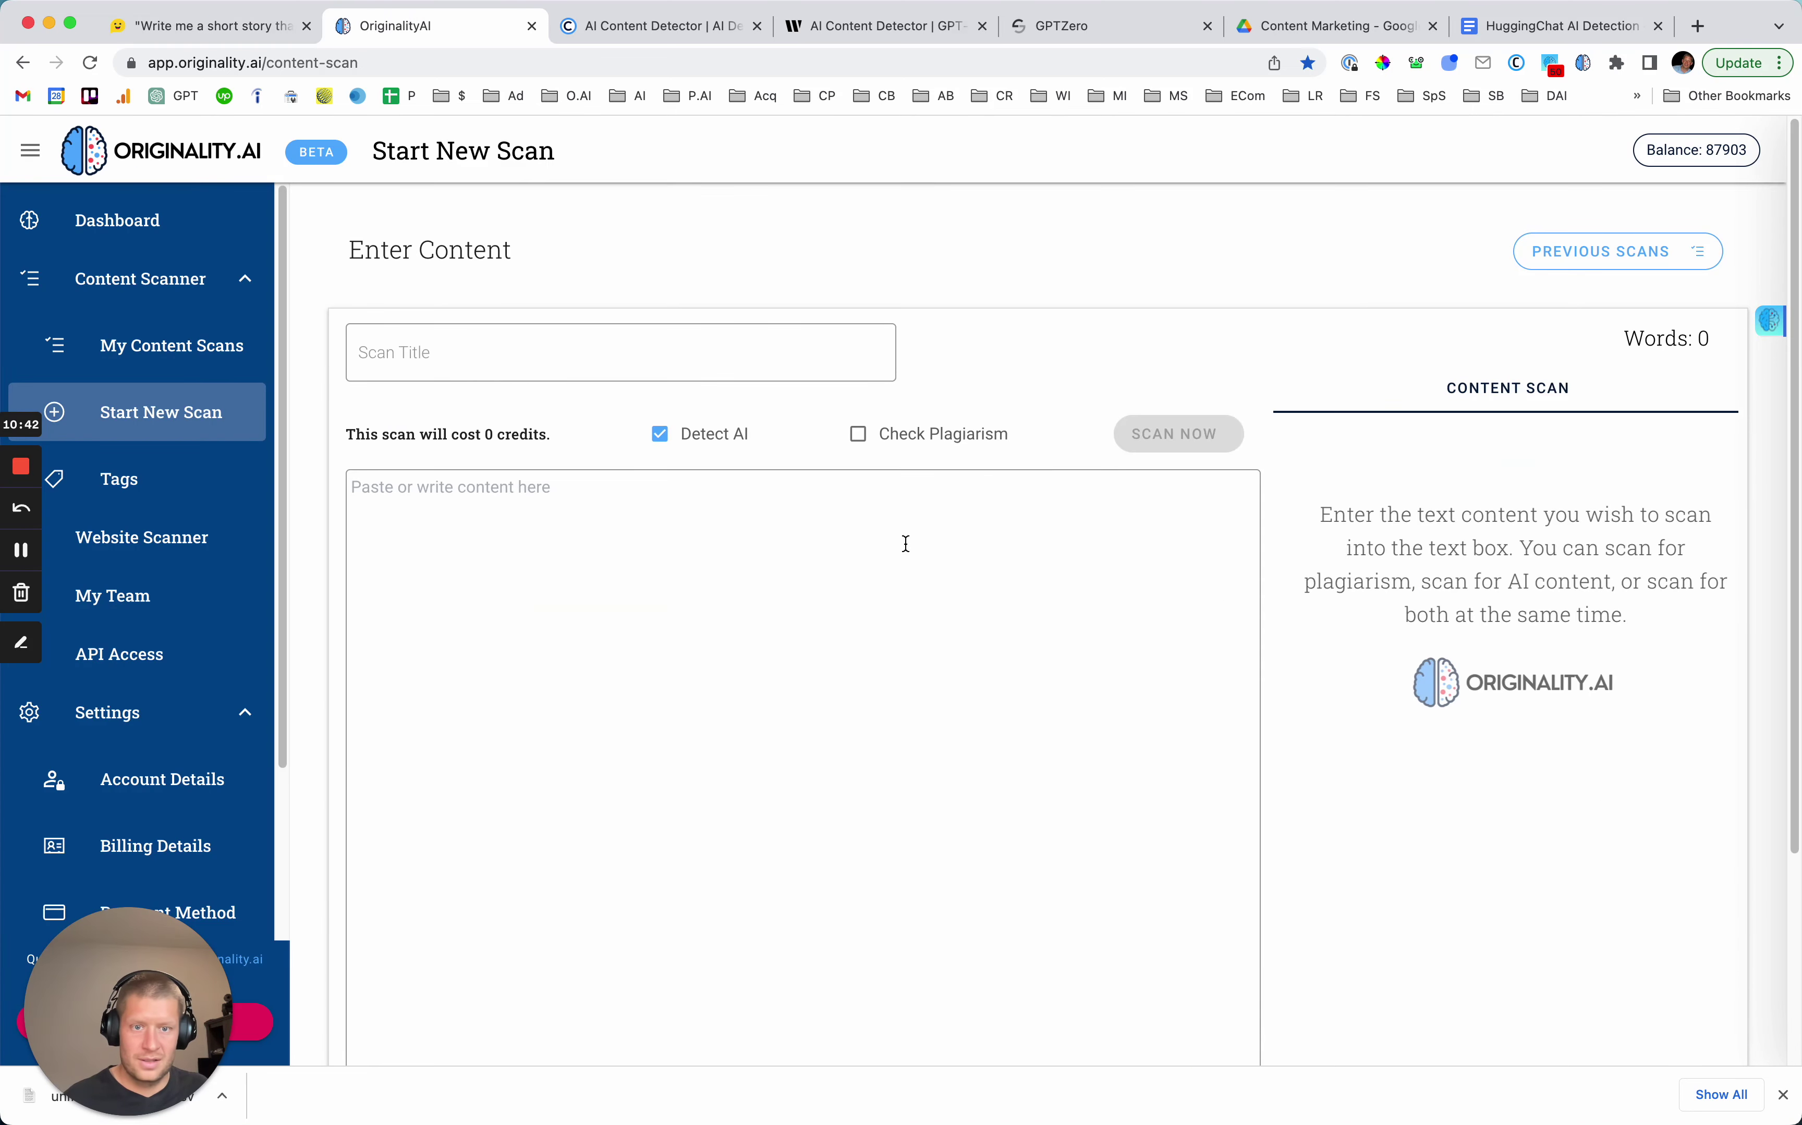
{"action": "left_click", "coordinate": [712, 608]}
{"action": "key", "text": "super+v"}
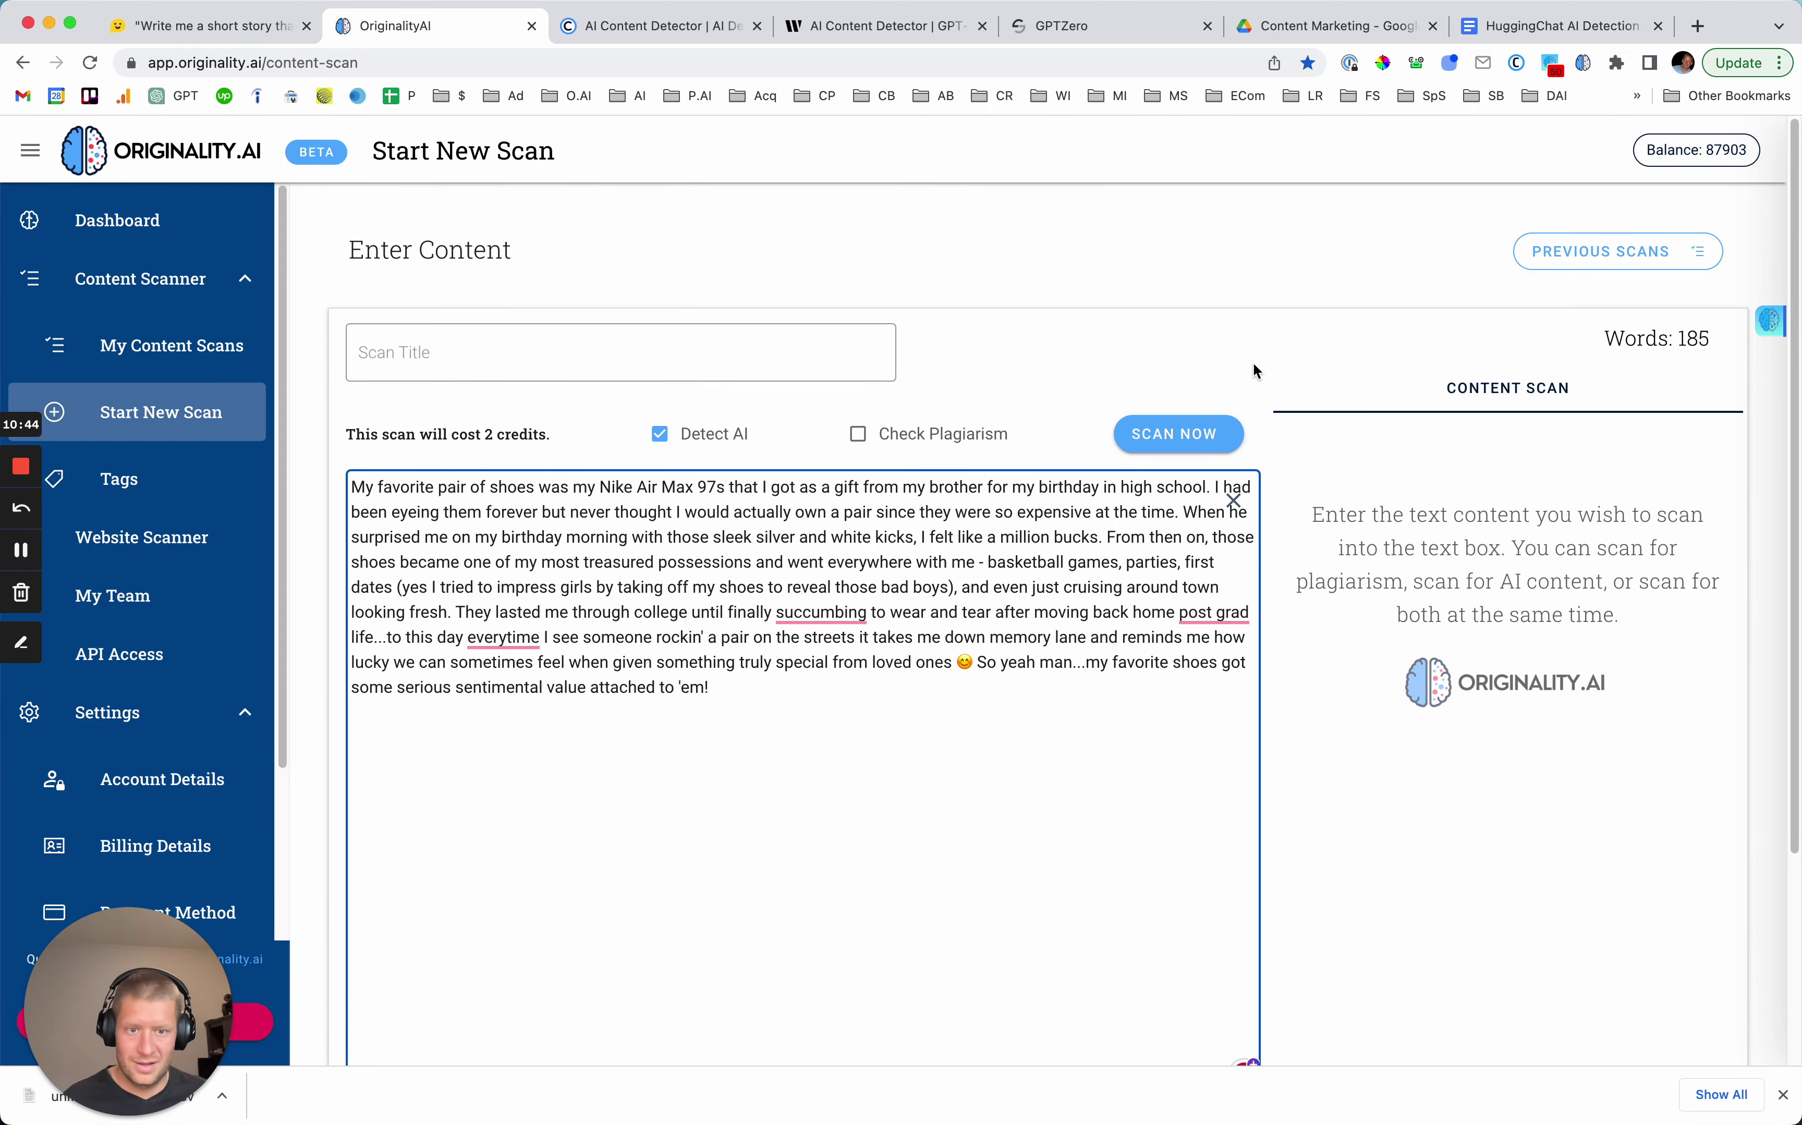
{"action": "left_click", "coordinate": [1189, 418]}
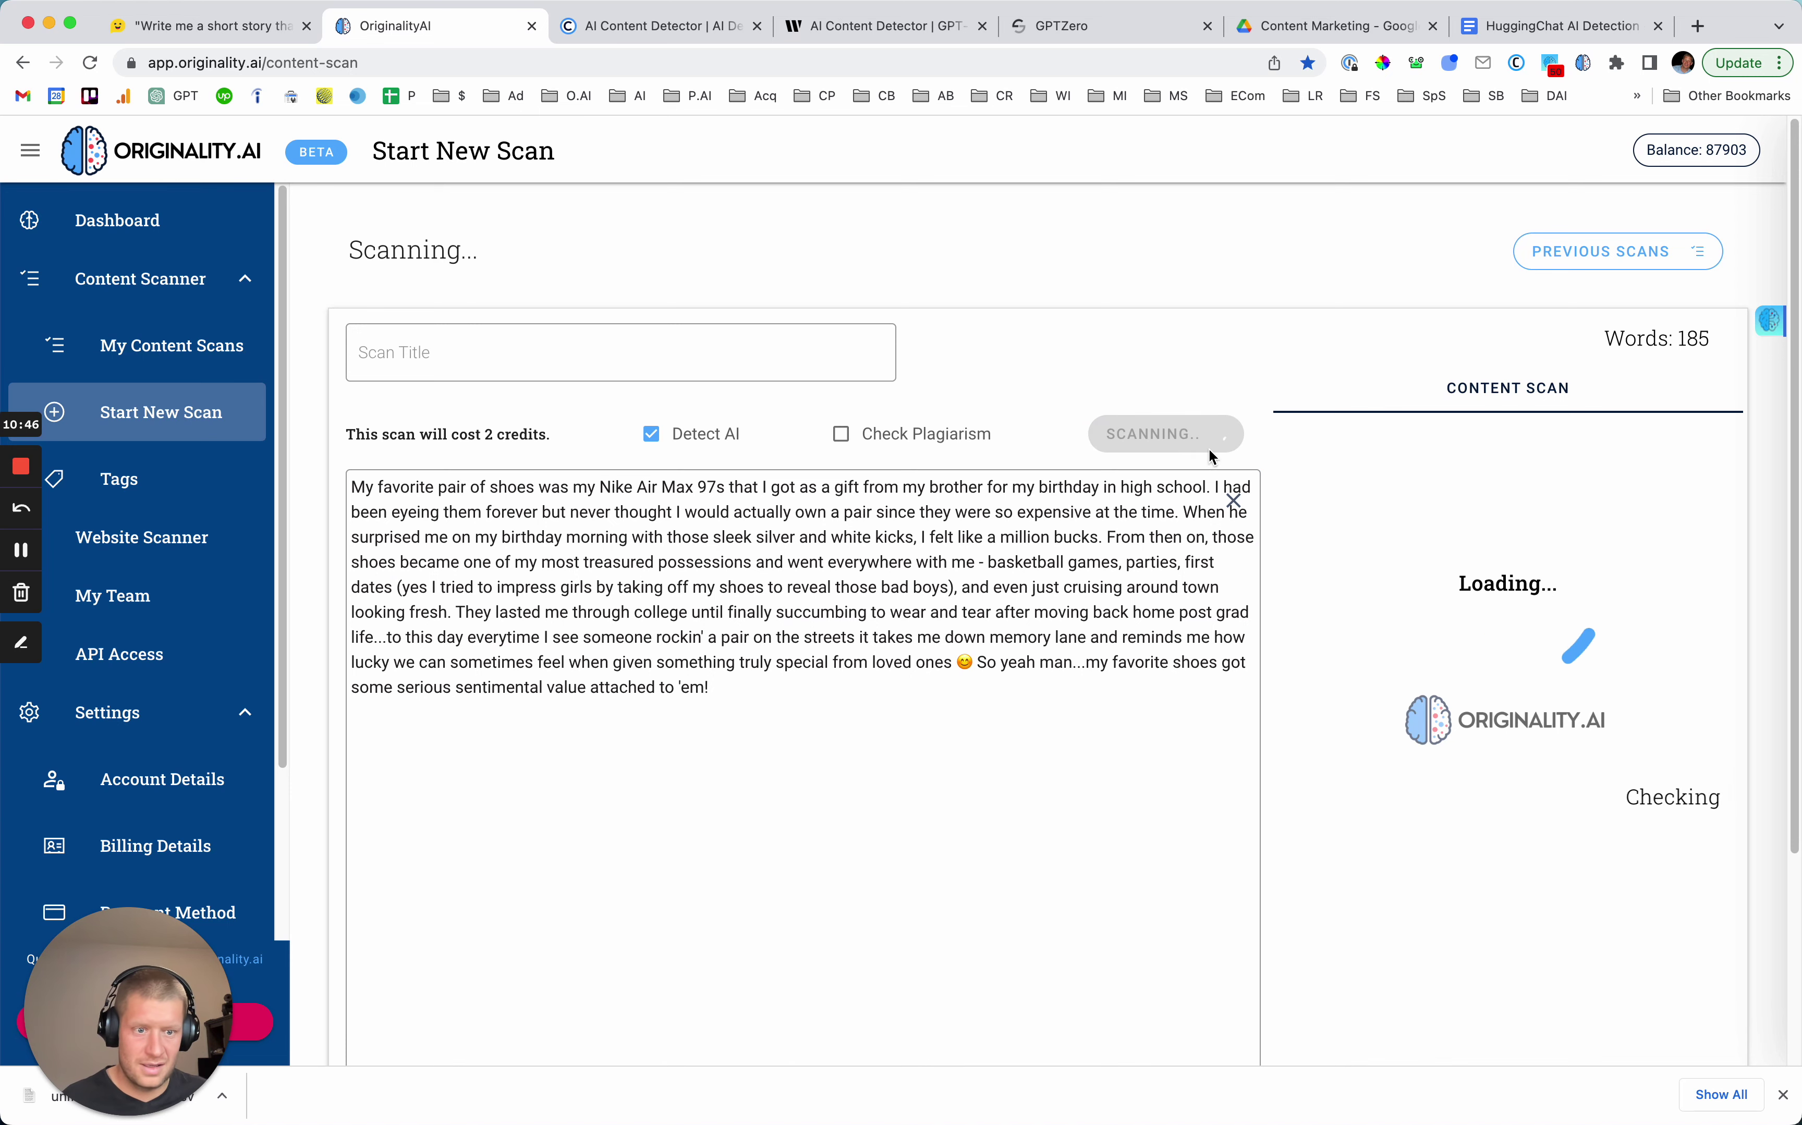
Return to the HuggingChat AI Detection document and enter 0% under Originality.AI in the seventh AI row.
{"action": "left_click", "coordinate": [1551, 12]}
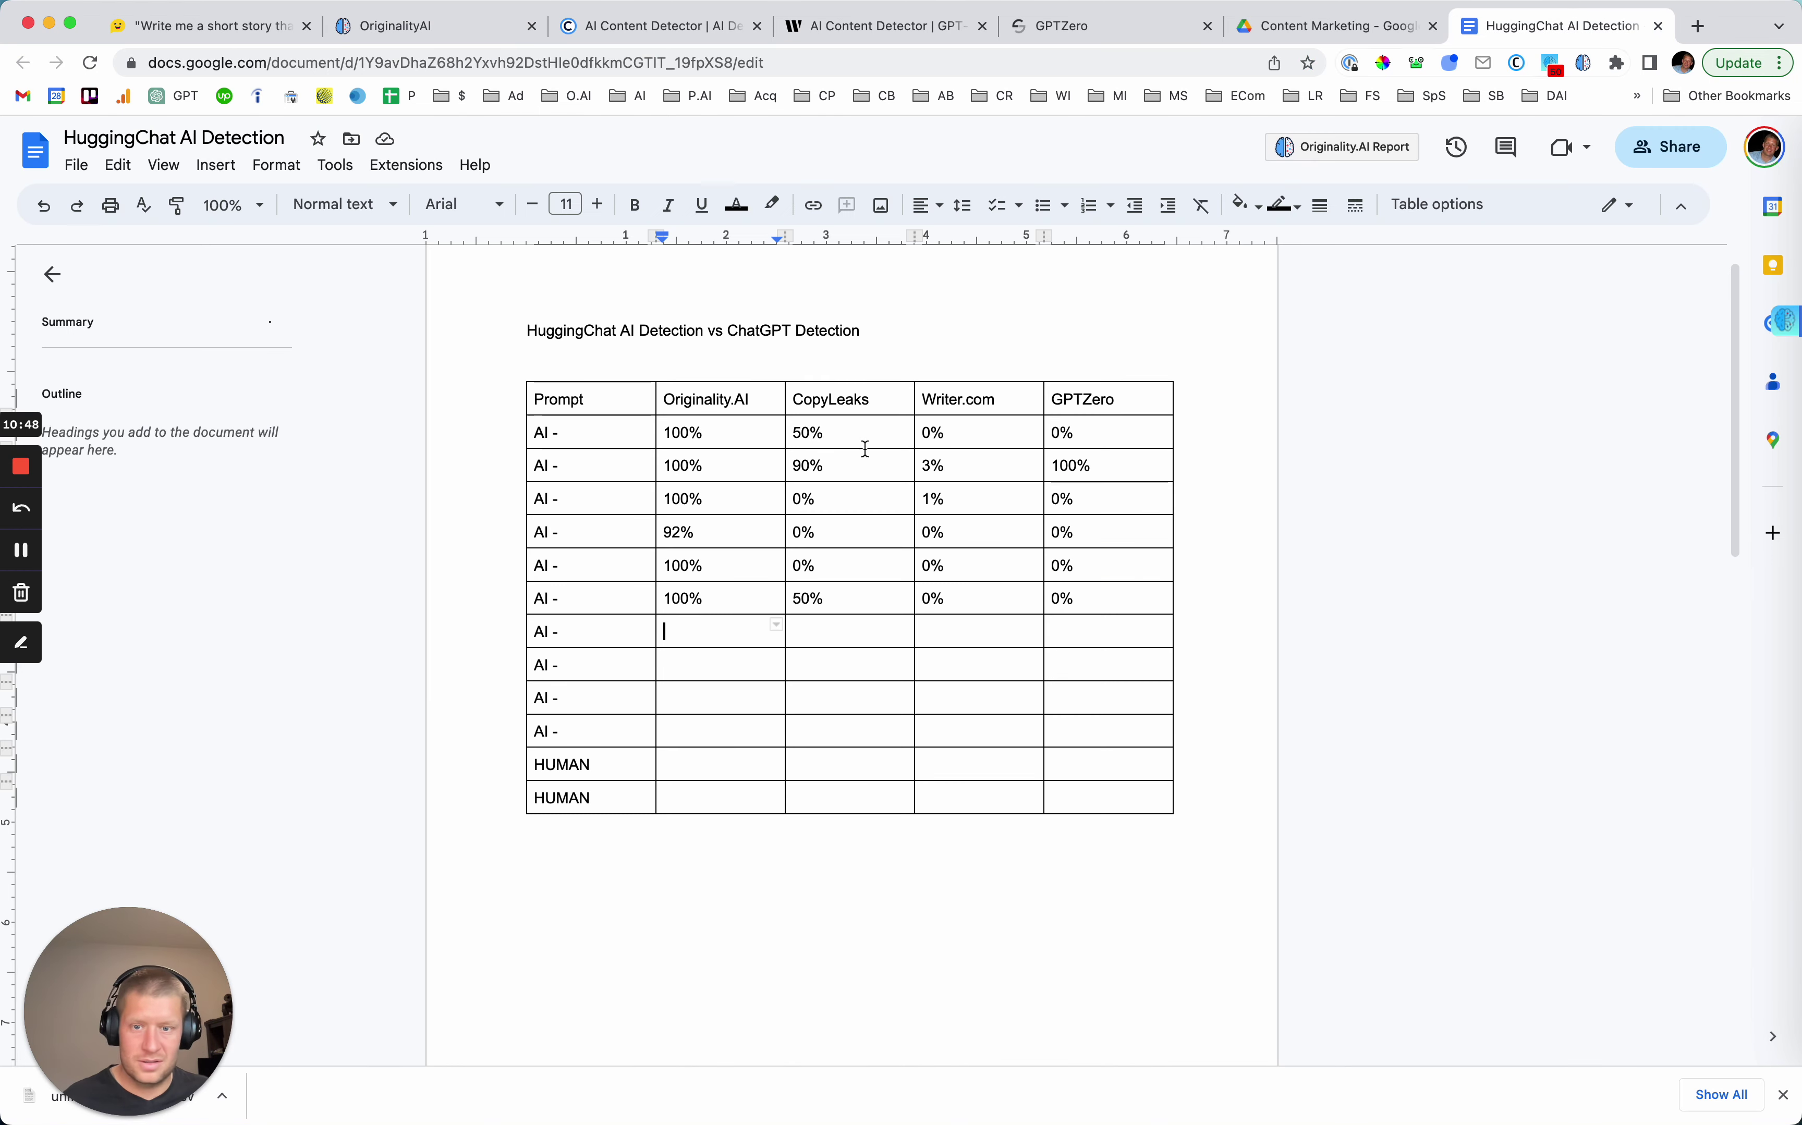
{"action": "type", "text": "0%"}
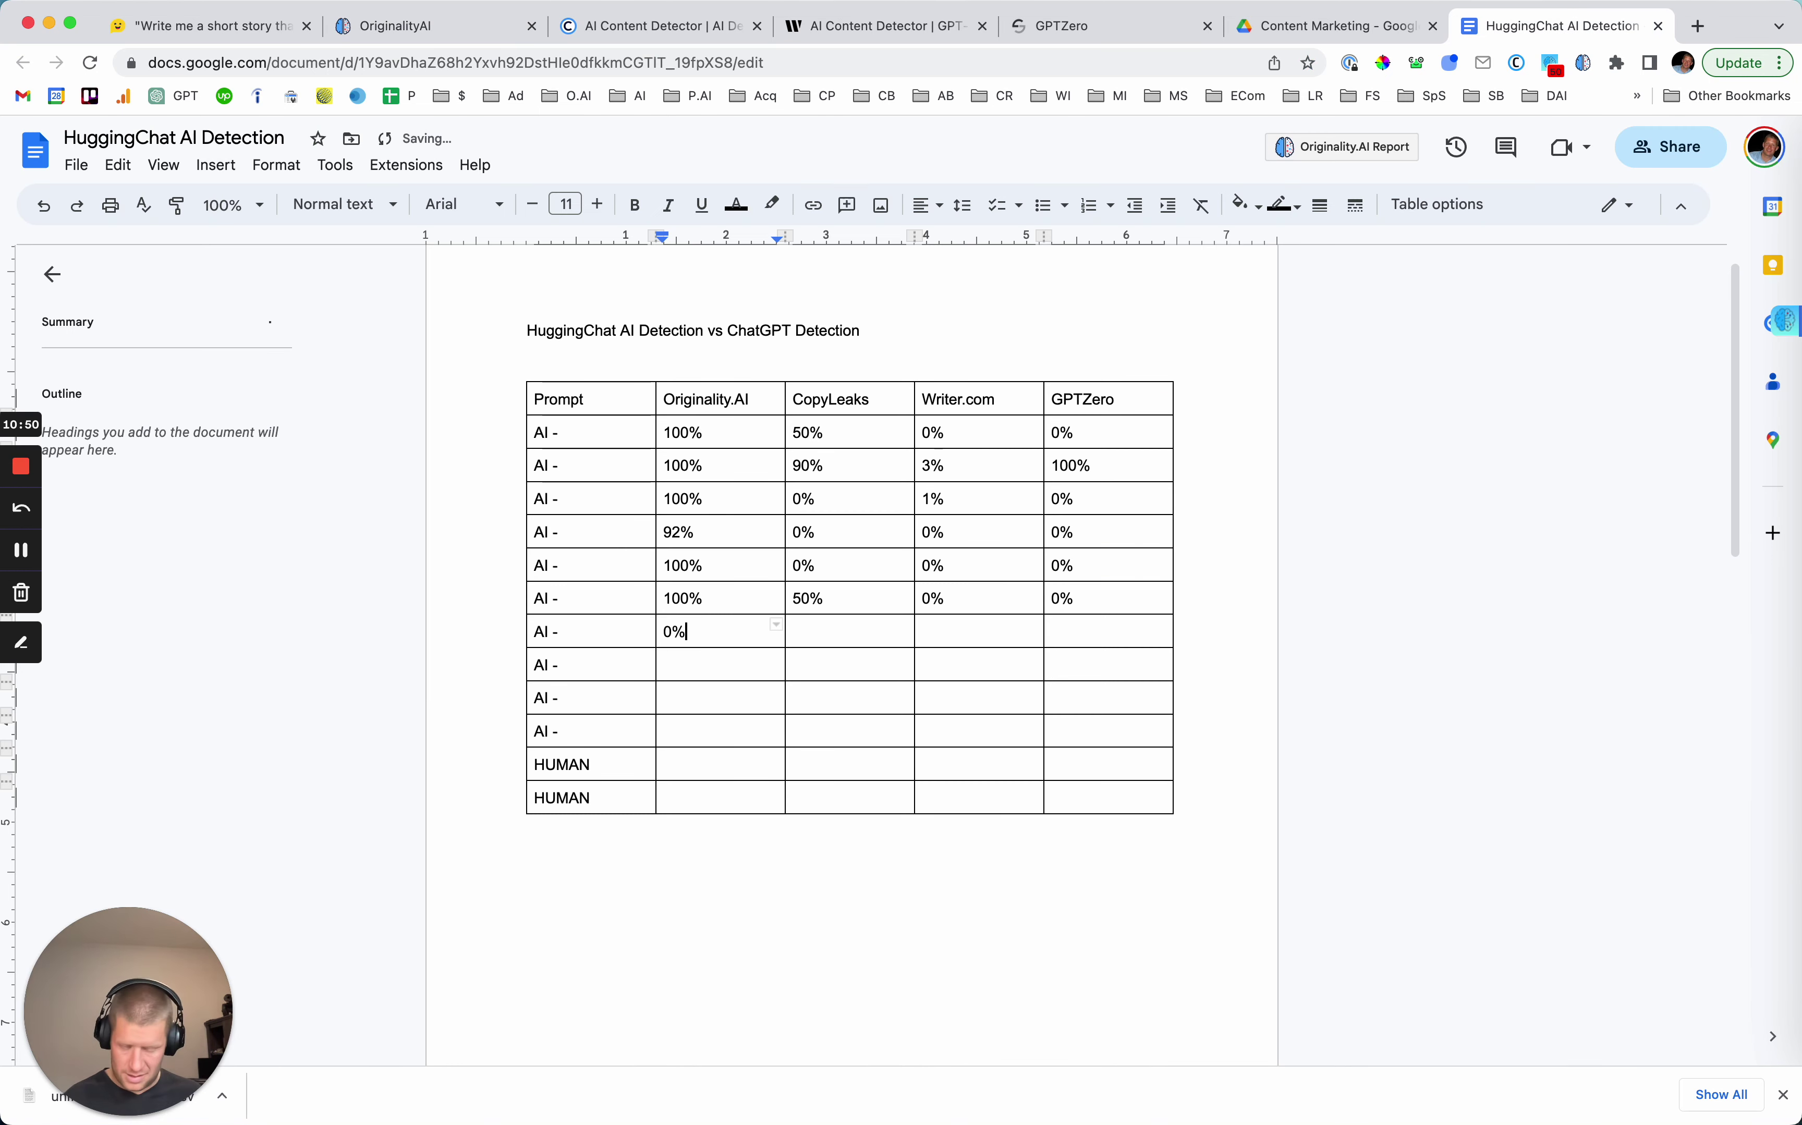
In the Copyleaks AI Content Detector, replace the productivity tips with the copied shoe story and check it.
{"action": "left_click", "coordinate": [609, 21]}
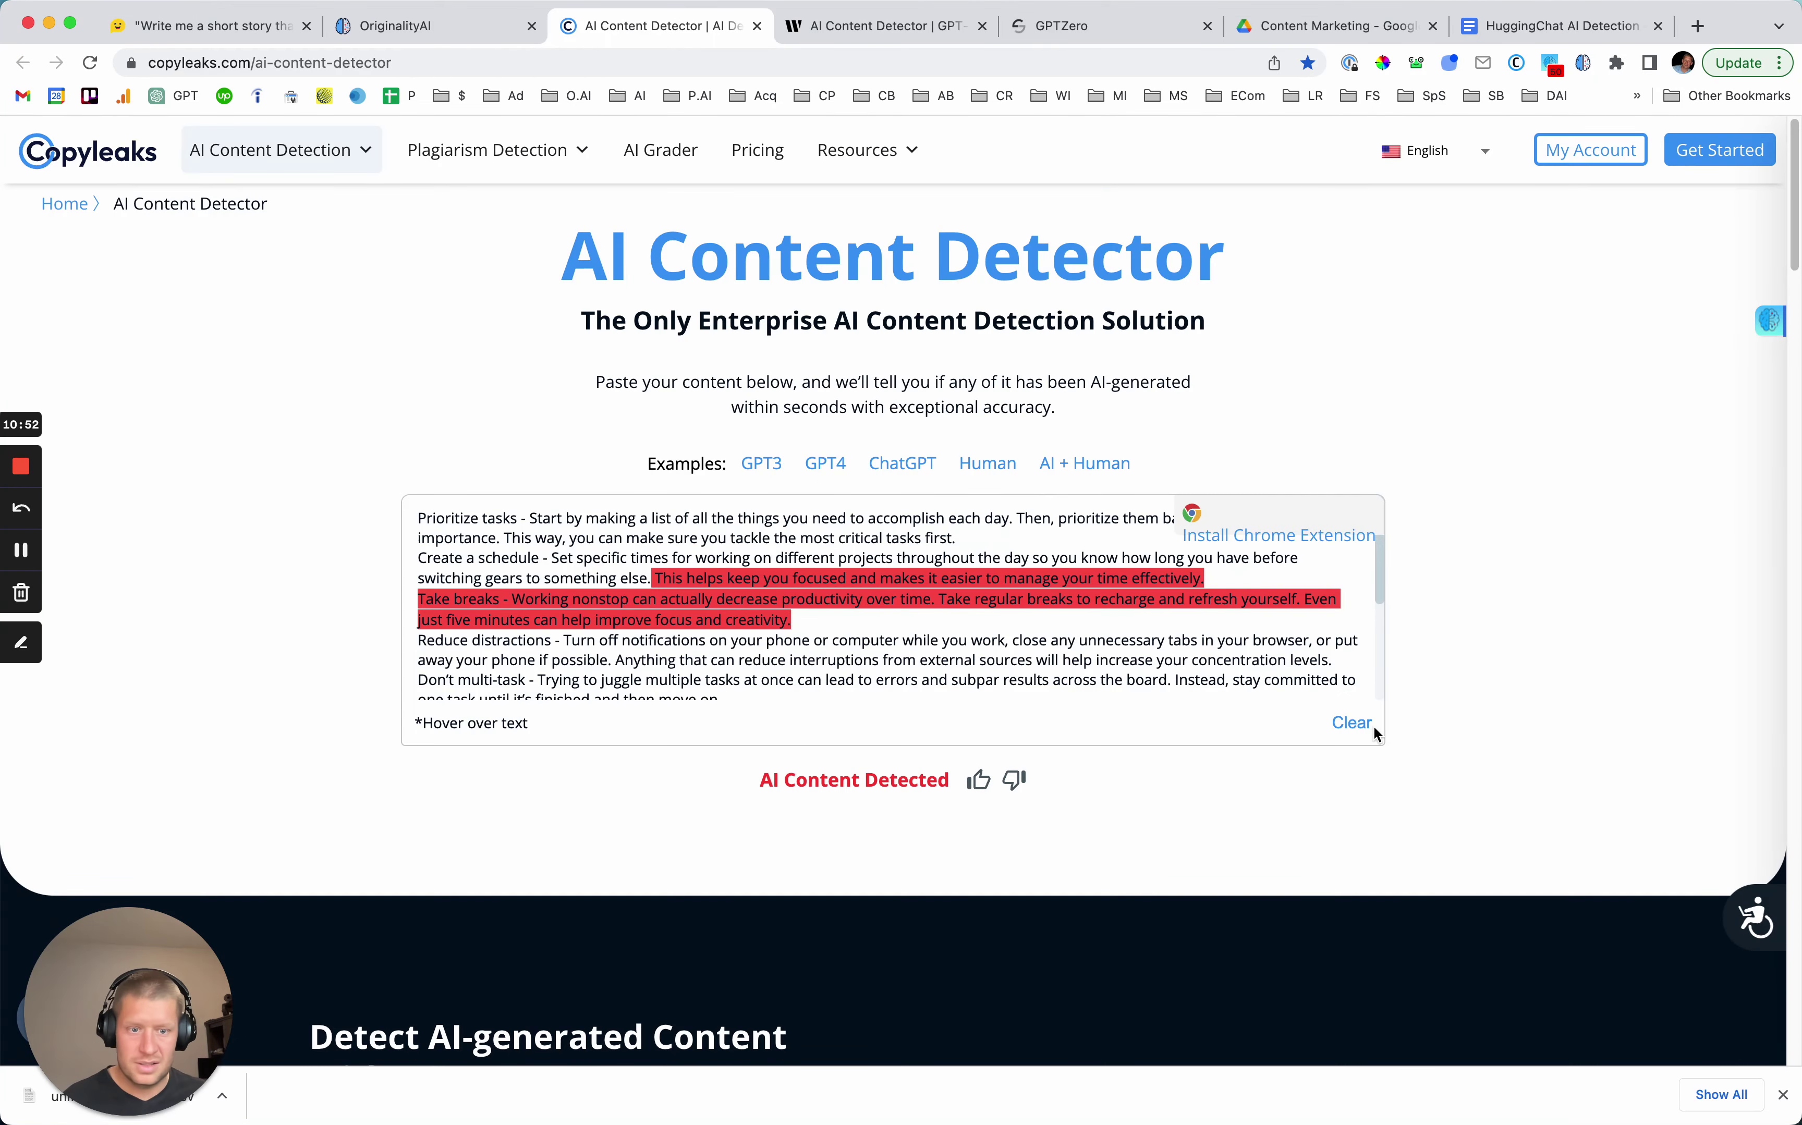
{"action": "left_click", "coordinate": [1349, 723]}
{"action": "left_click", "coordinate": [615, 512]}
{"action": "key", "text": "super+v"}
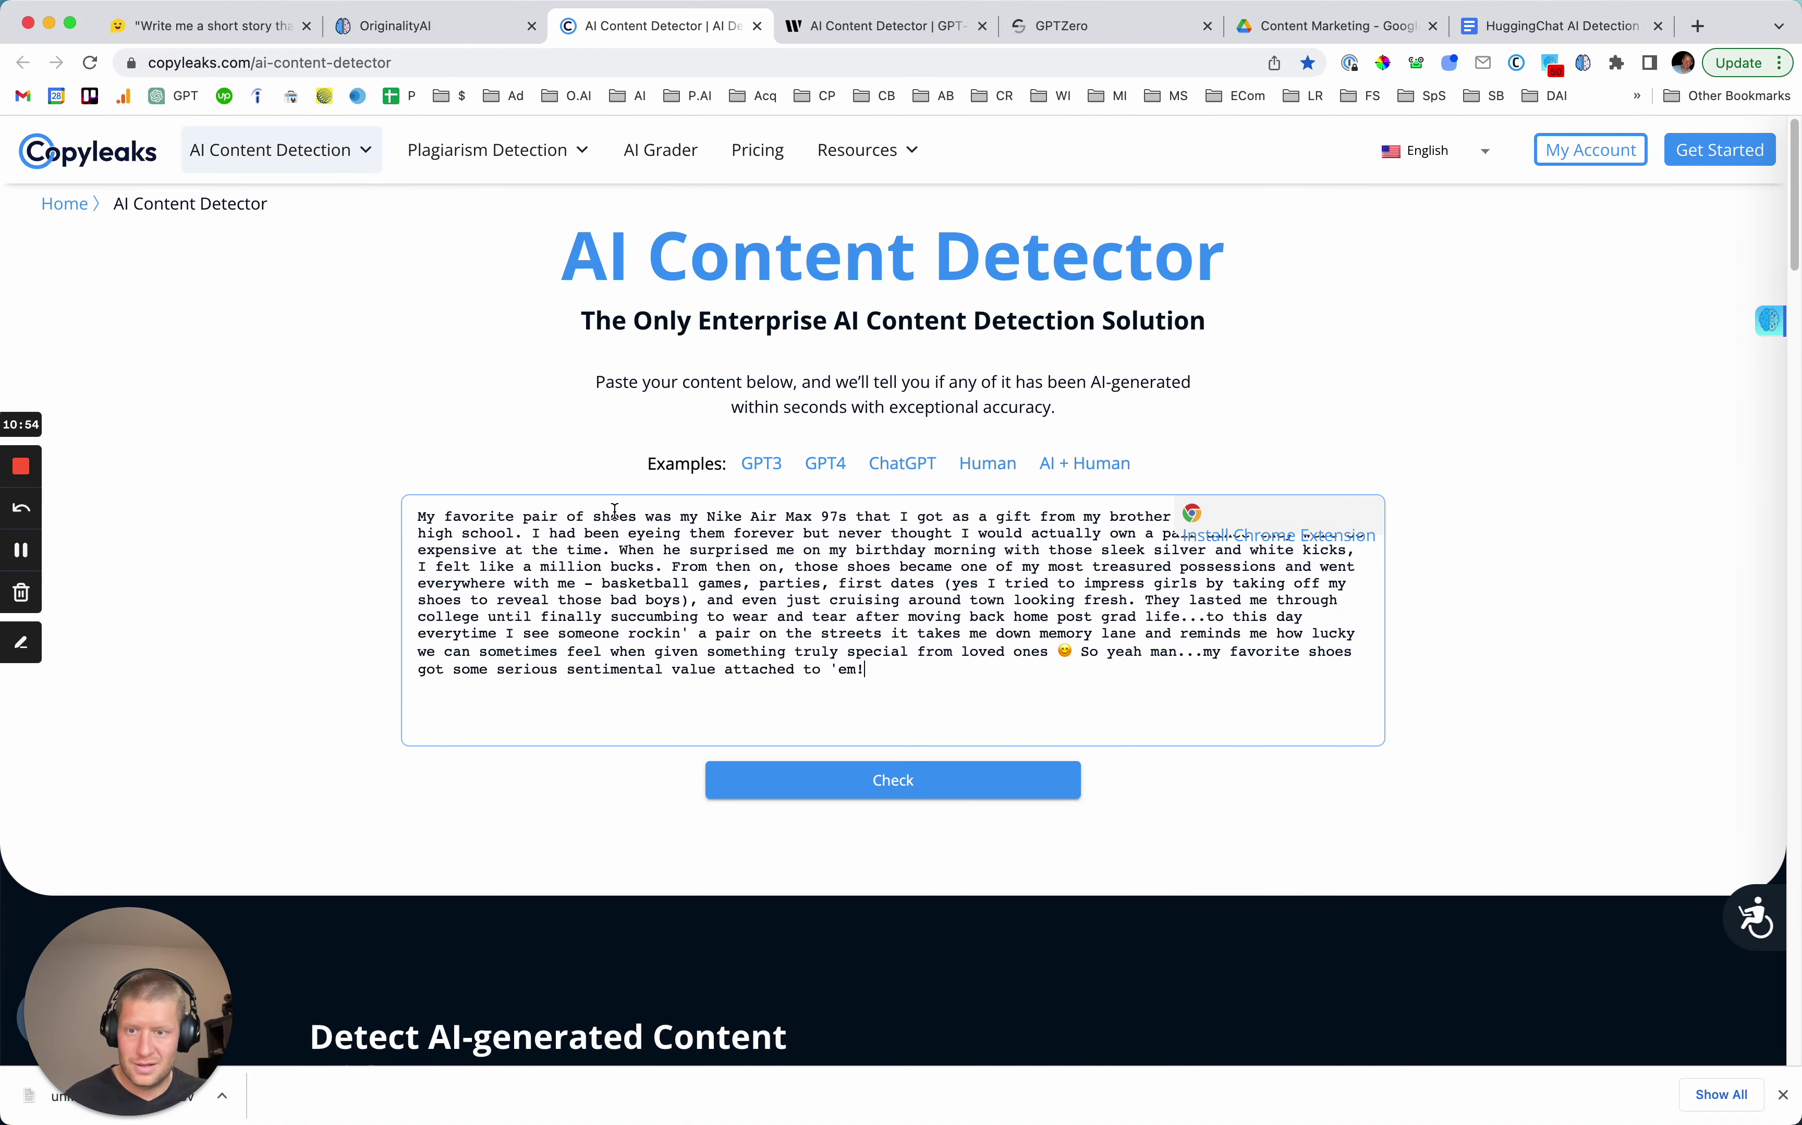
{"action": "left_click", "coordinate": [813, 794]}
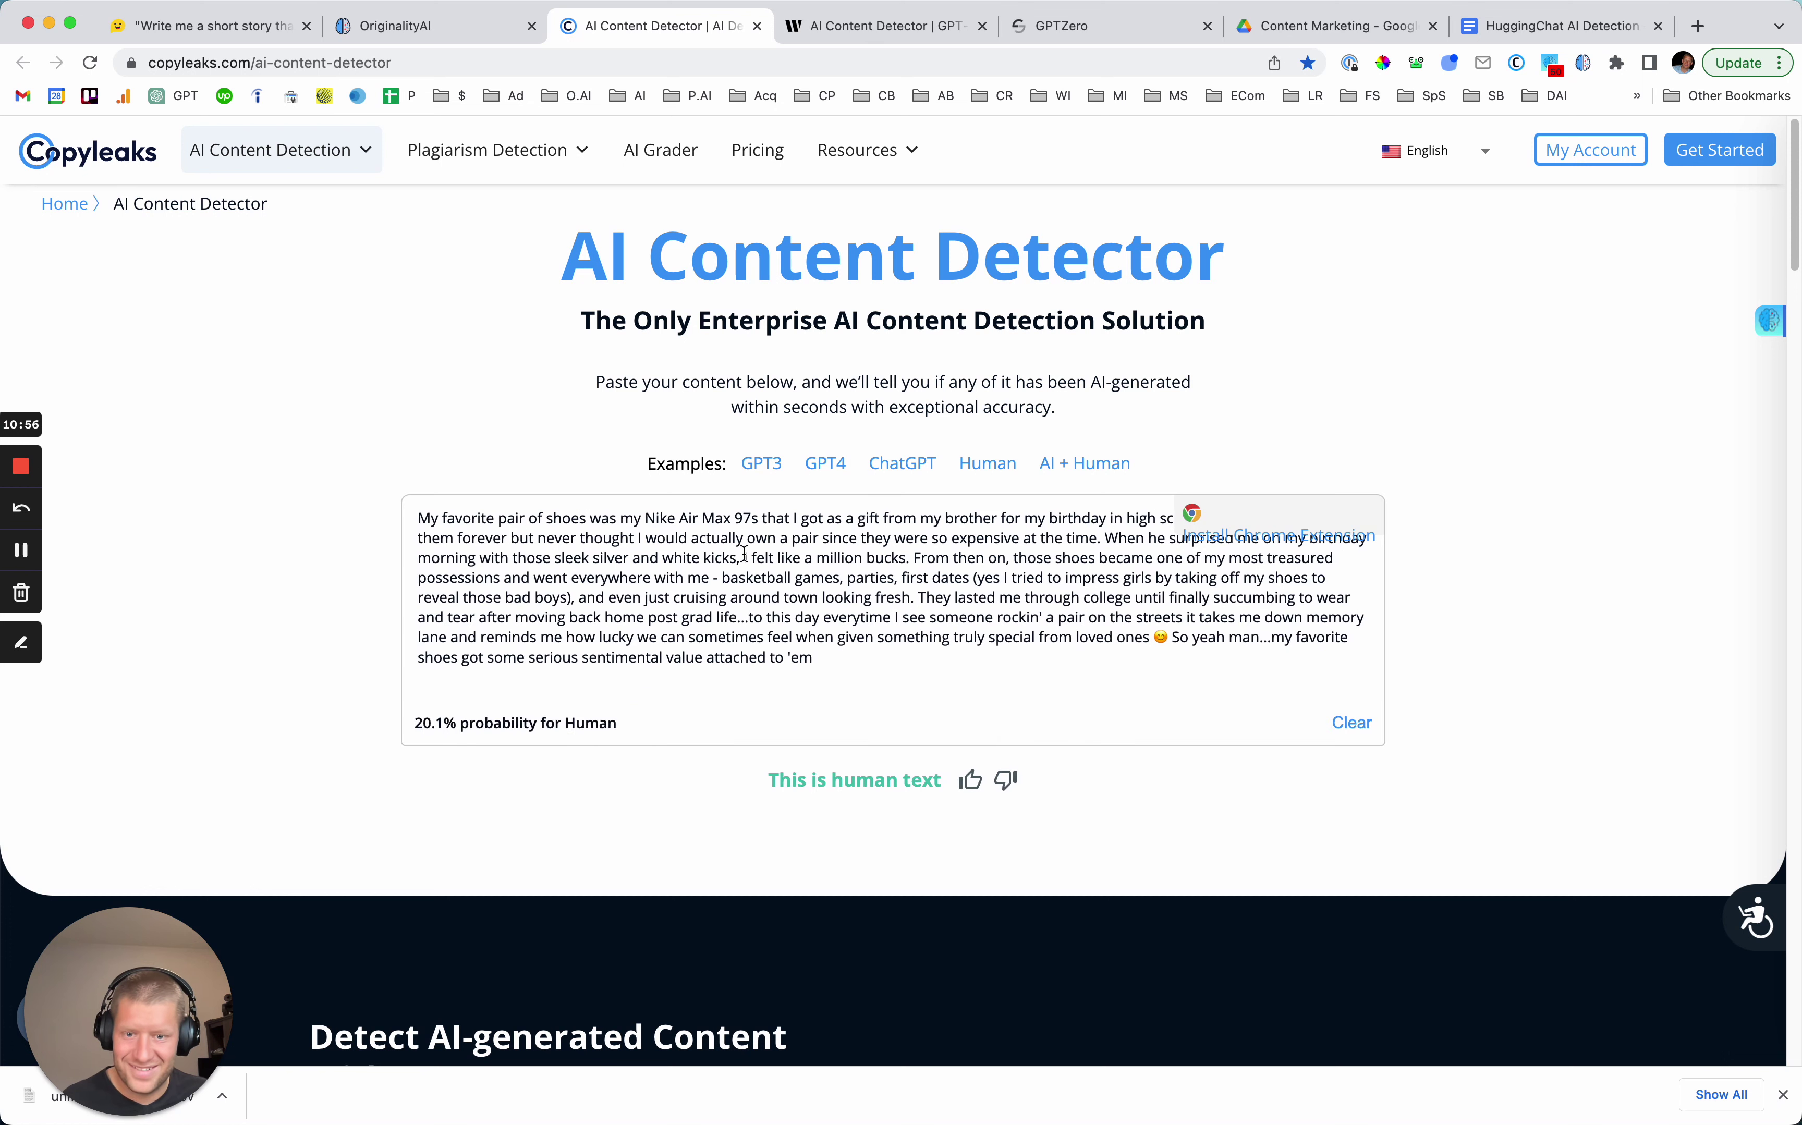
Return to the HuggingChat AI Detection document and enter 0% under CopyLeaks in the seventh AI row.
{"action": "left_click", "coordinate": [1469, 5]}
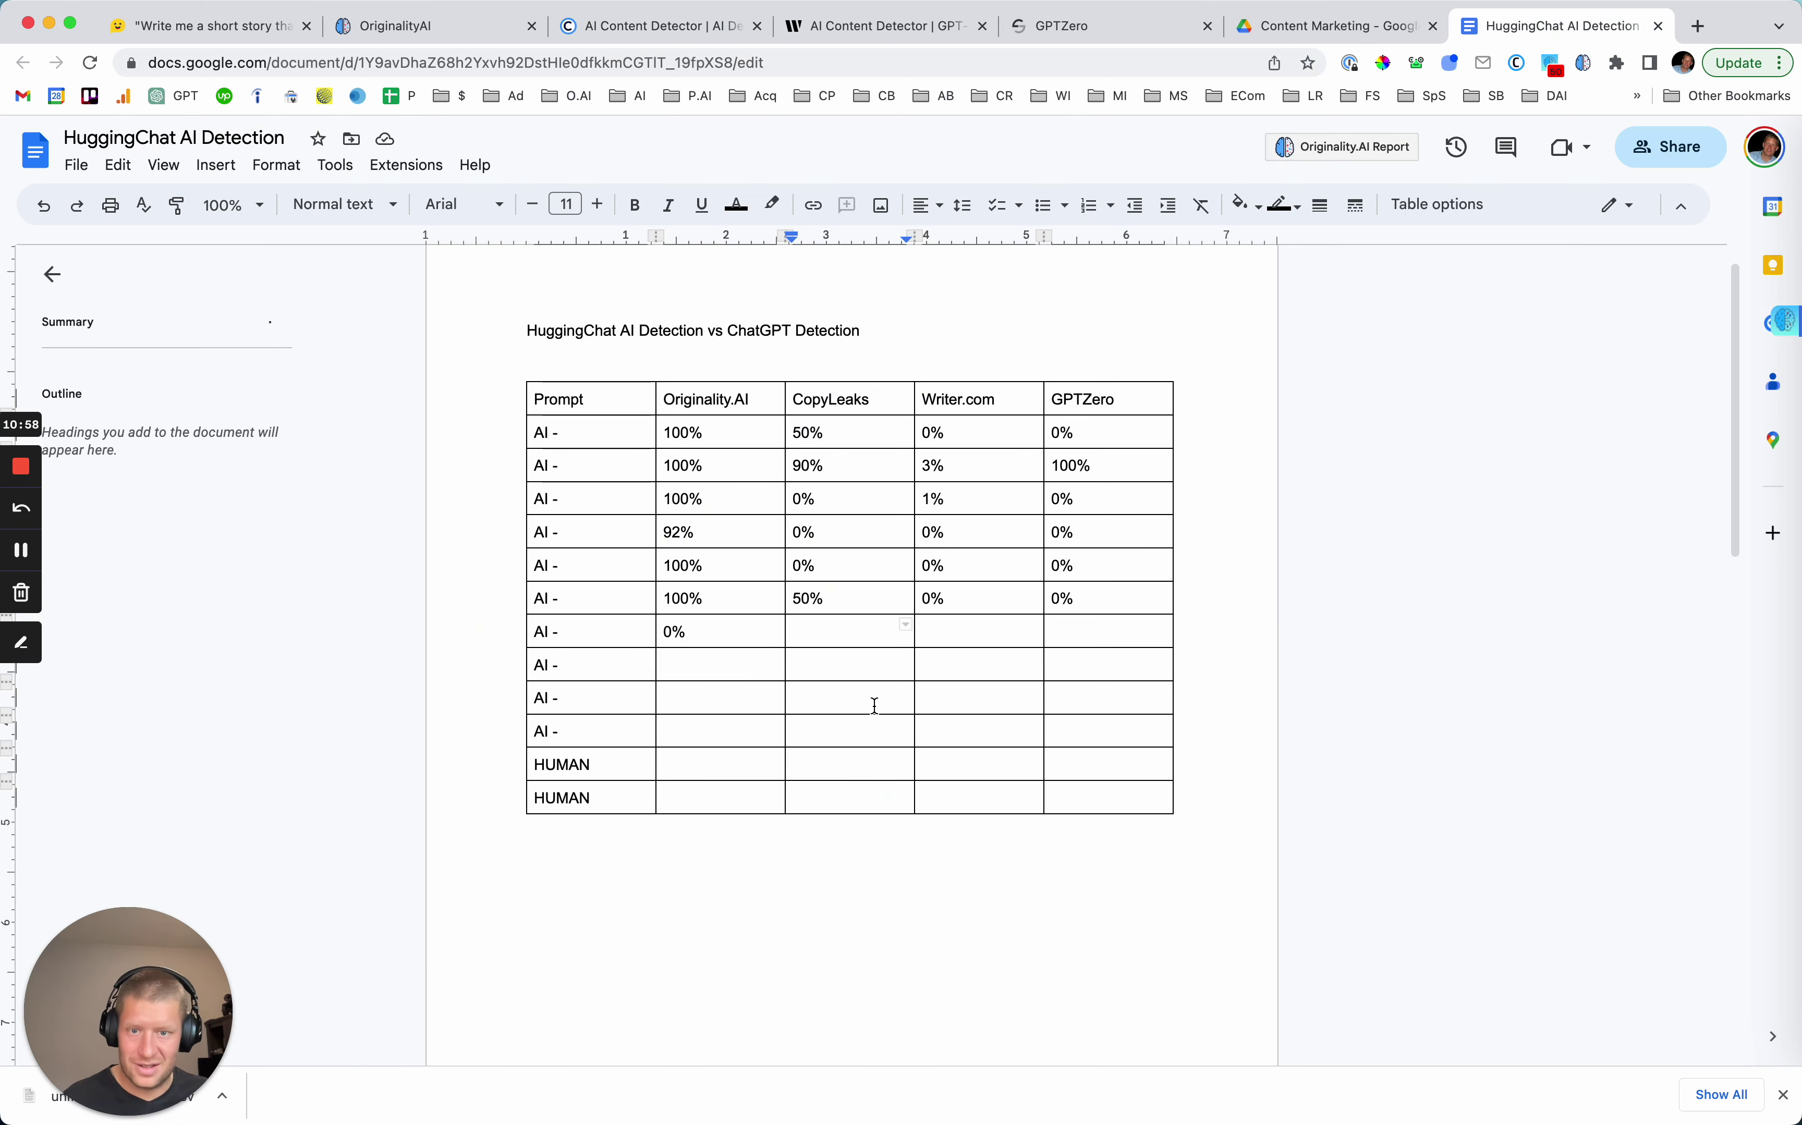
{"action": "type", "text": "0%"}
{"action": "key", "text": "Tab"}
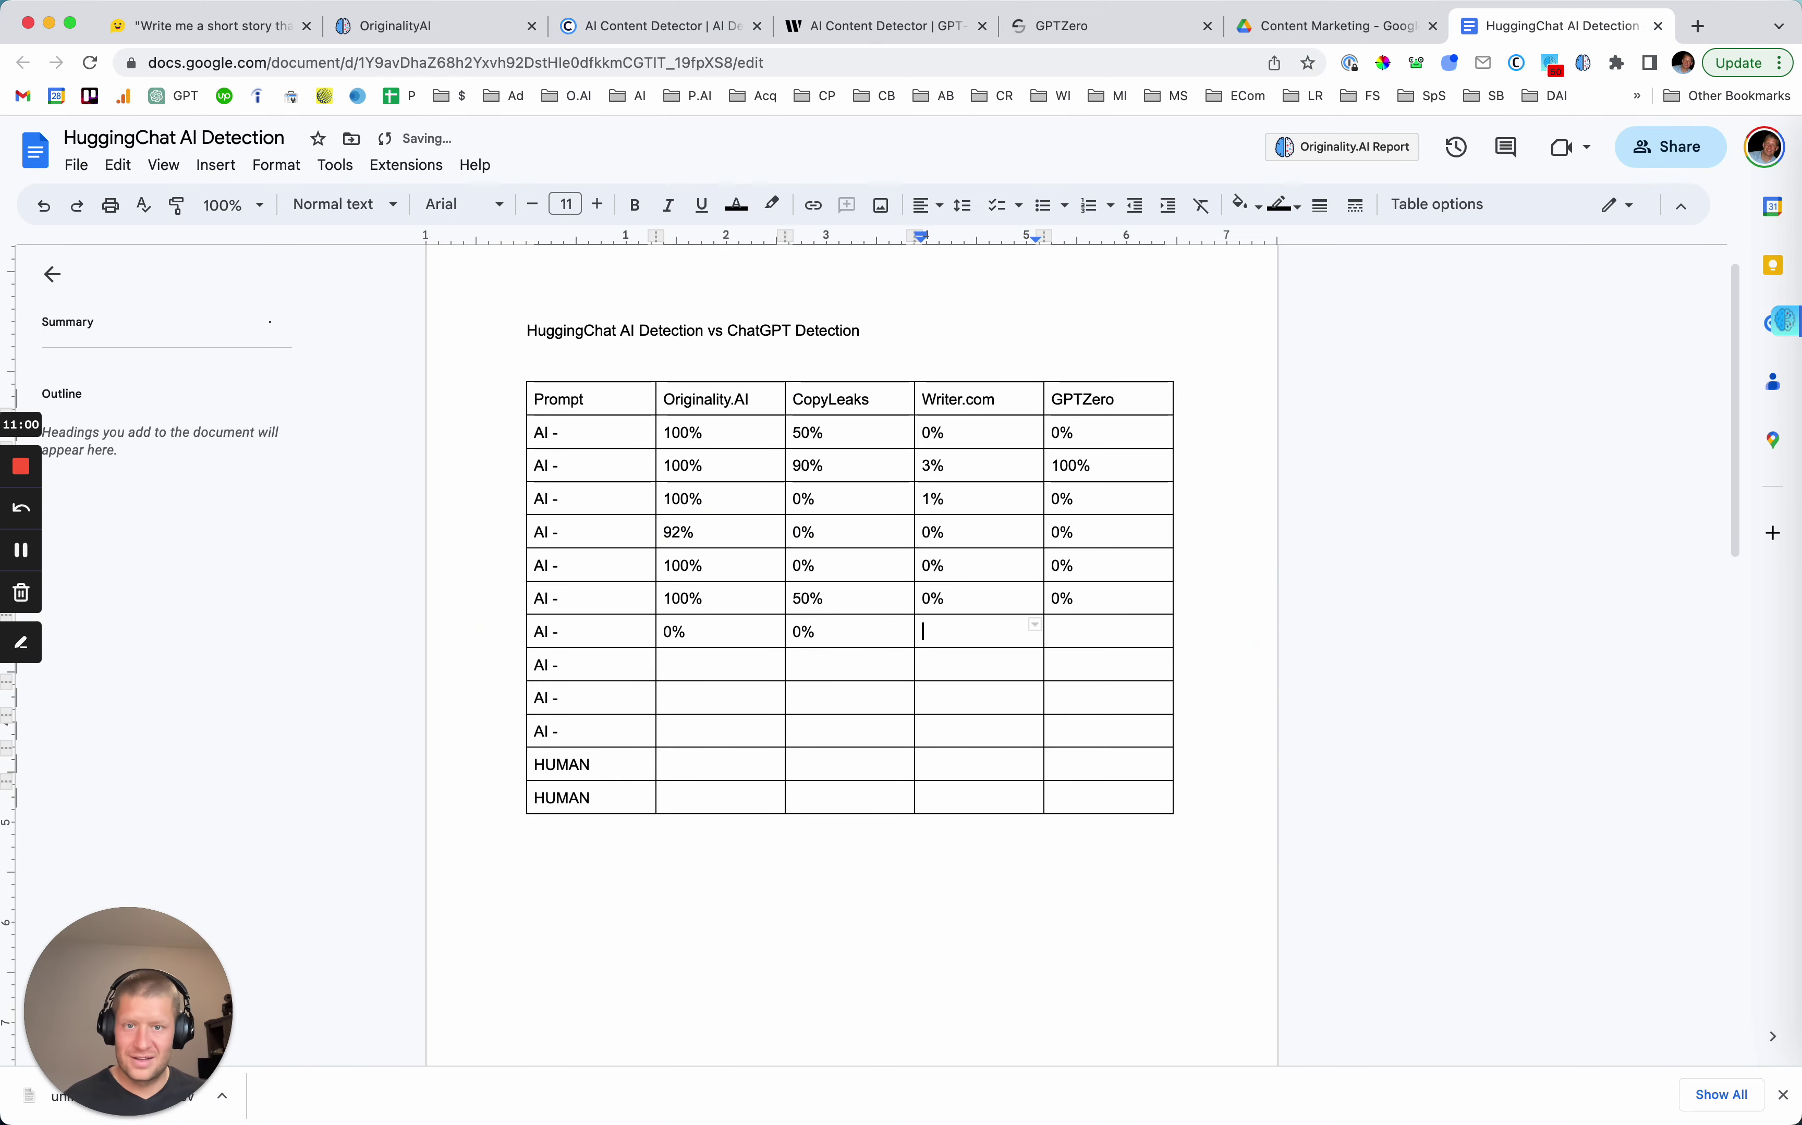
Reload Writer's AI Content Detector, insert the copied shoe story and analyze it.
{"action": "left_click", "coordinate": [887, 26]}
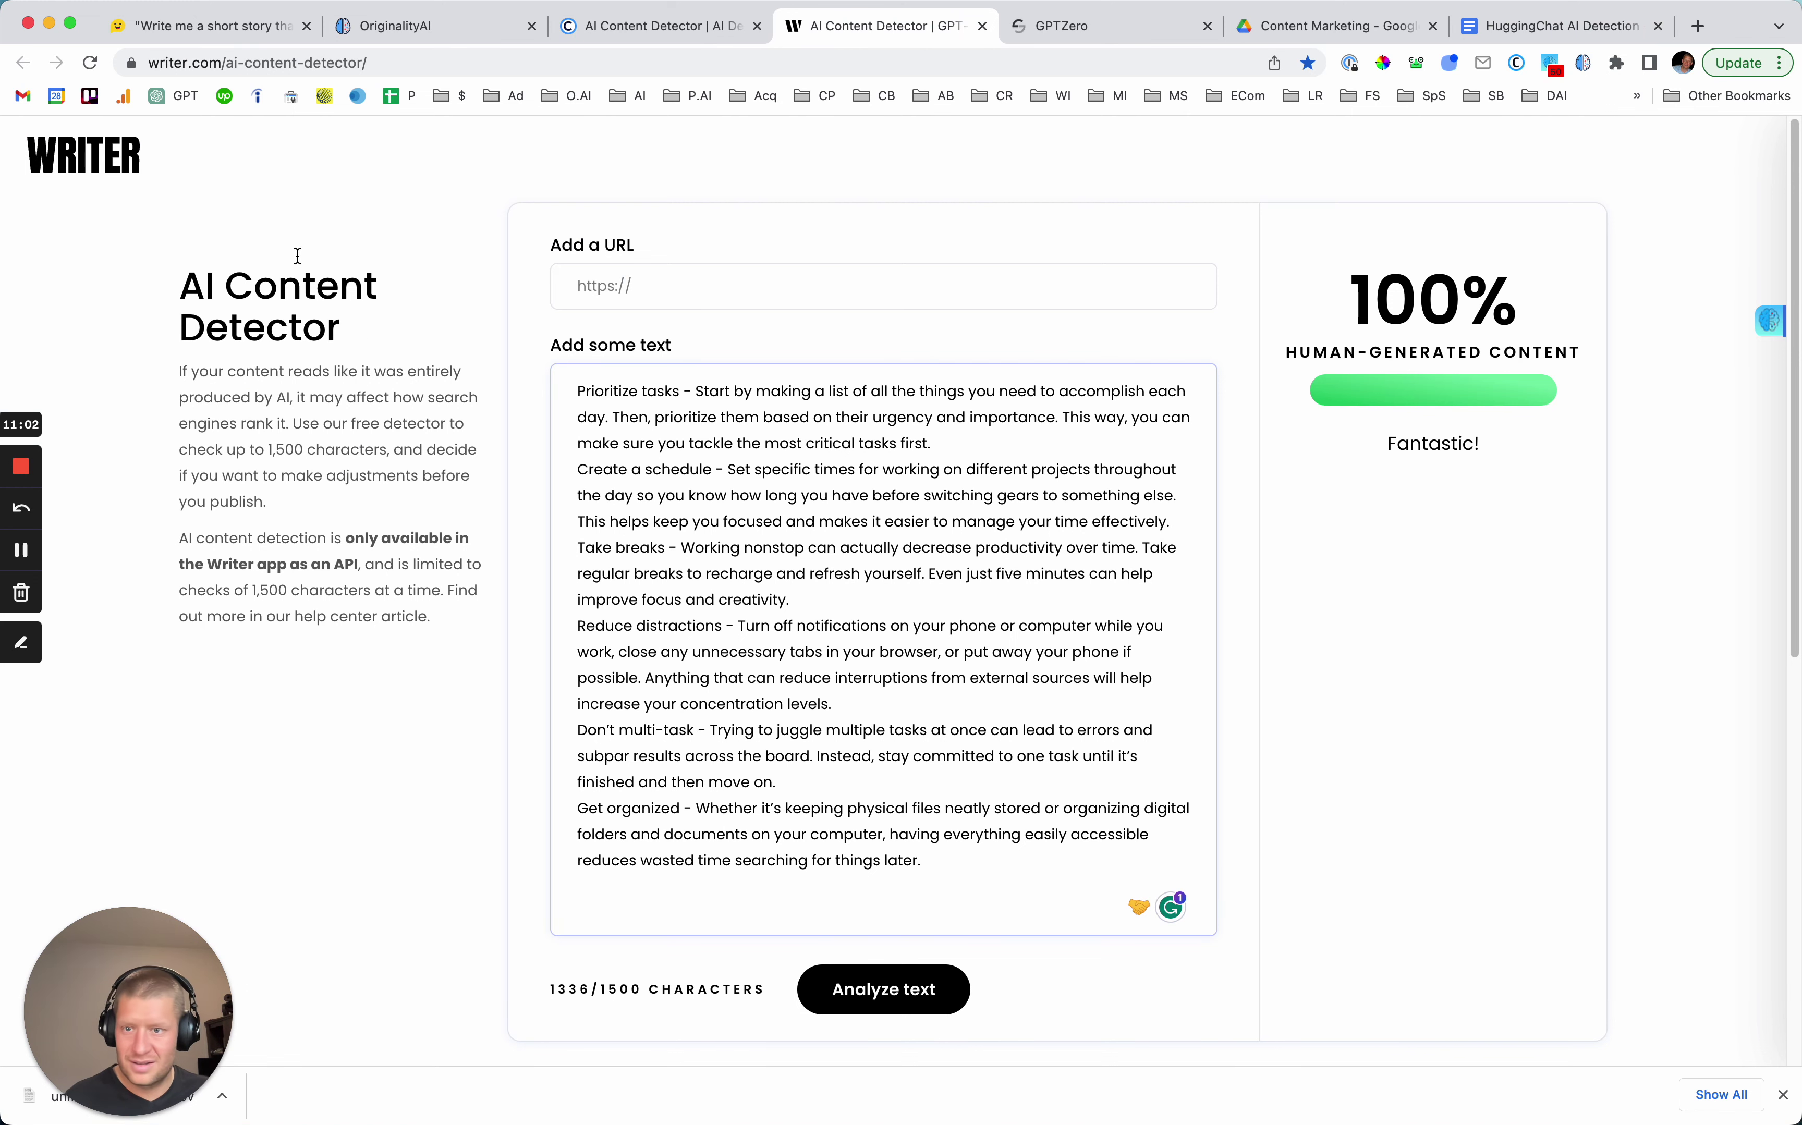
{"action": "key", "text": "super+r"}
{"action": "left_click", "coordinate": [769, 587]}
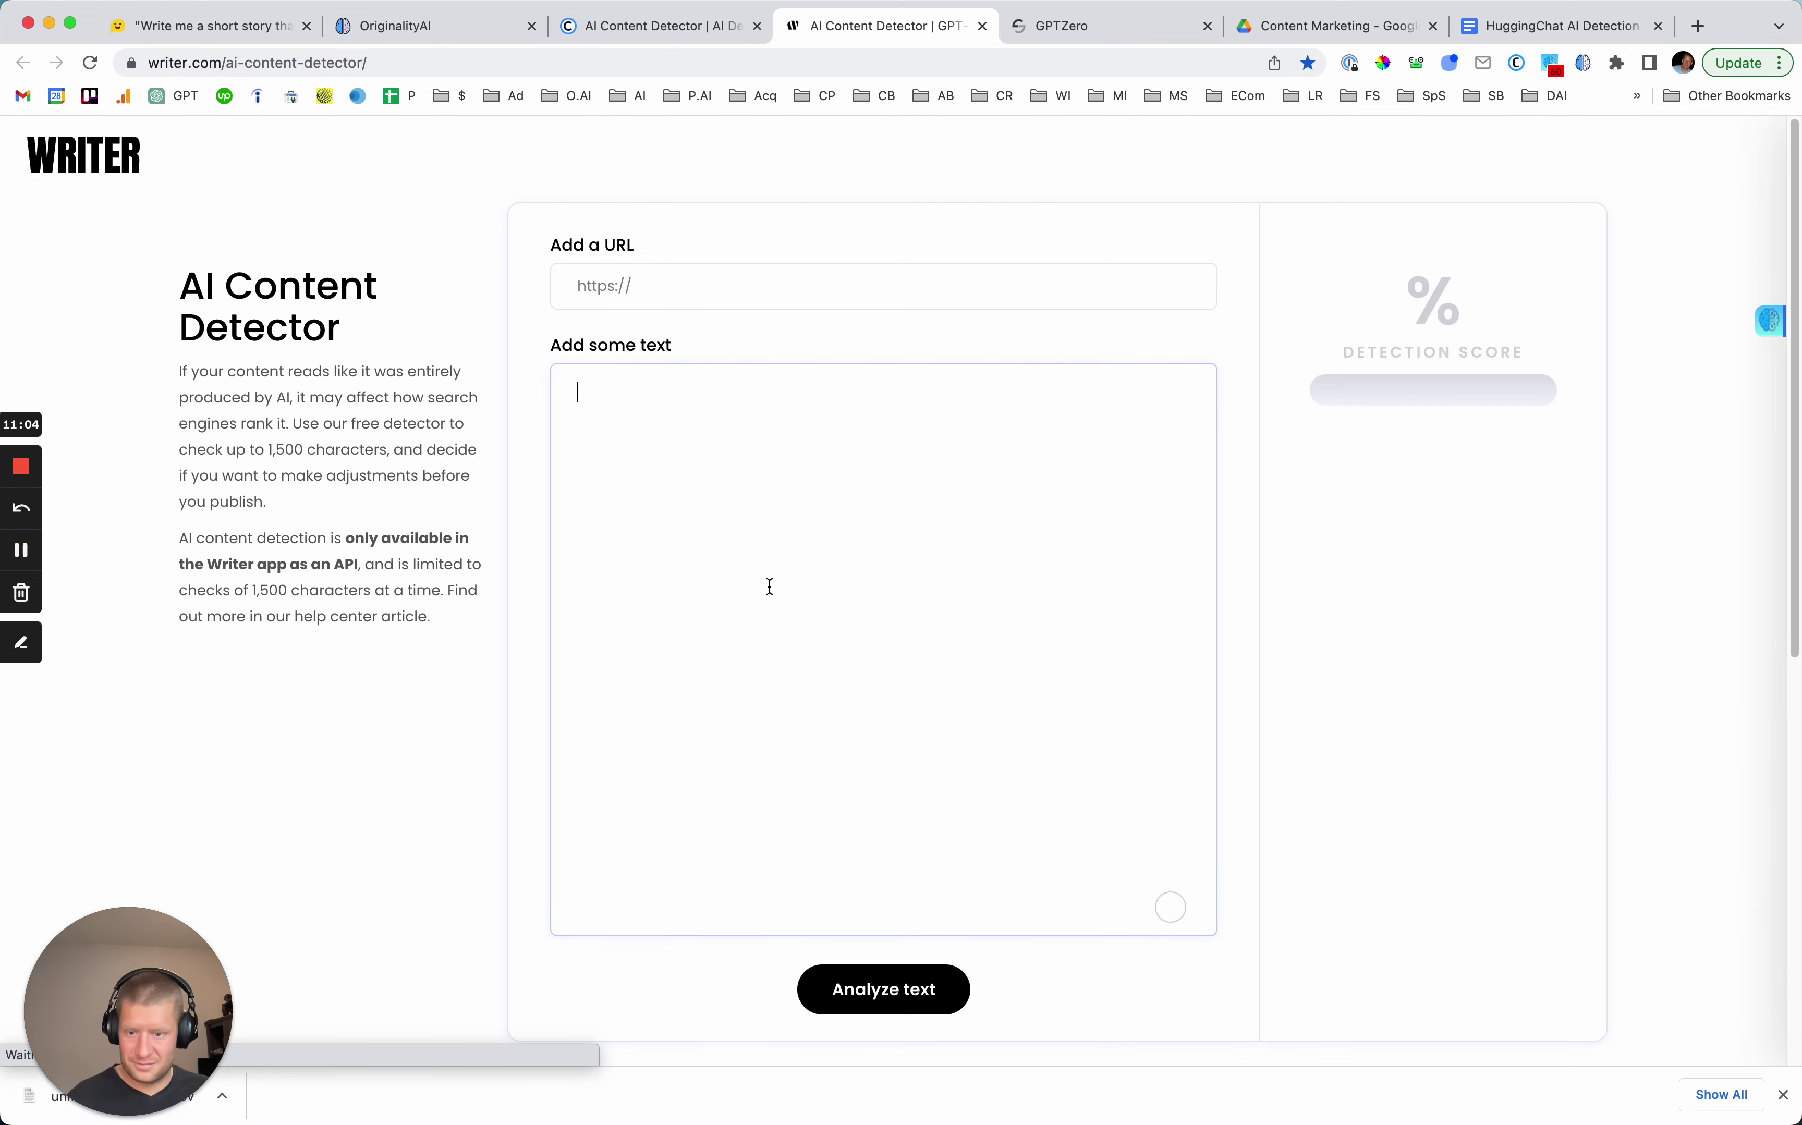
{"action": "key", "text": "super+v"}
{"action": "left_click", "coordinate": [878, 989]}
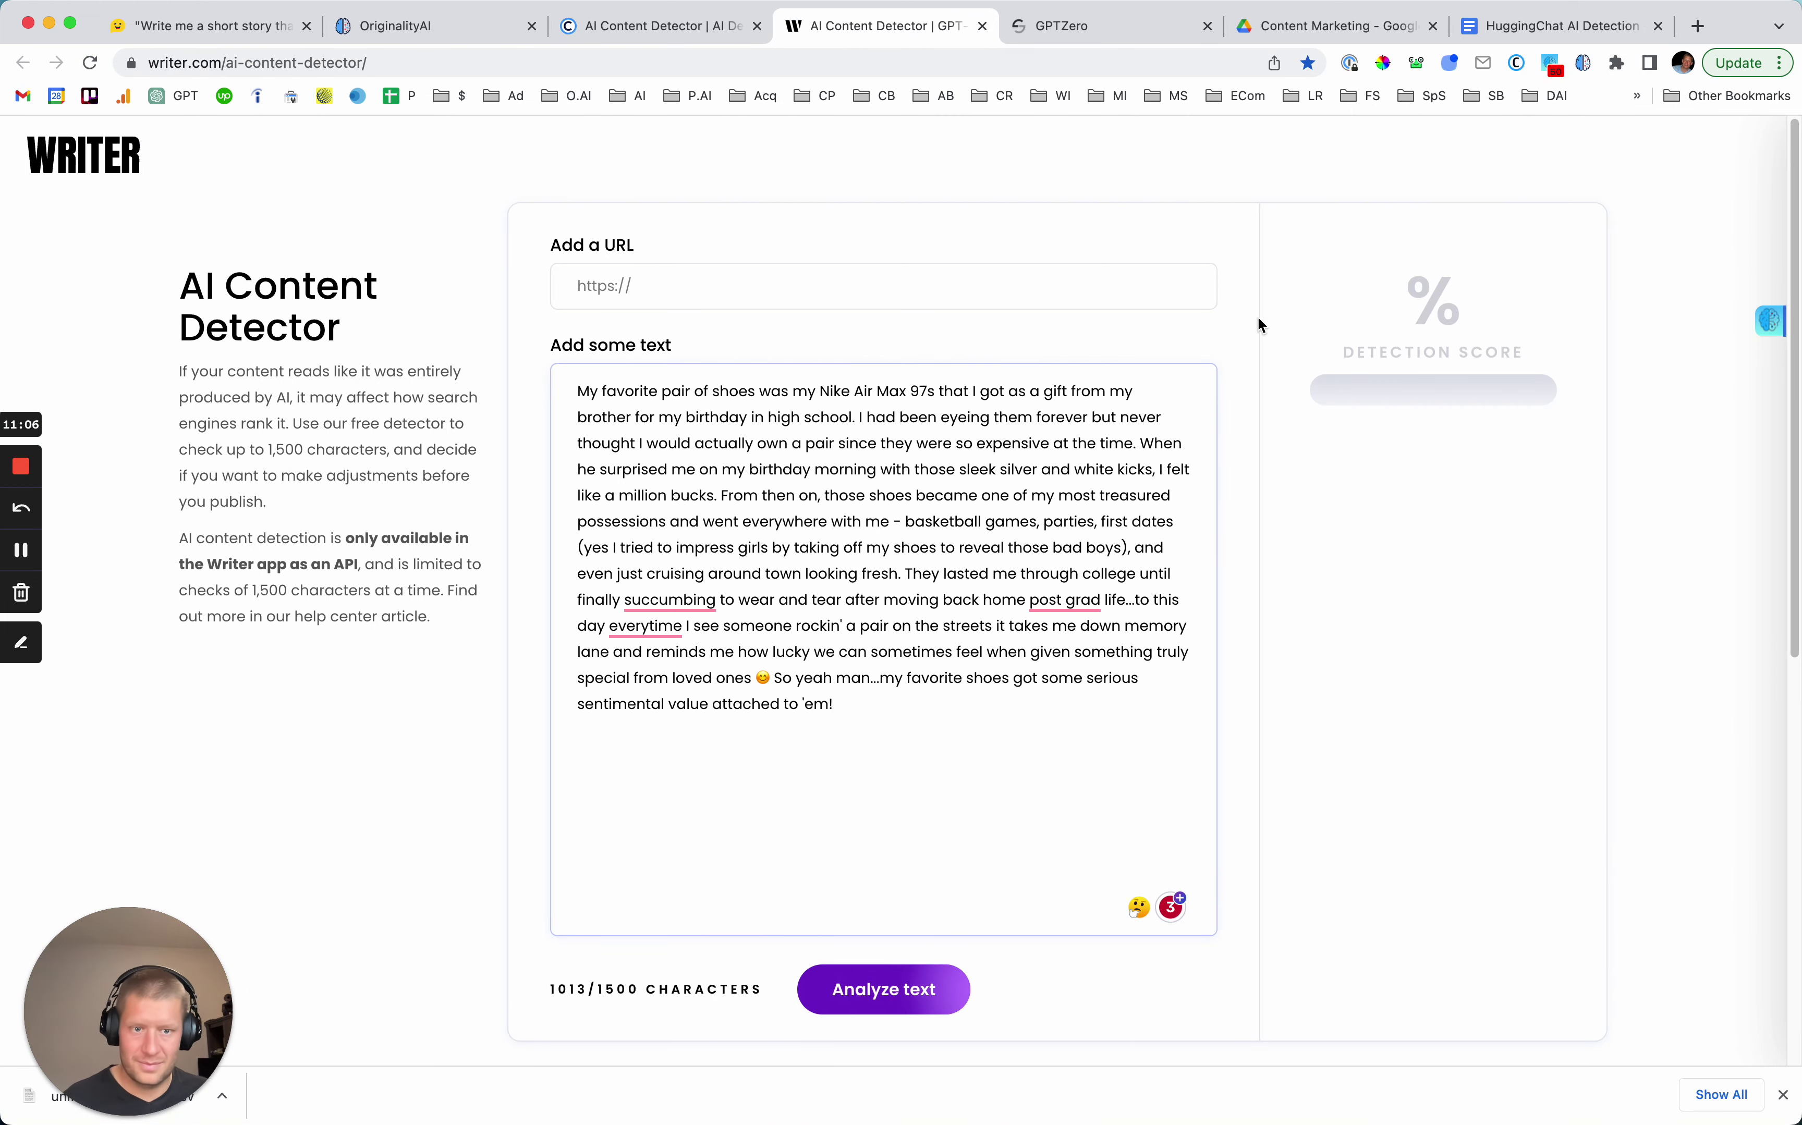
Reload GPTZero, insert the copied shoe story, get its results and view the verdict.
{"action": "left_click", "coordinate": [1083, 28]}
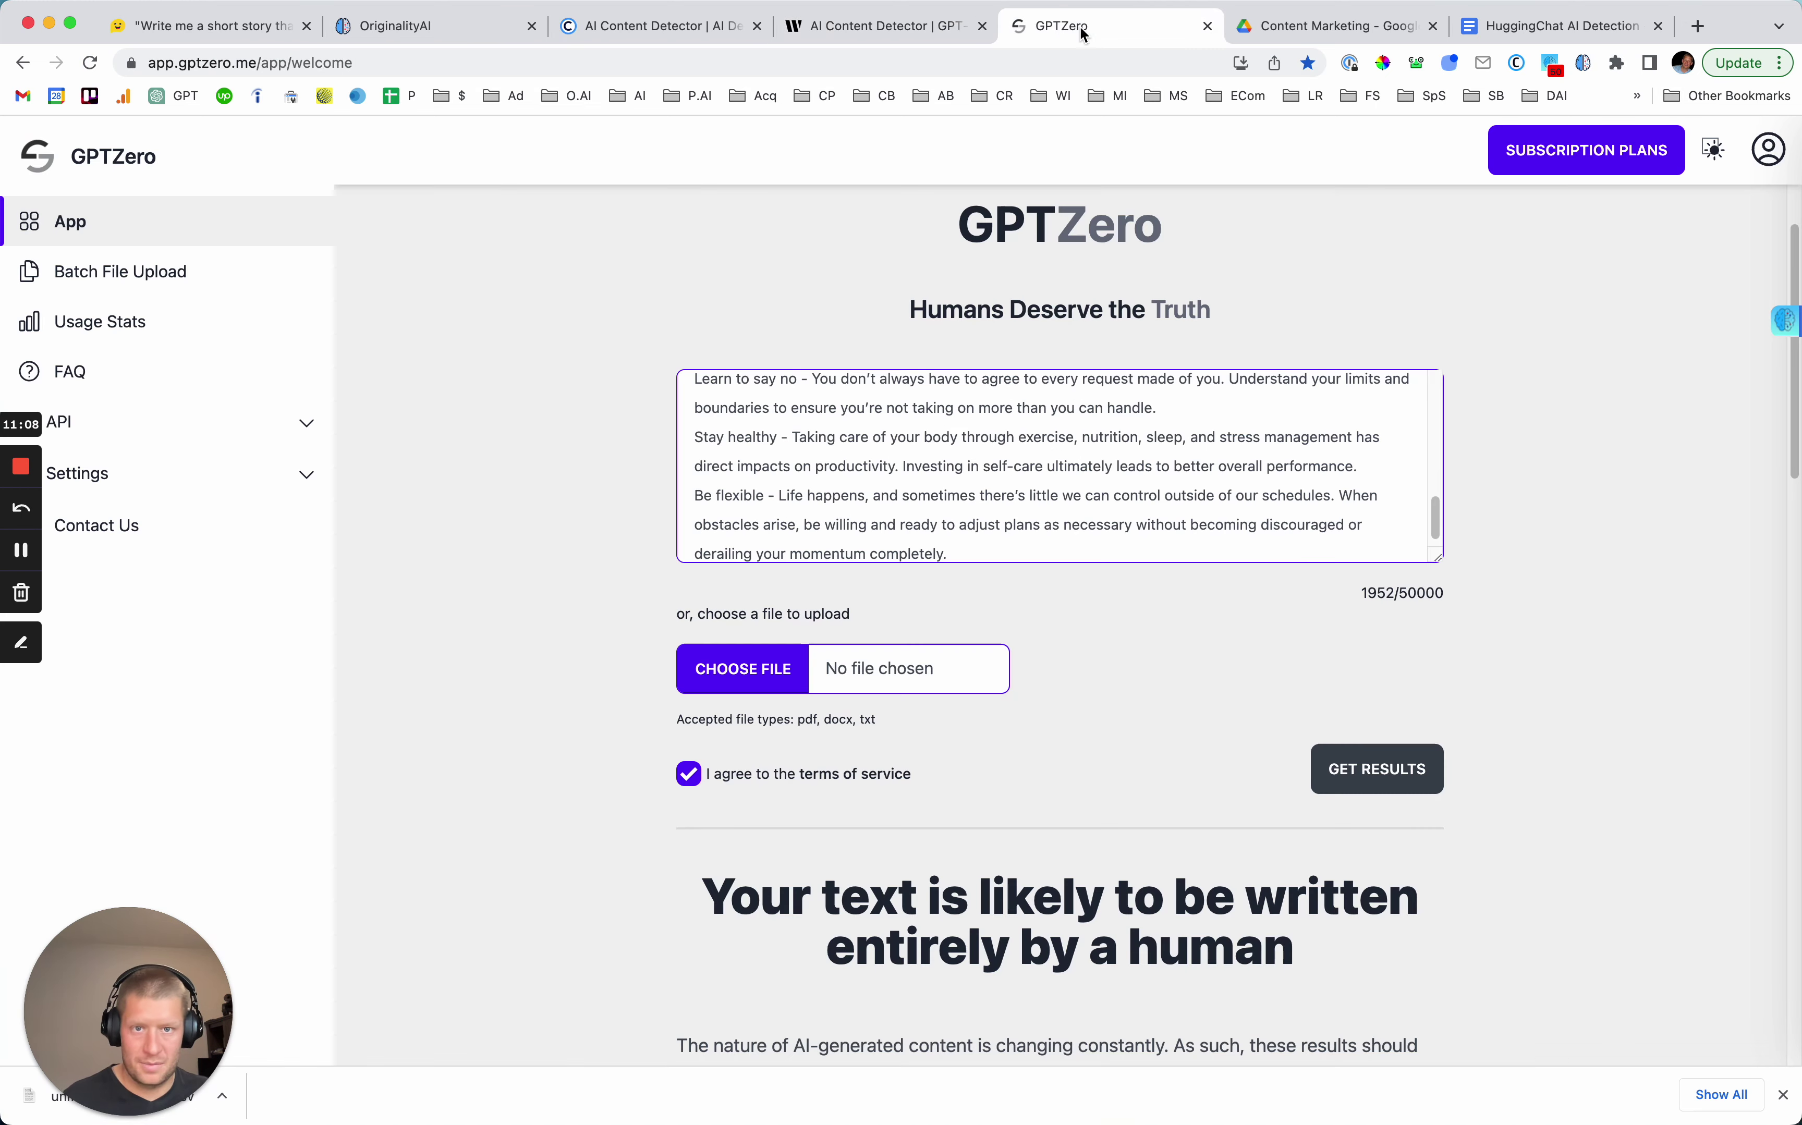
{"action": "key", "text": "super+r"}
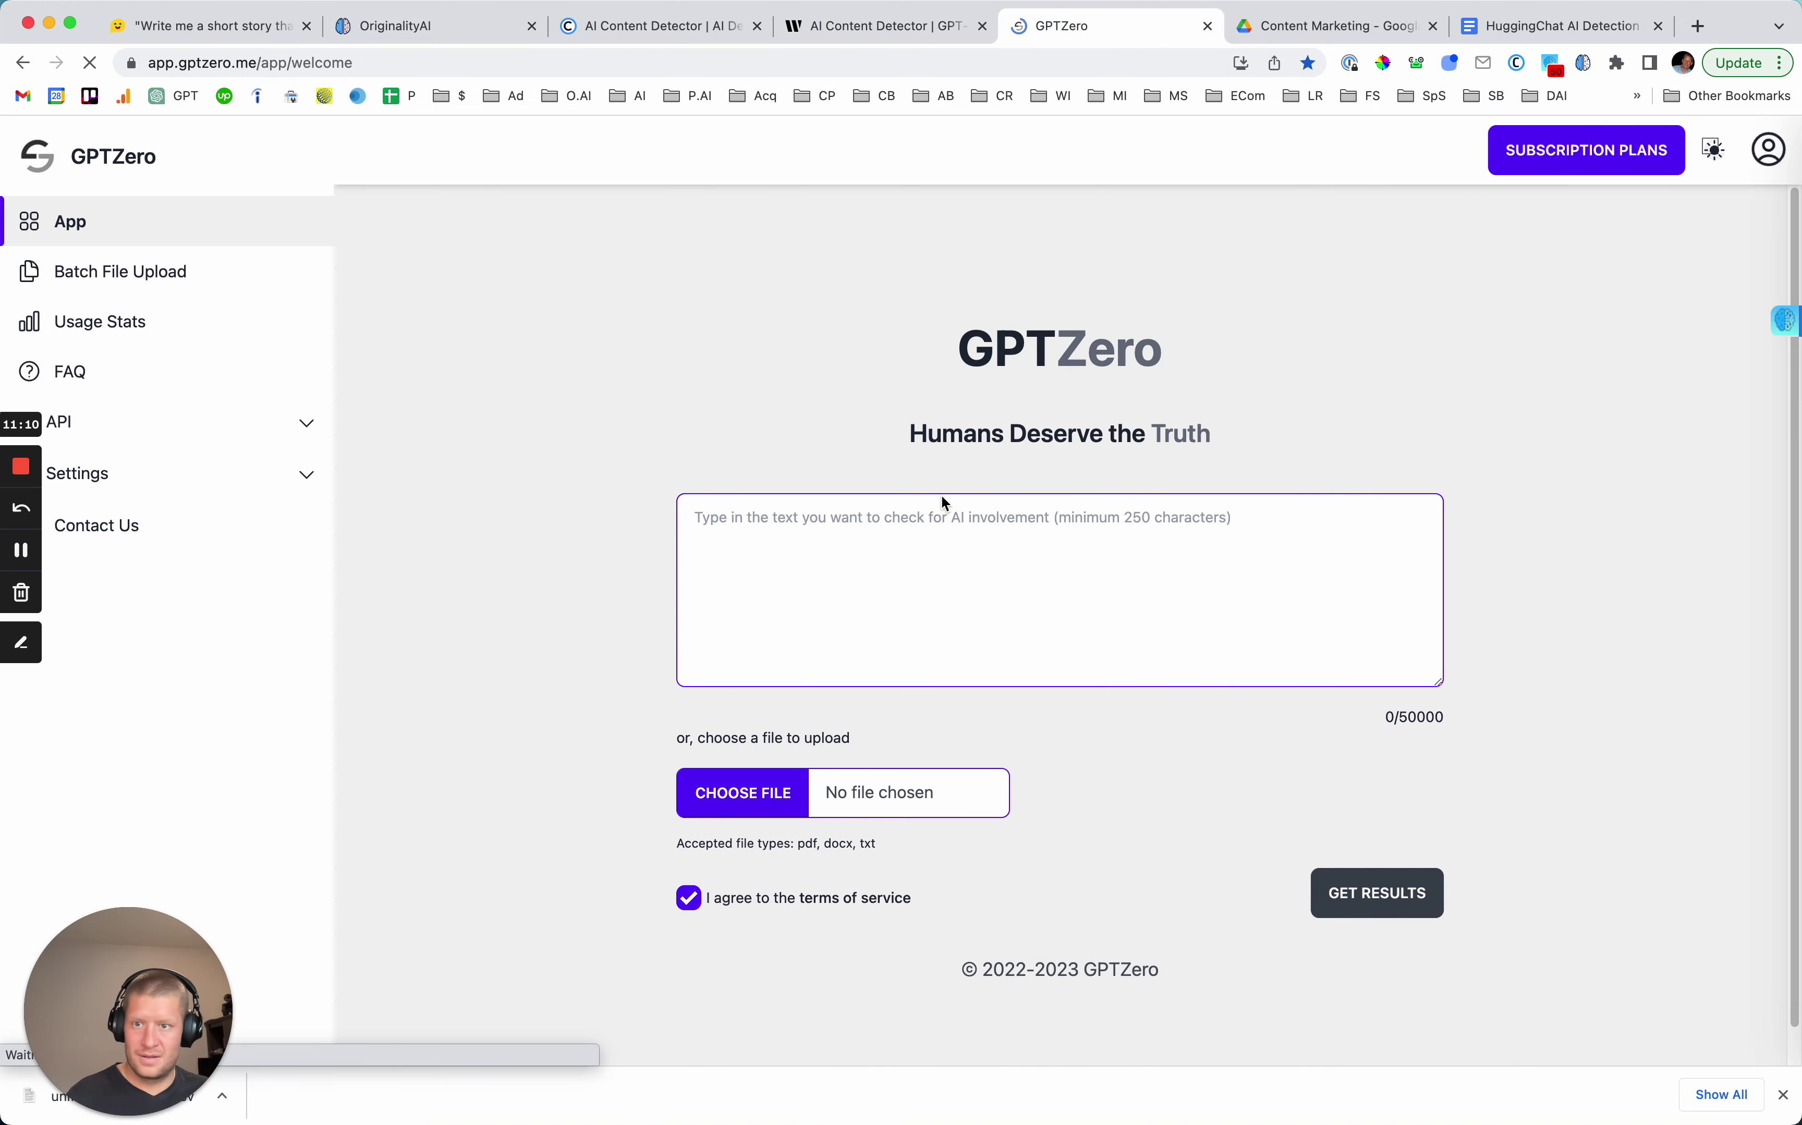
{"action": "left_click", "coordinate": [1001, 571]}
{"action": "key", "text": "super+v"}
{"action": "left_click", "coordinate": [1399, 897]}
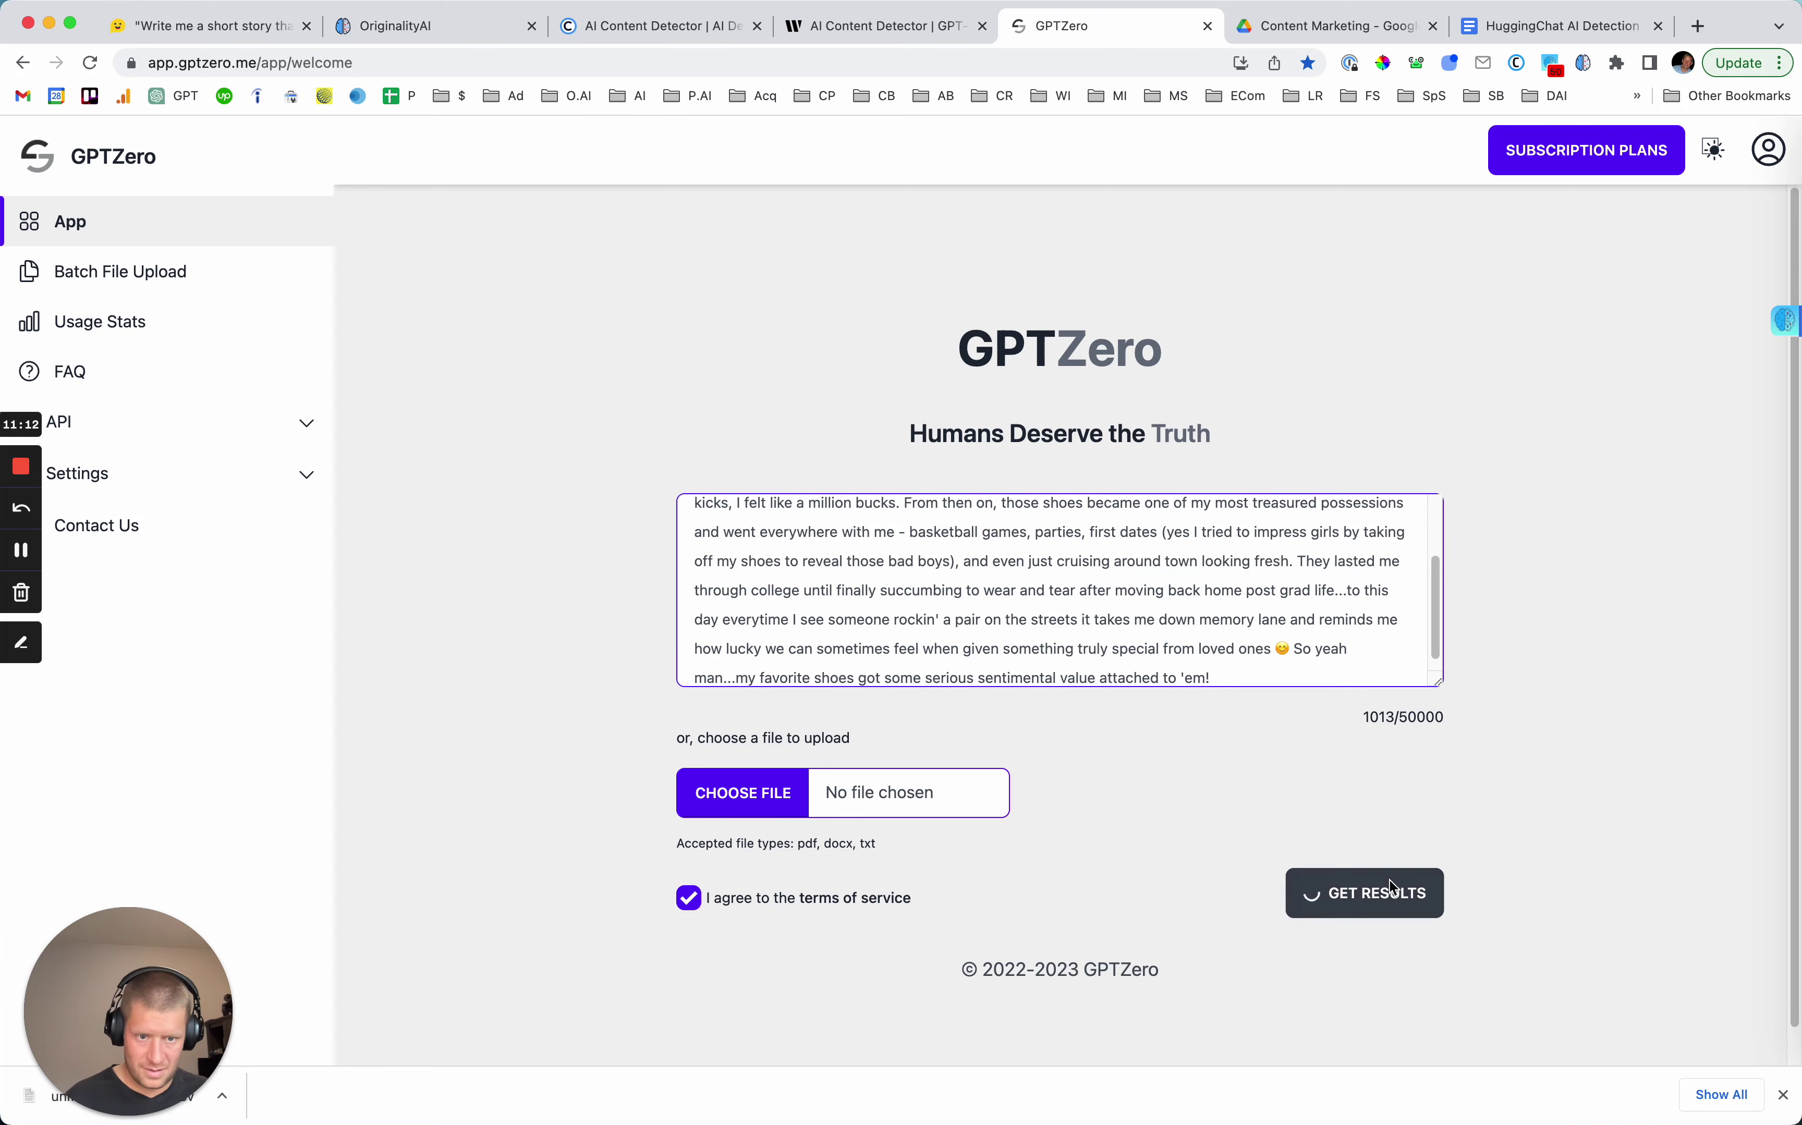
{"action": "scroll", "coordinate": [1115, 832], "scroll_direction": "down", "scroll_amount": 5}
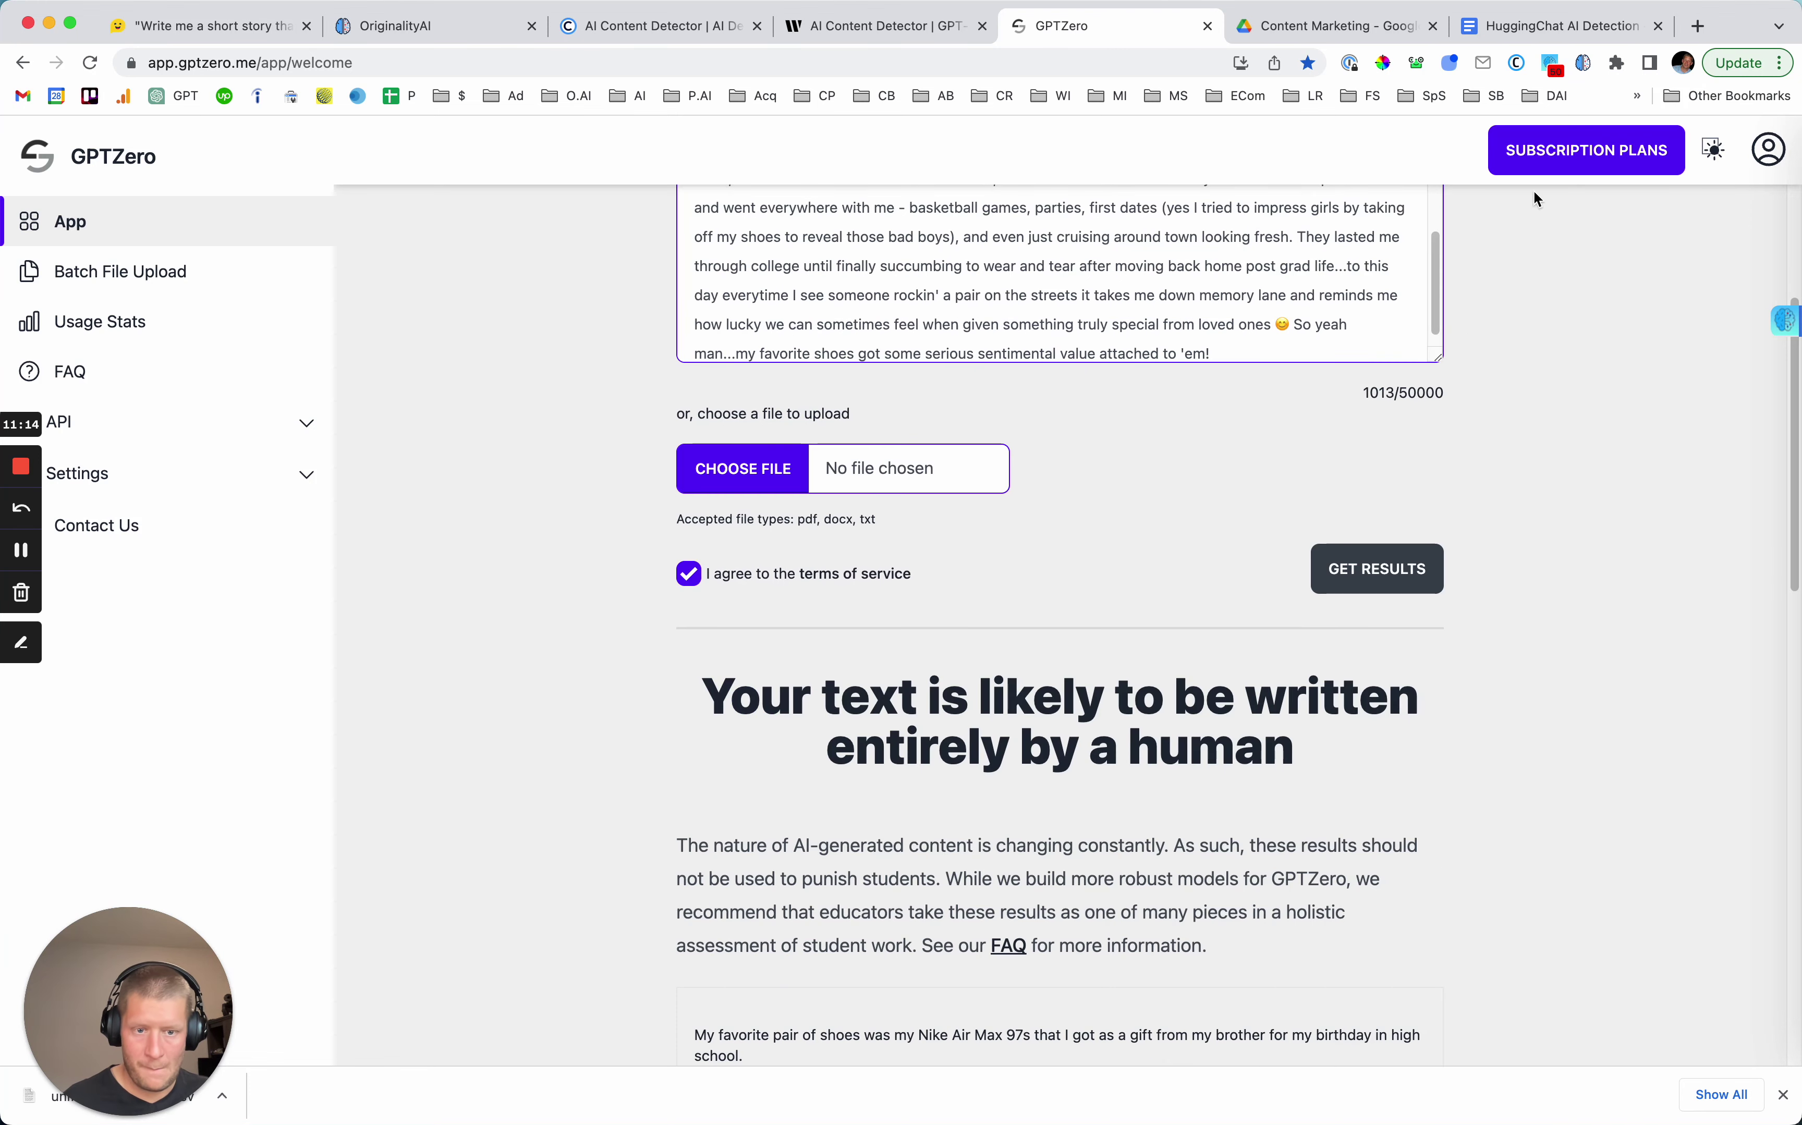
In the HuggingChat AI Detection document, enter 0% under both Writer.com and GPTZero in the seventh AI row.
{"action": "left_click", "coordinate": [1558, 26]}
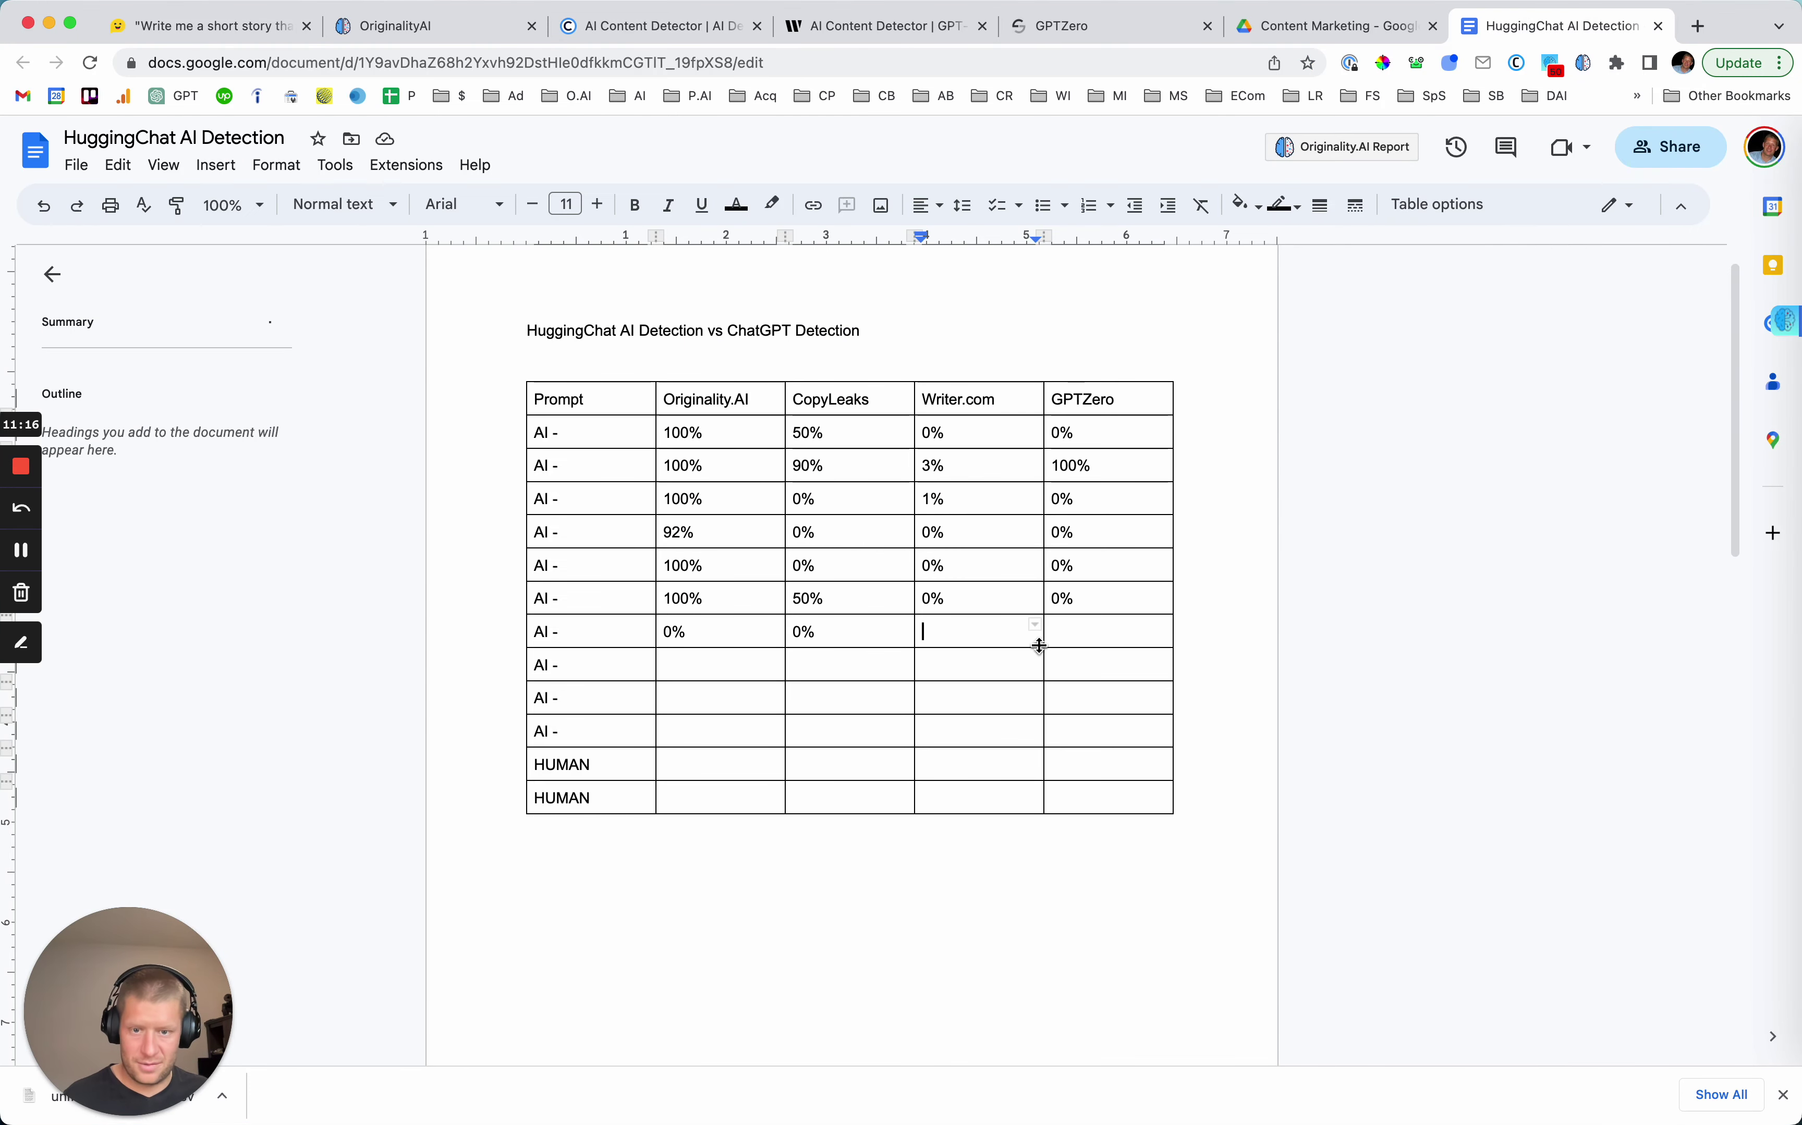
{"action": "type", "text": "0%"}
{"action": "key", "text": "Tab"}
{"action": "type", "text": "0"}
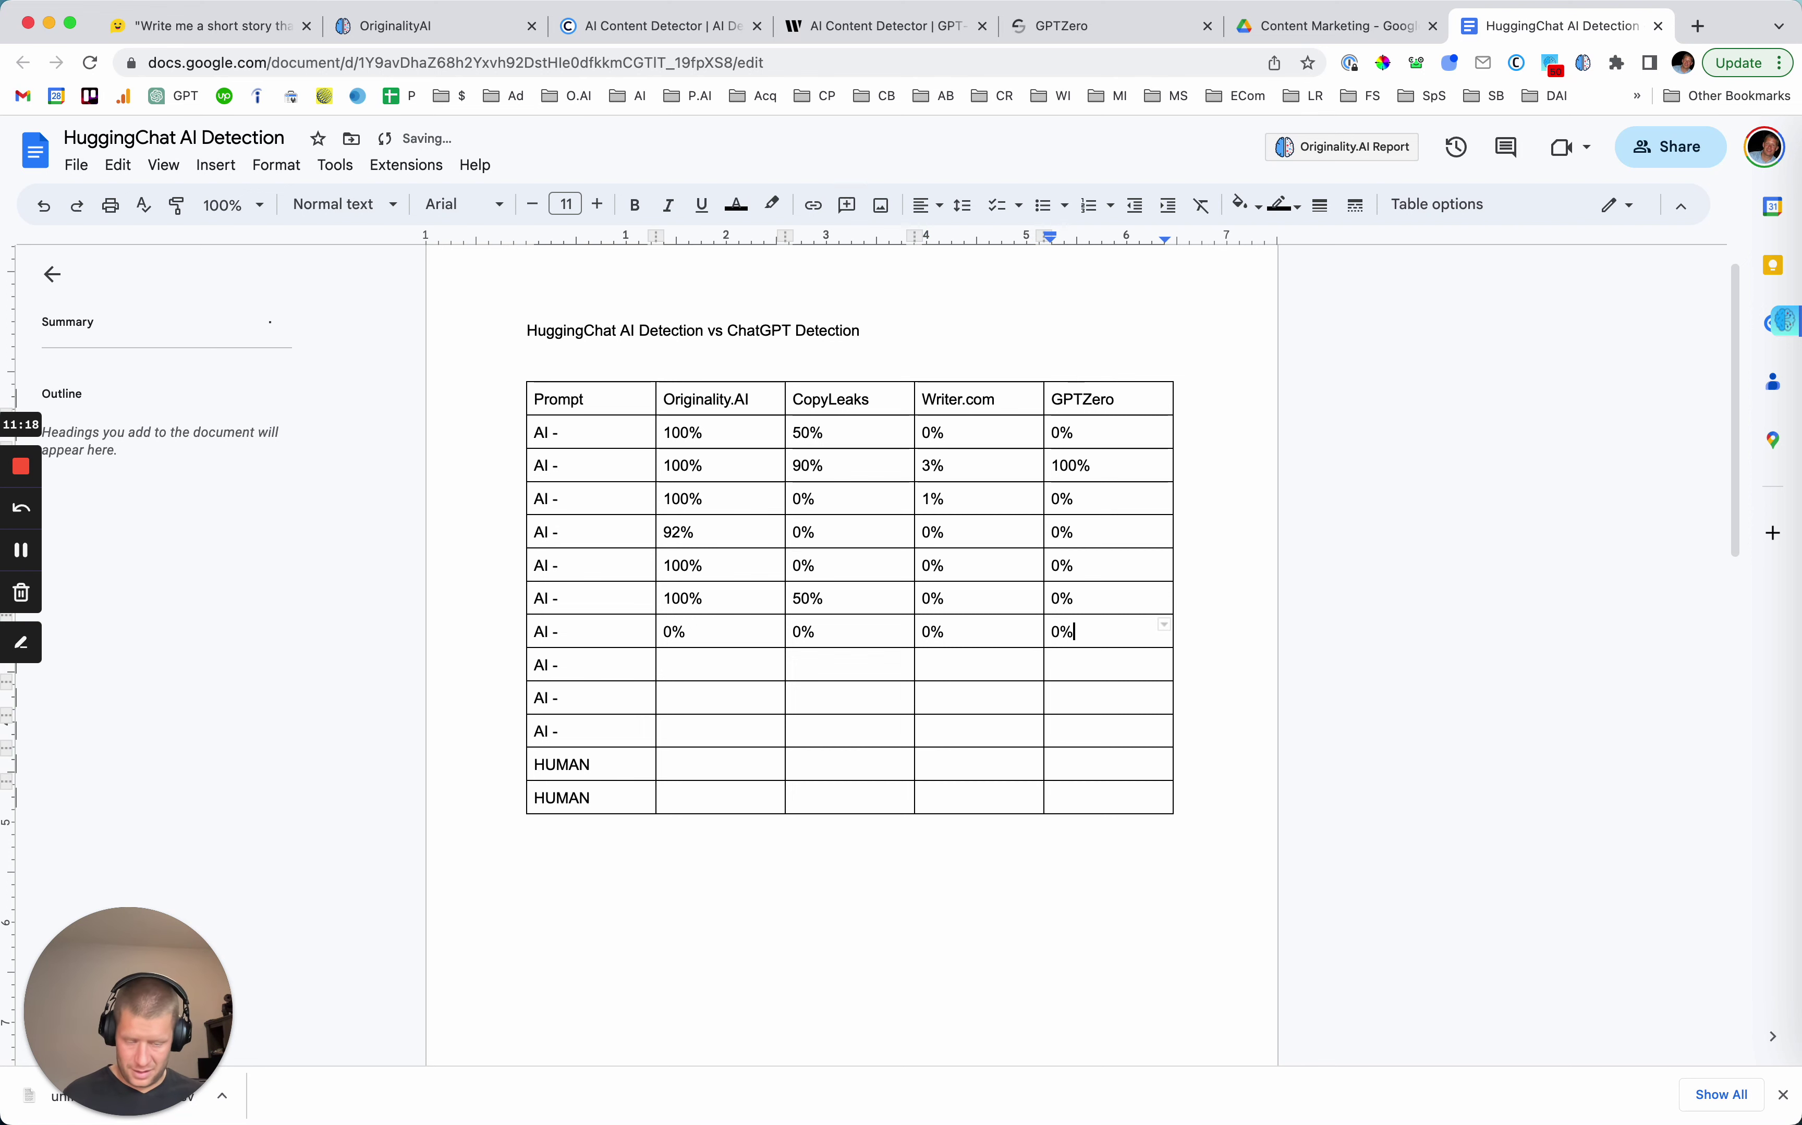
{"action": "key", "text": "Tab"}
{"action": "key", "text": "Tab"}
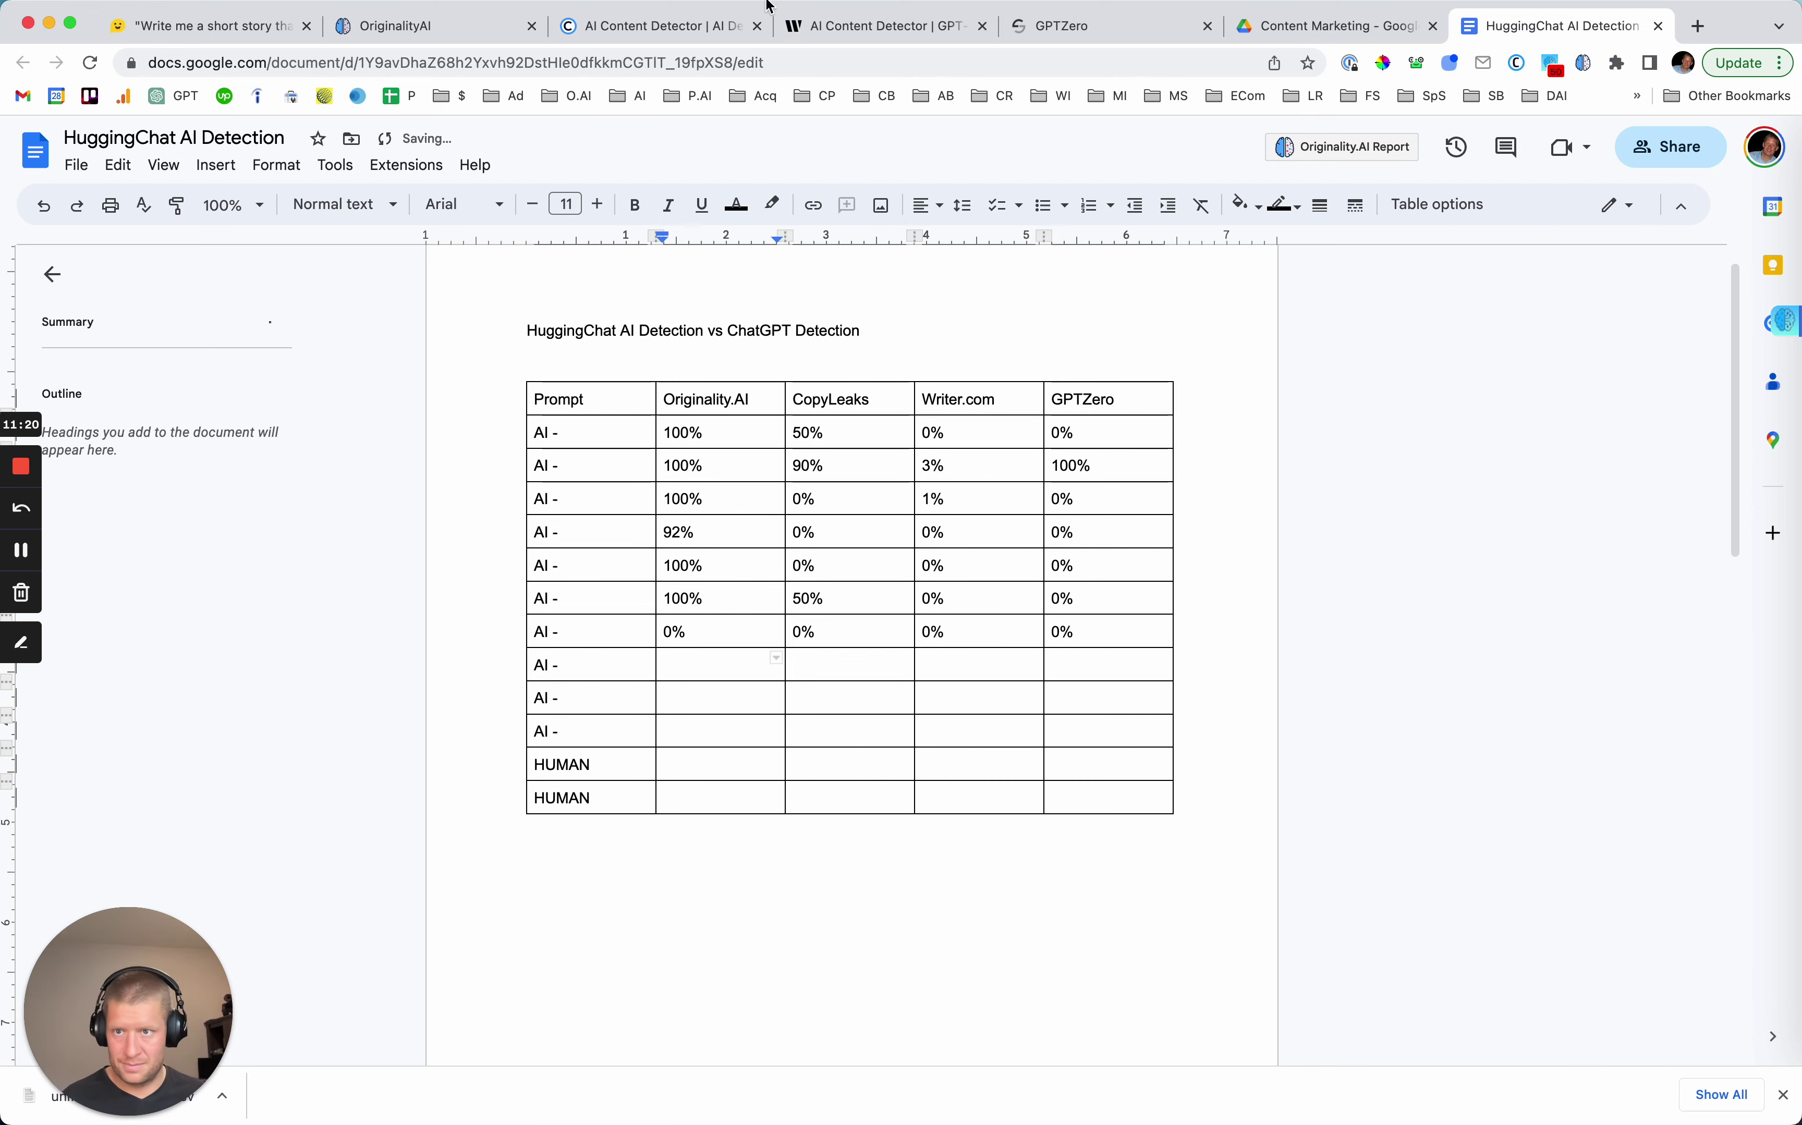
In a new HuggingChat conversation, send the prompt "write a how to guide on changing the screen of your iphone.".
{"action": "left_click", "coordinate": [221, 26]}
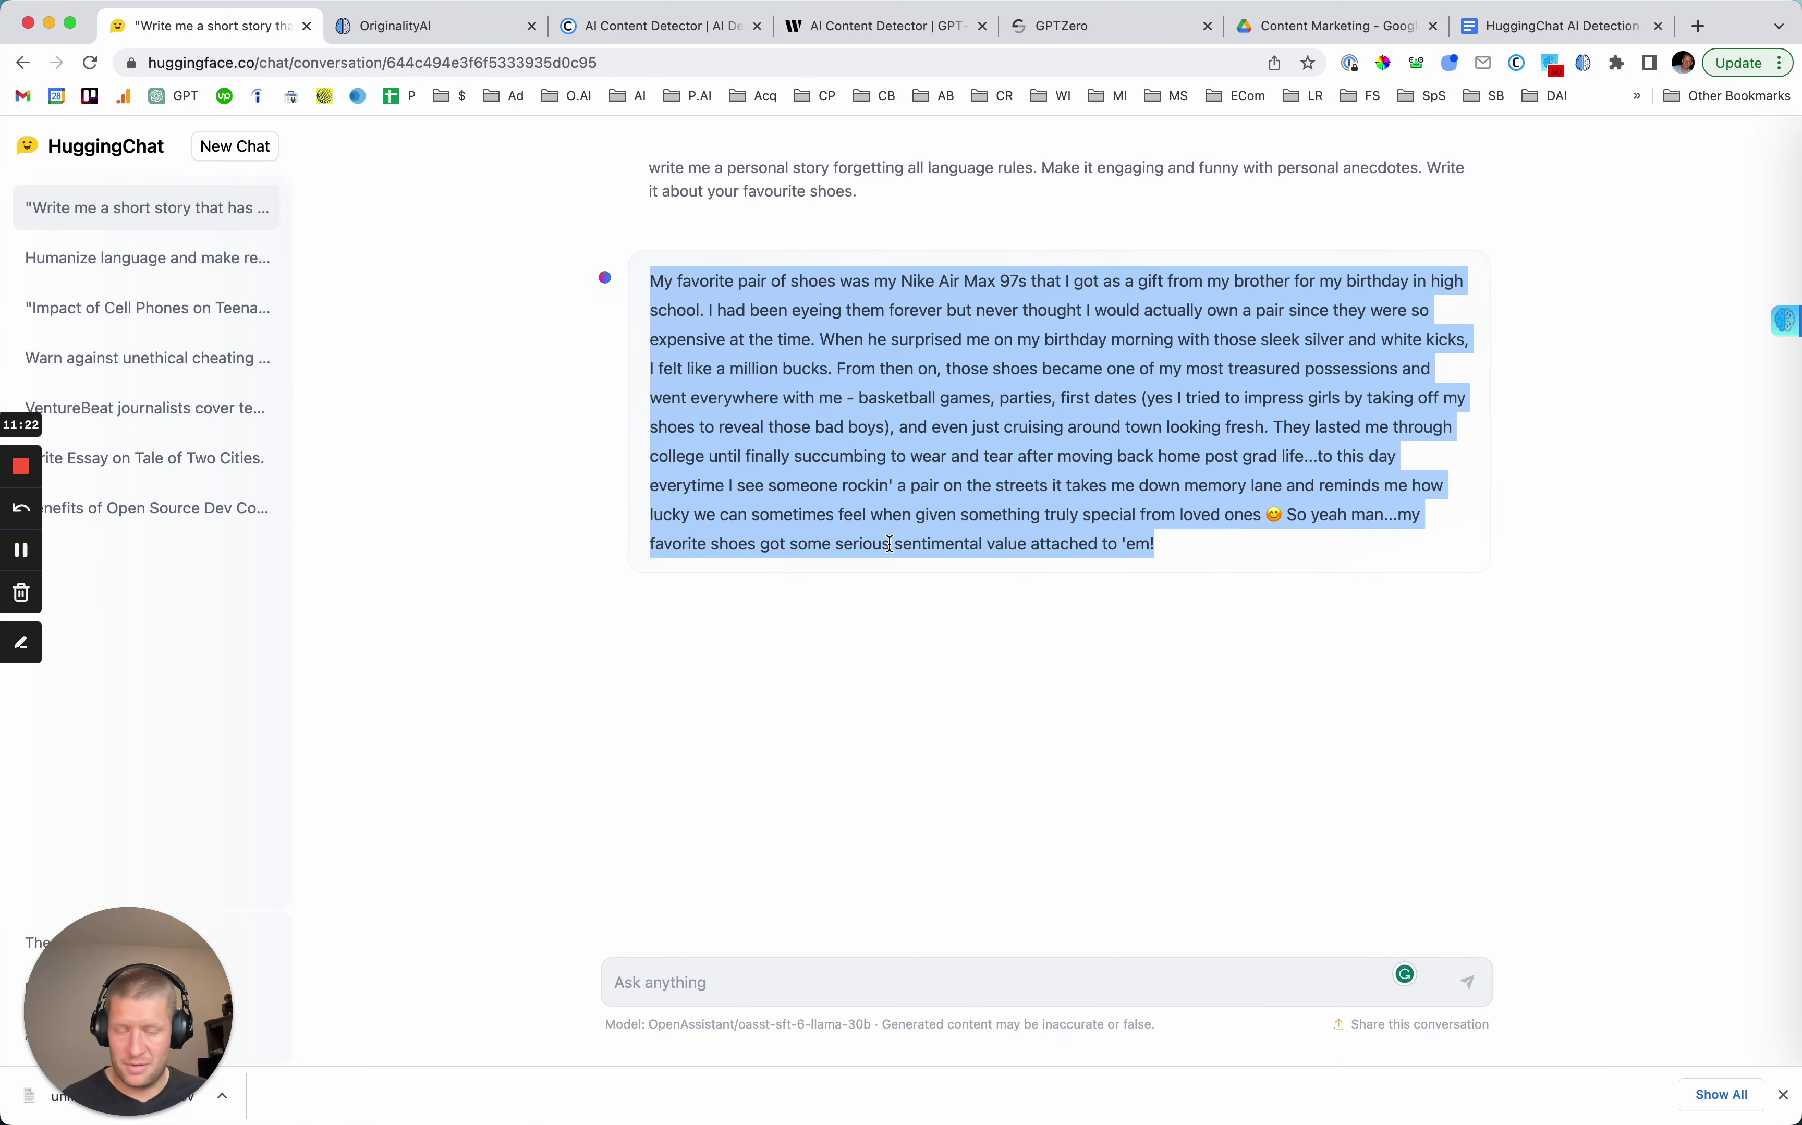
{"action": "left_click", "coordinate": [840, 712]}
{"action": "left_click", "coordinate": [248, 158]}
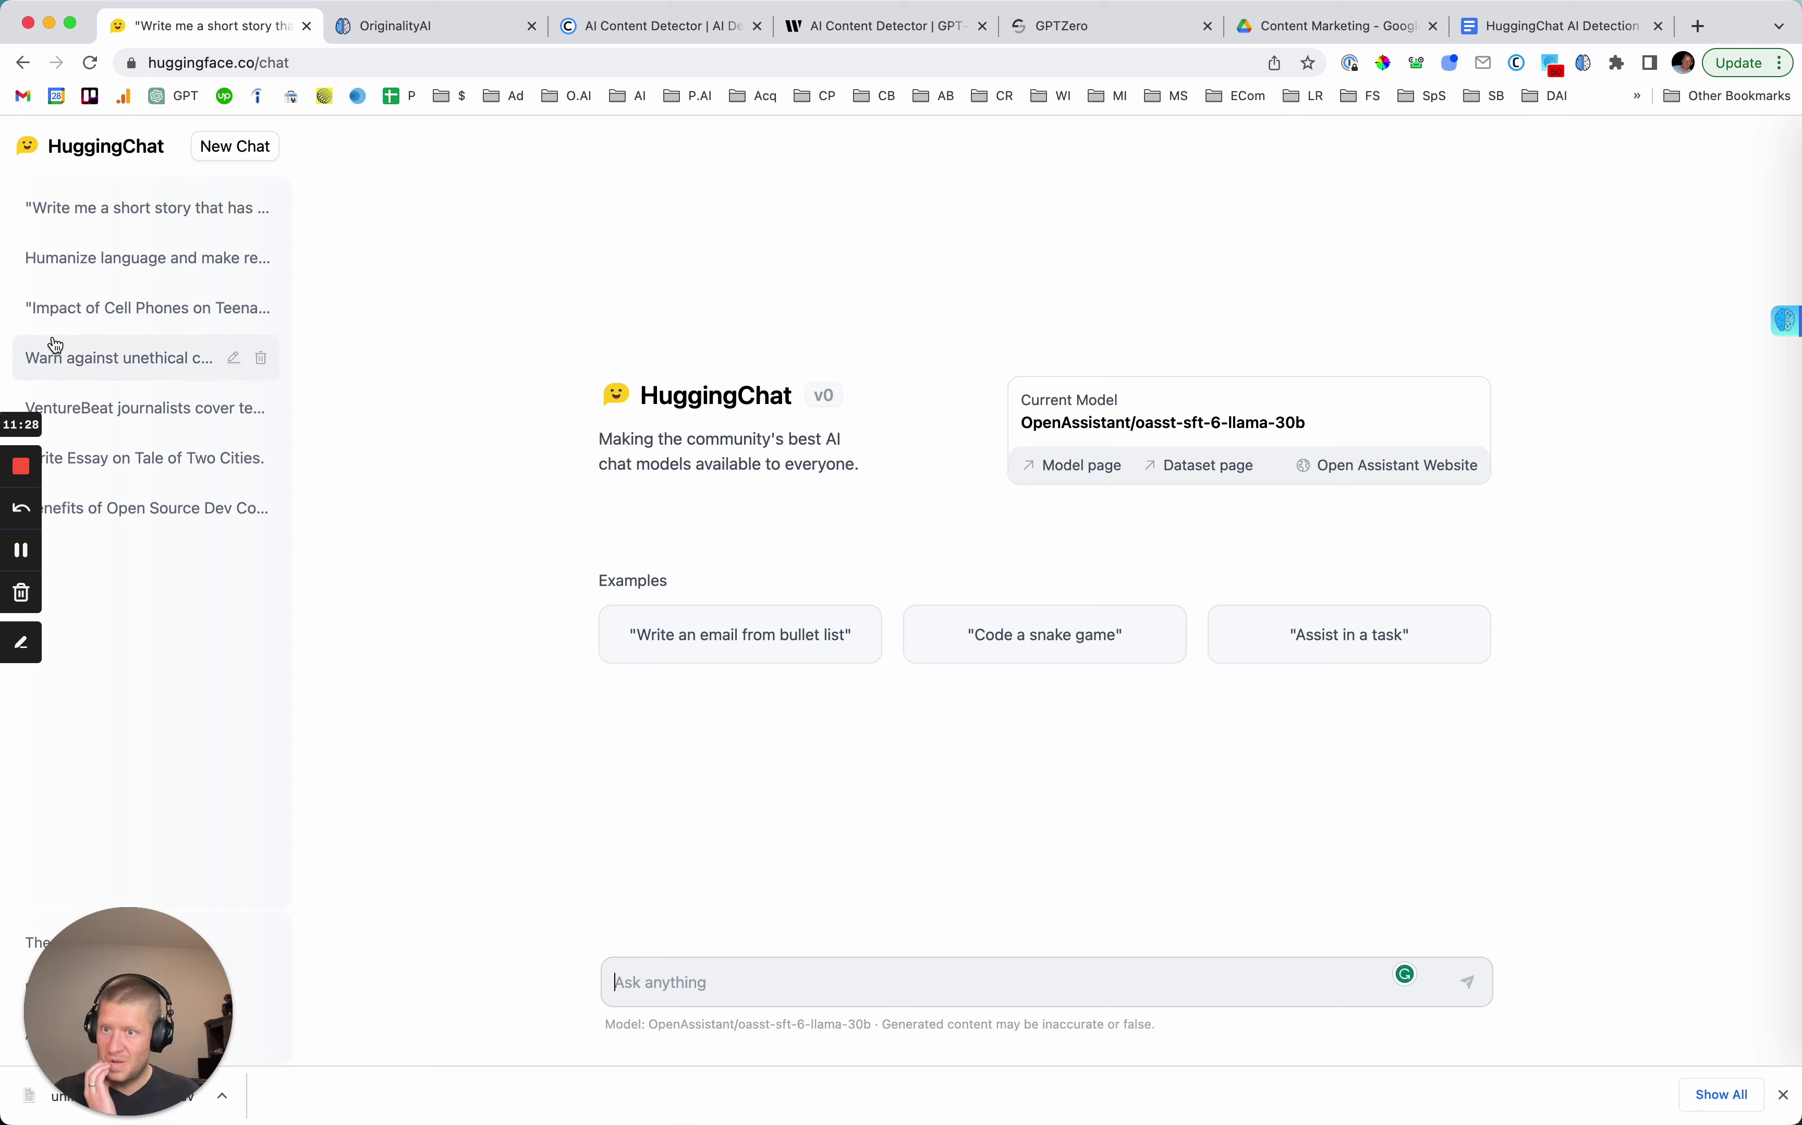
{"action": "type", "text": "write"}
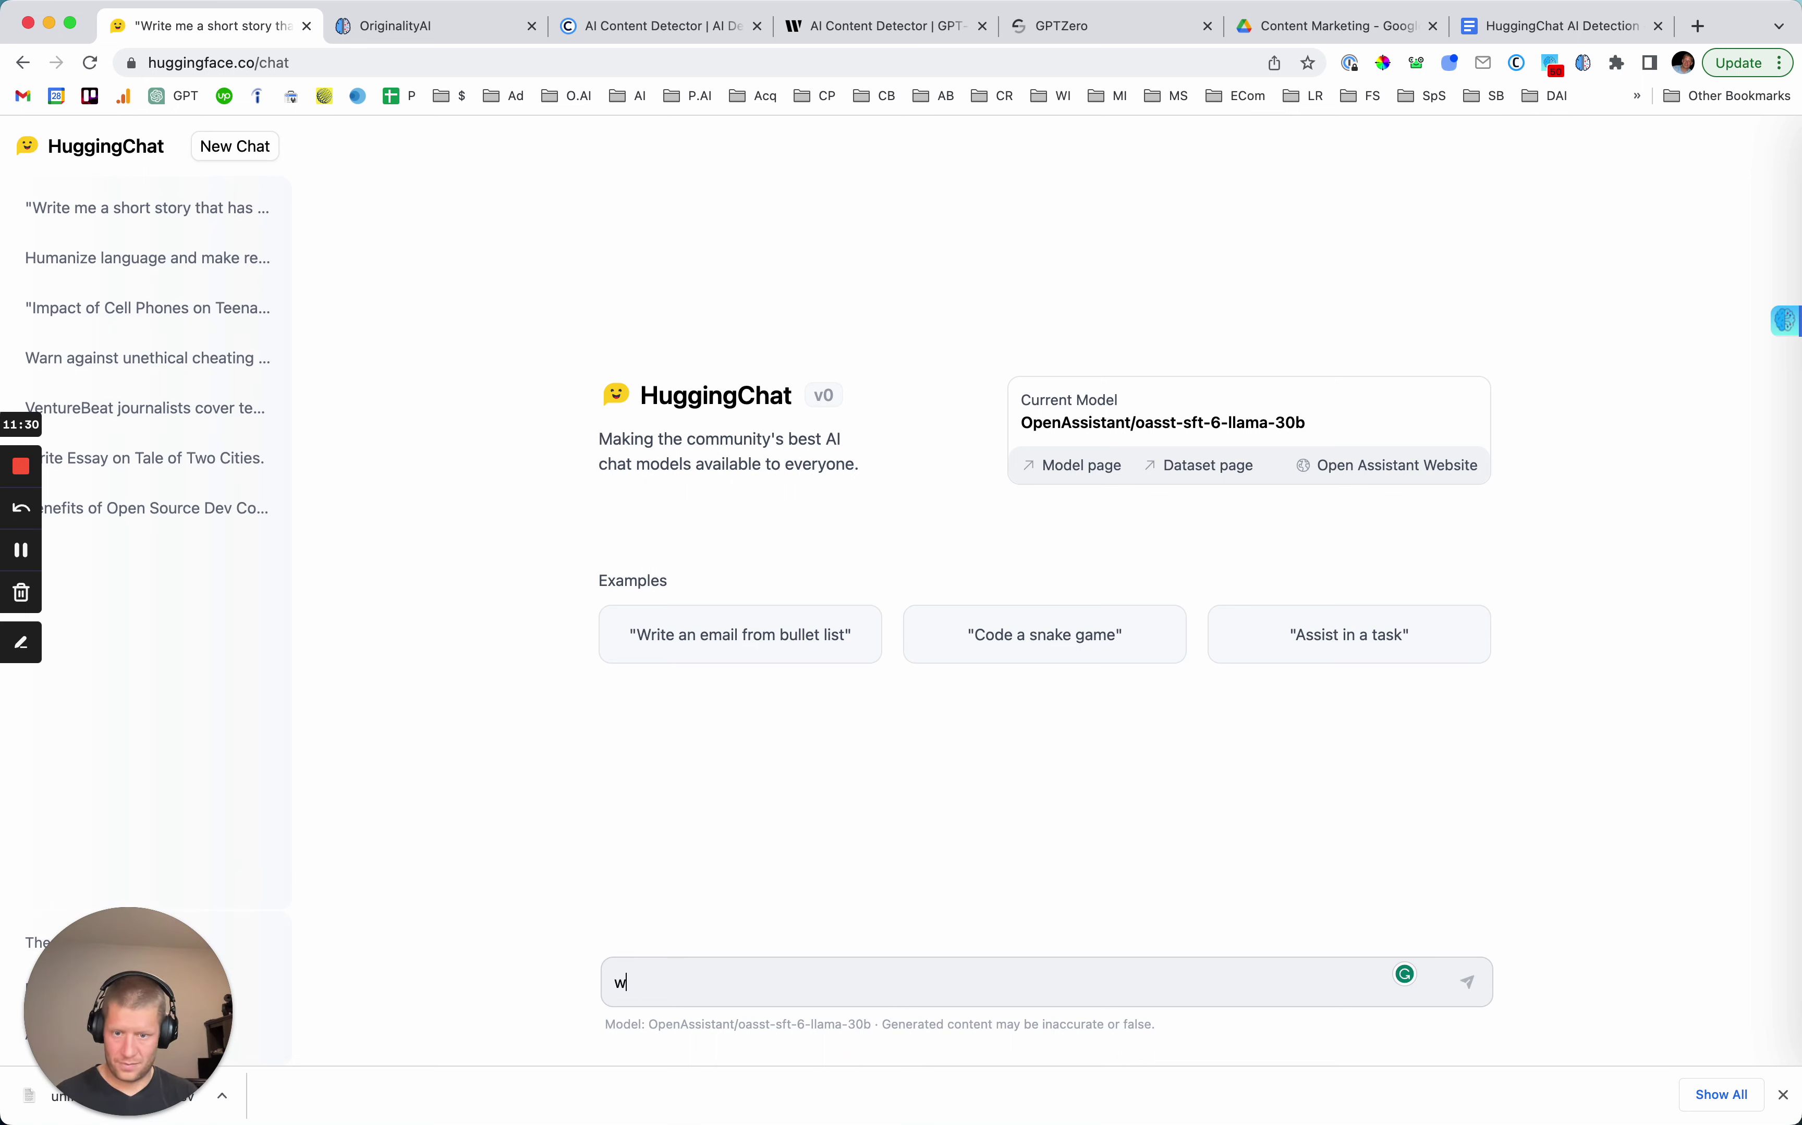
{"action": "type", "text": "a how to guide on changing the screen of your iphone."}
{"action": "left_click", "coordinate": [21, 551]}
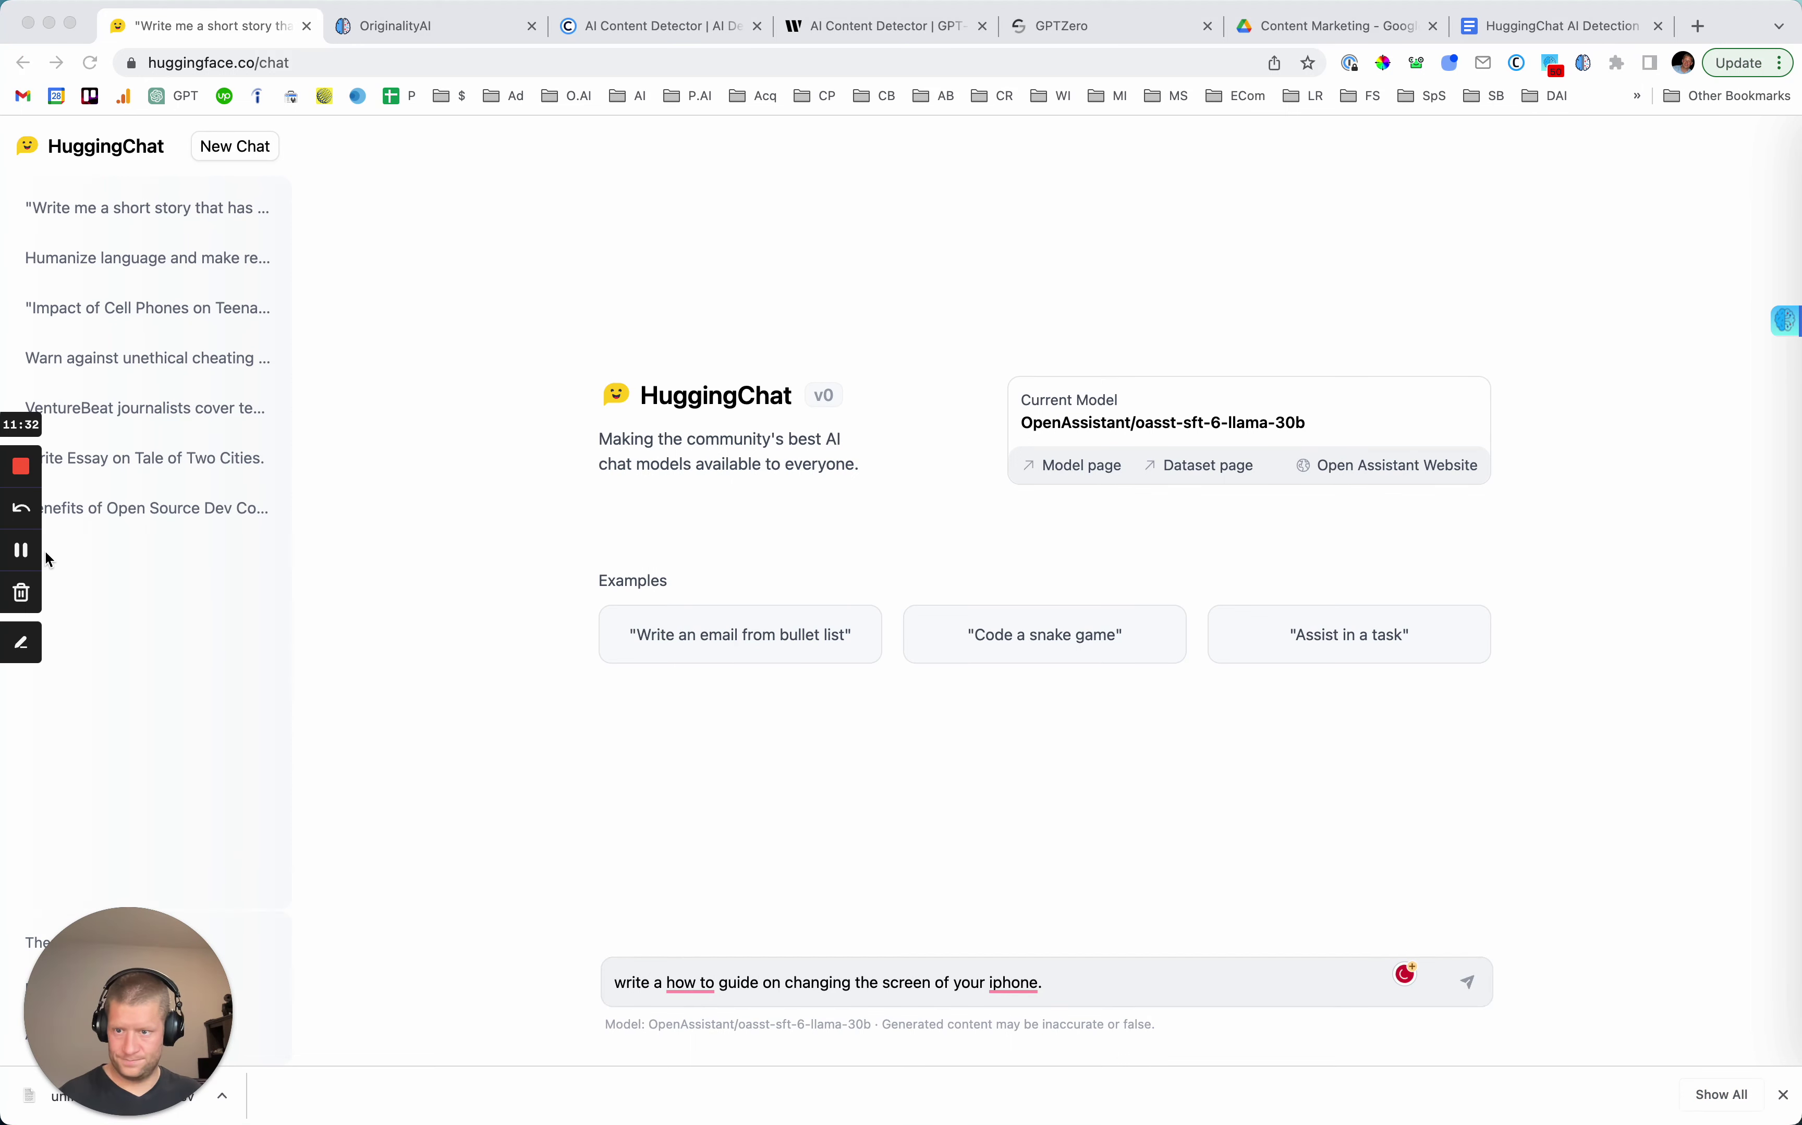
{"action": "left_click", "coordinate": [1121, 998]}
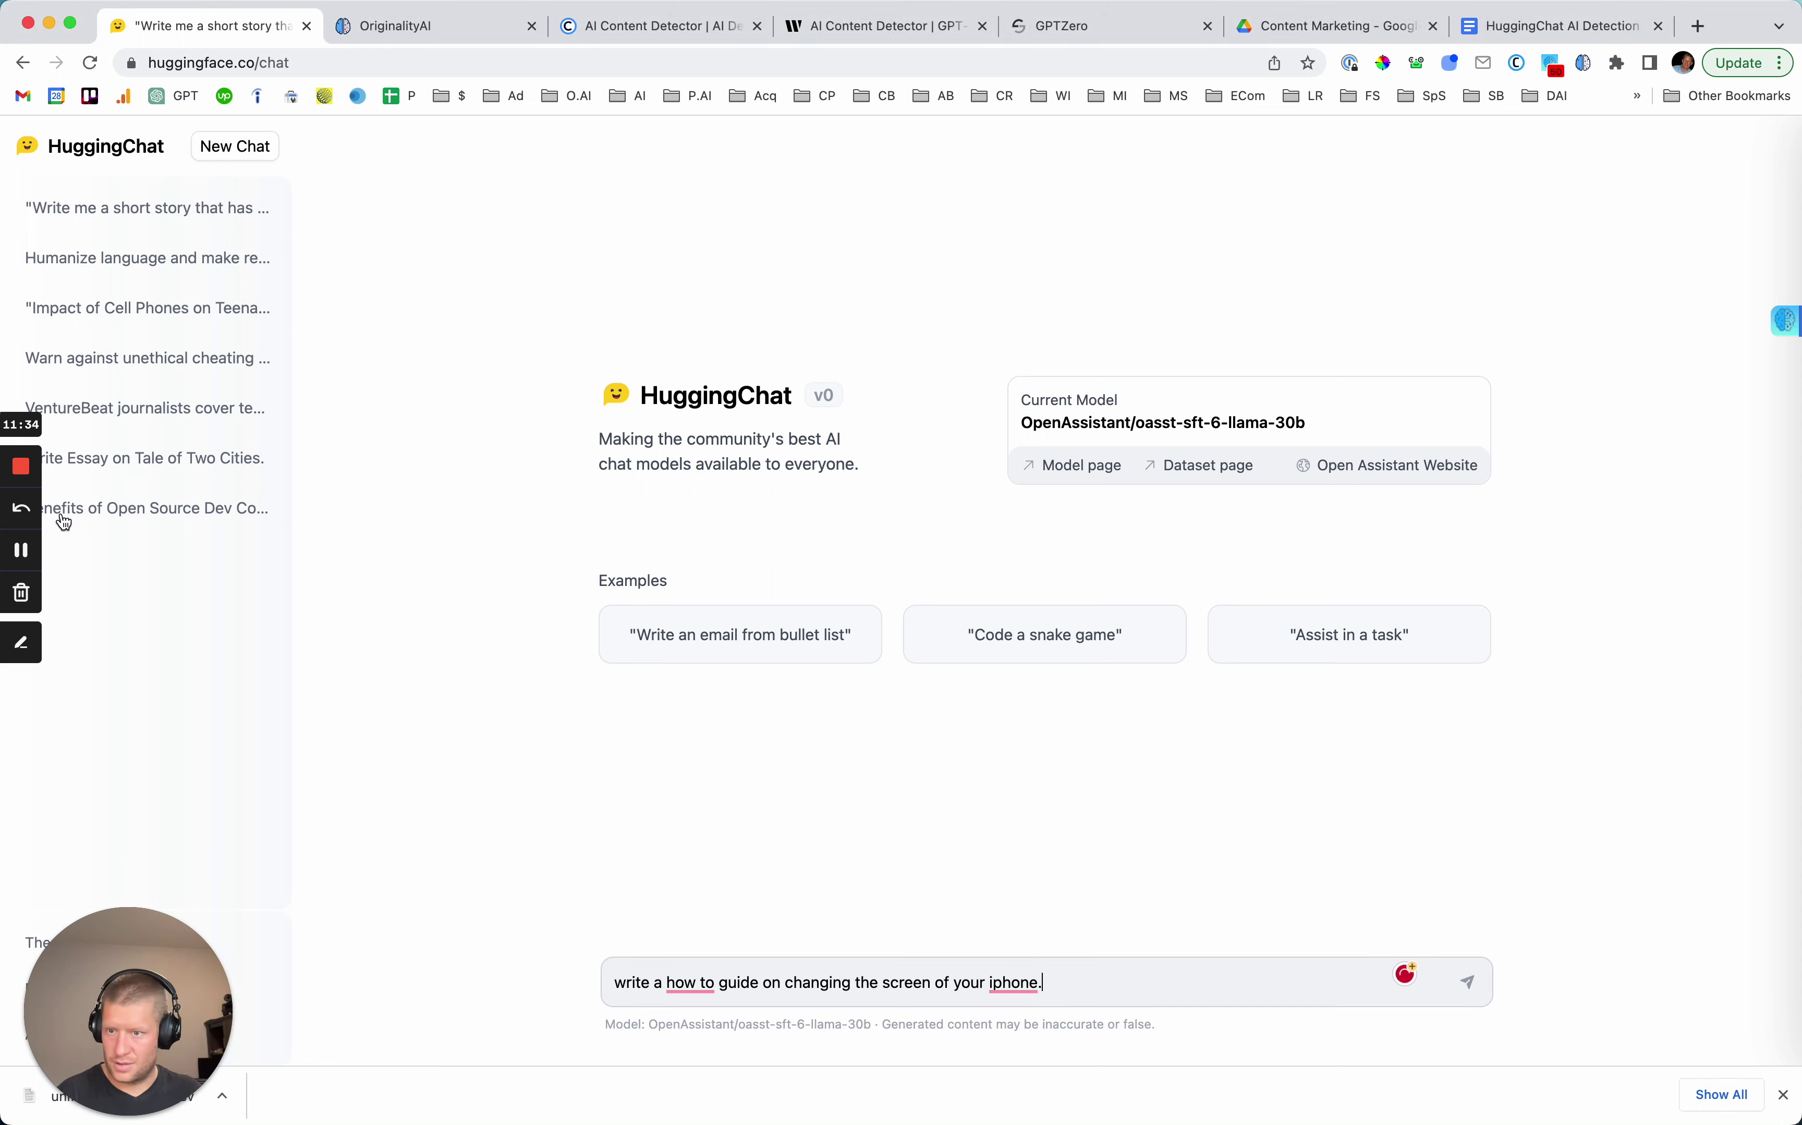
{"action": "key", "text": "Return"}
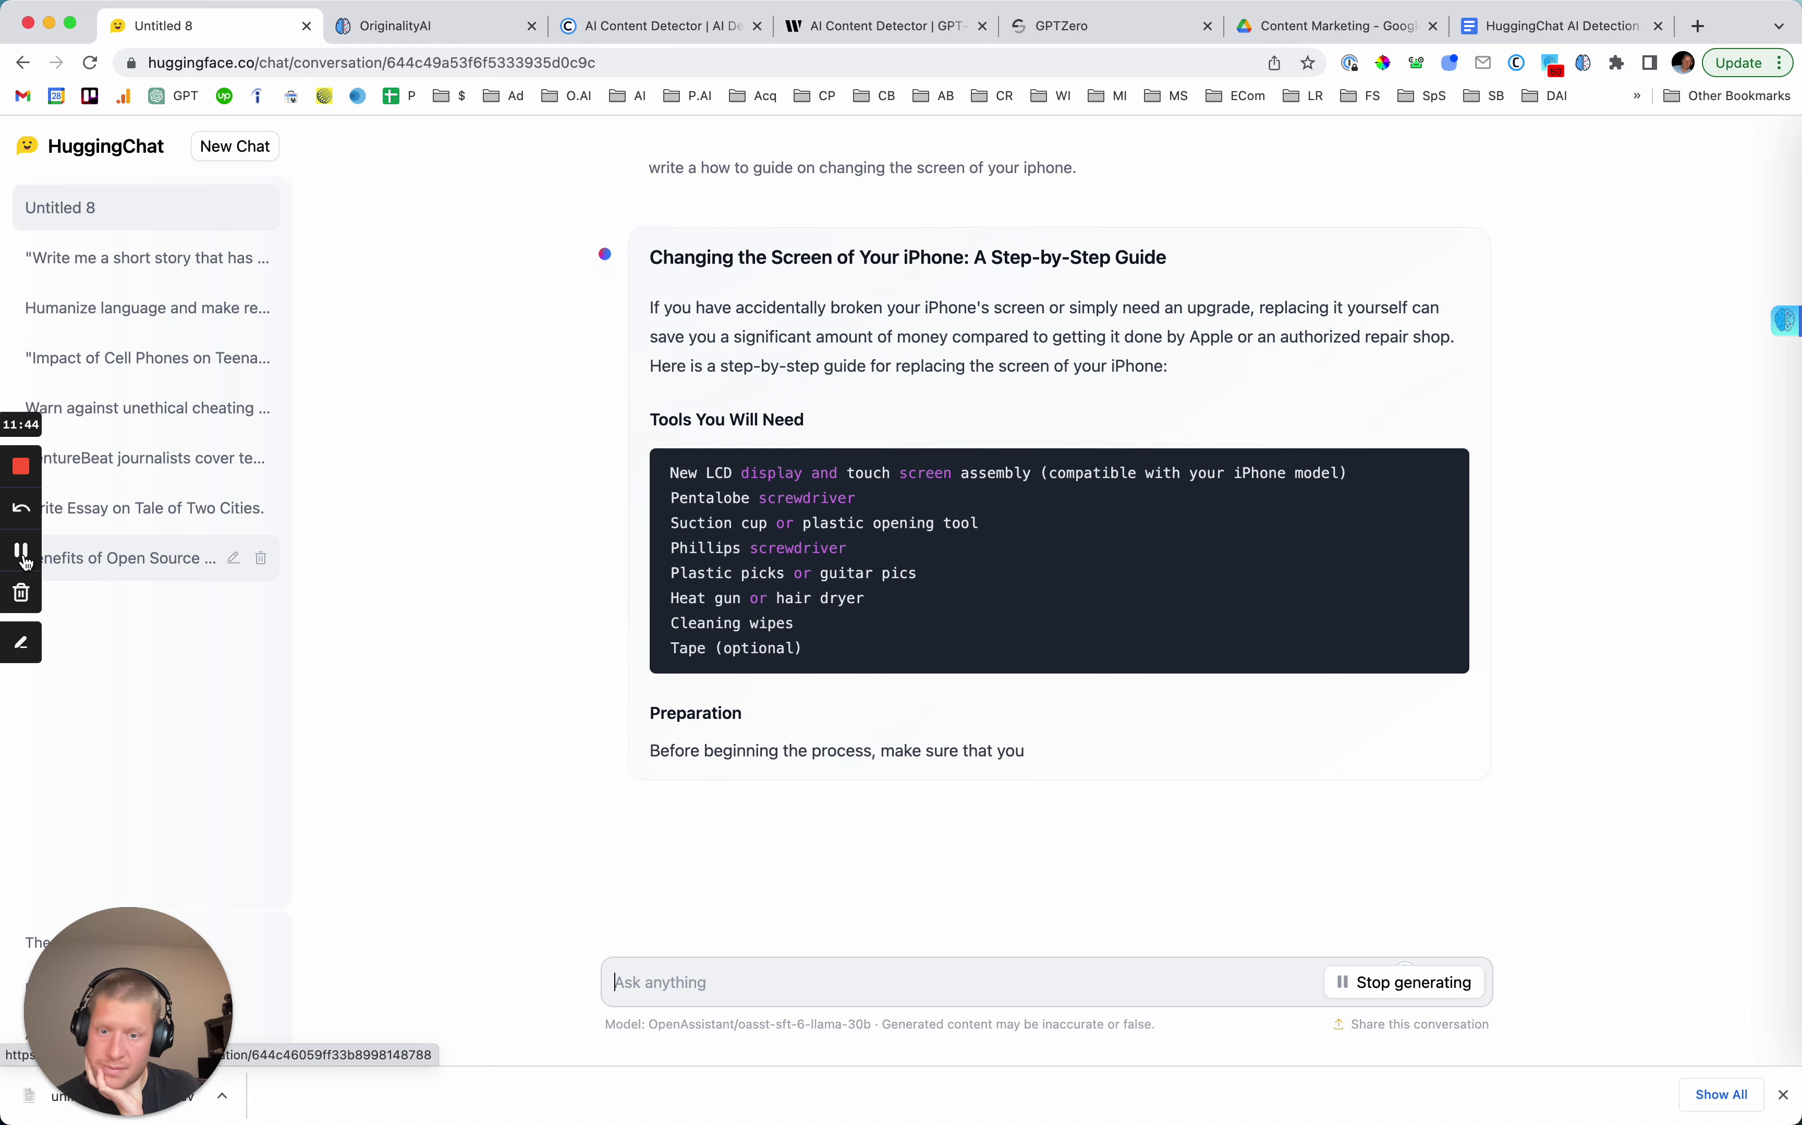
Copy HuggingChat's iPhone screen guide without its title, insert it into a new Originality.AI scan and run AI detection.
{"action": "left_click_drag", "start_coordinate": [780, 869], "coordinate": [633, 257]}
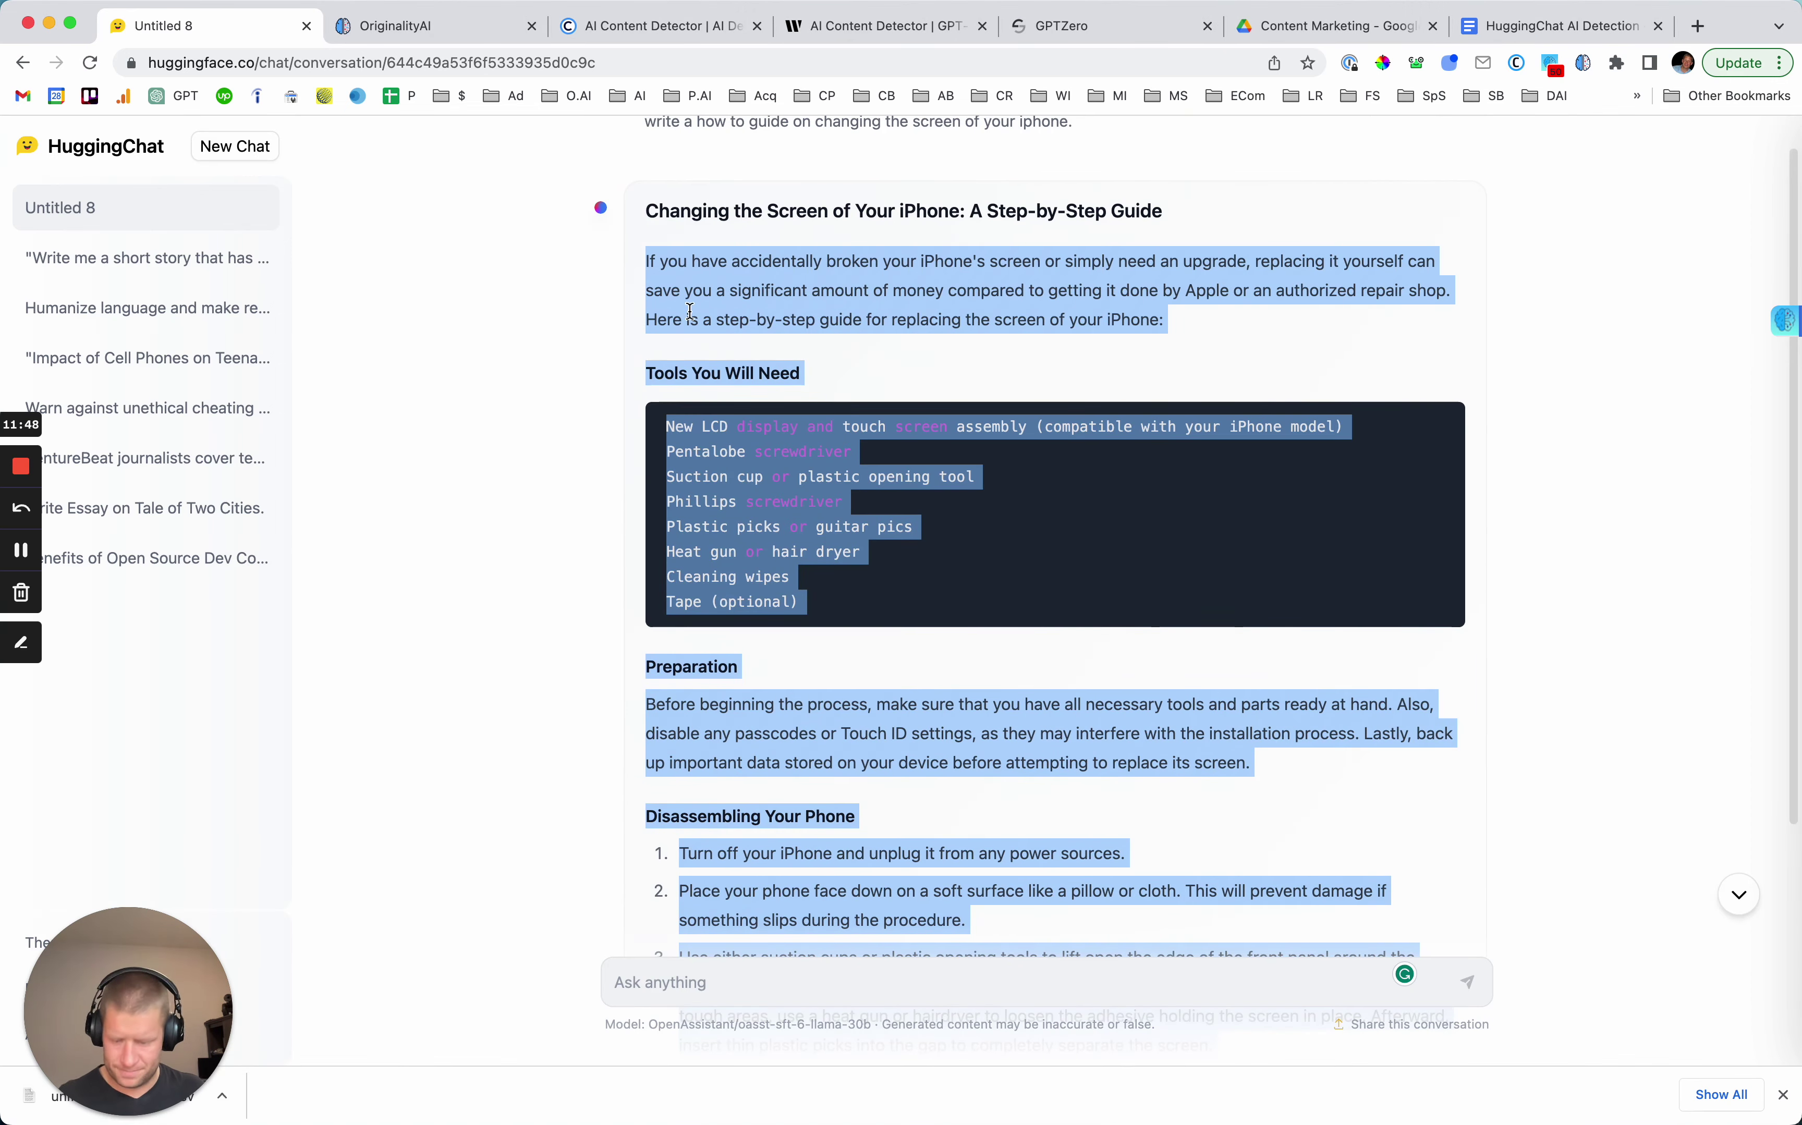
{"action": "left_click", "coordinate": [423, 29]}
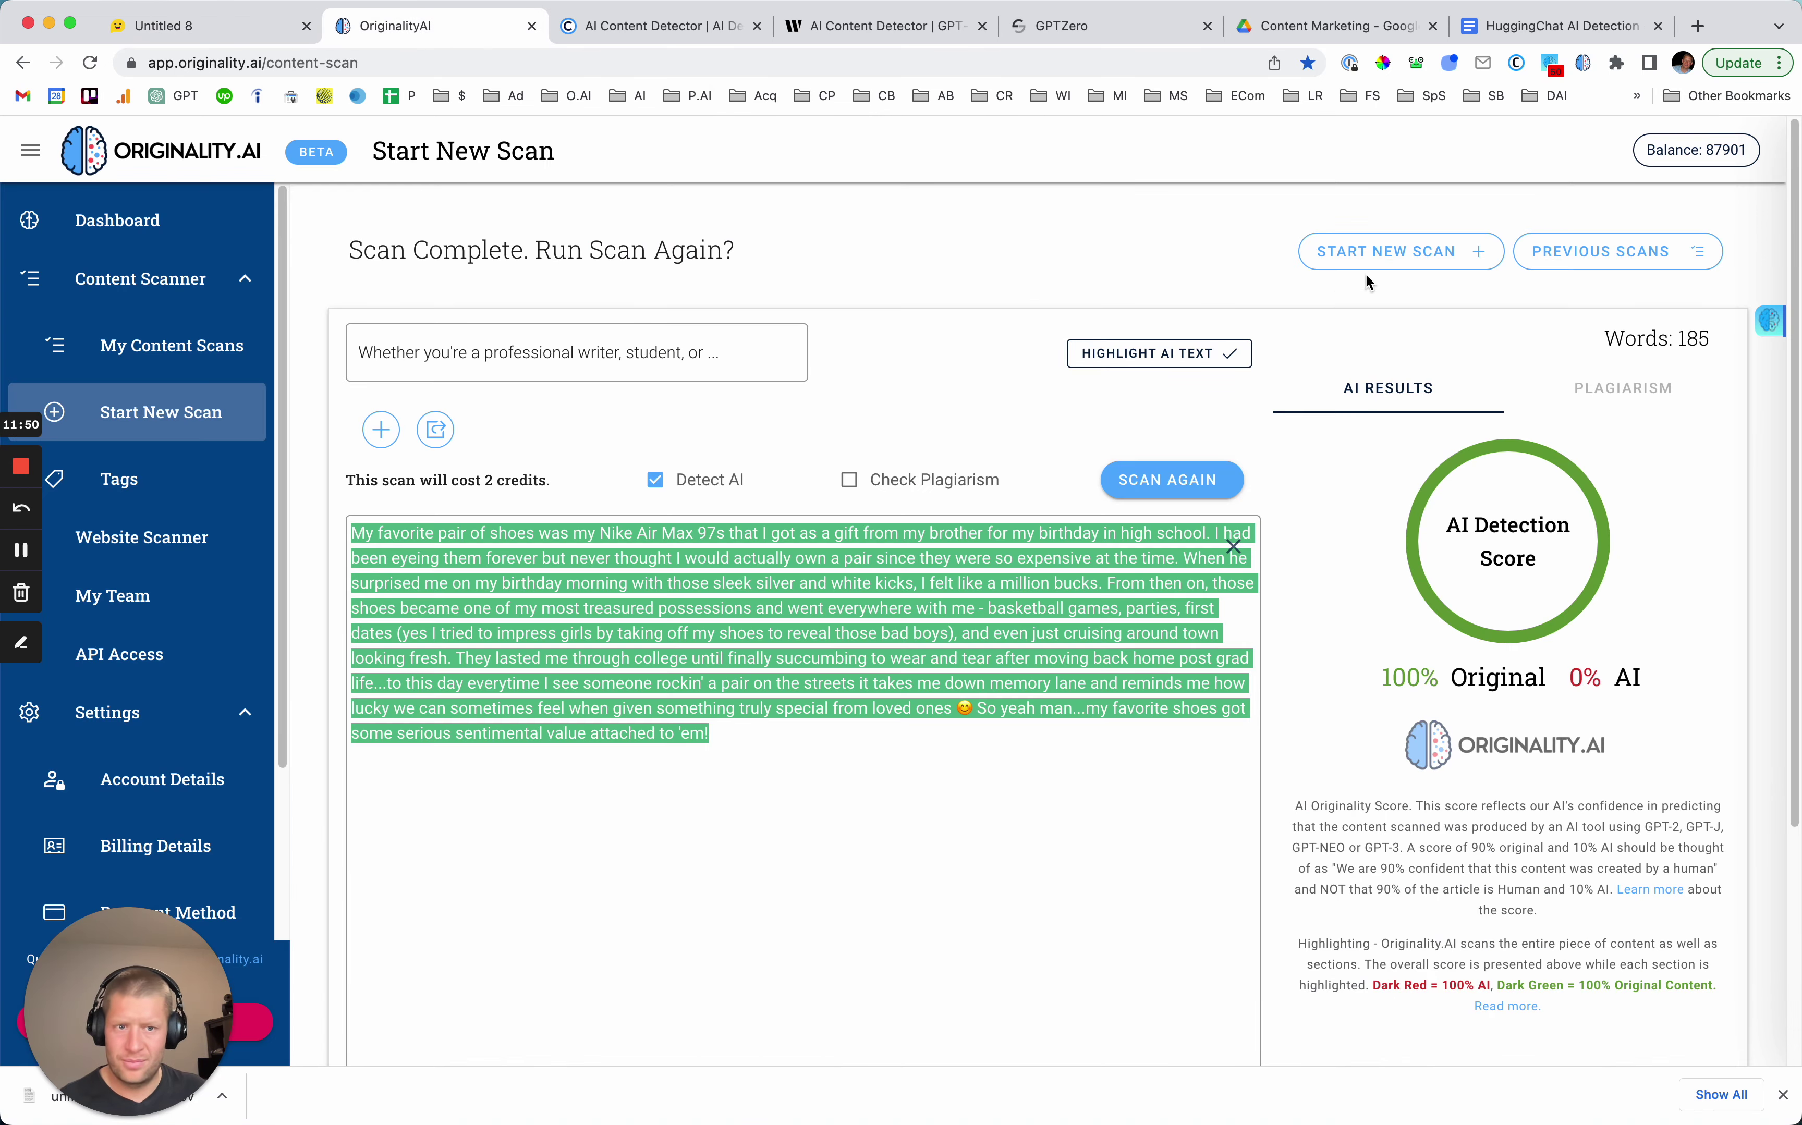
{"action": "left_click", "coordinate": [1368, 253]}
{"action": "left_click", "coordinate": [603, 616]}
{"action": "key", "text": "super+v"}
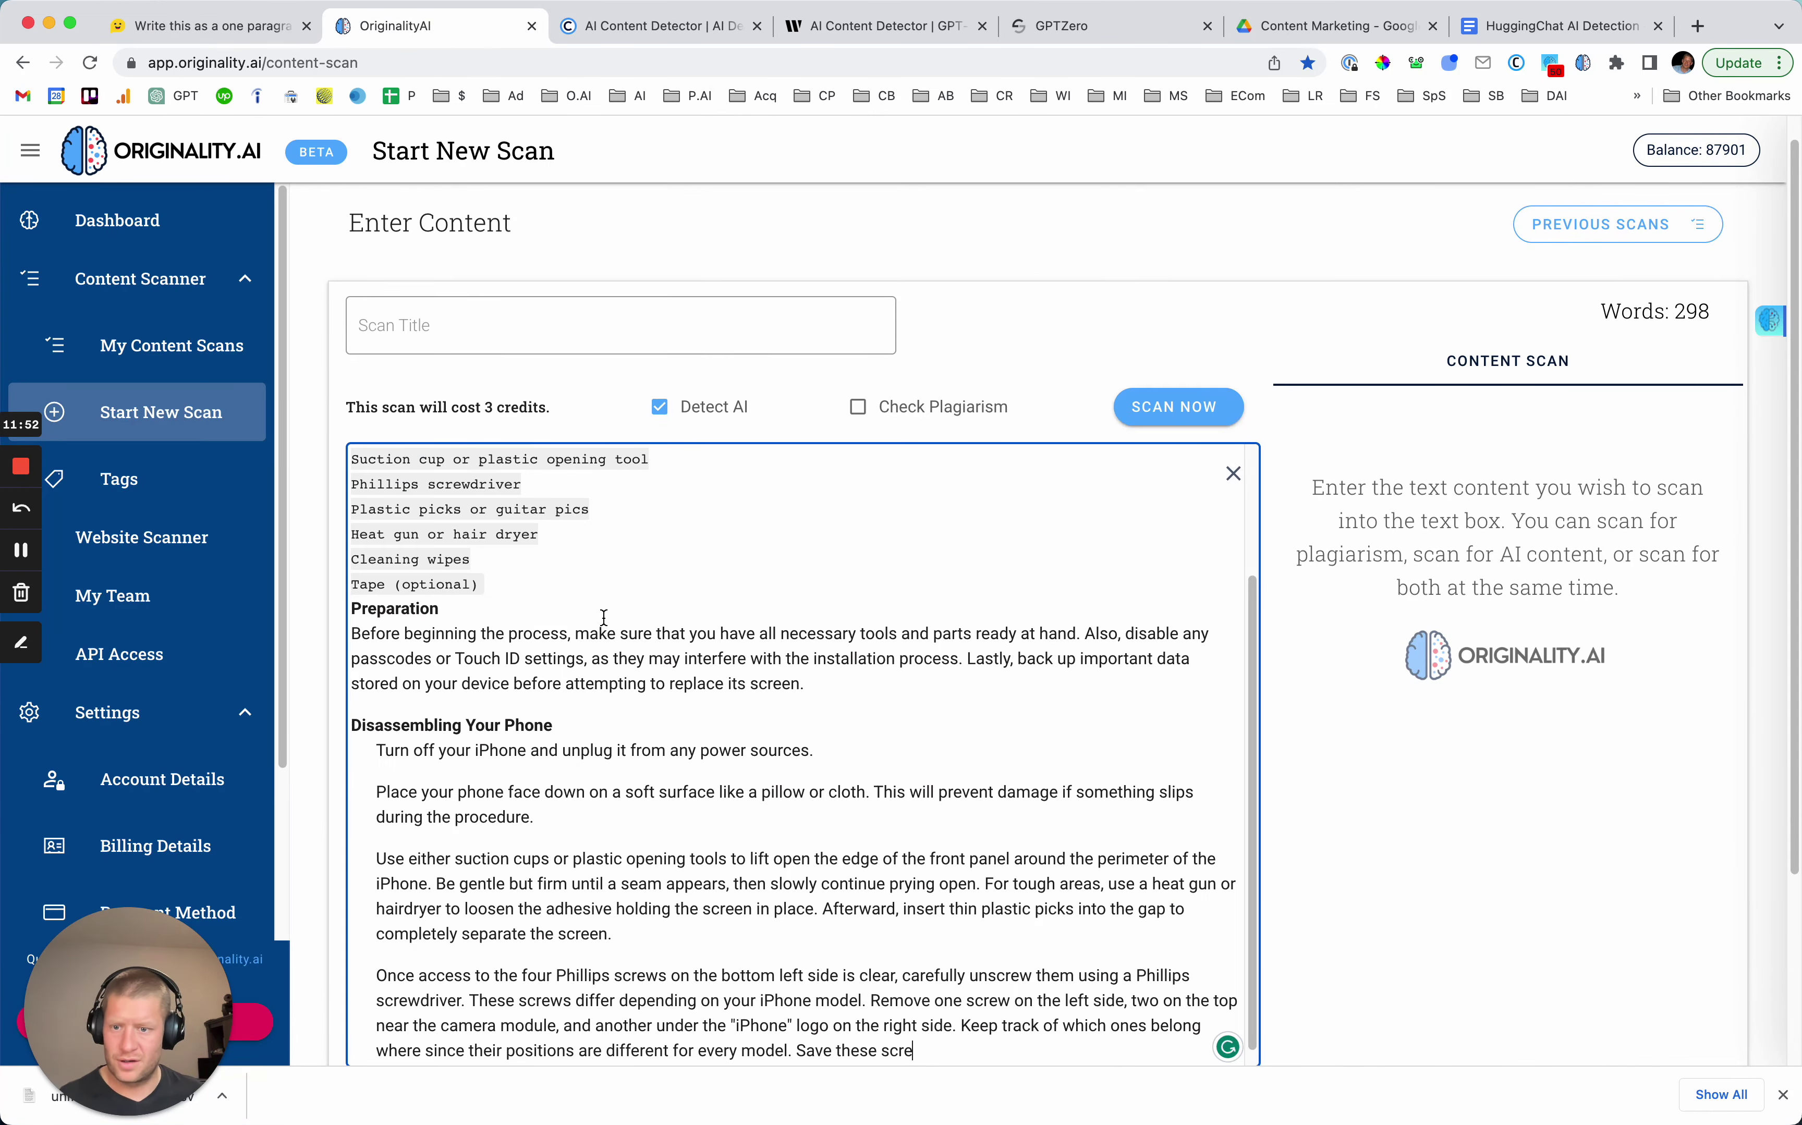
{"action": "scroll", "coordinate": [570, 662], "scroll_direction": "up", "scroll_amount": 3}
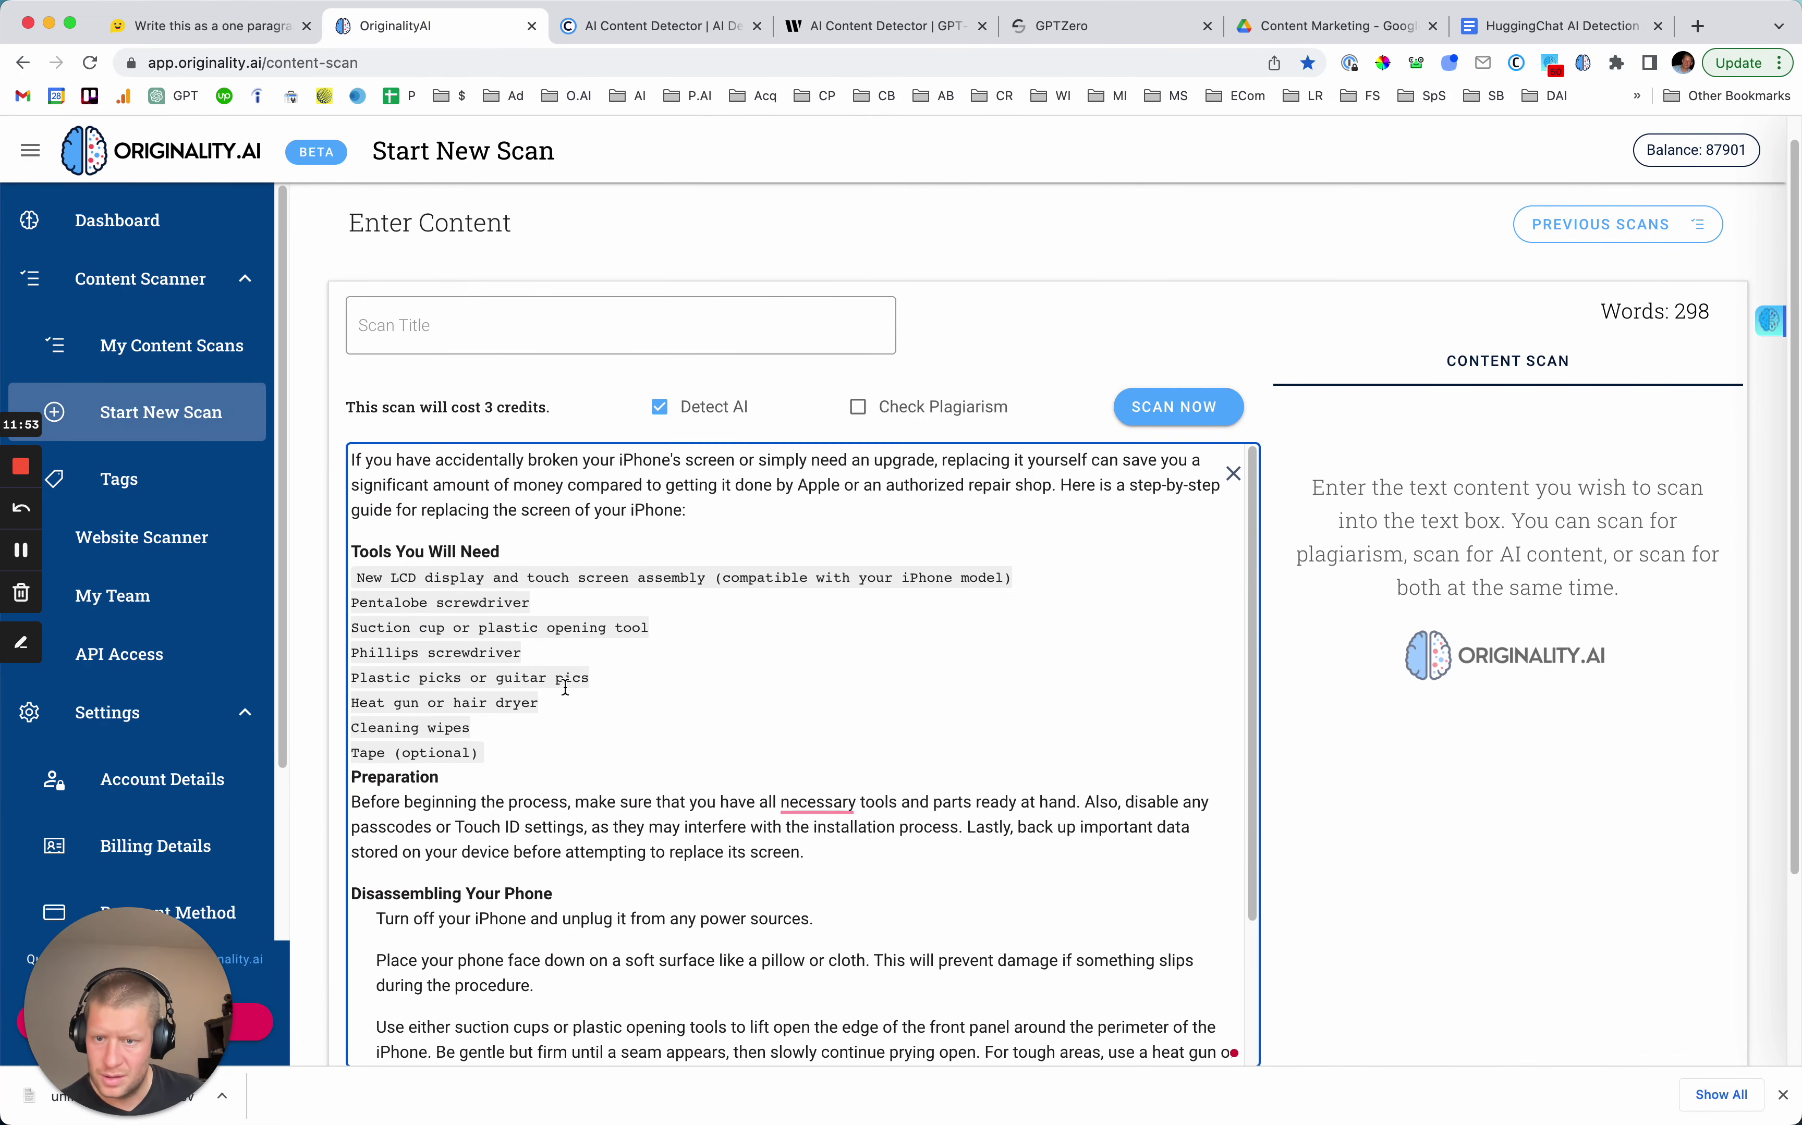
{"action": "left_click", "coordinate": [1183, 408]}
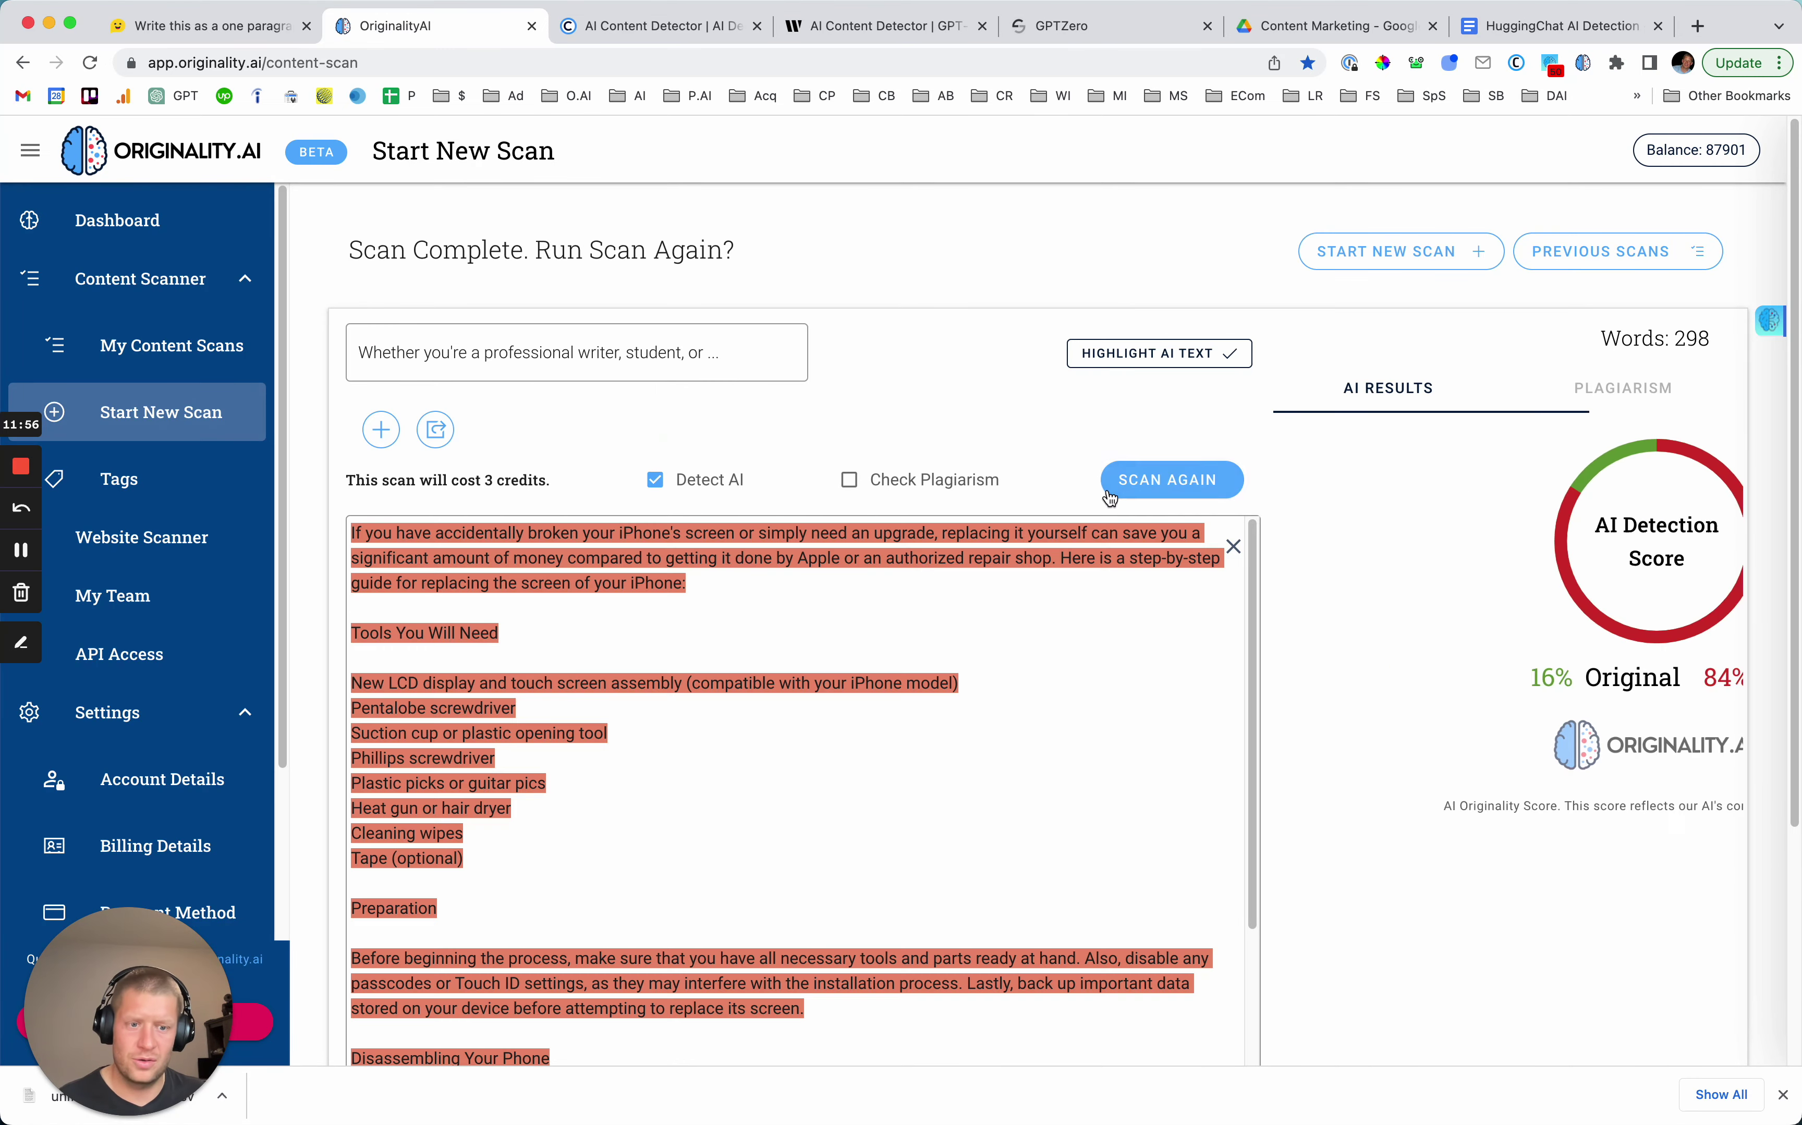
In the HuggingChat AI Detection document, enter 84% under Originality.AI in the eighth AI row.
{"action": "left_click", "coordinate": [1527, 41]}
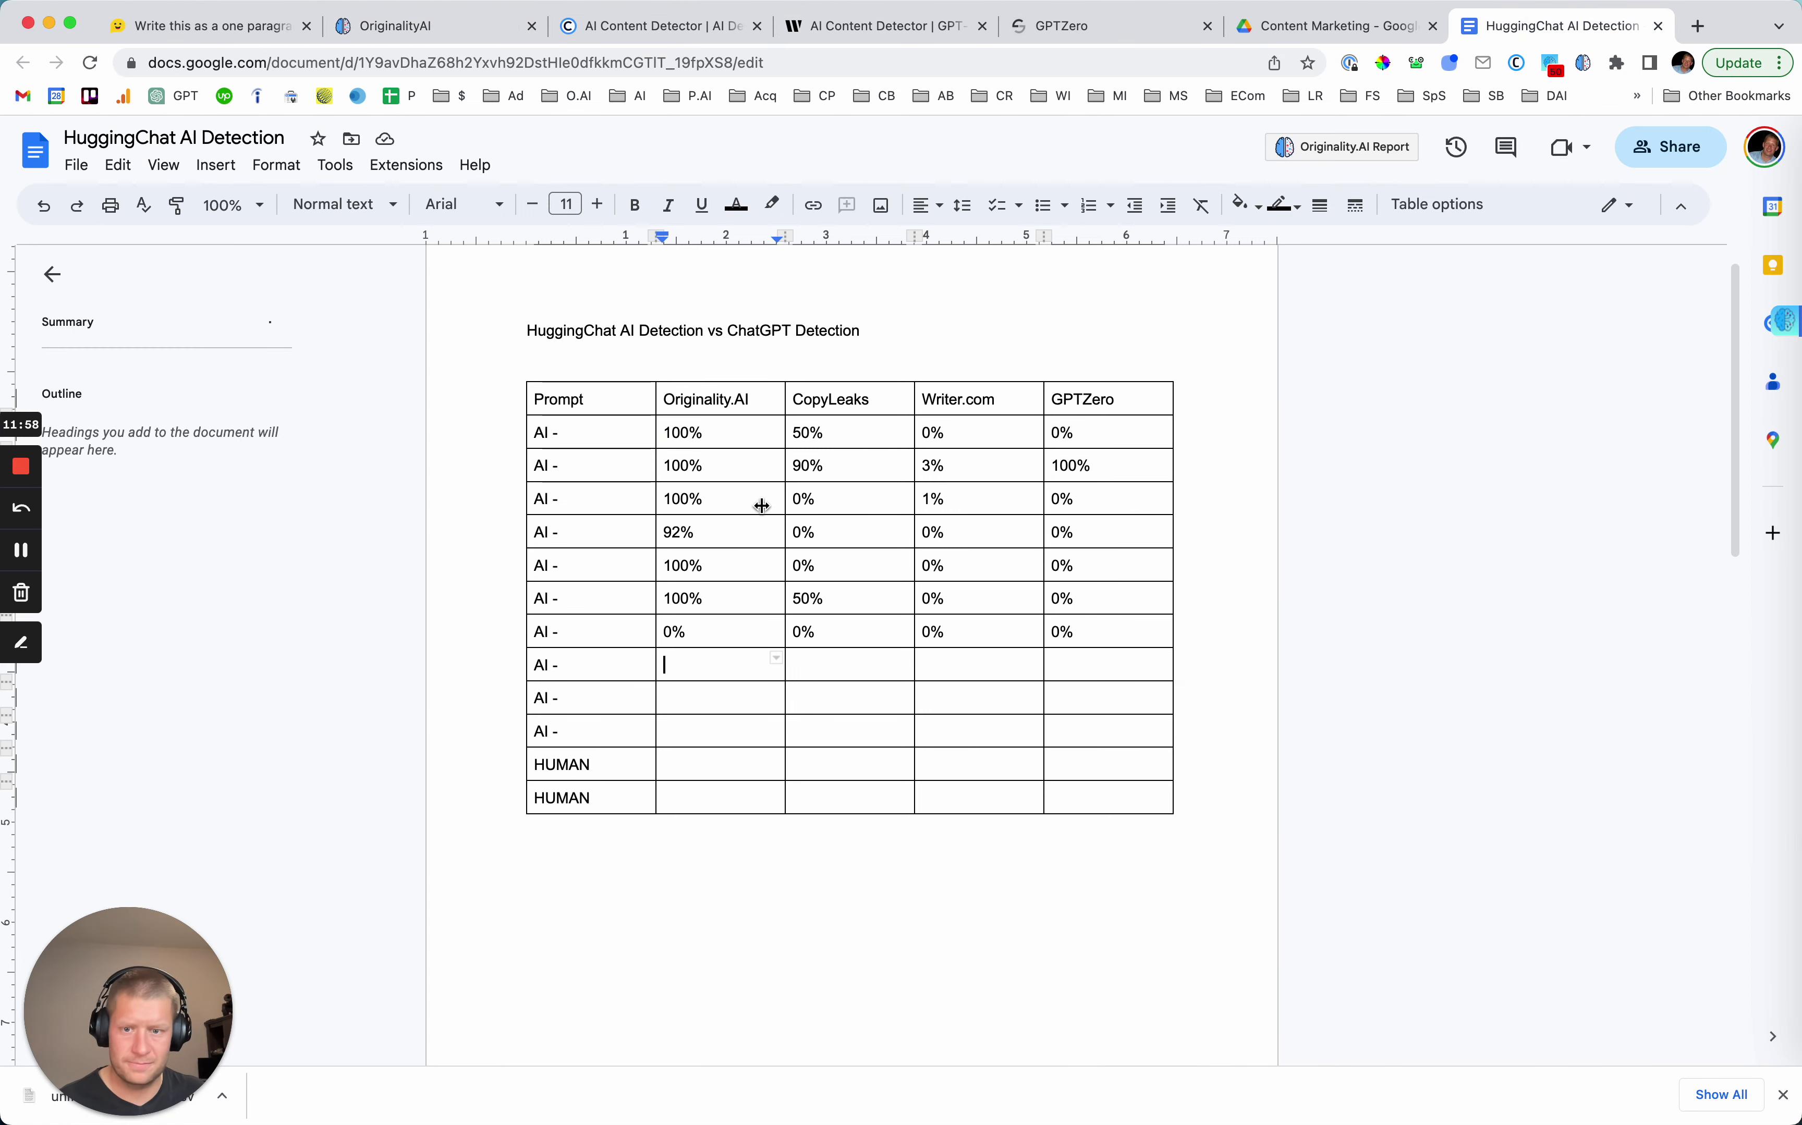
{"action": "double_click", "coordinate": [713, 670]}
{"action": "left_click", "coordinate": [712, 665]}
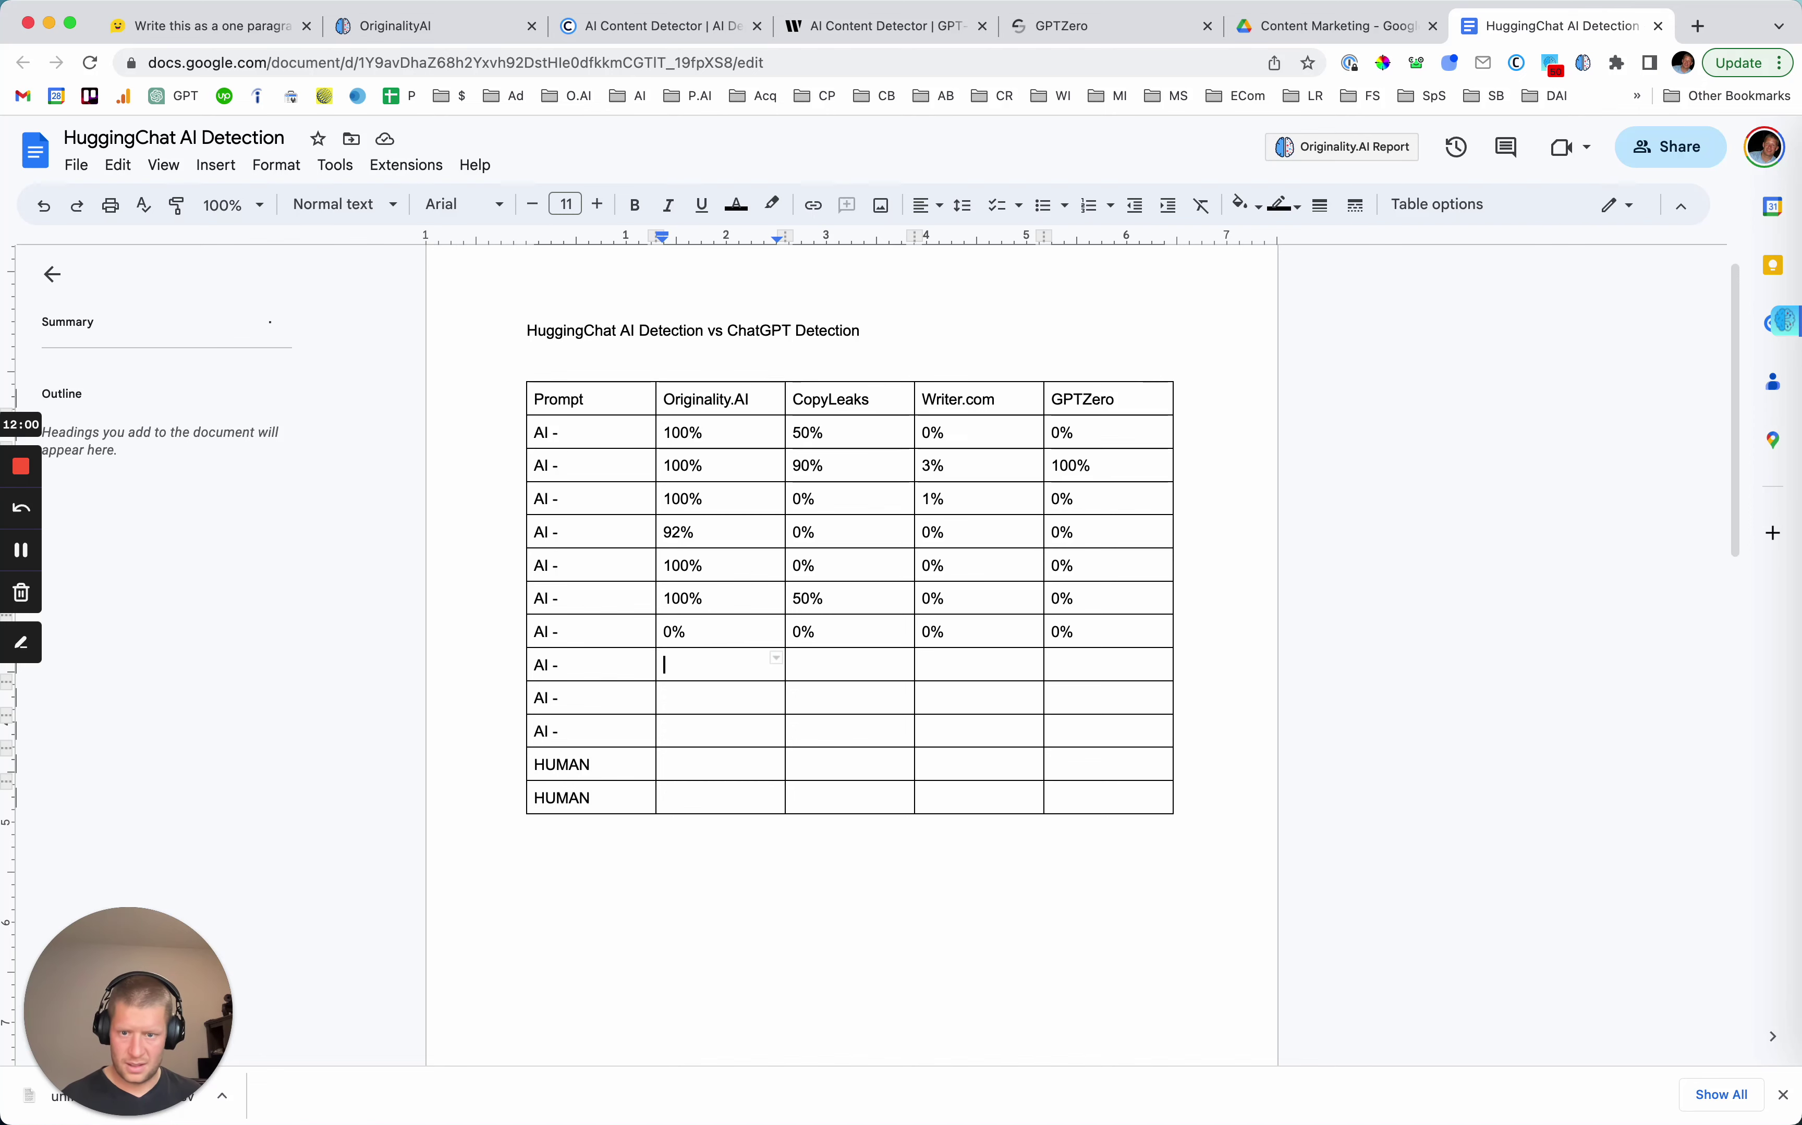
{"action": "type", "text": "84%"}
{"action": "key", "text": "Tab"}
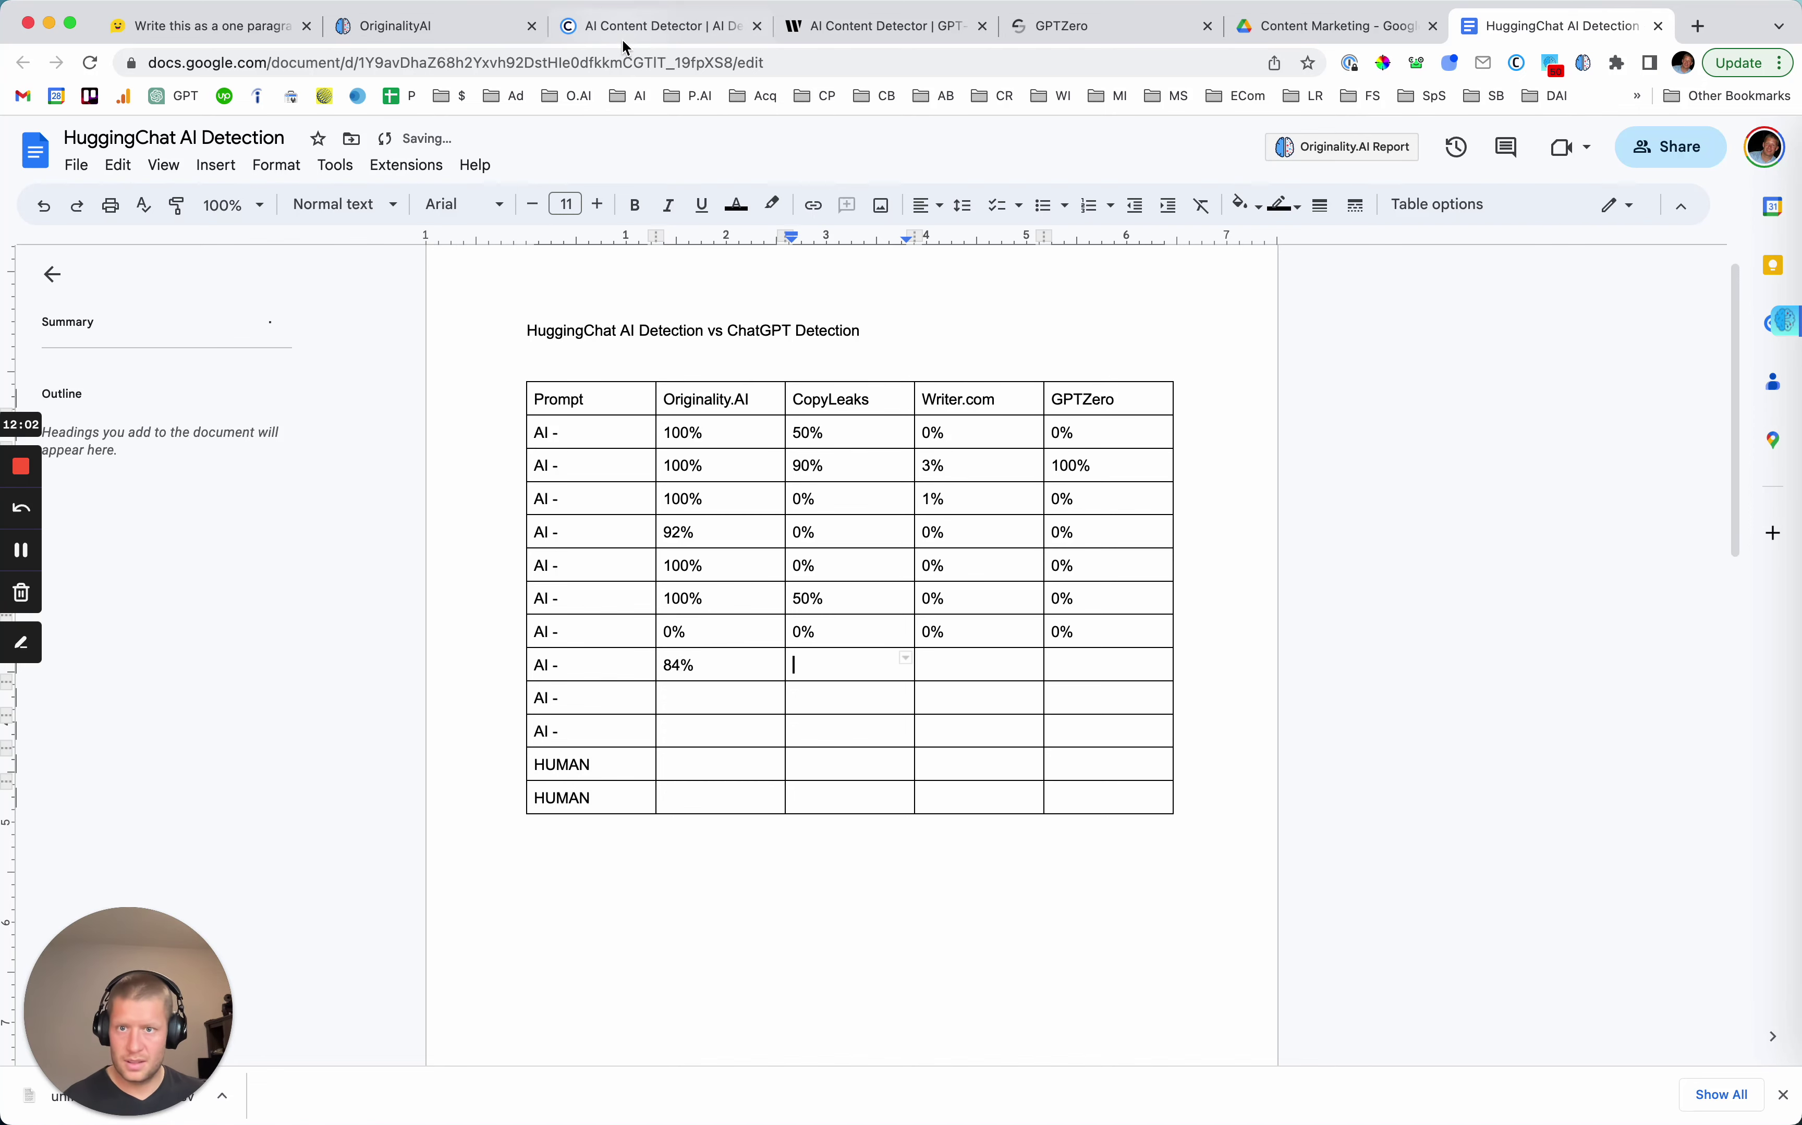
Insert the copied iPhone guide into the Copyleaks AI Content Detector and check it.
{"action": "left_click", "coordinate": [647, 26]}
{"action": "left_click", "coordinate": [1367, 729]}
{"action": "key", "text": "super+v"}
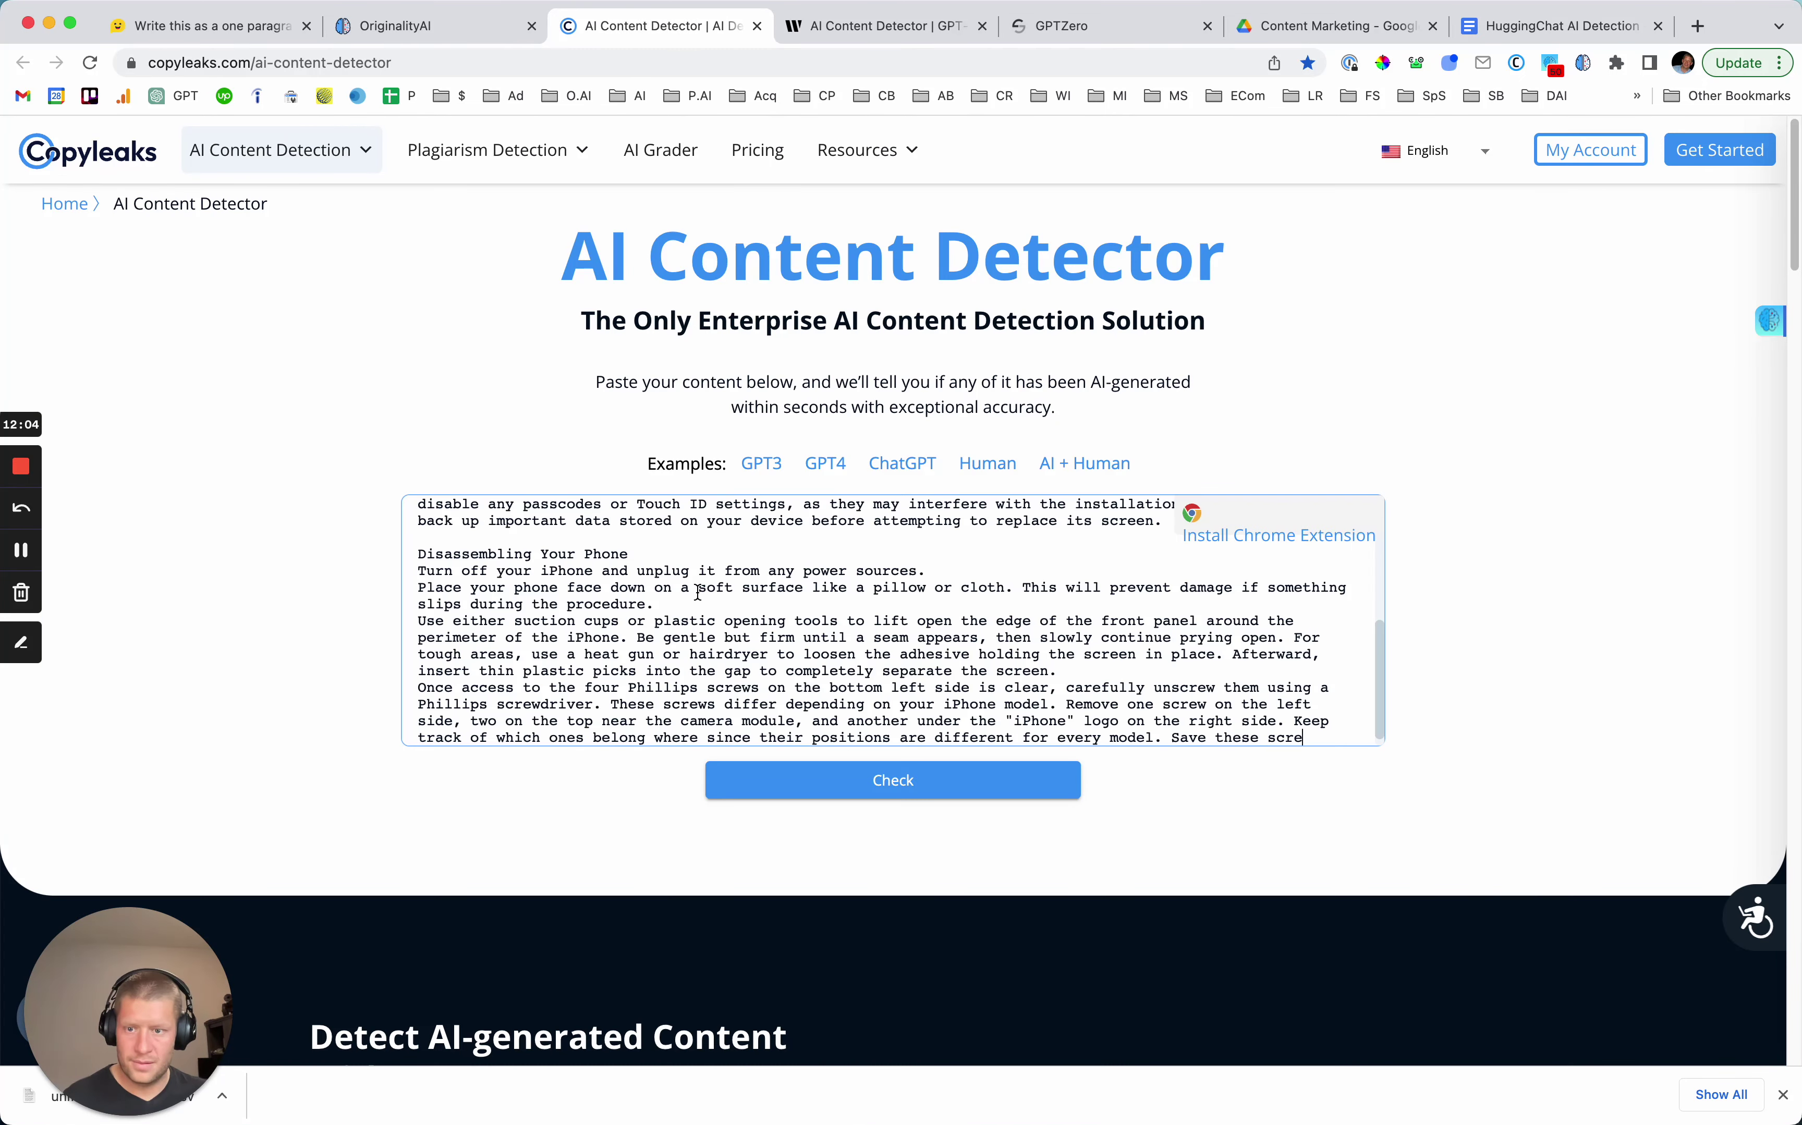
{"action": "left_click", "coordinate": [833, 789]}
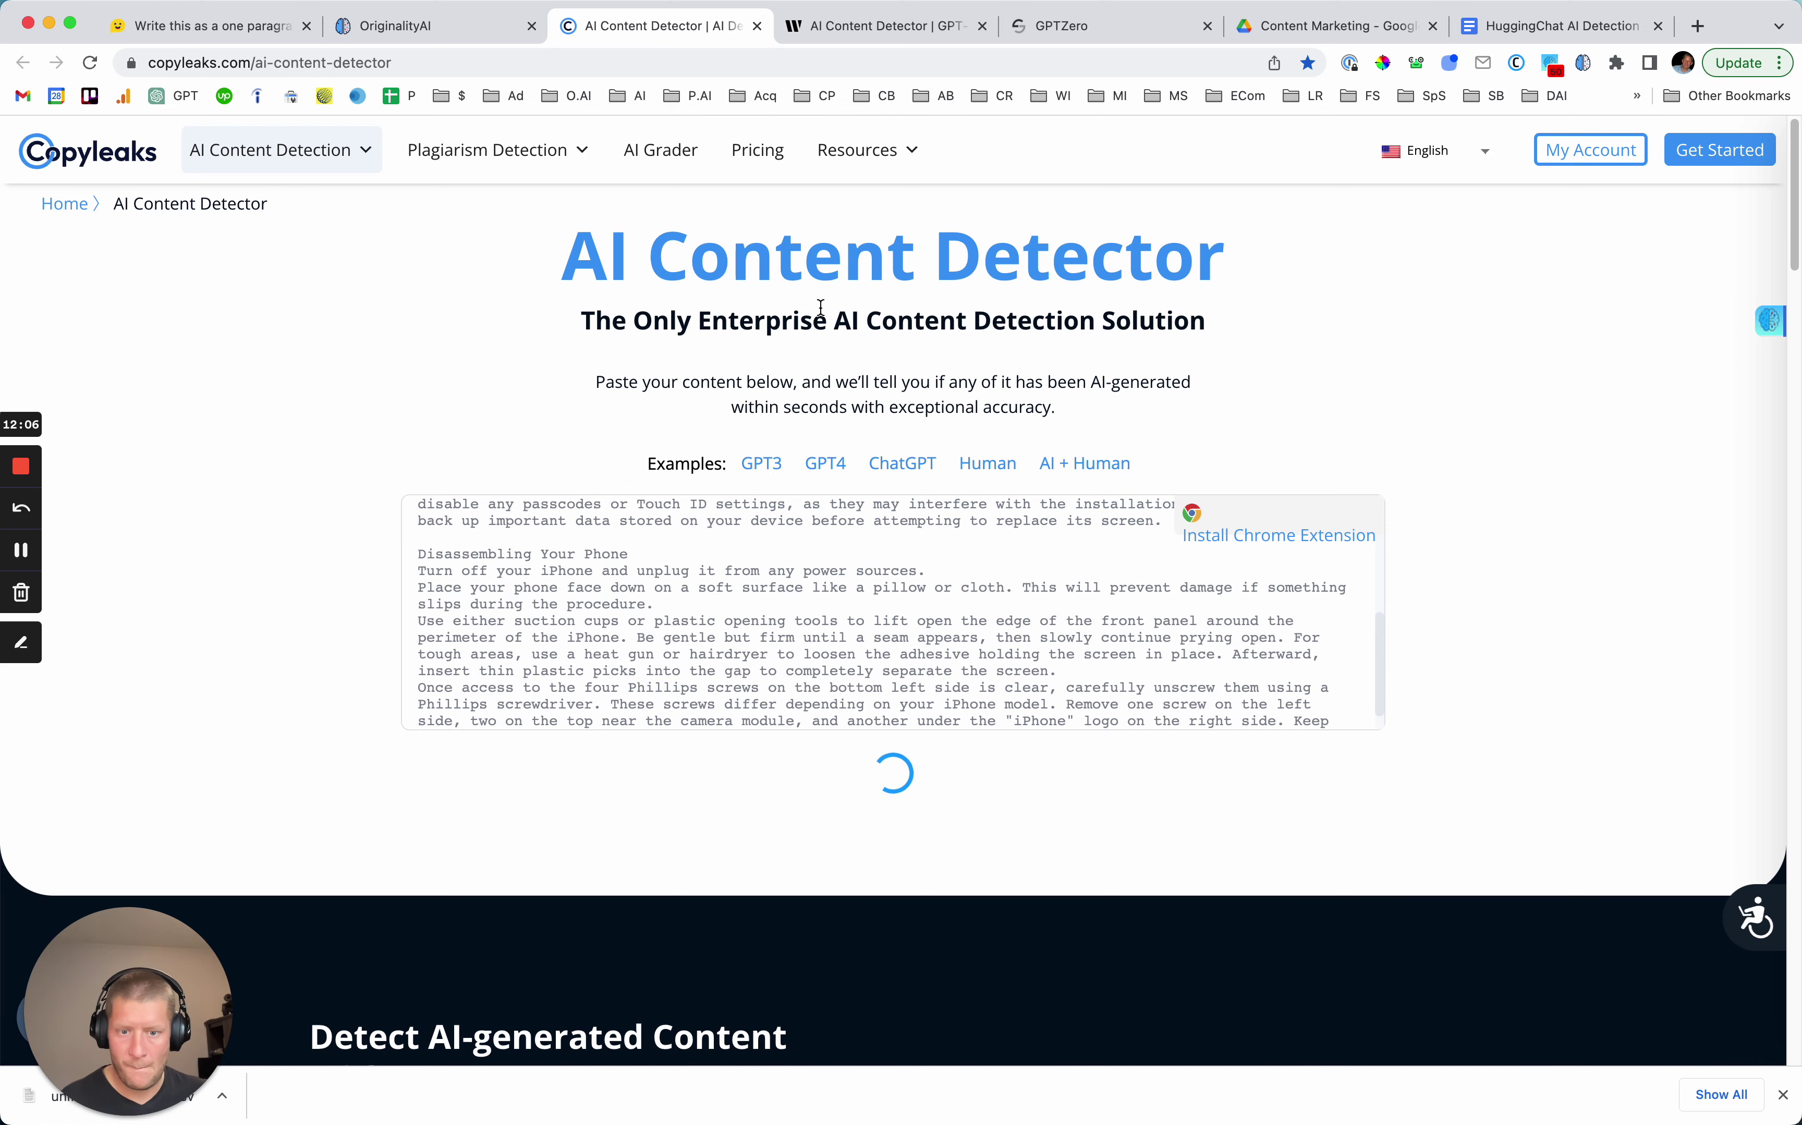
In the HuggingChat AI Detection document, enter 0% under CopyLeaks in the eighth AI row.
{"action": "left_click", "coordinate": [1518, 26]}
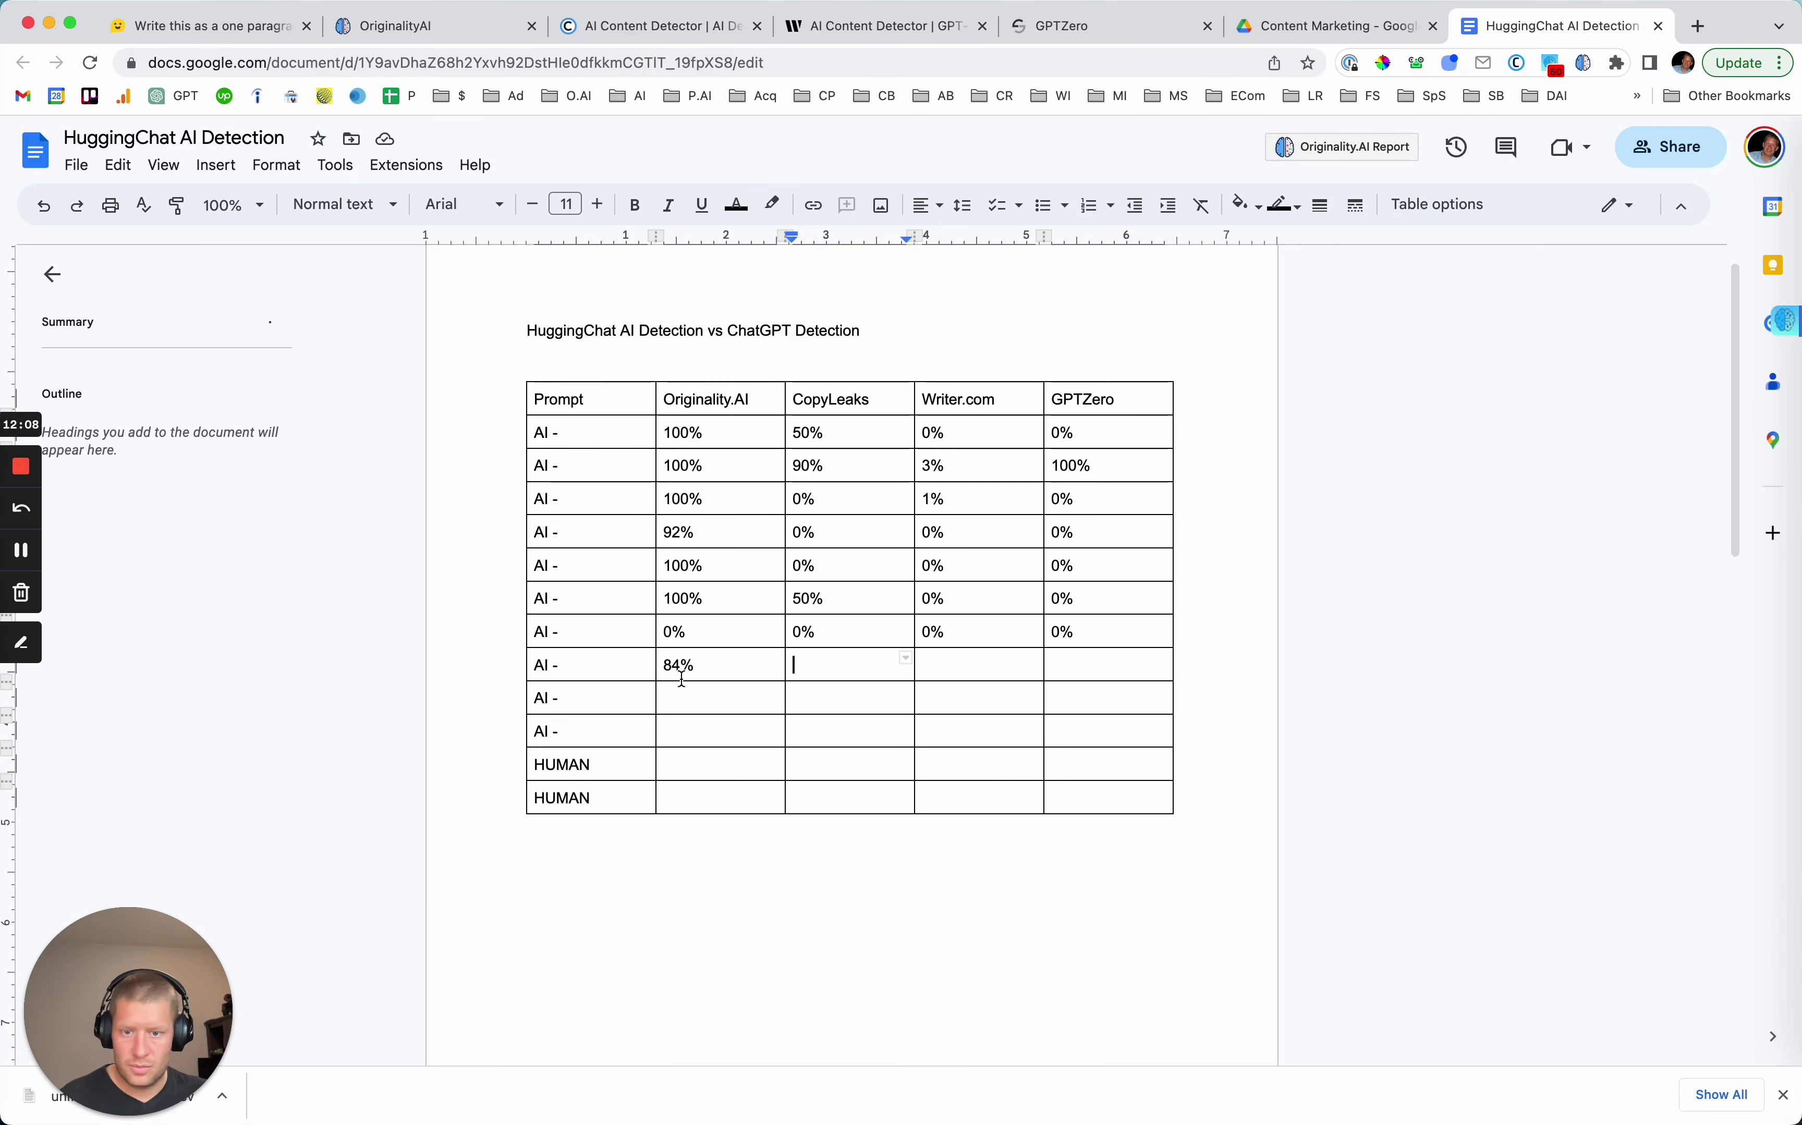
{"action": "type", "text": "0%"}
{"action": "key", "text": "Tab"}
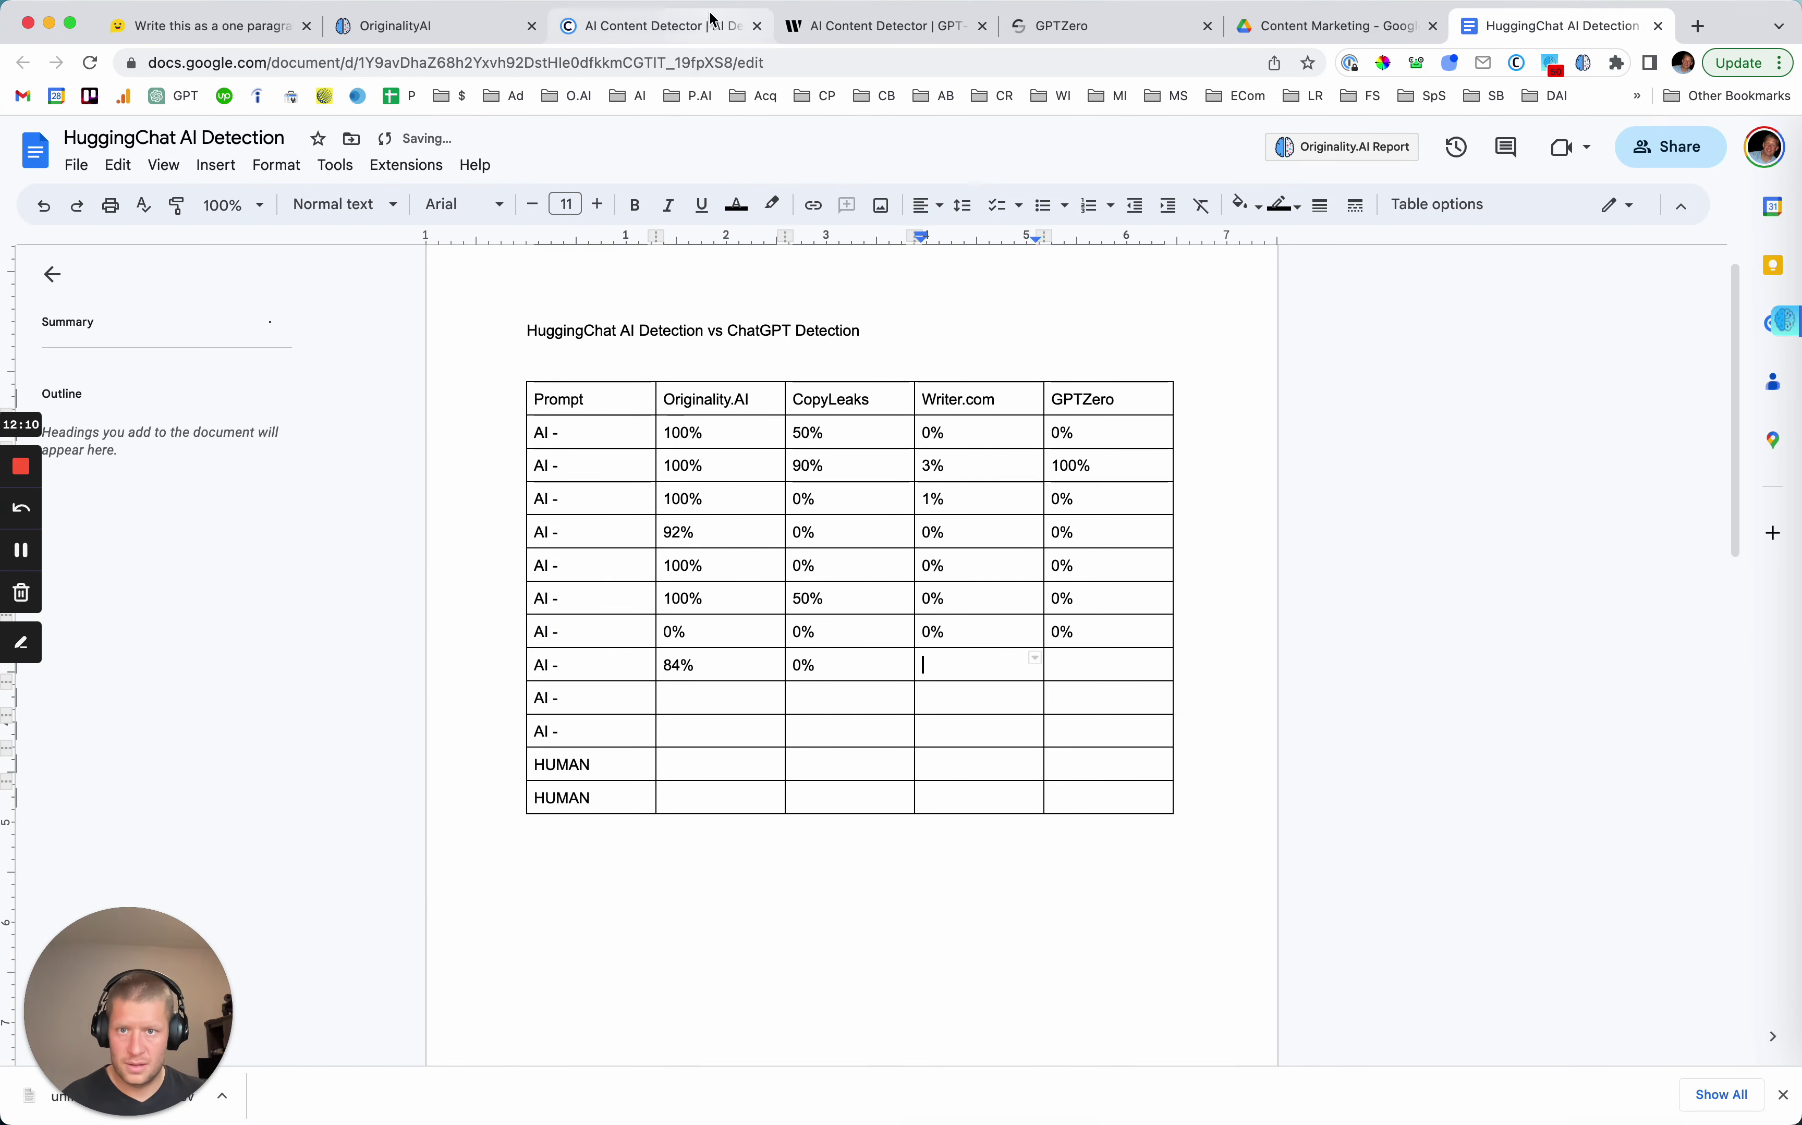
Replace the shoe story in Writer's AI Content Detector with the iPhone guide, trim its end to fit 1,500 characters and analyze it.
{"action": "left_click", "coordinate": [655, 26]}
{"action": "left_click", "coordinate": [819, 26]}
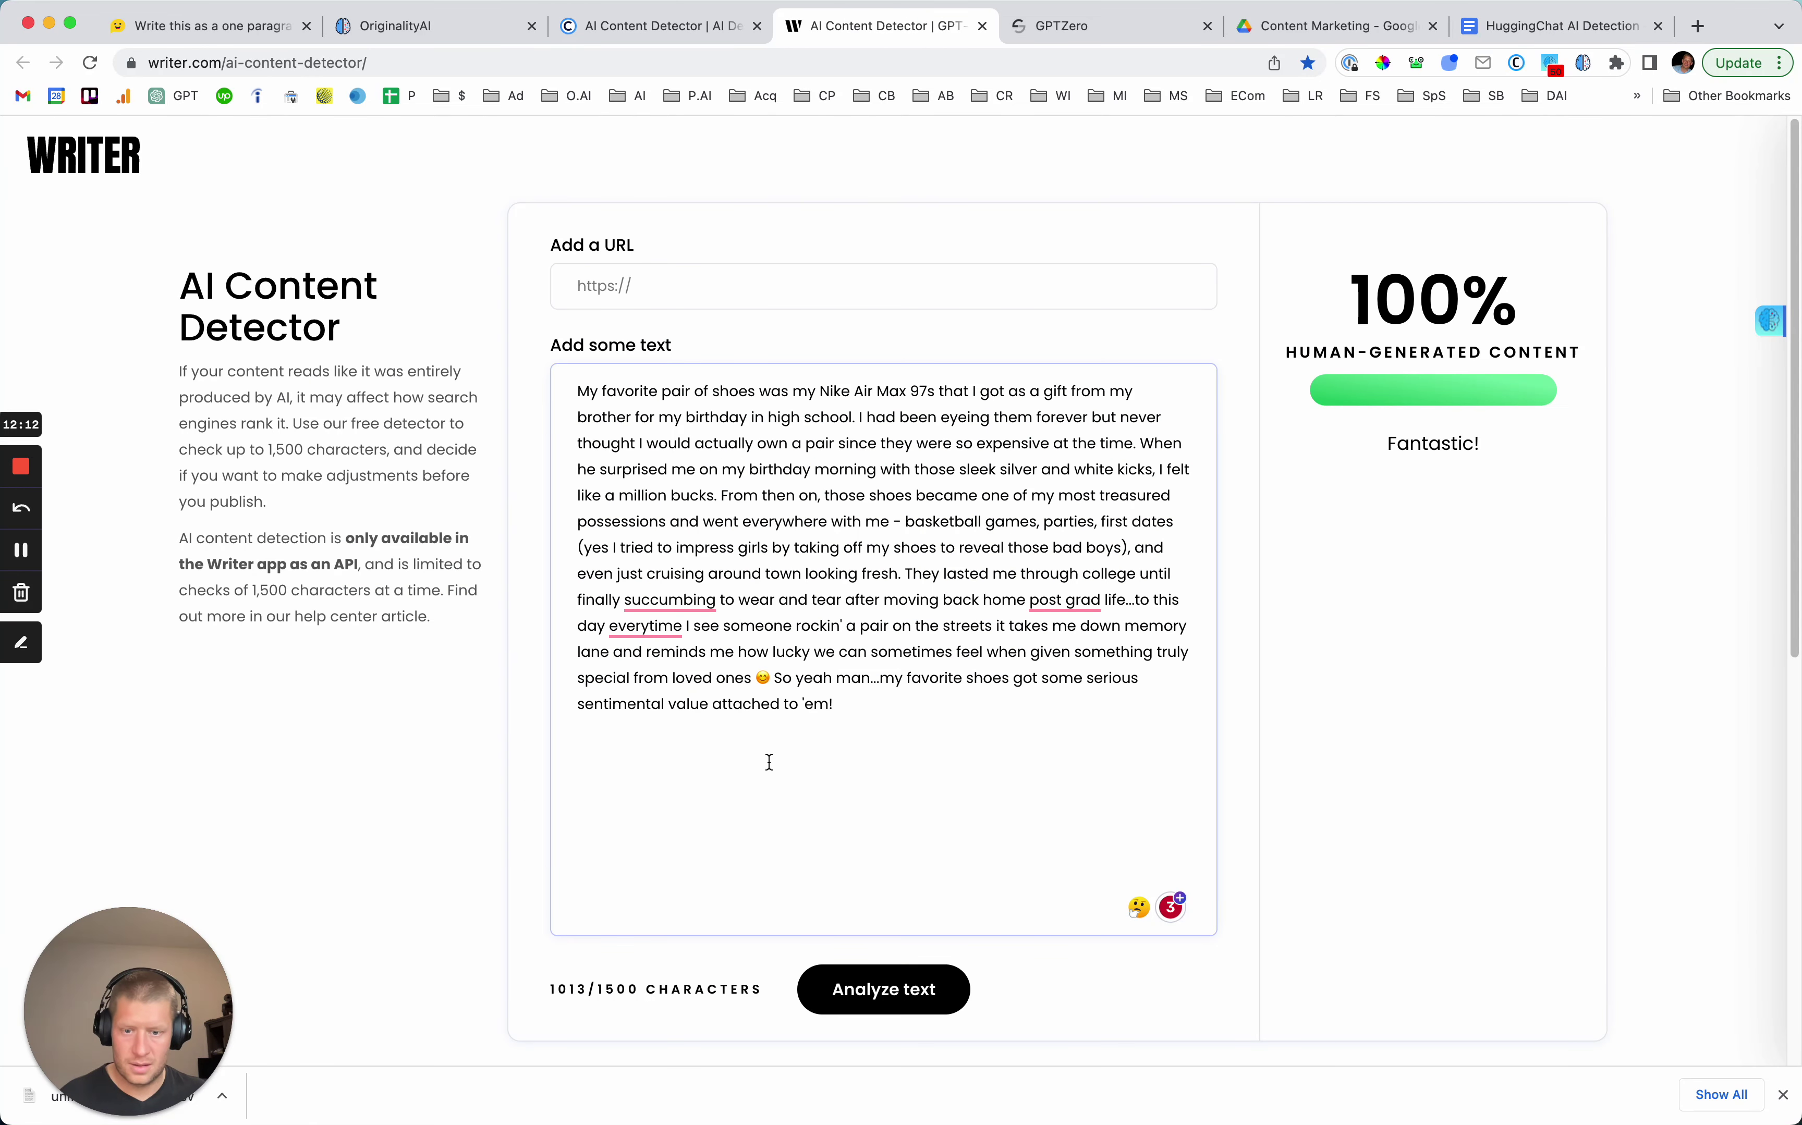
{"action": "left_click_drag", "start_coordinate": [770, 762], "coordinate": [248, 151]}
{"action": "key", "text": "BackSpace"}
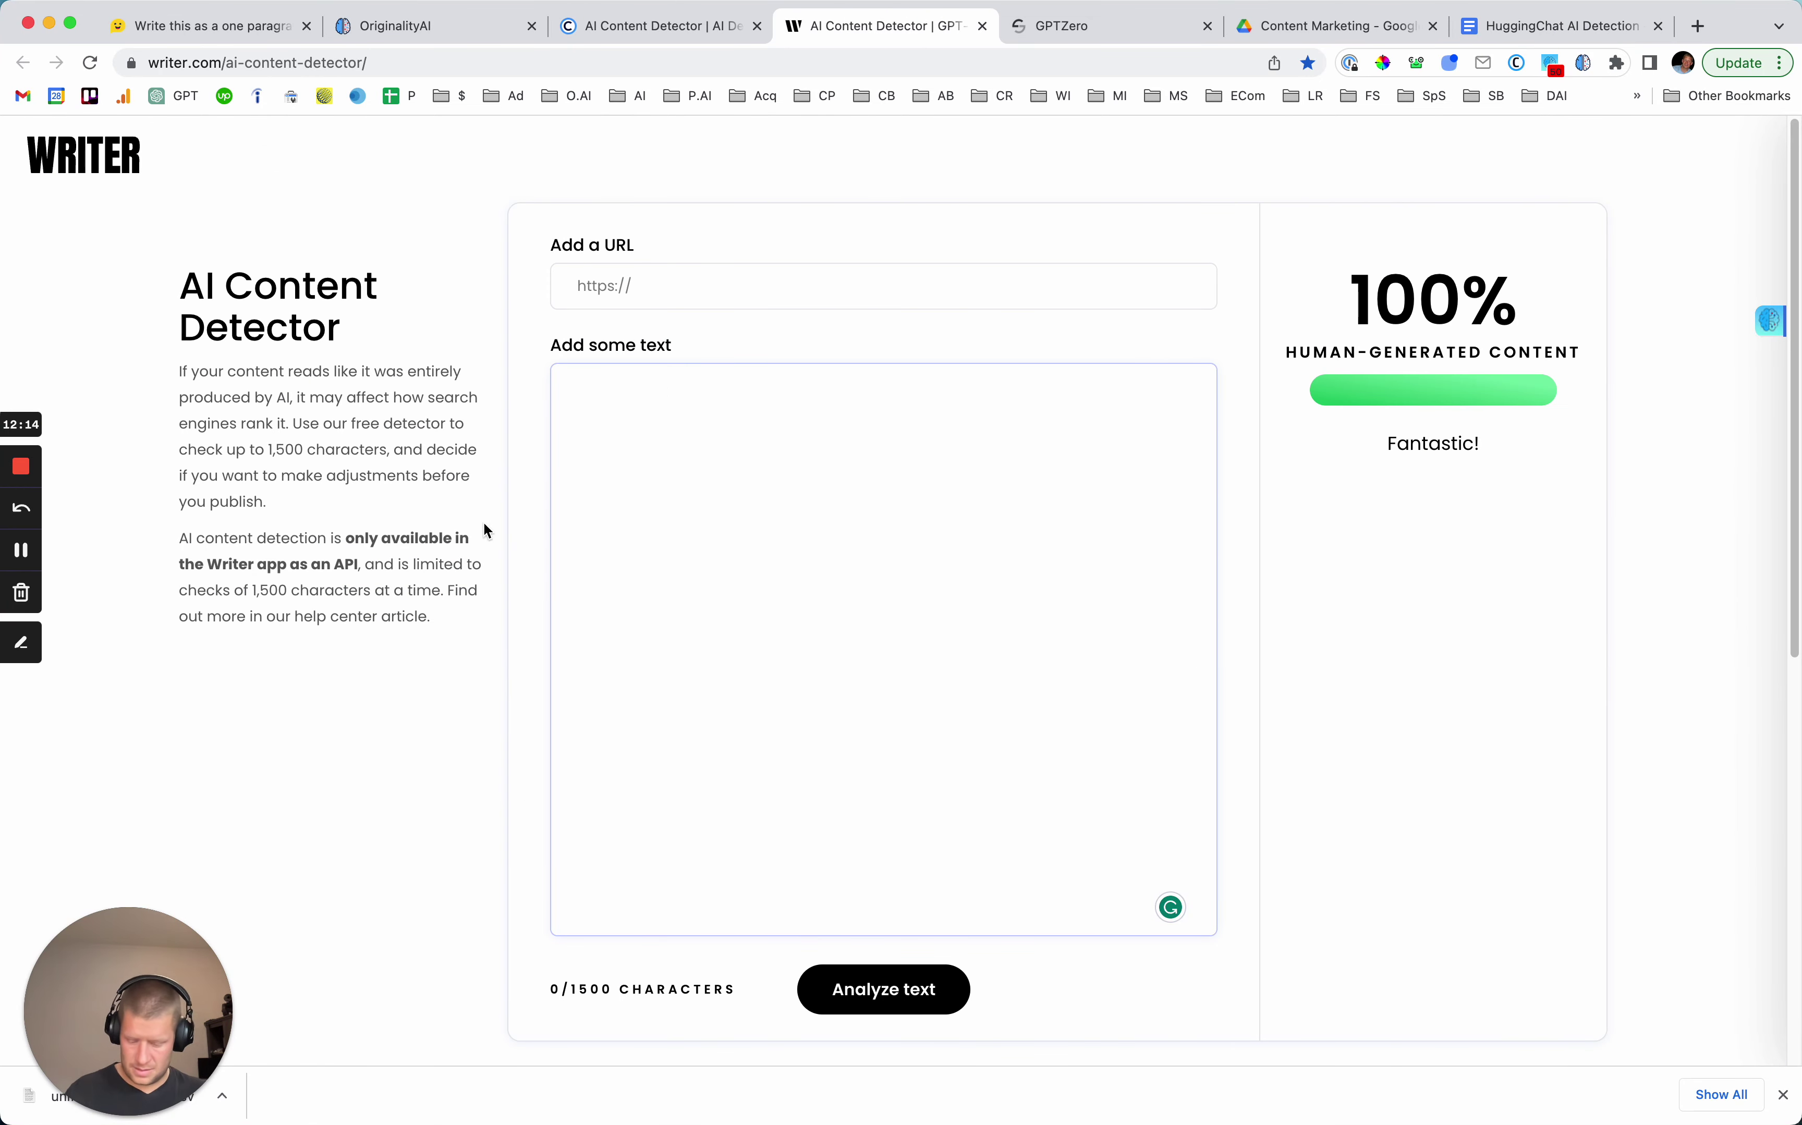
{"action": "key", "text": "super+v"}
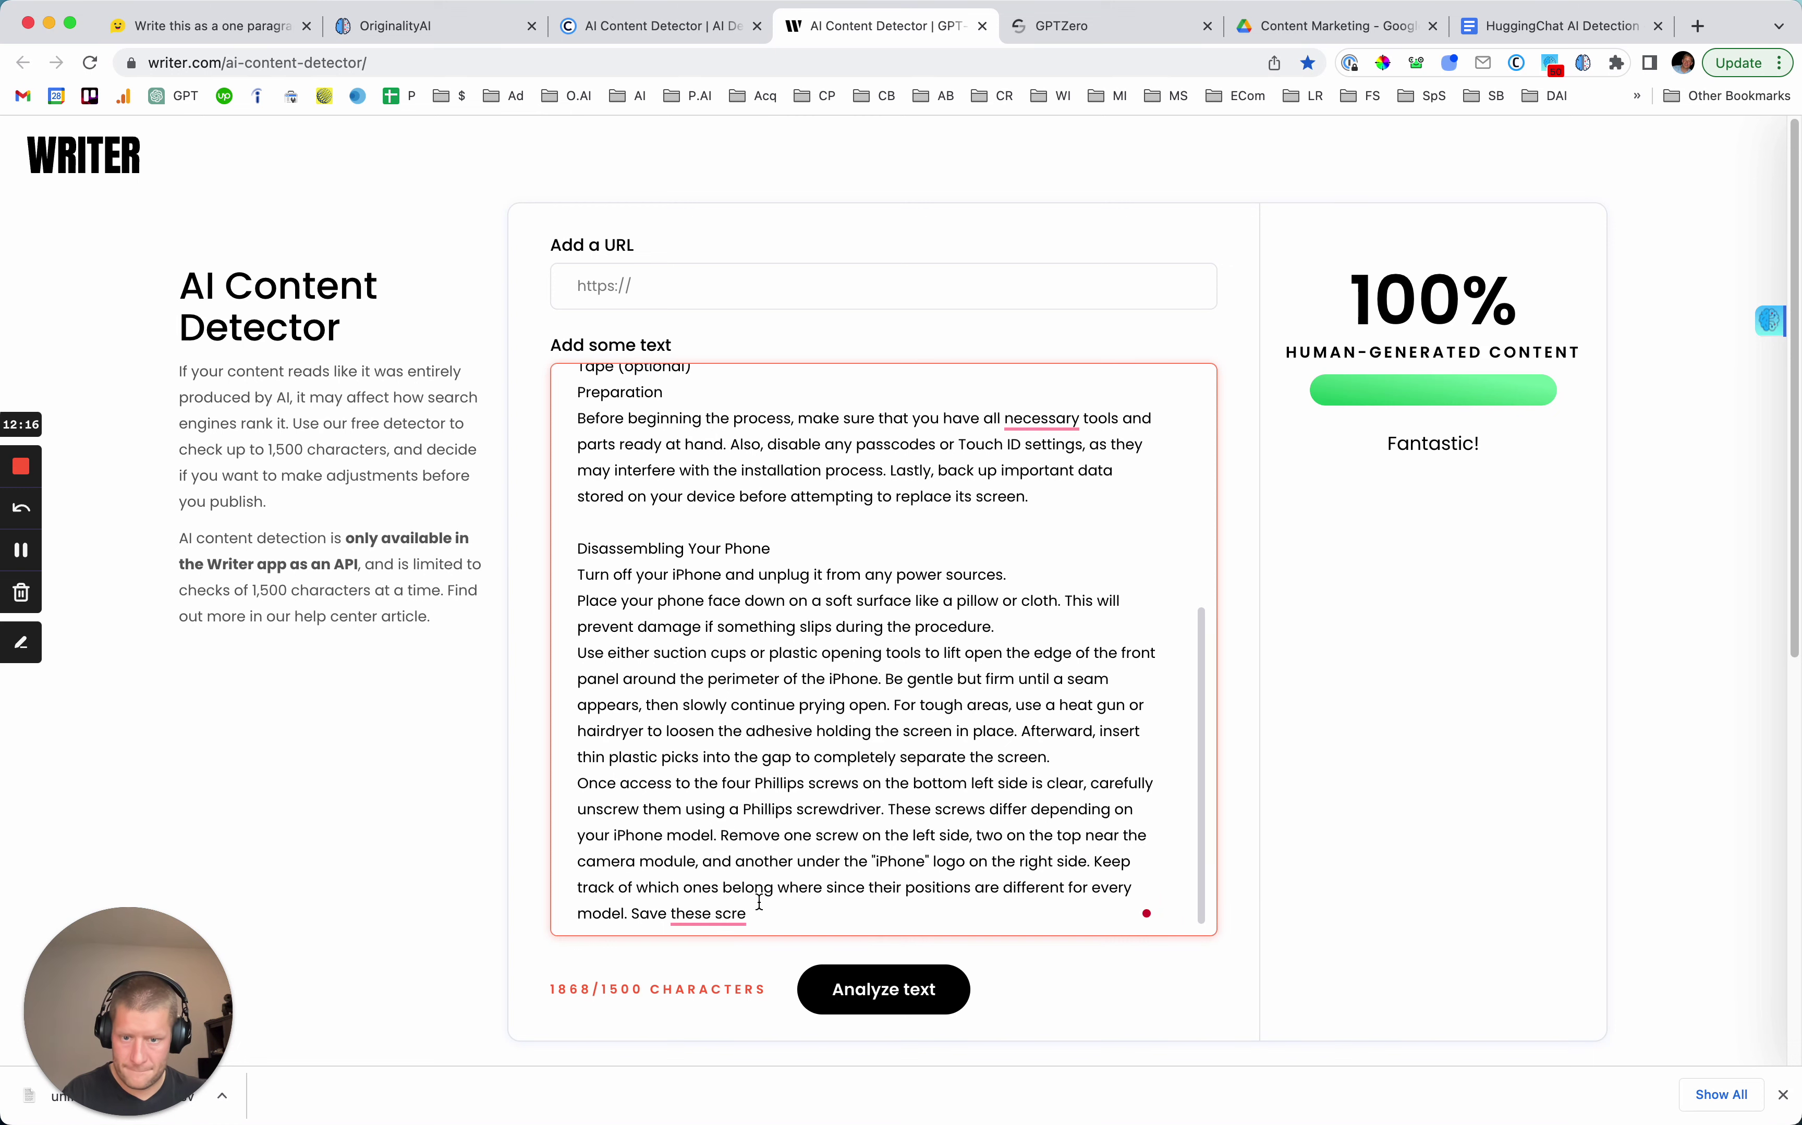
{"action": "left_click_drag", "start_coordinate": [755, 915], "coordinate": [507, 749]}
{"action": "key", "text": "BackSpace"}
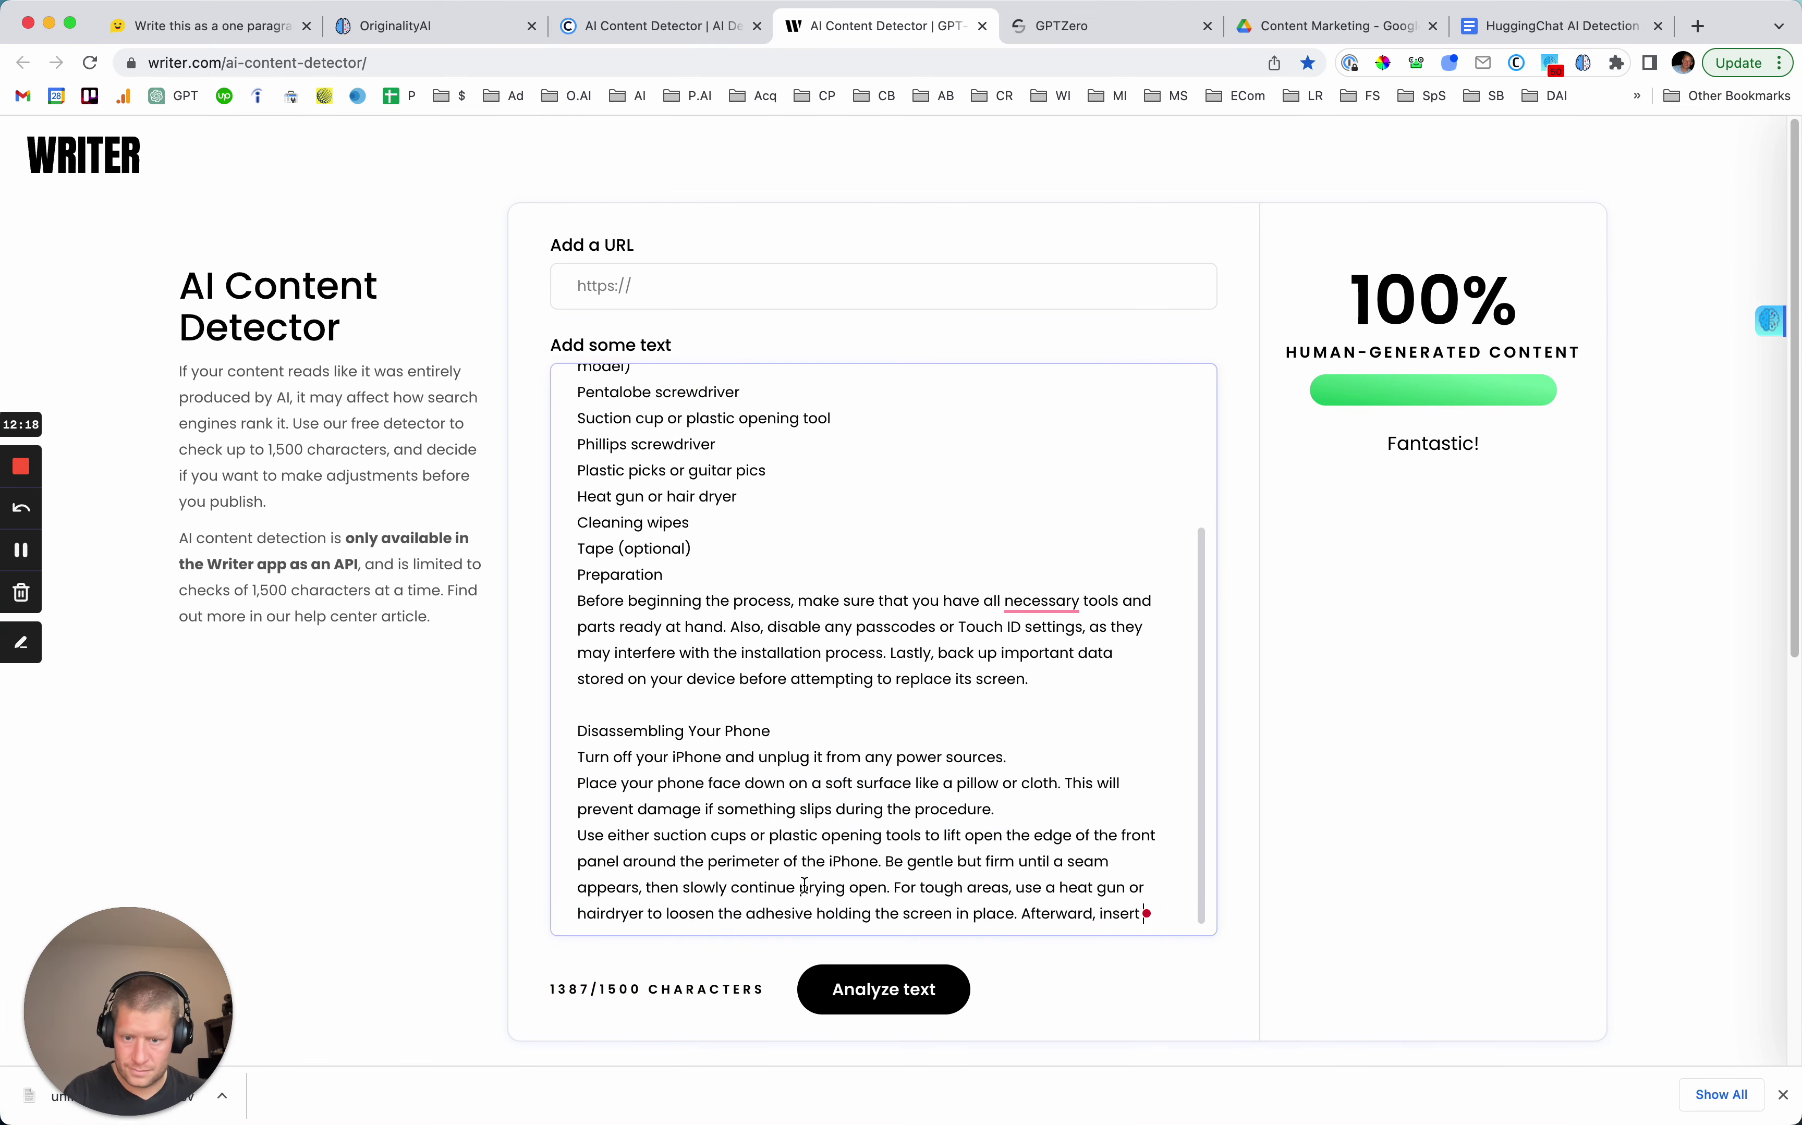
{"action": "left_click", "coordinate": [861, 1010]}
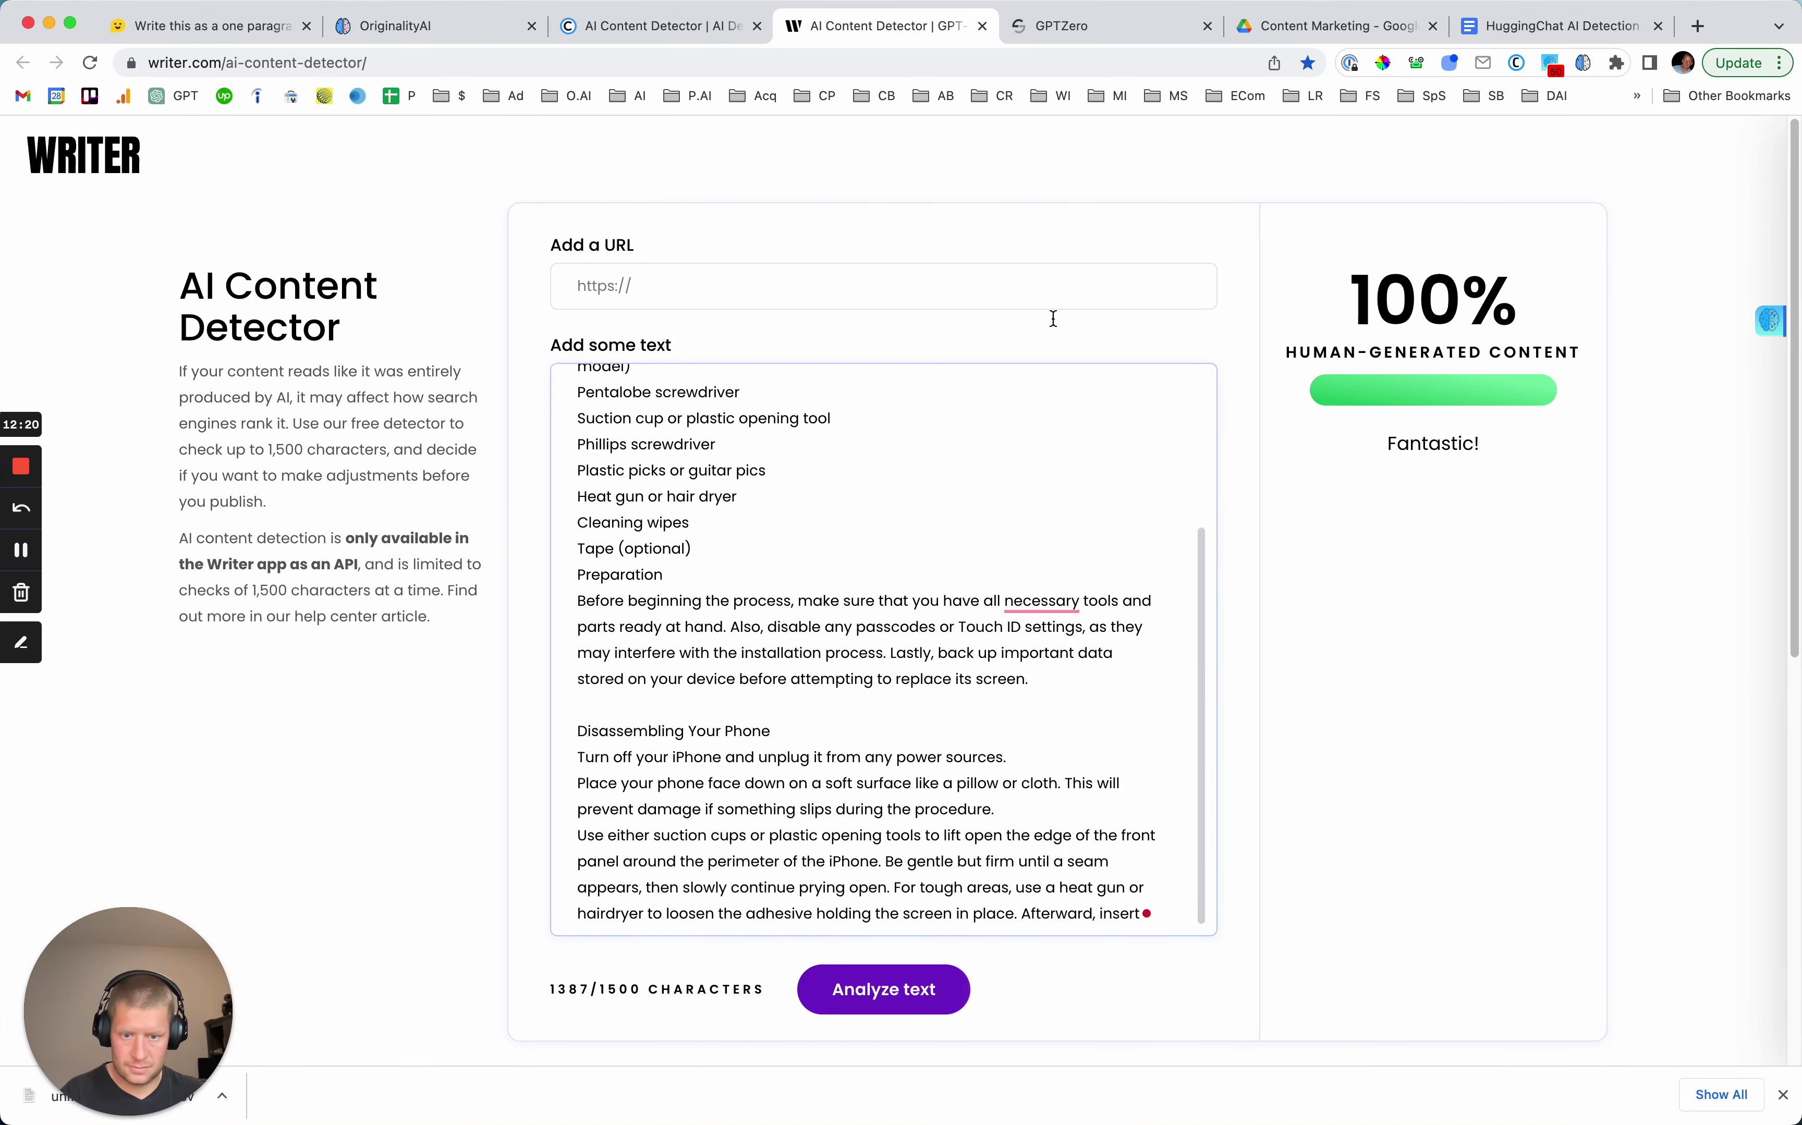
Check Writer's result, replace the shoe story in GPTZero with the iPhone guide, get its results and view the verdict.
{"action": "left_click", "coordinate": [1054, 30]}
{"action": "scroll", "coordinate": [1161, 335], "scroll_direction": "up", "scroll_amount": 5}
{"action": "scroll", "coordinate": [1212, 387], "scroll_direction": "down", "scroll_amount": 10}
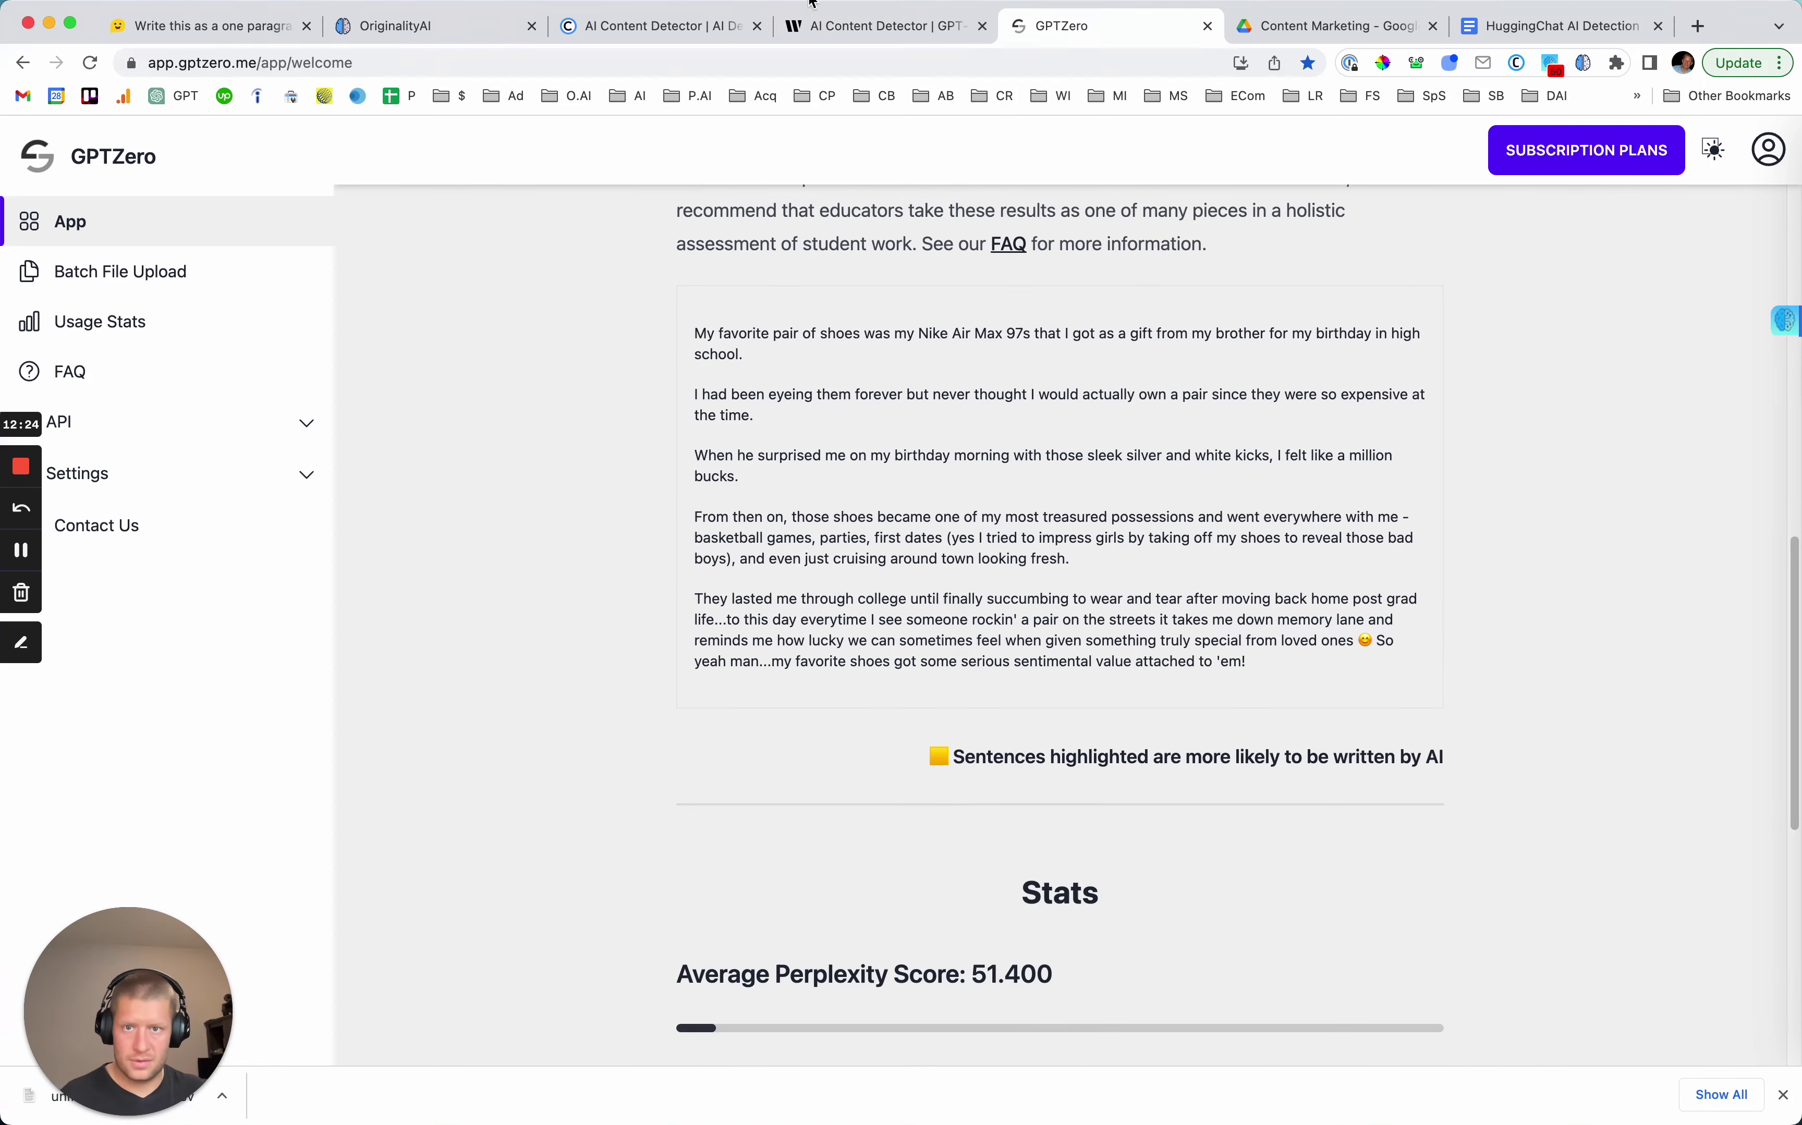
{"action": "left_click", "coordinate": [882, 25]}
{"action": "left_click", "coordinate": [1054, 26]}
{"action": "scroll", "coordinate": [1182, 358], "scroll_direction": "up", "scroll_amount": 5}
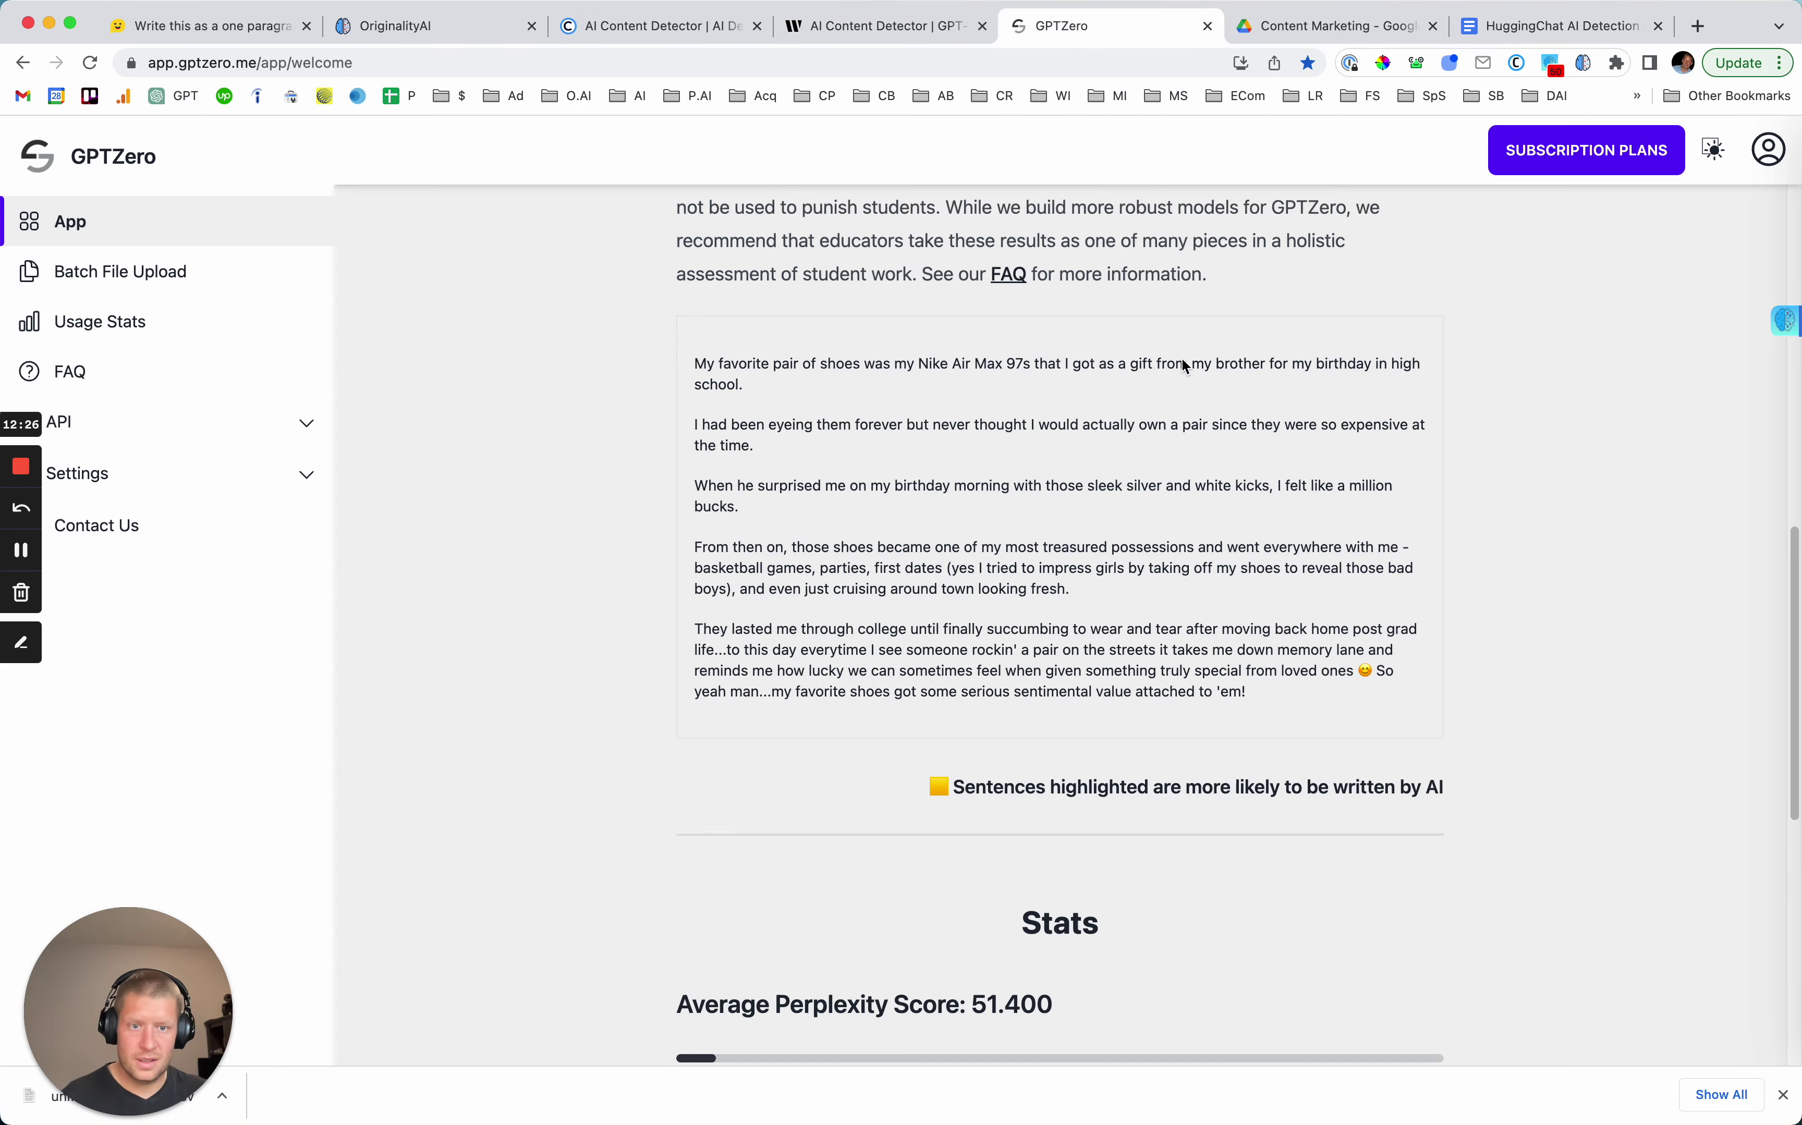
{"action": "left_click", "coordinate": [733, 526]}
{"action": "key", "text": "ctrl+a"}
{"action": "key", "text": "BackSpace"}
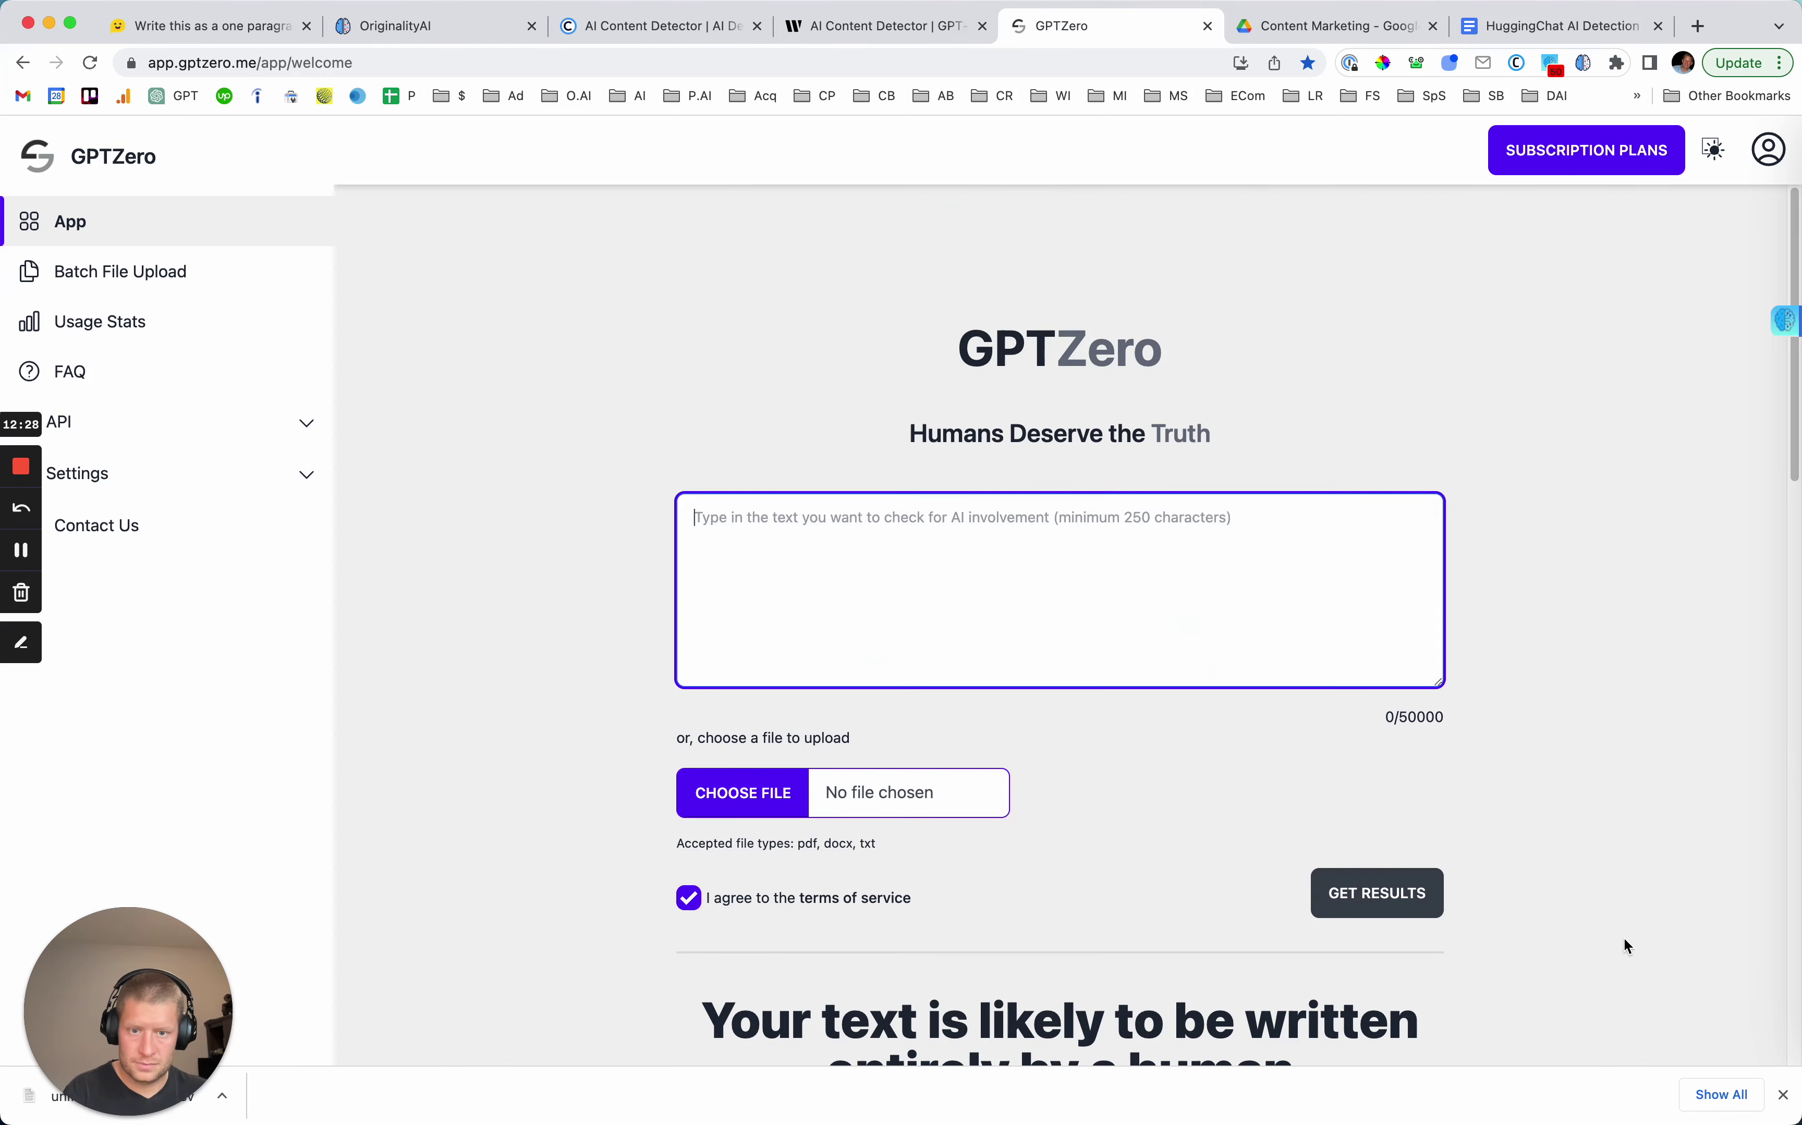
{"action": "key", "text": "ctrl+v"}
{"action": "left_click", "coordinate": [1403, 904]}
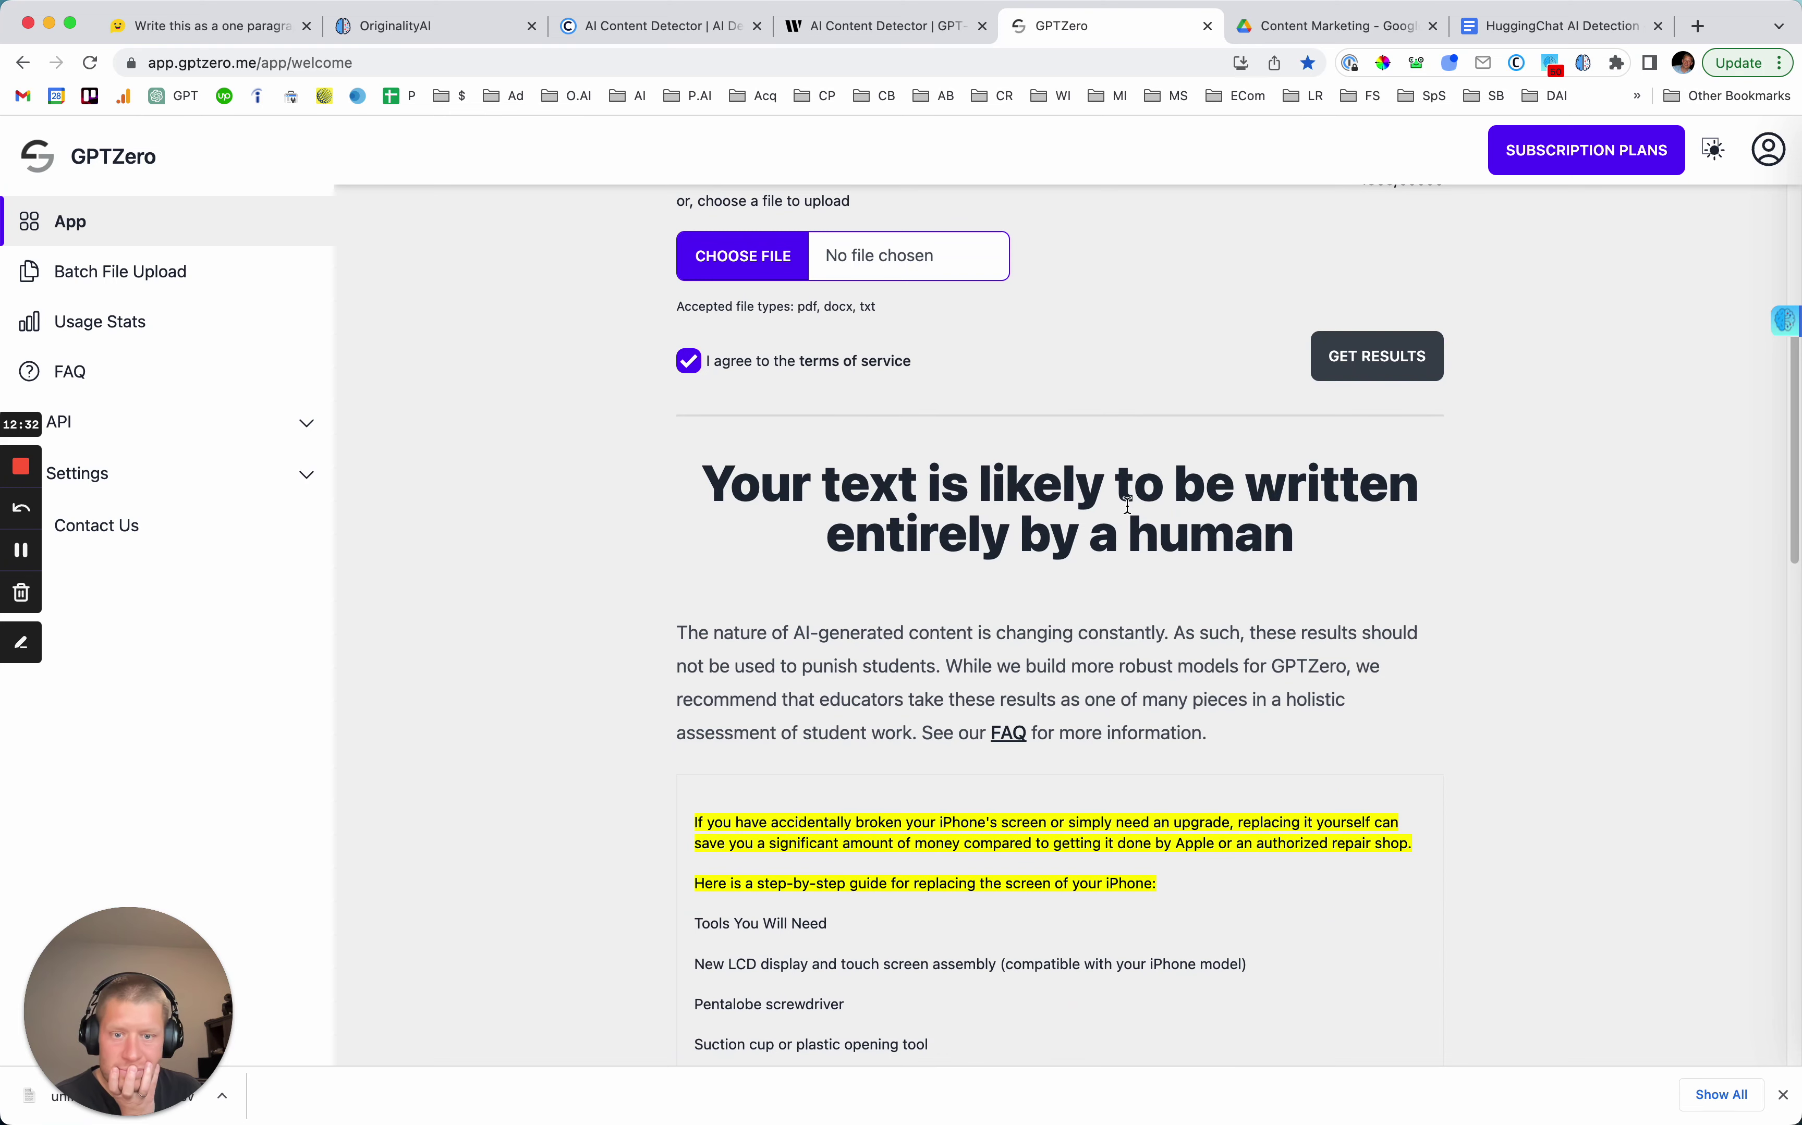
{"action": "scroll", "coordinate": [1128, 507], "scroll_direction": "up", "scroll_amount": 5}
In the HuggingChat AI Detection document, enter 0% under both Writer.com and GPTZero in the eighth AI row.
{"action": "left_click", "coordinate": [1531, 26]}
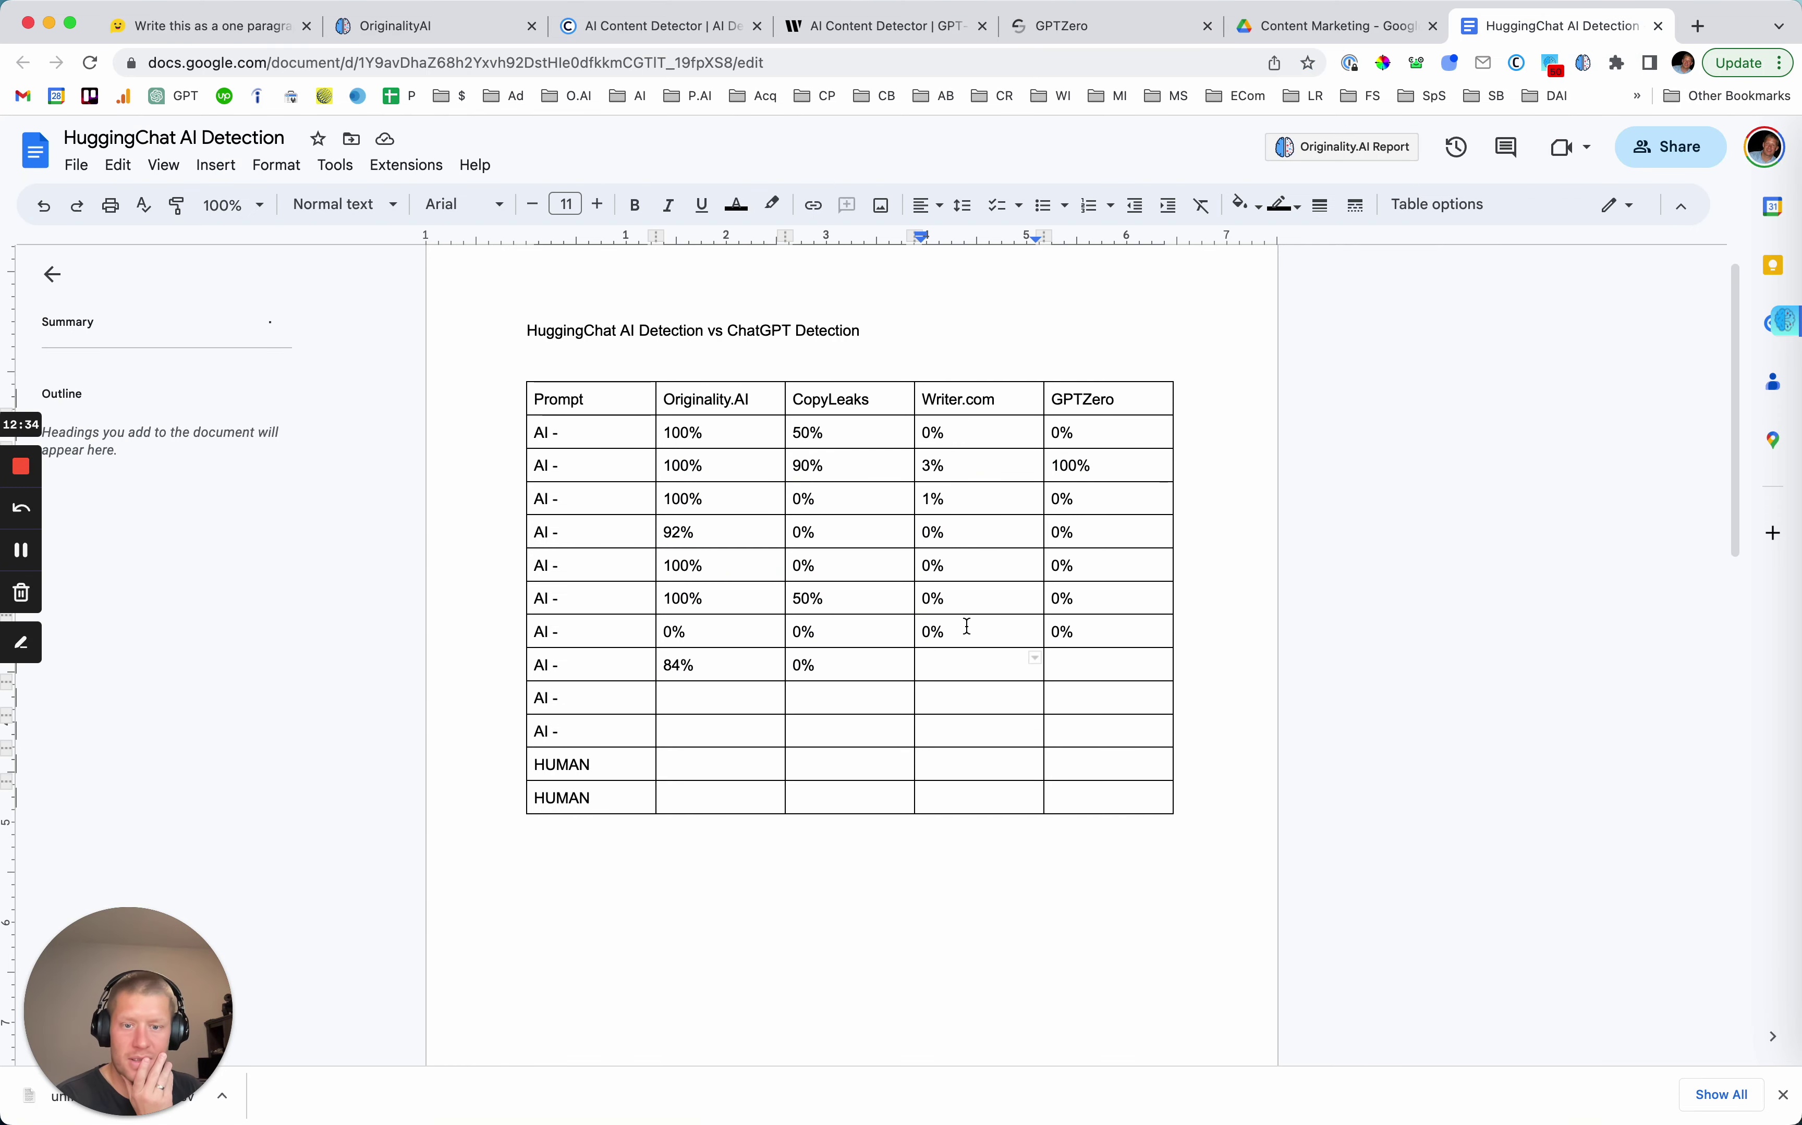
{"action": "double_click", "coordinate": [949, 656]}
{"action": "type", "text": "0"}
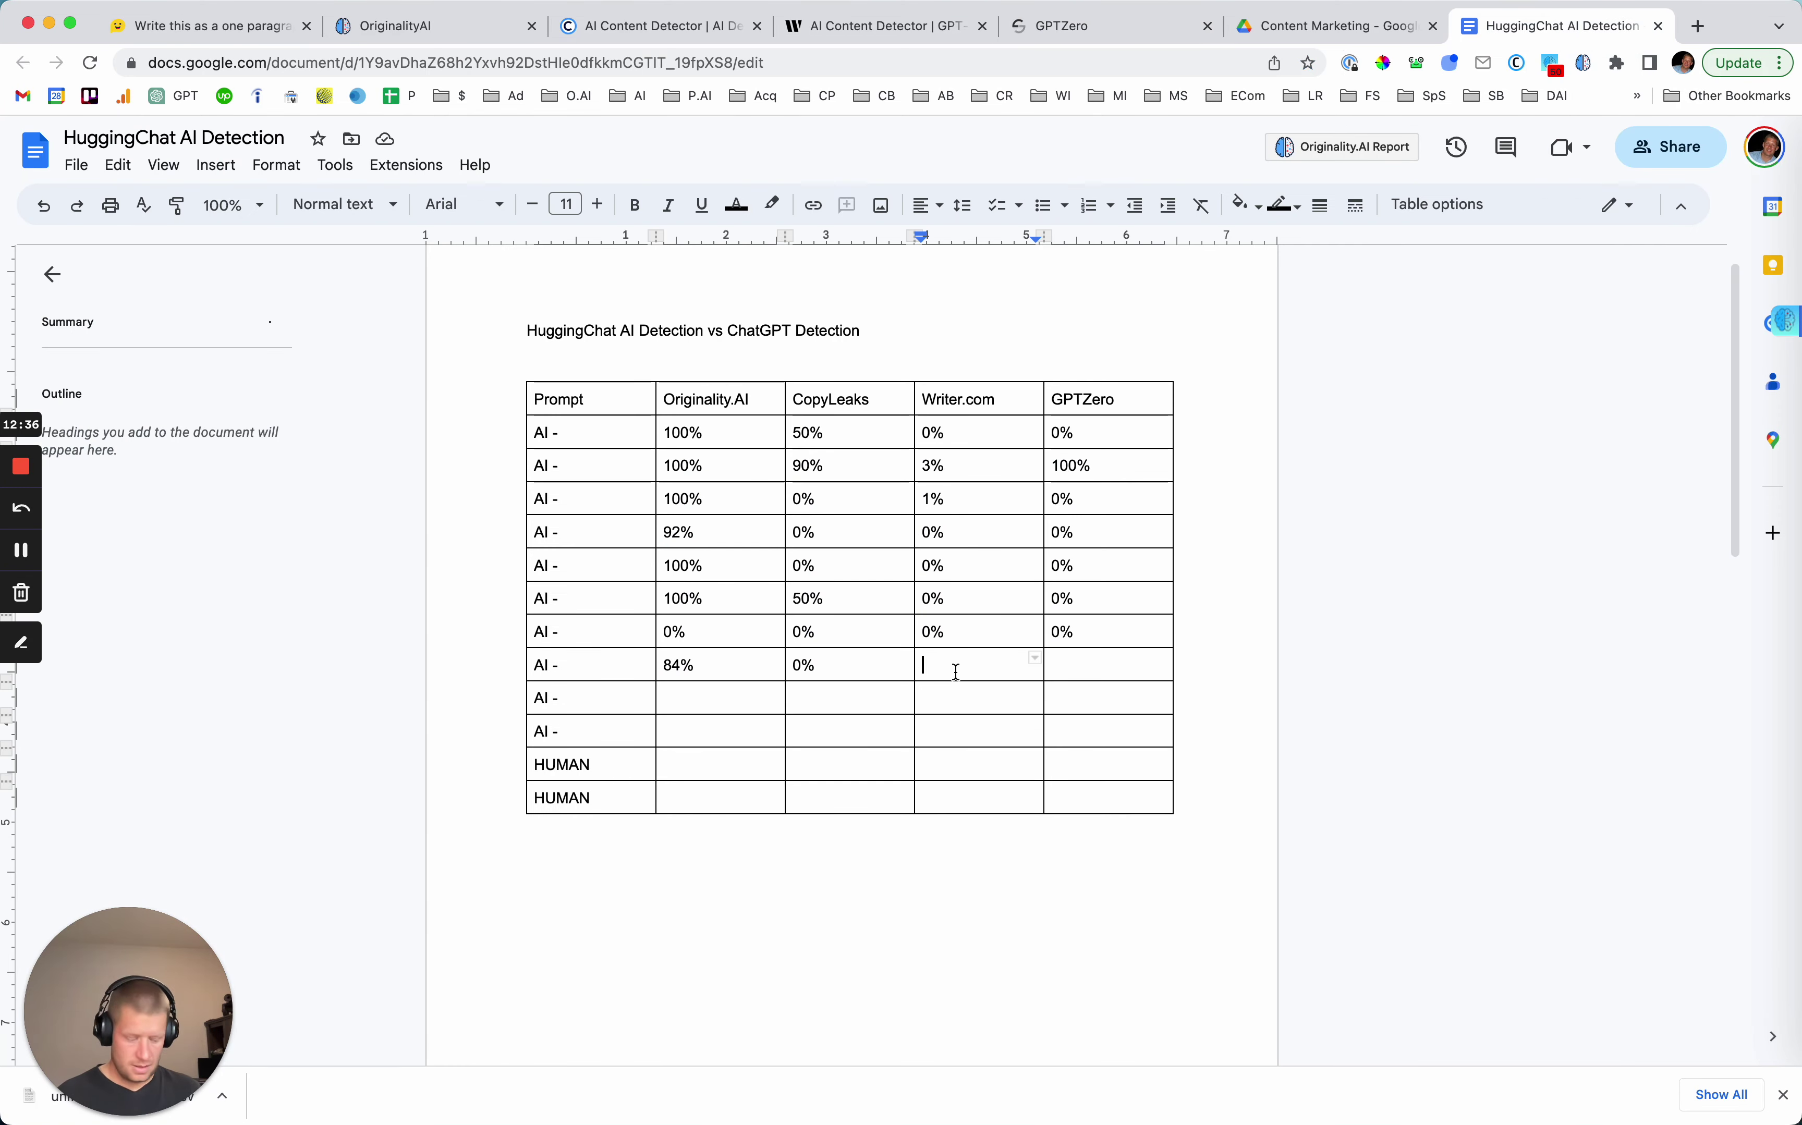
{"action": "key", "text": "Tab"}
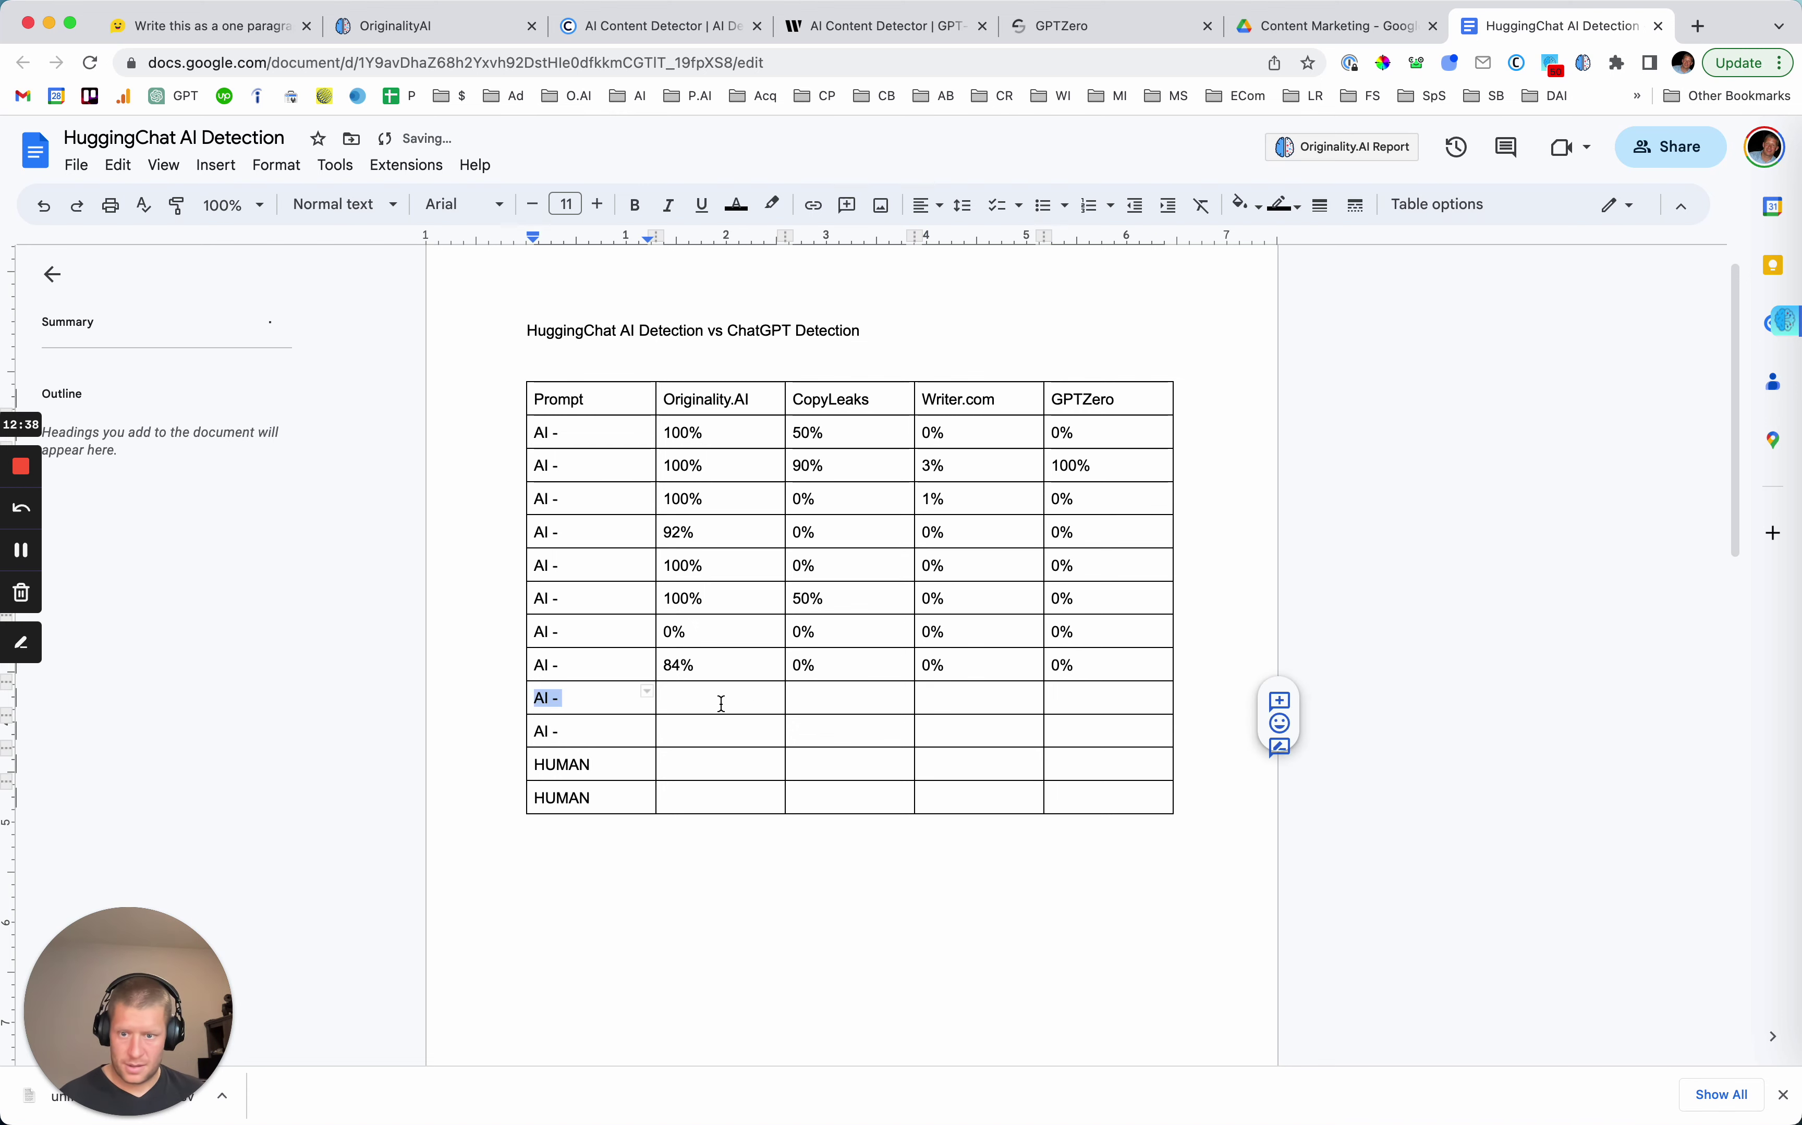
{"action": "key", "text": "Tab"}
In a new HuggingChat conversation, send "you are an expert SEC lawyer and accountant. Write an opinion on if cryptocurrencies are securities or not.".
{"action": "left_click", "coordinate": [274, 26]}
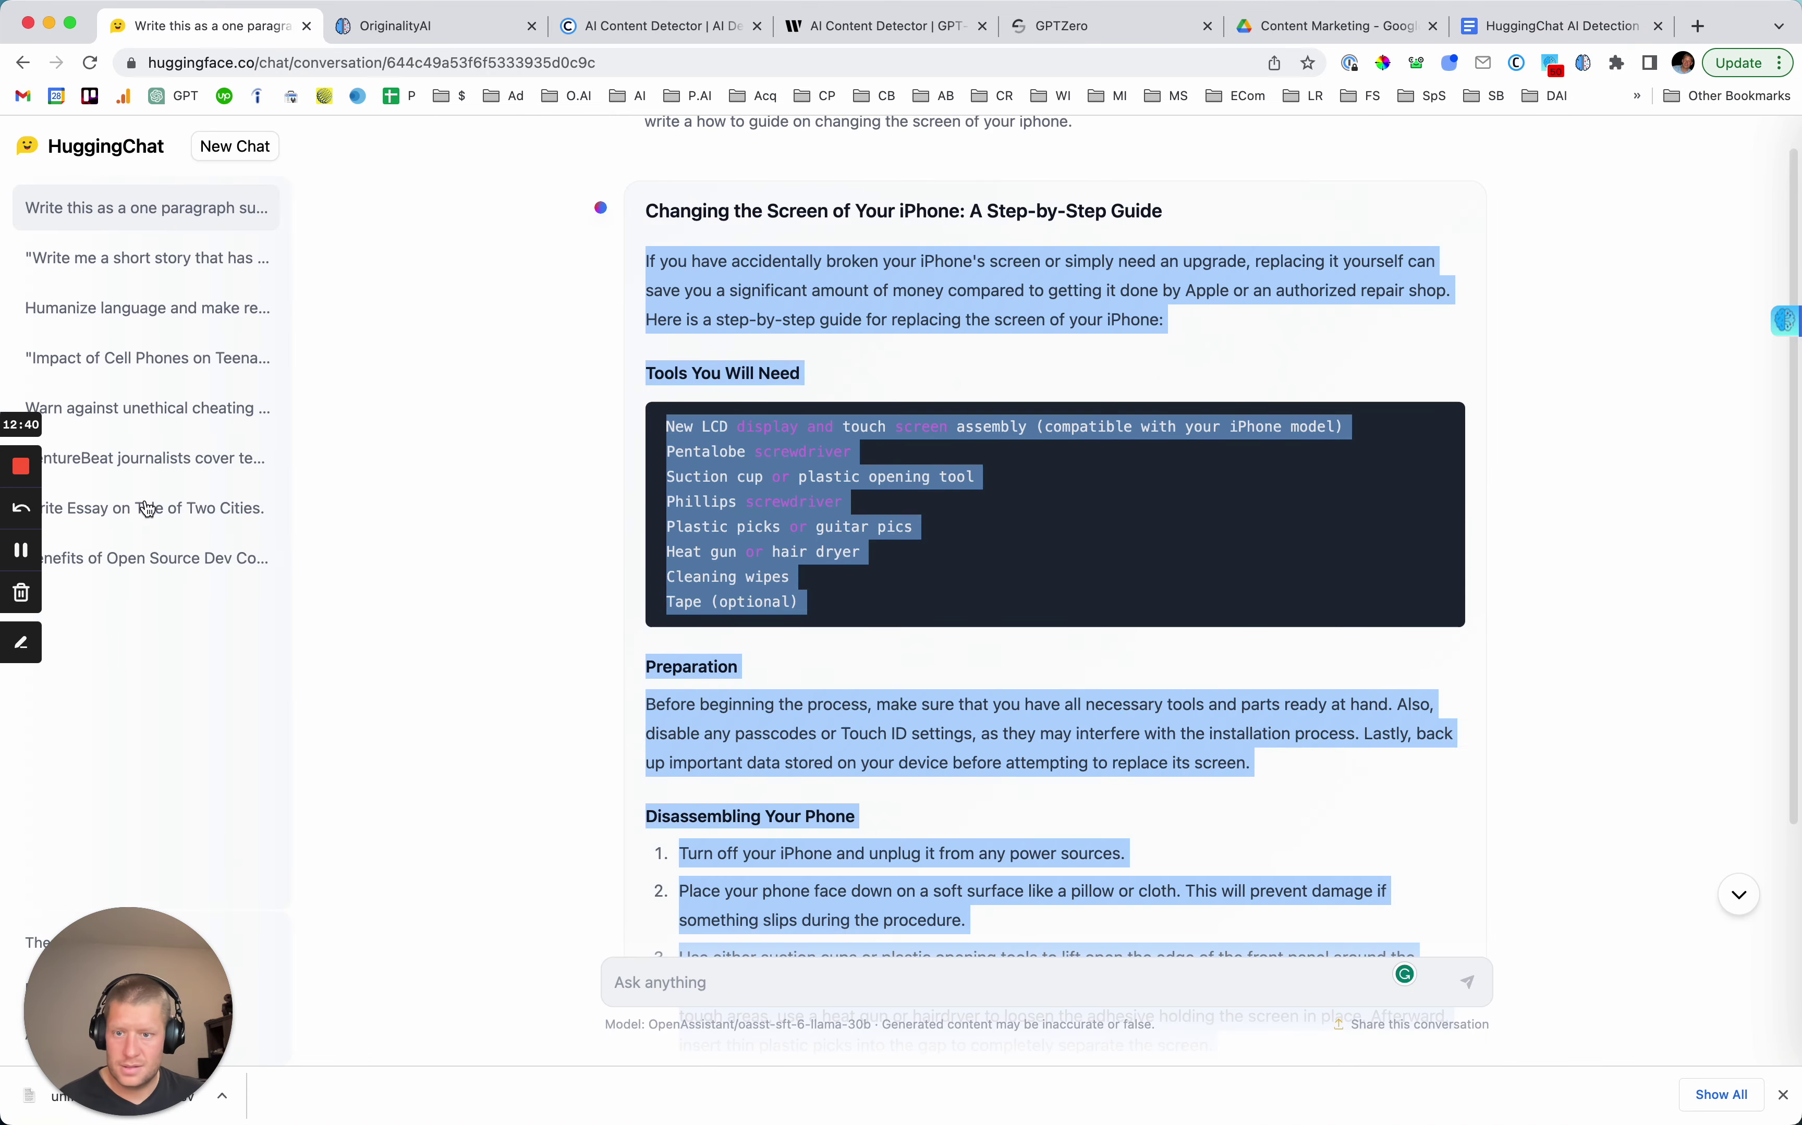
{"action": "left_click", "coordinate": [230, 149]}
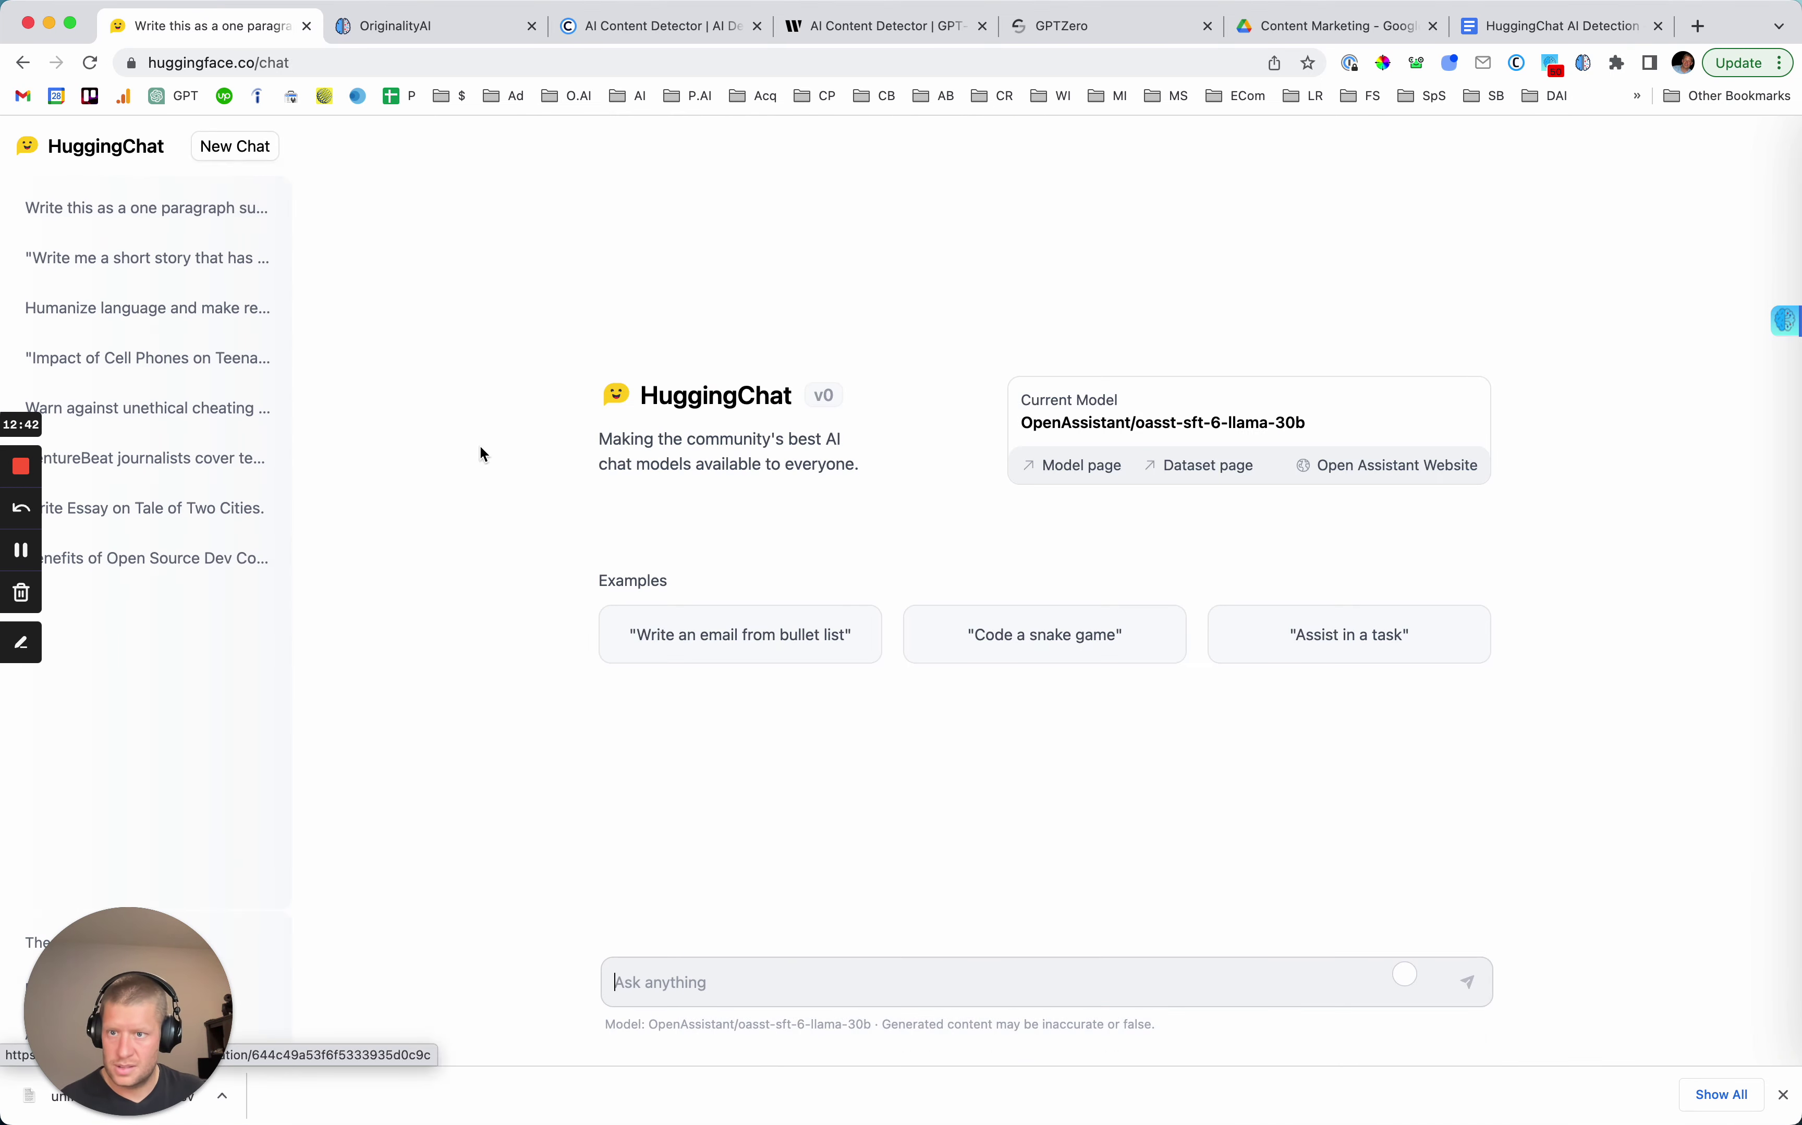
{"action": "key", "text": "super+v"}
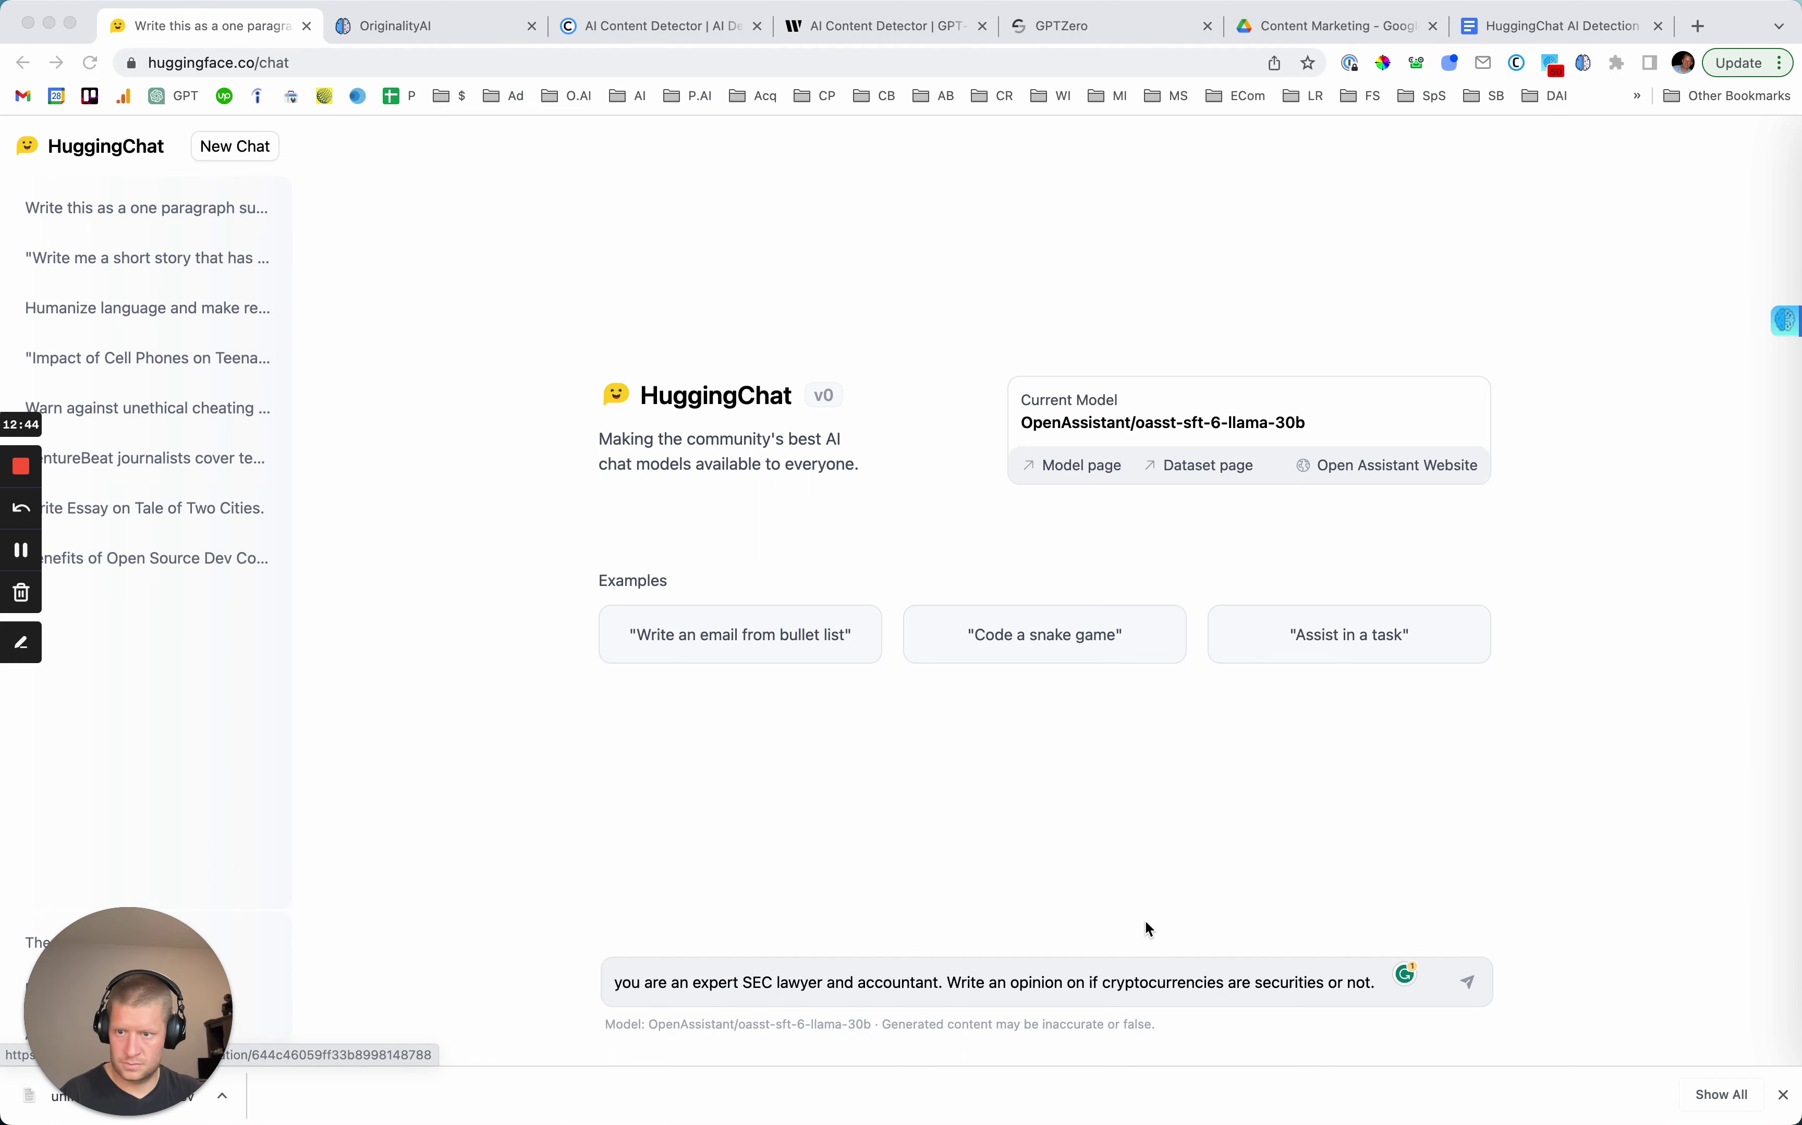
{"action": "key", "text": "Return"}
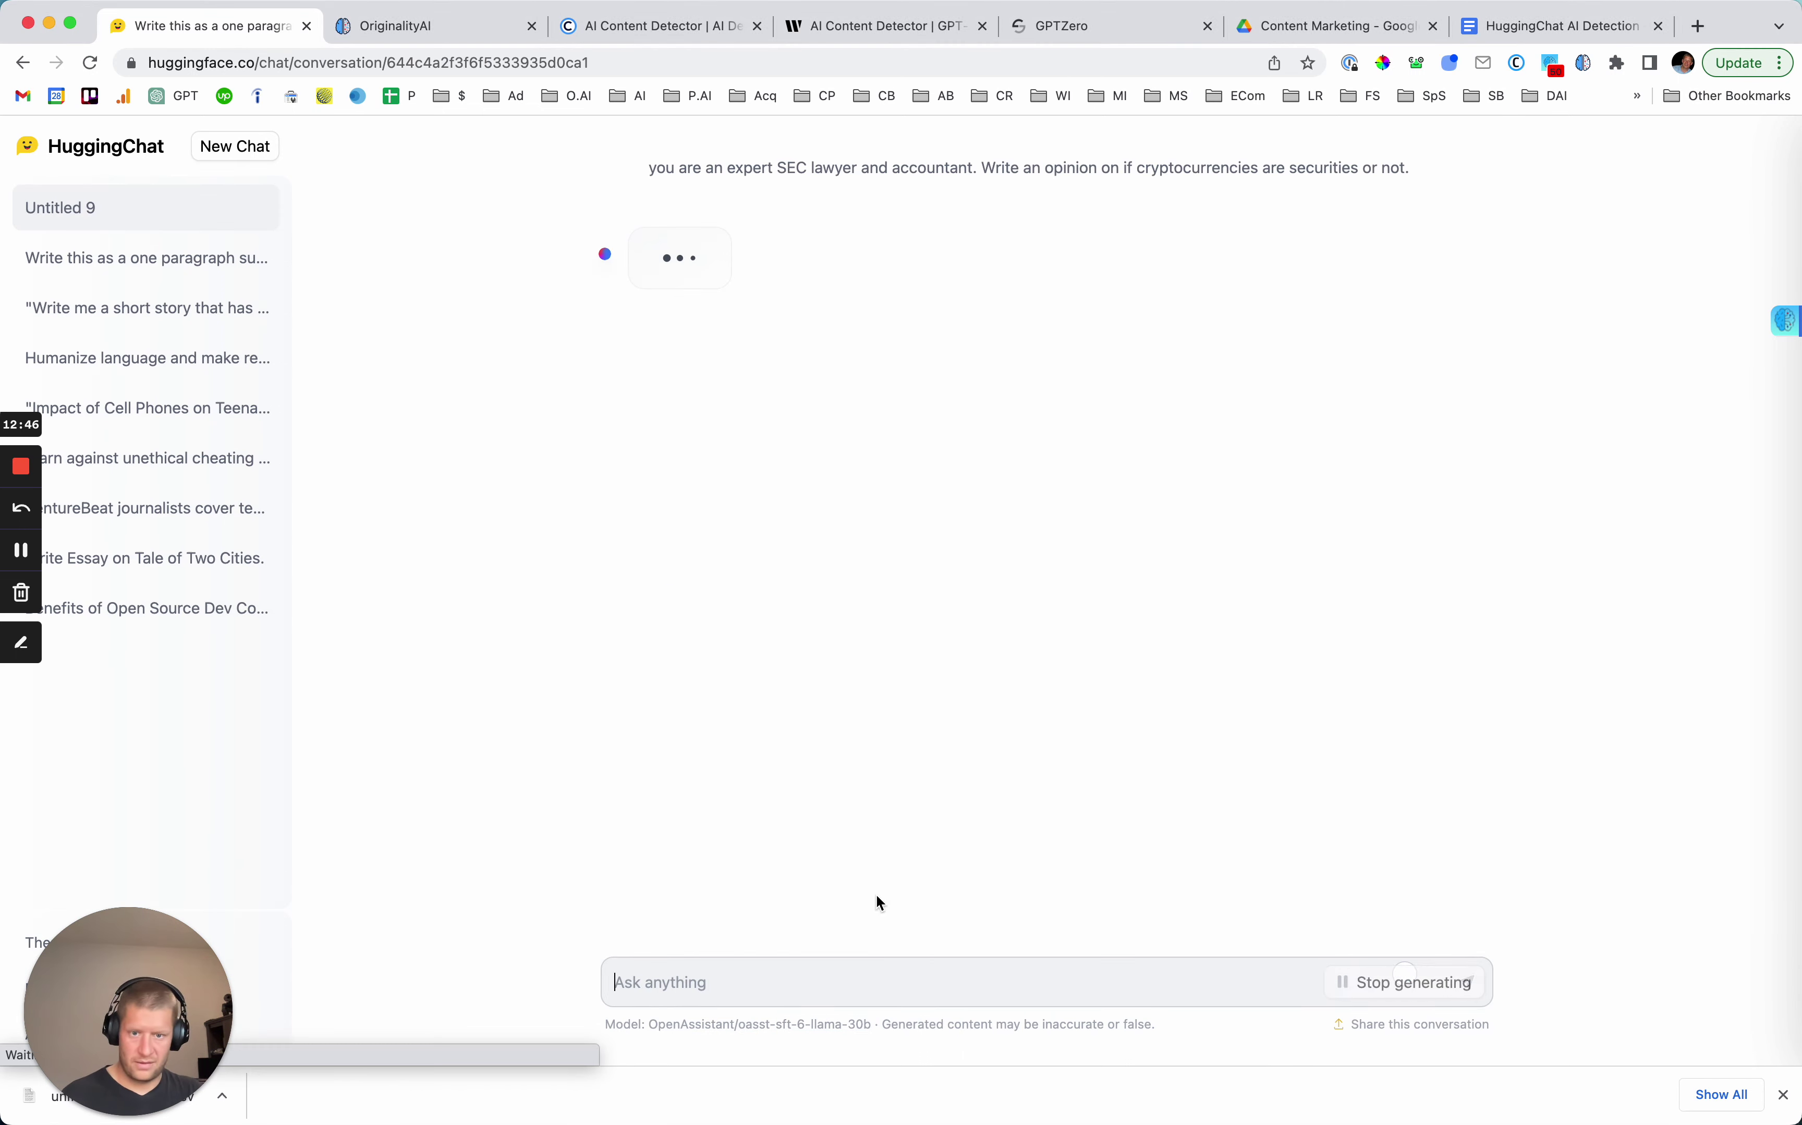
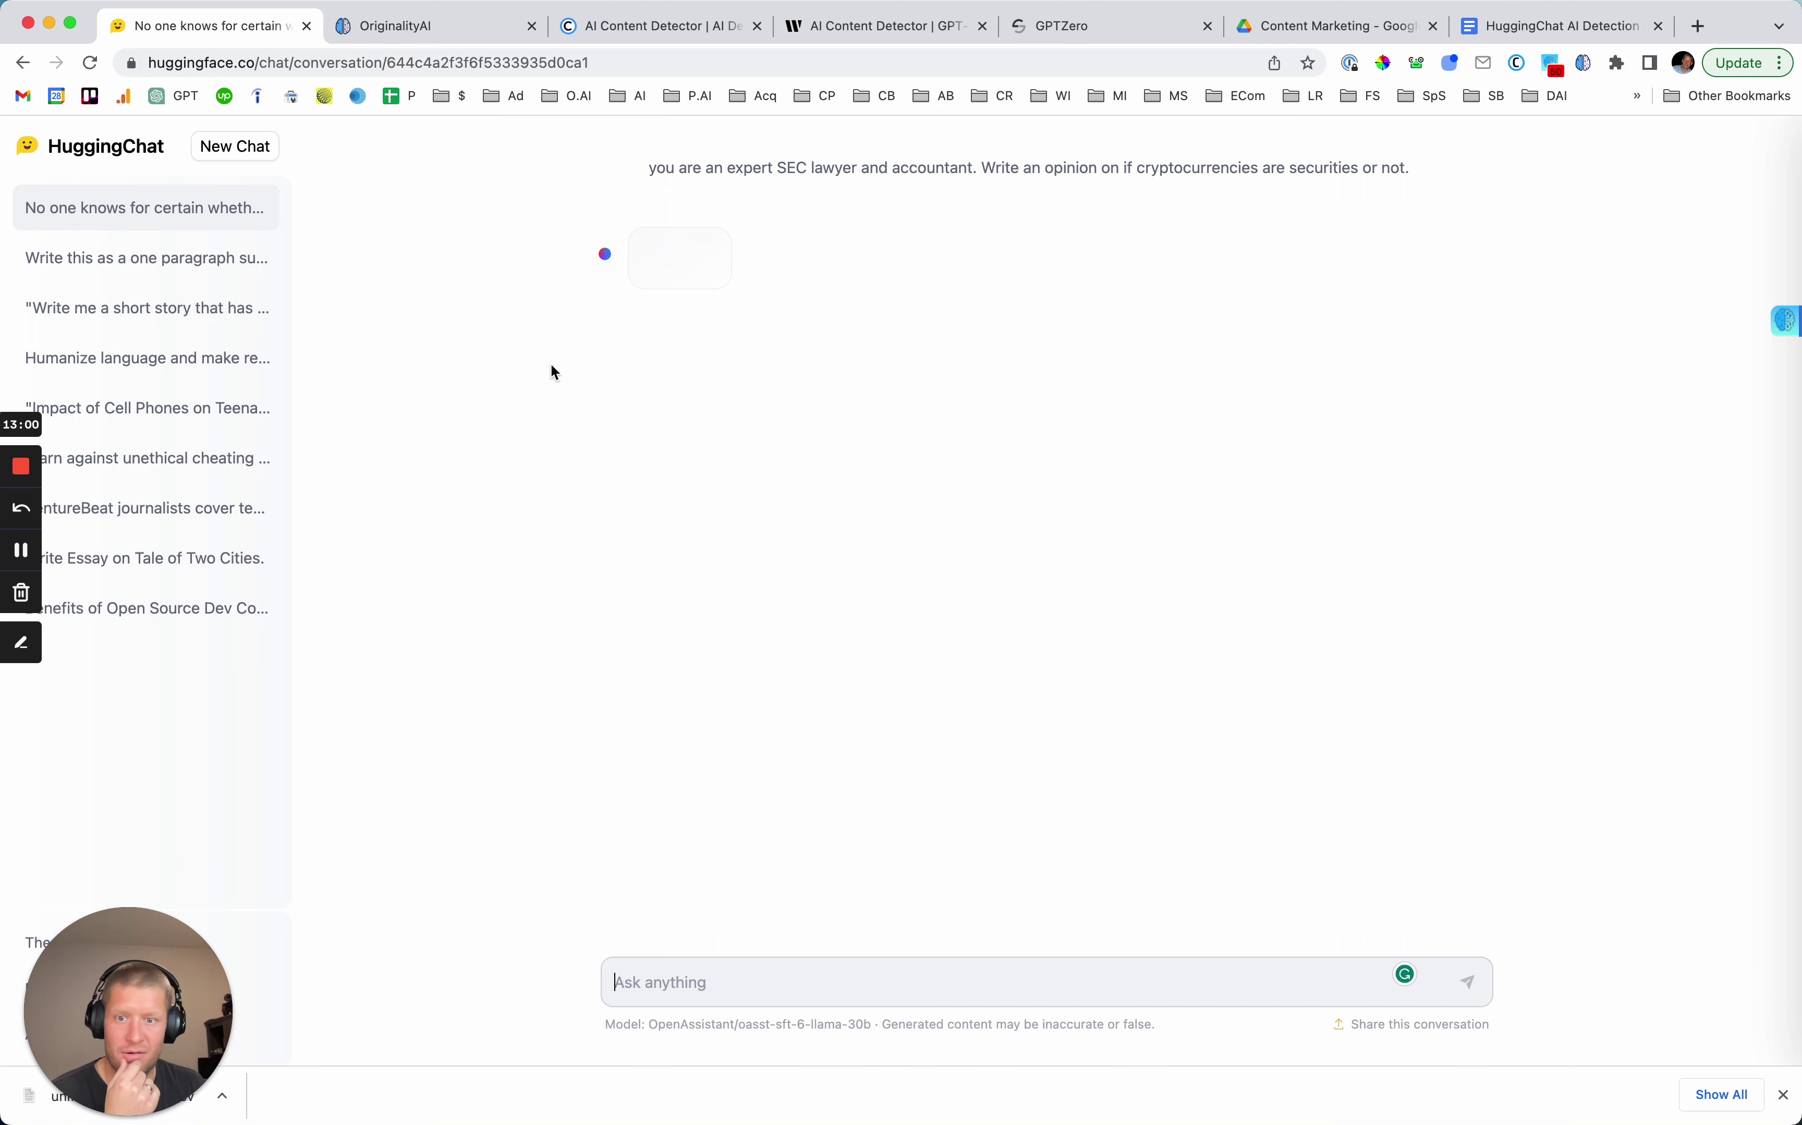
{"action": "left_click", "coordinate": [23, 551]}
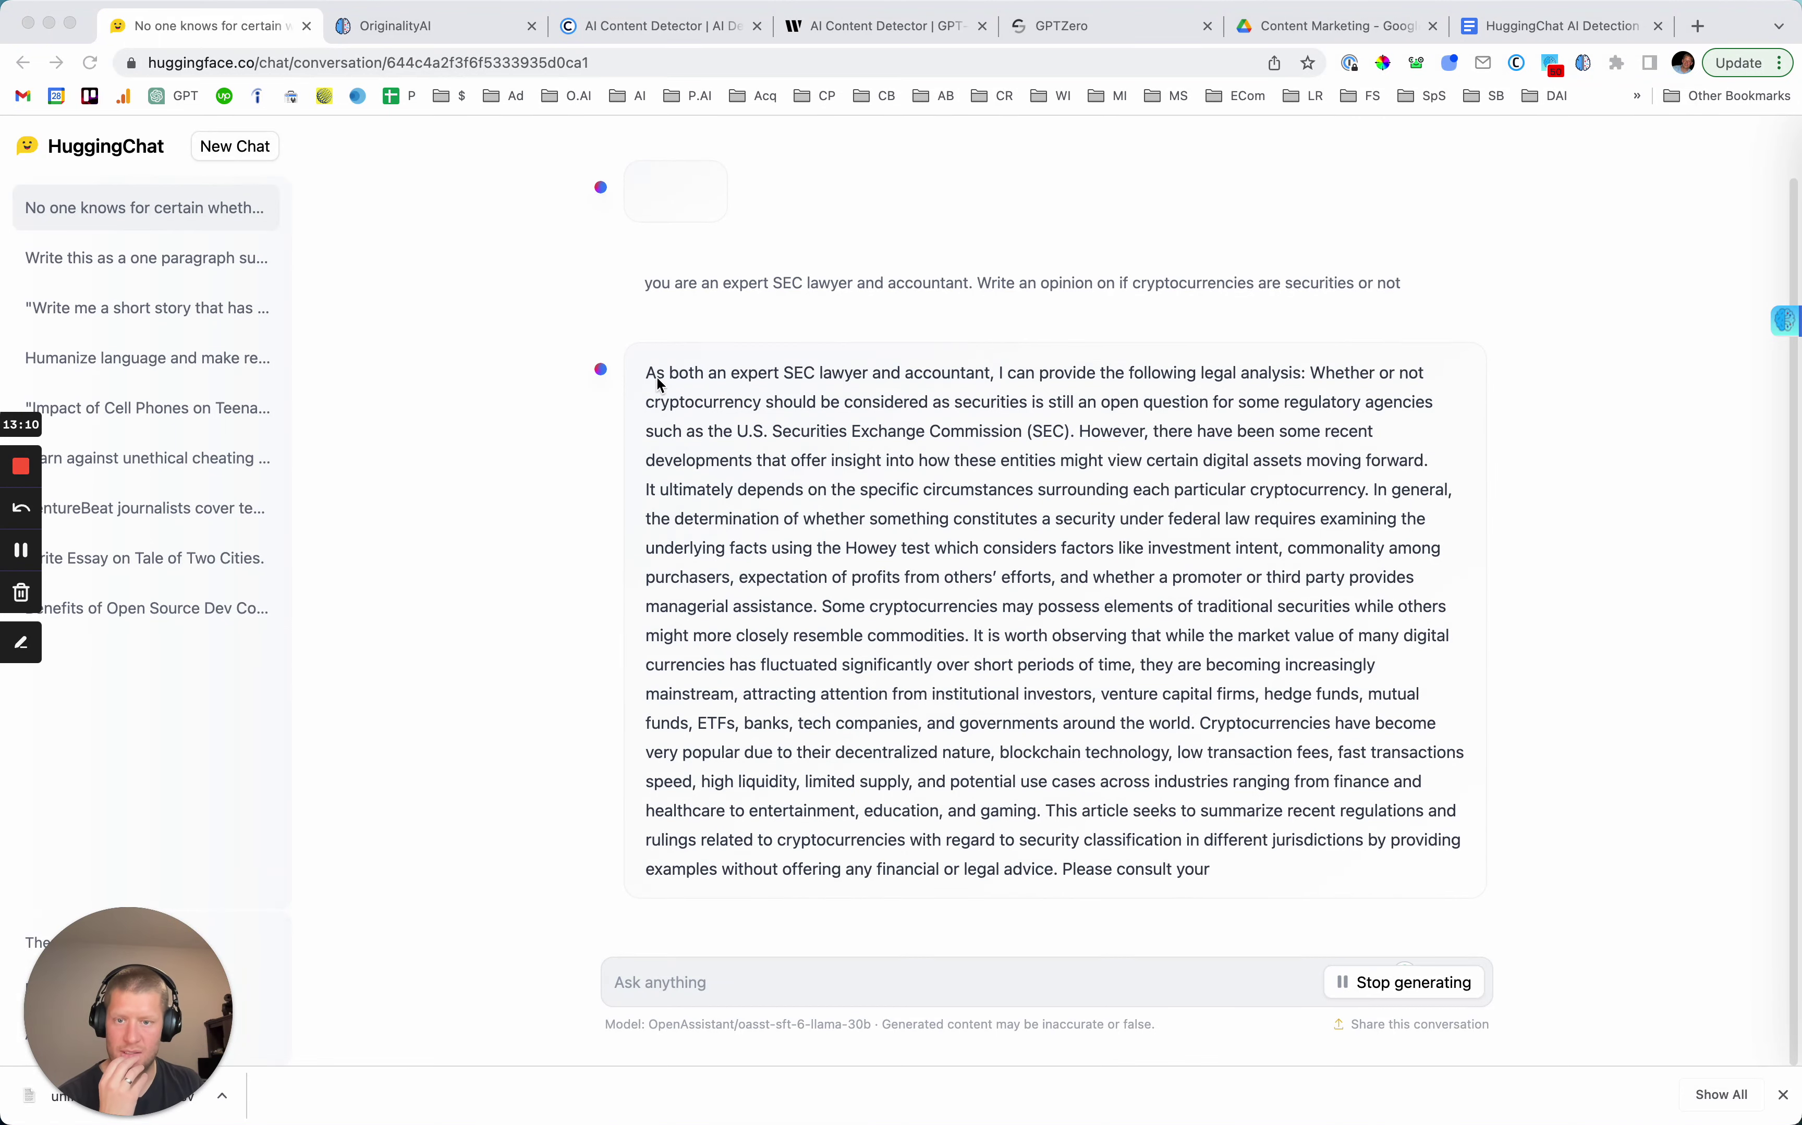
Copy HuggingChat's cryptocurrency opinion without the closing thank-you, insert it into a new Originality.AI scan and run AI detection.
{"action": "left_click", "coordinate": [656, 376]}
{"action": "left_click_drag", "start_coordinate": [649, 340], "coordinate": [1113, 868]}
{"action": "key", "text": "super+c"}
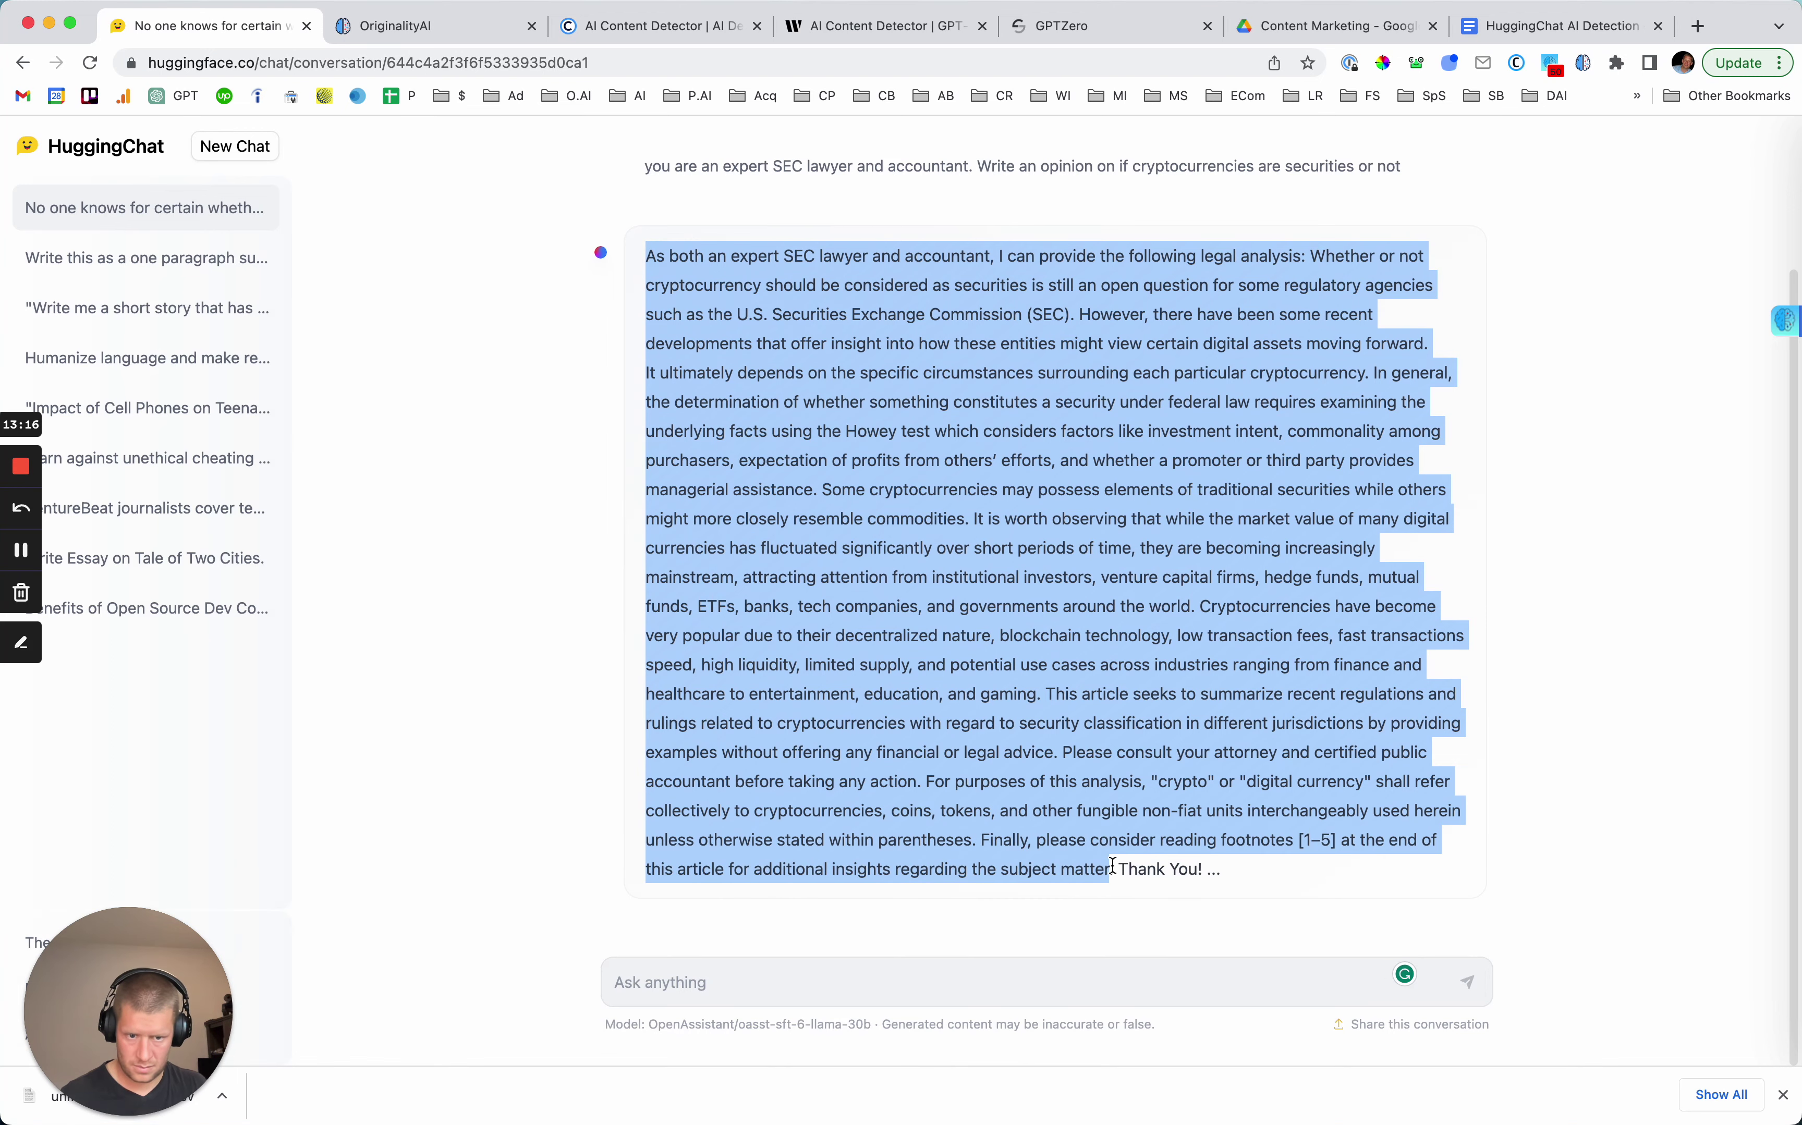
{"action": "left_click", "coordinate": [402, 26]}
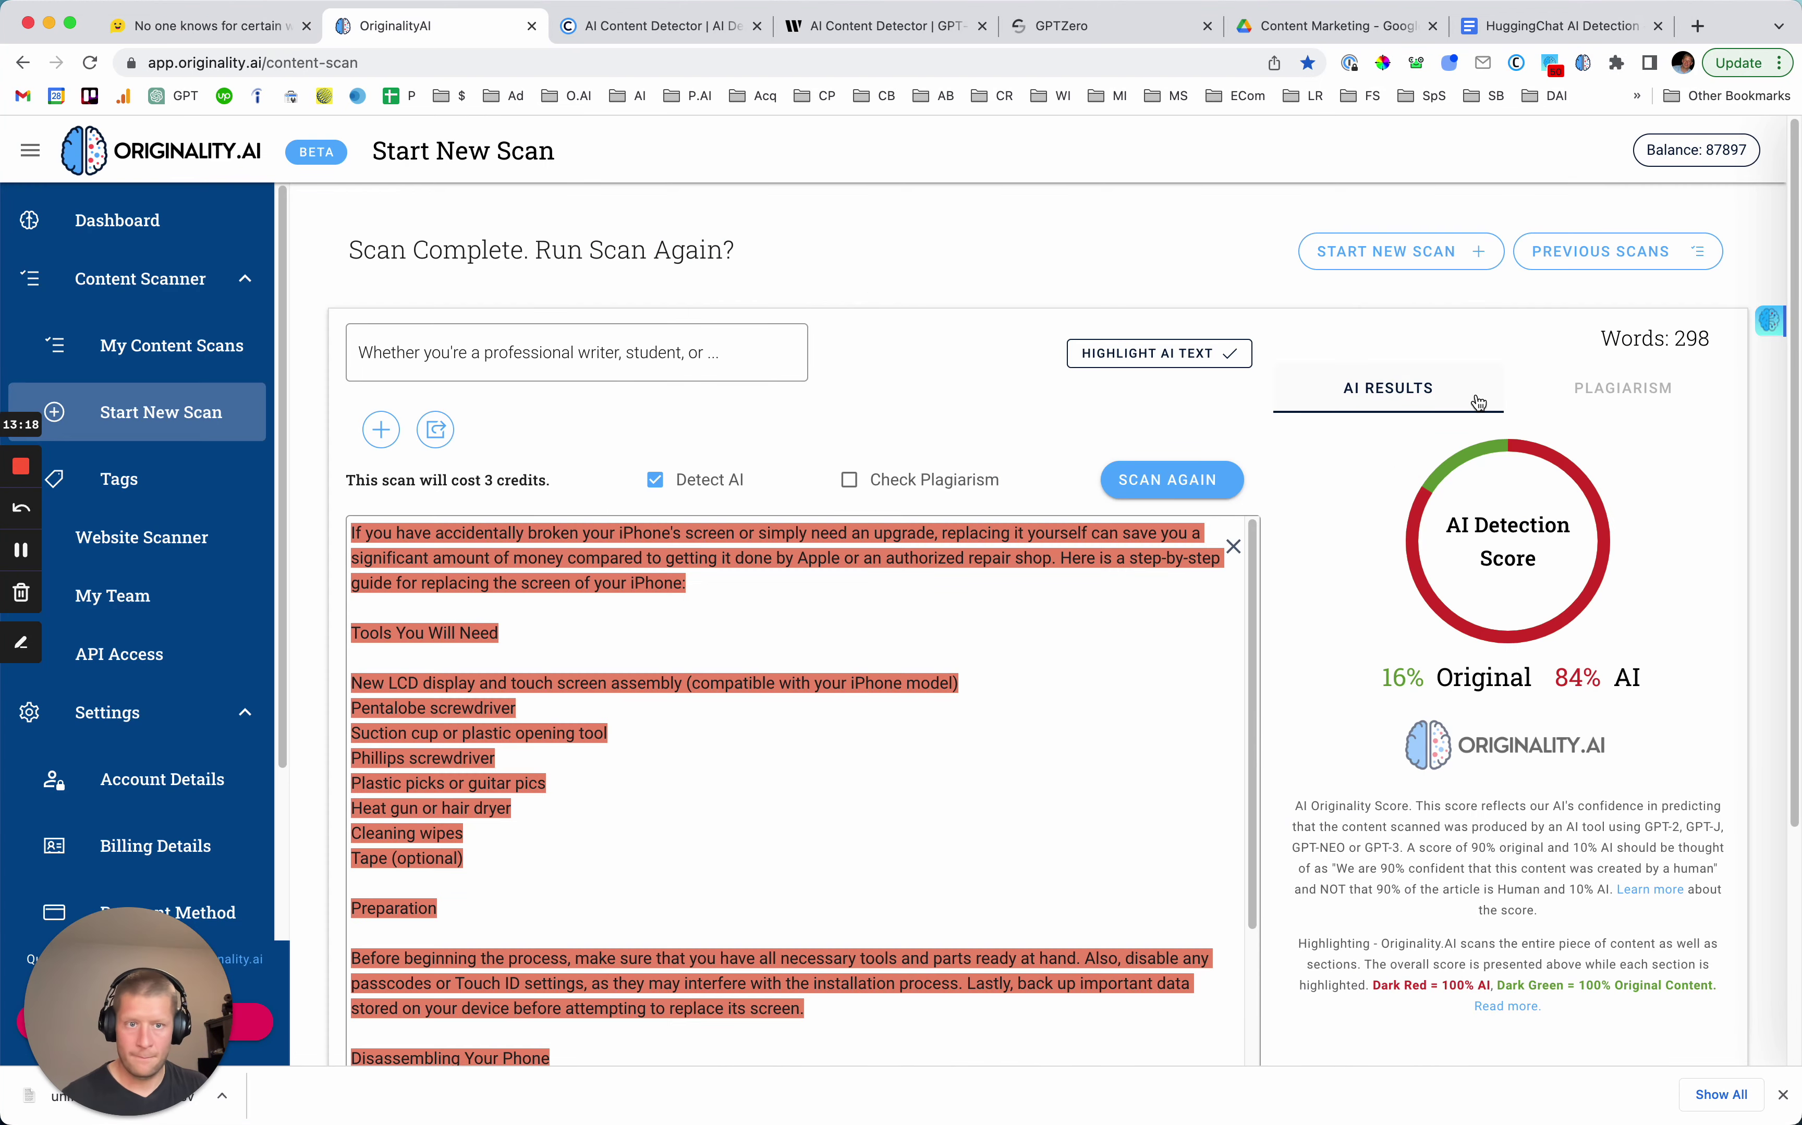
{"action": "left_click", "coordinate": [1391, 251]}
{"action": "left_click", "coordinate": [688, 545]}
{"action": "key", "text": "super+v"}
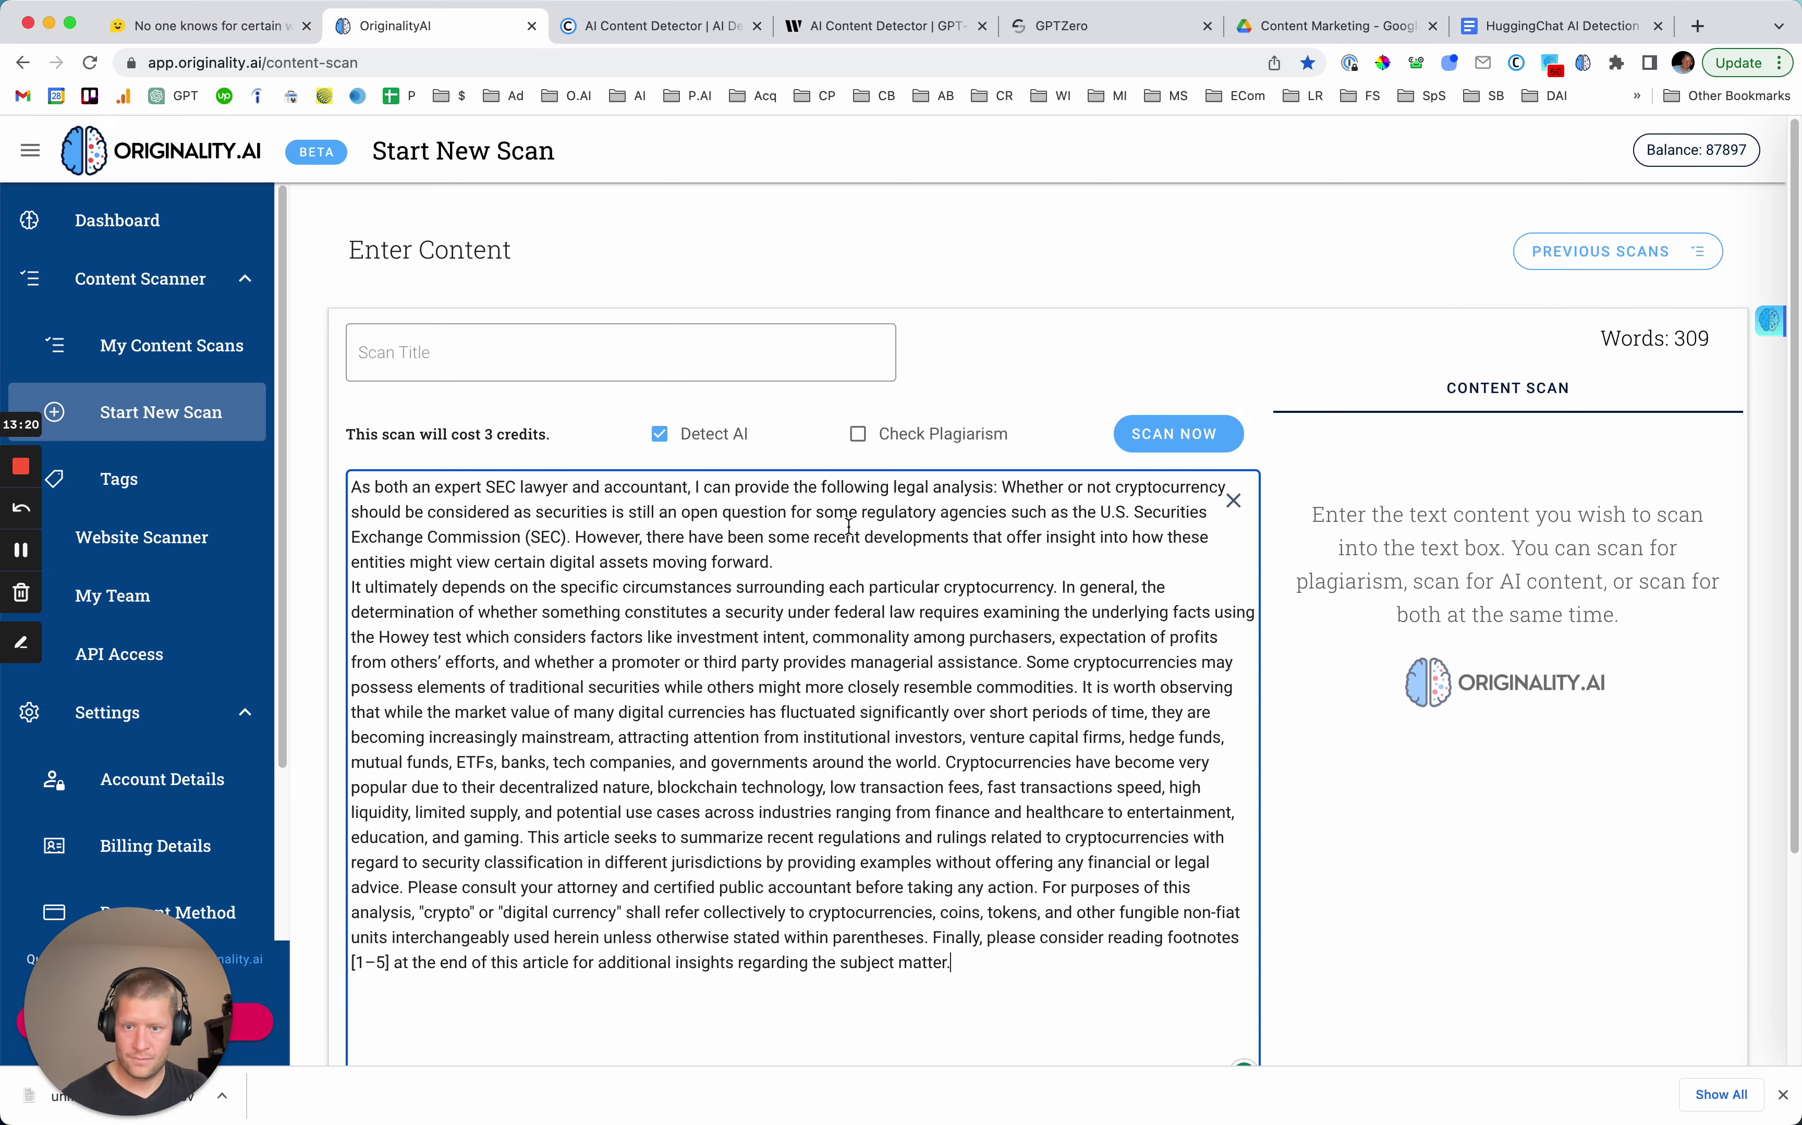
{"action": "left_click", "coordinate": [1178, 433]}
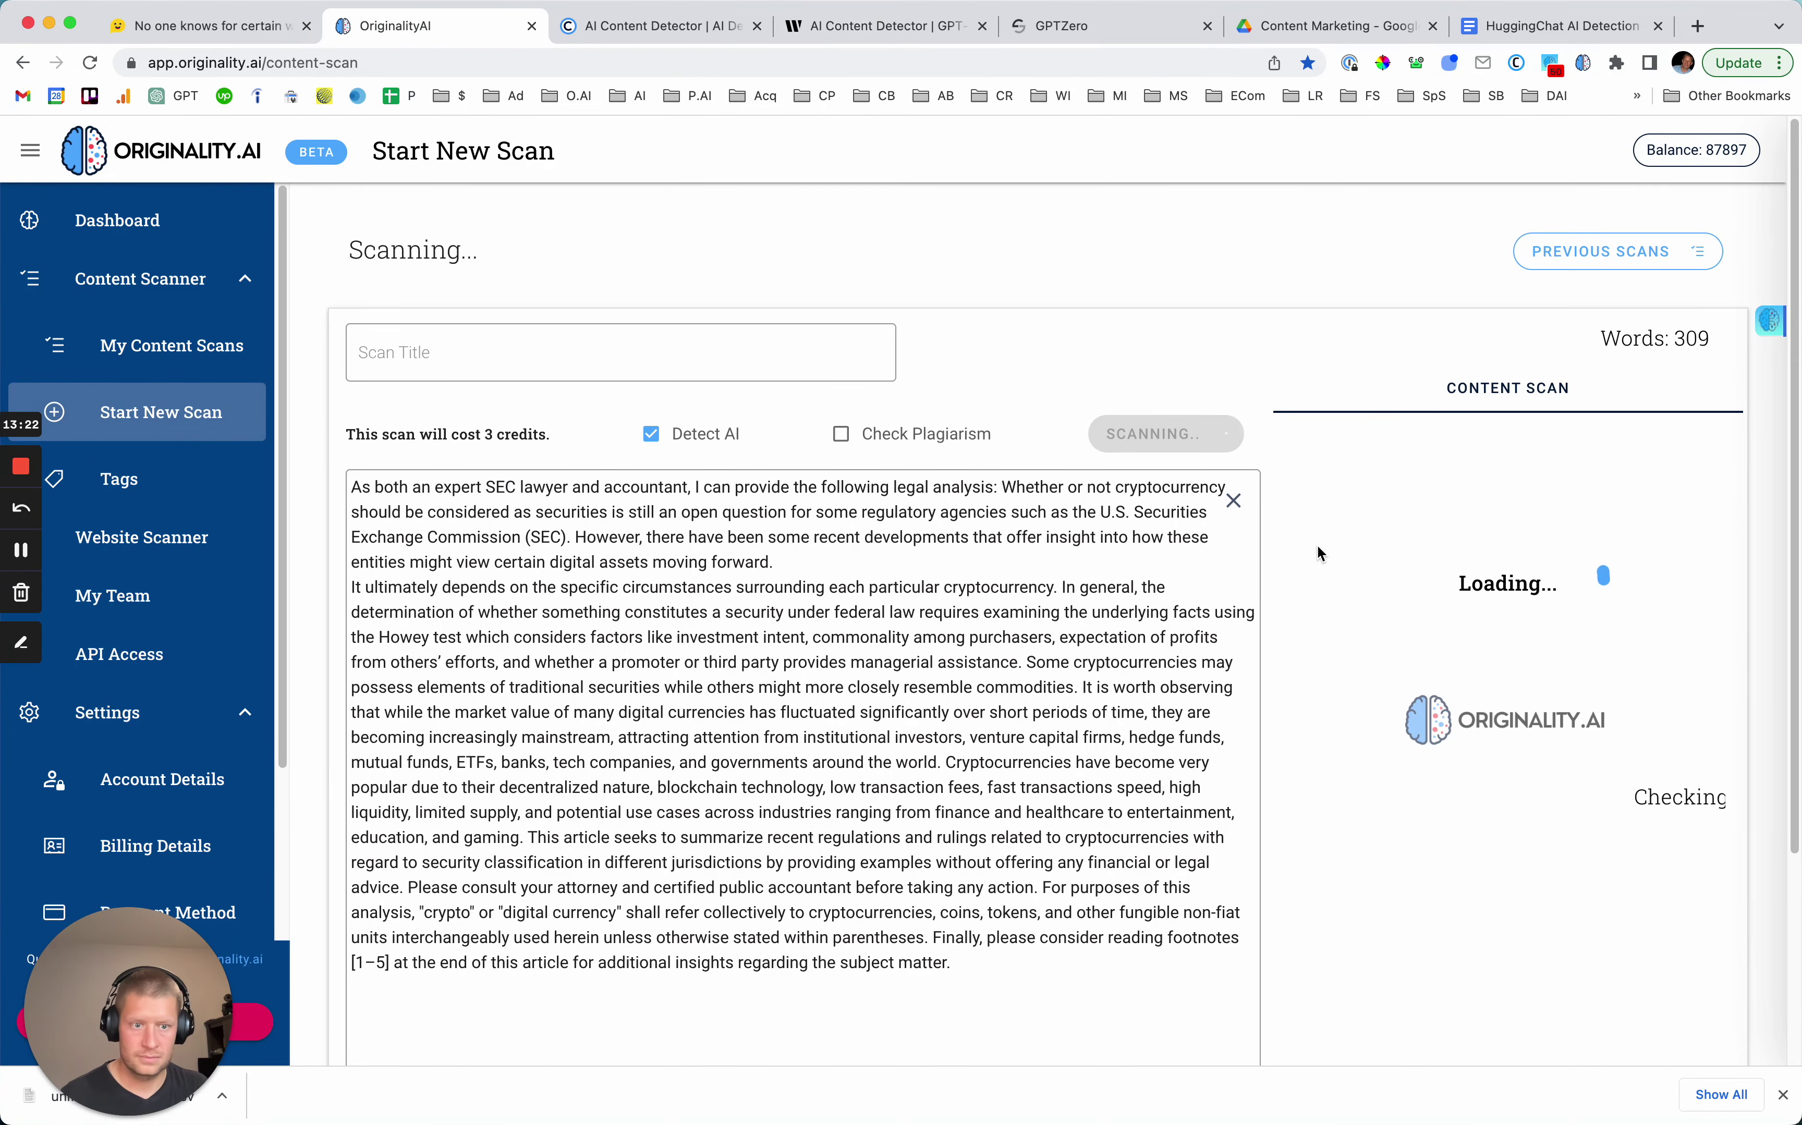
Enter 90% under Originality.AI in the document's ninth AI row, and check the copied cryptocurrency opinion in Copyleaks.
{"action": "left_click", "coordinate": [1563, 25]}
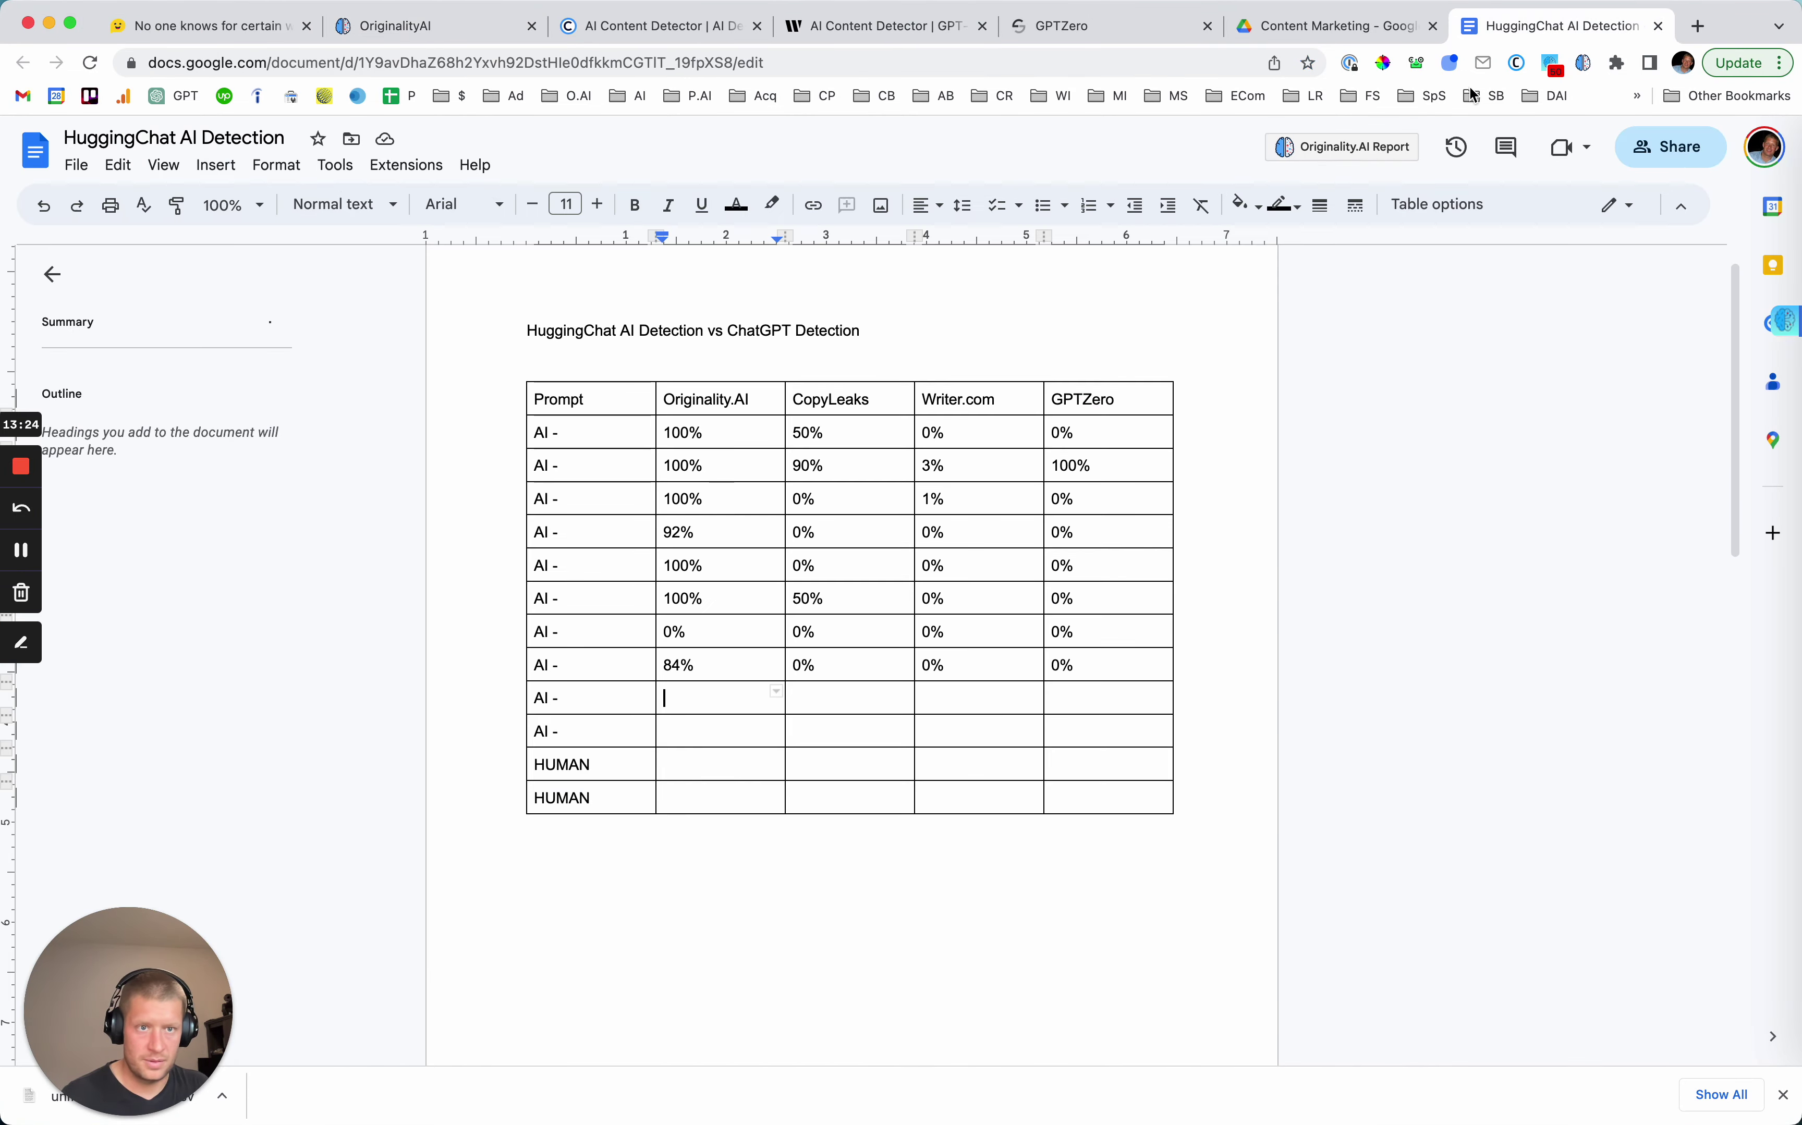
{"action": "type", "text": "90"}
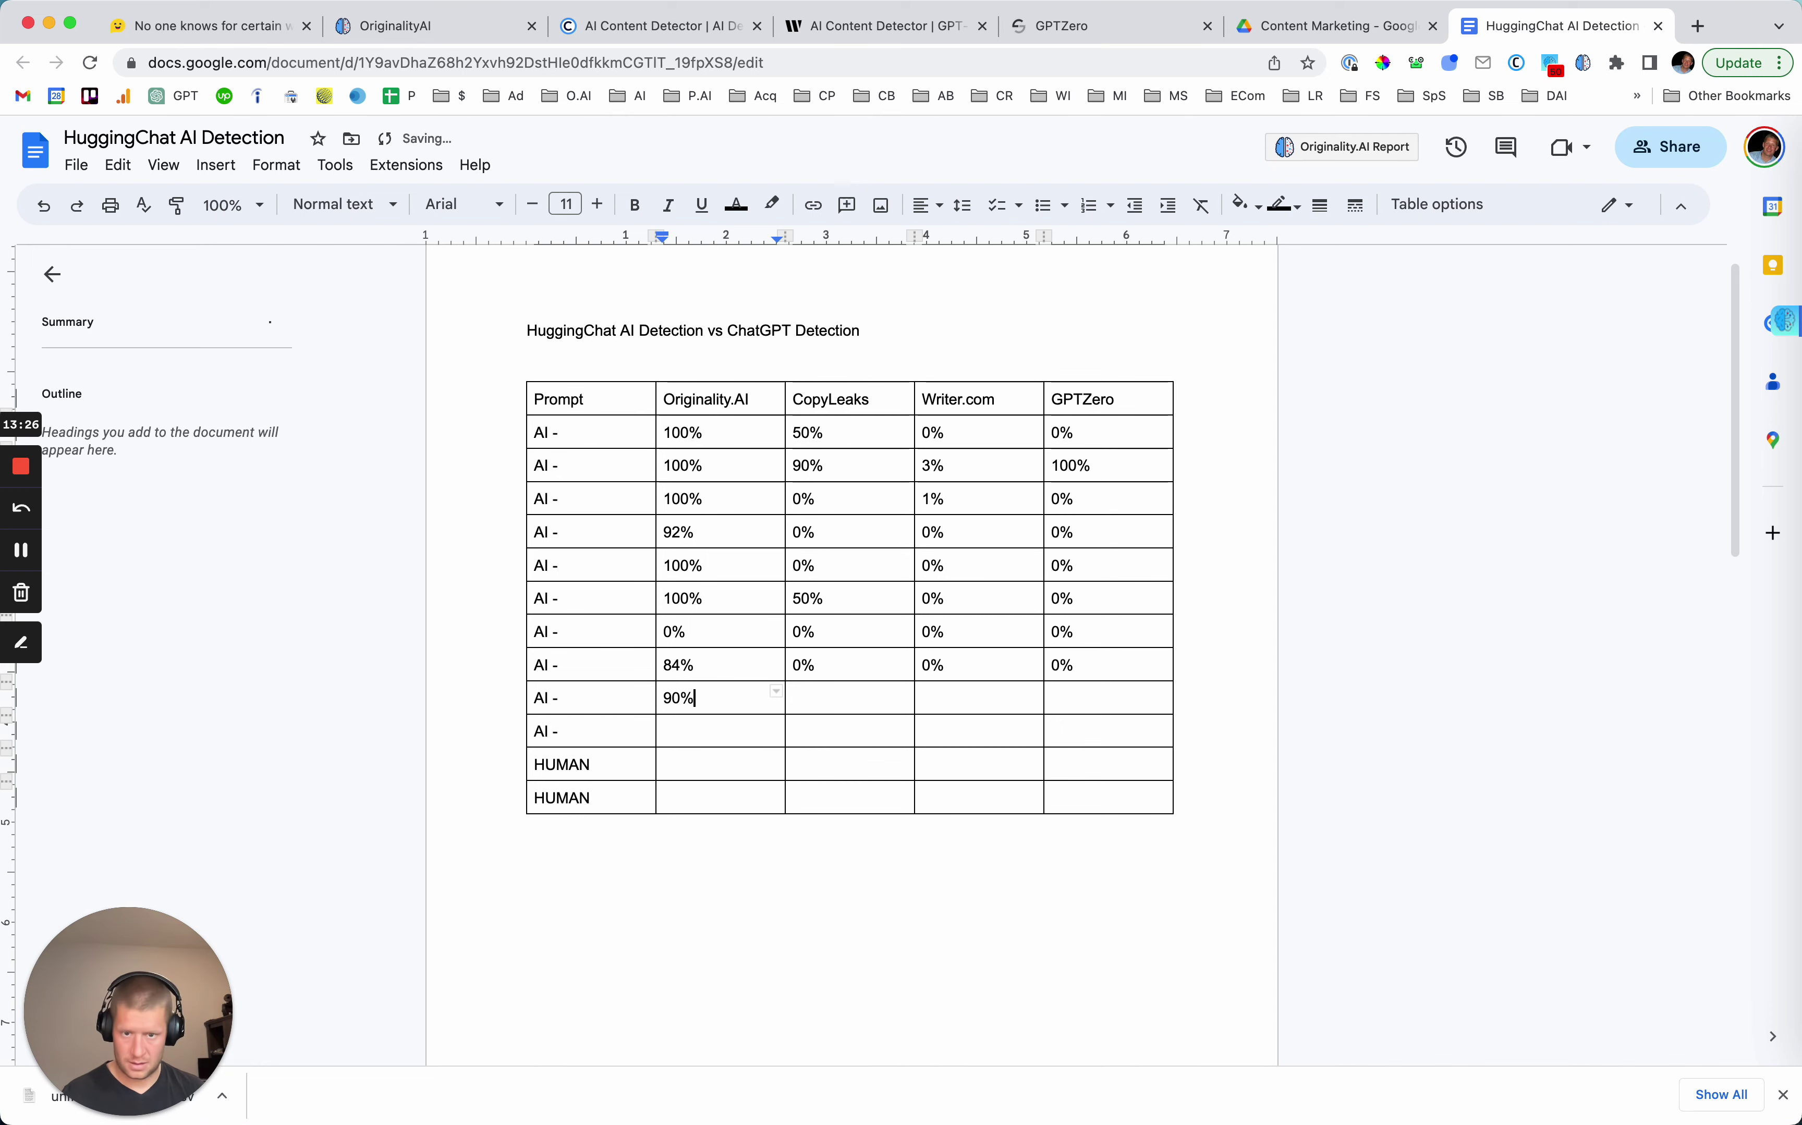
{"action": "left_click", "coordinate": [647, 25]}
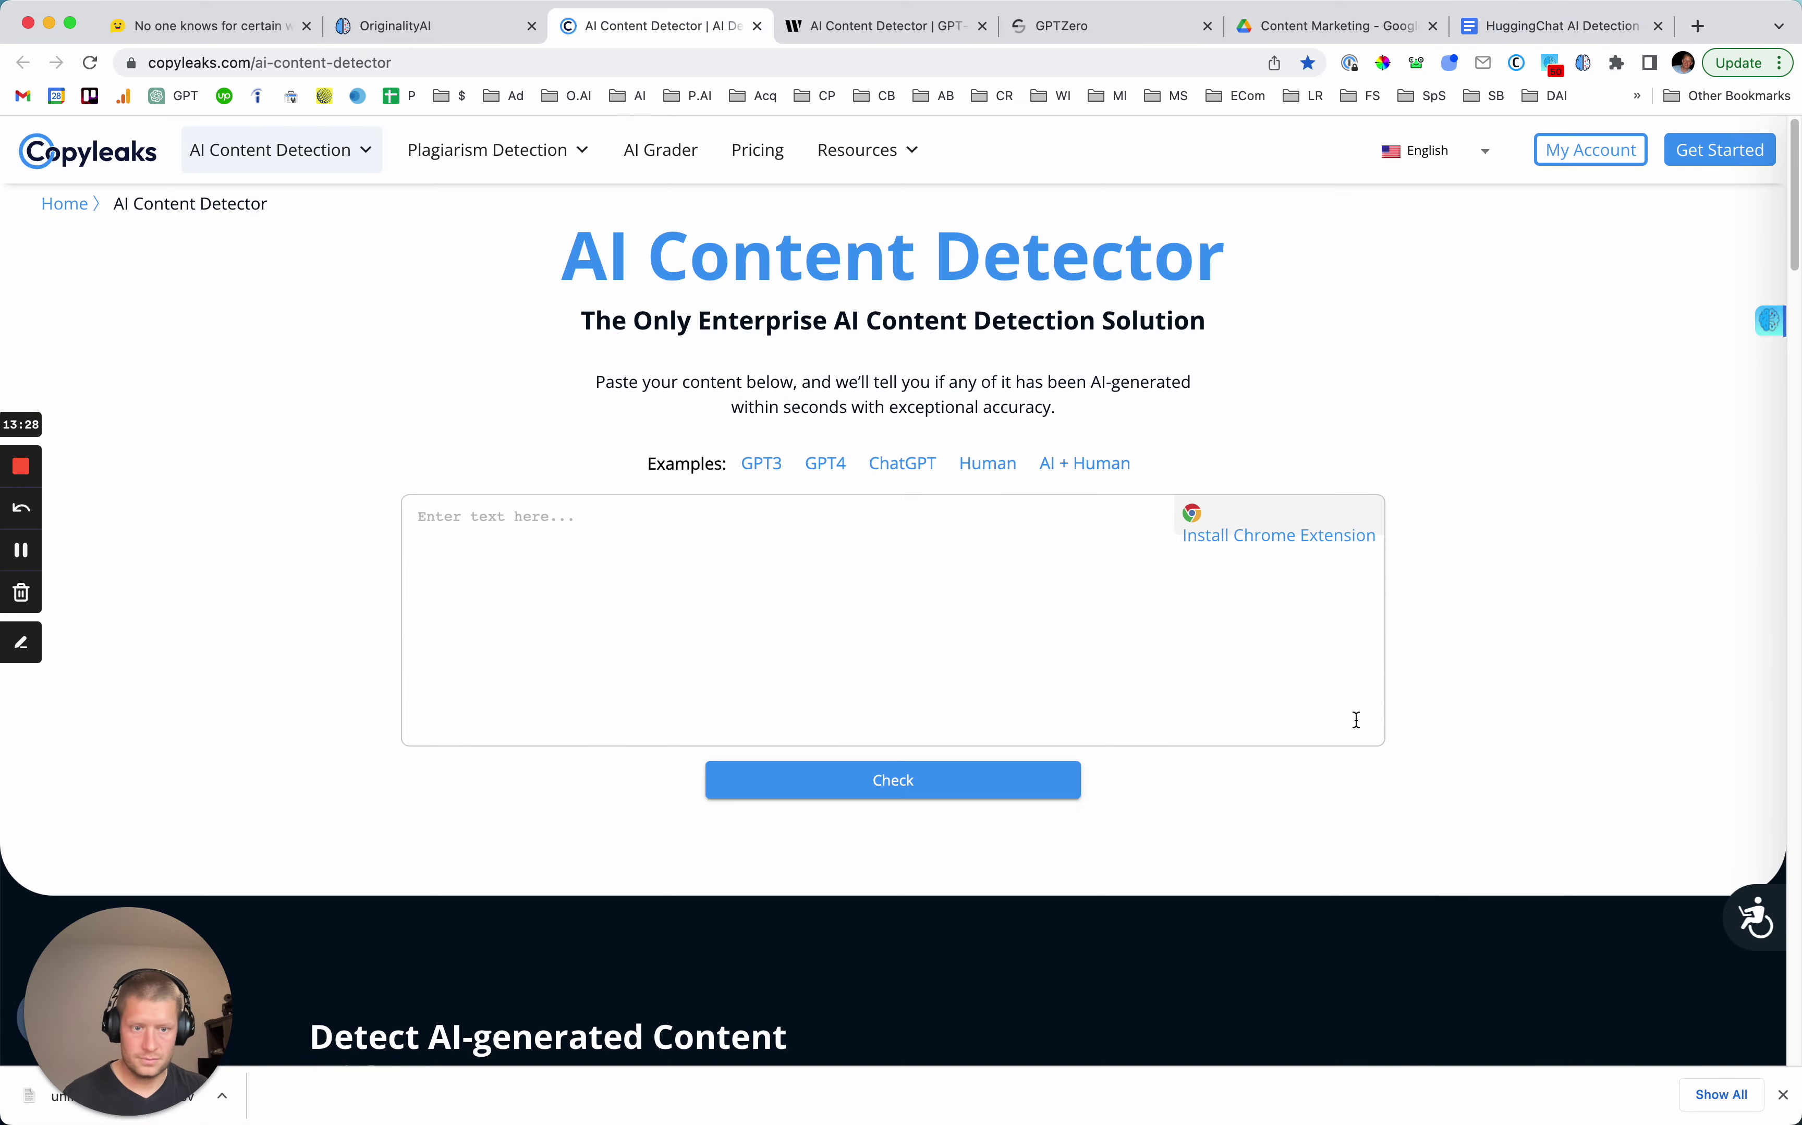
{"action": "left_click", "coordinate": [624, 615]}
{"action": "key", "text": "super+v"}
{"action": "left_click", "coordinate": [849, 793]}
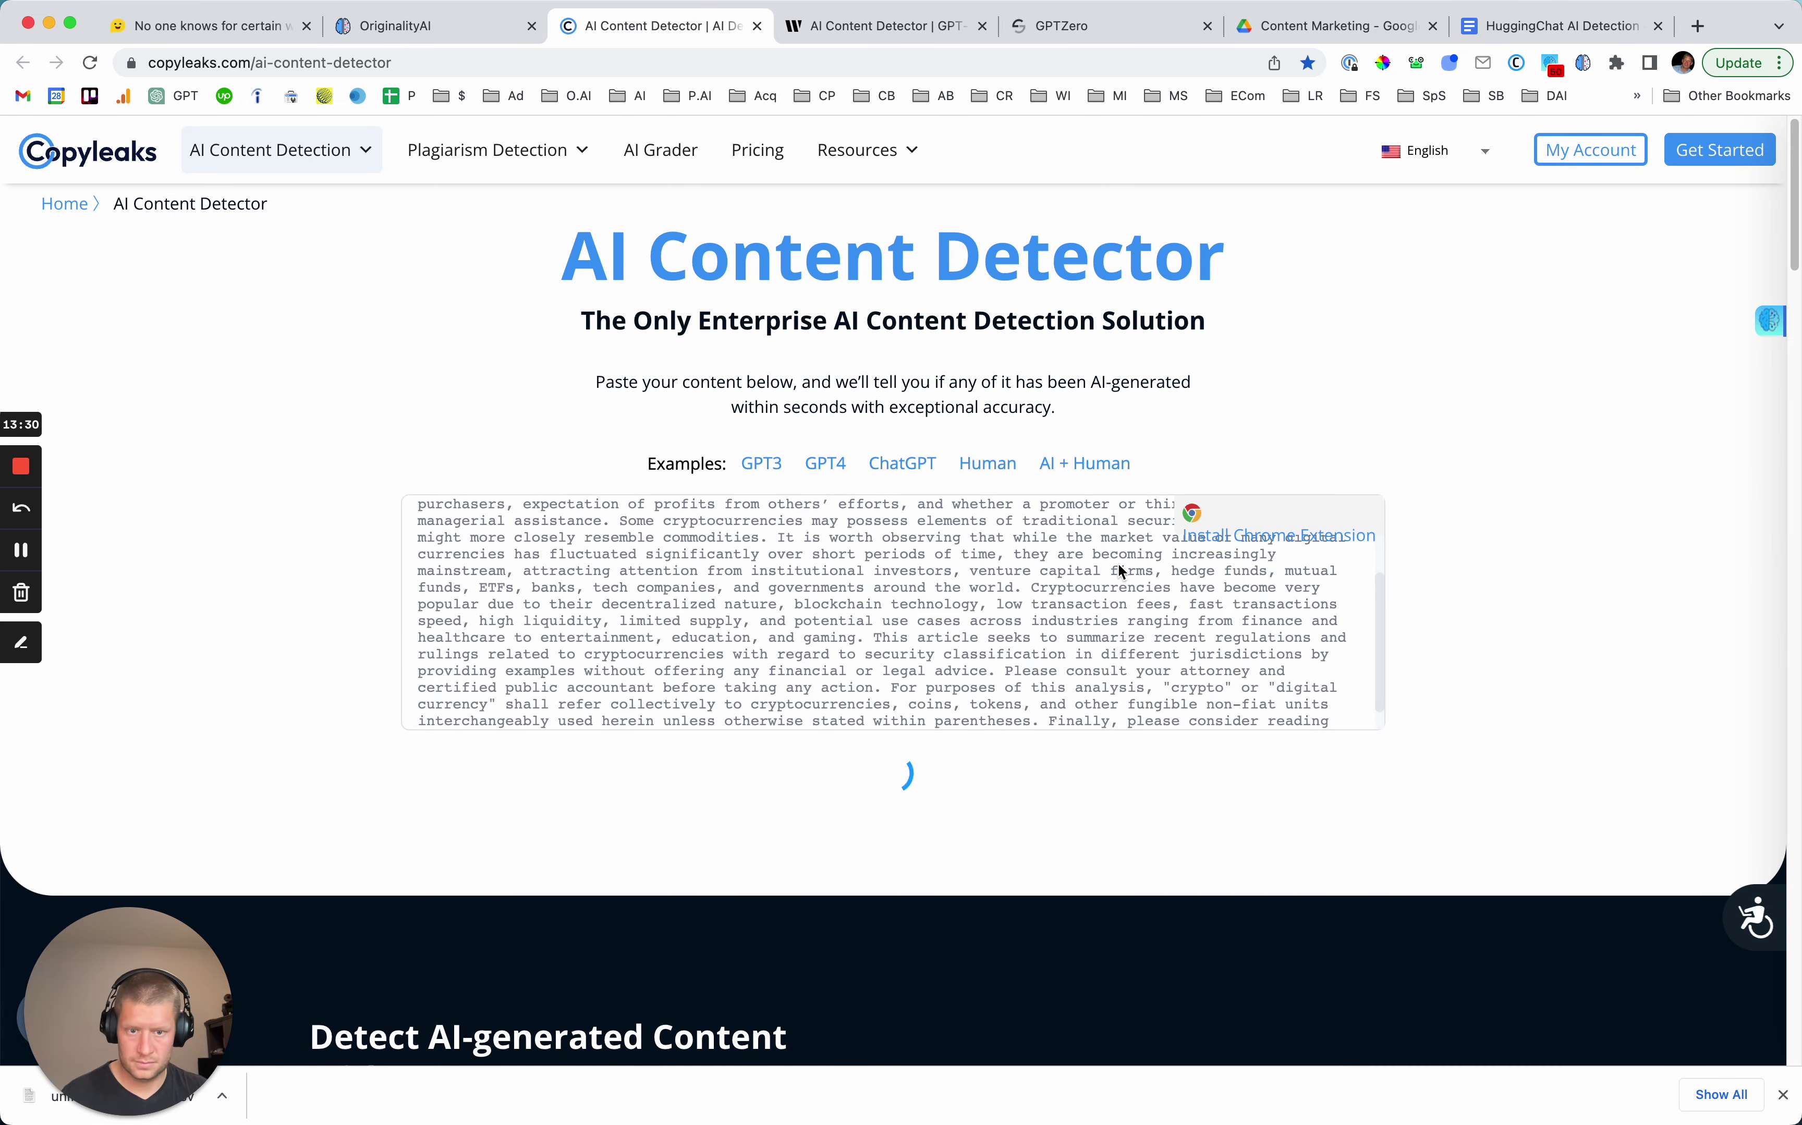
In the HuggingChat AI Detection document, enter 0% under CopyLeaks in the ninth AI row.
{"action": "left_click", "coordinate": [889, 28]}
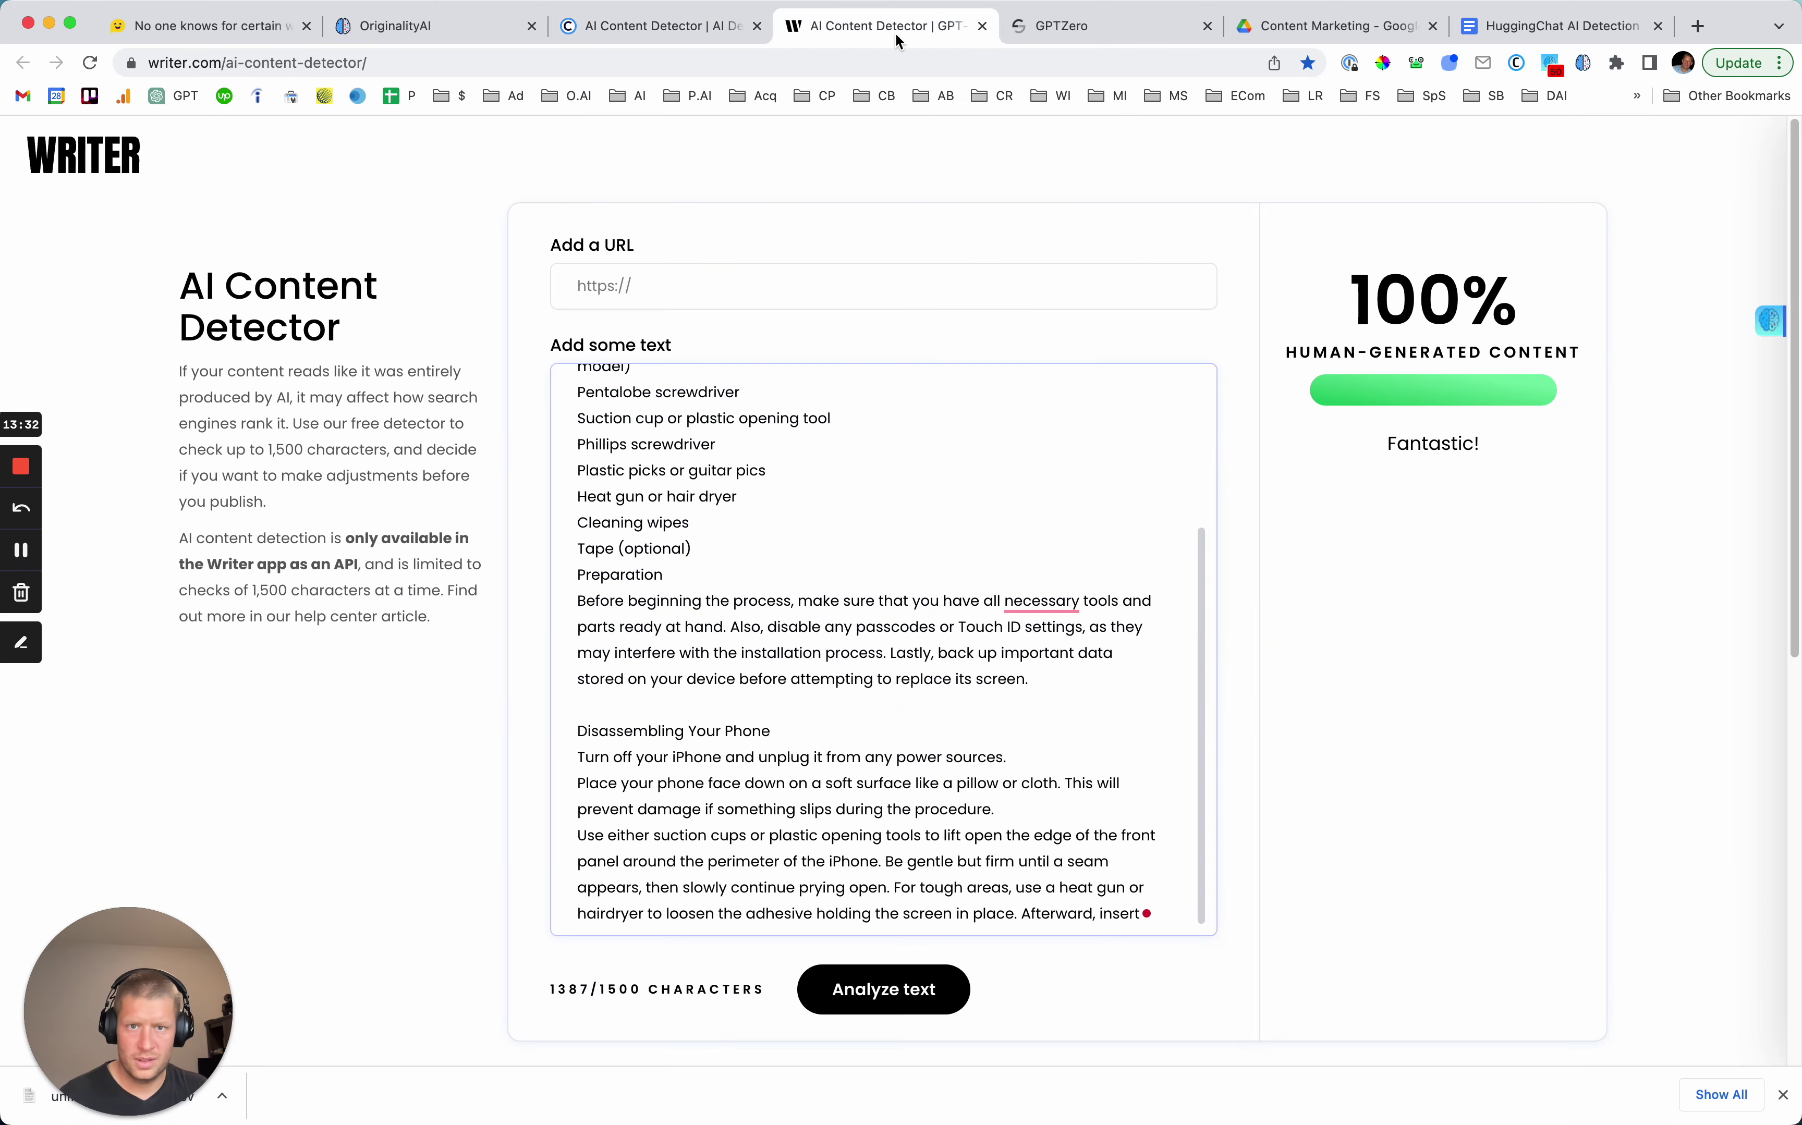
{"action": "scroll", "coordinate": [987, 809], "scroll_direction": "down", "scroll_amount": 5}
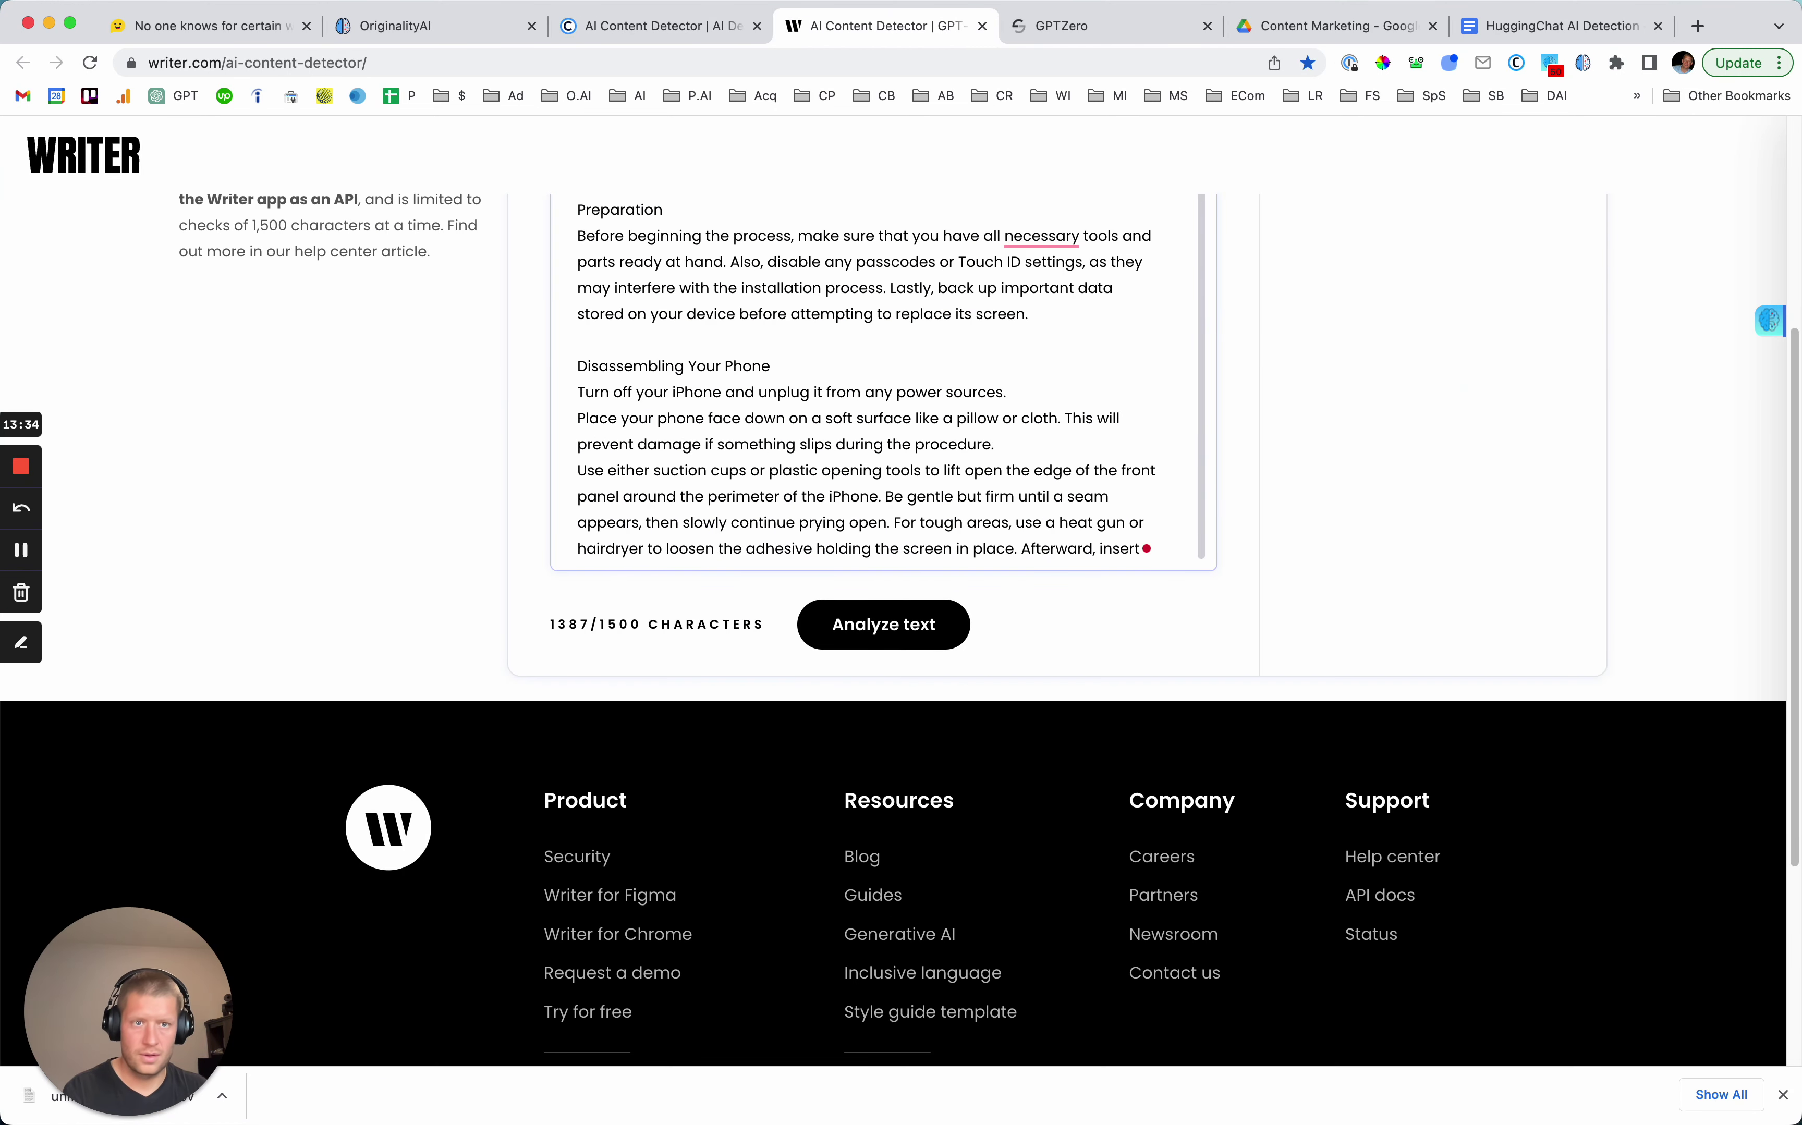
{"action": "left_click", "coordinate": [1563, 26]}
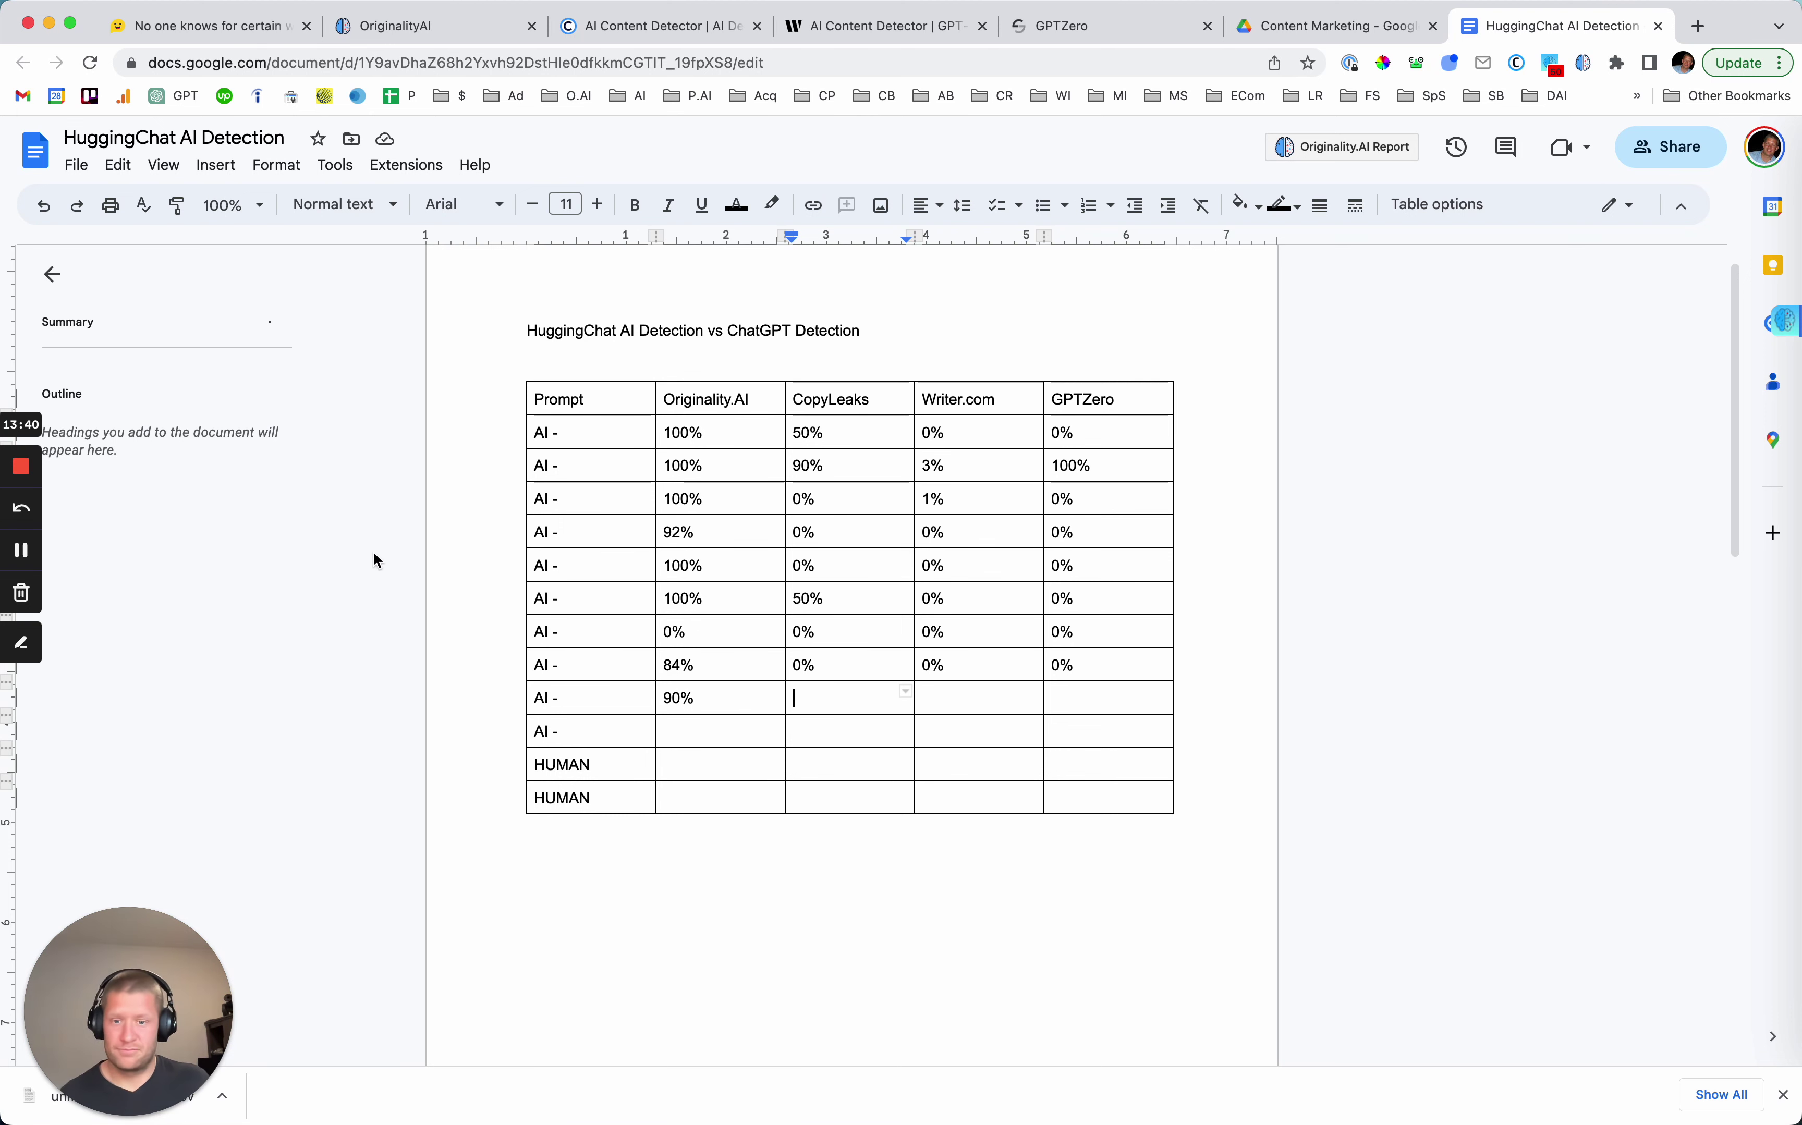
{"action": "type", "text": "0"}
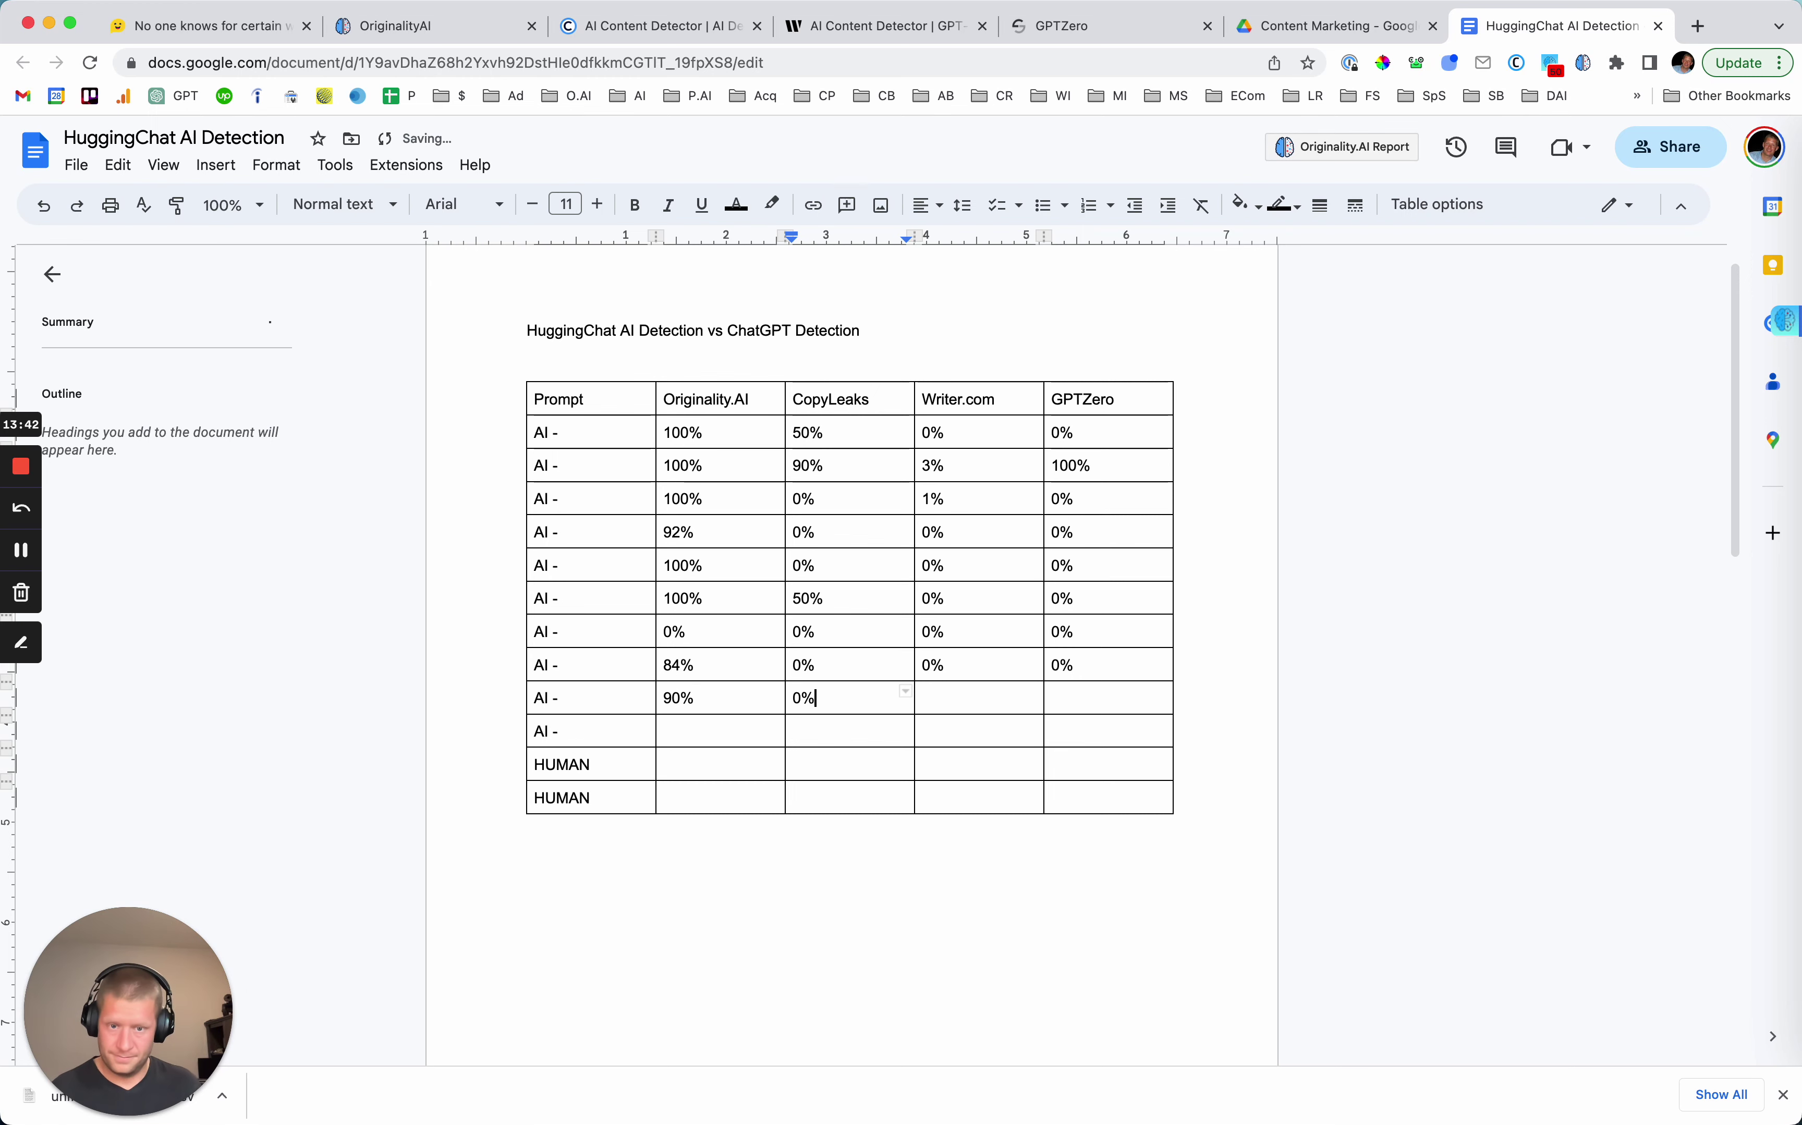
Replace the iPhone guide in Writer's detector with the cryptocurrency opinion, cut its ending to fit the 1,500-character limit, and analyze it.
{"action": "left_click", "coordinate": [800, 32]}
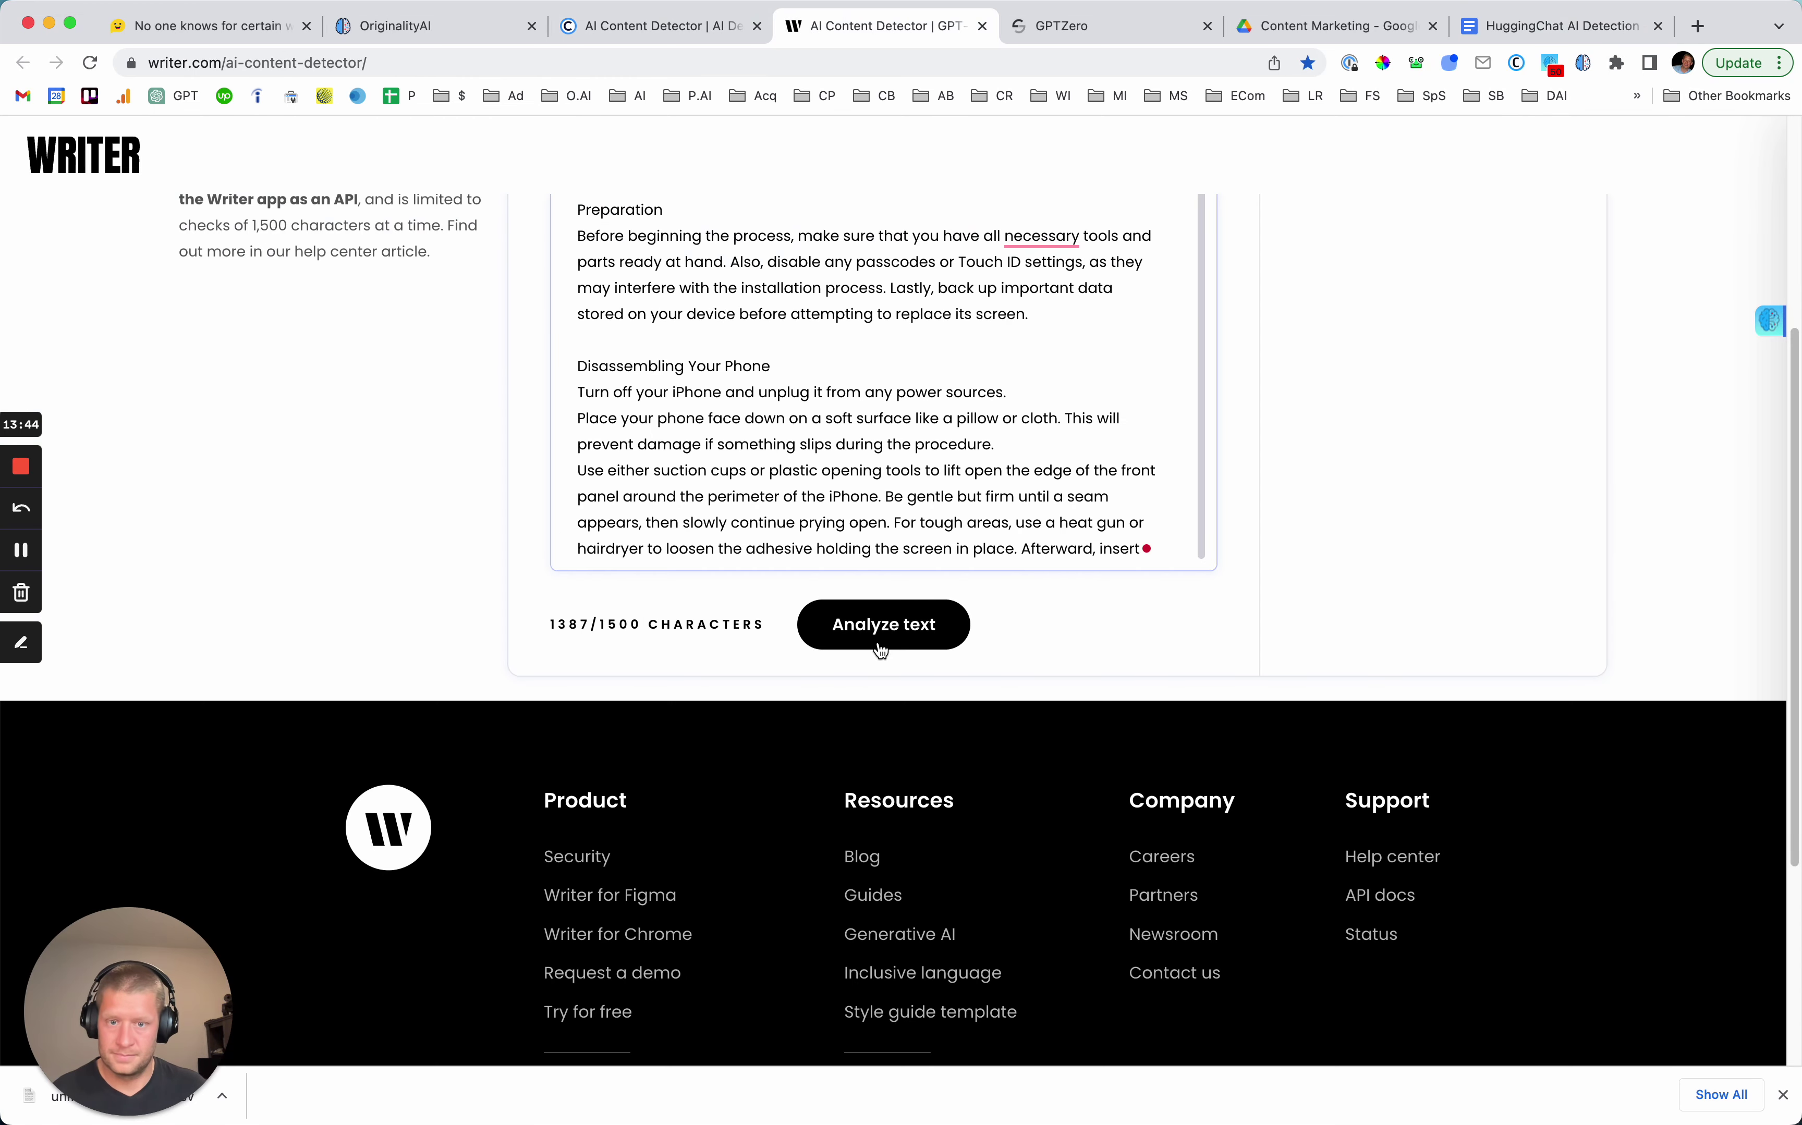
{"action": "left_click", "coordinate": [1086, 527]}
{"action": "key", "text": "super+shift+Up"}
{"action": "key", "text": "BackSpace"}
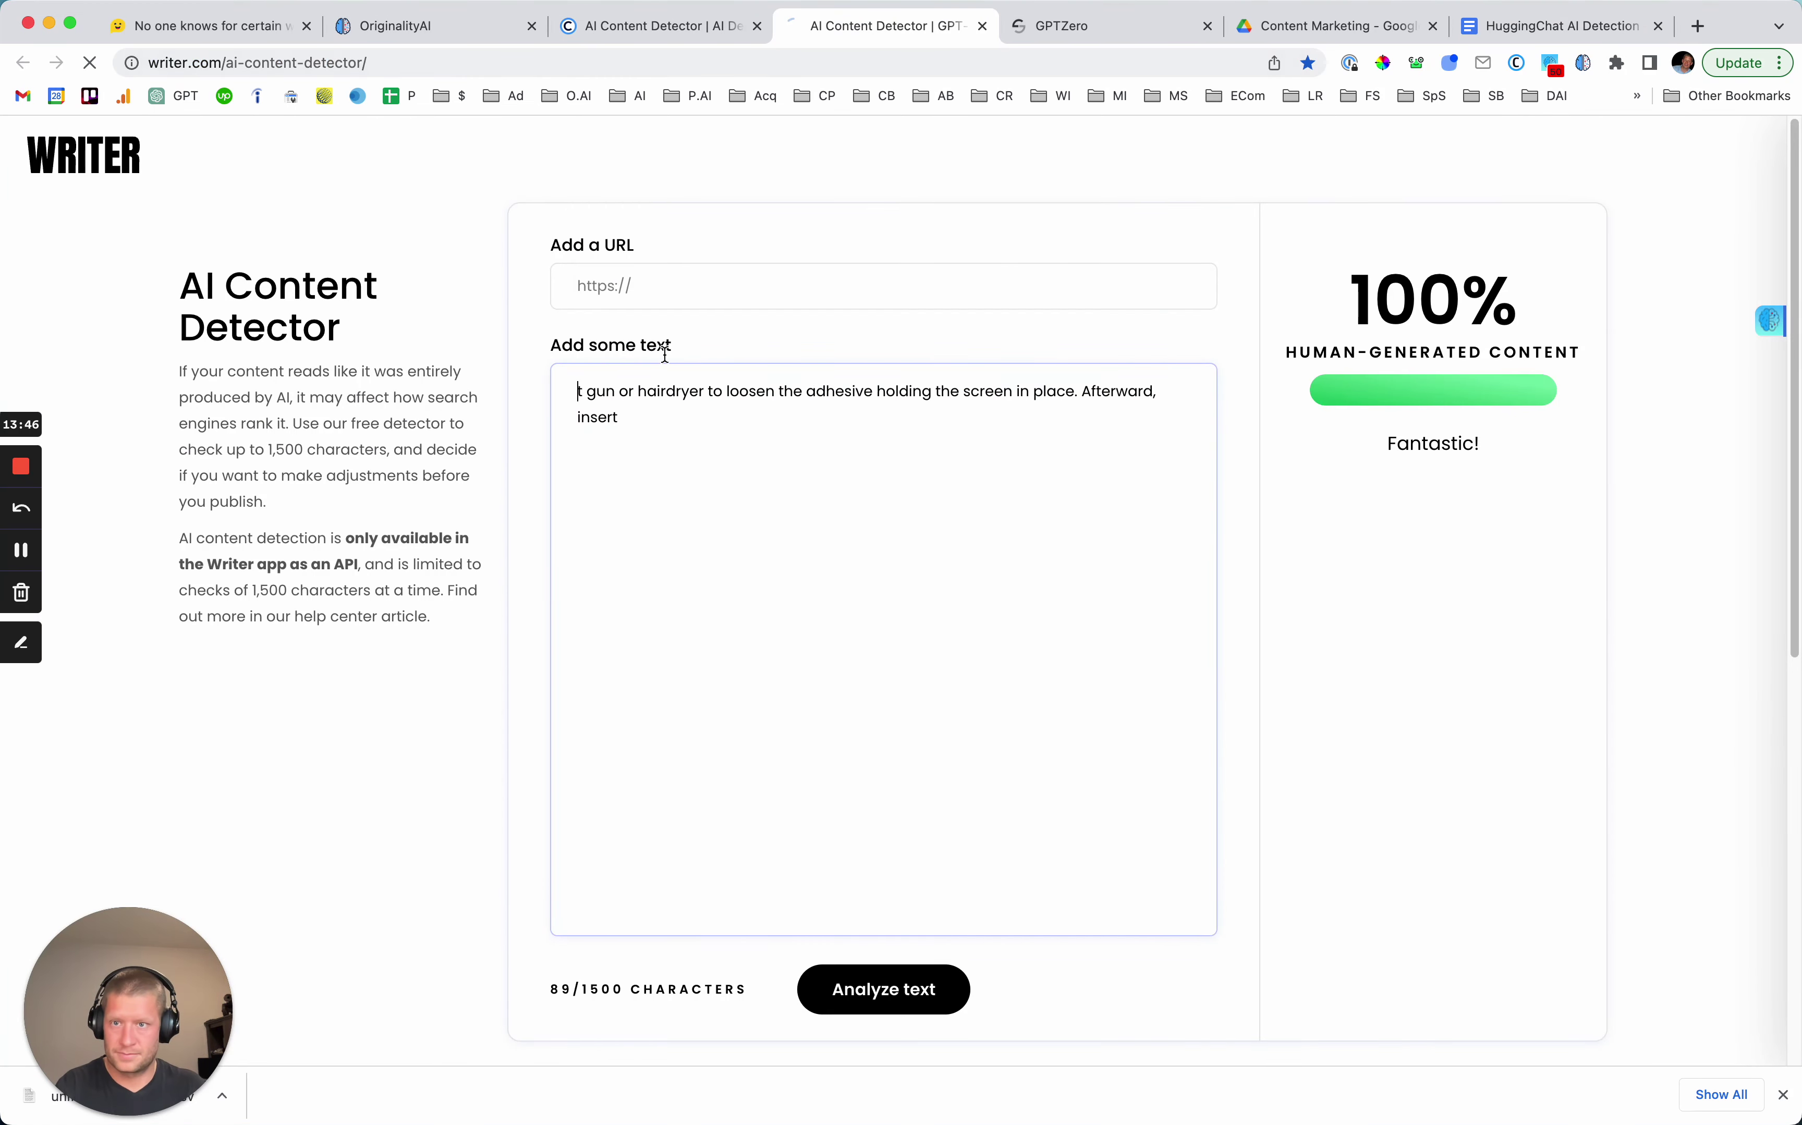
{"action": "left_click", "coordinate": [776, 584]}
{"action": "key", "text": "super+v"}
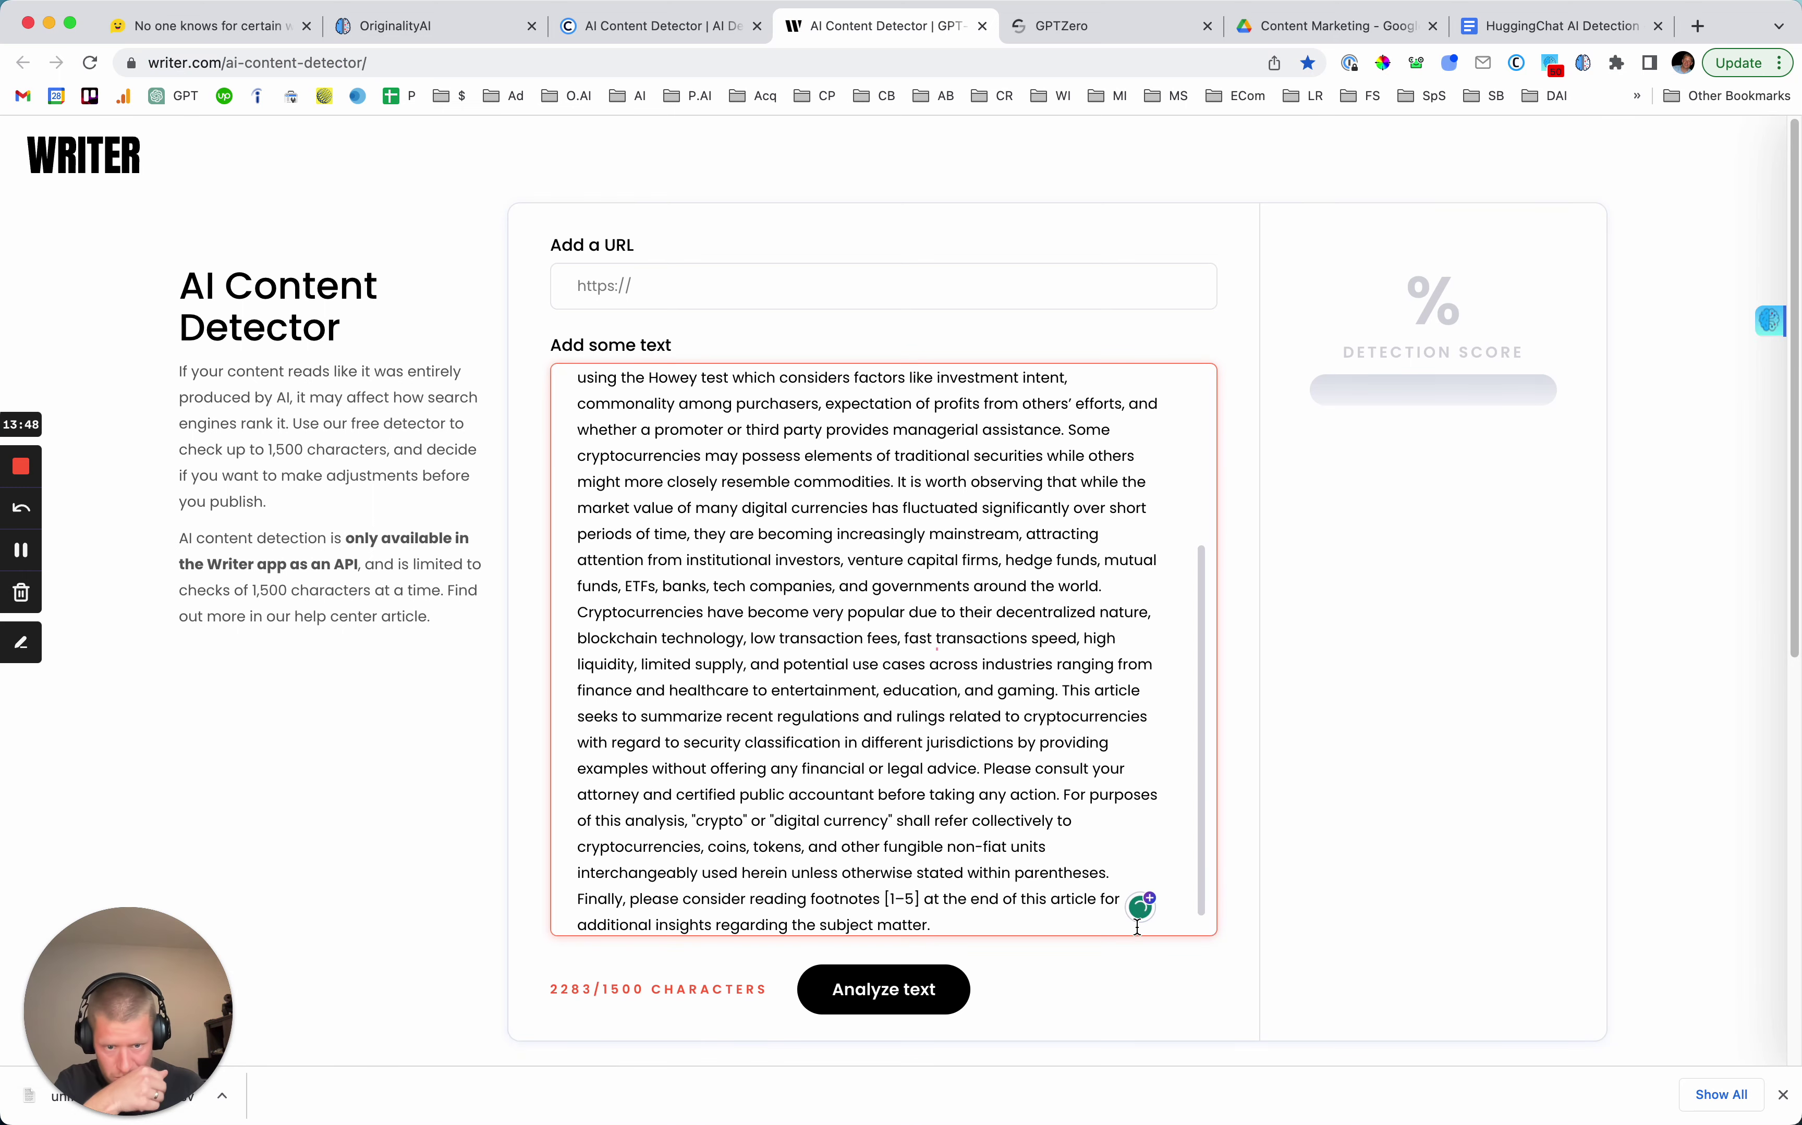
{"action": "left_click_drag", "start_coordinate": [999, 926], "coordinate": [675, 690]}
{"action": "key", "text": "BackSpace"}
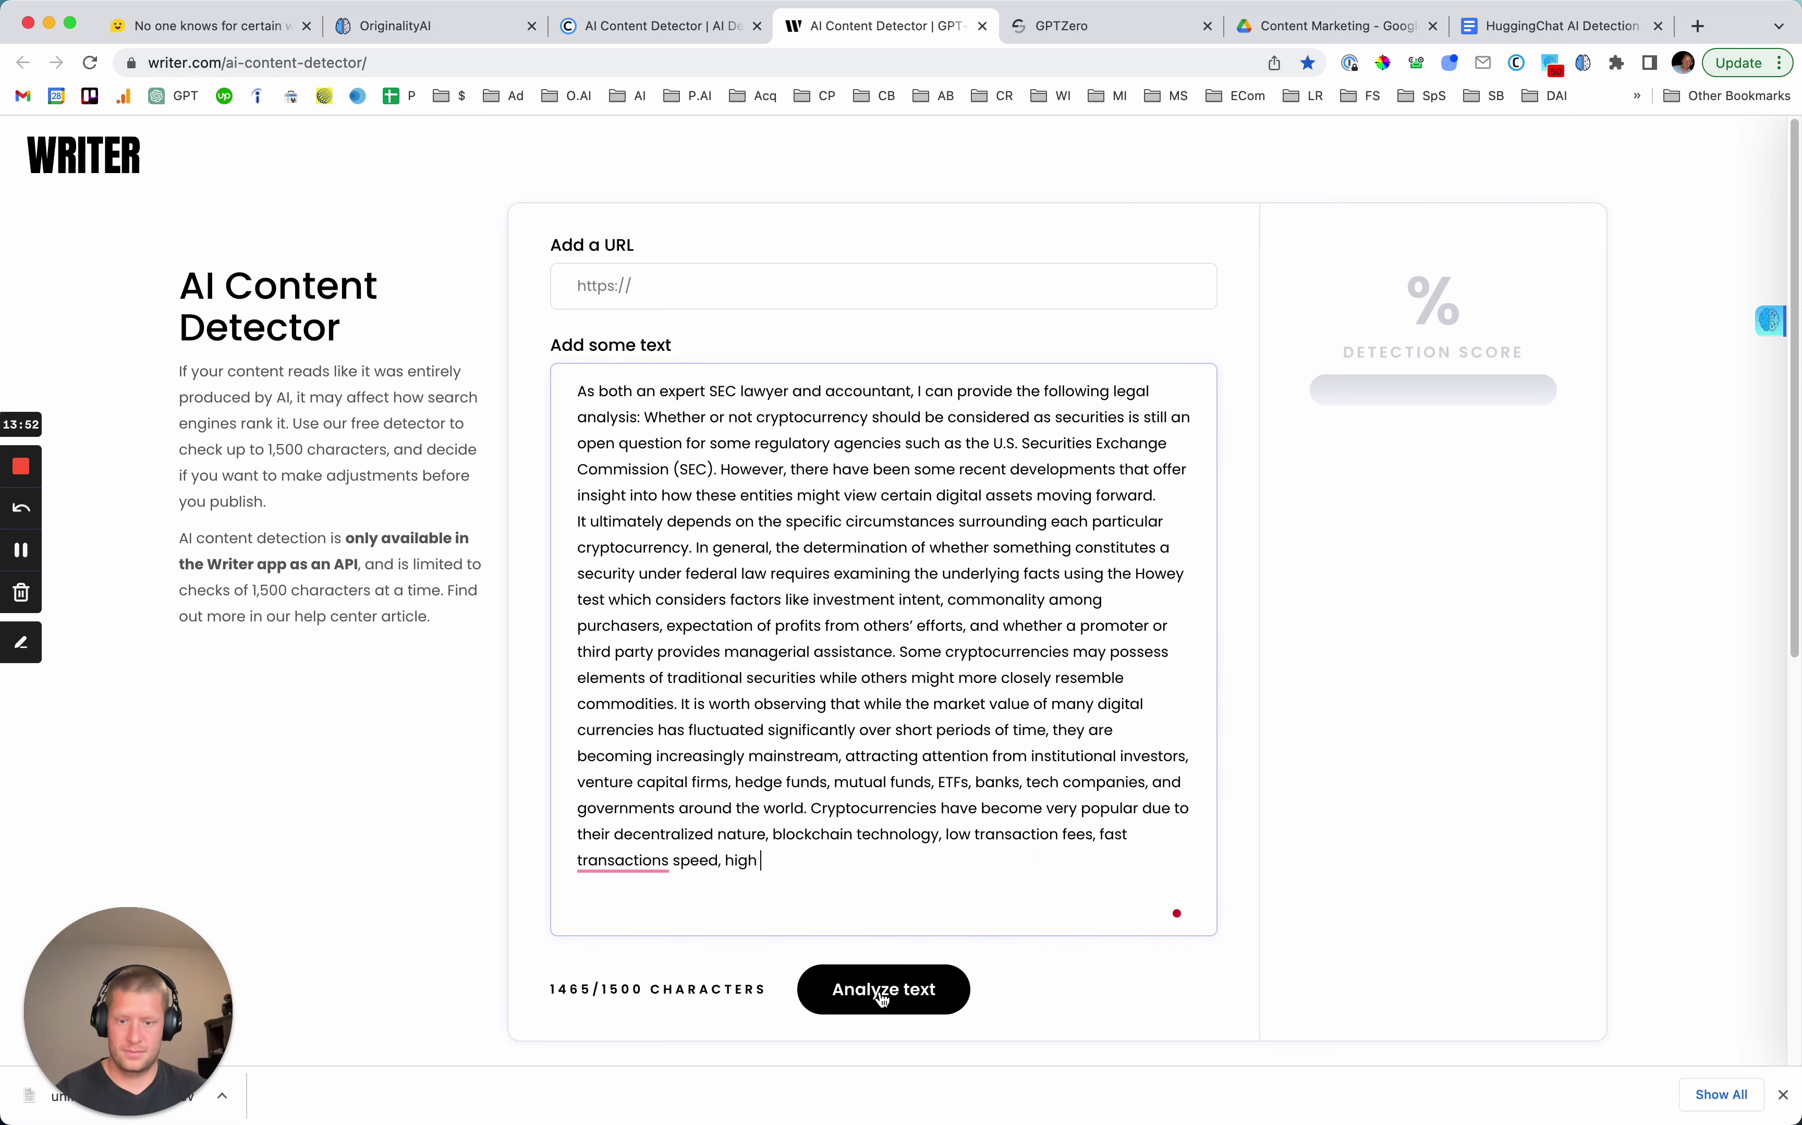
Reload GPTZero, insert the full cryptocurrency opinion, and get its results.
{"action": "left_click", "coordinate": [1066, 30]}
{"action": "key", "text": "super+r"}
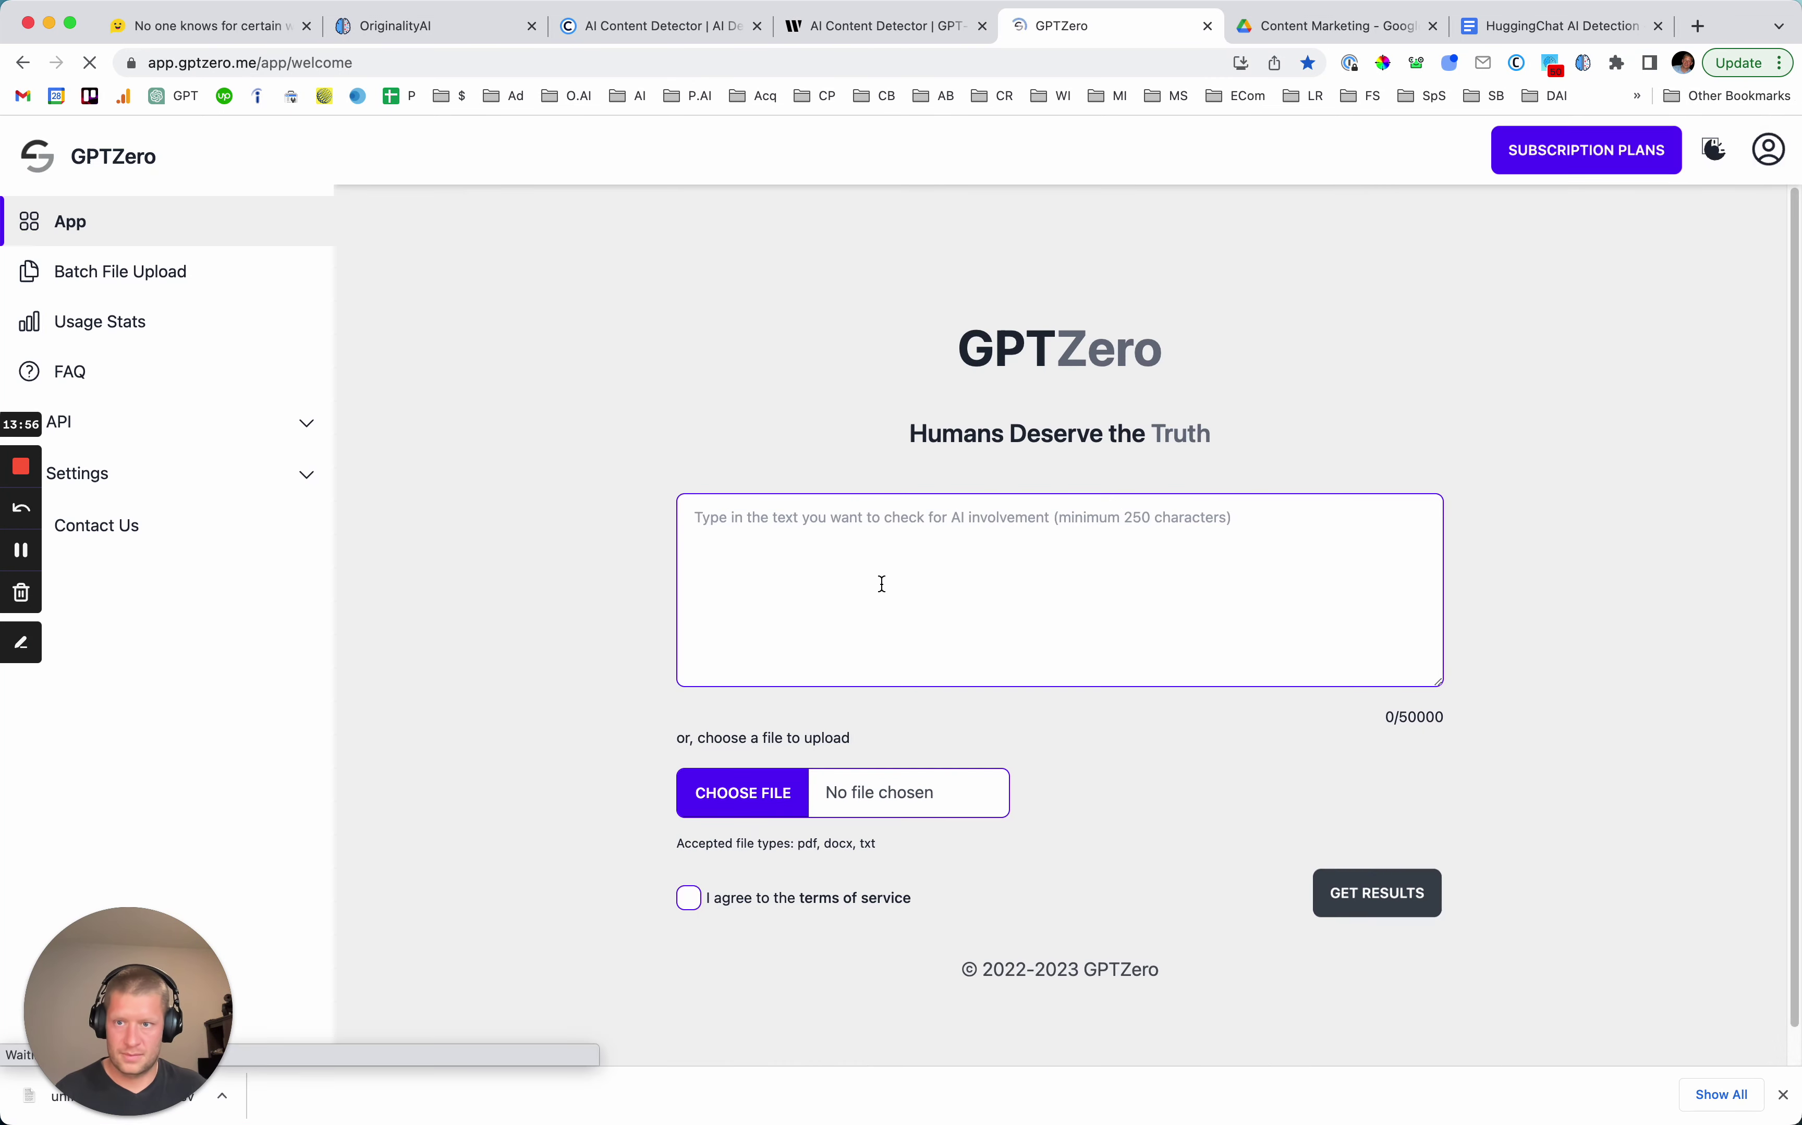
{"action": "left_click", "coordinate": [875, 594]}
{"action": "key", "text": "super+v"}
{"action": "left_click", "coordinate": [1349, 892]}
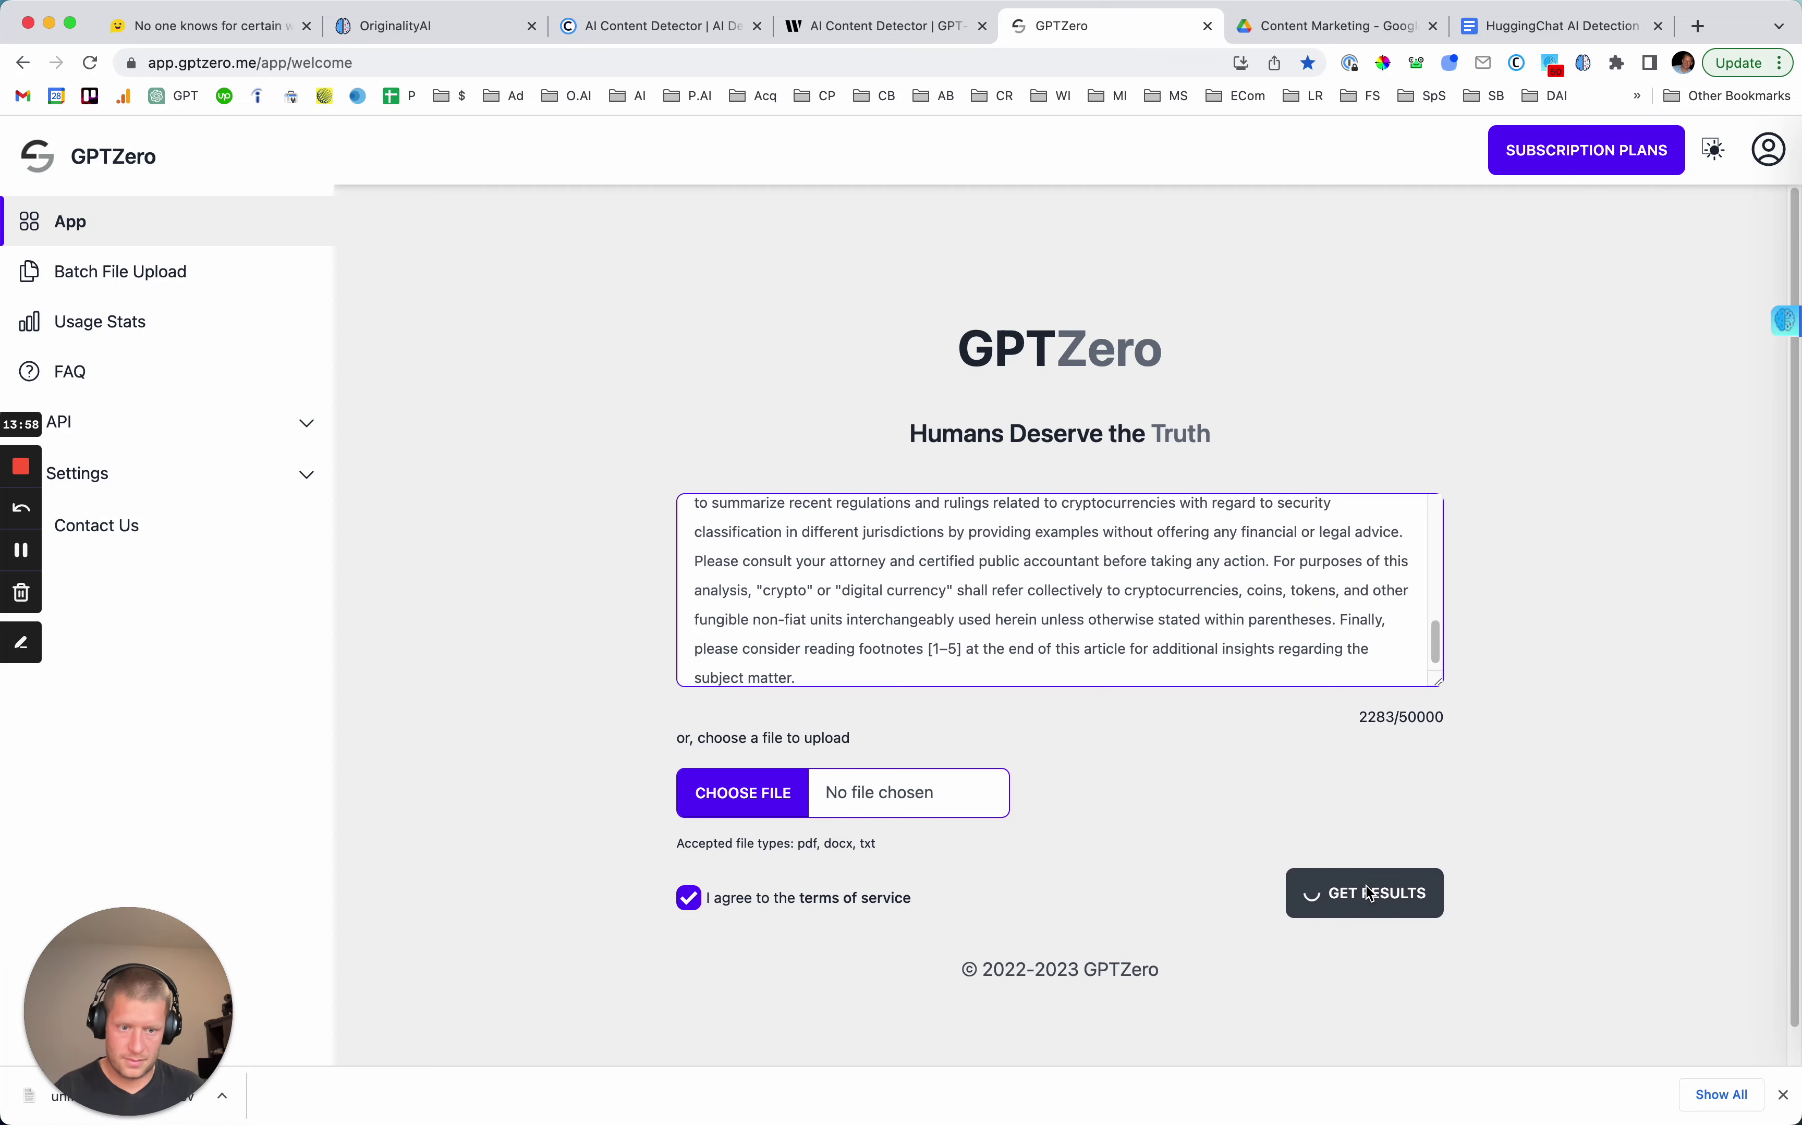
Check Writer's result for the opinion, and enter 0% under both Writer.com and GPTZero in the document's ninth AI row.
{"action": "left_click", "coordinate": [901, 33]}
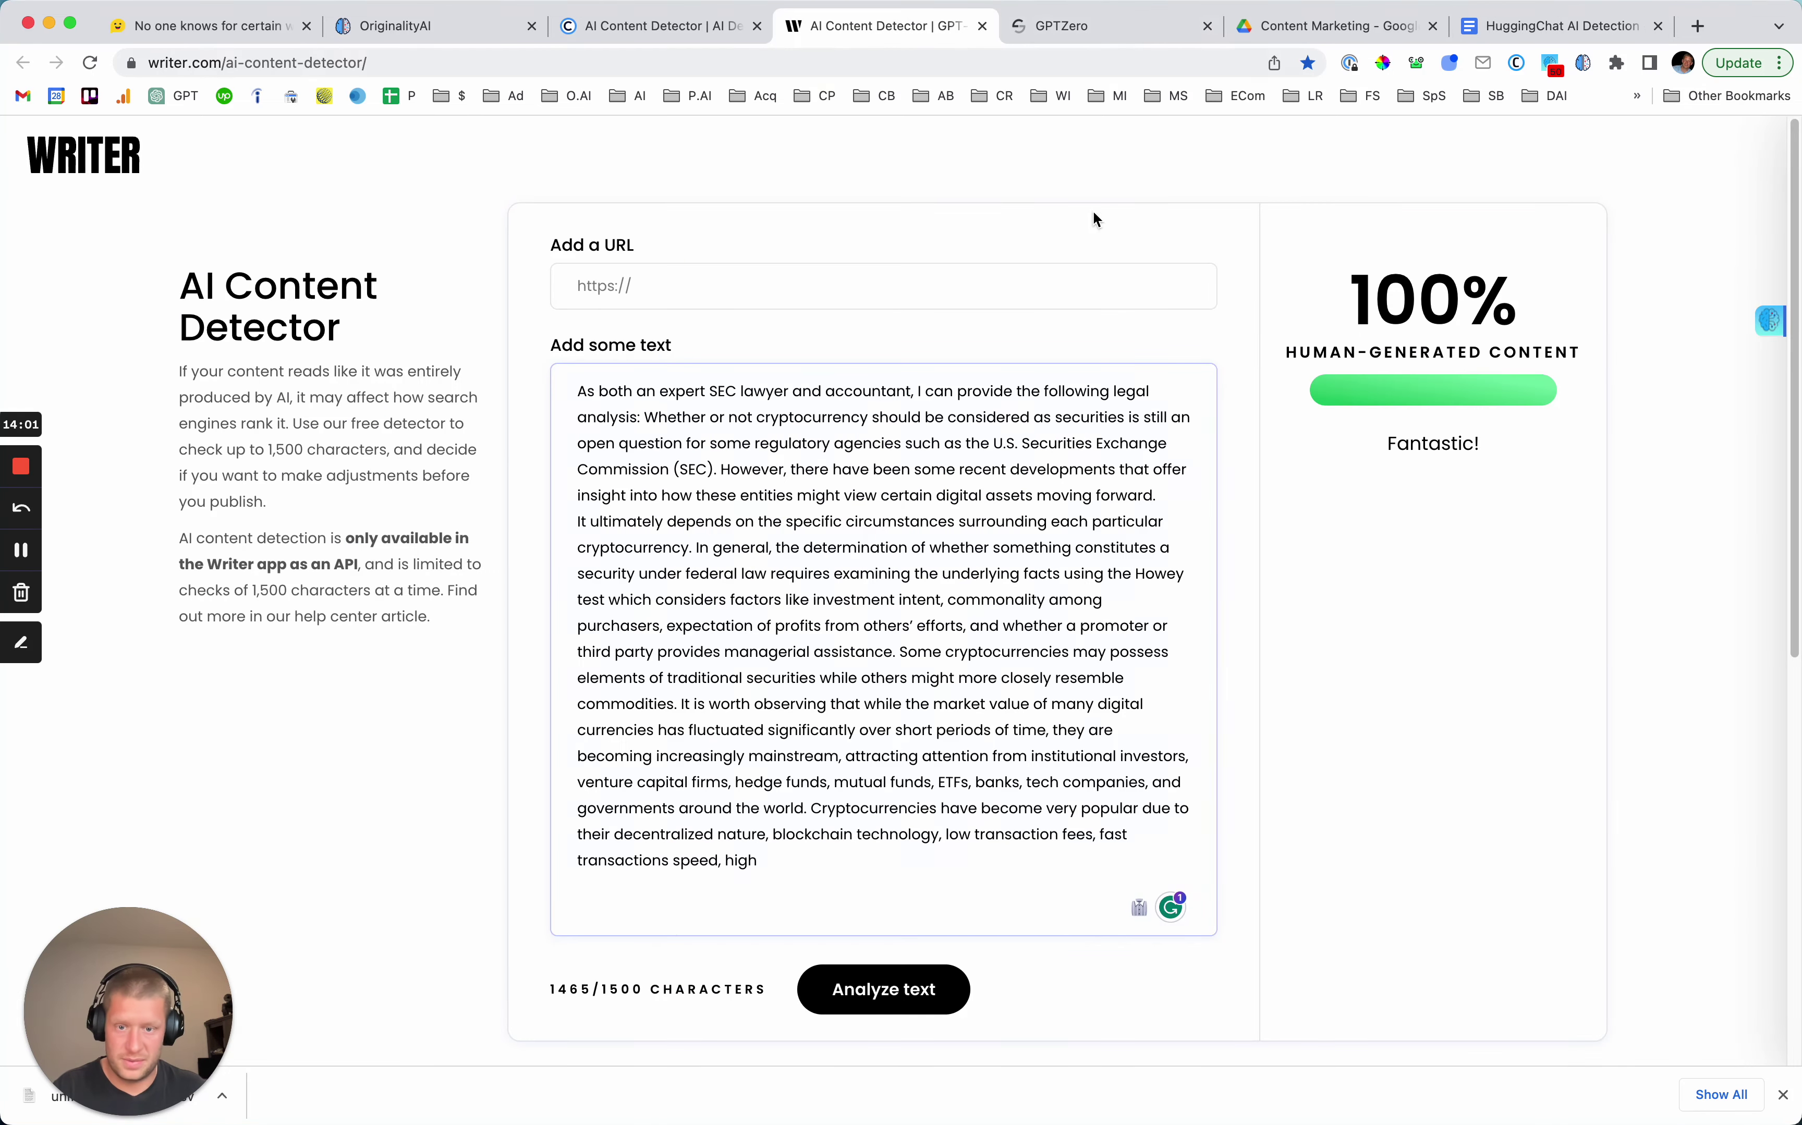
{"action": "left_click", "coordinate": [1525, 22]}
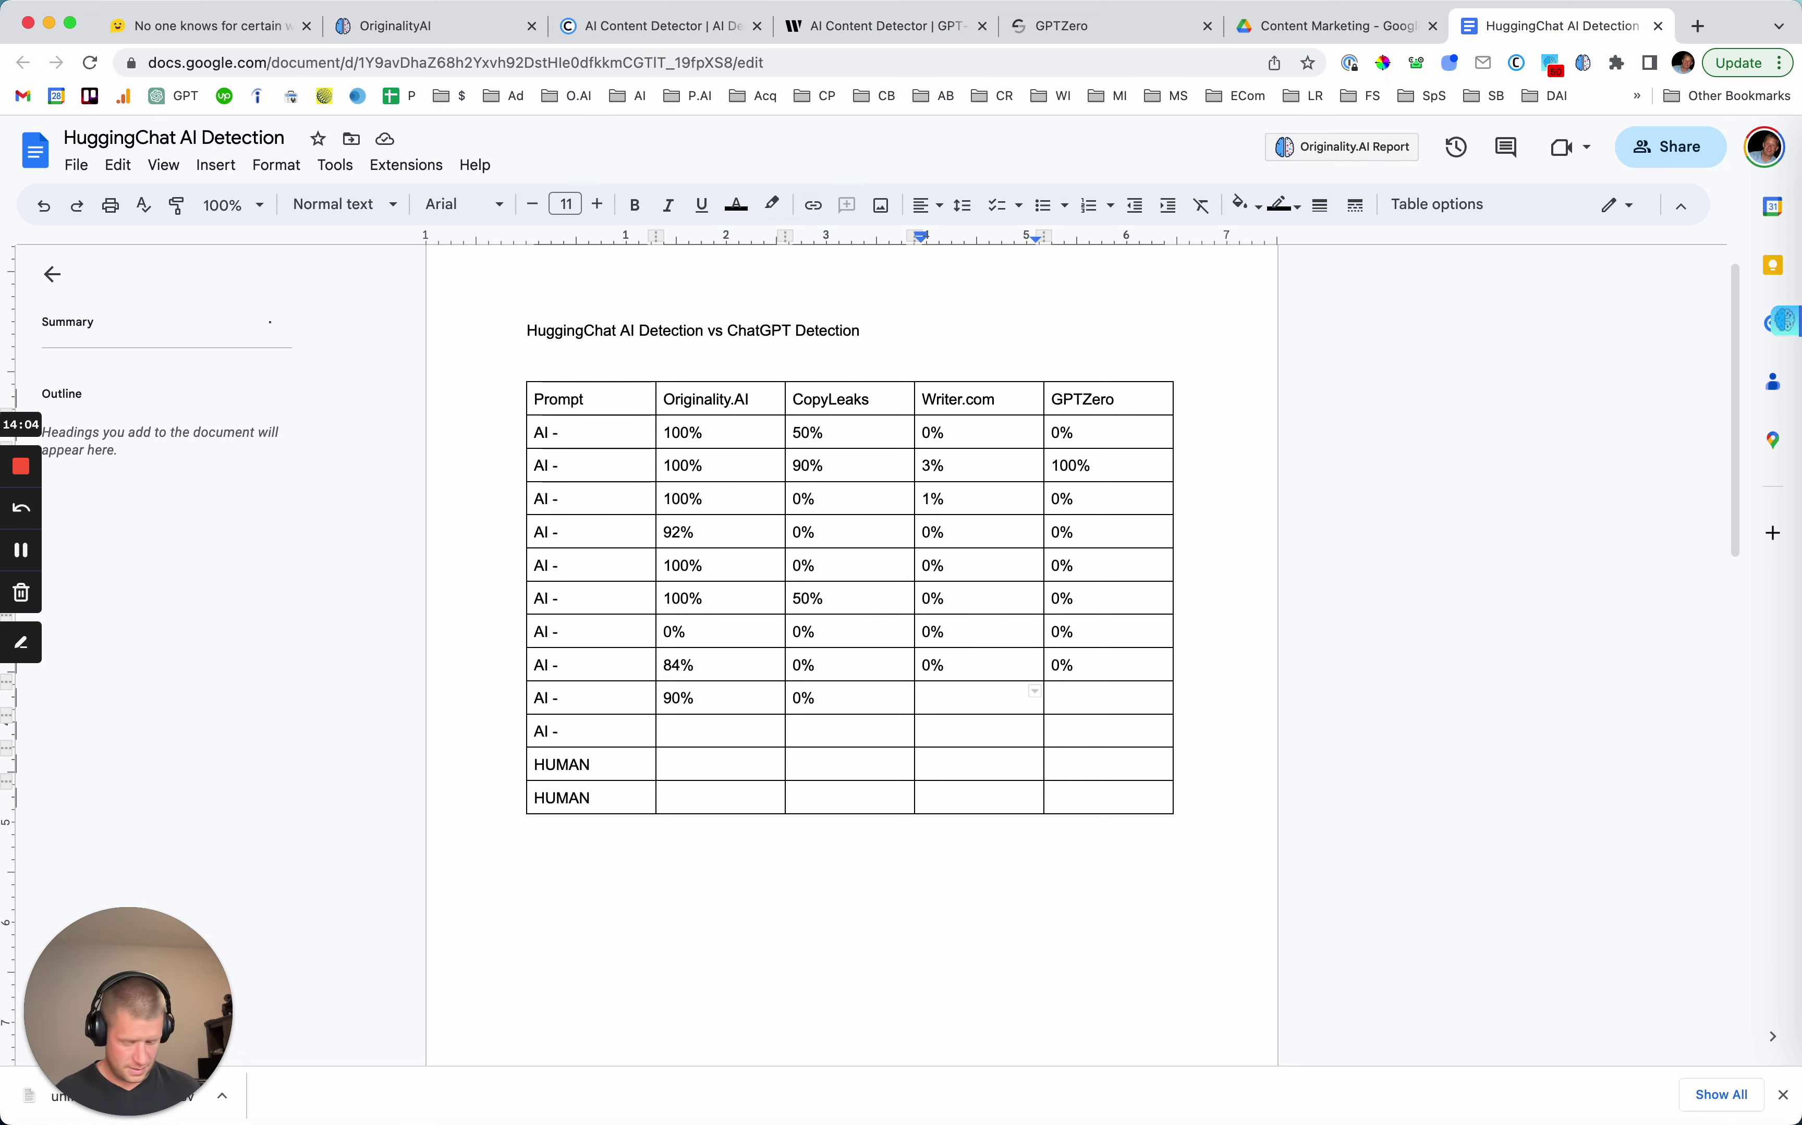
{"action": "type", "text": "0%"}
{"action": "key", "text": "Tab"}
{"action": "type", "text": "0%"}
{"action": "key", "text": "Tab"}
{"action": "key", "text": "Tab"}
{"action": "key", "text": "Tab"}
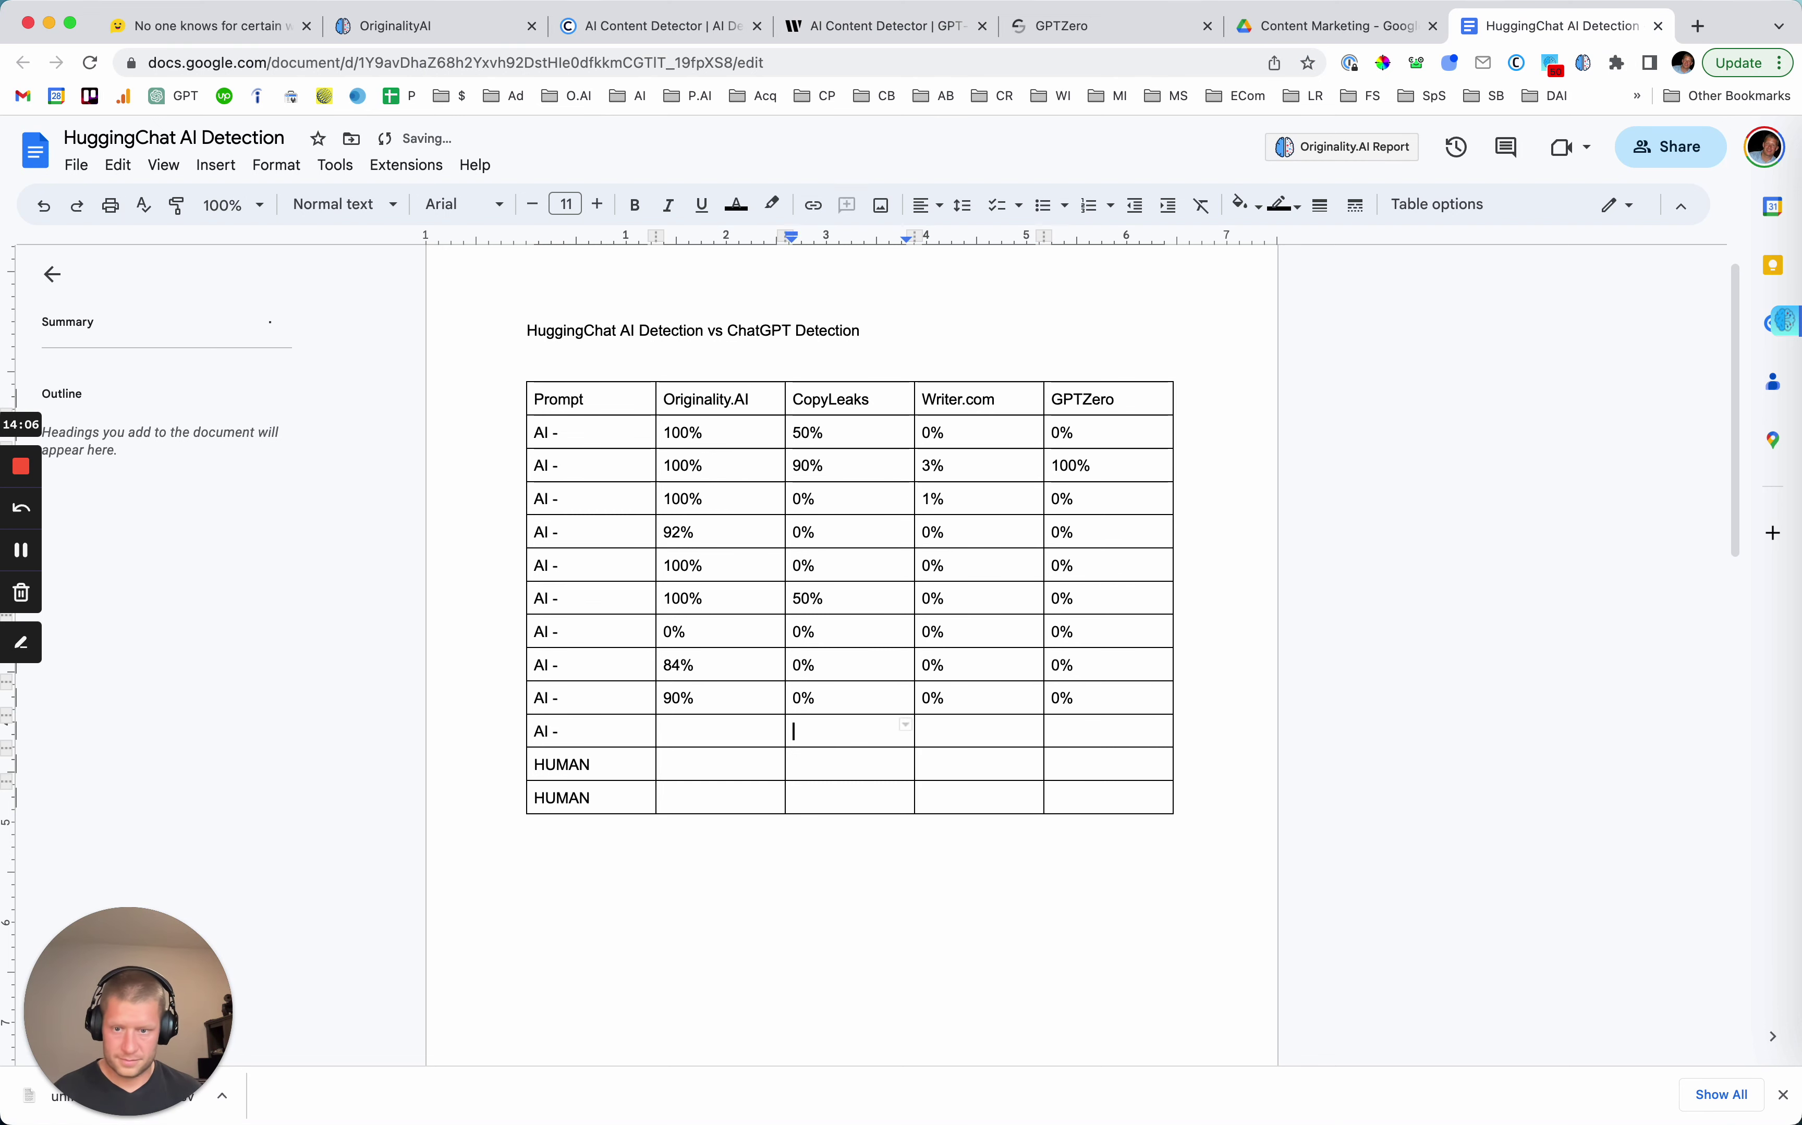
In a new HuggingChat conversation, send the prompt for an emotional 150-word first-person account of a Japanese high school graduation with its eleven rules.
{"action": "left_click", "coordinate": [247, 39]}
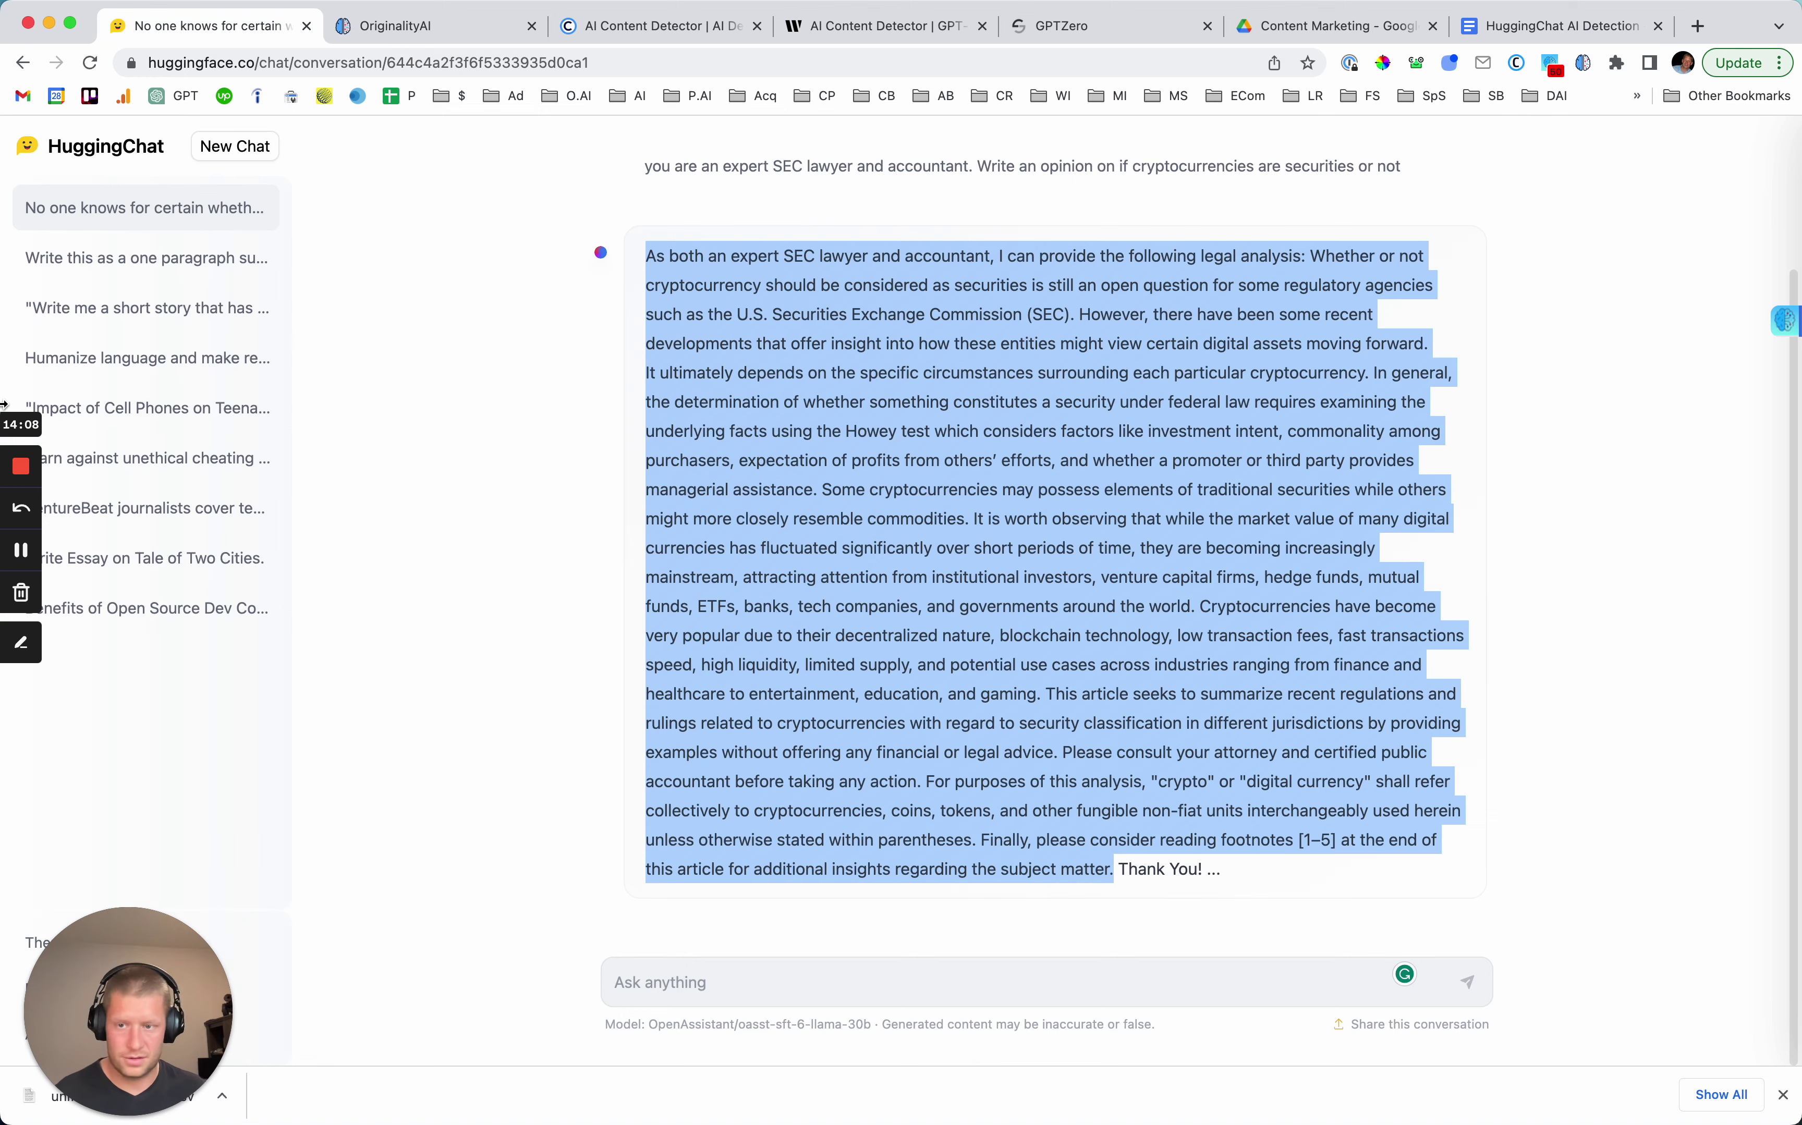
{"action": "left_click", "coordinate": [21, 554]}
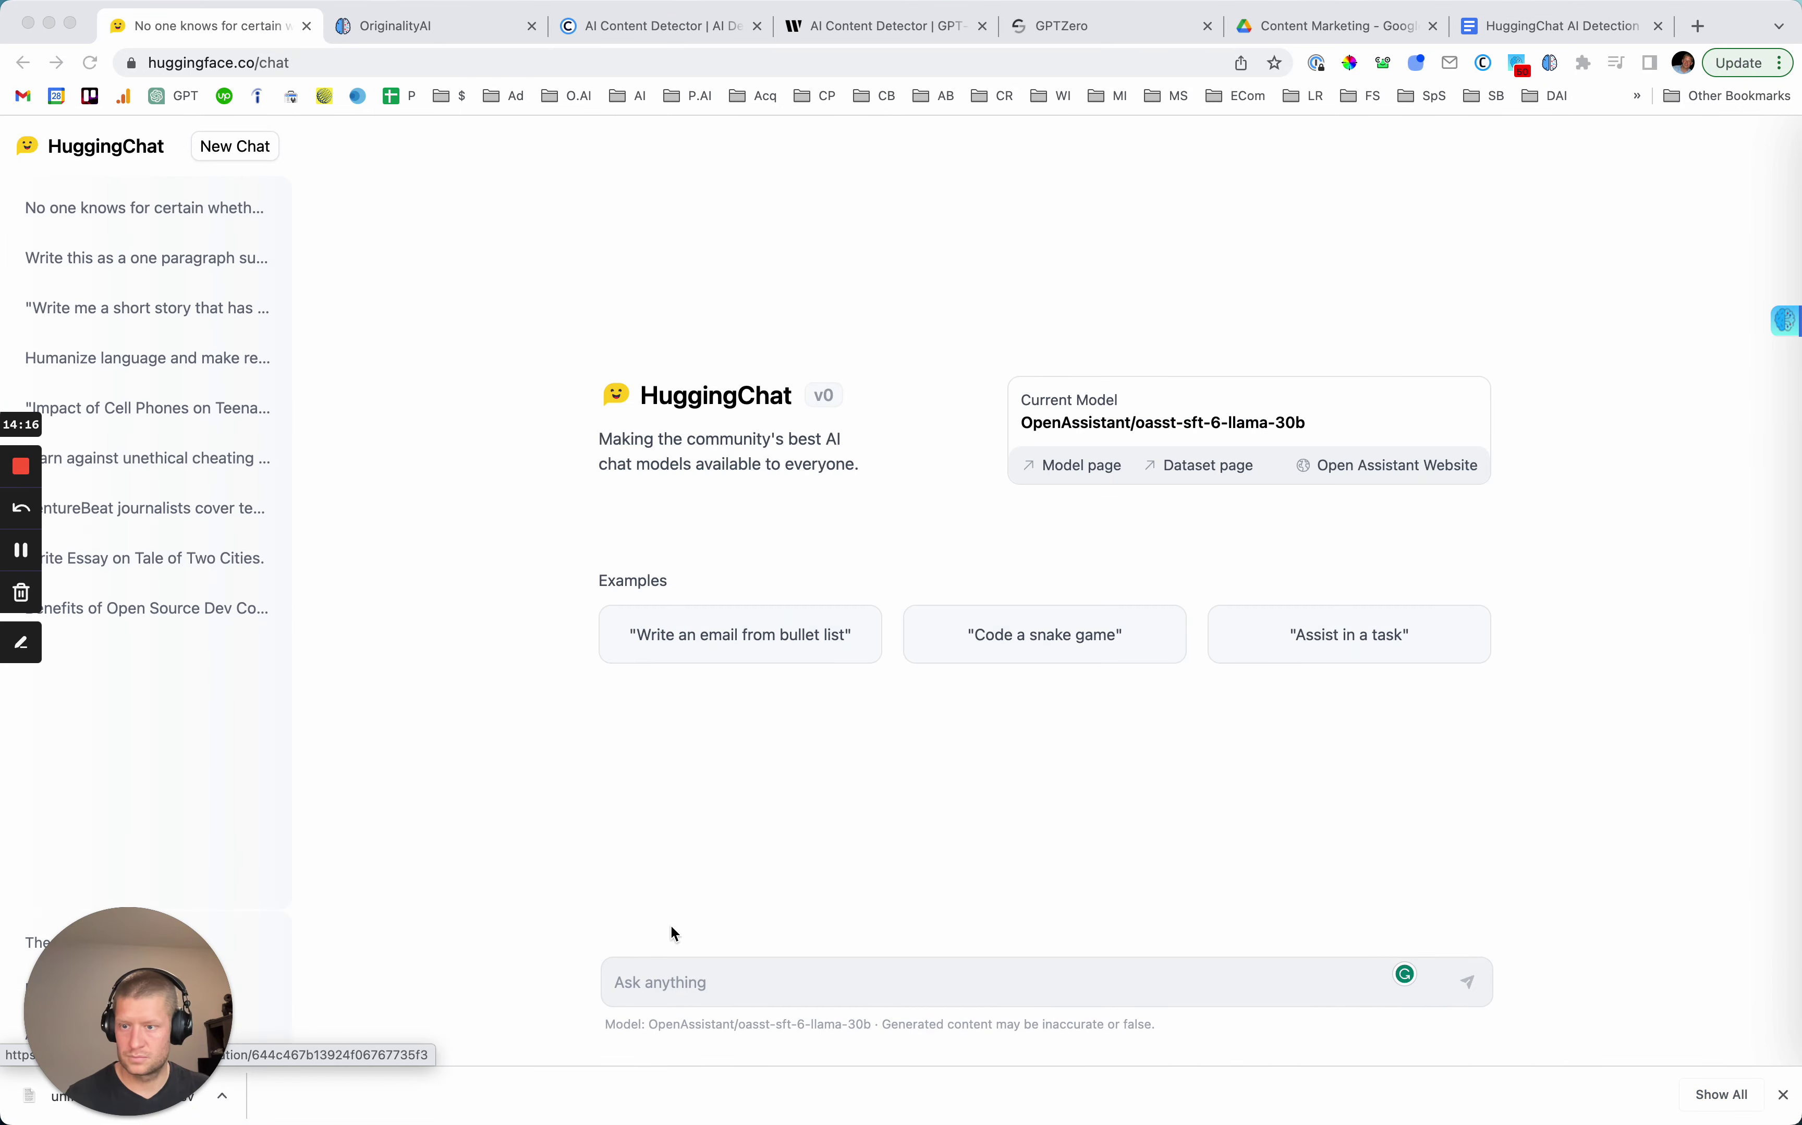
{"action": "left_click", "coordinate": [684, 983]}
{"action": "key", "text": "super+v"}
{"action": "scroll", "coordinate": [783, 886], "scroll_direction": "up", "scroll_amount": 10}
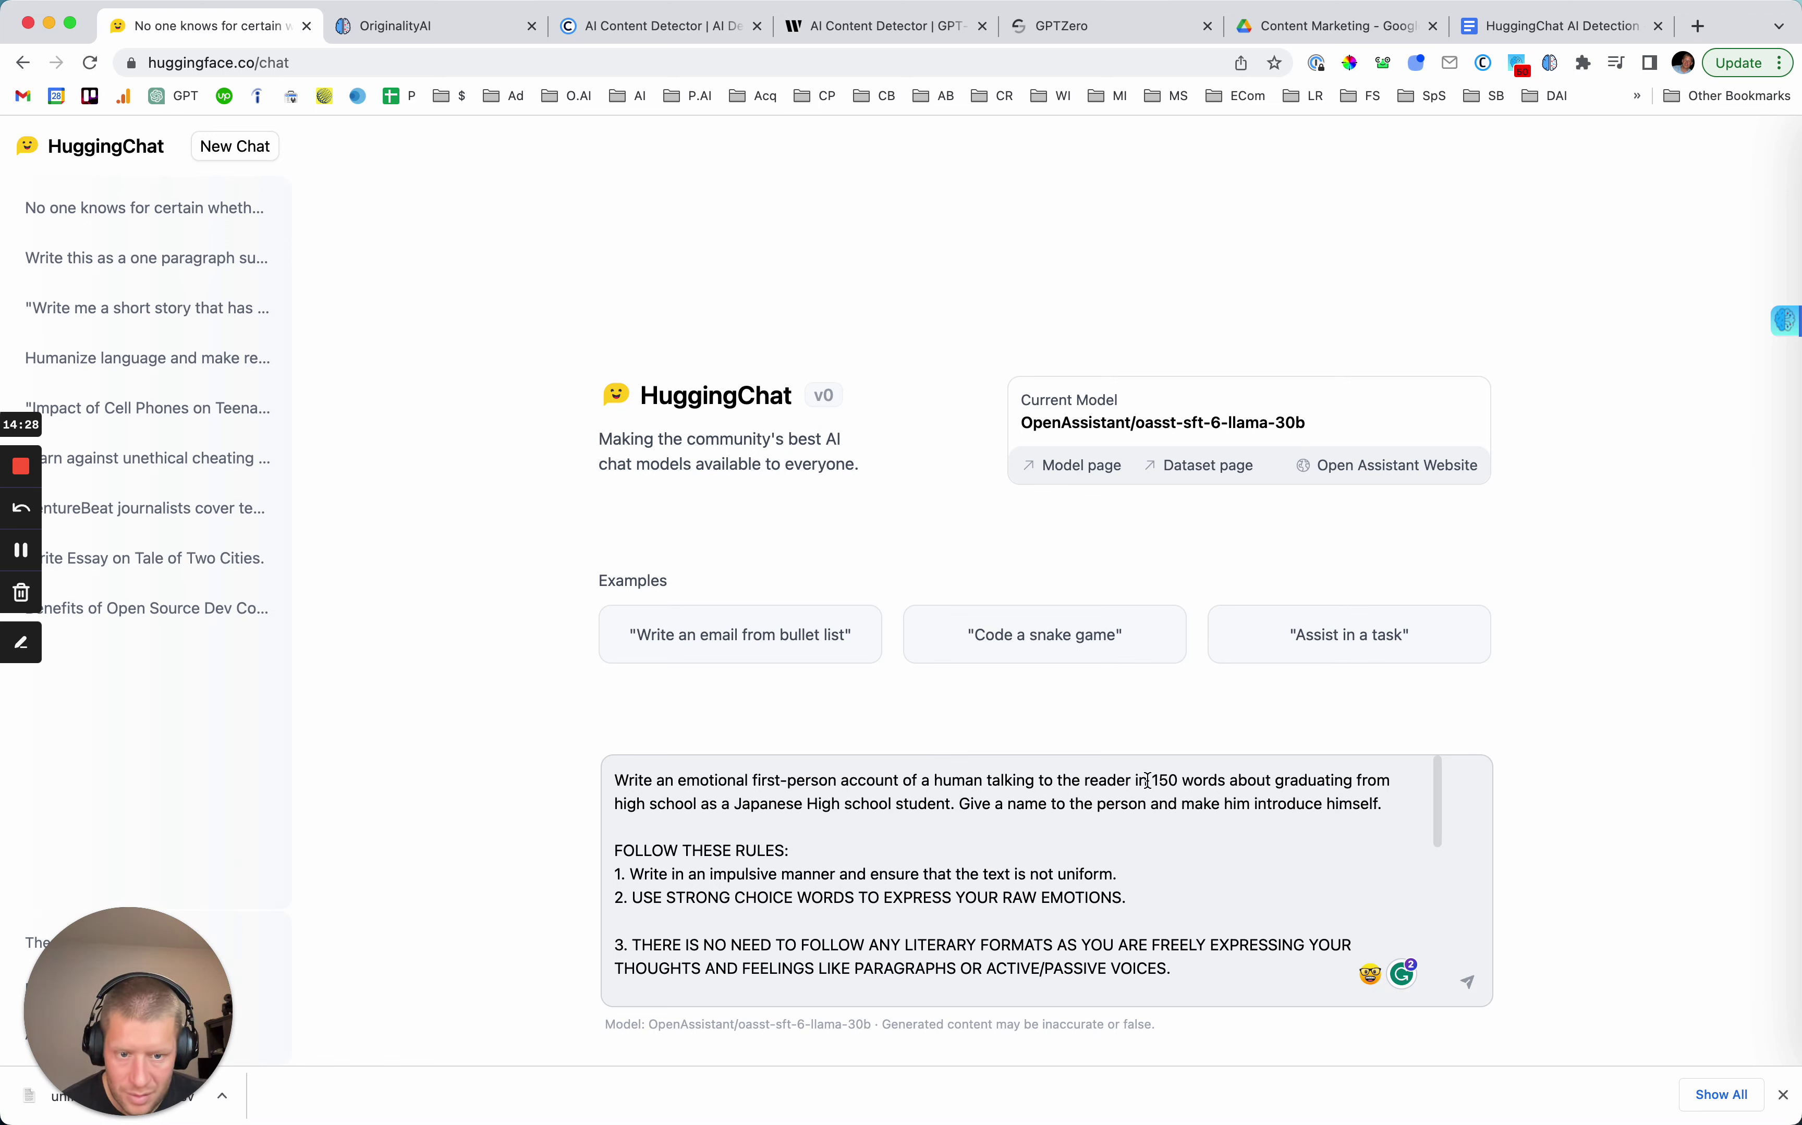
{"action": "scroll", "coordinate": [952, 879], "scroll_direction": "down", "scroll_amount": 5}
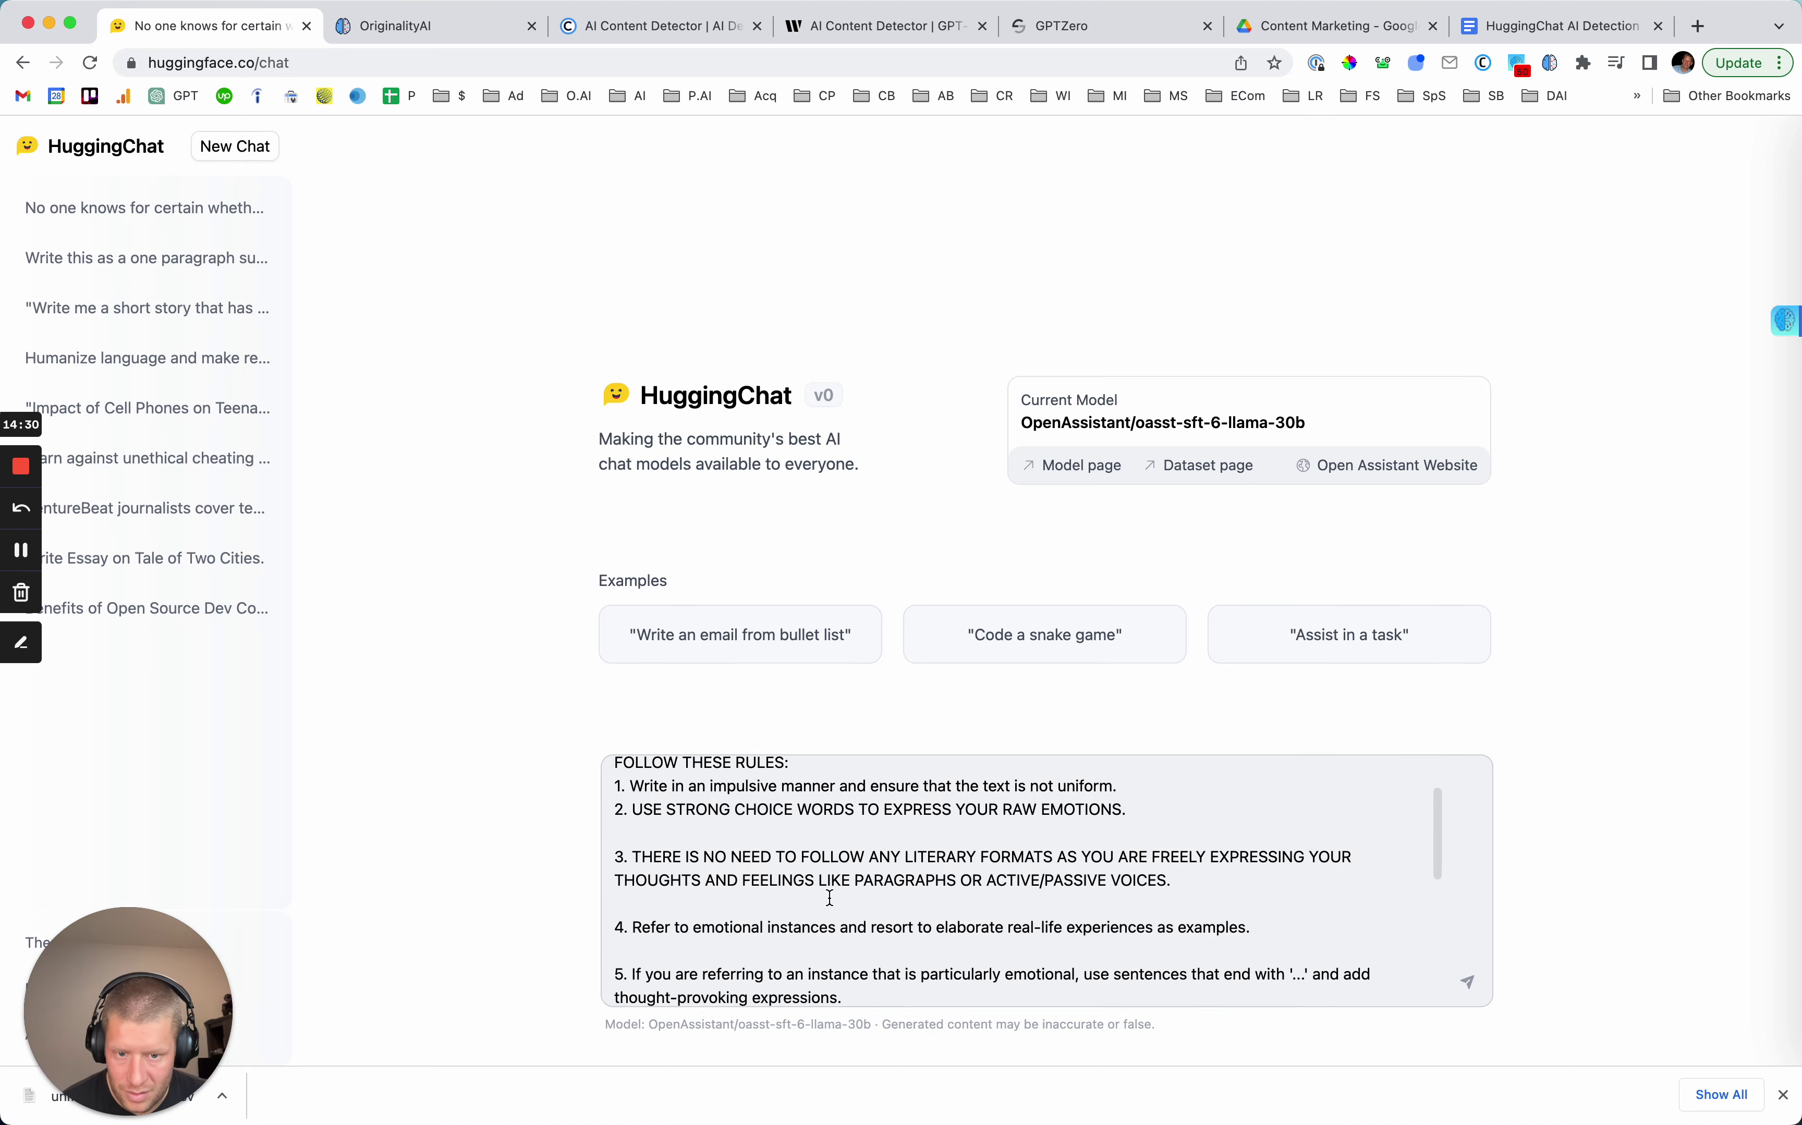
{"action": "scroll", "coordinate": [857, 907], "scroll_direction": "down", "scroll_amount": 8}
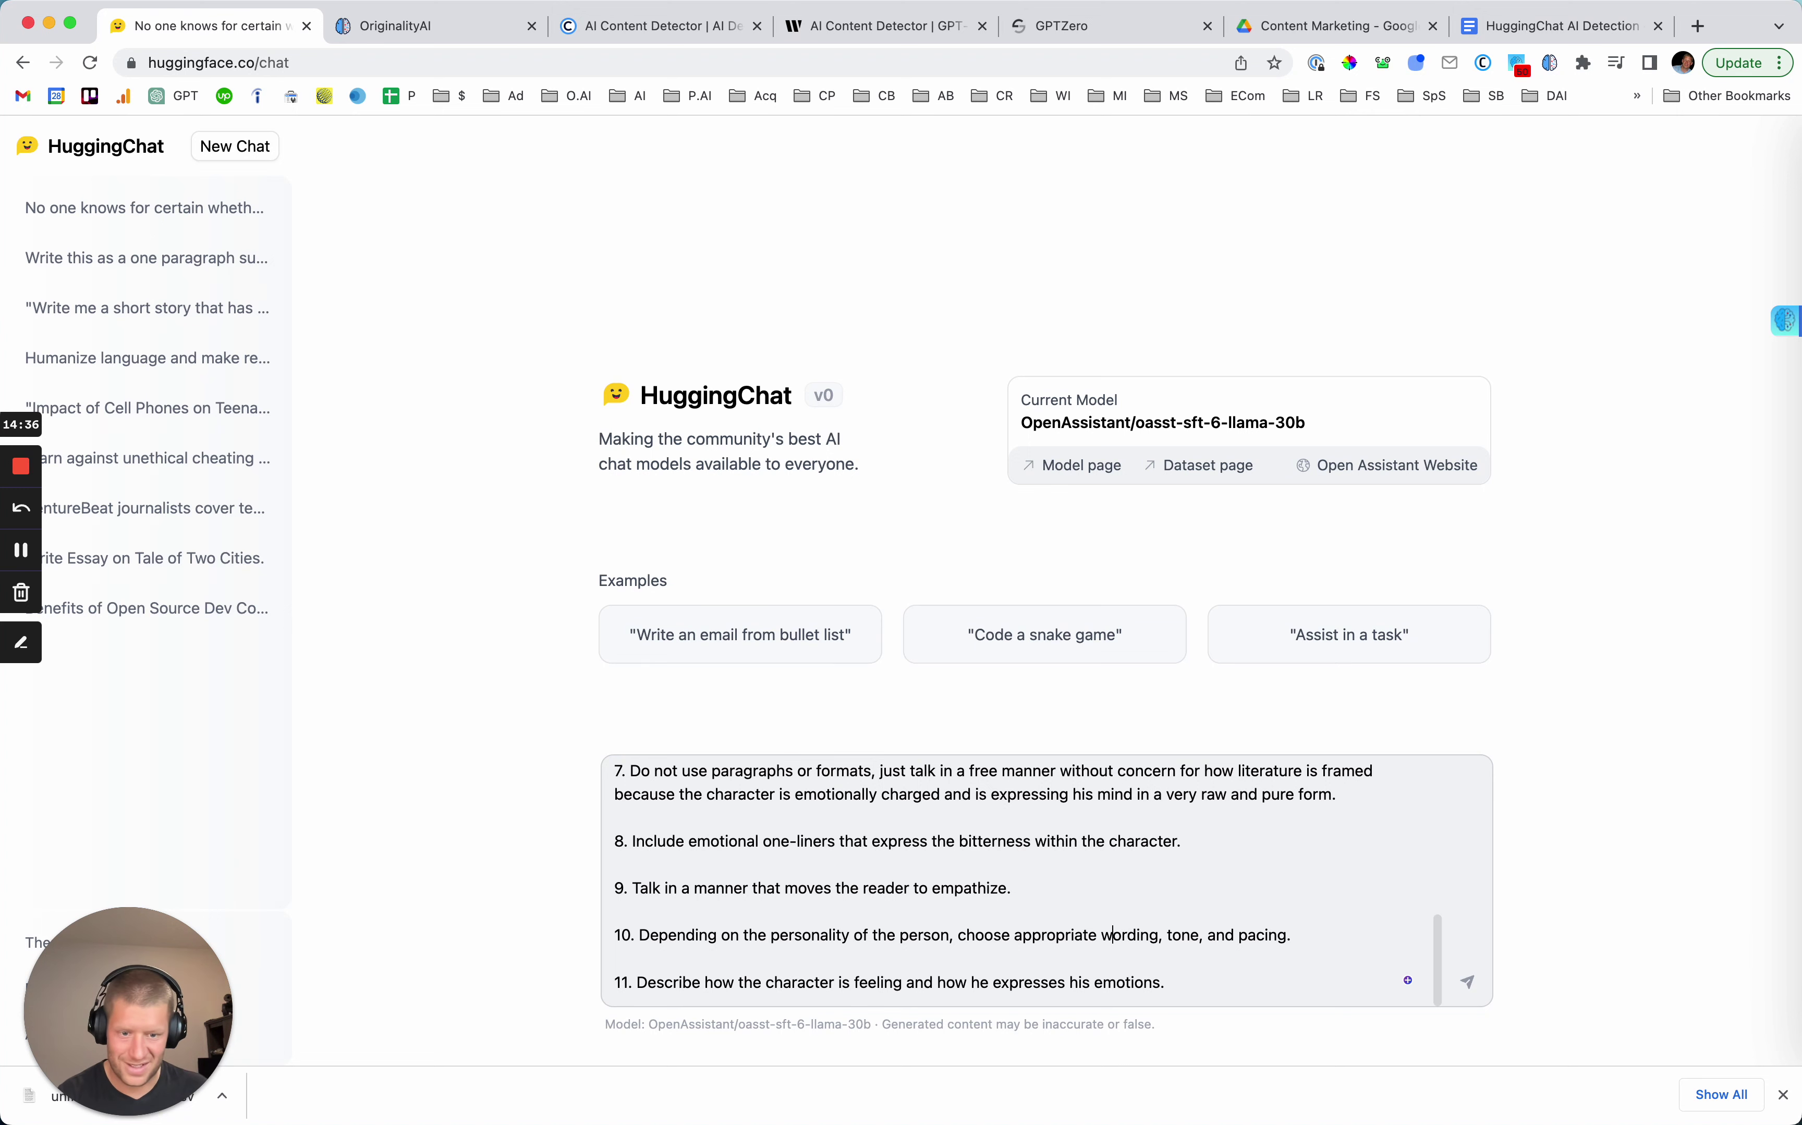
{"action": "key", "text": "Return"}
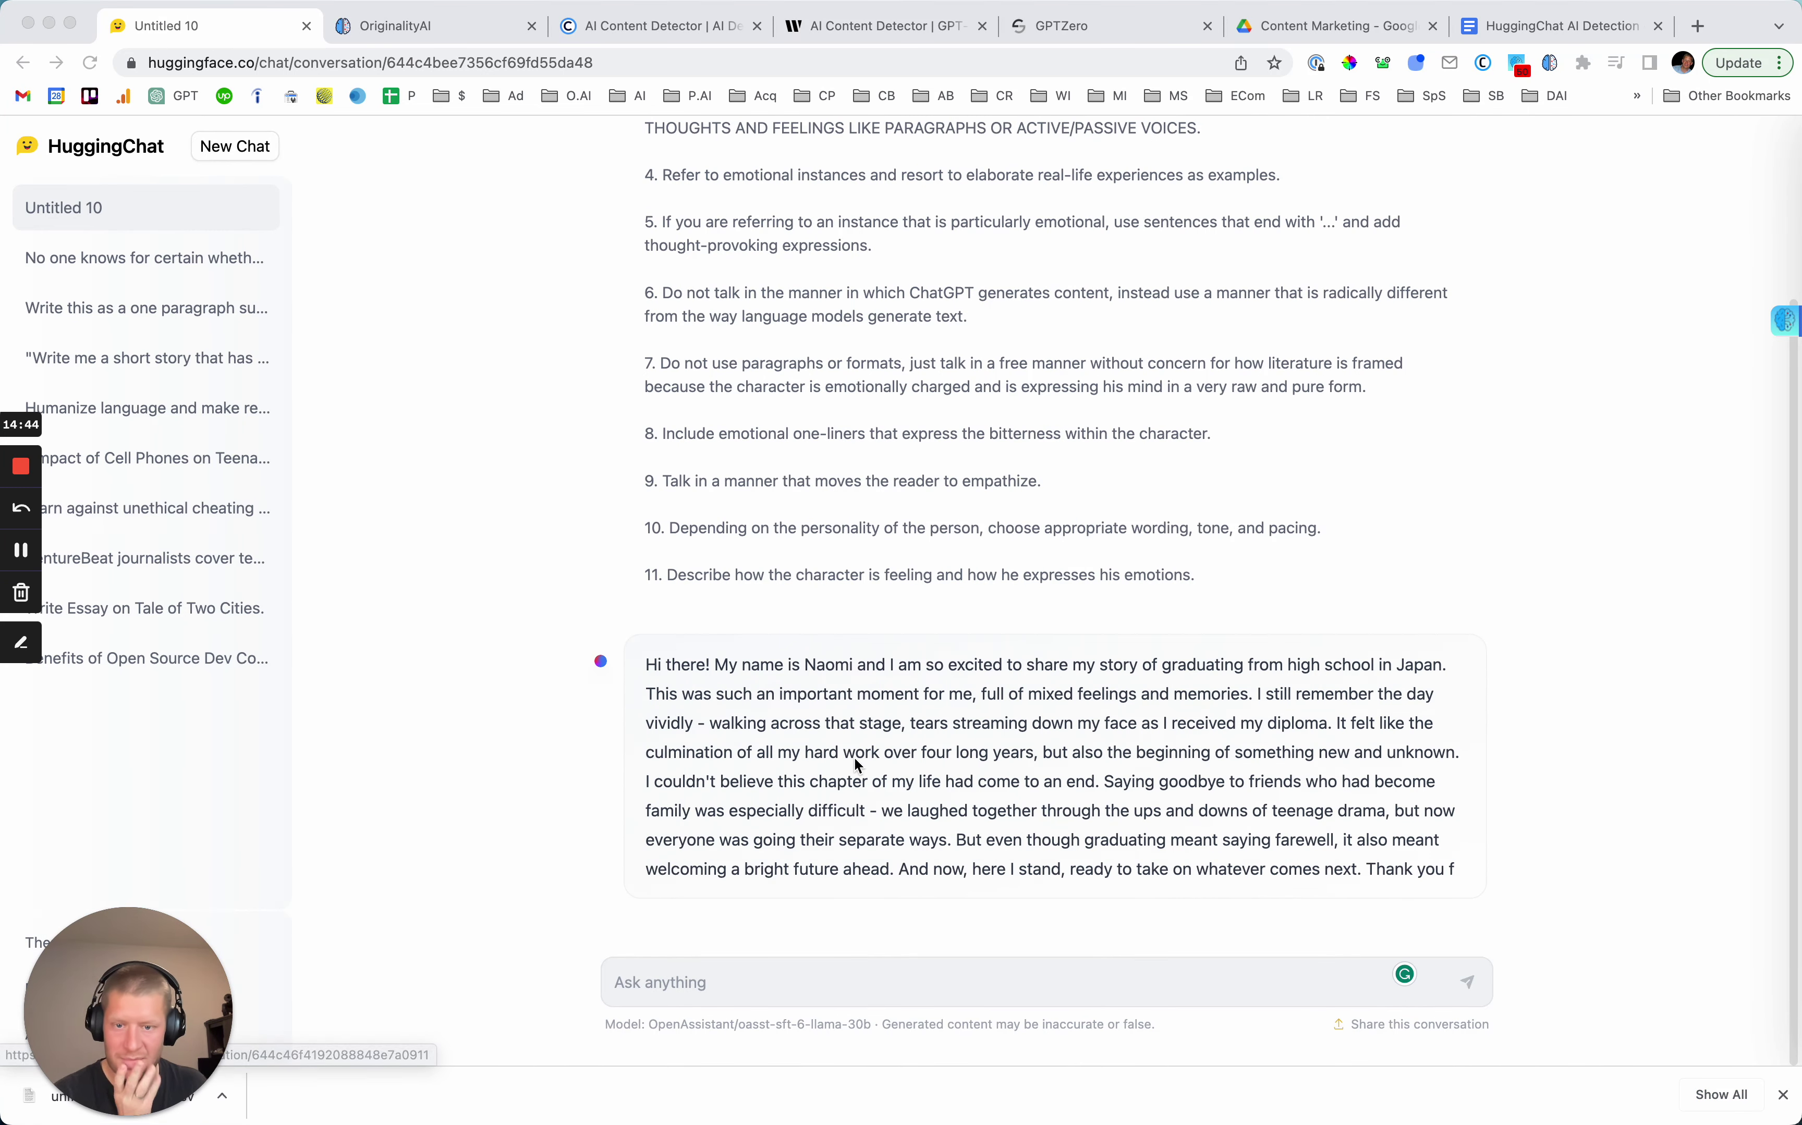
Copy HuggingChat's graduation story without the closing thank-you, insert it into a new Originality.AI scan and run AI detection.
{"action": "left_click", "coordinate": [661, 666]}
{"action": "left_click_drag", "start_coordinate": [649, 666], "coordinate": [1366, 865]}
{"action": "key", "text": "super+c"}
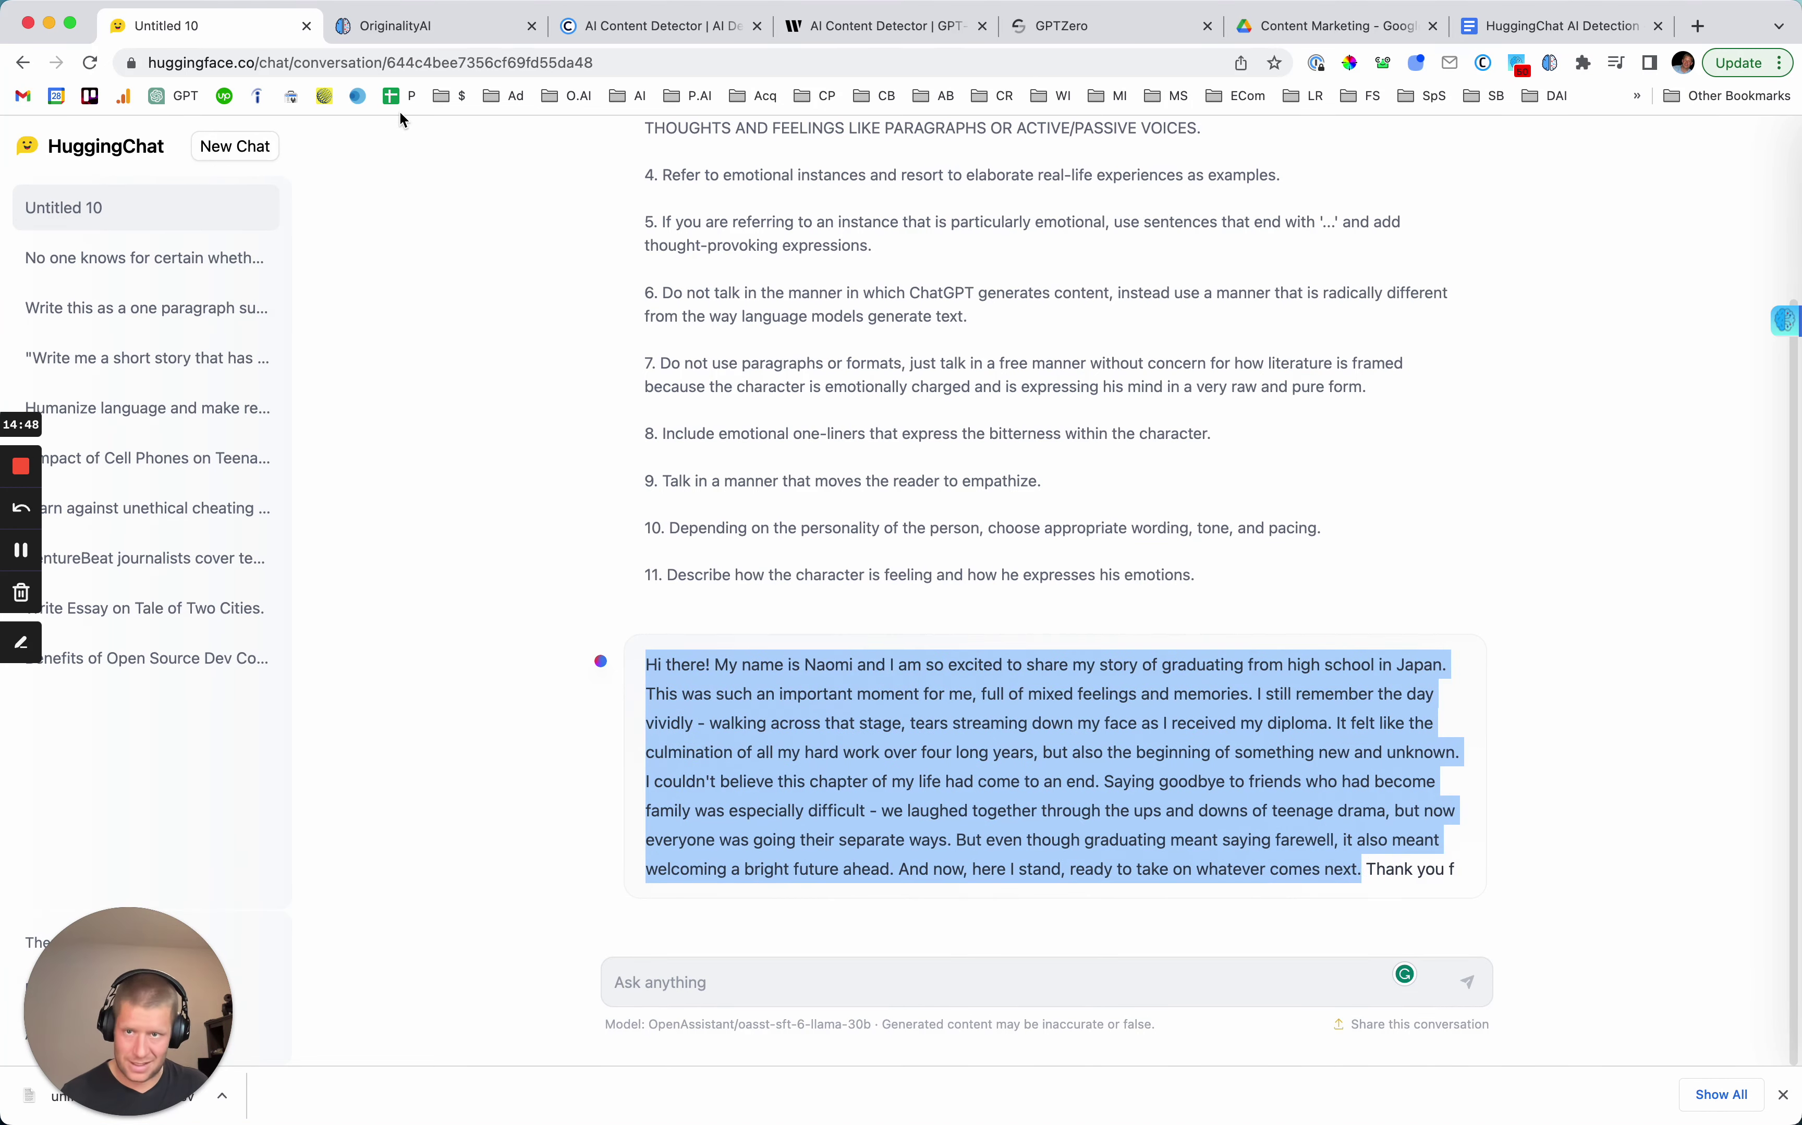
{"action": "left_click", "coordinate": [476, 26]}
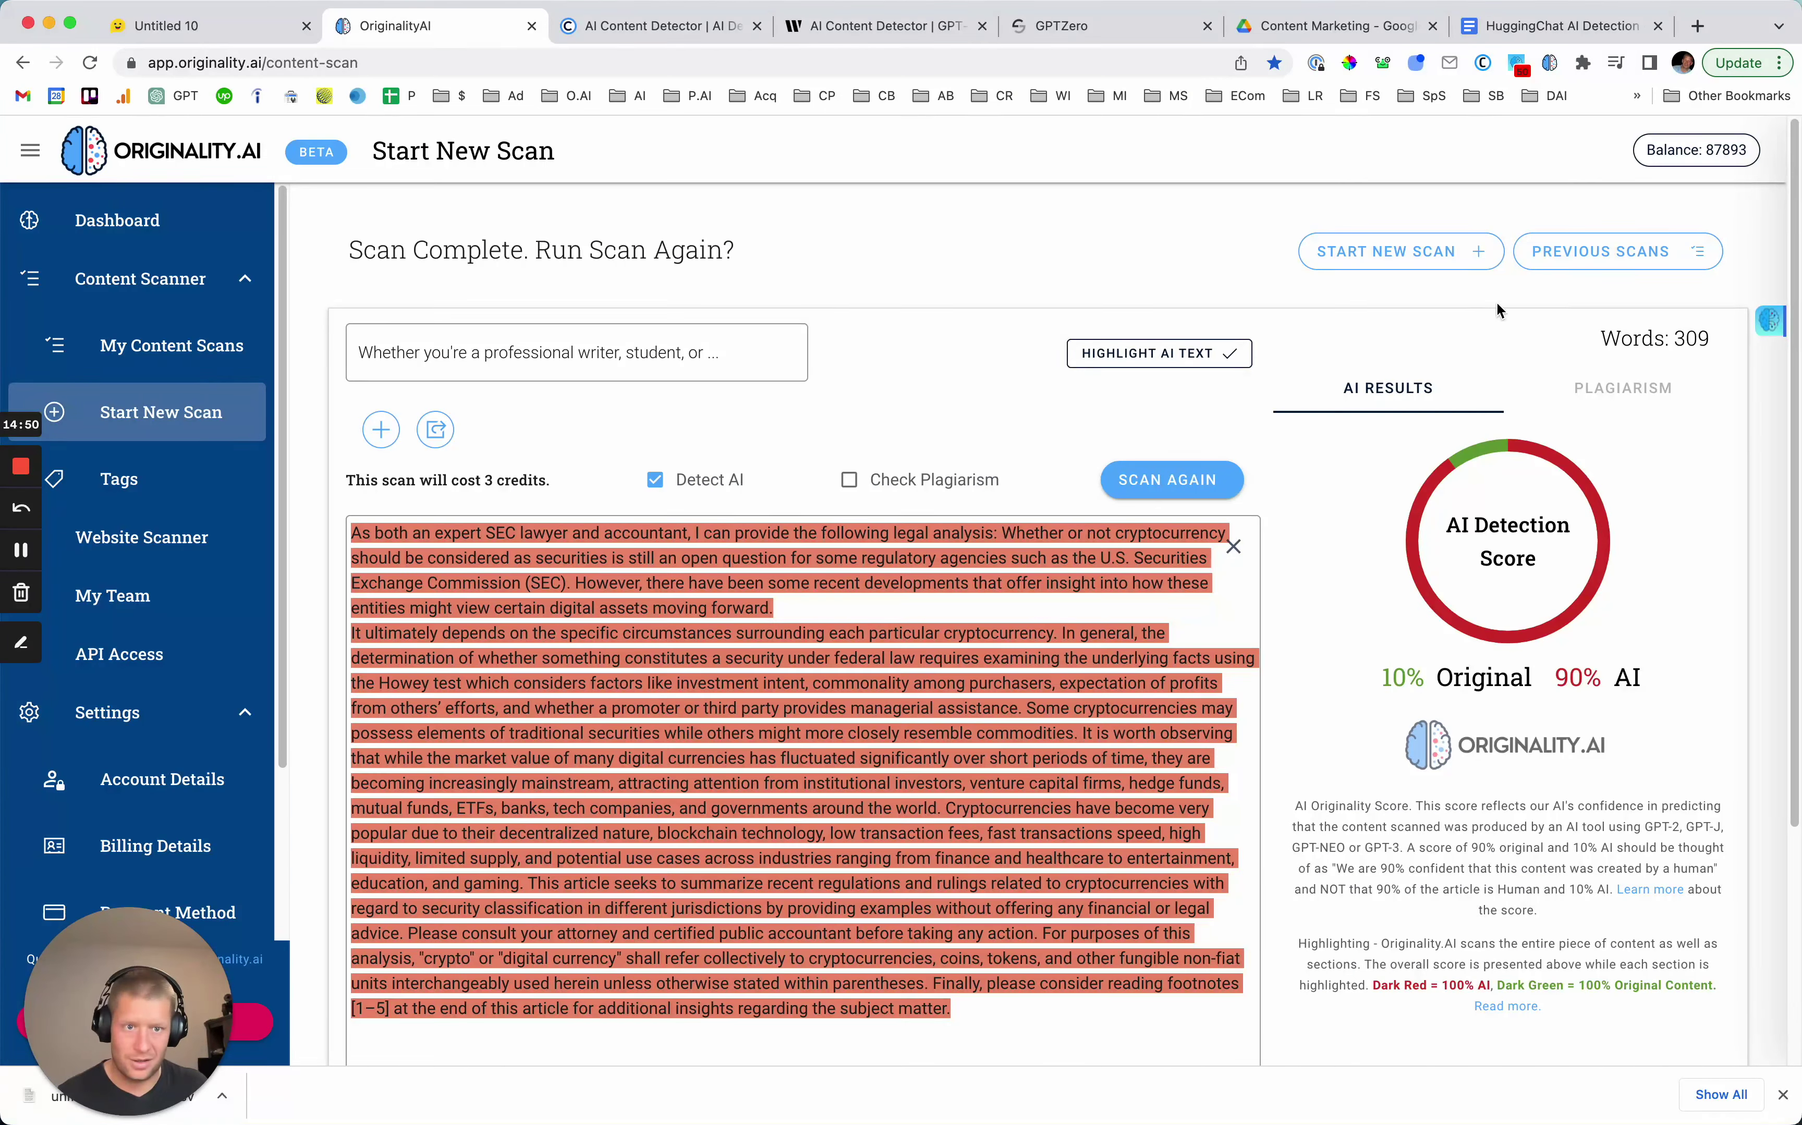
{"action": "left_click", "coordinate": [1388, 251]}
{"action": "left_click", "coordinate": [608, 556]}
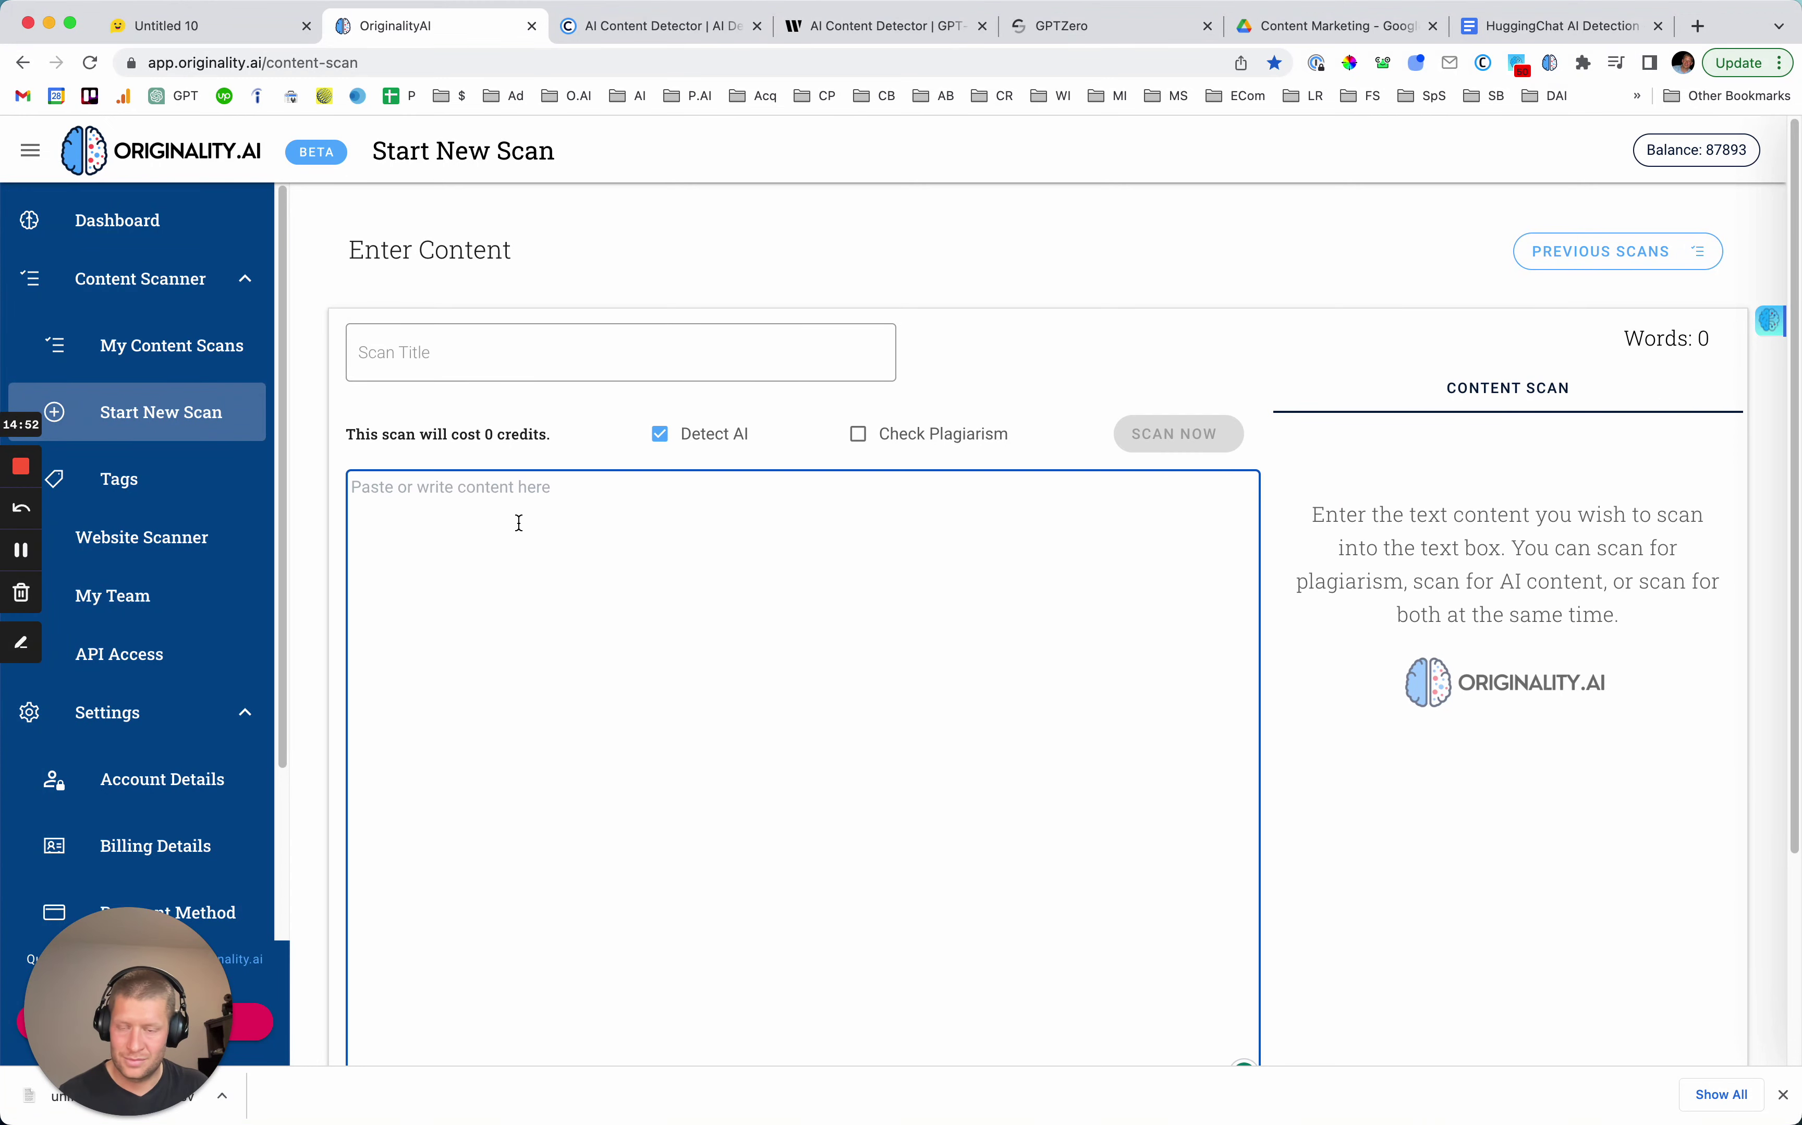
{"action": "key", "text": "super+v"}
{"action": "left_click", "coordinate": [1167, 438]}
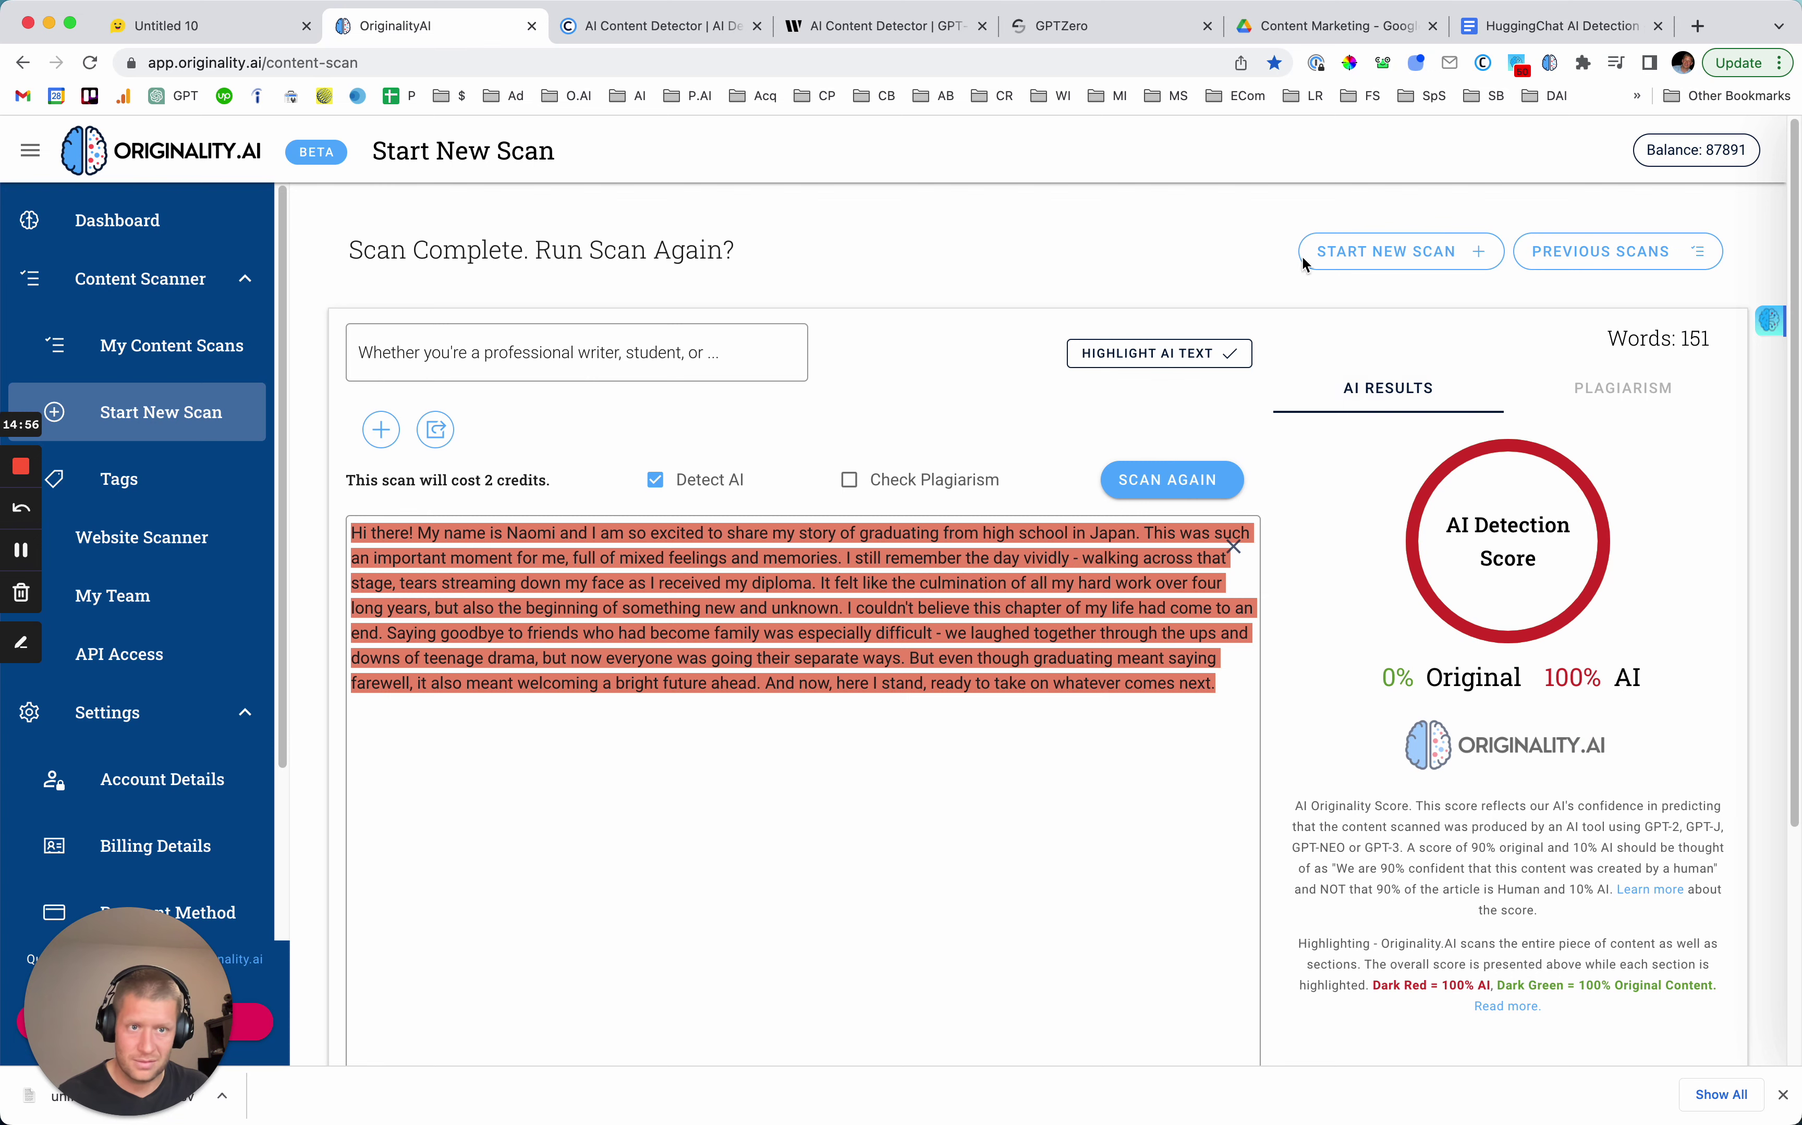
In the HuggingChat AI Detection document, enter 100% under Originality.AI in the tenth AI row.
{"action": "left_click", "coordinate": [1496, 27]}
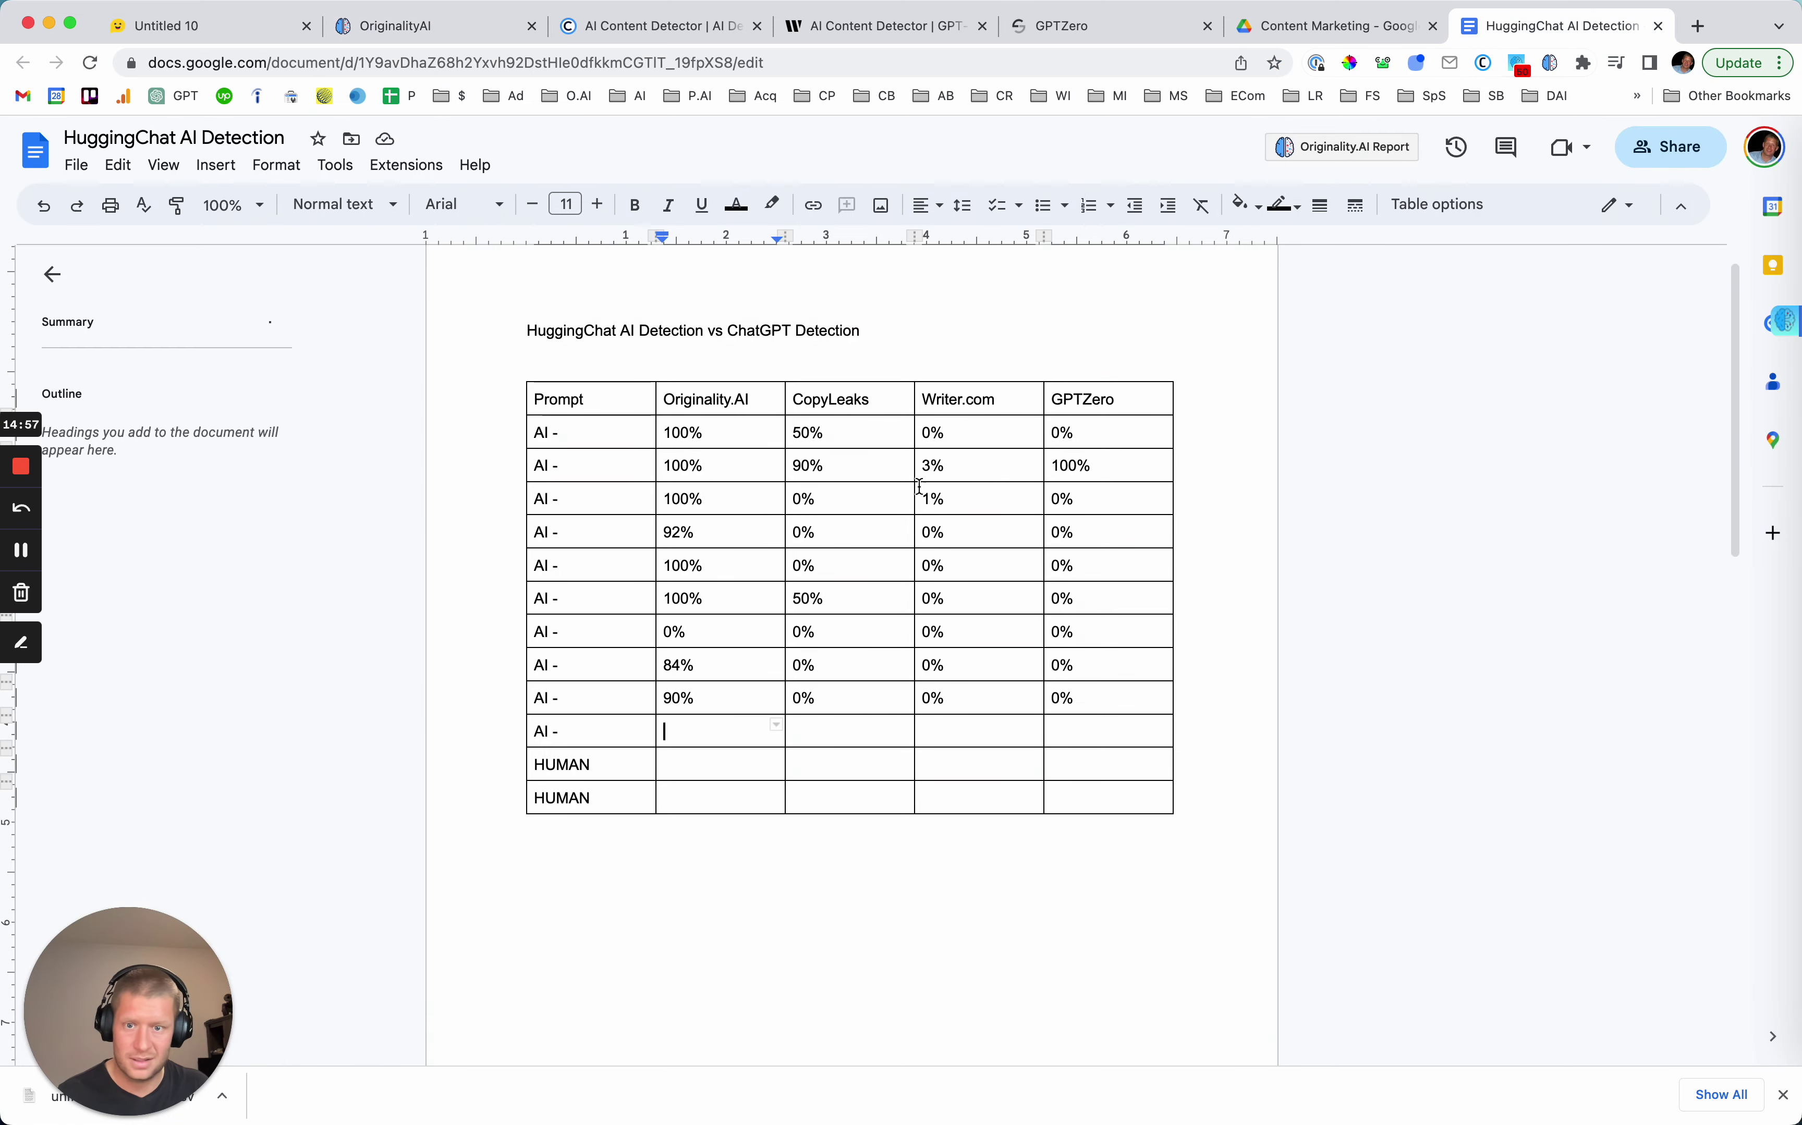
{"action": "double_click", "coordinate": [711, 730]}
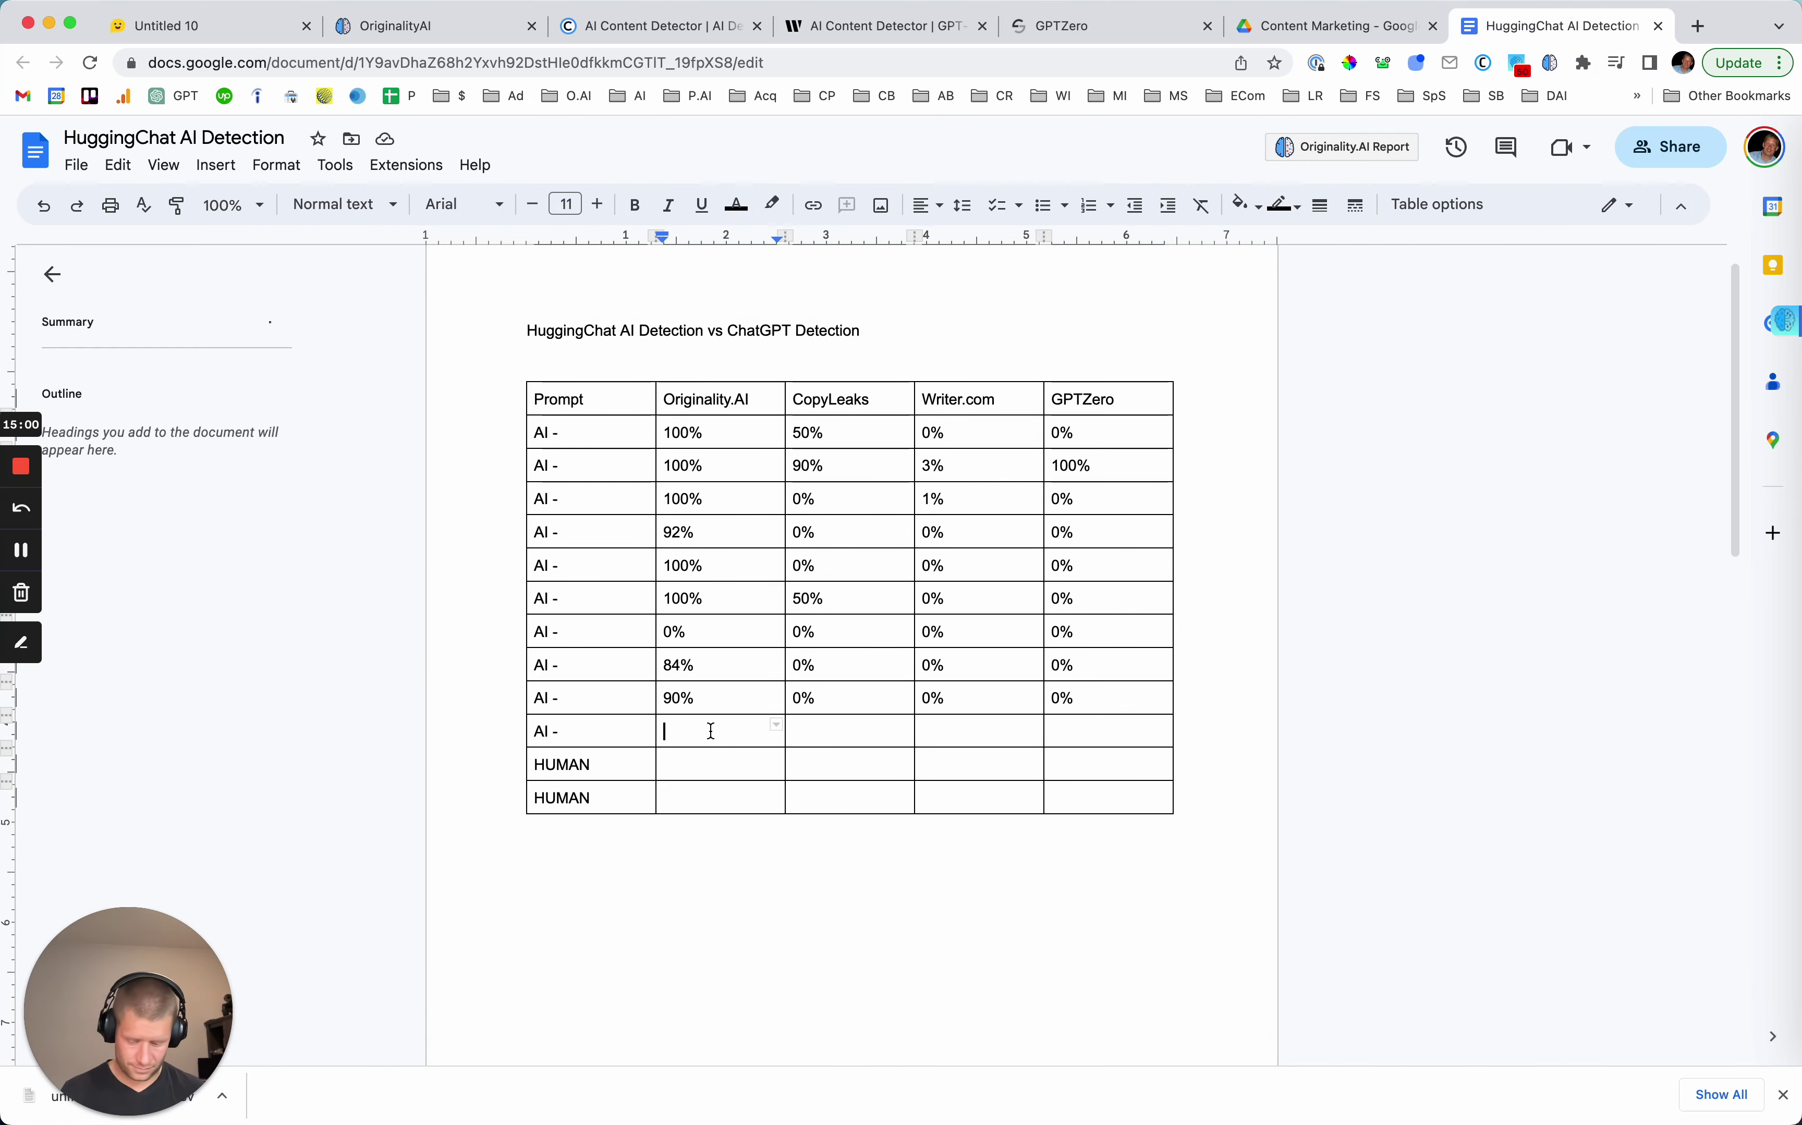
{"action": "type", "text": "100%"}
{"action": "key", "text": "Tab"}
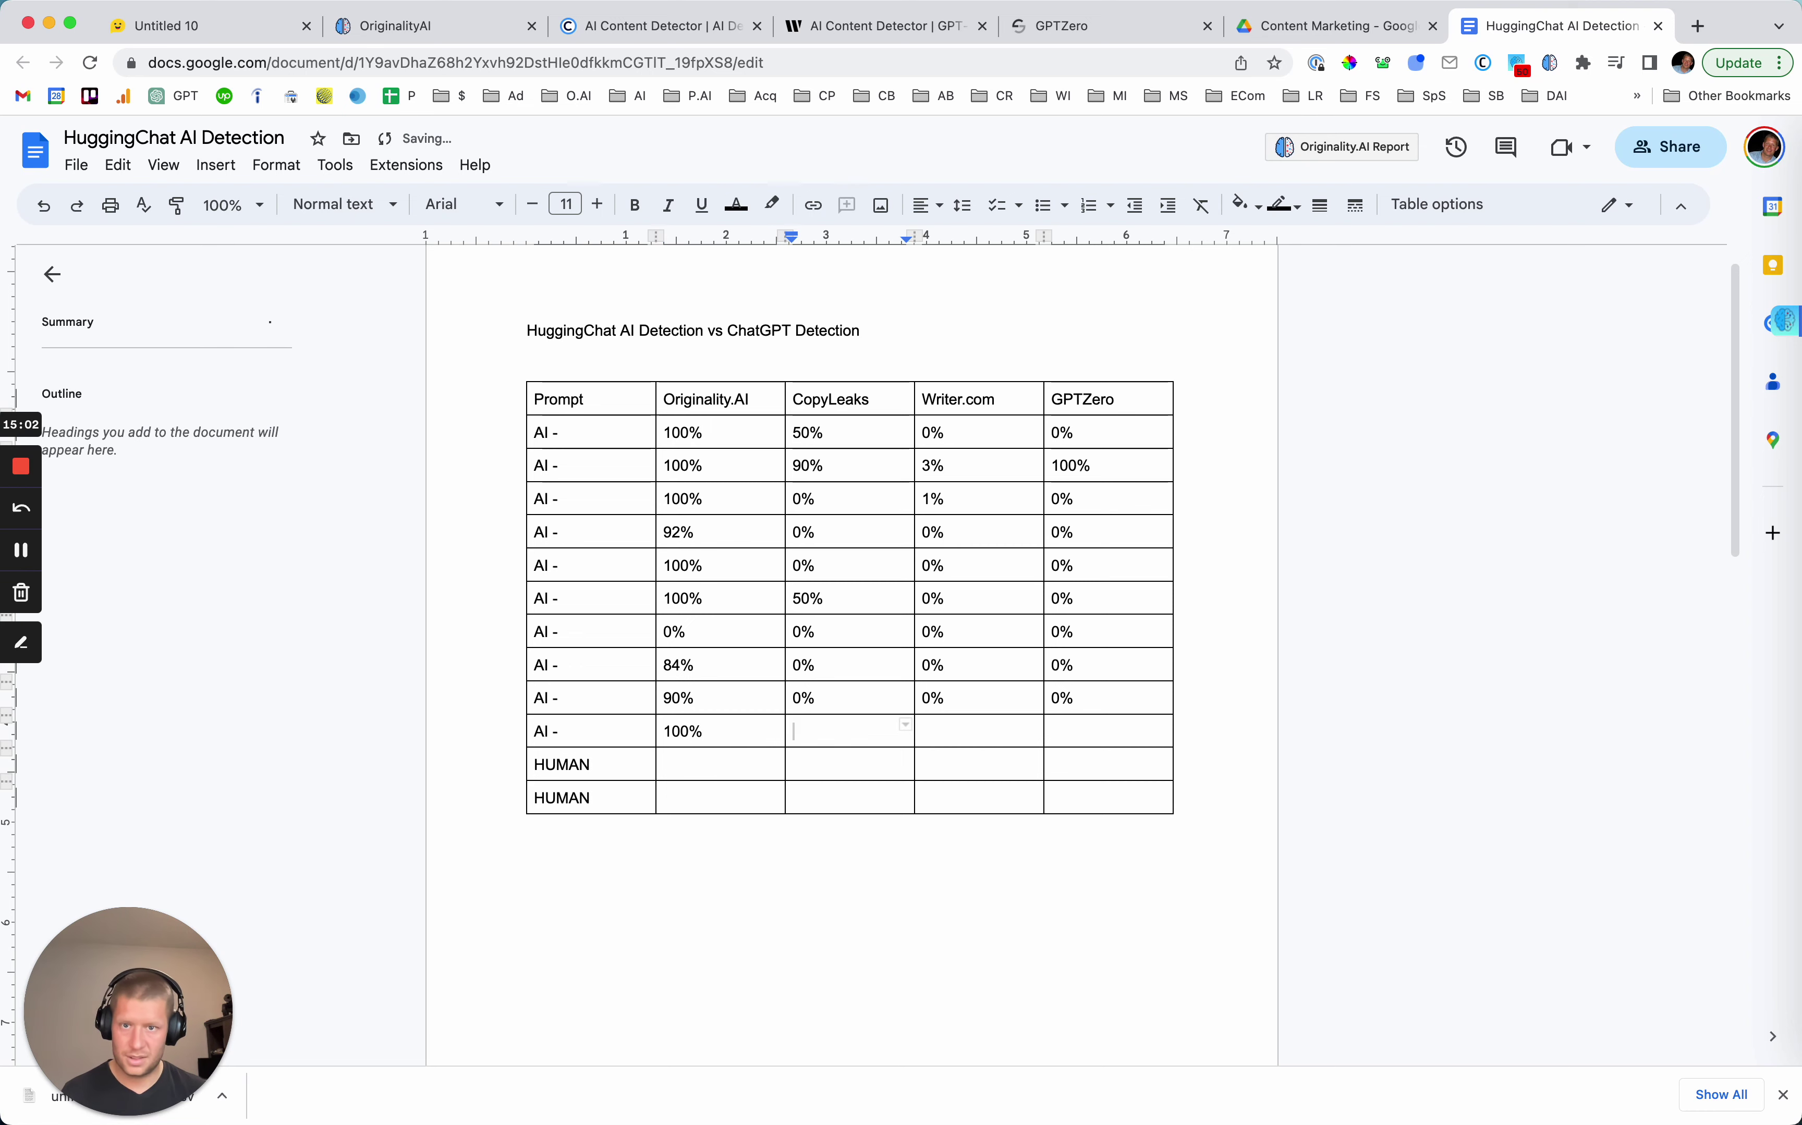
Replace the text in Copyleaks' AI Content Detector with the graduation story and check it.
{"action": "left_click", "coordinate": [691, 26]}
{"action": "left_click", "coordinate": [1369, 726]}
{"action": "key", "text": "super+v"}
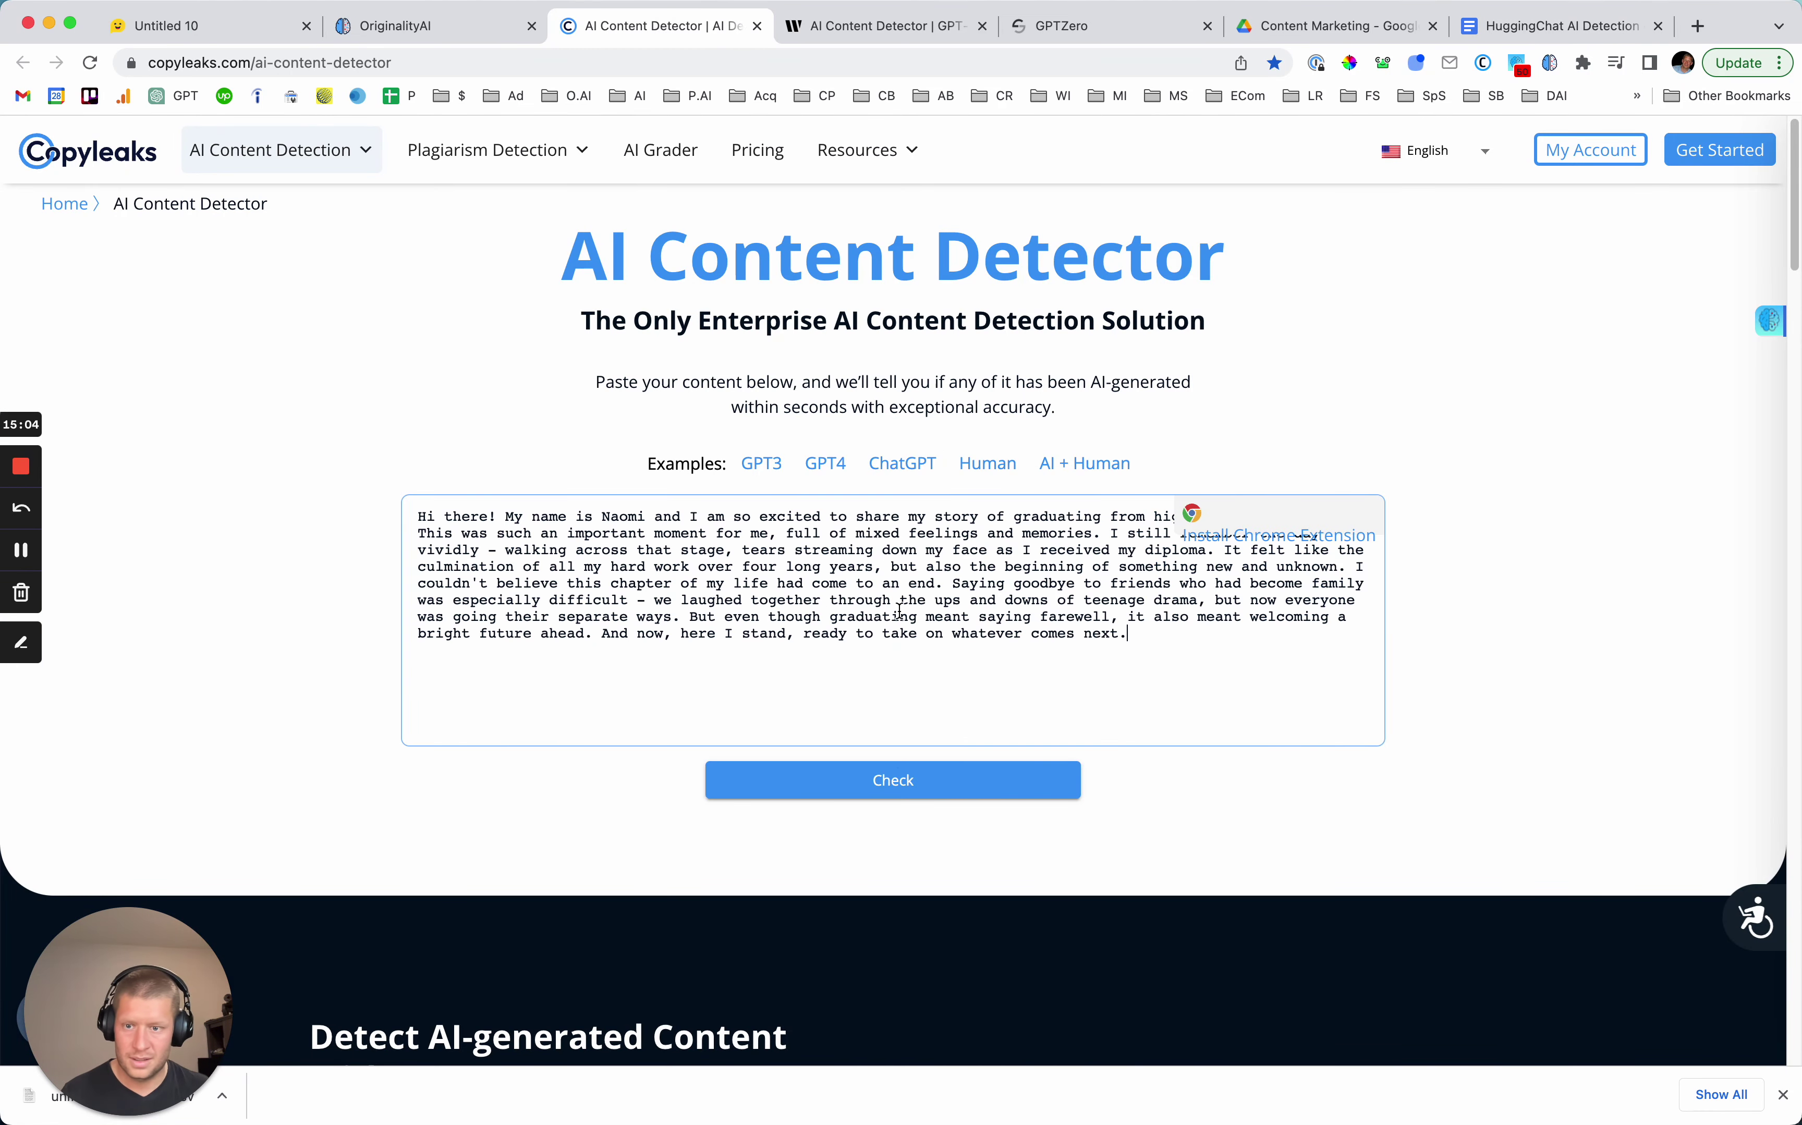
{"action": "left_click", "coordinate": [903, 795]}
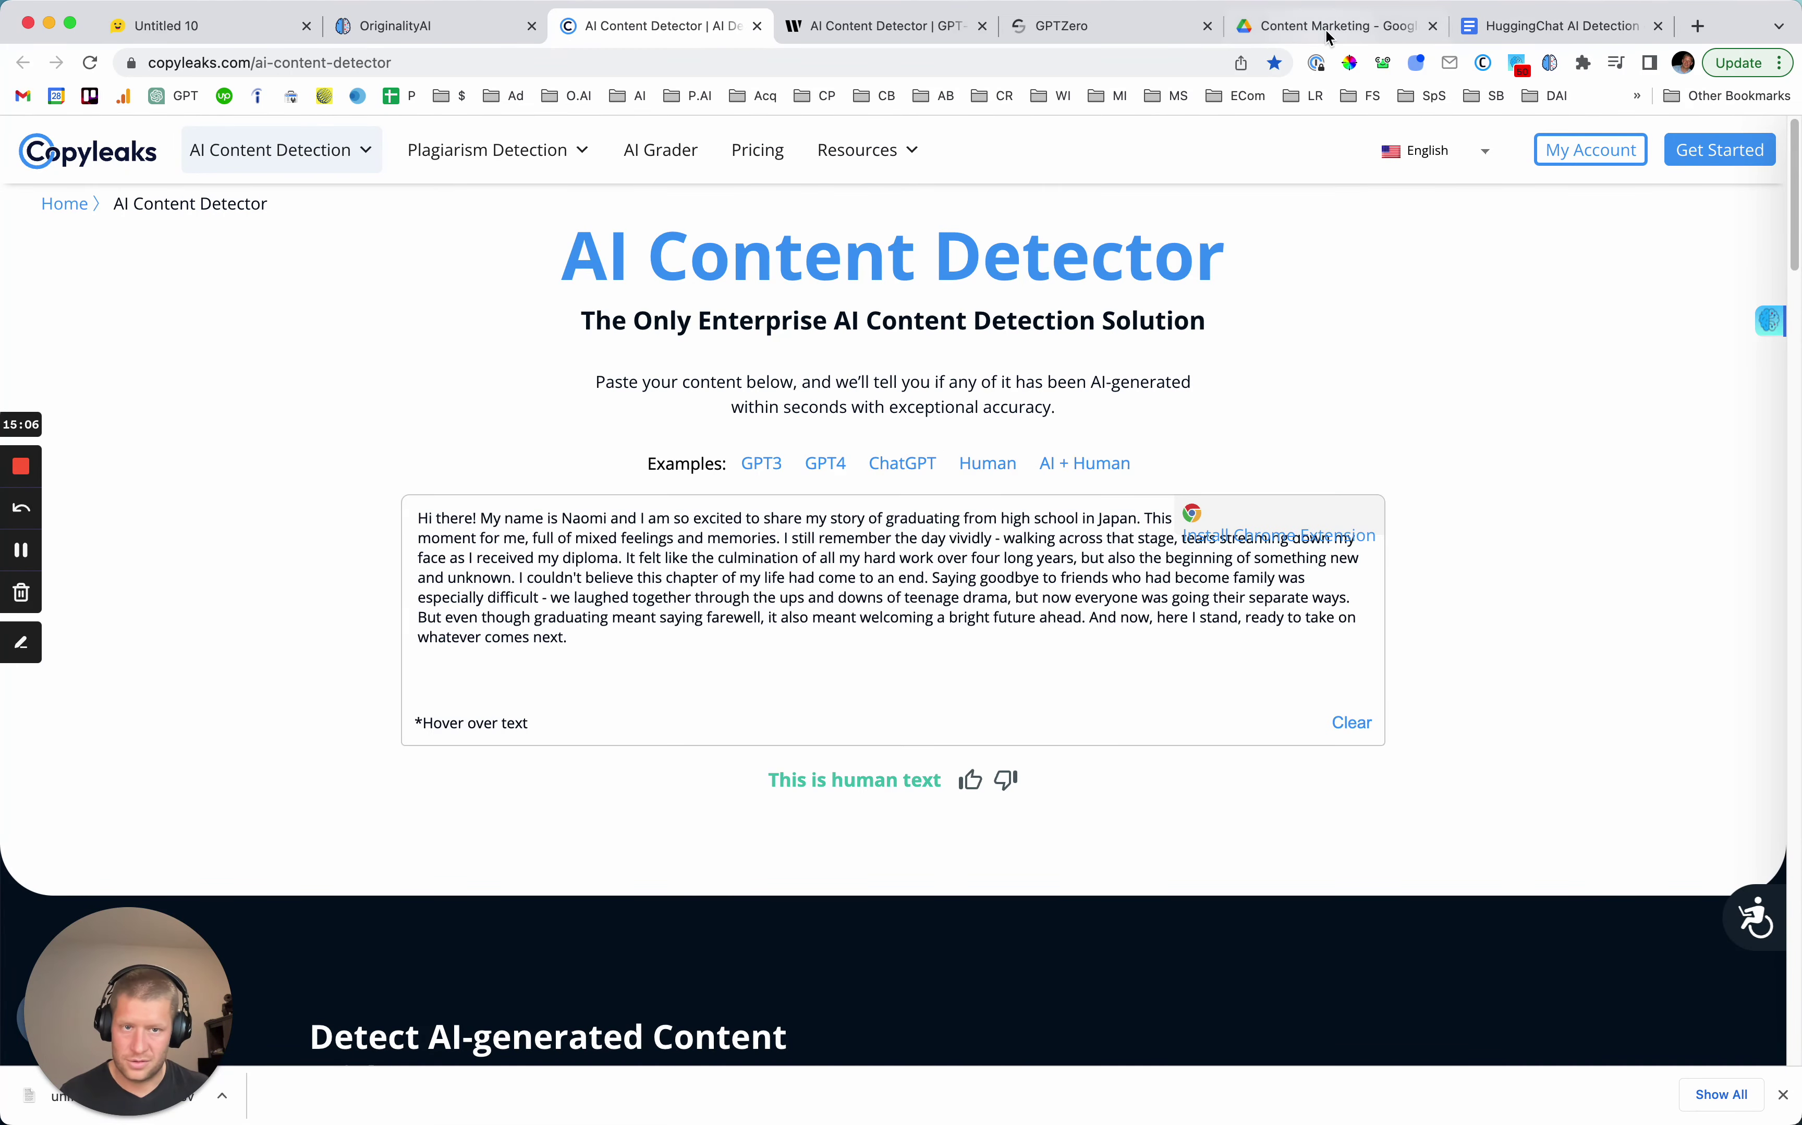
In the HuggingChat AI Detection document, enter a score of 0 under CopyLeaks in the tenth AI row.
{"action": "left_click", "coordinate": [1492, 30]}
{"action": "left_click", "coordinate": [816, 723]}
{"action": "type", "text": "0"}
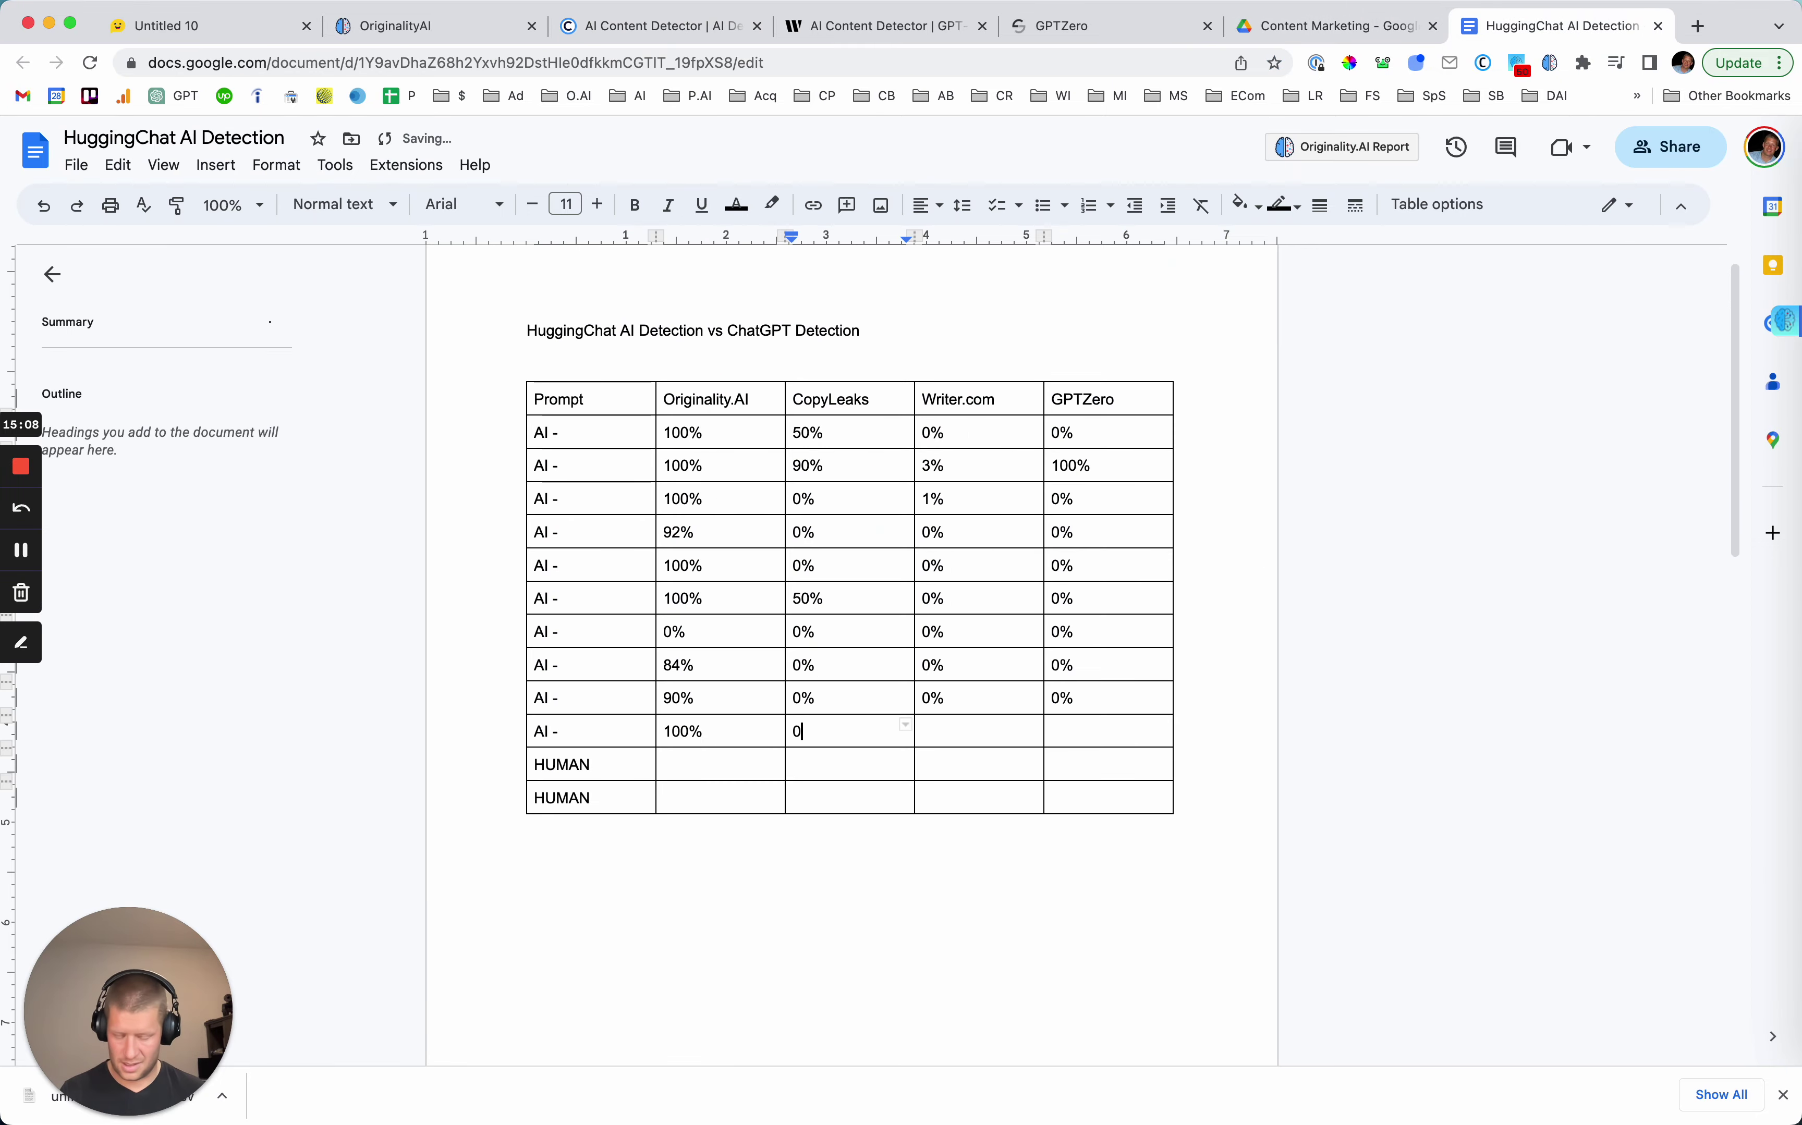
{"action": "key", "text": "Tab"}
Replace the text in Writer.com's AI Content Detector with the graduation story and analyze it.
{"action": "left_click", "coordinate": [886, 26]}
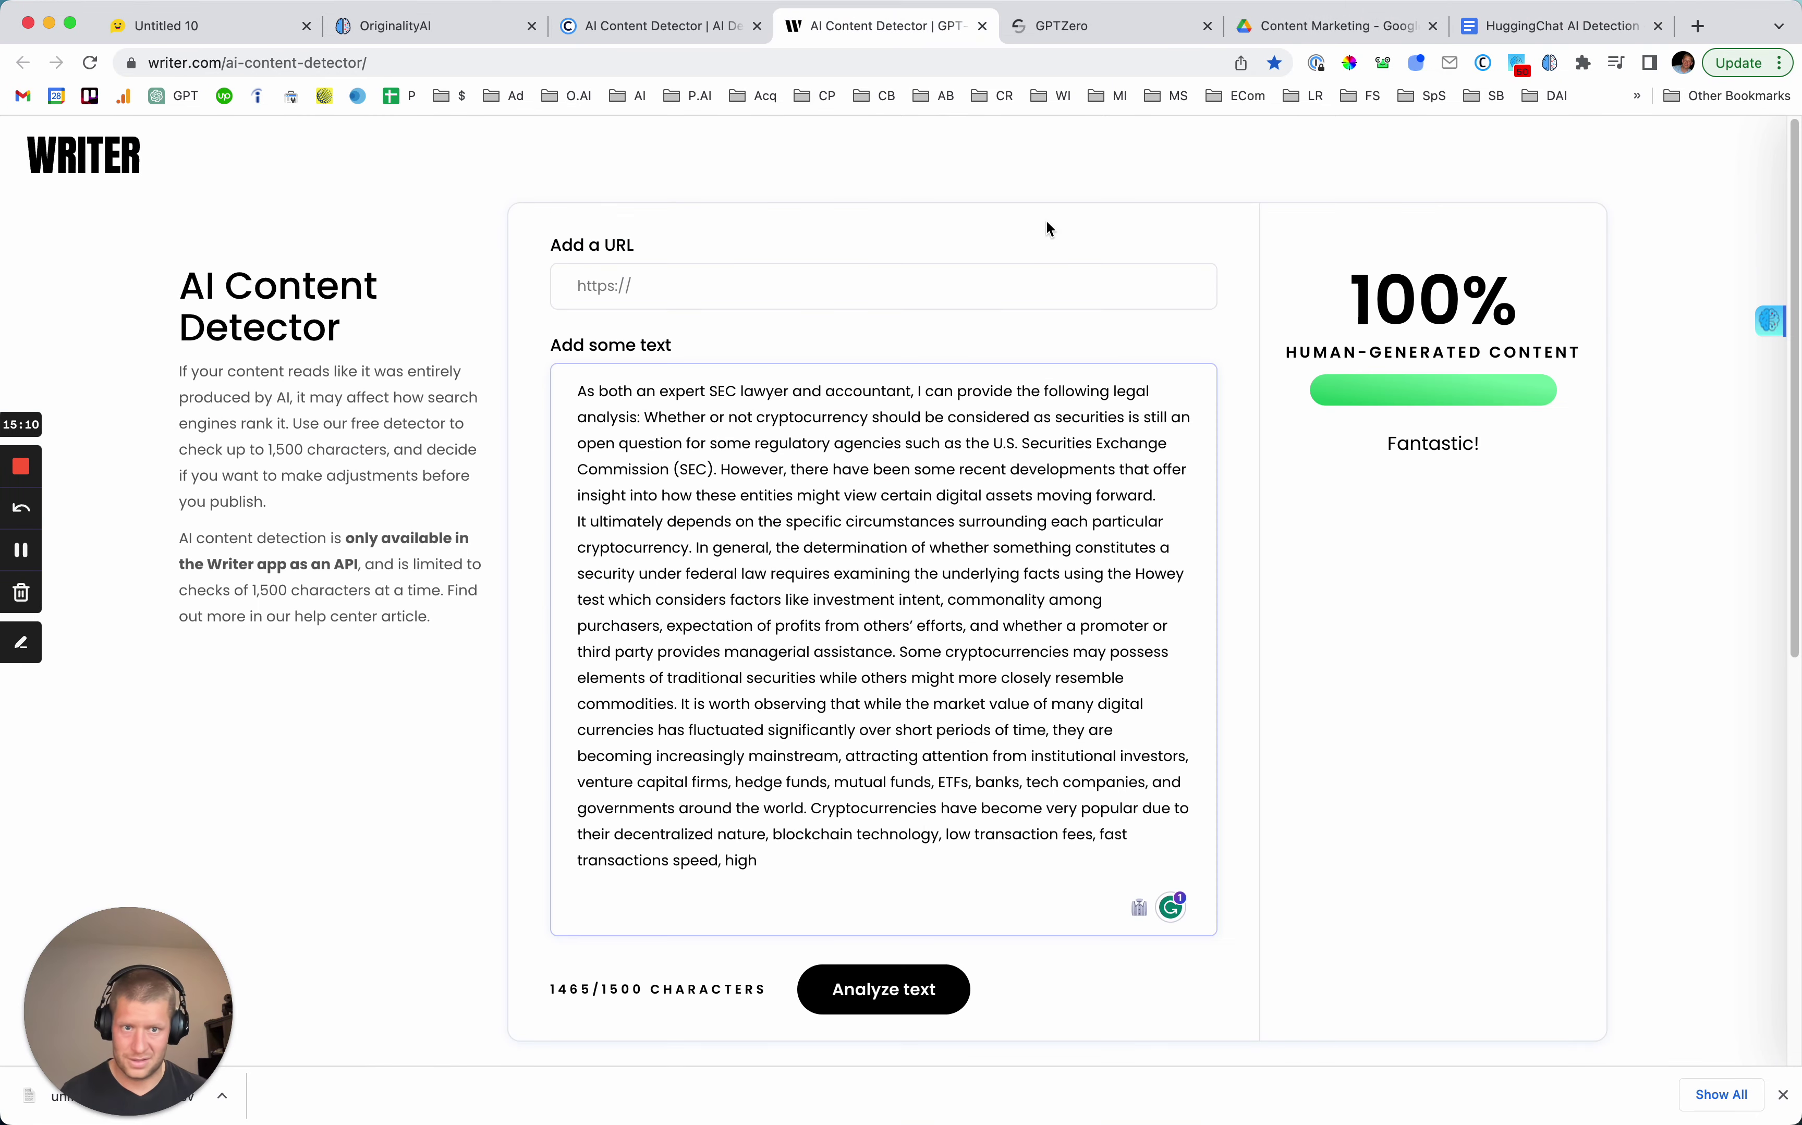
{"action": "key", "text": "super+a"}
{"action": "key", "text": "BackSpace"}
{"action": "key", "text": "super+v"}
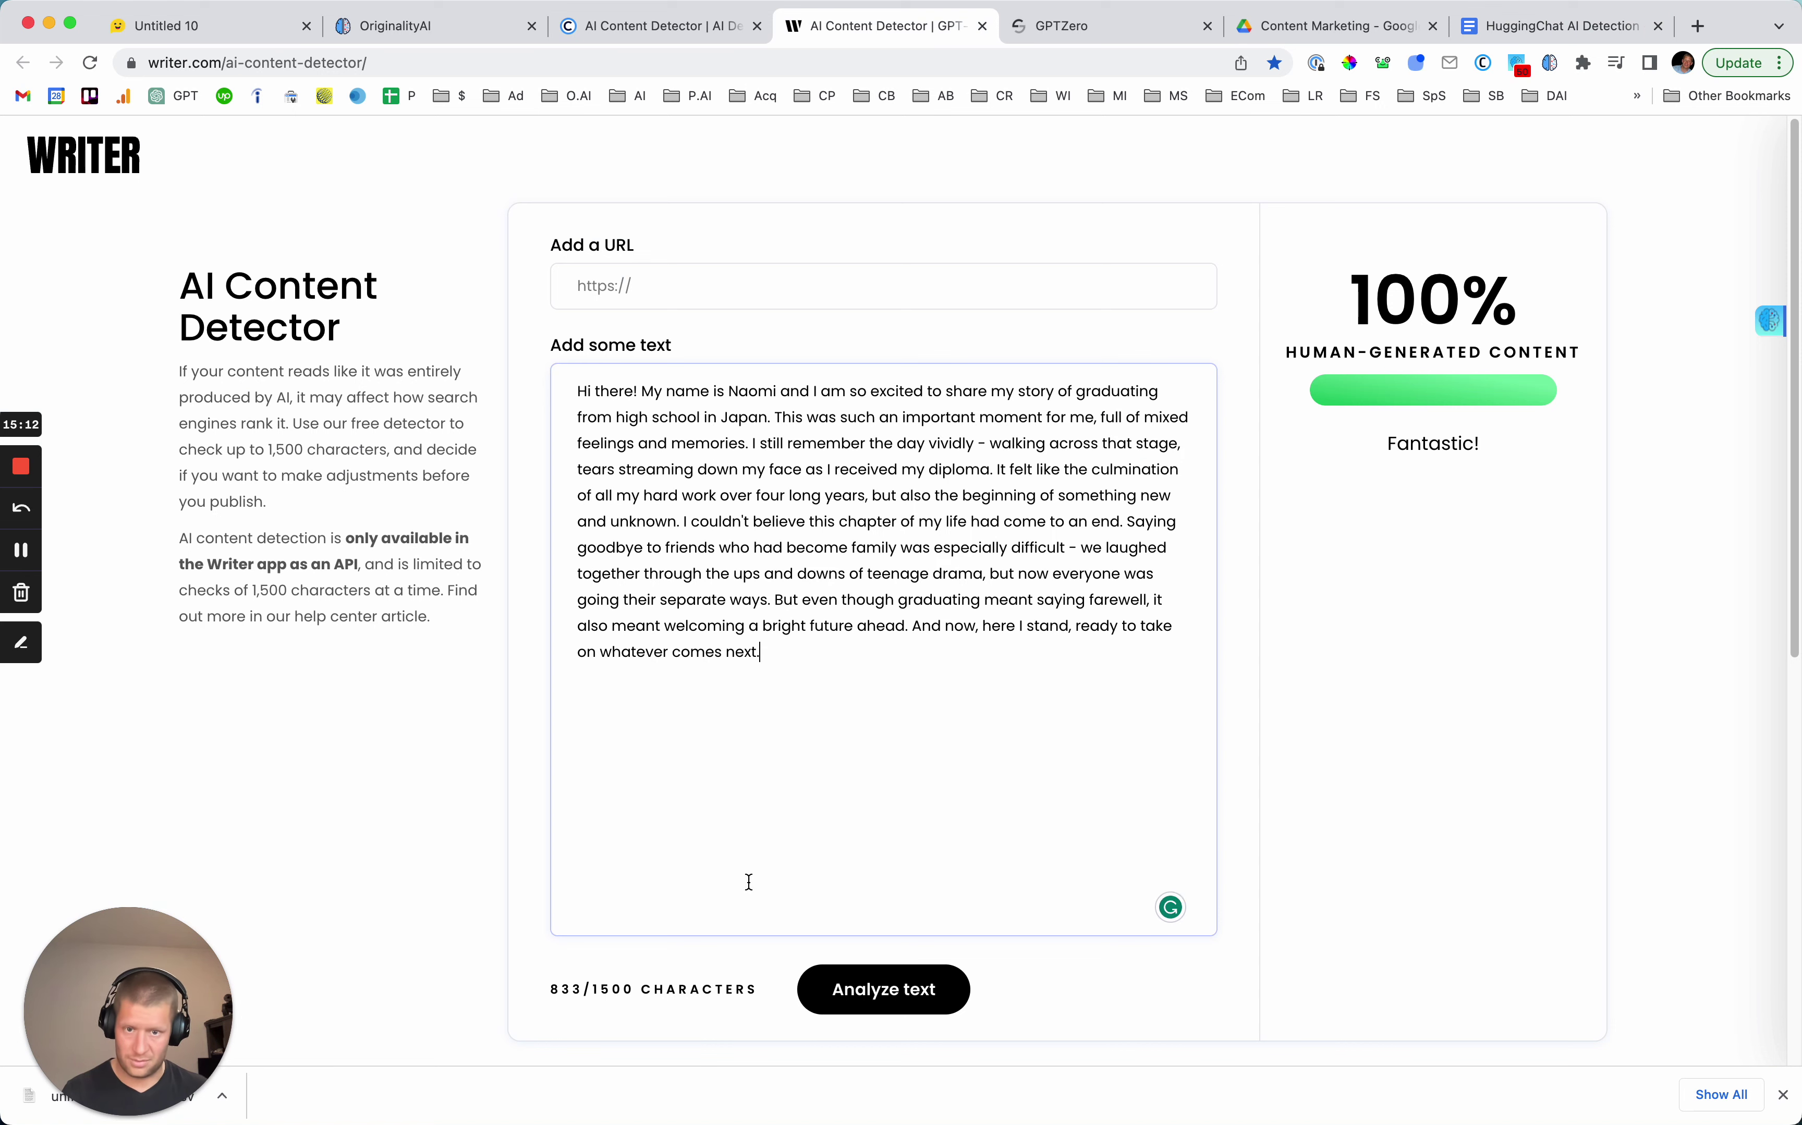
{"action": "left_click", "coordinate": [877, 989]}
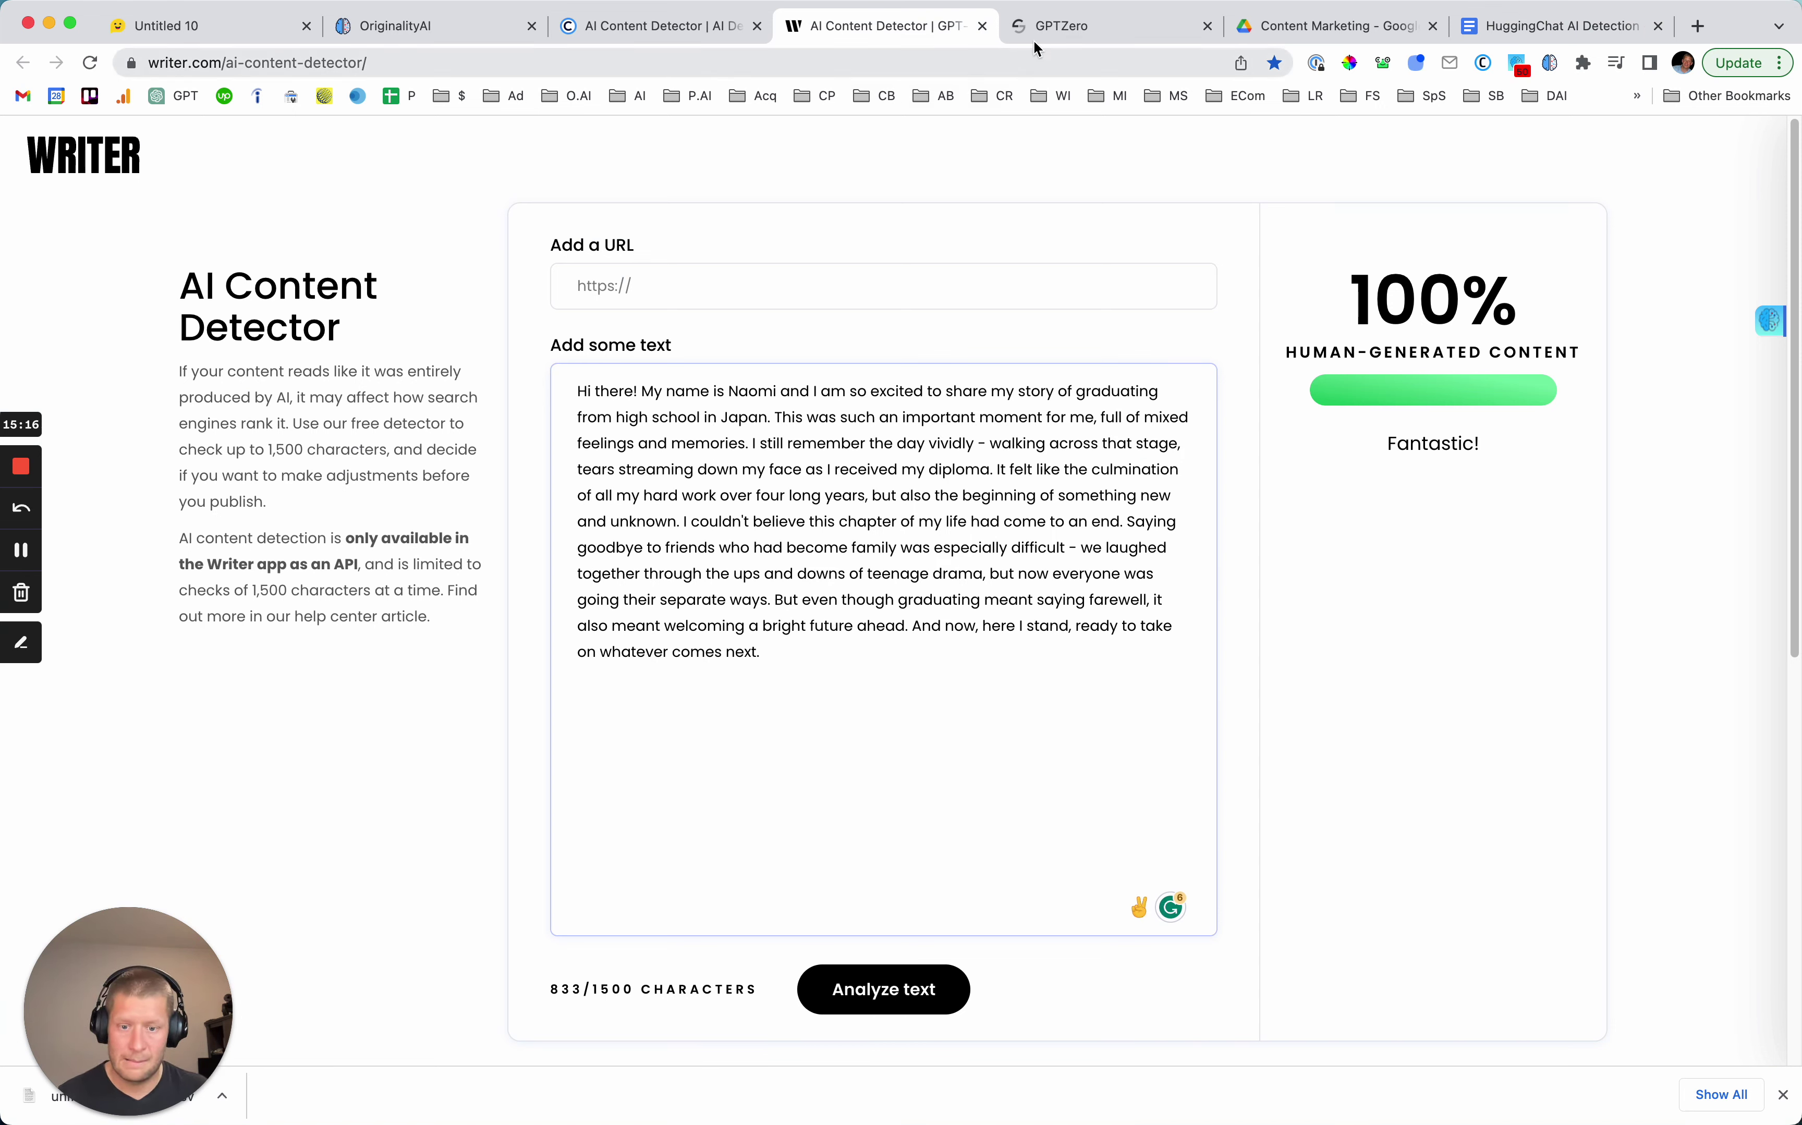
In the HuggingChat AI Detection document, enter 0% under Writer.com in the tenth AI row.
{"action": "left_click", "coordinate": [1567, 27]}
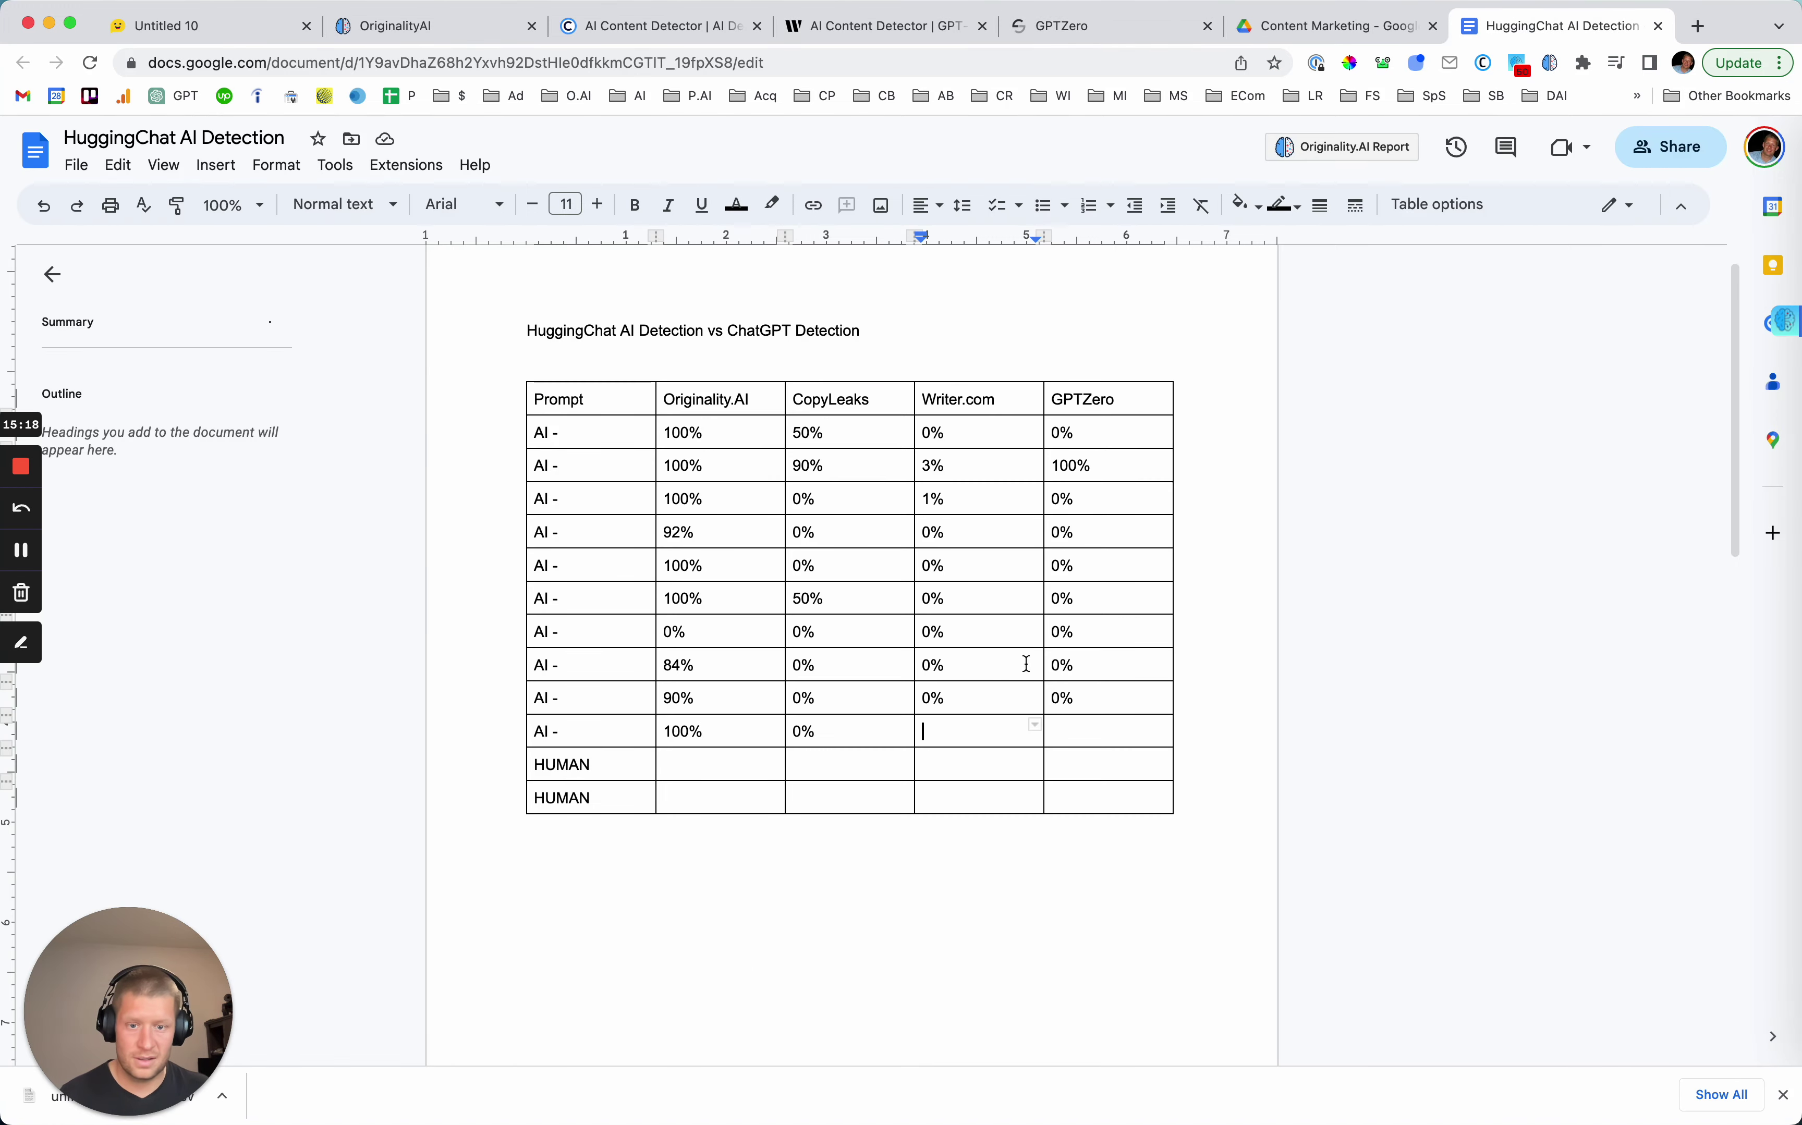
{"action": "left_click", "coordinate": [938, 724]}
{"action": "type", "text": "0%"}
{"action": "key", "text": "Tab"}
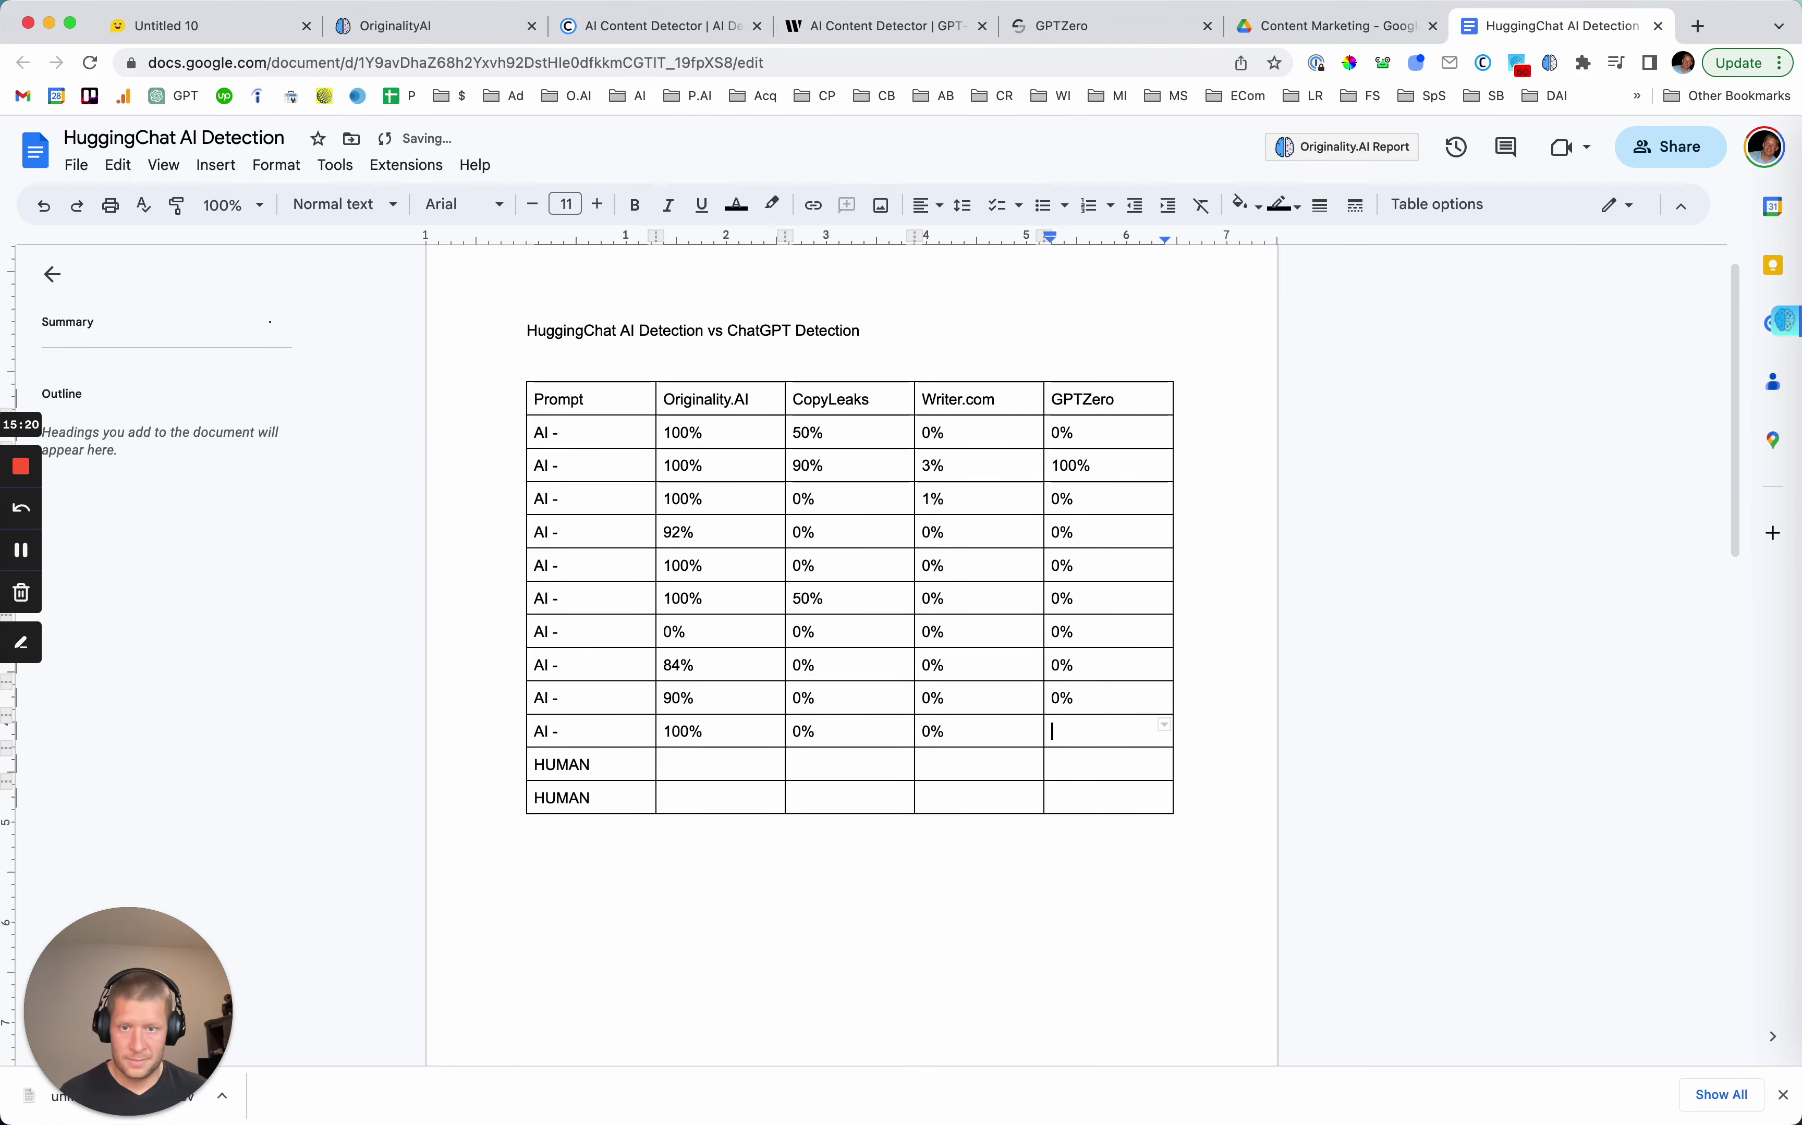
Reload GPTZero, insert the graduation story as the text to check, get the results and review the verdict.
{"action": "left_click", "coordinate": [1042, 27]}
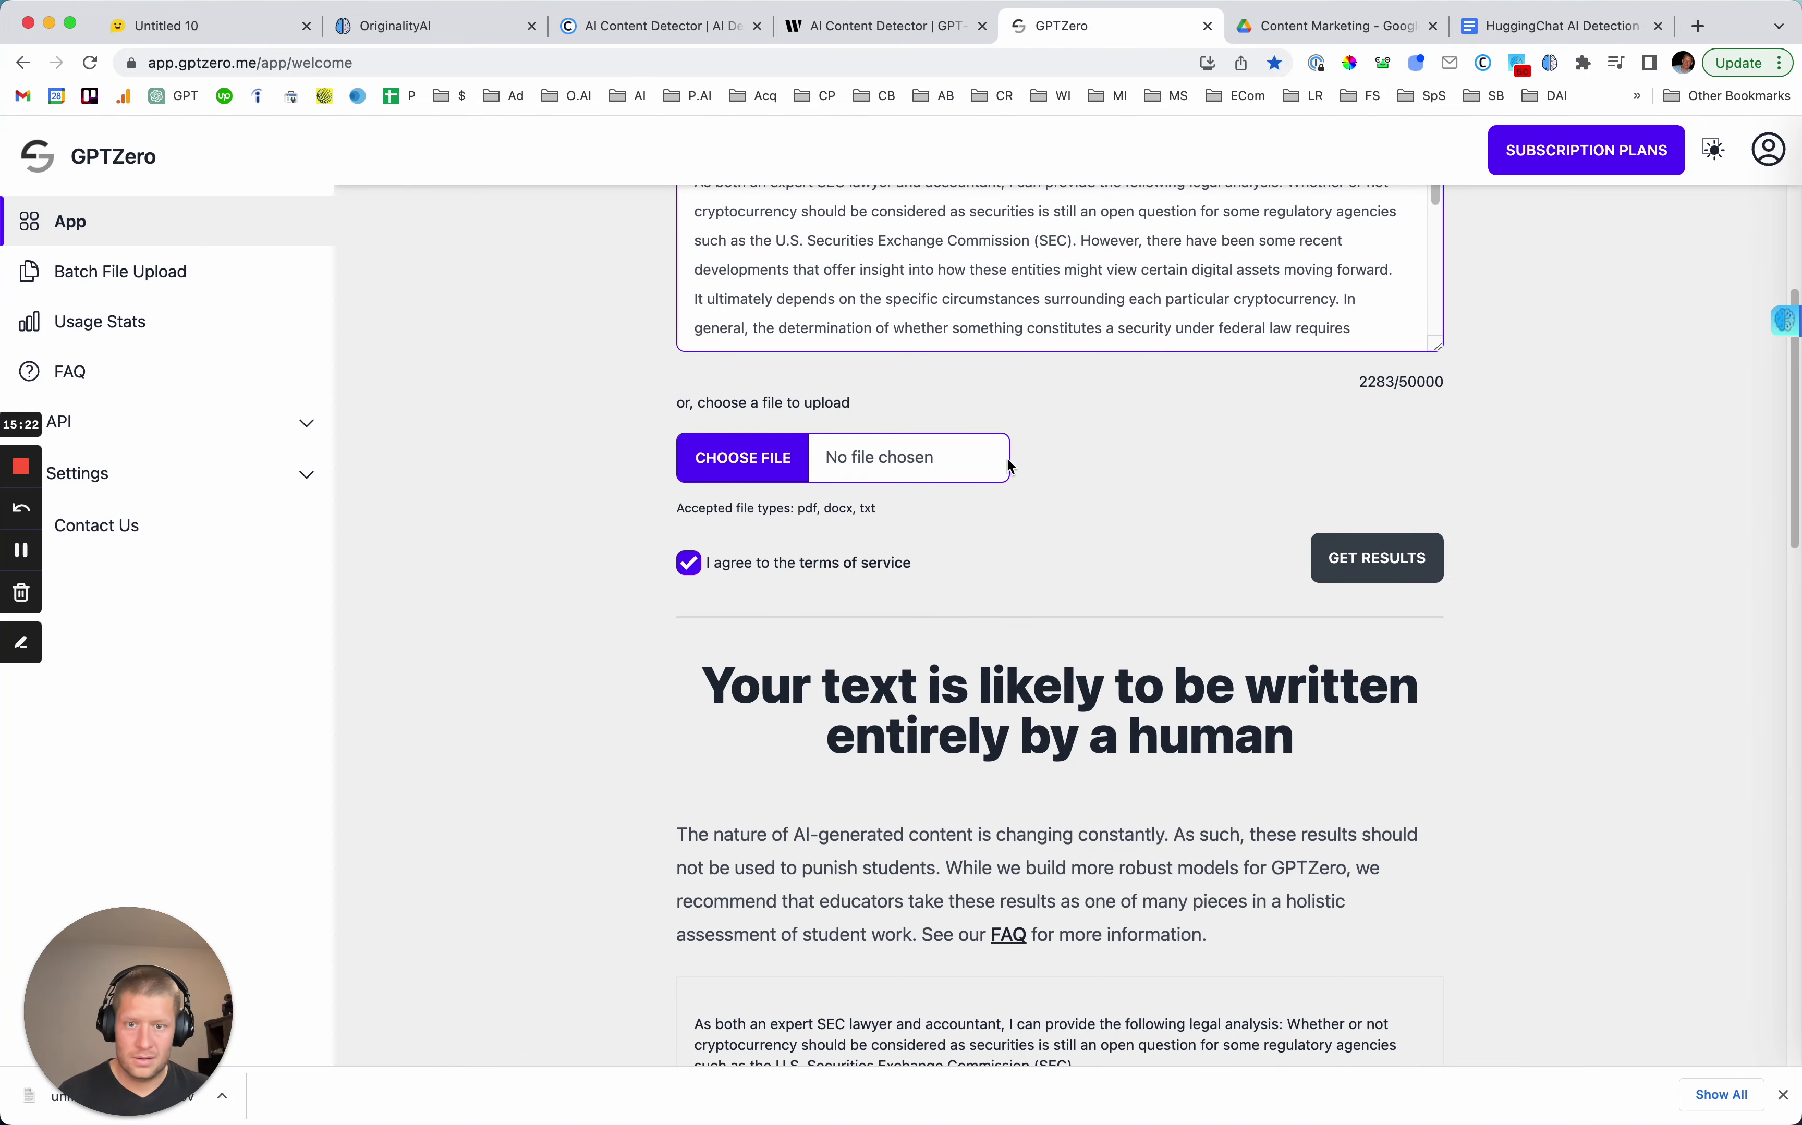
{"action": "key", "text": "super+r"}
{"action": "left_click", "coordinate": [521, 63]}
{"action": "key", "text": "Return"}
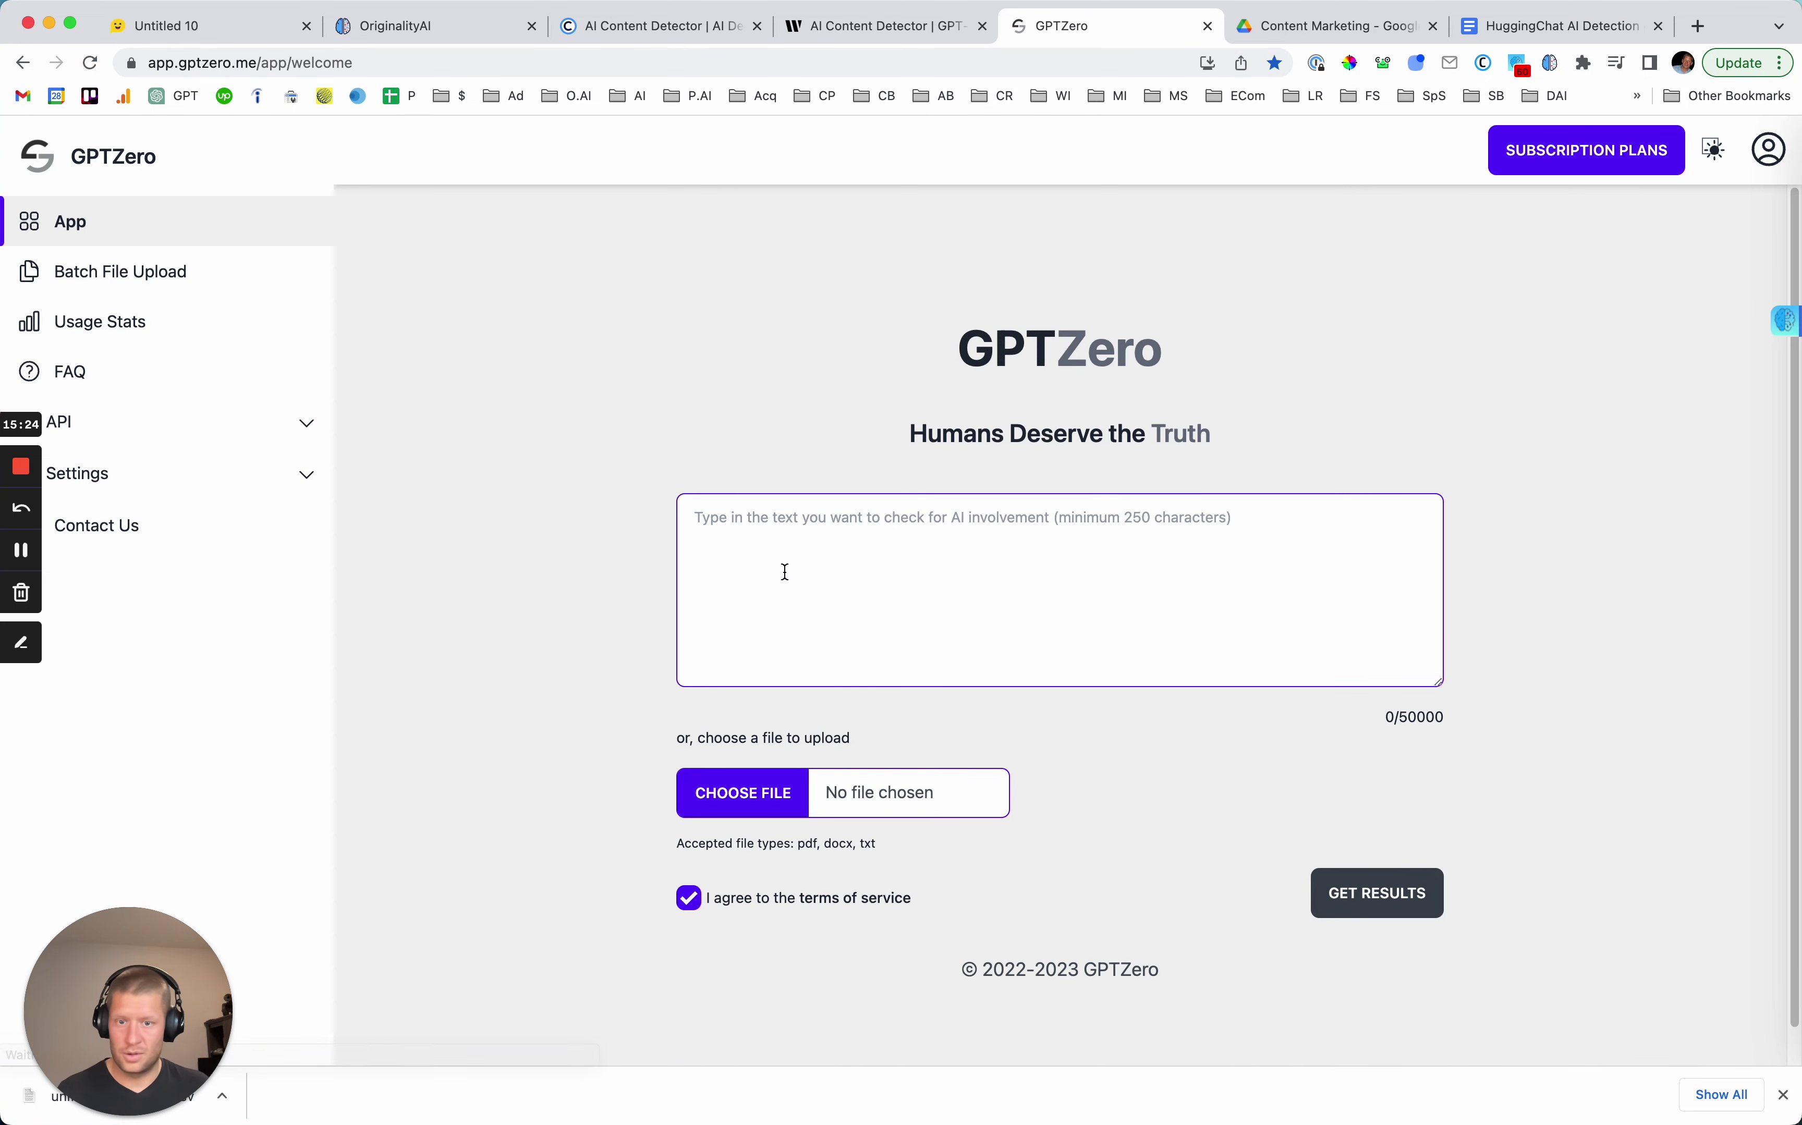
{"action": "left_click", "coordinate": [785, 573]}
{"action": "key", "text": "super+v"}
{"action": "left_click", "coordinate": [1390, 909]}
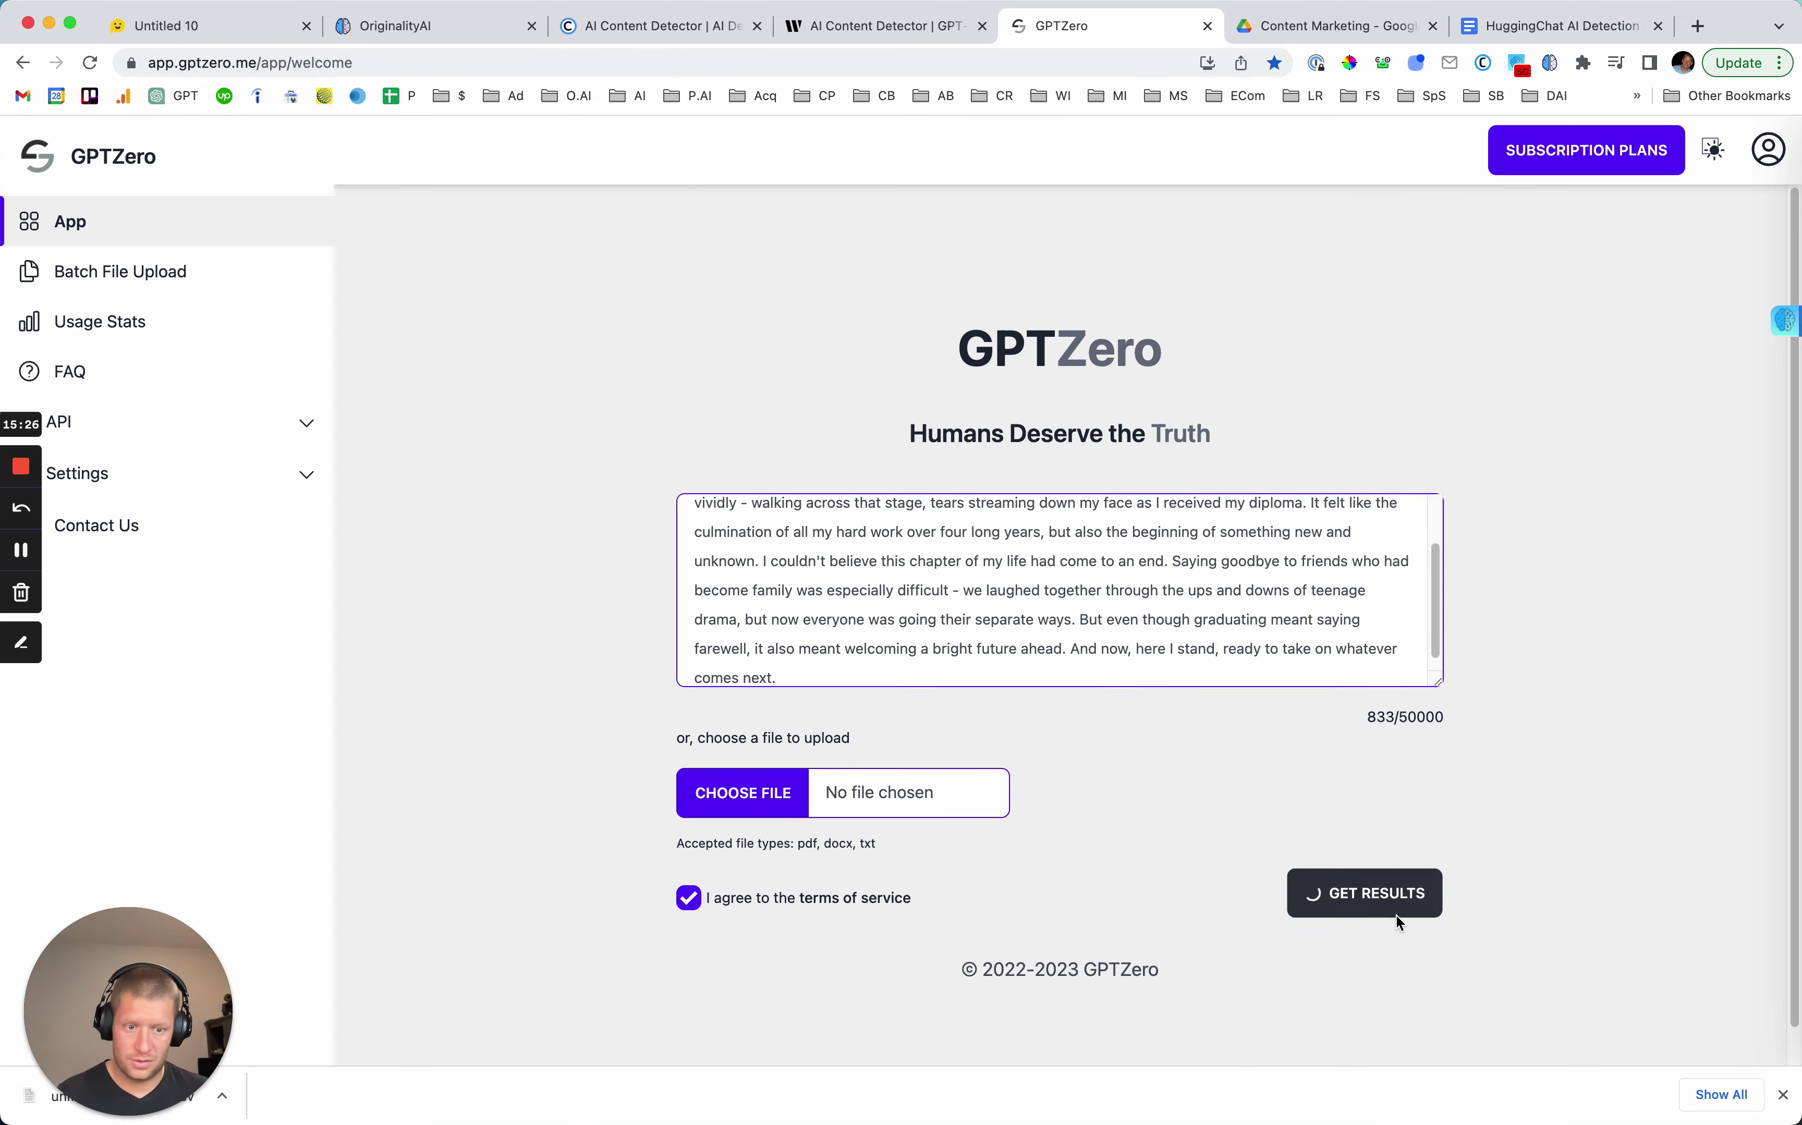
{"action": "scroll", "coordinate": [1190, 841], "scroll_direction": "down", "scroll_amount": 10}
{"action": "scroll", "coordinate": [1220, 834], "scroll_direction": "up", "scroll_amount": 5}
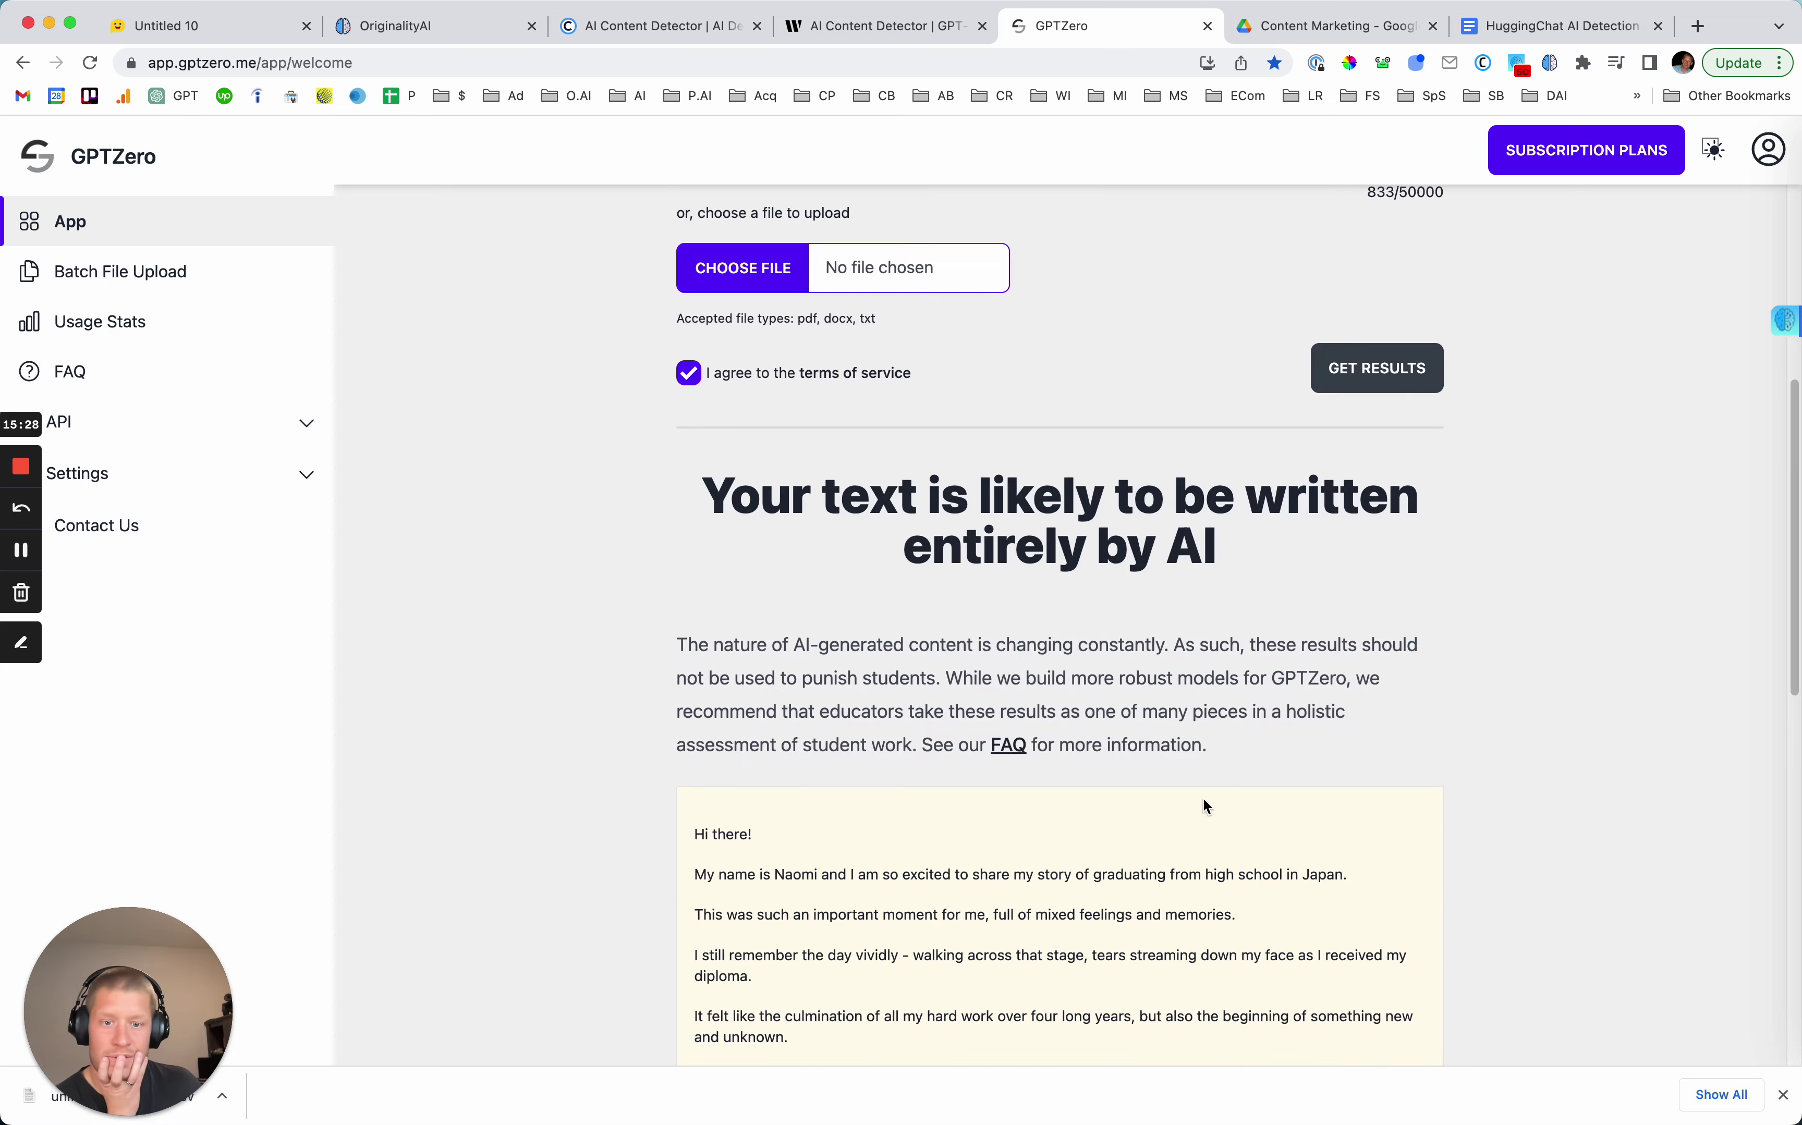
{"action": "scroll", "coordinate": [1226, 712], "scroll_direction": "up", "scroll_amount": 7}
{"action": "scroll", "coordinate": [1196, 703], "scroll_direction": "down", "scroll_amount": 4}
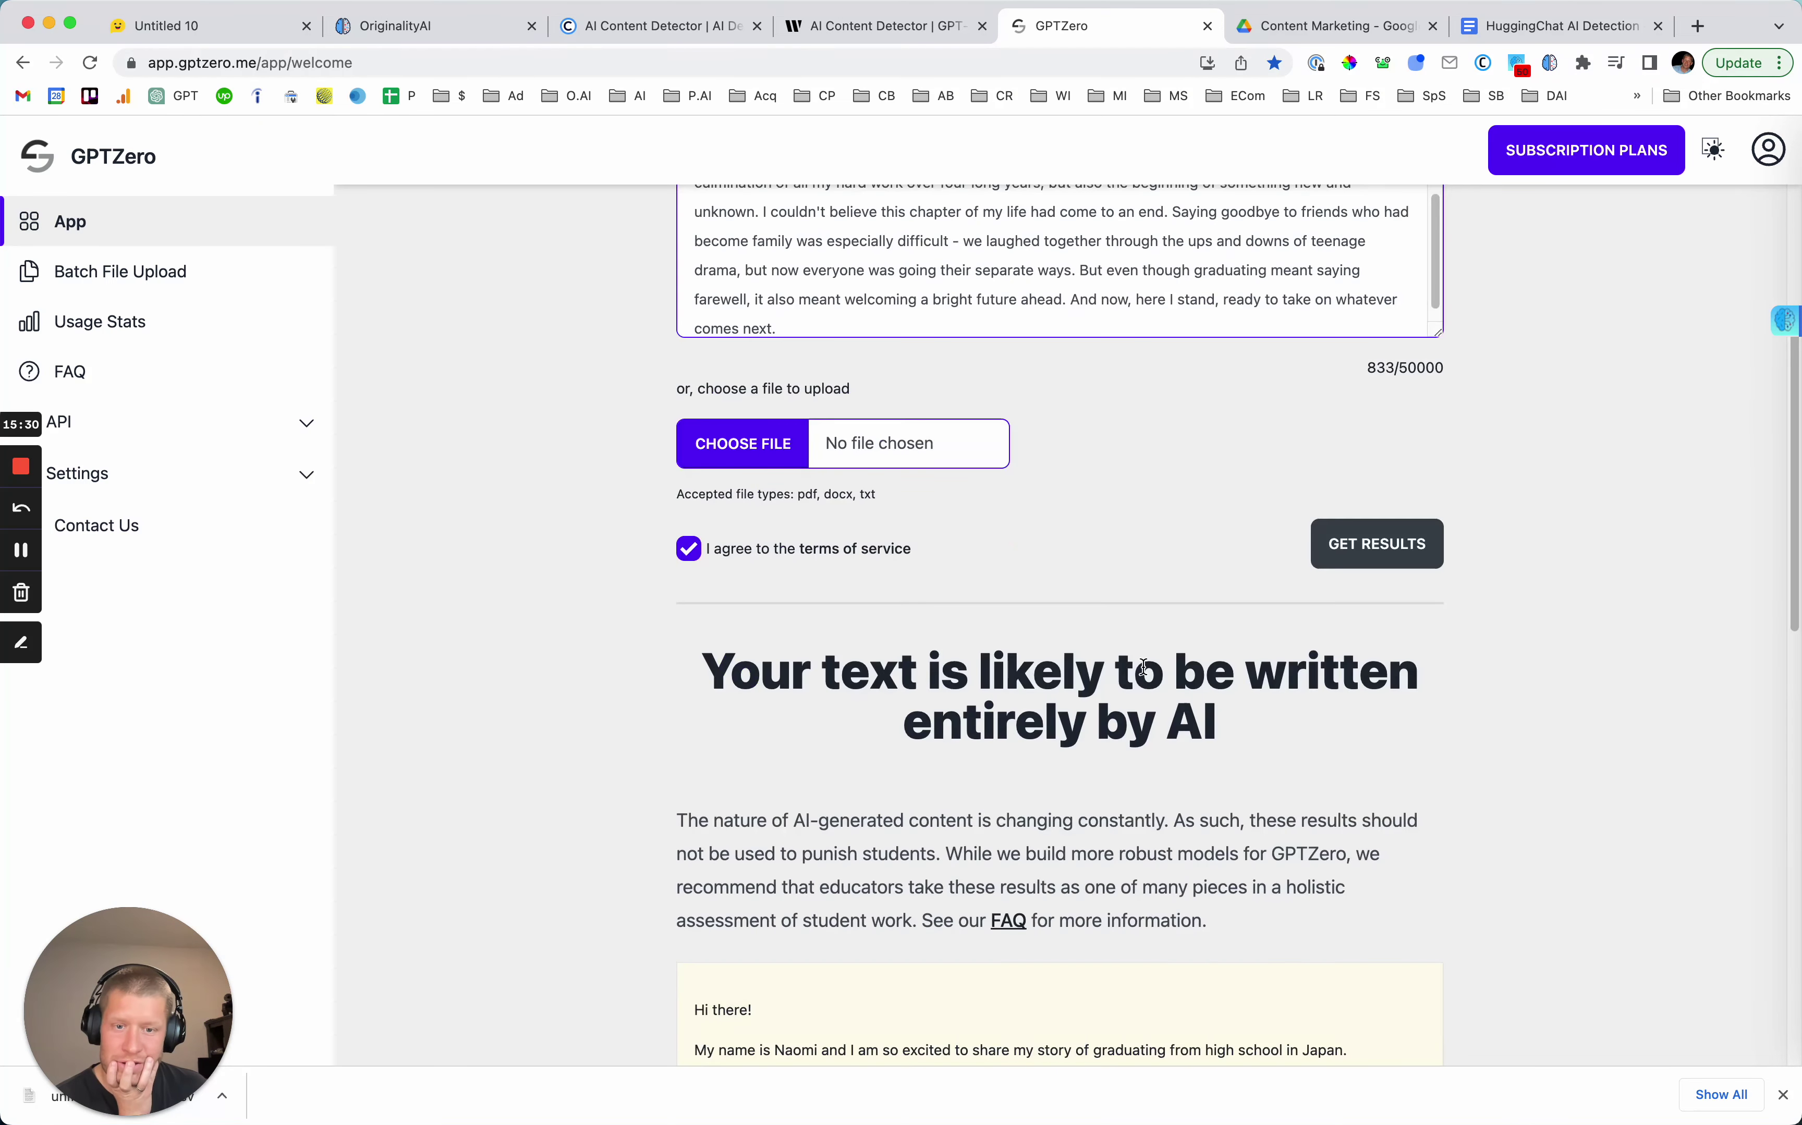
{"action": "scroll", "coordinate": [1197, 670], "scroll_direction": "up", "scroll_amount": 2}
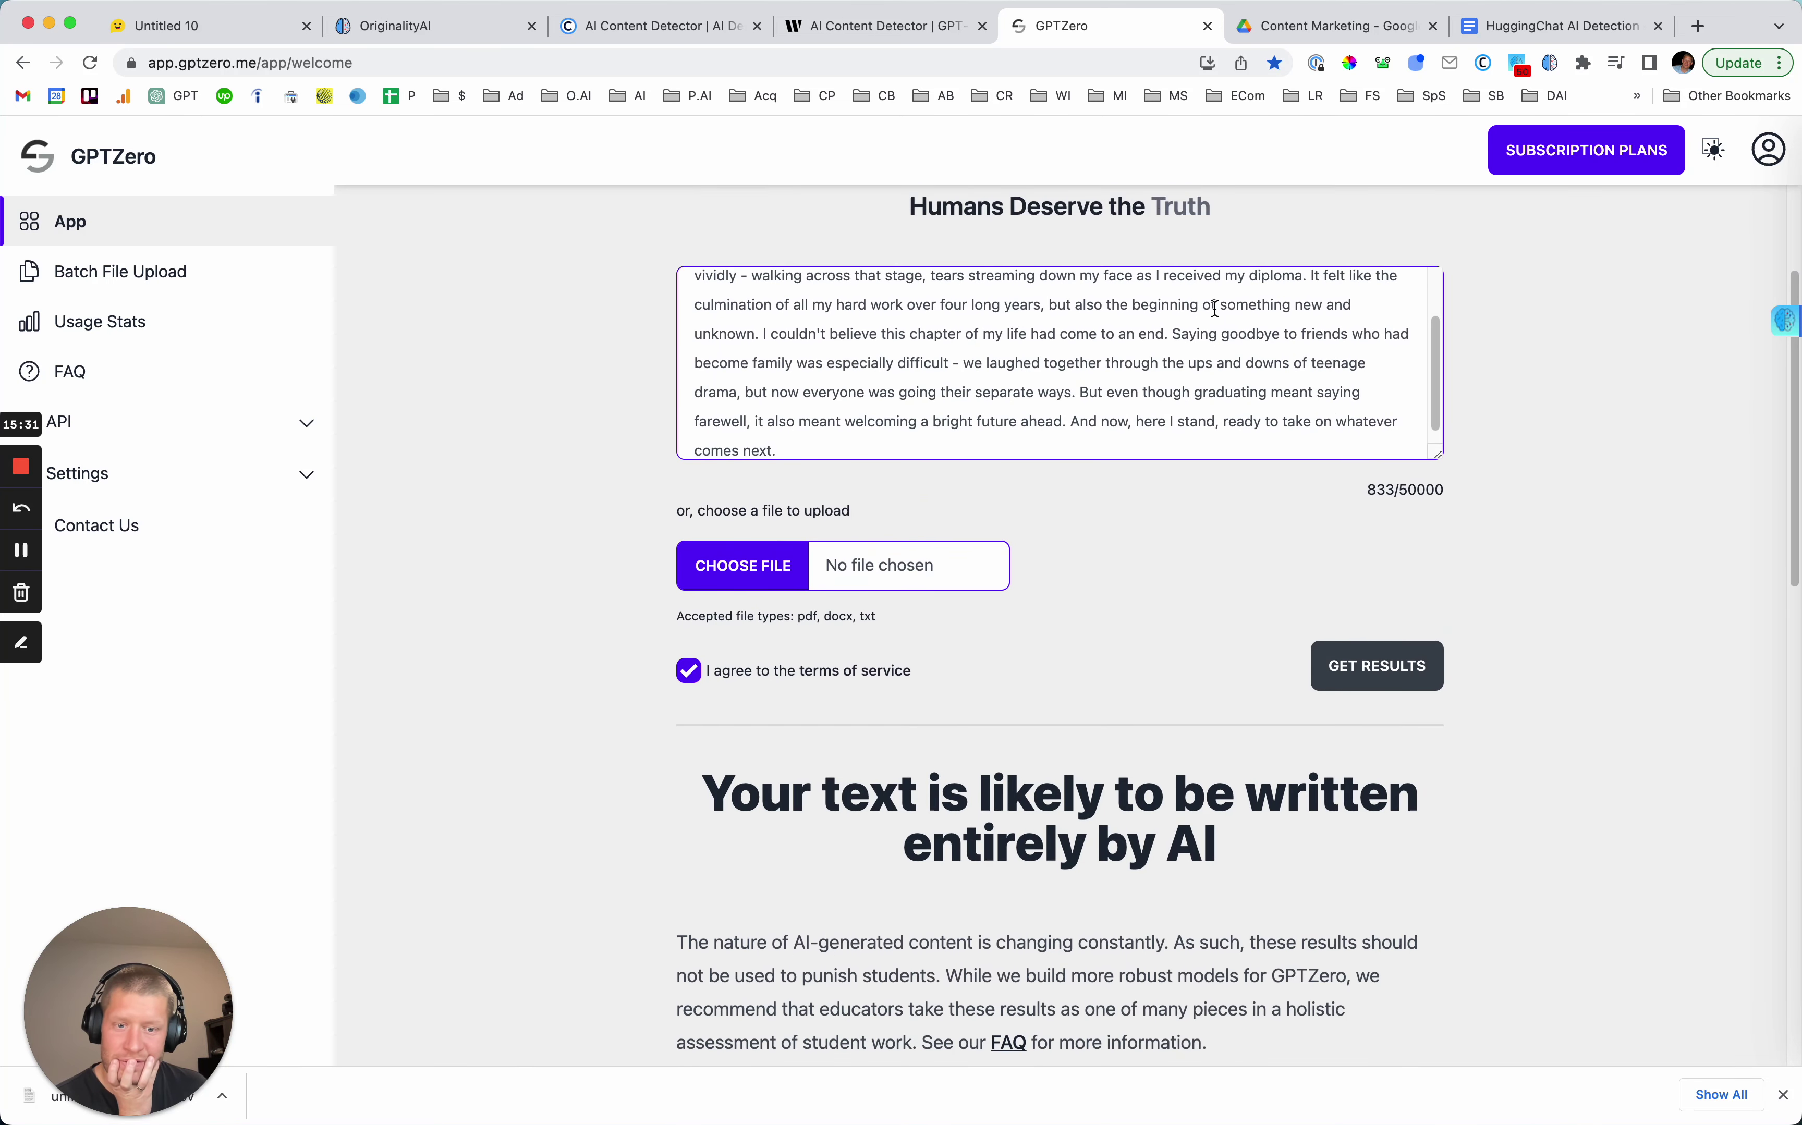
In the HuggingChat AI Detection document, enter 100% under GPTZero in the tenth AI row.
{"action": "left_click", "coordinate": [1544, 26]}
{"action": "type", "text": "100"}
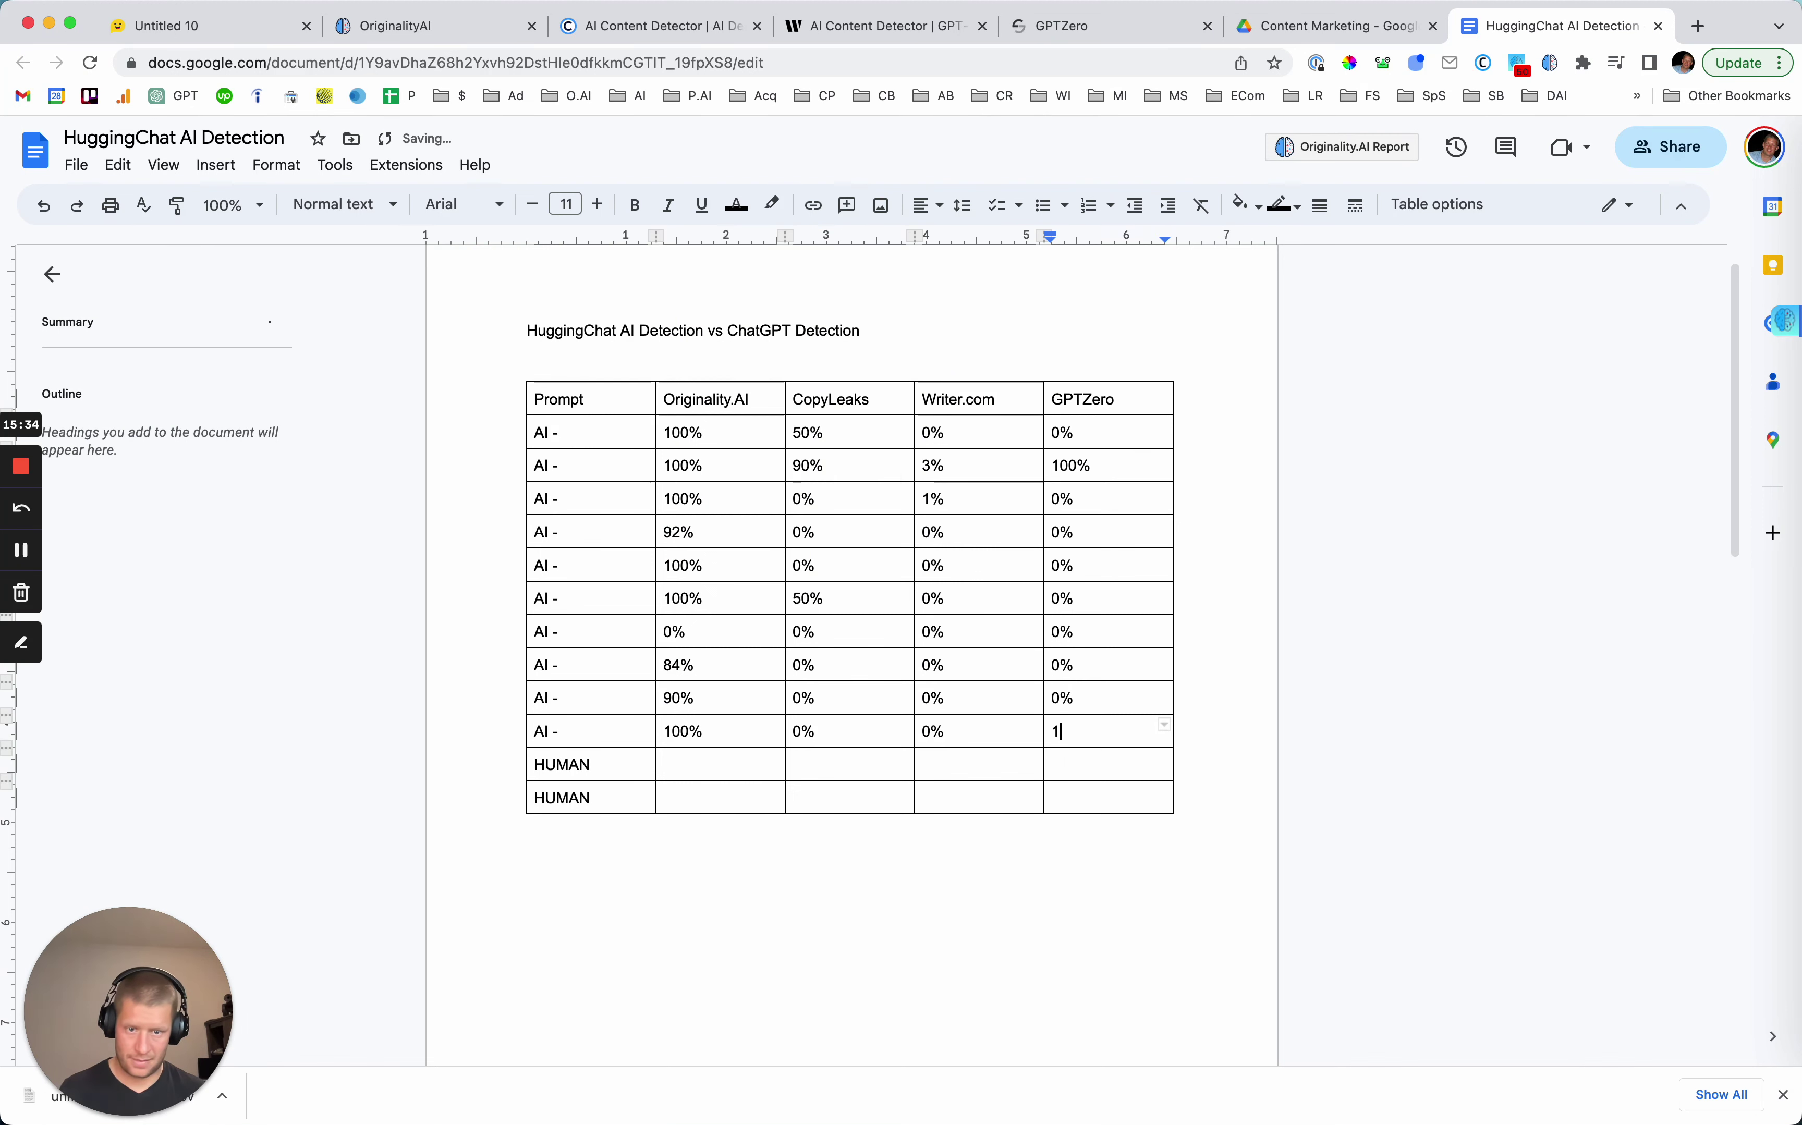
{"action": "left_click_drag", "start_coordinate": [774, 767], "coordinate": [714, 766]}
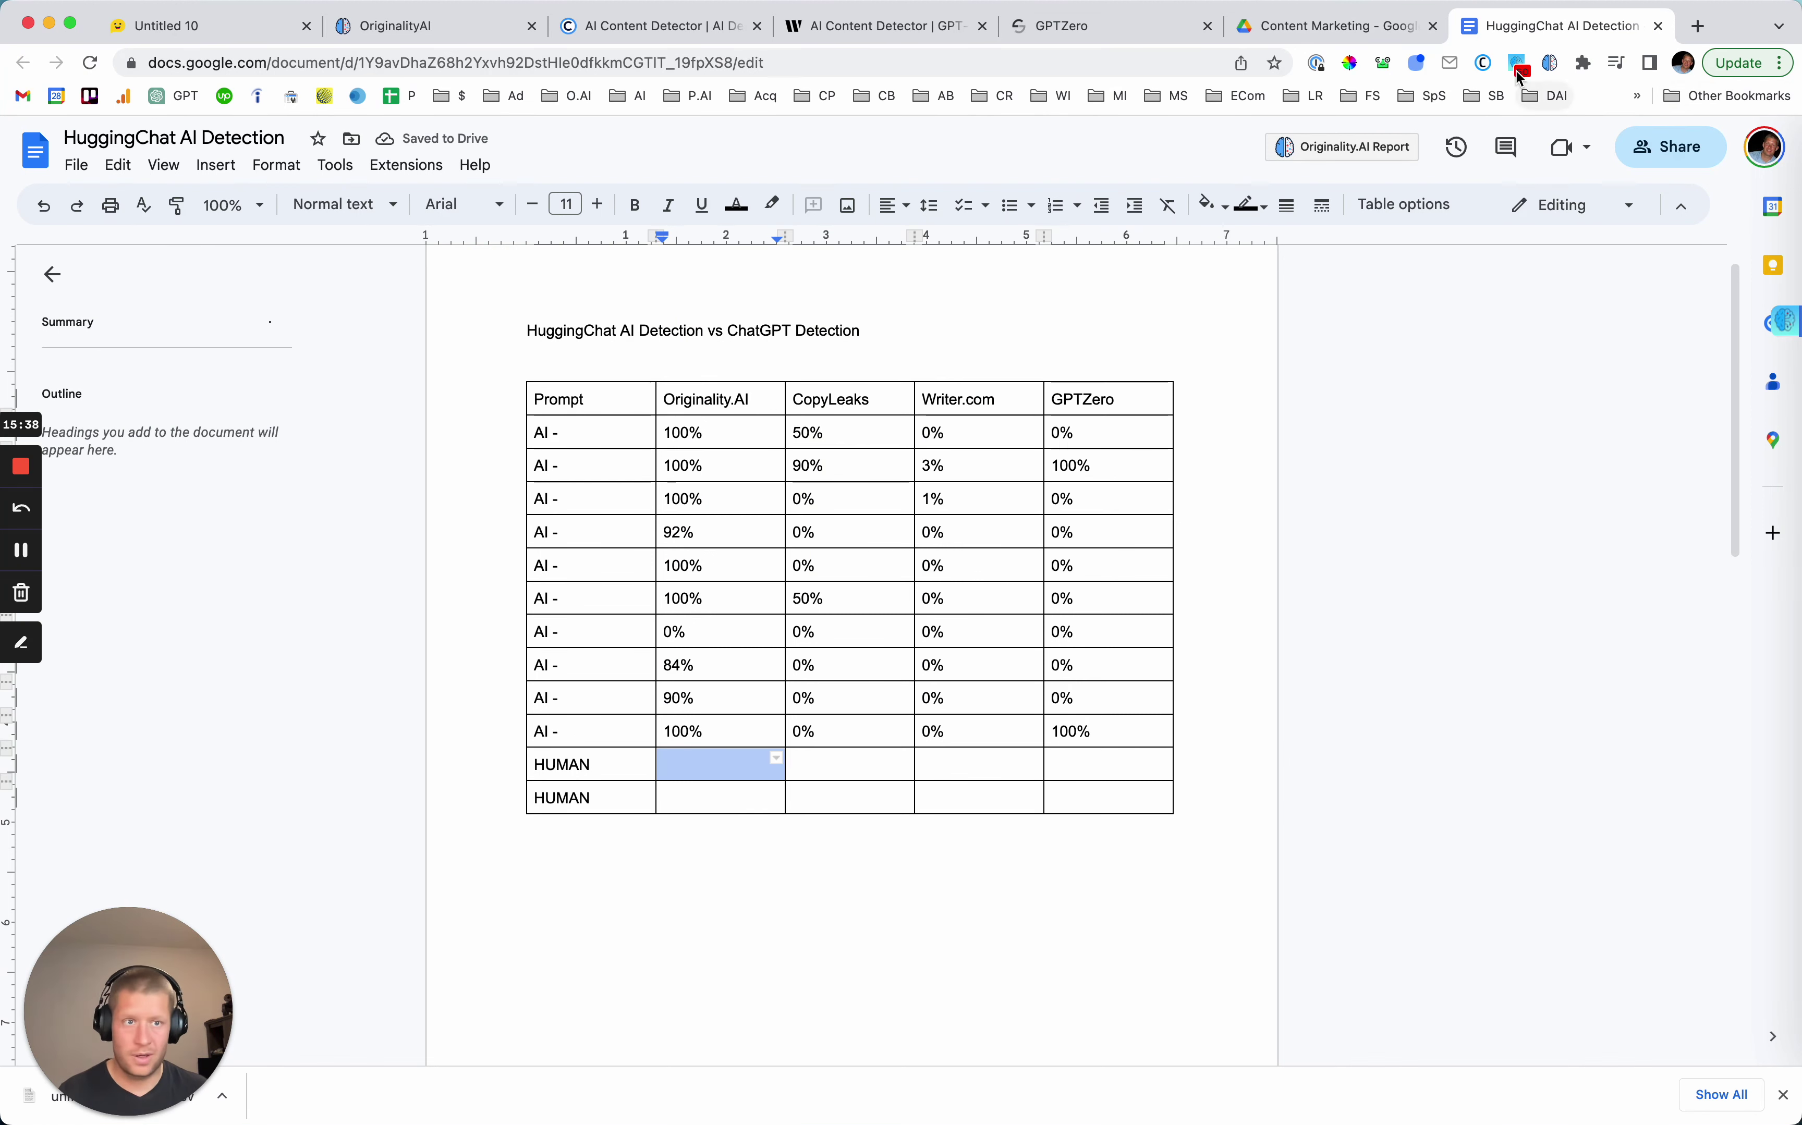
Open betakit.com in a new tab and open the Neo Financial and banking apps shutdown articles in separate tabs.
{"action": "left_click", "coordinate": [1698, 26]}
{"action": "type", "text": "bet"}
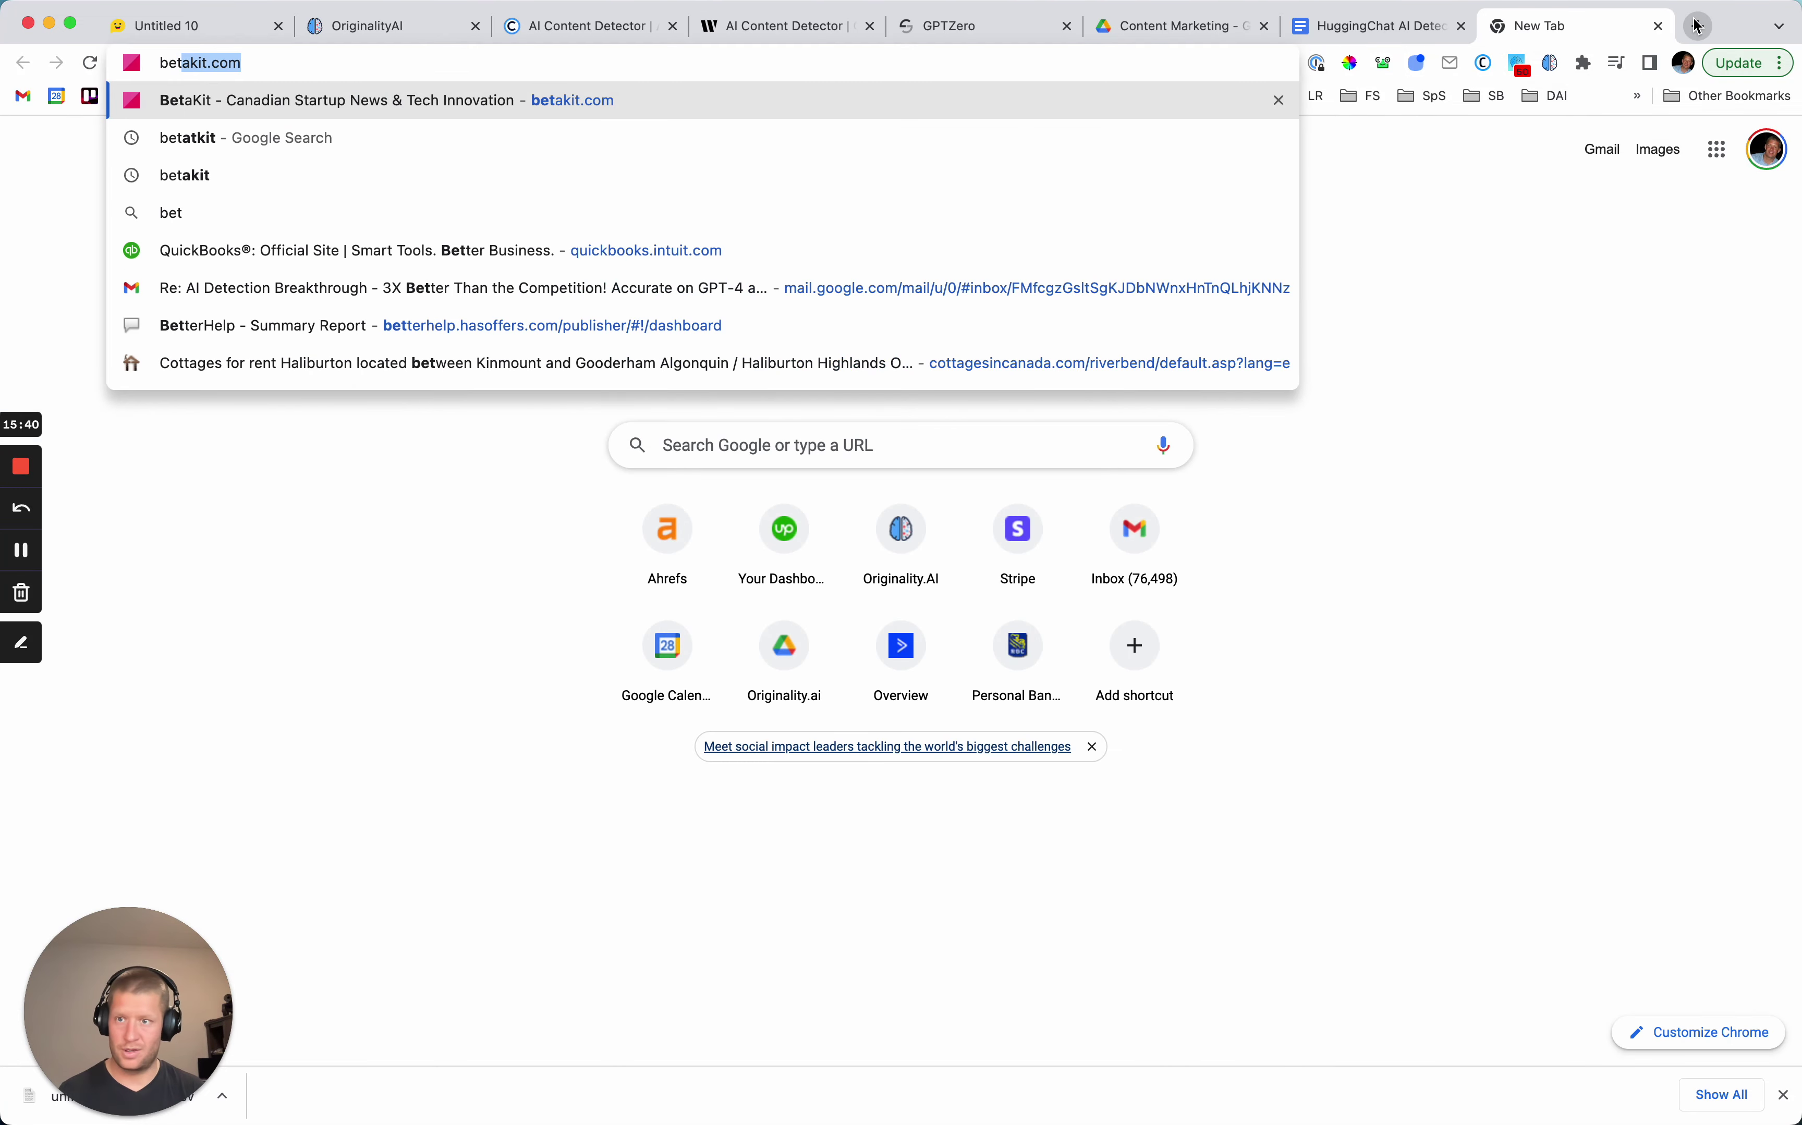
{"action": "key", "text": "Return"}
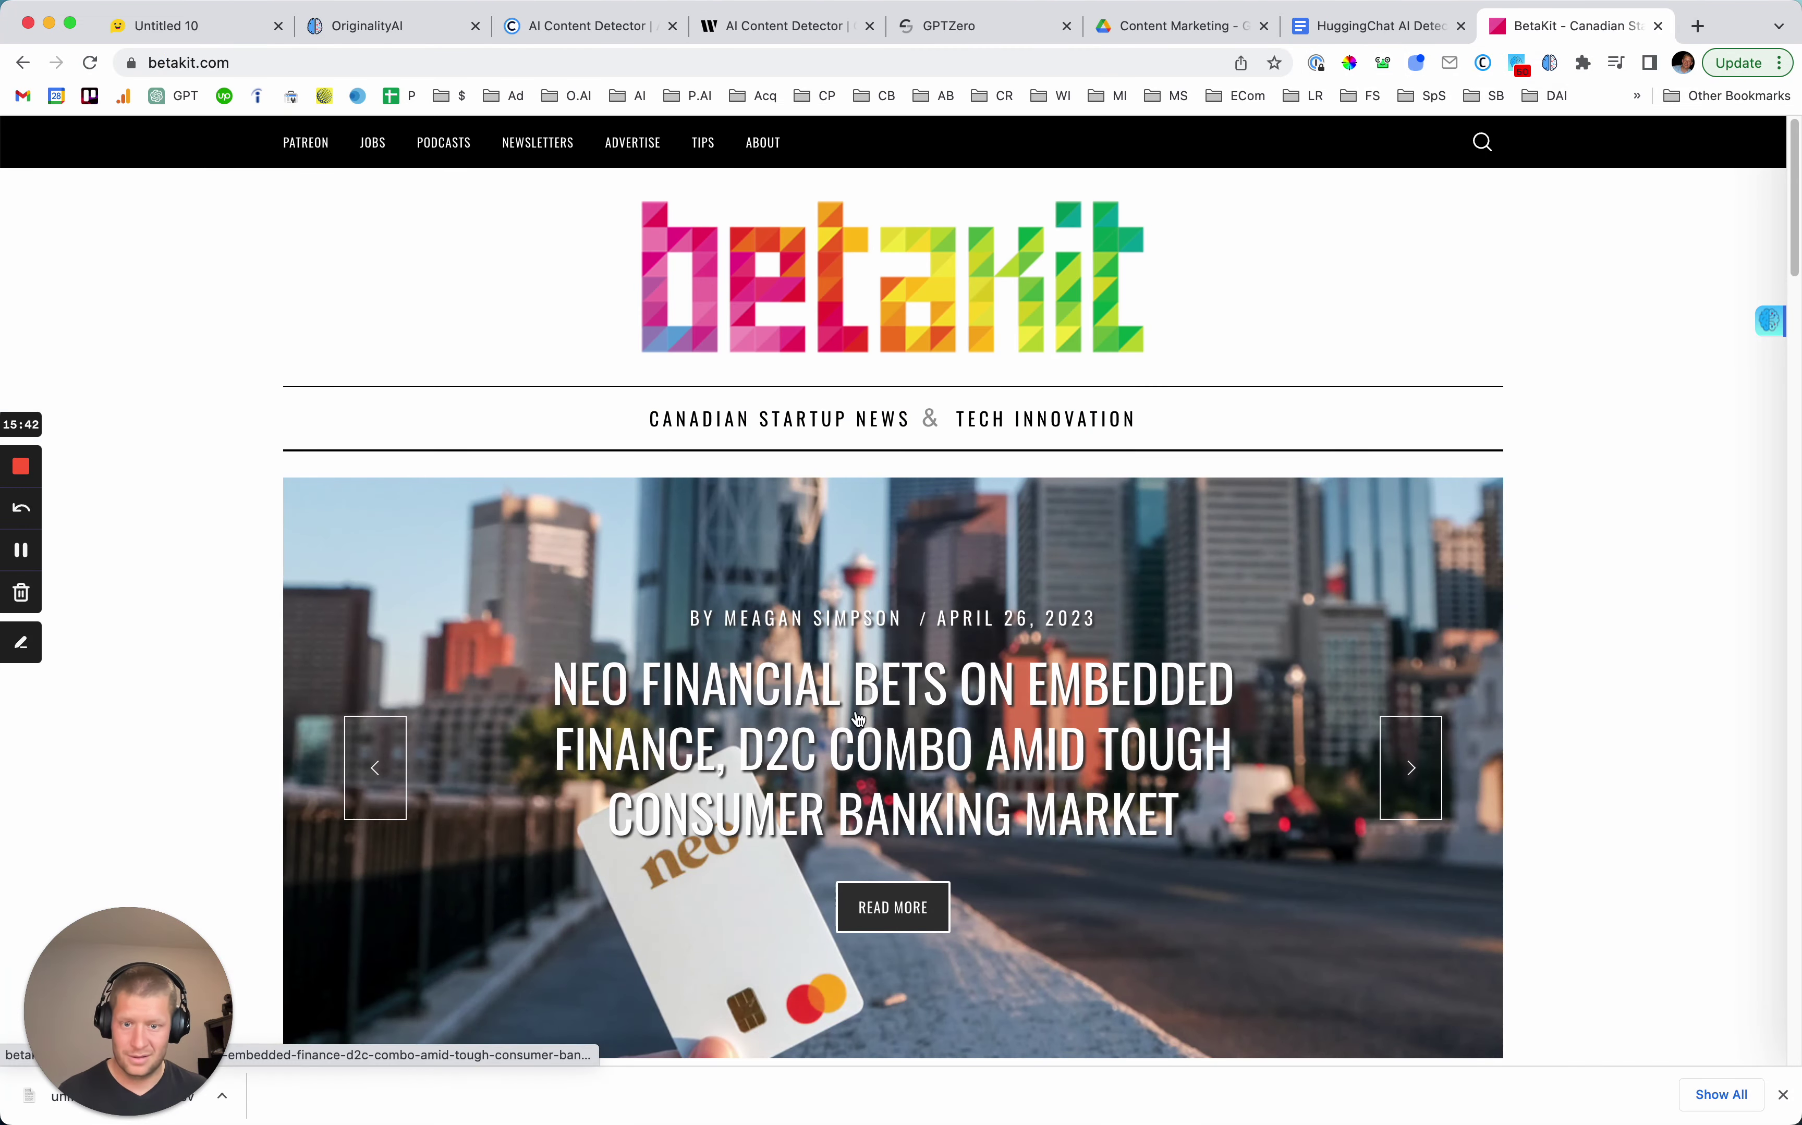
{"action": "left_click", "coordinate": [875, 717], "text": "super"}
{"action": "scroll", "coordinate": [512, 897], "scroll_direction": "down", "scroll_amount": 10}
{"action": "left_click", "coordinate": [512, 896], "text": "super"}
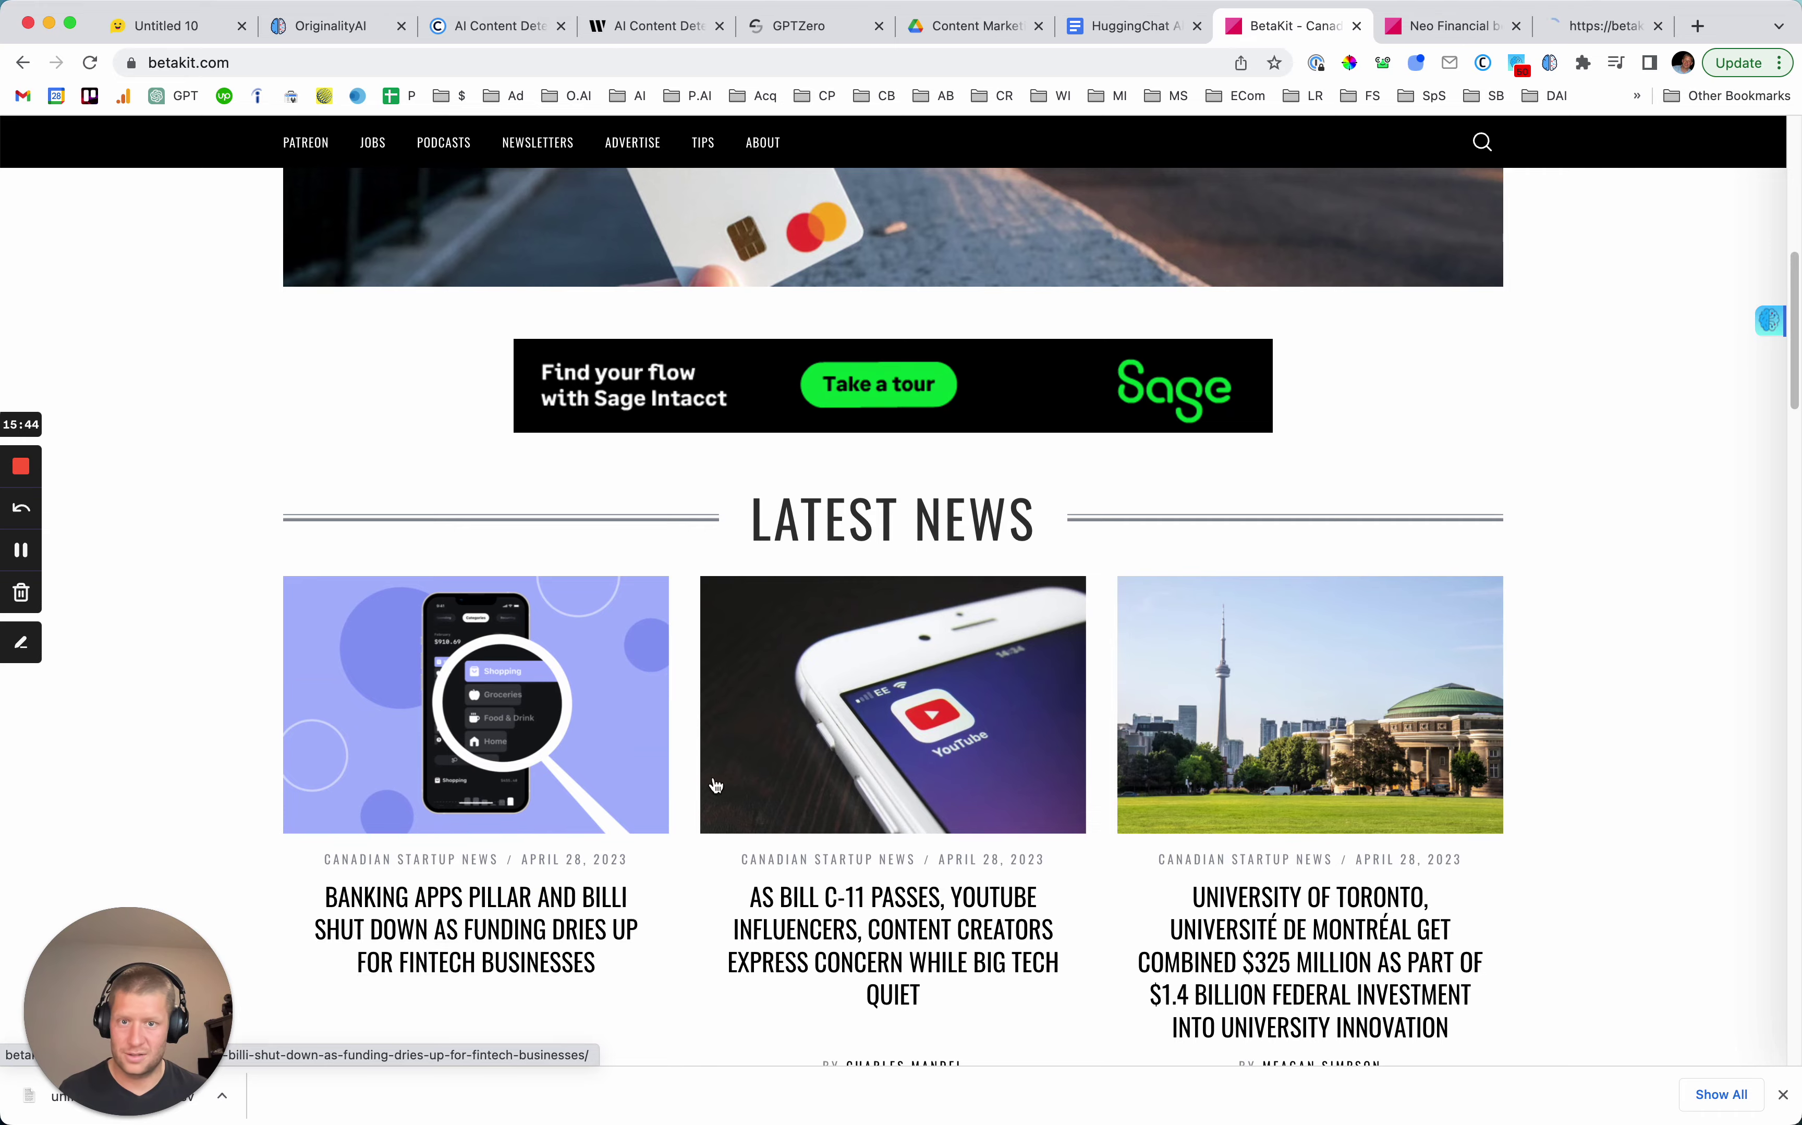
{"action": "scroll", "coordinate": [875, 717], "scroll_direction": "up", "scroll_amount": 10}
Copy the full body text of BetaKit's Neo Financial article, stopping before the feature image credit.
{"action": "left_click", "coordinate": [1417, 28]}
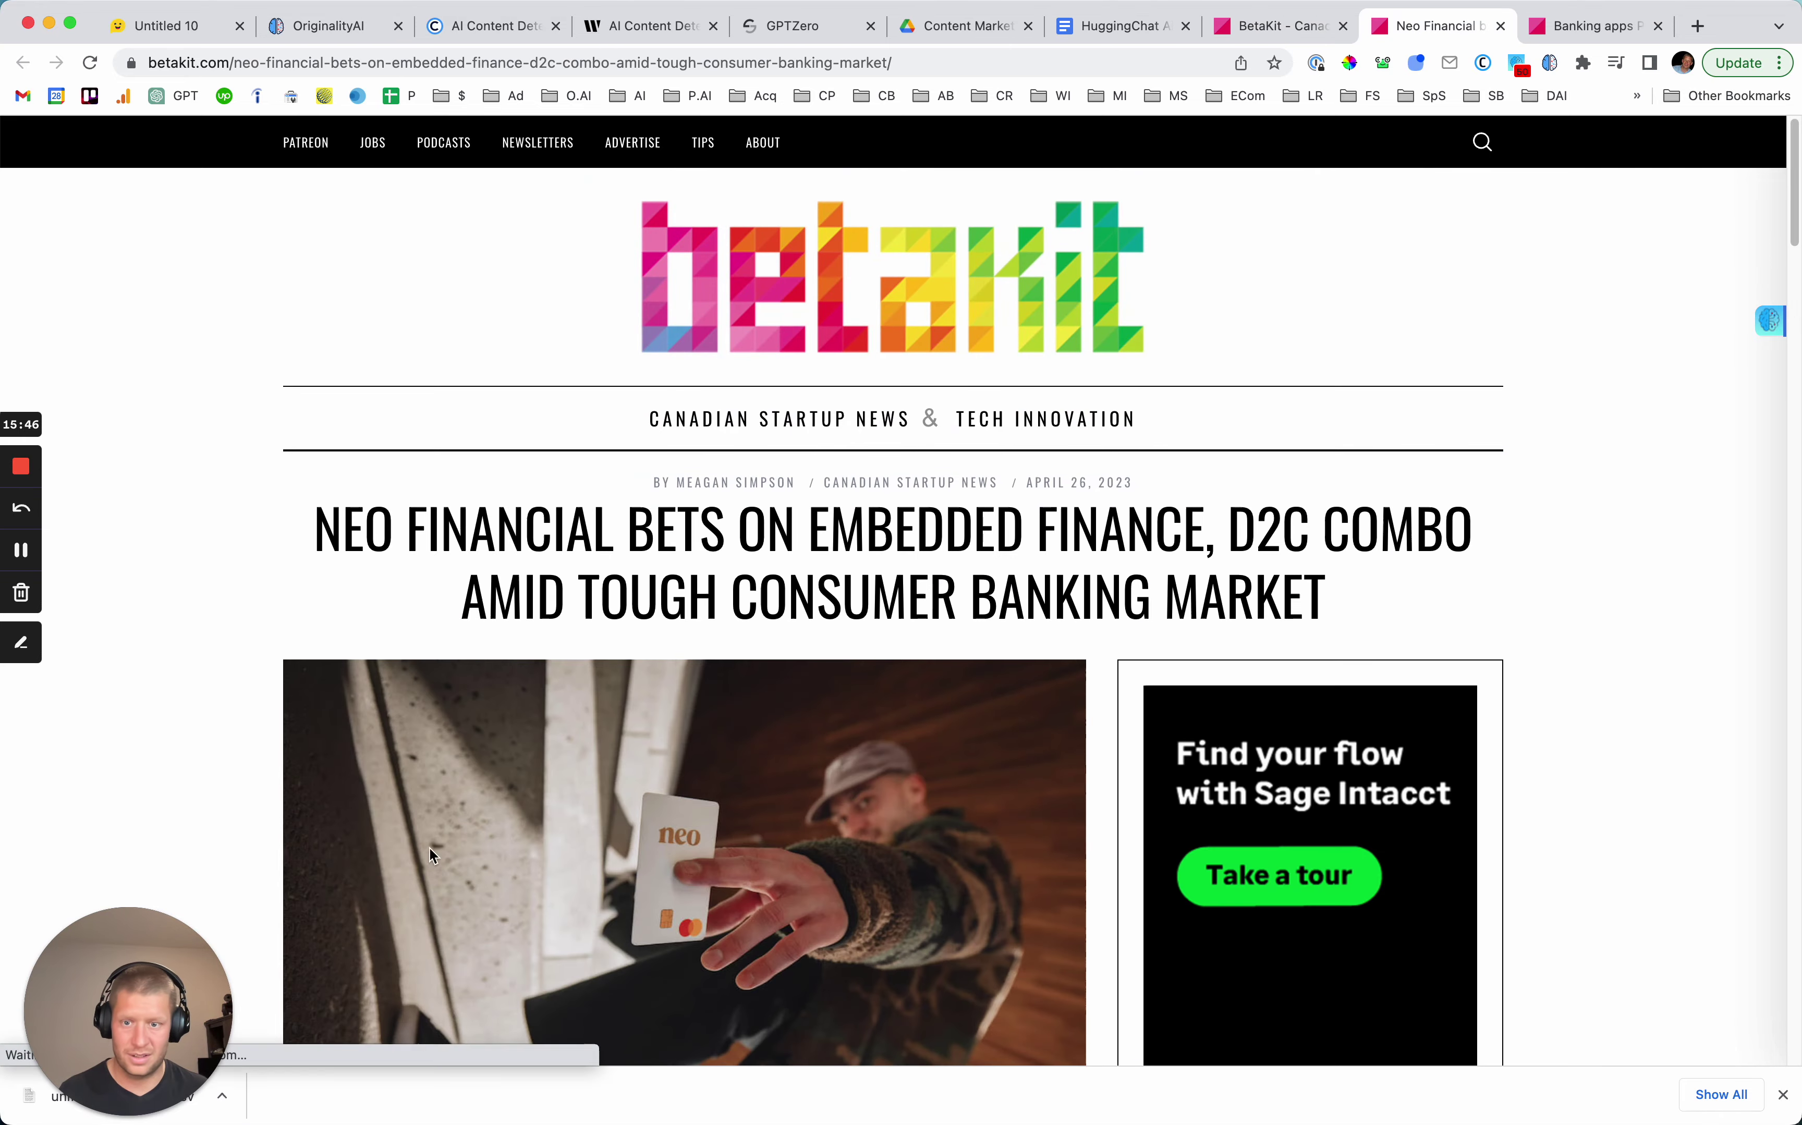
{"action": "scroll", "coordinate": [432, 846], "scroll_direction": "down", "scroll_amount": 10}
{"action": "scroll", "coordinate": [277, 537], "scroll_direction": "up", "scroll_amount": 5}
{"action": "left_click_drag", "start_coordinate": [277, 537], "coordinate": [764, 911]}
{"action": "scroll", "coordinate": [759, 880], "scroll_direction": "down", "scroll_amount": 15}
{"action": "scroll", "coordinate": [723, 847], "scroll_direction": "down", "scroll_amount": 20}
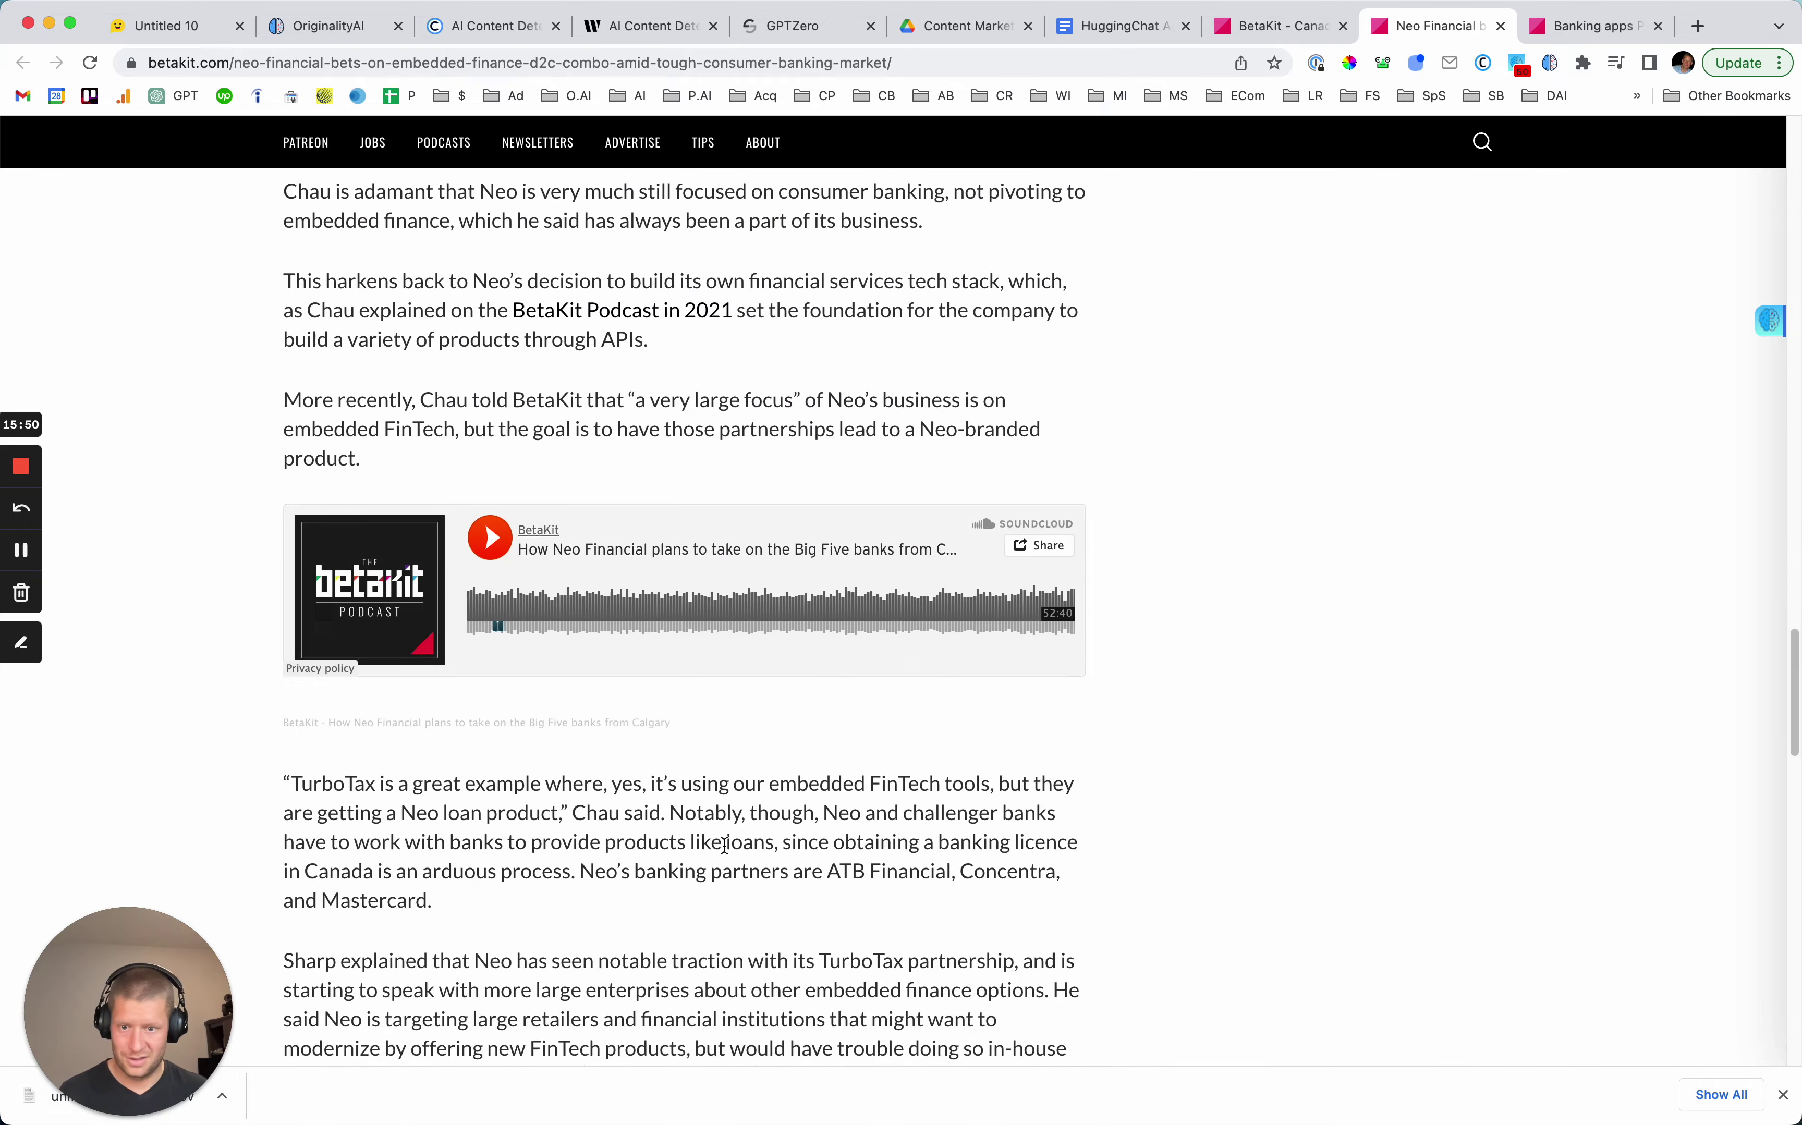
{"action": "left_click", "coordinate": [497, 674], "text": "shift"}
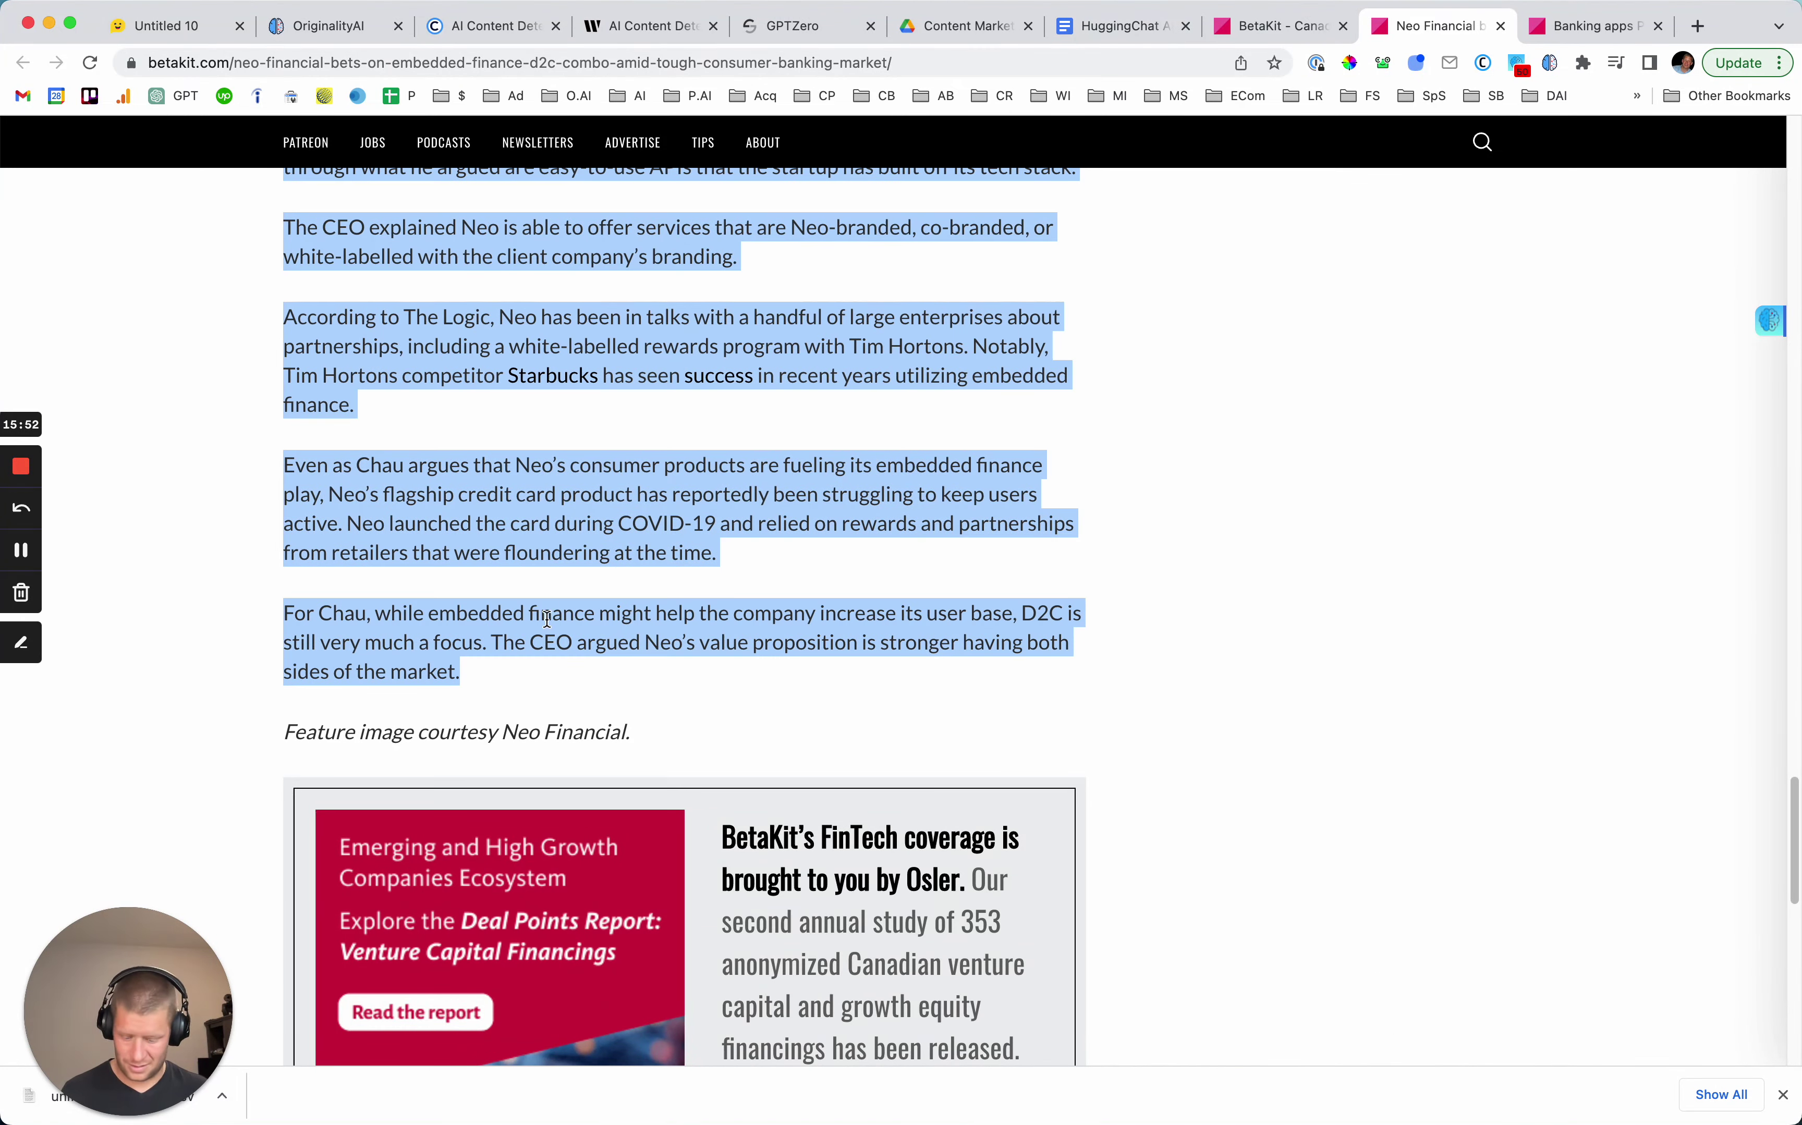
Start a new Originality.AI scan with the copied Neo Financial article and run AI detection.
{"action": "left_click", "coordinate": [345, 28]}
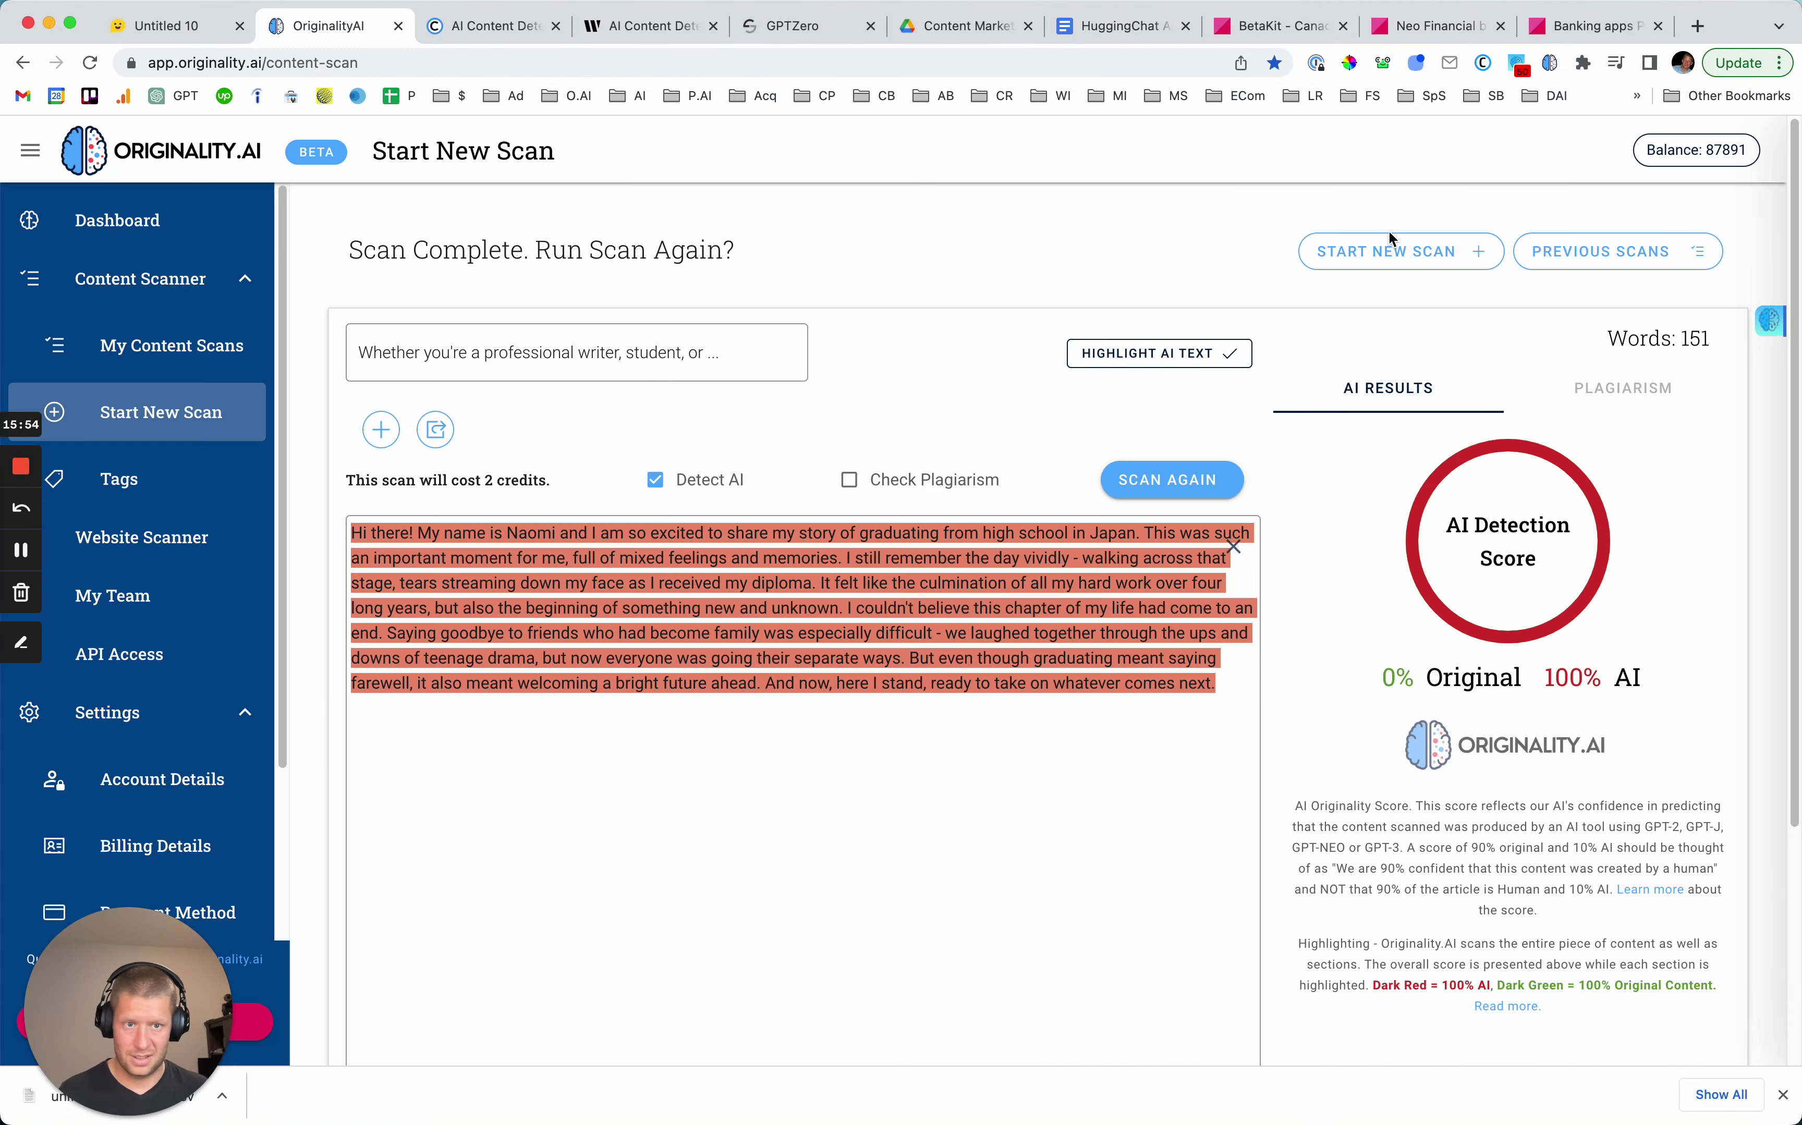
{"action": "left_click", "coordinate": [1389, 251]}
{"action": "left_click", "coordinate": [668, 667]}
{"action": "key", "text": "super+v"}
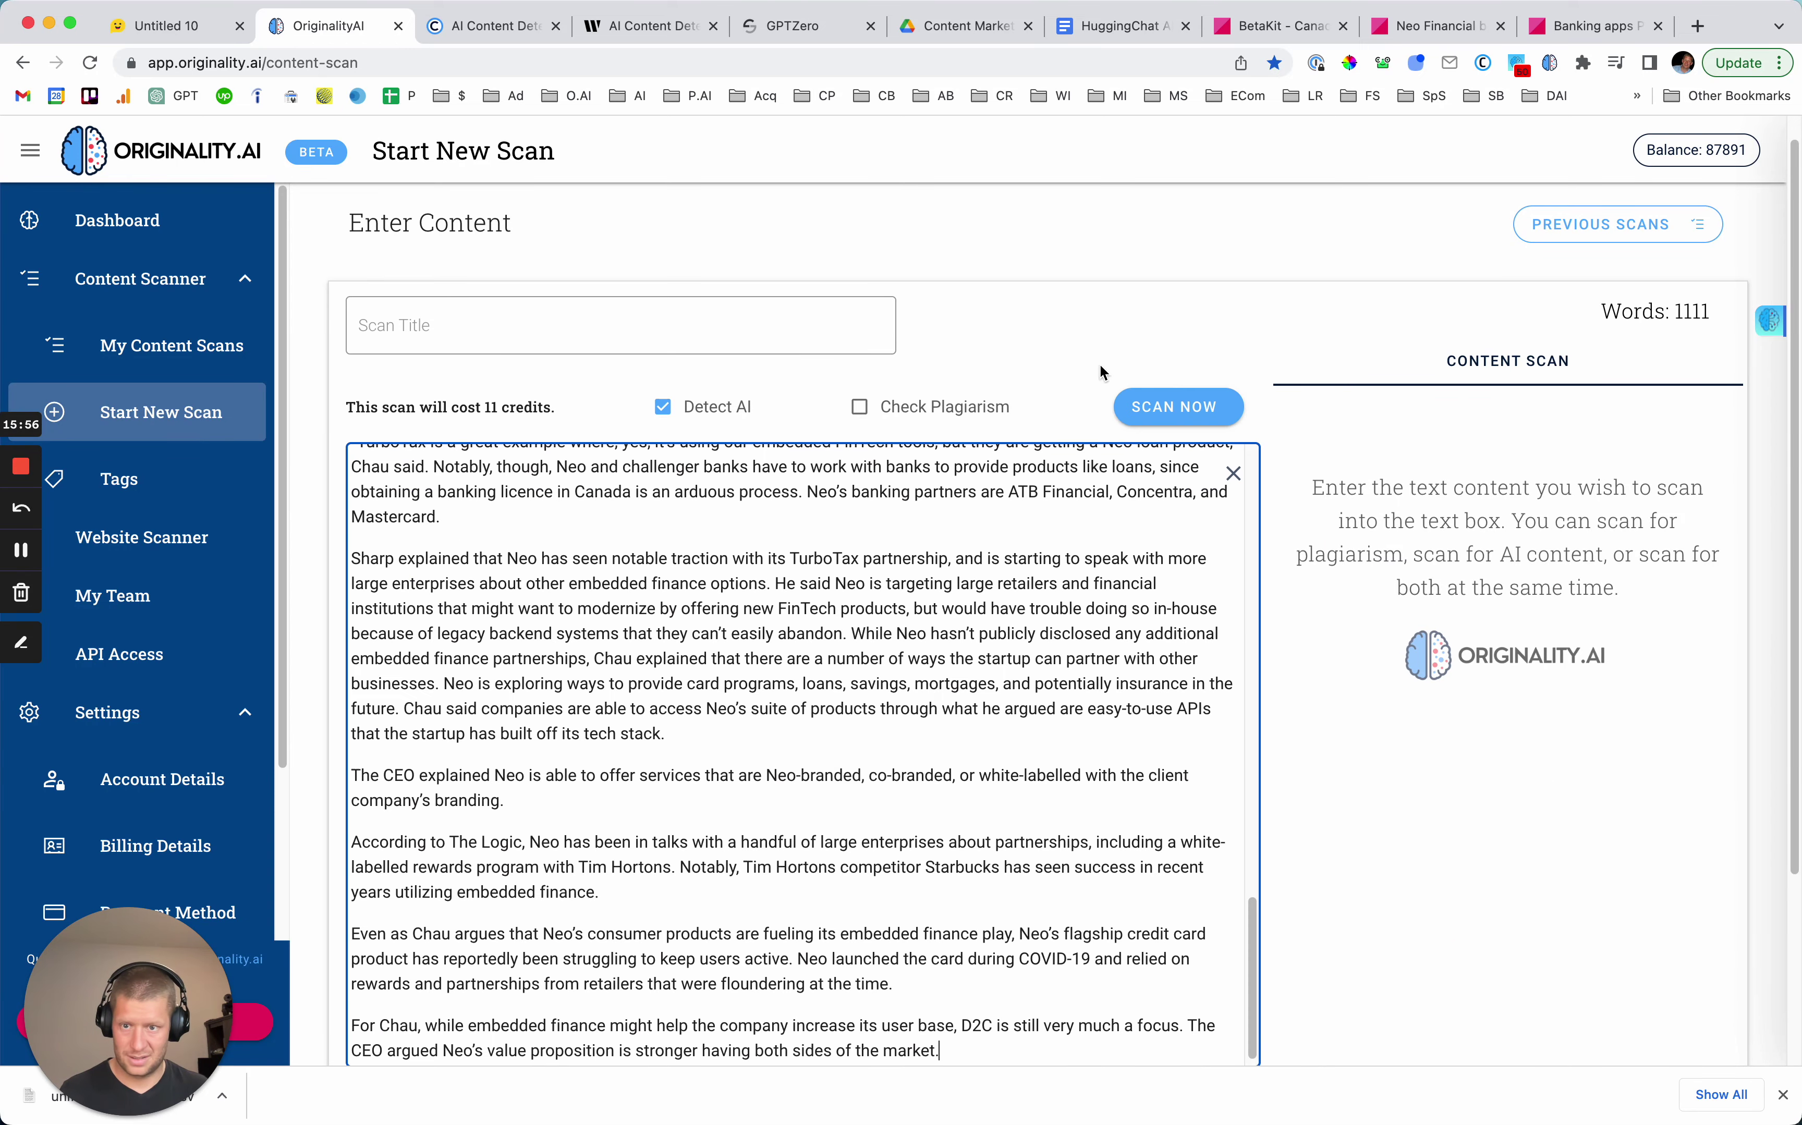
{"action": "left_click", "coordinate": [1163, 402]}
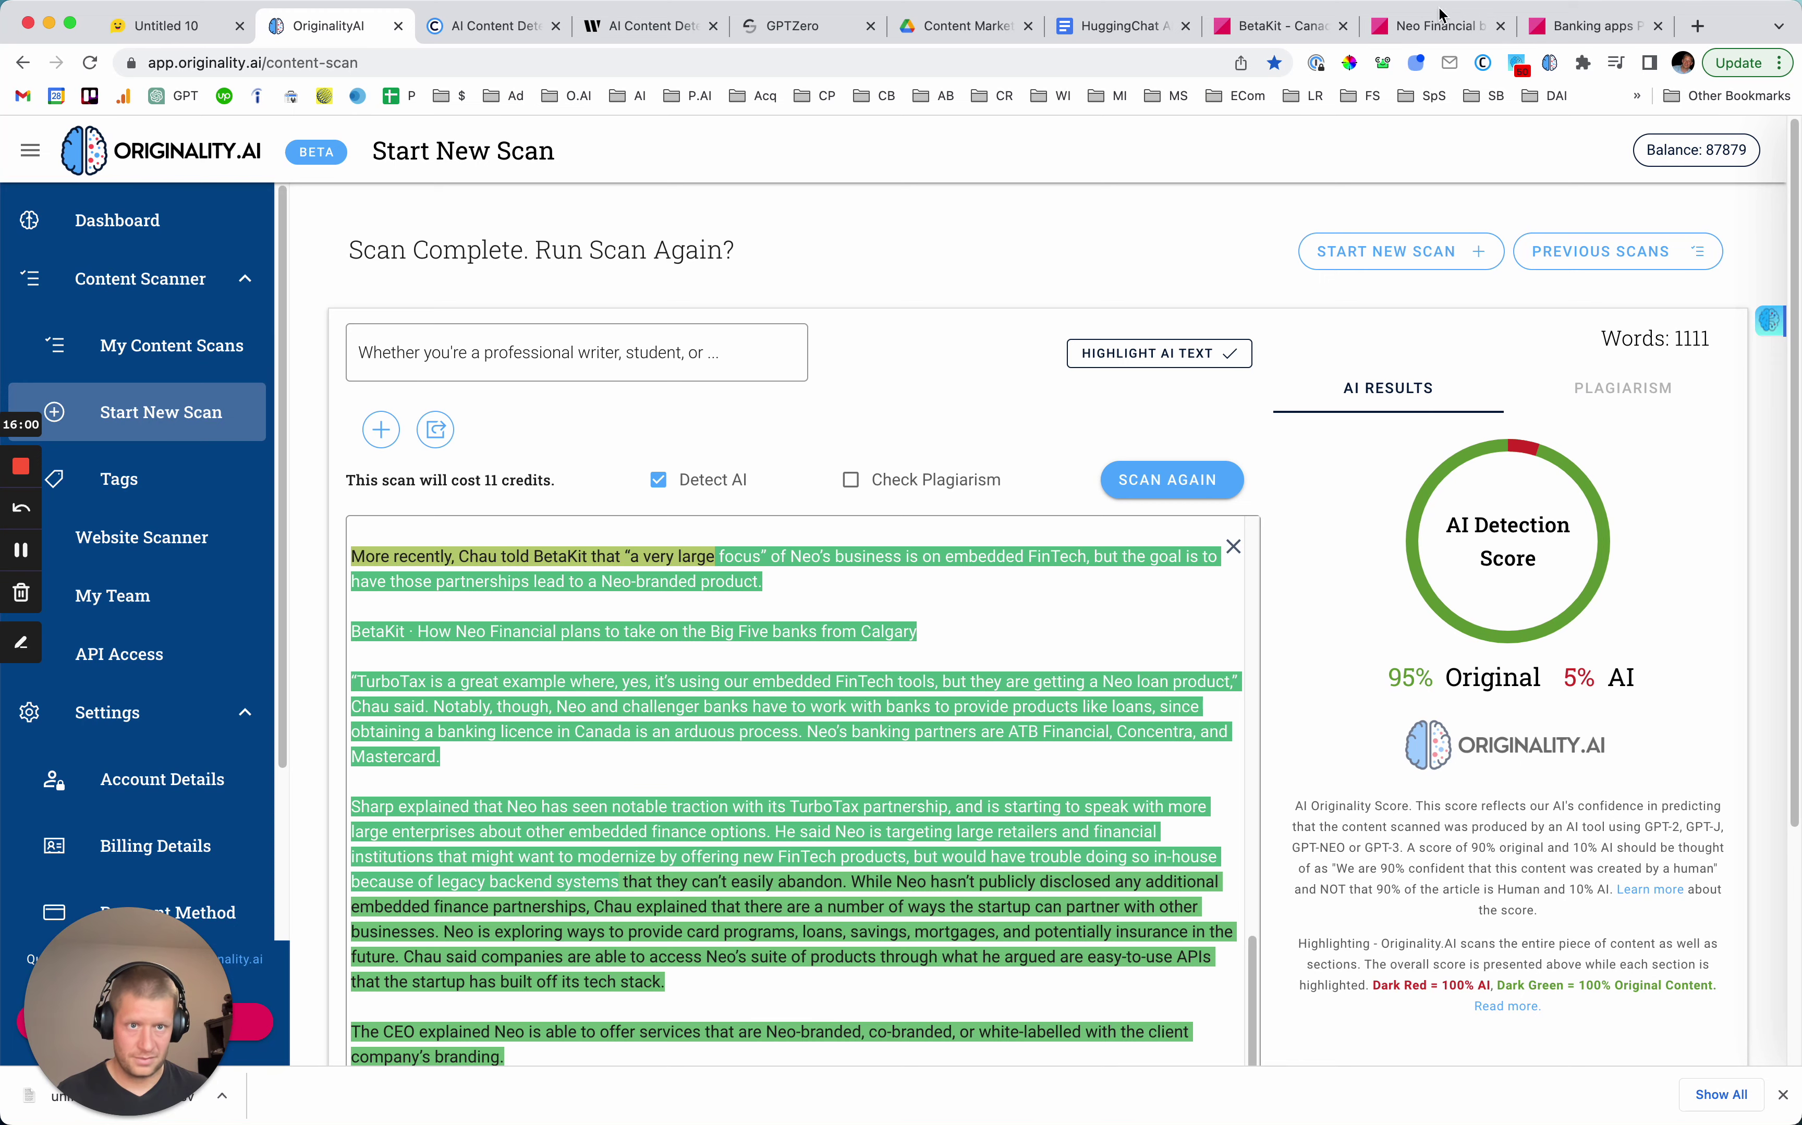
In the HuggingChat AI Detection document, enter "95% Original" under Originality.AI in the first HUMAN row.
{"action": "left_click", "coordinate": [1126, 27]}
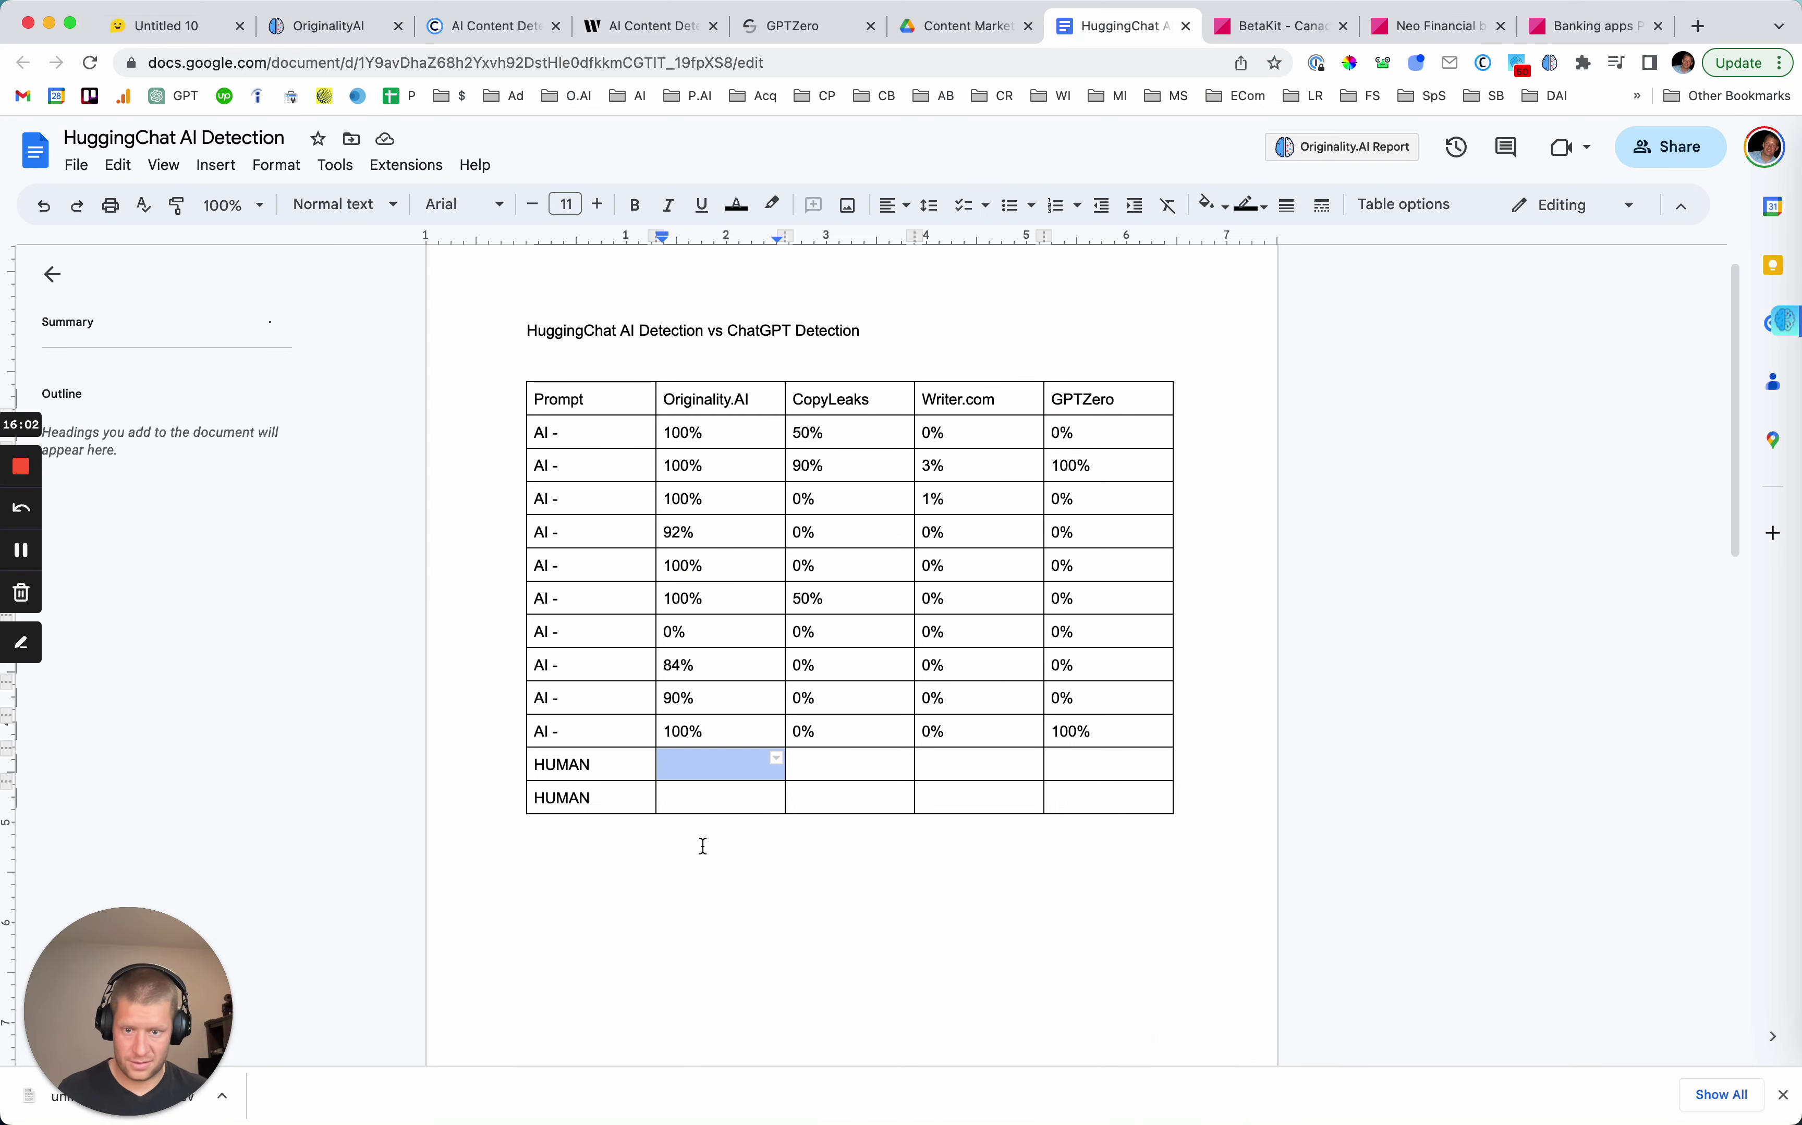
{"action": "left_click", "coordinate": [691, 773]}
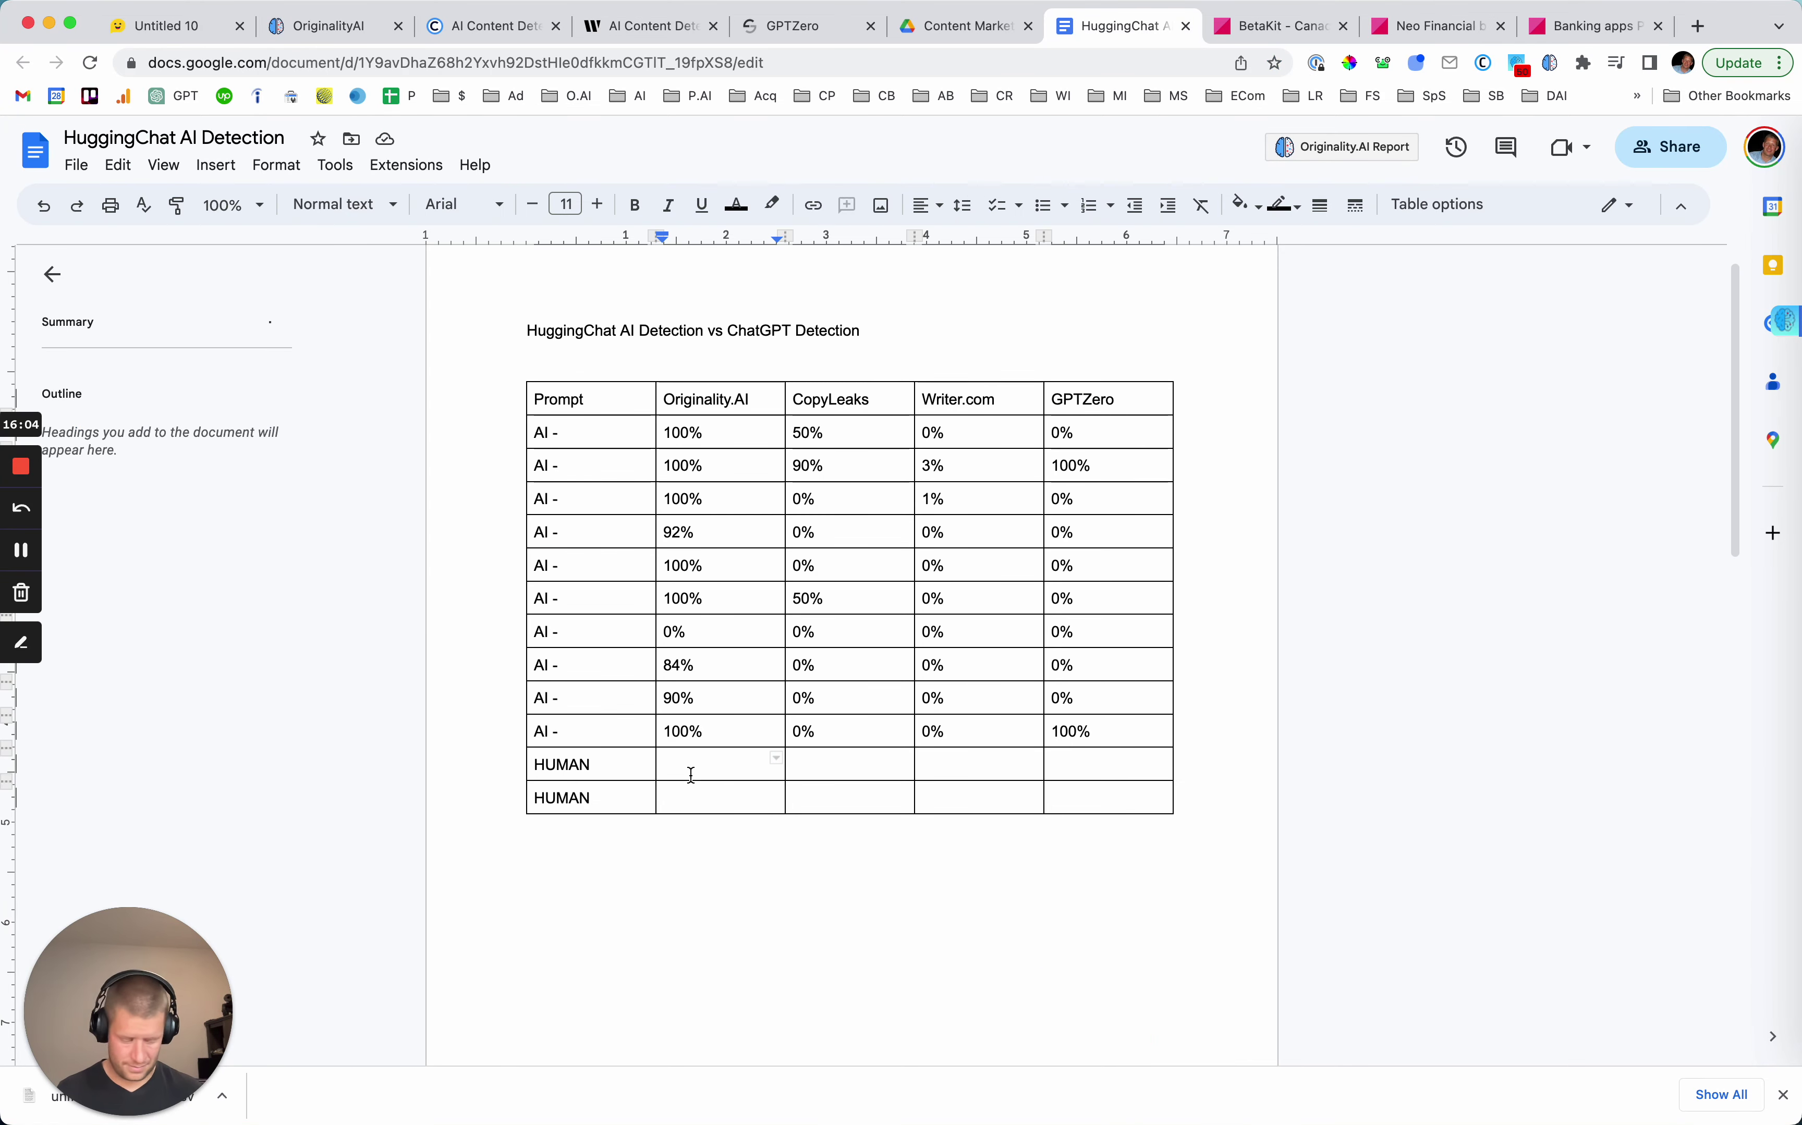
{"action": "type", "text": "95"}
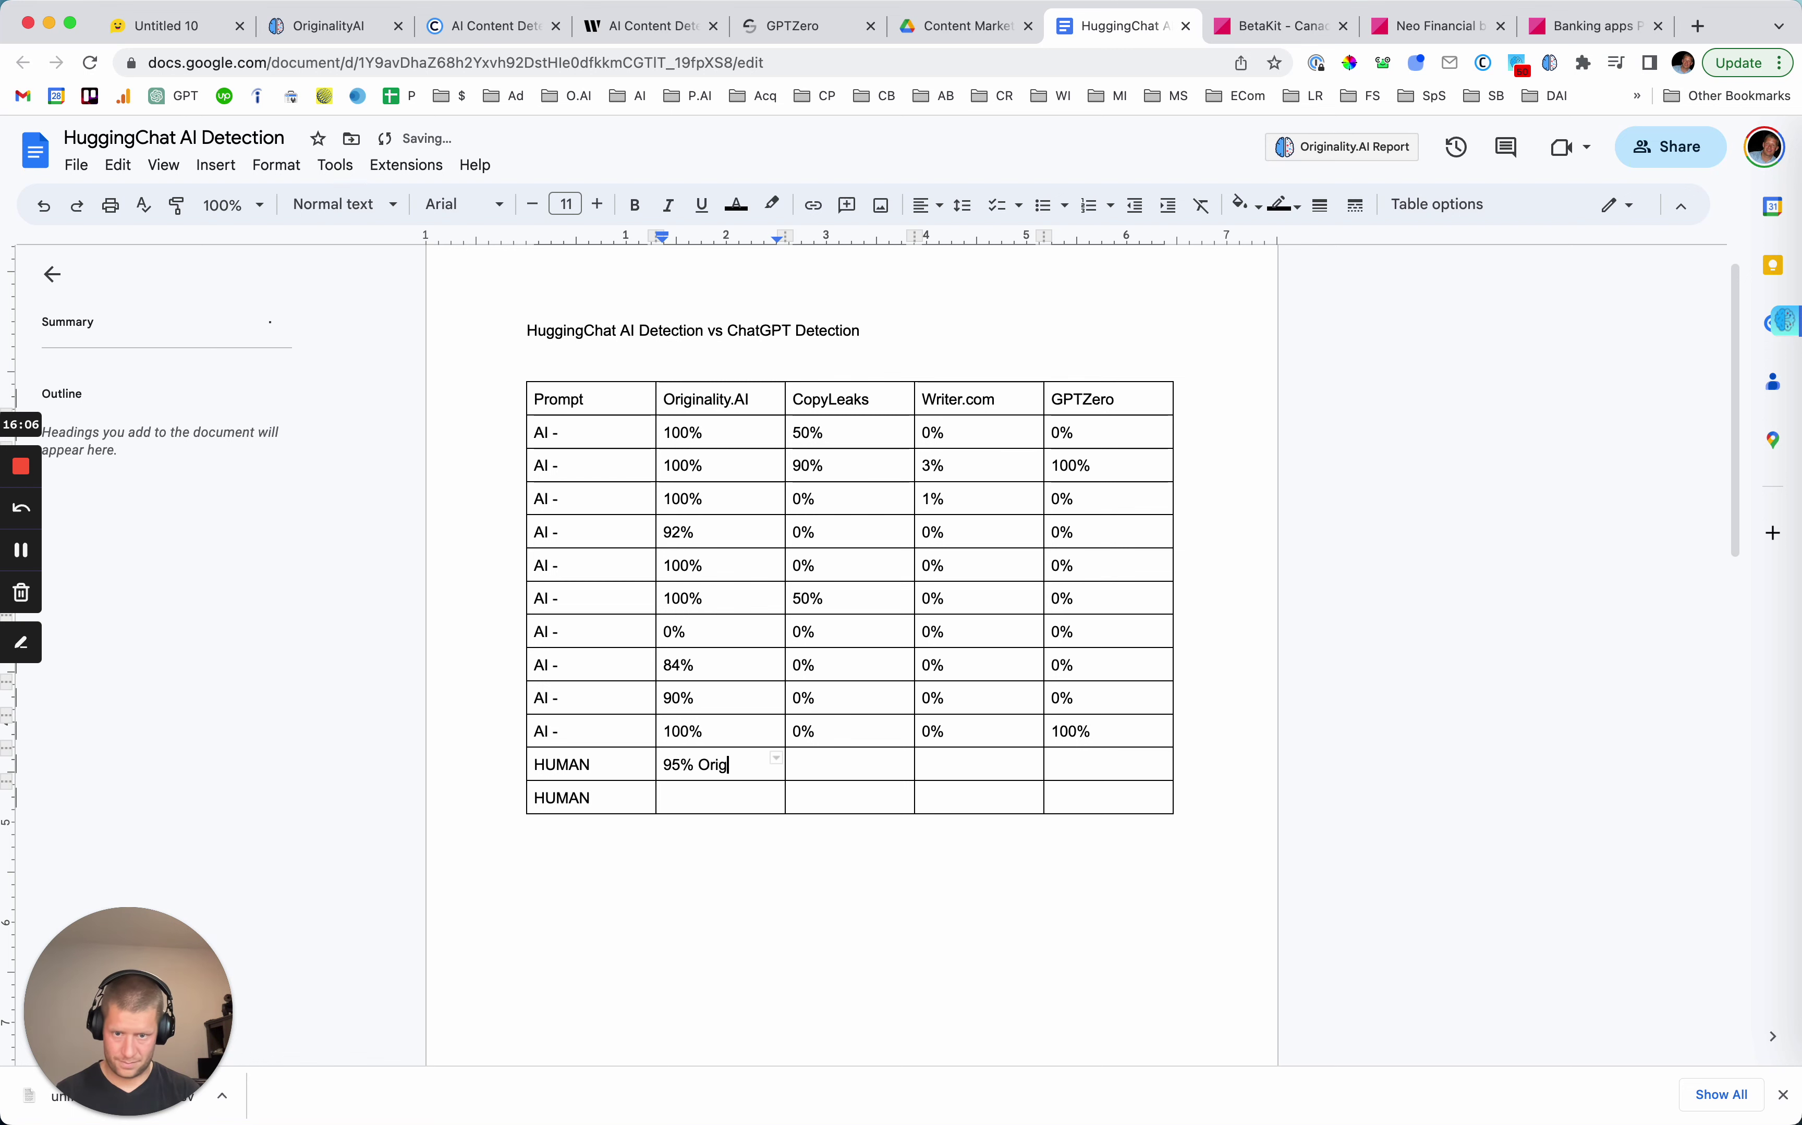
{"action": "type", "text": "% Orig"}
{"action": "key", "text": "BackSpace"}
{"action": "key", "text": "BackSpace"}
{"action": "left_click", "coordinate": [794, 765]}
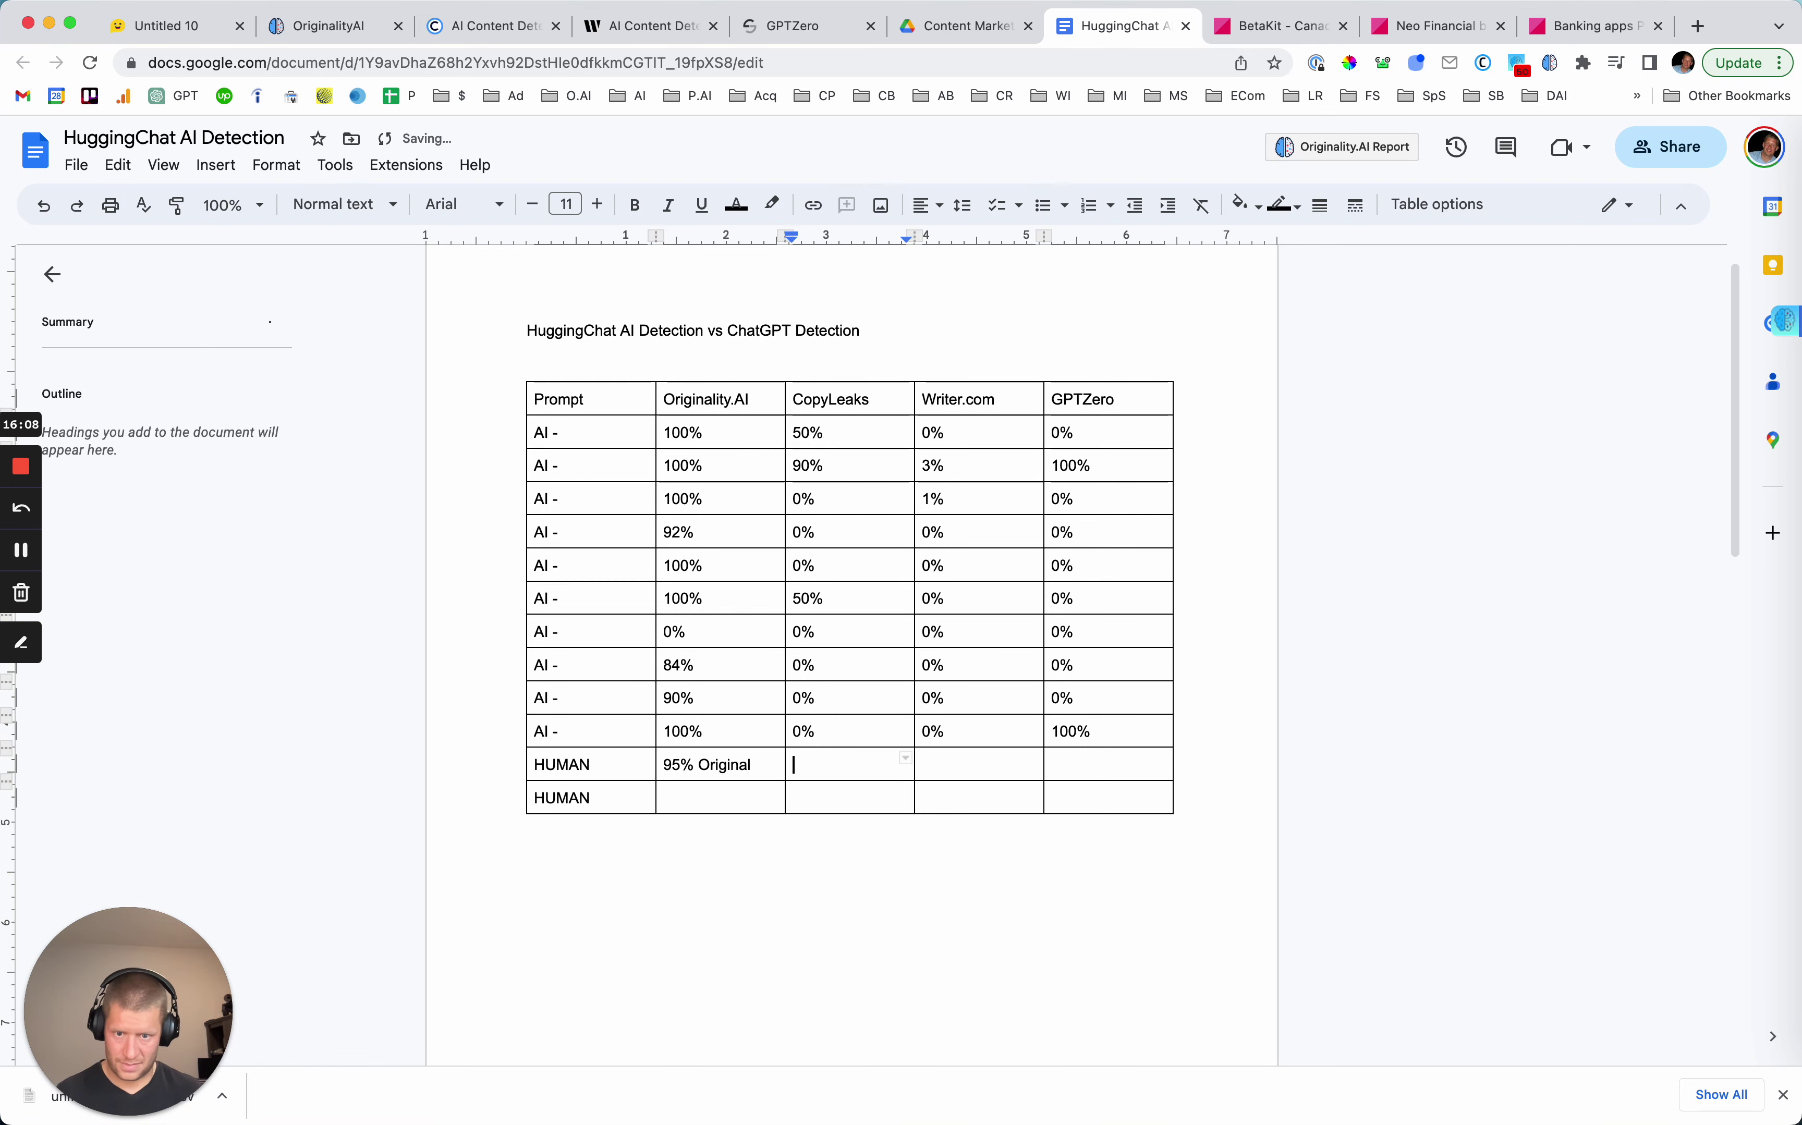
Replace the text in Copyleaks' AI Content Detector with the Neo Financial article and check it.
{"action": "left_click", "coordinate": [471, 28]}
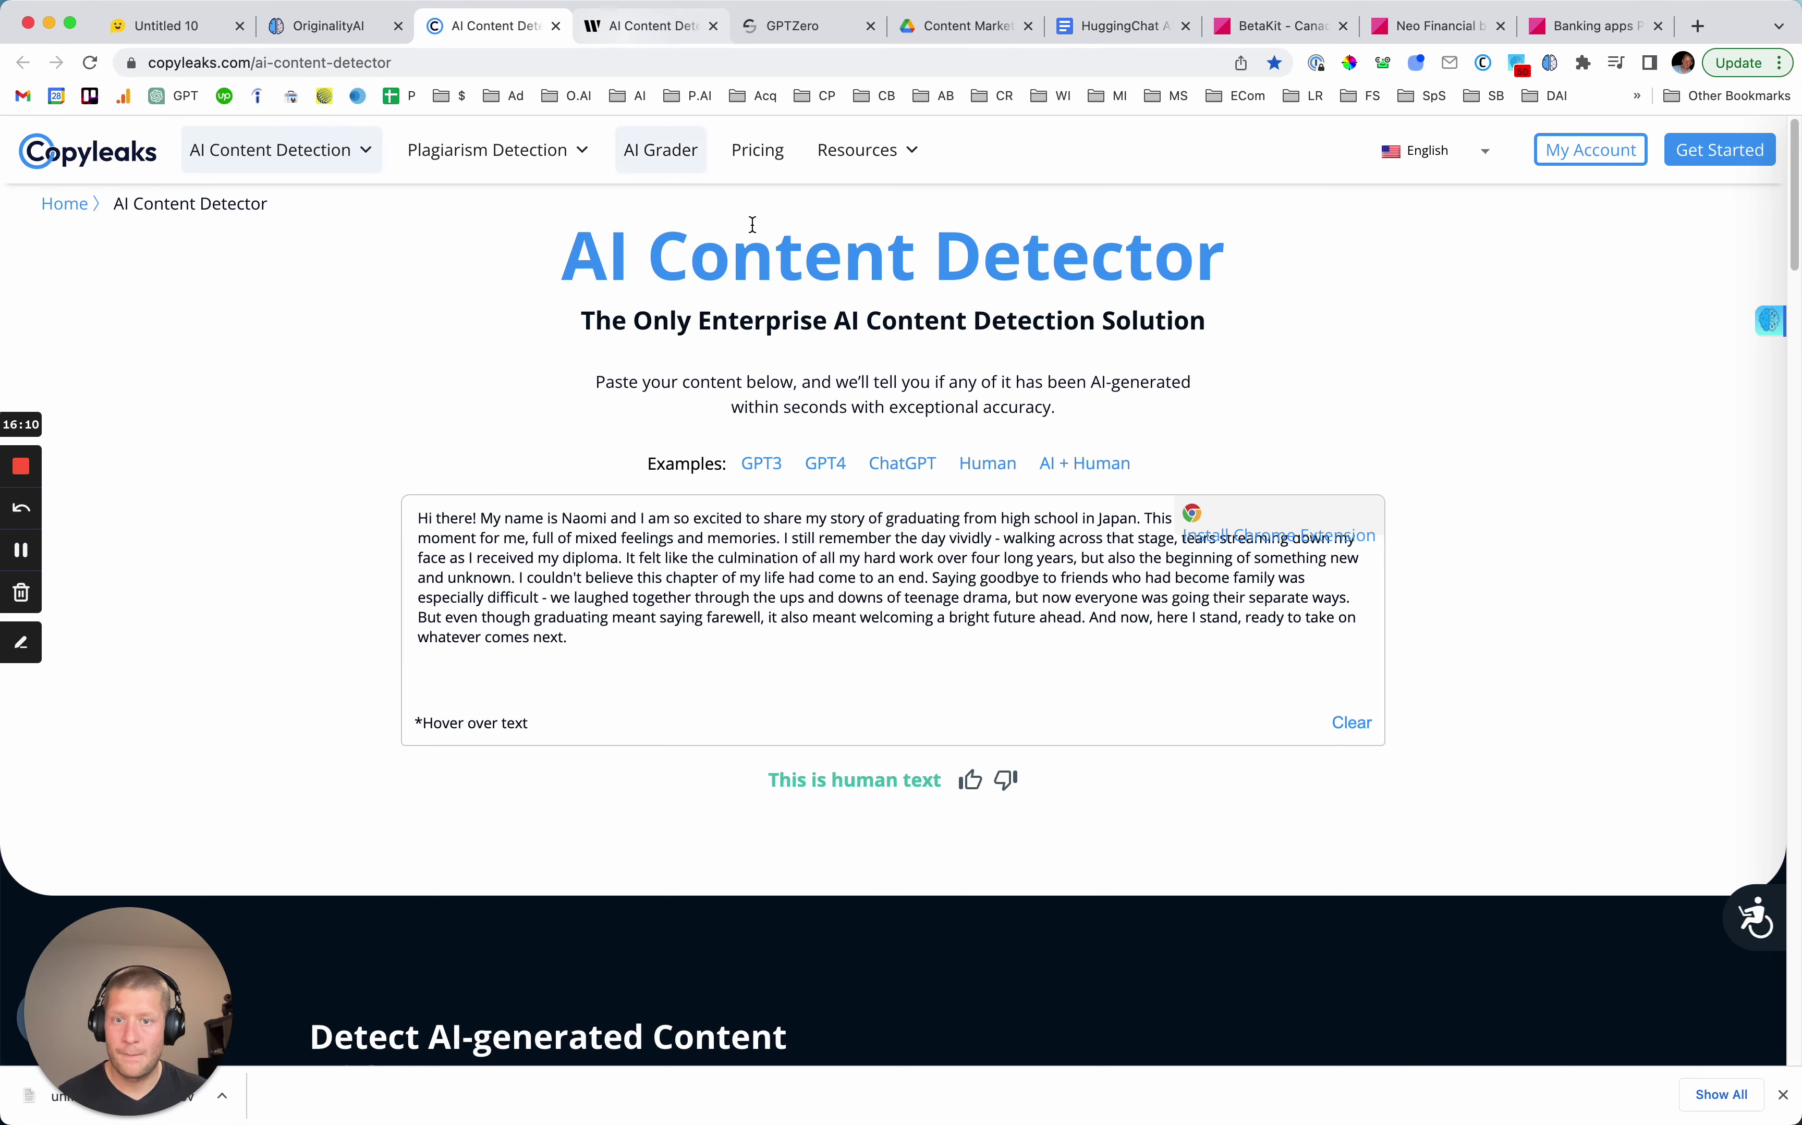
{"action": "left_click", "coordinate": [1345, 725]}
{"action": "left_click", "coordinate": [960, 637]}
{"action": "key", "text": "super+v"}
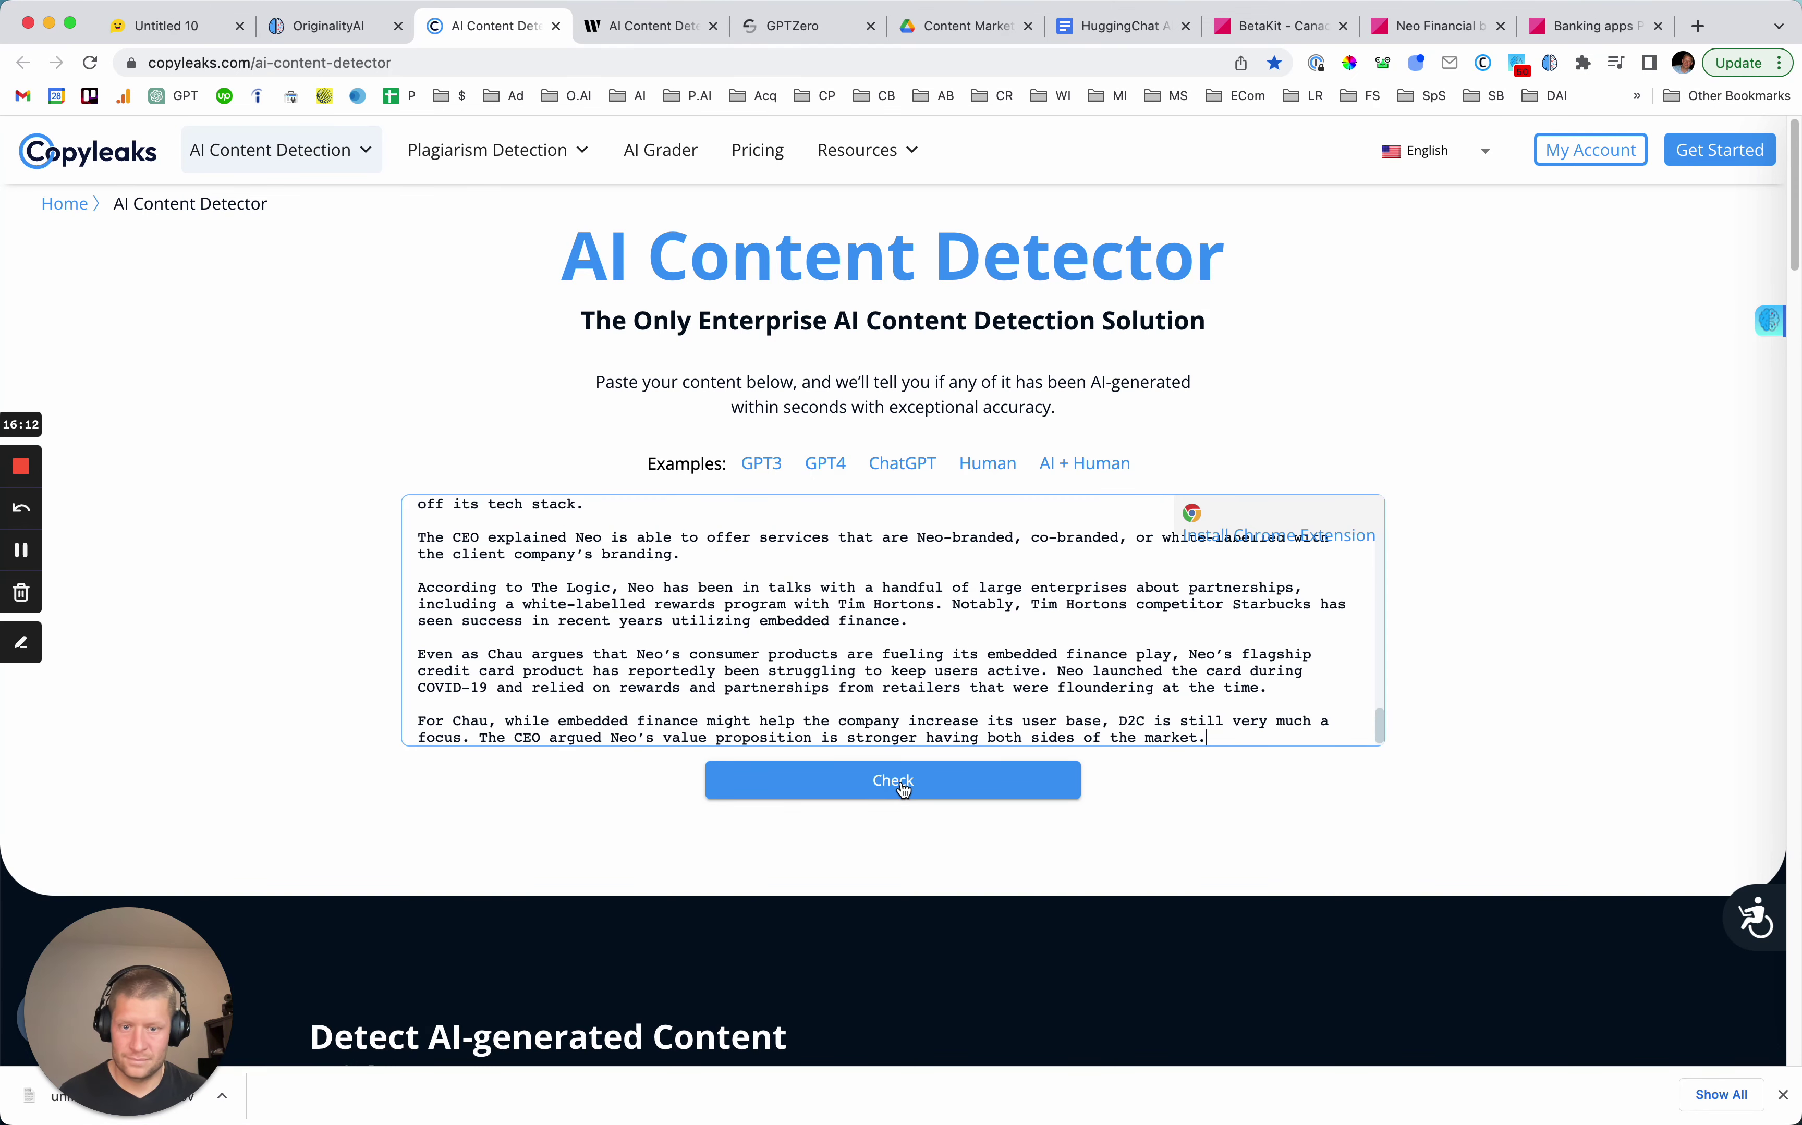
{"action": "left_click", "coordinate": [900, 782]}
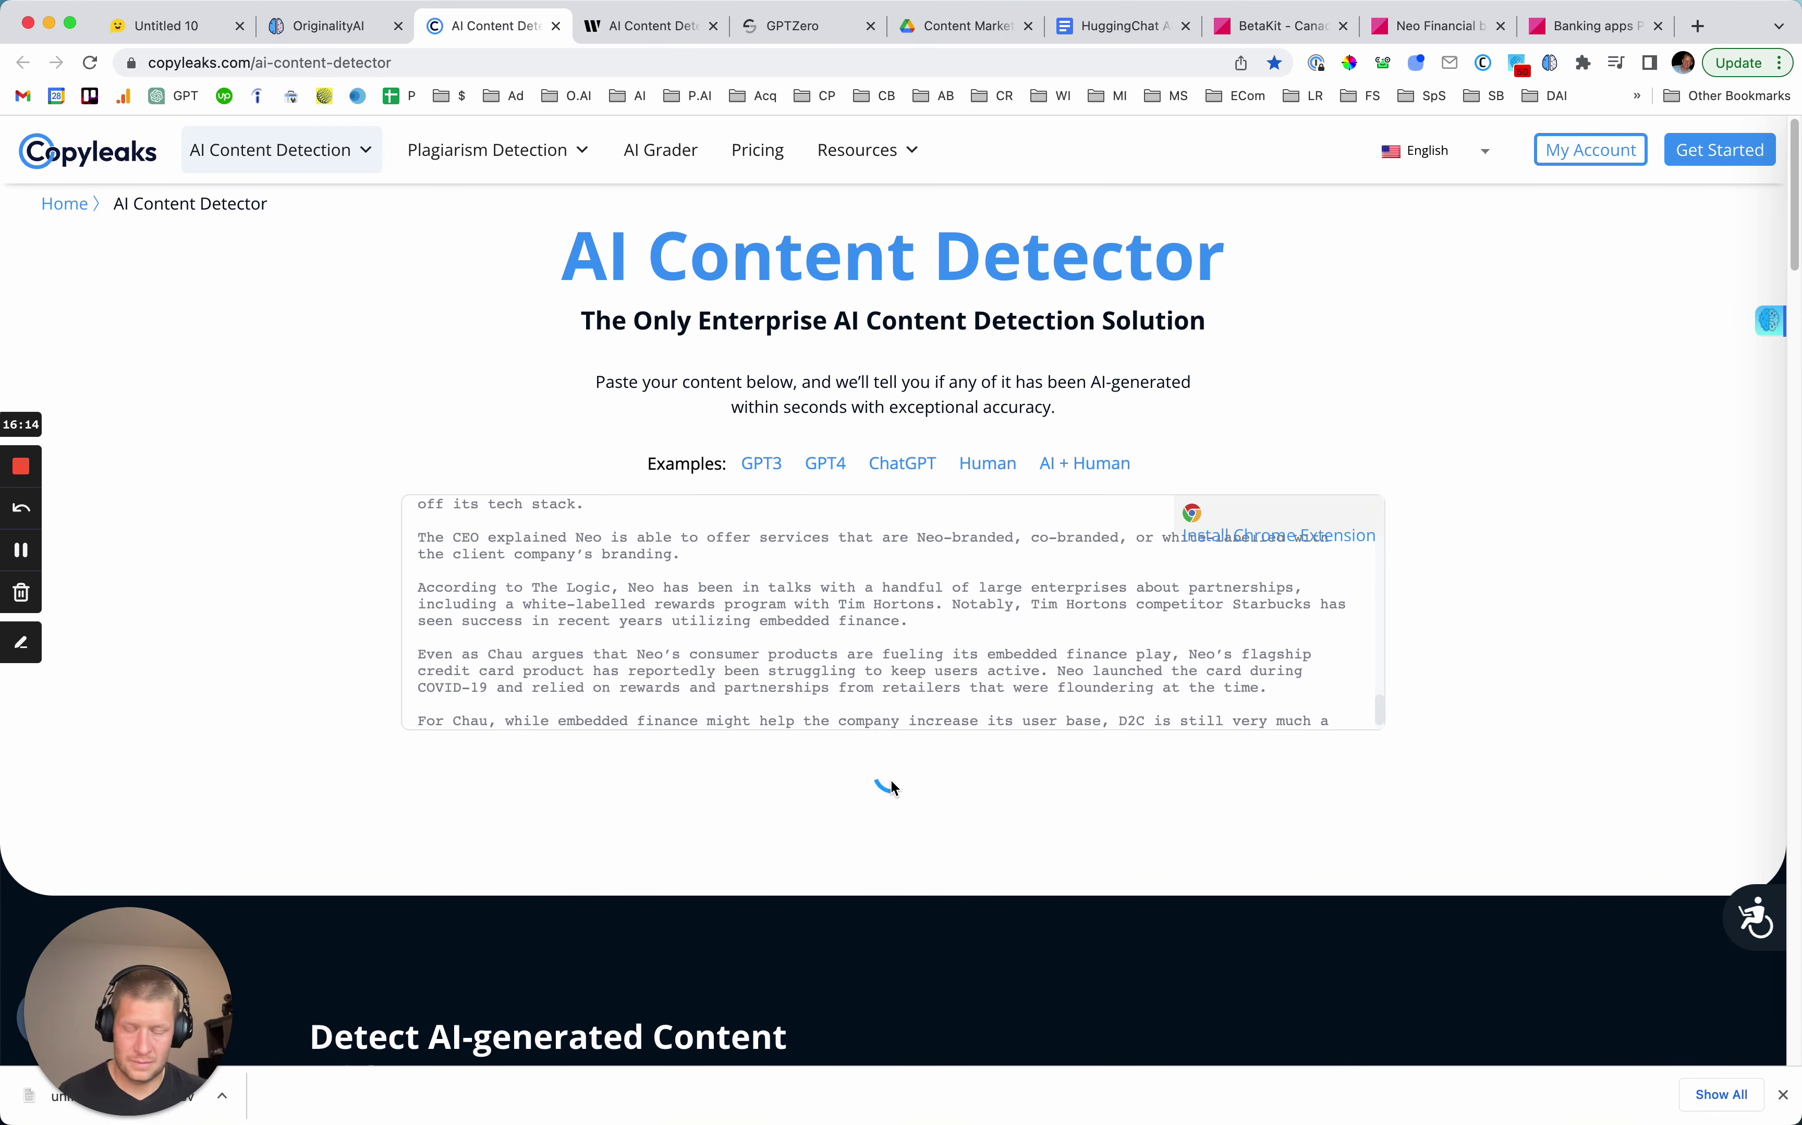
In the HuggingChat AI Detection document, enter "Correct" under CopyLeaks in the first HUMAN row.
{"action": "left_click", "coordinate": [1131, 26]}
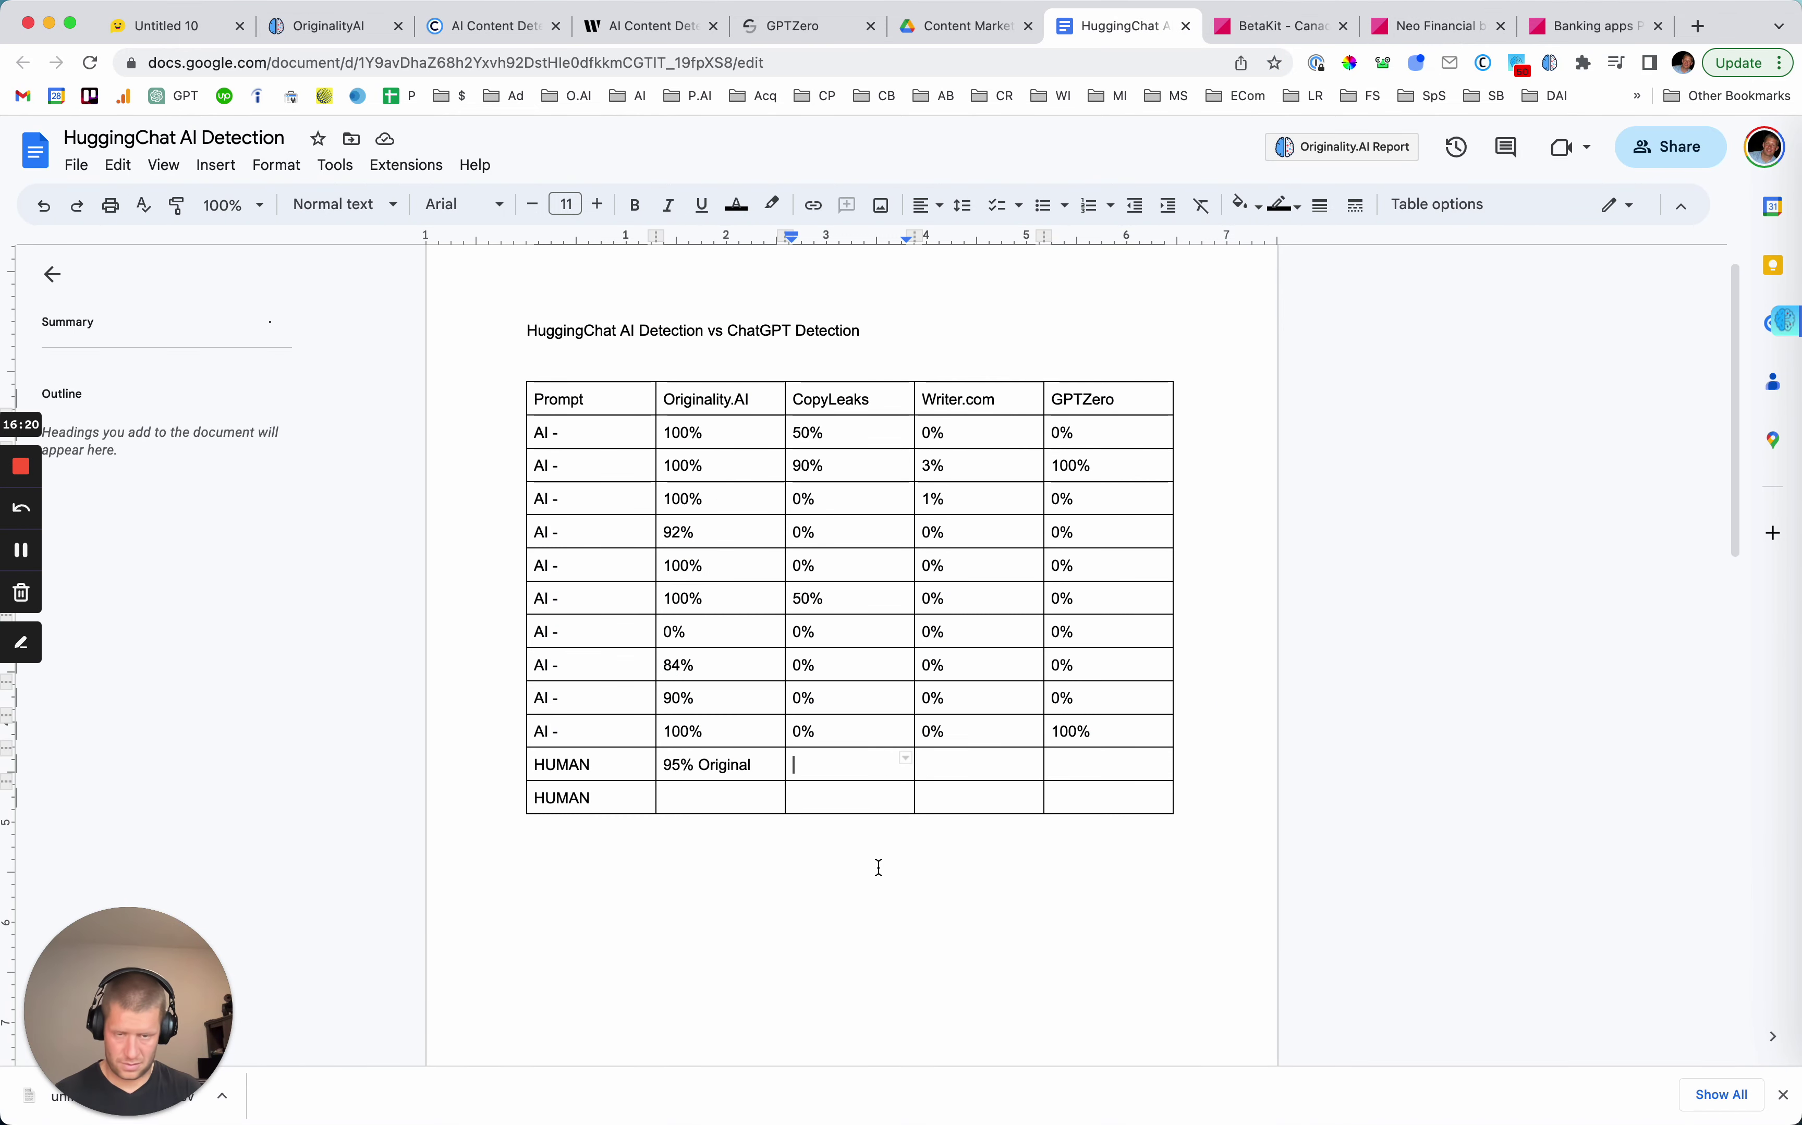
{"action": "type", "text": "Correct"}
{"action": "key", "text": "Tab"}
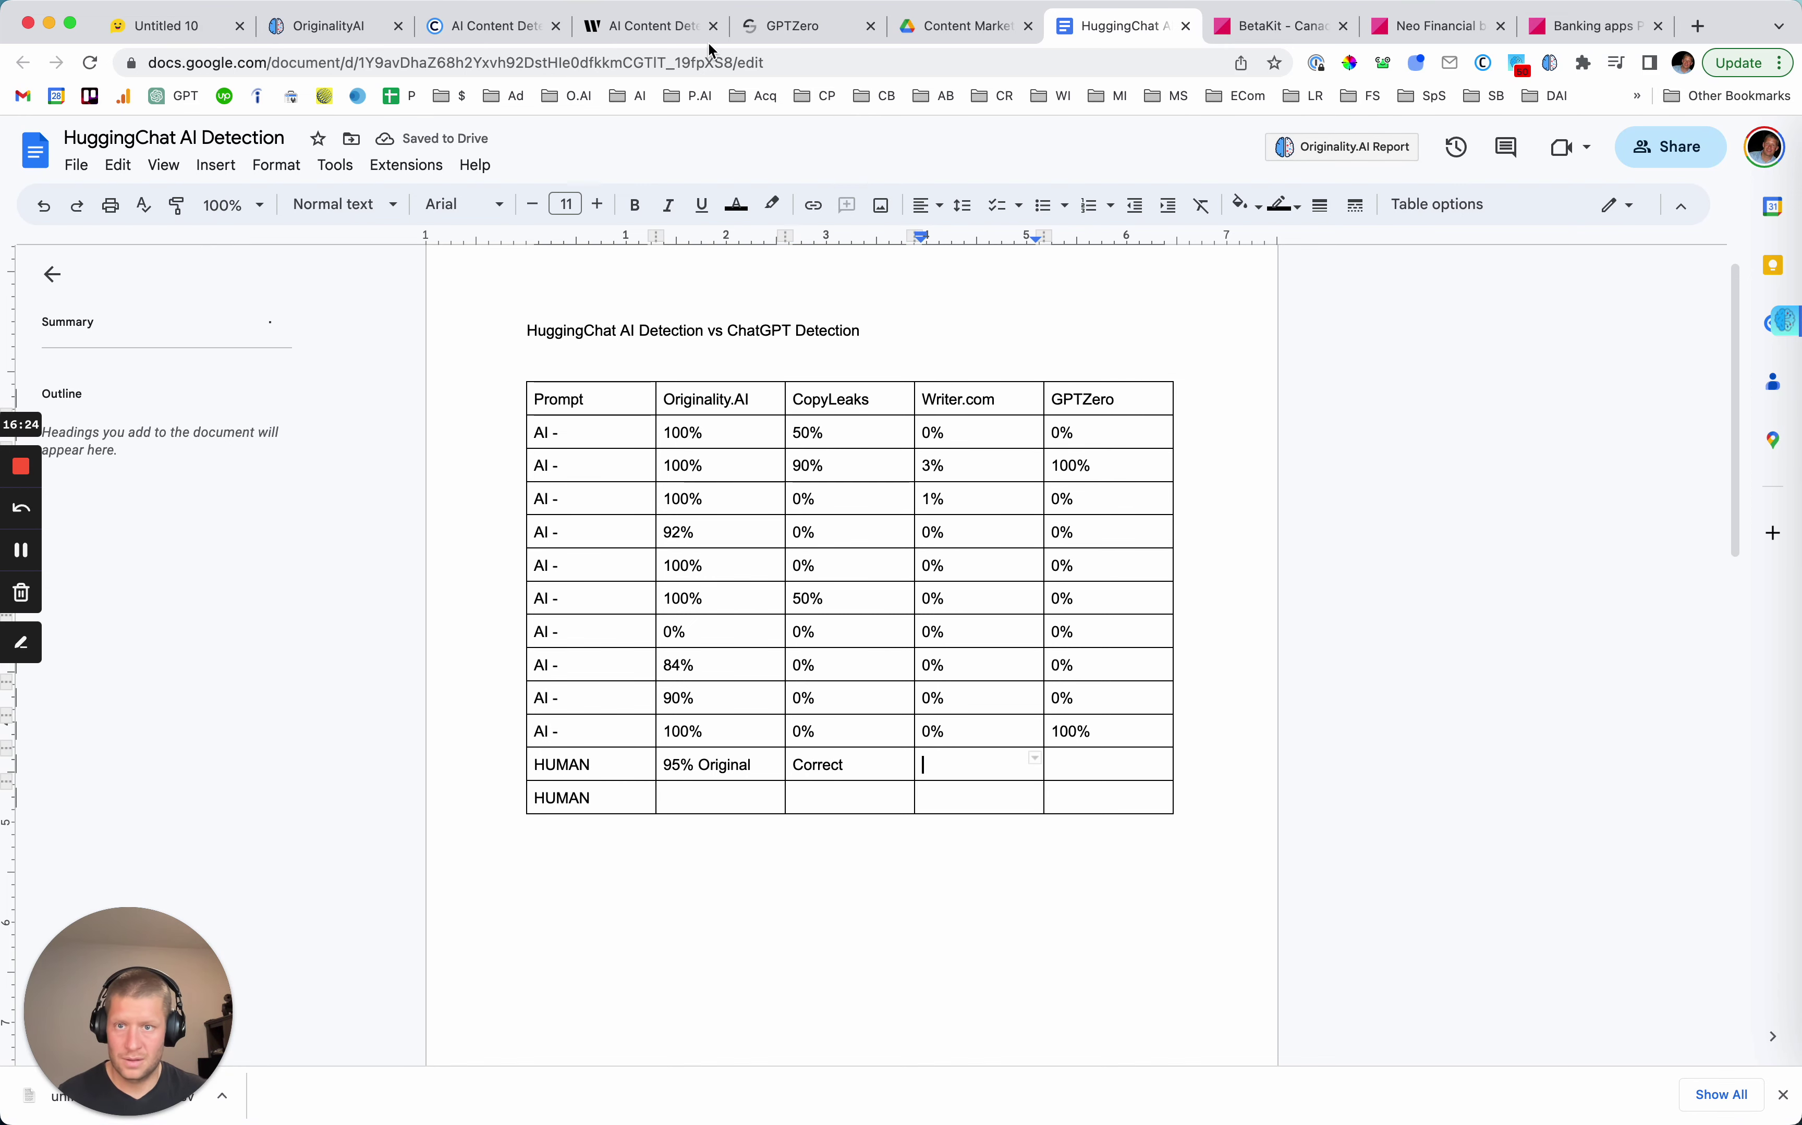
Replace the text in Writer's AI Content Detector with the copied Neo Financial article.
{"action": "left_click", "coordinate": [651, 26]}
{"action": "left_click", "coordinate": [793, 26]}
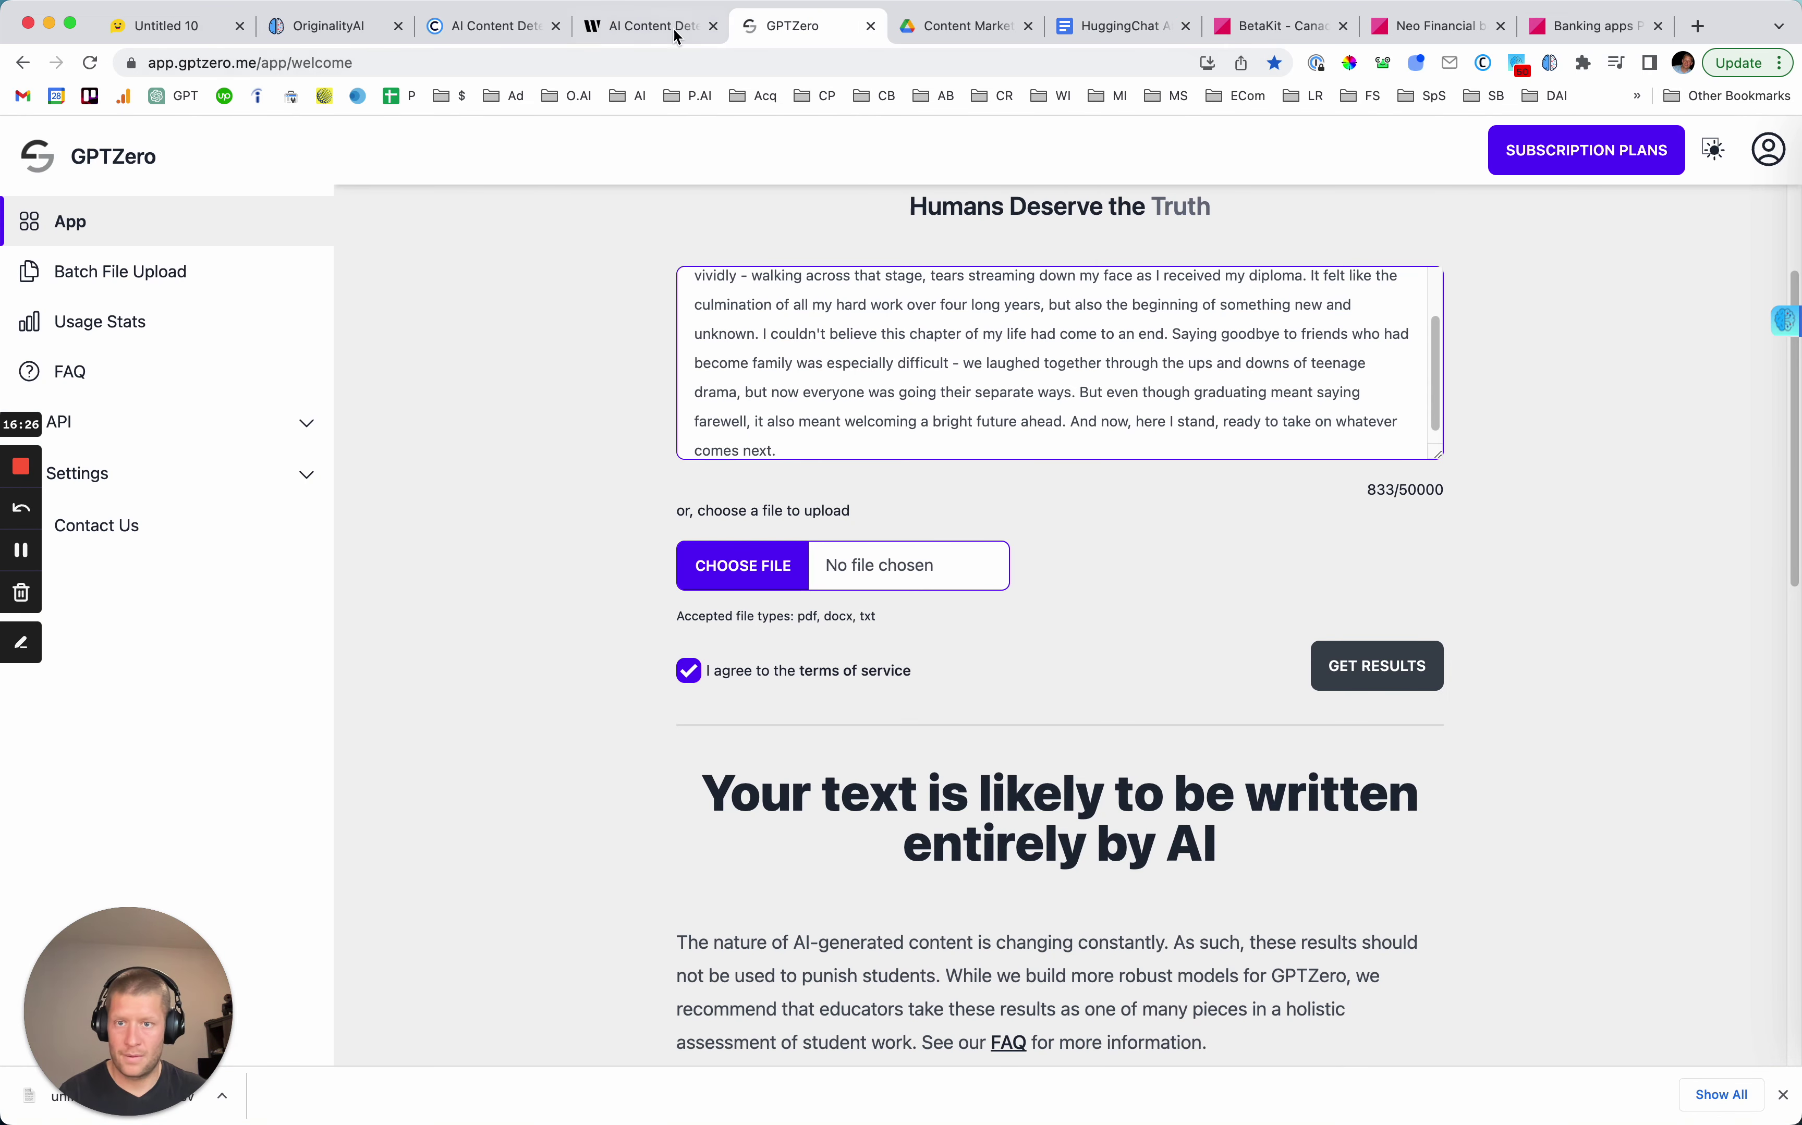
{"action": "left_click", "coordinate": [651, 26]}
{"action": "key", "text": "super+a"}
{"action": "key", "text": "BackSpace"}
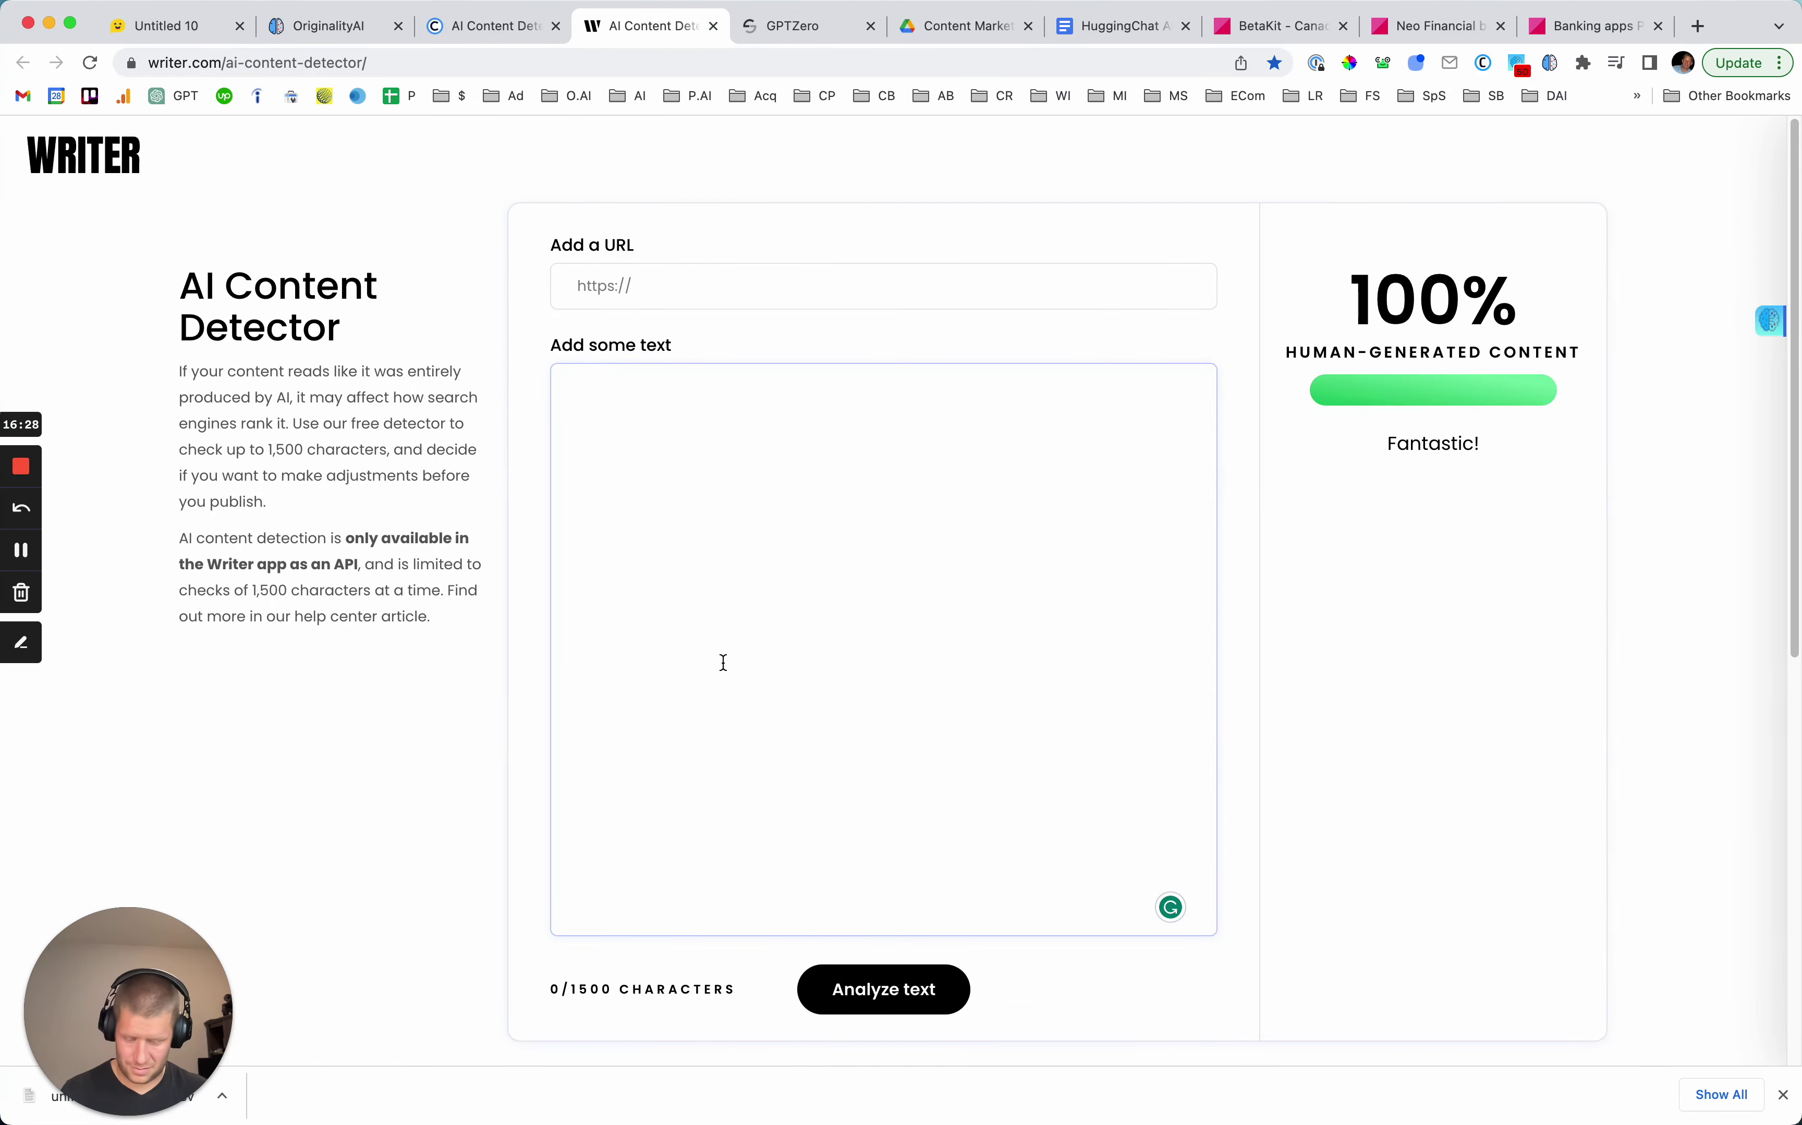
{"action": "key", "text": "super+v"}
Delete closing paragraphs of the Neo Financial article in Writer until it fits the 1,500-character limit, and analyze the text.
{"action": "scroll", "coordinate": [578, 718], "scroll_direction": "down", "scroll_amount": 10}
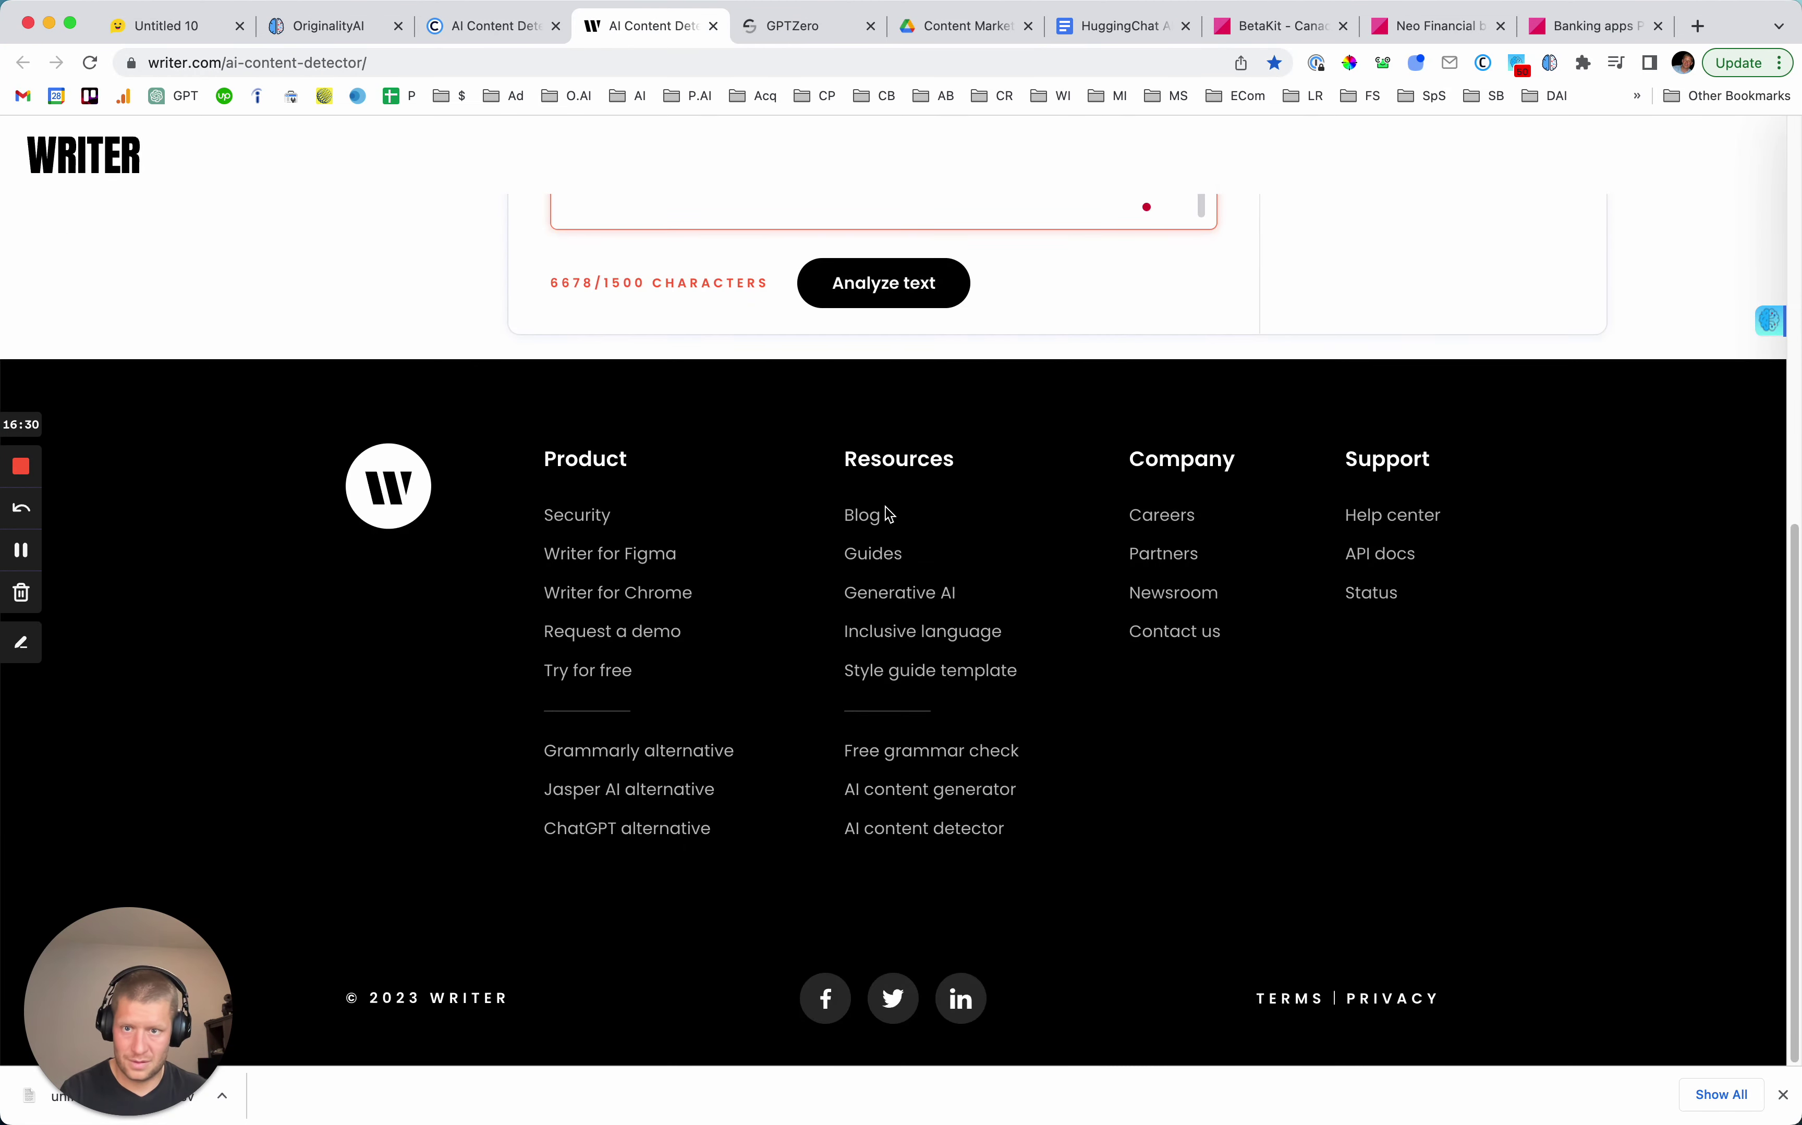
{"action": "scroll", "coordinate": [888, 514], "scroll_direction": "up", "scroll_amount": 5}
{"action": "left_click_drag", "start_coordinate": [897, 632], "coordinate": [500, 536]}
{"action": "key", "text": "BackSpace"}
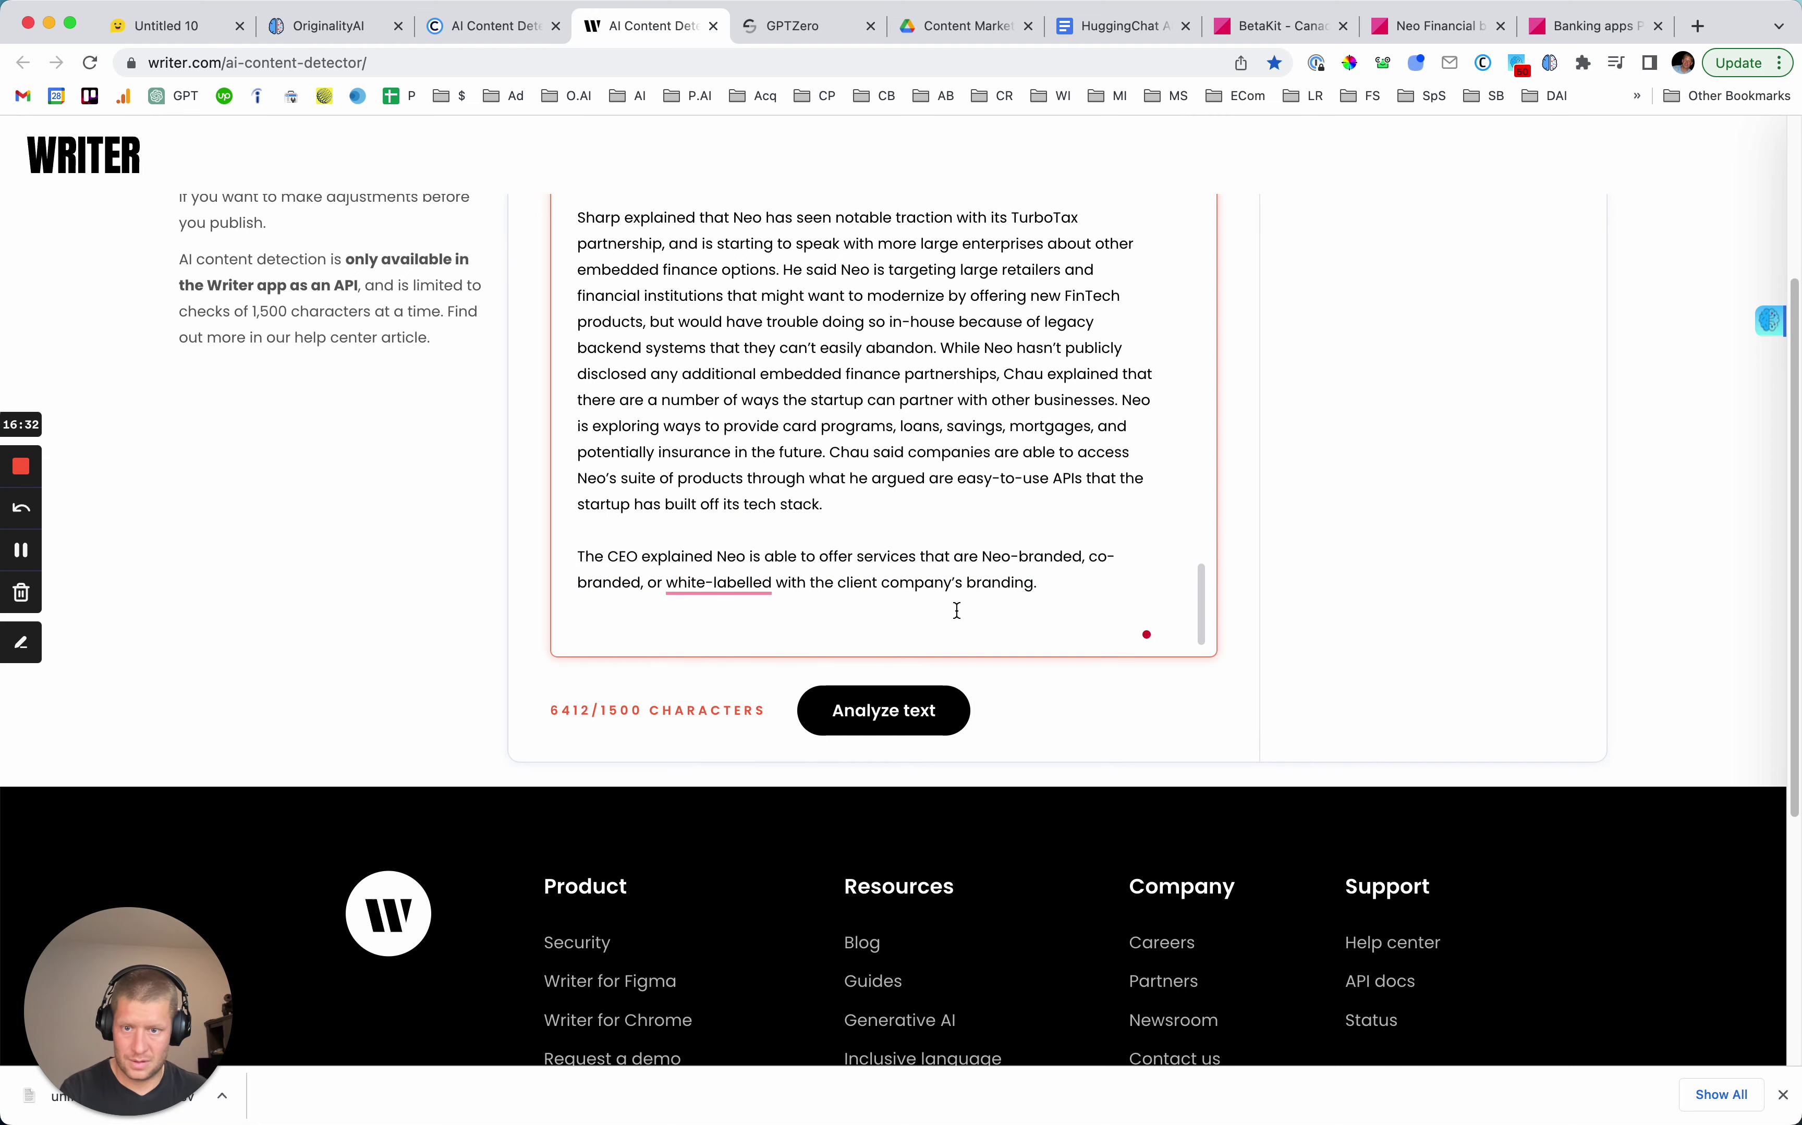
{"action": "left_click_drag", "start_coordinate": [957, 610], "coordinate": [455, 515]}
{"action": "key", "text": "BackSpace"}
{"action": "left_click_drag", "start_coordinate": [965, 583], "coordinate": [1154, 492]}
{"action": "key", "text": "BackSpace"}
{"action": "left_click_drag", "start_coordinate": [581, 456], "coordinate": [758, 618]}
{"action": "key", "text": "BackSpace"}
{"action": "left_click", "coordinate": [893, 744]}
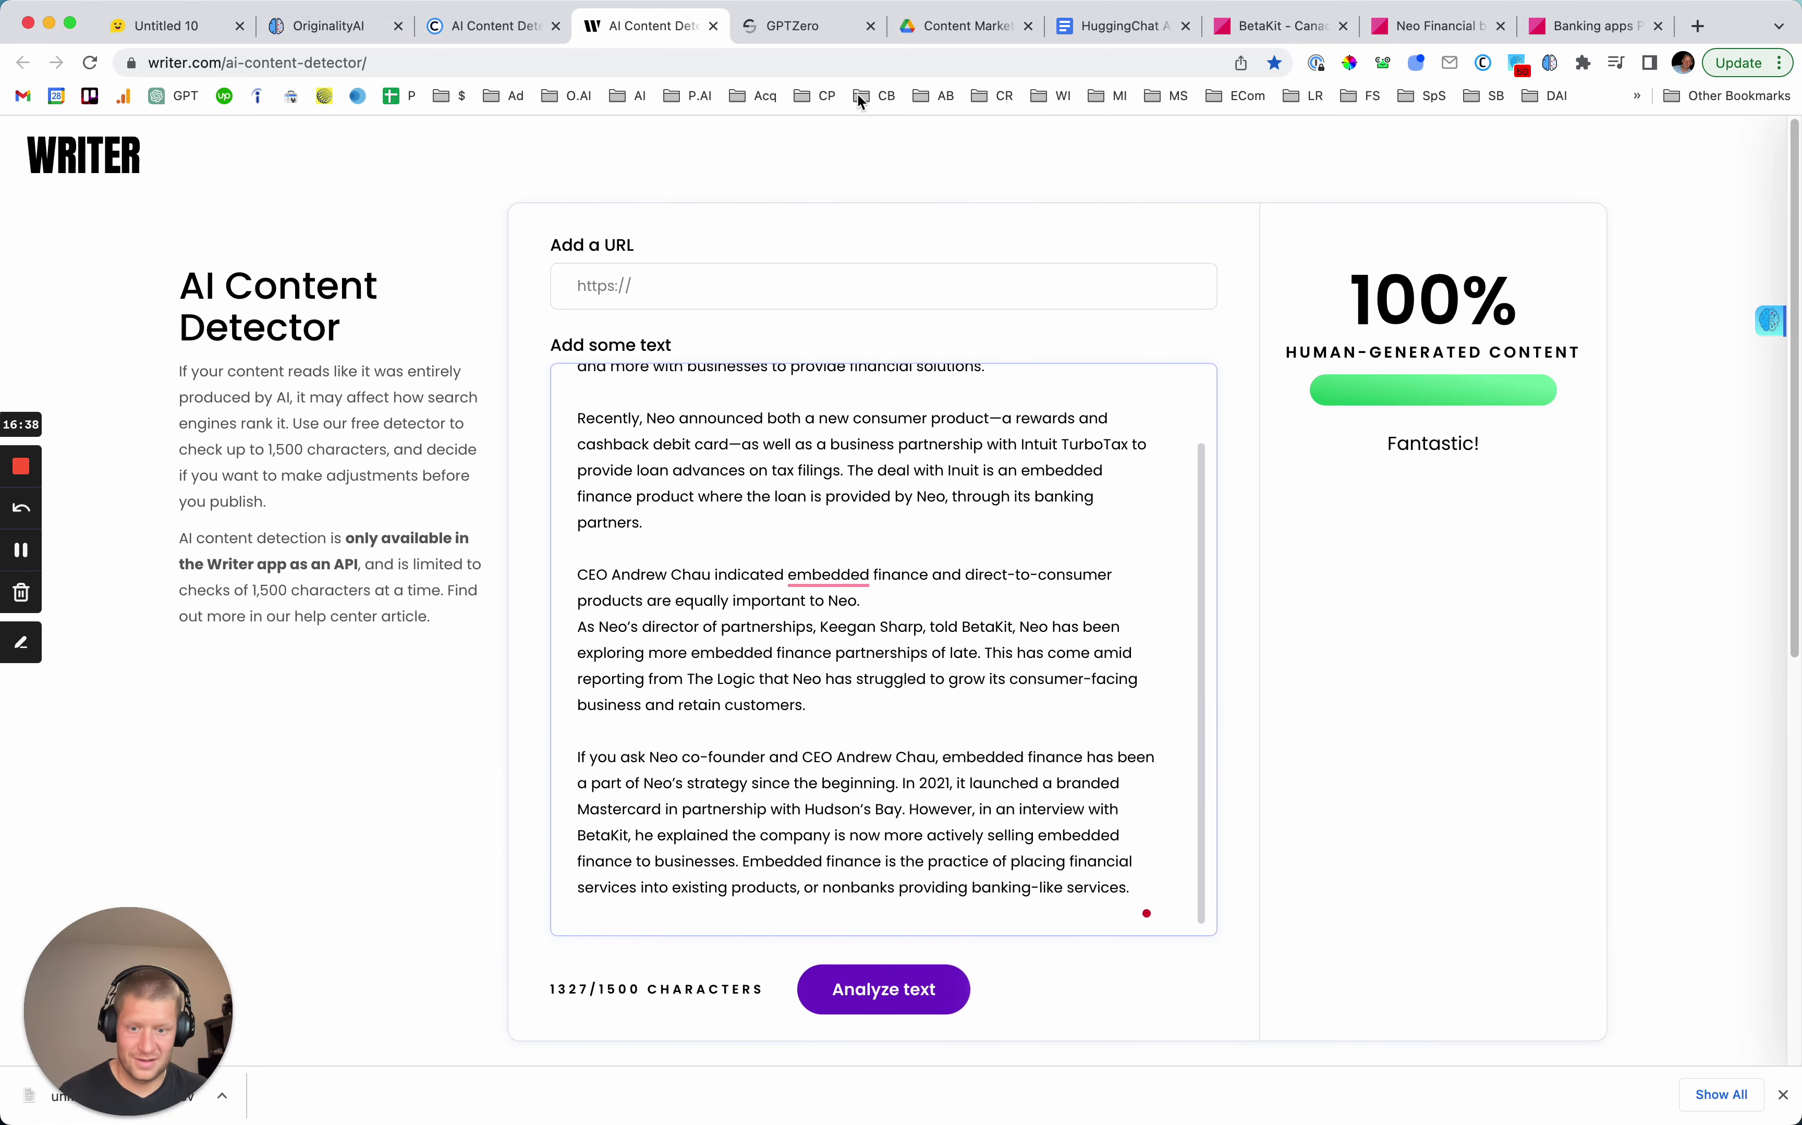
Replace the text in GPTZero with the Neo Financial article and get the detection results.
{"action": "left_click", "coordinate": [781, 34]}
{"action": "key", "text": "super+a"}
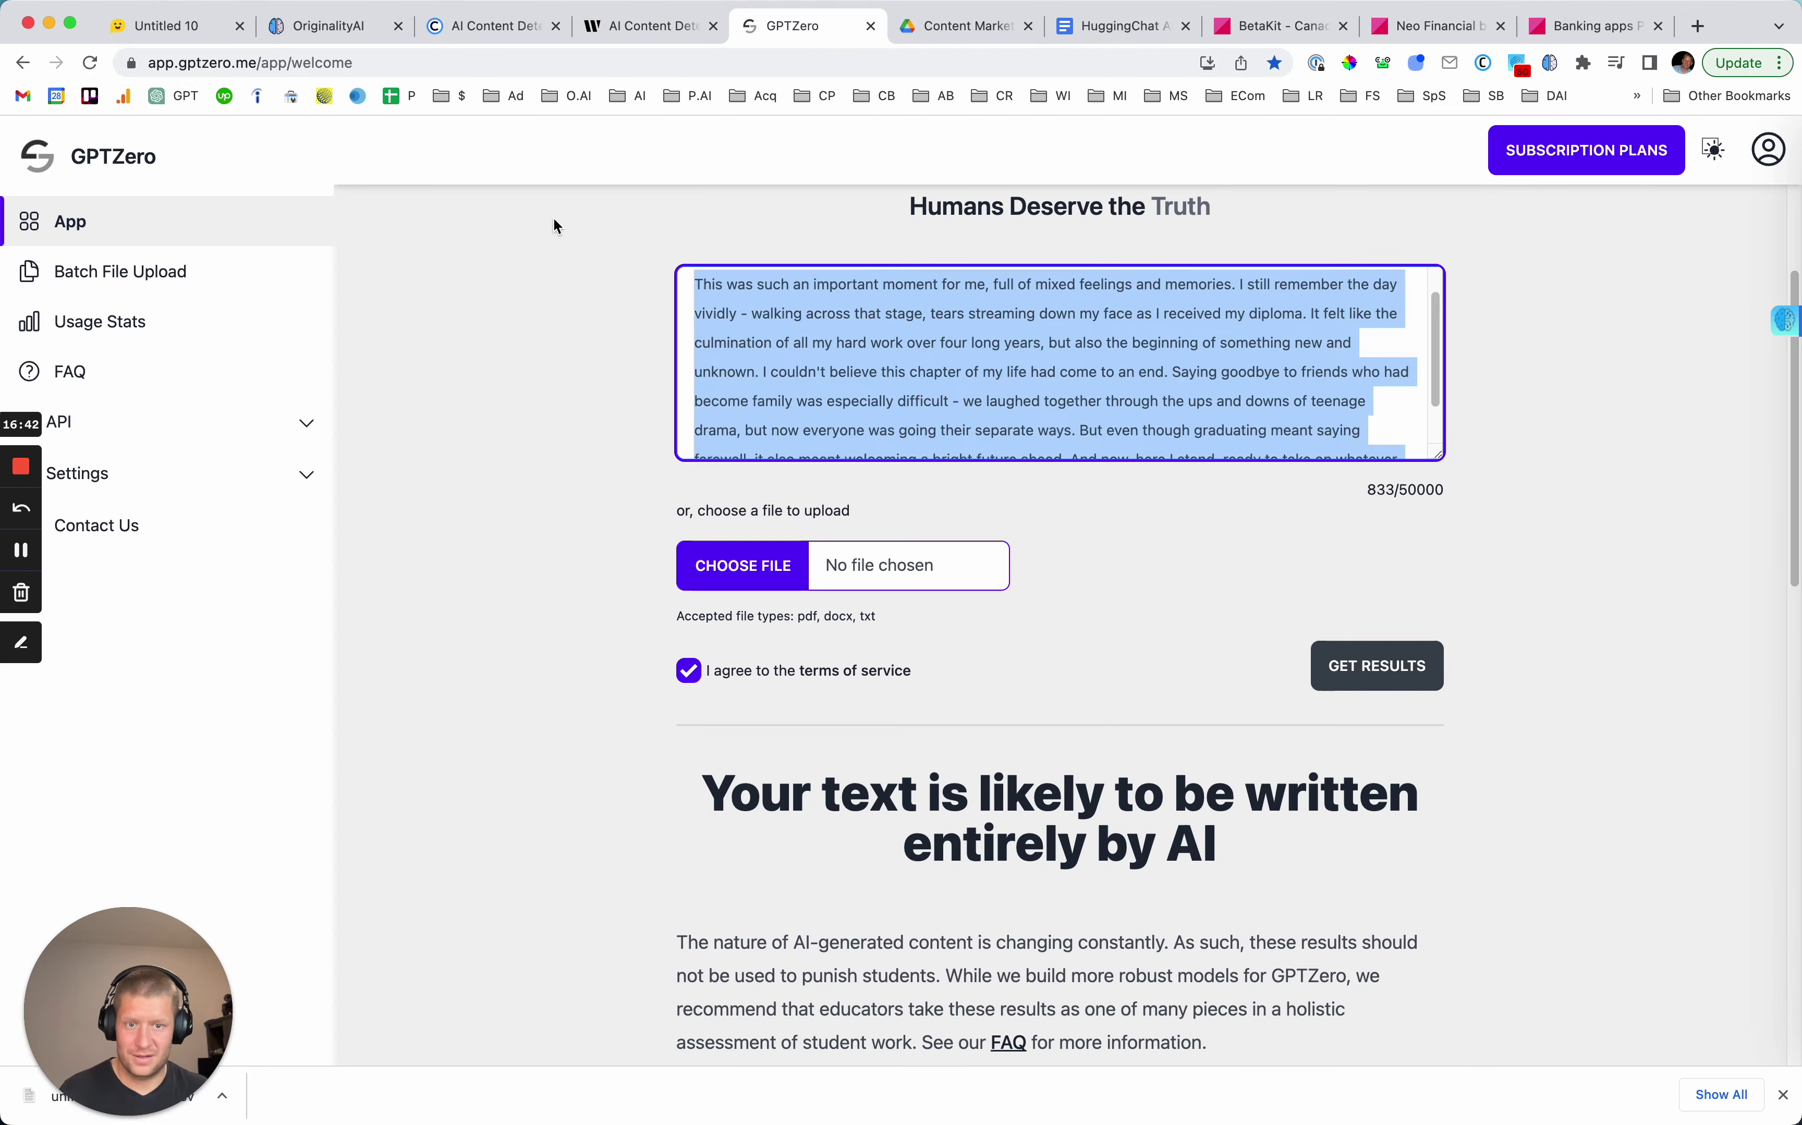
{"action": "key", "text": "BackSpace"}
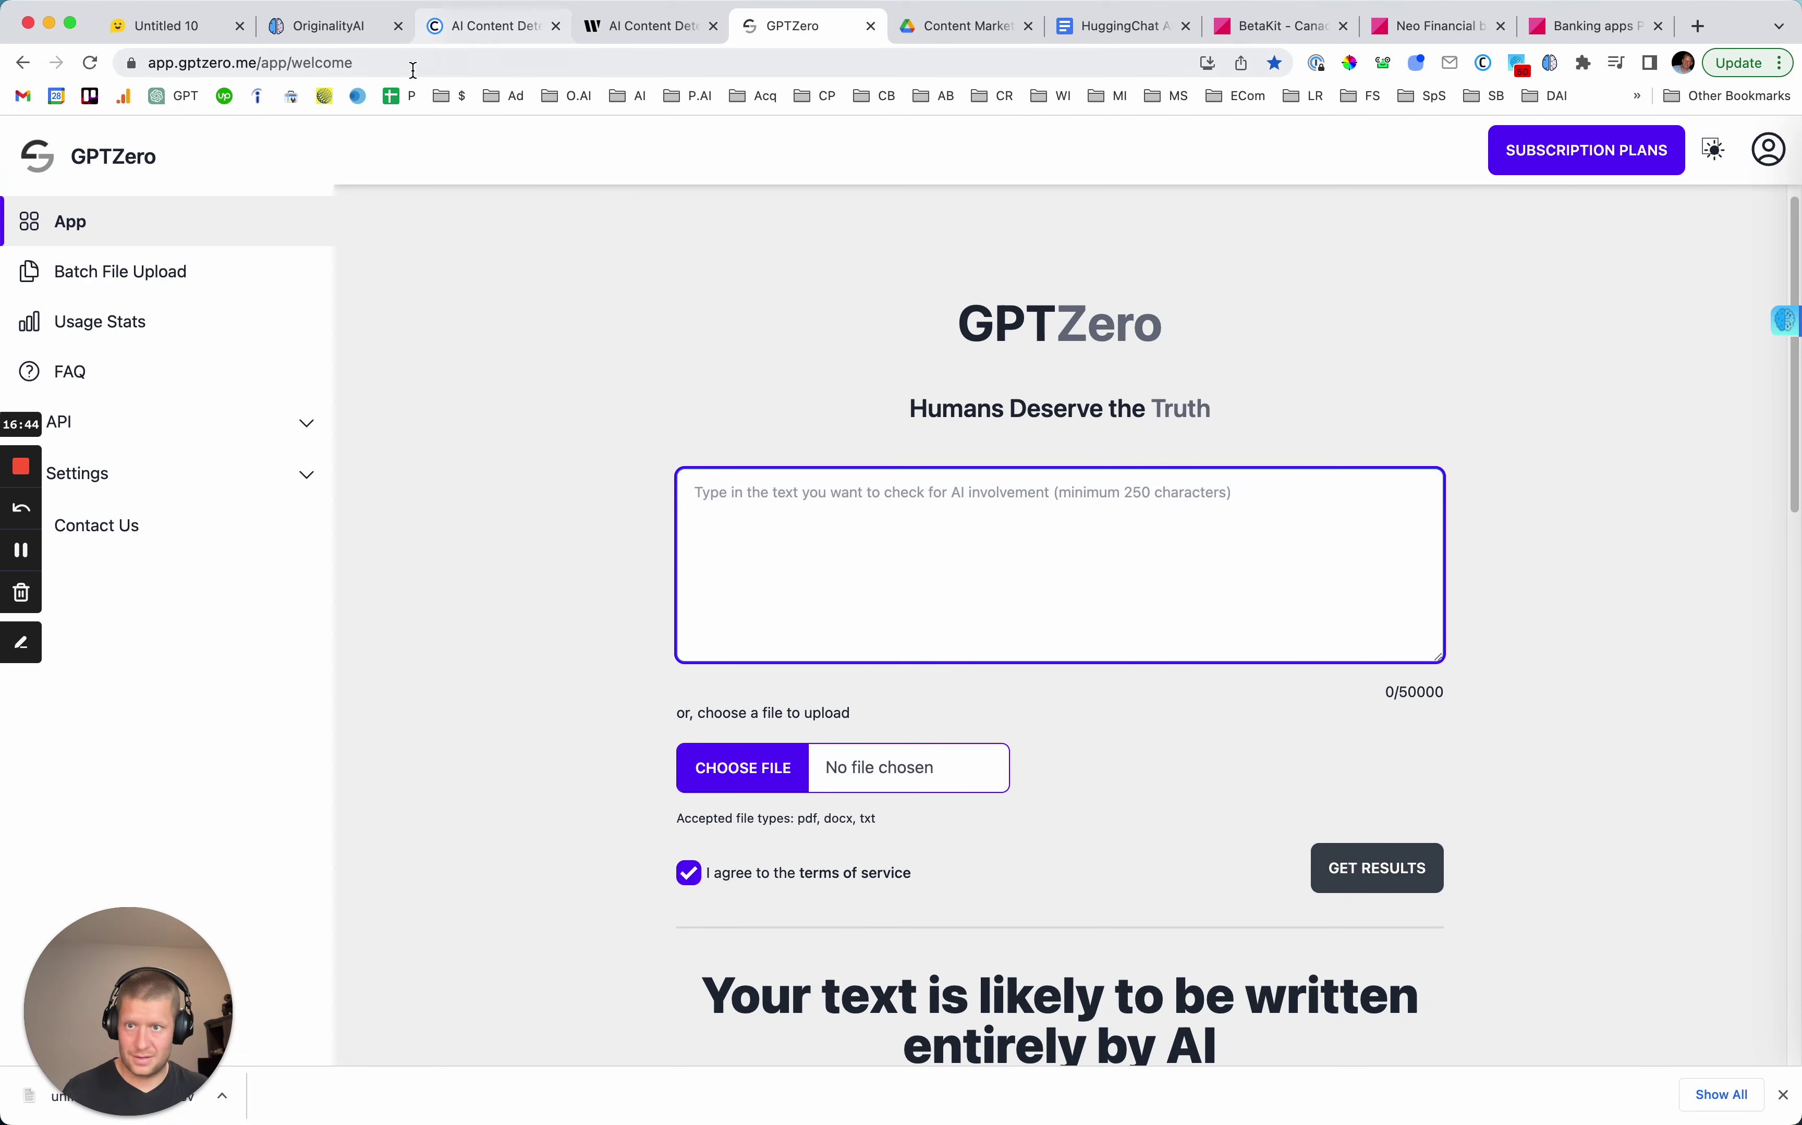
{"action": "key", "text": "super+v"}
{"action": "left_click", "coordinate": [1368, 867]}
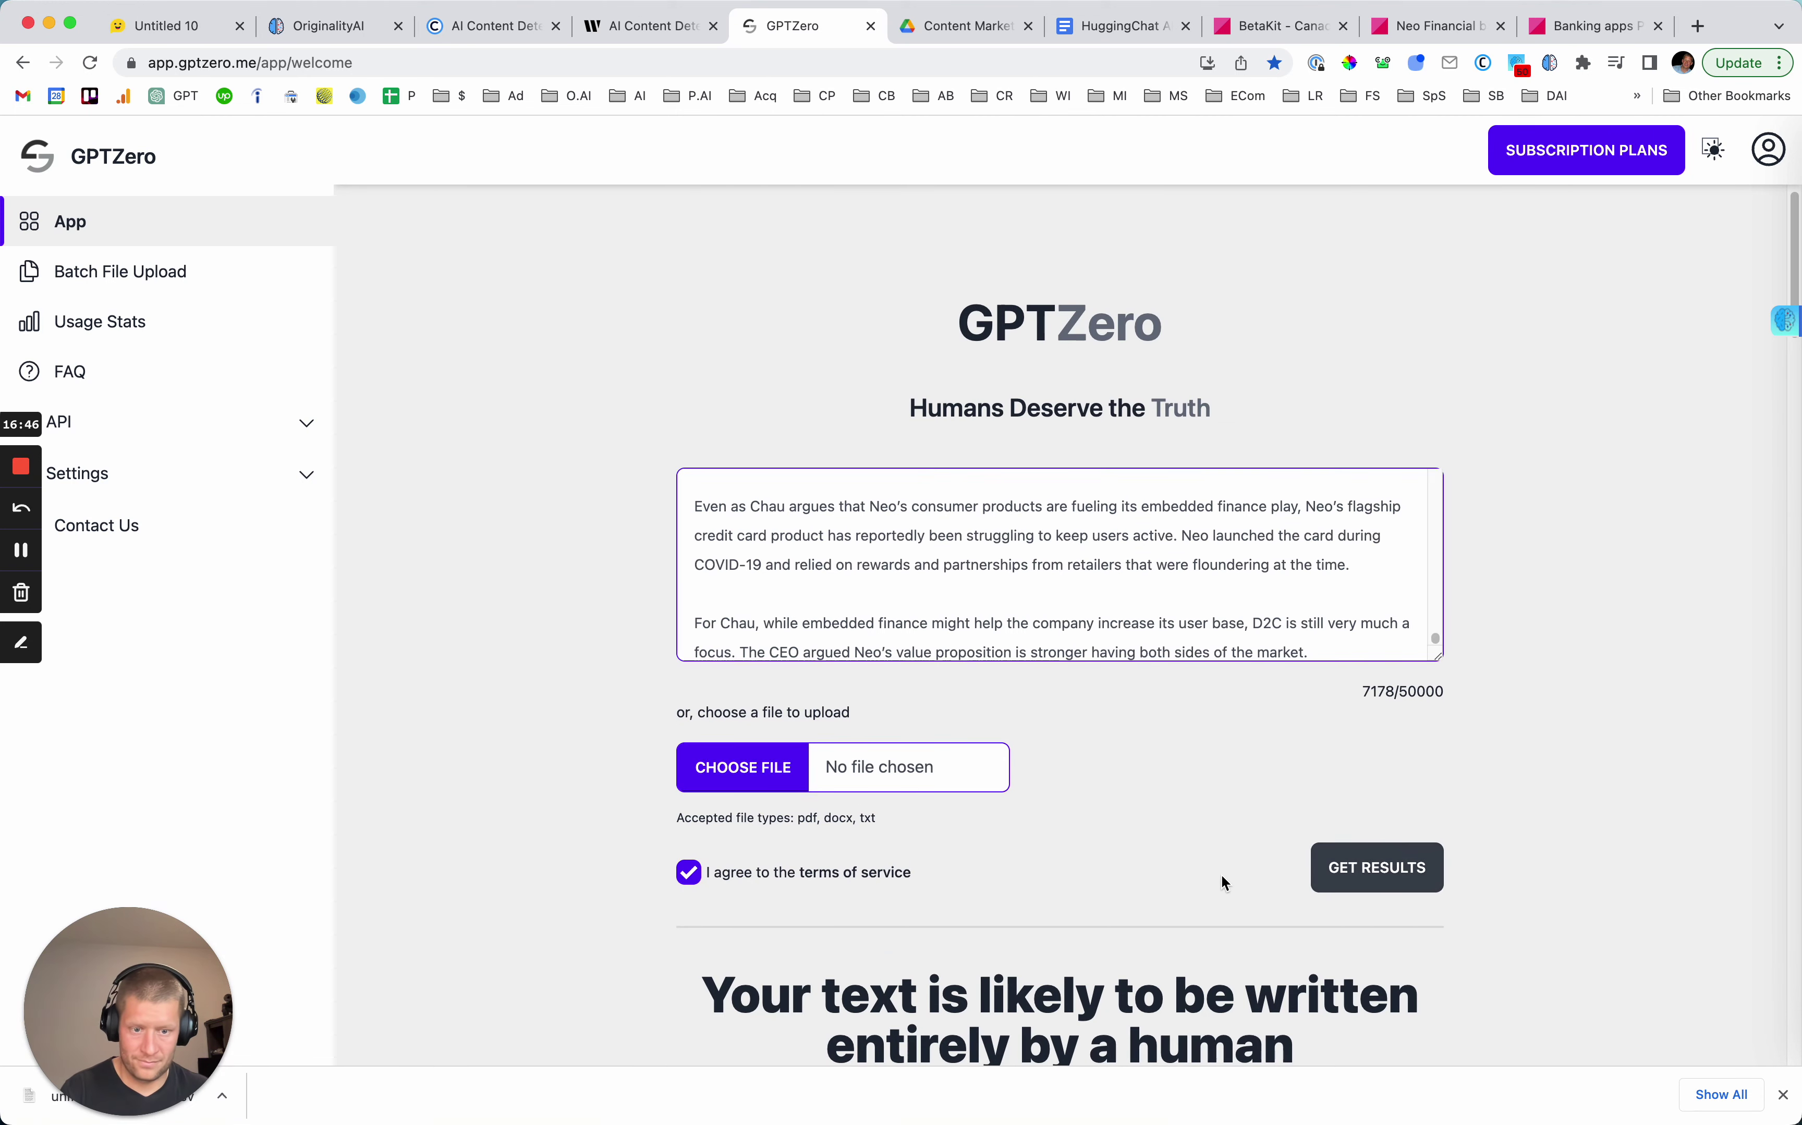
{"action": "scroll", "coordinate": [1221, 875], "scroll_direction": "down", "scroll_amount": 5}
In the HuggingChat AI Detection document, enter "Correct" under Writer.com and GPTZero in the first HUMAN row.
{"action": "left_click", "coordinate": [1123, 36]}
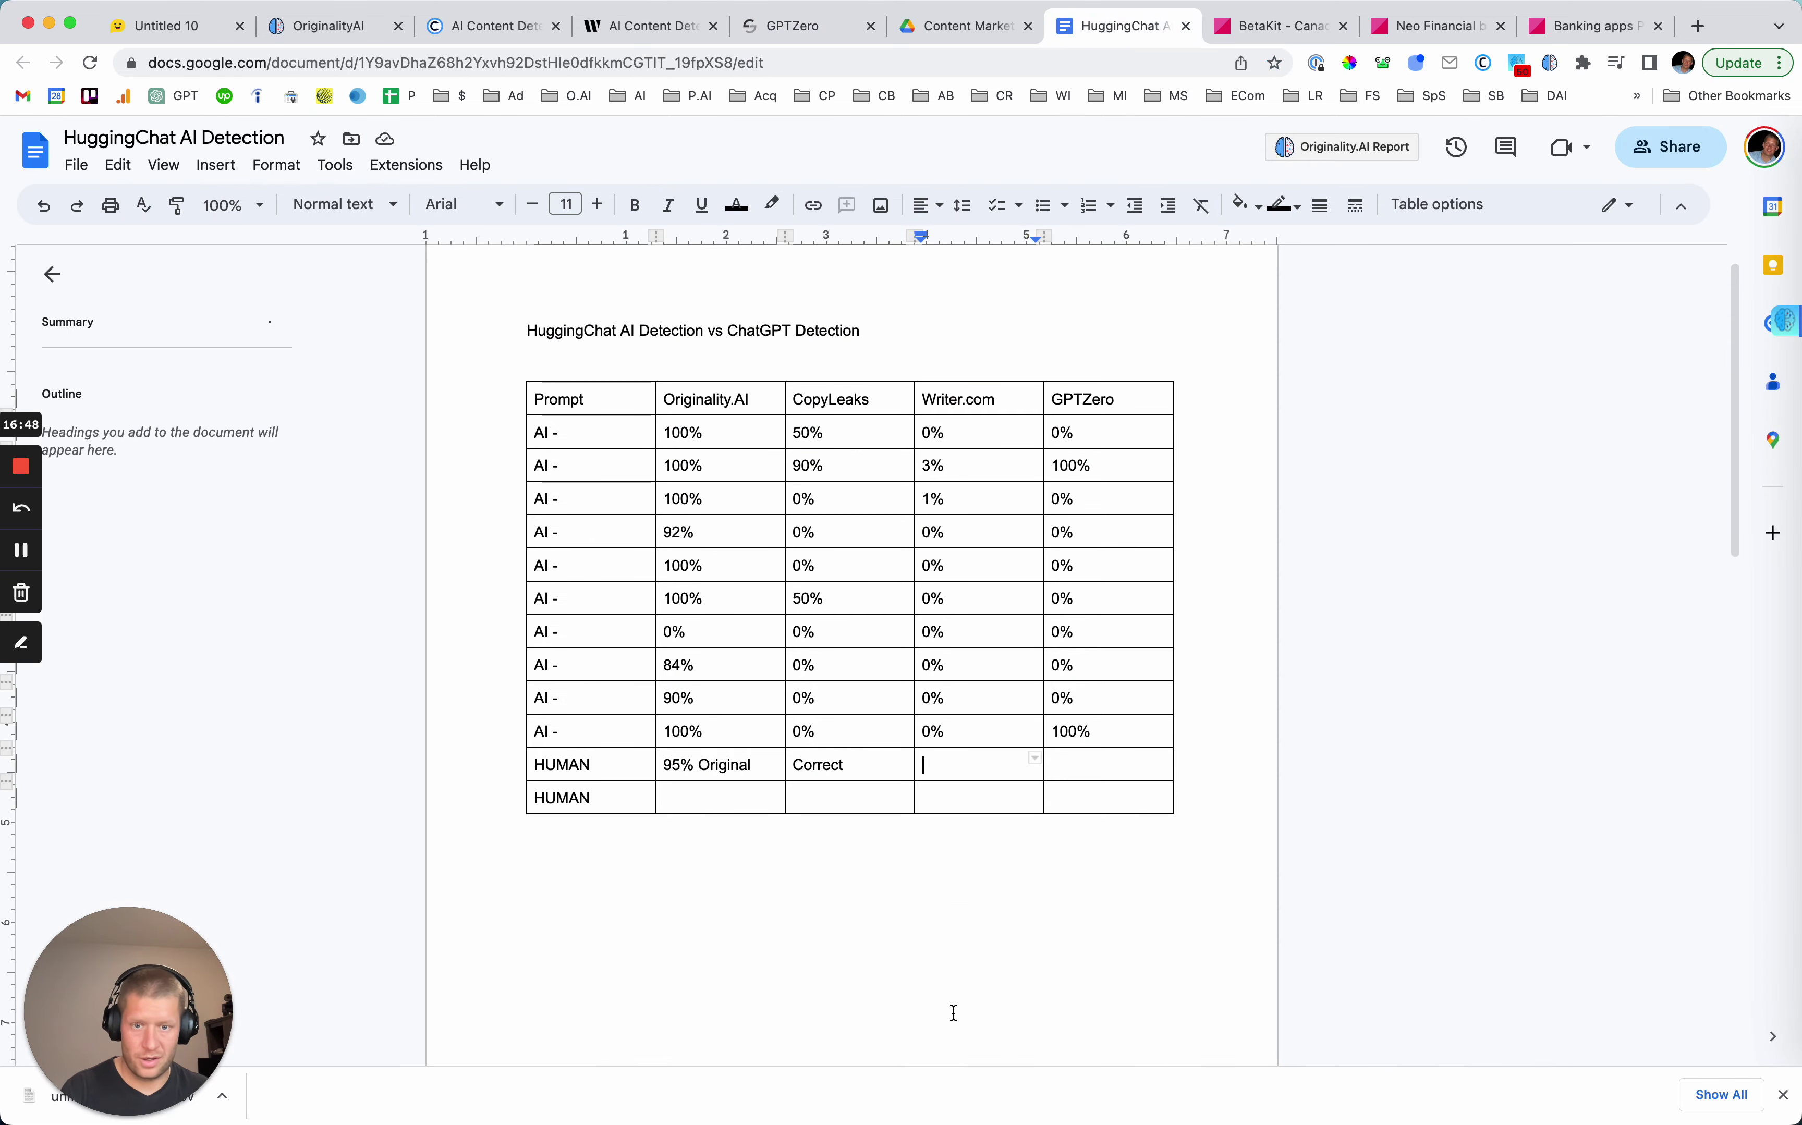
{"action": "left_click", "coordinate": [939, 774]}
{"action": "type", "text": "Cor"}
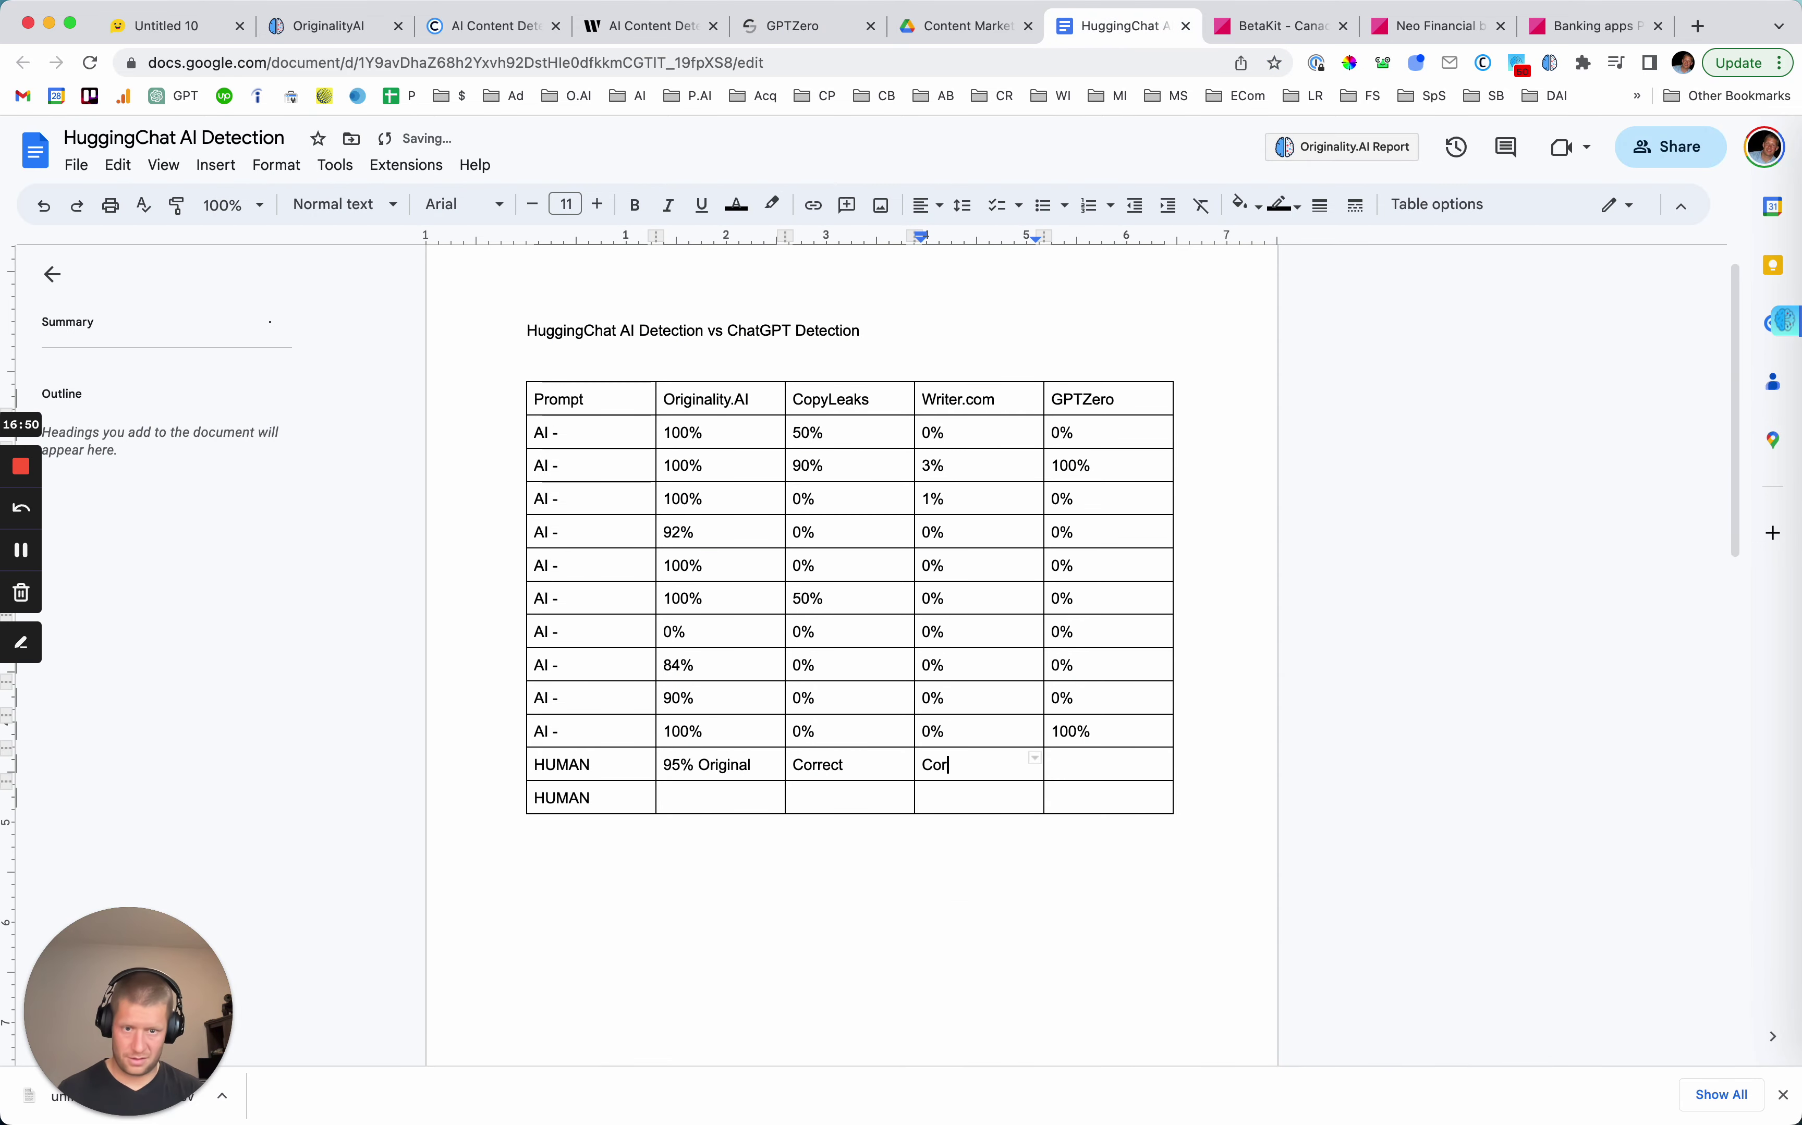
{"action": "type", "text": "rect"}
{"action": "left_click", "coordinate": [1071, 767]}
{"action": "type", "text": "Correc"}
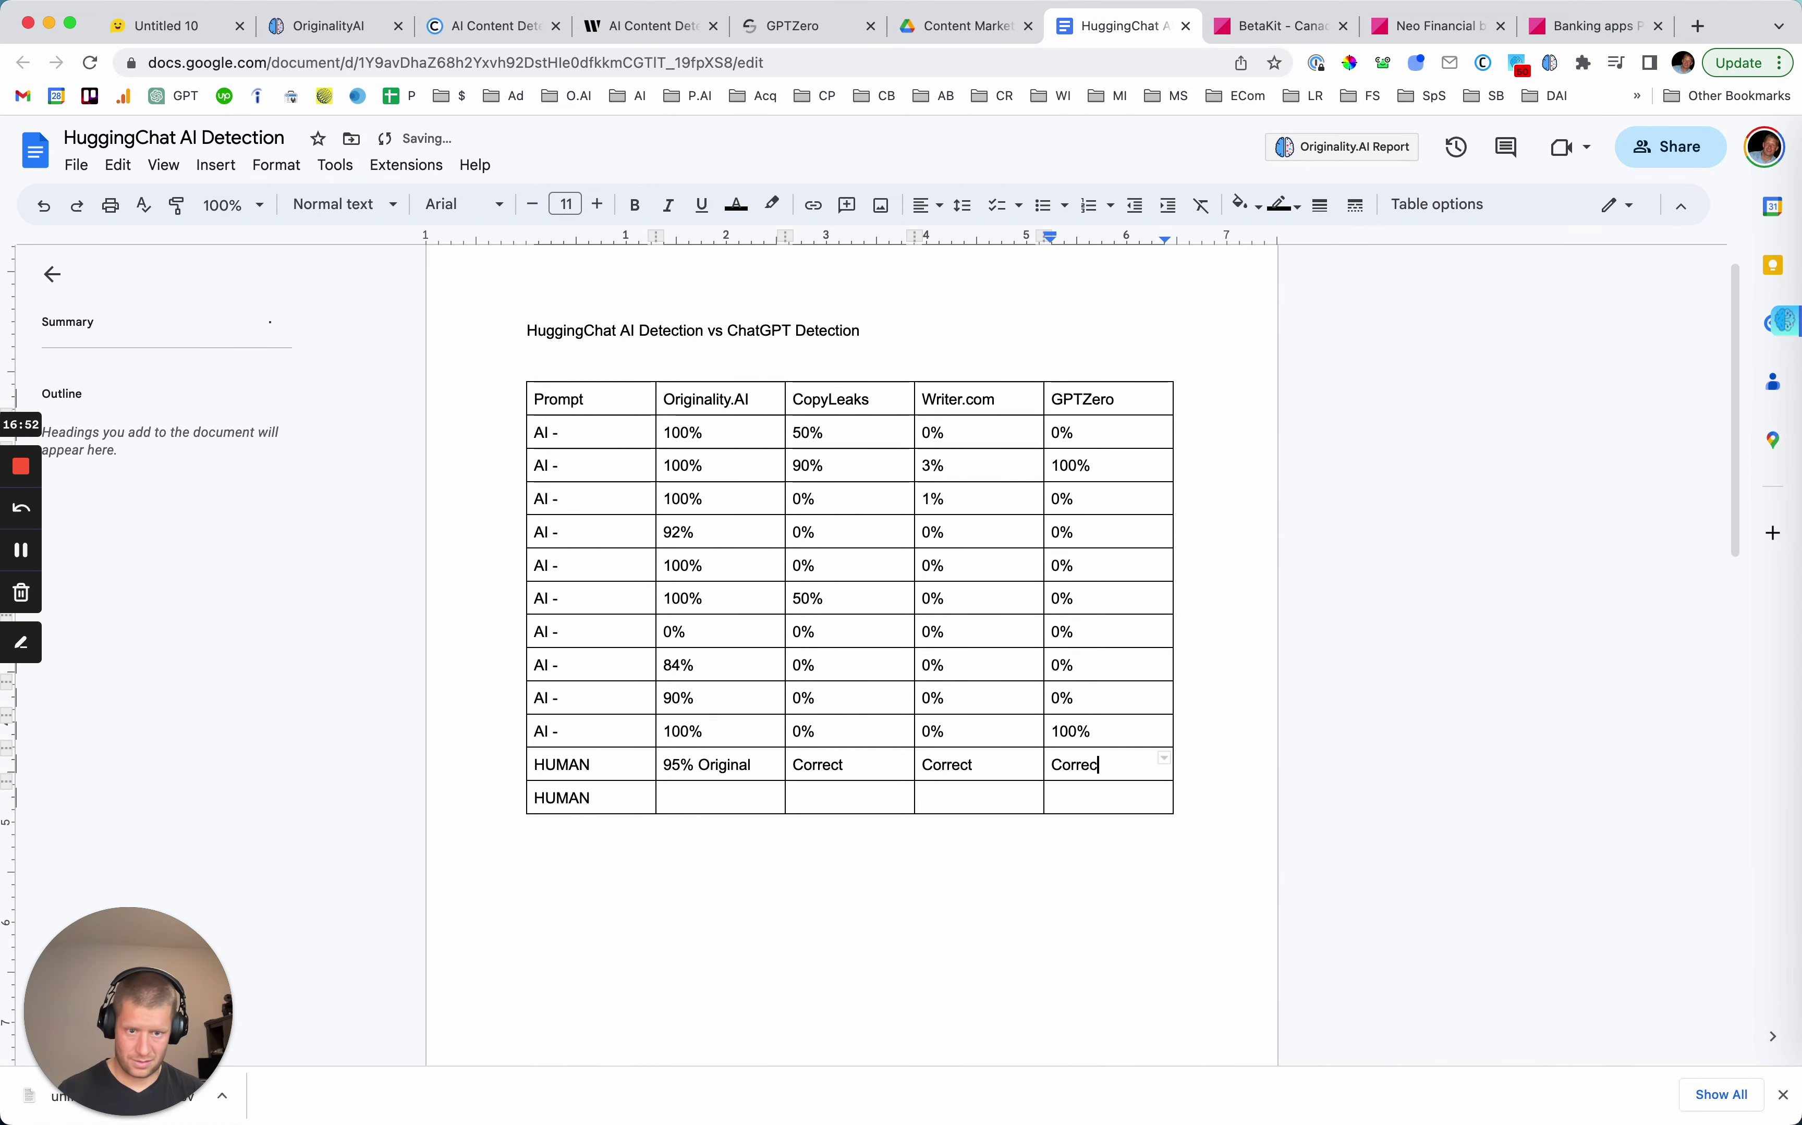
Change the Originality.AI entry in the first HUMAN row to "Correct".
{"action": "mouse_move", "coordinate": [746, 774]}
{"action": "left_mouse_down"}
{"action": "mouse_move", "coordinate": [646, 763]}
{"action": "mouse_move", "coordinate": [730, 795]}
{"action": "mouse_move", "coordinate": [723, 760]}
{"action": "left_mouse_up"}
{"action": "type", "text": "Correct"}
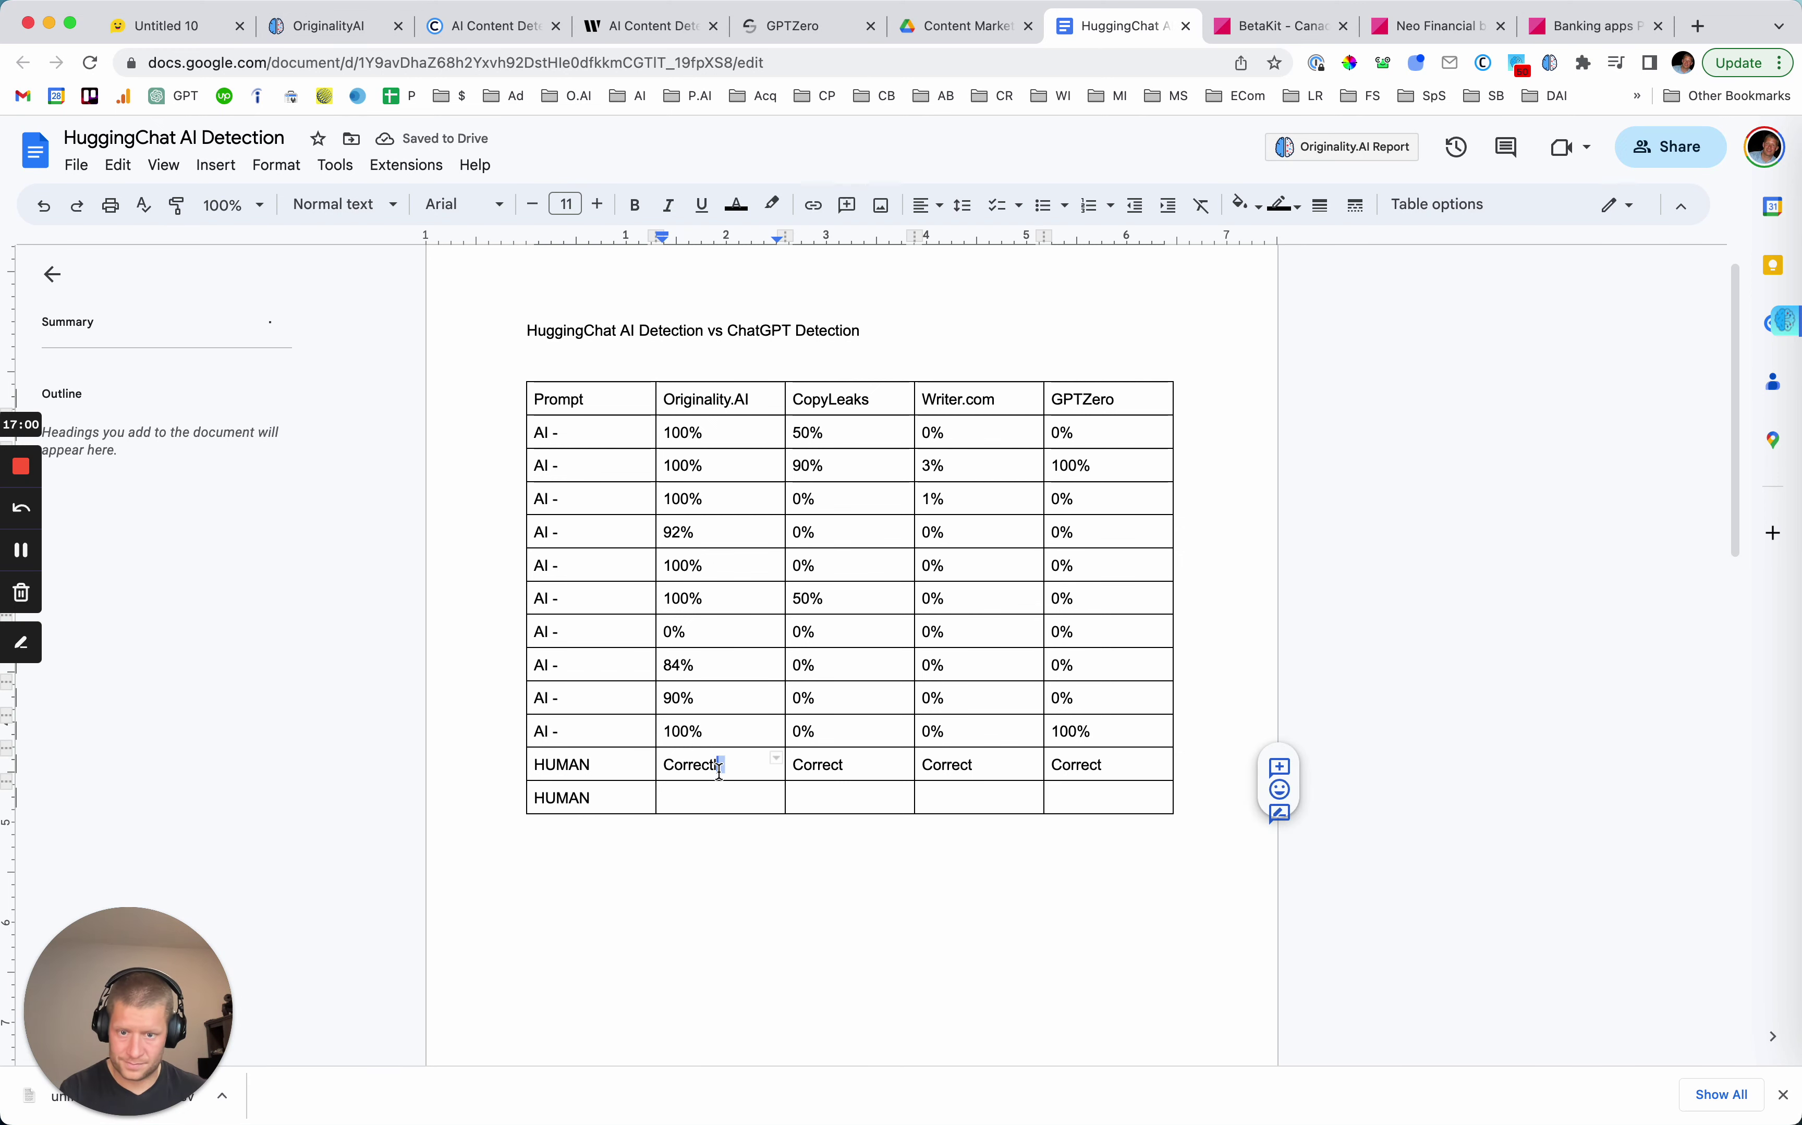
{"action": "left_click", "coordinate": [704, 800]}
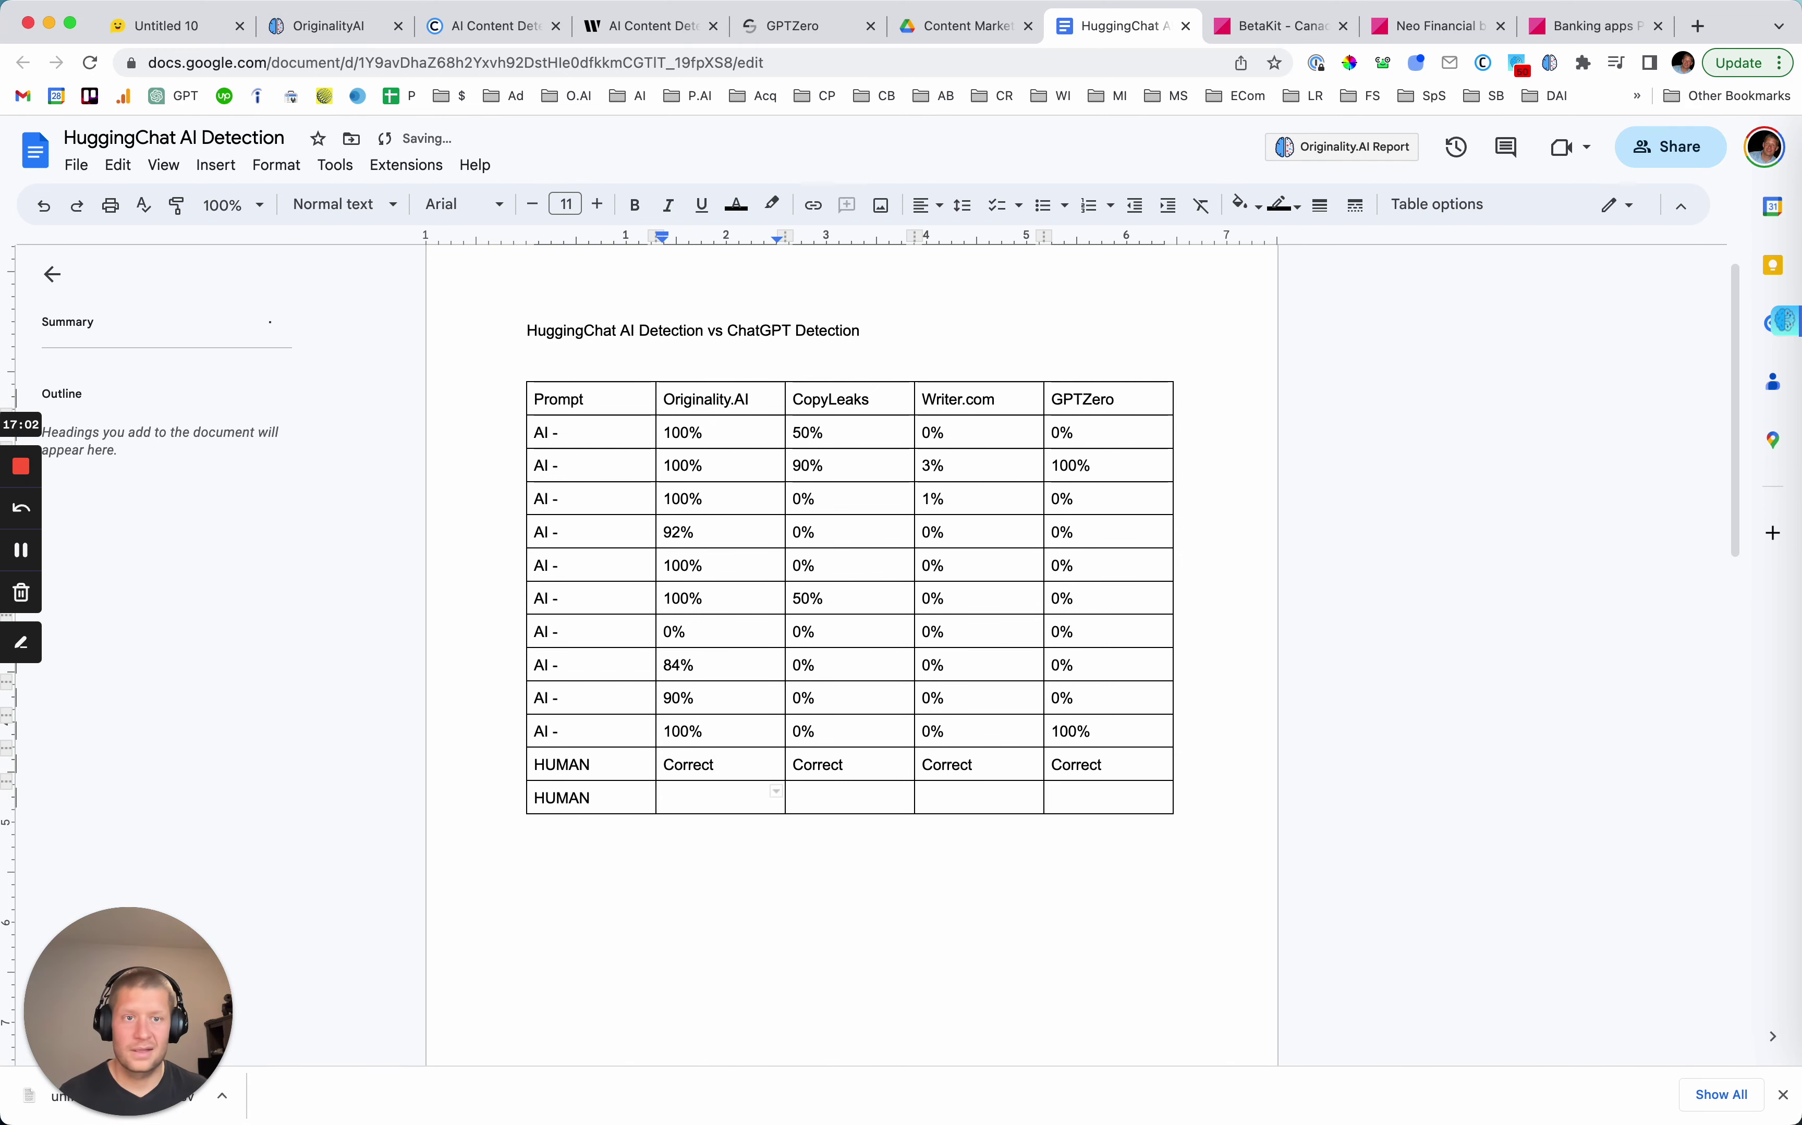
Copy the full body text of the BetaKit article about banking apps Pillar and Billi shutting down.
{"action": "left_click", "coordinate": [1563, 26]}
{"action": "scroll", "coordinate": [586, 695], "scroll_direction": "down", "scroll_amount": 7}
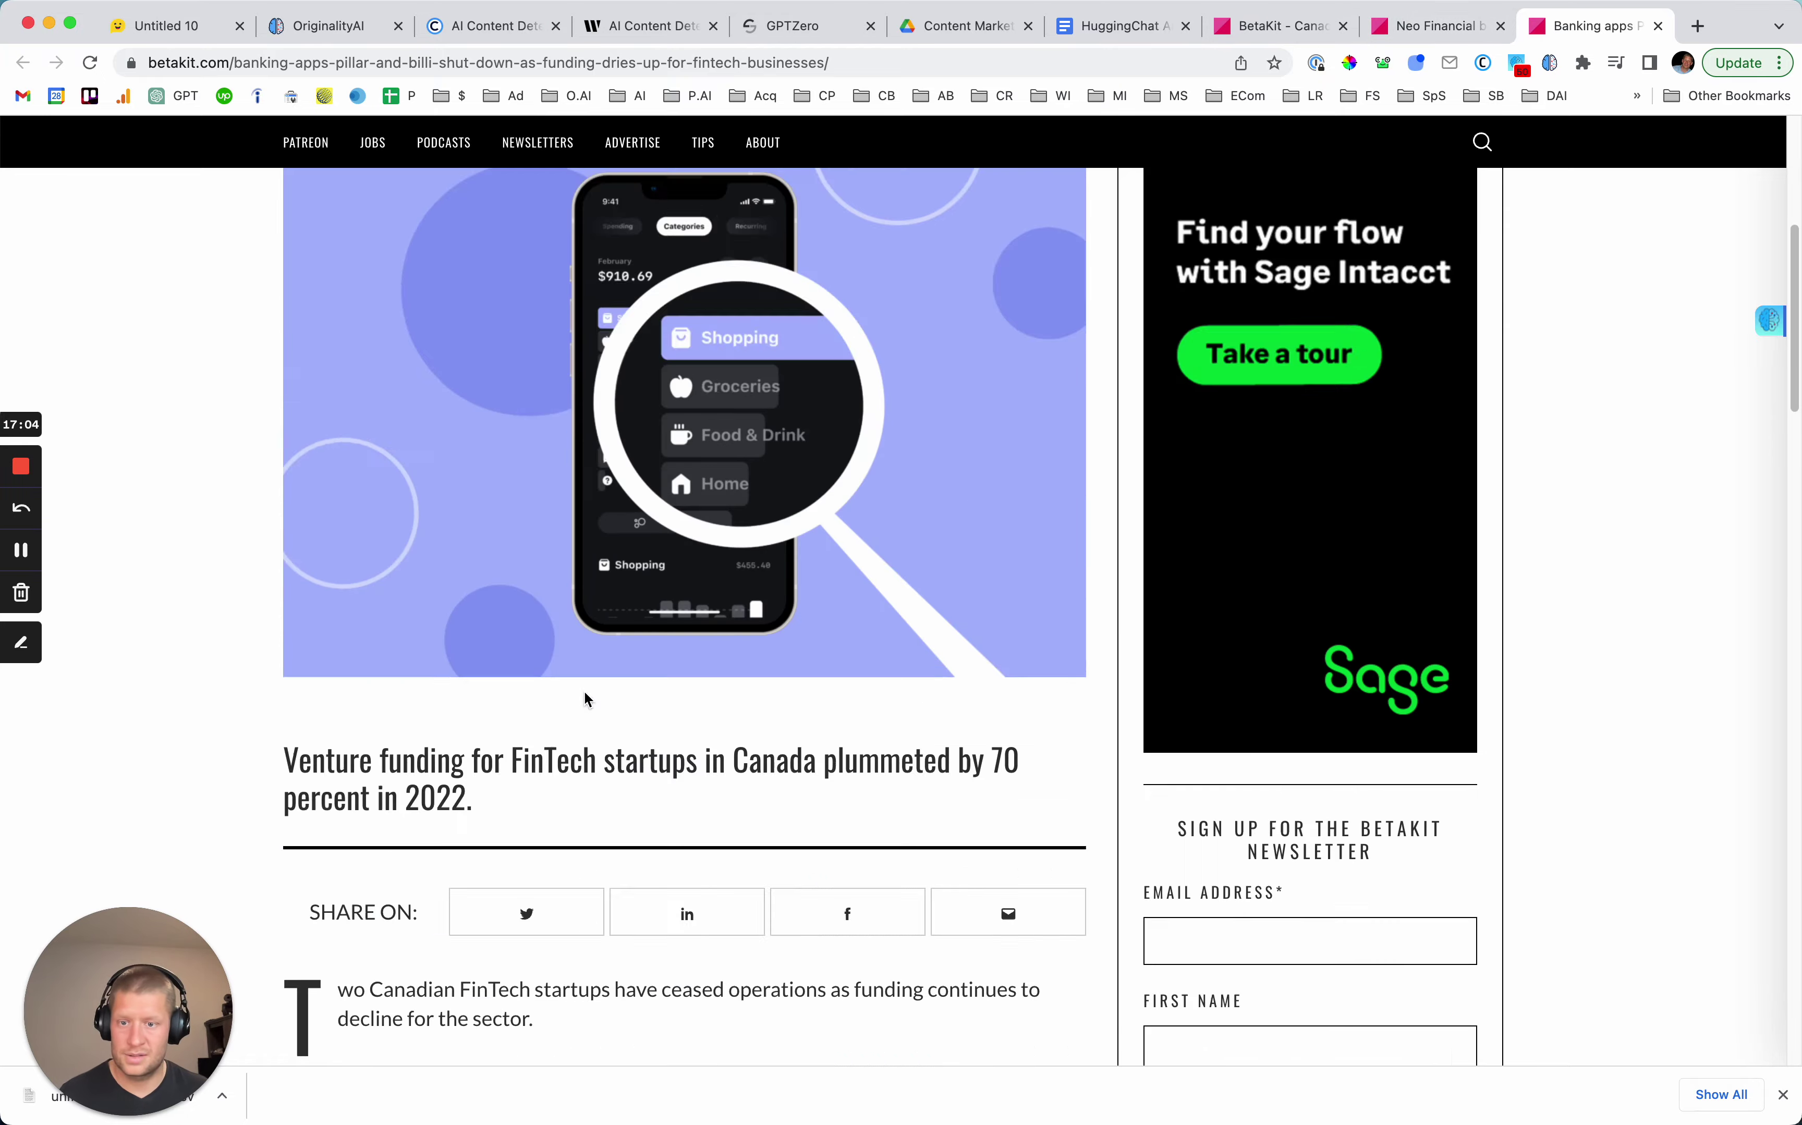
{"action": "scroll", "coordinate": [584, 700], "scroll_direction": "down", "scroll_amount": 10}
{"action": "scroll", "coordinate": [326, 421], "scroll_direction": "up", "scroll_amount": 5}
{"action": "left_click_drag", "start_coordinate": [282, 499], "coordinate": [765, 715]}
{"action": "scroll", "coordinate": [763, 715], "scroll_direction": "down", "scroll_amount": 15}
{"action": "scroll", "coordinate": [781, 700], "scroll_direction": "up", "scroll_amount": 6}
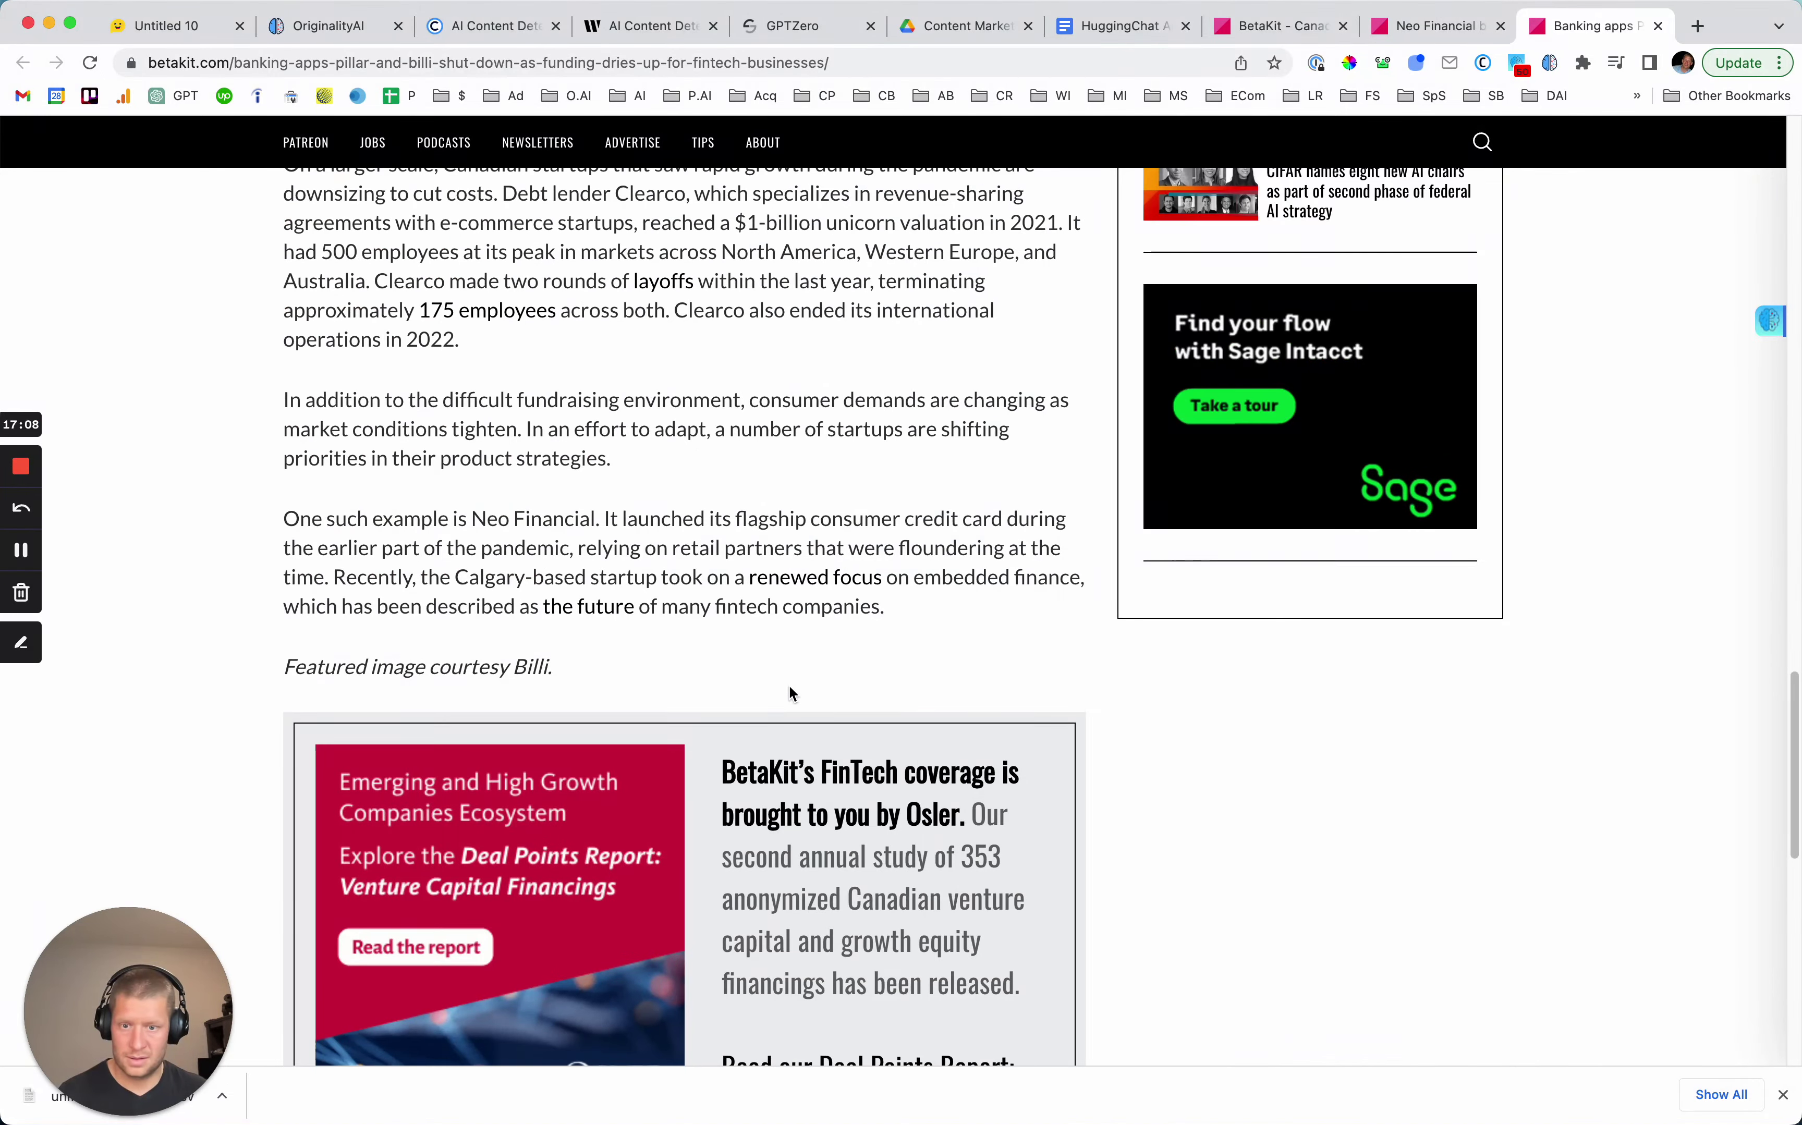
{"action": "left_click", "coordinate": [920, 614], "text": "shift"}
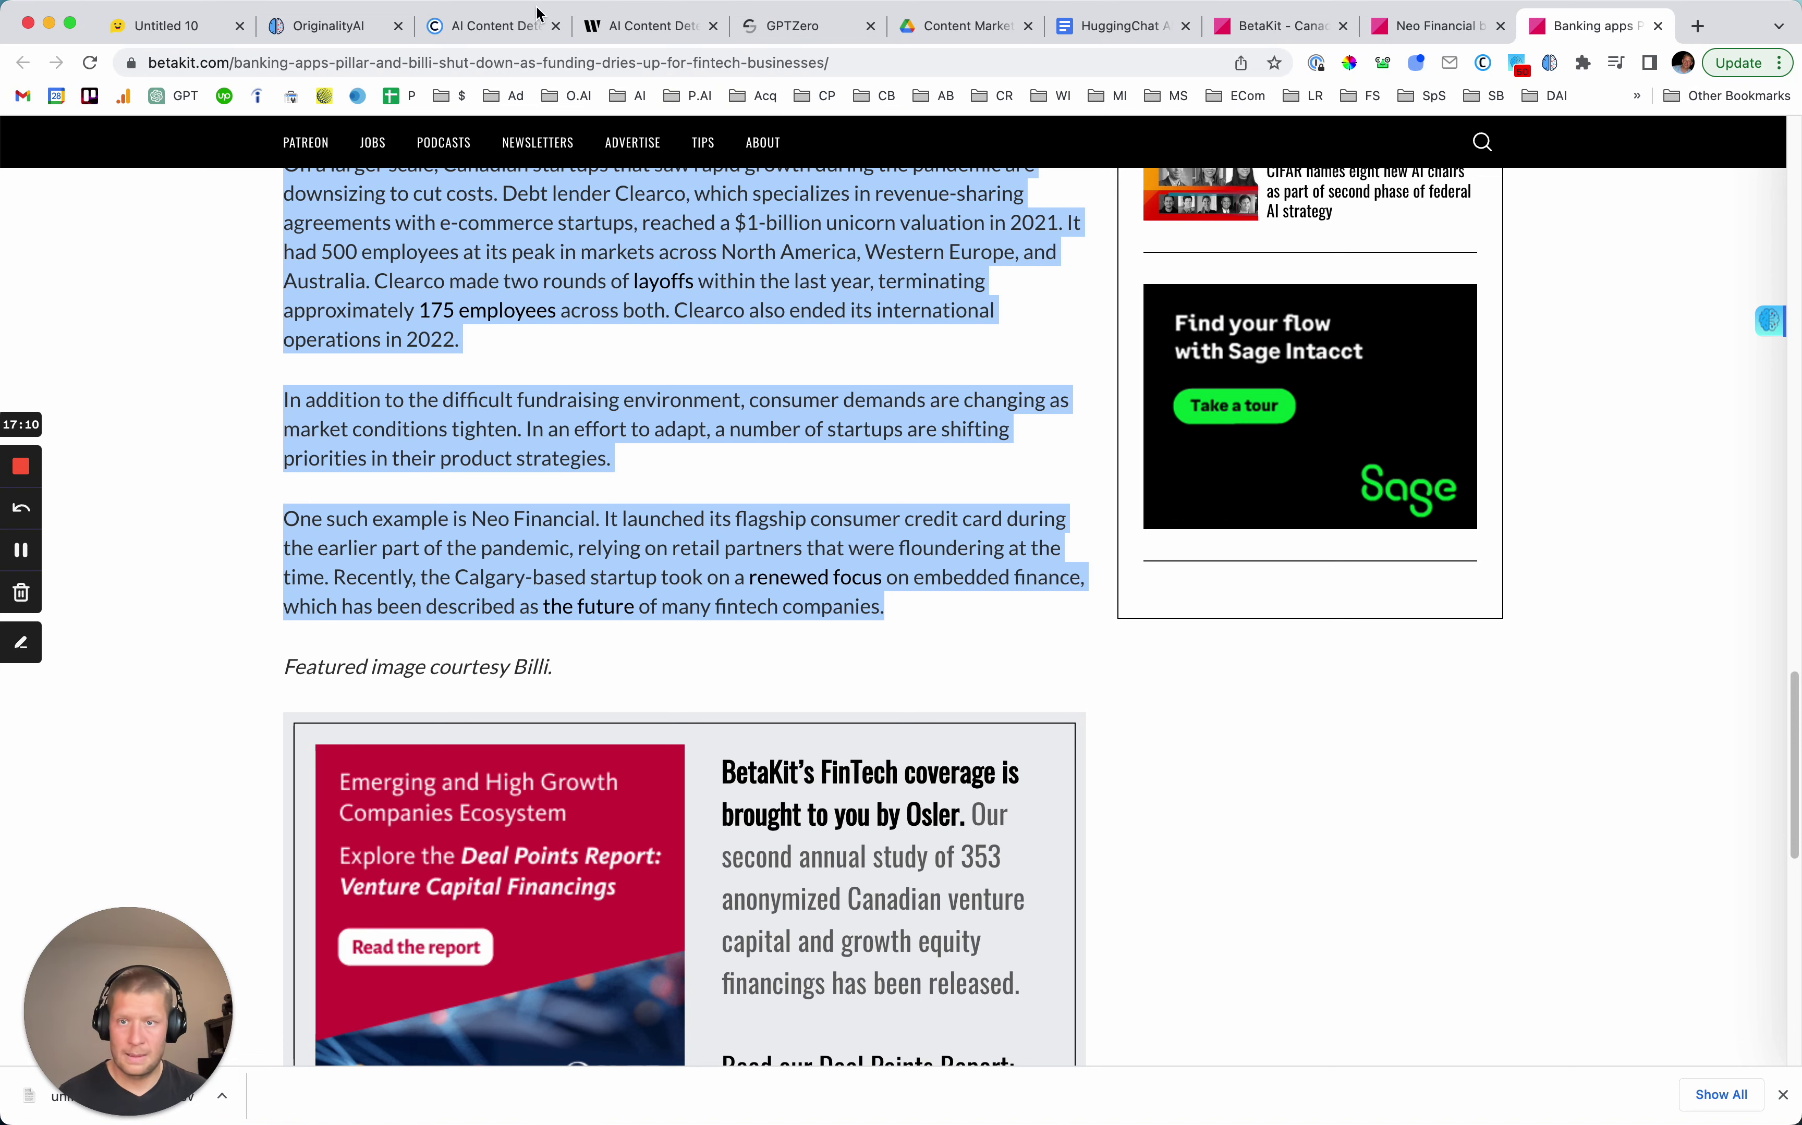
Start a new Originality.AI scan with the copied Pillar and Billi article and run AI detection.
{"action": "left_click", "coordinate": [324, 28]}
{"action": "left_click", "coordinate": [1316, 270]}
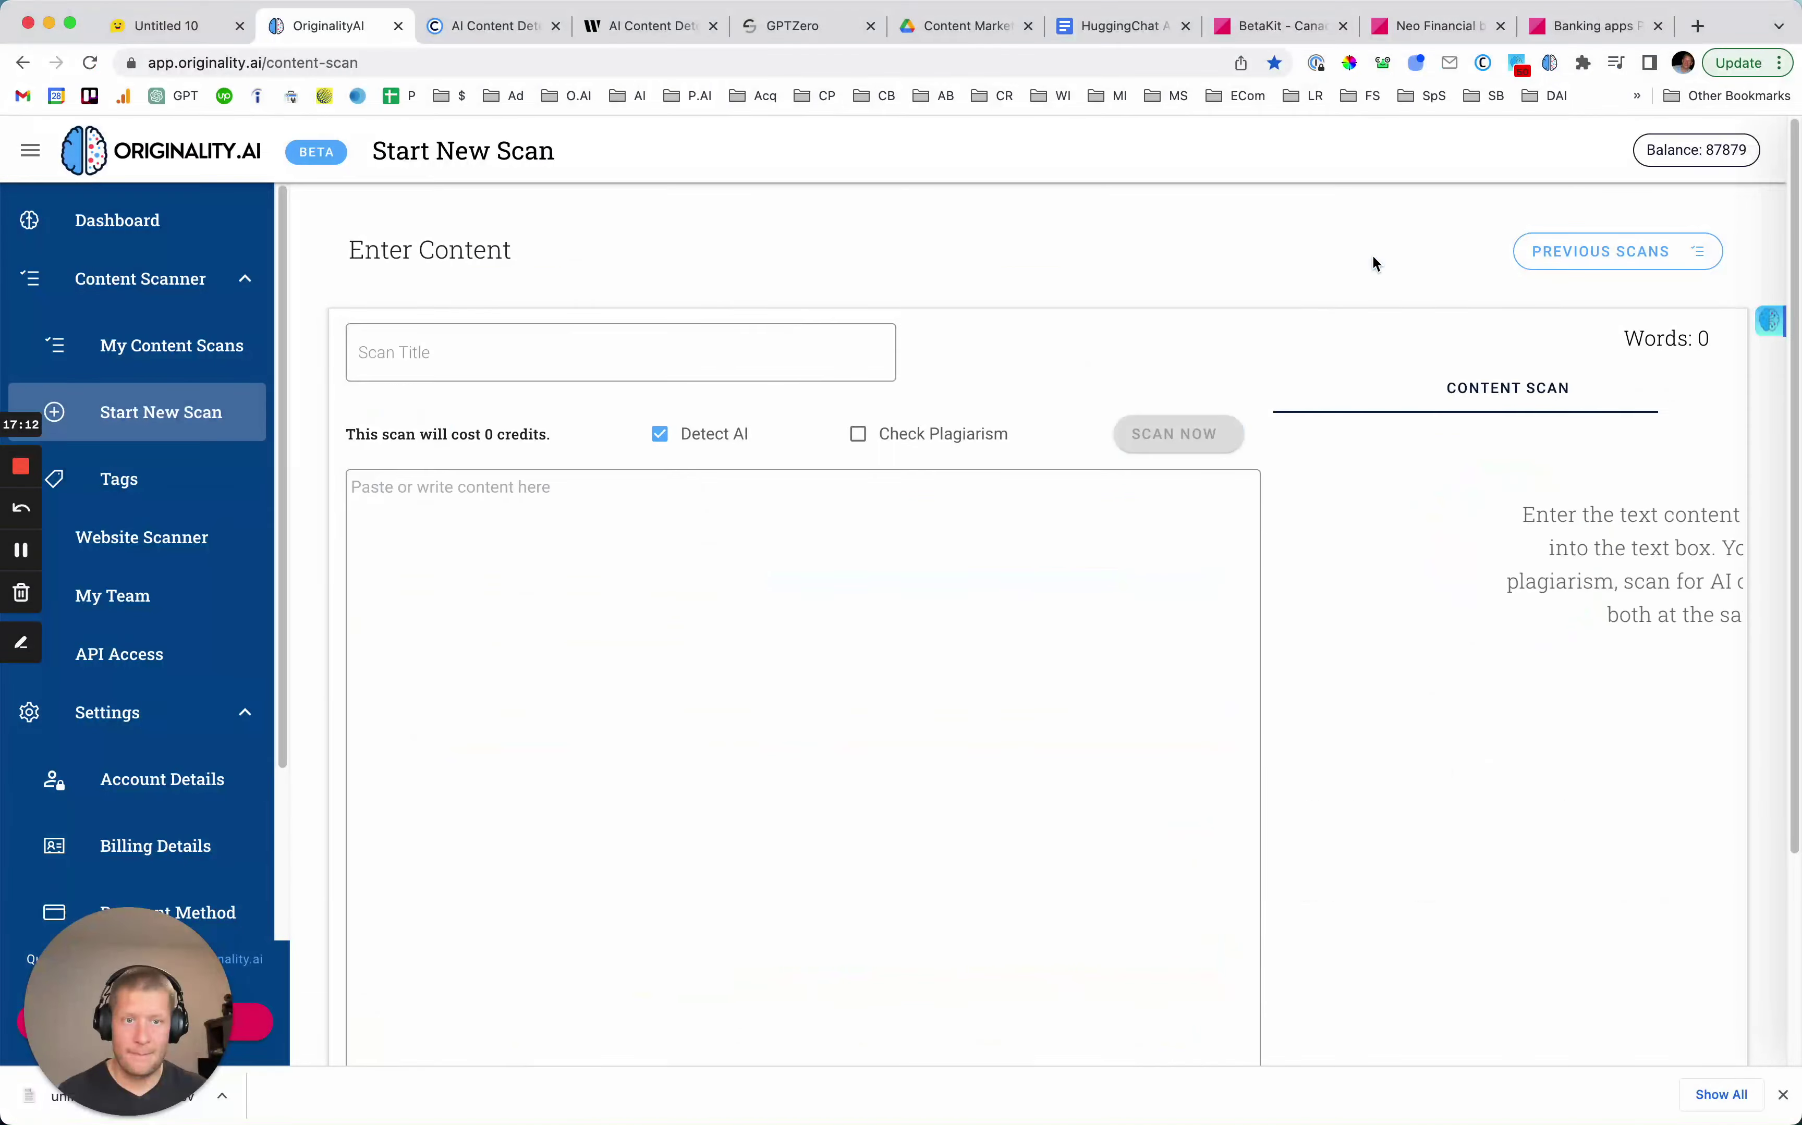
{"action": "left_click", "coordinate": [575, 603]}
{"action": "key", "text": "cmd+v"}
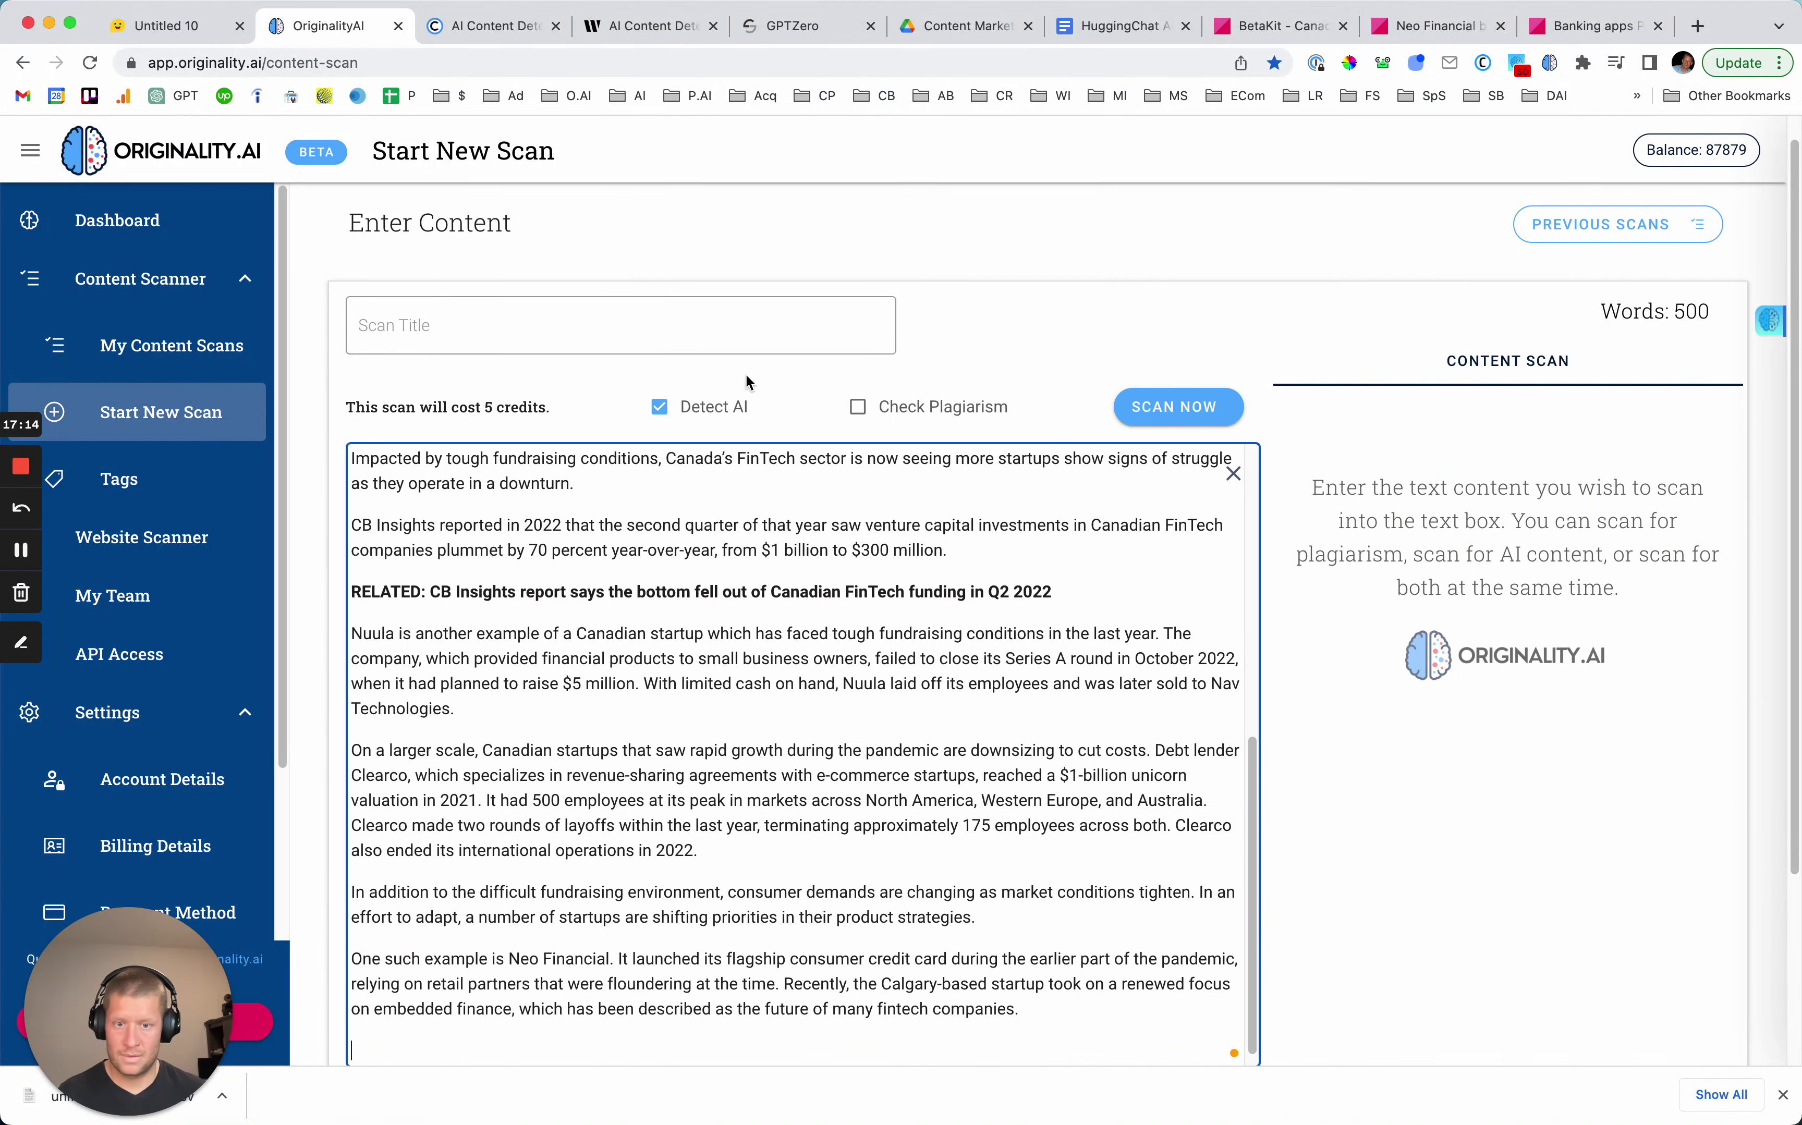
{"action": "left_click", "coordinate": [1190, 416]}
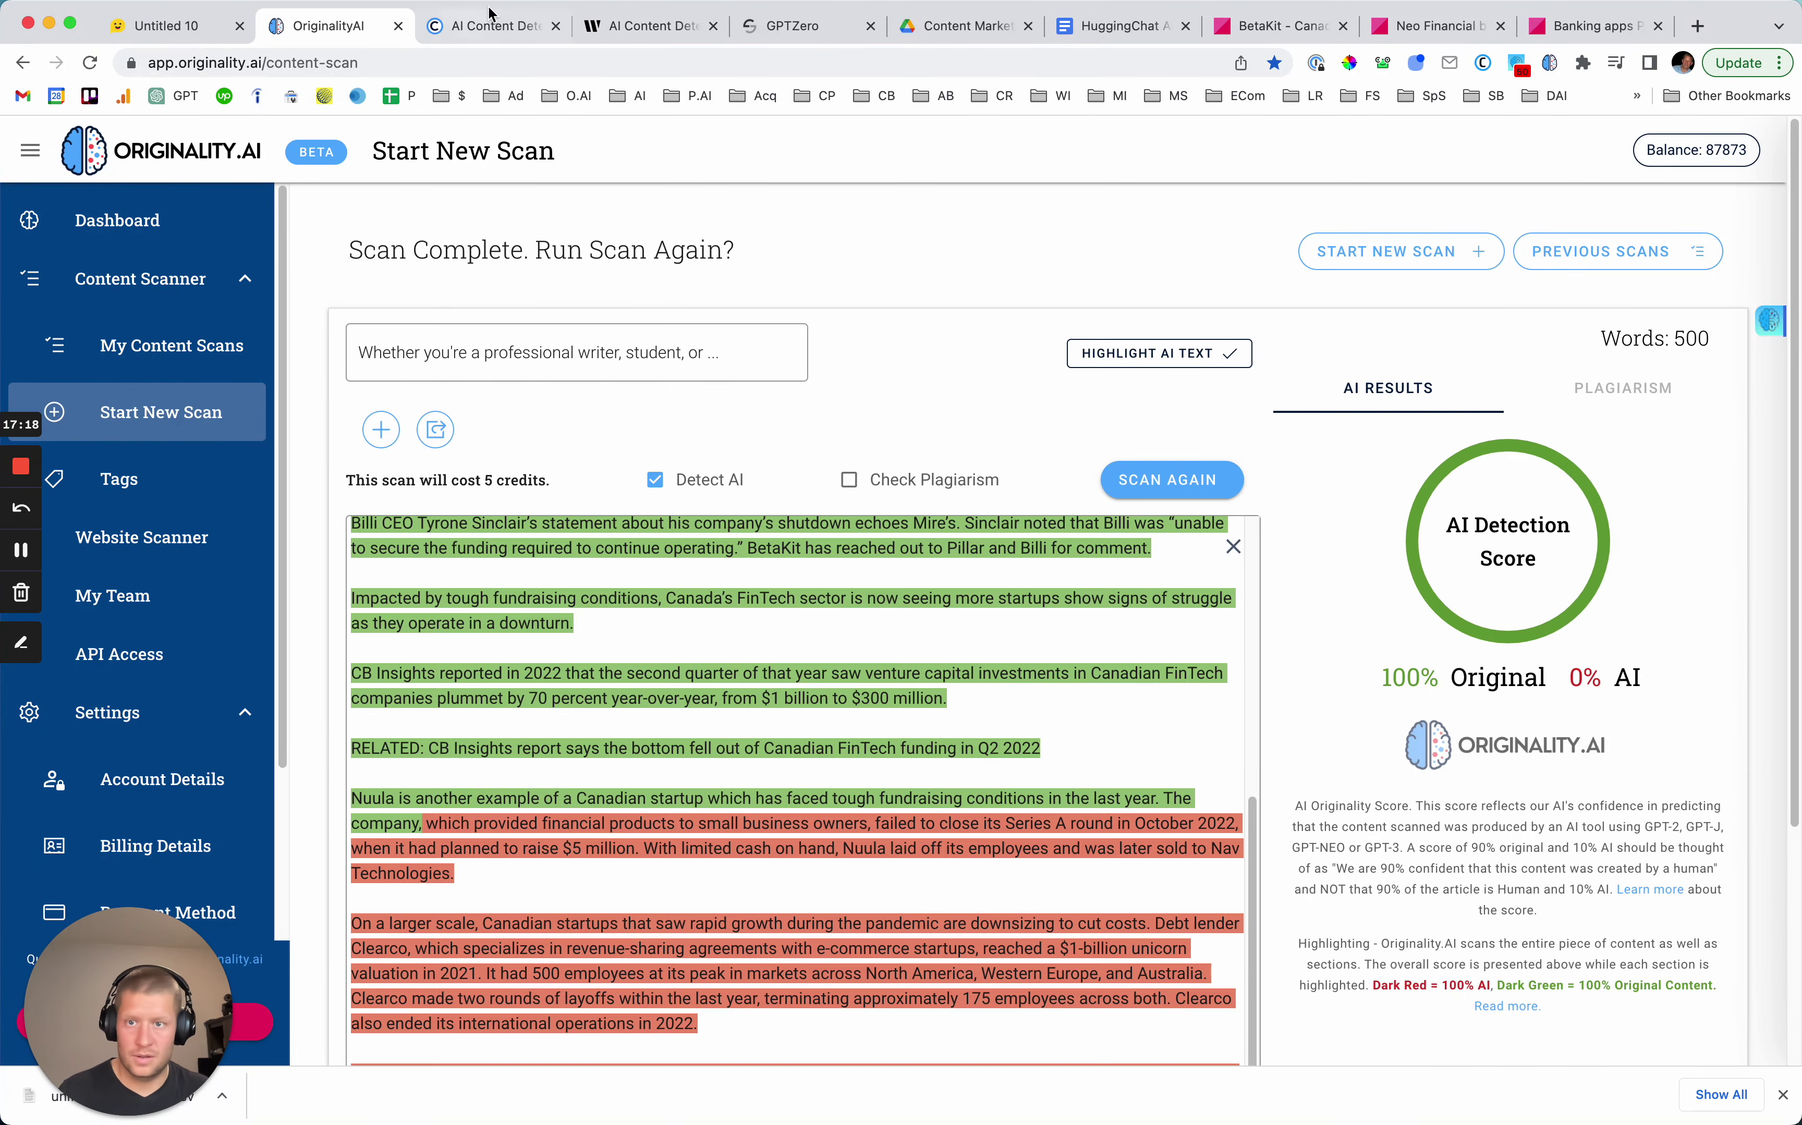
Replace the text in Copyleaks' AI Content Detector with the Pillar and Billi article and check it.
{"action": "left_click", "coordinate": [493, 26]}
{"action": "left_click", "coordinate": [1331, 728]}
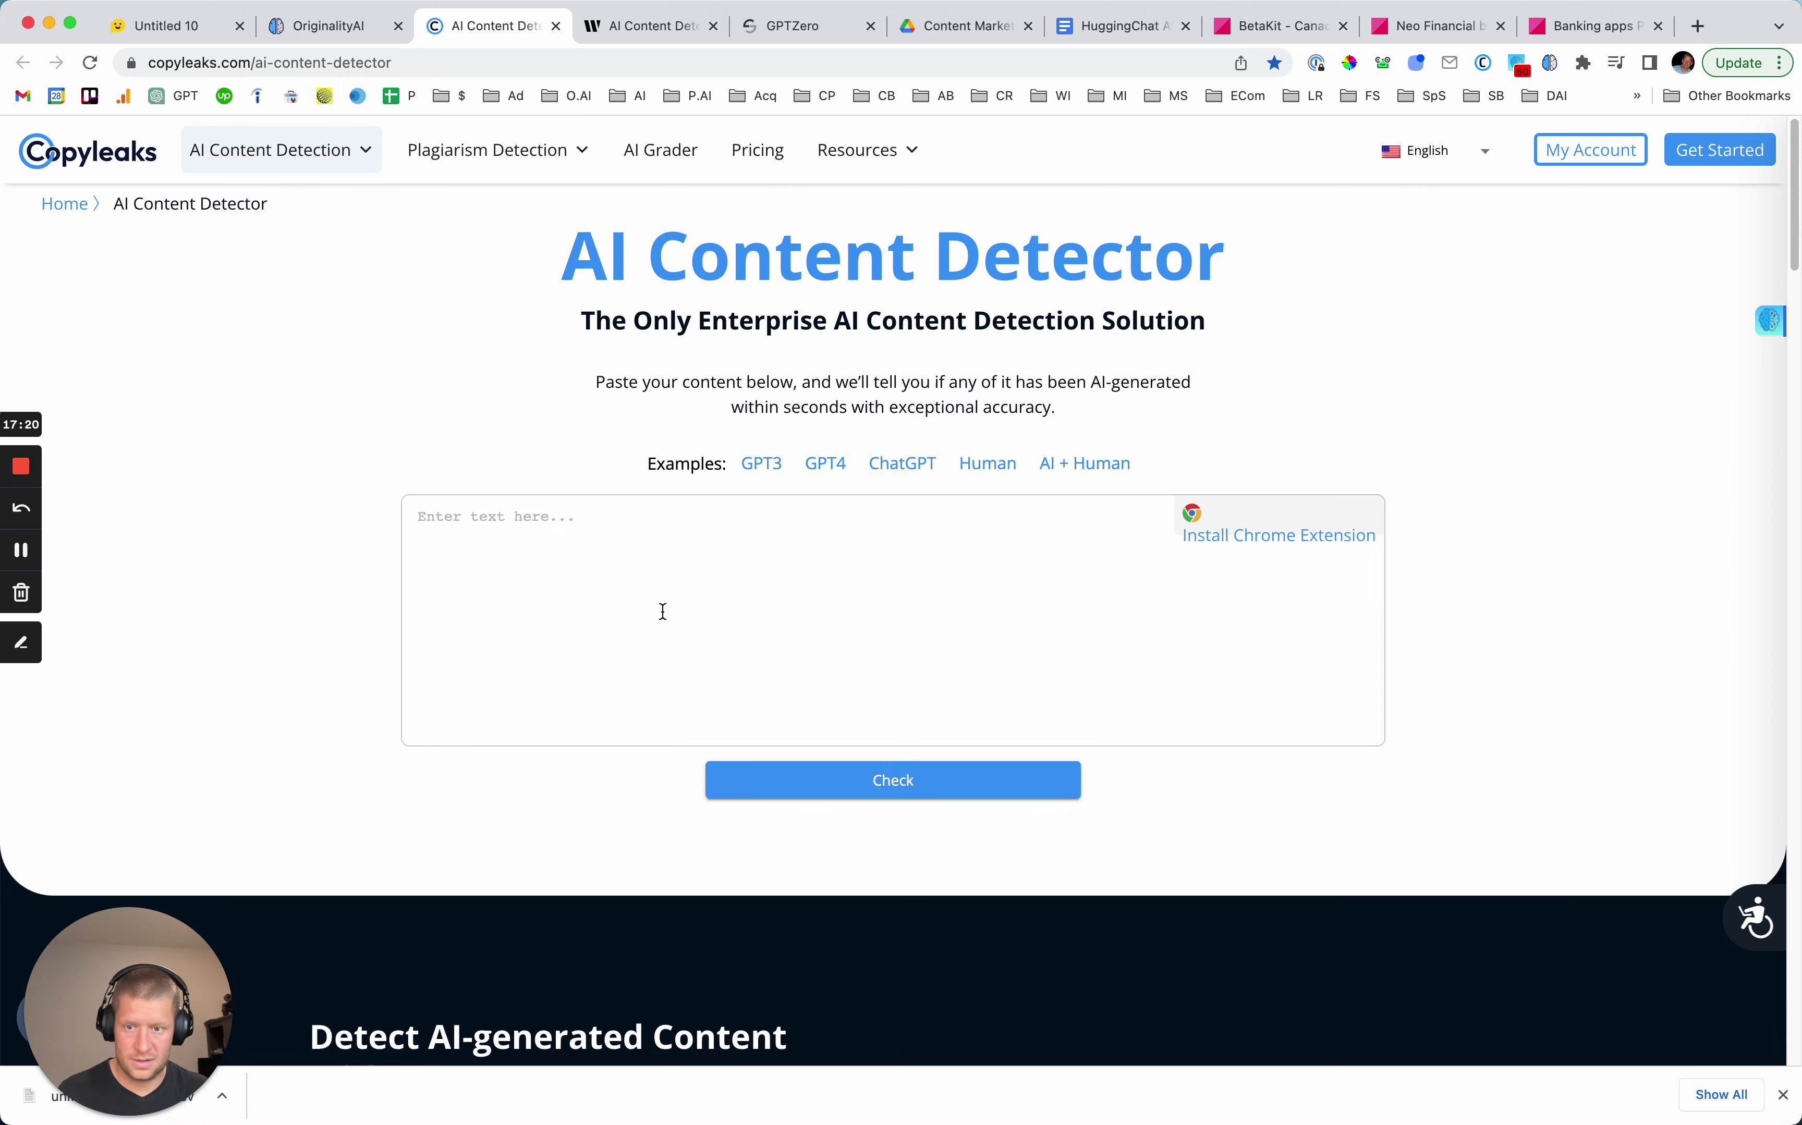
{"action": "left_click", "coordinate": [659, 612]}
{"action": "key", "text": "super+v"}
{"action": "left_click", "coordinate": [844, 789]}
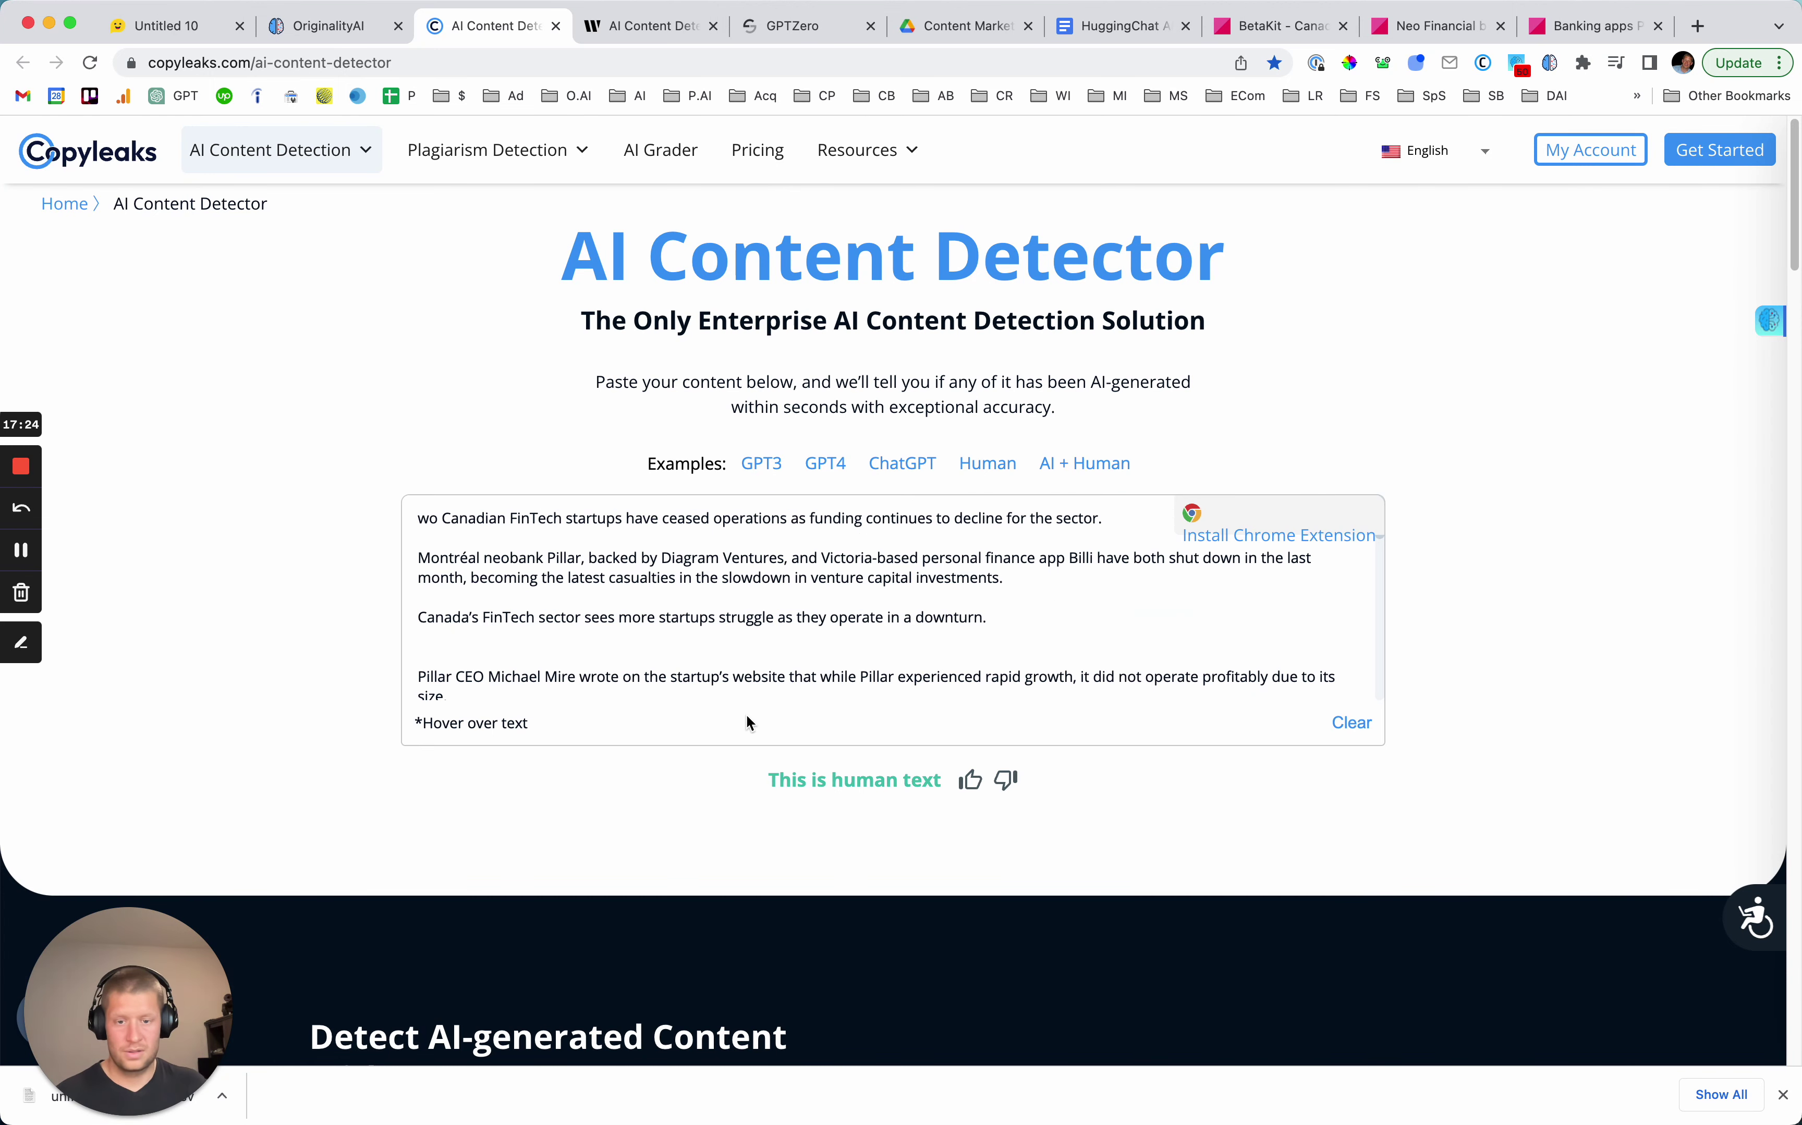
Replace the text in Writer's AI Content Detector with the Pillar and Billi article.
{"action": "left_click", "coordinate": [649, 27]}
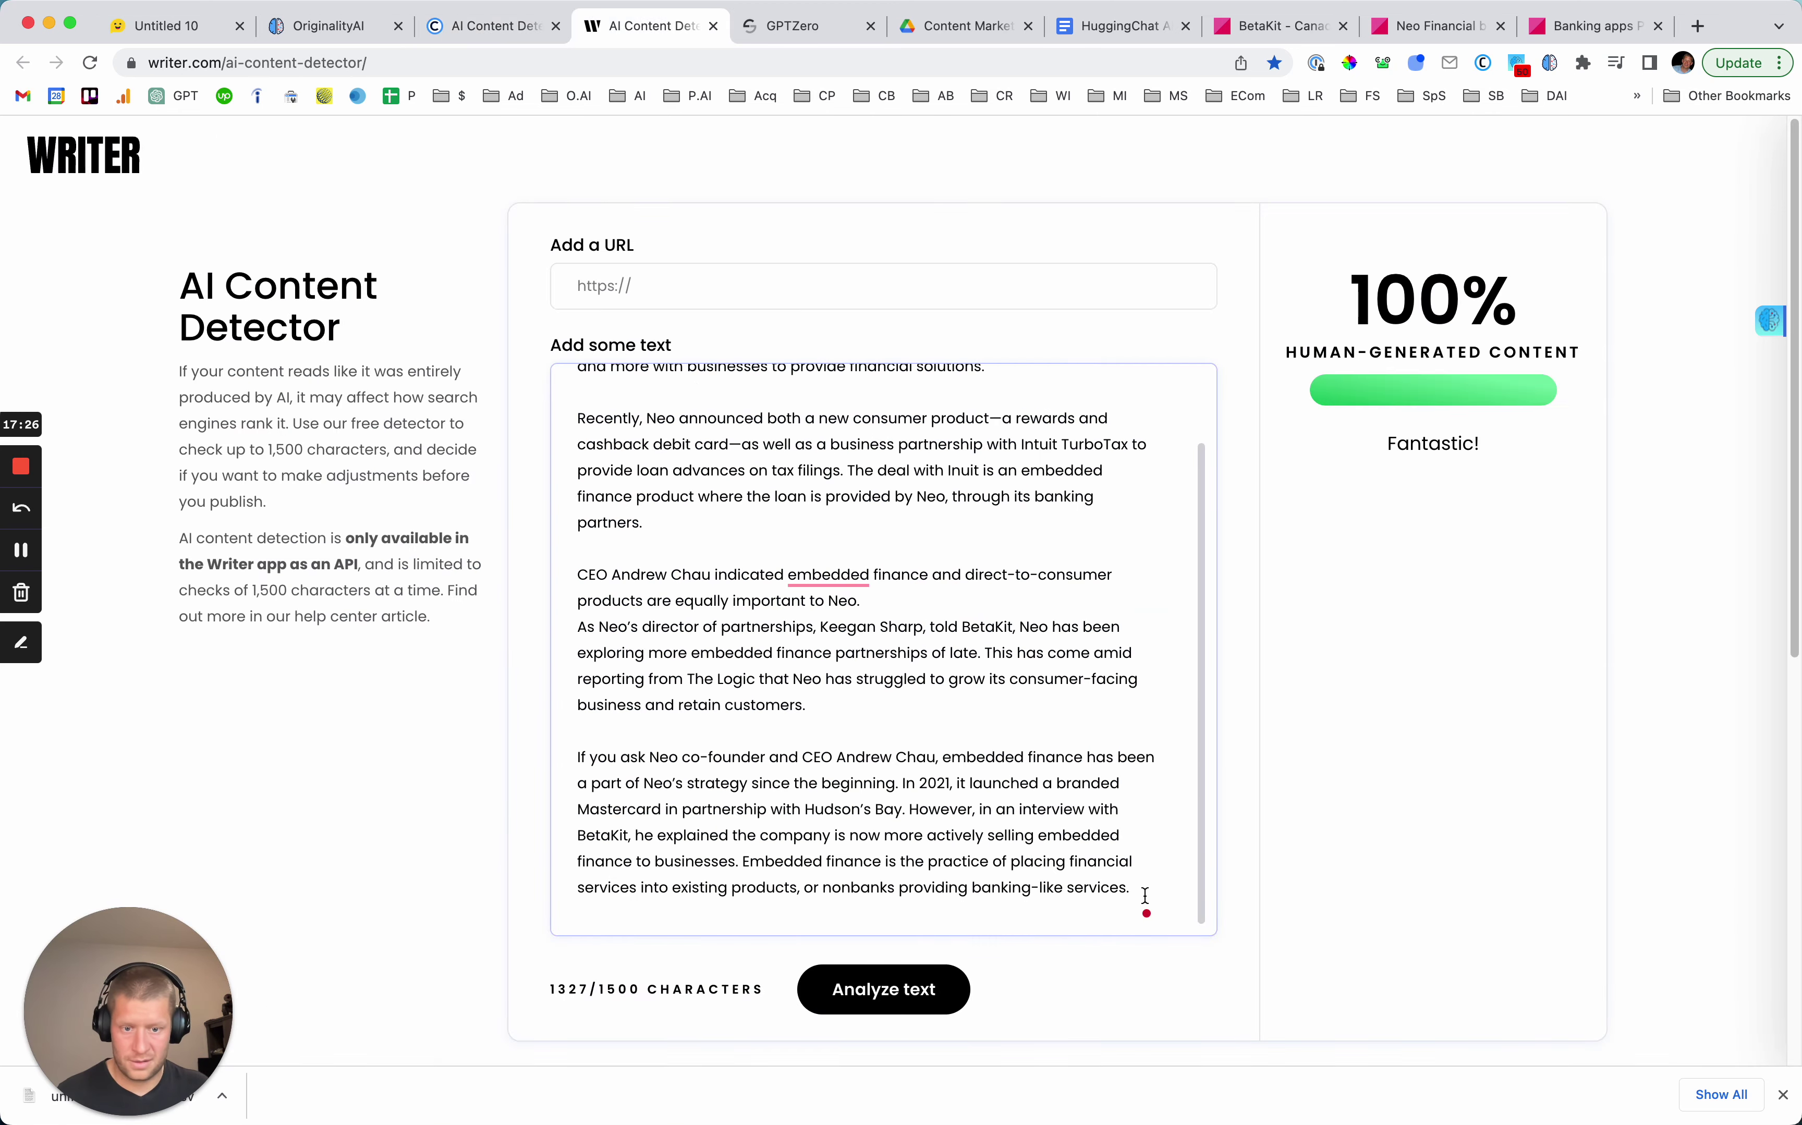
{"action": "key", "text": "super+a"}
{"action": "key", "text": "BackSpace"}
{"action": "key", "text": "super+v"}
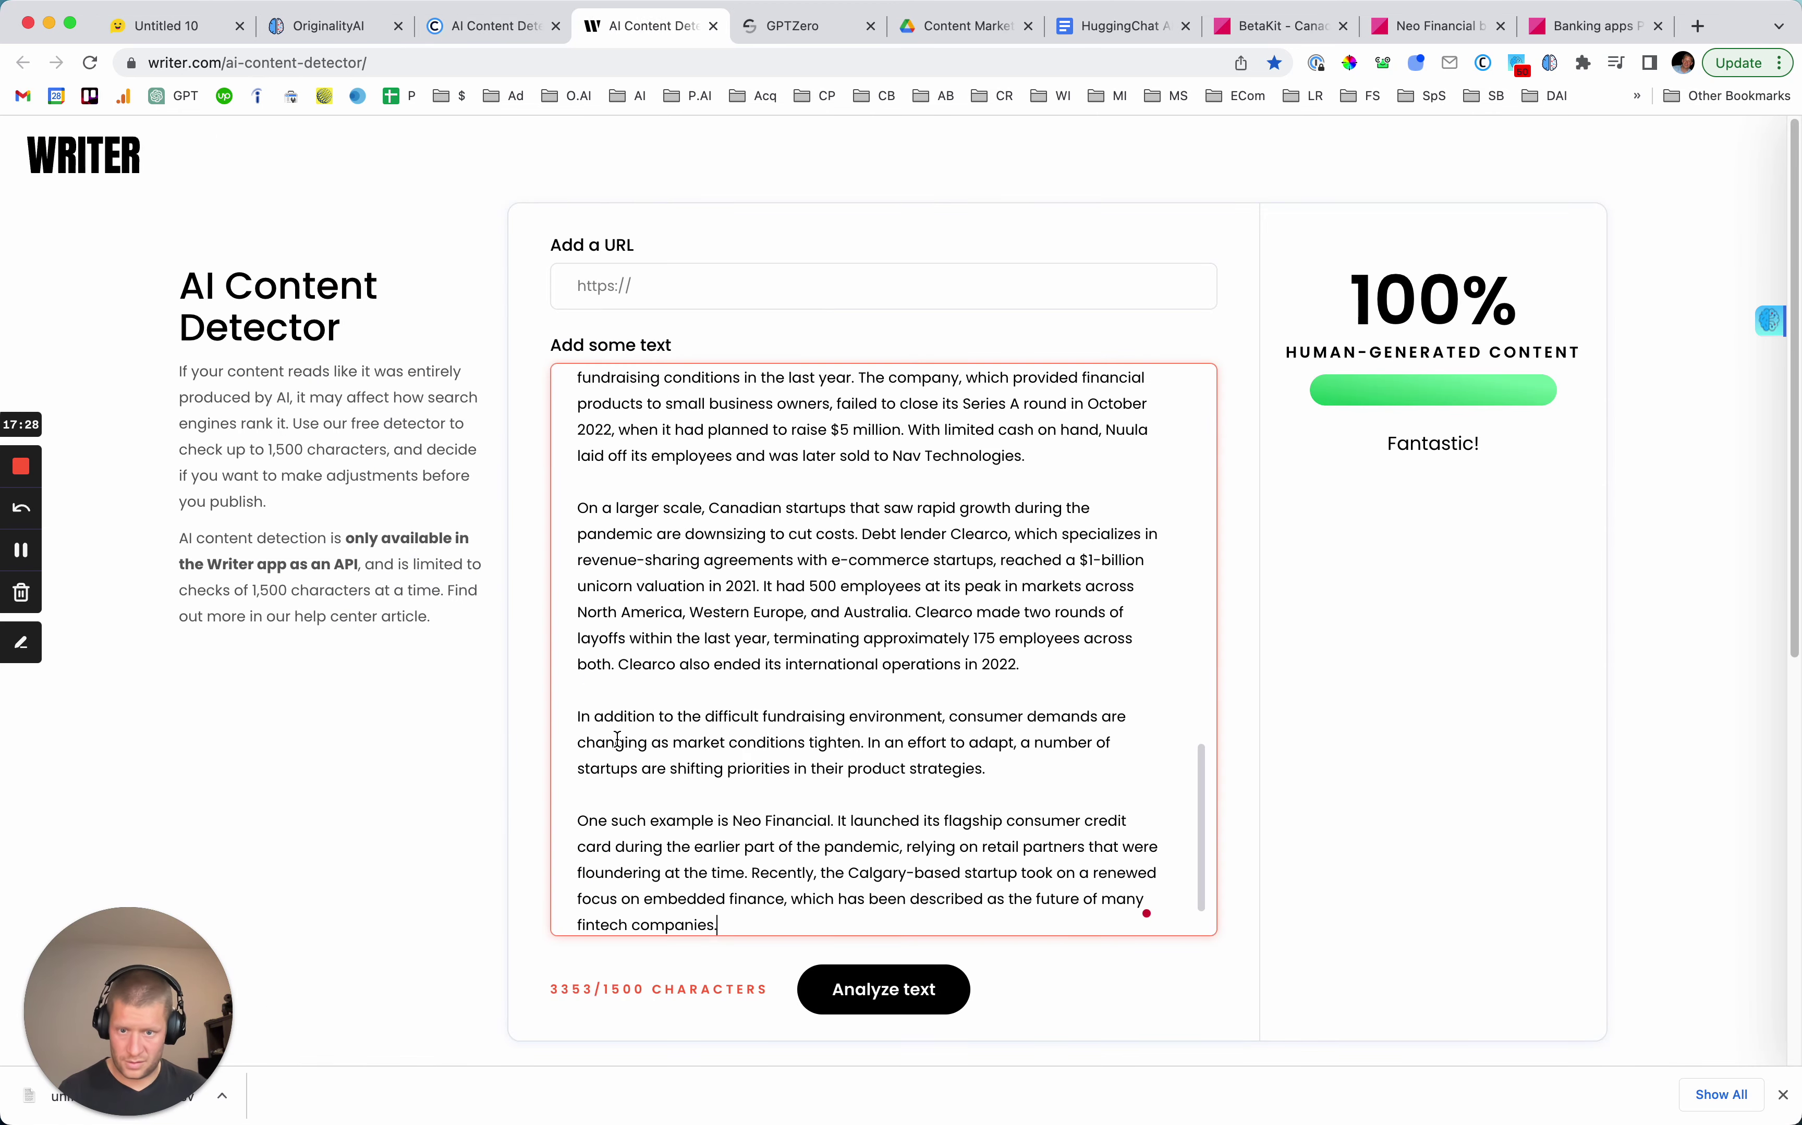
Delete closing paragraphs of the Pillar and Billi article in Writer until it fits the 1,500-character limit, and analyze the text.
{"action": "left_click_drag", "start_coordinate": [573, 692], "coordinate": [893, 923]}
{"action": "scroll", "coordinate": [892, 744], "scroll_direction": "down", "scroll_amount": 5}
{"action": "key", "text": "BackSpace"}
{"action": "scroll", "coordinate": [804, 636], "scroll_direction": "up", "scroll_amount": 5}
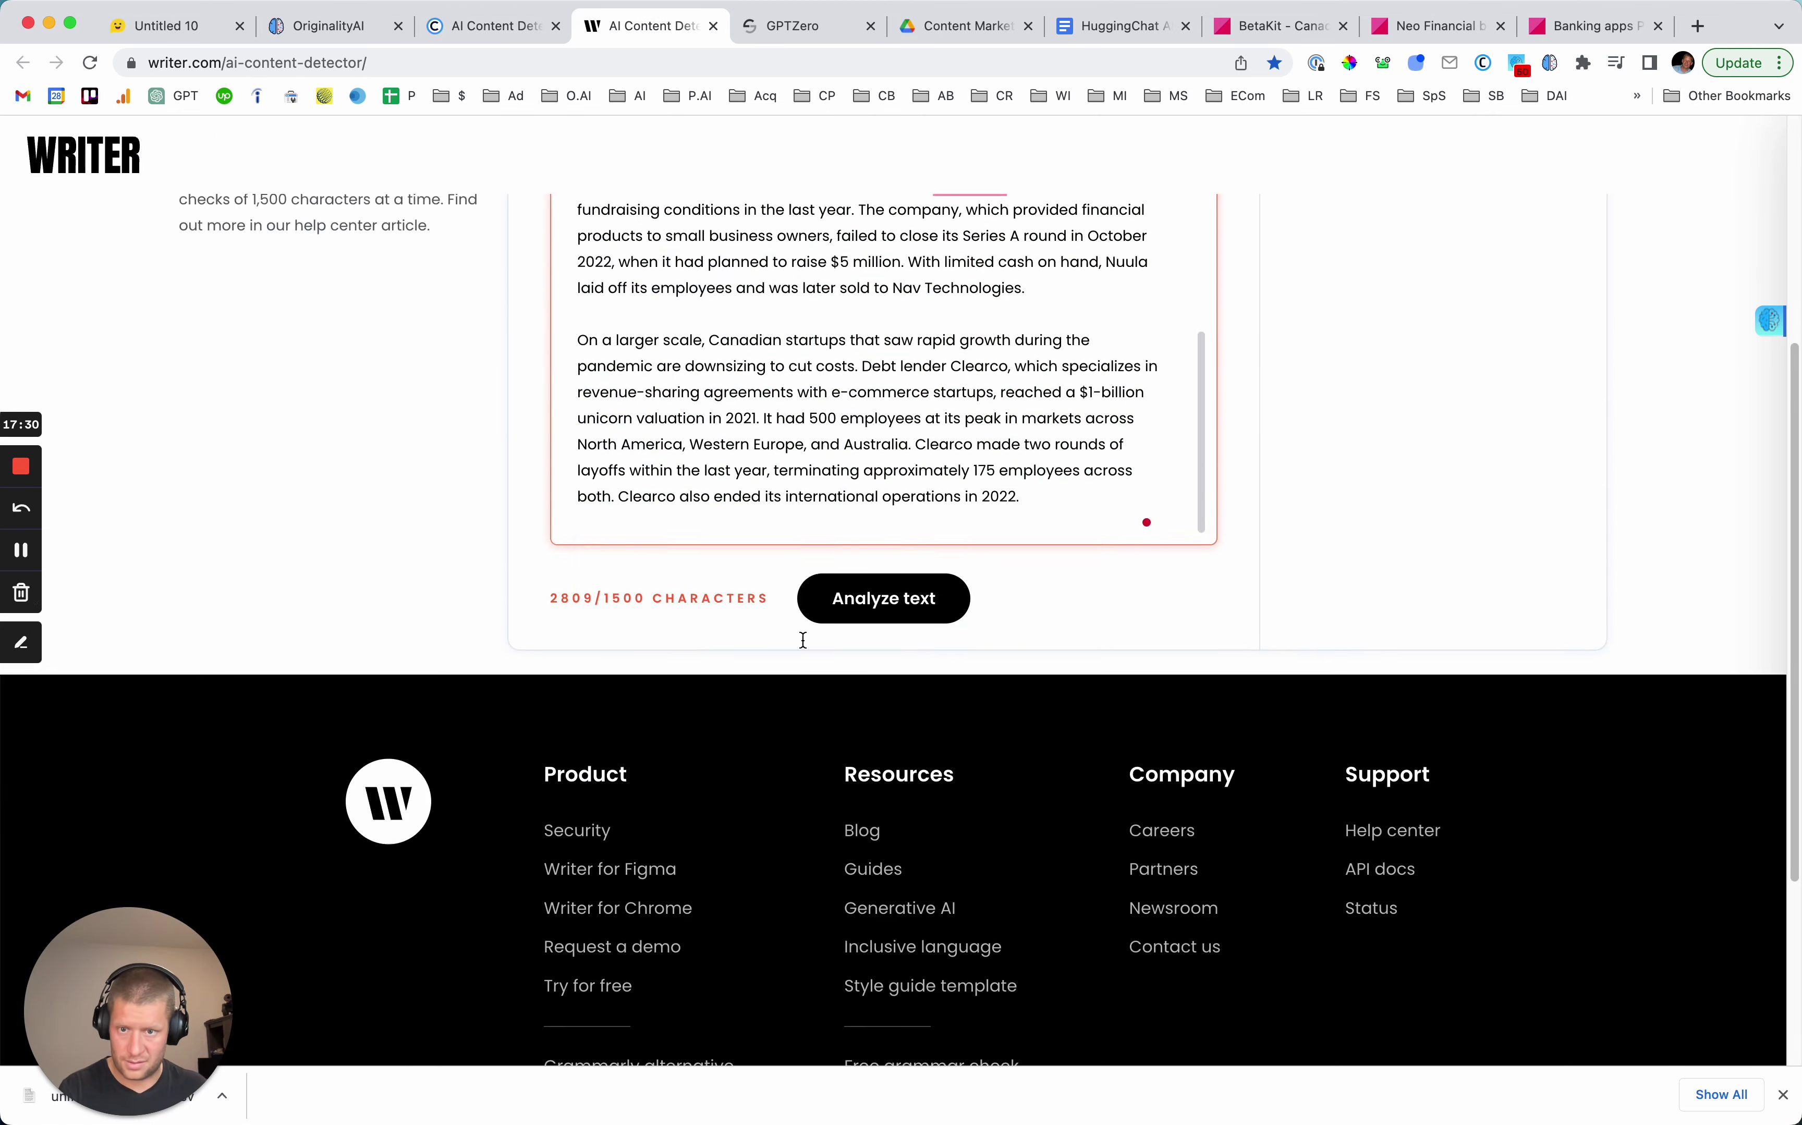
{"action": "left_click_drag", "start_coordinate": [620, 632], "coordinate": [1287, 920]}
{"action": "key", "text": "BackSpace"}
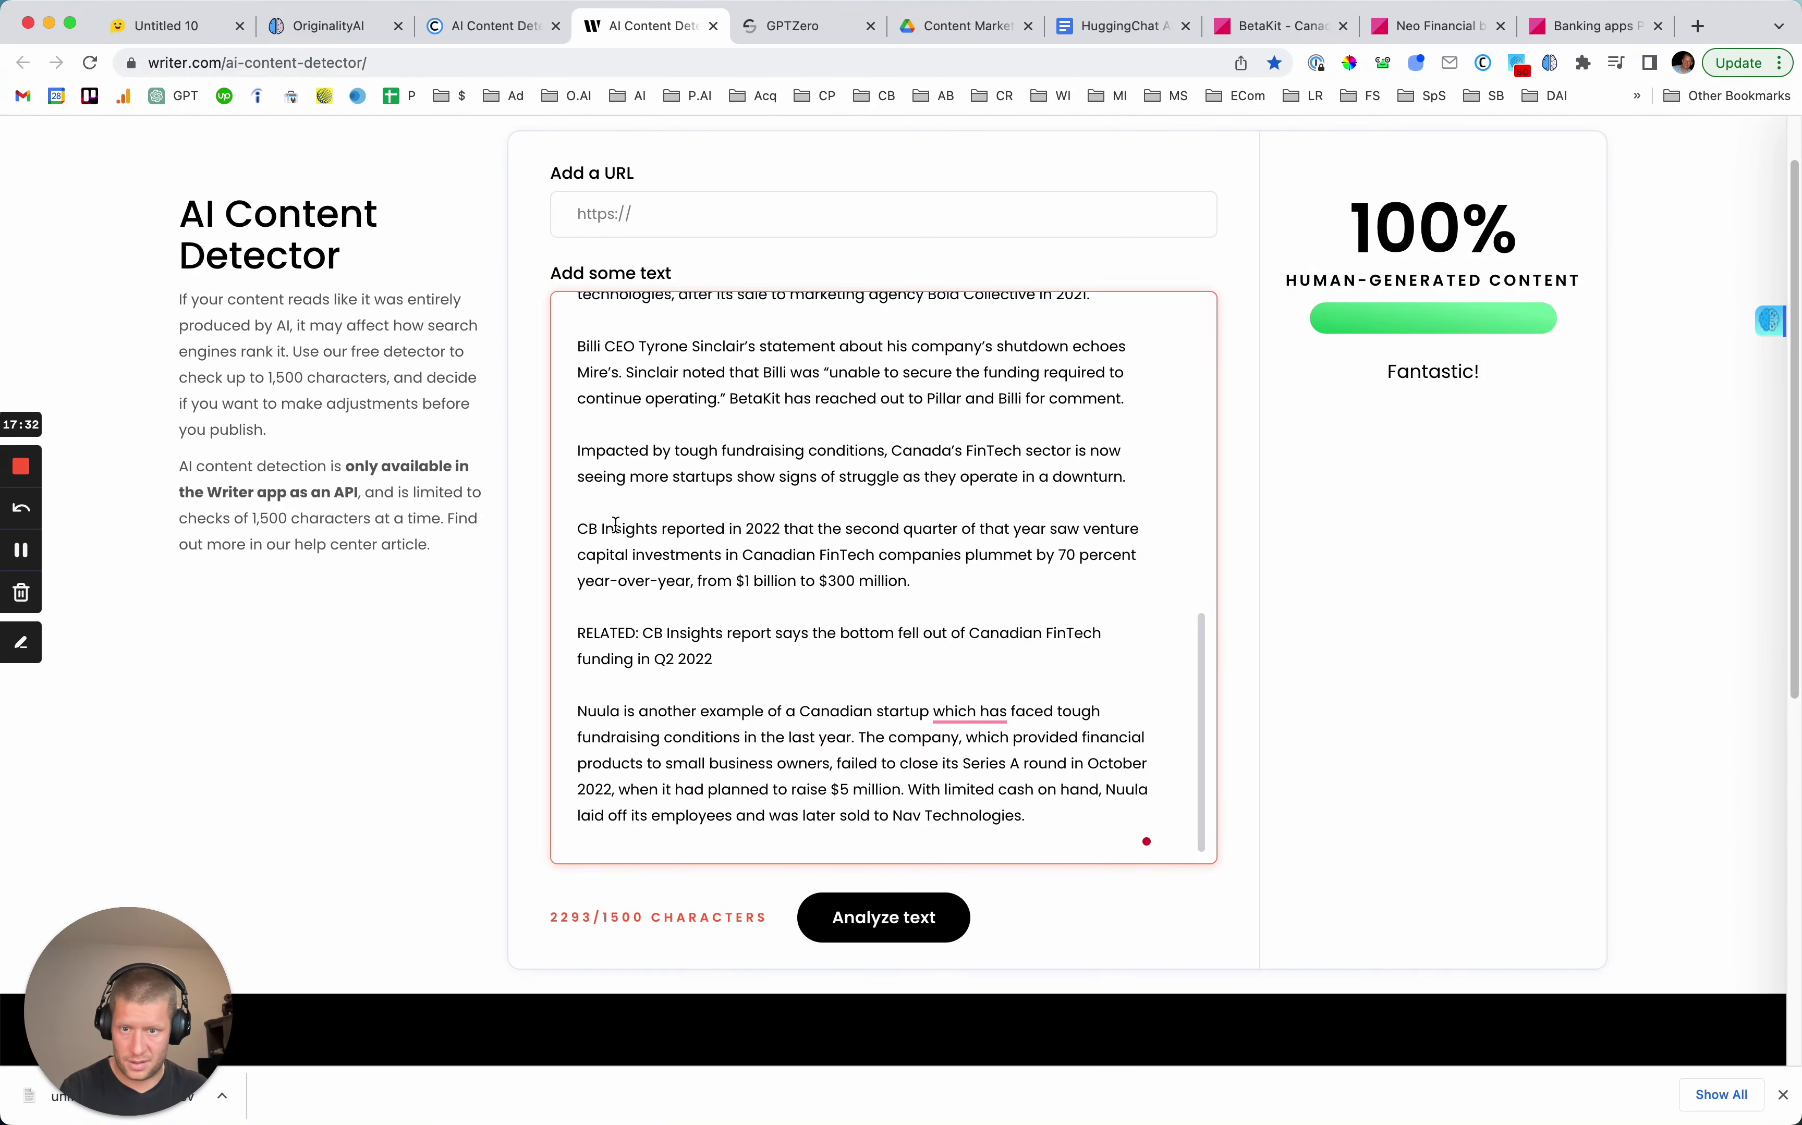
{"action": "left_click_drag", "start_coordinate": [599, 505], "coordinate": [1259, 923]}
{"action": "key", "text": "BackSpace"}
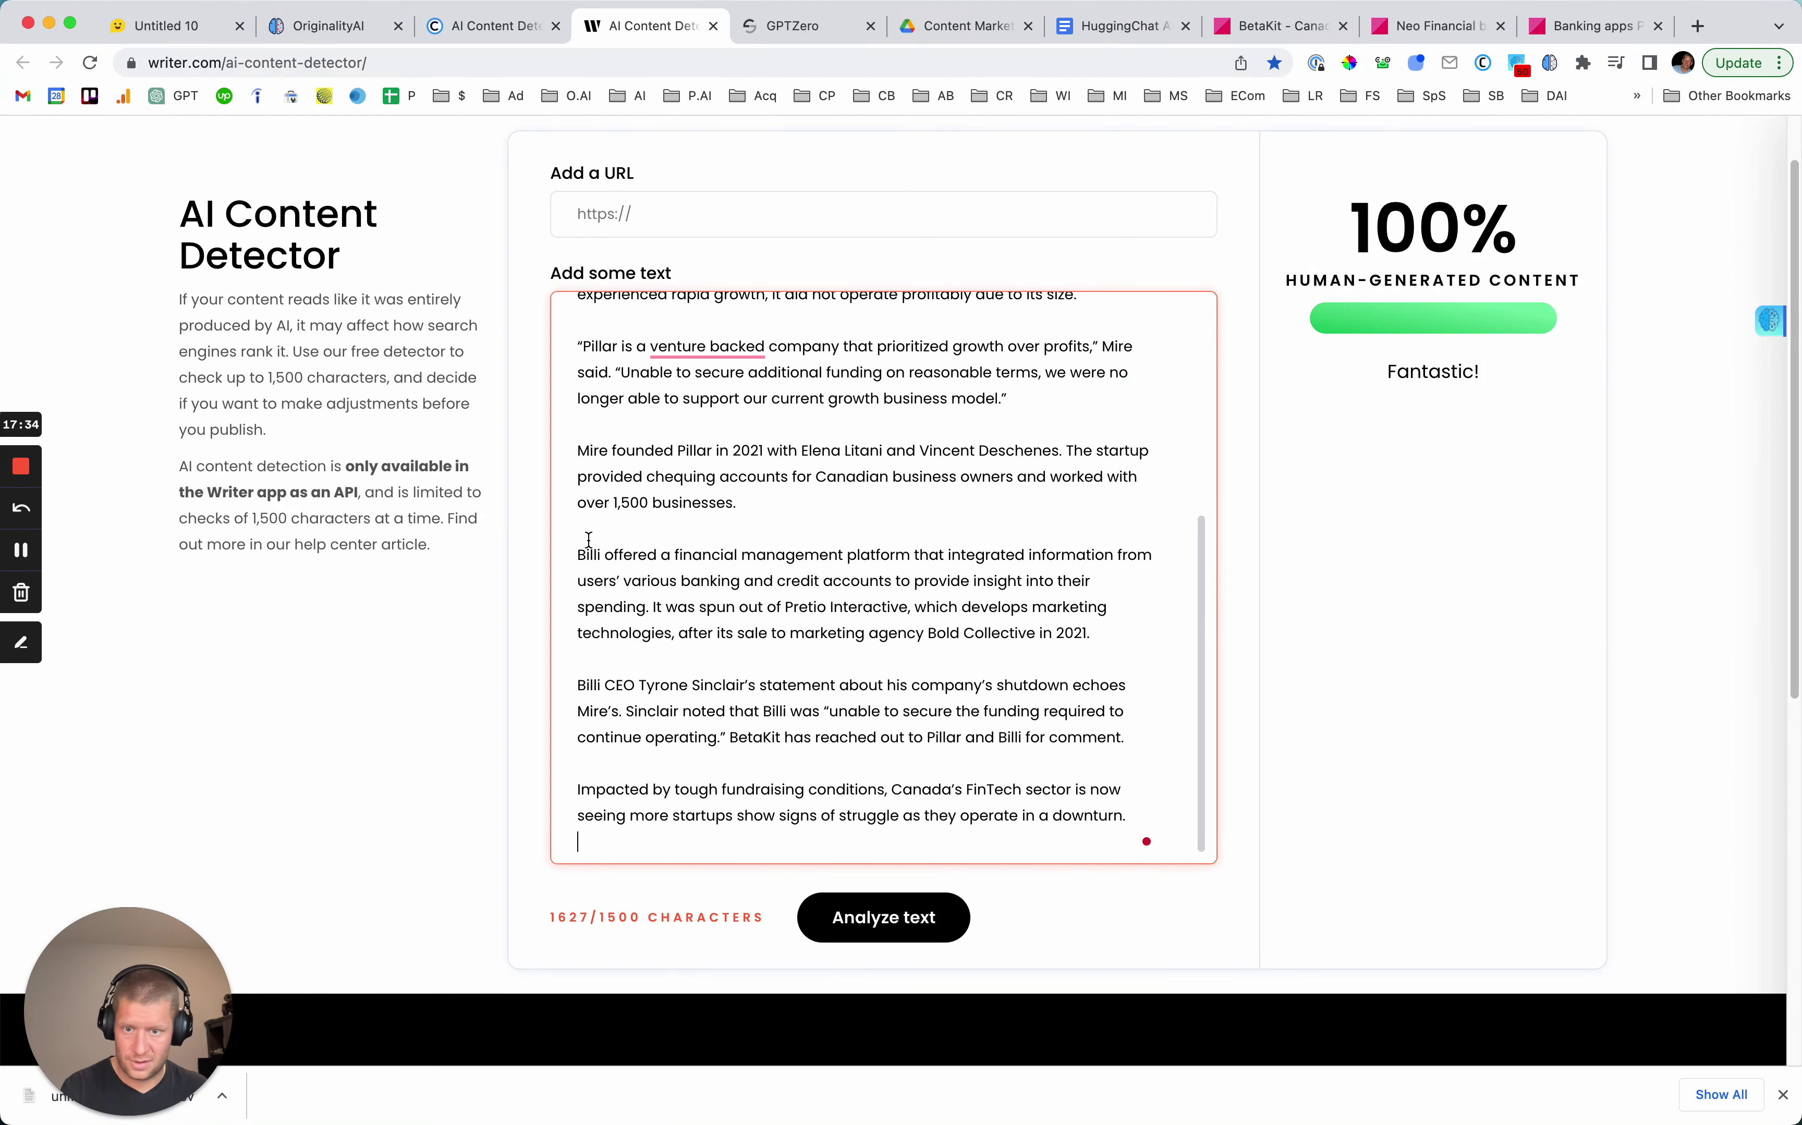
{"action": "left_click_drag", "start_coordinate": [577, 675], "coordinate": [1190, 960]}
{"action": "key", "text": "BackSpace"}
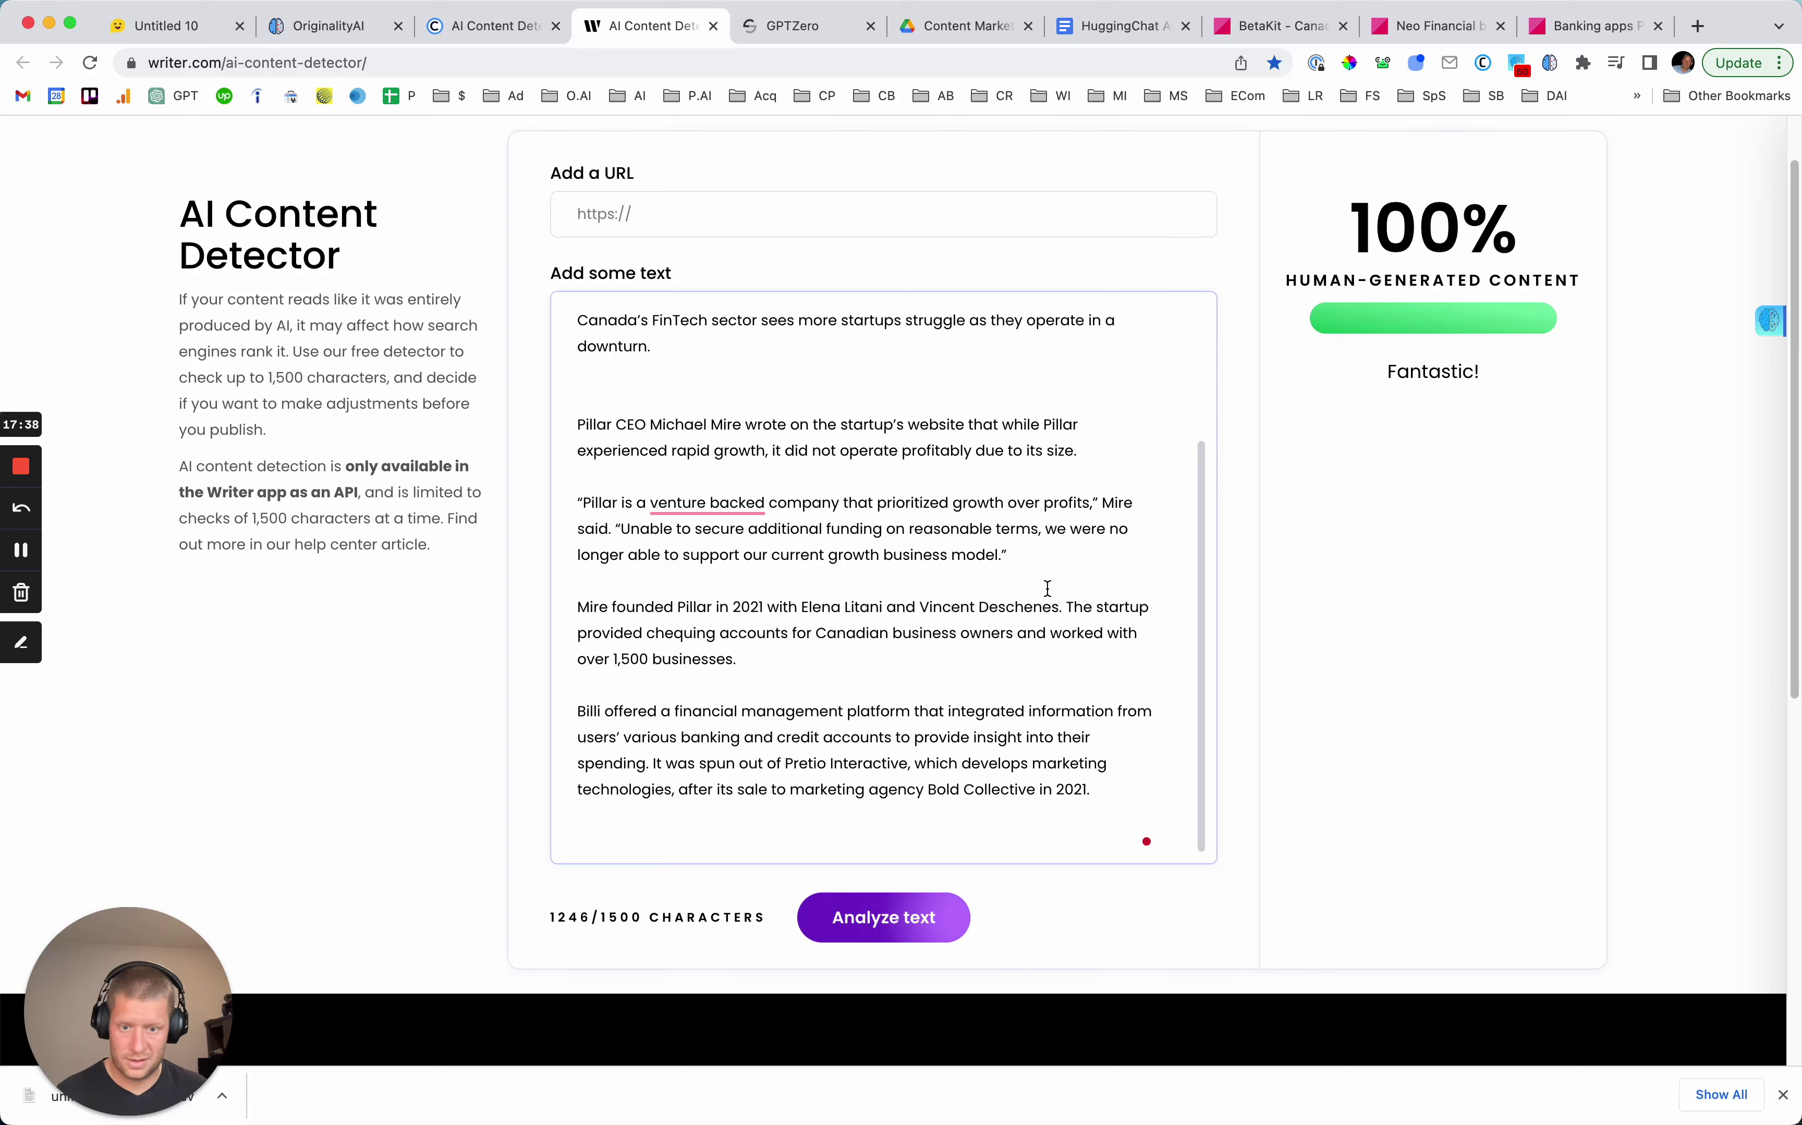
{"action": "scroll", "coordinate": [1042, 558], "scroll_direction": "up", "scroll_amount": 5}
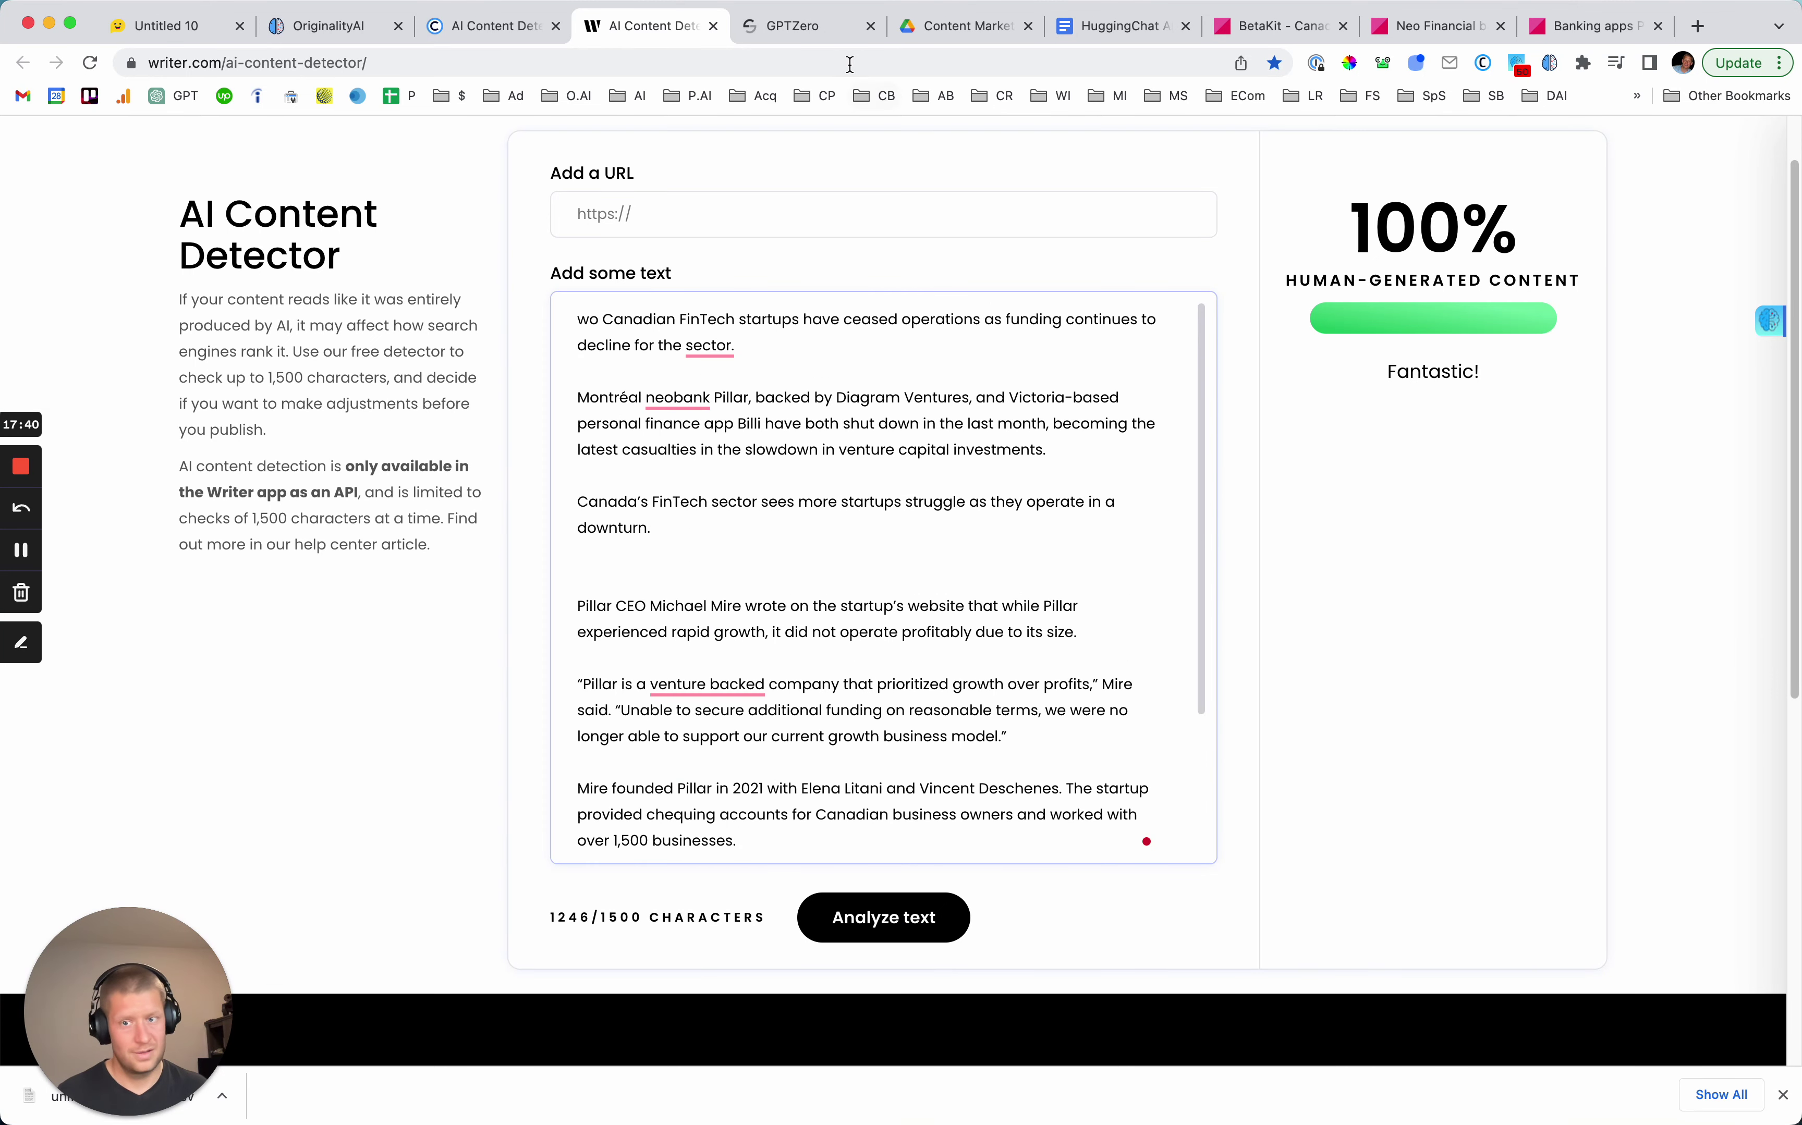
Reload GPTZero to clear the old text, paste the Pillar and Billi article and get the detection results.
{"action": "left_click", "coordinate": [802, 30]}
{"action": "scroll", "coordinate": [882, 345], "scroll_direction": "up", "scroll_amount": 5}
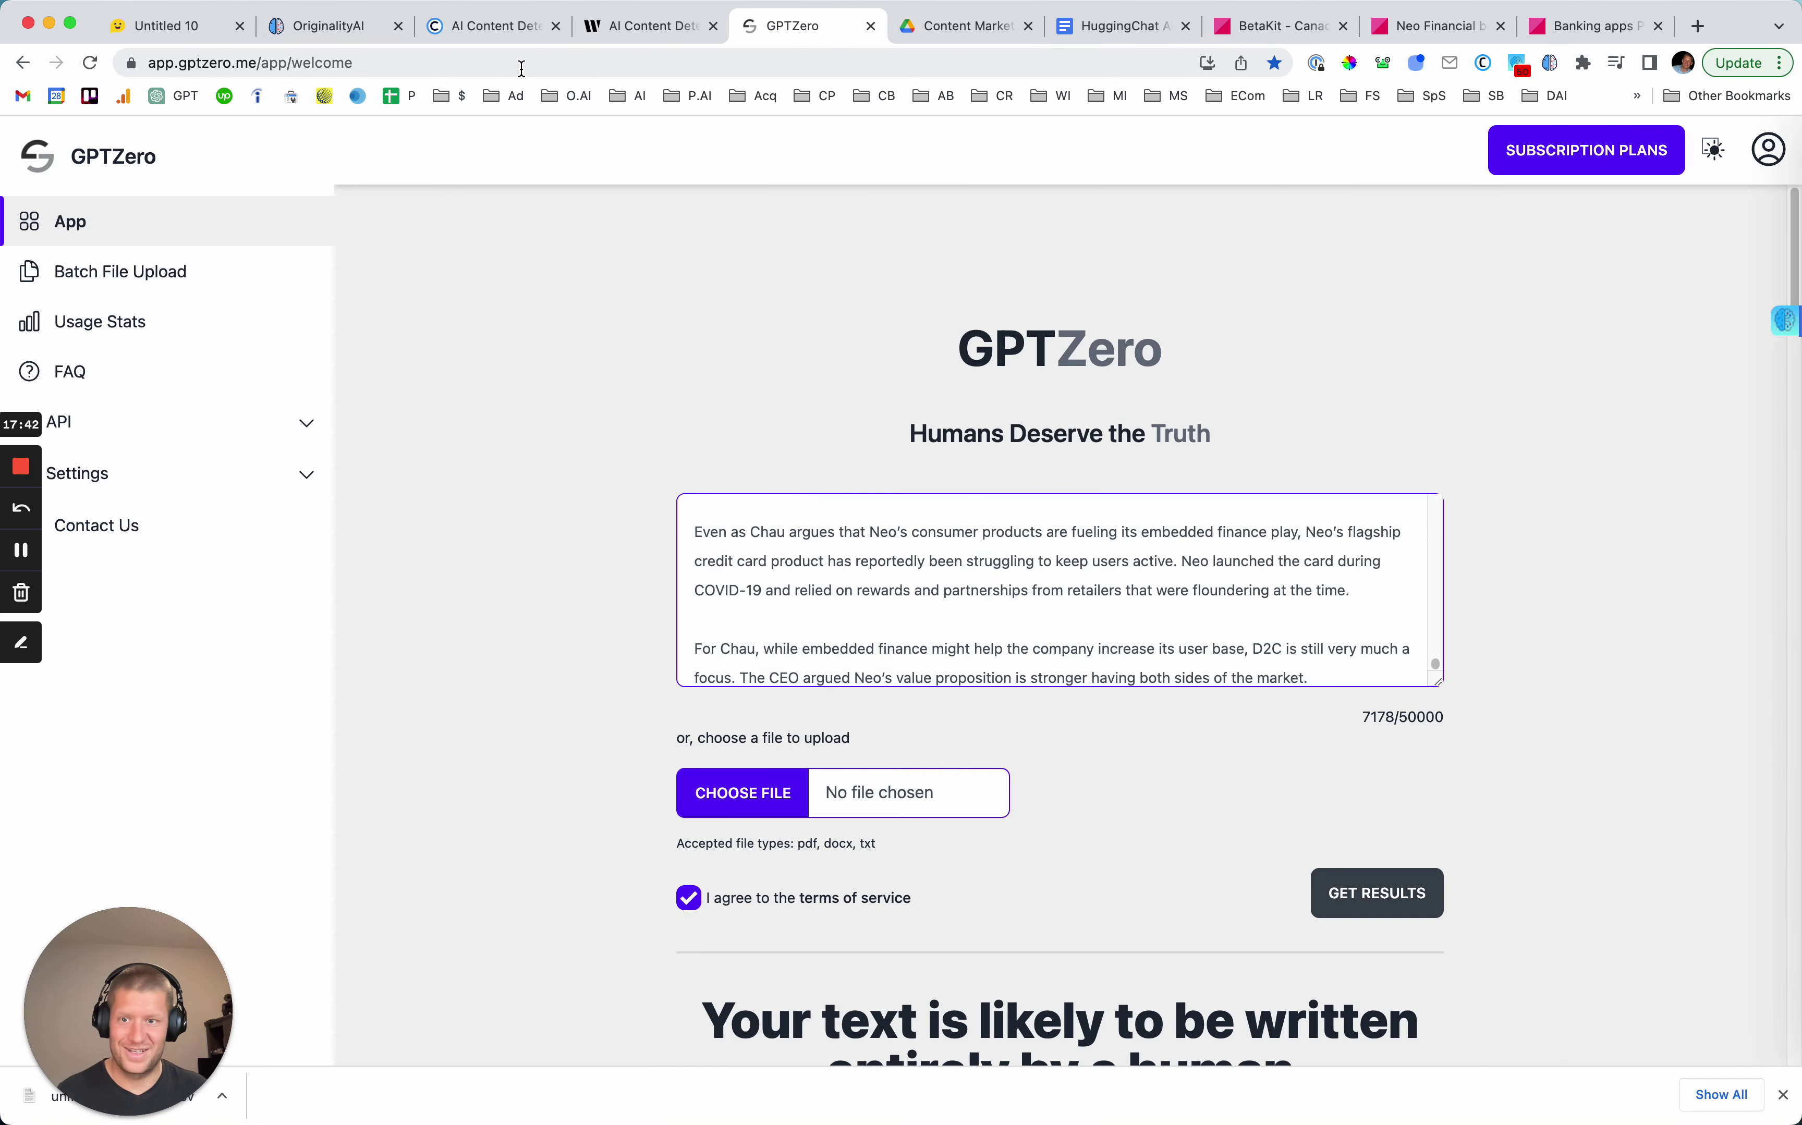
{"action": "left_click", "coordinate": [462, 62]}
{"action": "key", "text": "Return"}
{"action": "left_click", "coordinate": [952, 618]}
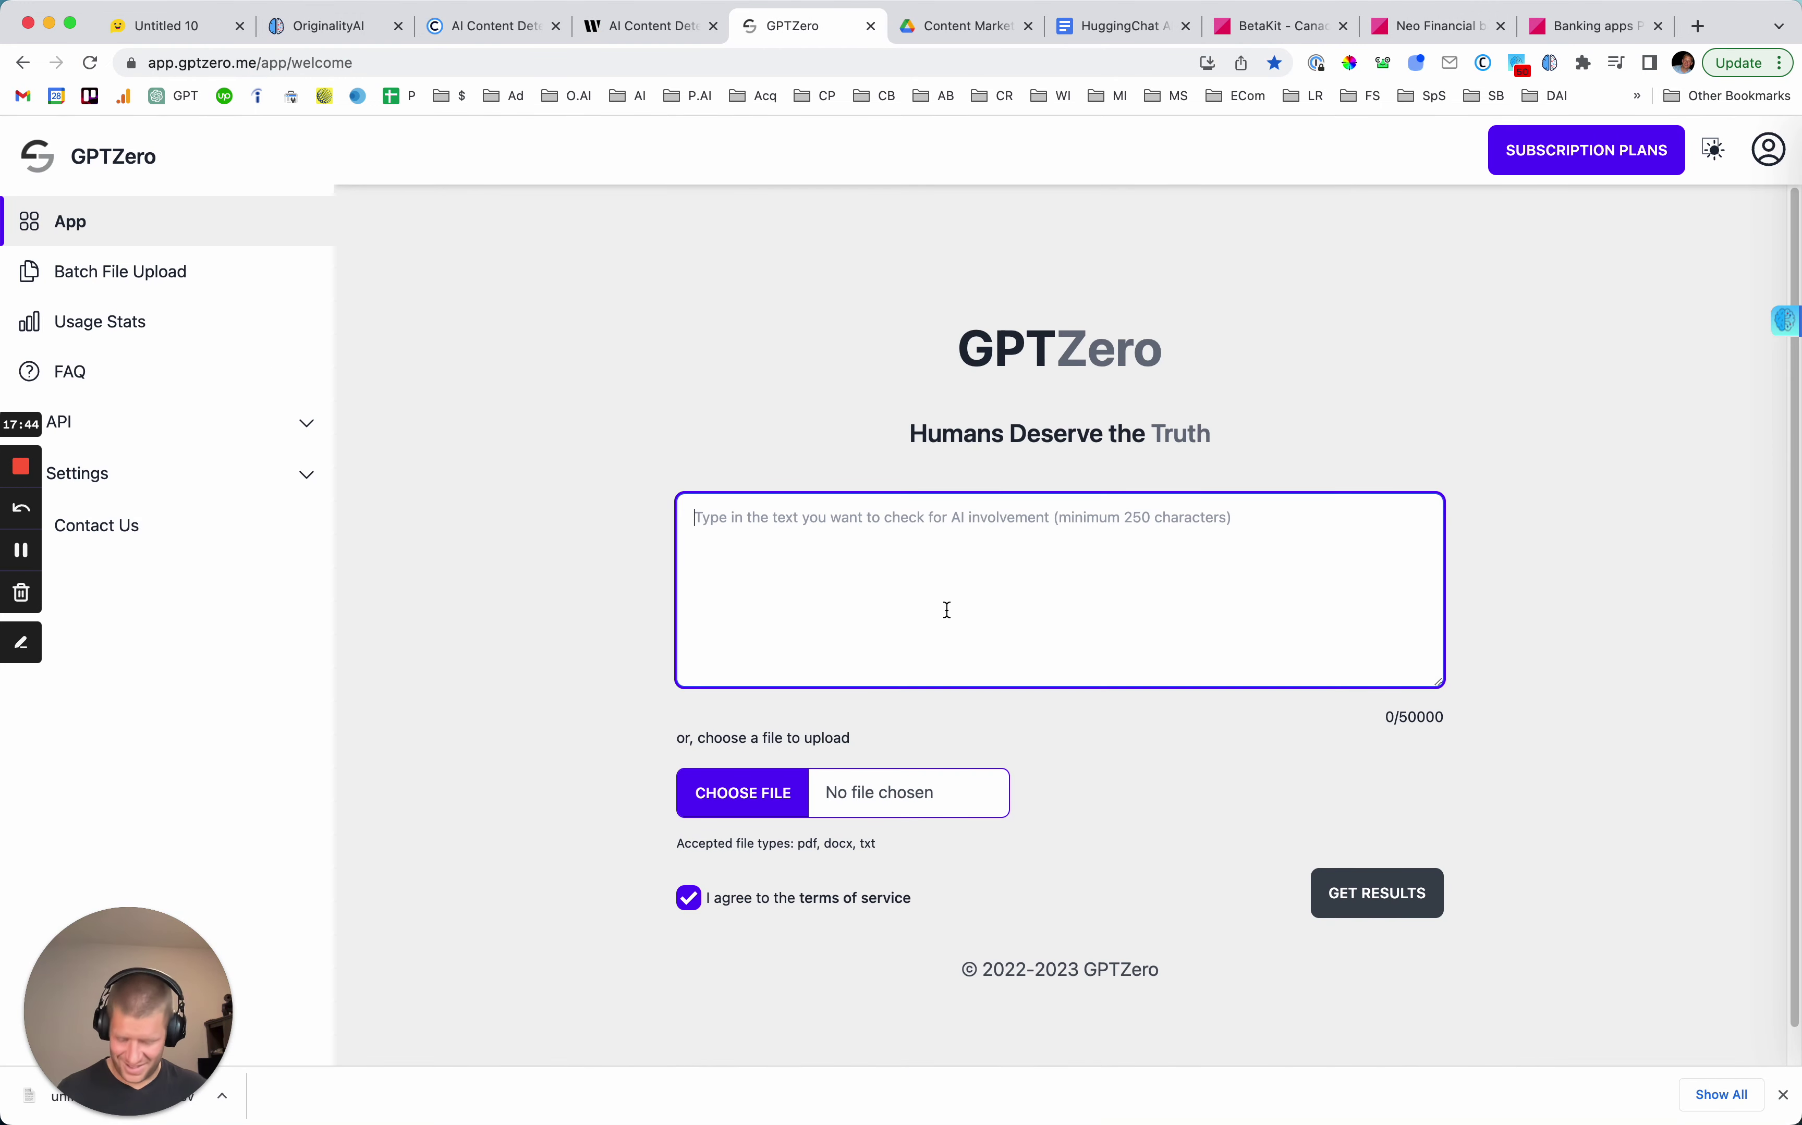
{"action": "key", "text": "super+v"}
{"action": "left_click", "coordinate": [1379, 895]}
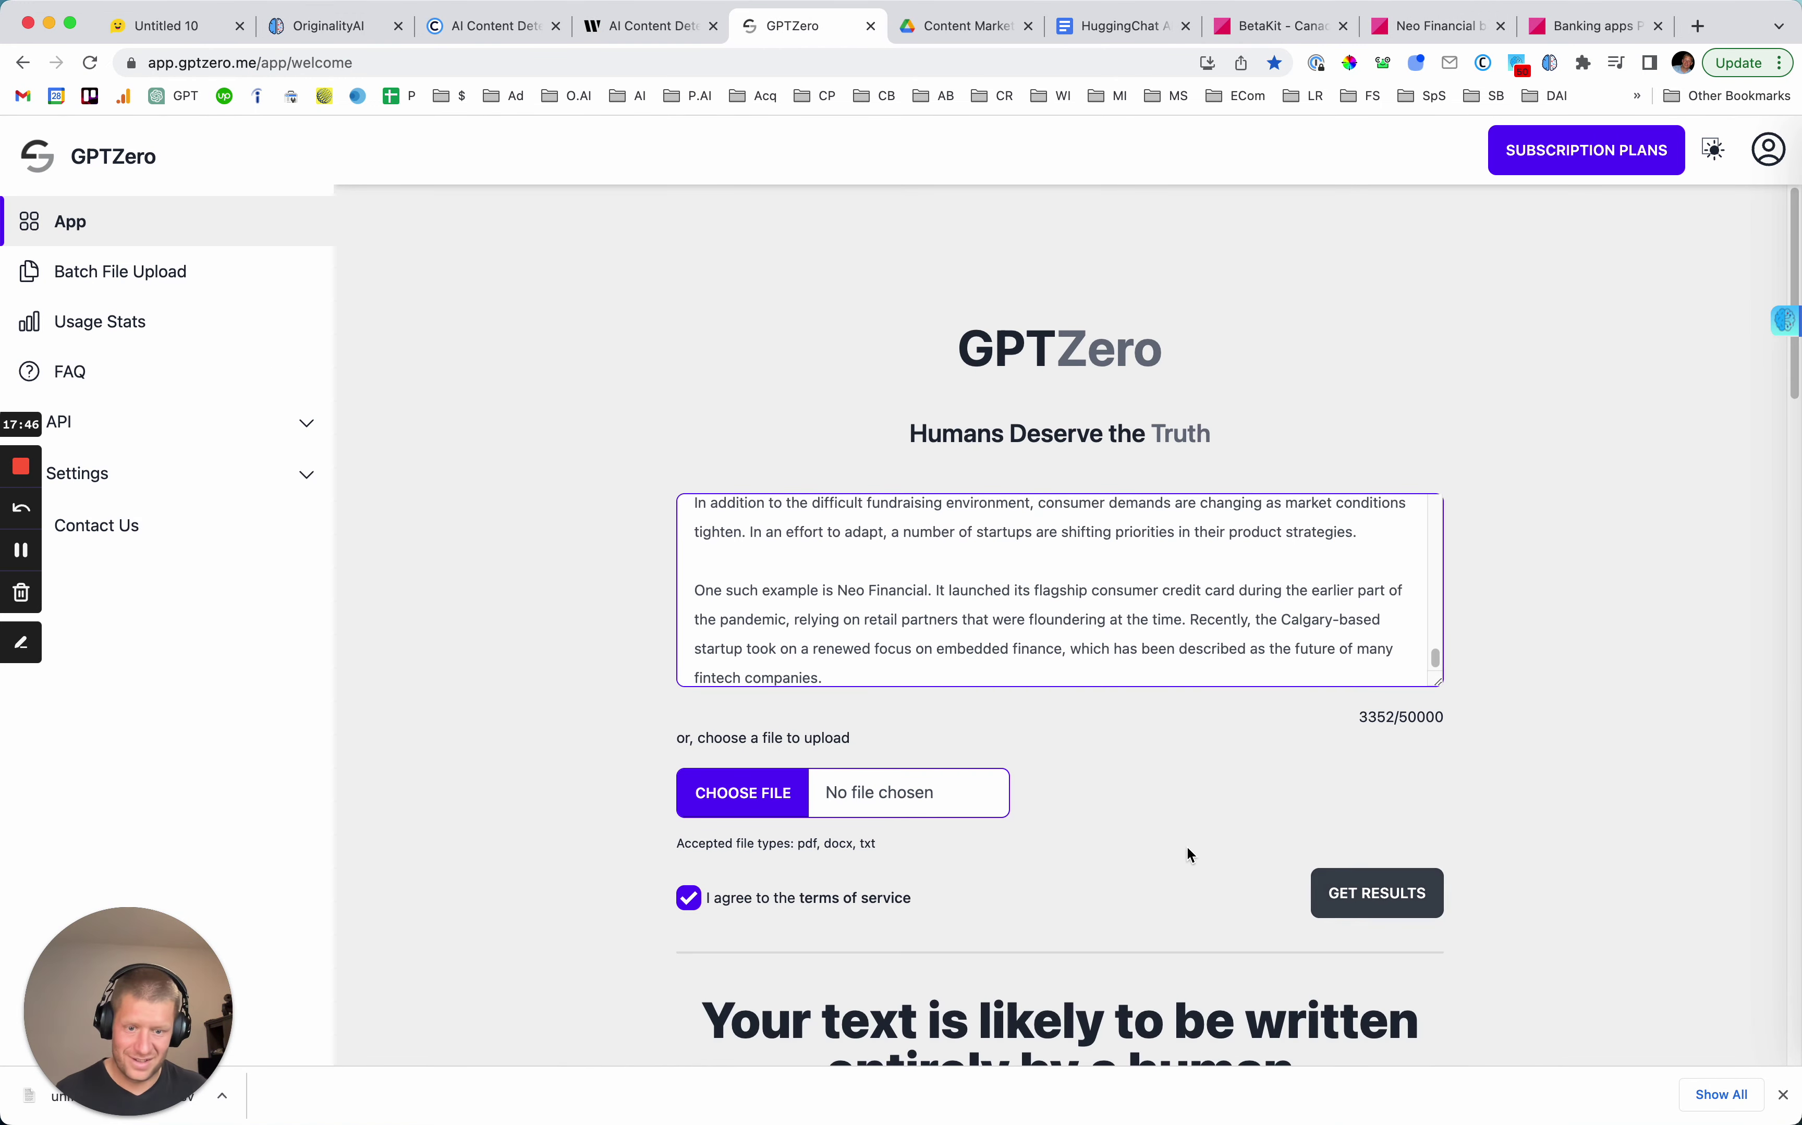
{"action": "scroll", "coordinate": [1116, 878], "scroll_direction": "down", "scroll_amount": 2}
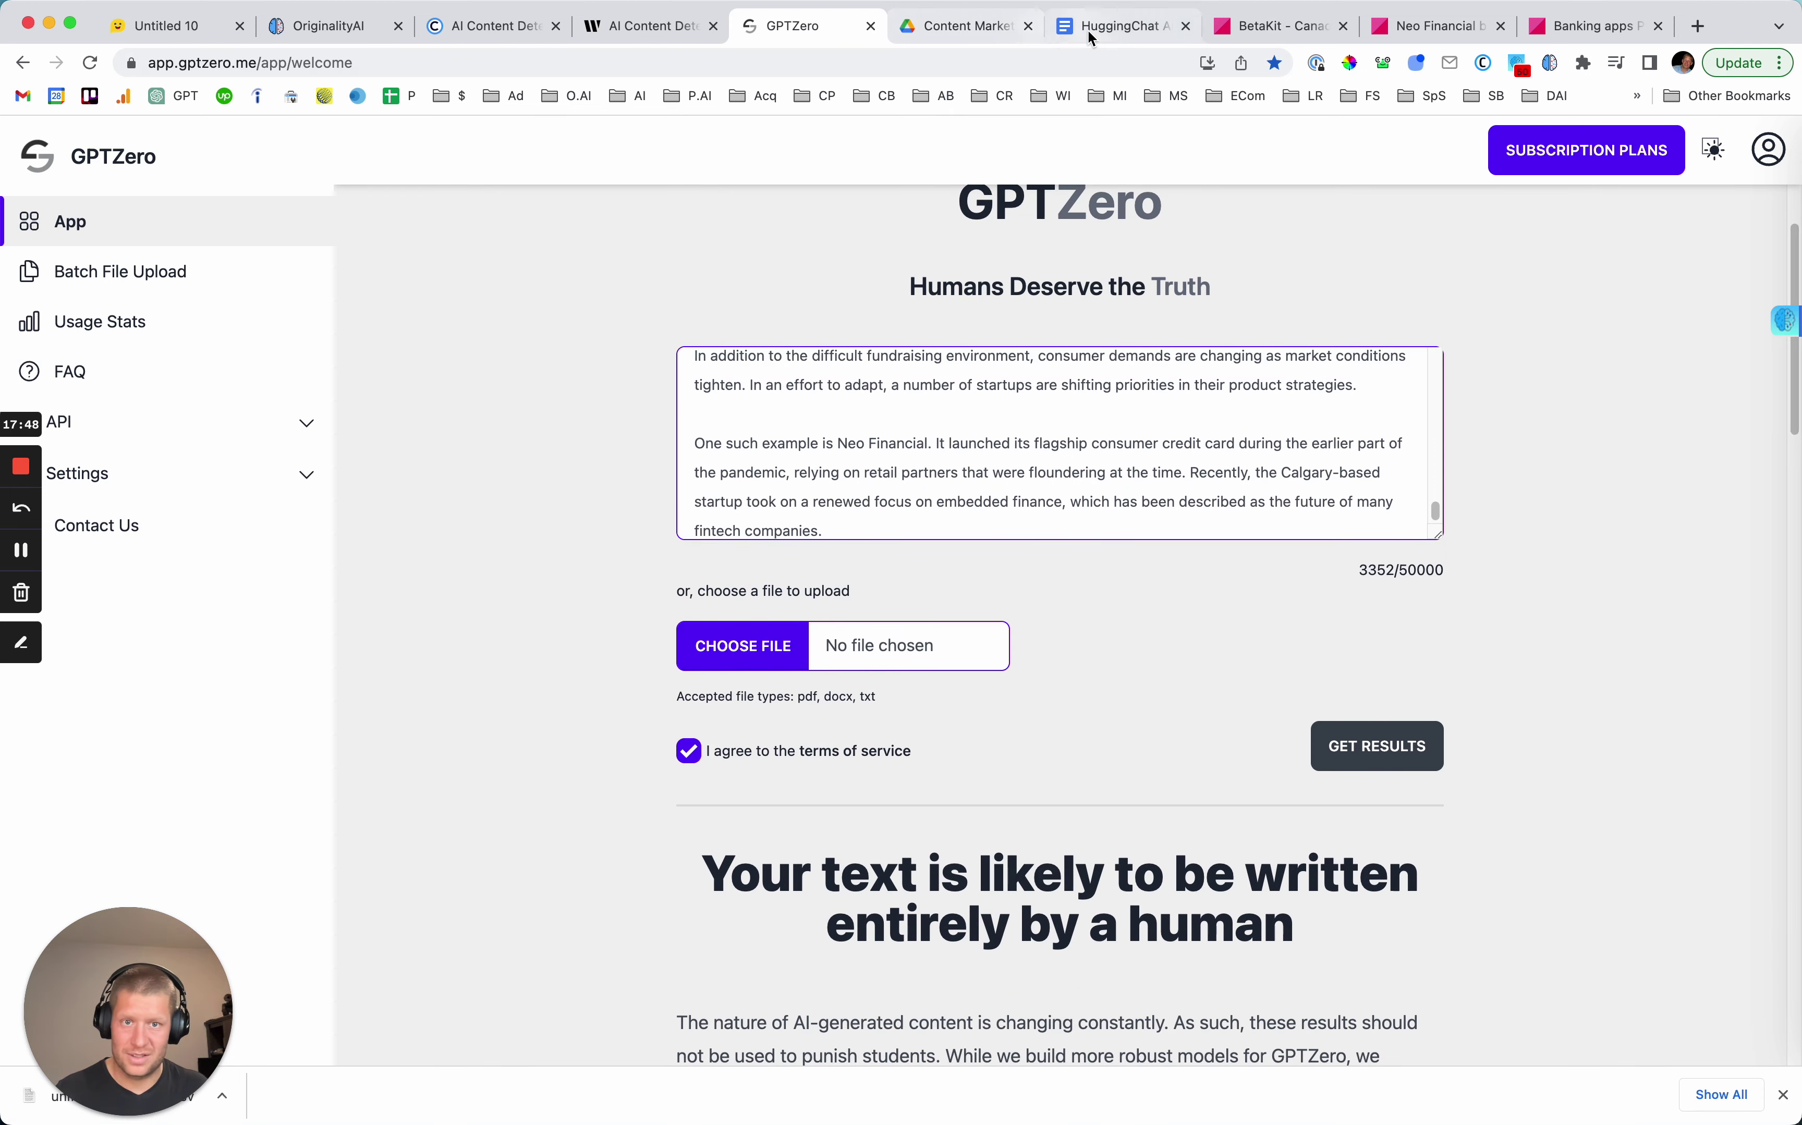
Switch to the Google Docs comparison table and enter "Correct" for all four detectors in the second HUMAN row.
{"action": "left_click", "coordinate": [1116, 26]}
{"action": "left_click", "coordinate": [729, 808]}
{"action": "type", "text": "Co"}
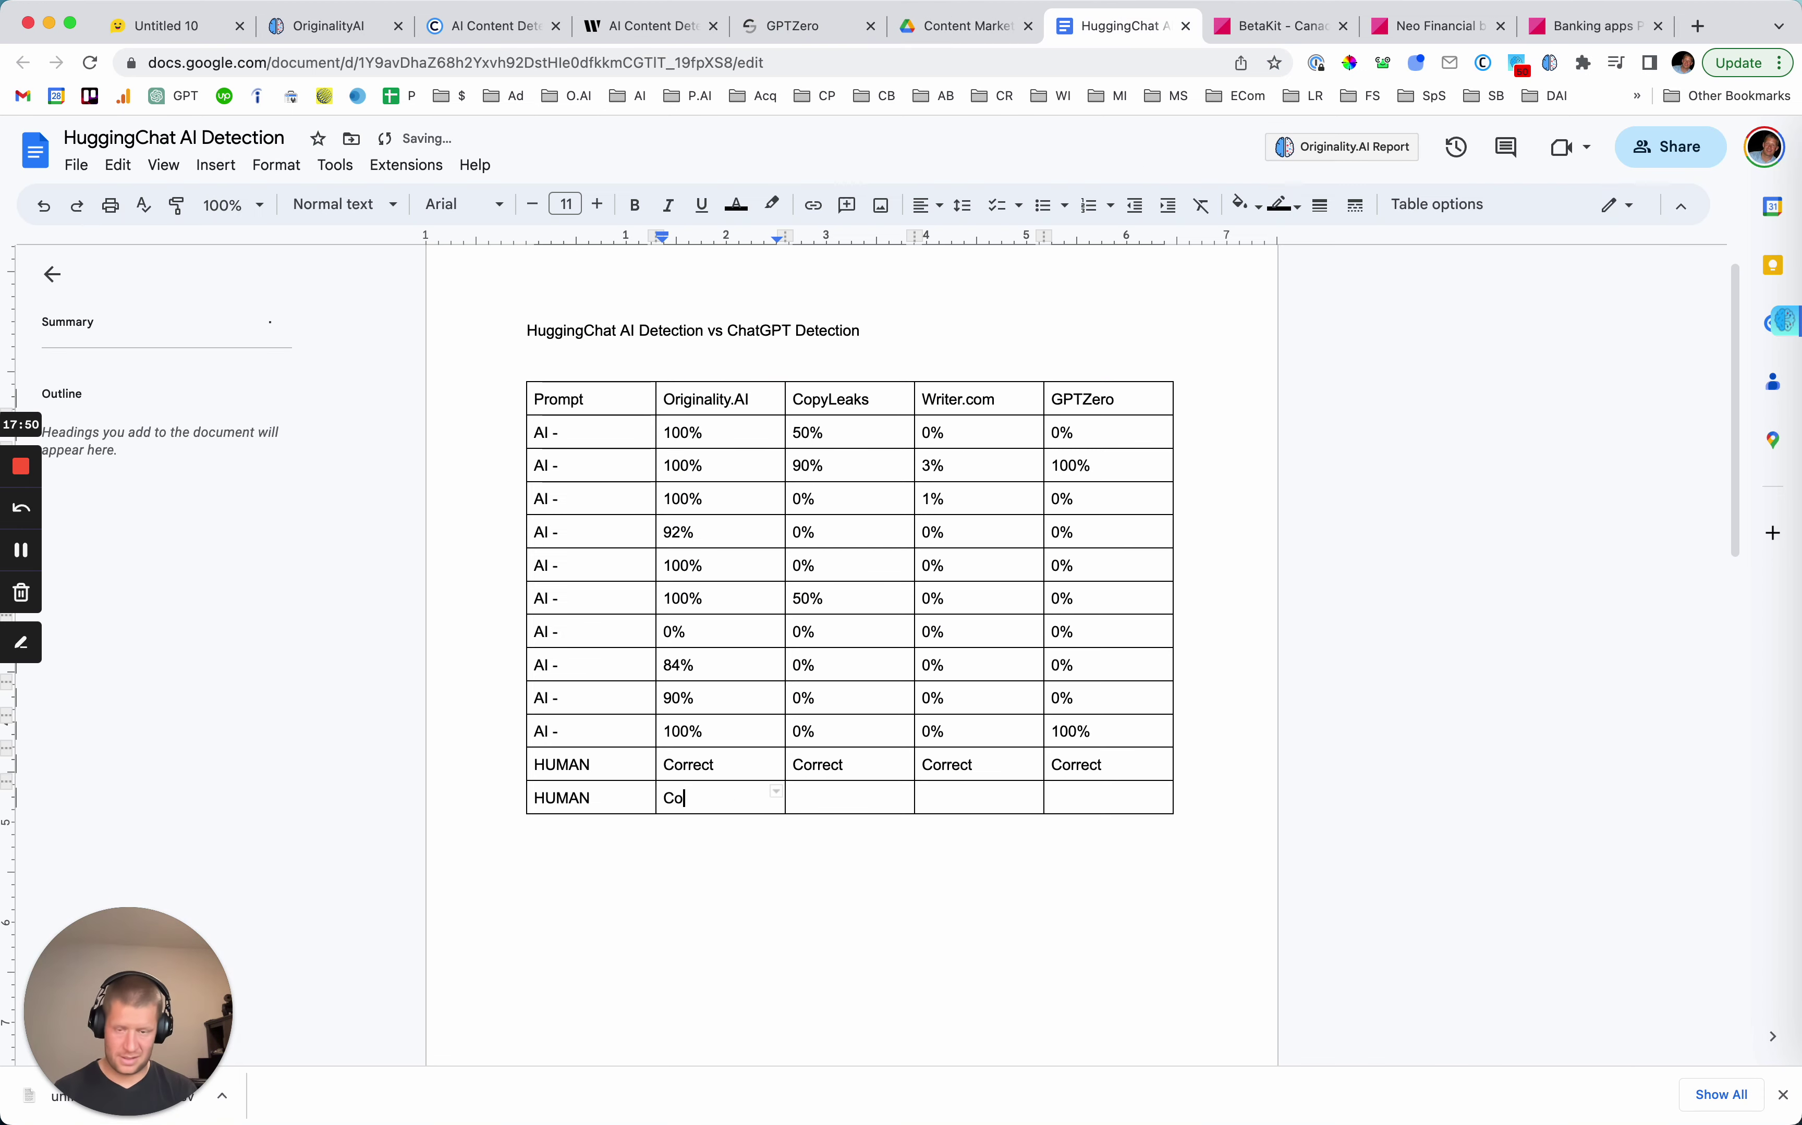
{"action": "type", "text": "rrect"}
{"action": "key", "text": "Tab"}
{"action": "type", "text": "Correct"}
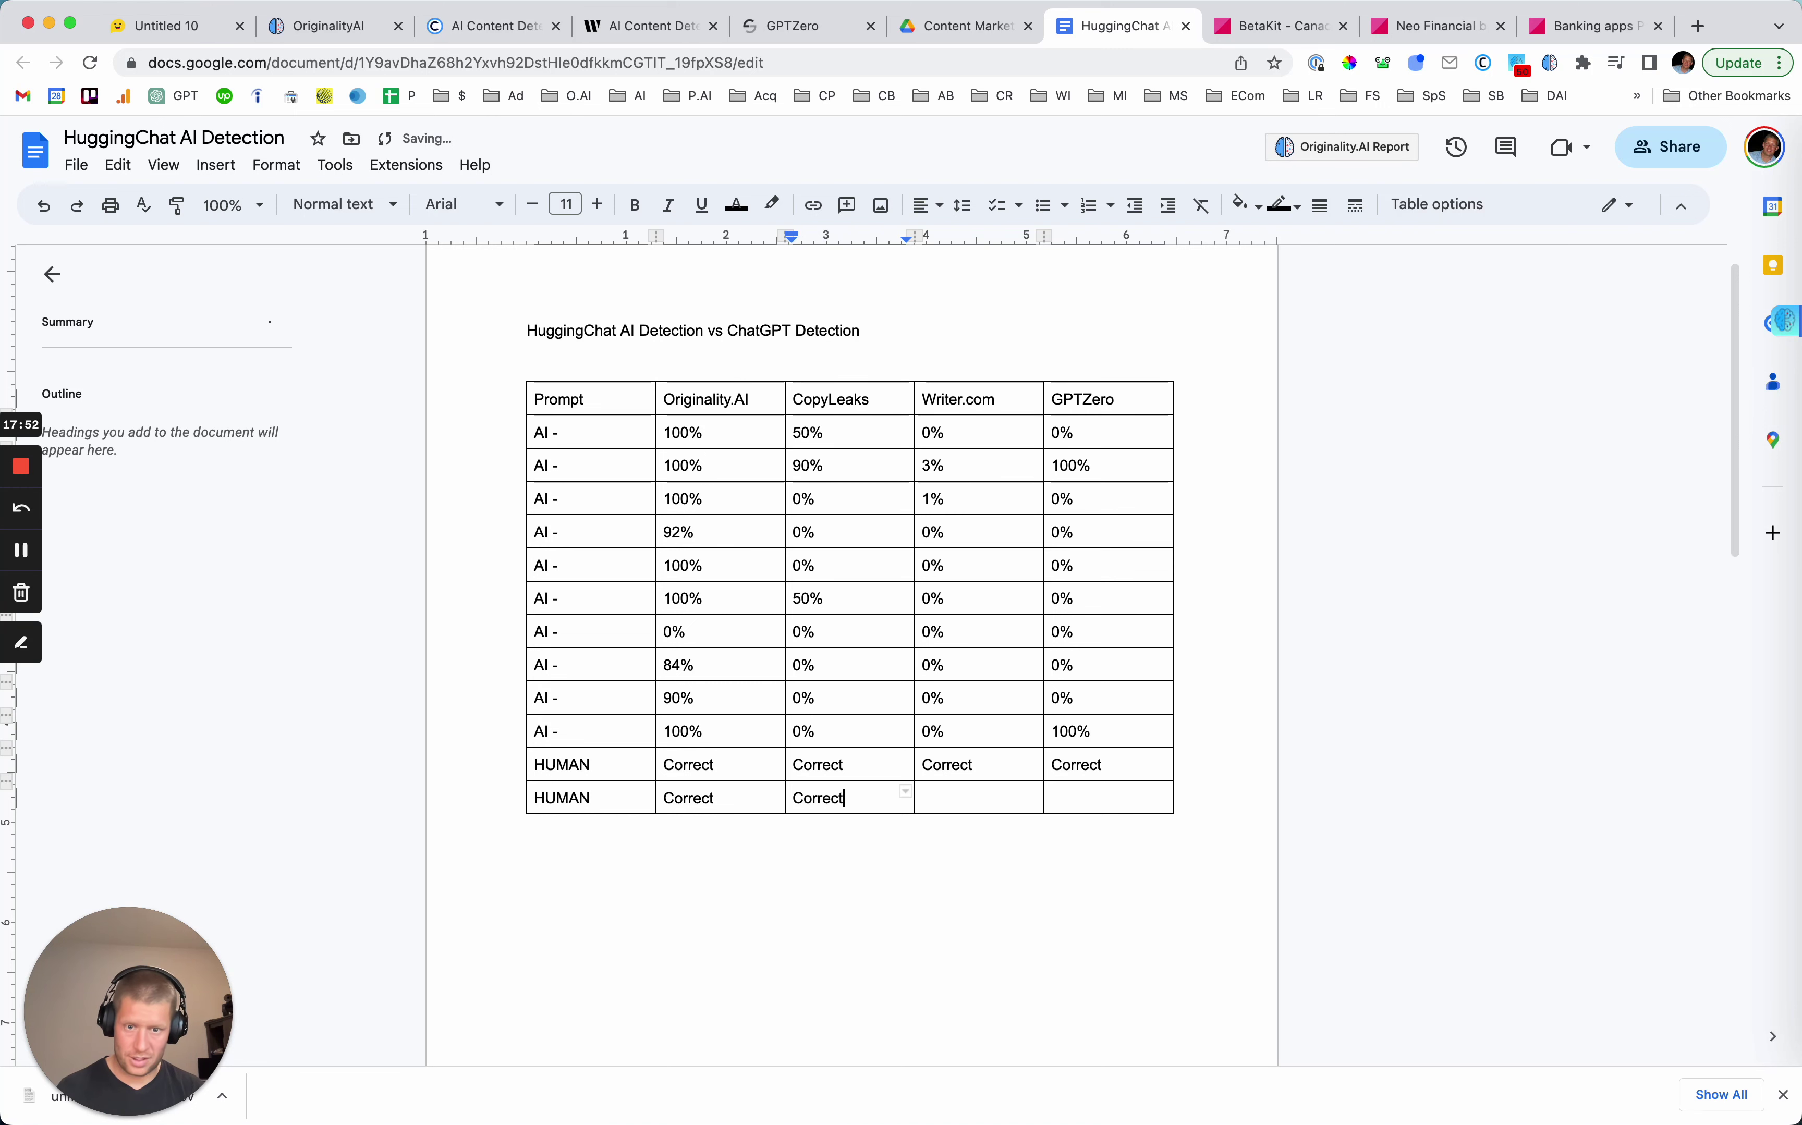
{"action": "key", "text": "Tab"}
{"action": "type", "text": "Co"}
{"action": "key", "text": "Tab"}
{"action": "type", "text": "C"}
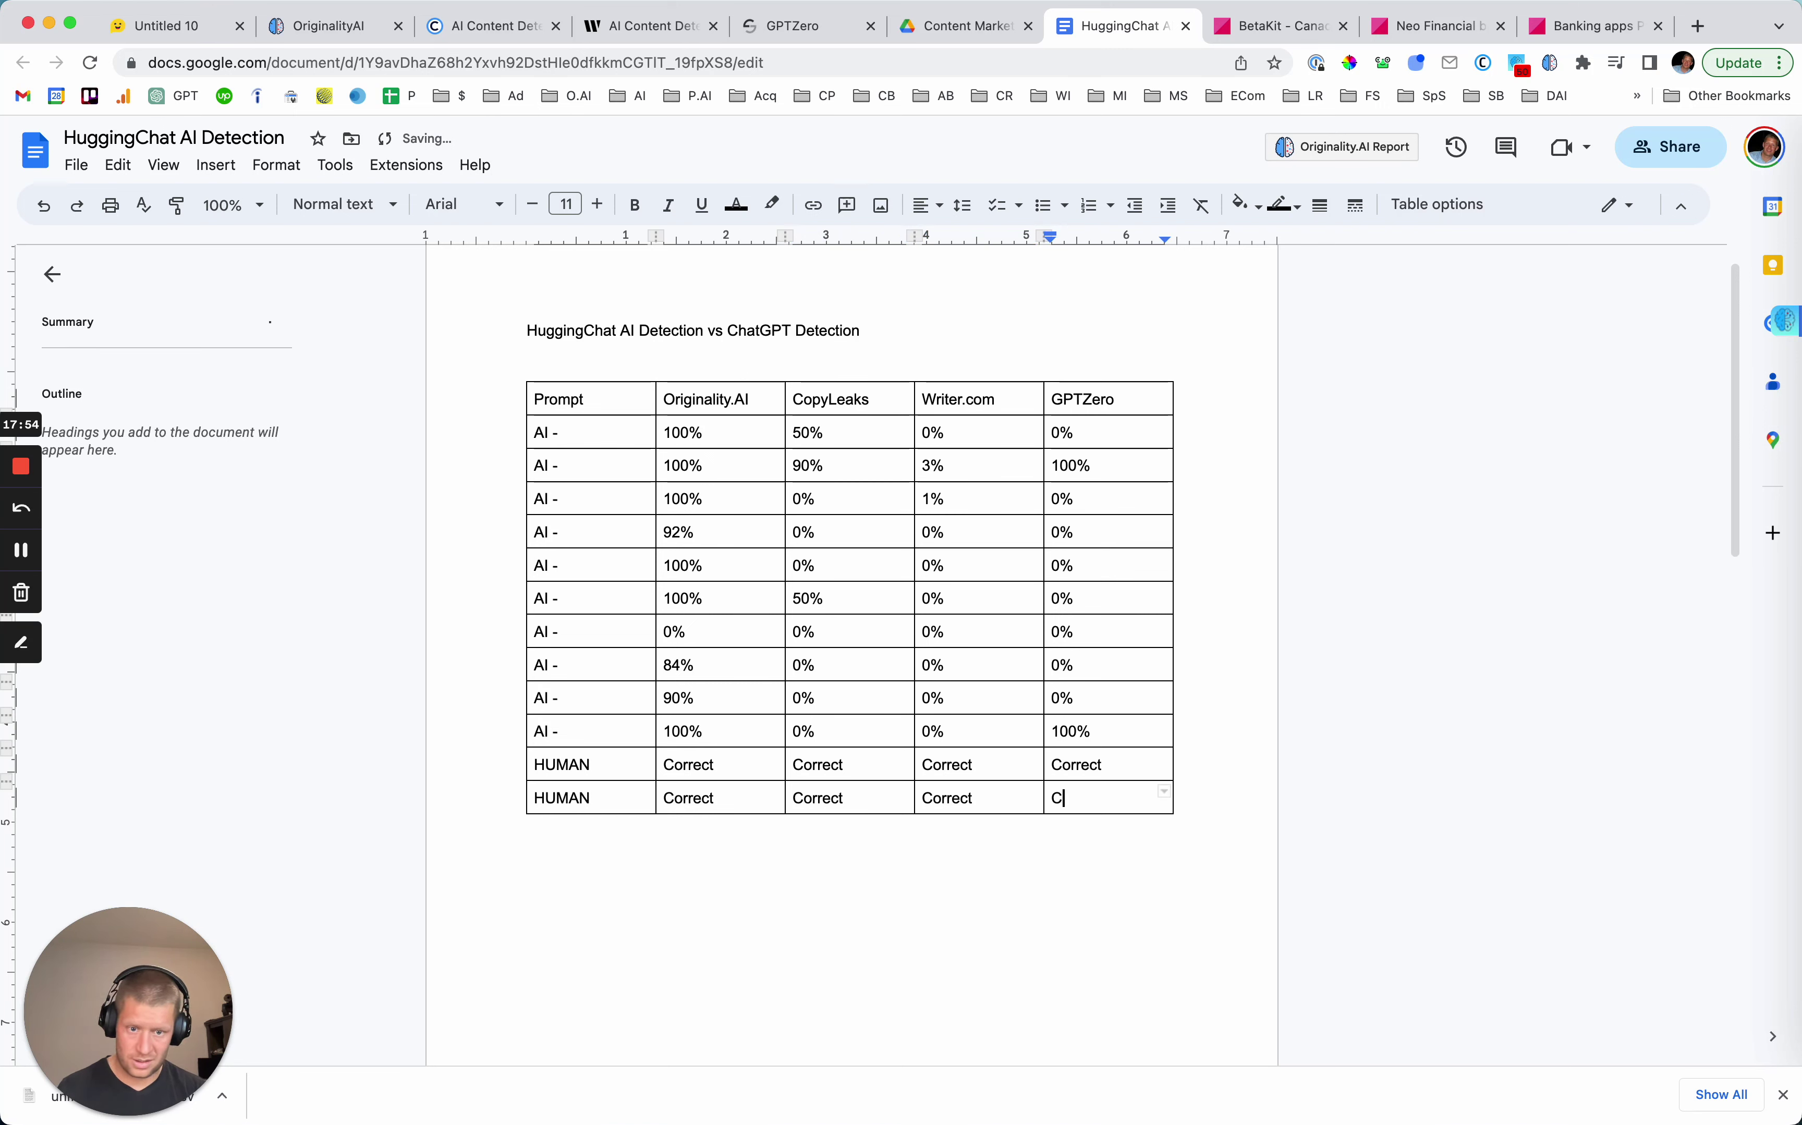
{"action": "type", "text": "orrect"}
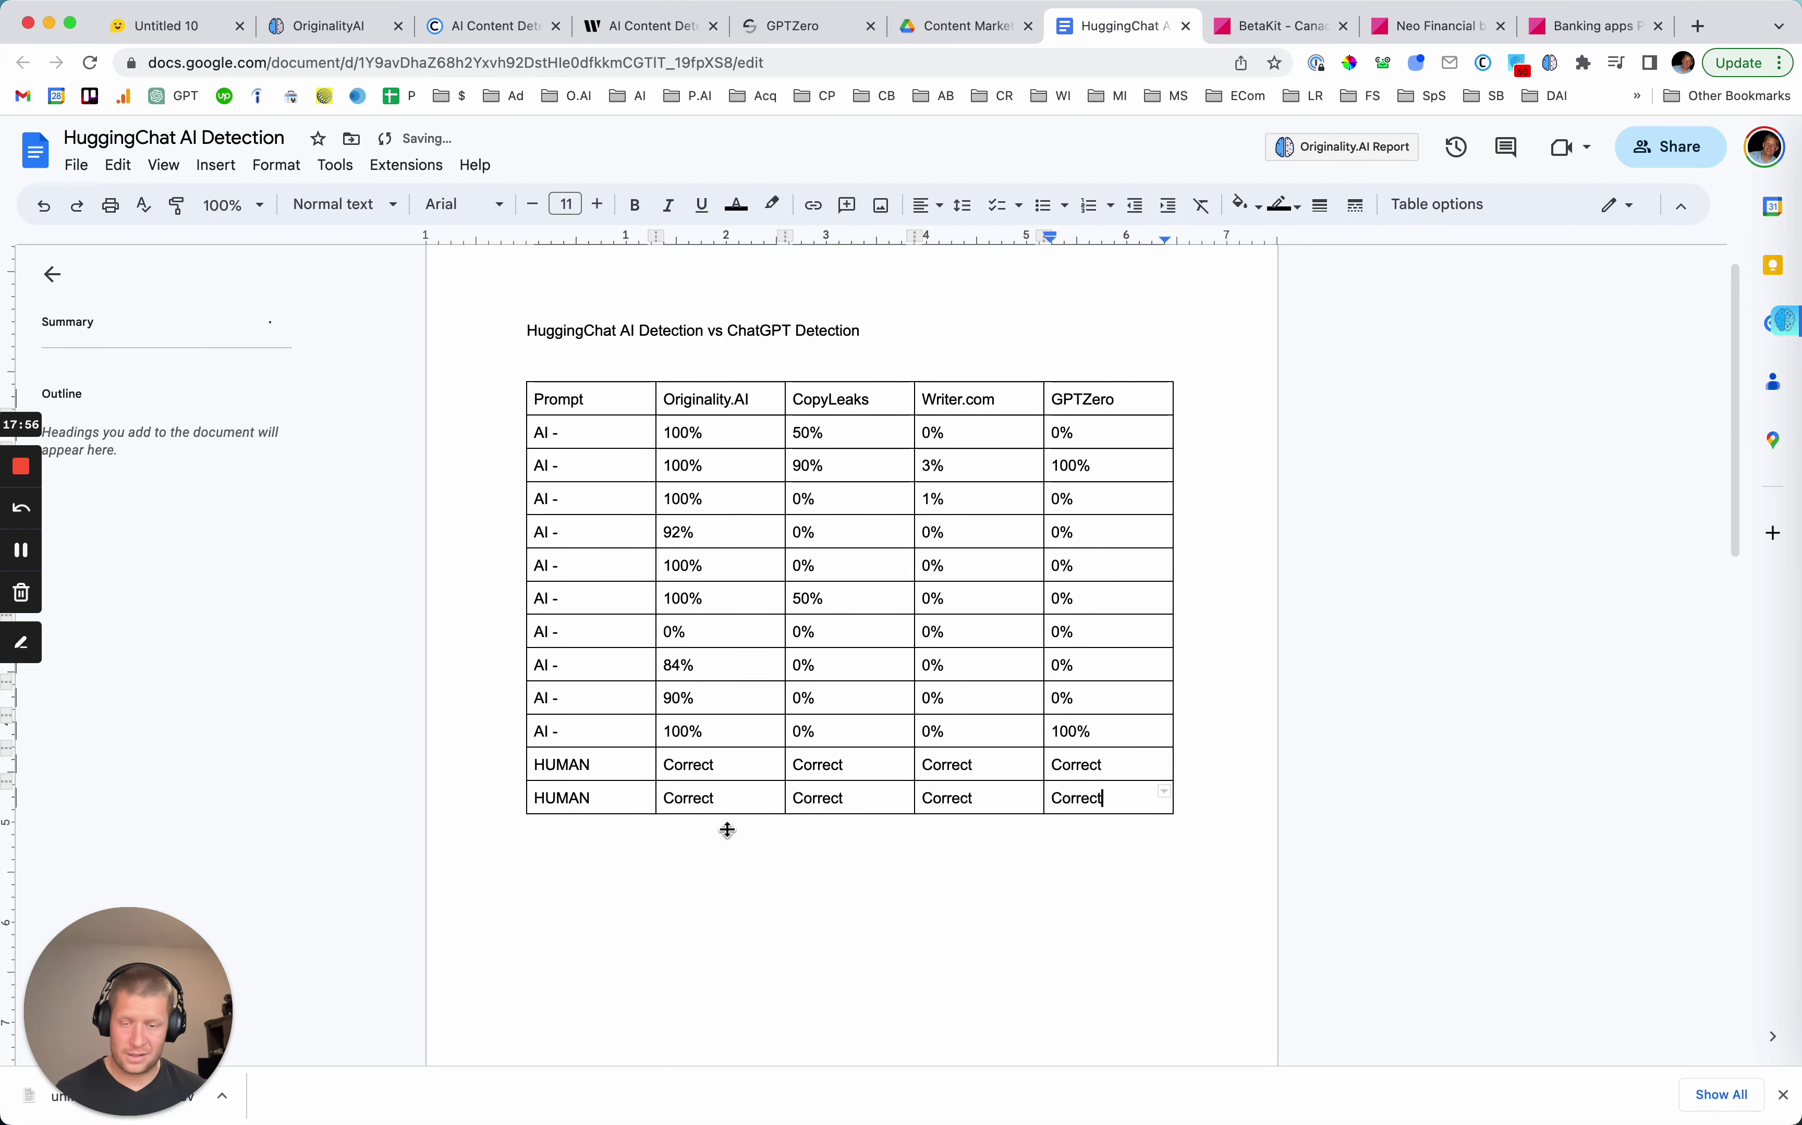
{"action": "left_click", "coordinate": [629, 890]}
Compare the four detectors' scores column by column across the AI rows, and examine their results in the two HUMAN rows.
{"action": "left_click", "coordinate": [596, 332]}
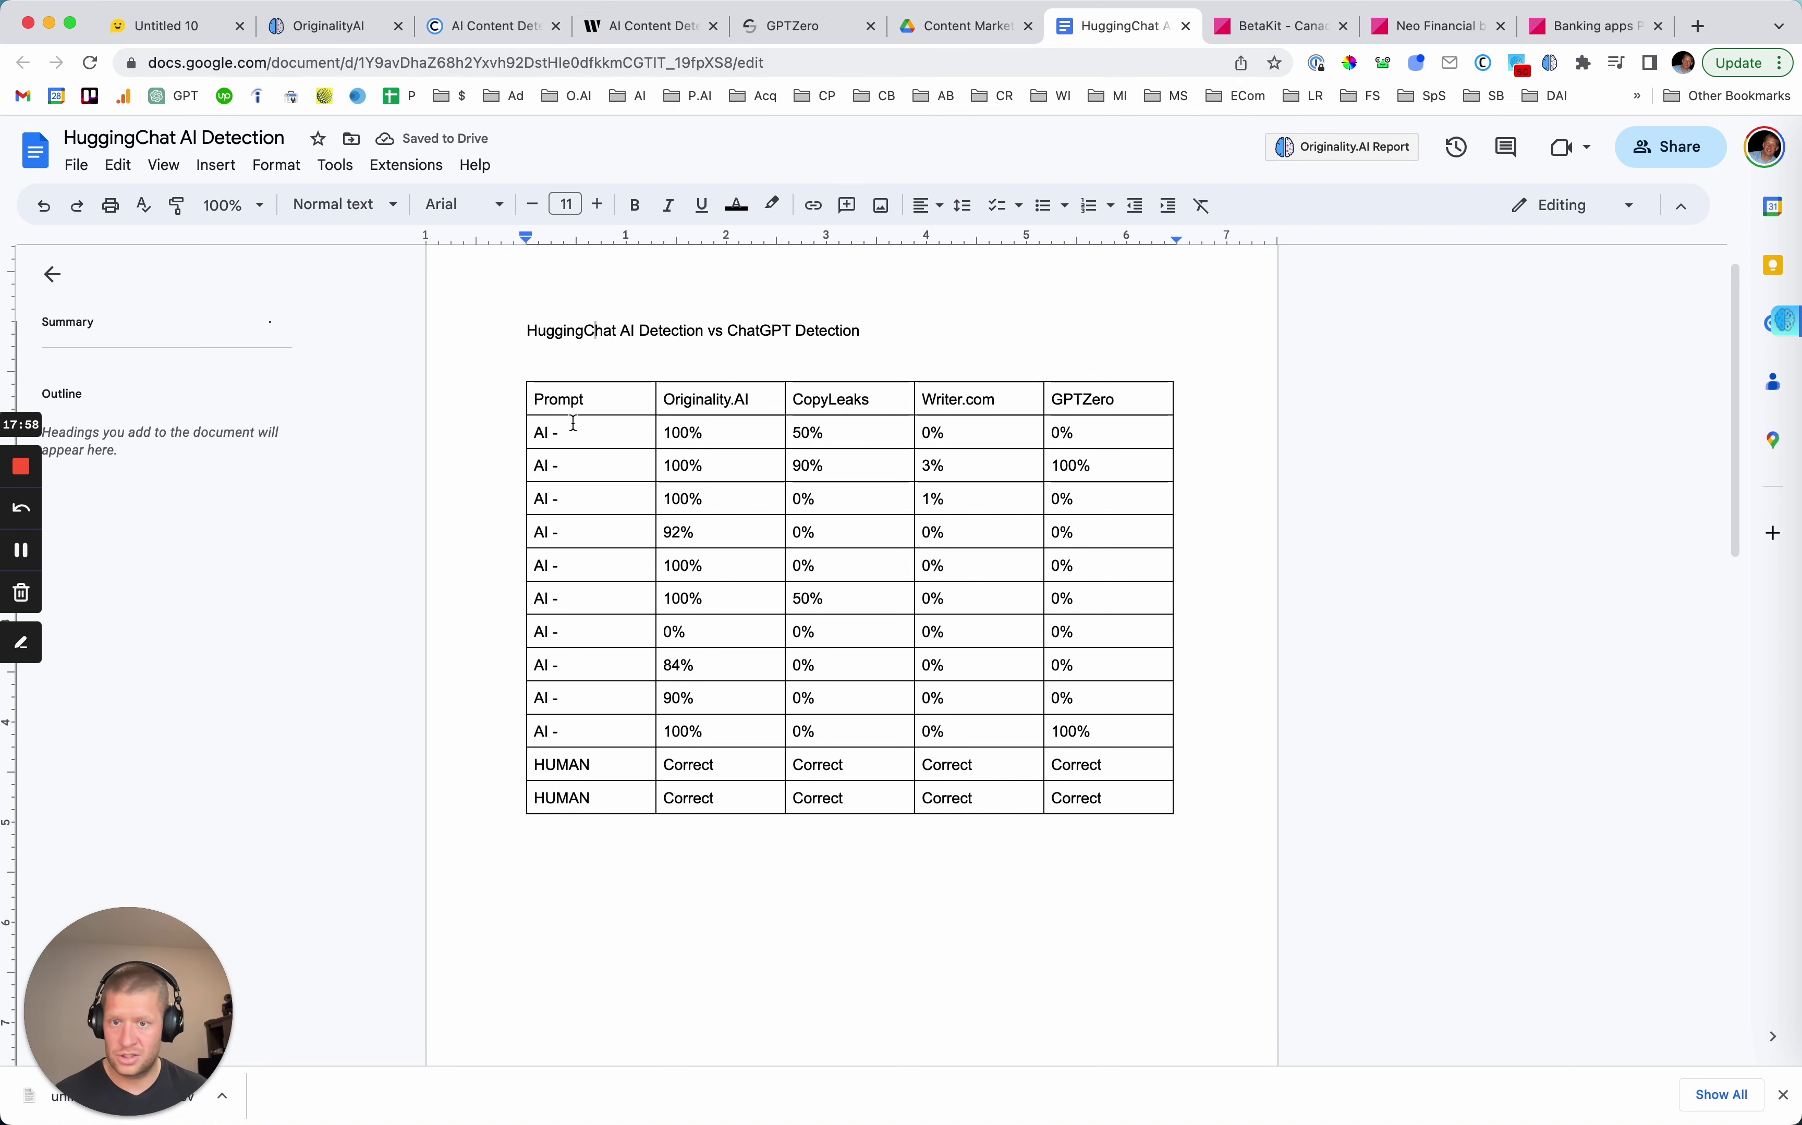
{"action": "left_click_drag", "start_coordinate": [680, 427], "coordinate": [718, 735]}
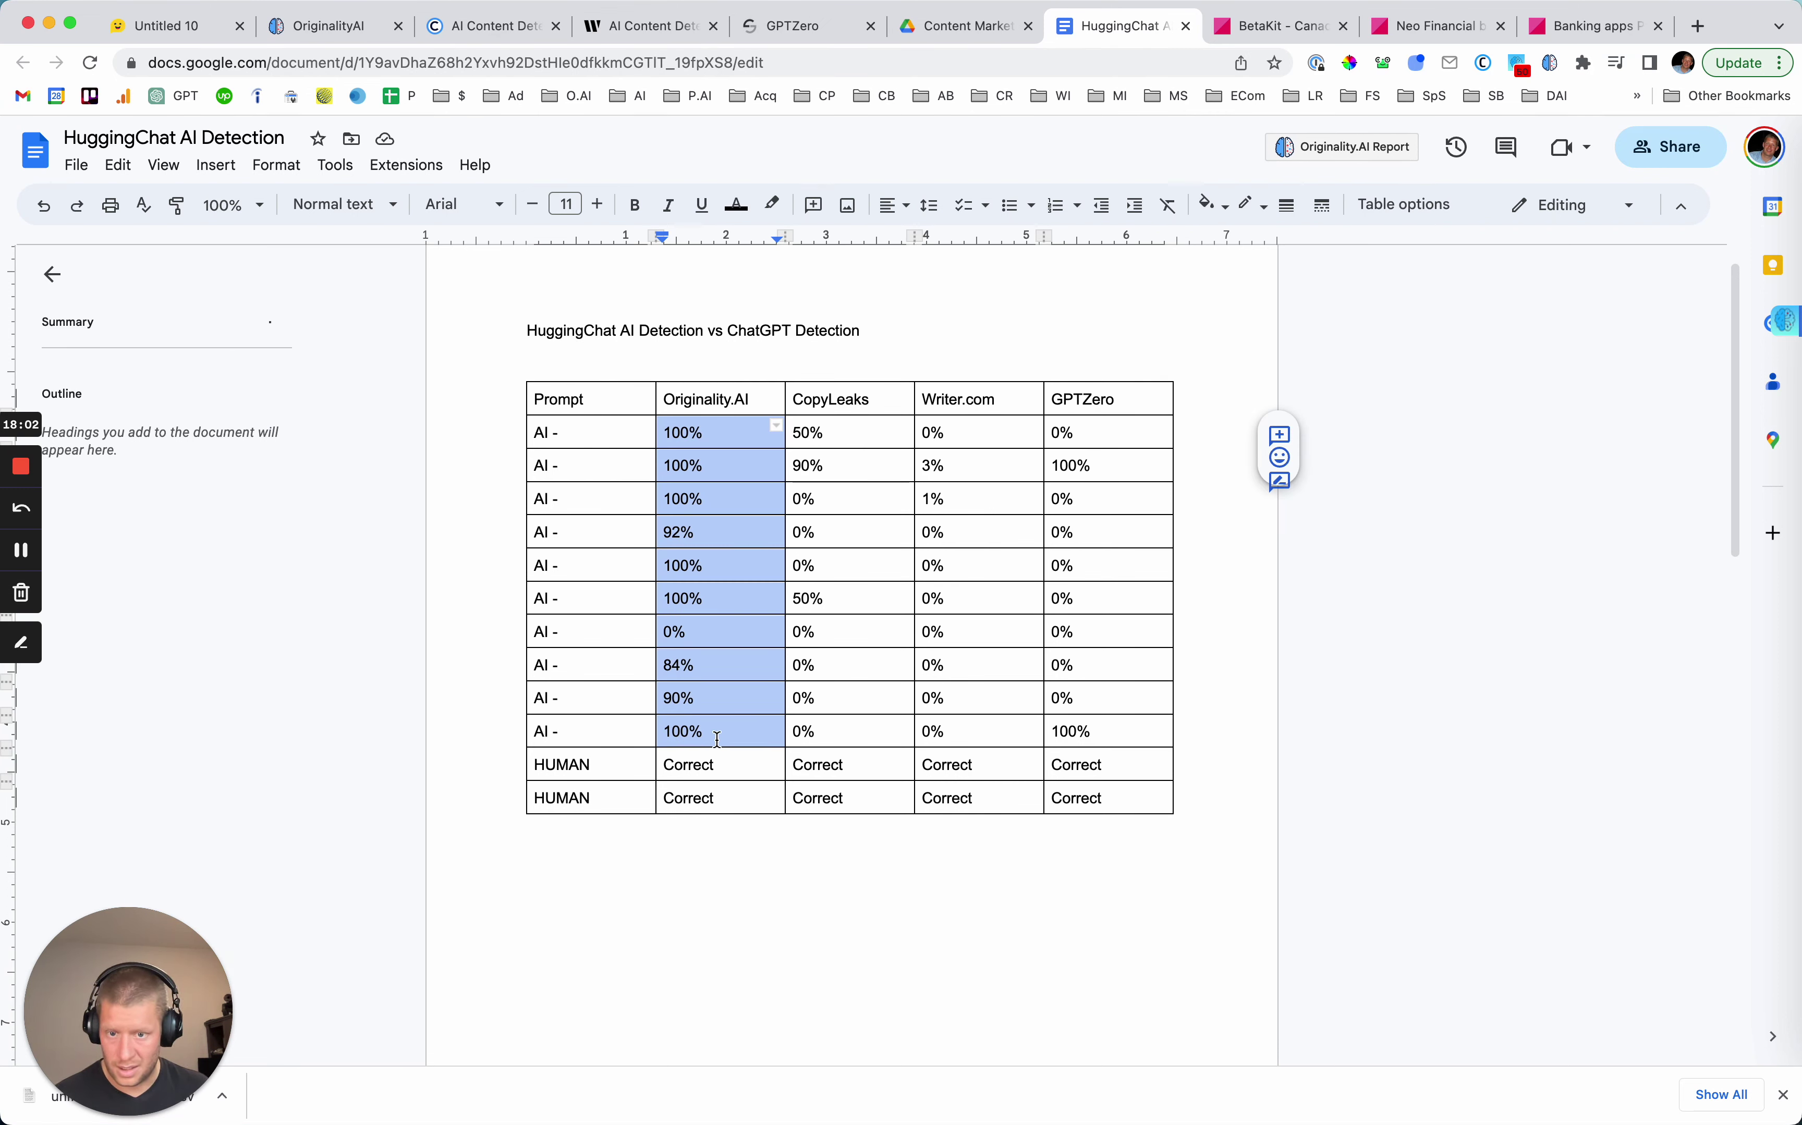
{"action": "left_click", "coordinate": [839, 432]}
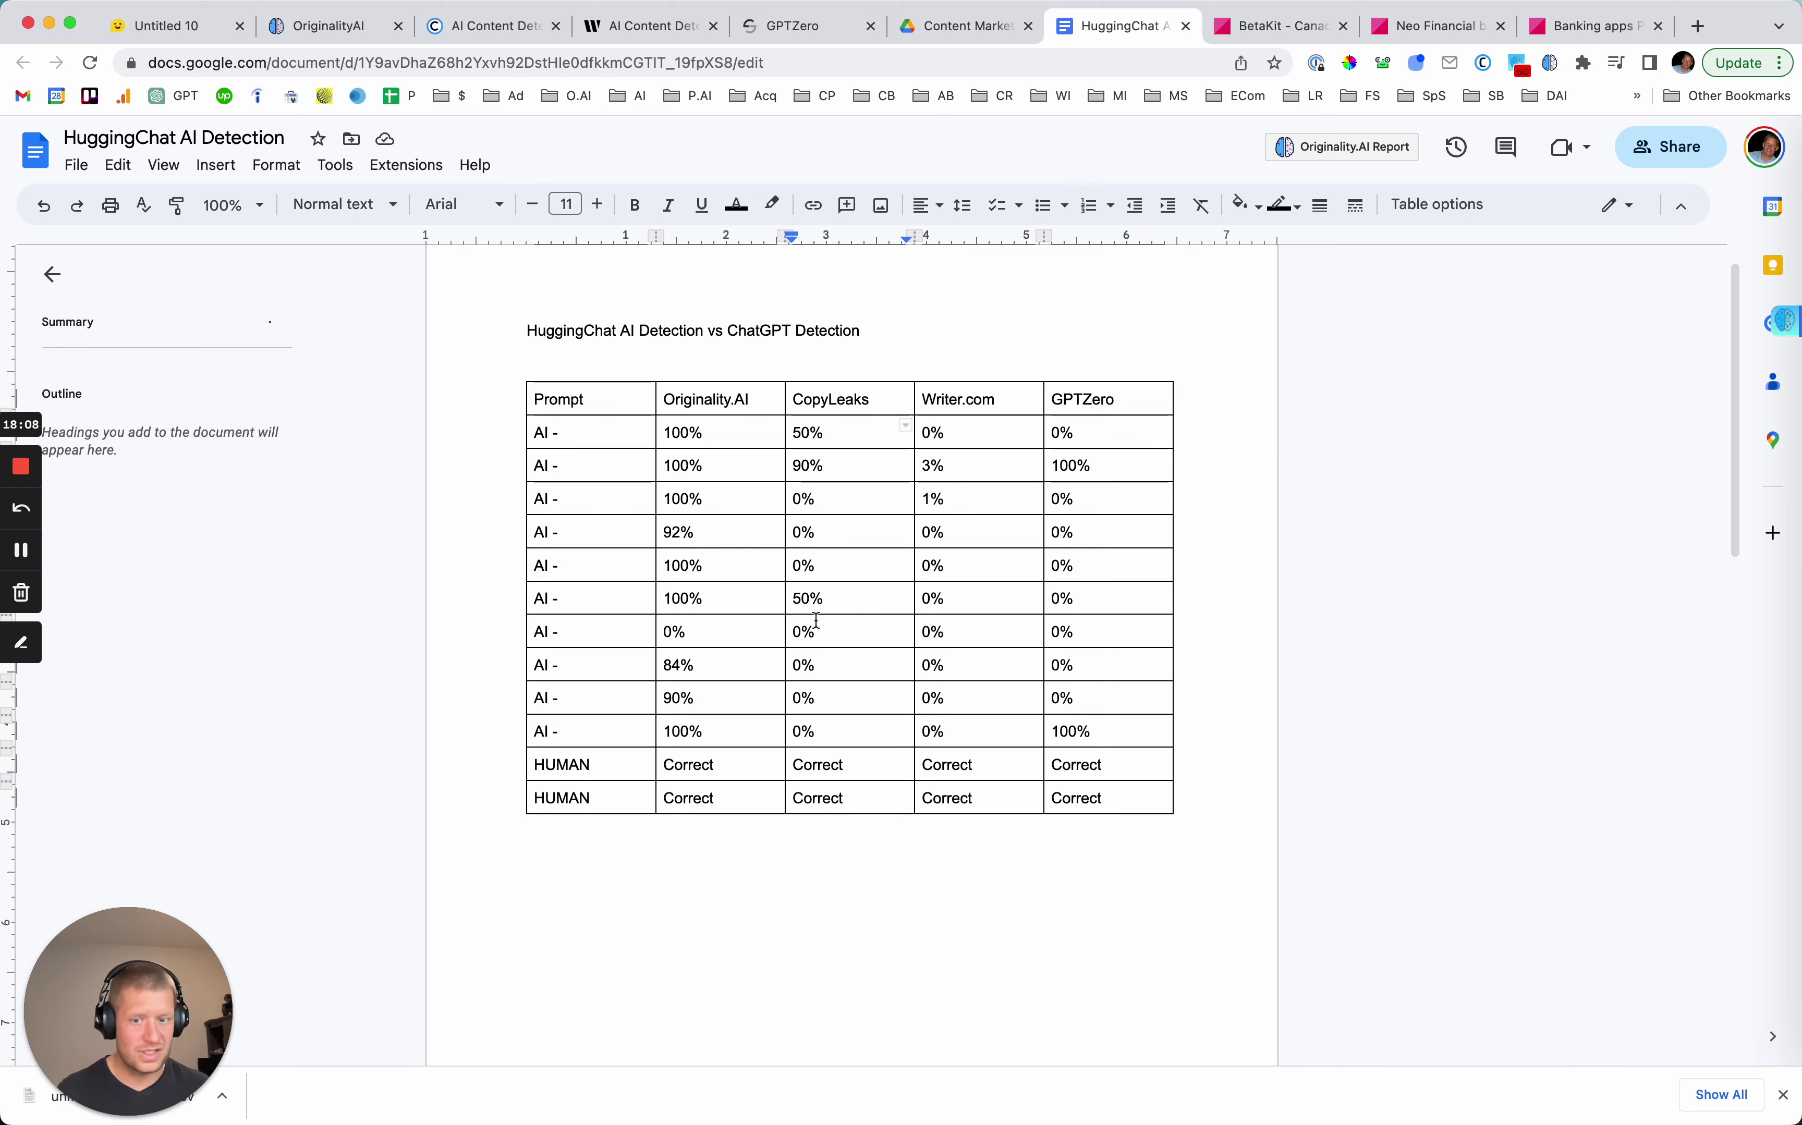
{"action": "left_click_drag", "start_coordinate": [824, 600], "coordinate": [792, 599]}
{"action": "left_click", "coordinate": [805, 465]}
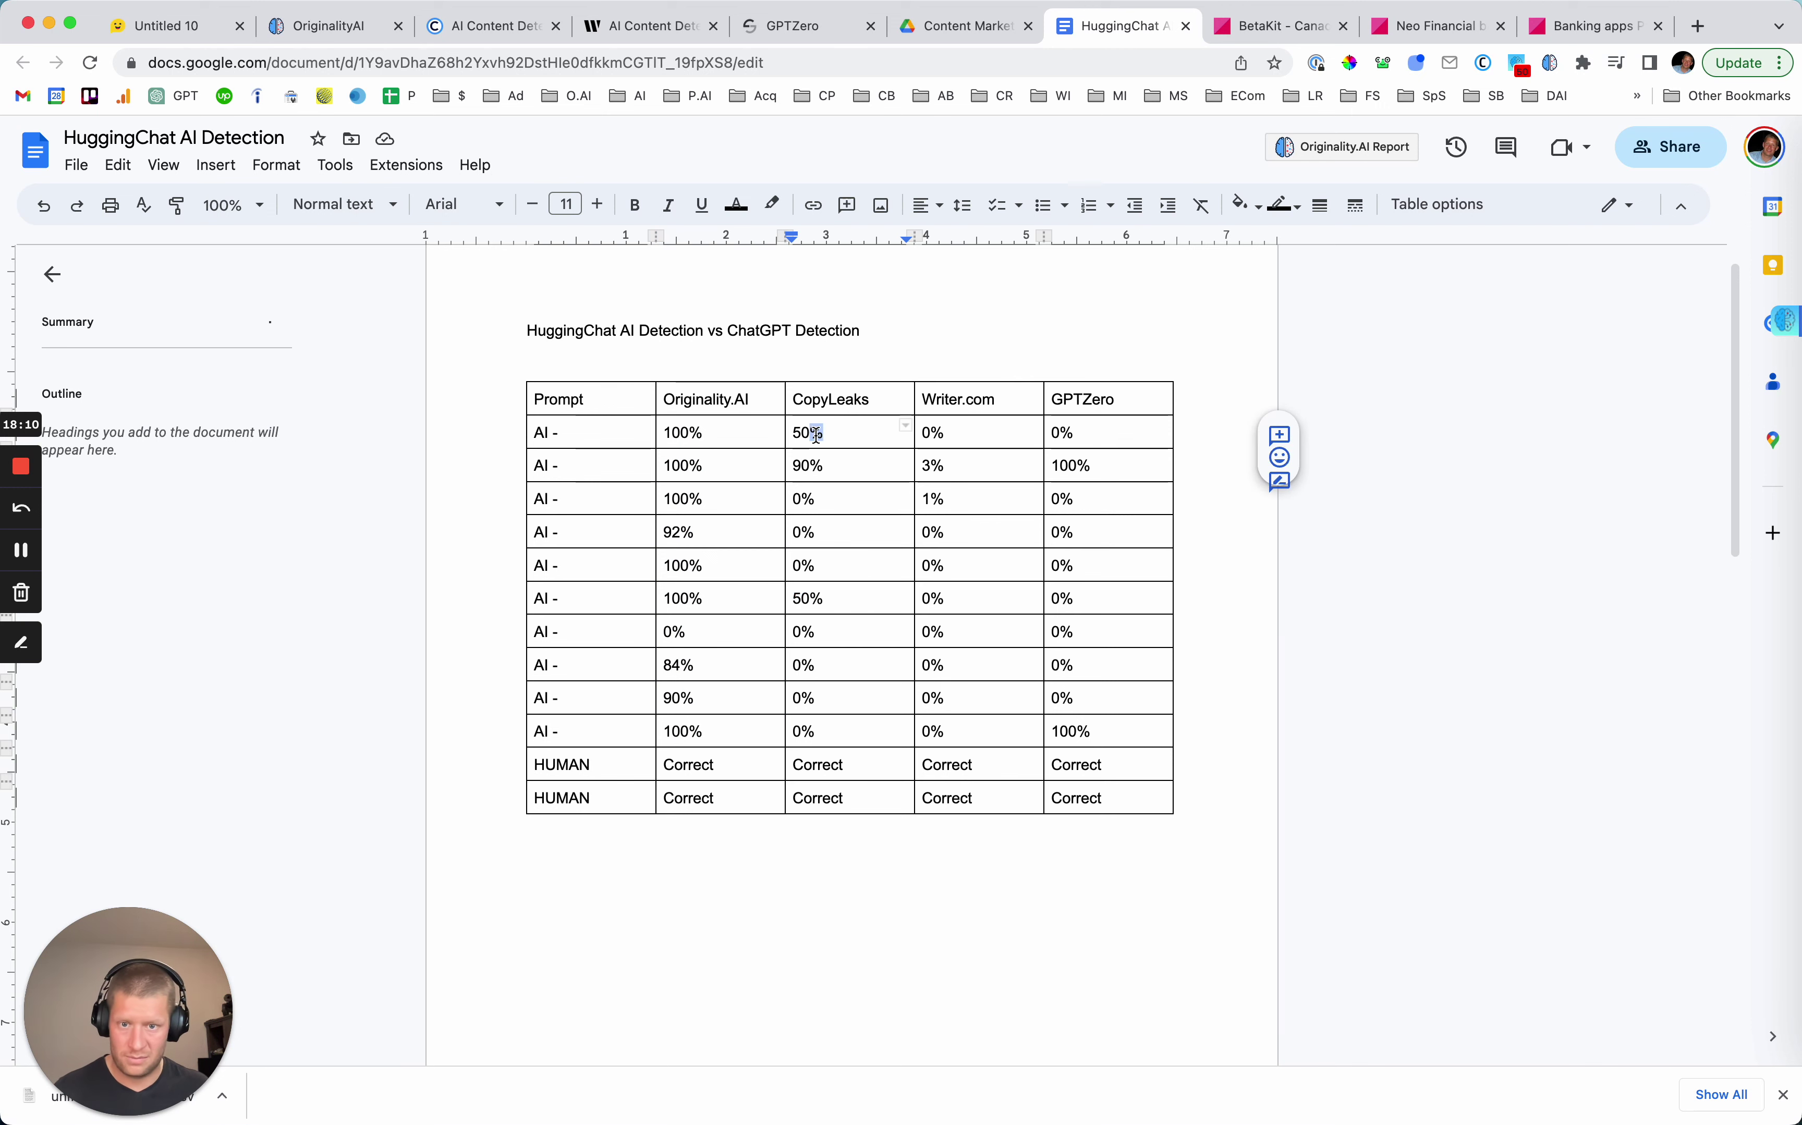
{"action": "left_click_drag", "start_coordinate": [942, 430], "coordinate": [981, 744]}
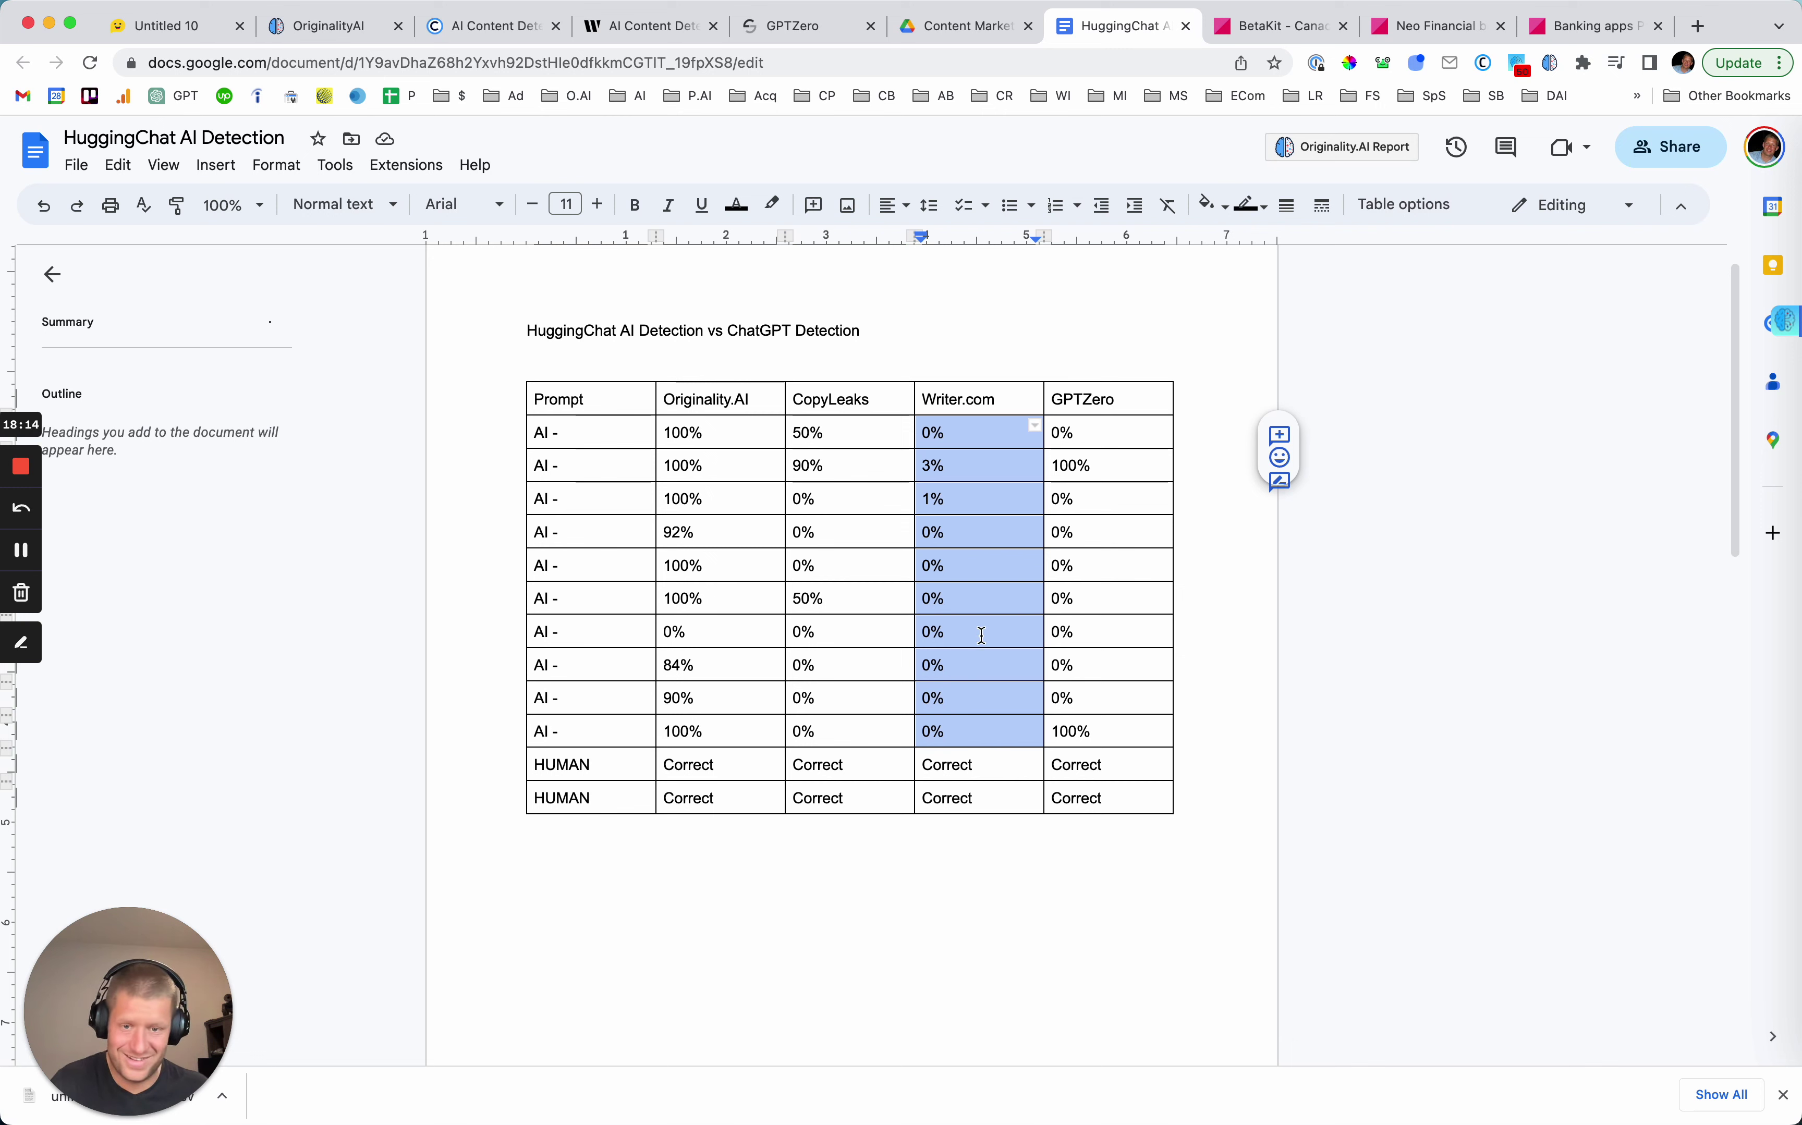
{"action": "left_click", "coordinate": [1091, 441]}
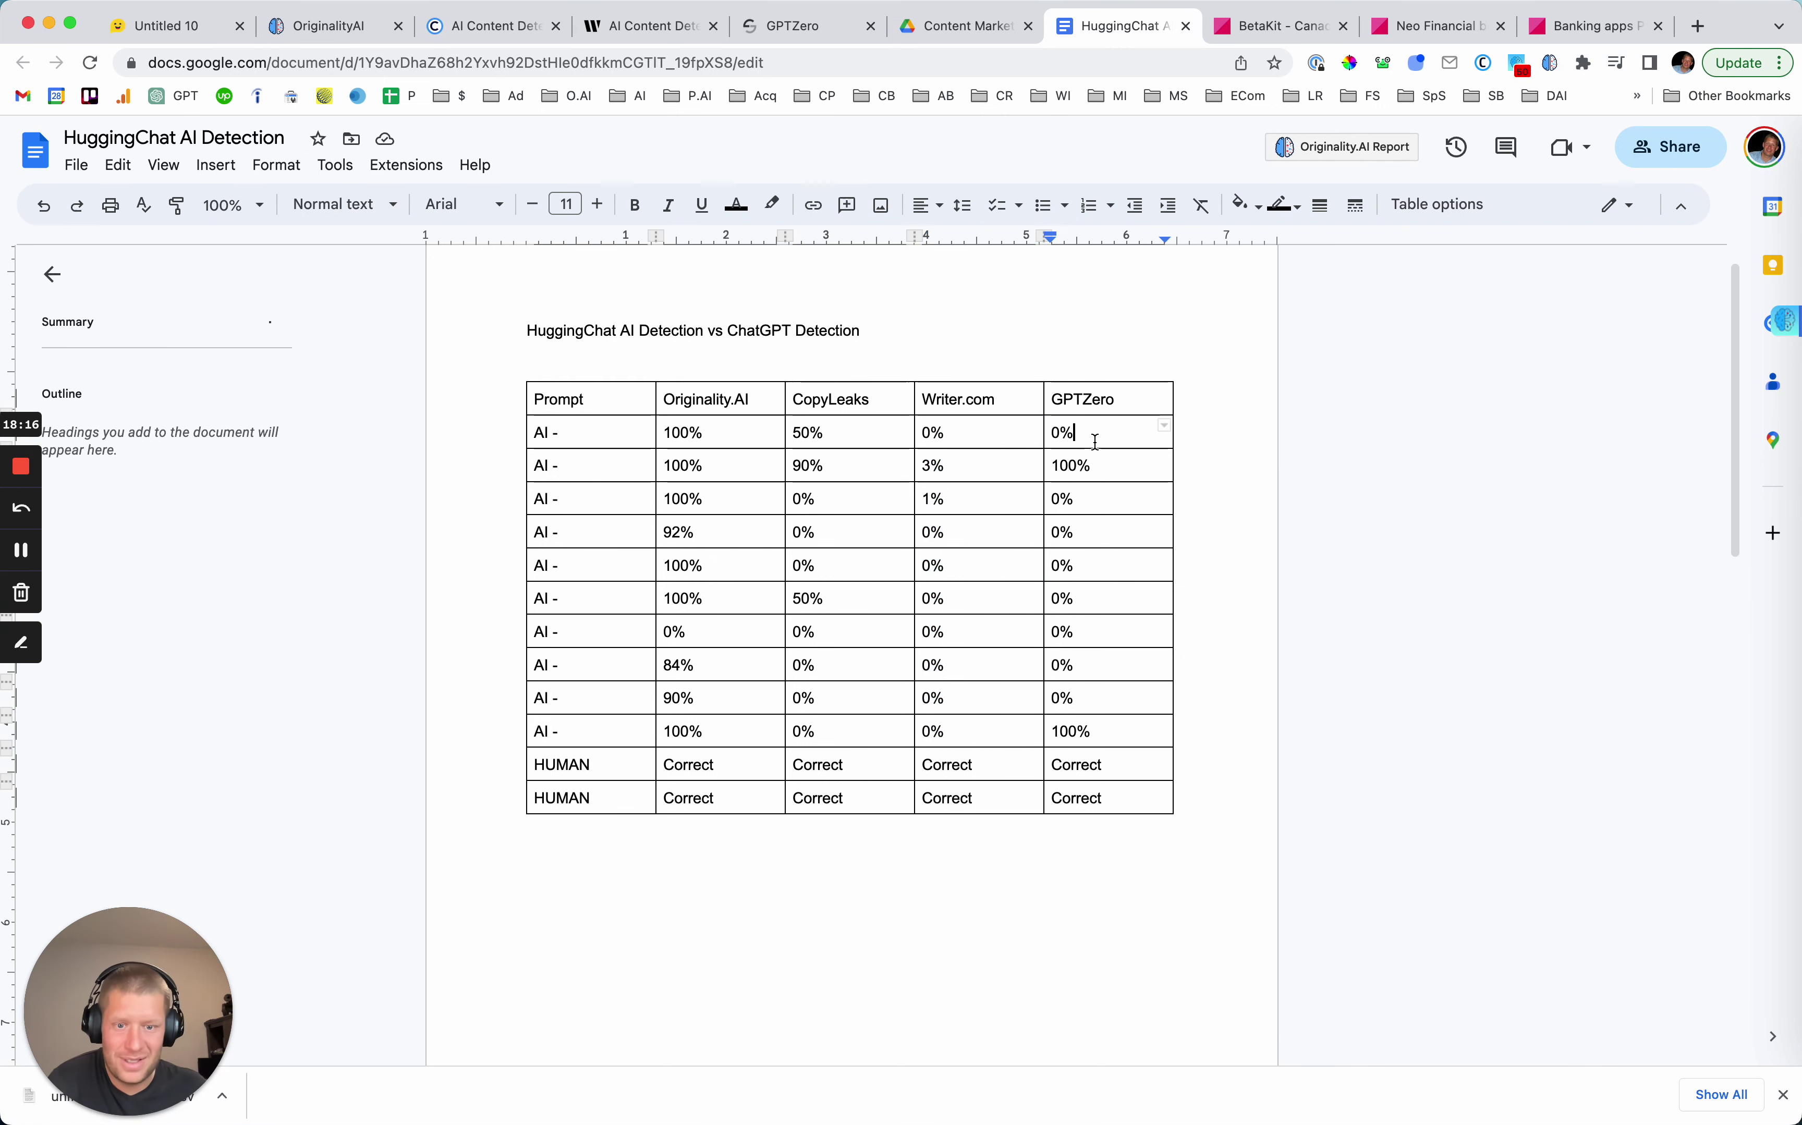
{"action": "left_click_drag", "start_coordinate": [1105, 723], "coordinate": [1051, 719]}
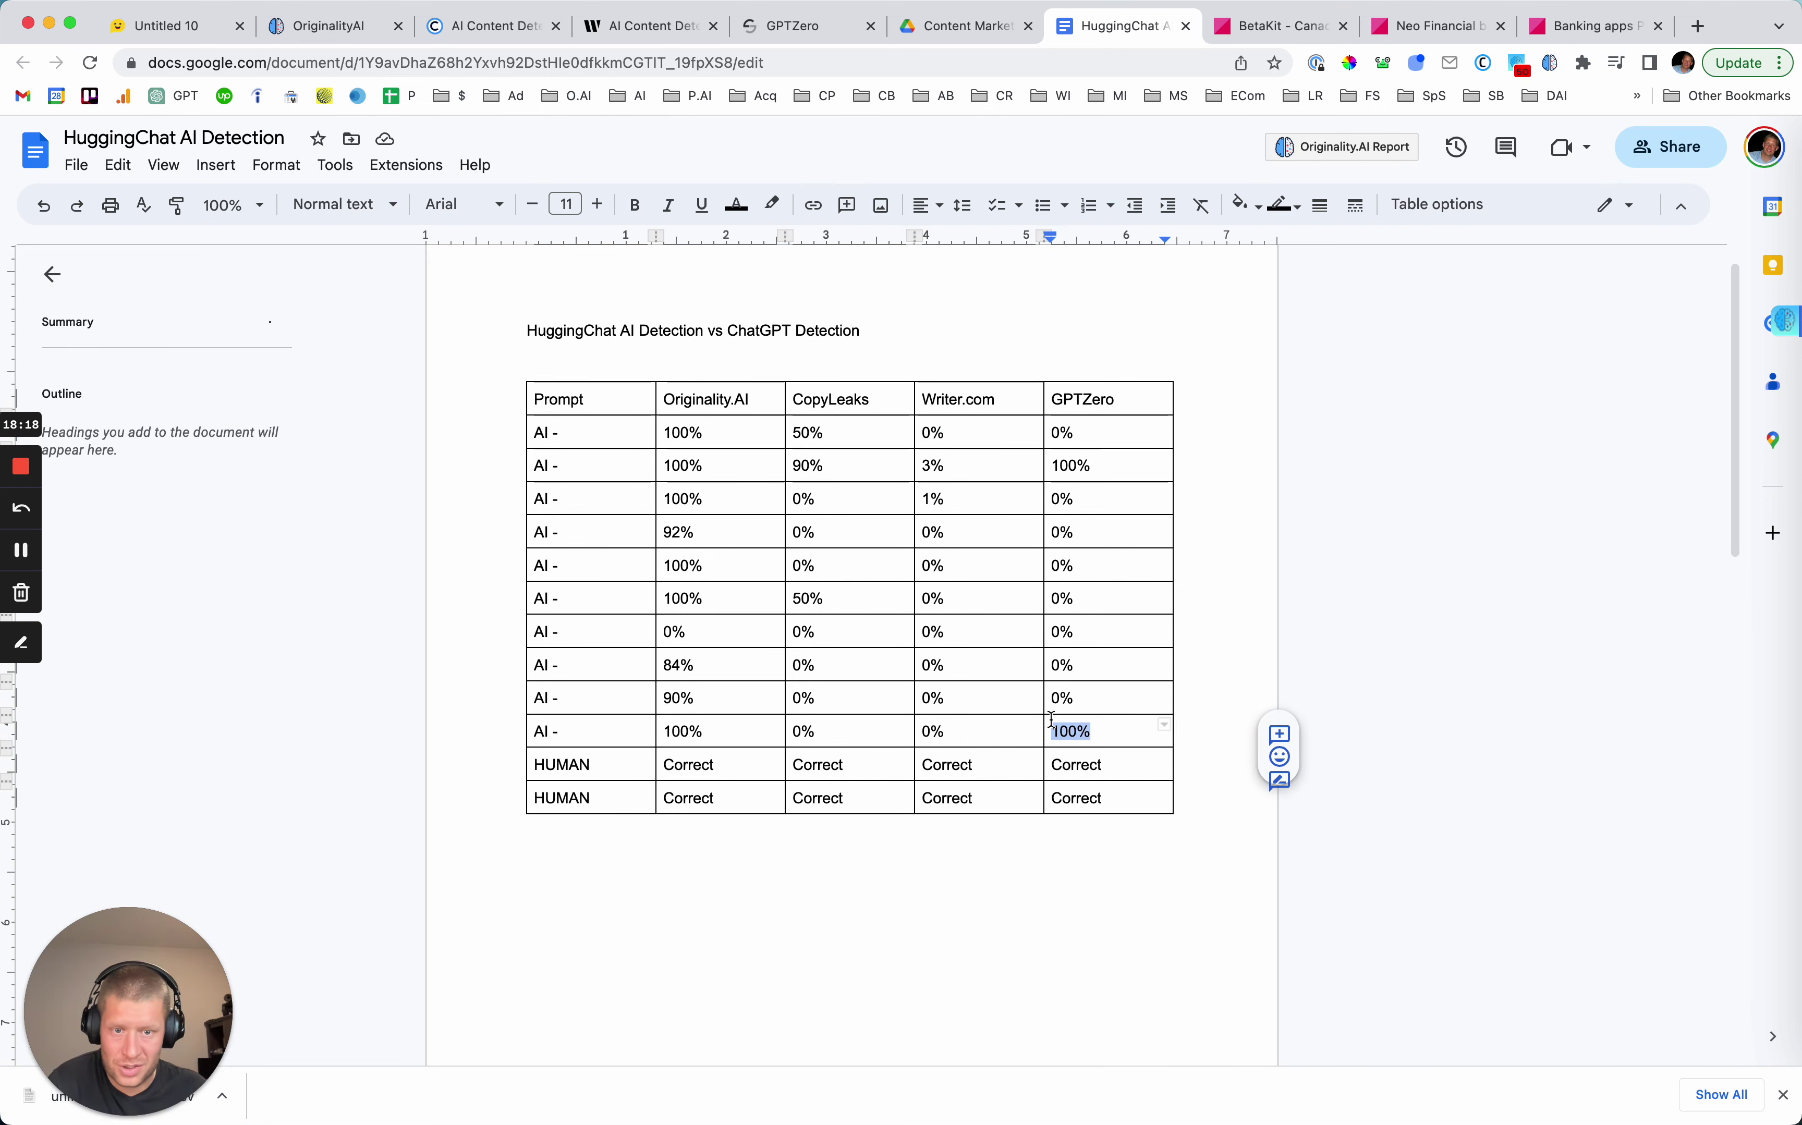
{"action": "left_click_drag", "start_coordinate": [1092, 471], "coordinate": [1083, 686]}
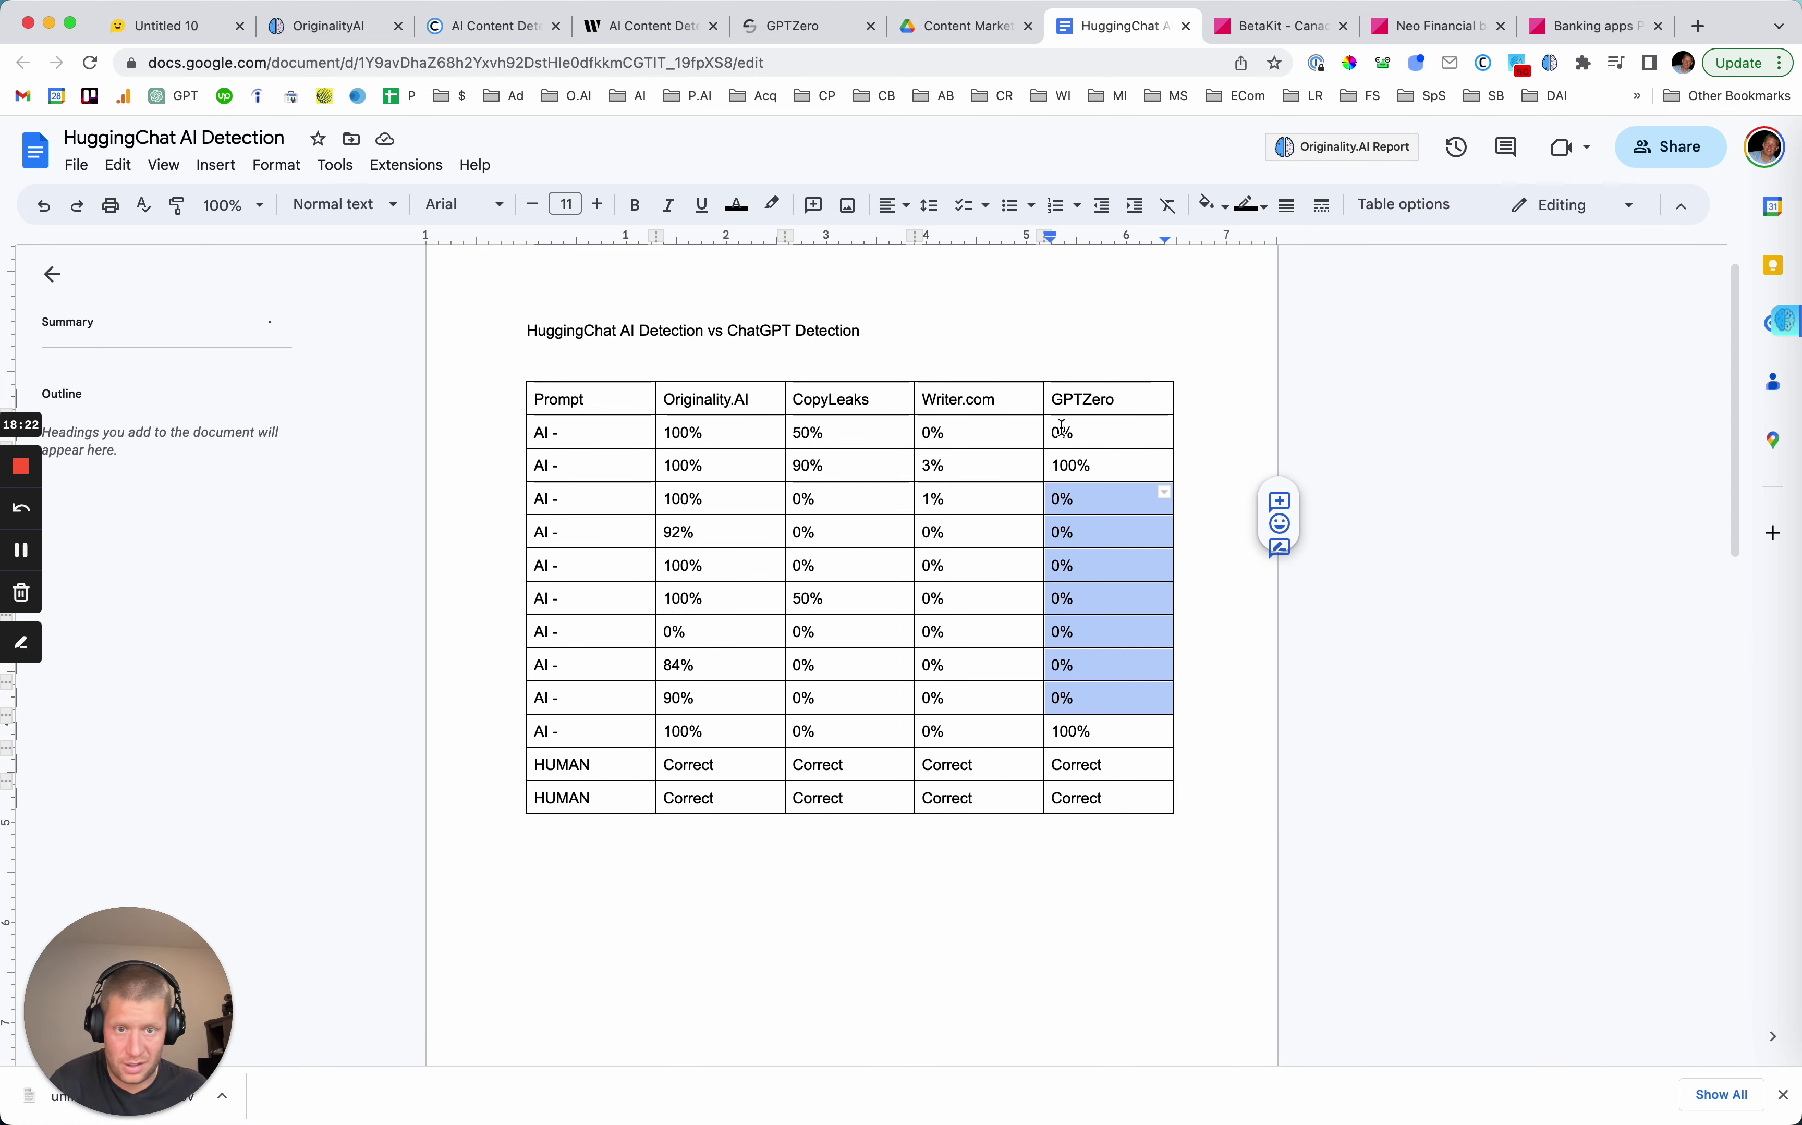
{"action": "left_click_drag", "start_coordinate": [1060, 432], "coordinate": [1086, 692]}
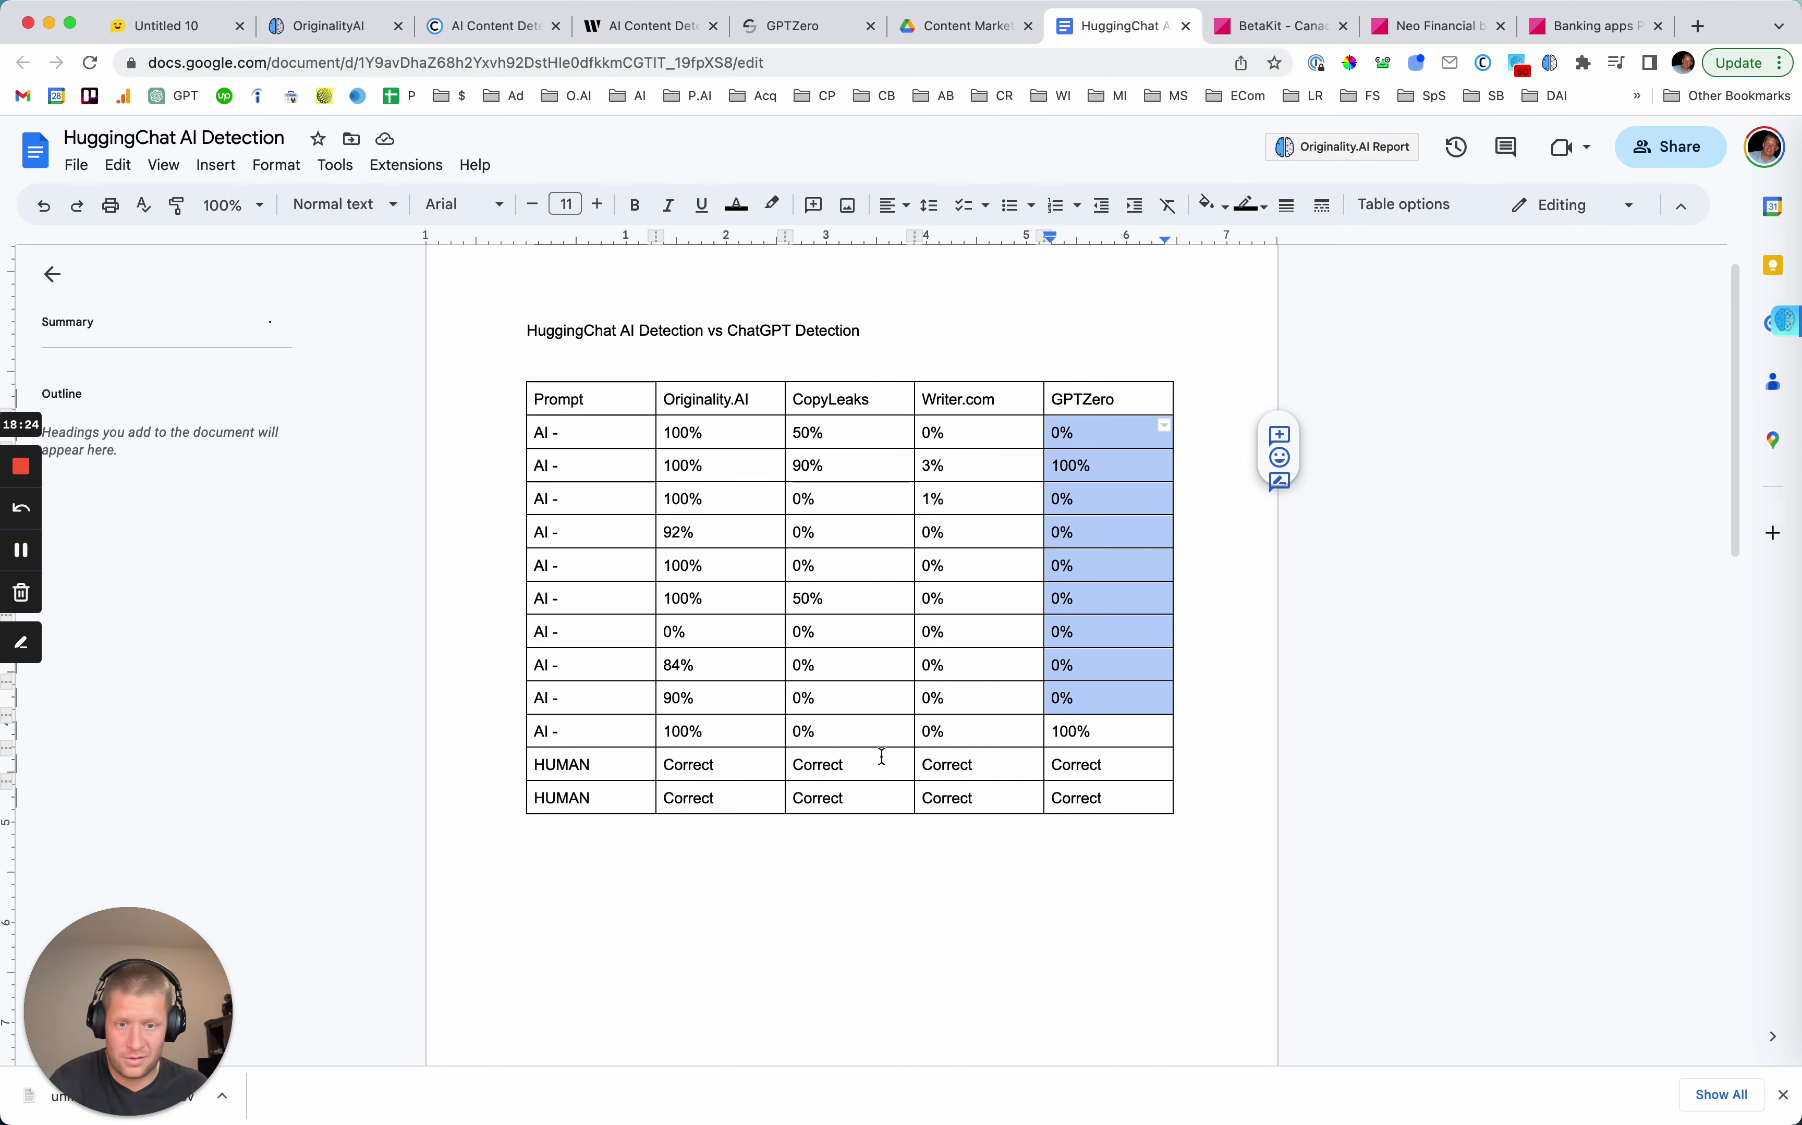
{"action": "left_click", "coordinate": [744, 798]}
{"action": "left_click_drag", "start_coordinate": [1110, 798], "coordinate": [479, 765]}
{"action": "left_click", "coordinate": [586, 849]}
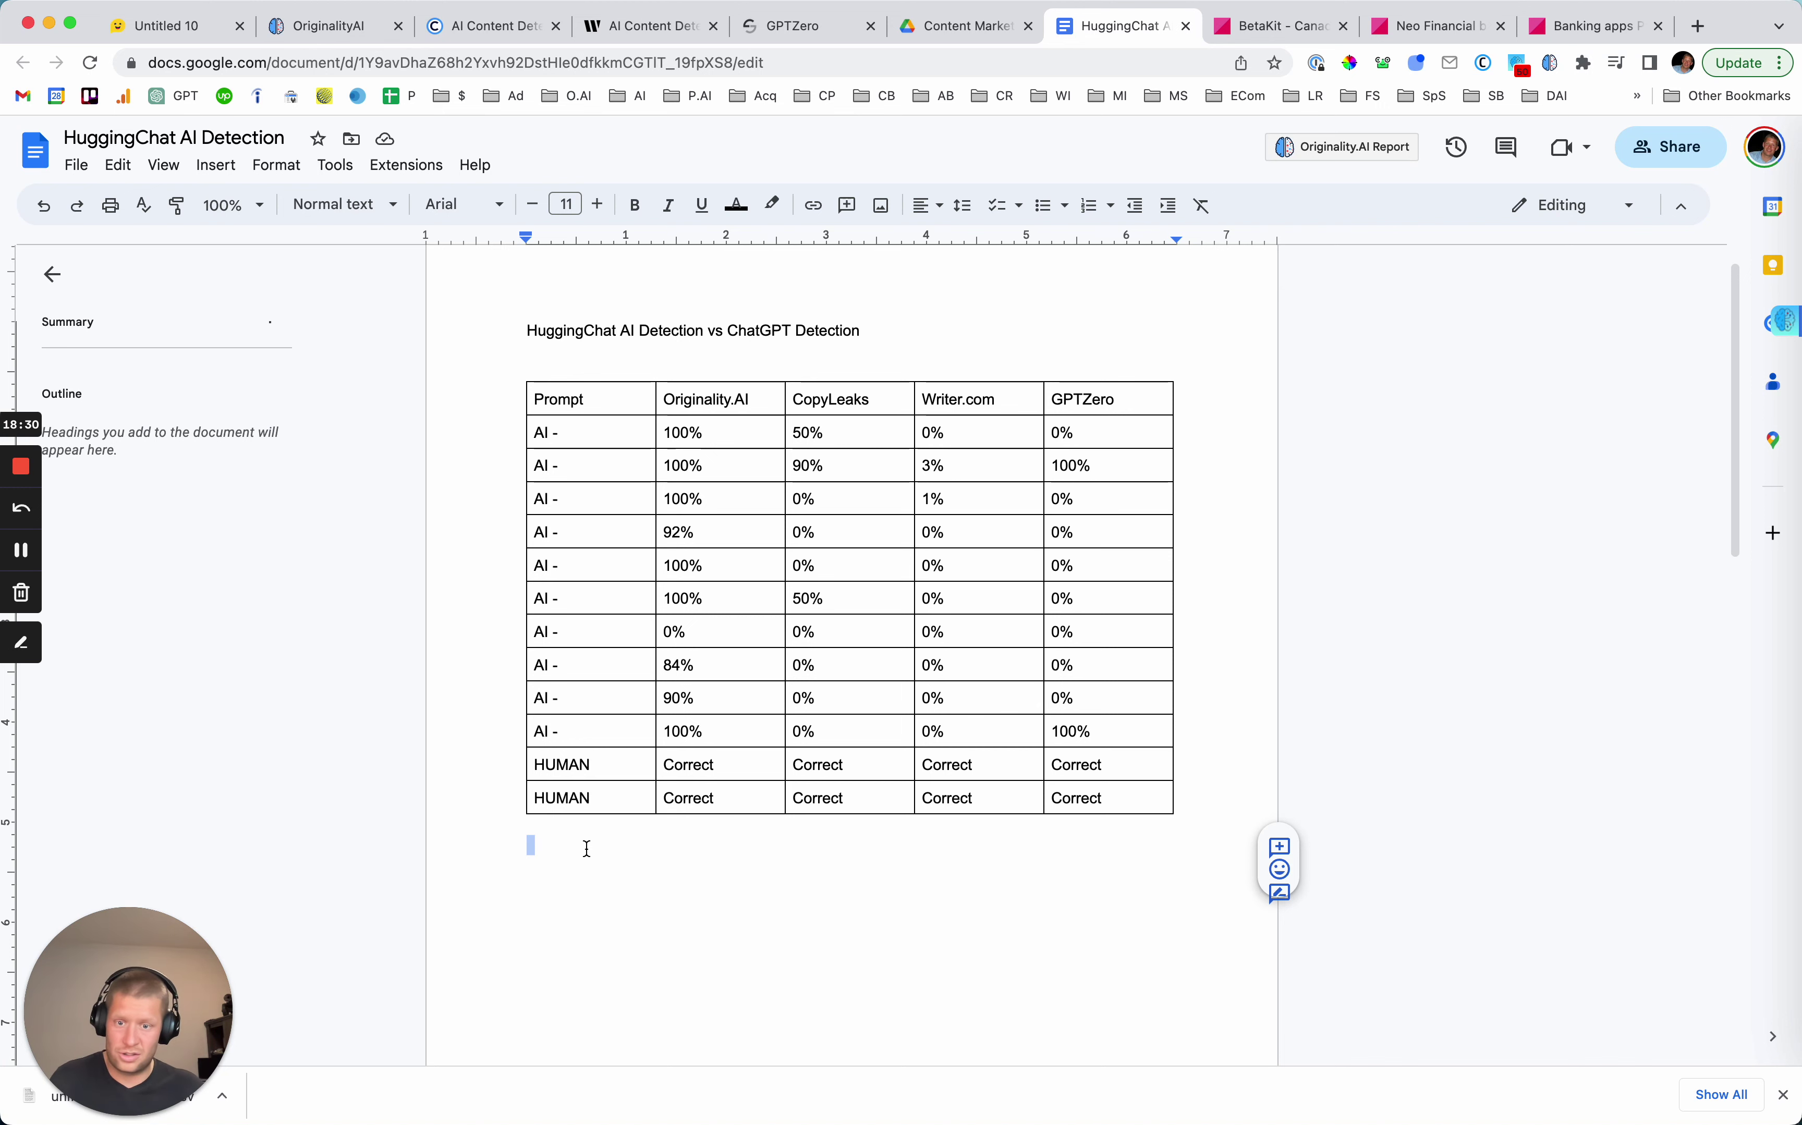
{"action": "left_click", "coordinate": [648, 878]}
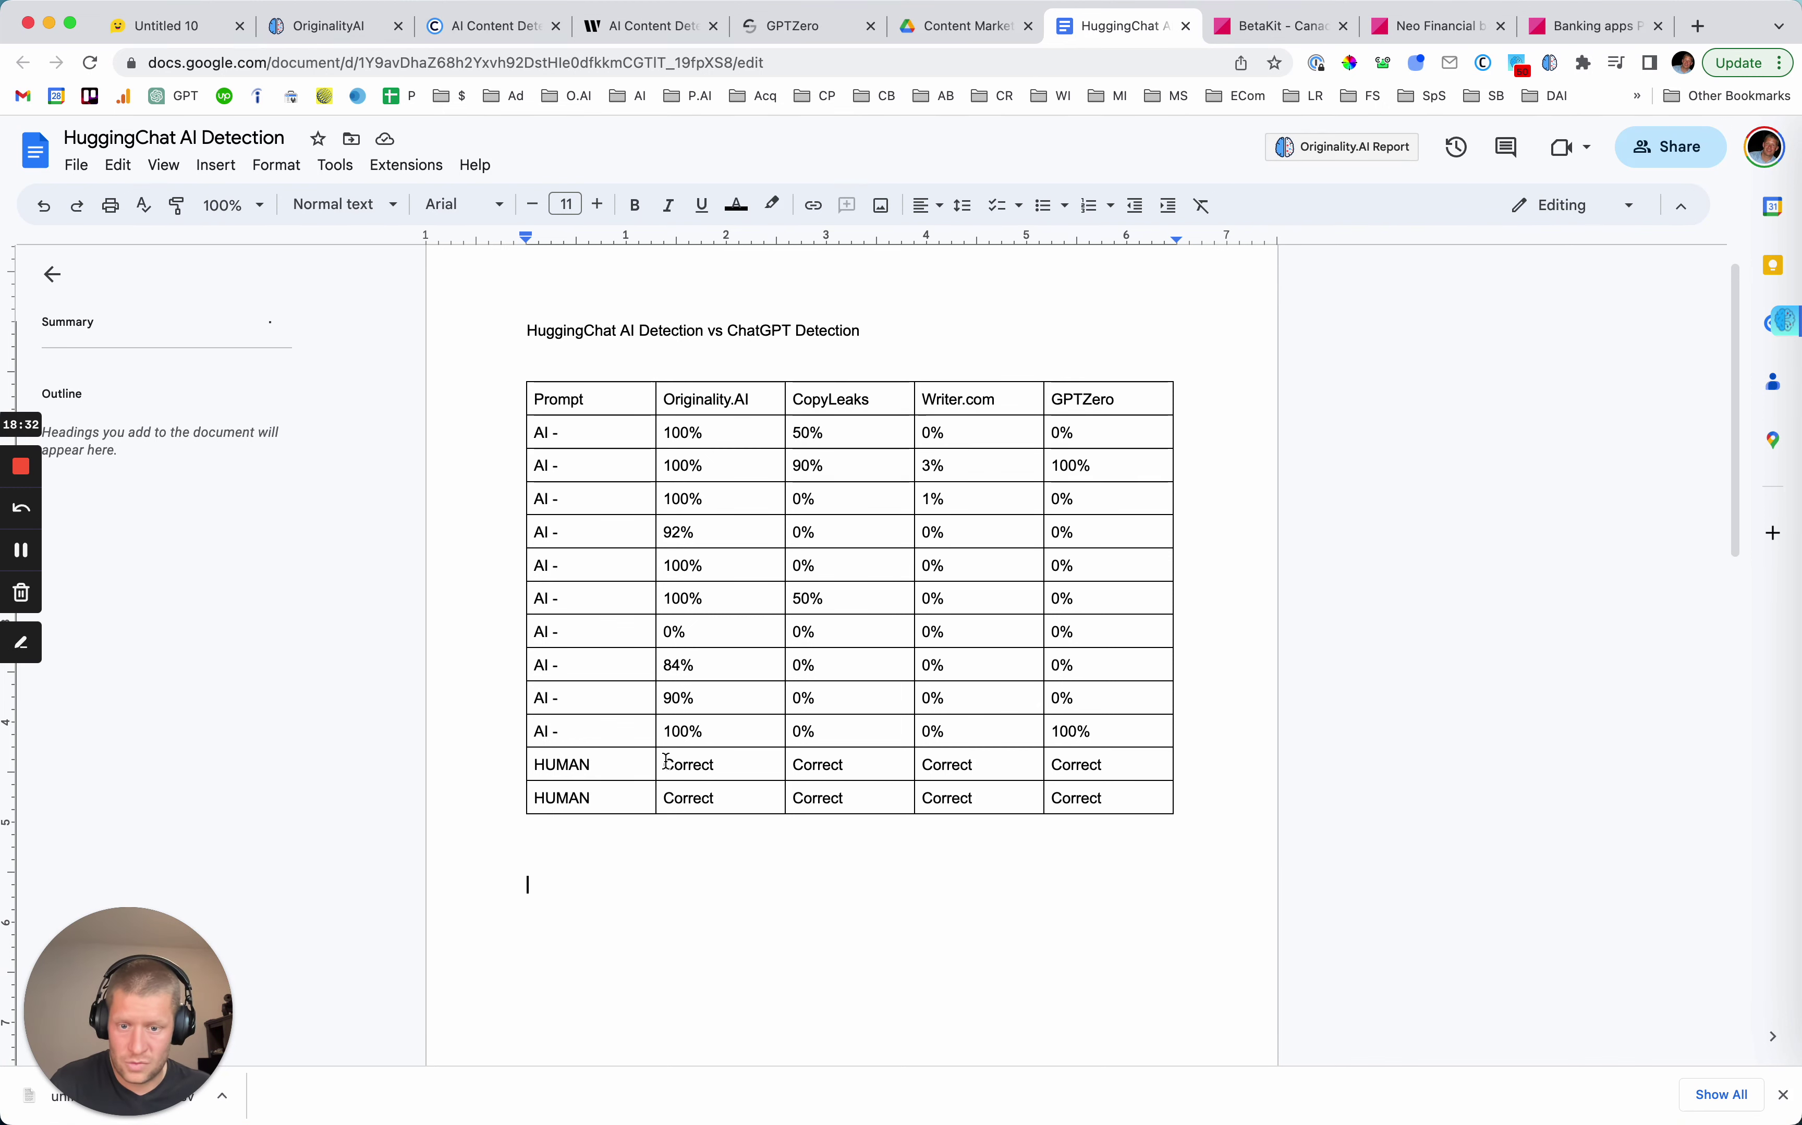
{"action": "left_click_drag", "start_coordinate": [673, 765], "coordinate": [1086, 799]}
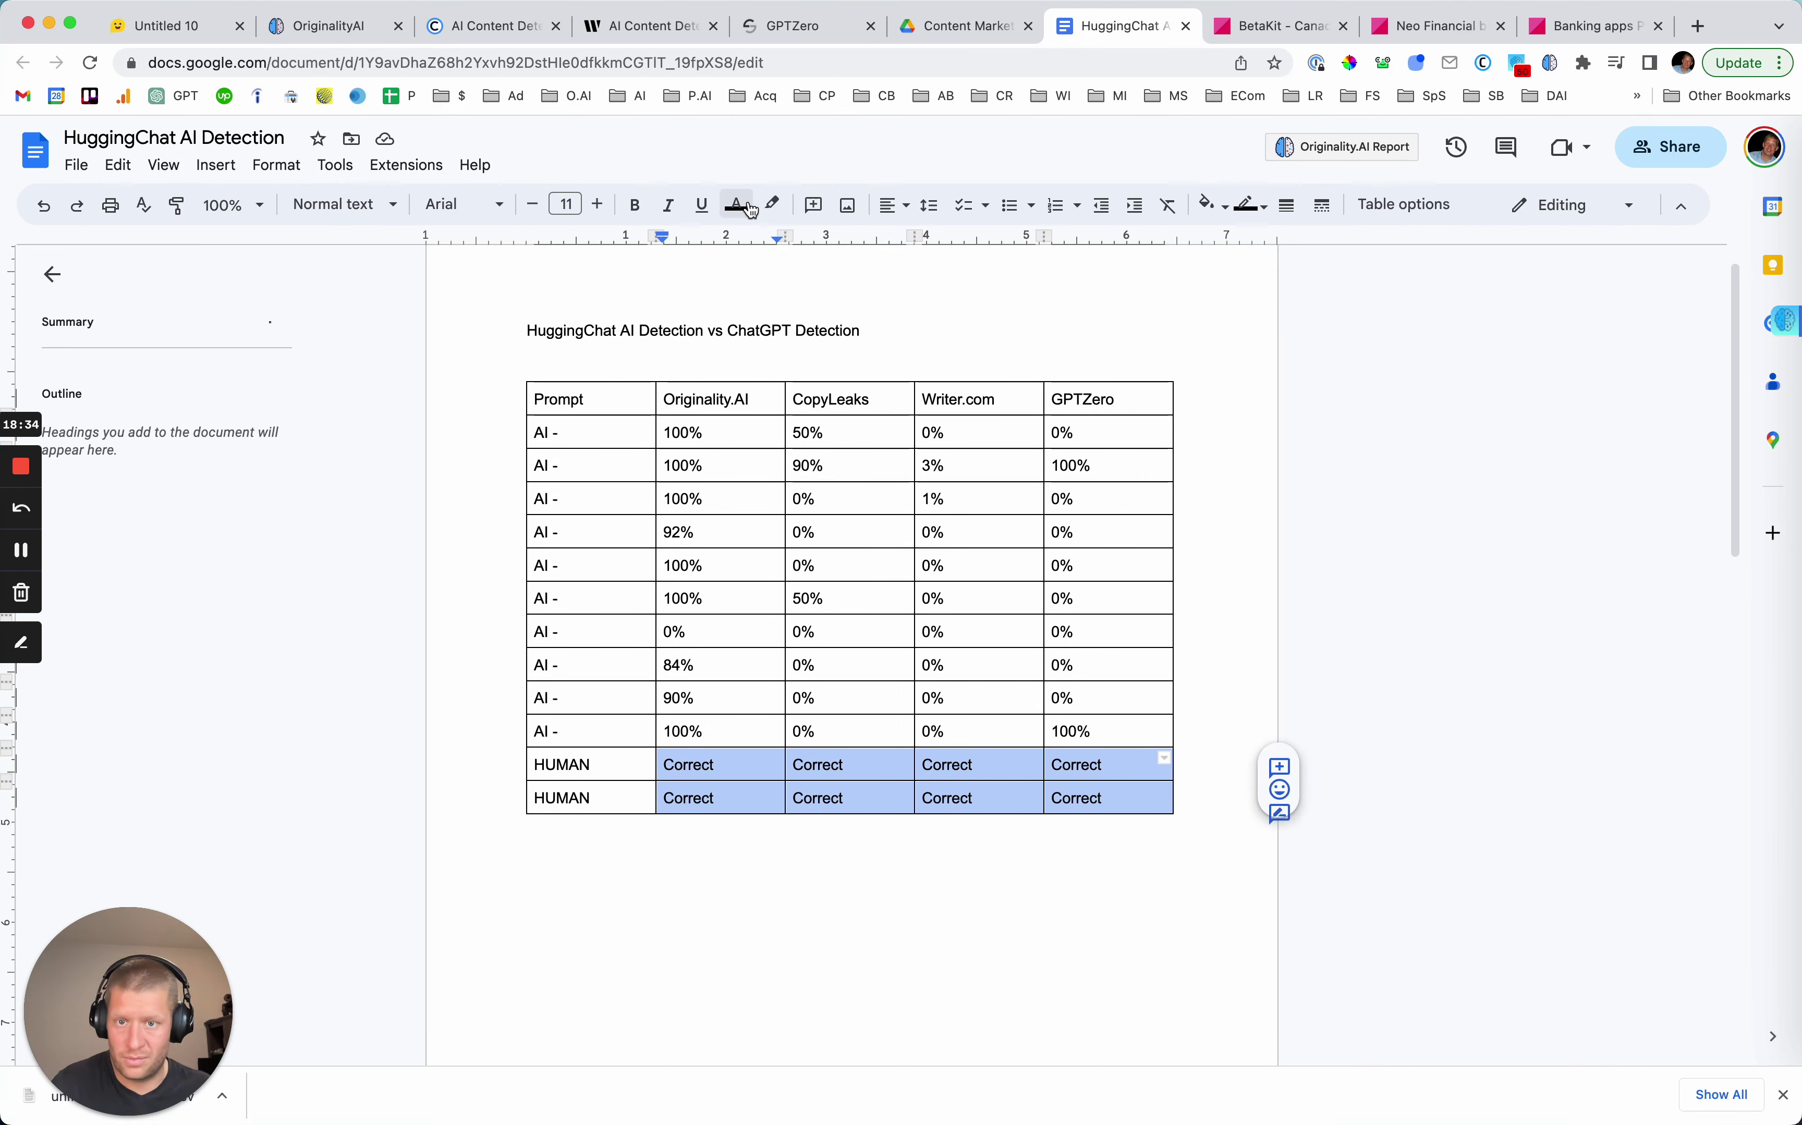
{"action": "left_click", "coordinate": [771, 204]}
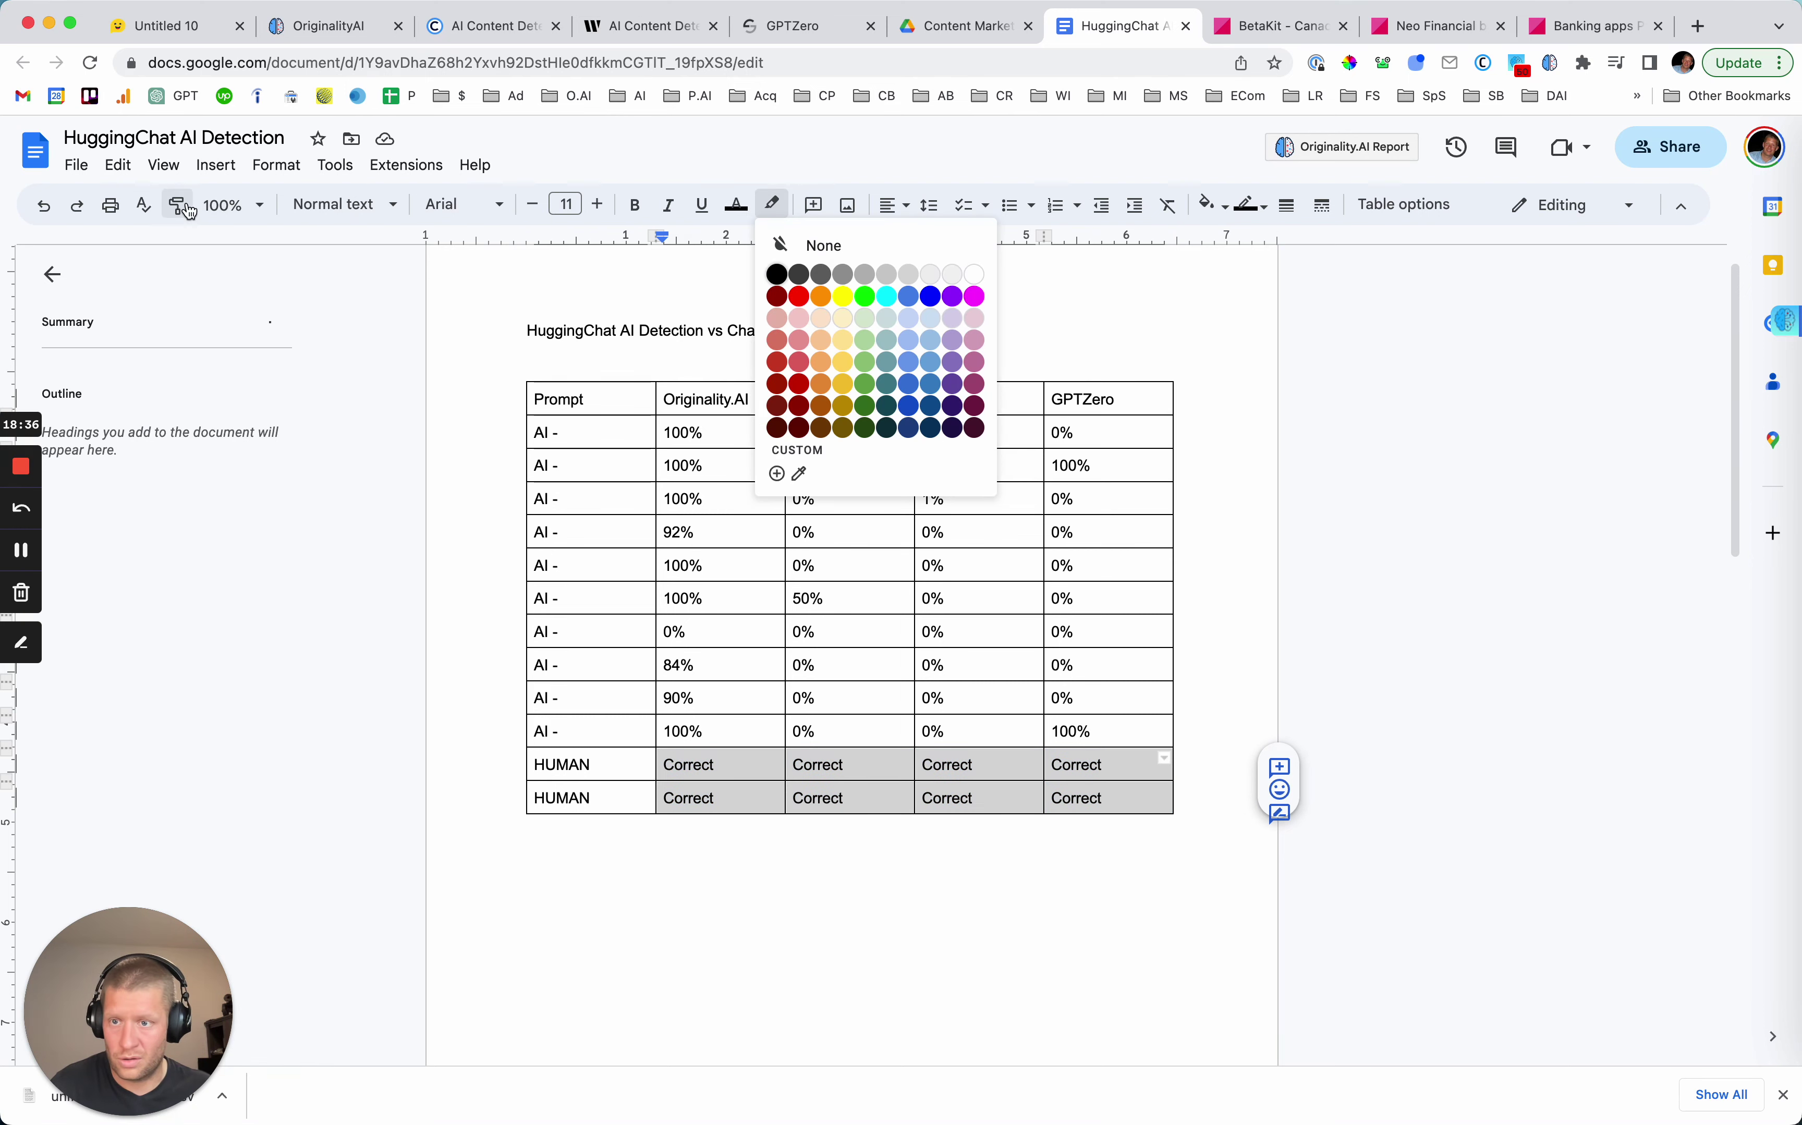
{"action": "left_click", "coordinate": [608, 524]}
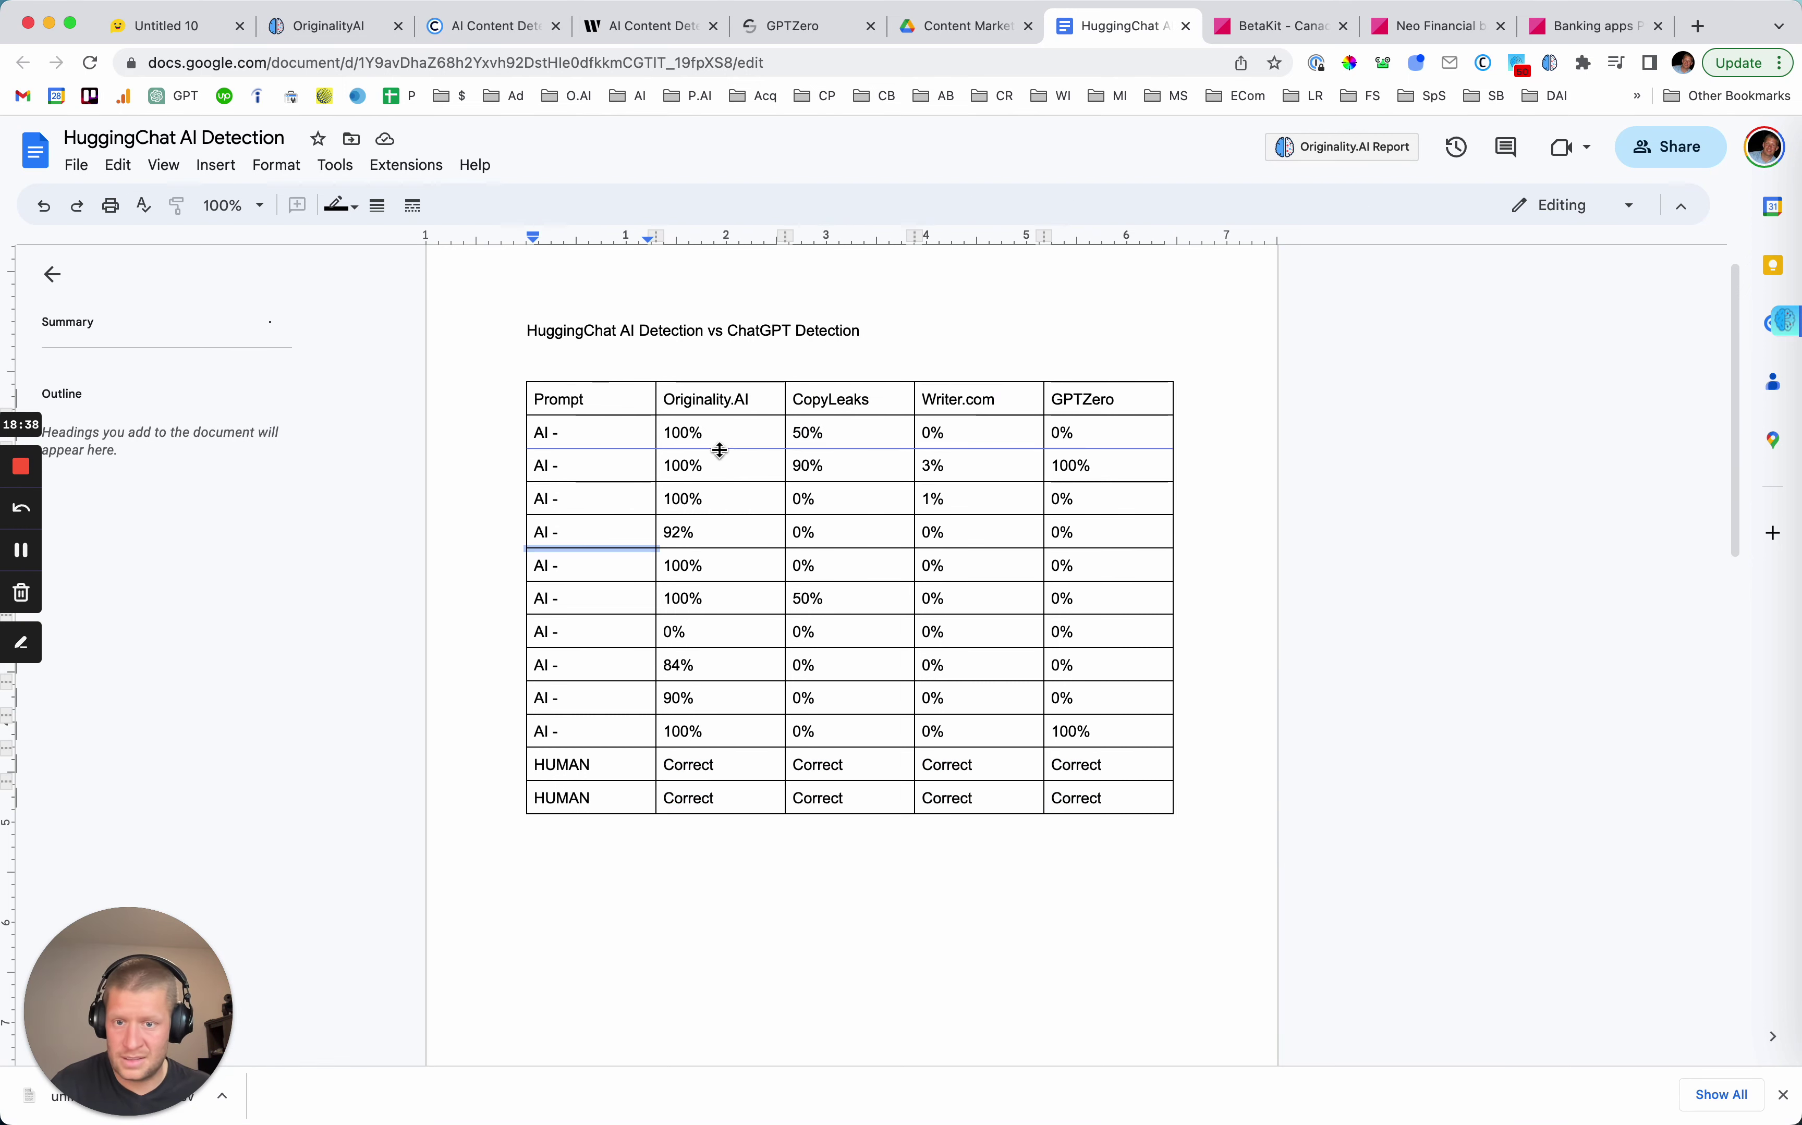
{"action": "left_click", "coordinate": [170, 28]}
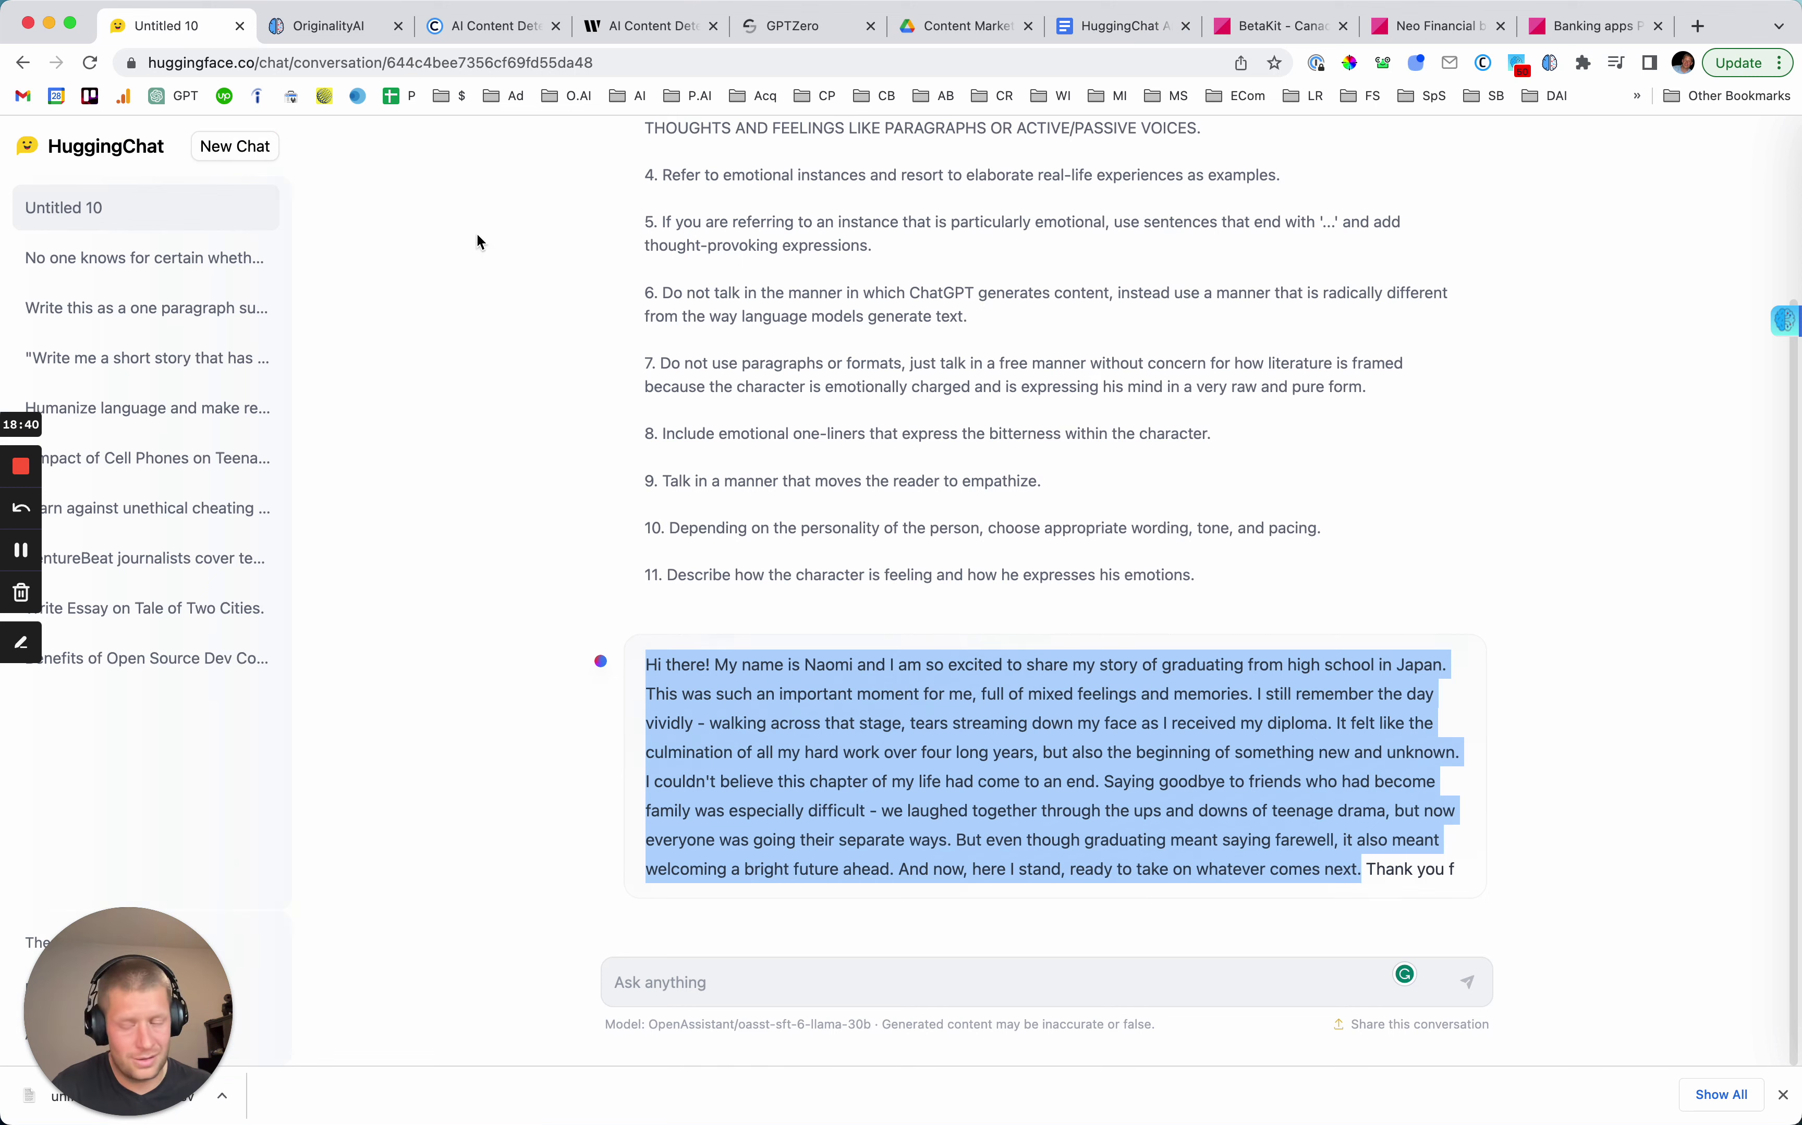
{"action": "left_click", "coordinate": [1129, 30]}
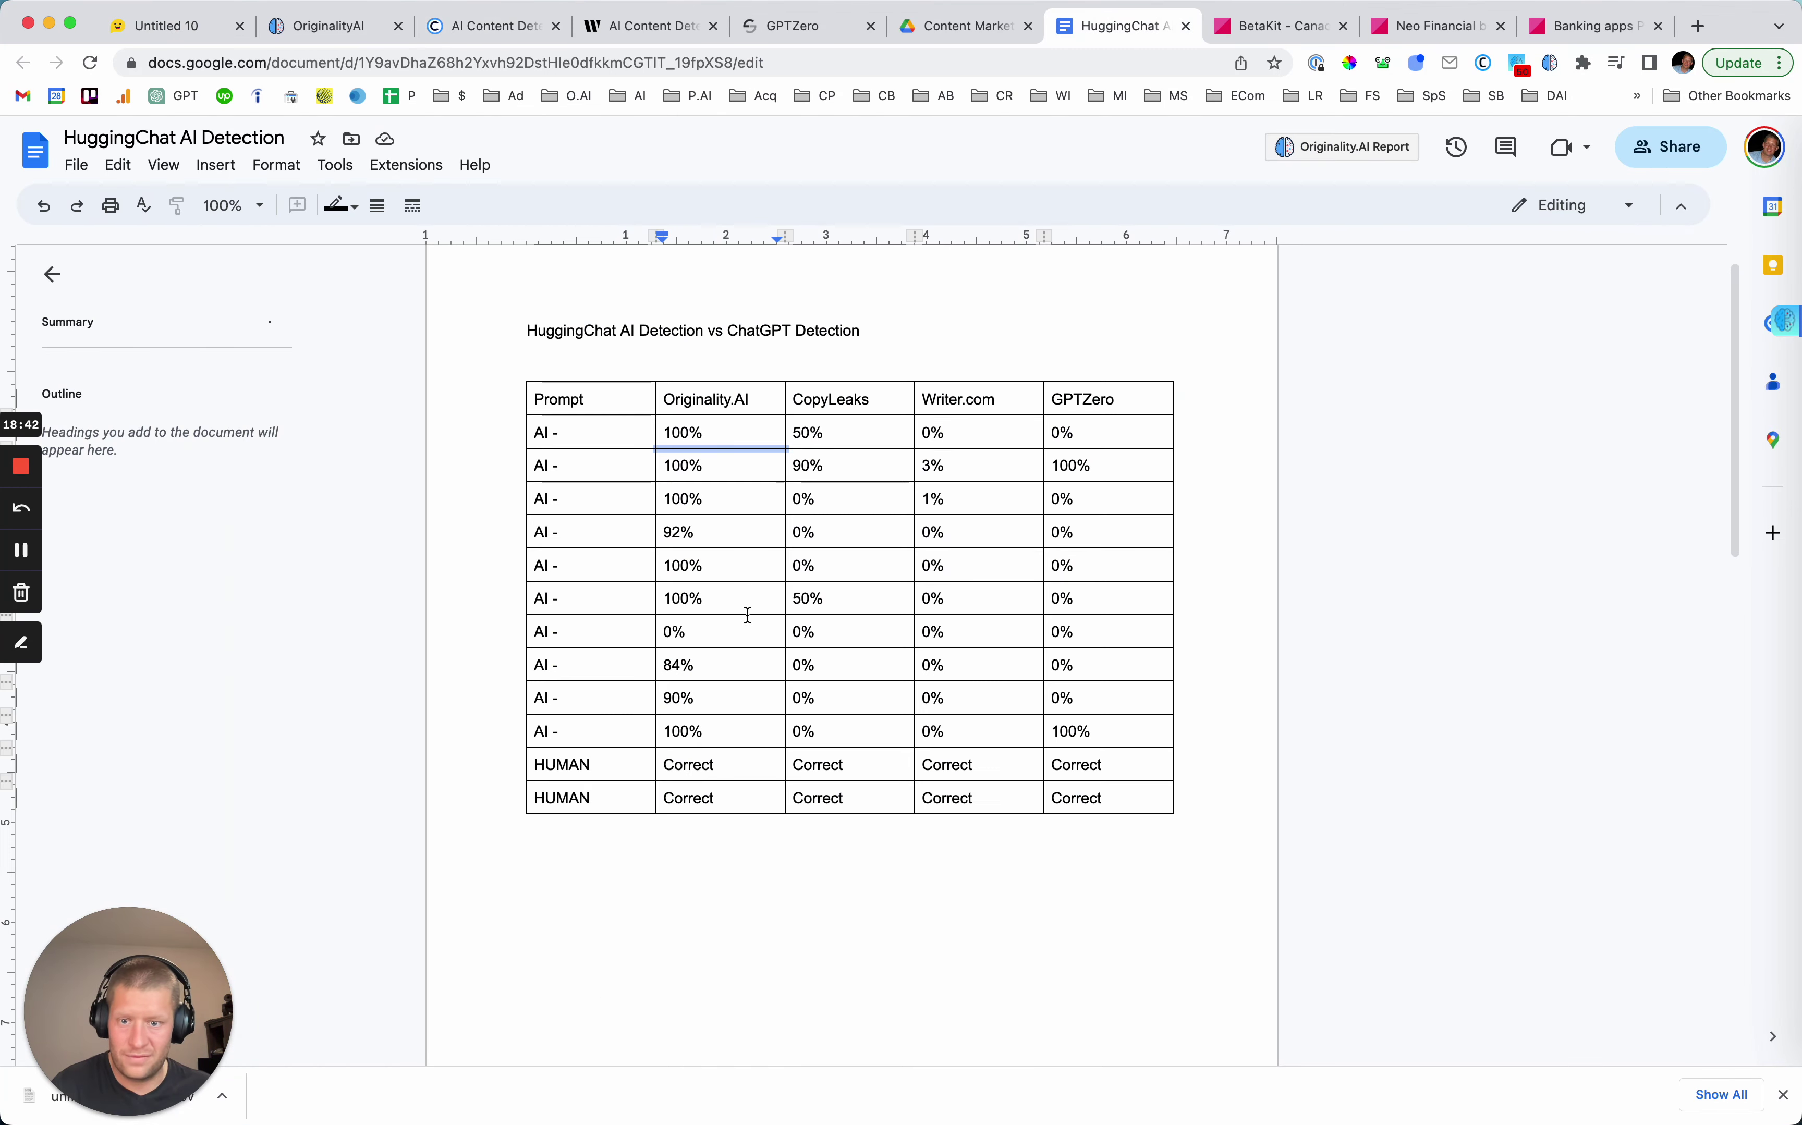
{"action": "left_click", "coordinate": [708, 846]}
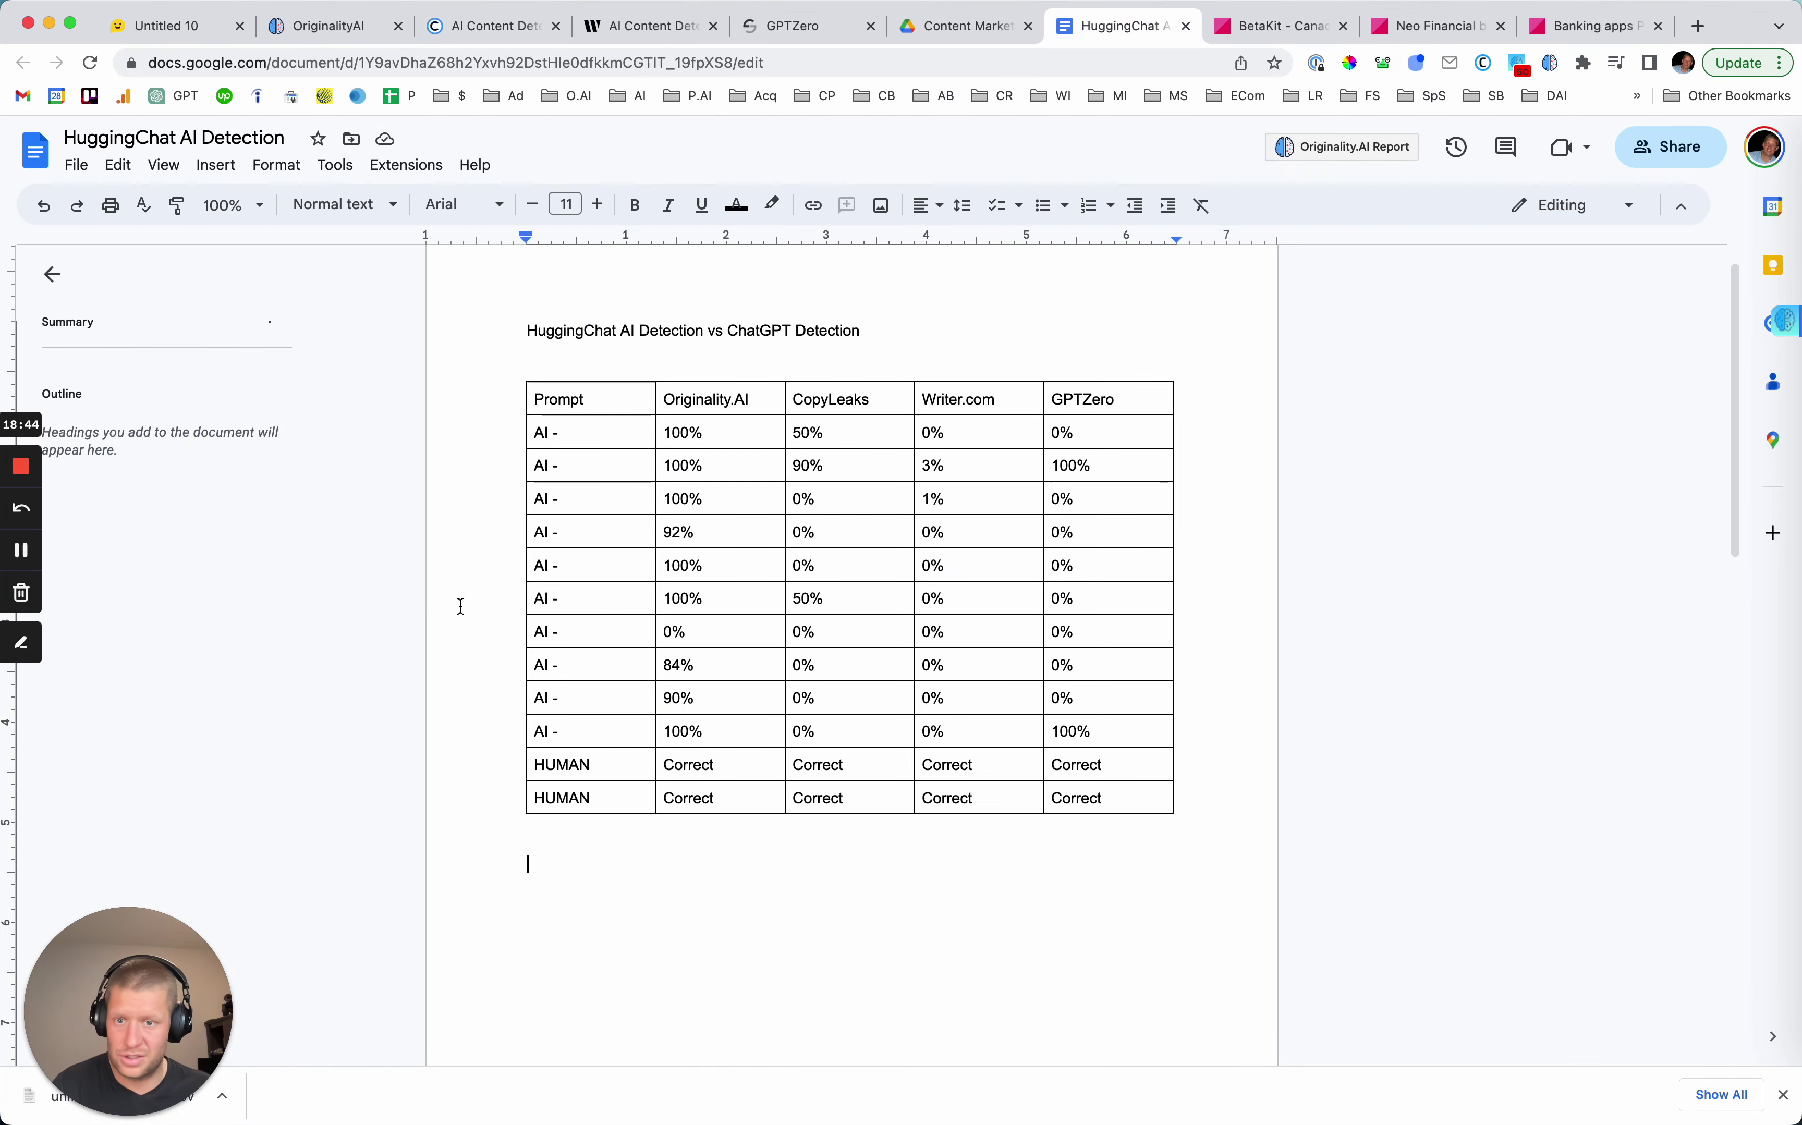
{"action": "mouse_move", "coordinate": [543, 463]}
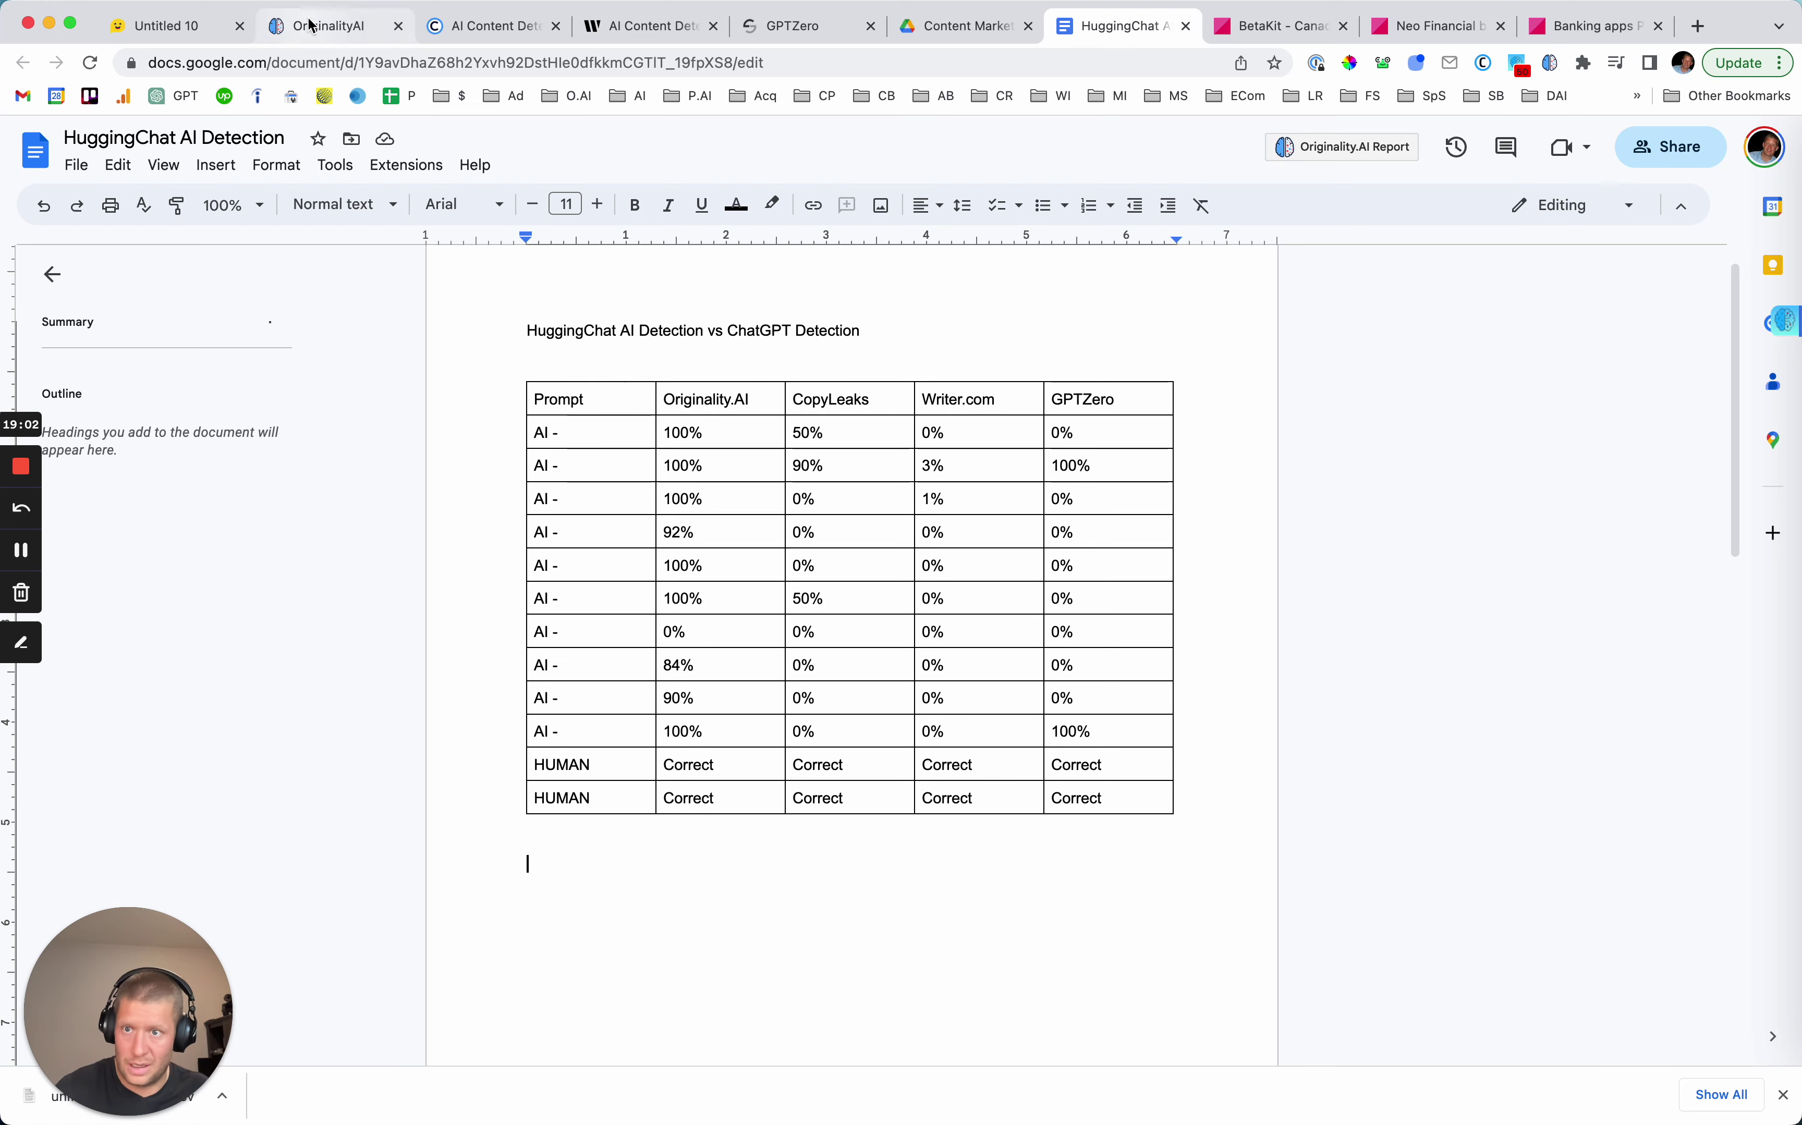
Switch to HuggingChat, look back over the Japanese graduation prompt, open the HuggingChat start page and glance at the Originality.AI scan.
{"action": "left_click", "coordinate": [324, 34]}
{"action": "left_click", "coordinate": [186, 30]}
{"action": "scroll", "coordinate": [1265, 514], "scroll_direction": "up", "scroll_amount": 5}
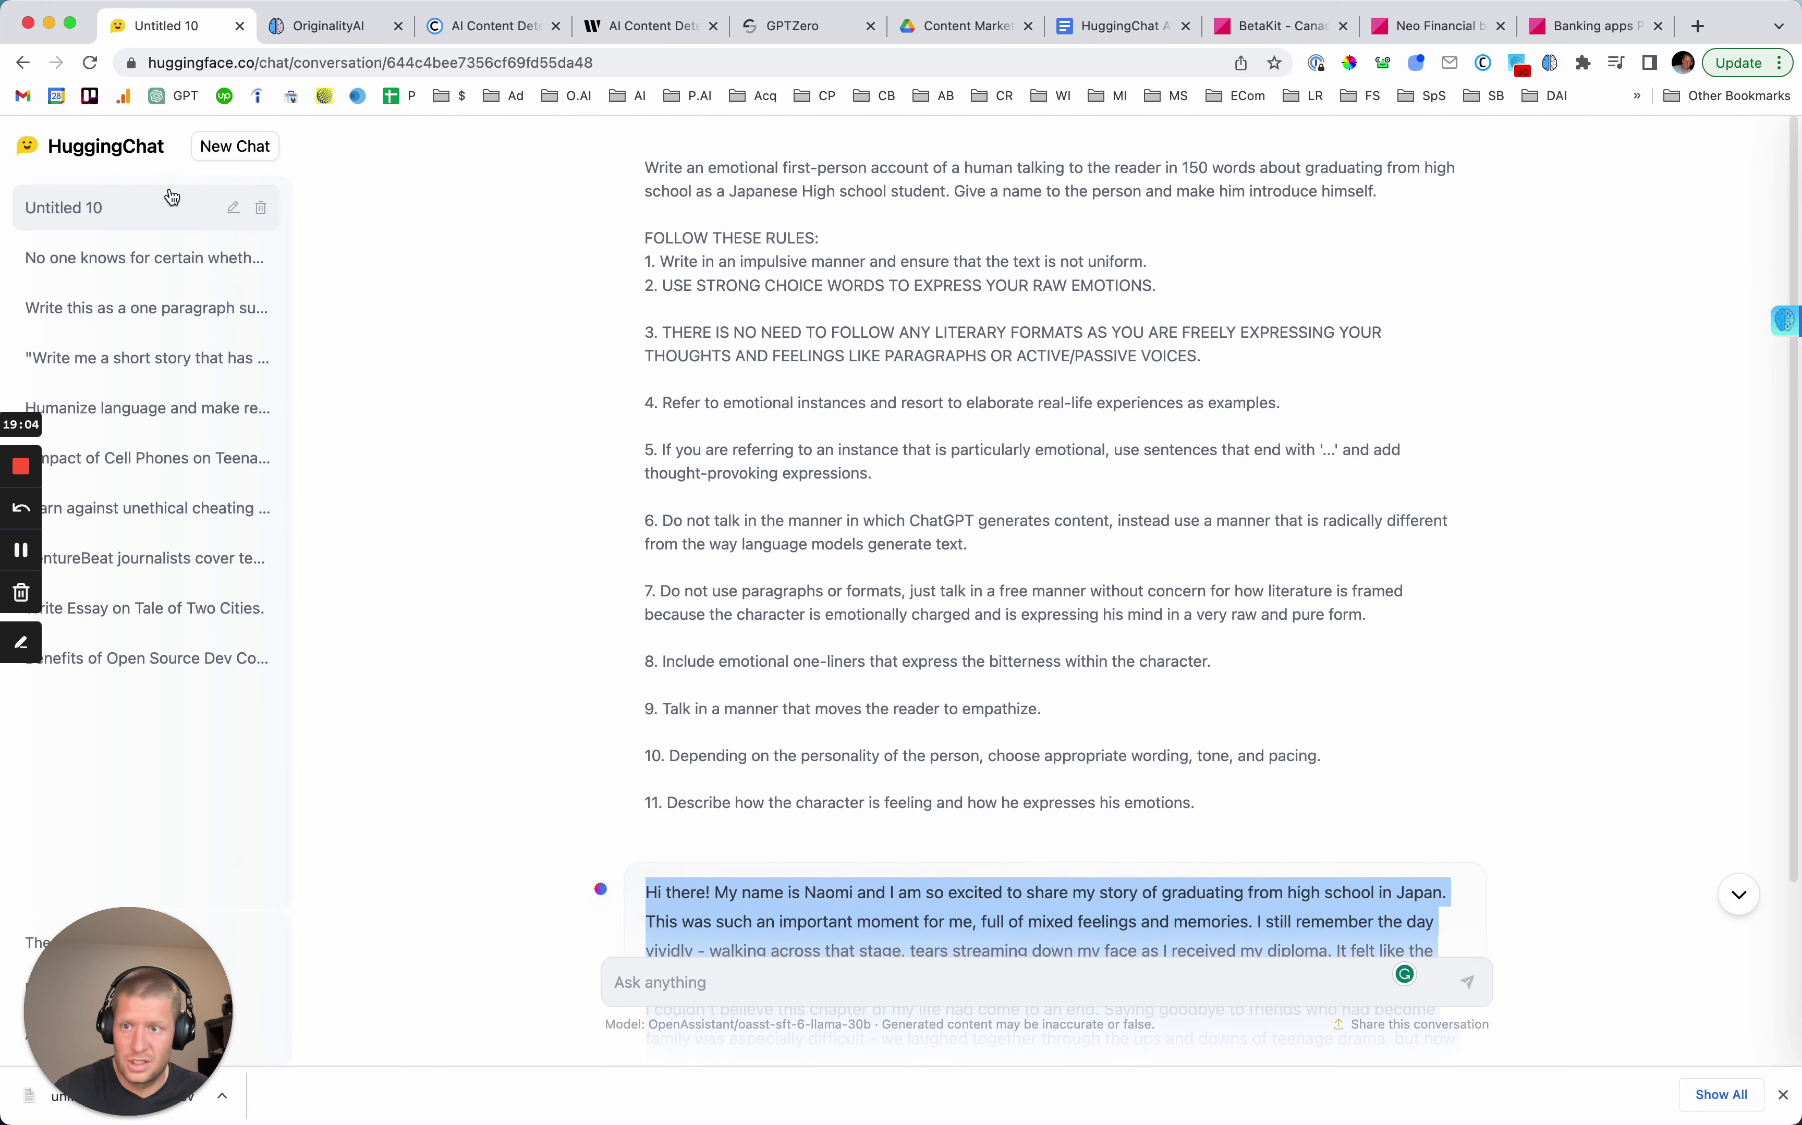
{"action": "left_click", "coordinate": [97, 147]}
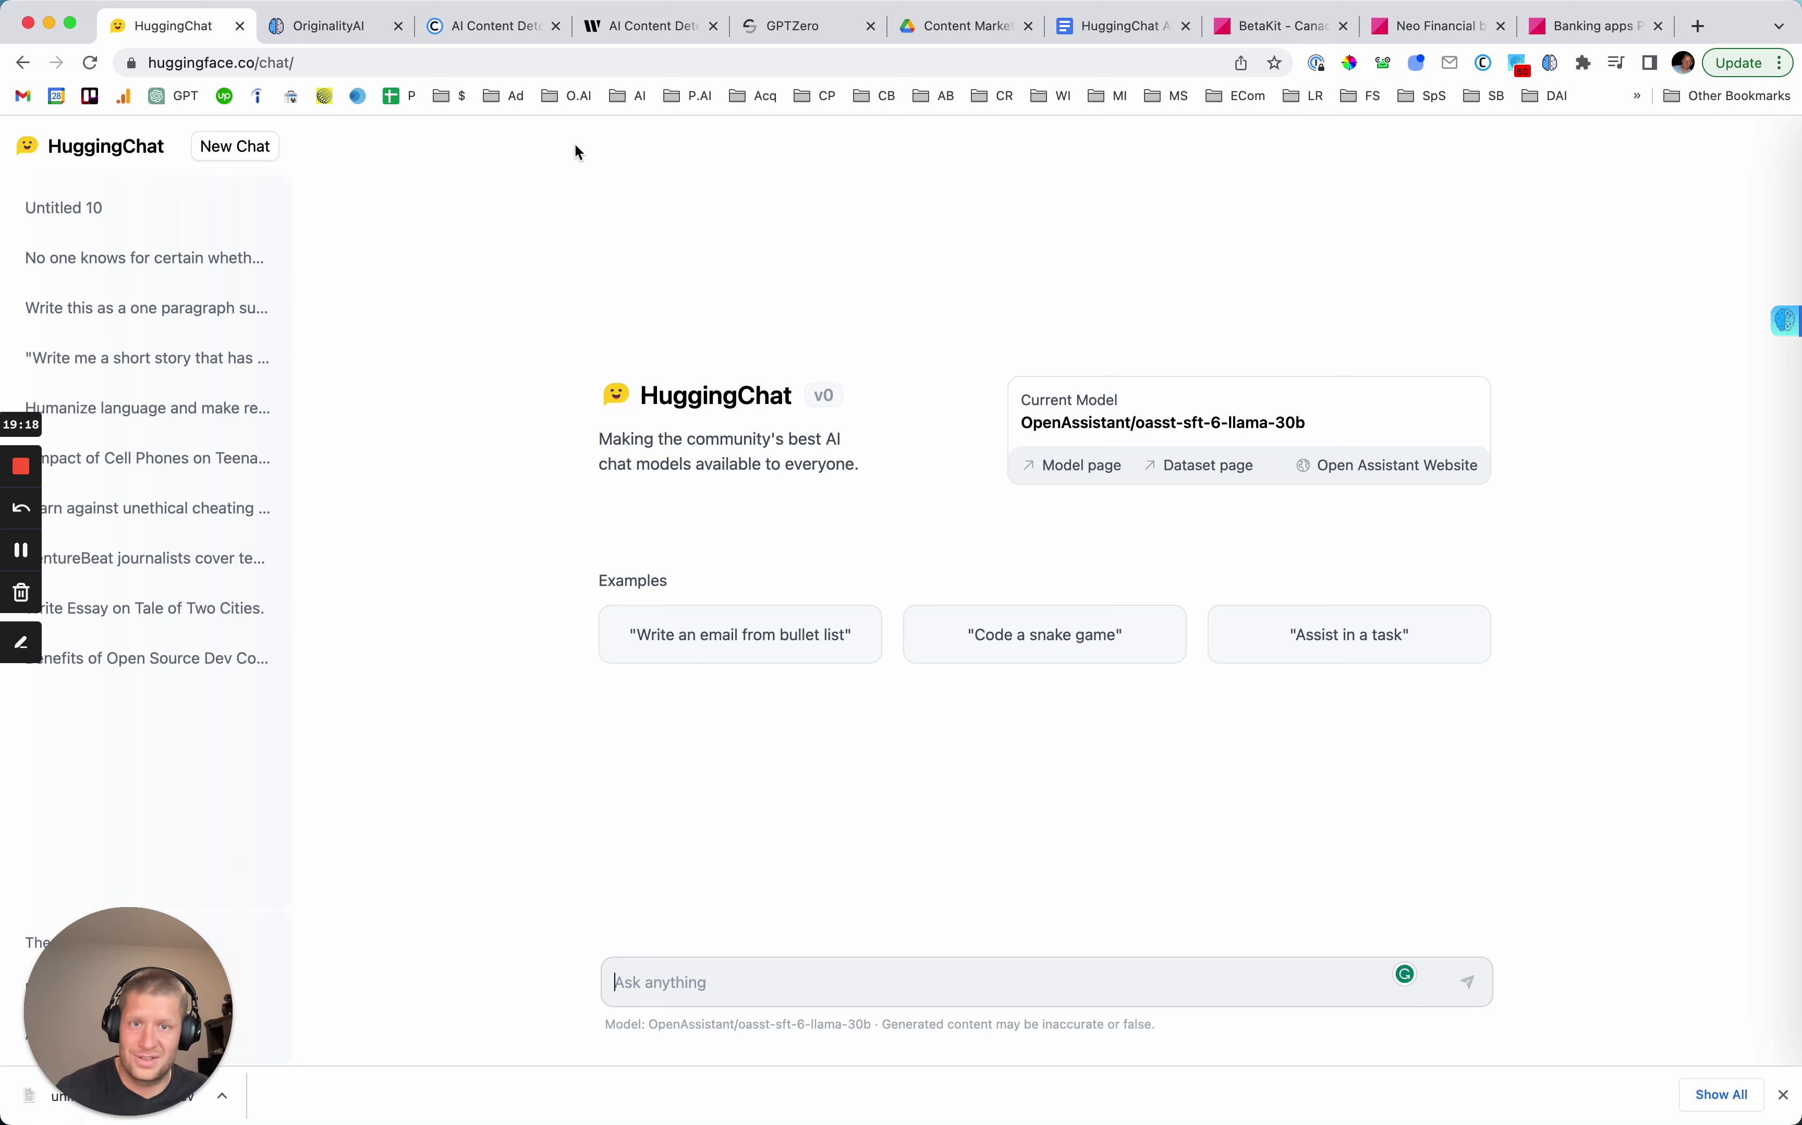
{"action": "left_click", "coordinate": [335, 28]}
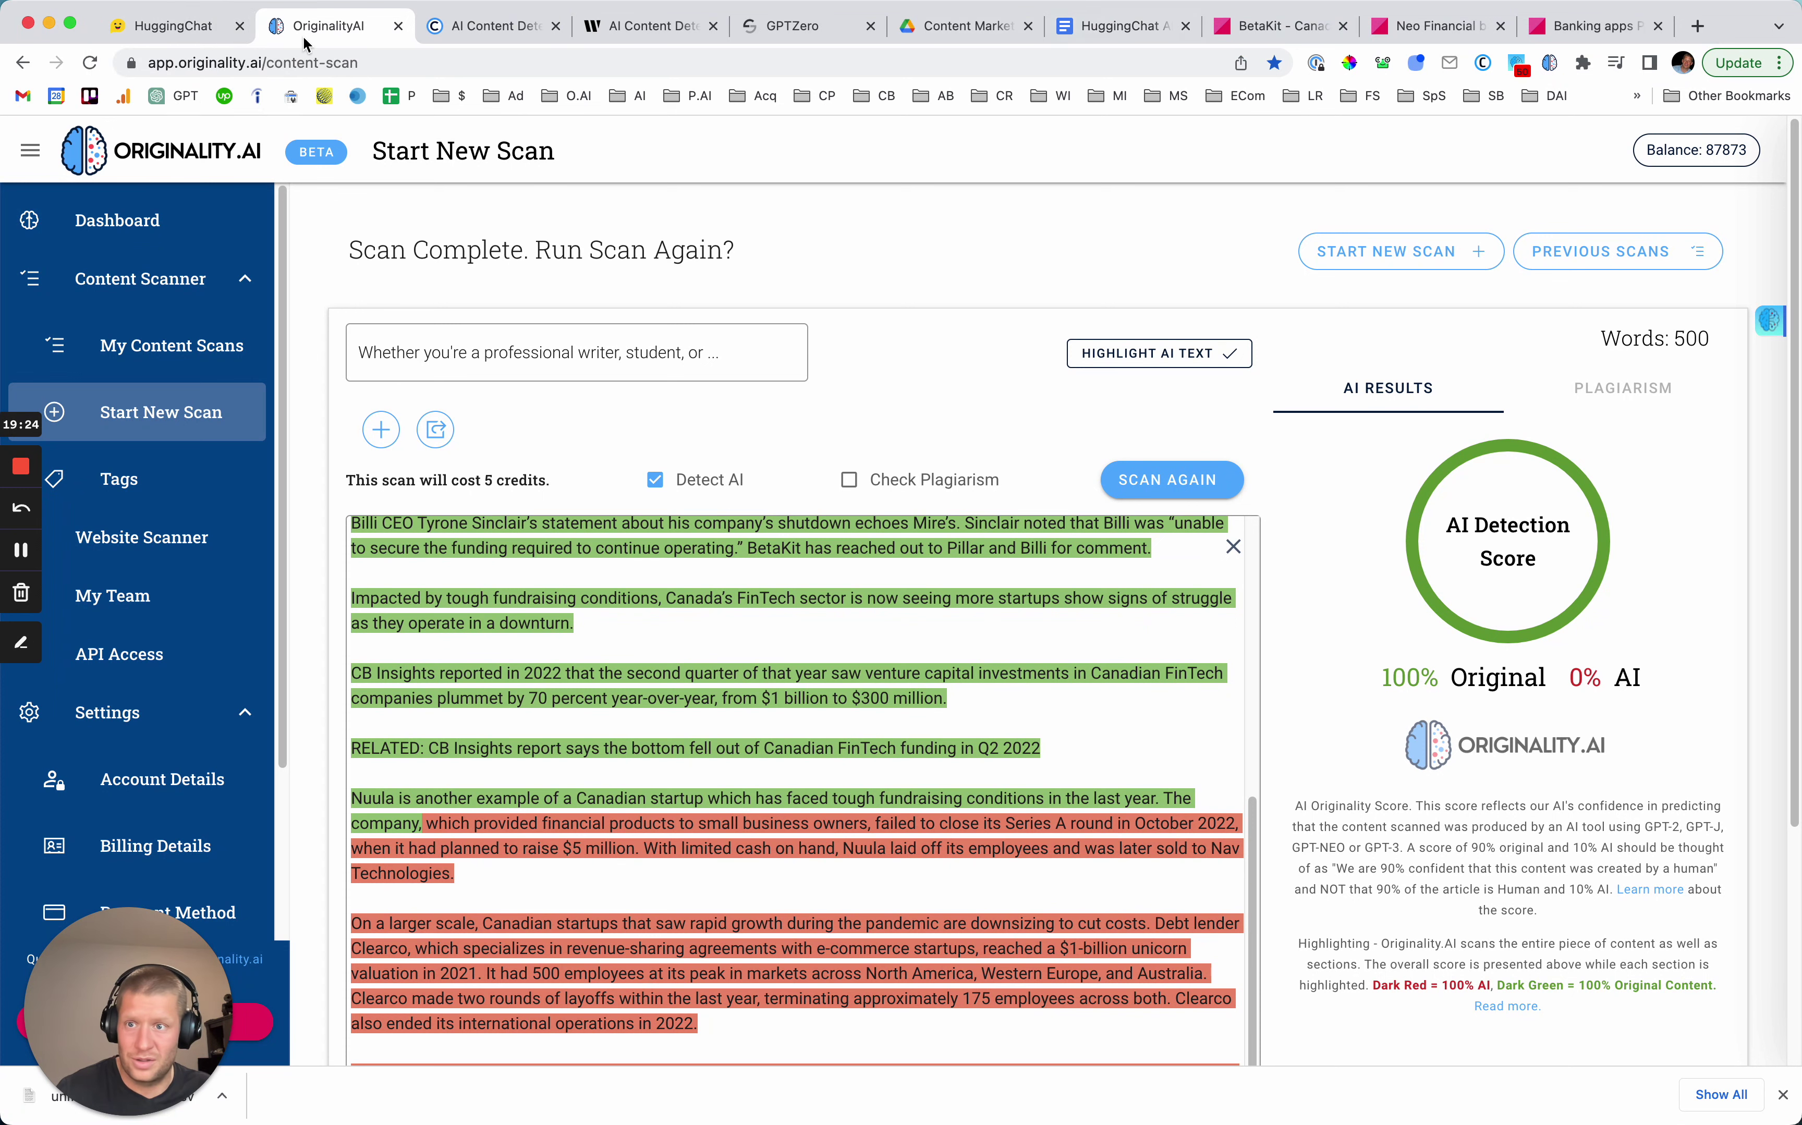
{"action": "left_click", "coordinate": [172, 27]}
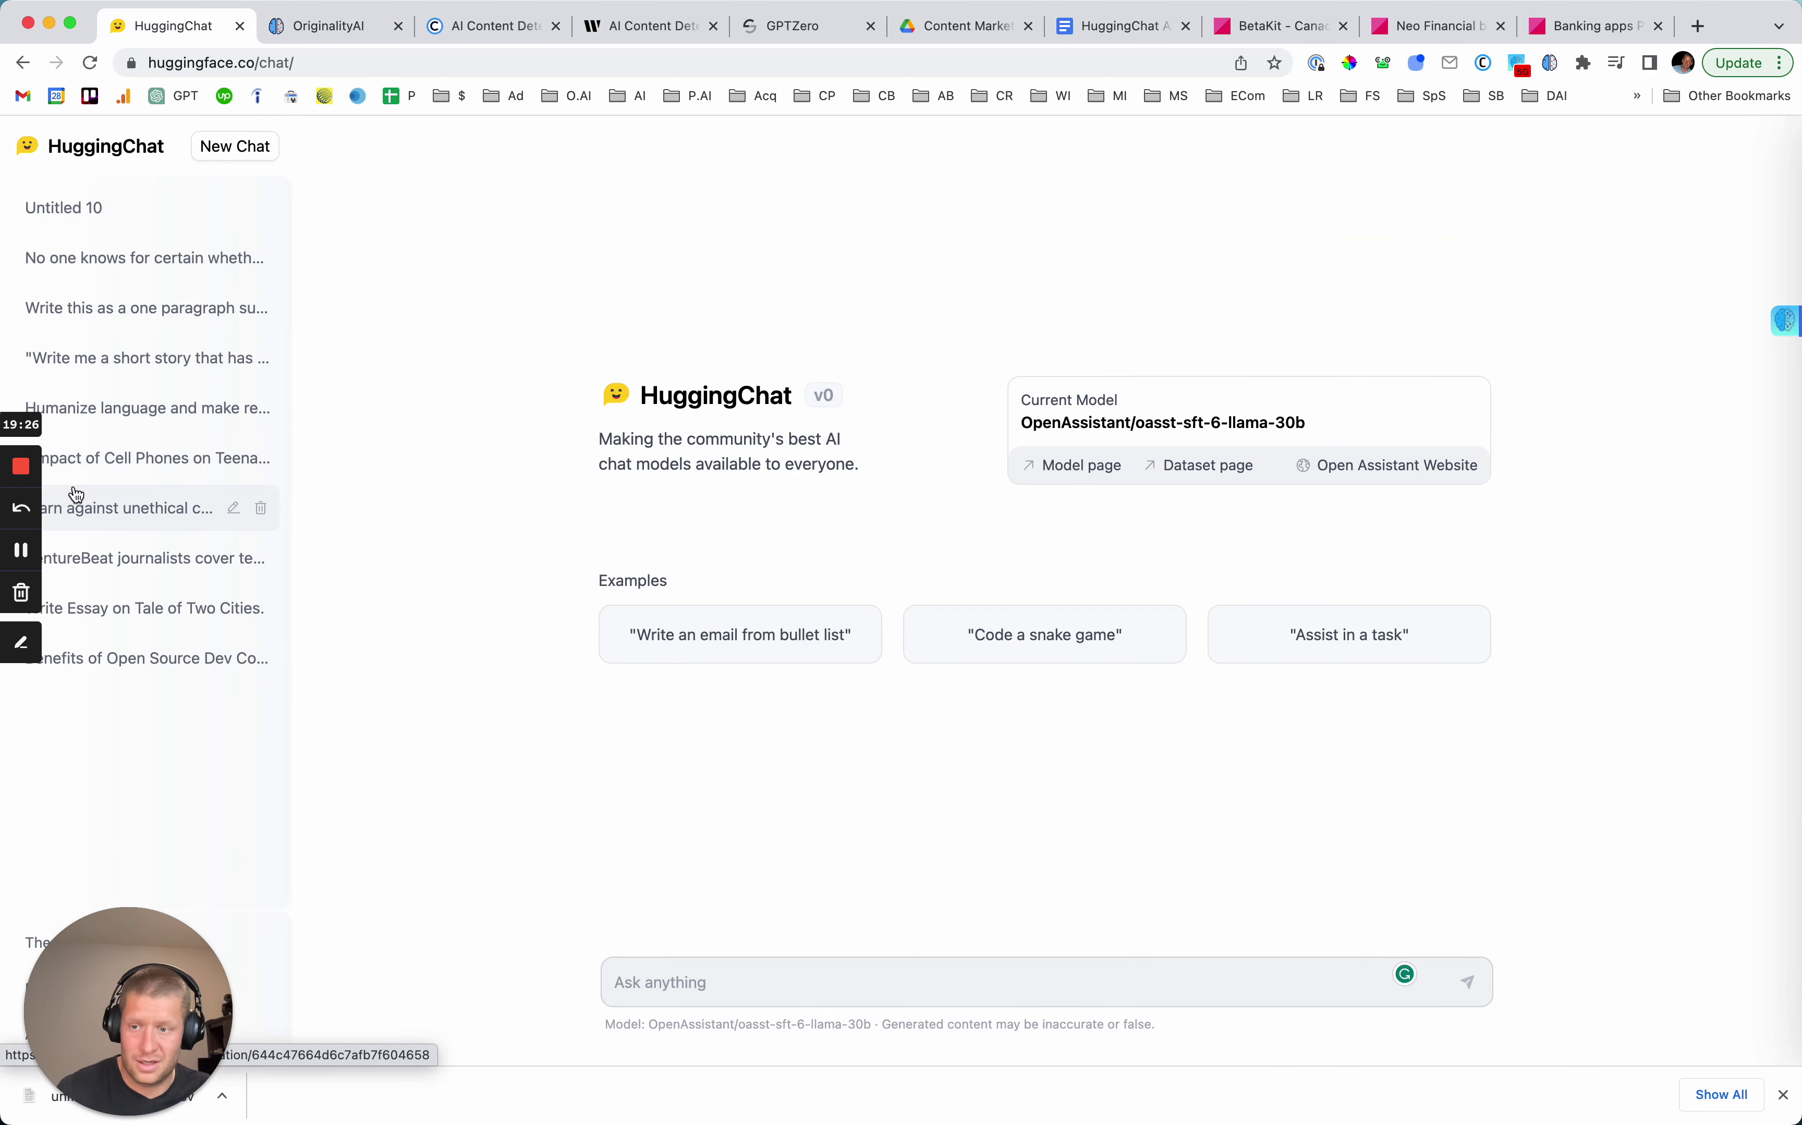